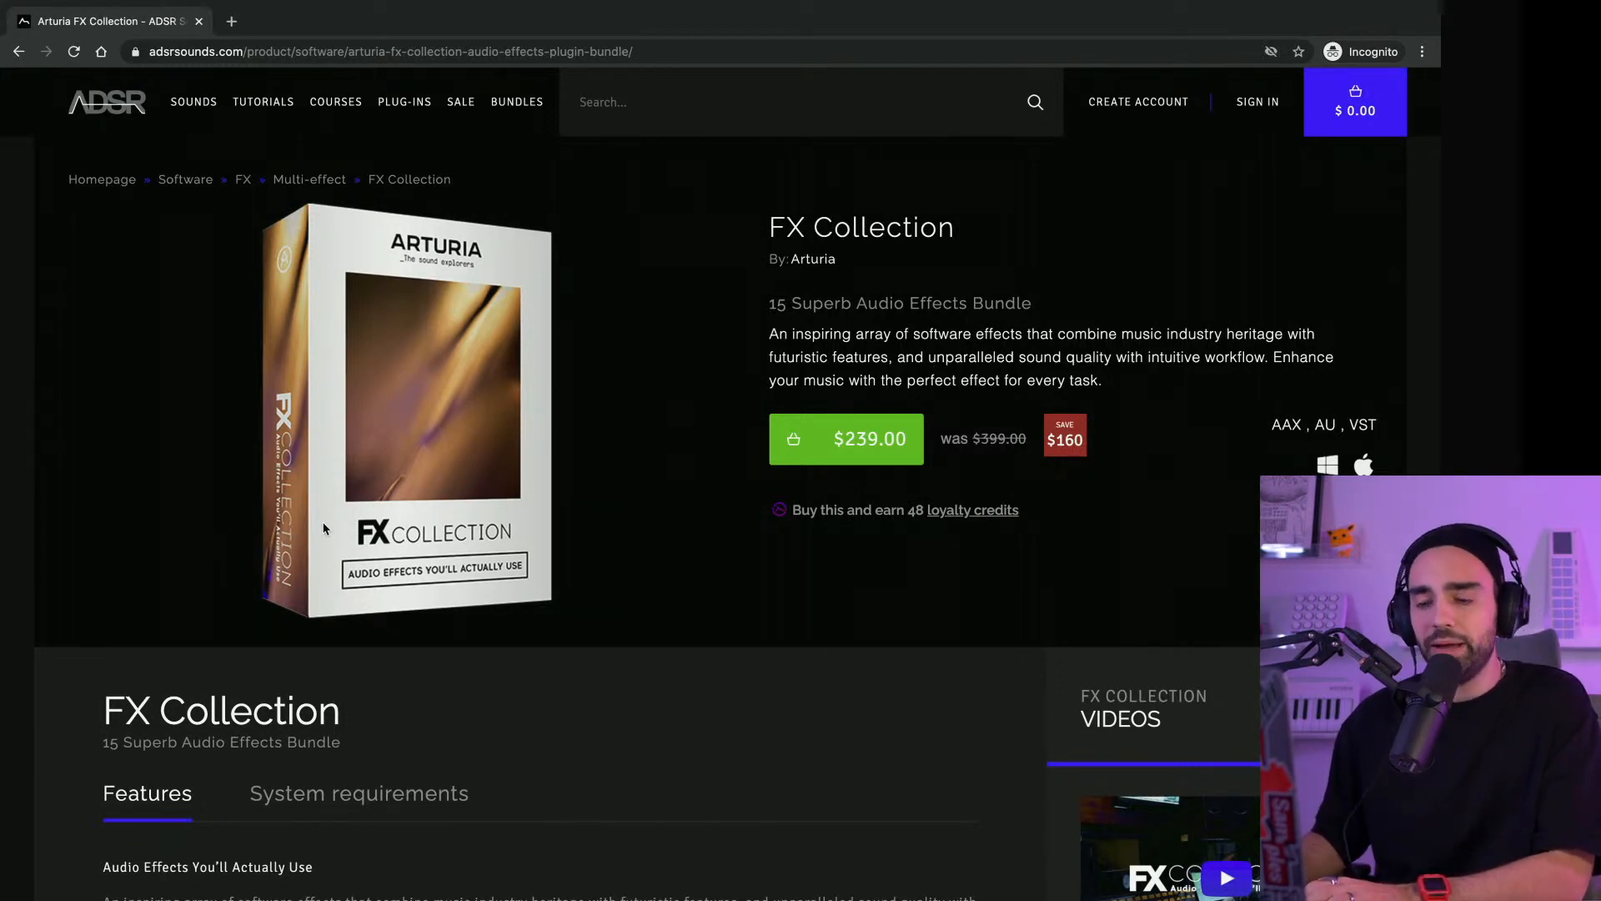
# Look through the Arturia FX Collection product page, from the compressors through the delays, reverbs and preamps to the filters
pyautogui.scroll(-10, 323, 528)
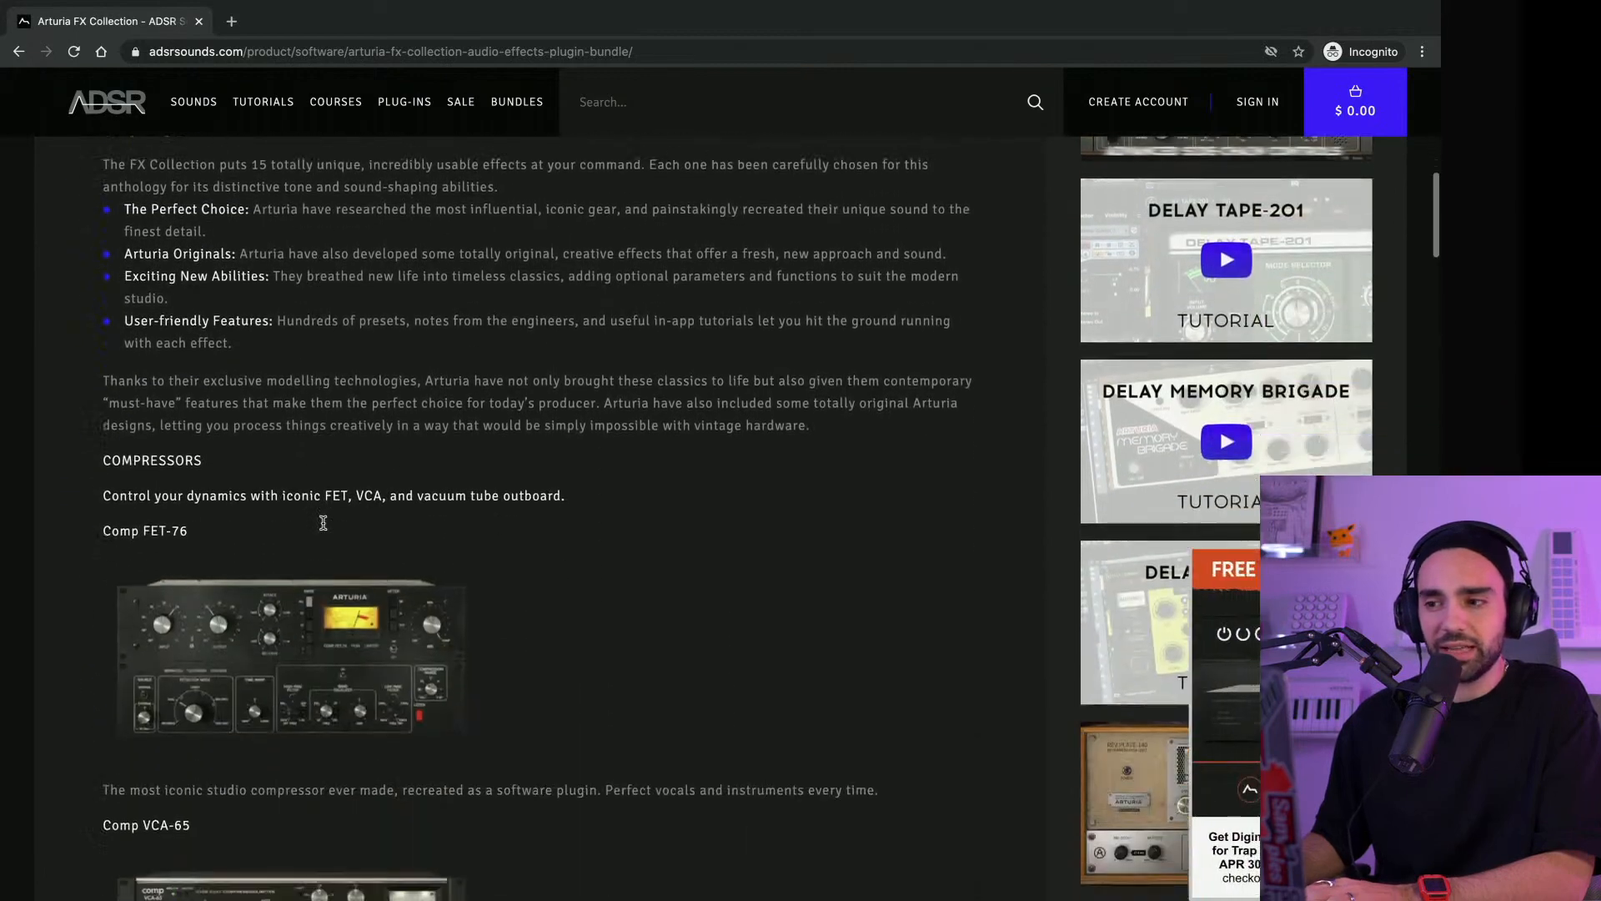
pyautogui.scroll(-2, 323, 523)
pyautogui.scroll(-6, 340, 527)
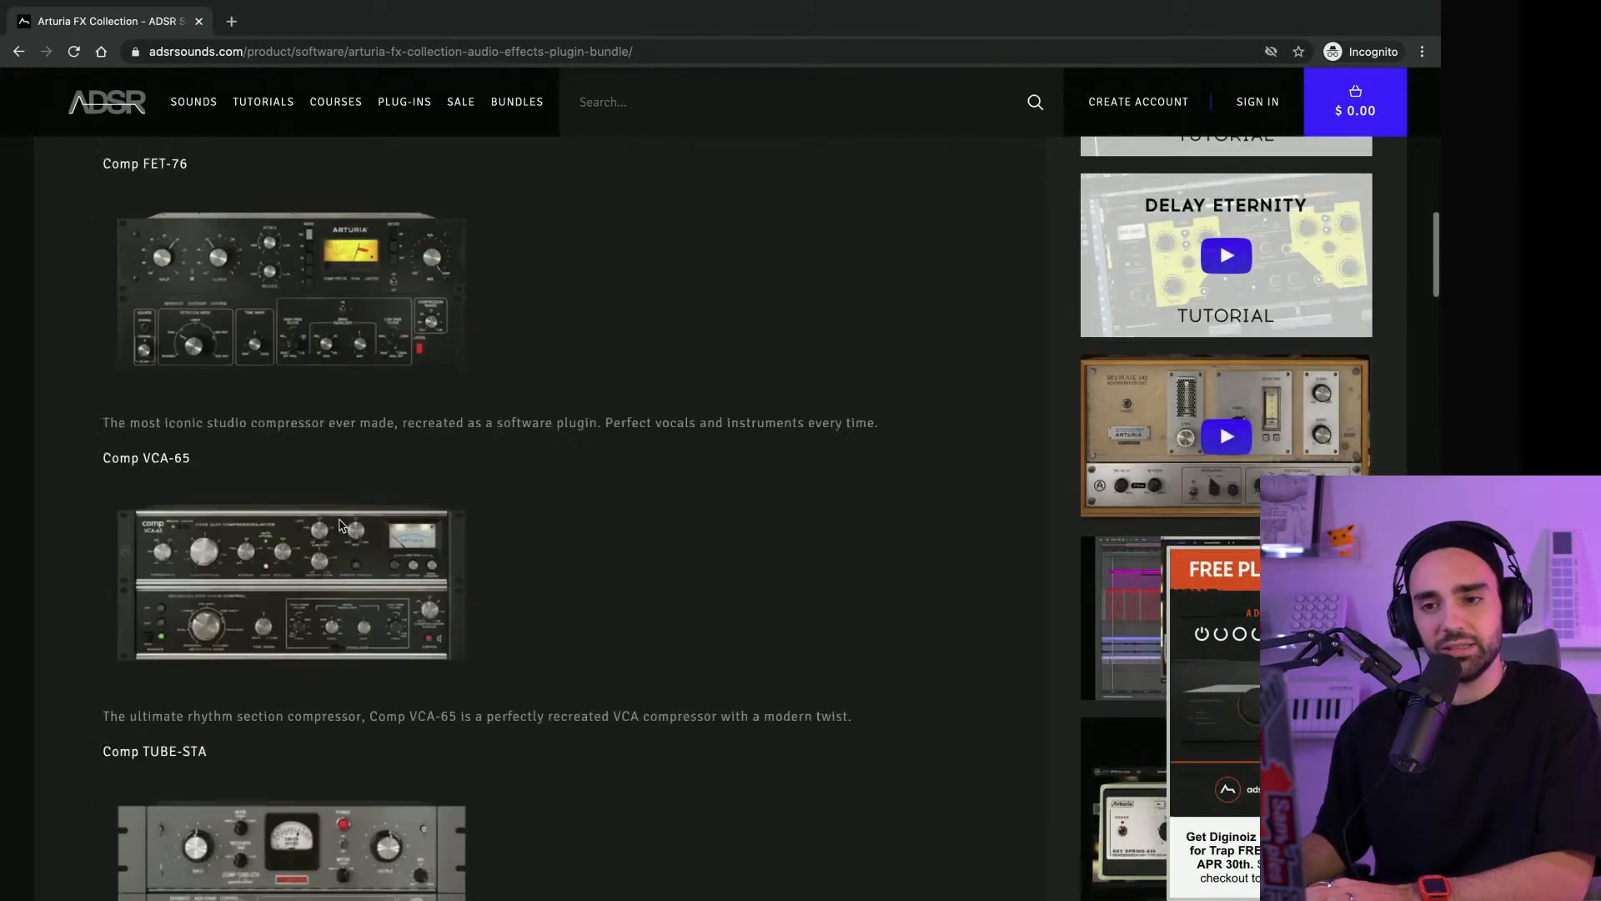
pyautogui.scroll(-12, 340, 526)
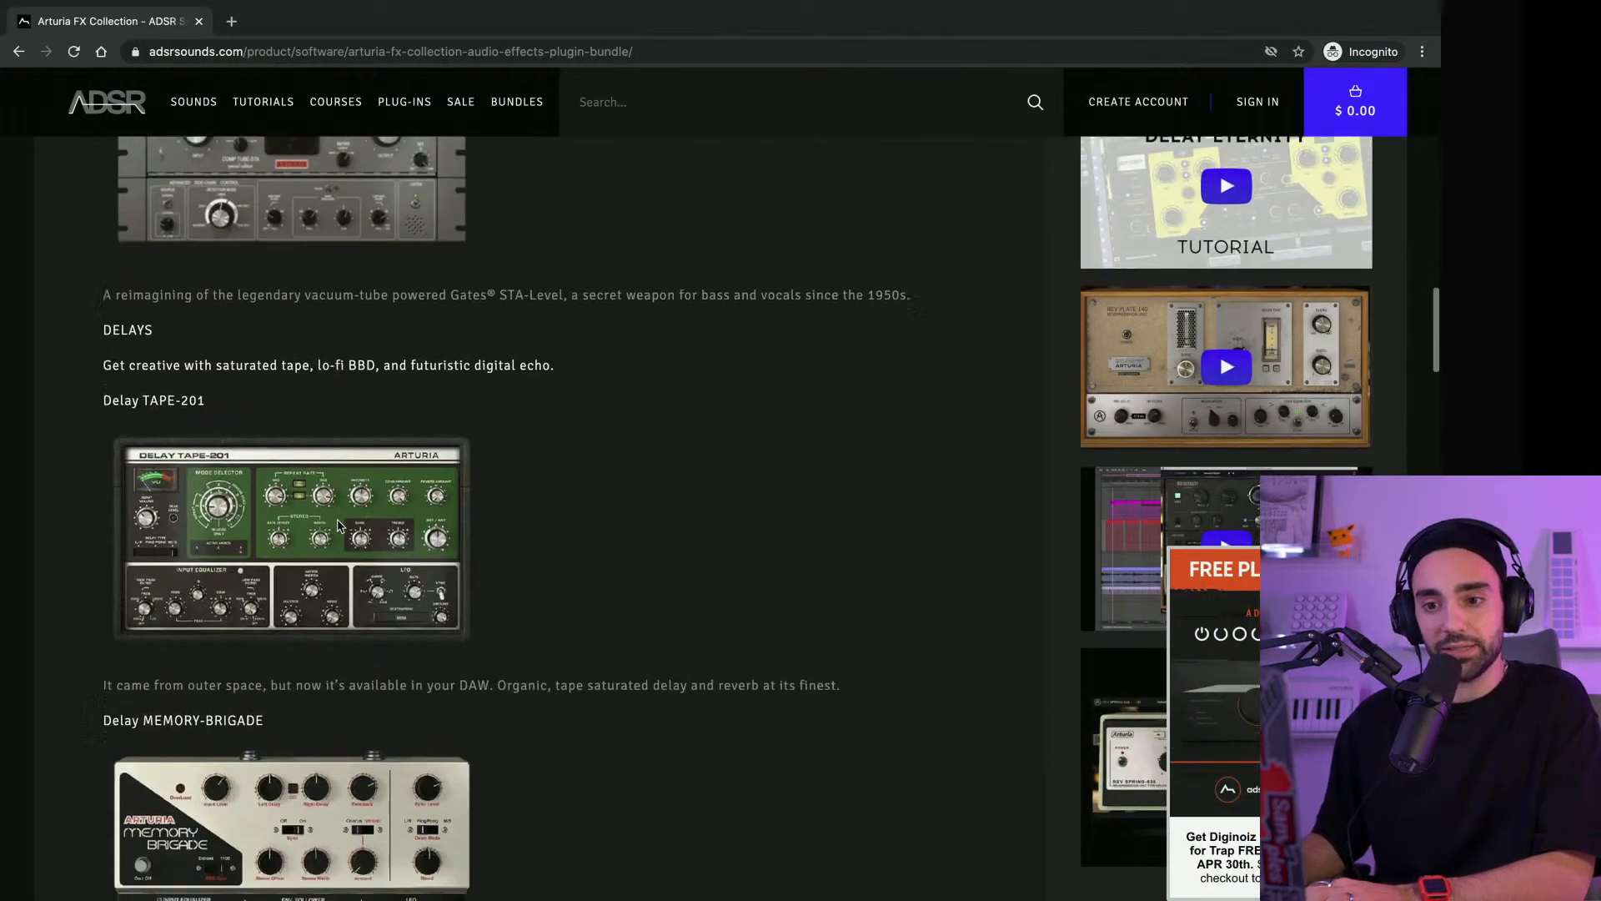
pyautogui.scroll(-14, 339, 525)
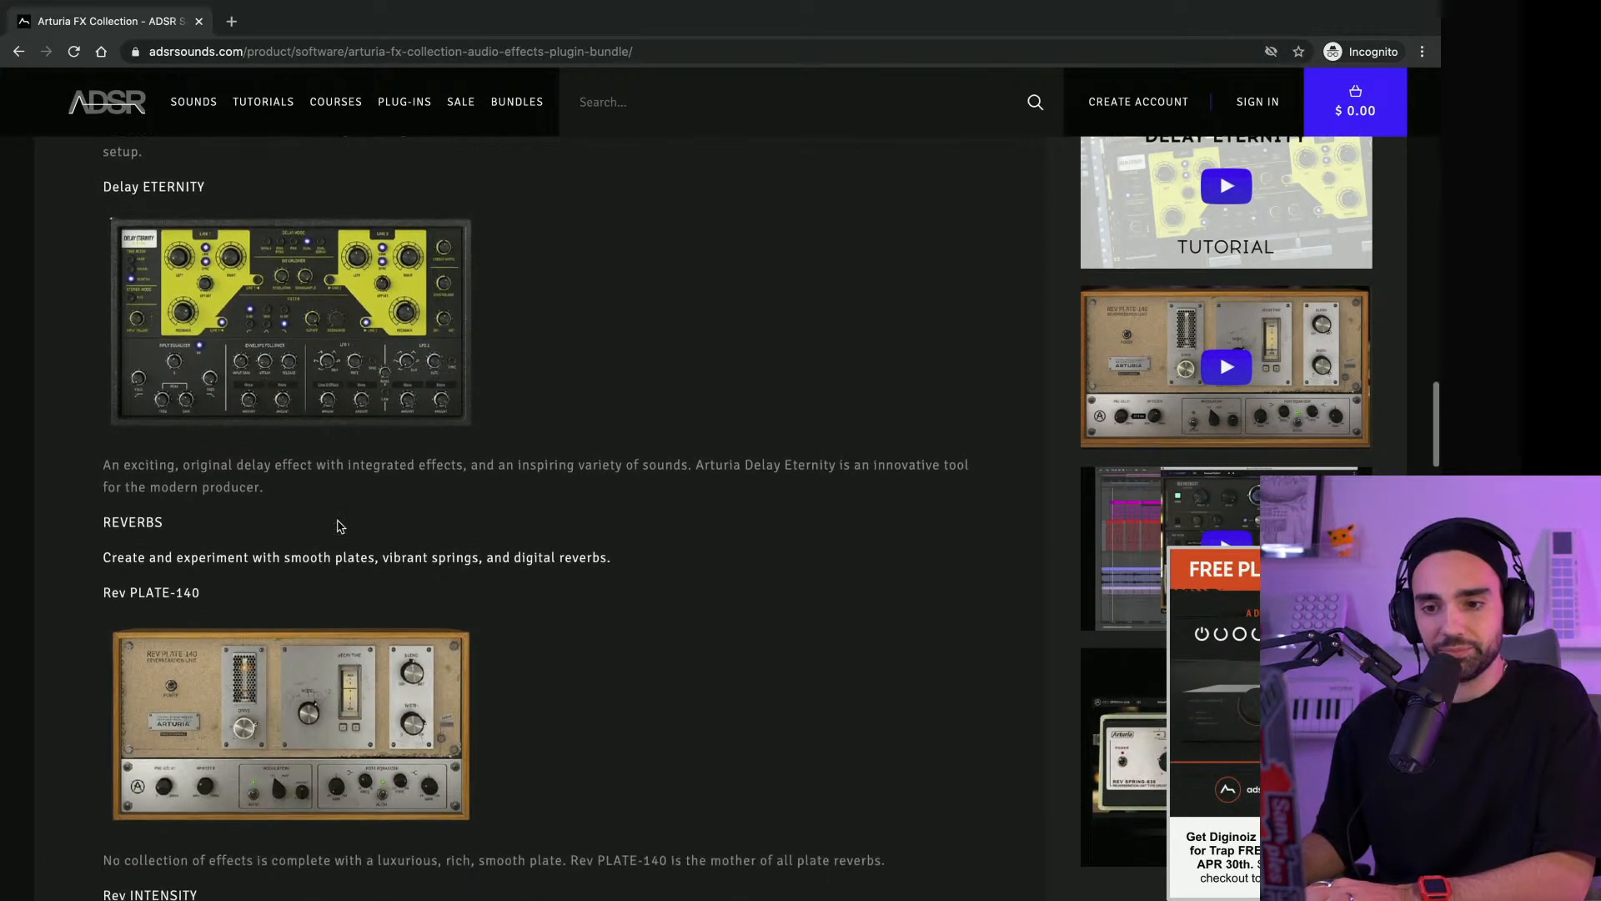
pyautogui.scroll(-6, 339, 526)
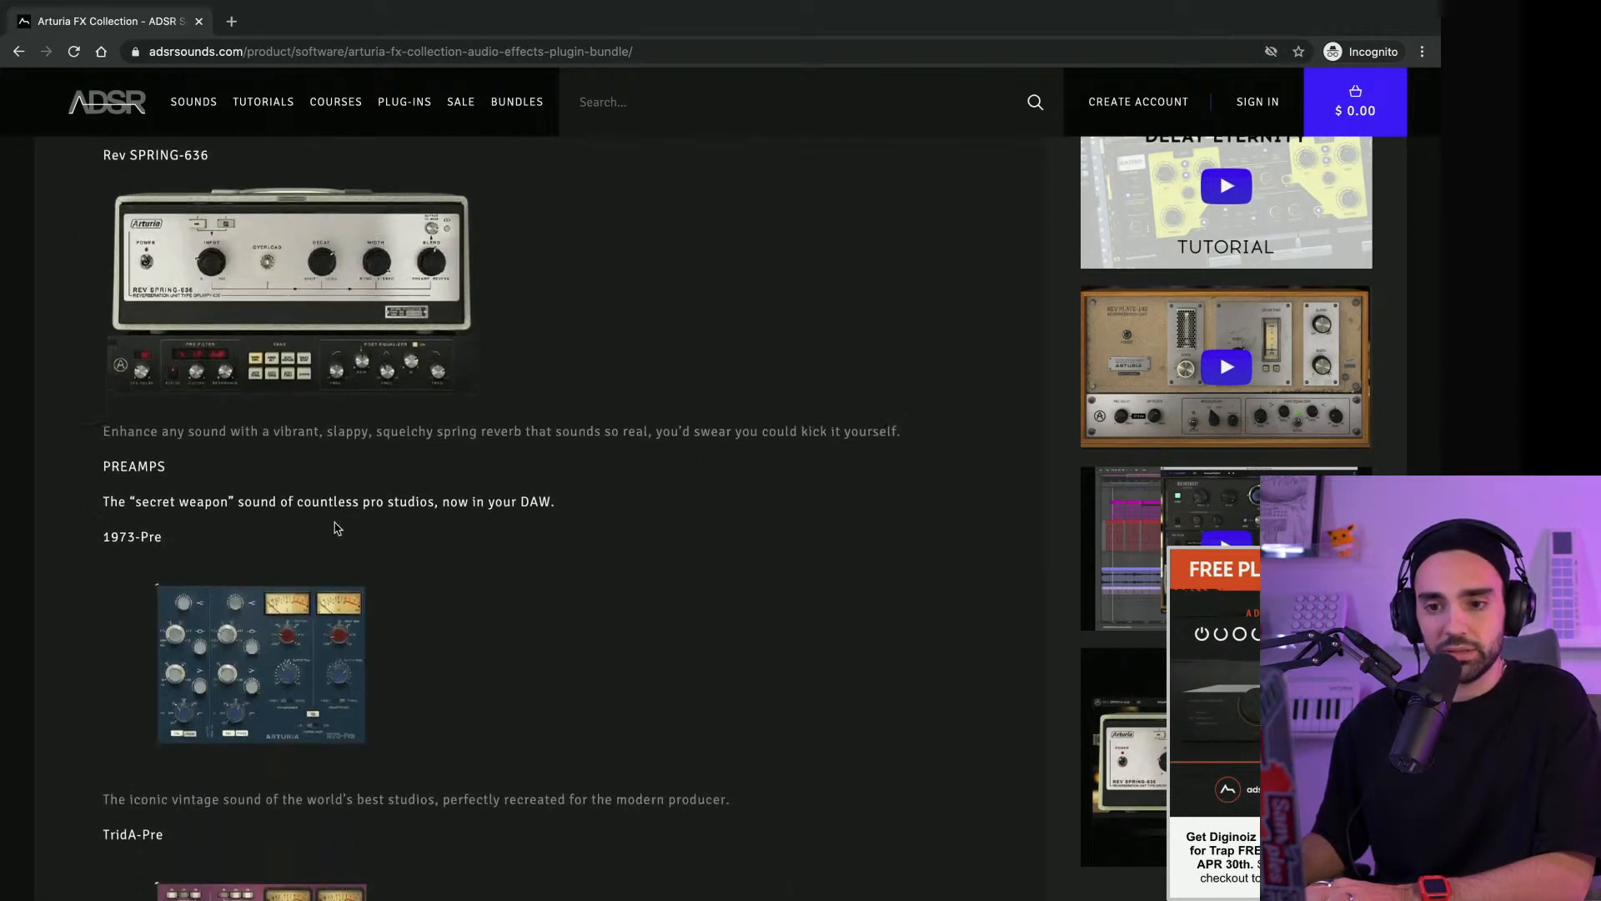
pyautogui.scroll(-11, 317, 538)
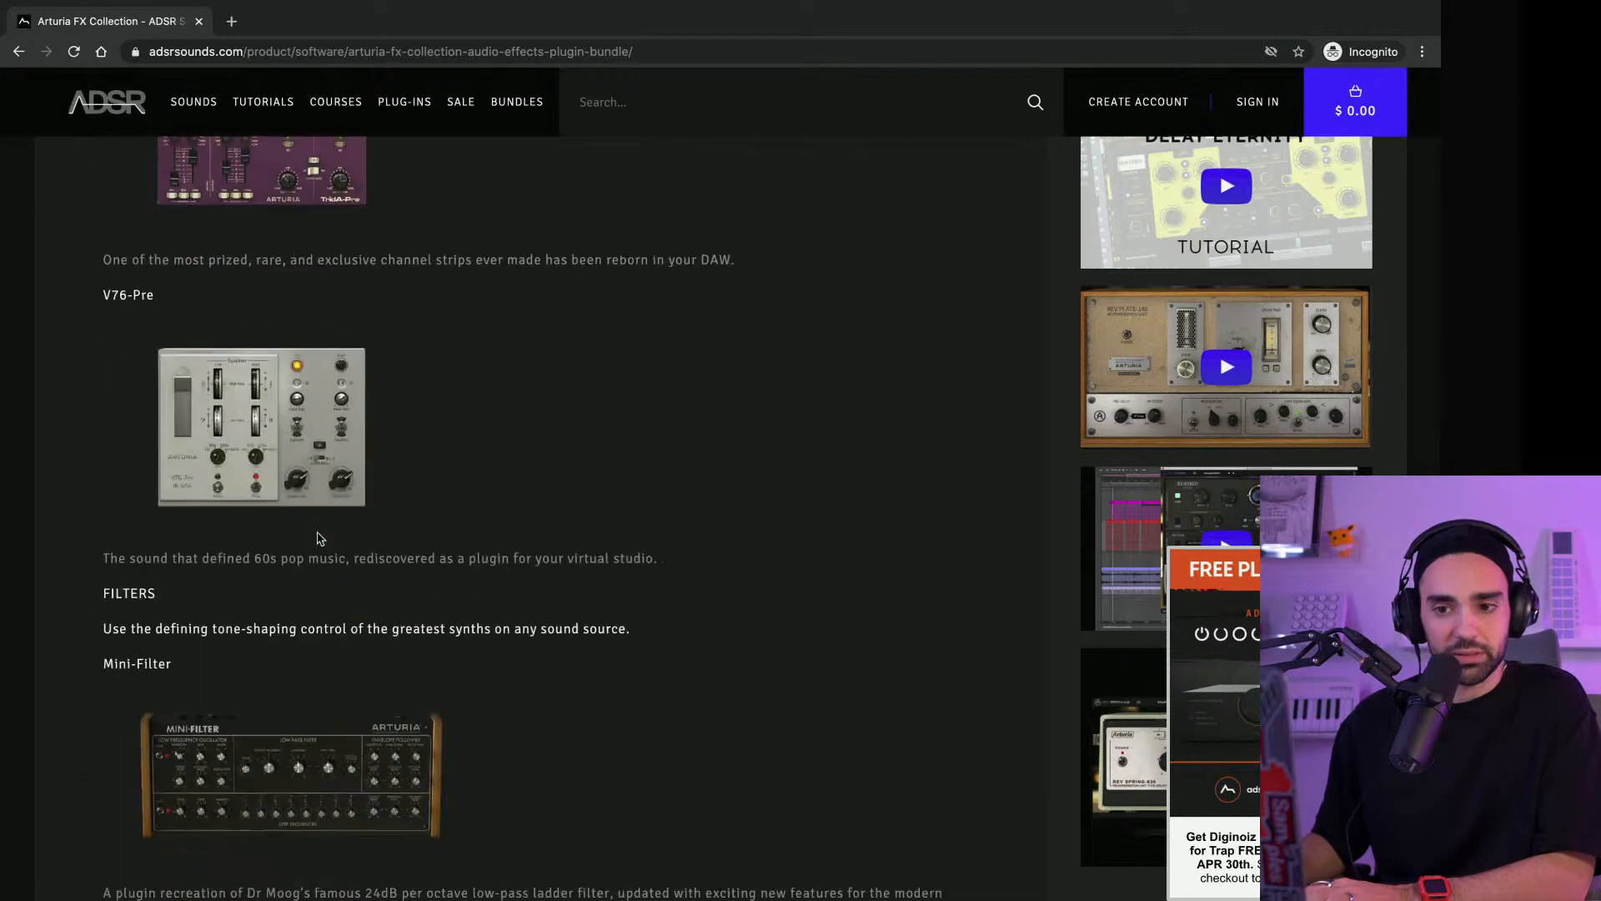
pyautogui.scroll(-2, 254, 540)
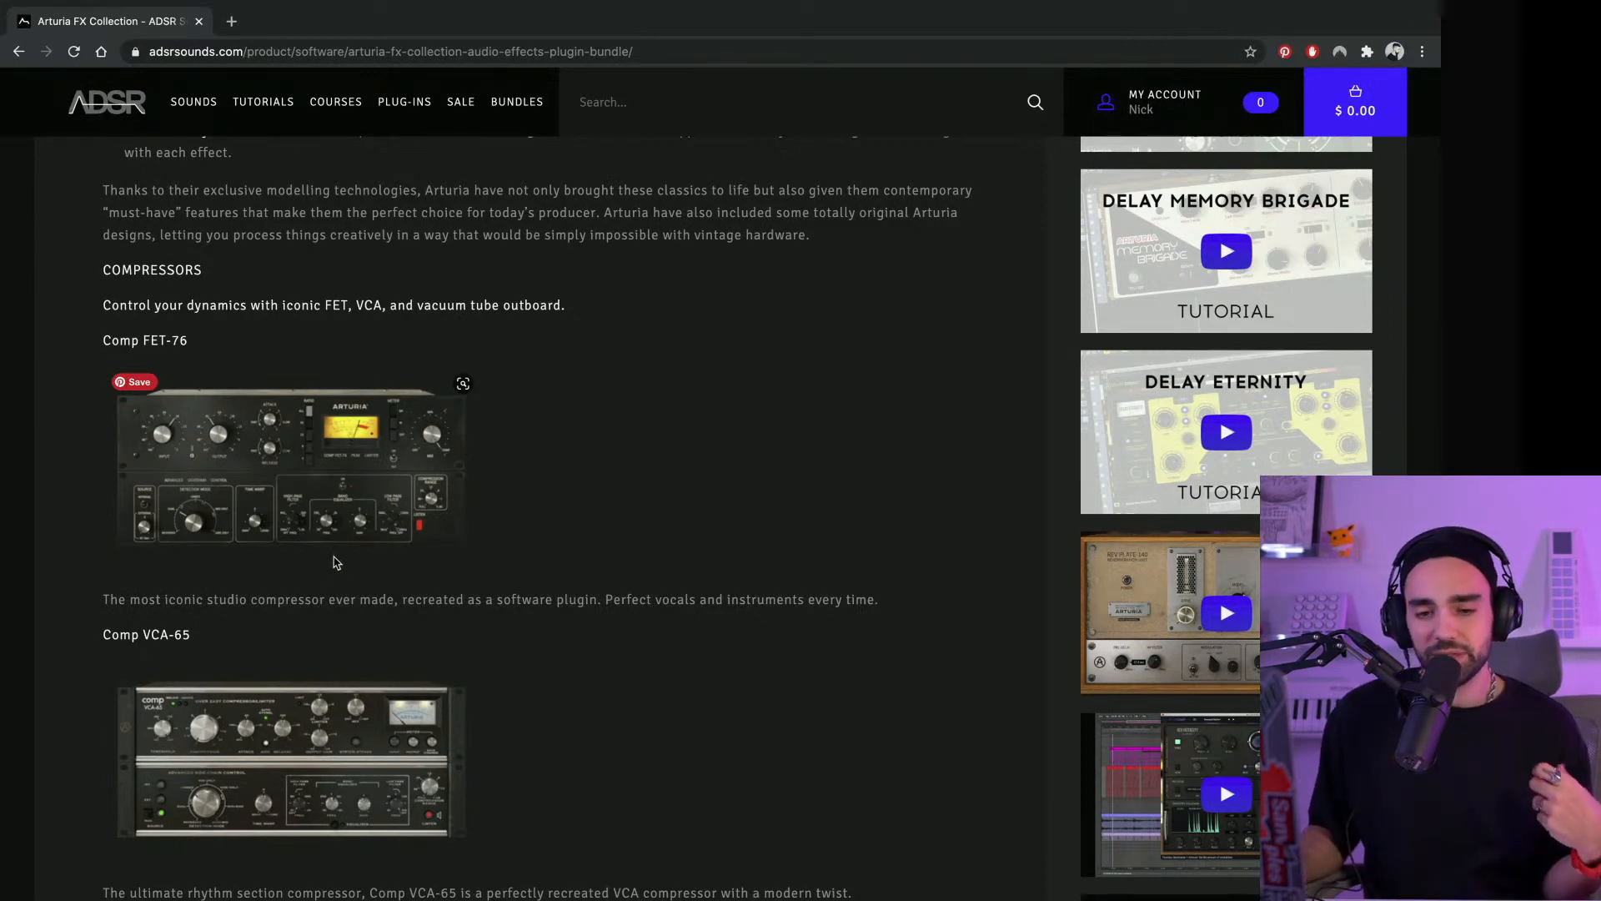
# Examine the FX Collection effect descriptions again, concentrating on the 1973-Pre, TridA-Pre and V76-Pre preamps
pyautogui.scroll(-2, 332, 561)
pyautogui.scroll(-15, 332, 561)
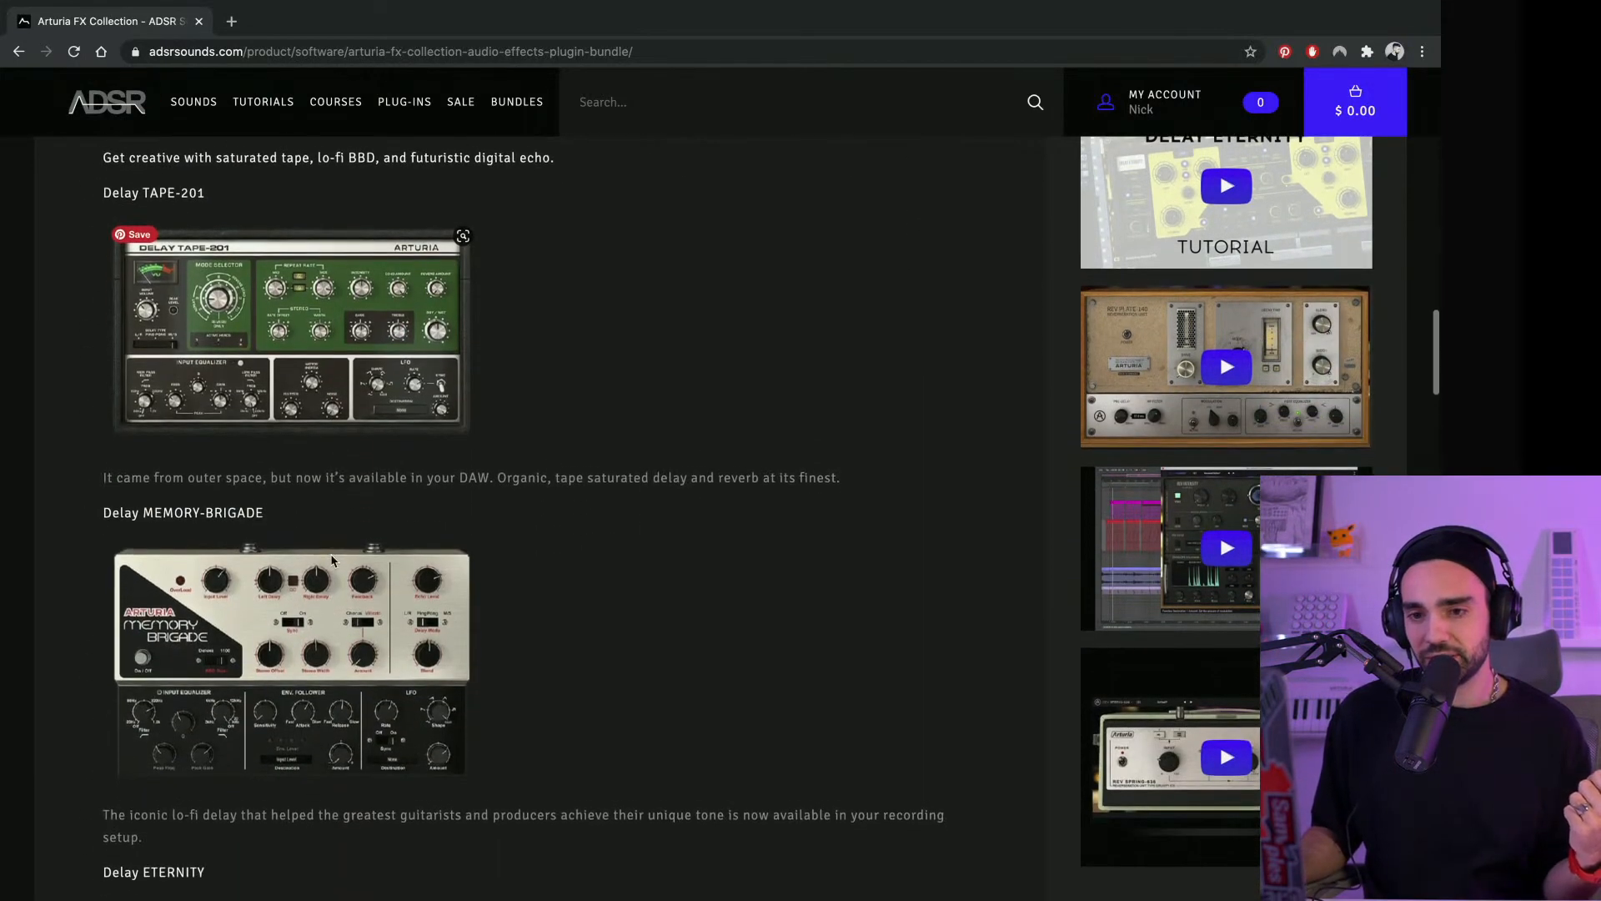
pyautogui.scroll(-10, 332, 562)
pyautogui.scroll(-10, 332, 561)
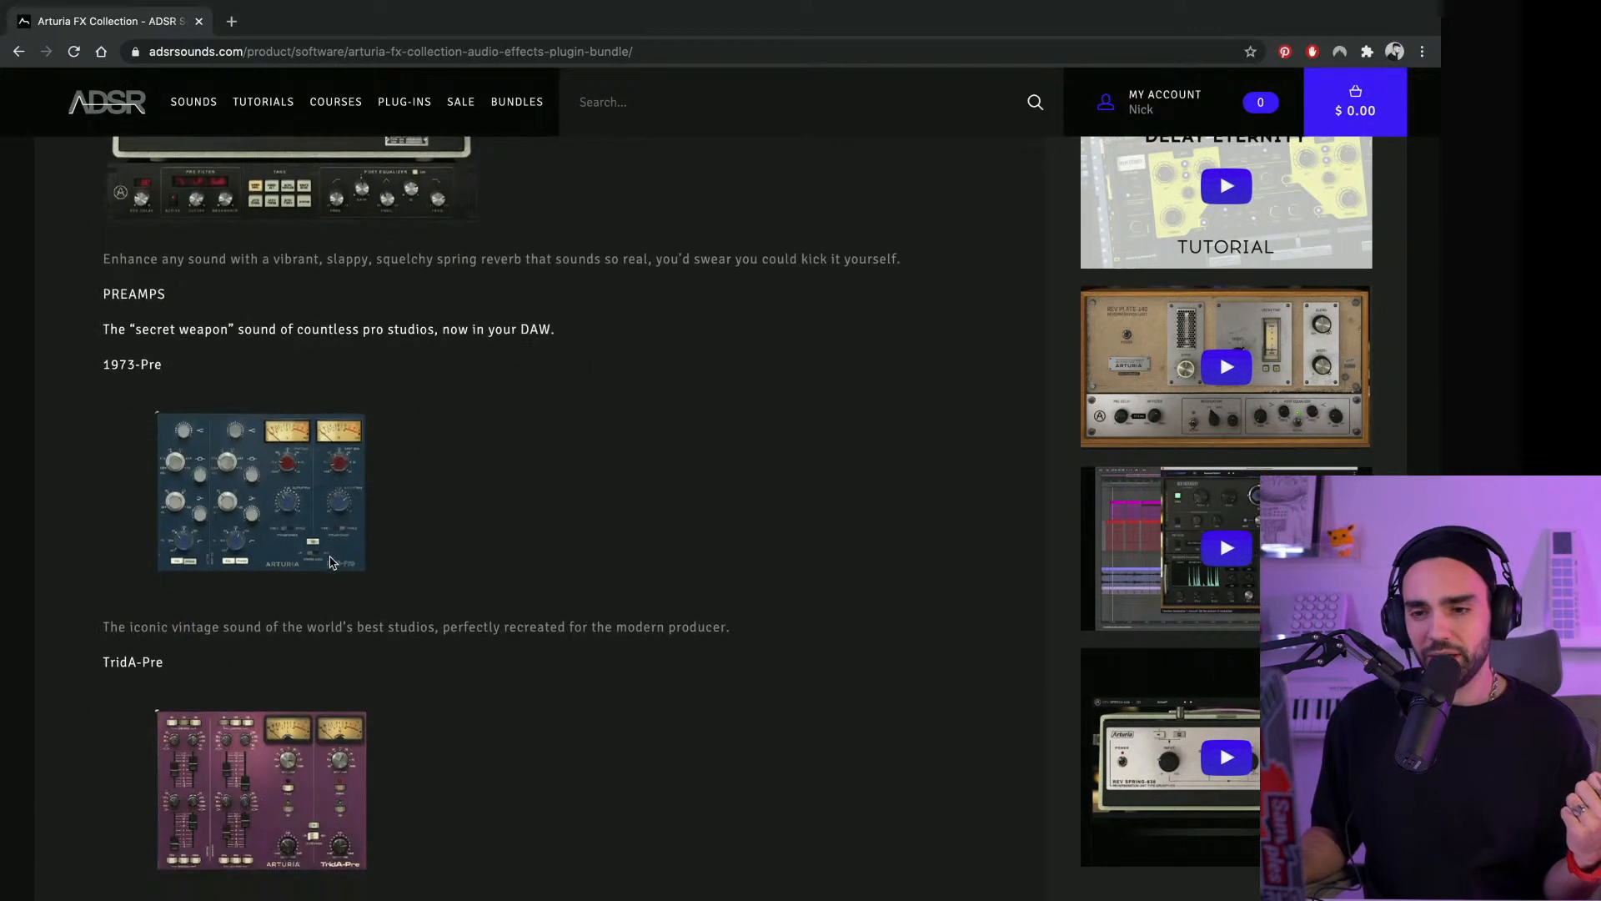
pyautogui.scroll(2, 332, 561)
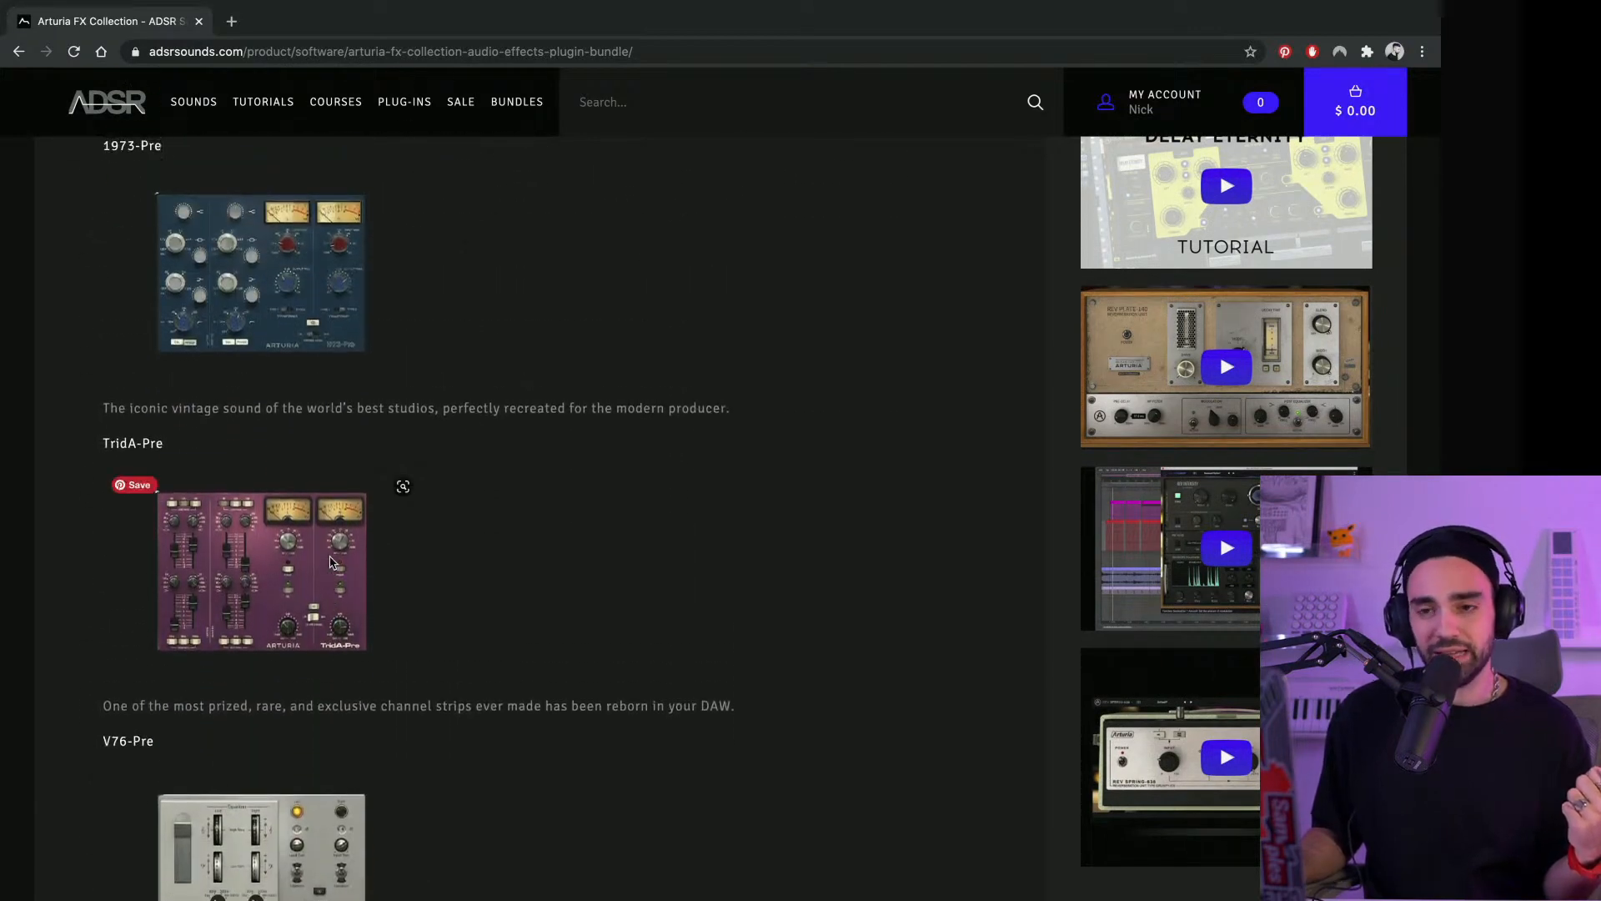
pyautogui.scroll(2, 332, 561)
pyautogui.scroll(-1, 332, 562)
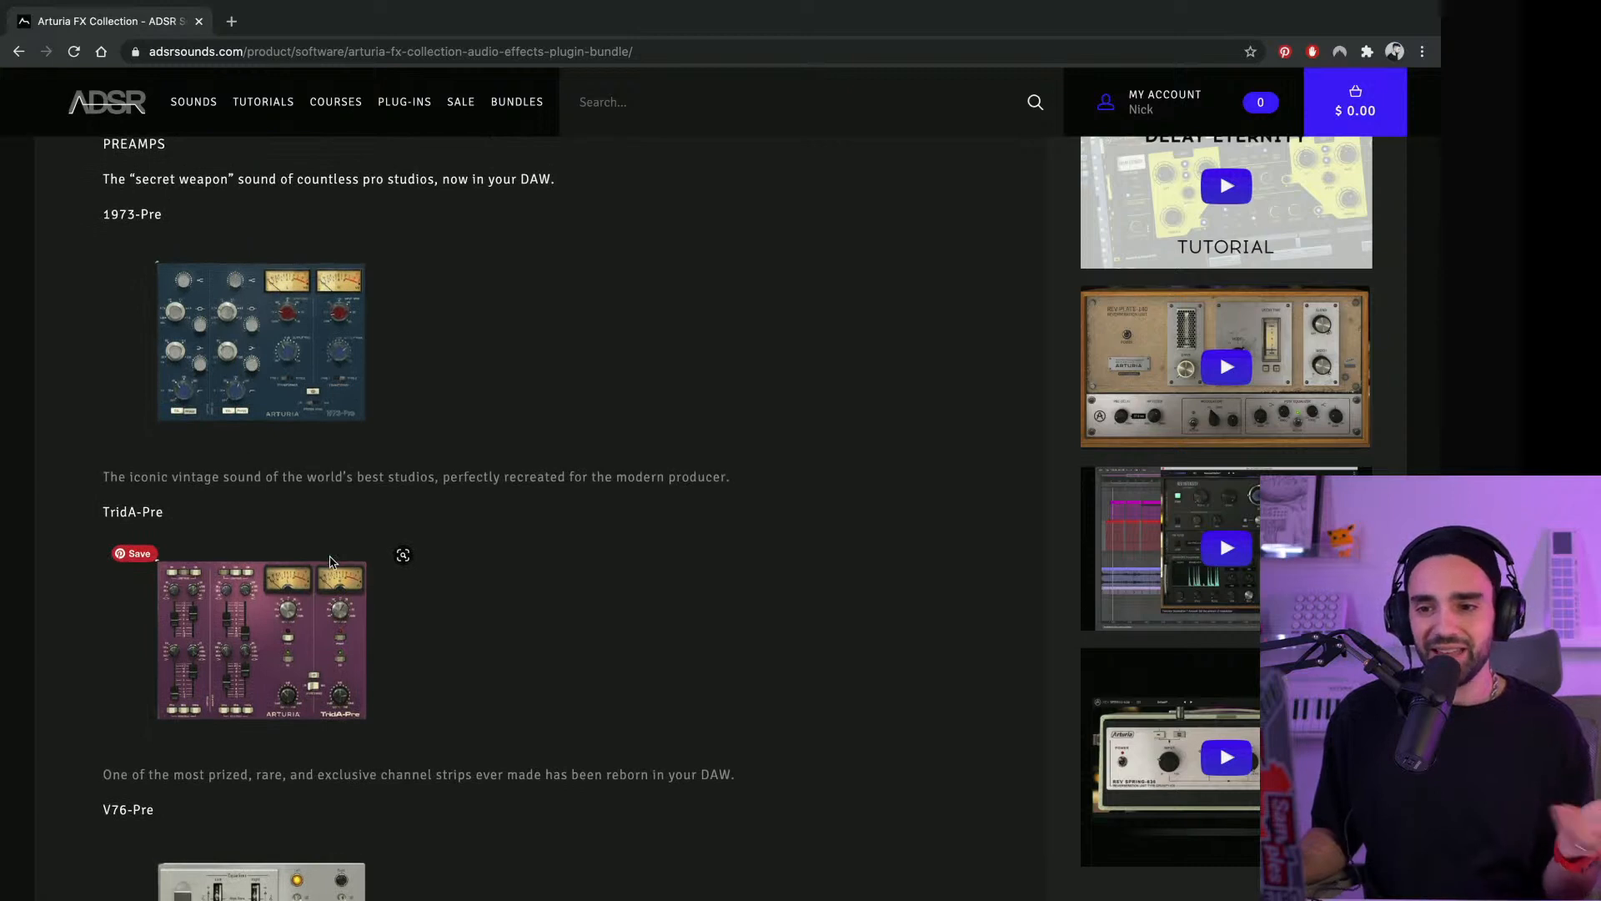
pyautogui.scroll(-4, 331, 561)
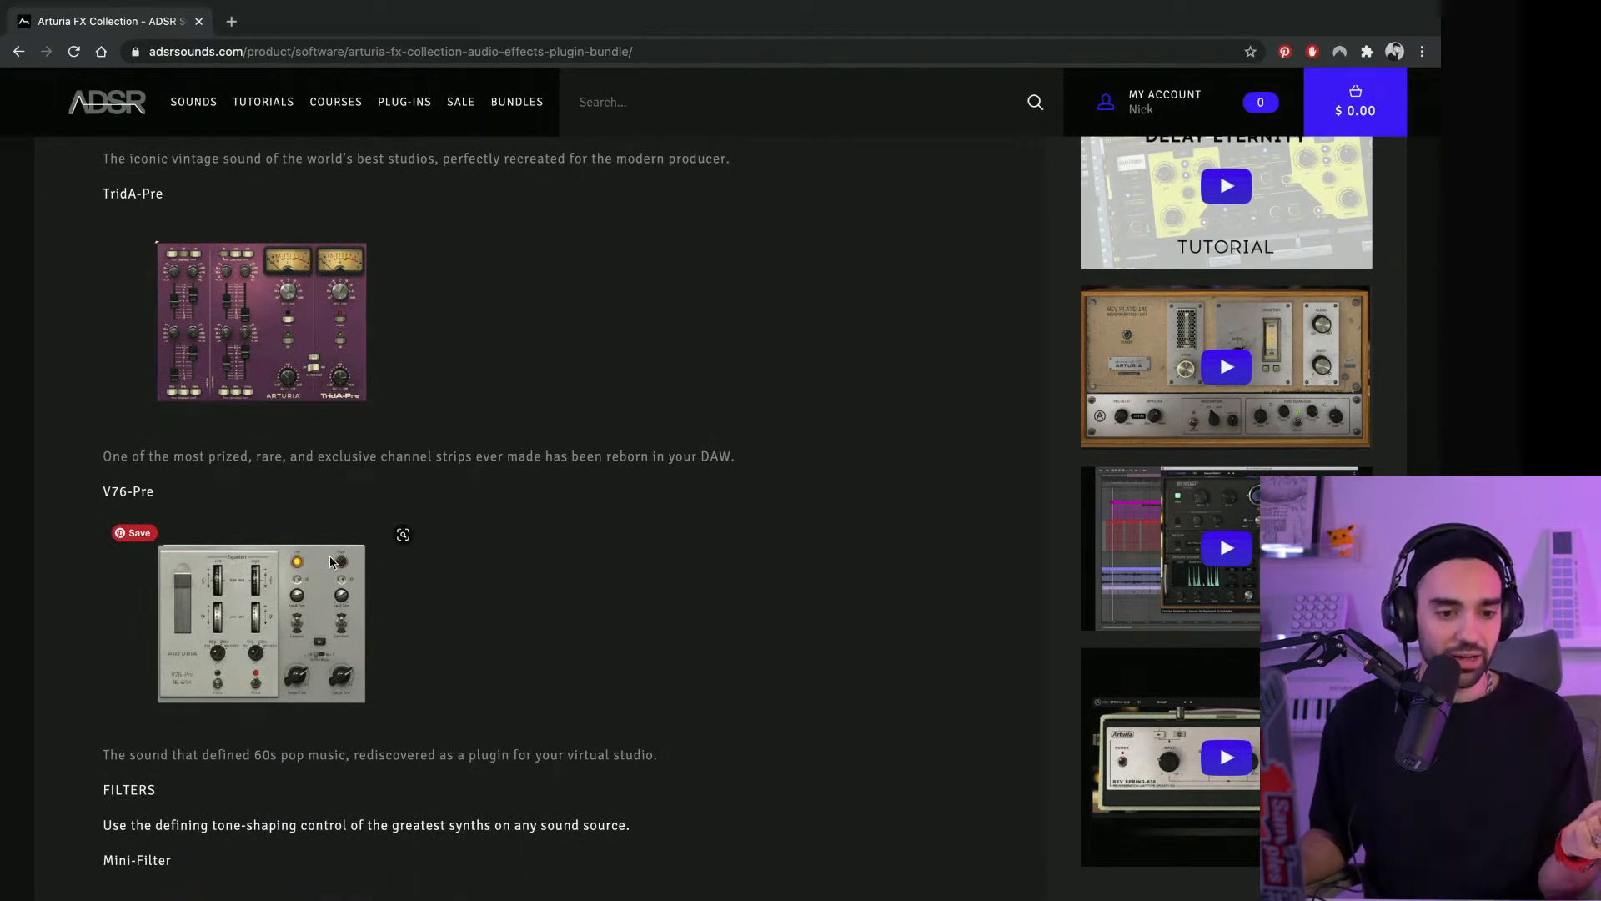
pyautogui.scroll(2, 332, 562)
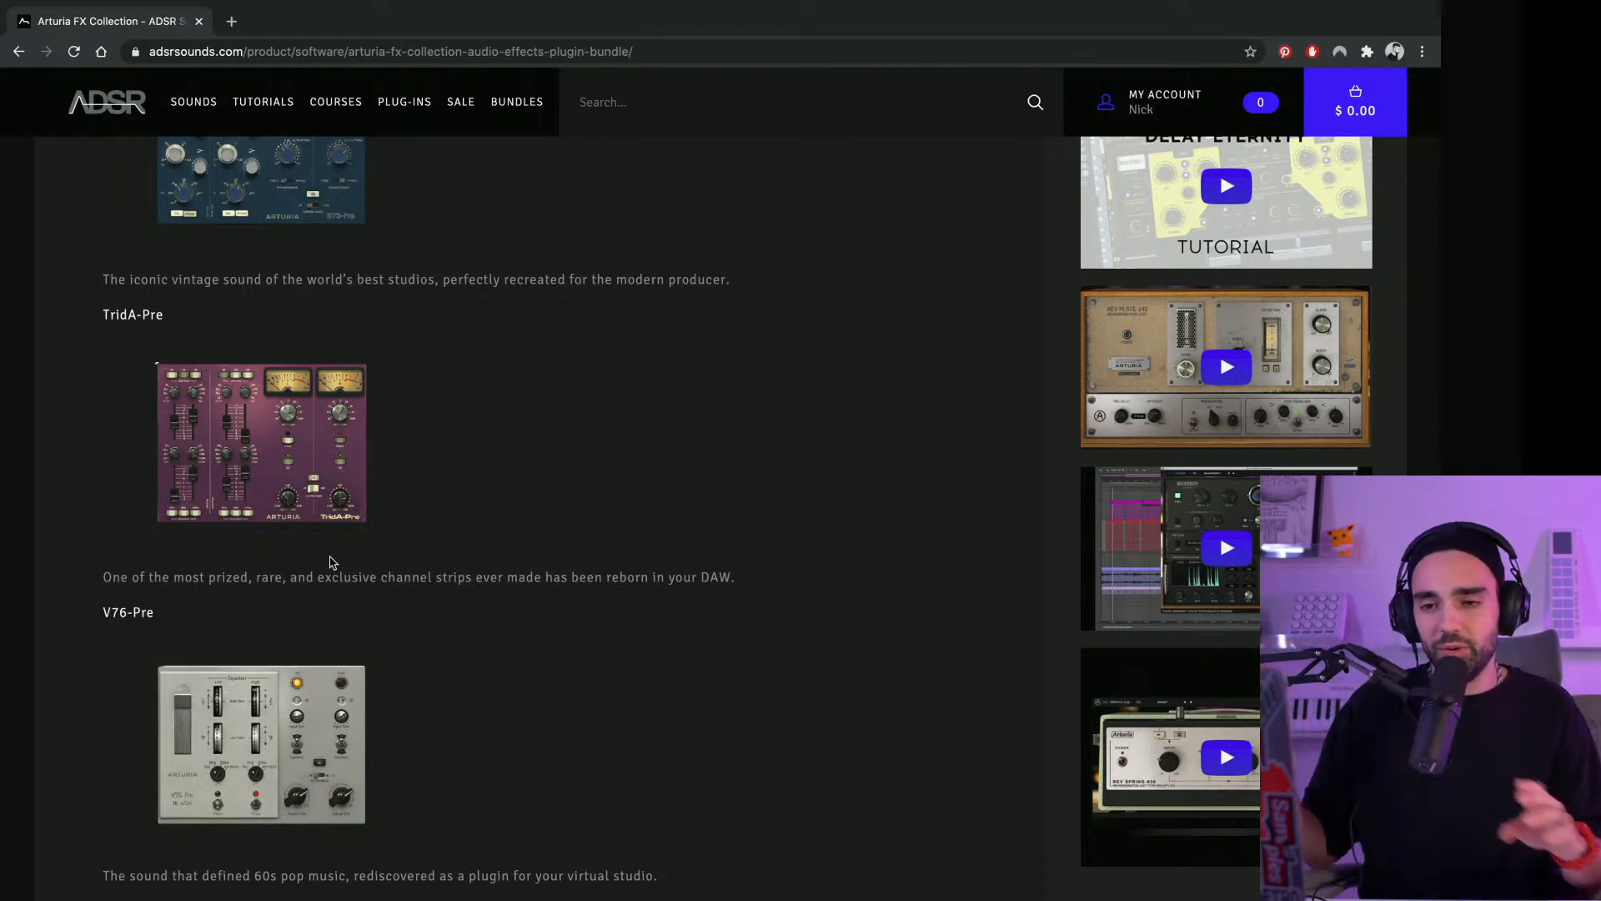
pyautogui.scroll(-2, 332, 563)
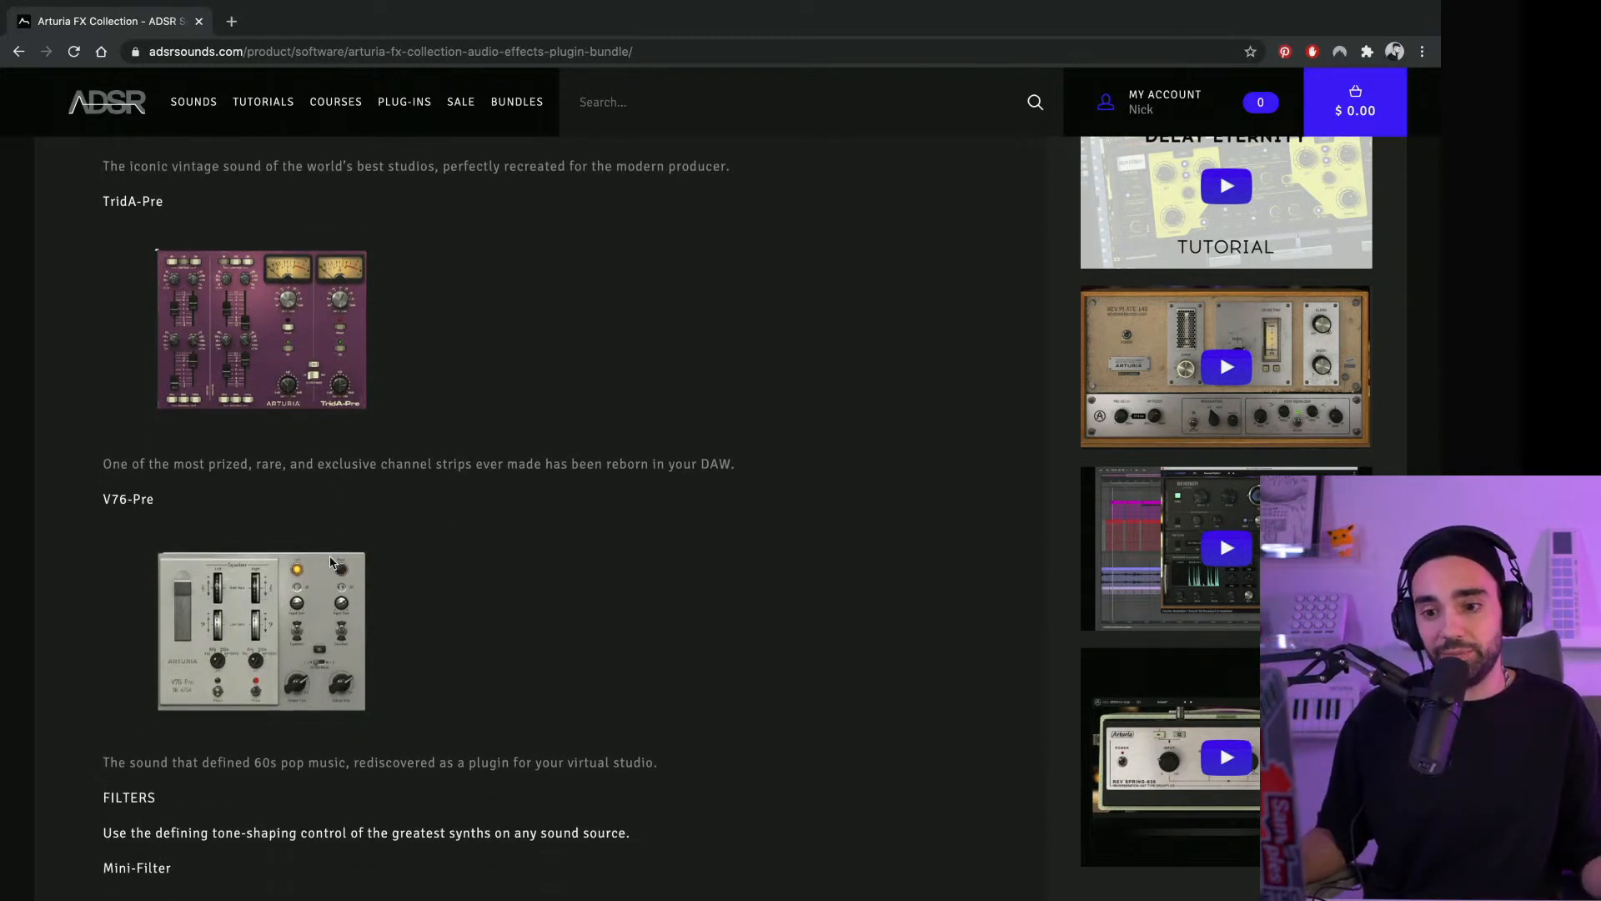
pyautogui.scroll(3, 332, 563)
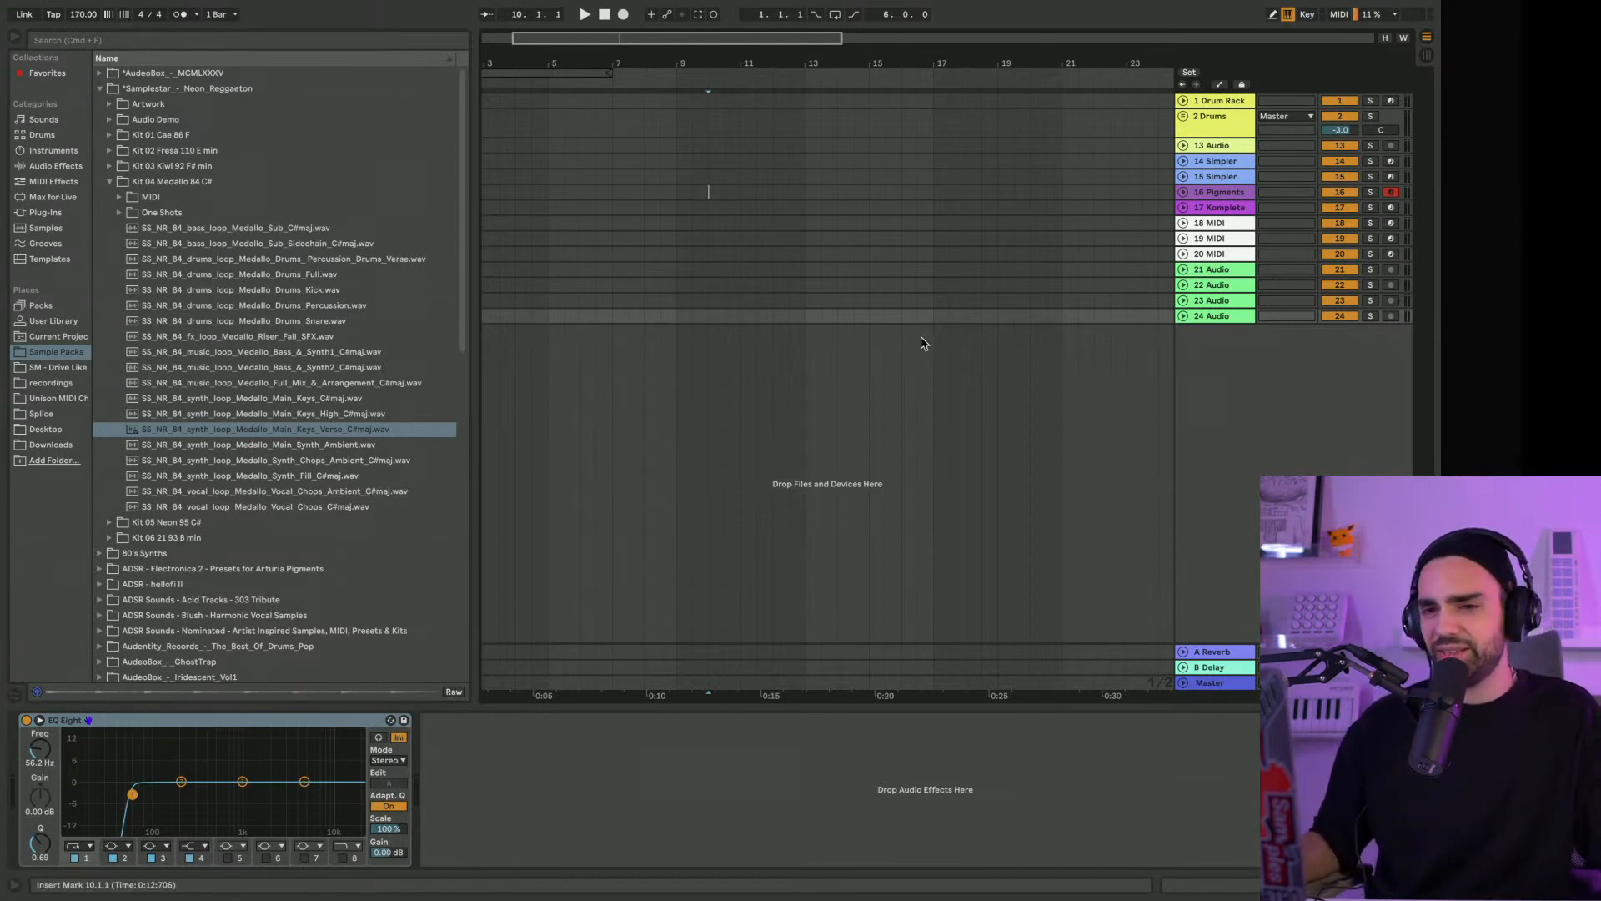
# Audition the Medallo Main_Keys, Main_Keys_High and Main_Keys_Verse synth loops in the Kit 04 Medallo 84 C# sample folder
pyautogui.scroll(-1, 290, 246)
pyautogui.scroll(1, 291, 247)
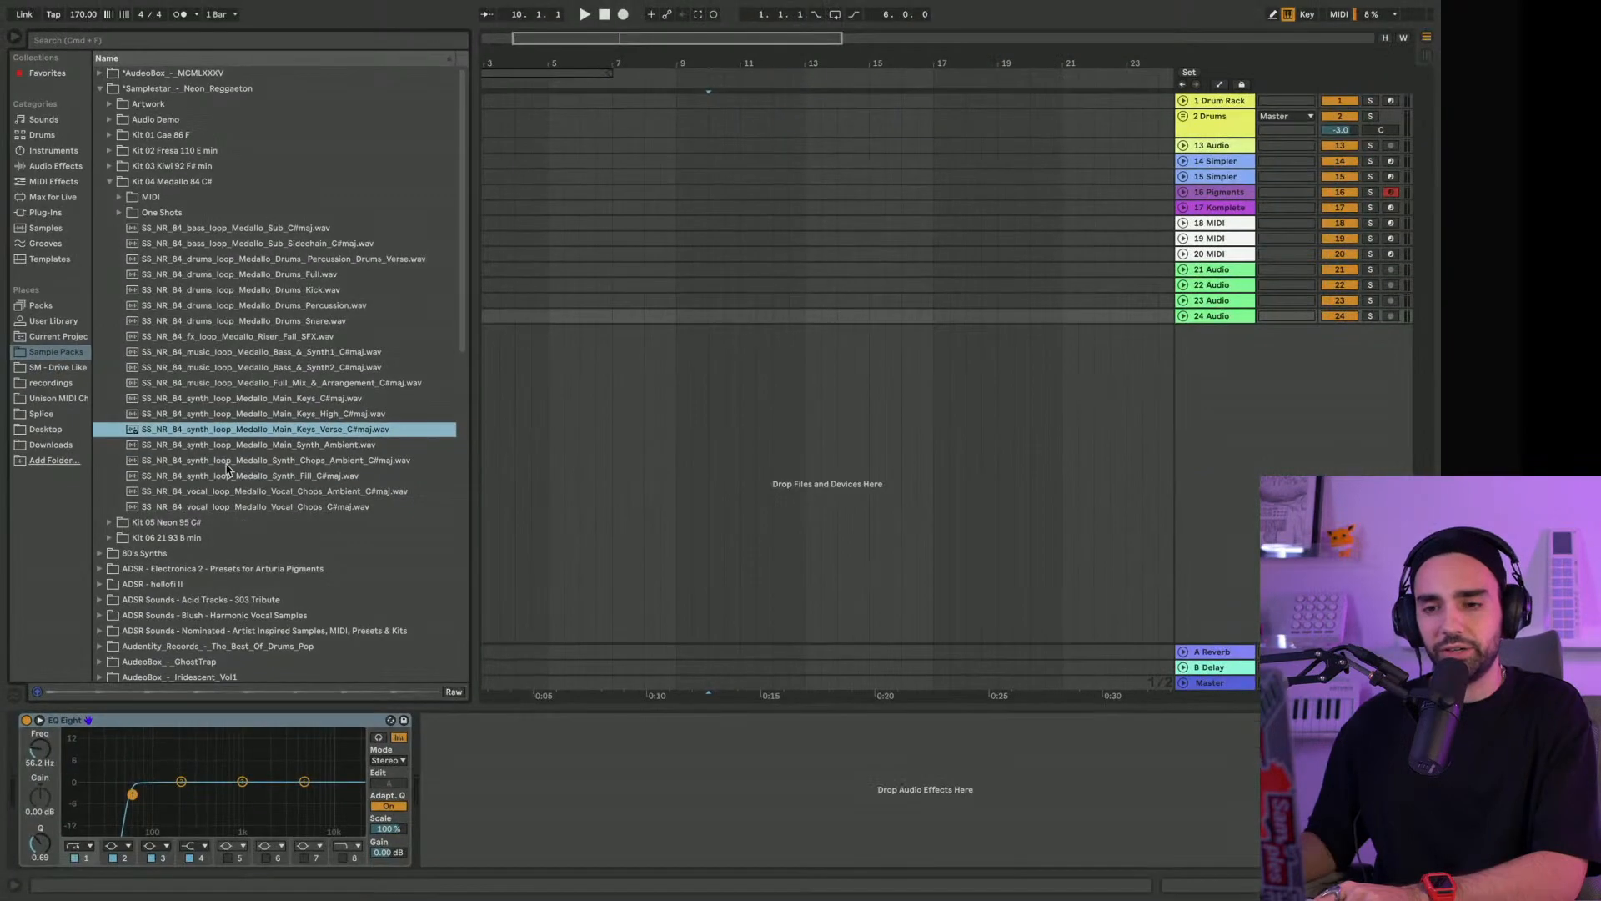
pyautogui.click(210, 404)
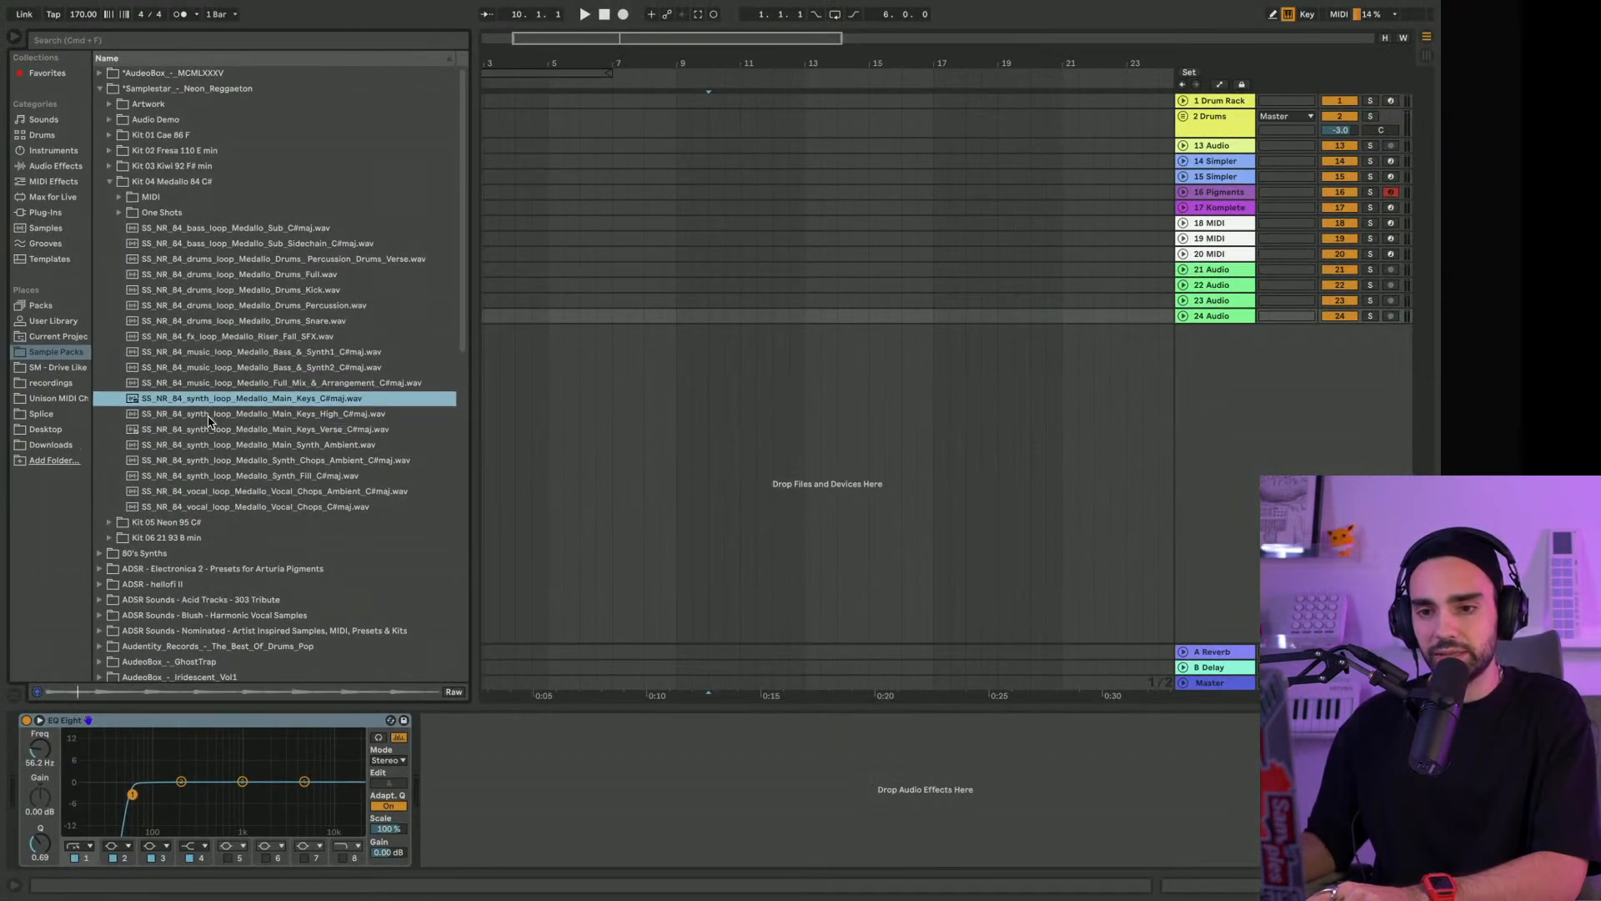
pyautogui.click(209, 417)
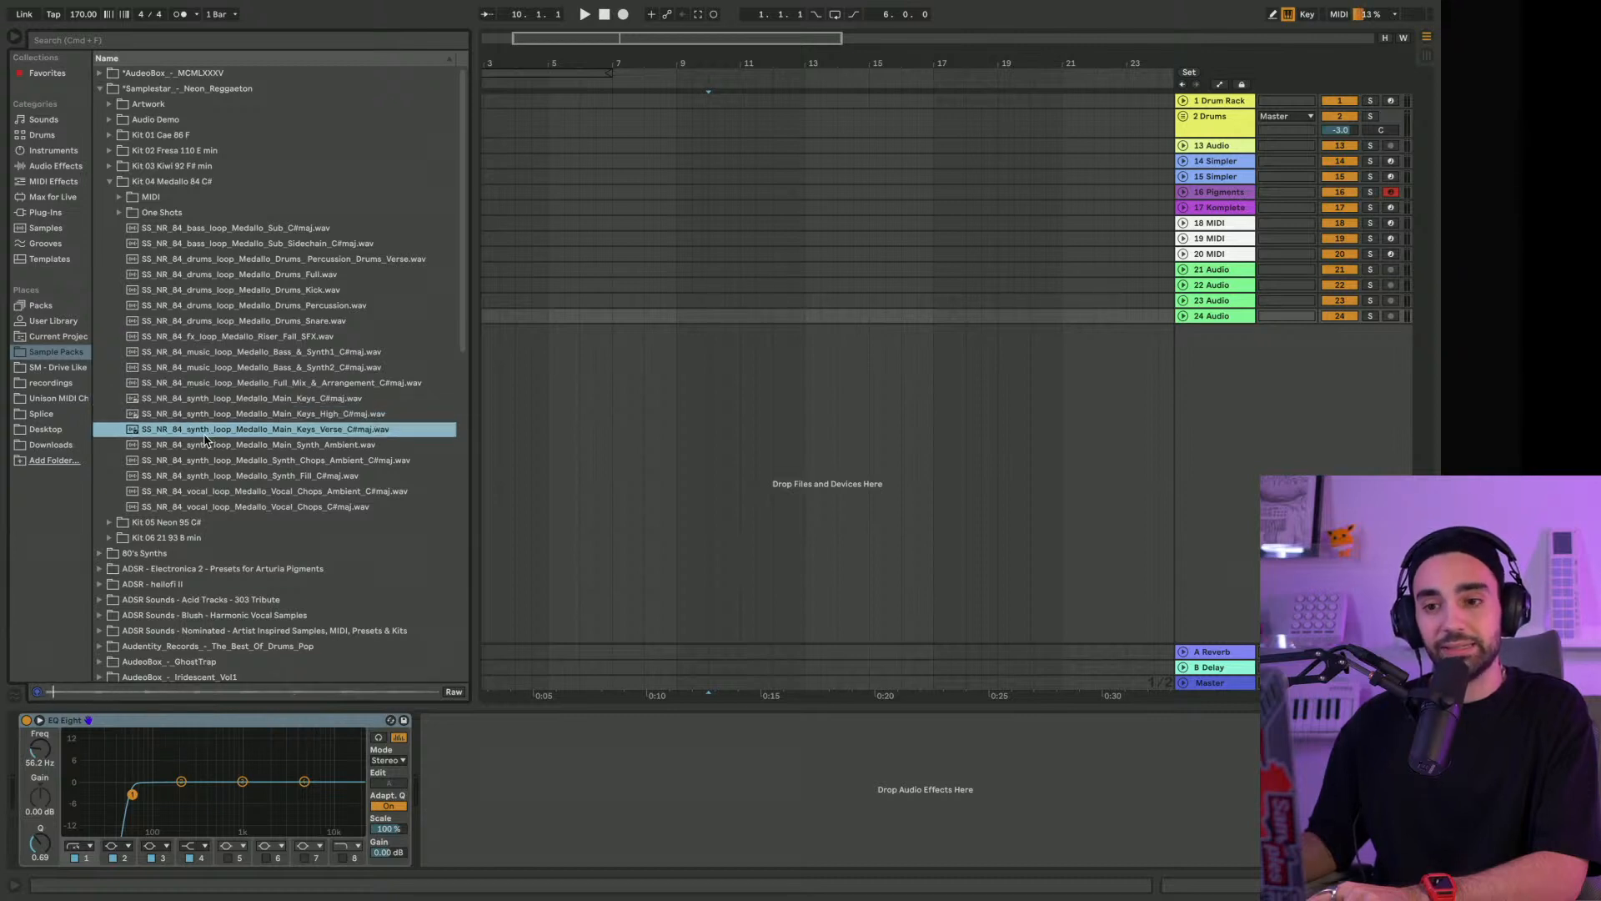
# Unfold the 24 Audio track and compare the Medallo Main_Synth_Ambient, Main_Keys_High and Main_Keys_Verse loops by auditioning them
pyautogui.click(1189, 318)
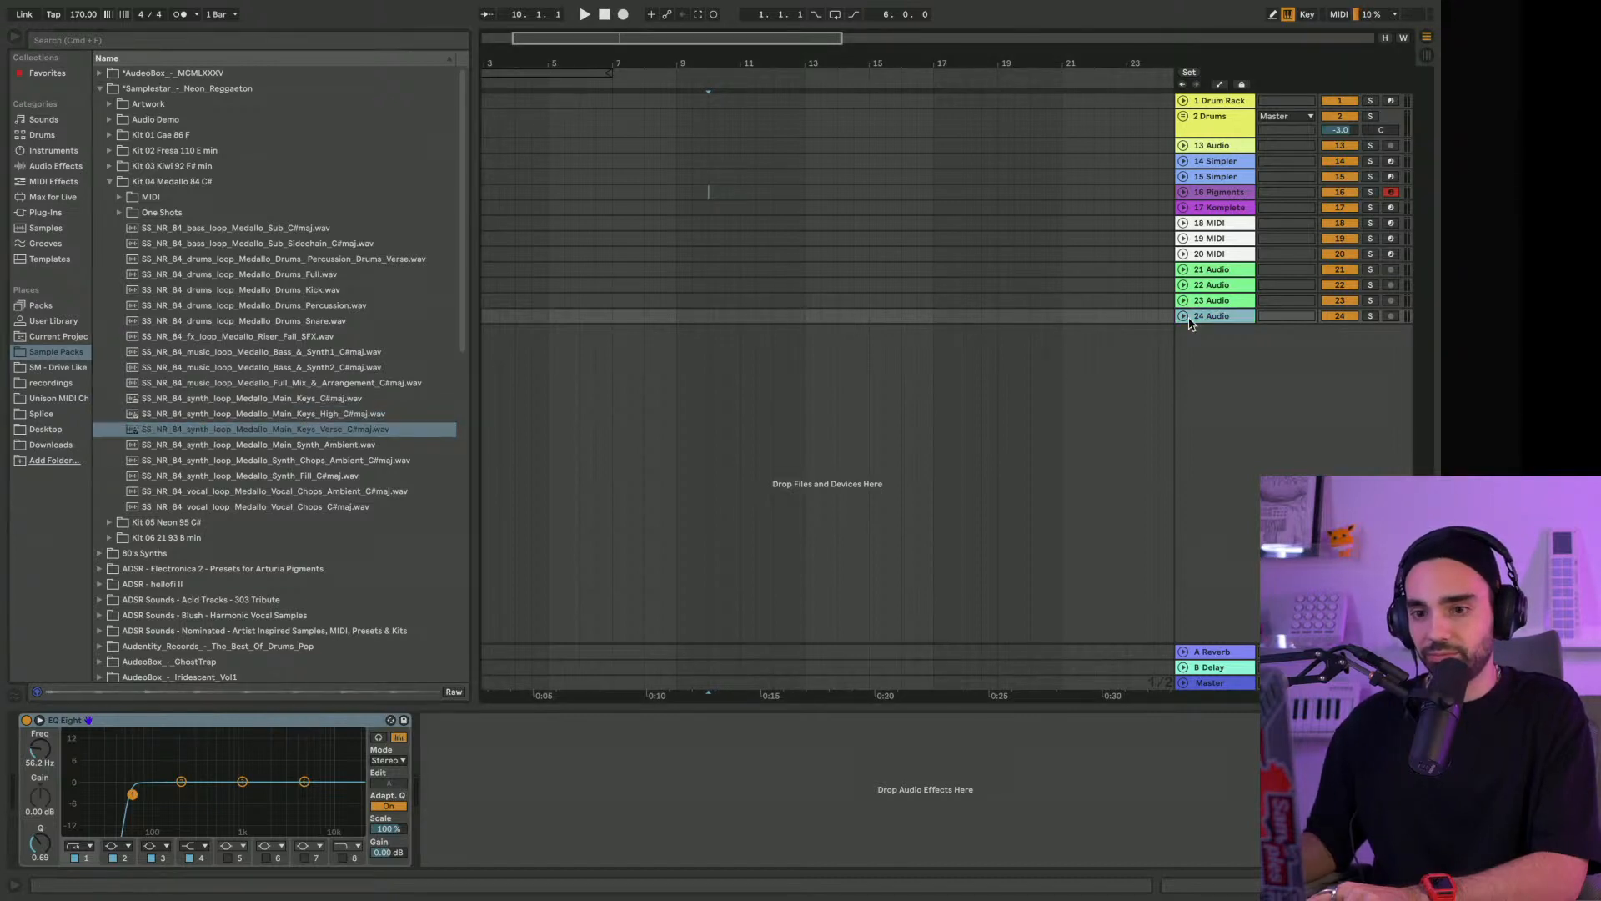
pyautogui.click(1184, 317)
pyautogui.click(307, 450)
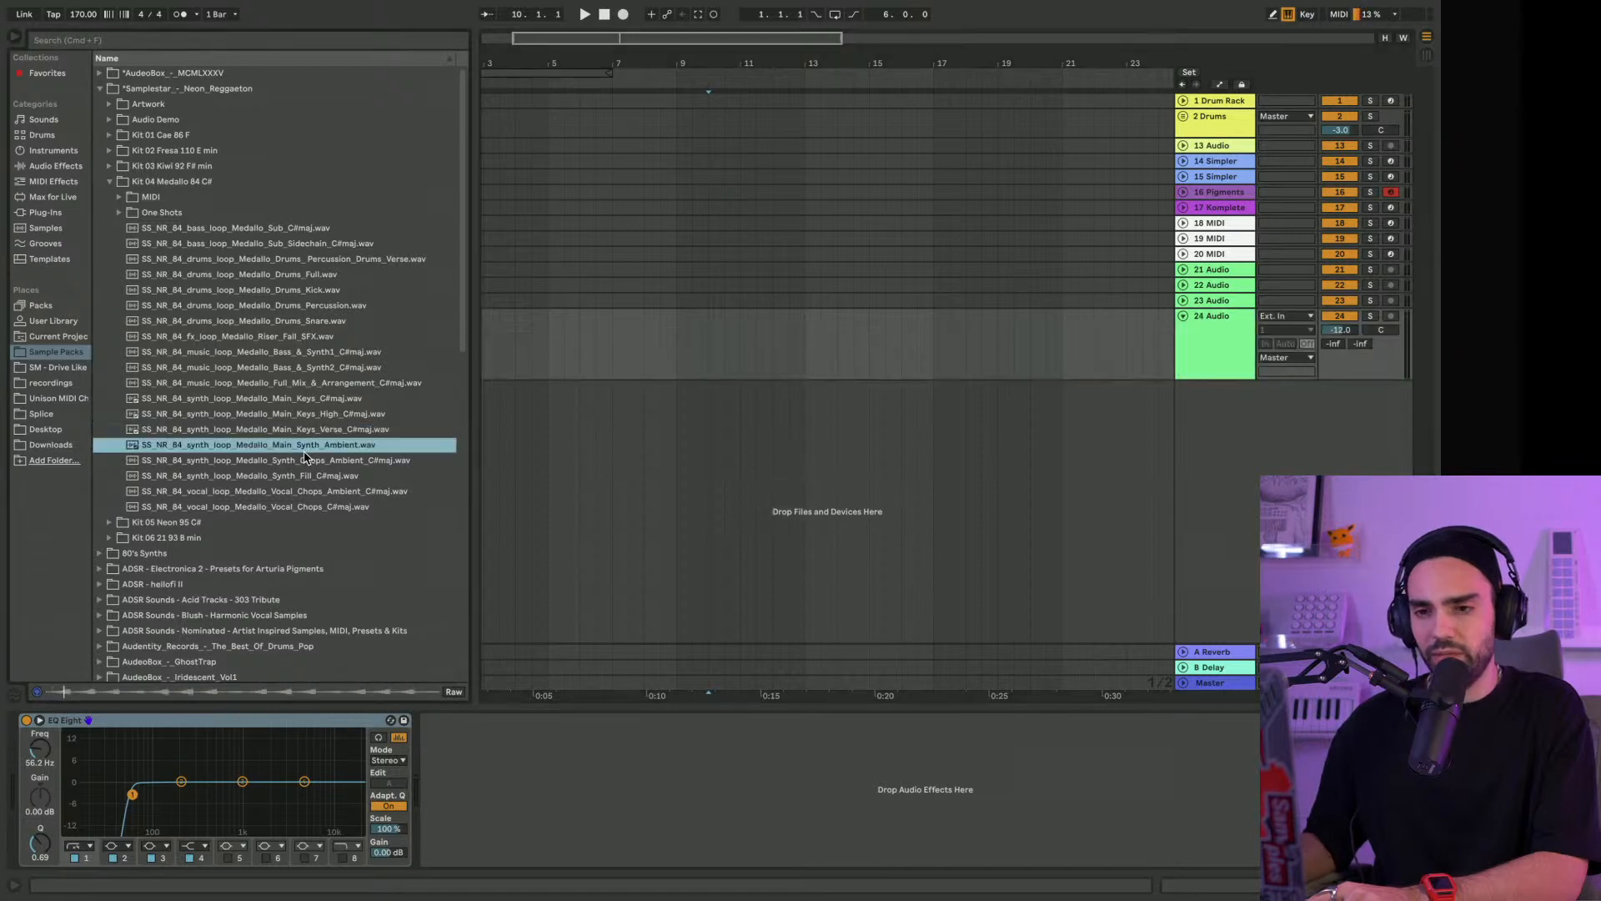
pyautogui.click(289, 434)
pyautogui.scroll(-1, 290, 435)
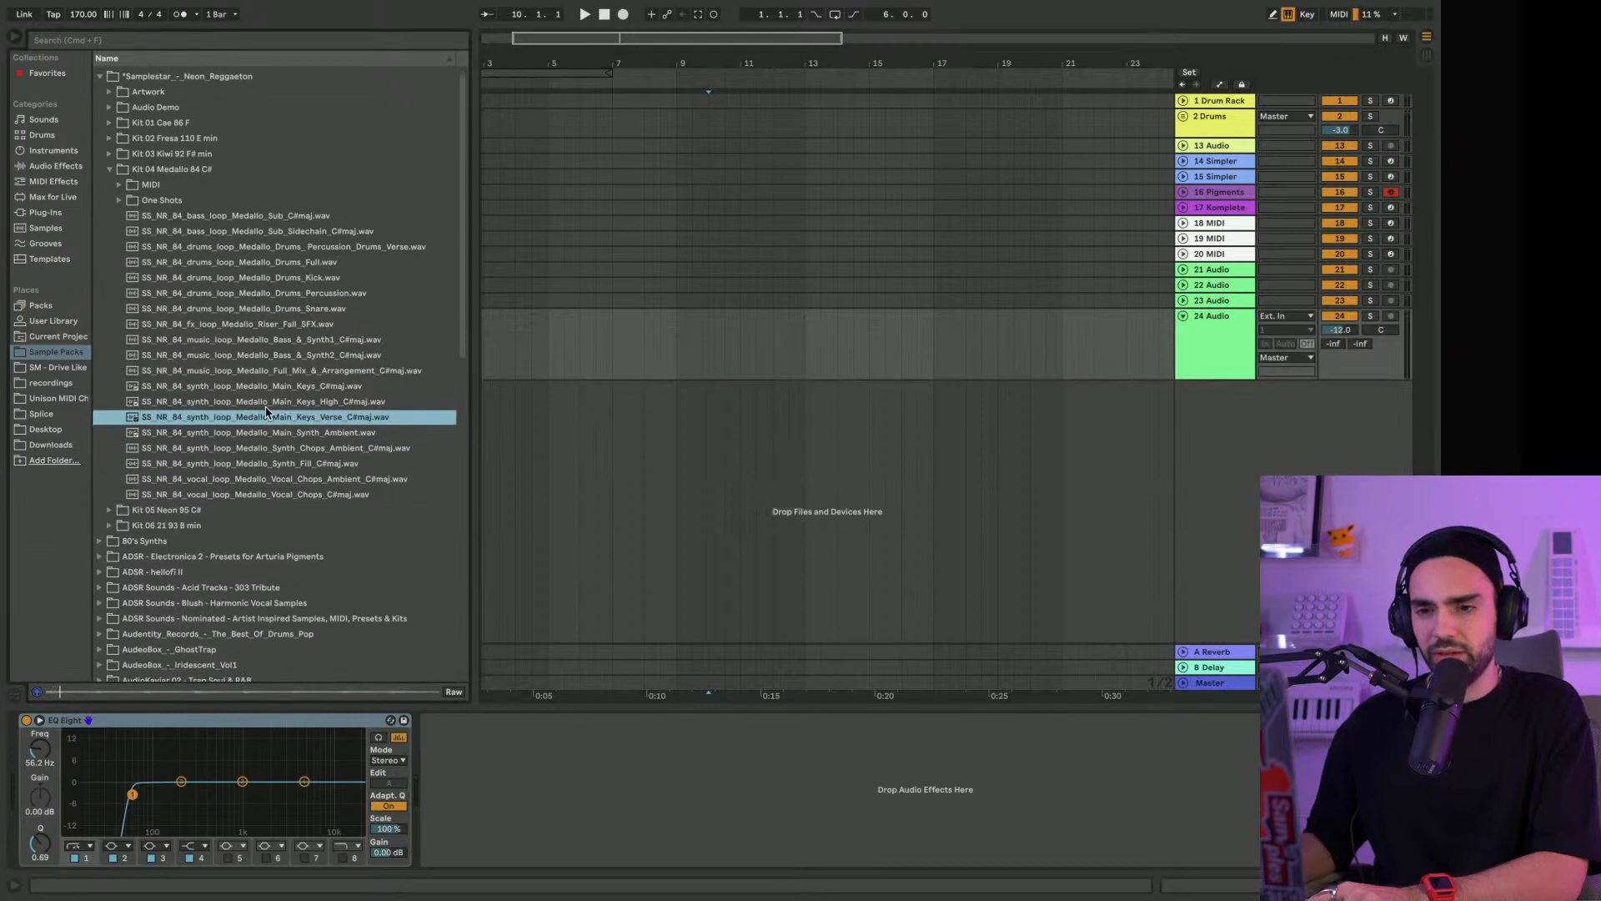
pyautogui.click(266, 407)
pyautogui.click(187, 421)
# Place the Medallo Main_Keys_Verse loop on the 24 Audio track so that the clip starts at bar 1
pyautogui.moveTo(170, 423); pyautogui.dragTo(492, 359)
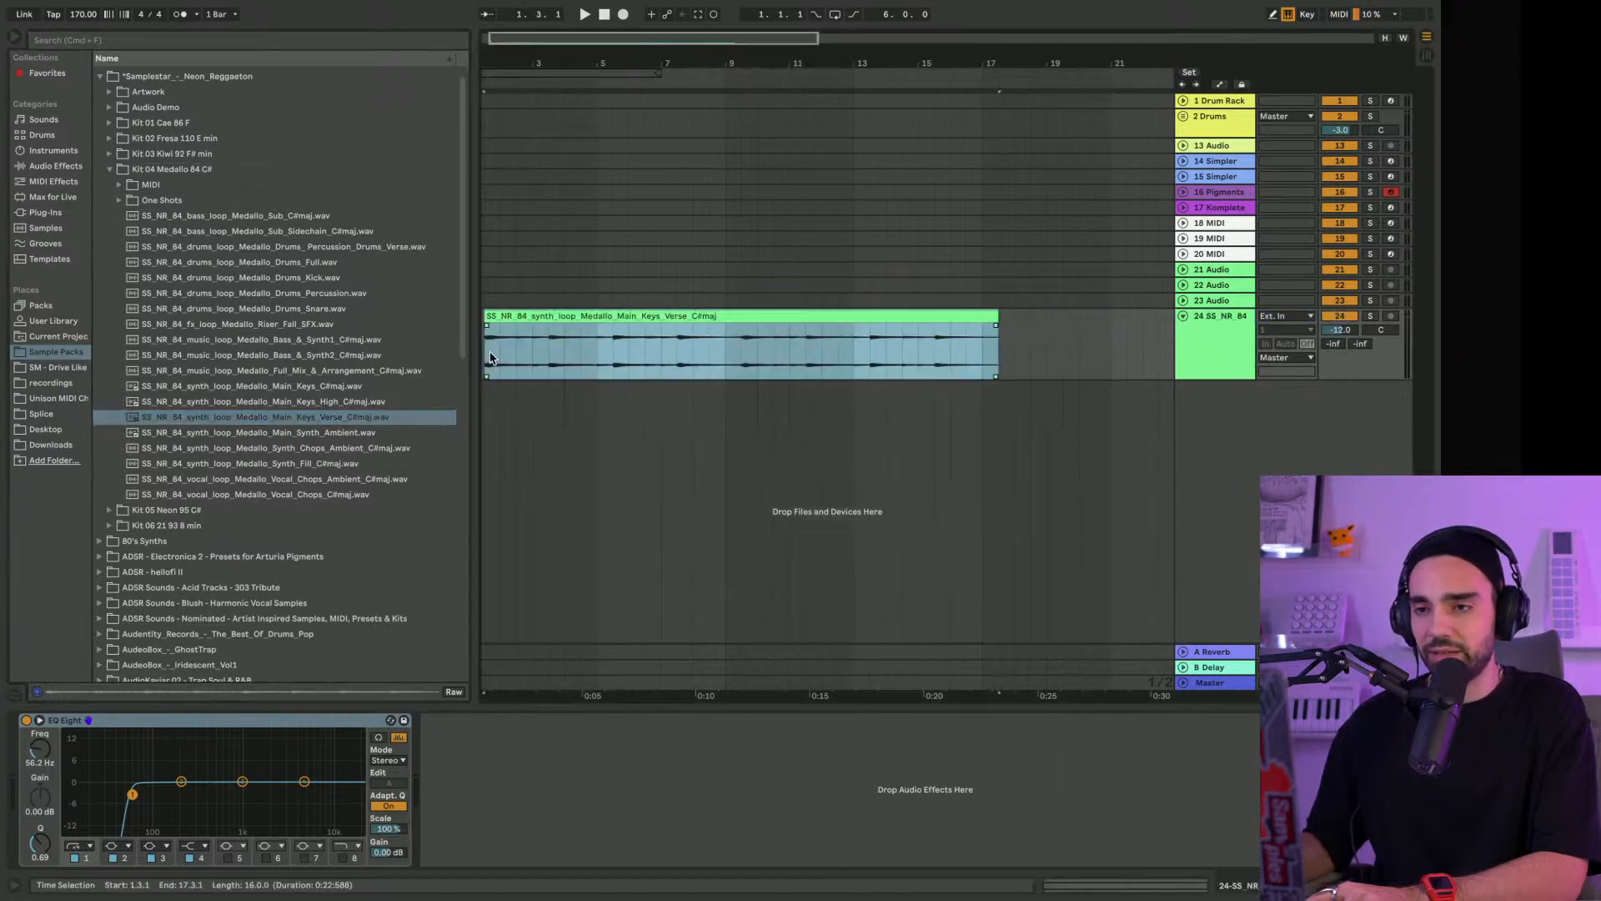
pyautogui.hscroll(-1, 566, 360)
pyautogui.moveTo(572, 317); pyautogui.dragTo(538, 324)
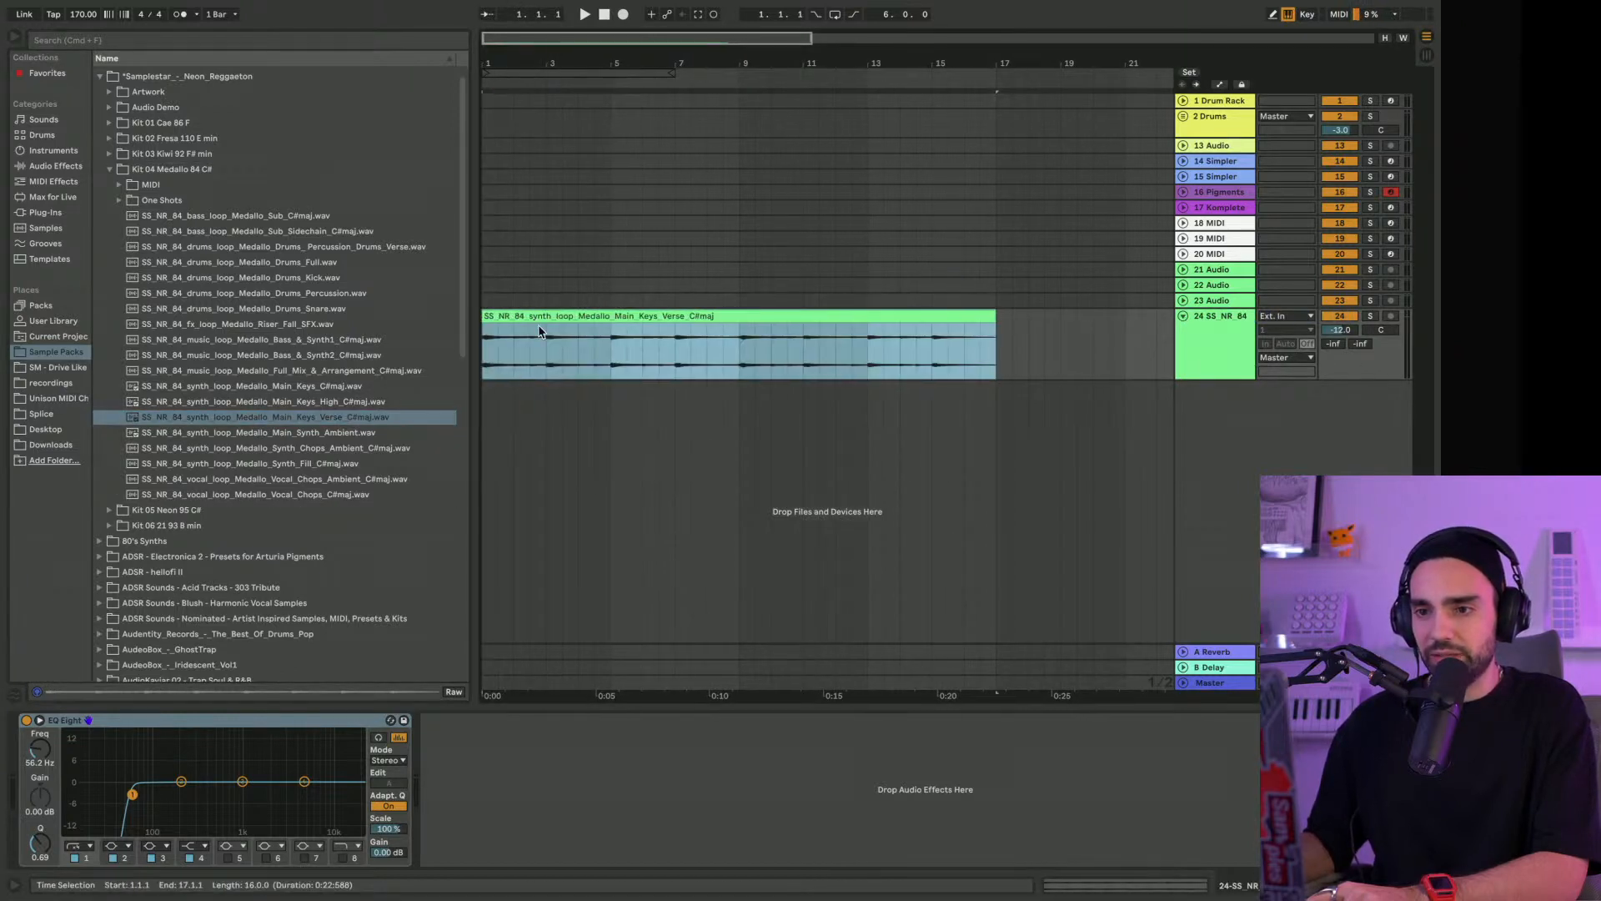
# Extend the arrangement loop to 16 bars so it spans the whole keys clip, and start playback
pyautogui.hscroll(1, 538, 324)
pyautogui.moveTo(668, 76); pyautogui.dragTo(980, 91)
pyautogui.moveTo(763, 64); pyautogui.dragTo(771, 63)
pyautogui.press('space')
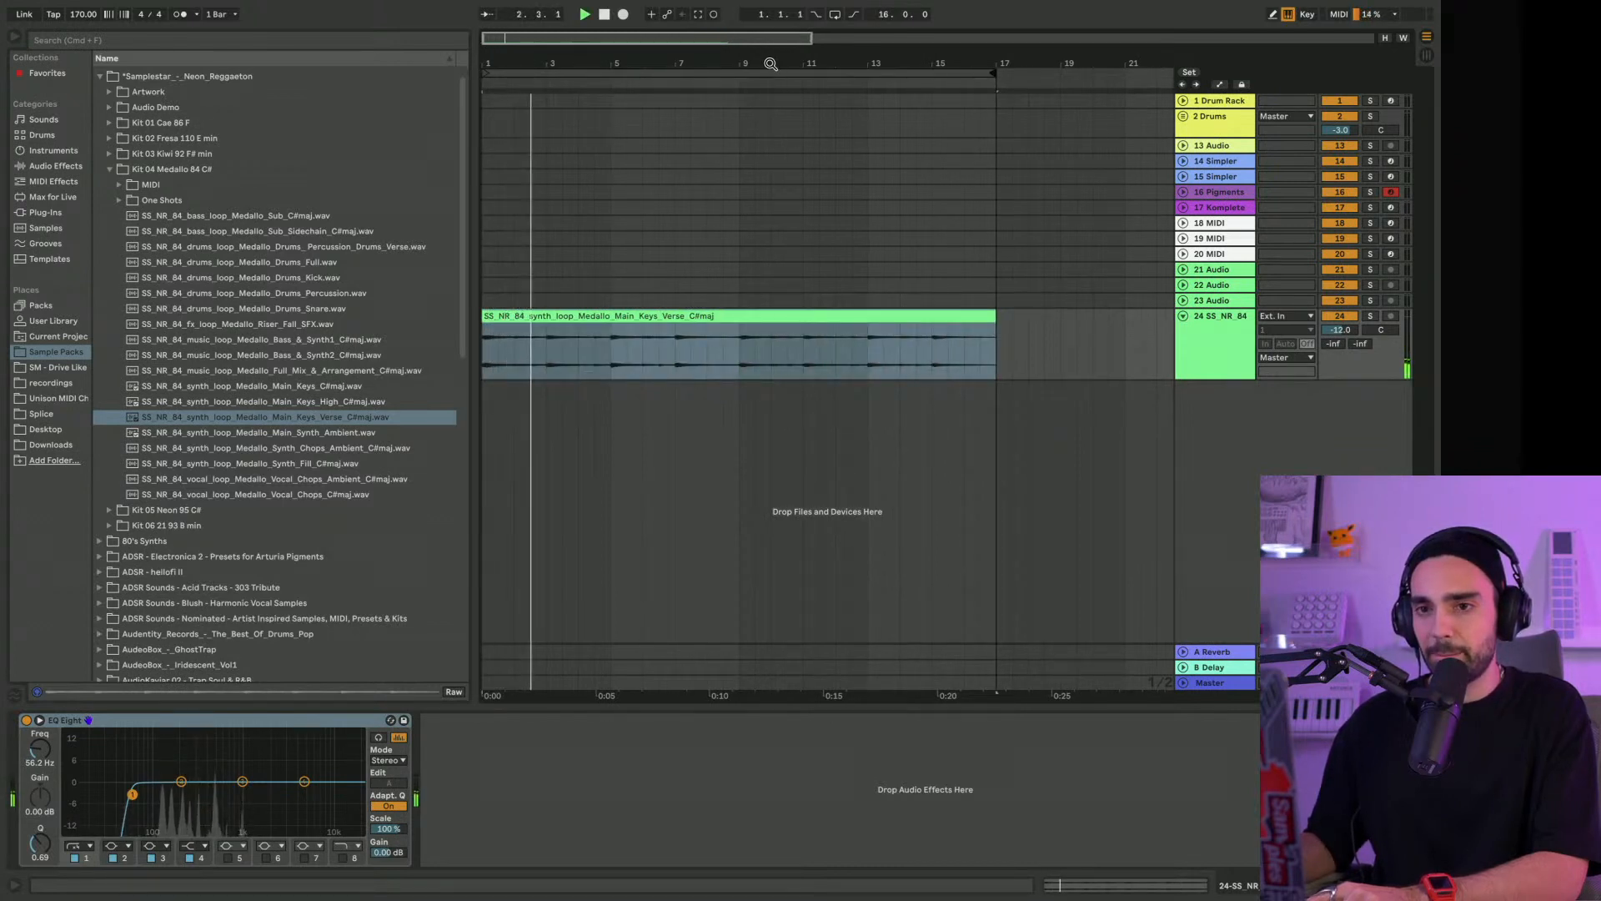
# Raise the keys track's volume to -9.2 dB and set the project tempo to 84 BPM
pyautogui.moveTo(1340, 330); pyautogui.dragTo(1341, 320)
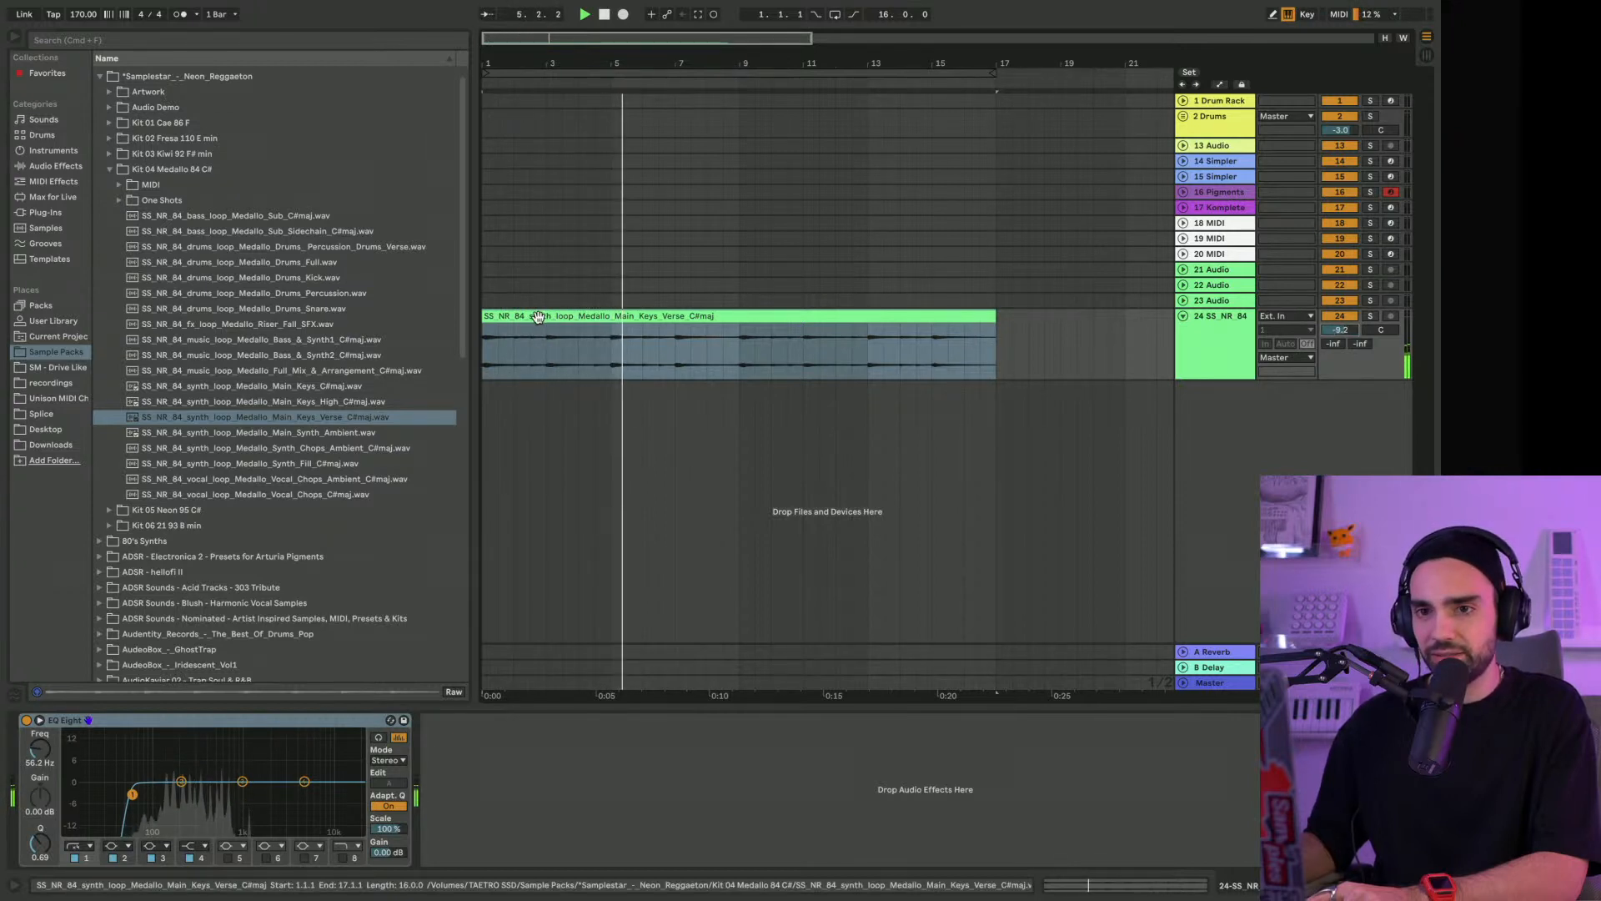
pyautogui.write('84')
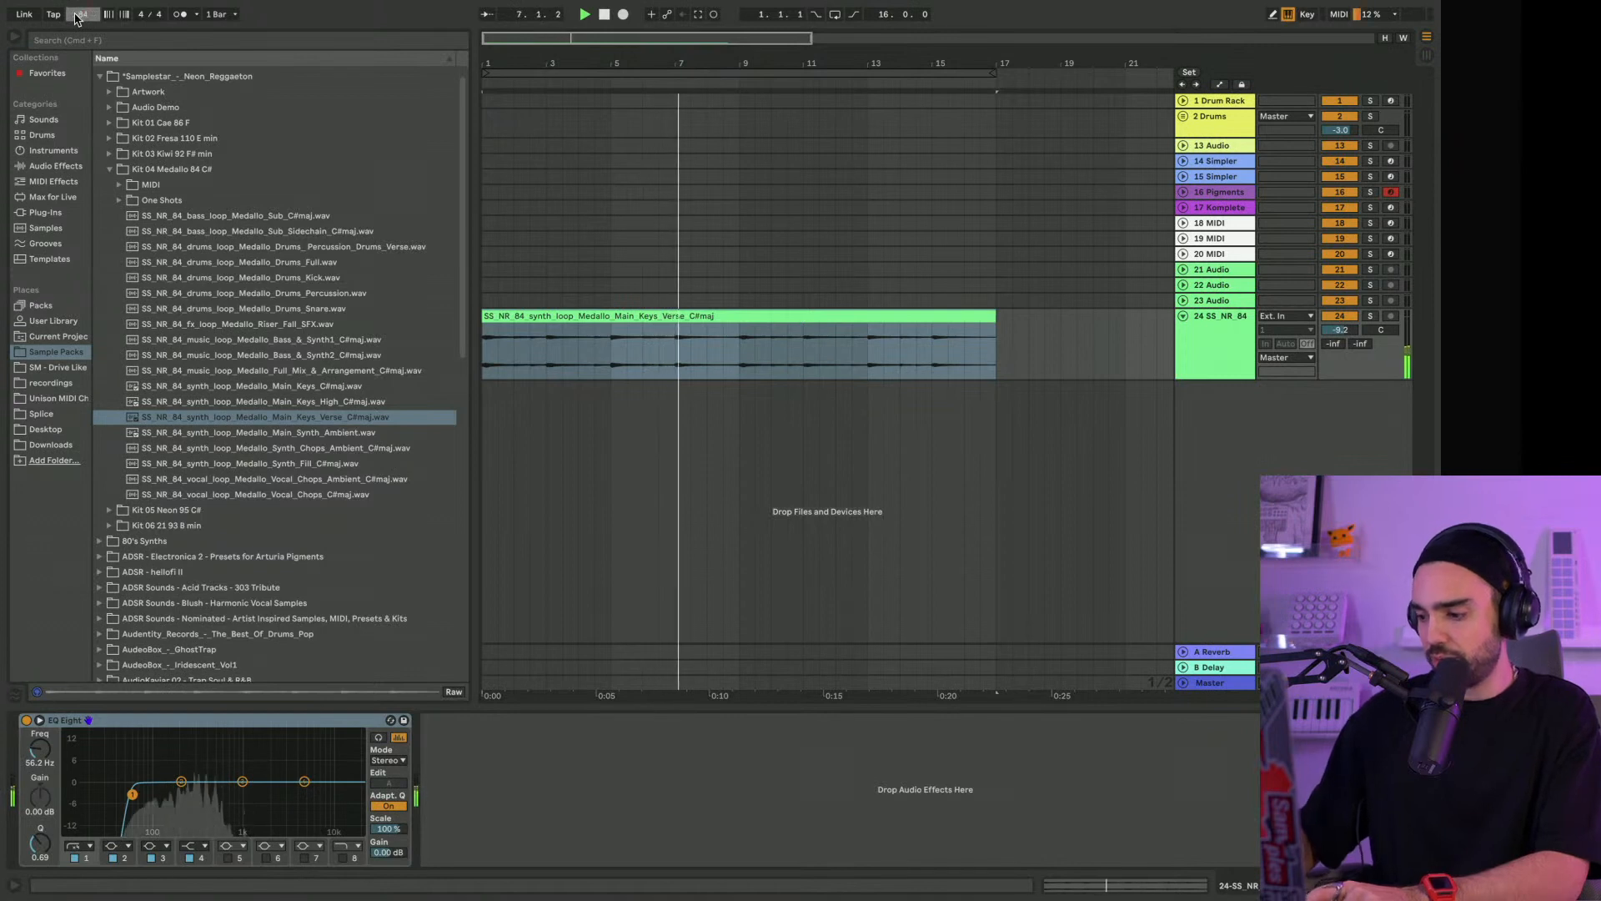
pyautogui.press('Return')
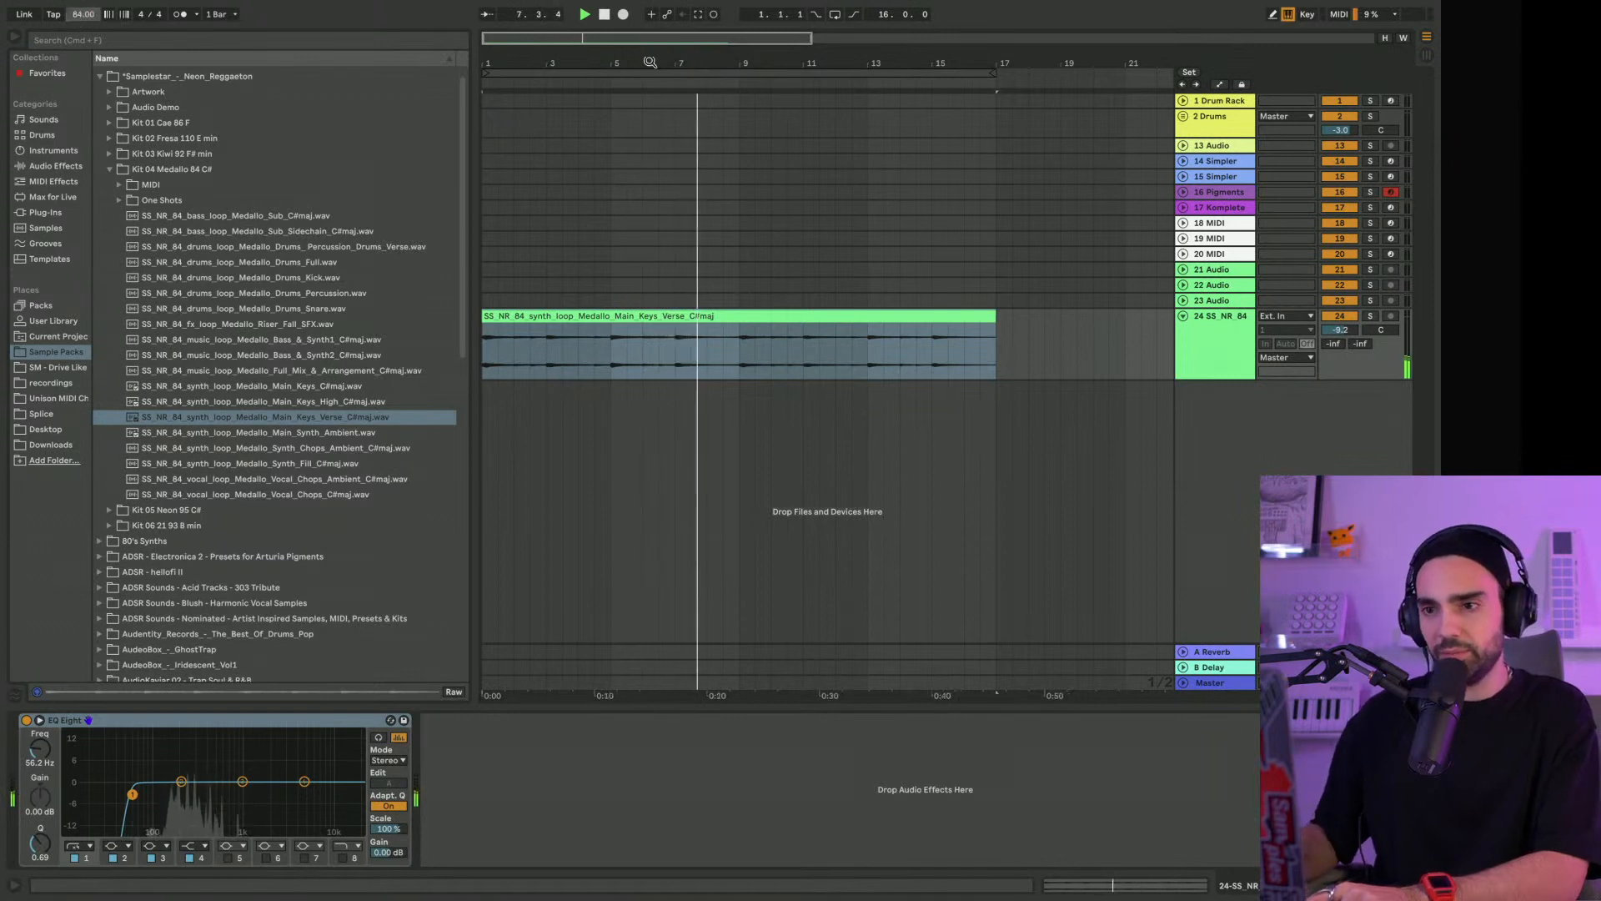
# Turn Warp off and back on for the keys clip so its tempo becomes 84 BPM, and play it from the start
pyautogui.doubleClick(657, 316)
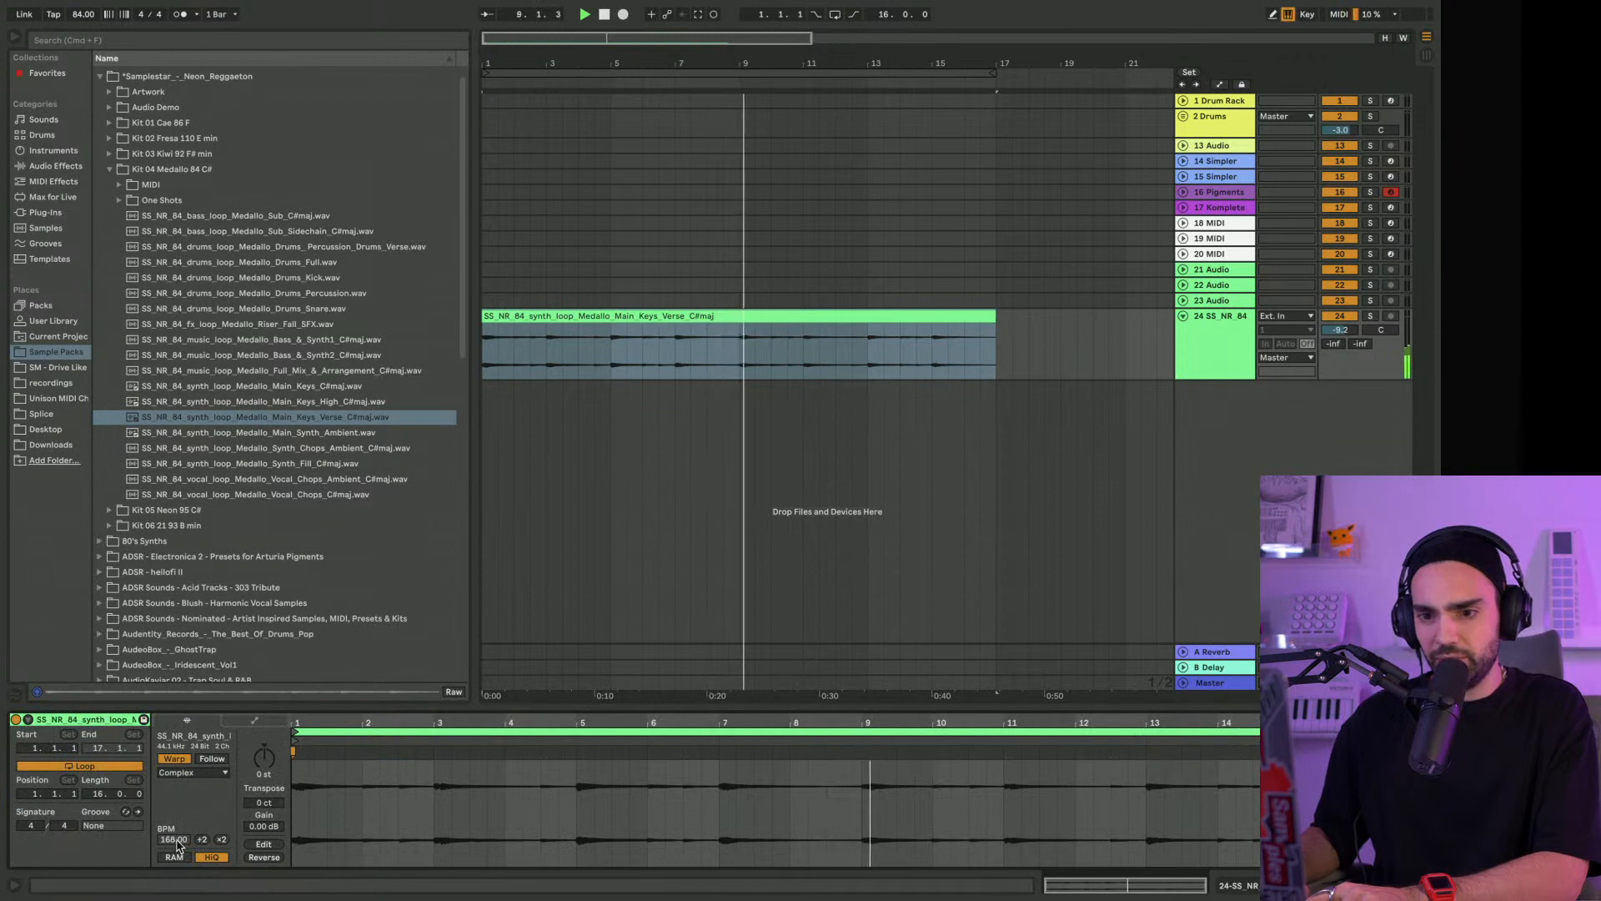
pyautogui.press('space')
pyautogui.click(174, 759)
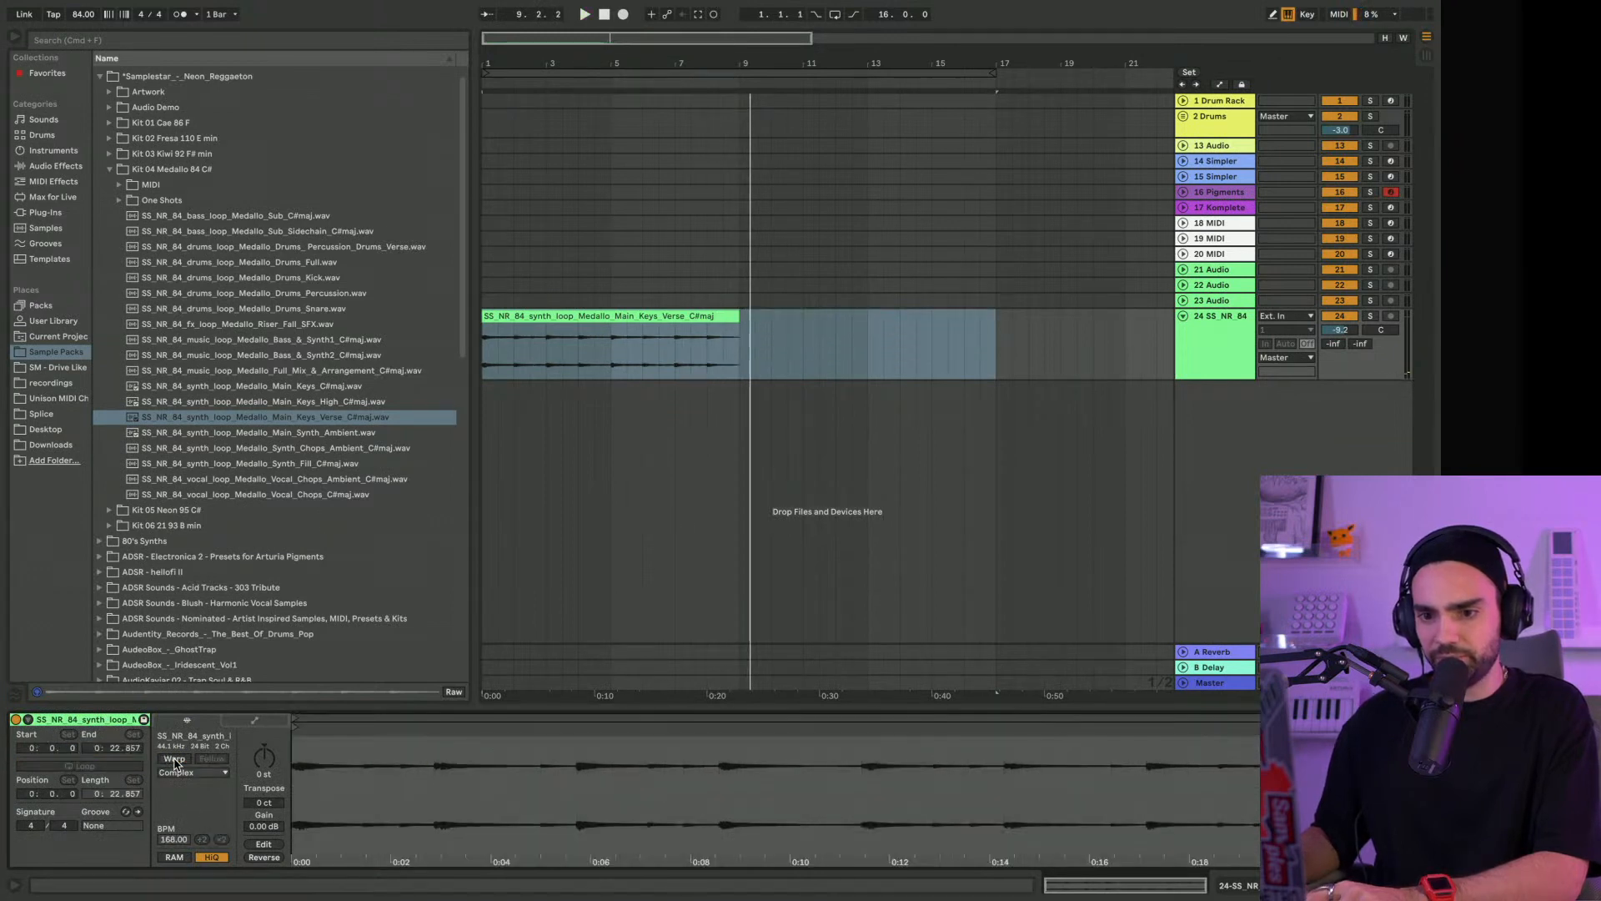
pyautogui.click(175, 758)
pyautogui.press('space')
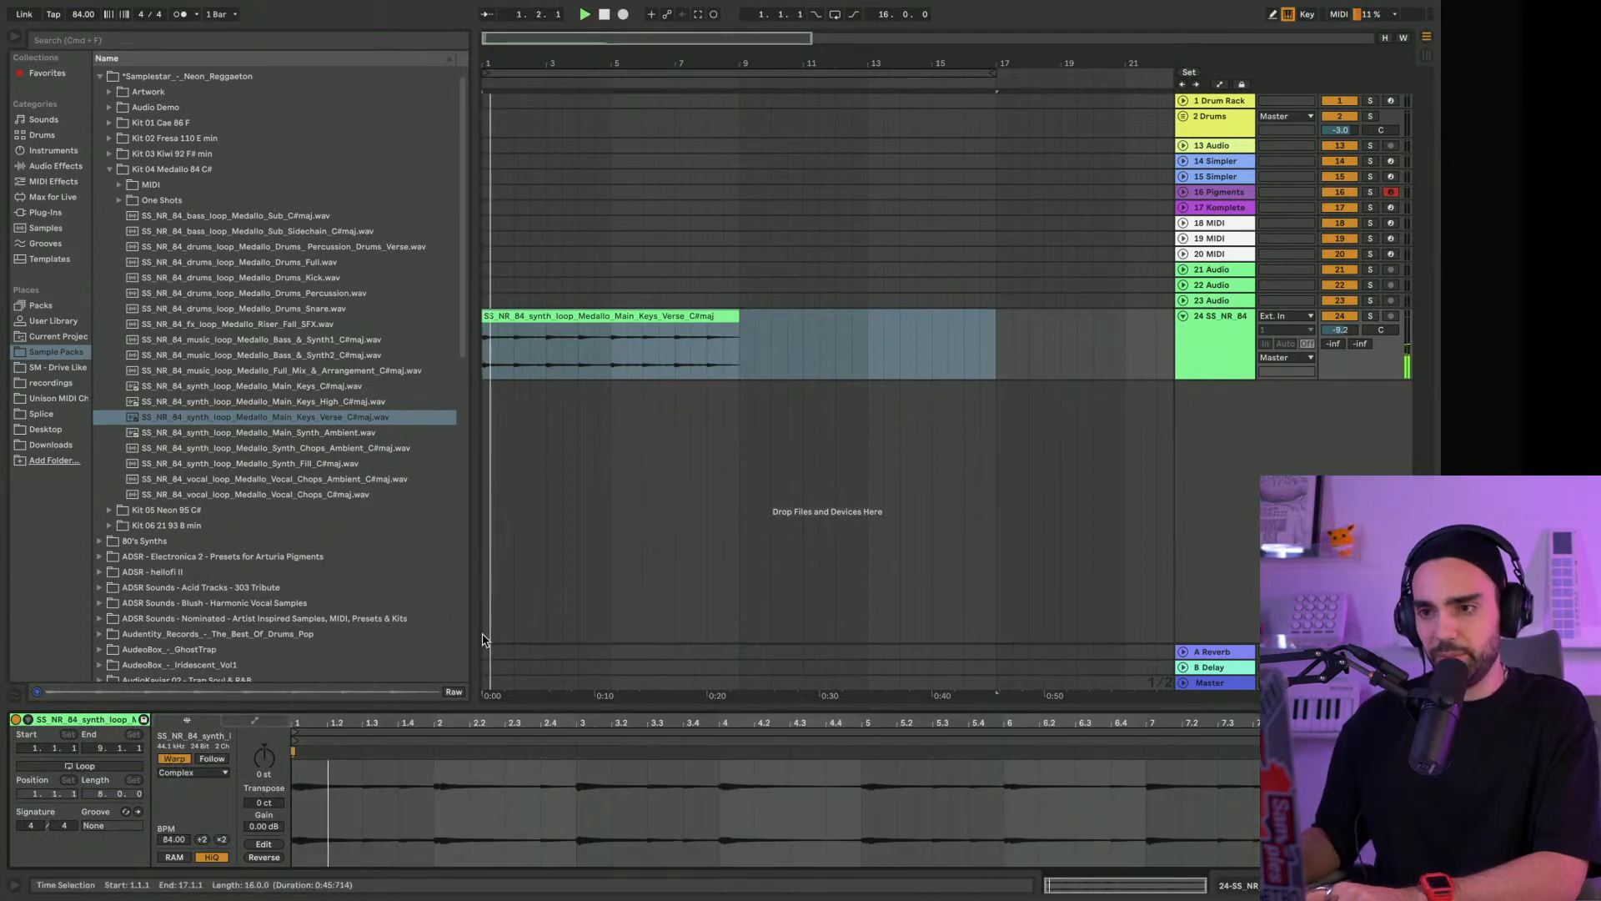
# Shorten the arrangement loop to 8 bars to match the keys clip and raise its track volume to -4.8 dB
pyautogui.moveTo(992, 72); pyautogui.dragTo(737, 71)
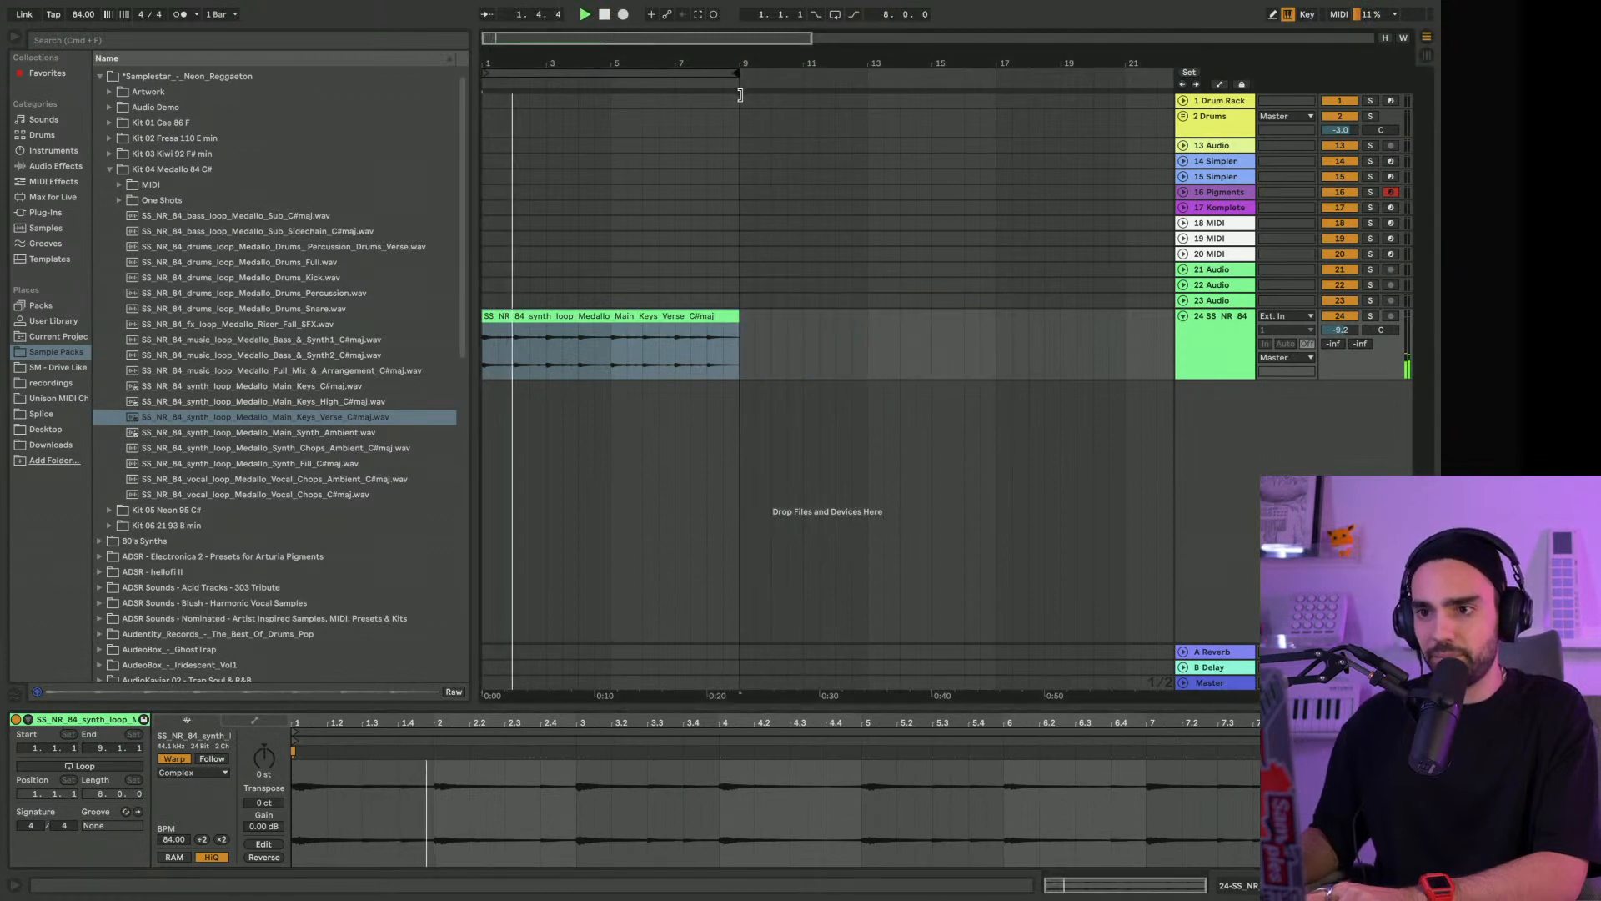
pyautogui.moveTo(1340, 337); pyautogui.dragTo(1340, 321)
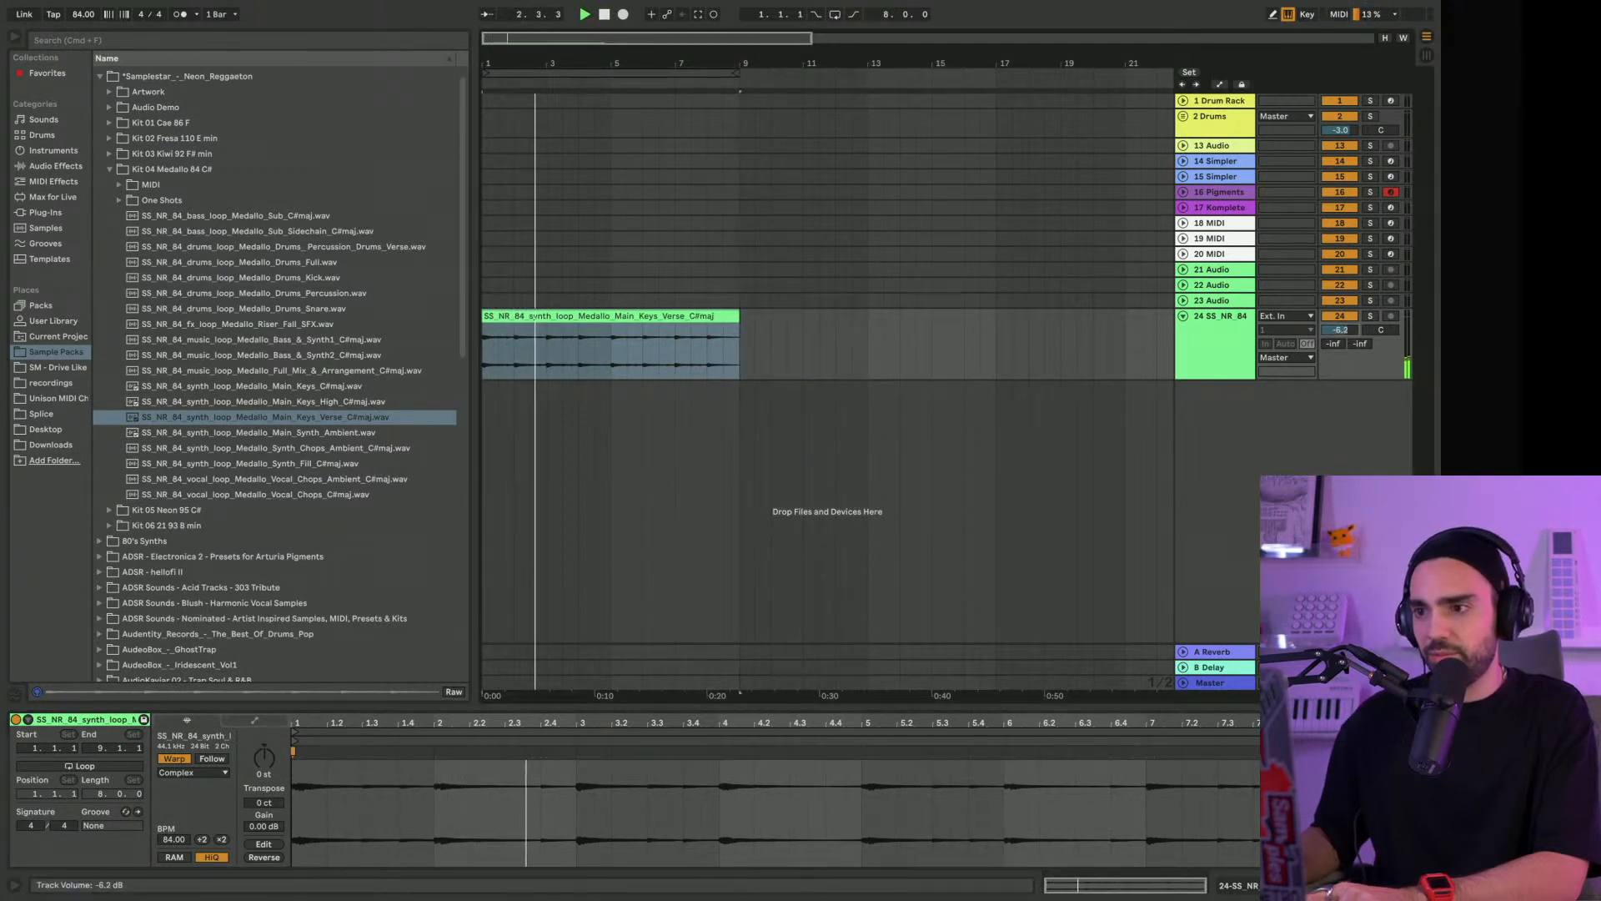
pyautogui.moveTo(503, 74); pyautogui.dragTo(503, 125)
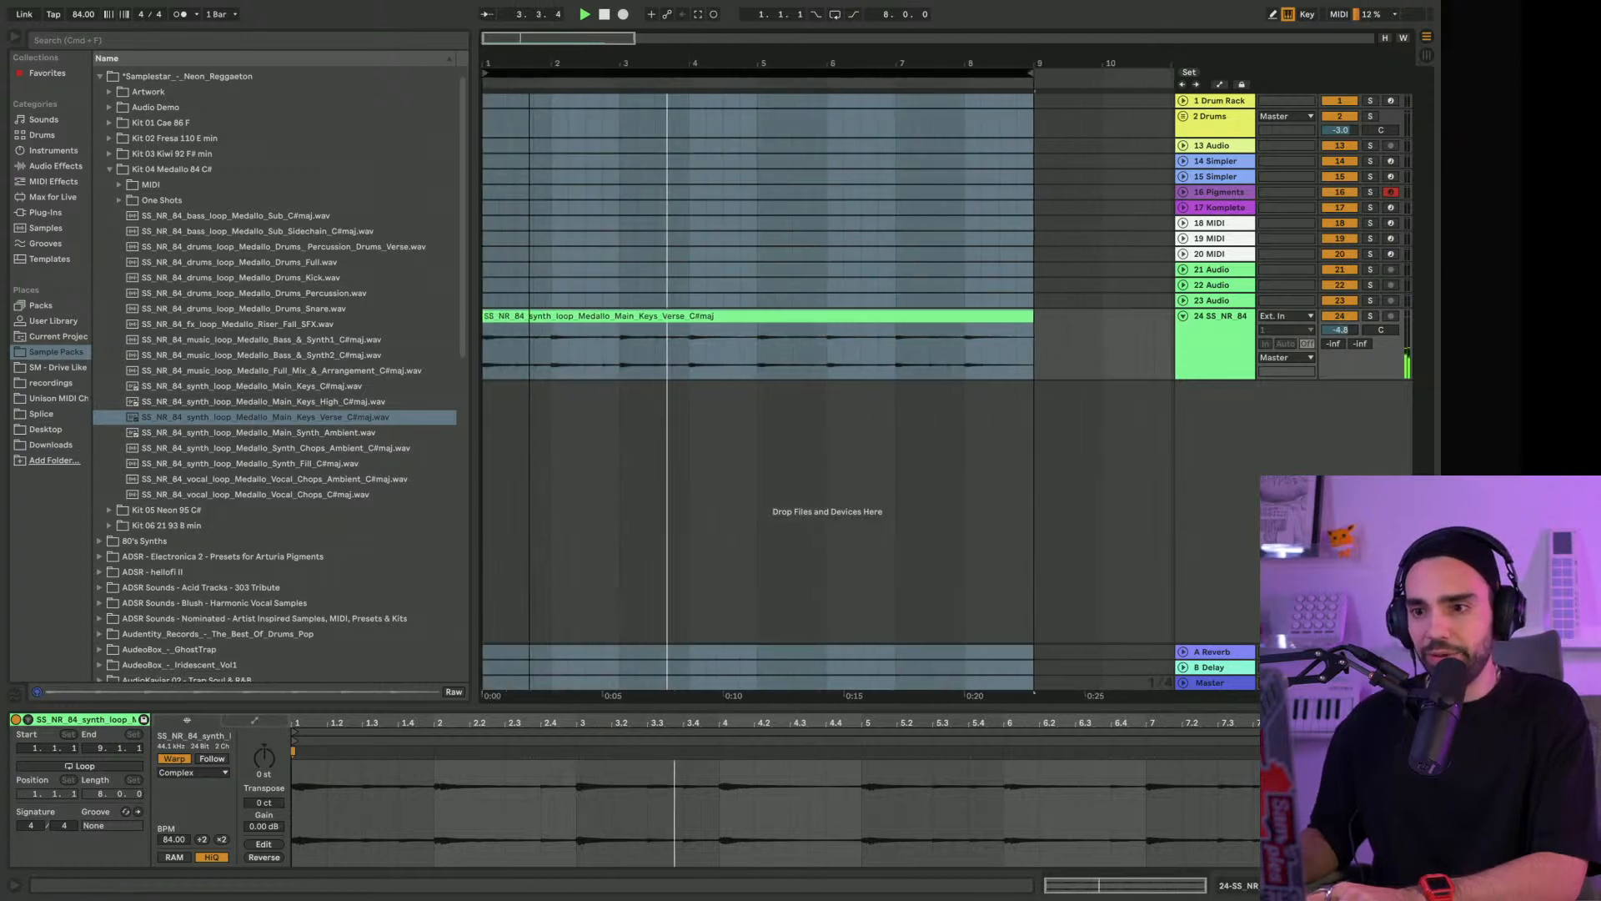
# Add Arturia's VST3 plug-in Delay ETERNITY to the keys track after the EQ Eight and reposition its window clear of the track headers
pyautogui.click(1216, 343)
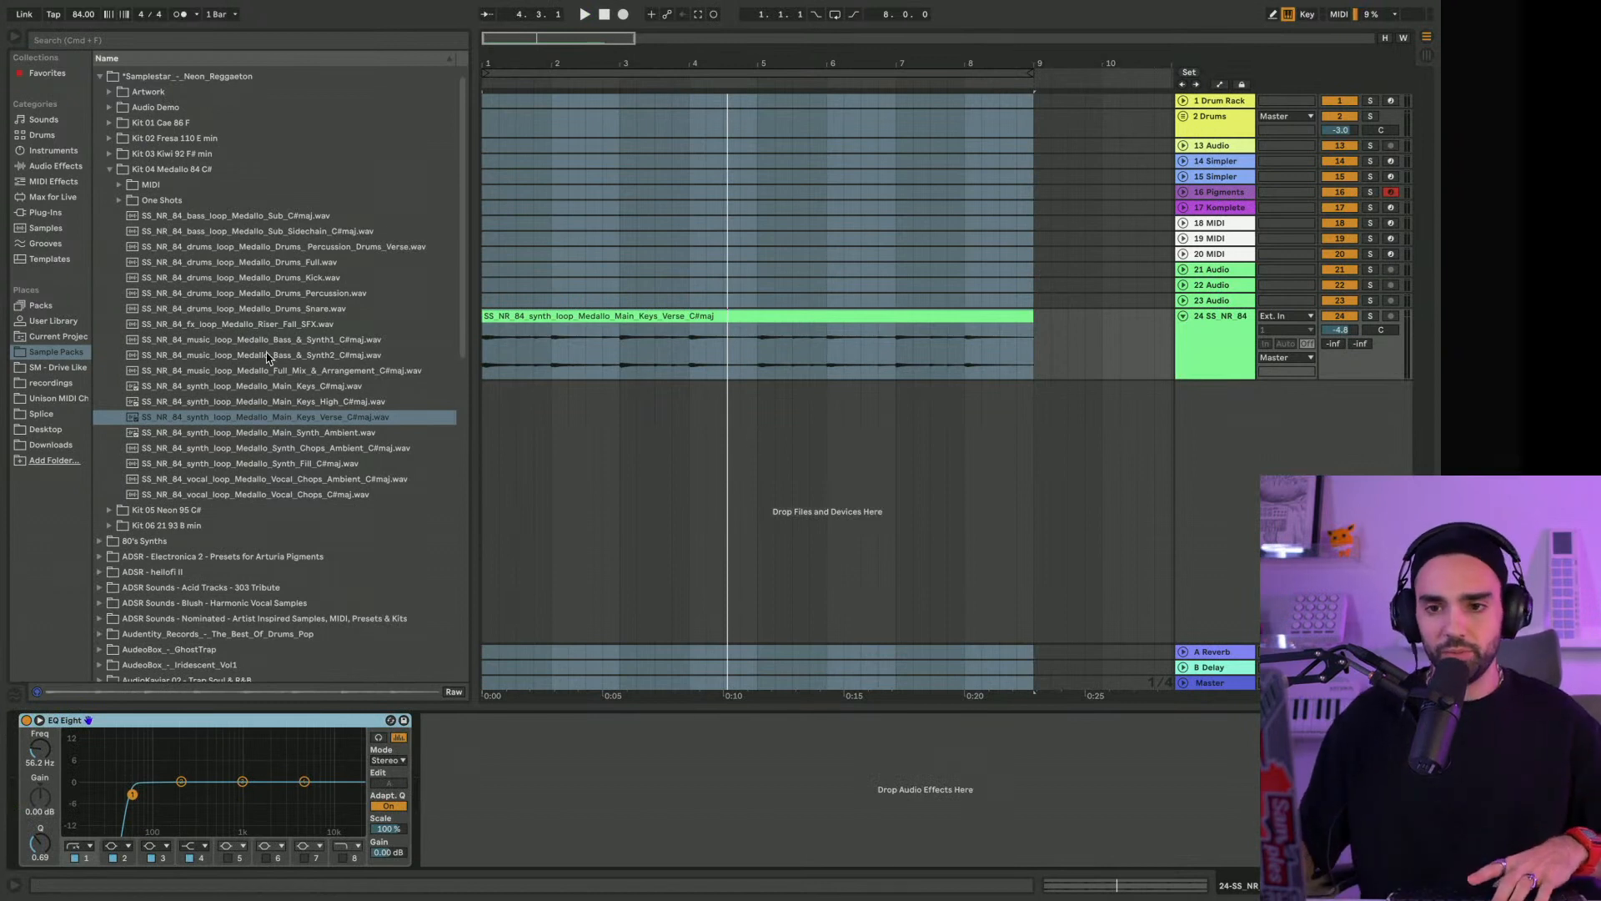
pyautogui.scroll(-1, 230, 324)
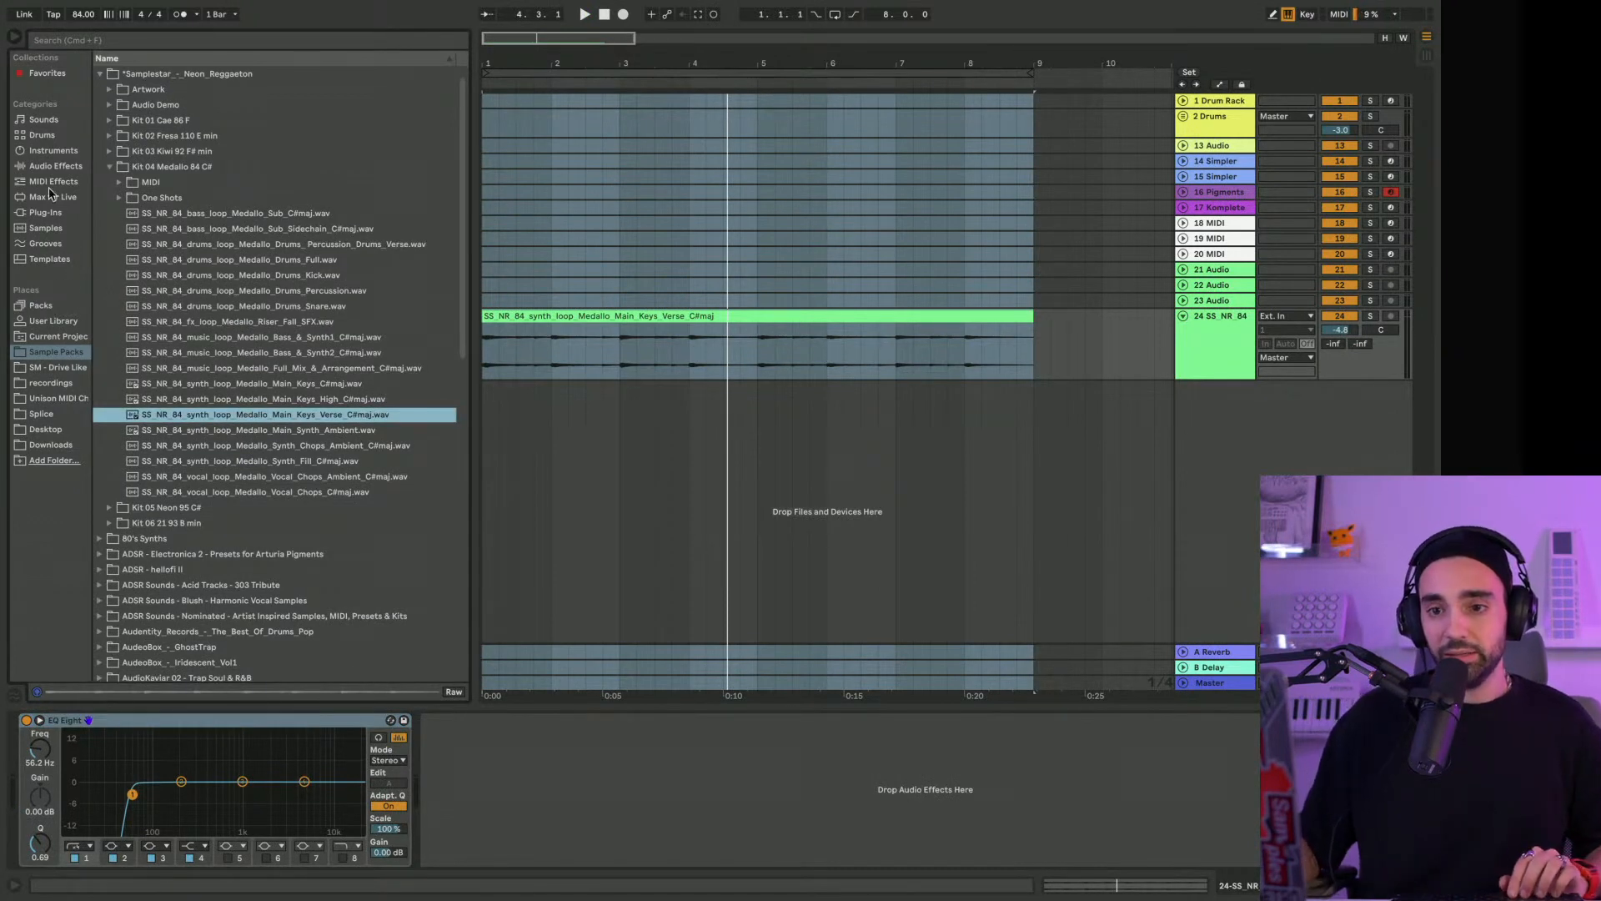
pyautogui.click(60, 216)
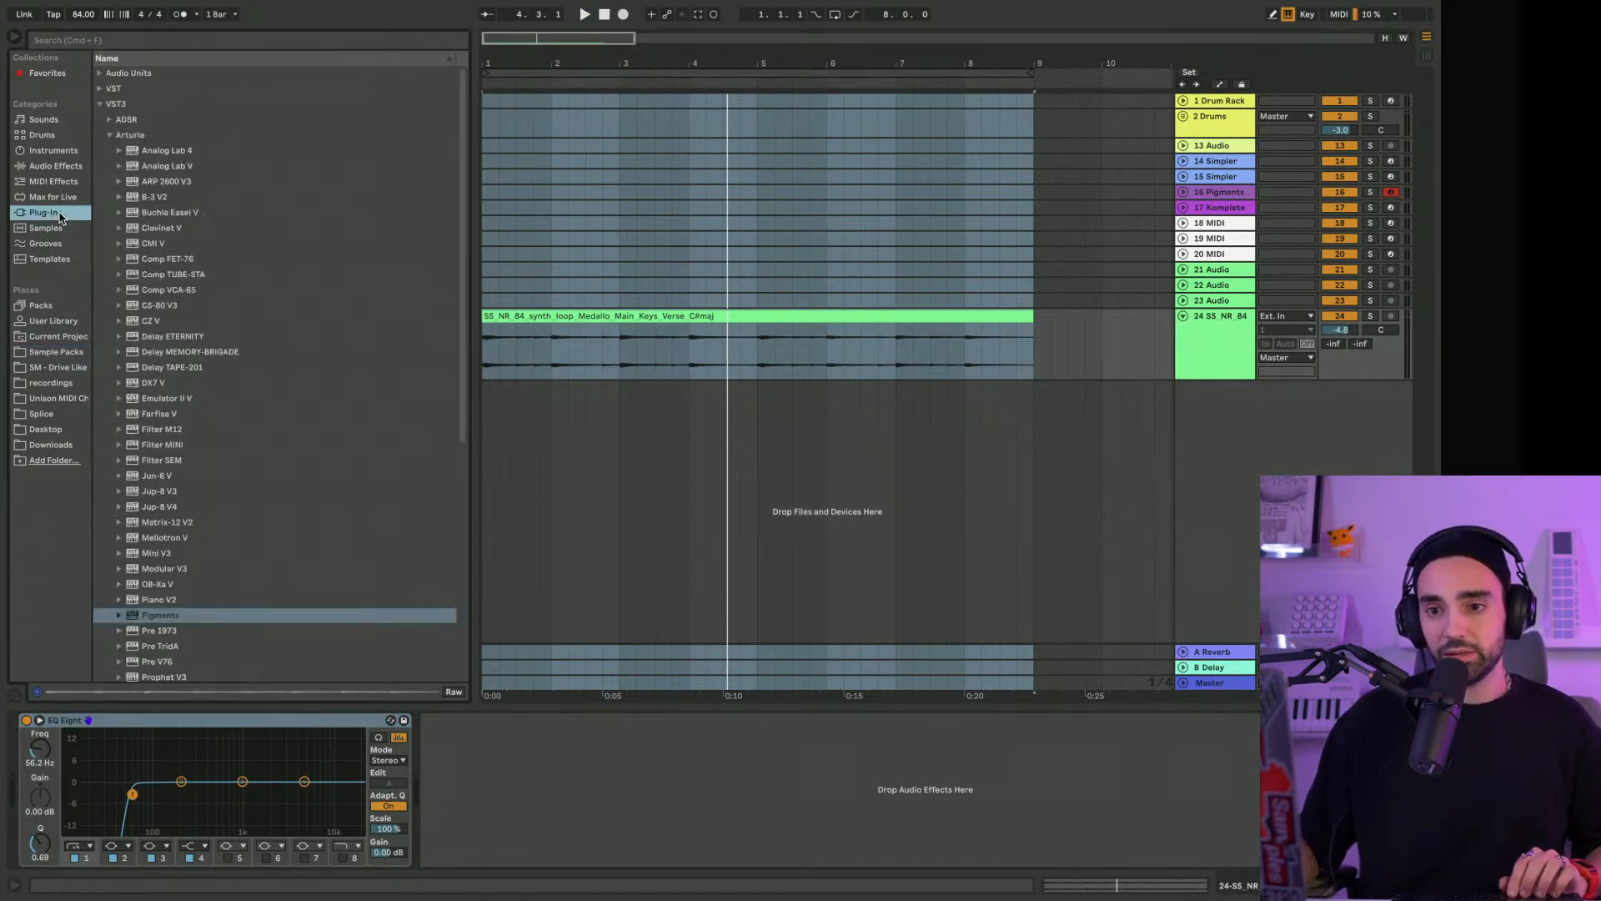
pyautogui.click(122, 43)
pyautogui.scroll(-3, 166, 216)
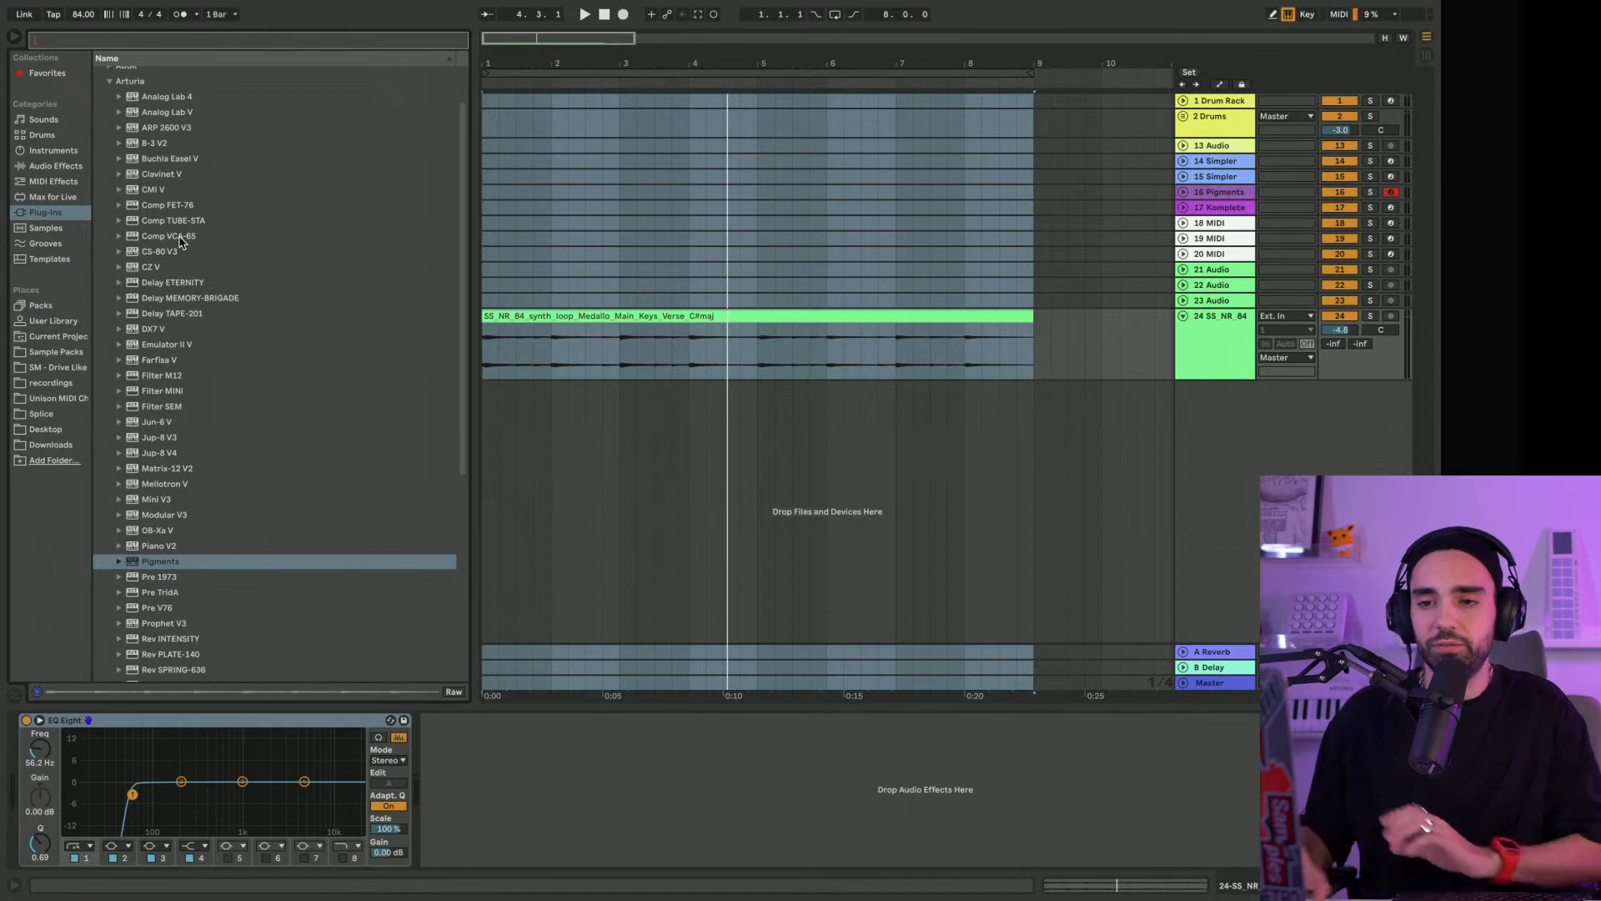
pyautogui.scroll(-3, 182, 259)
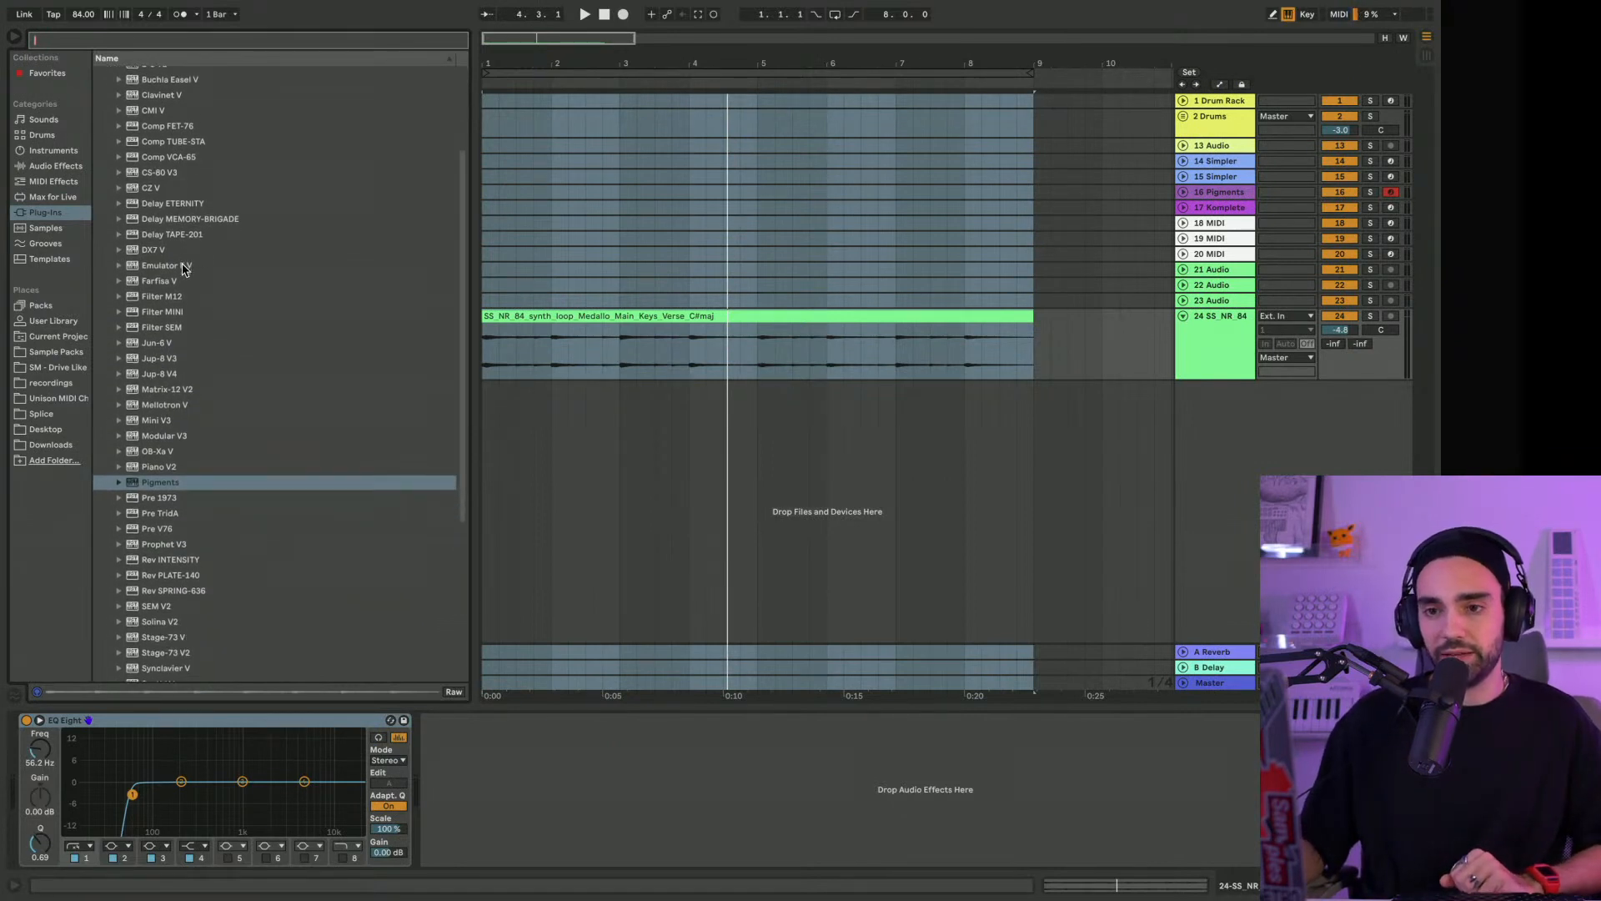
pyautogui.scroll(3, 183, 265)
pyautogui.click(184, 258)
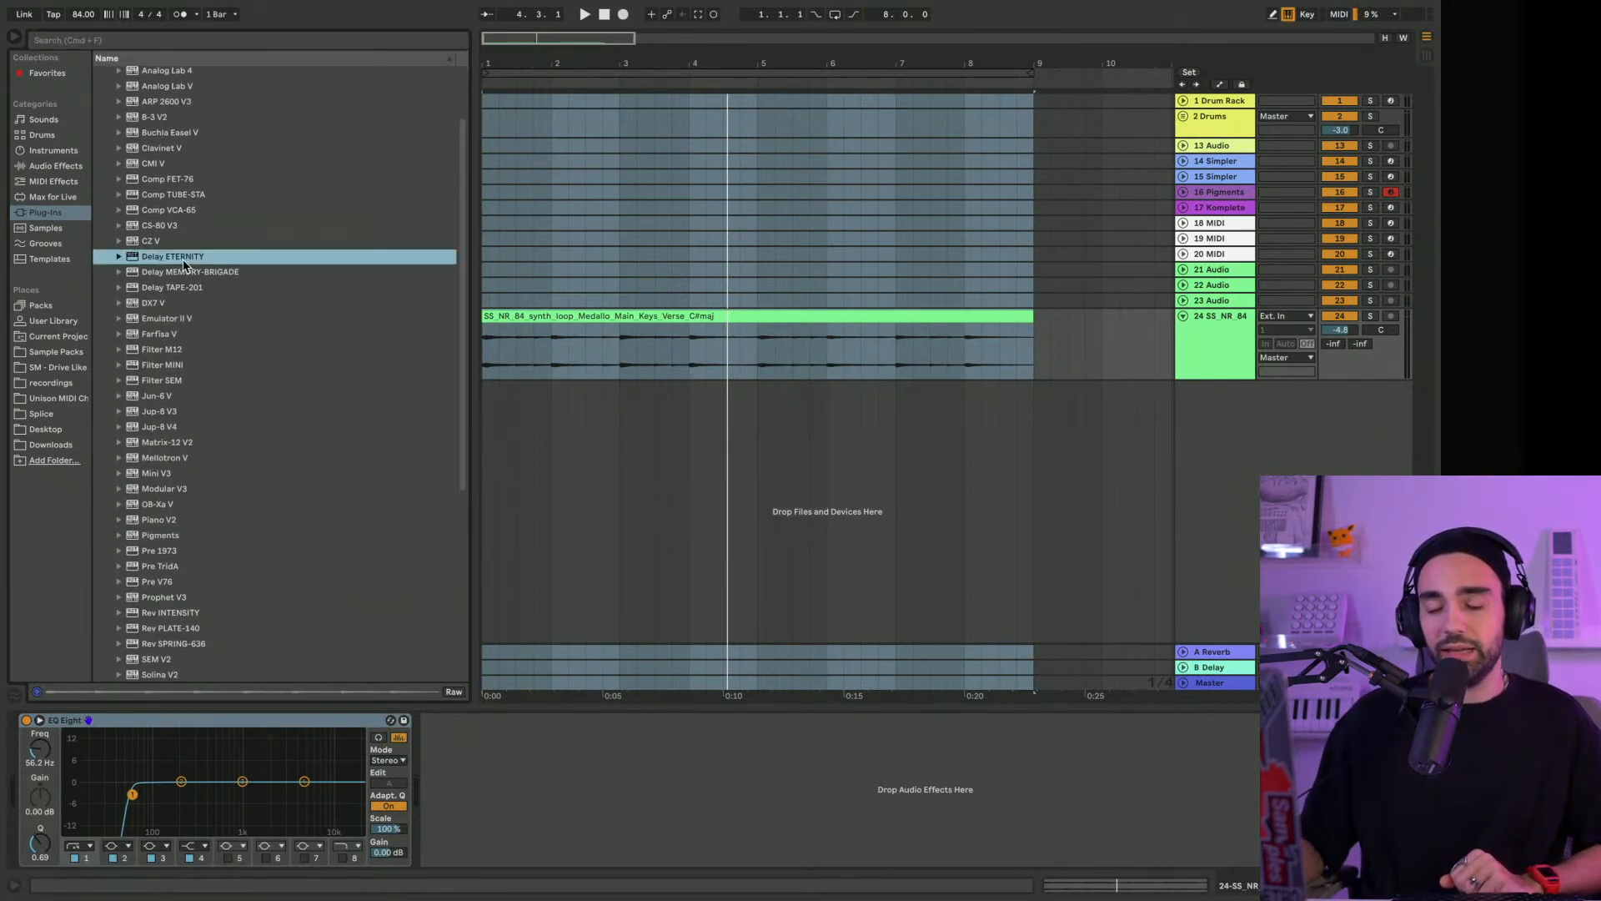
pyautogui.scroll(-1, 159, 250)
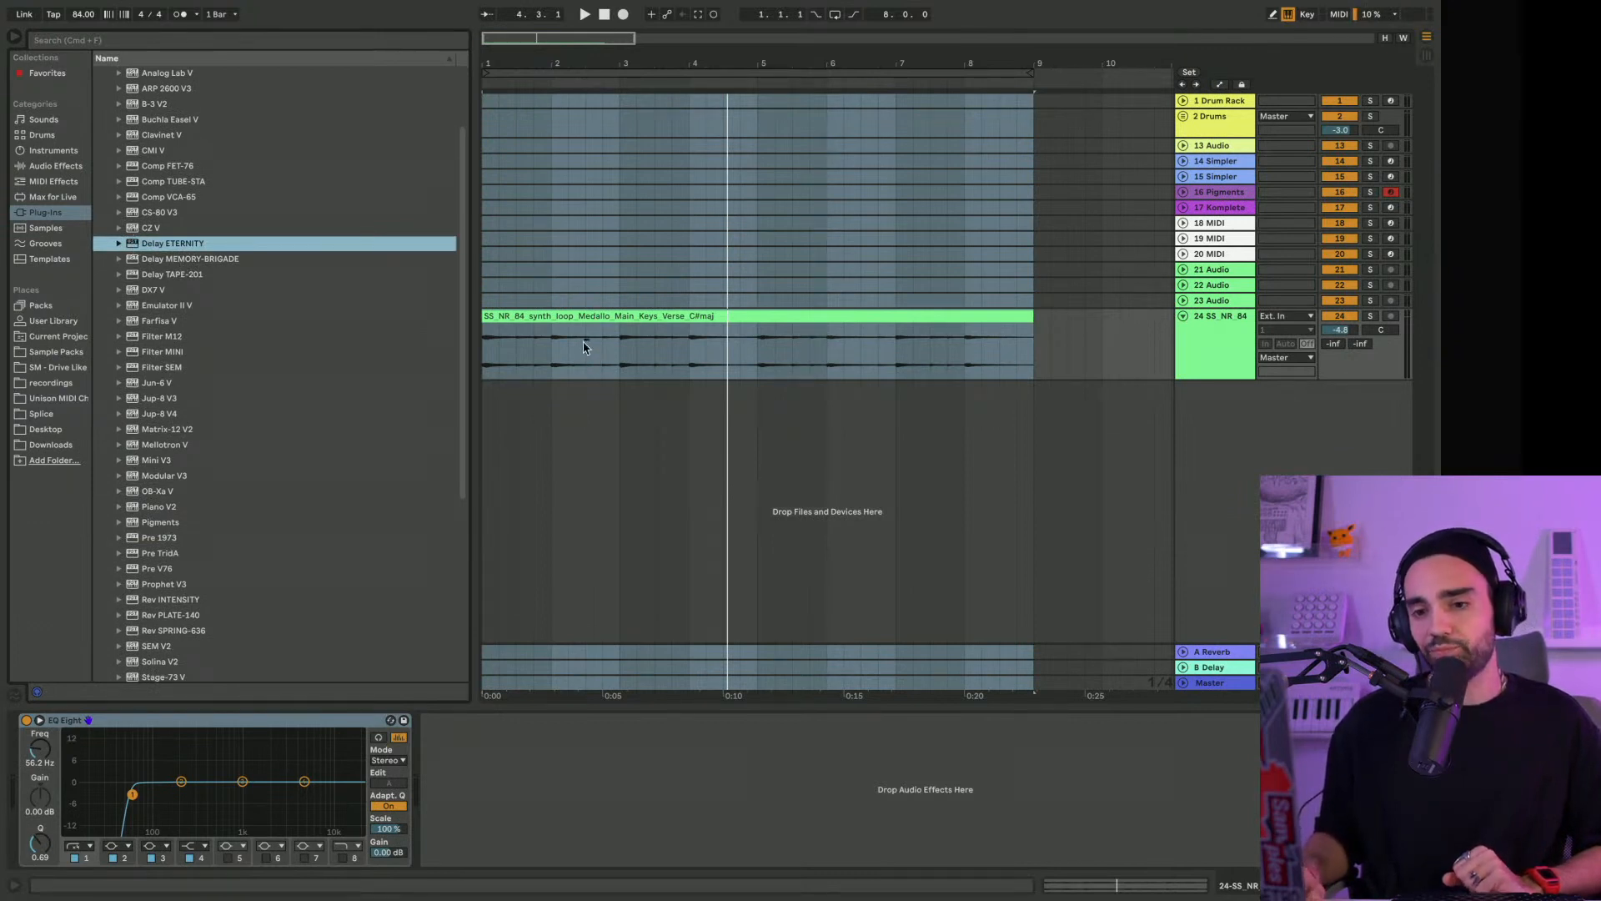
pyautogui.press('Return')
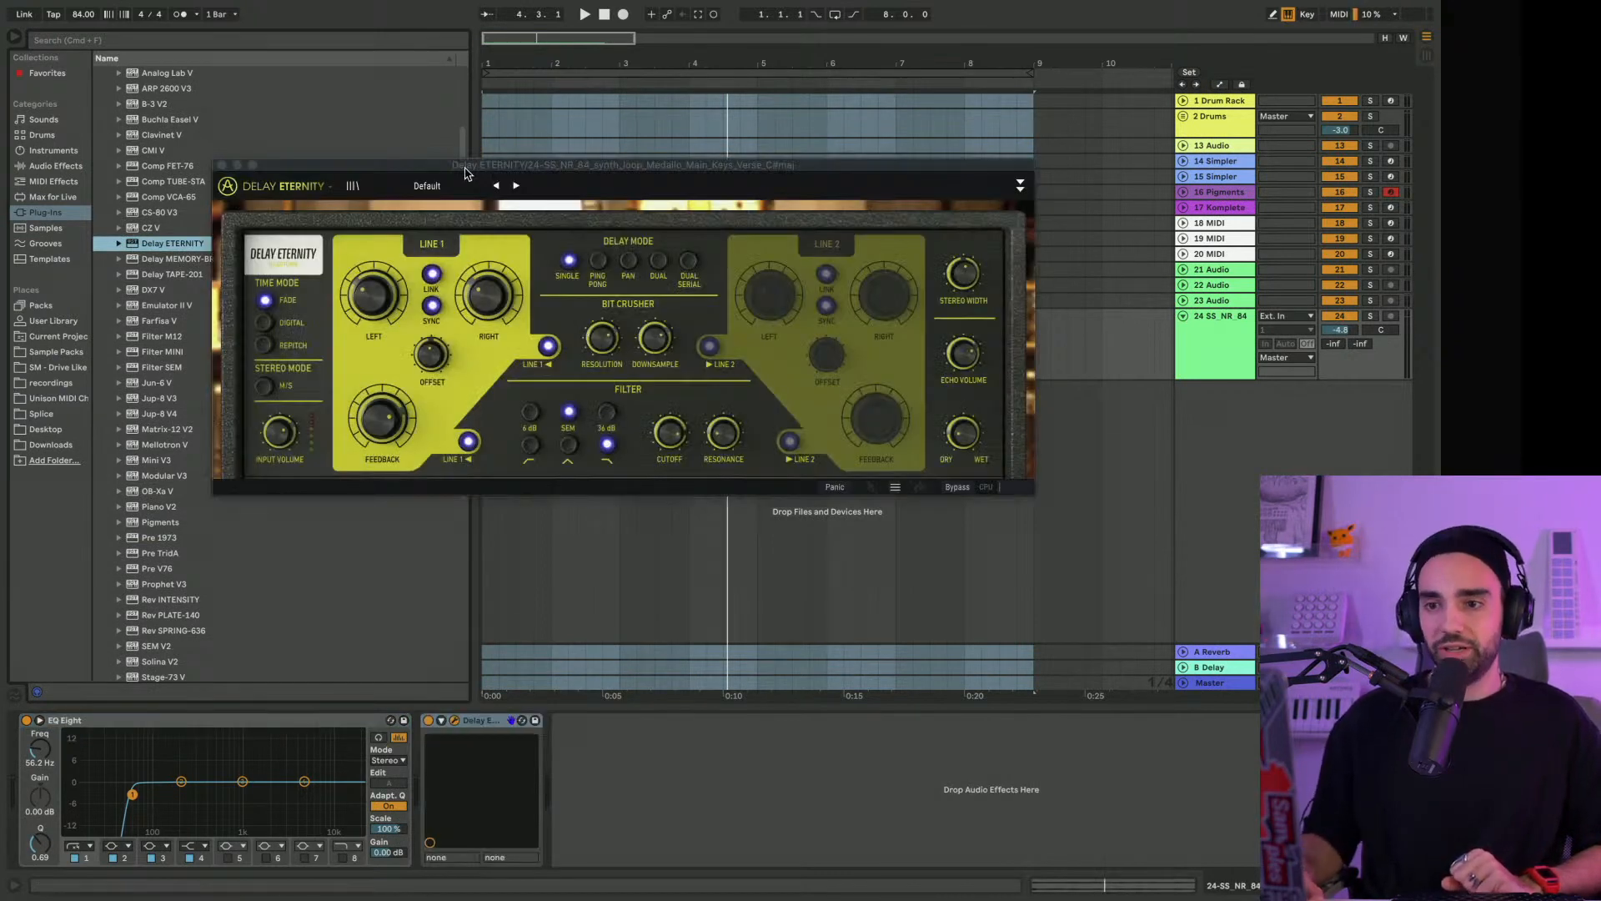
pyautogui.moveTo(471, 166); pyautogui.dragTo(346, 115)
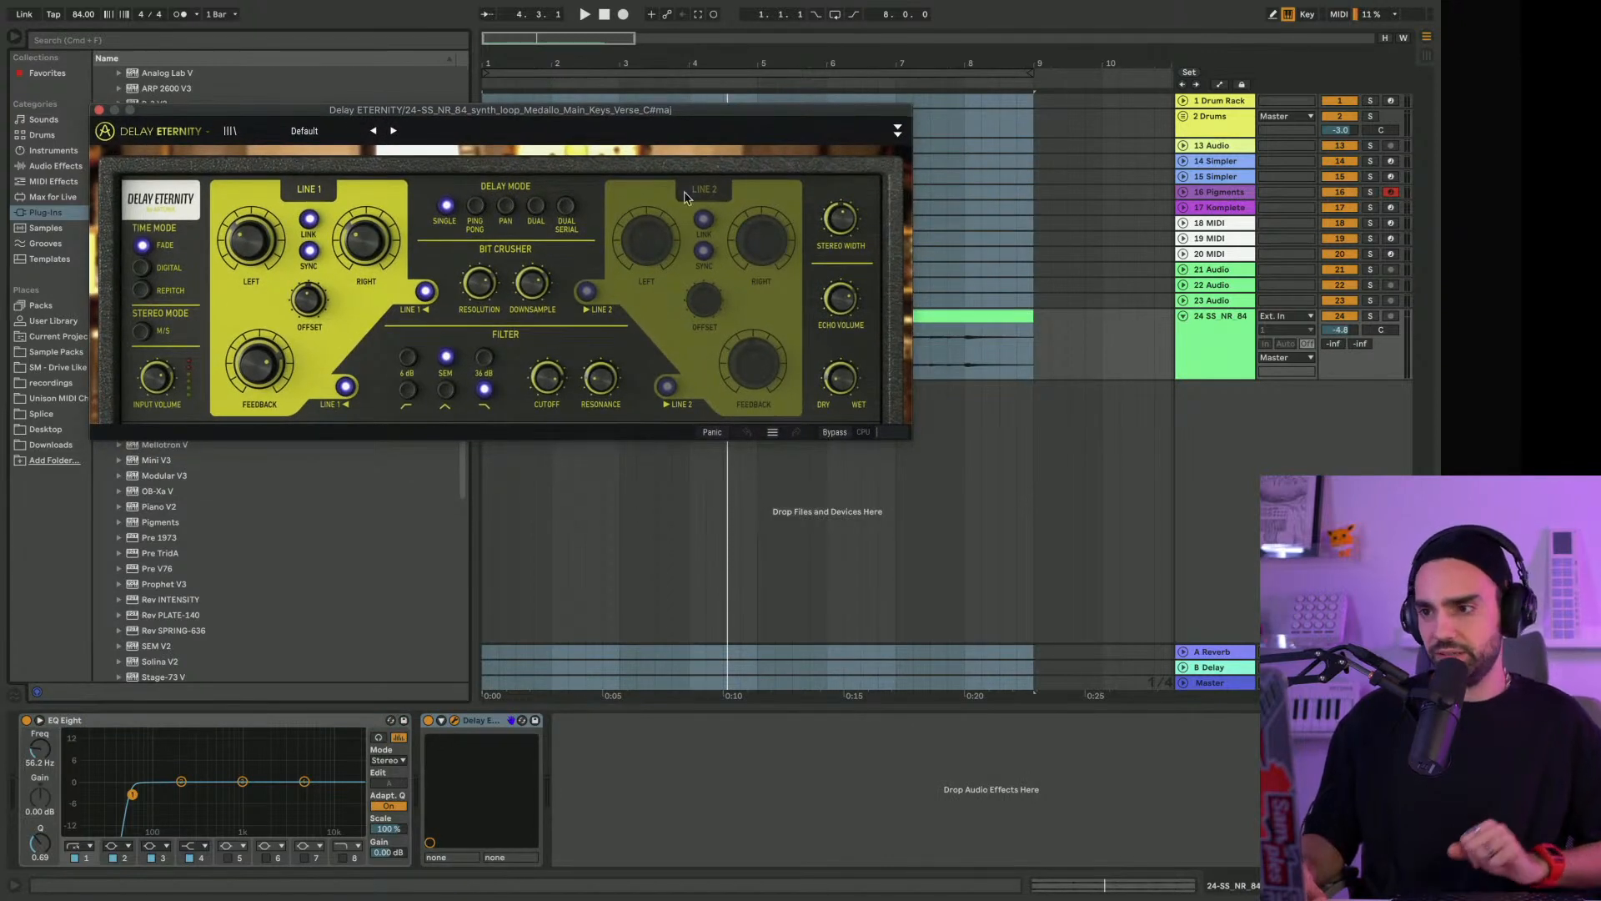
# Enable the arrangement loop along with punch-in and punch-out, and start playback of the keys
pyautogui.click(816, 15)
pyautogui.click(855, 15)
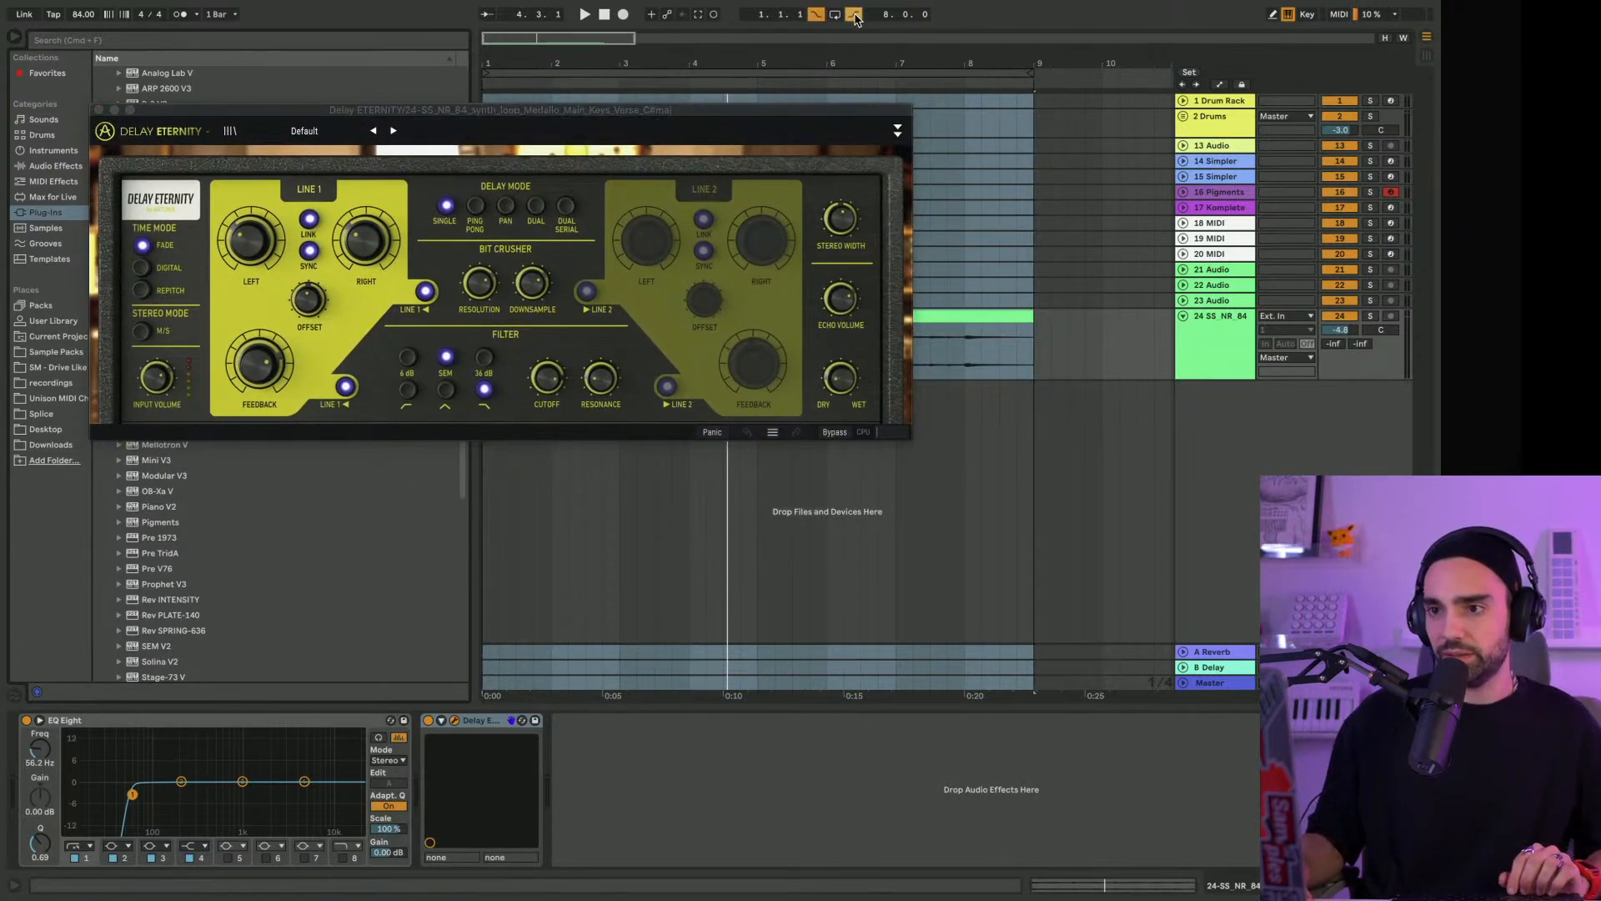
pyautogui.click(835, 15)
pyautogui.press('space')
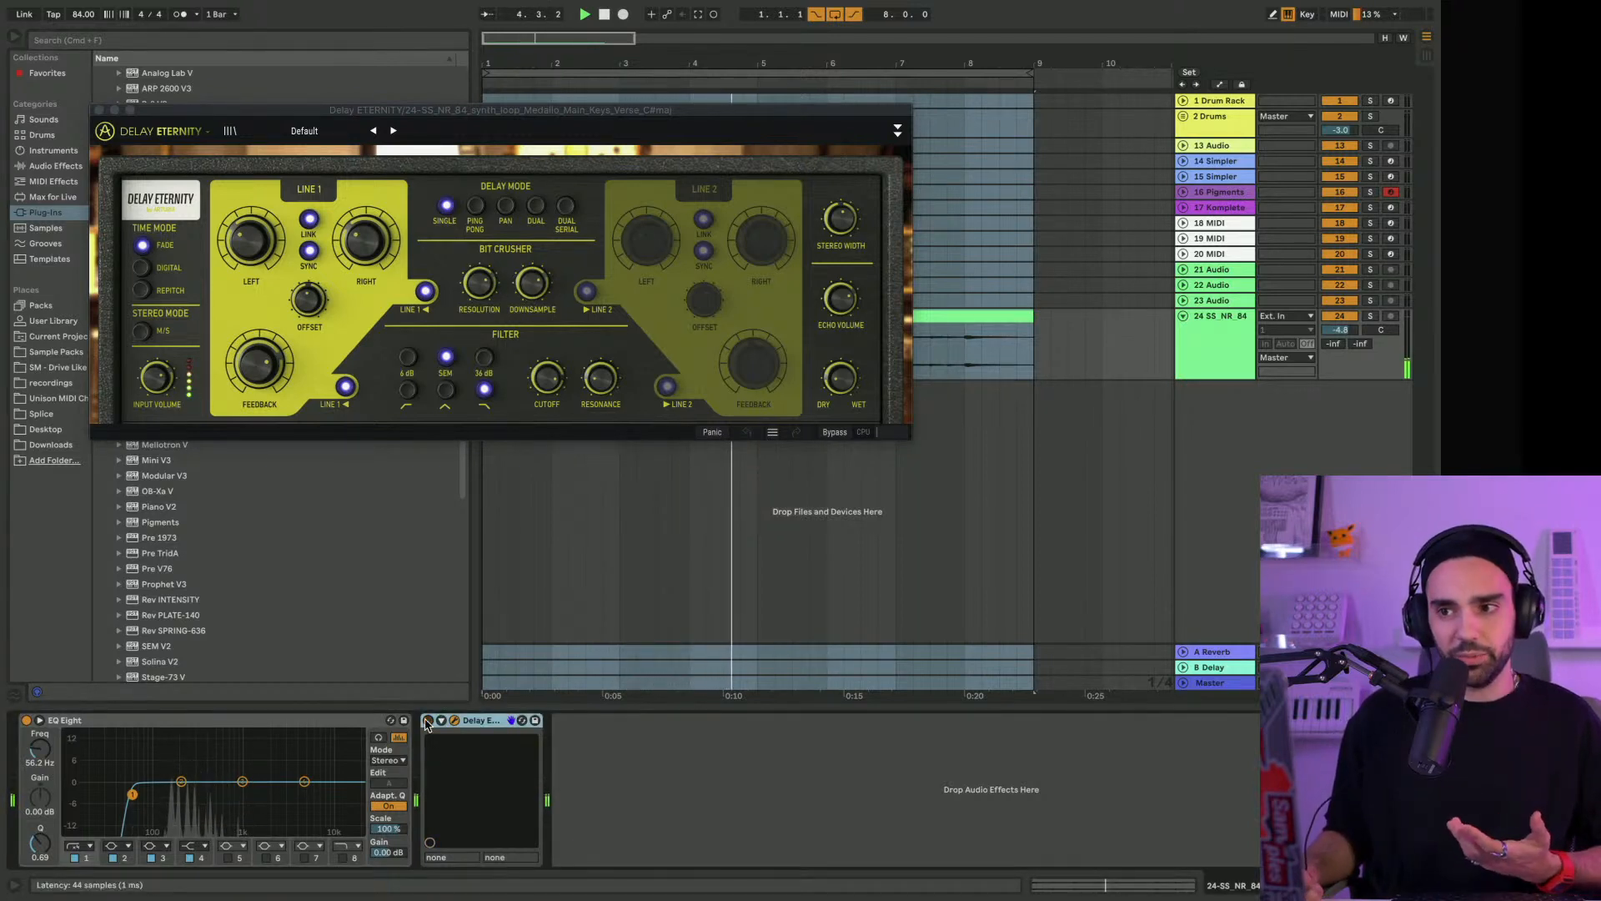
# Try different bit crusher Downsample and Resolution amounts on the Default preset, with the filter set to high-pass
pyautogui.moveTo(534, 286); pyautogui.dragTo(534, 279)
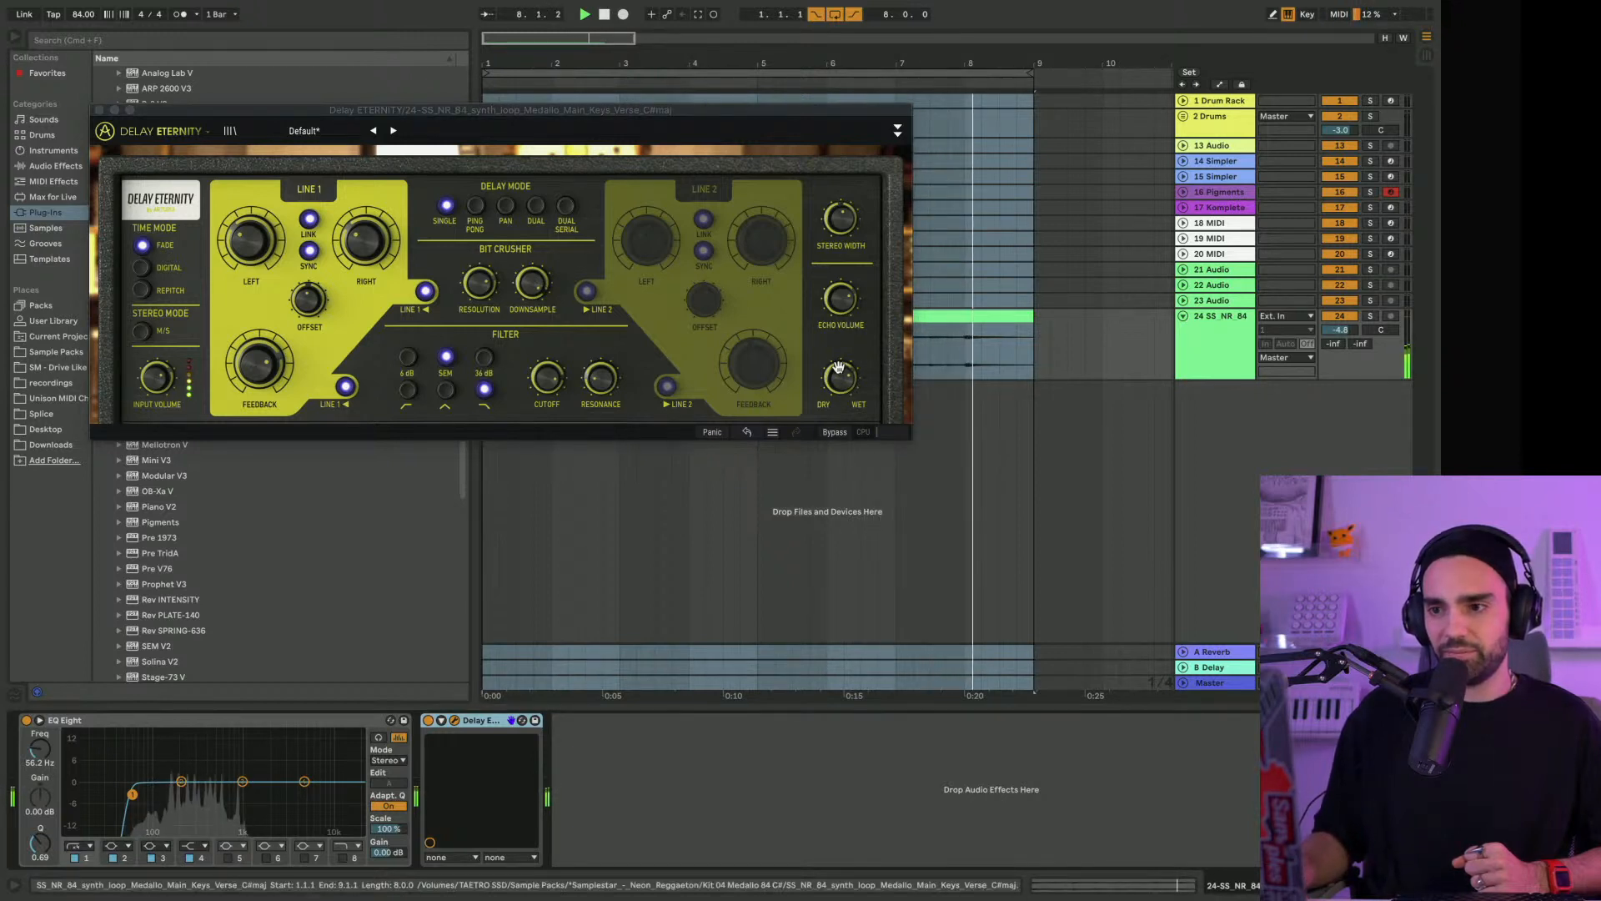
pyautogui.moveTo(484, 296); pyautogui.dragTo(485, 307)
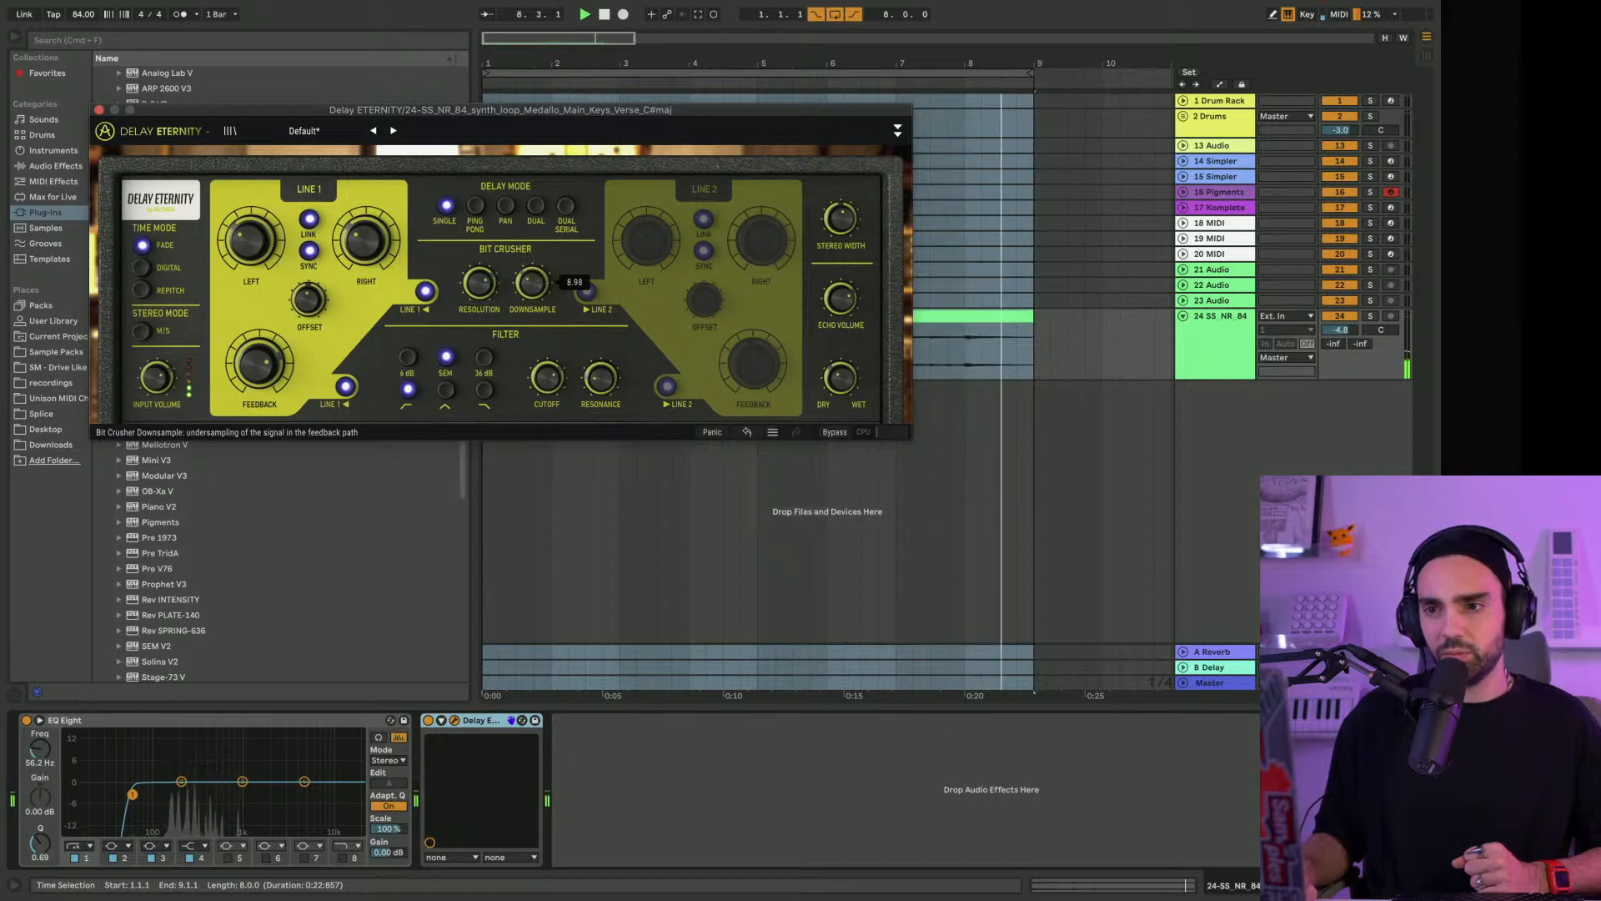
pyautogui.moveTo(479, 283)
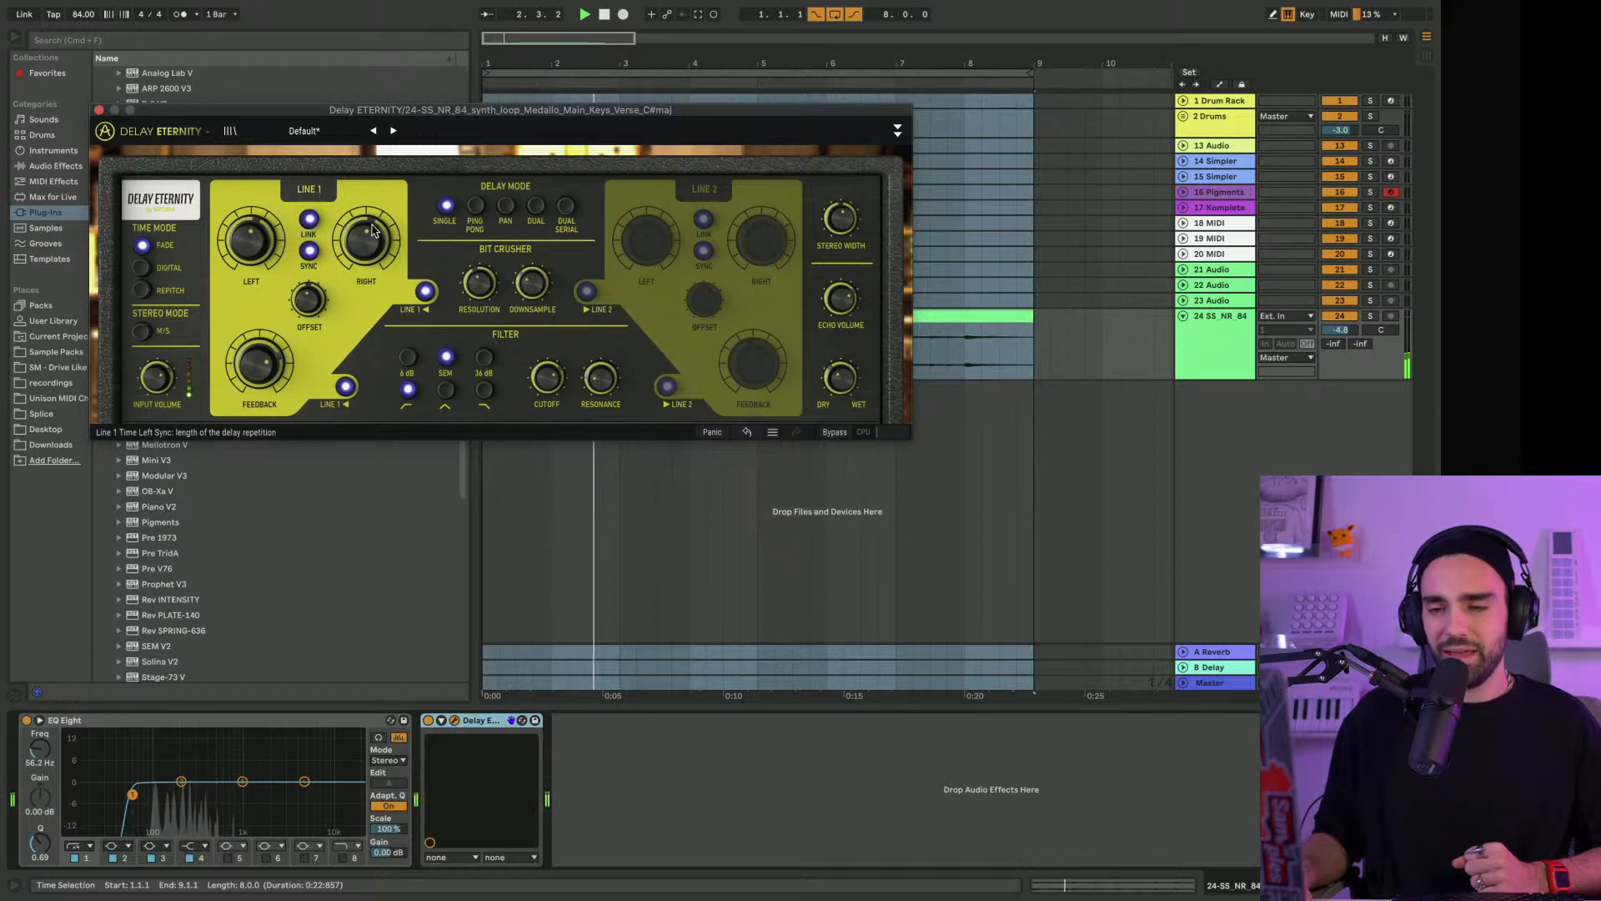
# Play the keys through the Ping-Pong Lofi preset with a higher Dry/Wet mix and reset the keys track's volume to 0 dB
pyautogui.click(395, 137)
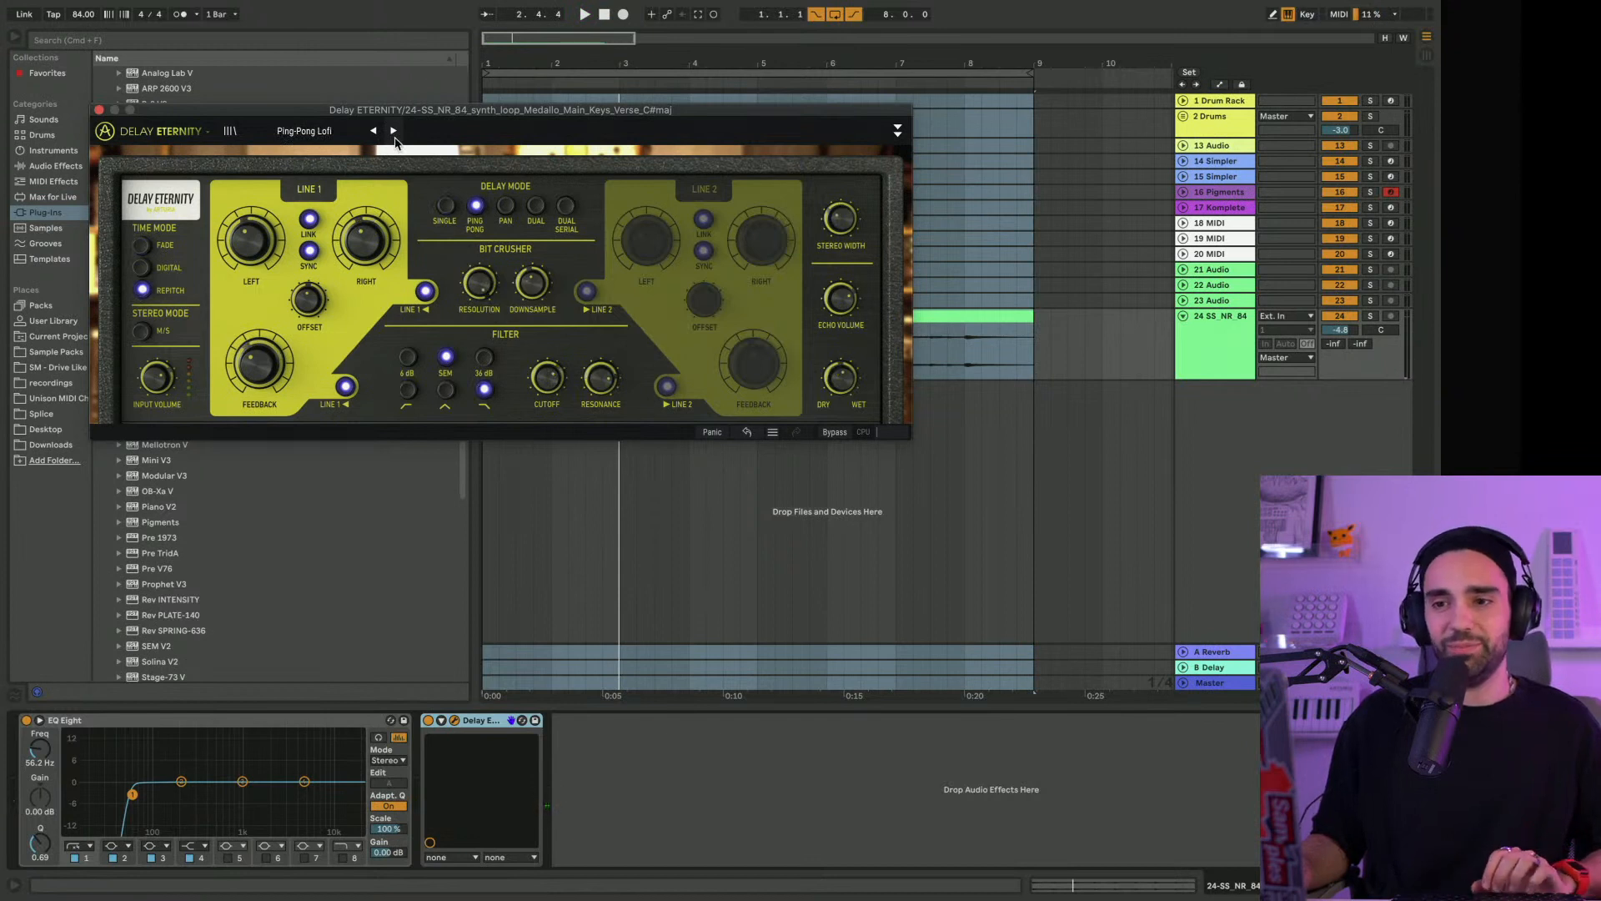
pyautogui.press('space')
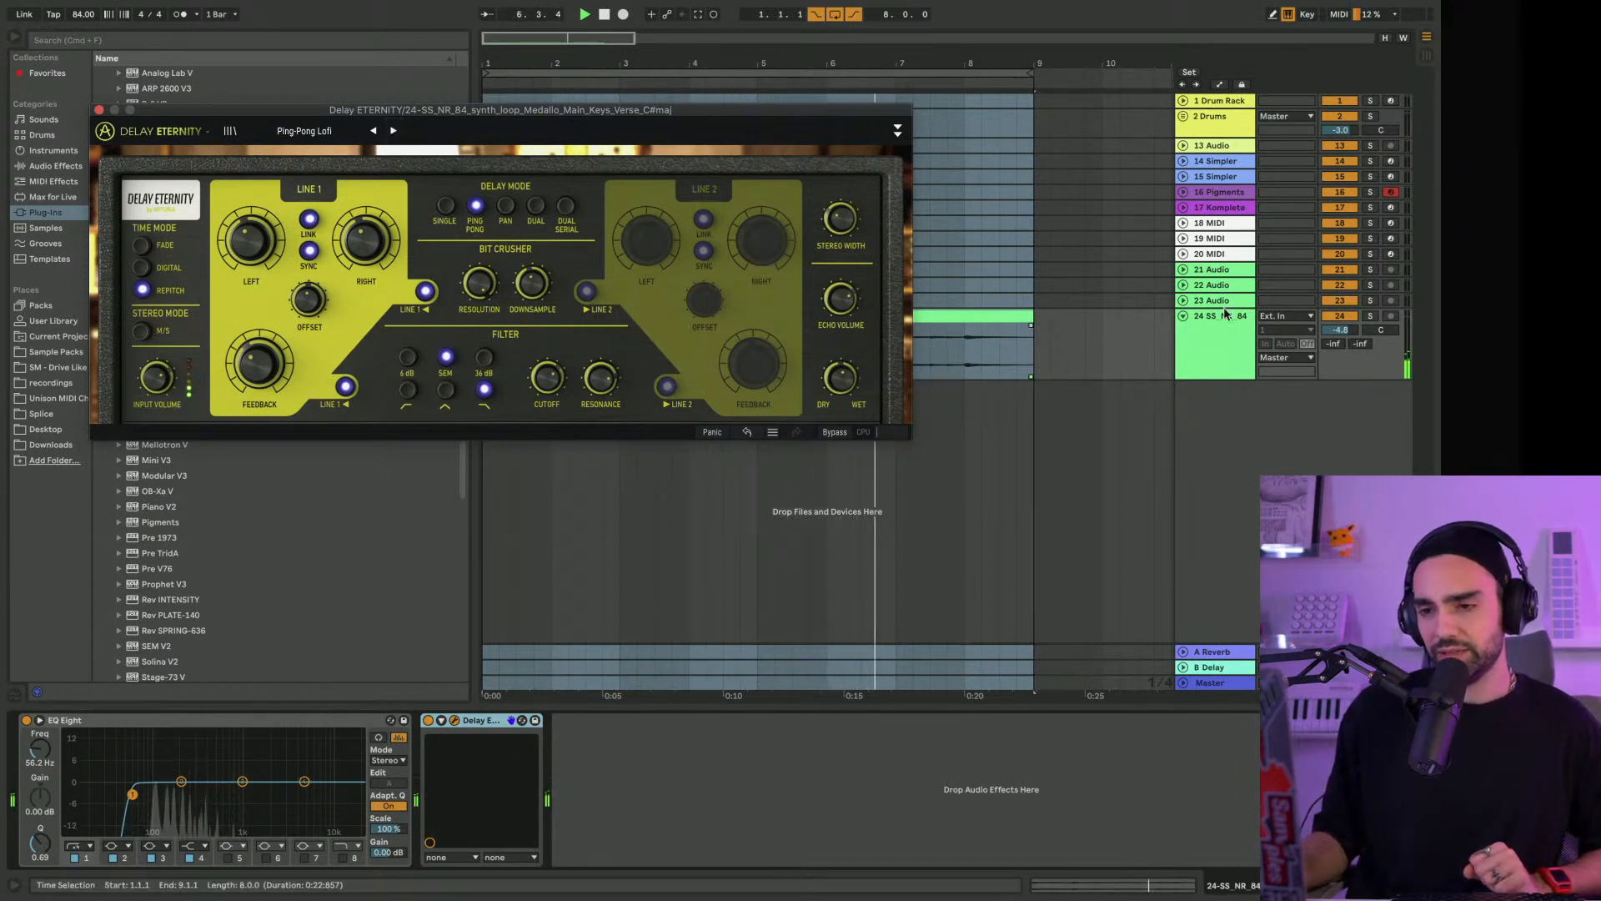
pyautogui.moveTo(840, 376); pyautogui.dragTo(840, 366)
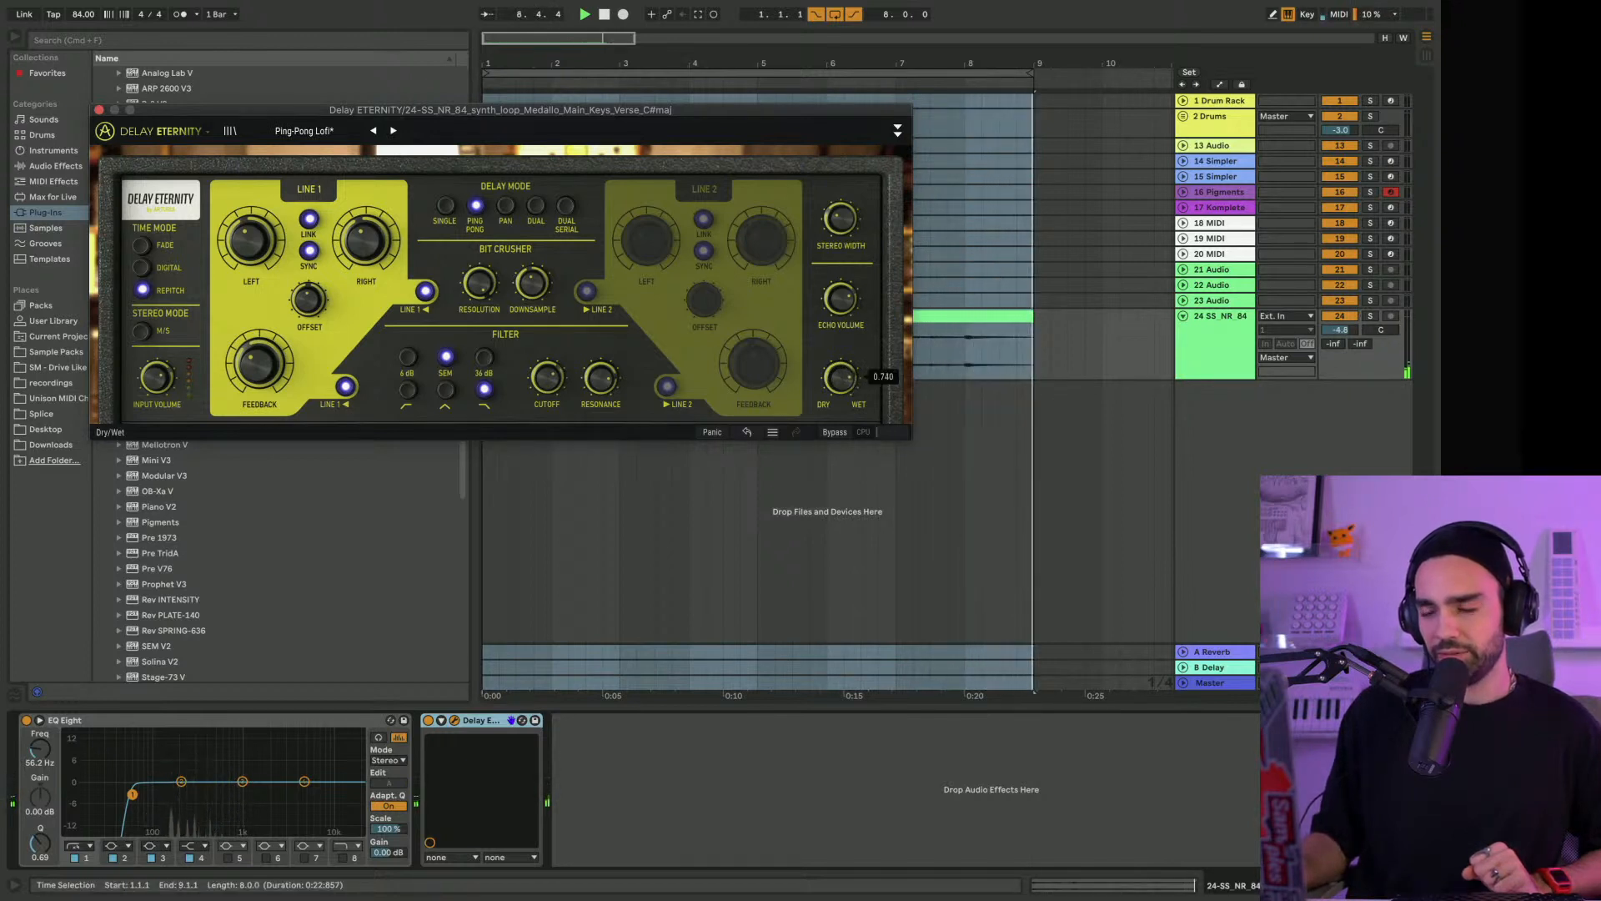
pyautogui.doubleClick(1348, 331)
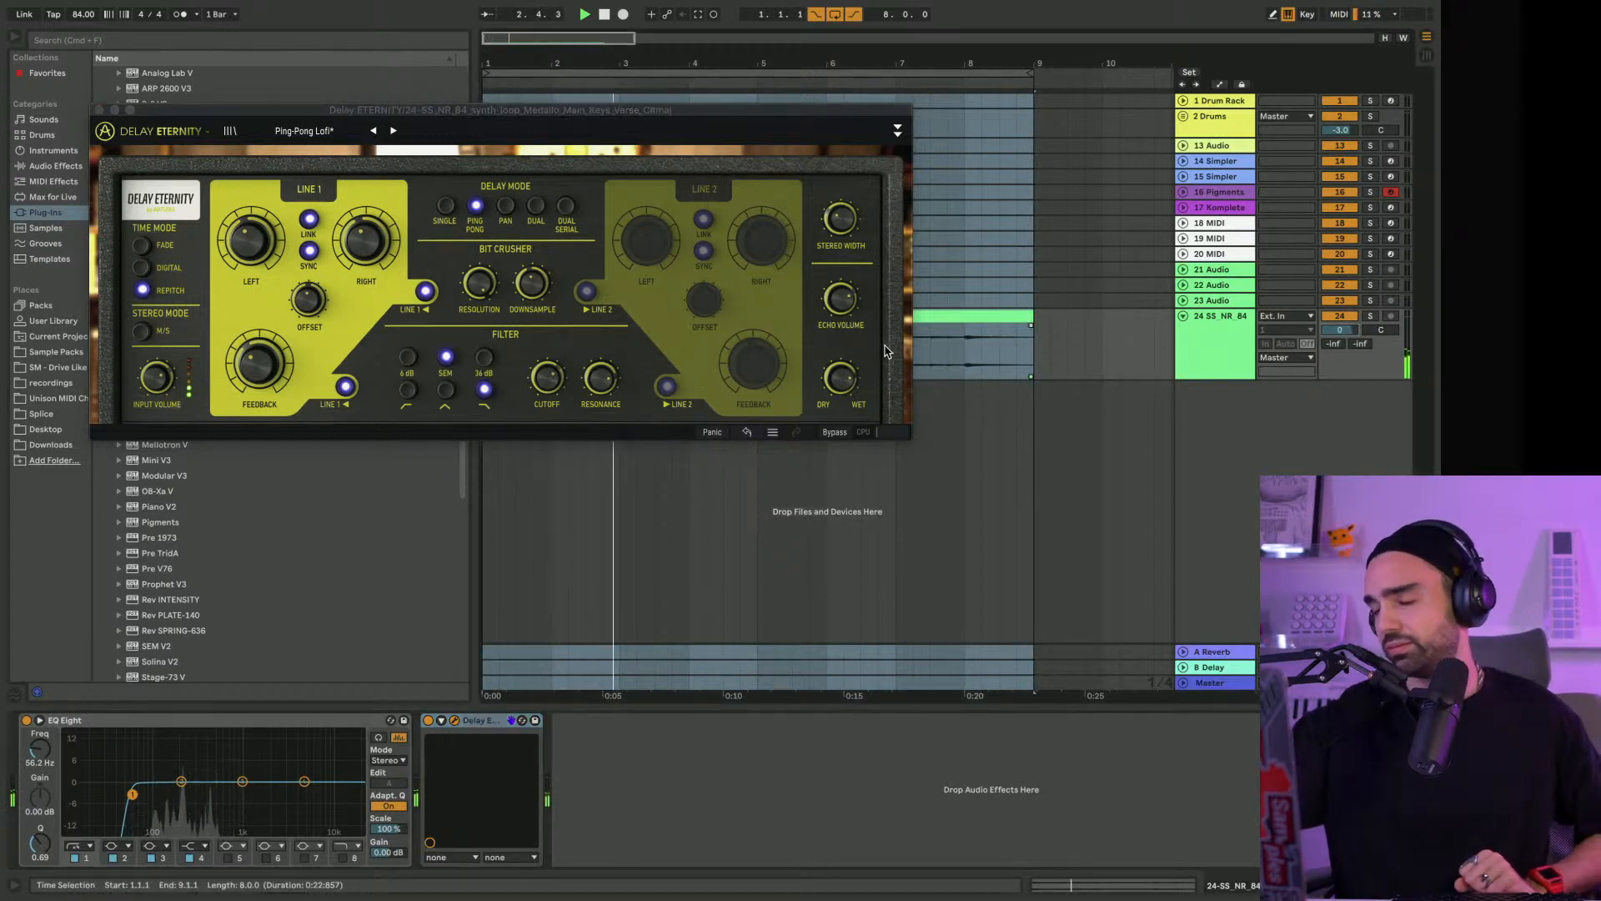
# Audition the Envelope Follower Ducking preset on the keys, comparing with the delay switched off and adjusting its Dry/Wet mix
pyautogui.click(395, 132)
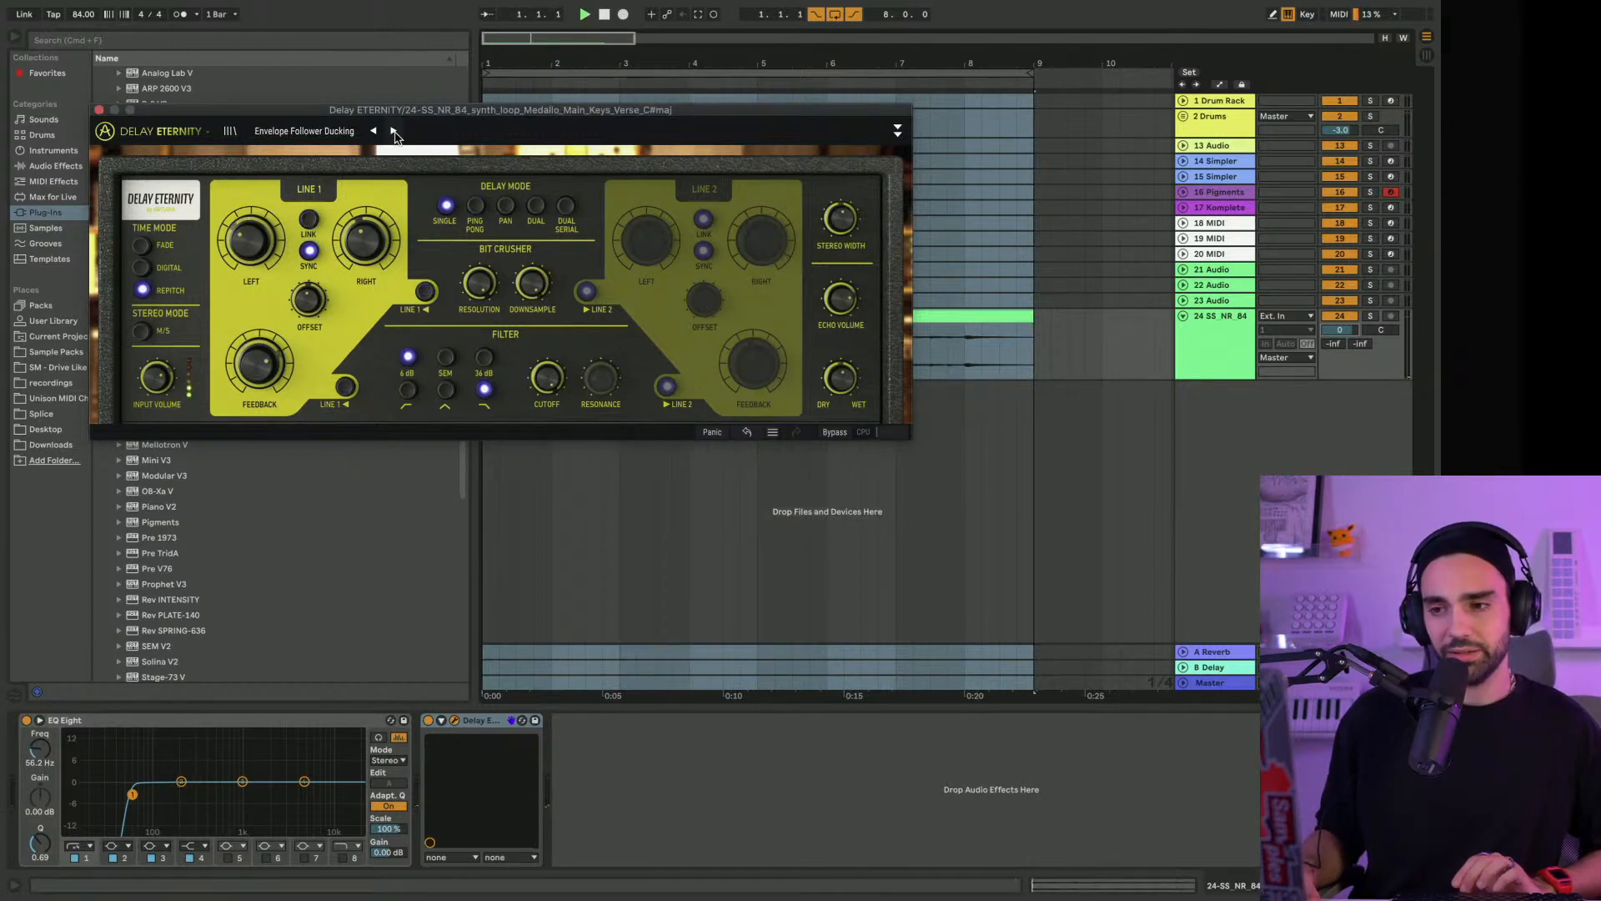
pyautogui.press('space')
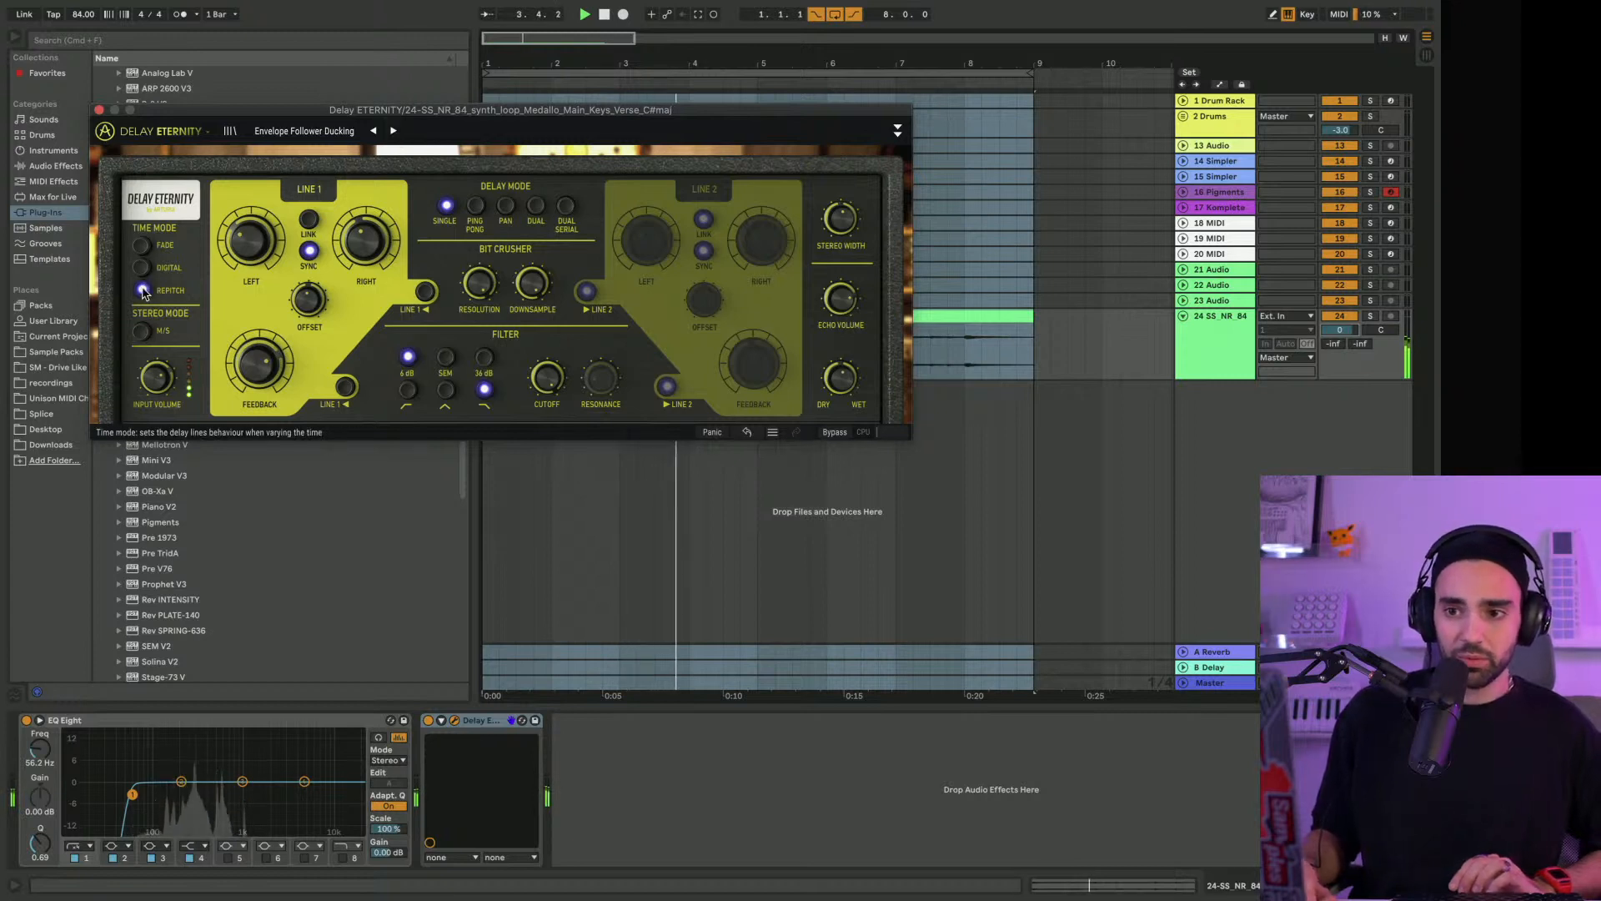
pyautogui.moveTo(369, 246)
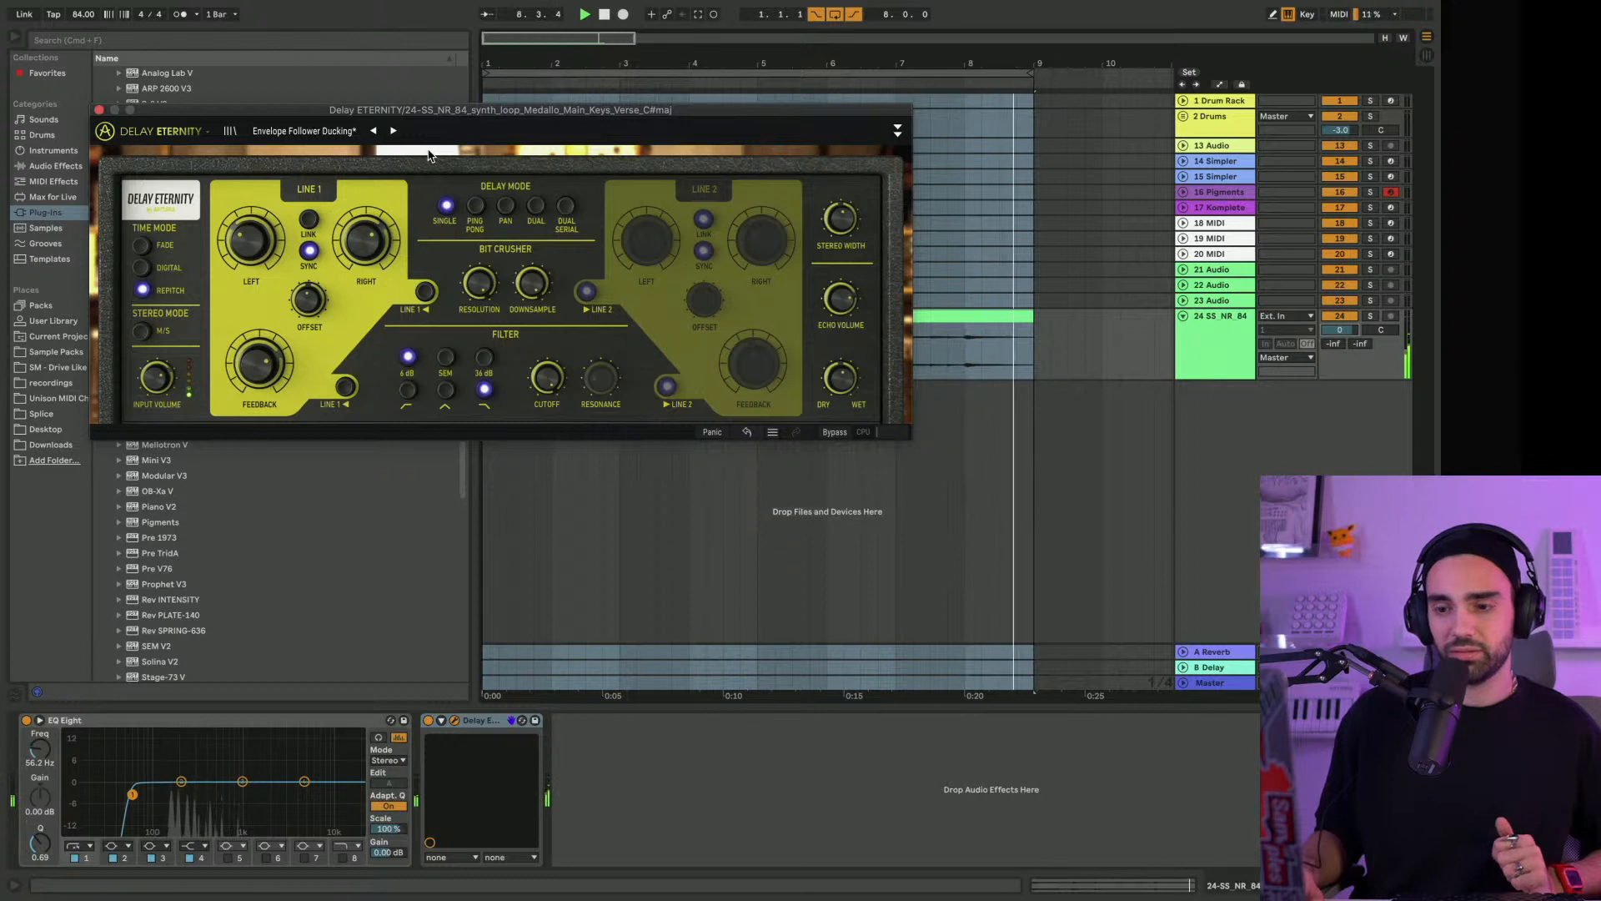
pyautogui.click(425, 720)
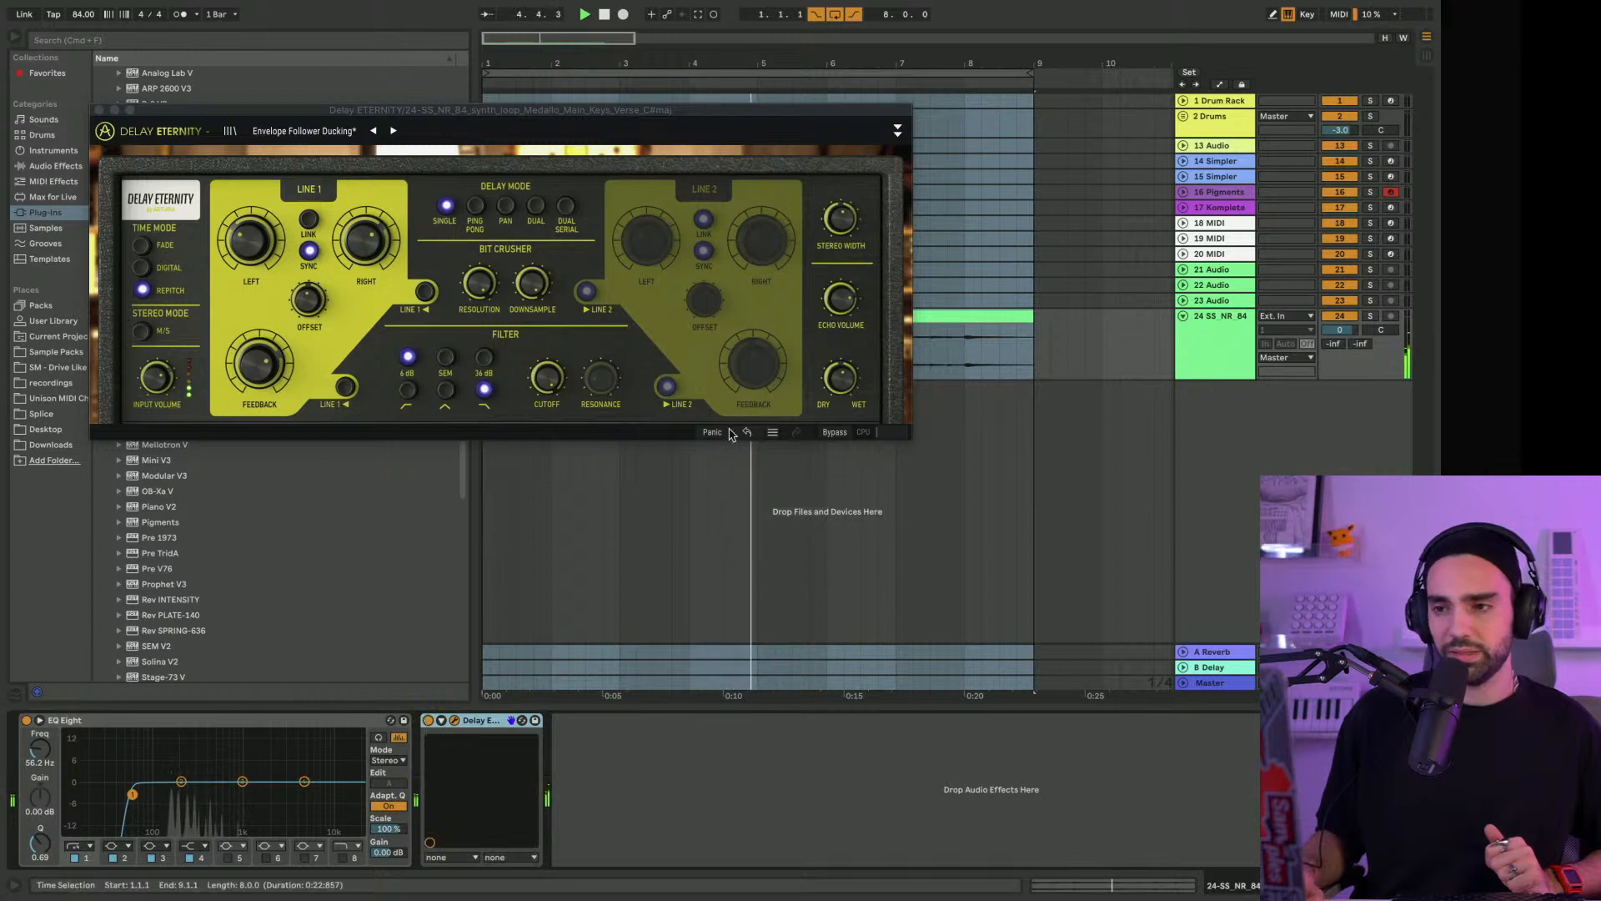
pyautogui.click(838, 379)
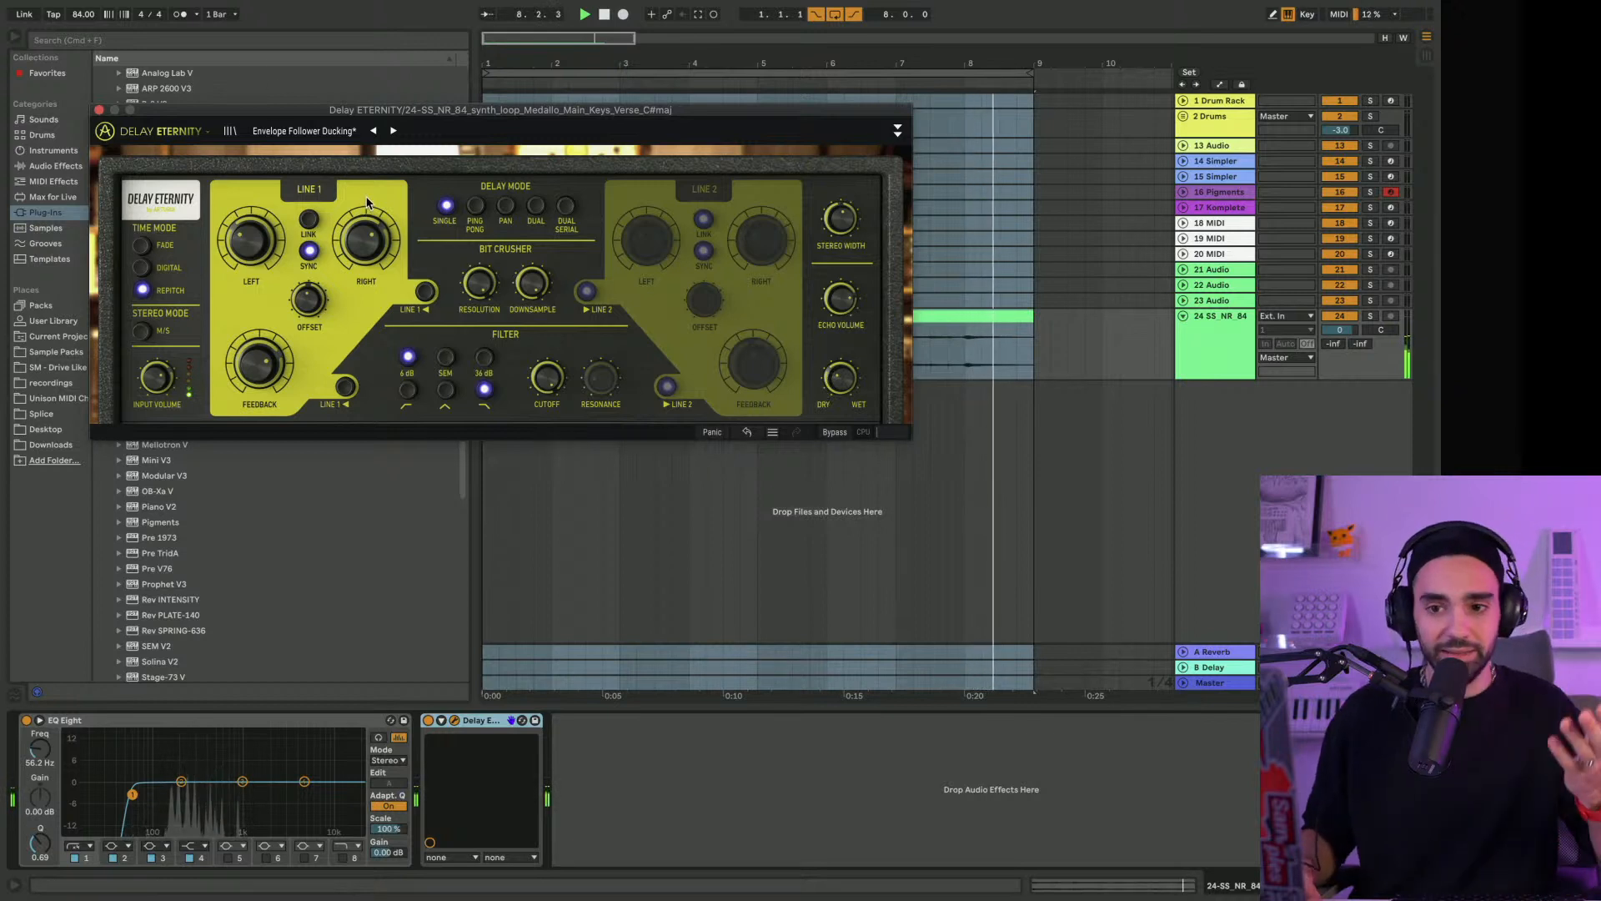
# Audition the Guitar Triplet Wah preset, lowering the bit crusher Resolution and returning it to 24.0
pyautogui.click(394, 131)
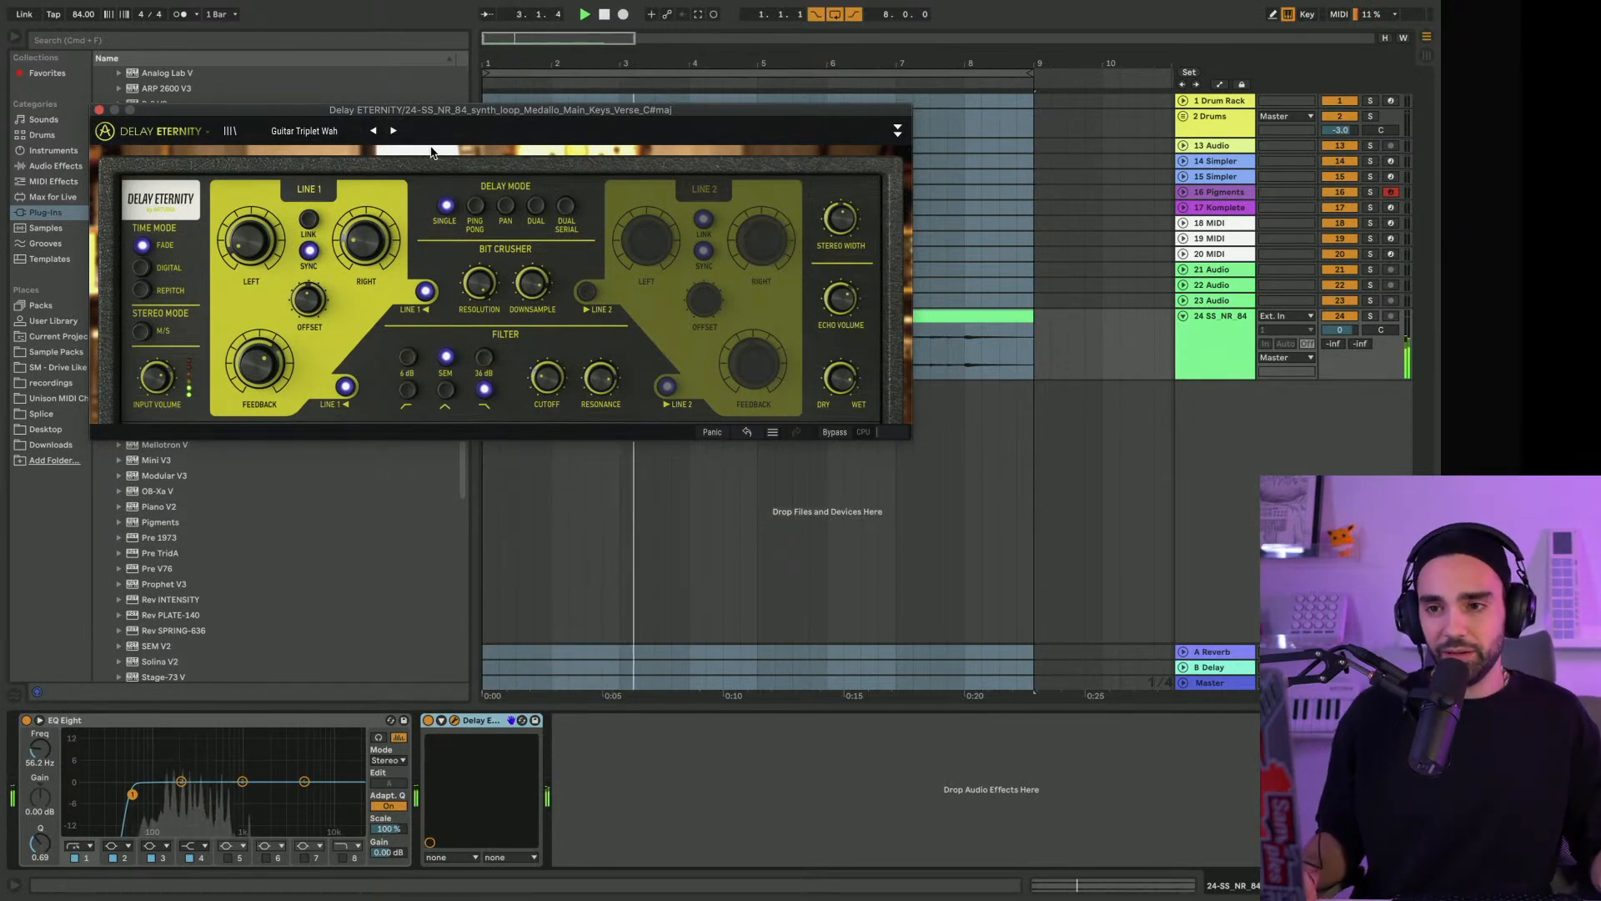
pyautogui.moveTo(479, 284); pyautogui.dragTo(479, 292)
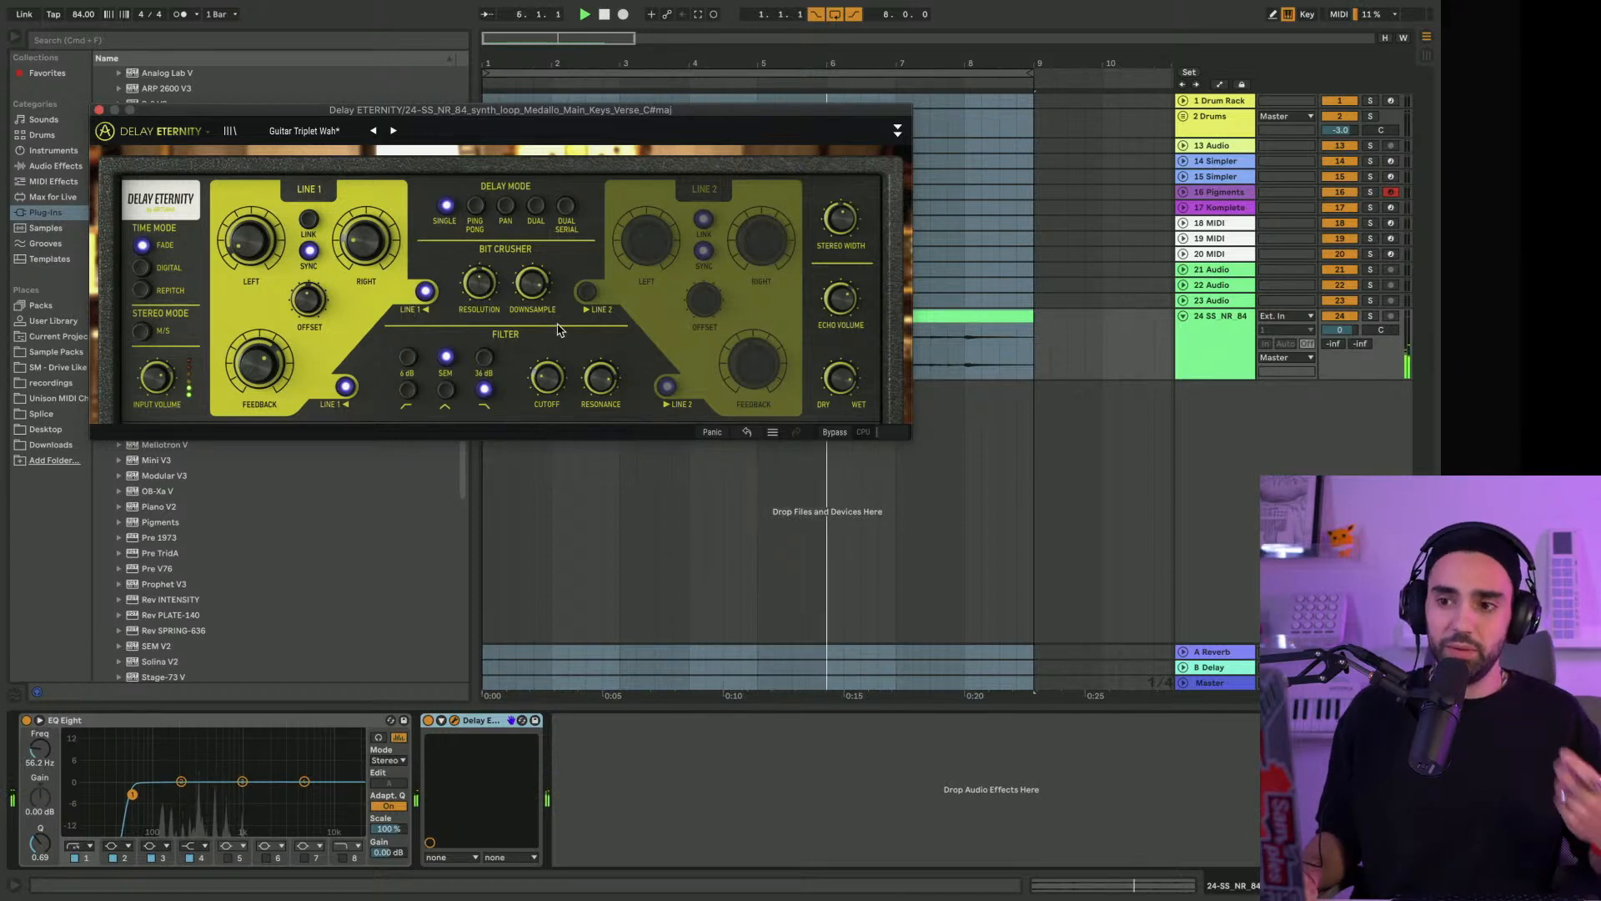
pyautogui.moveTo(472, 287); pyautogui.dragTo(472, 252)
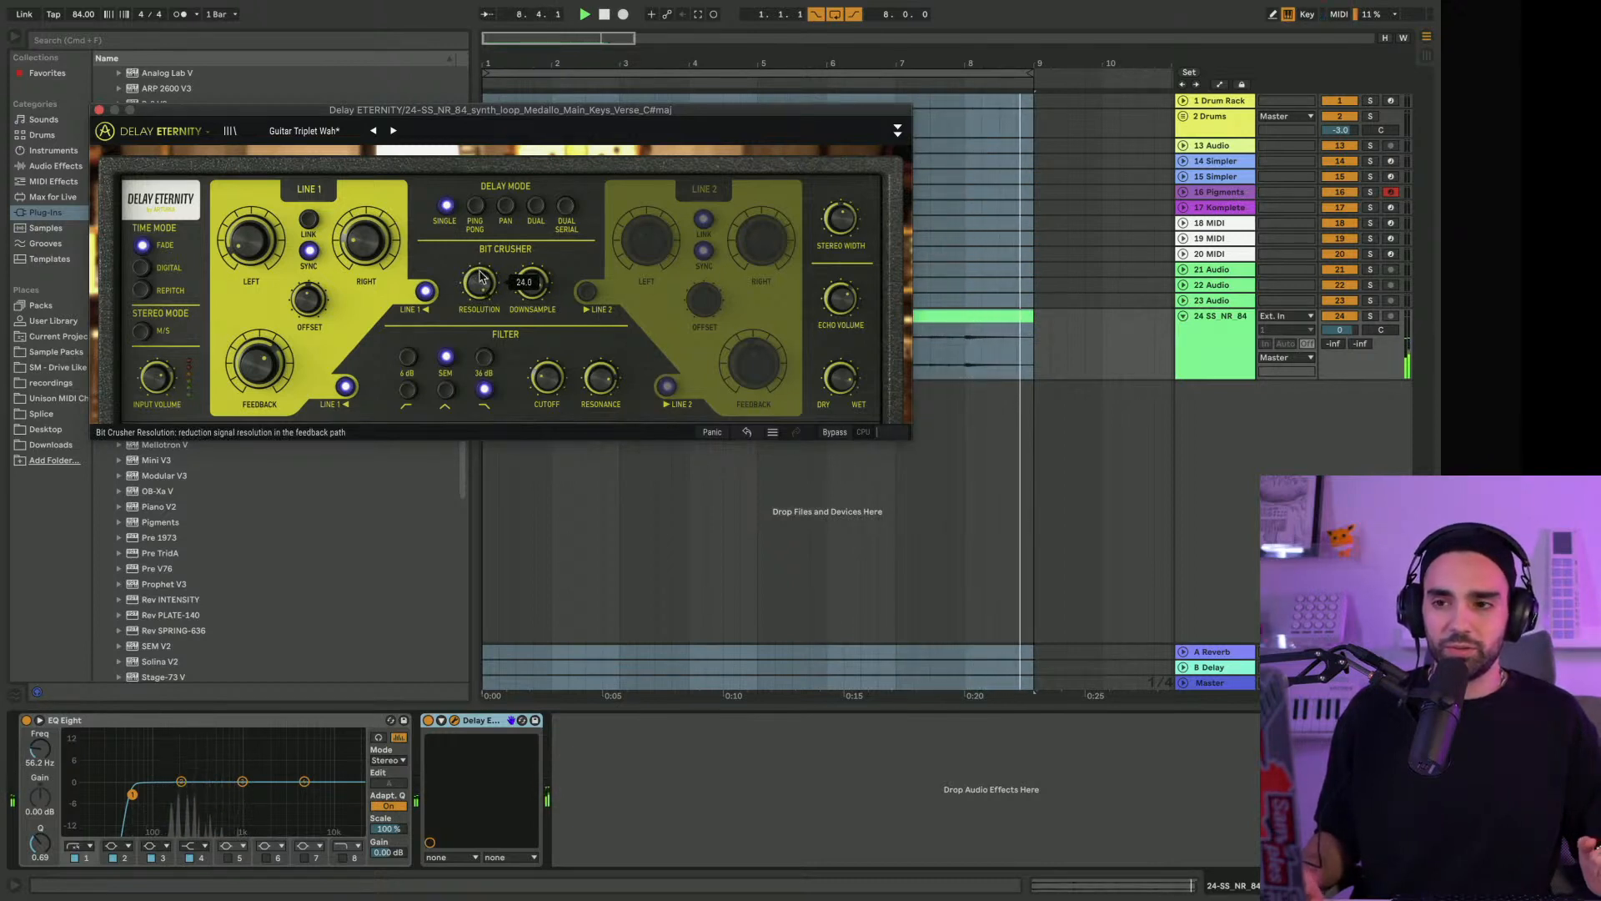
# Load the Dynamic Pitch Shifter preset with bit crusher Resolution at 11.1, and try the high-pass filter before returning to low-pass
pyautogui.click(392, 131)
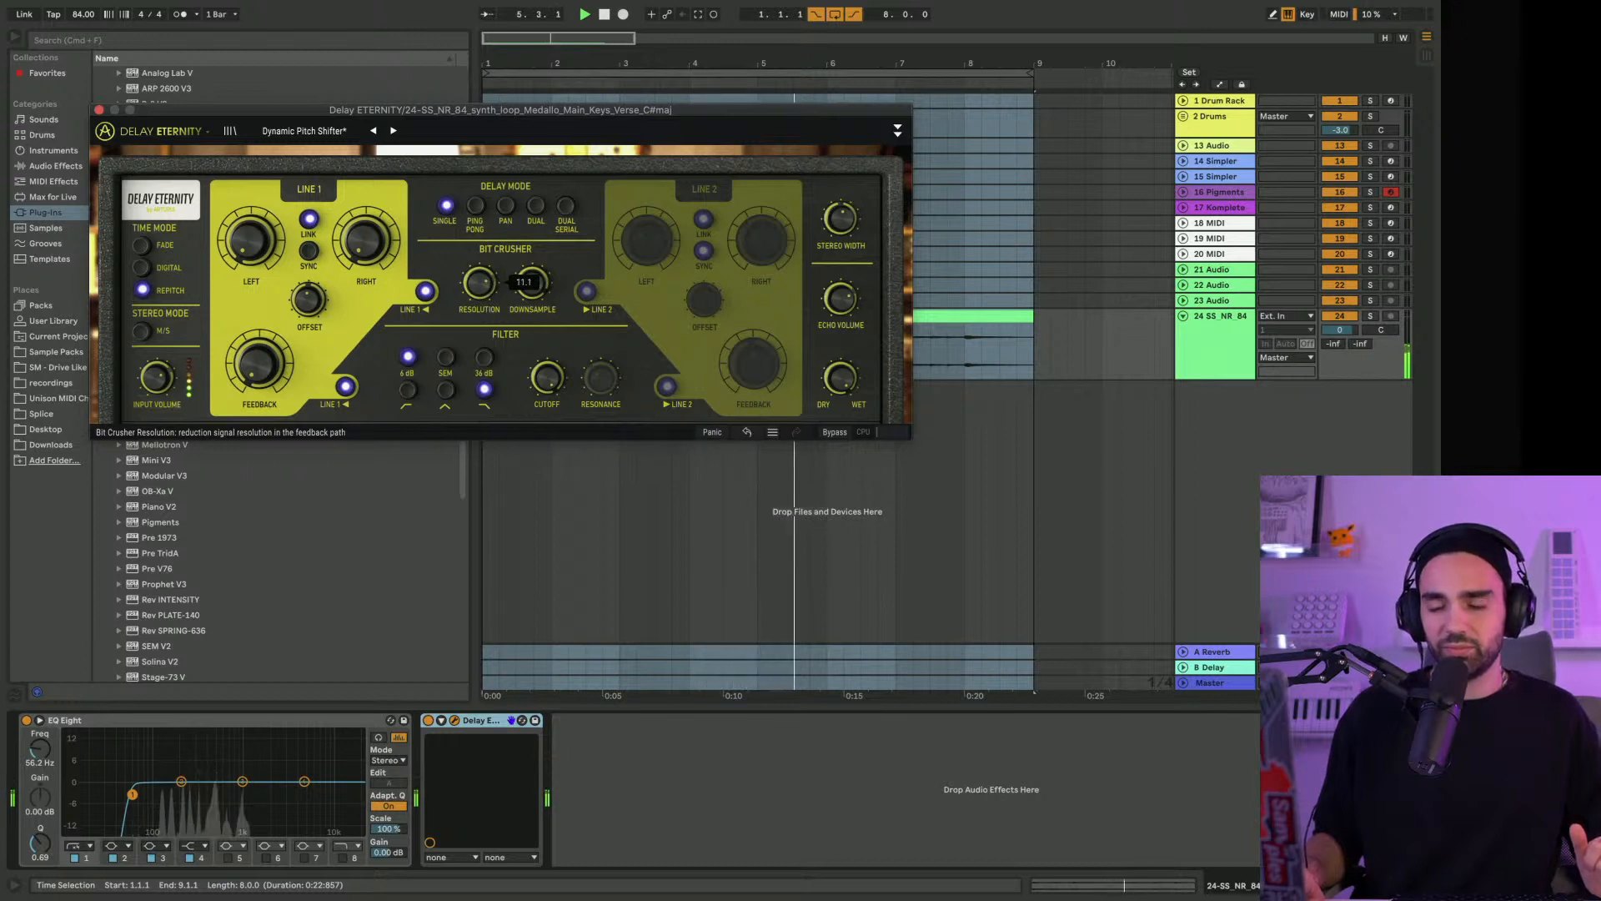
pyautogui.click(408, 389)
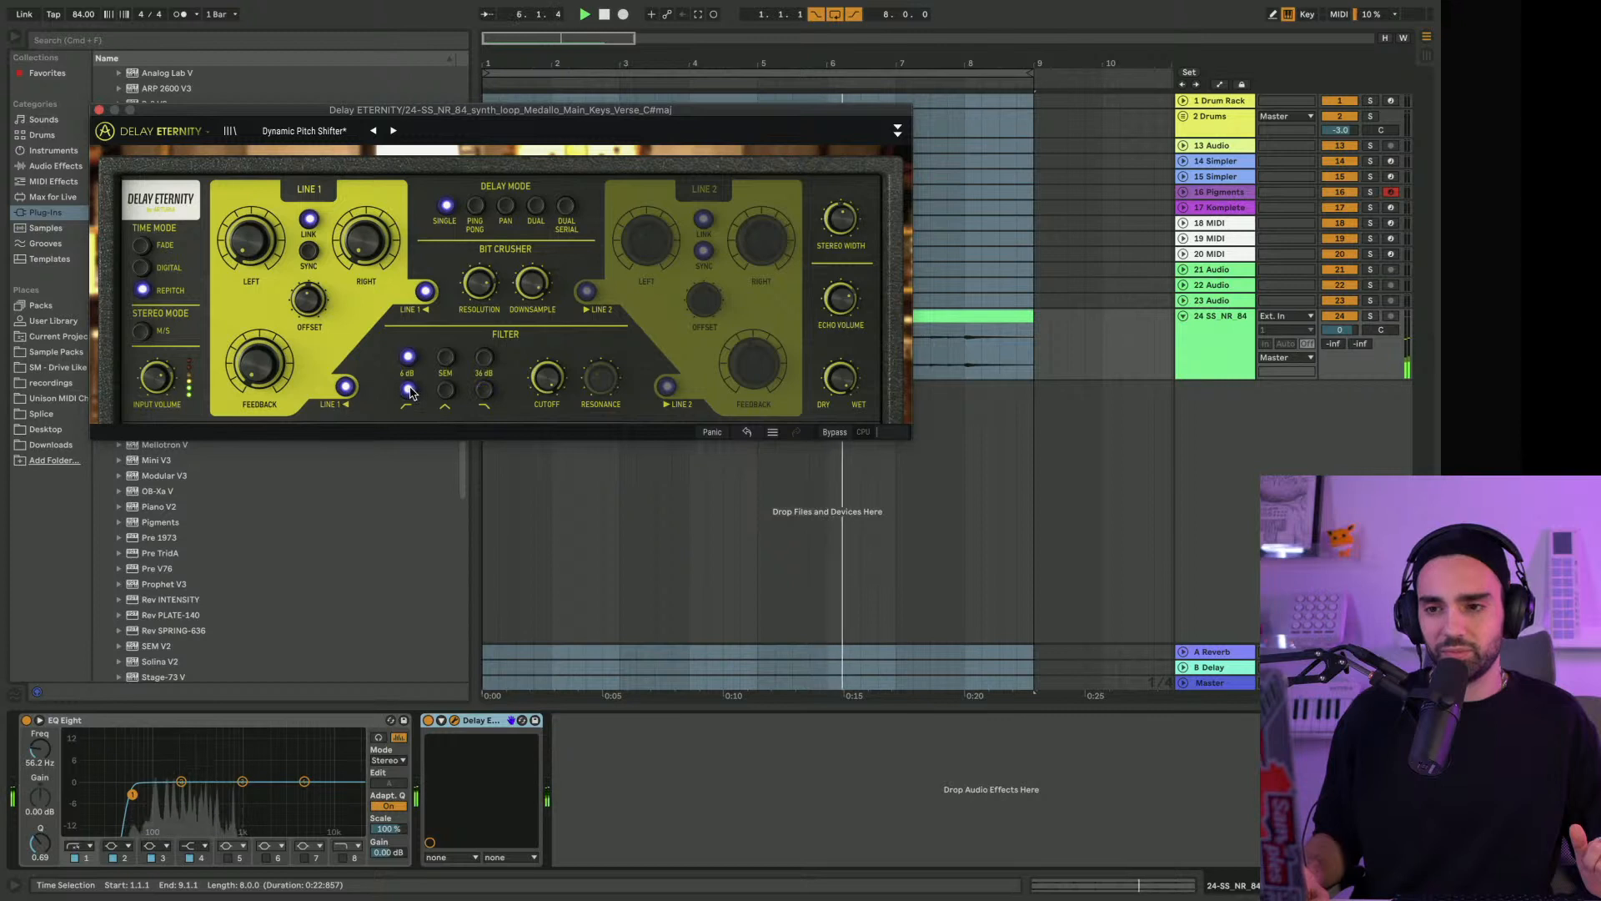
pyautogui.click(484, 388)
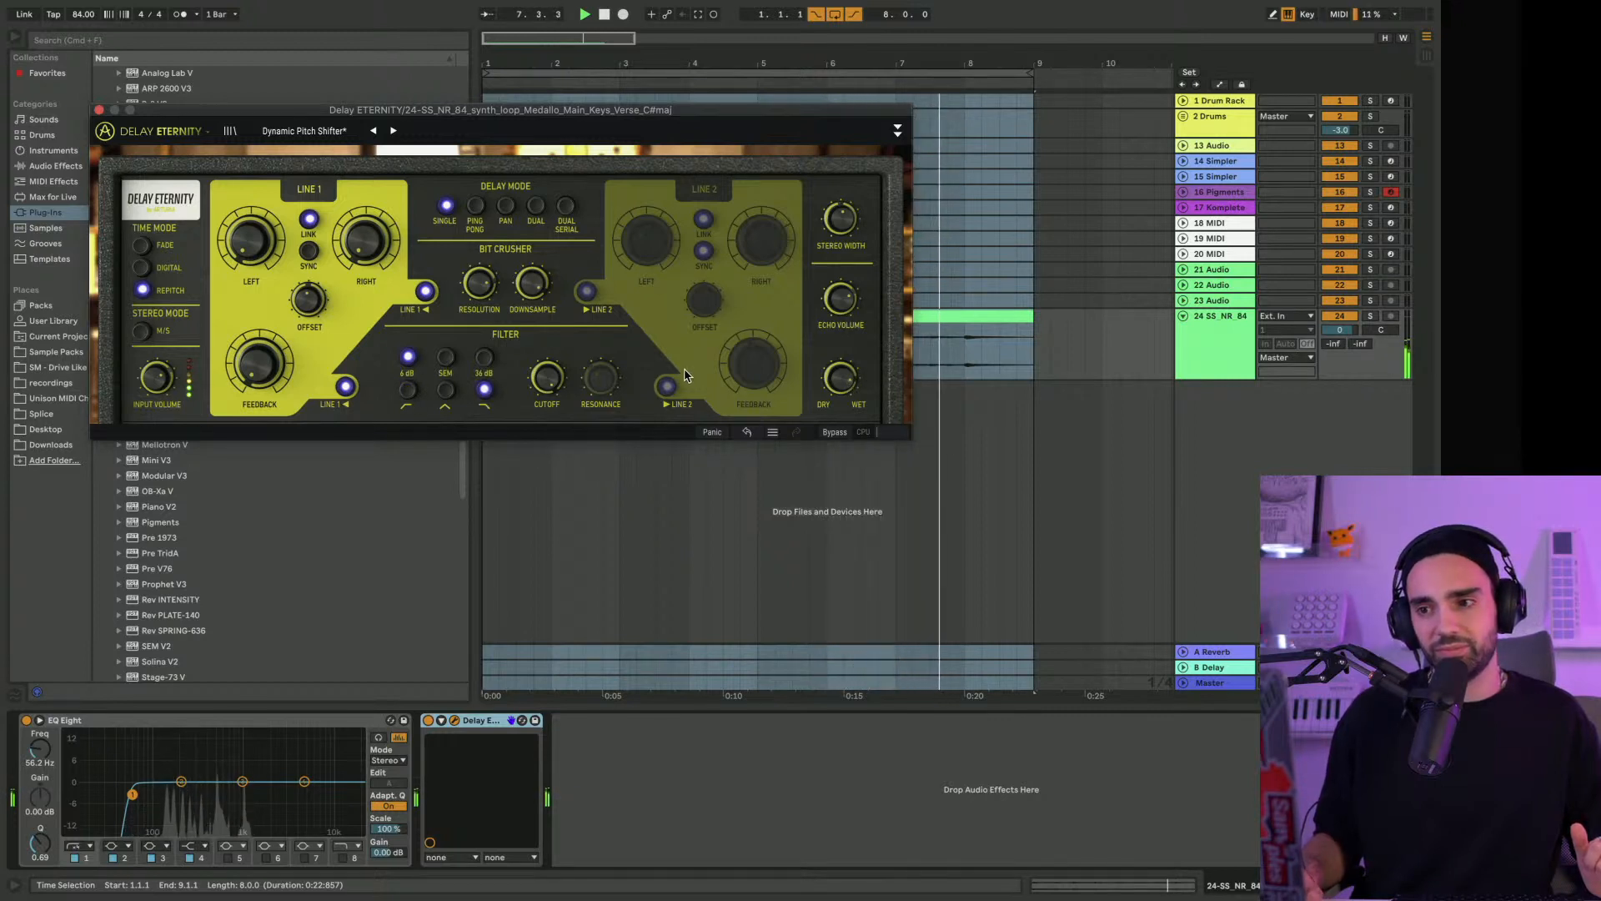
# Try the Dry/Wet mix fully wet at 1.00 and bring it back down to blend in the dry keys
pyautogui.moveTo(842, 380); pyautogui.dragTo(845, 377)
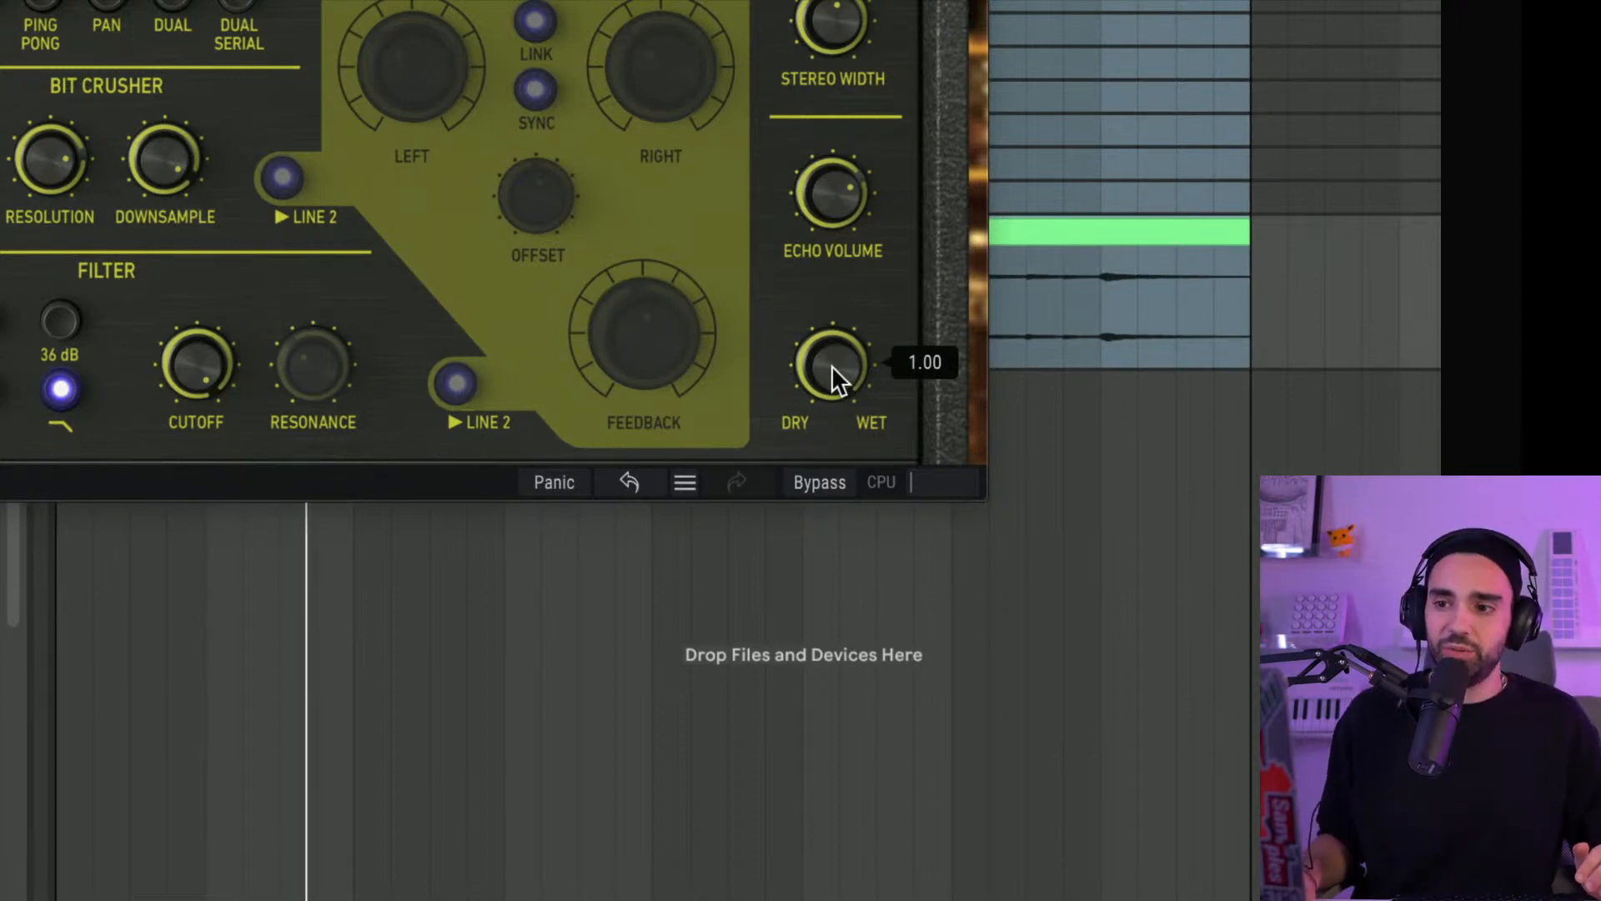
pyautogui.moveTo(832, 365); pyautogui.dragTo(832, 391)
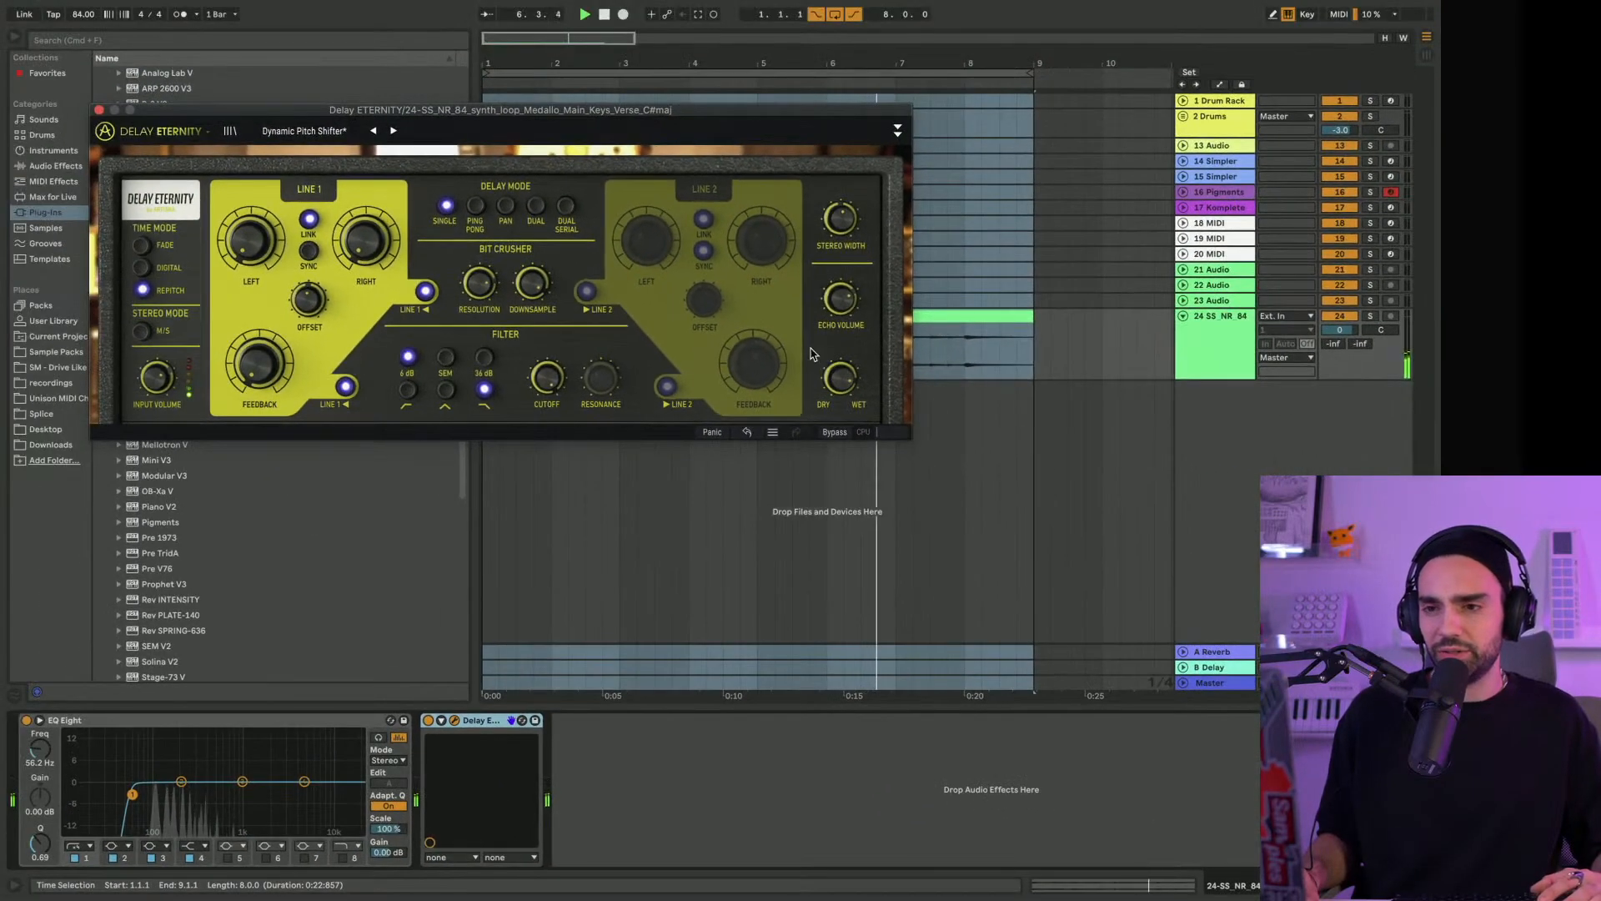
pyautogui.moveTo(702, 310)
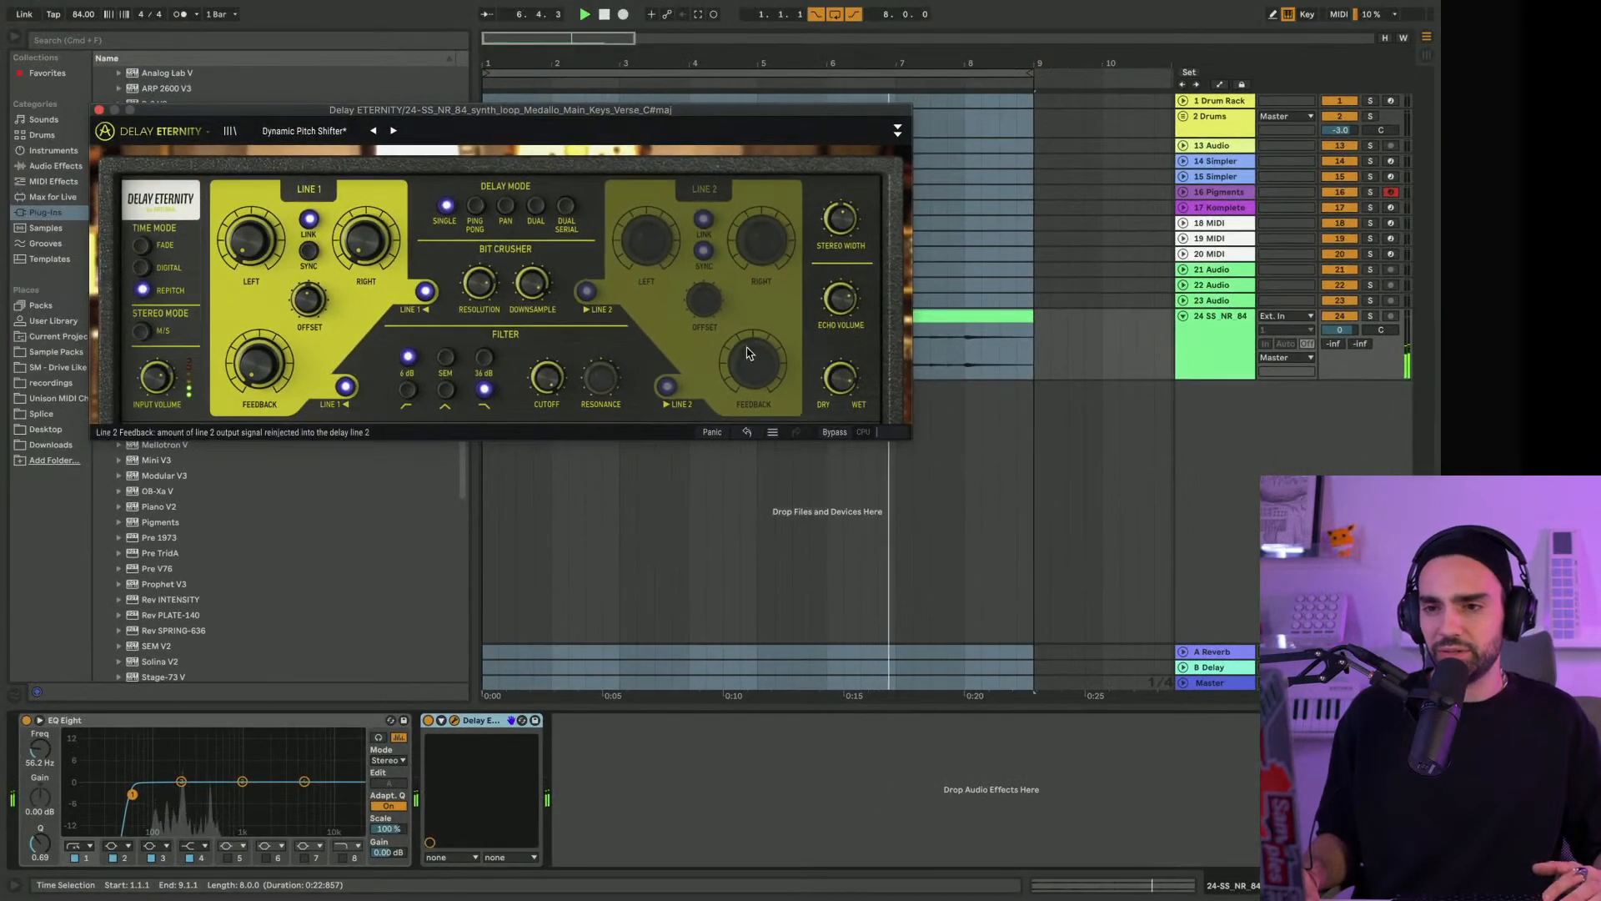
# Adjust the delay filter's Cutoff while comparing the keys with Delay ETERNITY switched off and on
pyautogui.moveTo(547, 378); pyautogui.dragTo(547, 400)
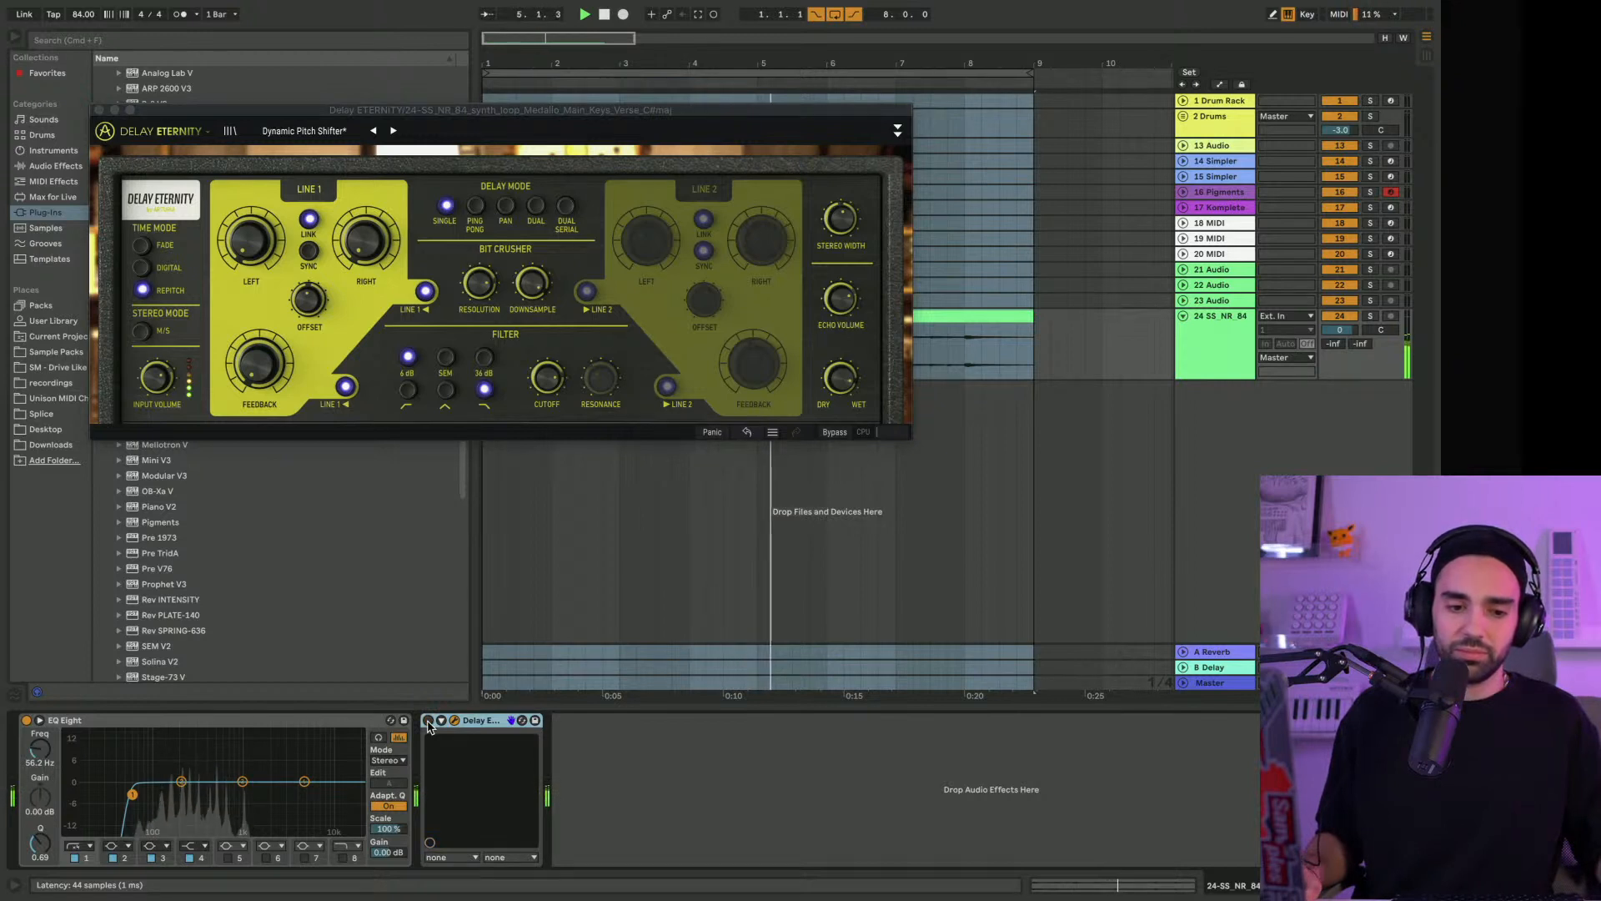
pyautogui.click(429, 721)
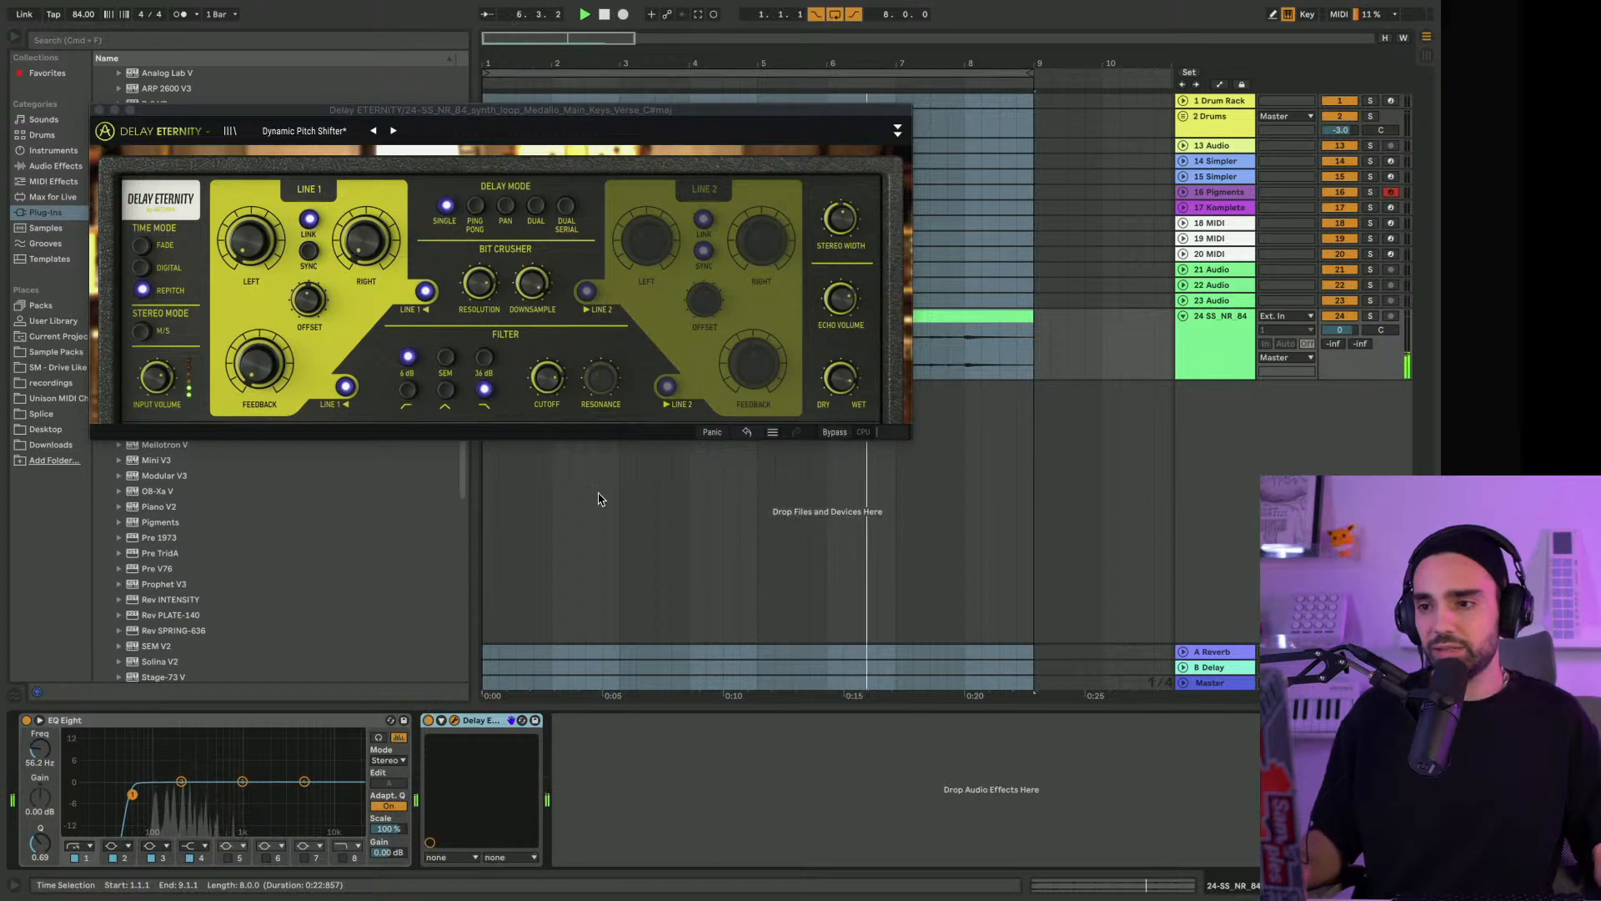
pyautogui.click(538, 388)
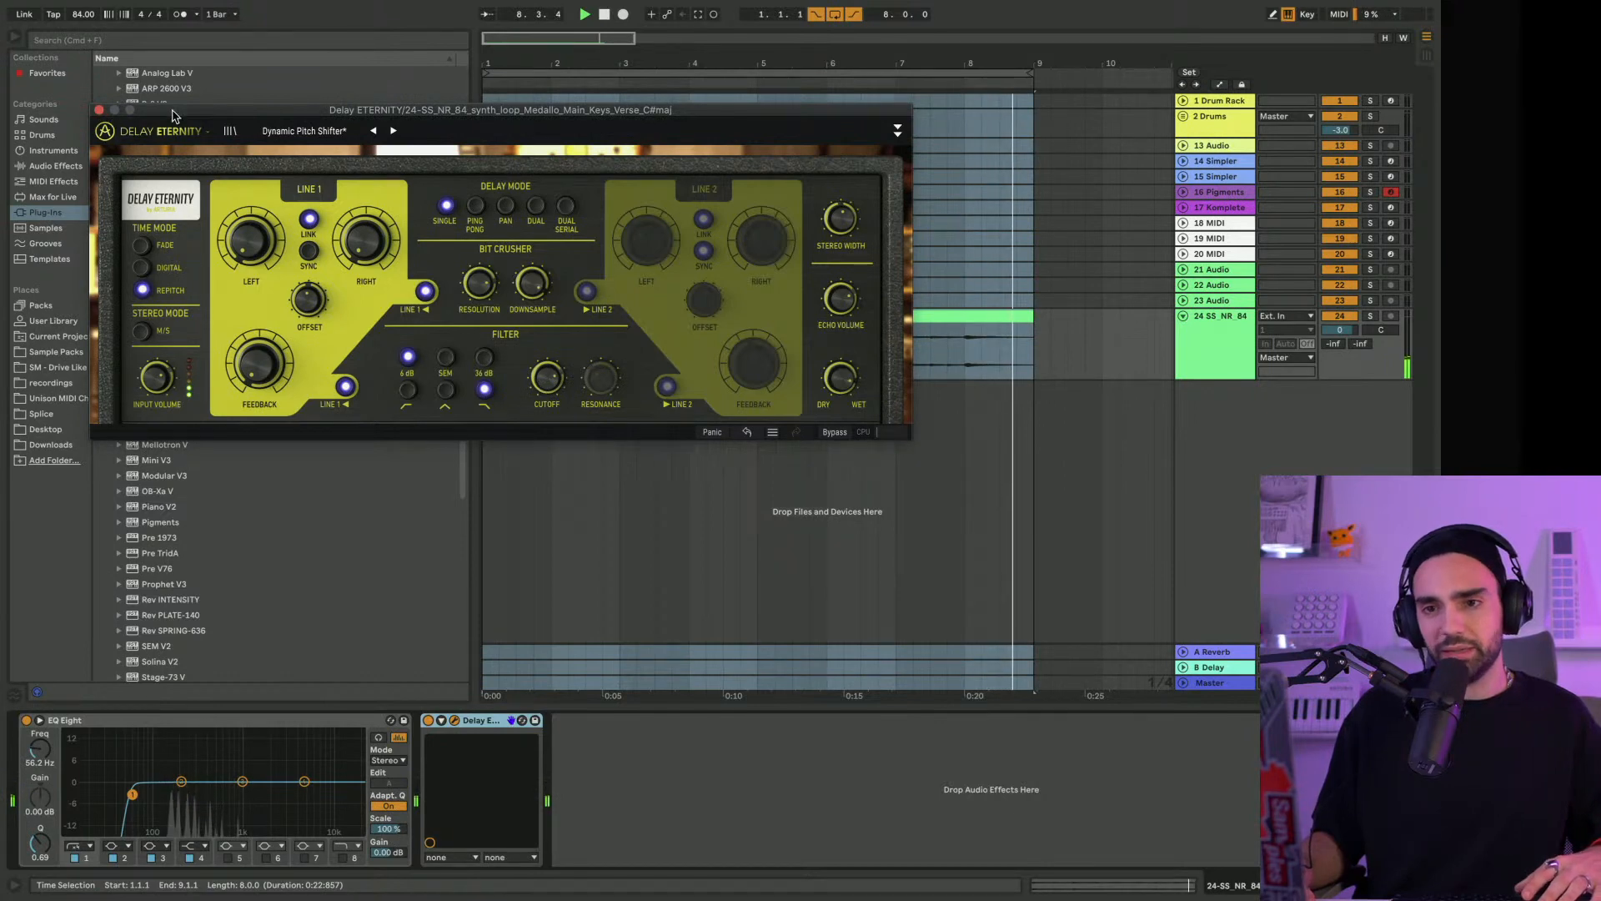
# Close the Delay ETERNITY window and add Delay MEMORY-BRIGADE after it in the keys track's device chain
pyautogui.moveTo(167, 107); pyautogui.dragTo(459, 445)
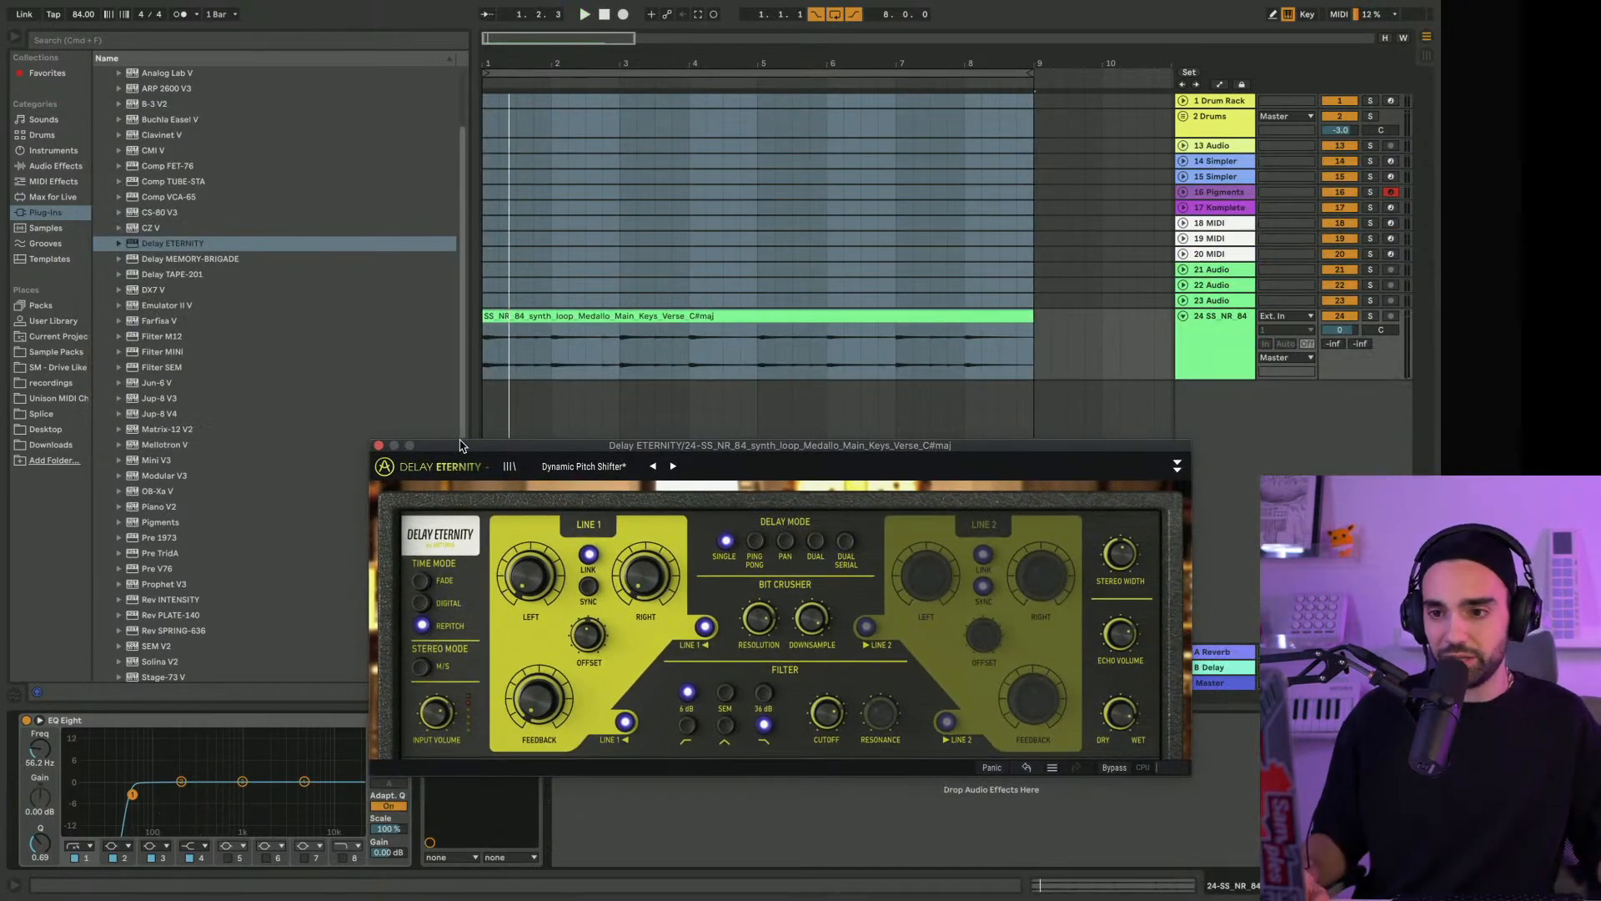
pyautogui.click(379, 445)
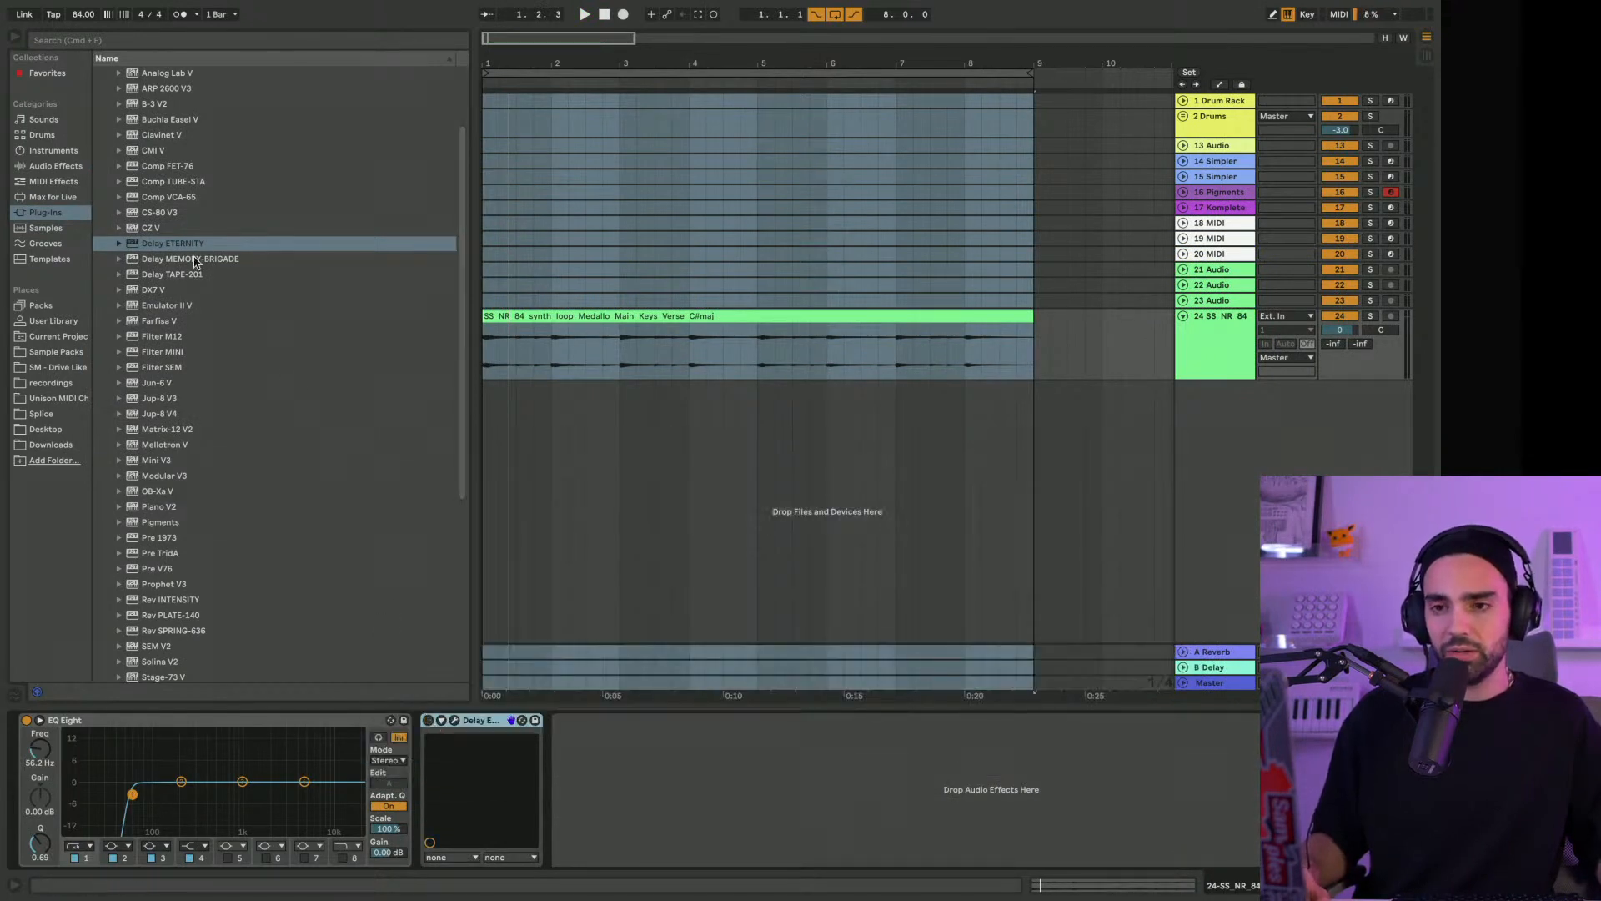
pyautogui.click(162, 262)
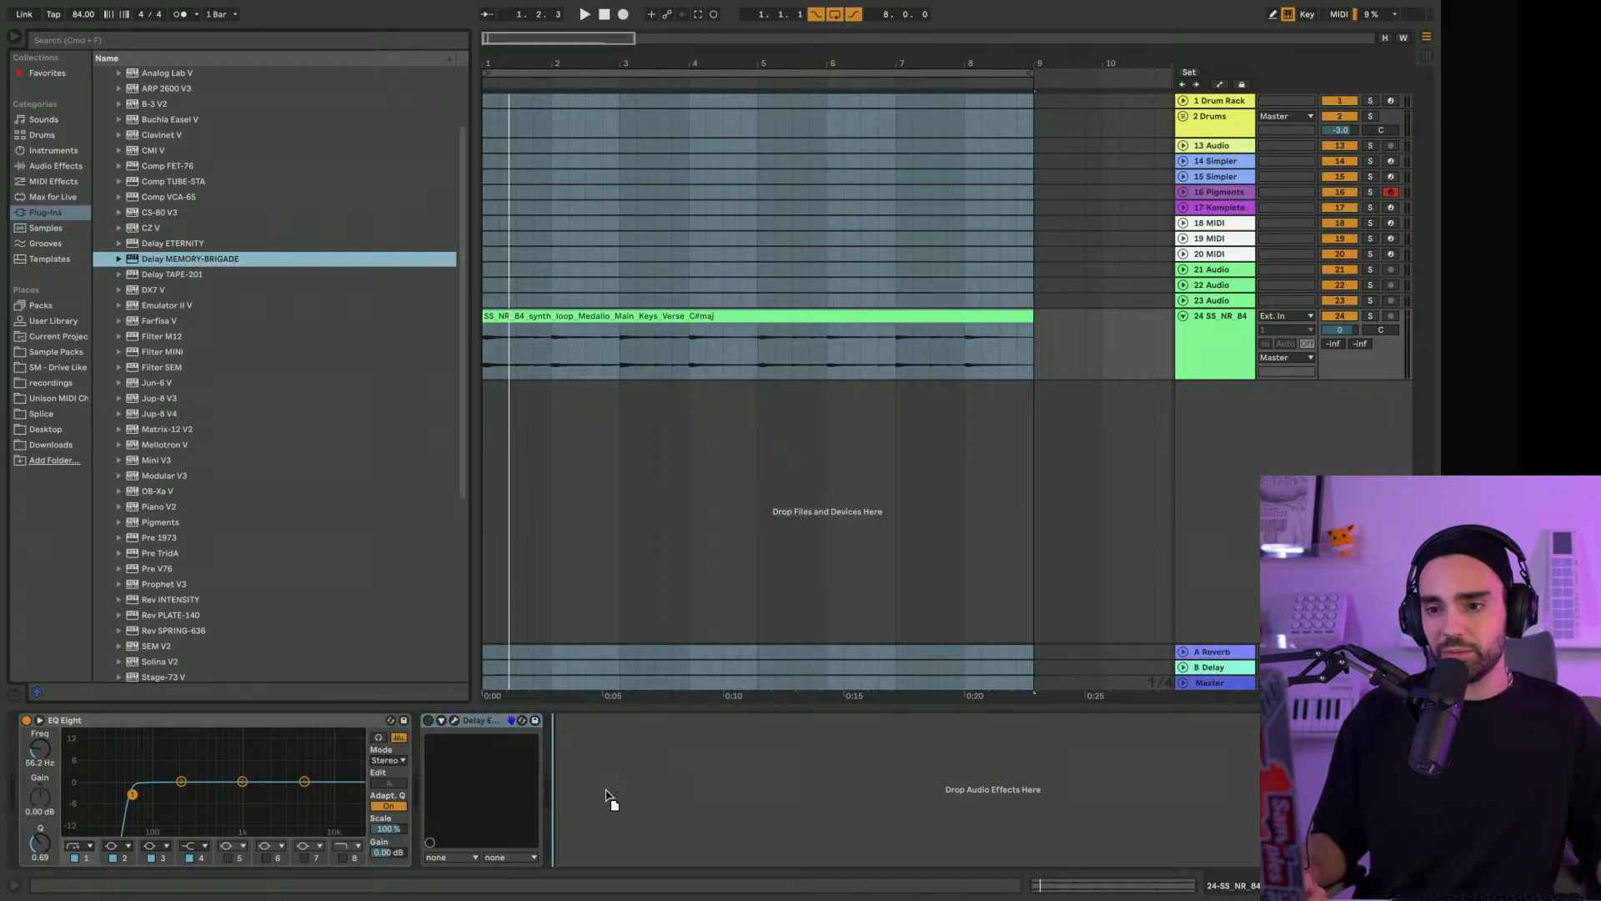
pyautogui.moveTo(605, 789); pyautogui.dragTo(606, 791)
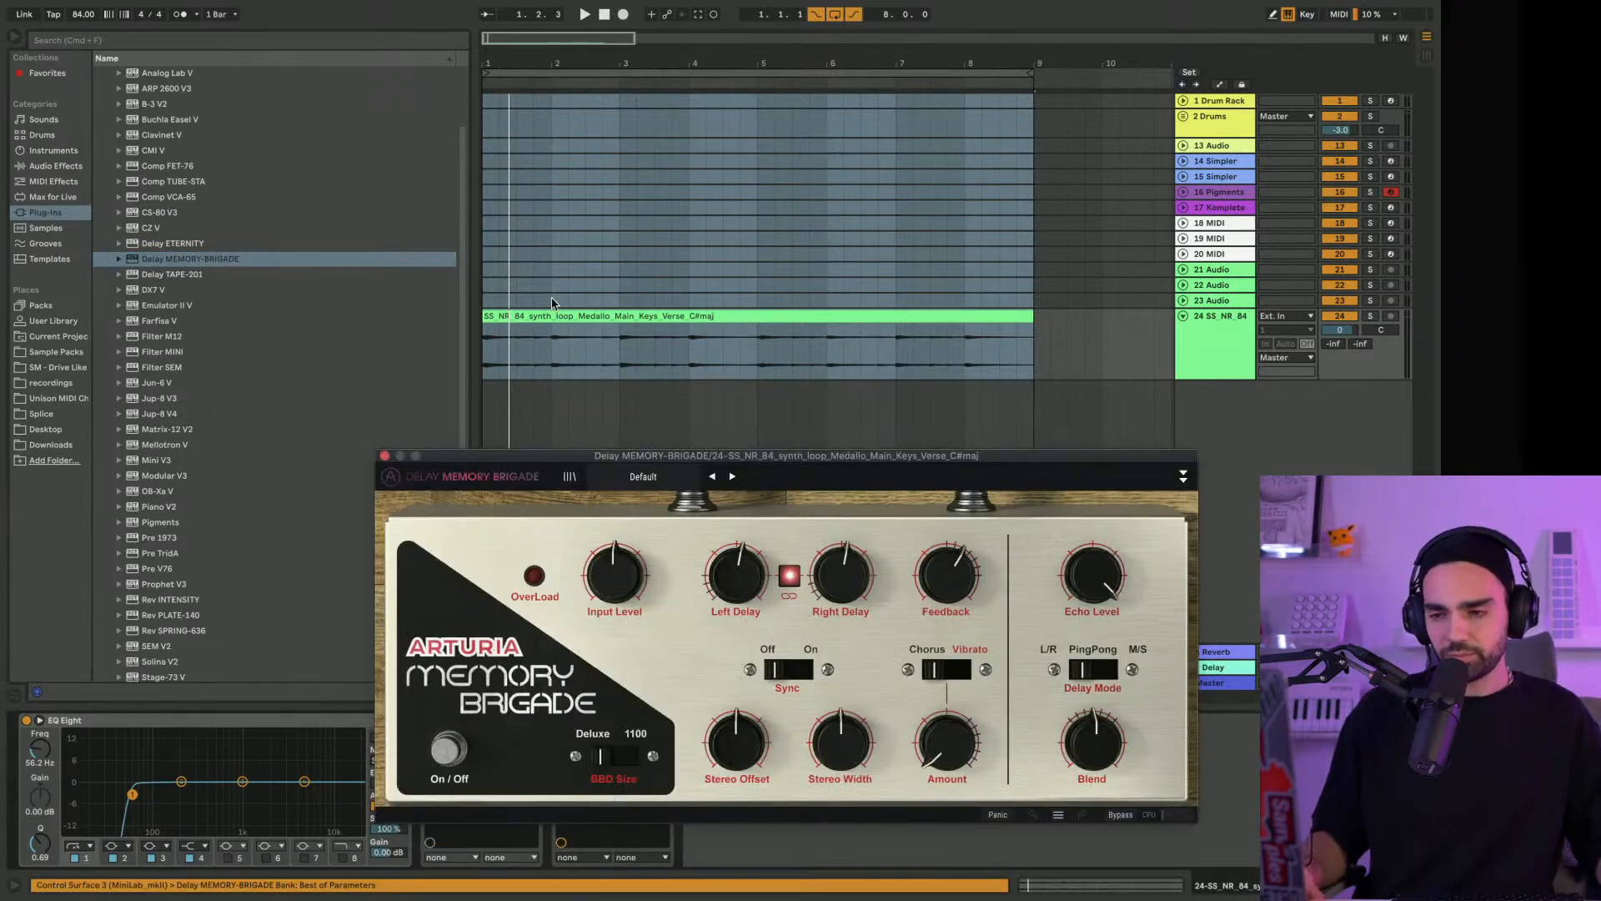
pyautogui.moveTo(559, 458); pyautogui.dragTo(436, 220)
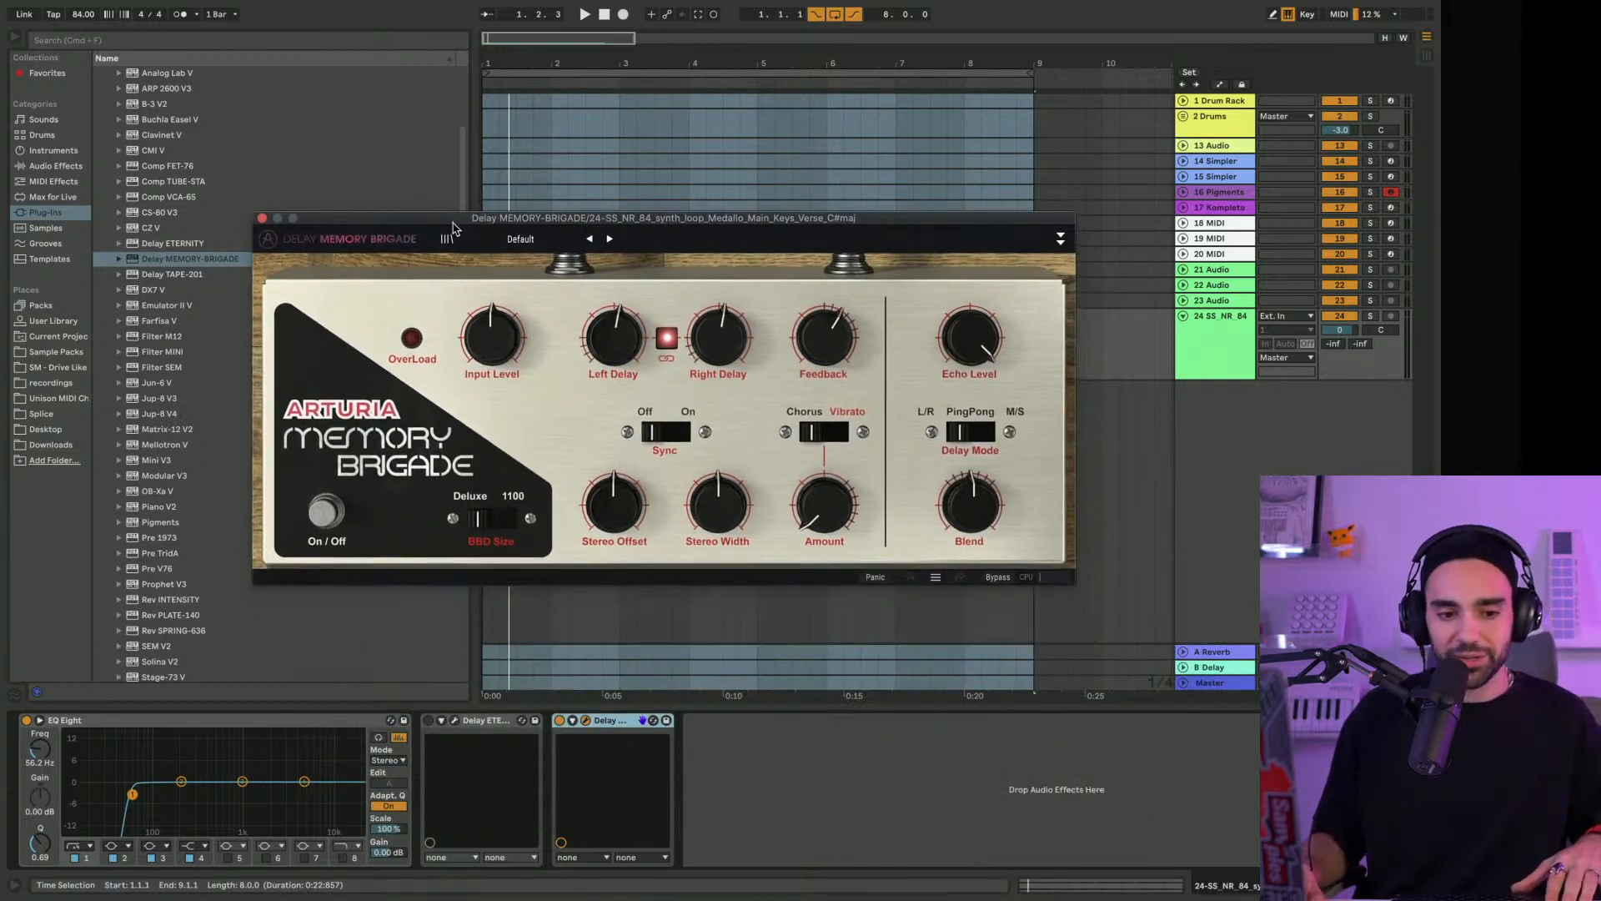
# Play the keys loop, load MEMORY-BRIGADE's 1.4 Delays preset, and compare it with the pedal off and on
pyautogui.press('space')
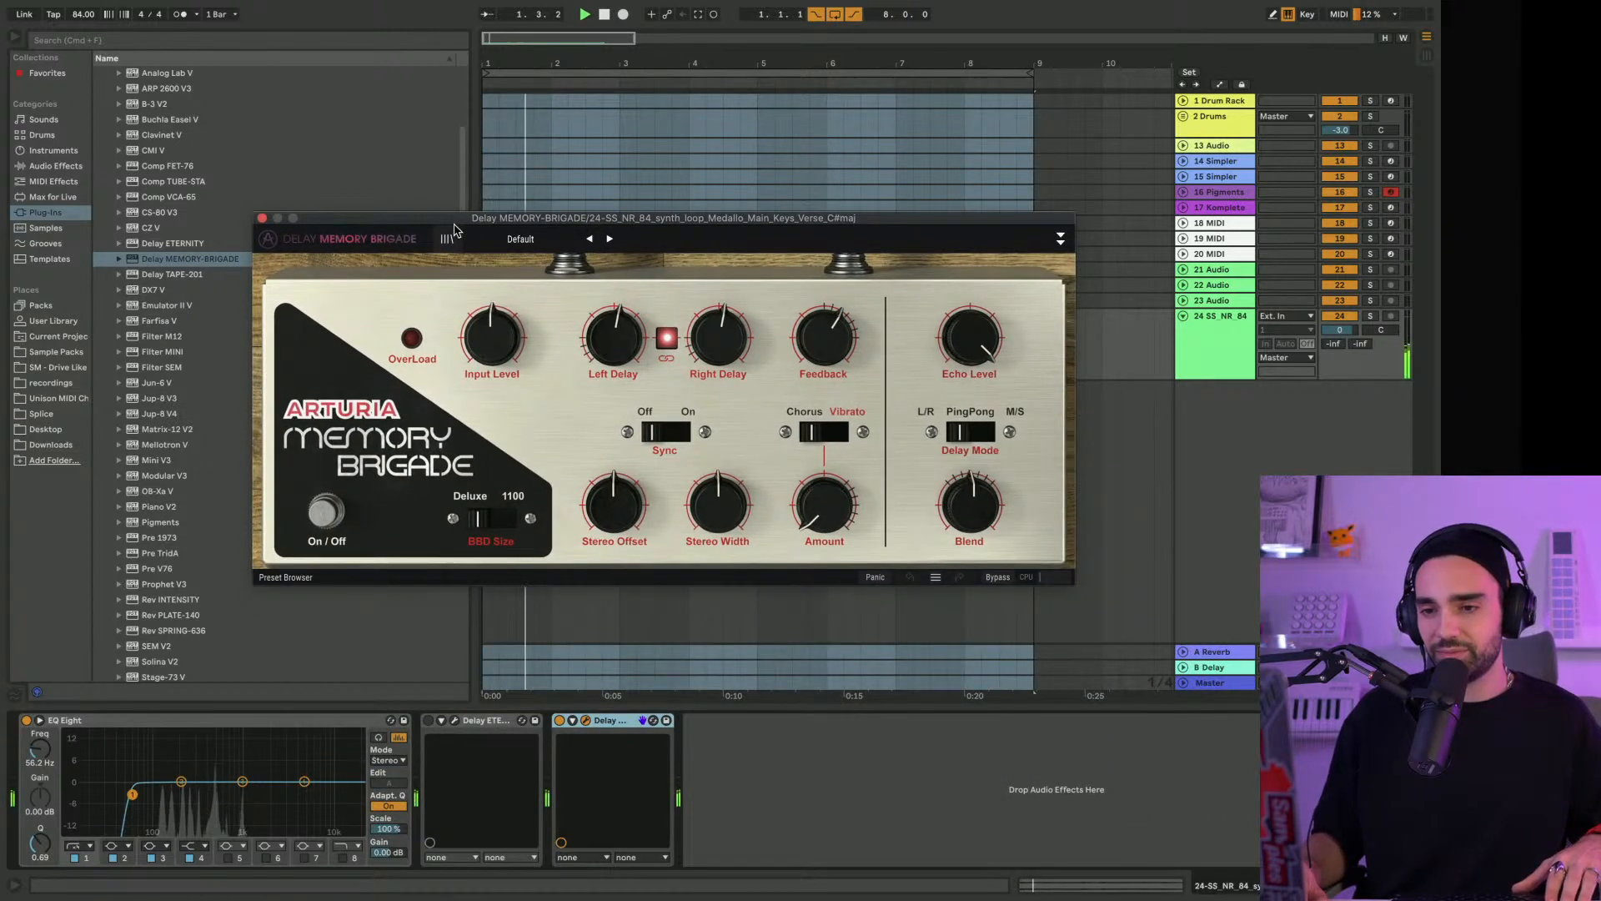
pyautogui.click(609, 240)
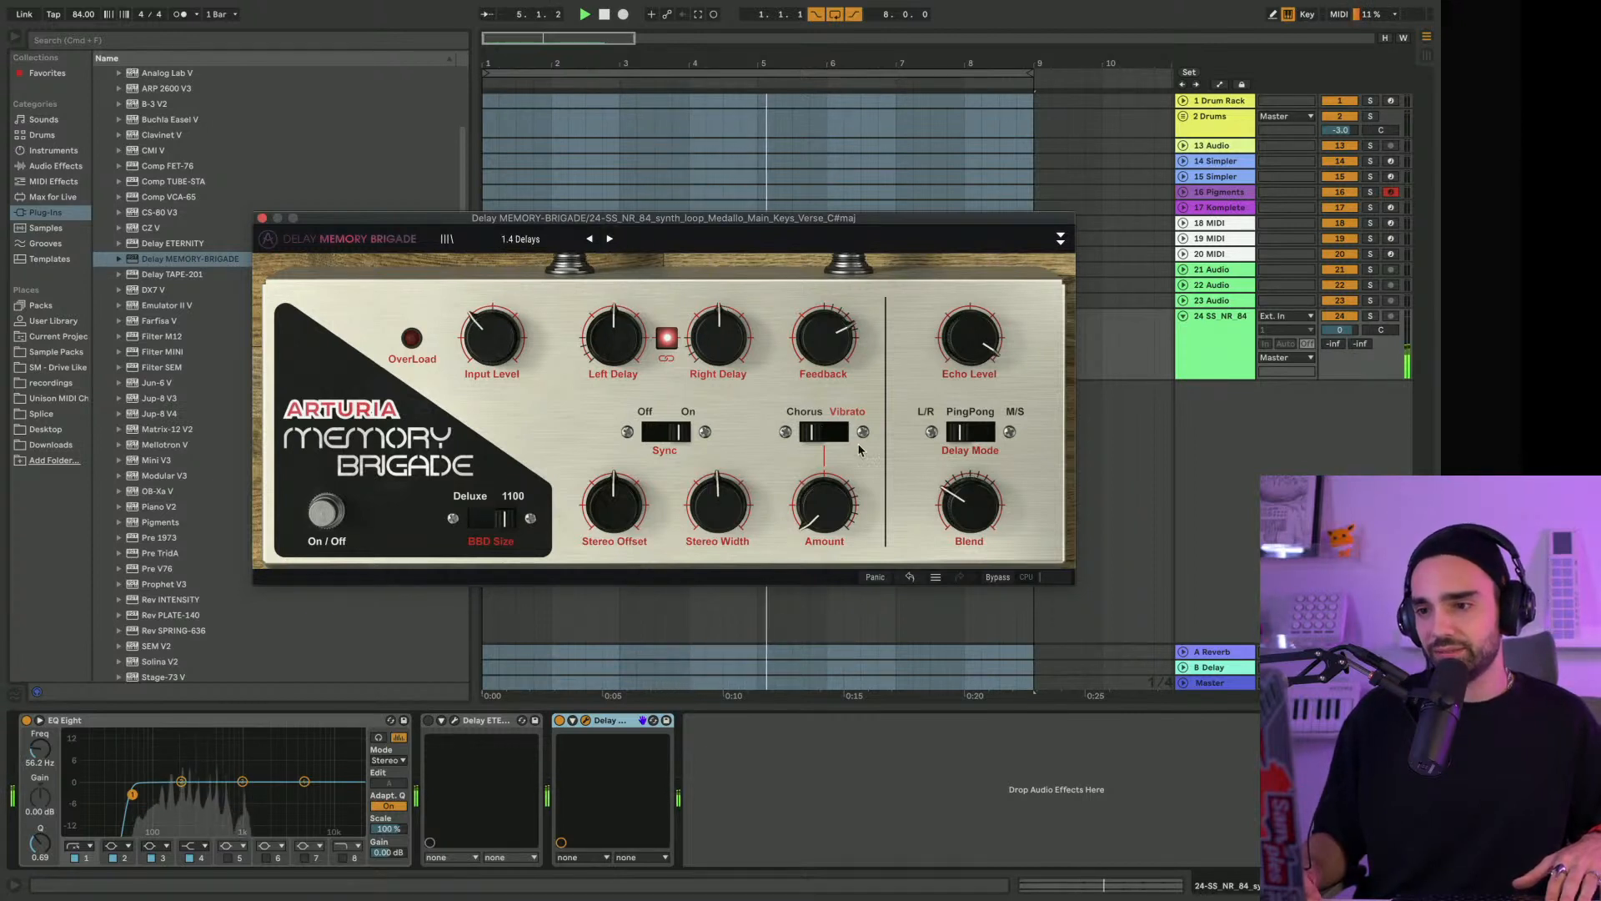
pyautogui.click(321, 524)
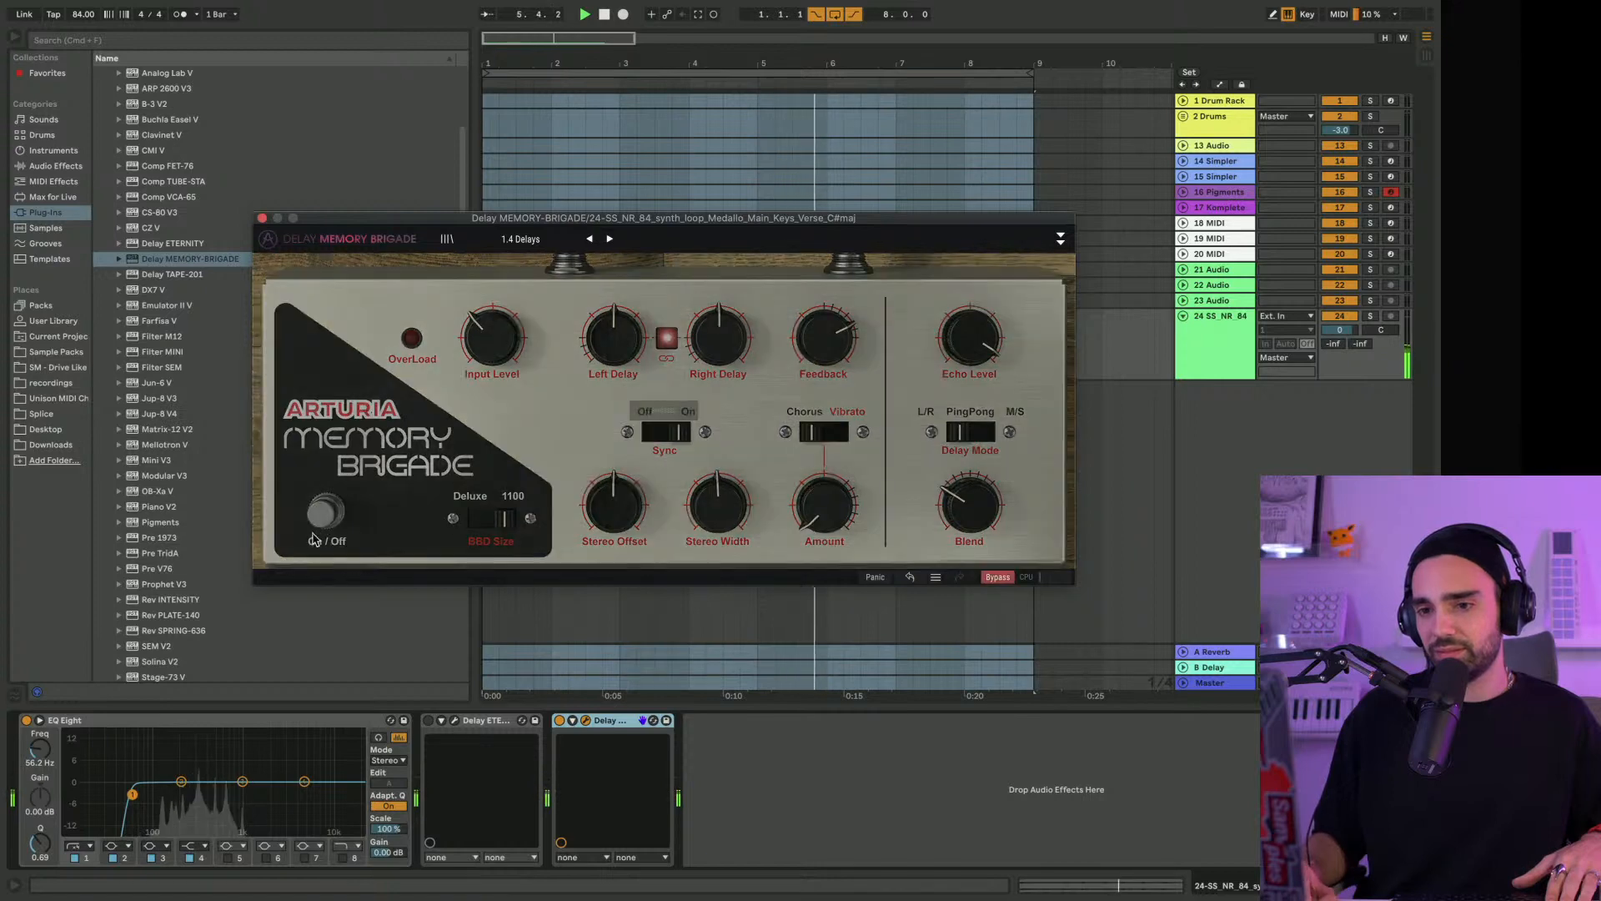
pyautogui.click(322, 524)
# Expand MEMORY-BRIGADE to show its Input Equalizer, Env. Follower and LFO sections, keeping the whole plug-in window in view
pyautogui.moveTo(492, 223); pyautogui.dragTo(380, 80)
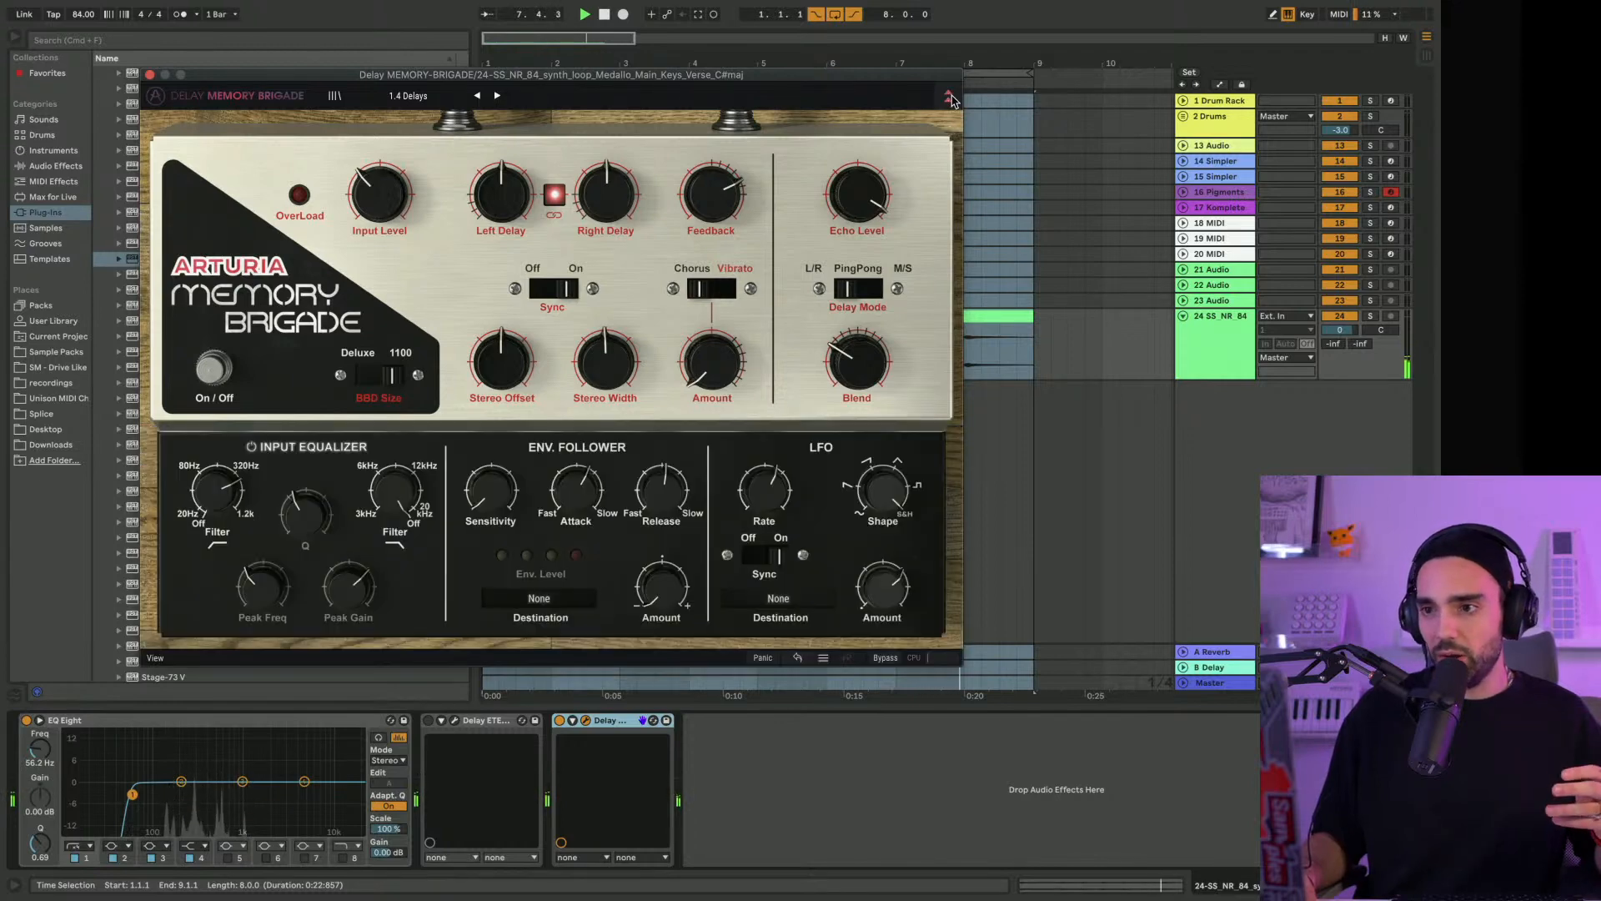
pyautogui.click(949, 95)
pyautogui.click(949, 95)
pyautogui.click(949, 95)
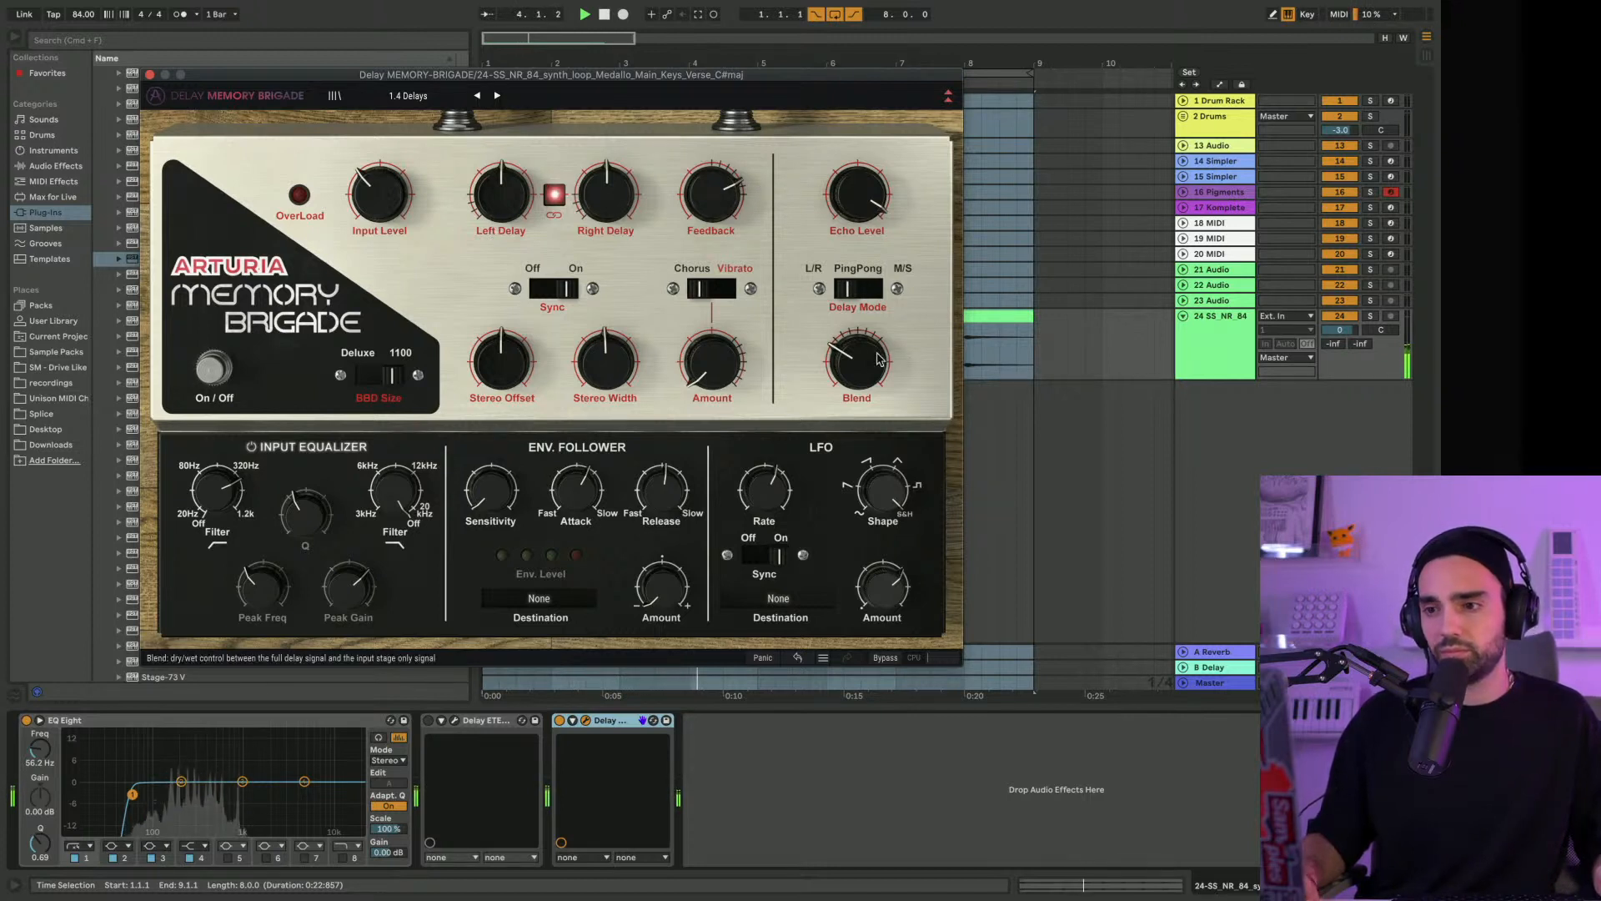
# Load the 1.8 1.4d Delays preset and compare the keys with the MEMORY-BRIGADE device switched off and on
pyautogui.click(498, 96)
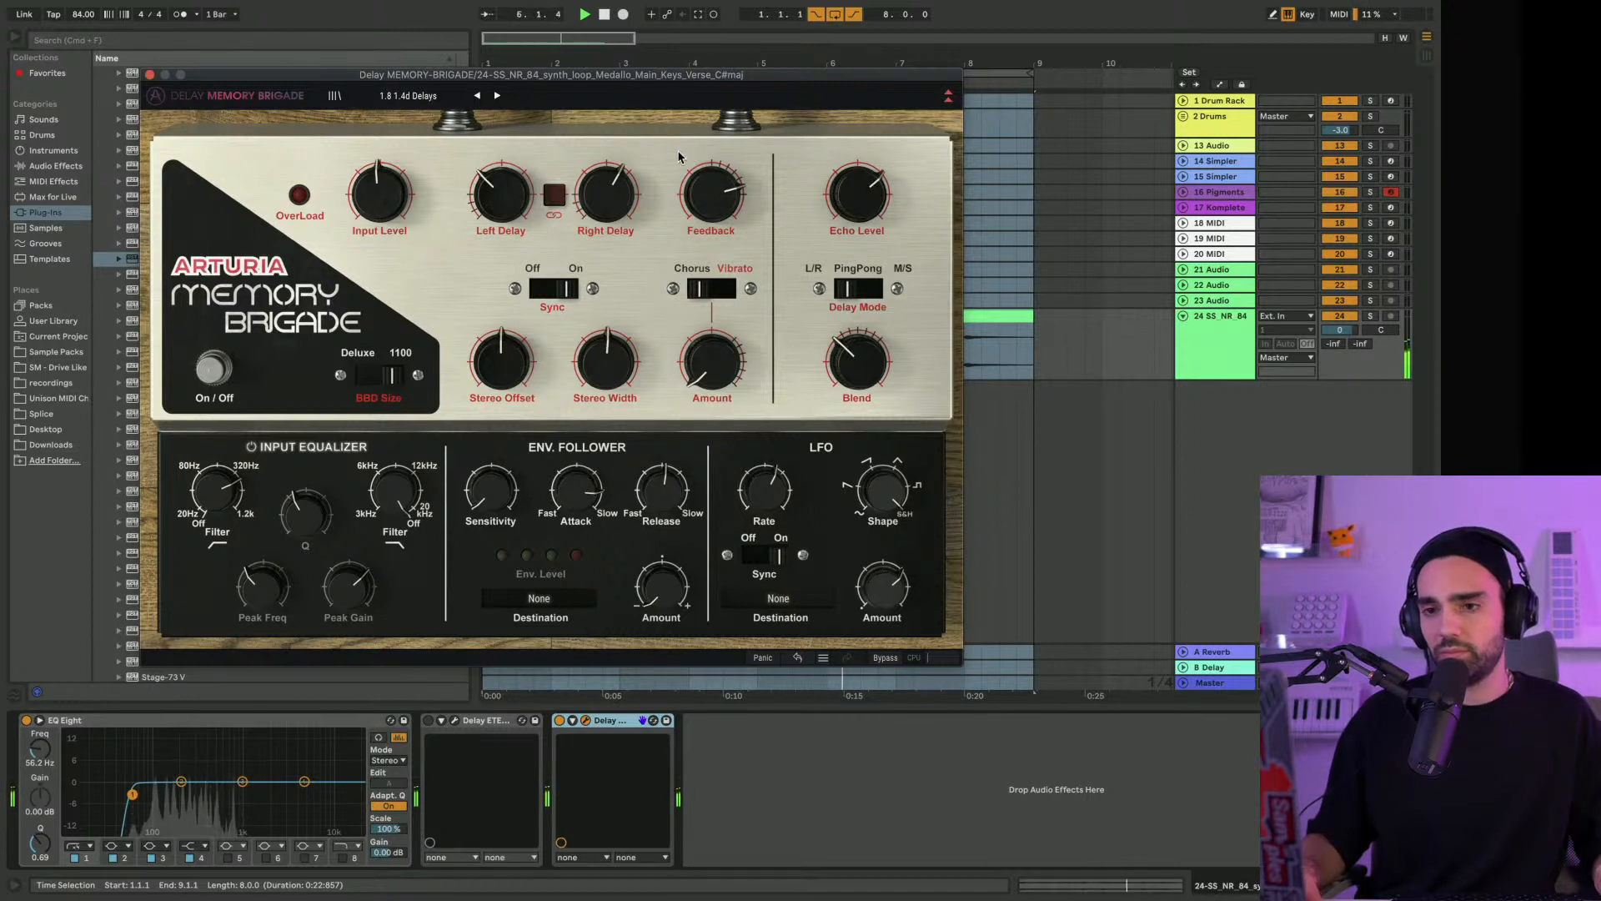
pyautogui.click(560, 722)
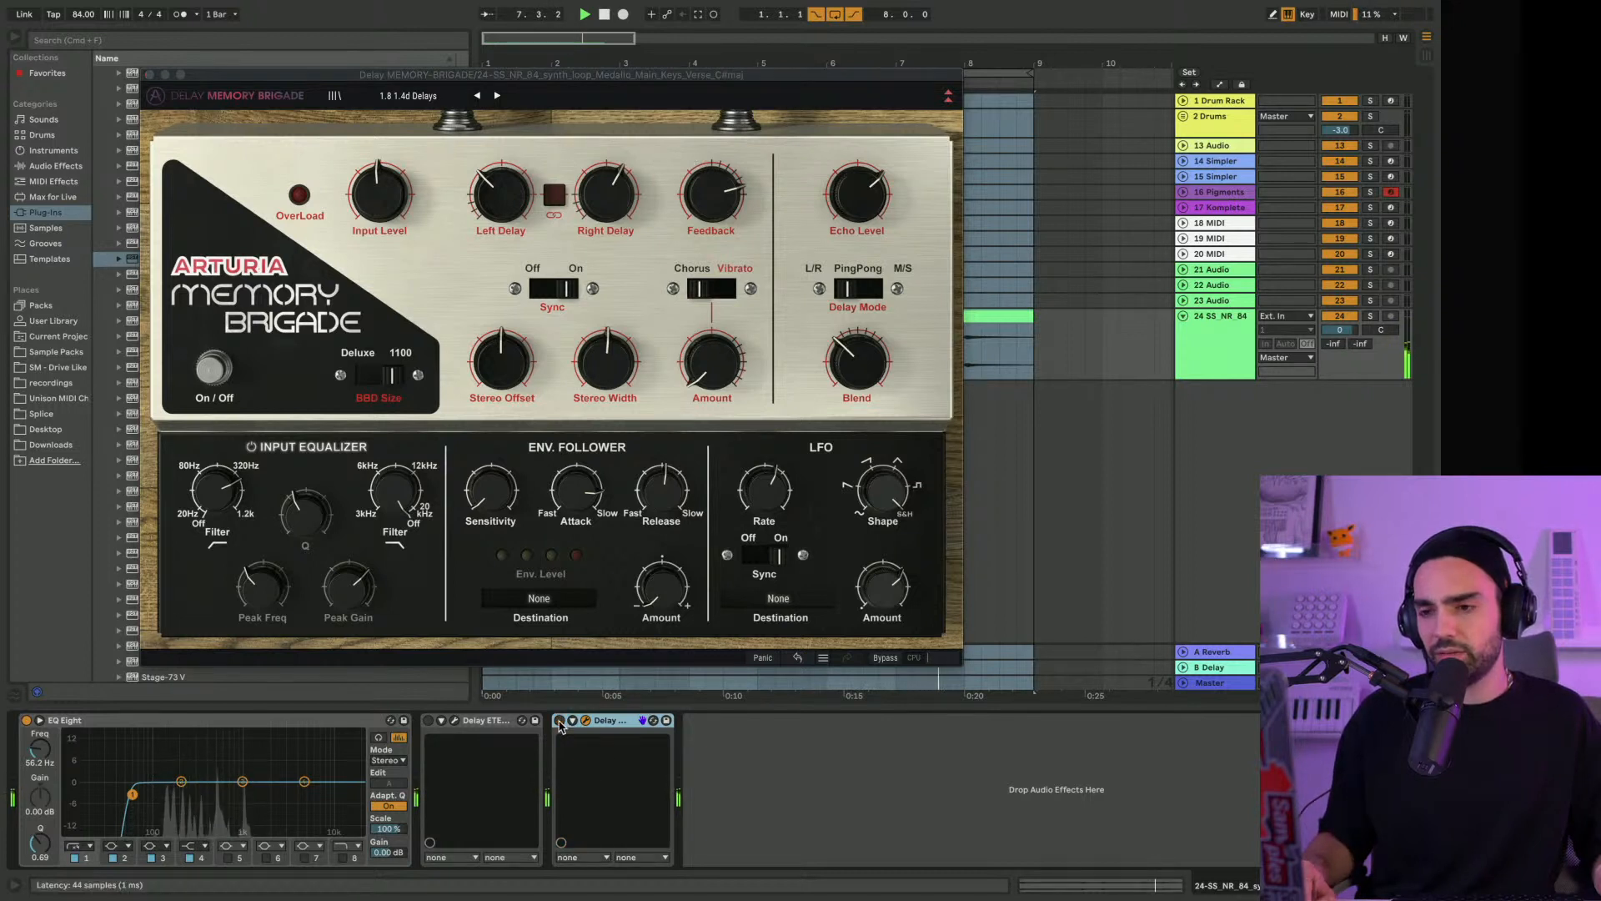
pyautogui.click(560, 723)
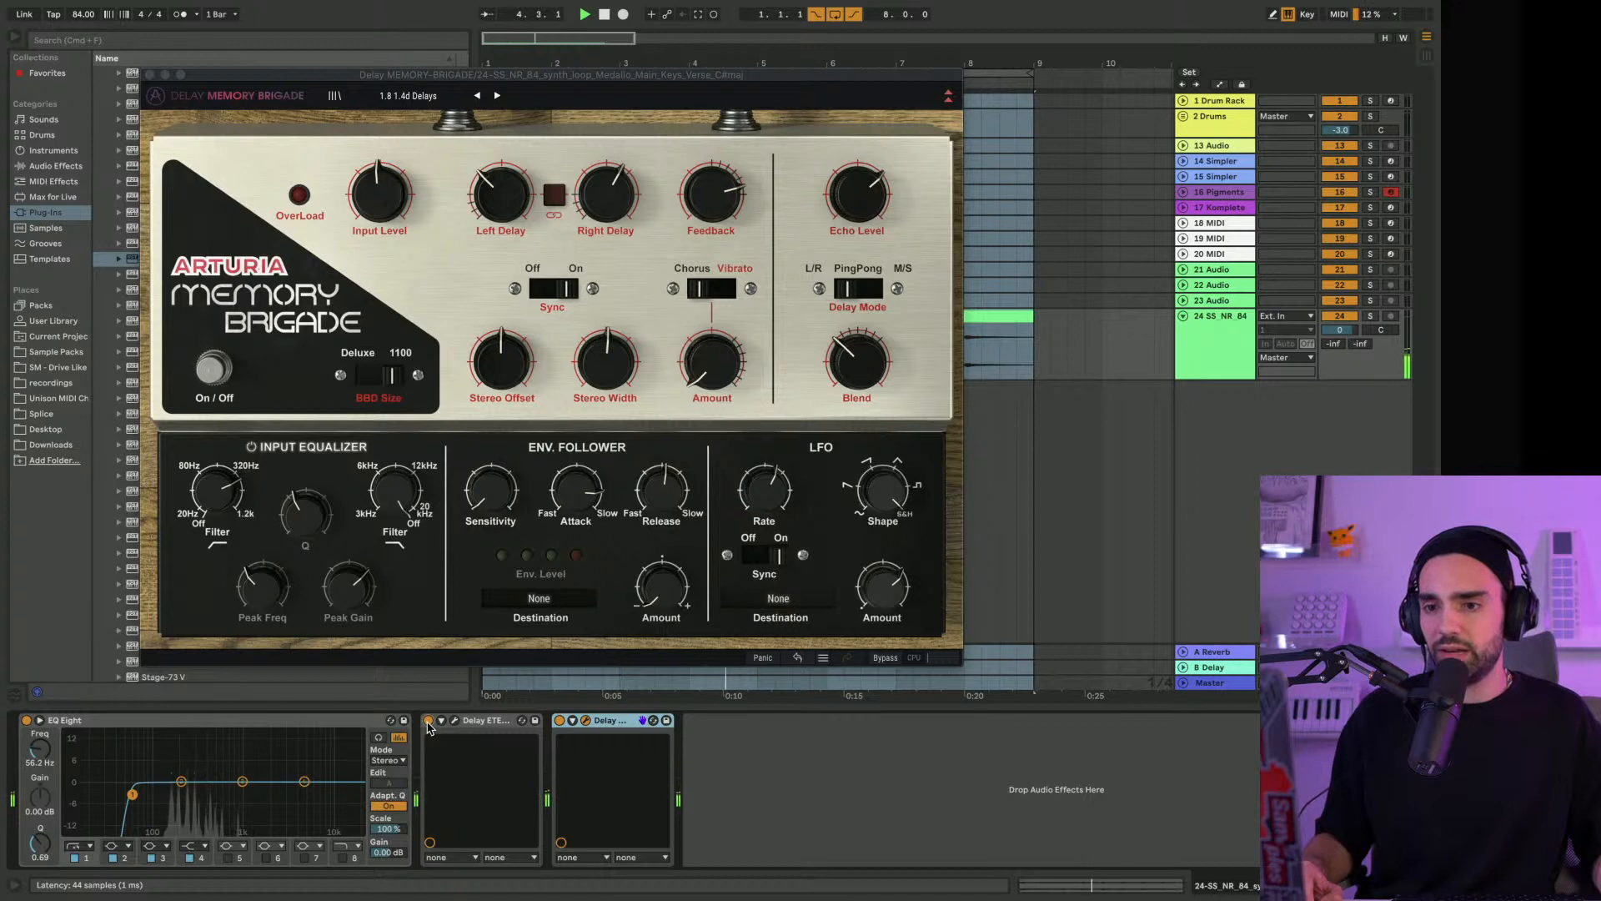
# Bring up the Delay ETERNITY window beside MEMORY-BRIGADE and expand its advanced equalizer, envelope follower and LFO controls
pyautogui.click(481, 728)
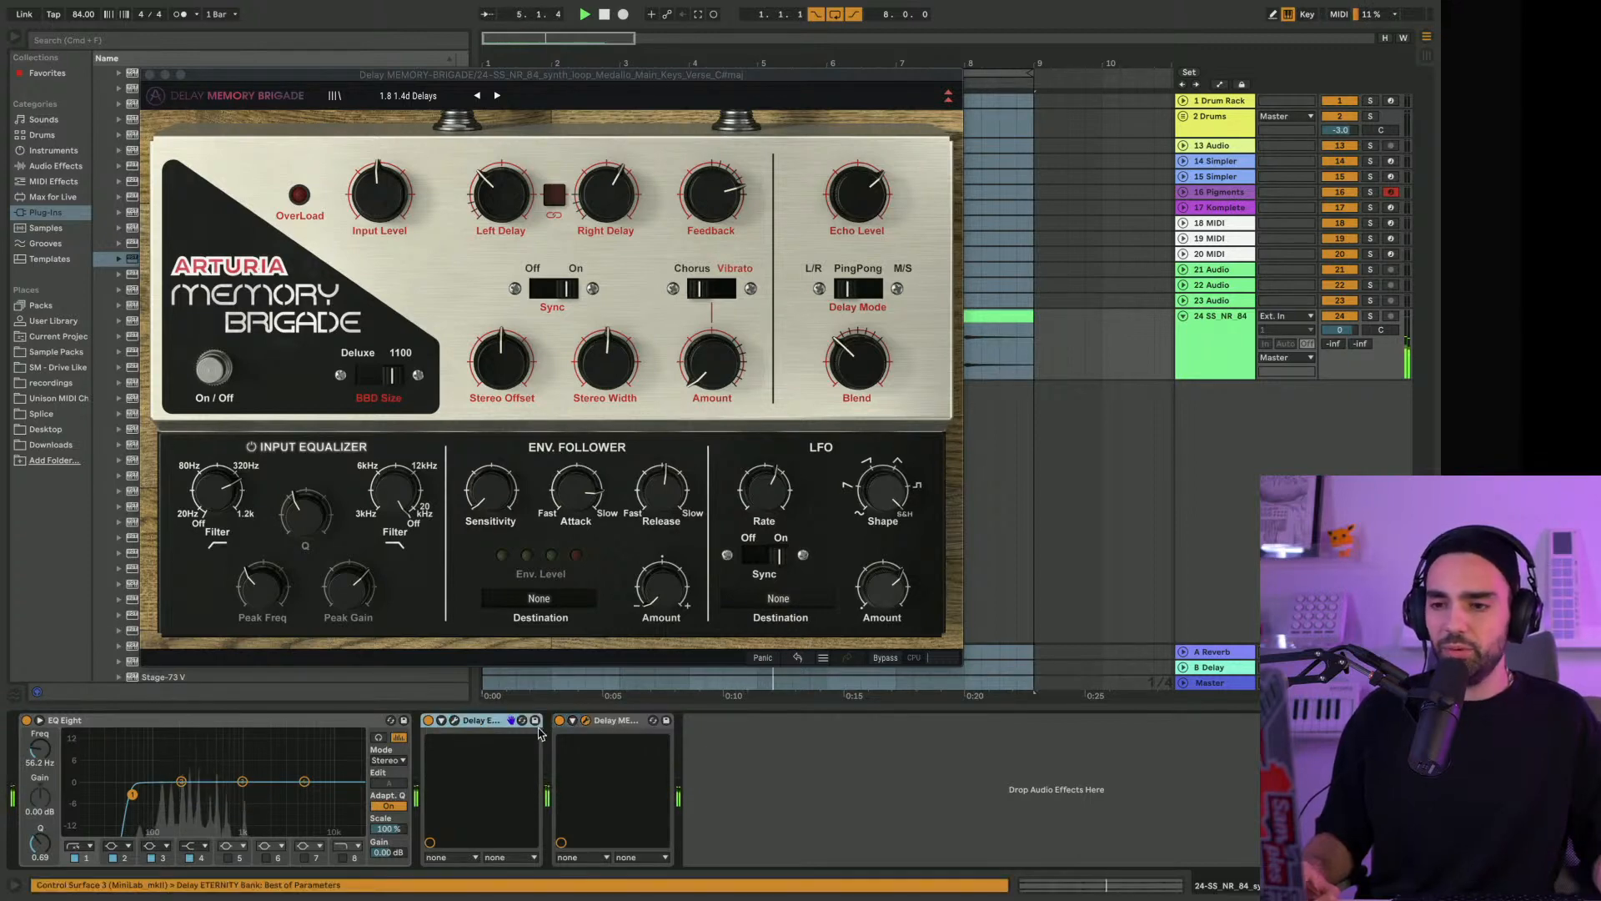
pyautogui.click(455, 722)
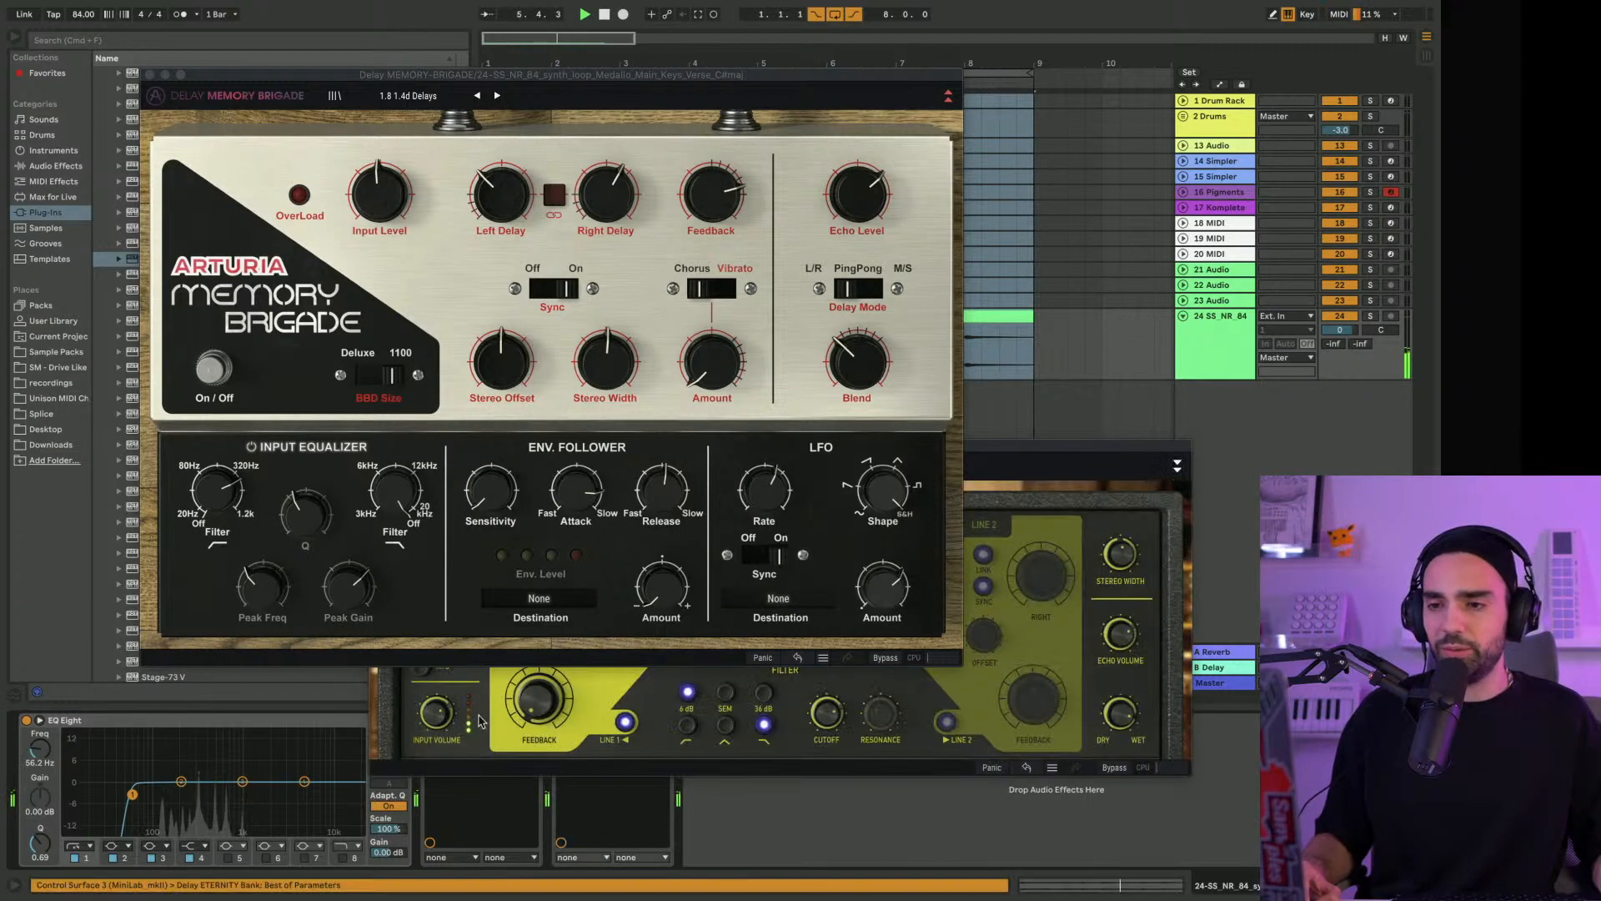
pyautogui.moveTo(1097, 455); pyautogui.dragTo(1186, 158)
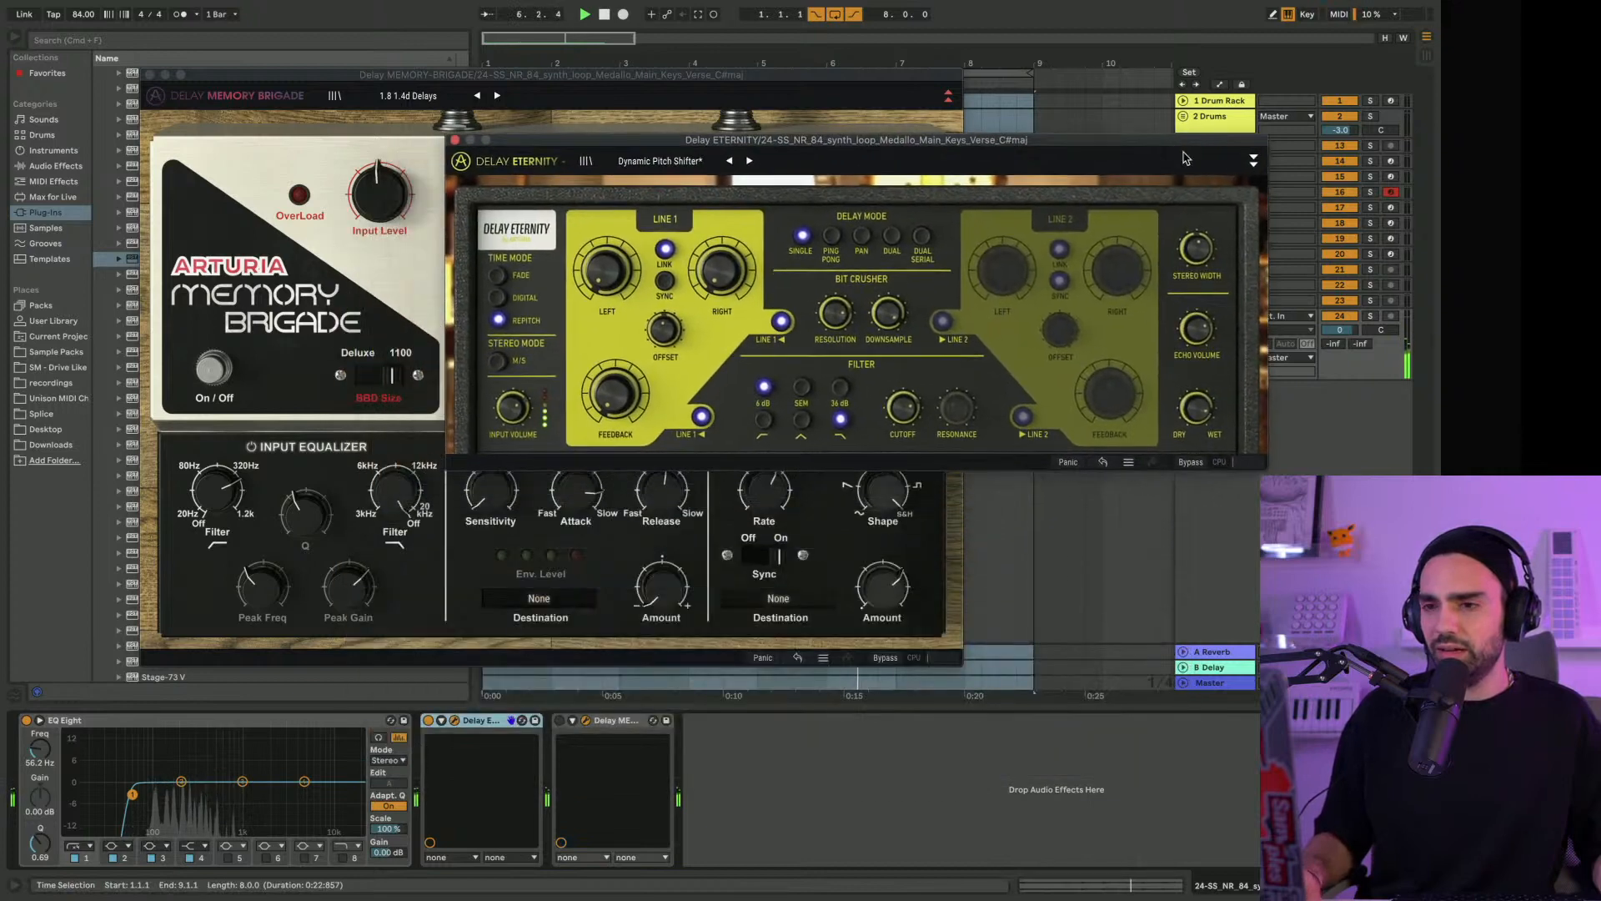
pyautogui.click(1252, 160)
pyautogui.moveTo(705, 144); pyautogui.dragTo(760, 76)
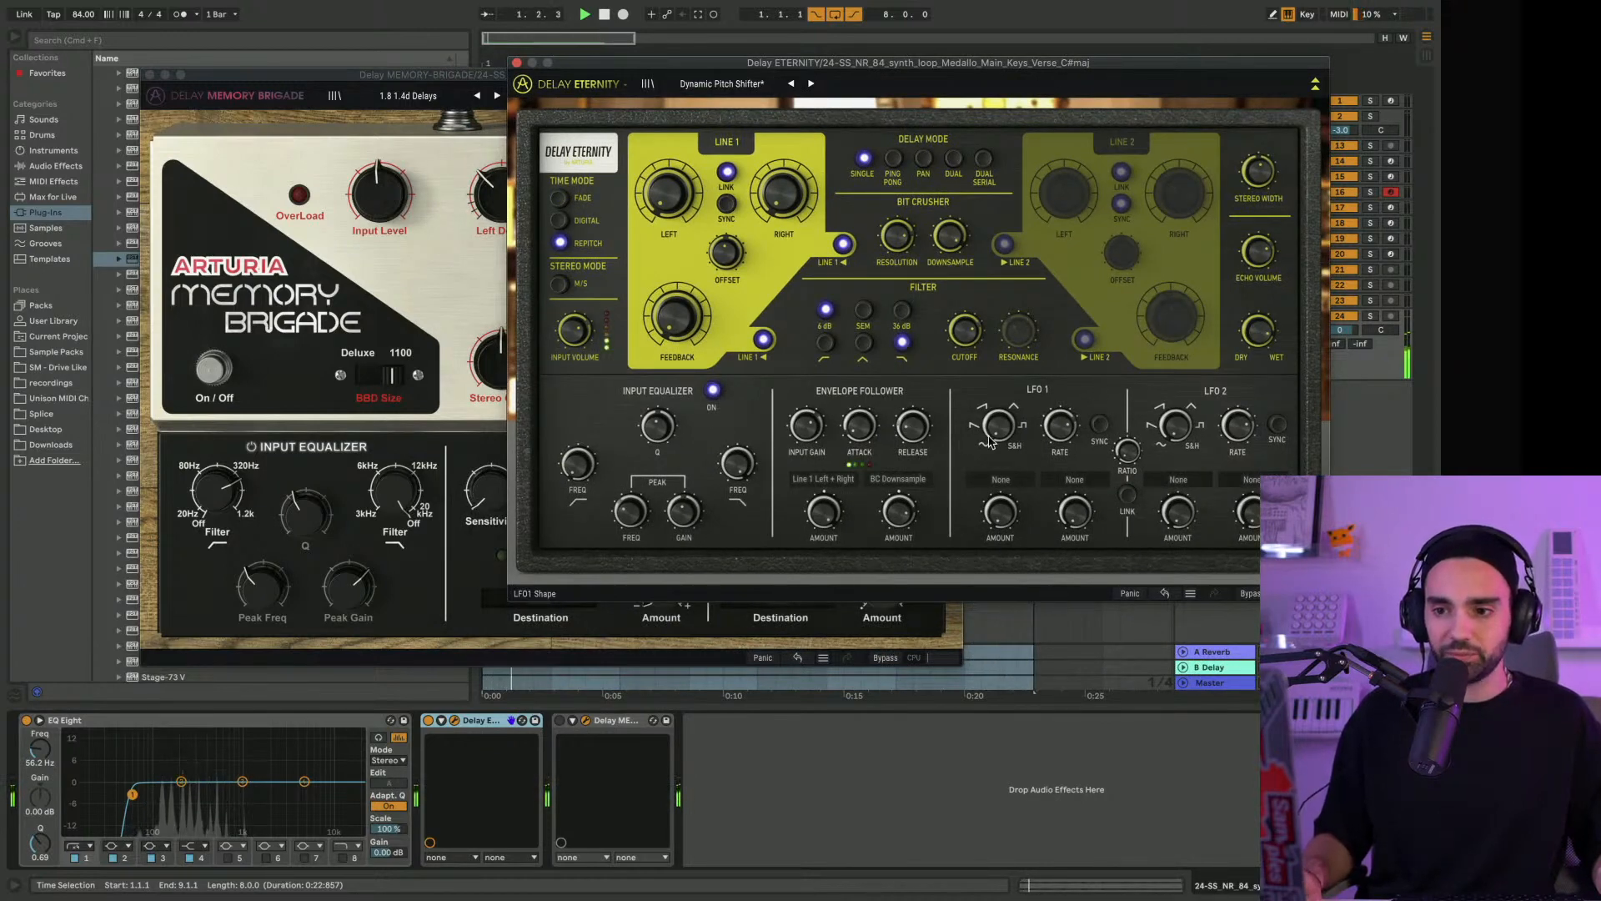
# Reactivate MEMORY-BRIGADE alongside Delay ETERNITY and try its Vibrato with the Amount at 0.980 before returning it to minimum on Chorus
pyautogui.click(560, 720)
pyautogui.click(351, 285)
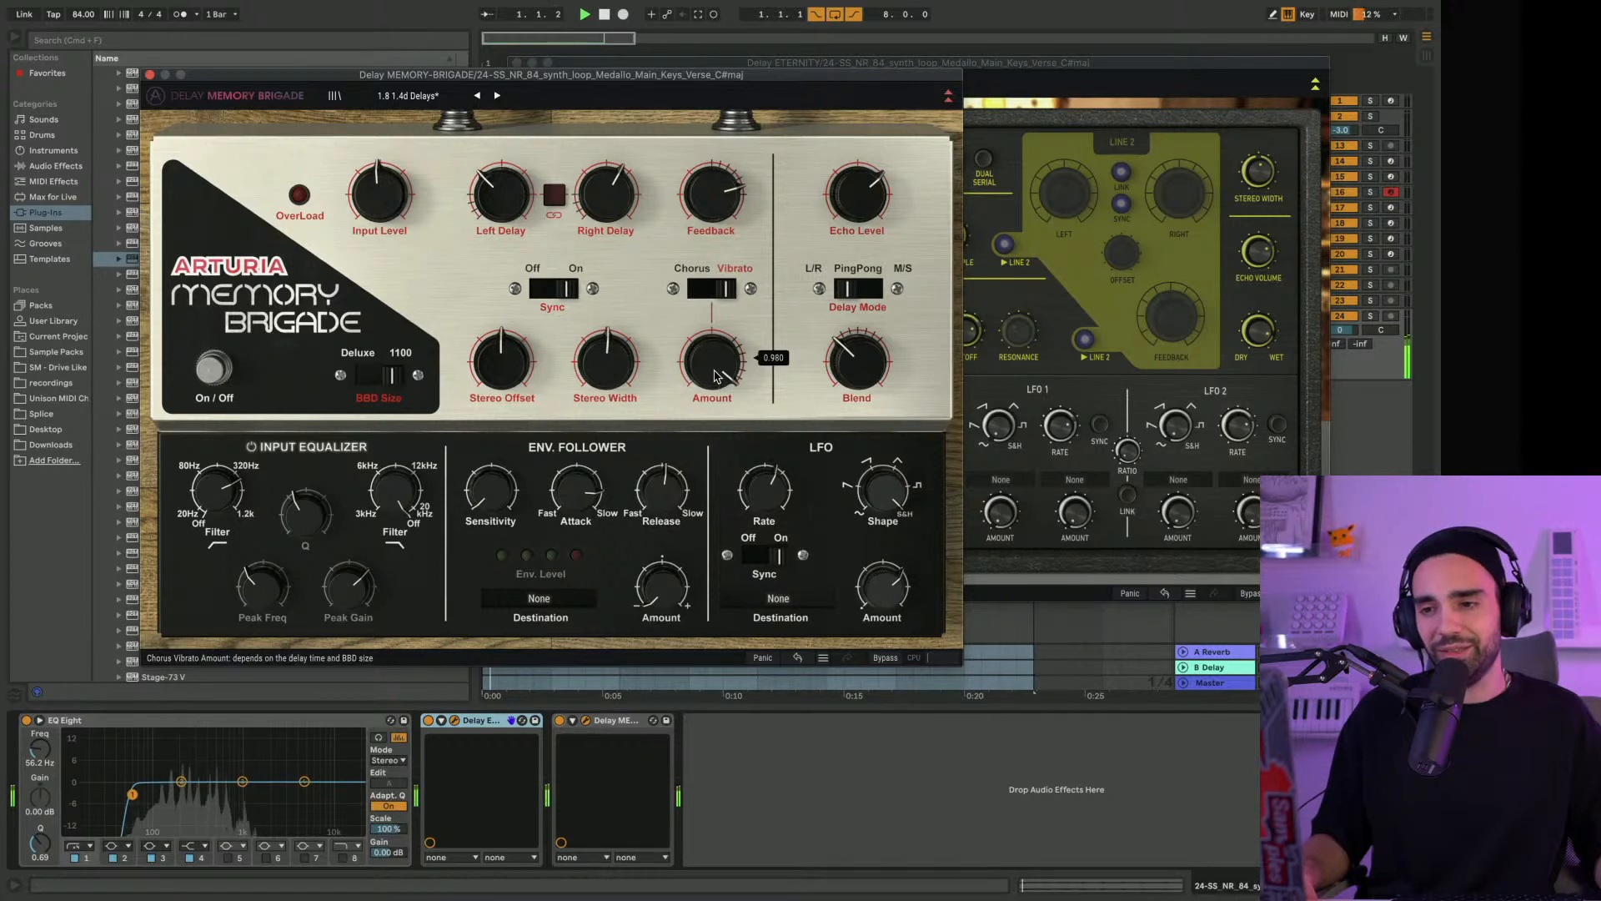
pyautogui.moveTo(713, 360); pyautogui.dragTo(713, 517)
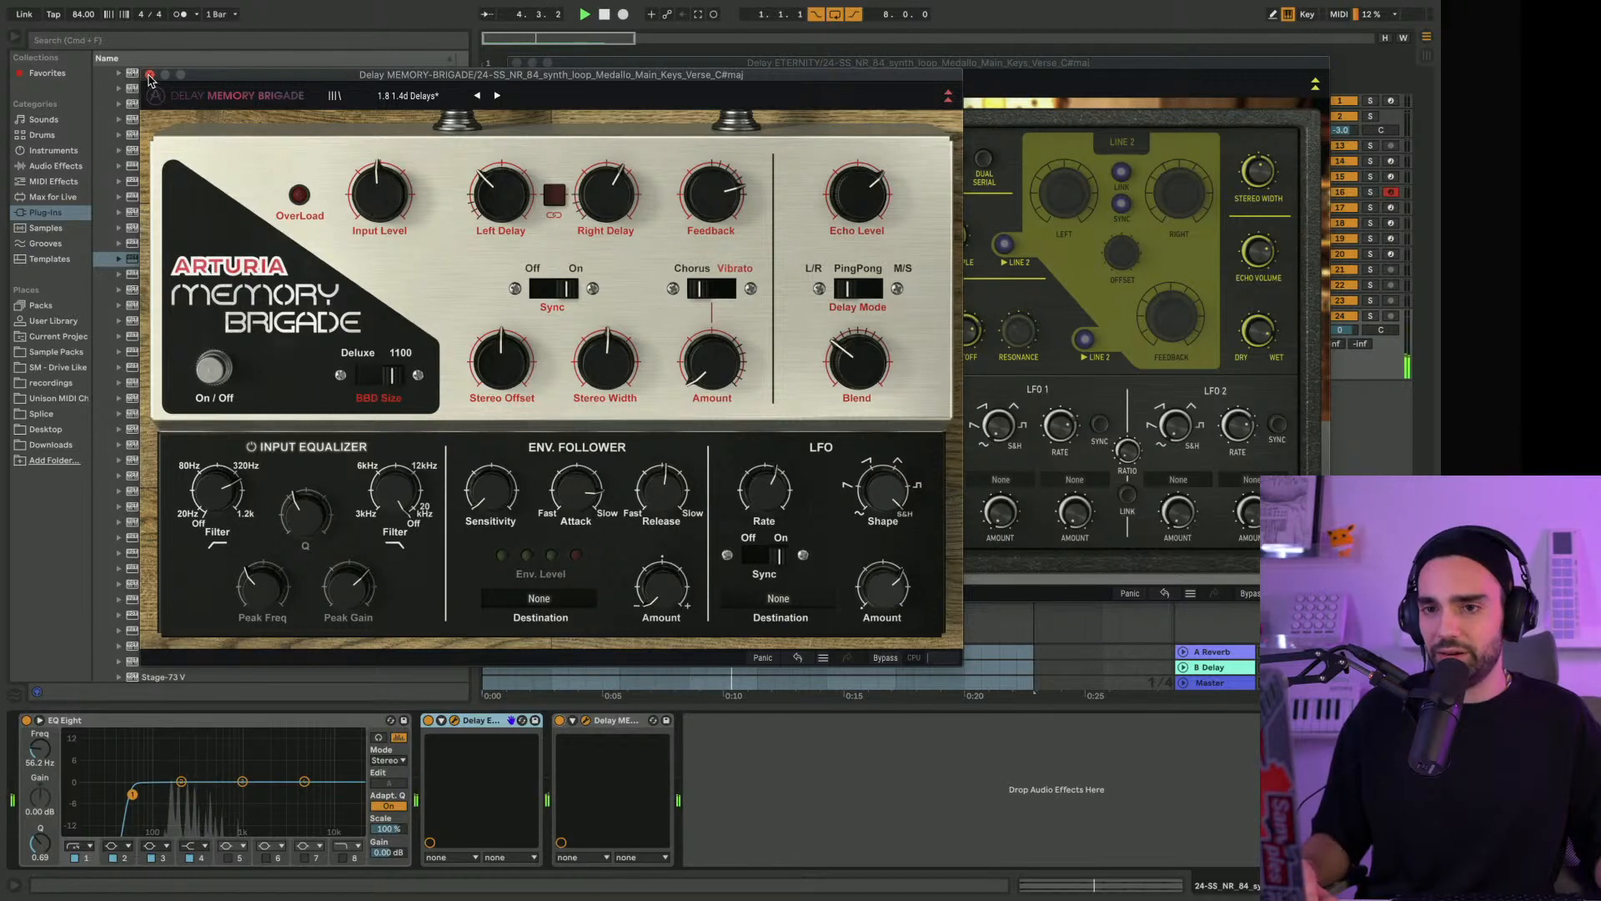
# Close both delay plug-in windows and select the keys track
pyautogui.click(151, 75)
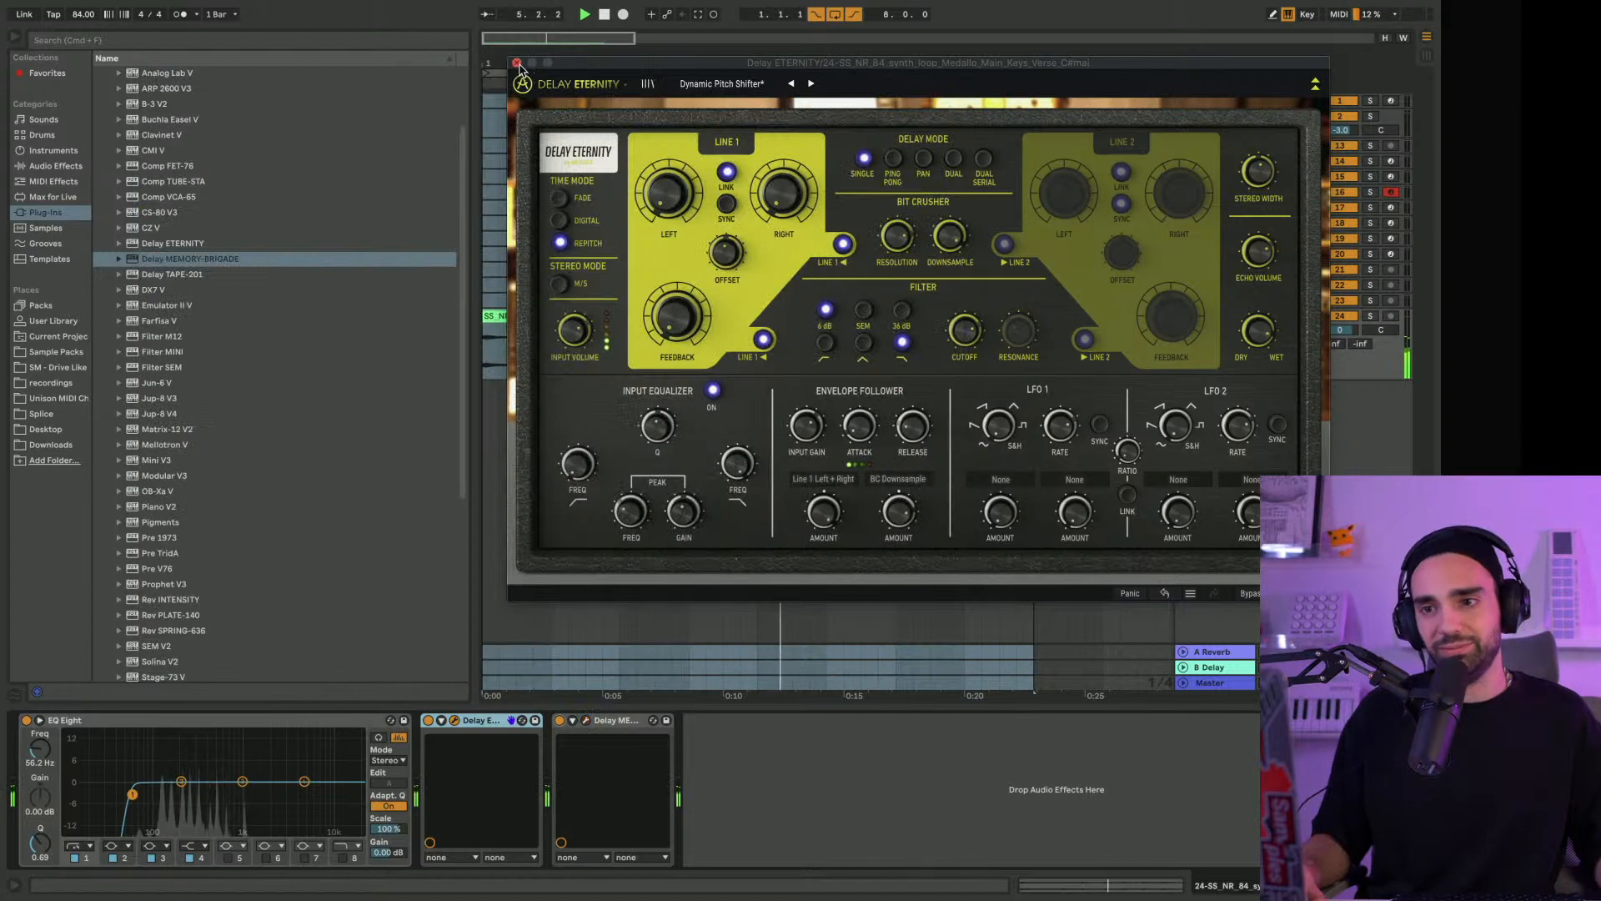
pyautogui.click(516, 63)
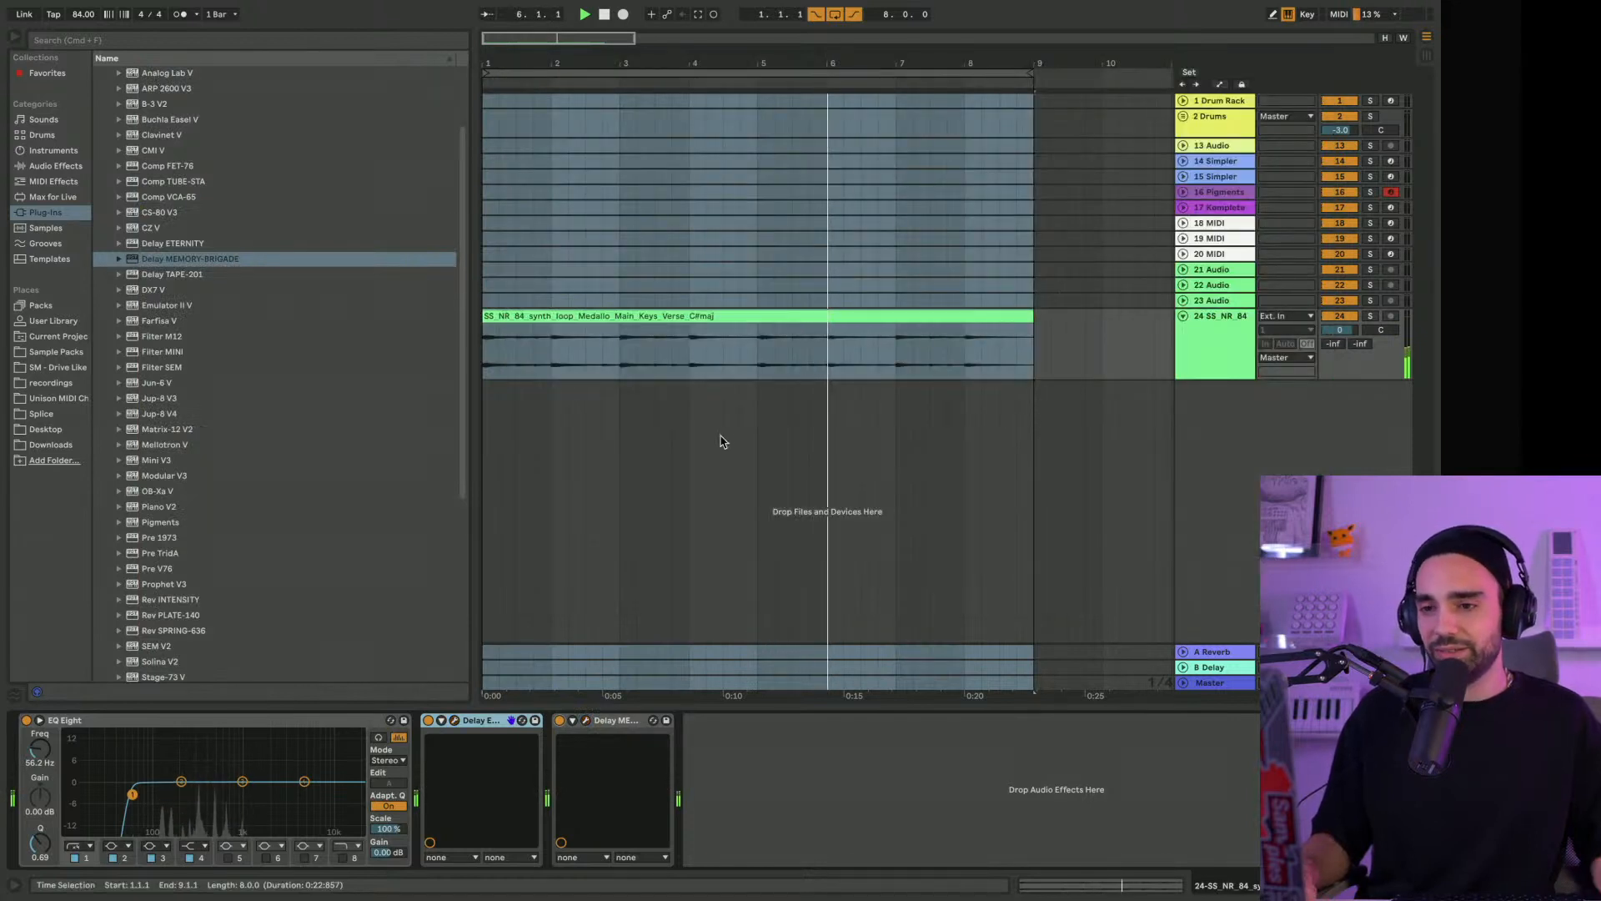
pyautogui.click(1219, 334)
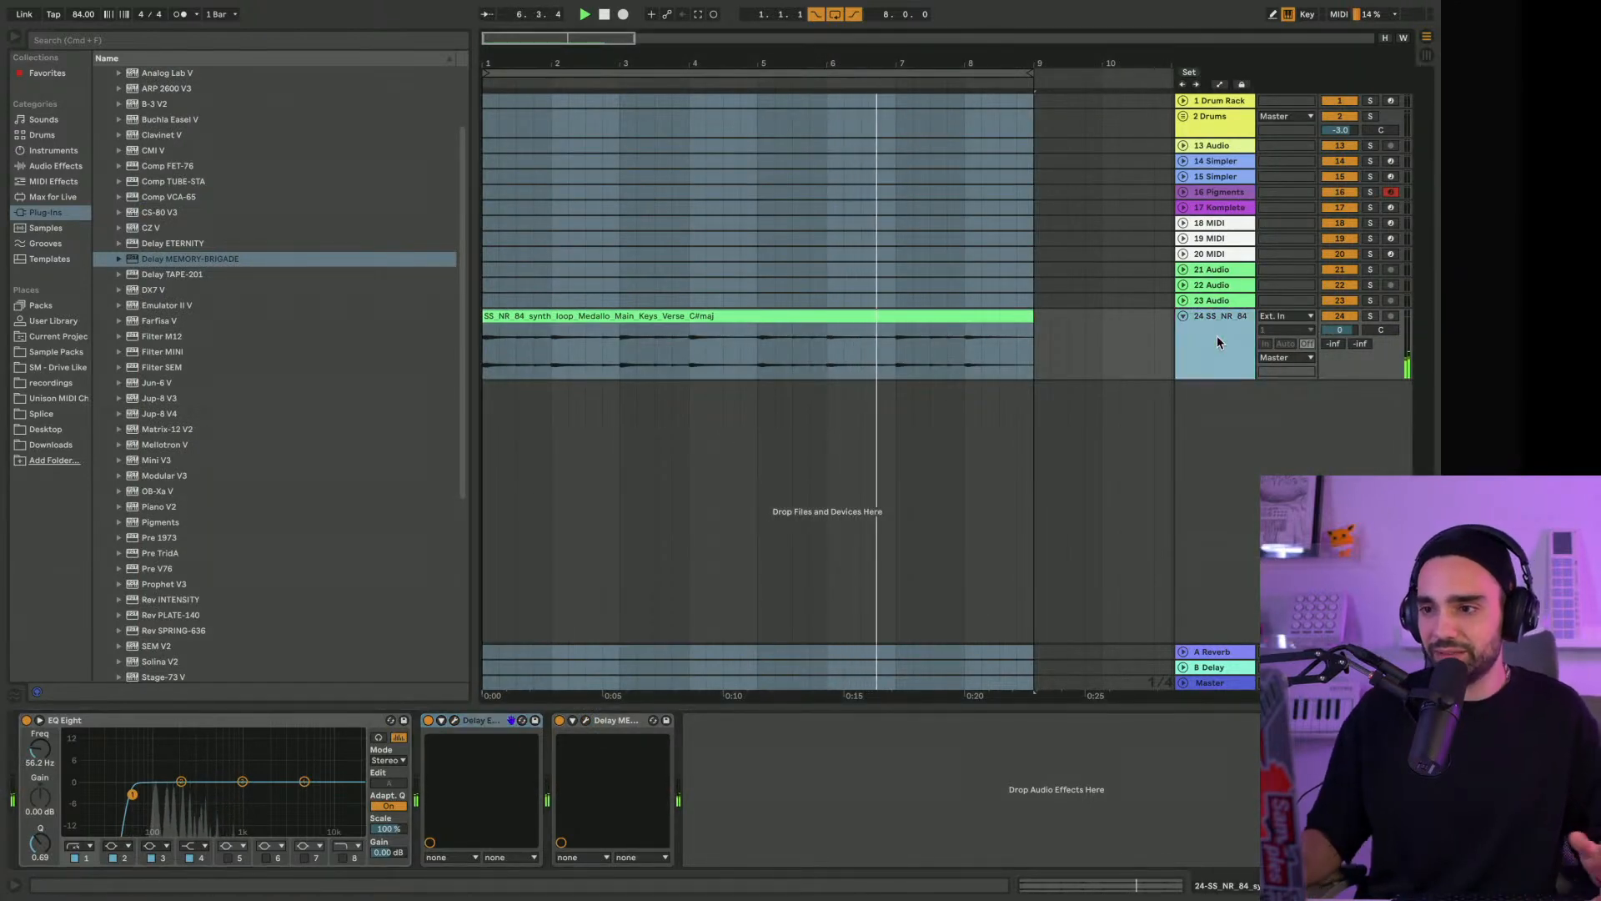
# Copy the Basic Audio Processing rack from the 18 MIDI track to the keys track, placing it before Delay ETERNITY
pyautogui.click(1206, 225)
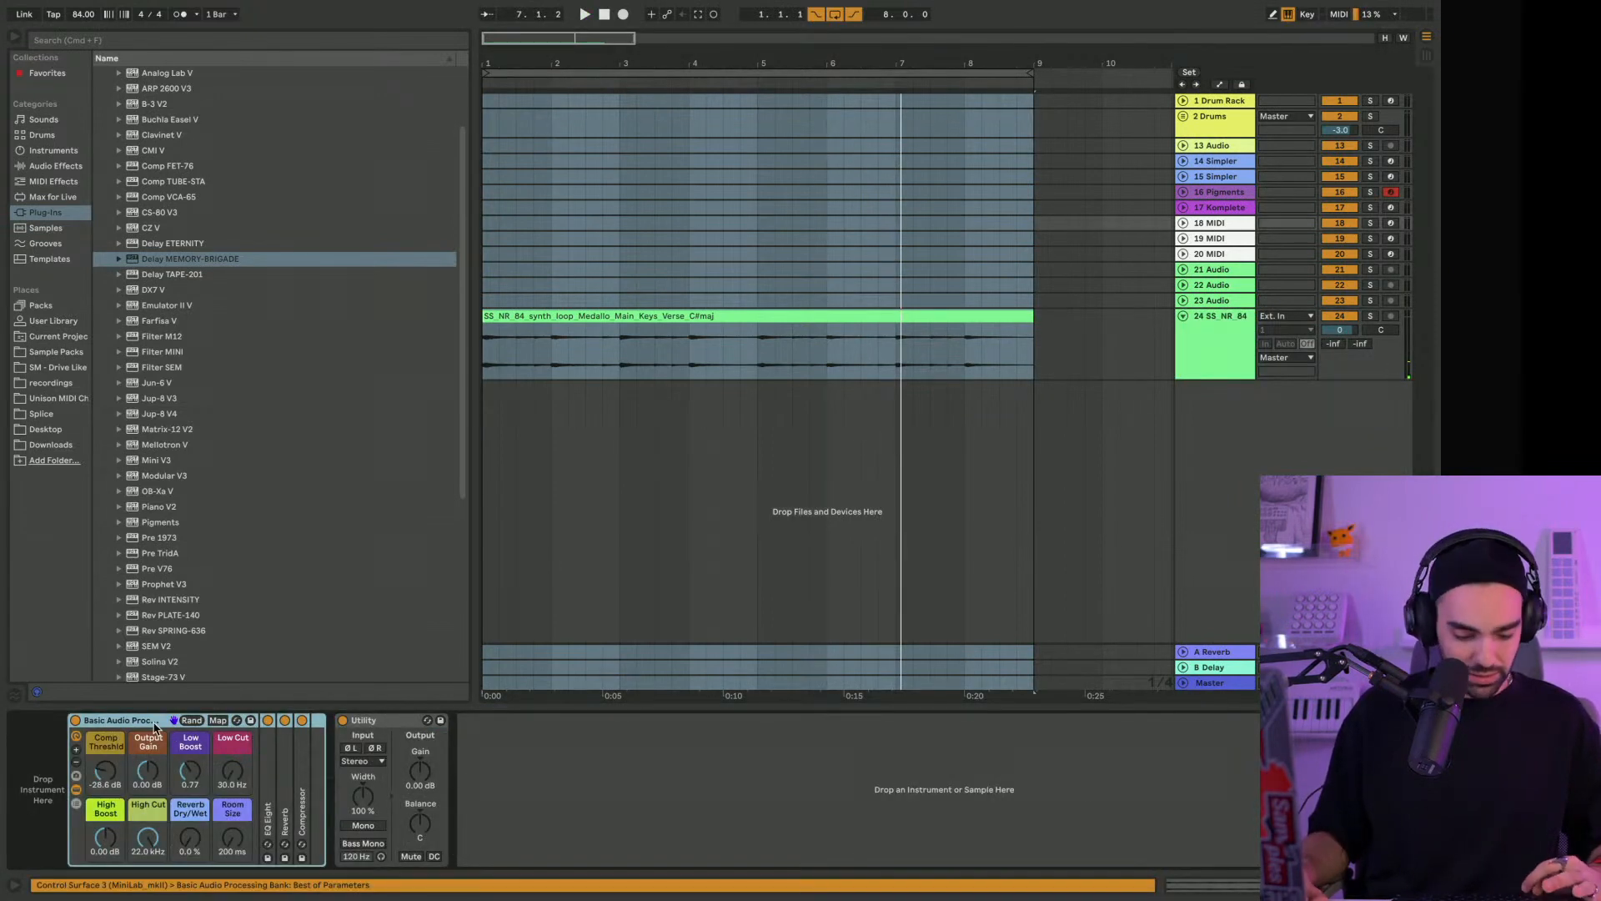
pyautogui.click(1224, 333)
pyautogui.press('super+v')
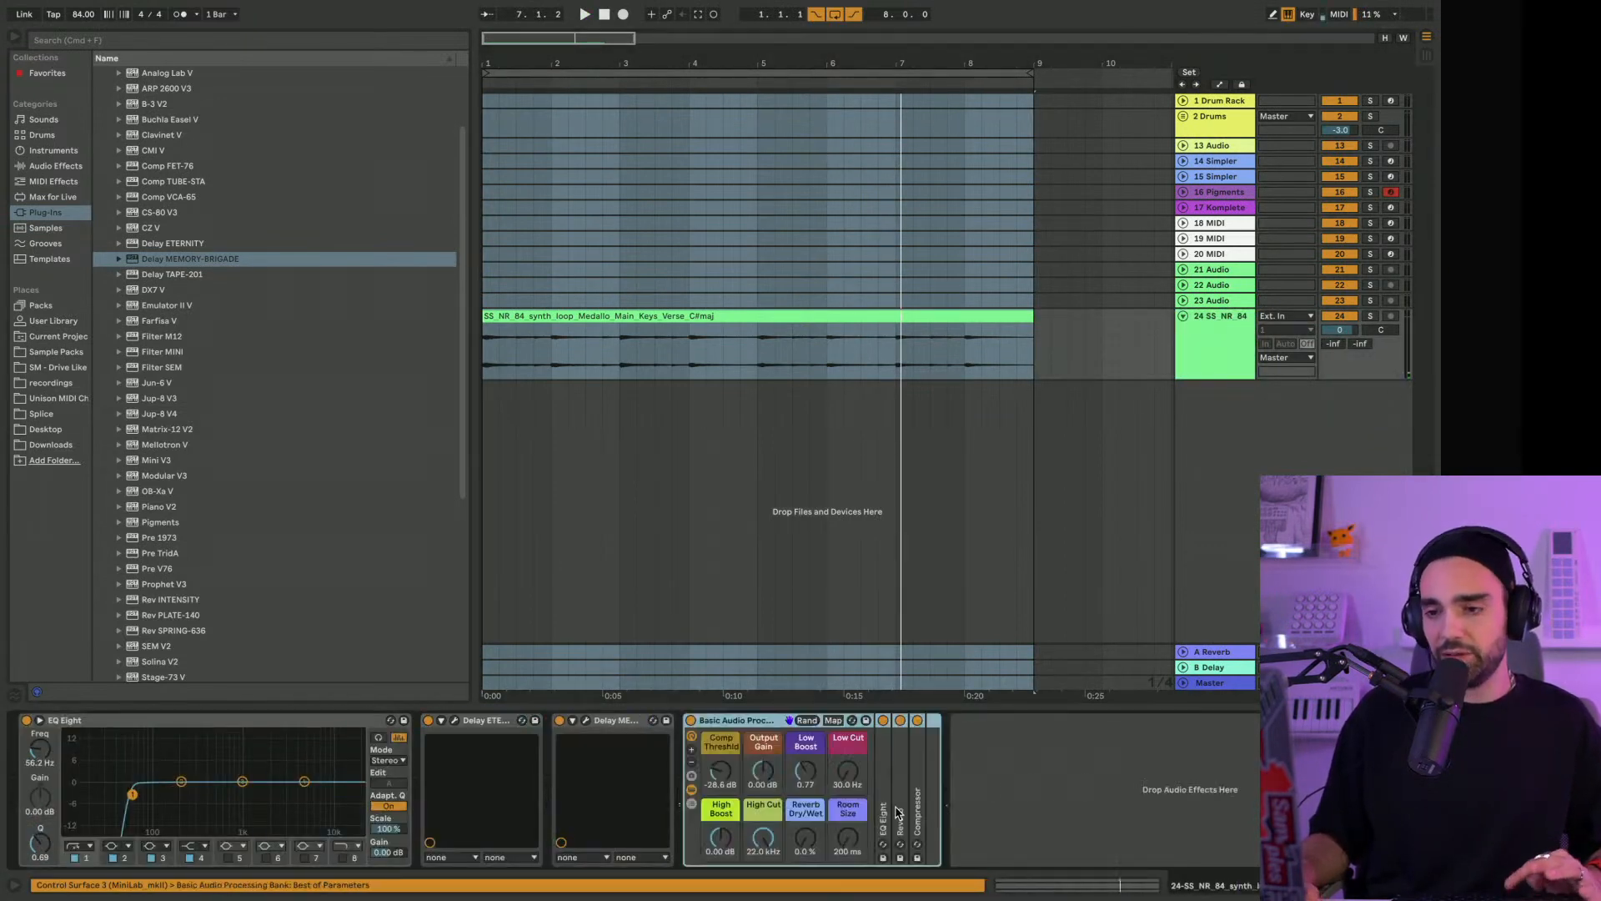
pyautogui.moveTo(435, 724); pyautogui.dragTo(434, 724)
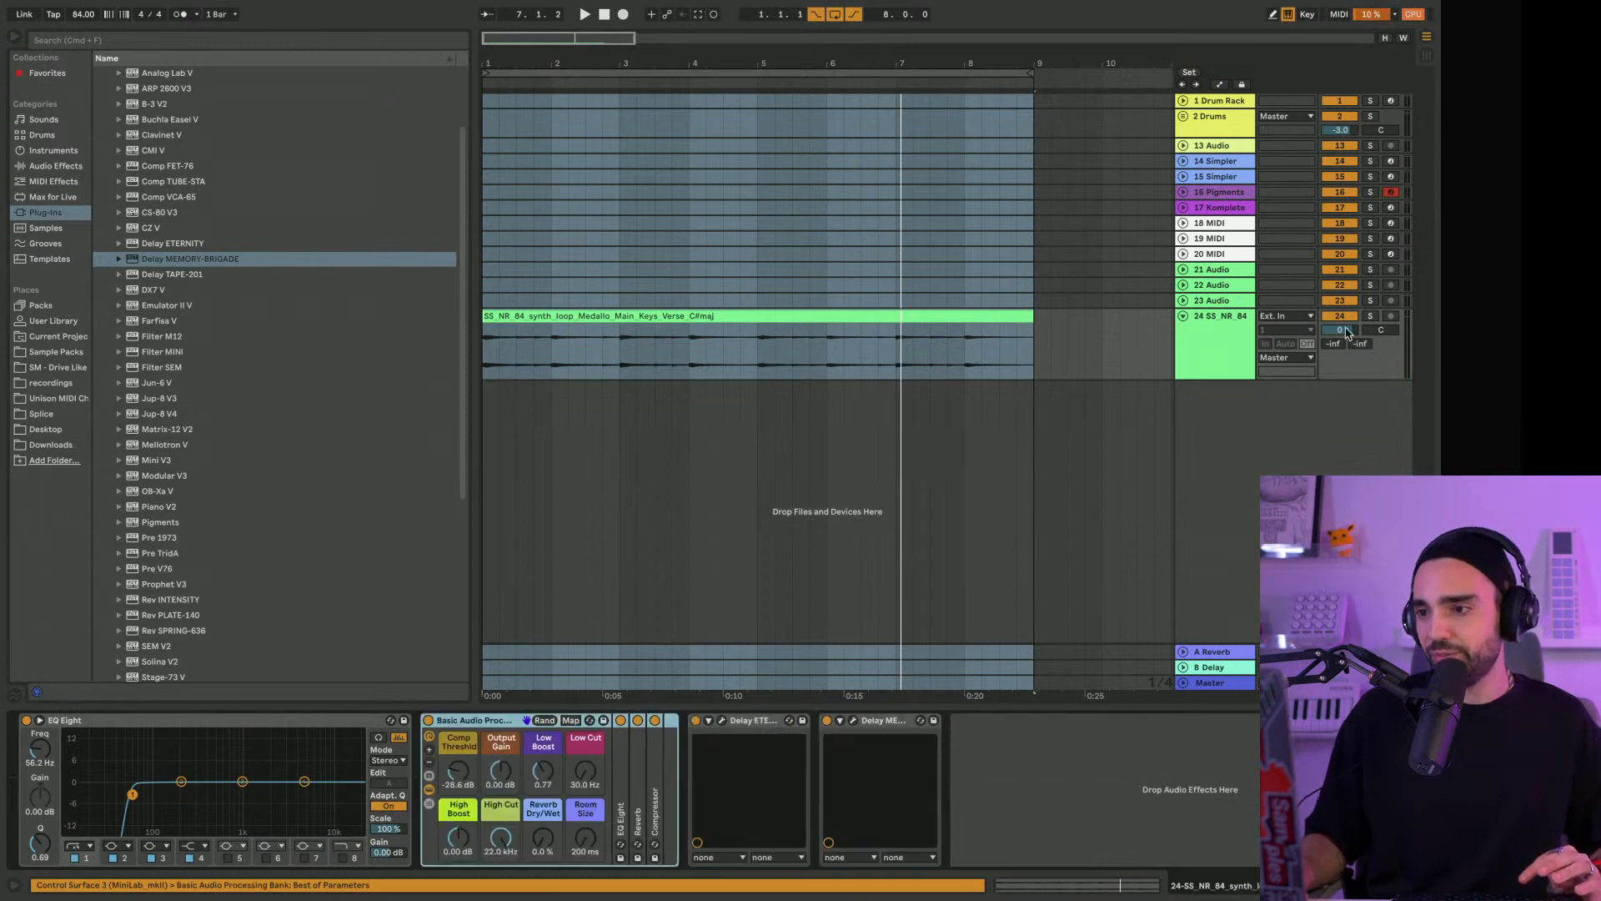
# Lower the keys track's volume to -12.7 dB and delete its standalone EQ Eight
pyautogui.moveTo(1340, 330); pyautogui.dragTo(1341, 362)
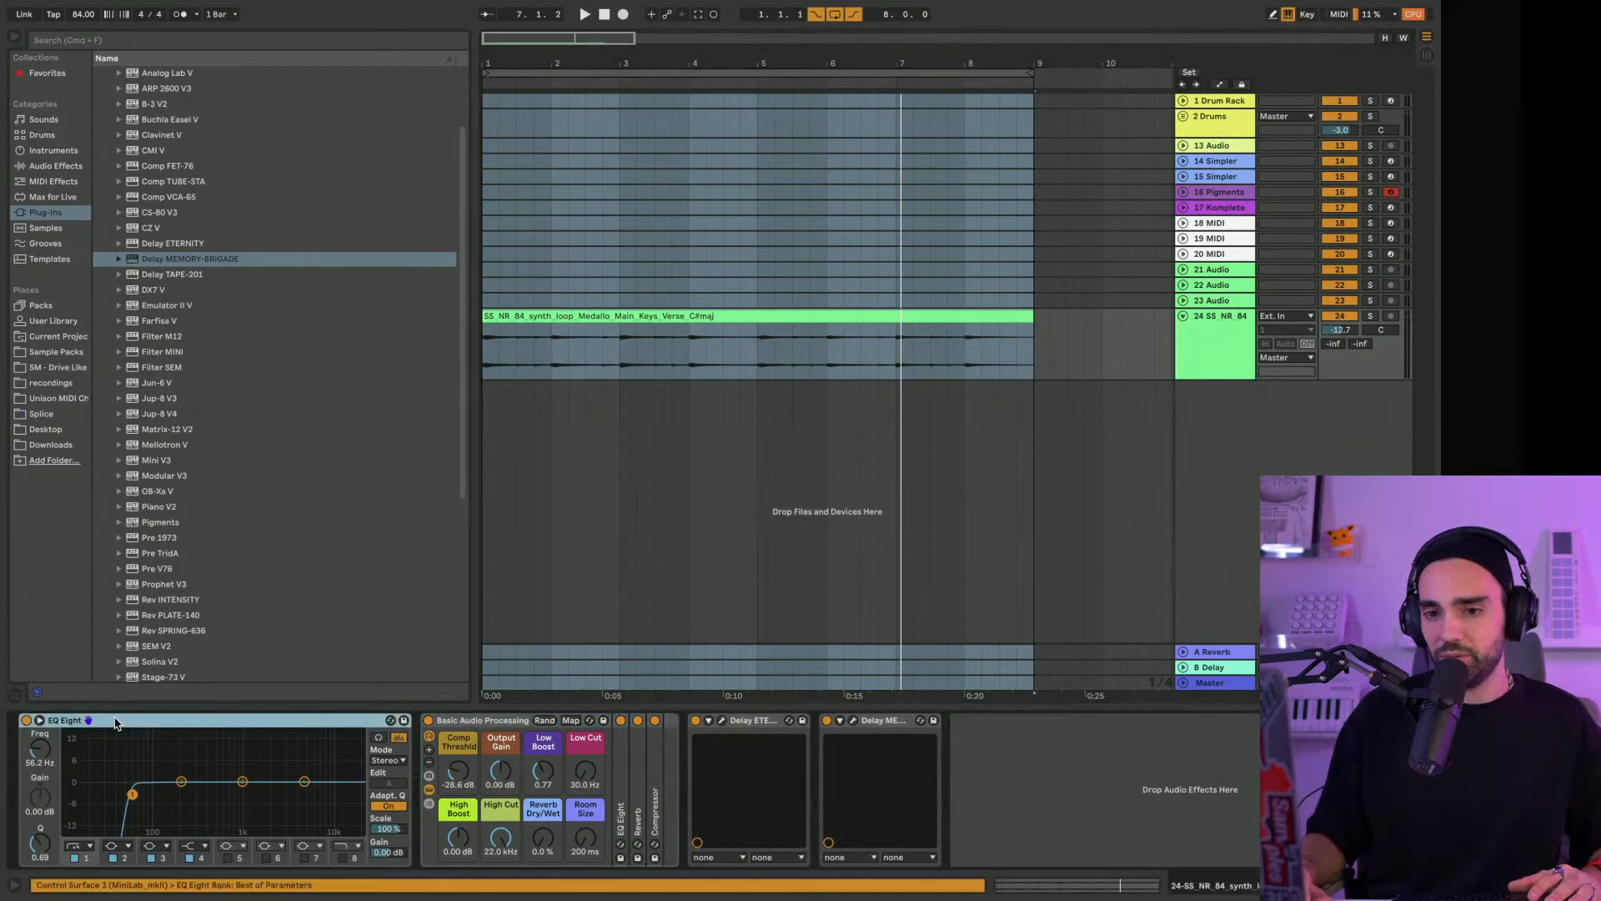
pyautogui.press('Delete')
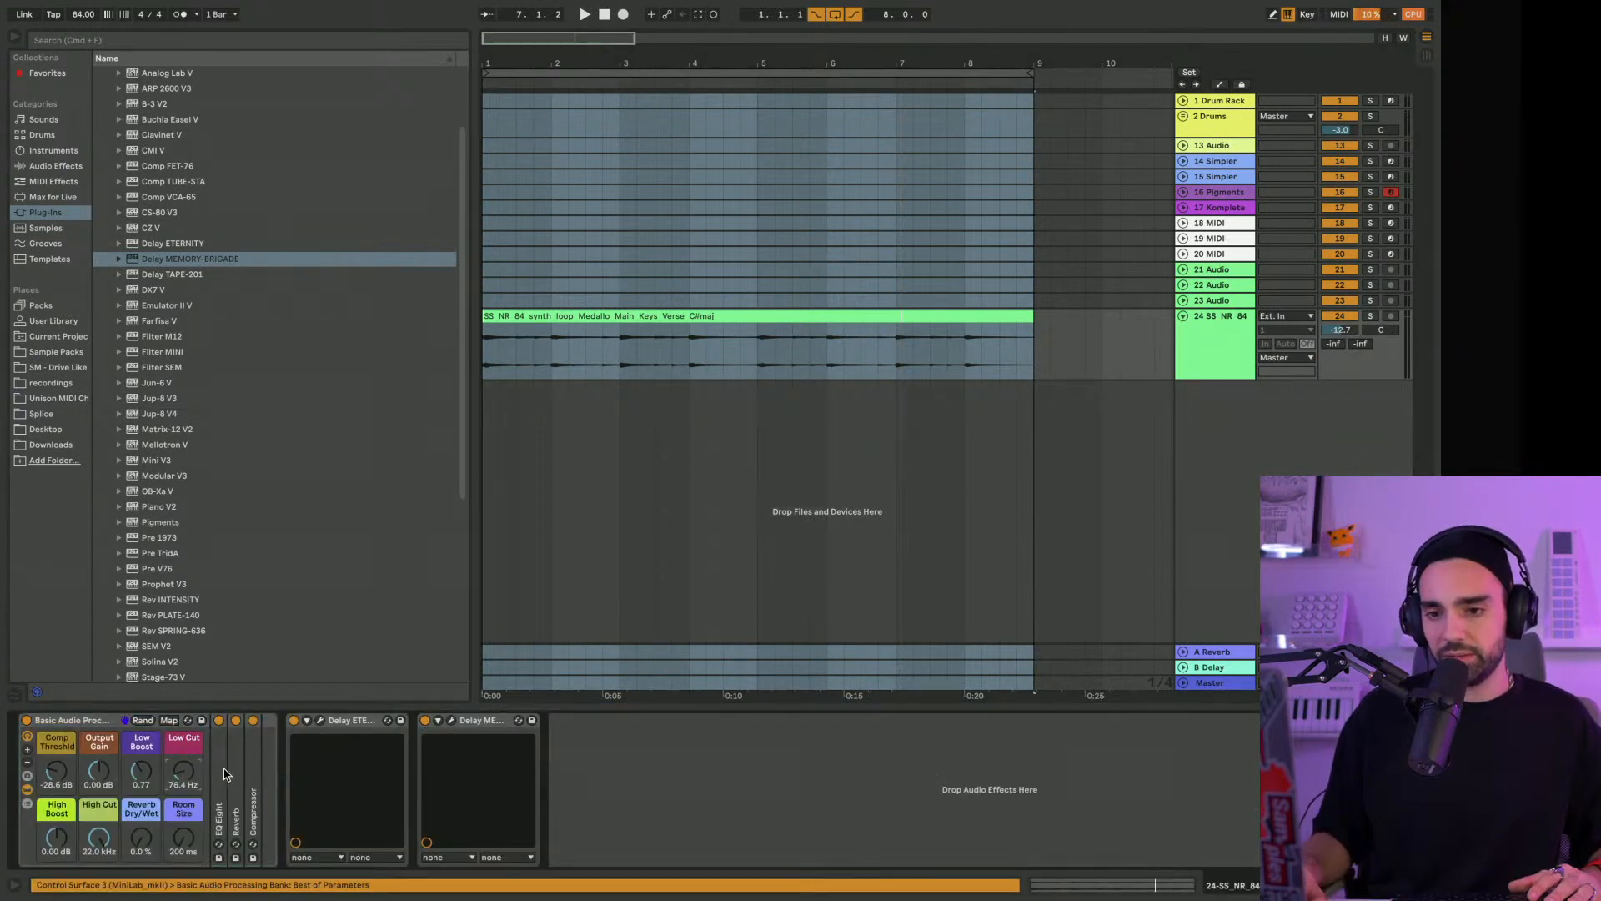
# Unfold the EQ Eight inside the rack and try the rack's Low Cut at 295 Hz while the loop plays
pyautogui.doubleClick(224, 775)
pyautogui.press('space')
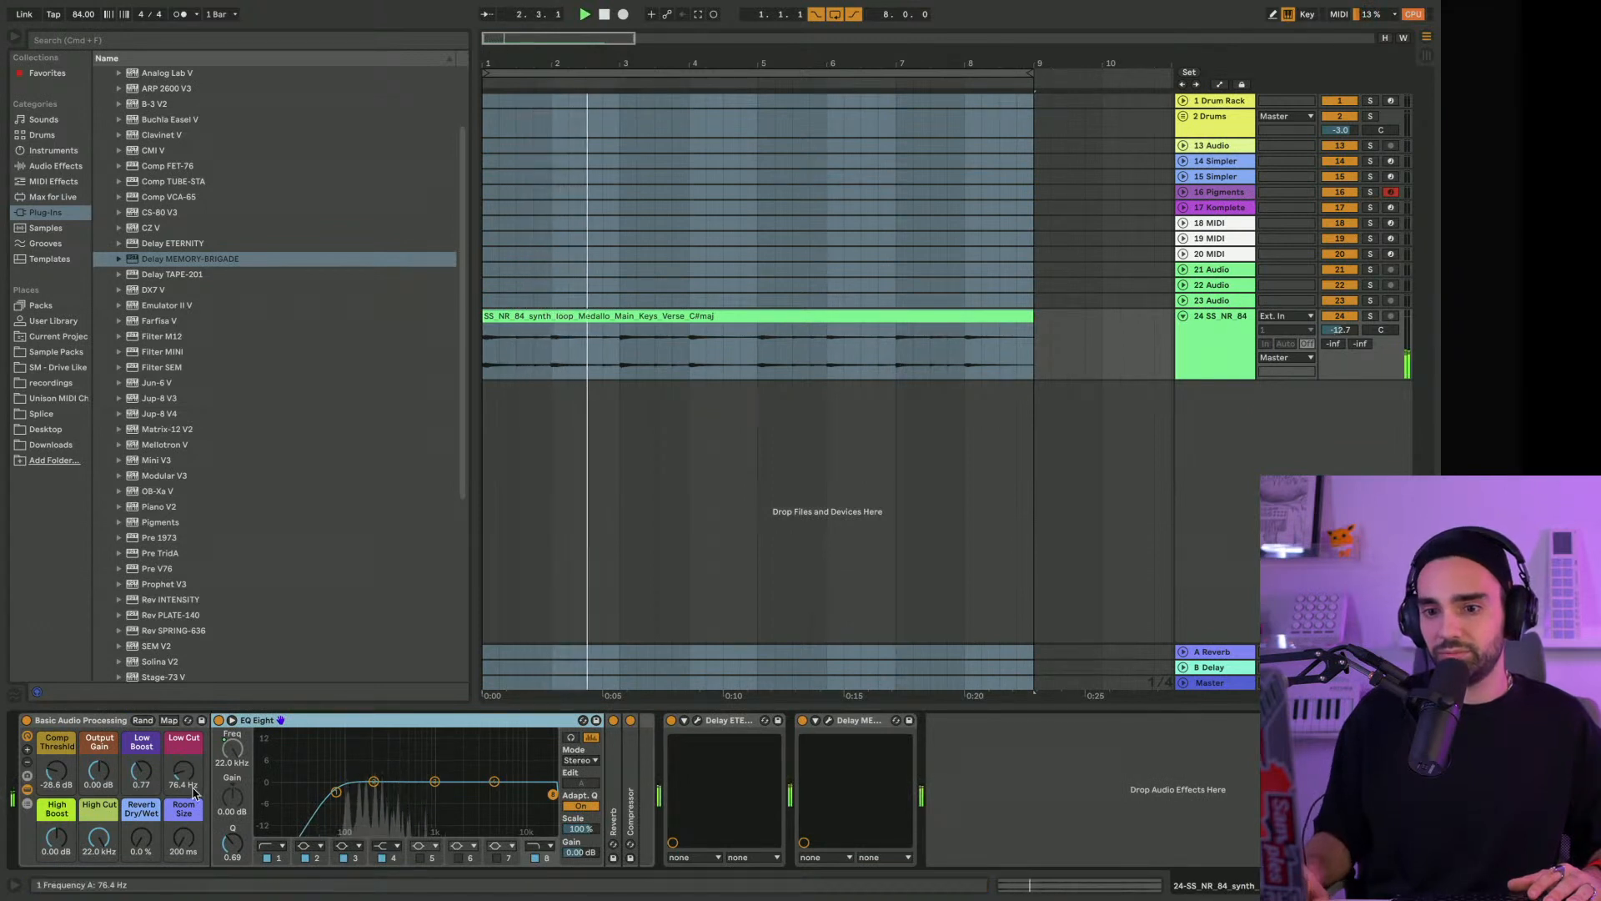
pyautogui.moveTo(188, 774); pyautogui.dragTo(189, 730)
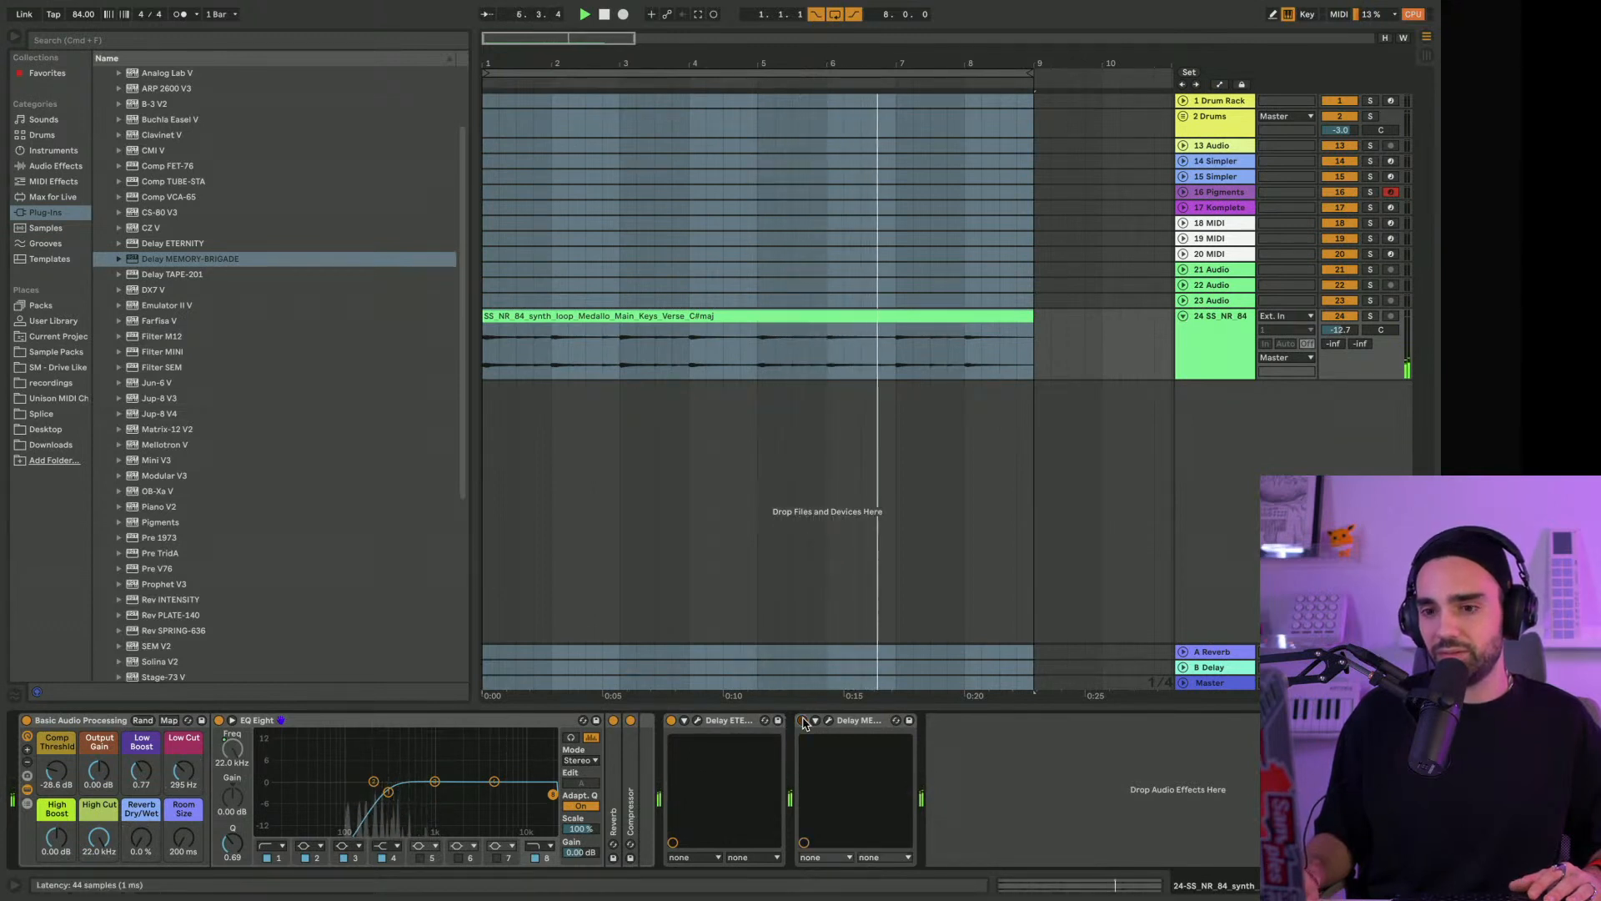
# Compare the keys with the rack's Compressor off and on, and try the track volume at -6.3 dB
pyautogui.click(630, 721)
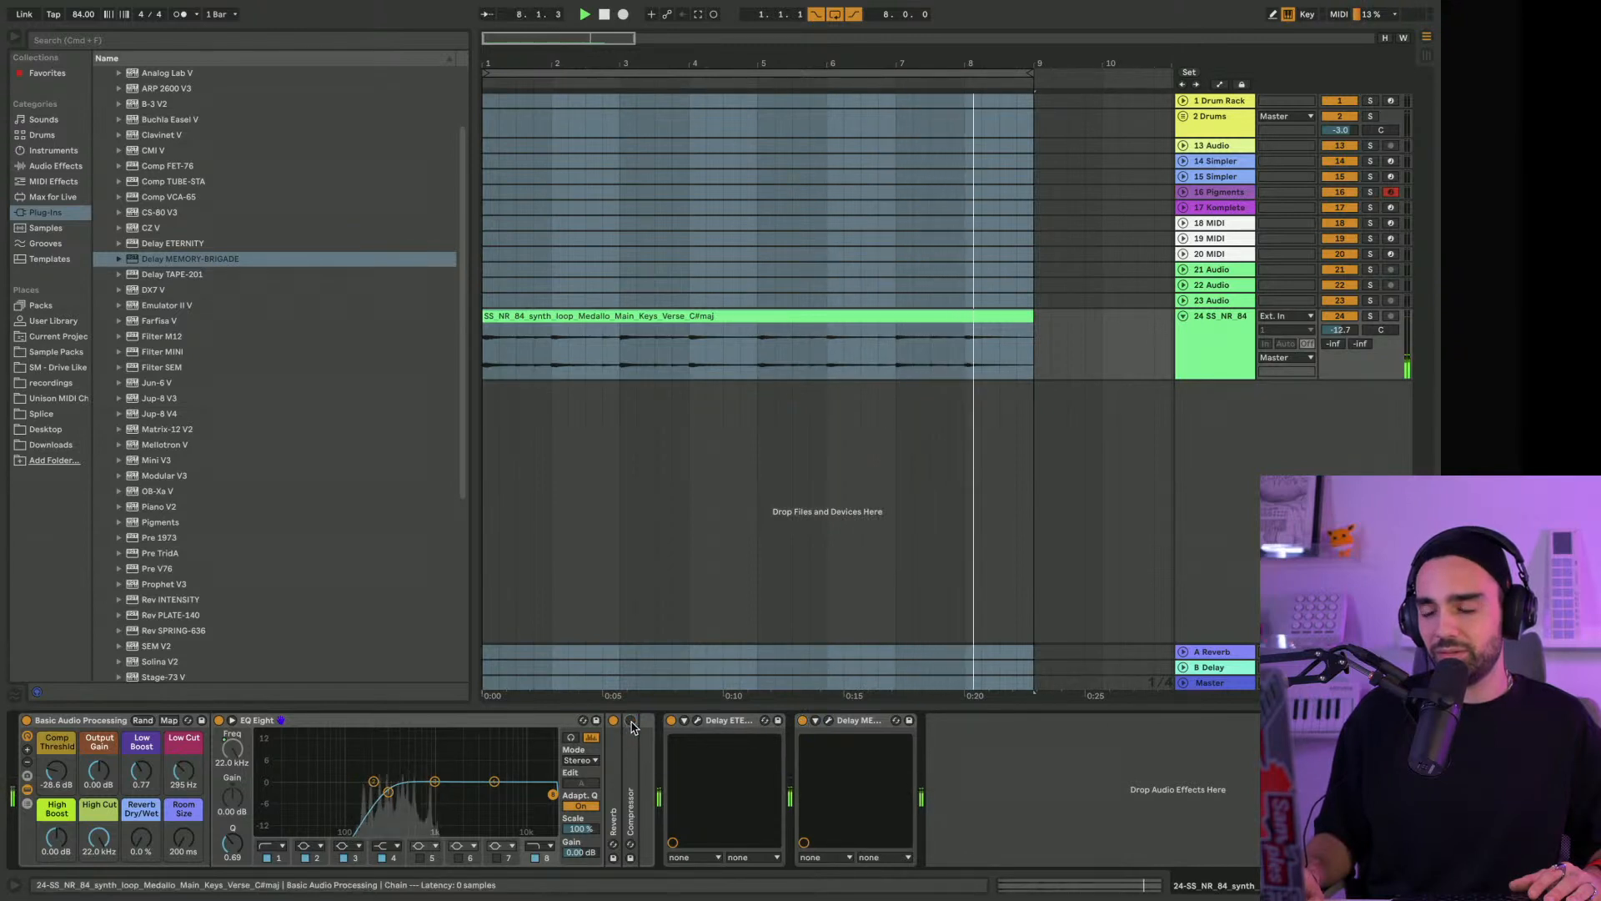
pyautogui.click(630, 722)
pyautogui.moveTo(1340, 330); pyautogui.dragTo(1340, 307)
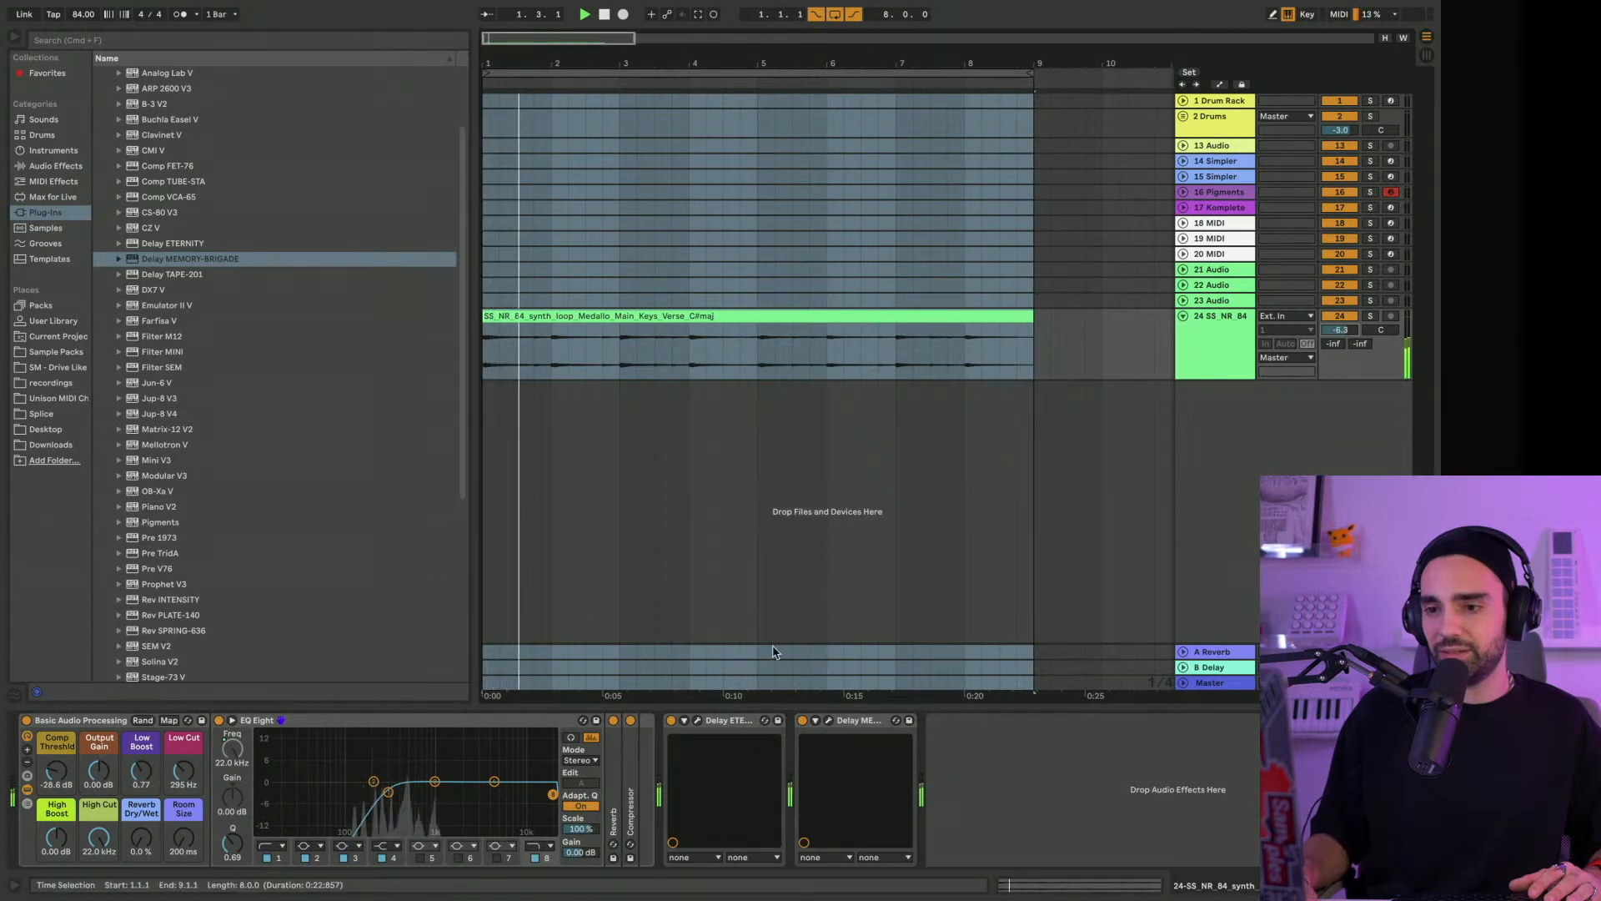
# Check the Dry/Wet control in the Delay ETERNITY window during playback and close the window
pyautogui.click(698, 720)
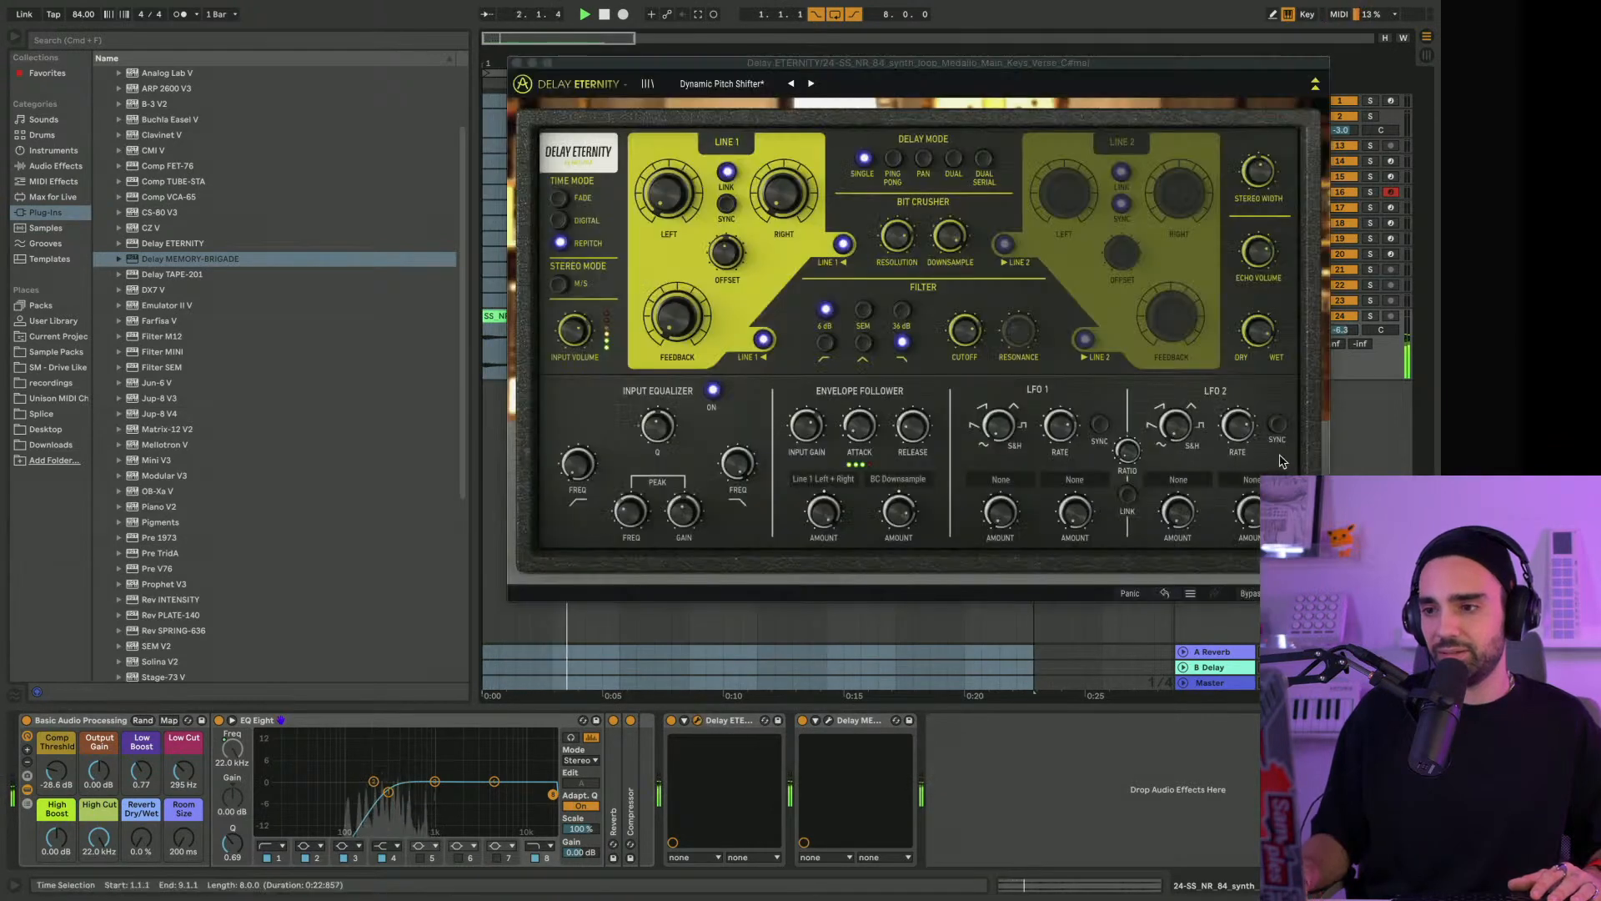
pyautogui.click(1264, 332)
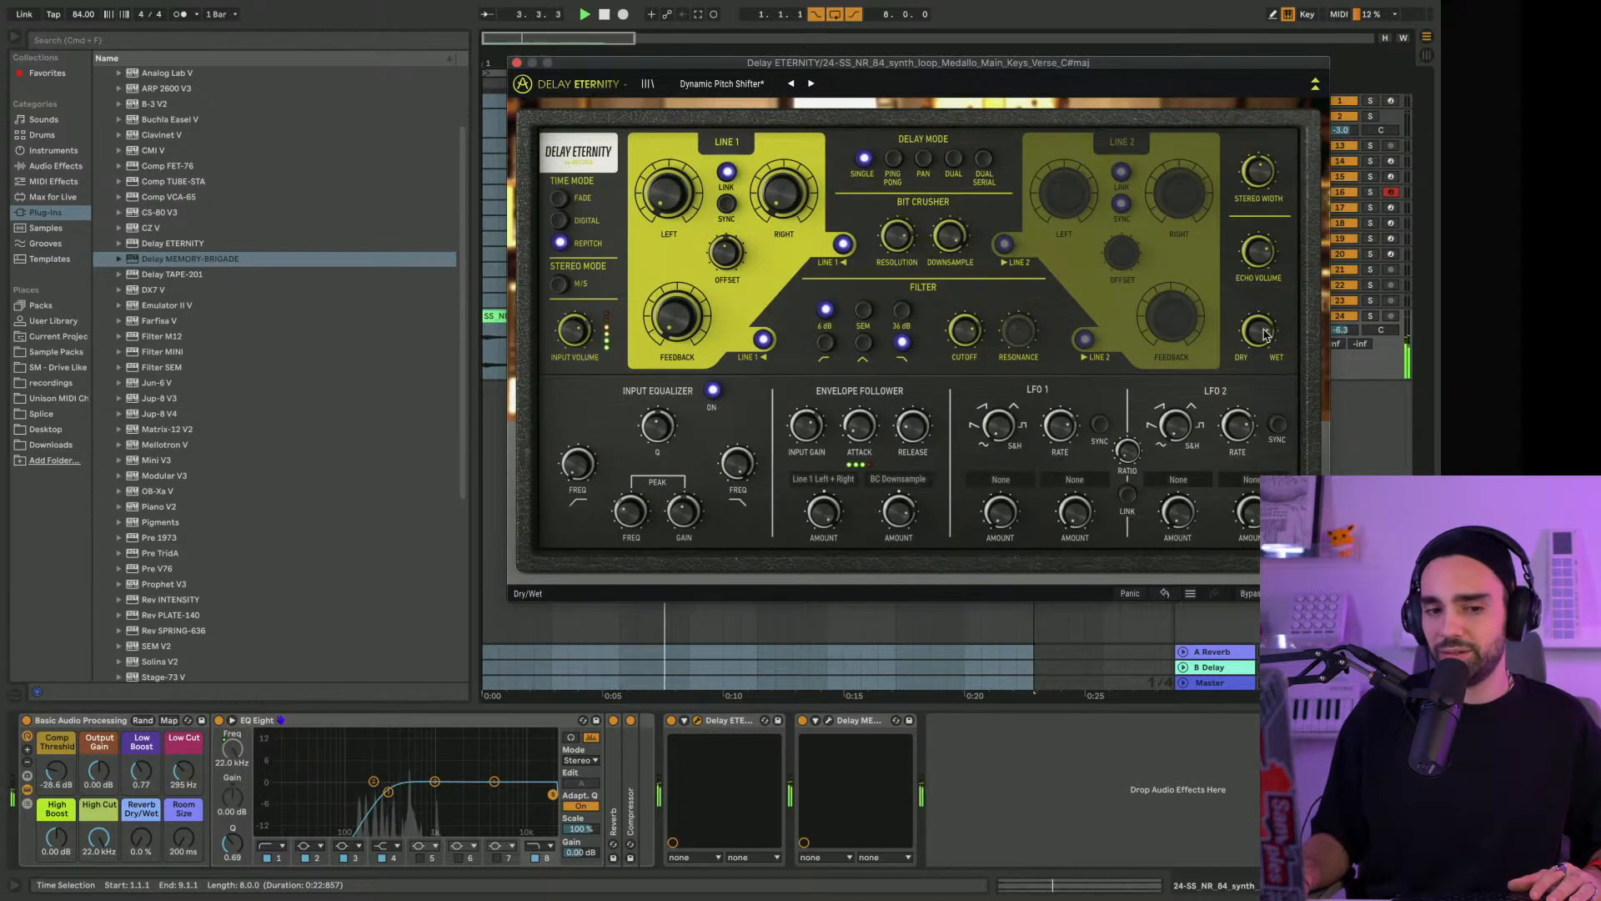
pyautogui.click(517, 63)
# Undo the last Low Cut and track volume changes and select the keys track
pyautogui.scroll(3, 411, 204)
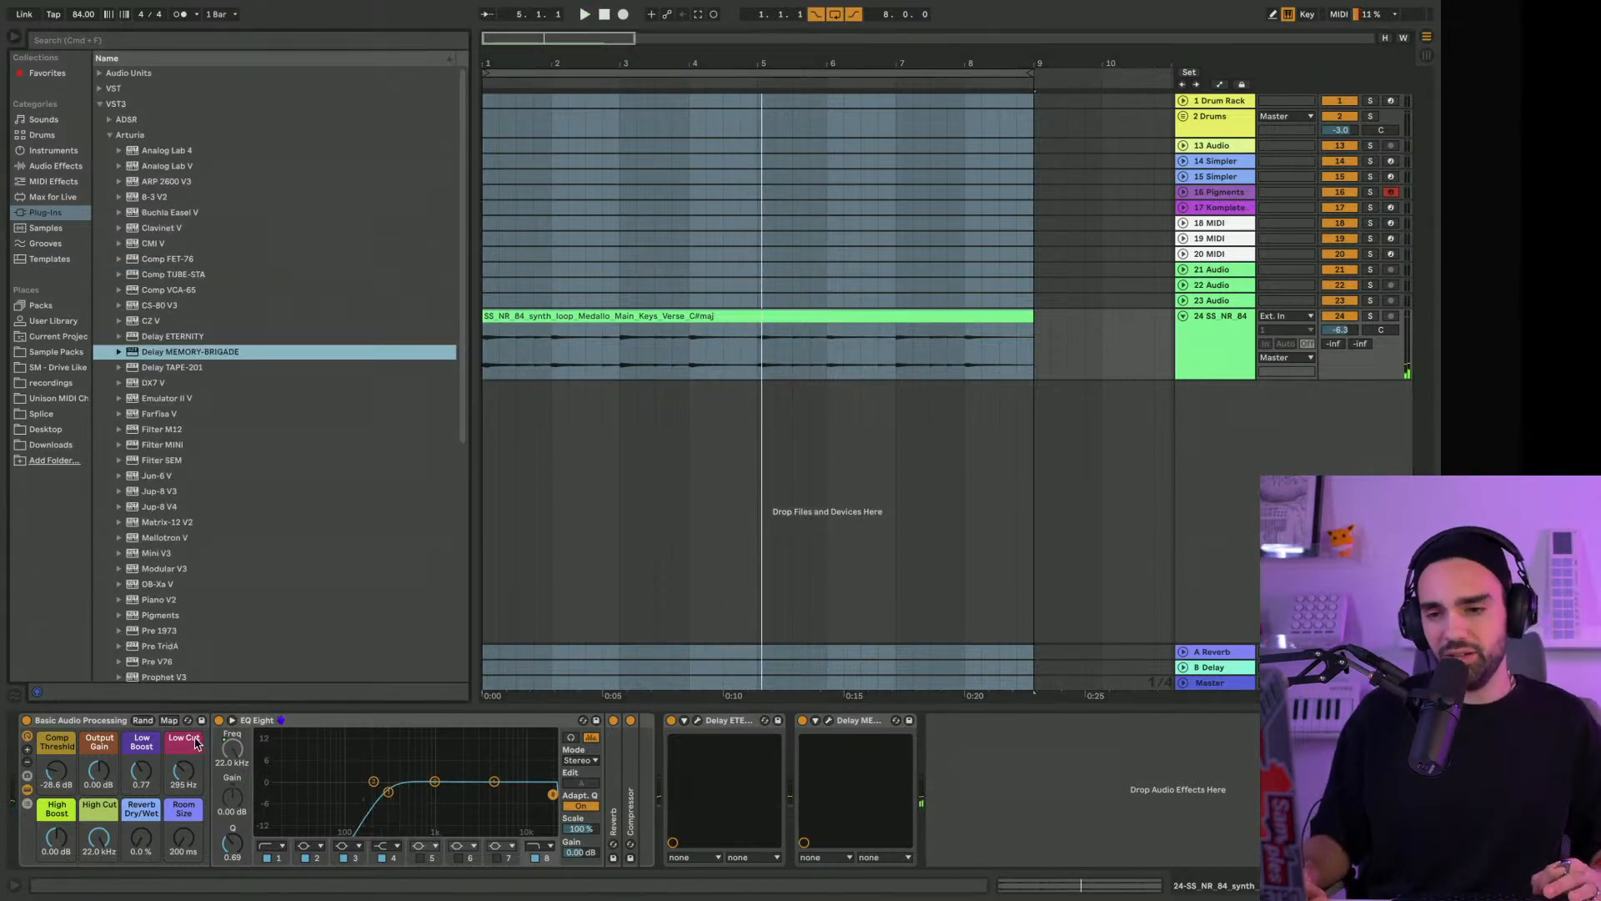
pyautogui.click(1216, 359)
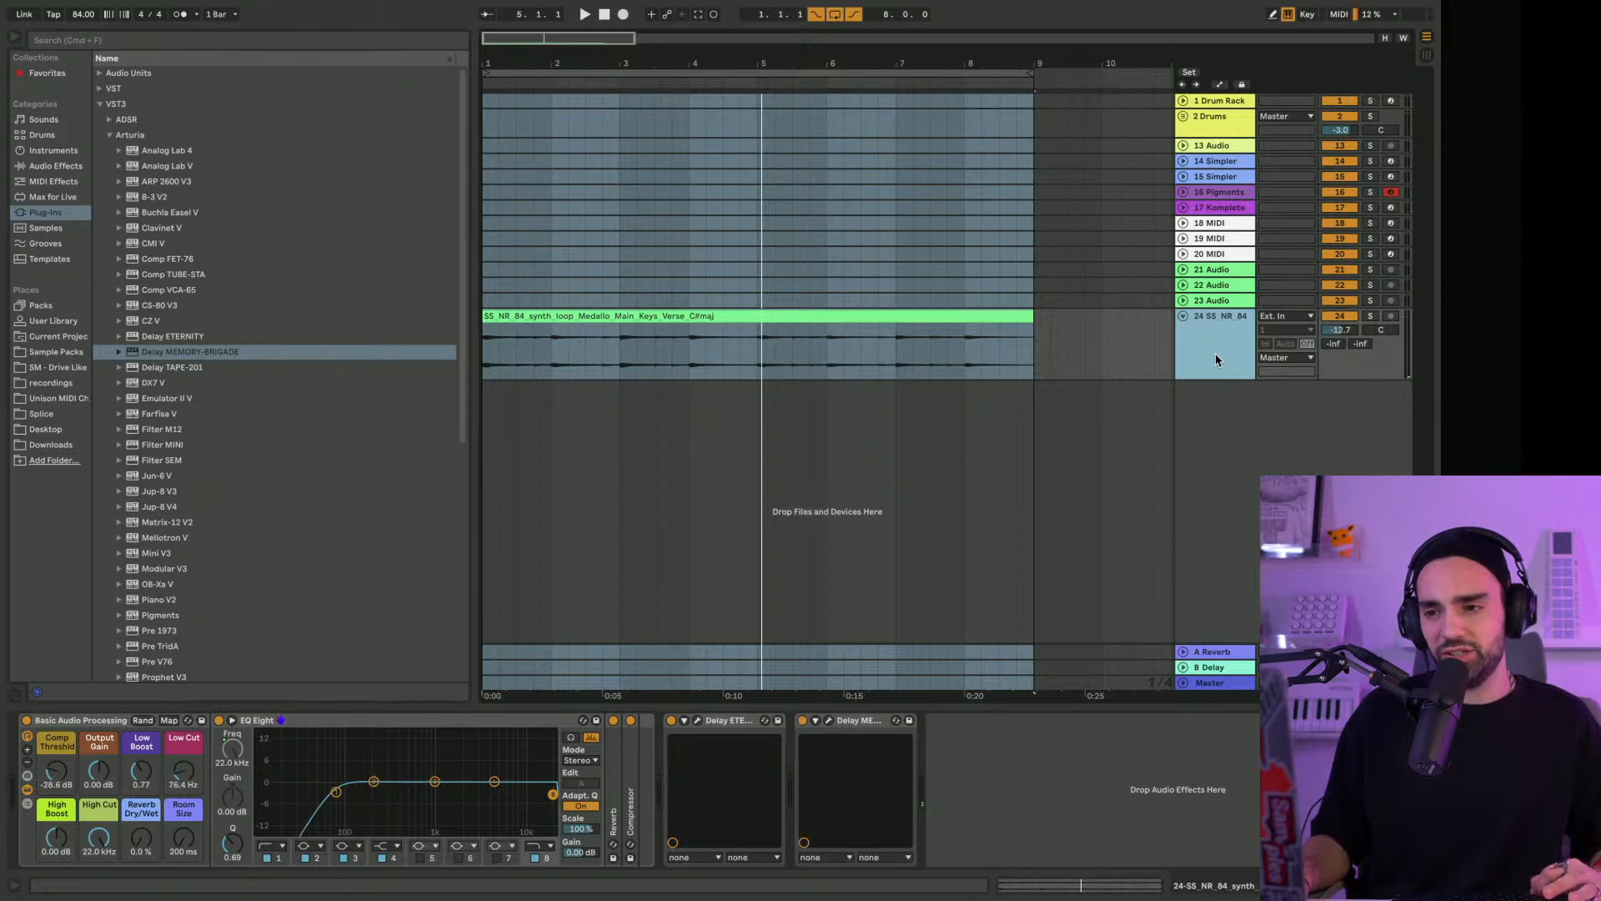
# Undo the recent effect chain changes on the keys track, play the loop and set the track volume to -7.5 dB
pyautogui.press('super+v')
pyautogui.press('super+z')
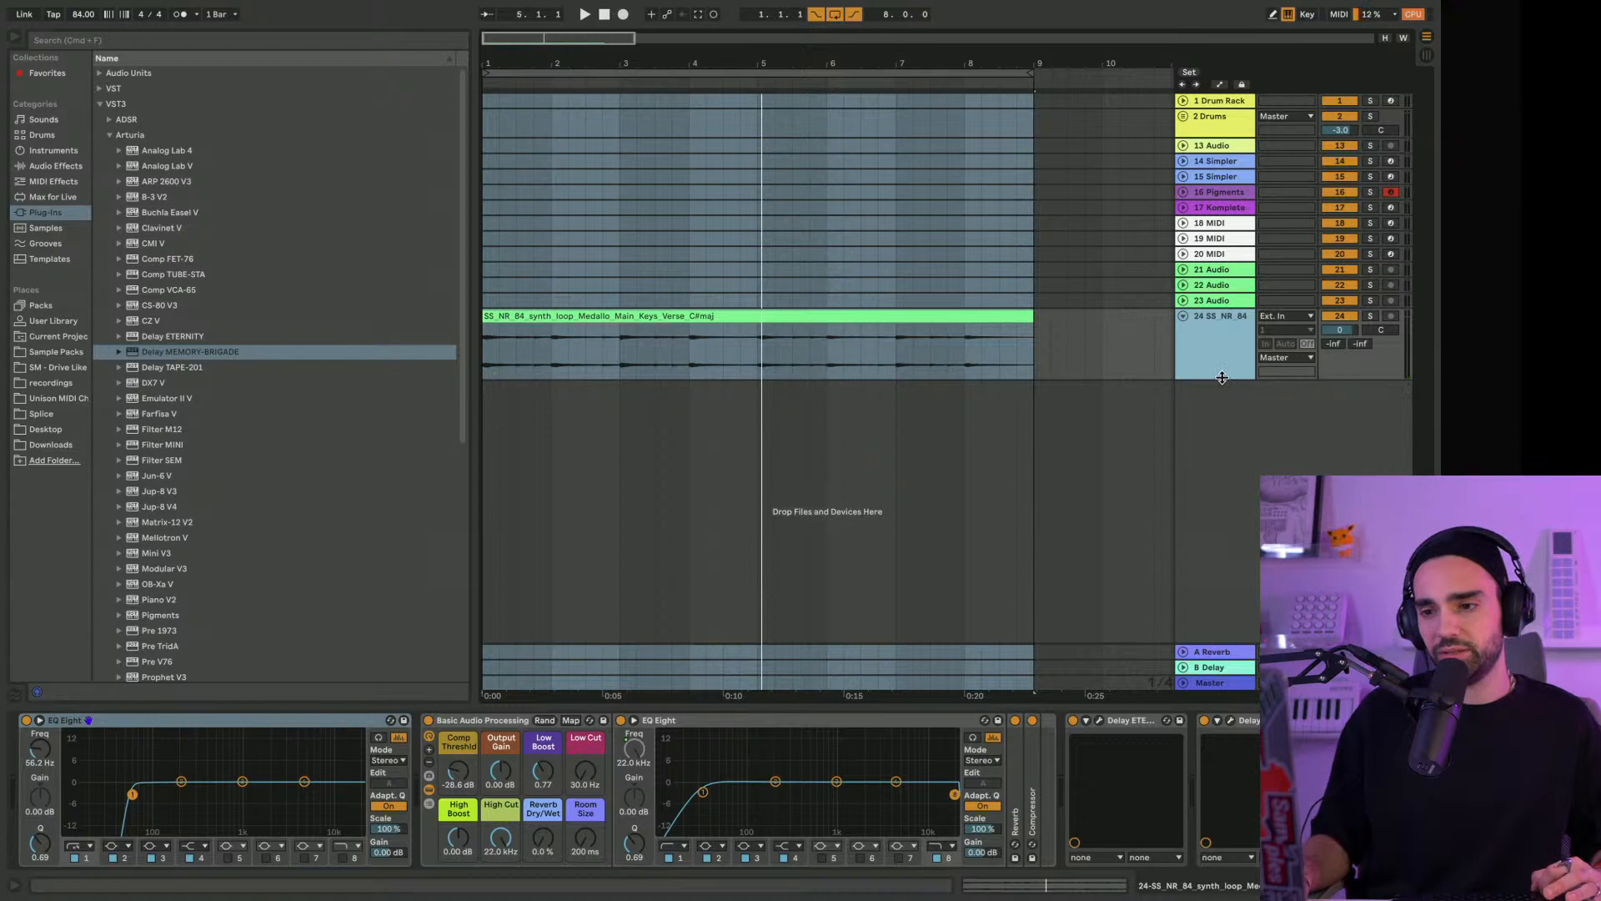
pyautogui.press('super+z')
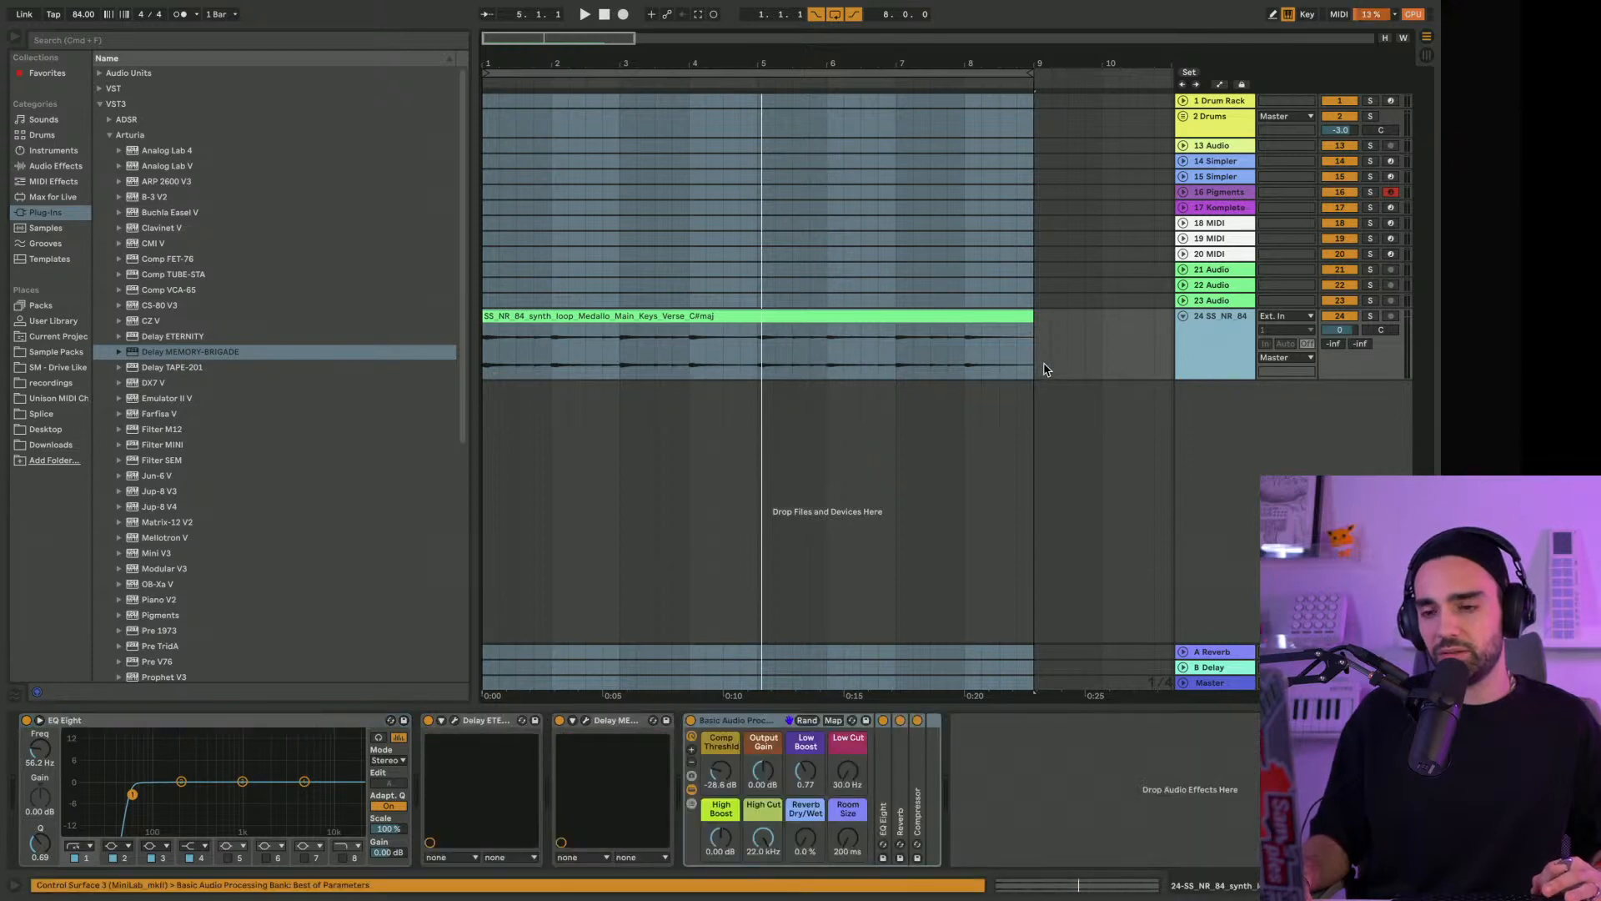
pyautogui.press('space')
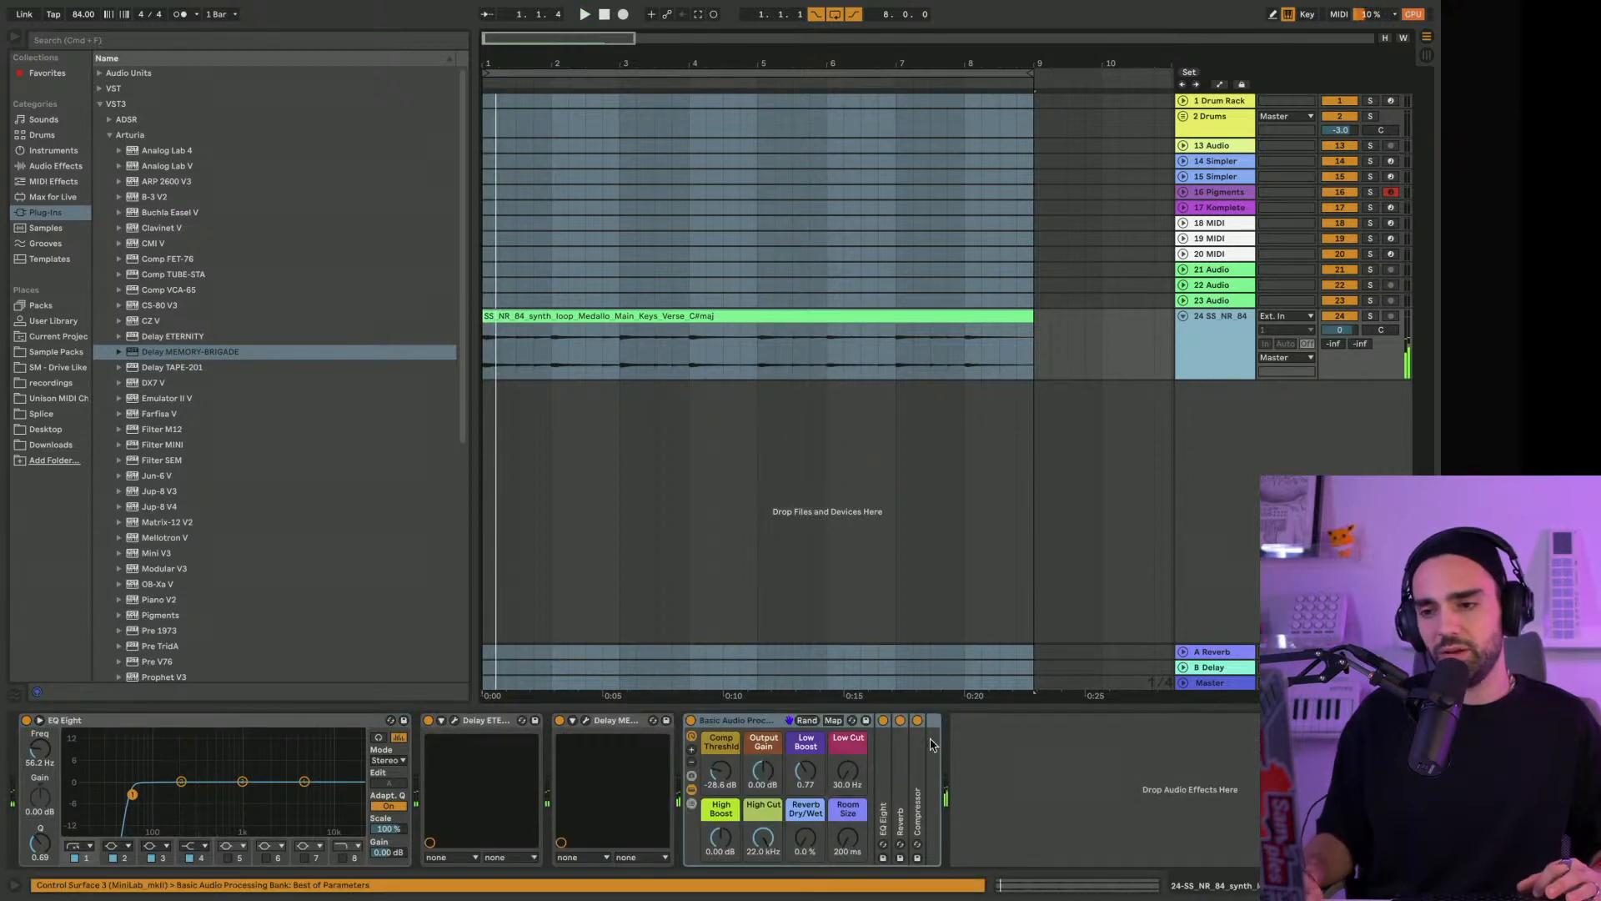
pyautogui.moveTo(1340, 330); pyautogui.dragTo(1340, 361)
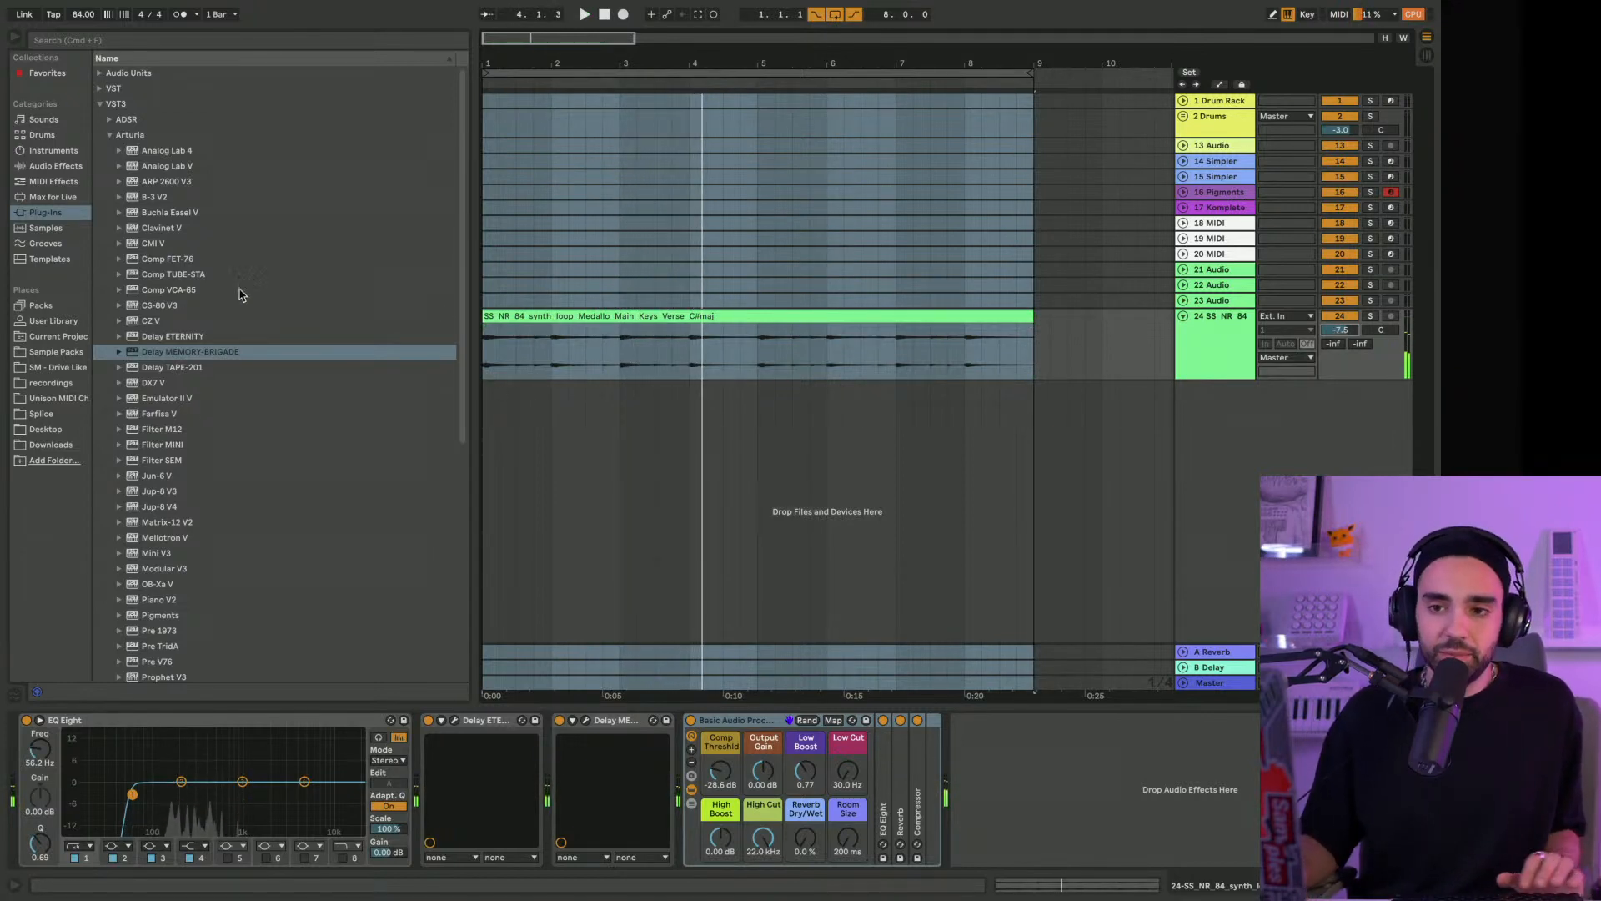
# Show the Sample Packs folder in the browser and unfold the Drums group and its 4 Audio track
pyautogui.click(58, 354)
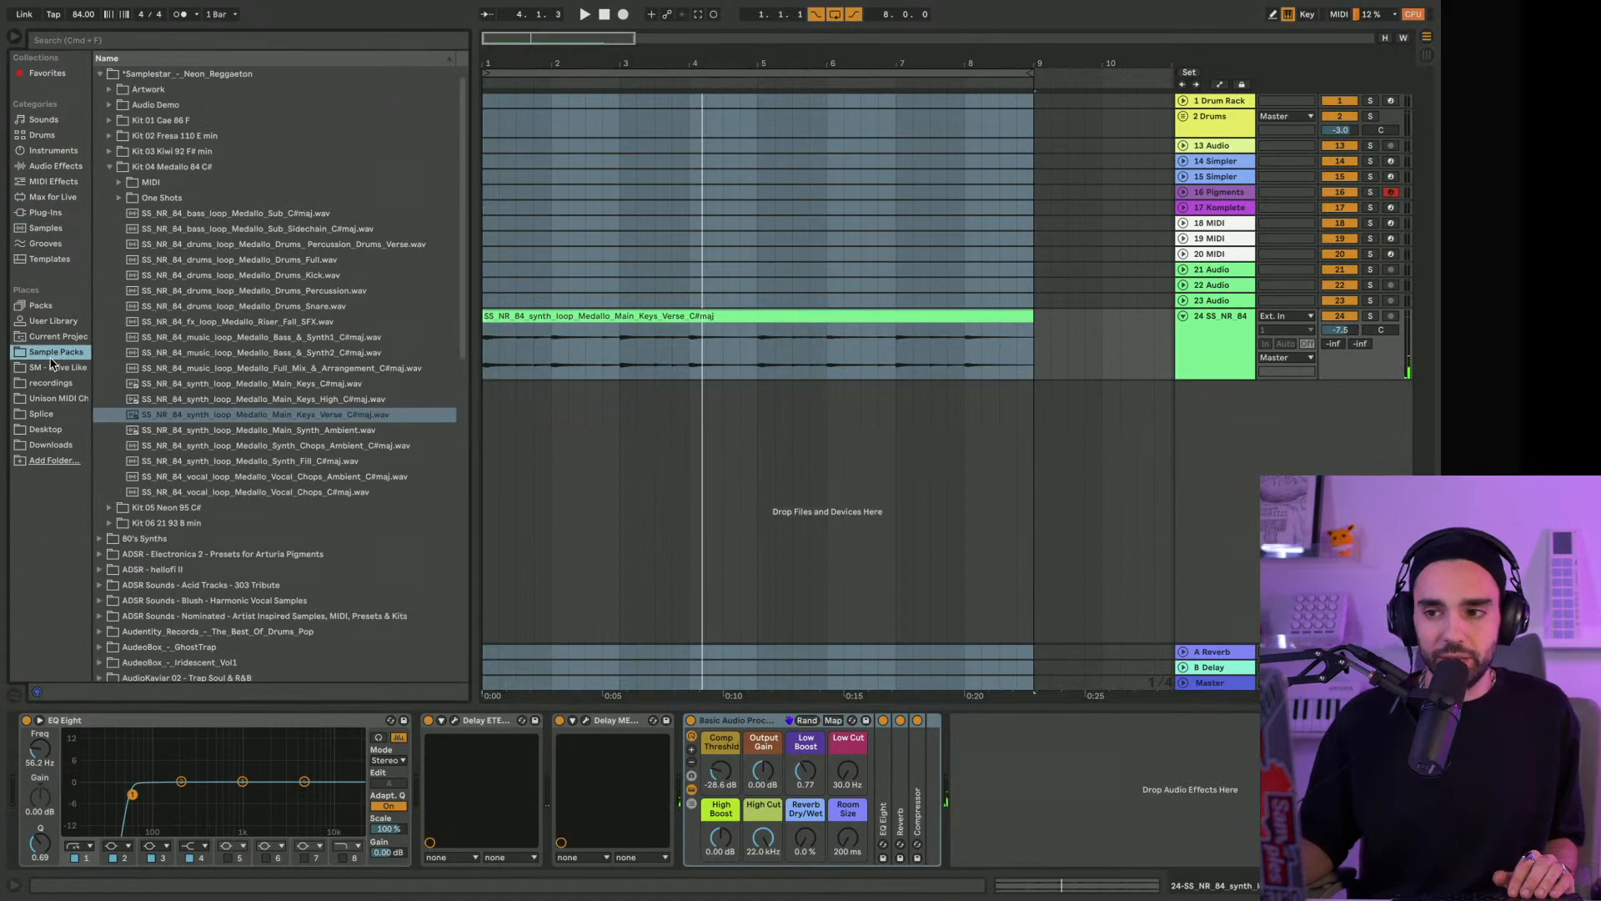
pyautogui.scroll(1, 209, 250)
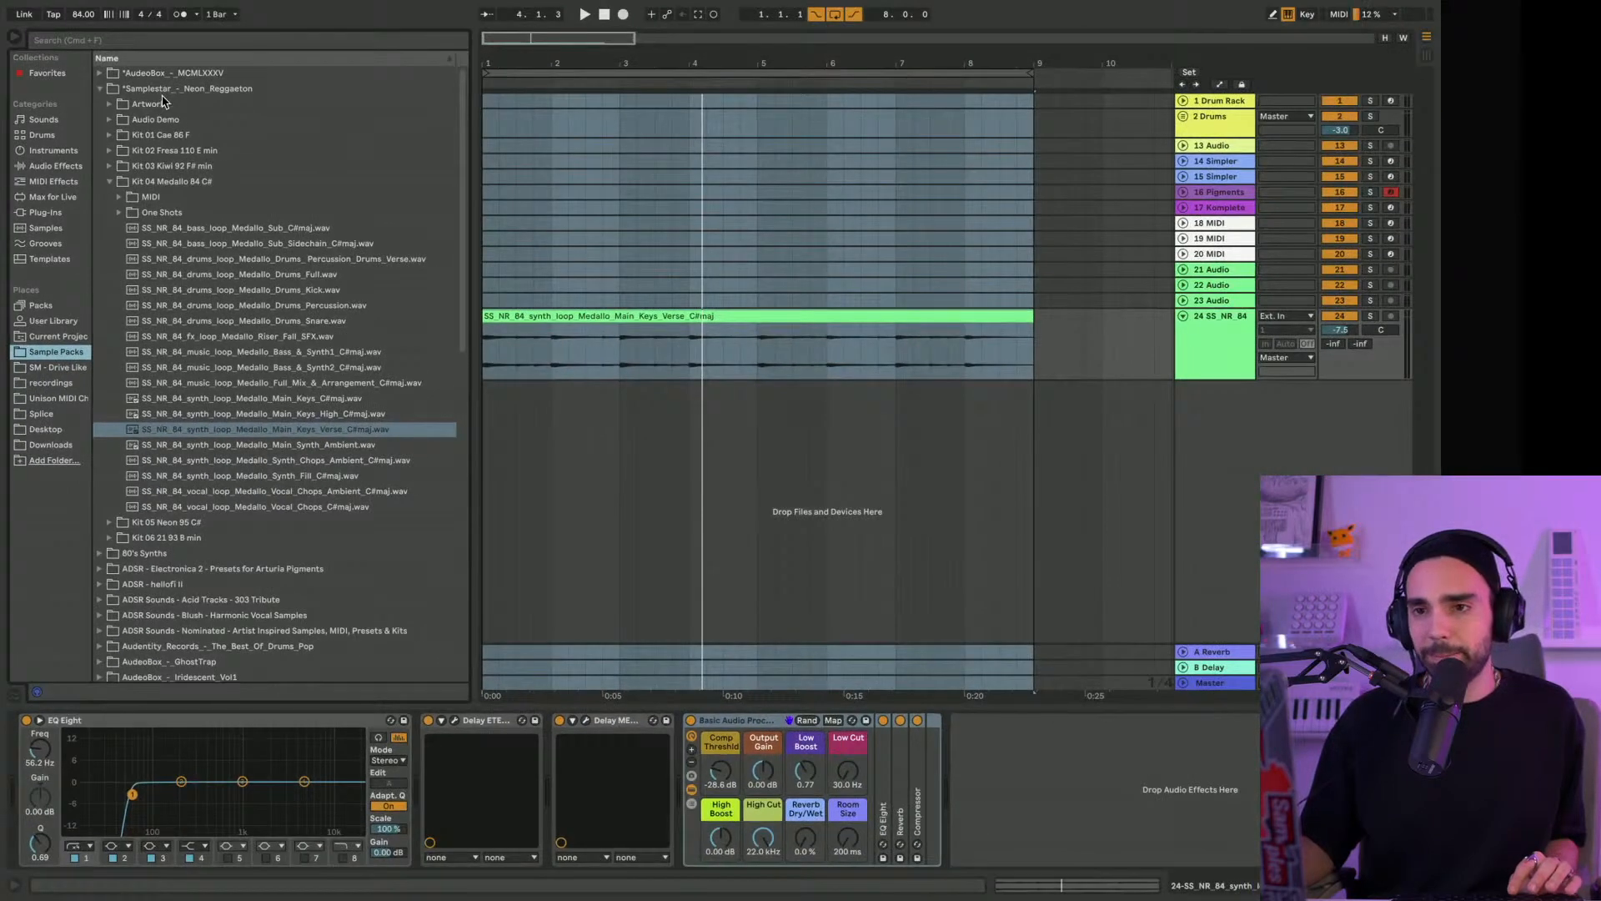
pyautogui.click(1226, 148)
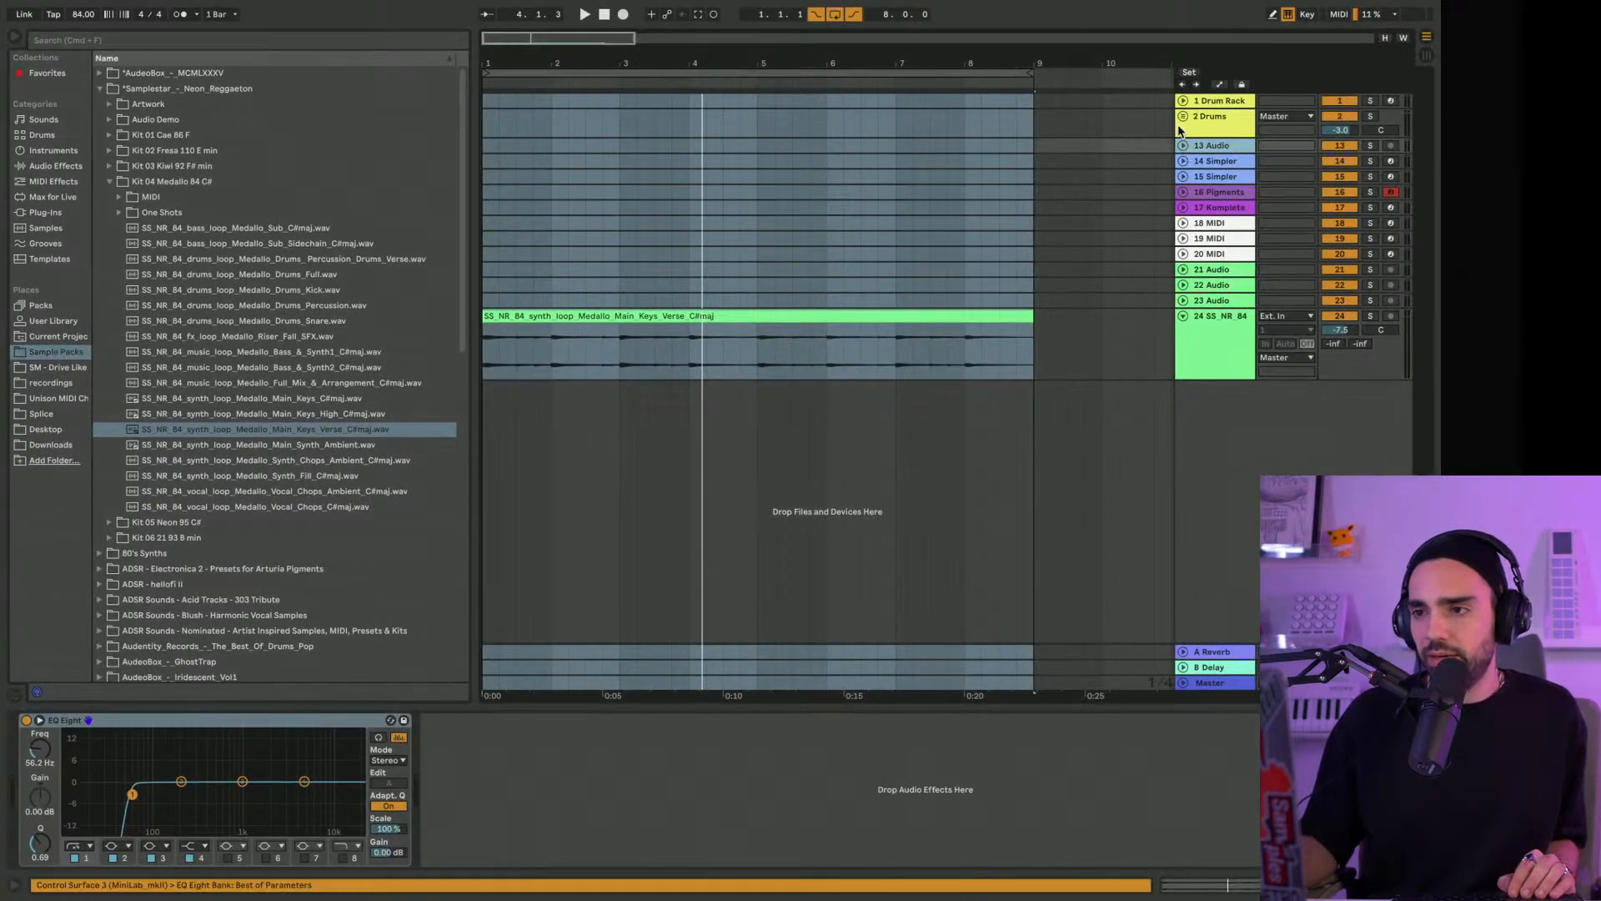
pyautogui.click(1184, 117)
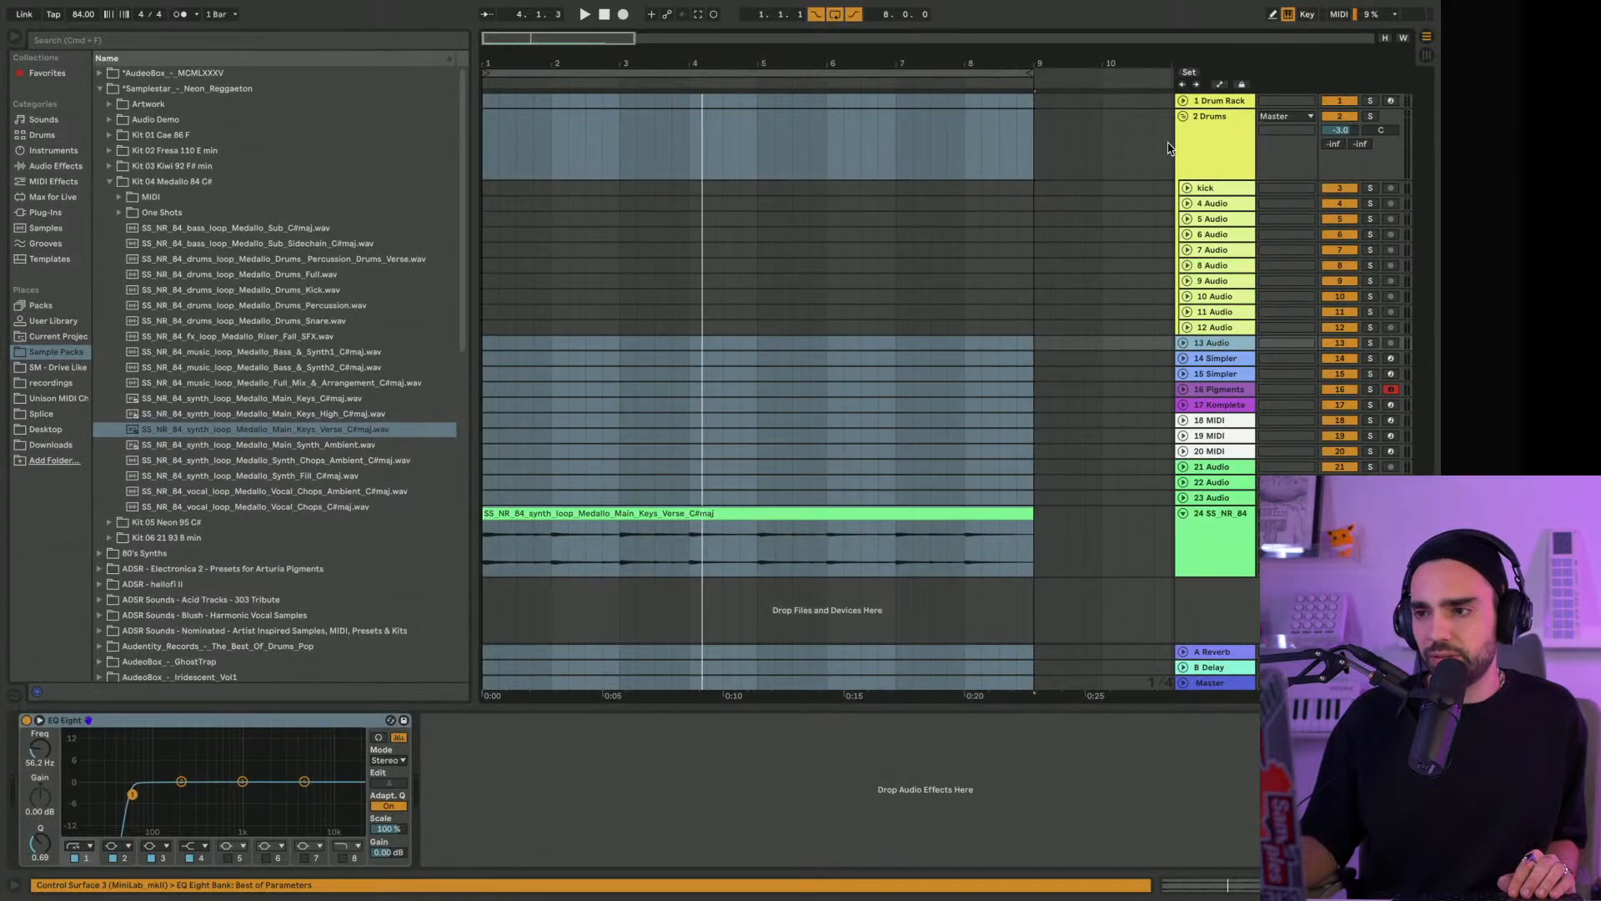
pyautogui.click(1183, 118)
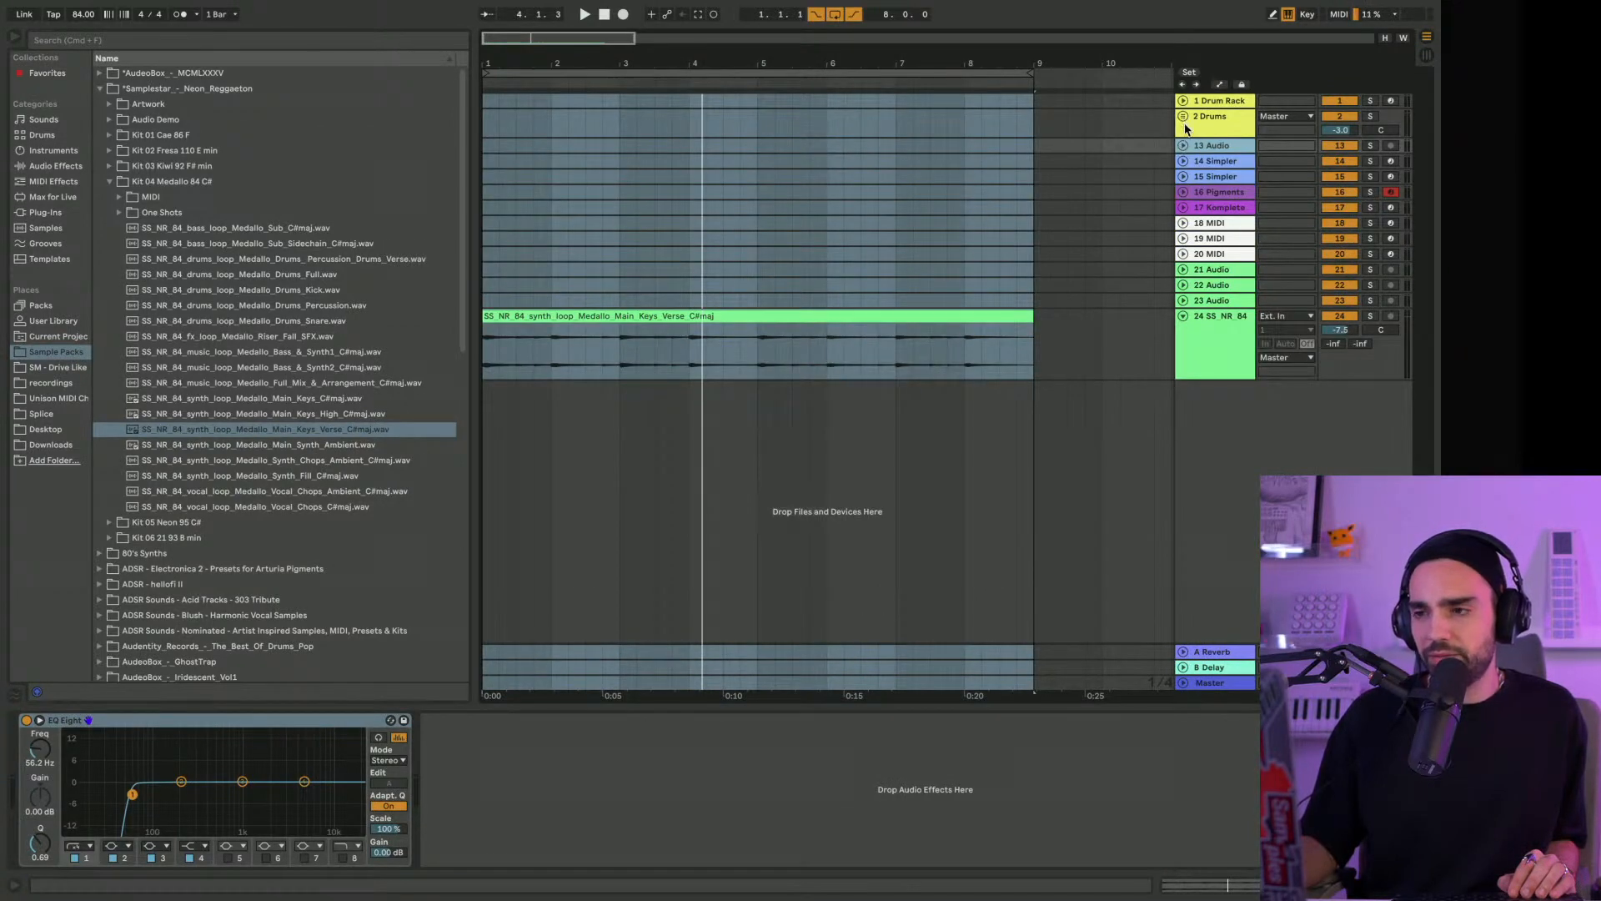
pyautogui.click(1183, 117)
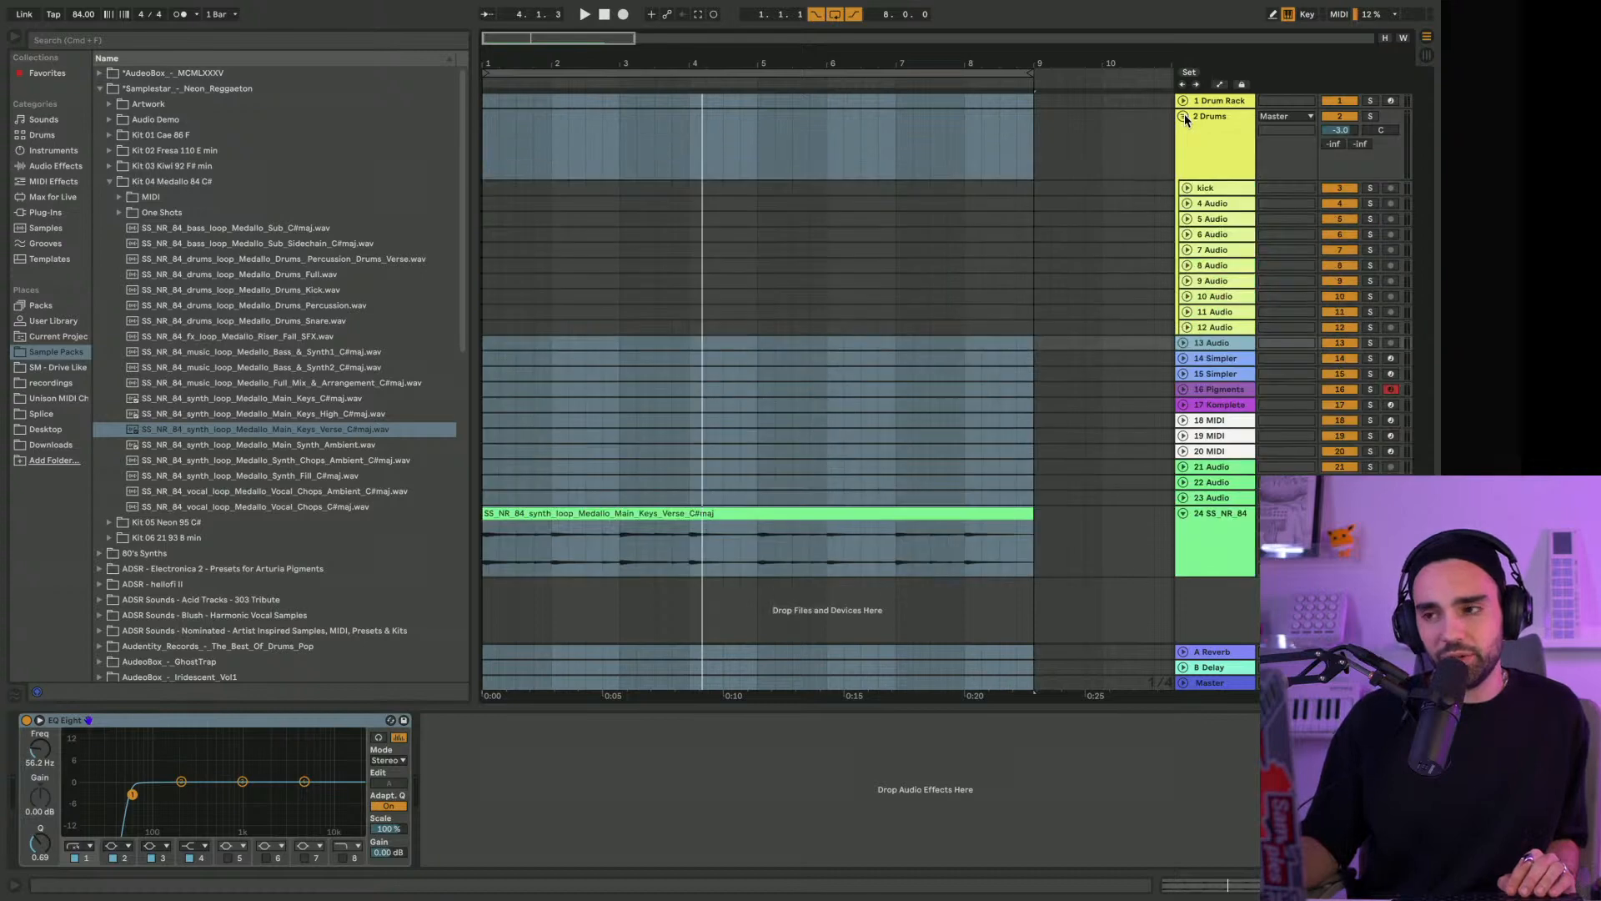
pyautogui.click(1188, 203)
pyautogui.click(1208, 207)
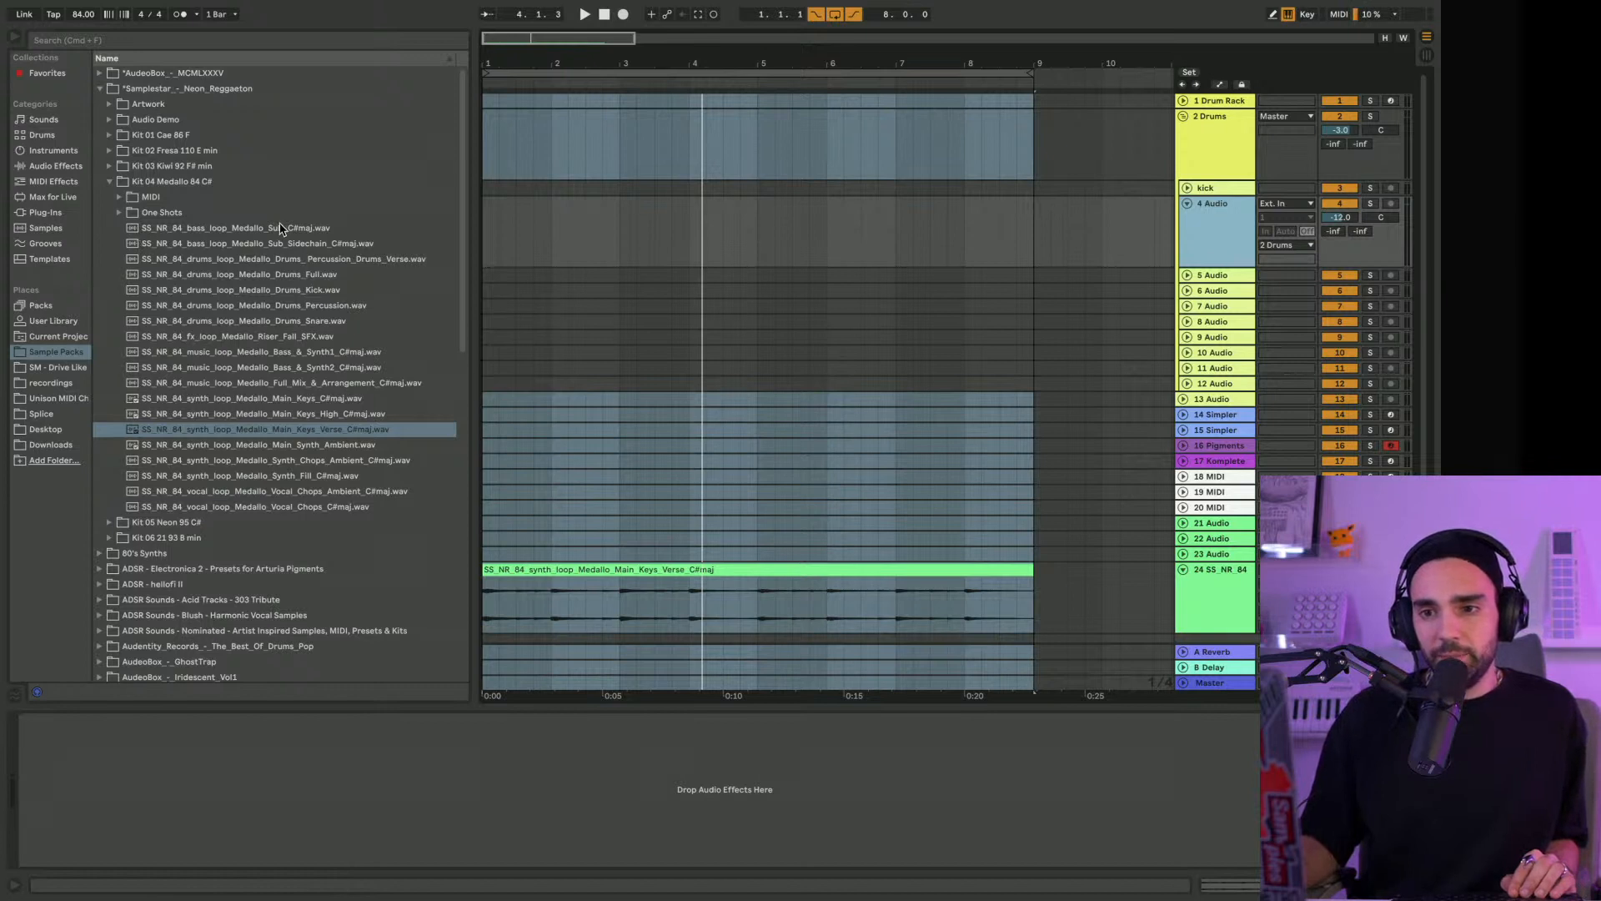
# Audition the Medallo Drums Full, Kick, Percussion and Snare loops in the Kit 04 Medallo 84 C# folder
pyautogui.click(210, 275)
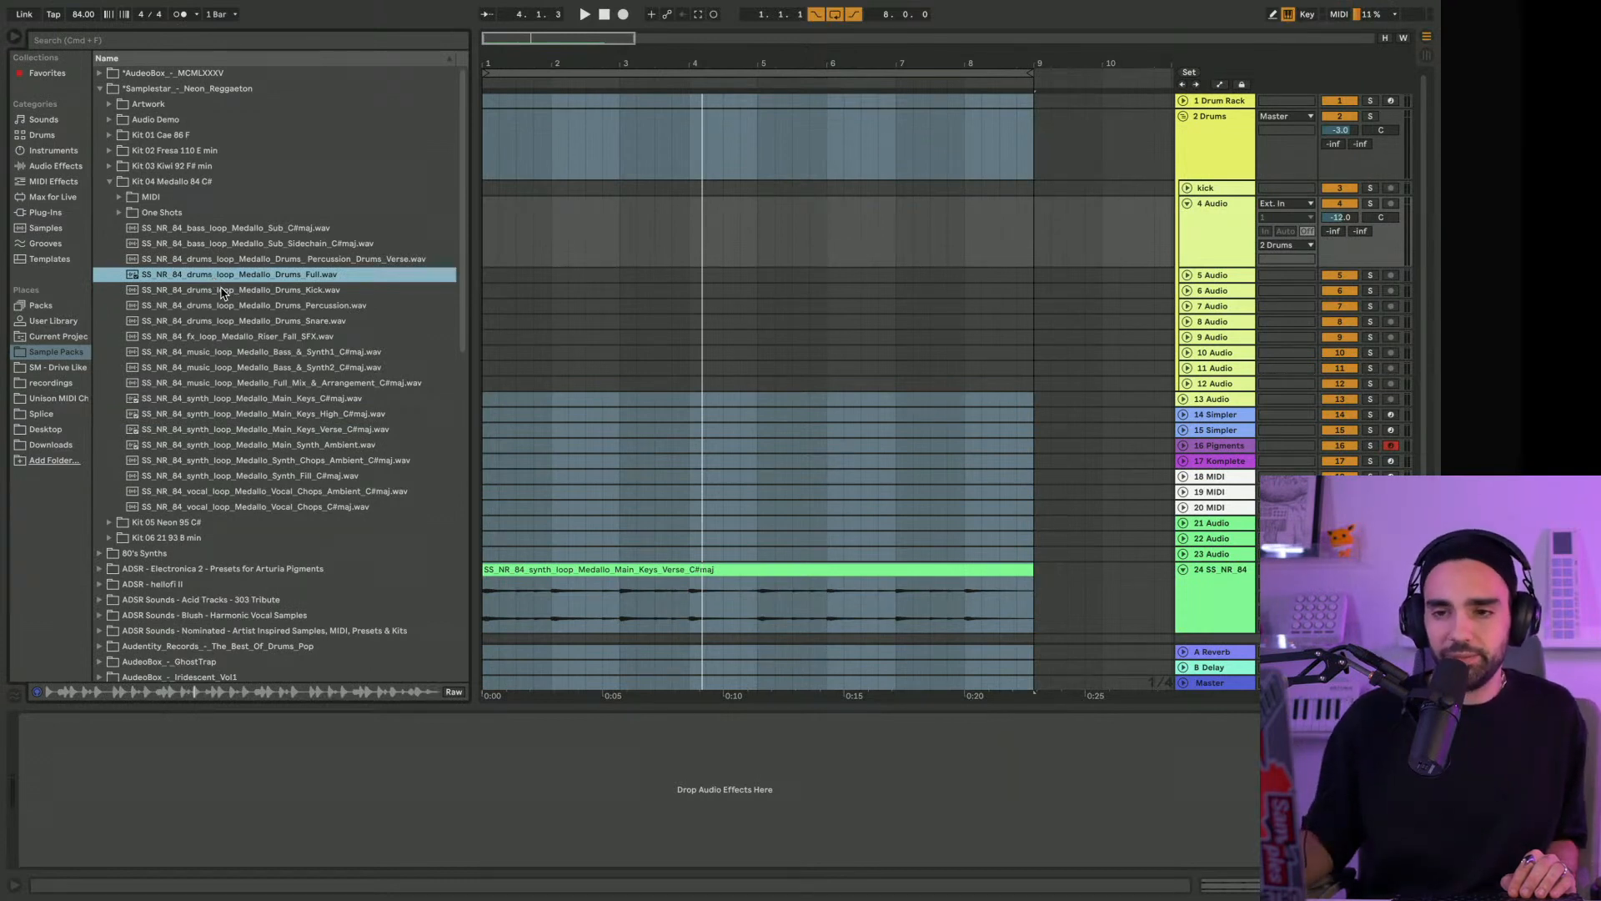
pyautogui.click(211, 291)
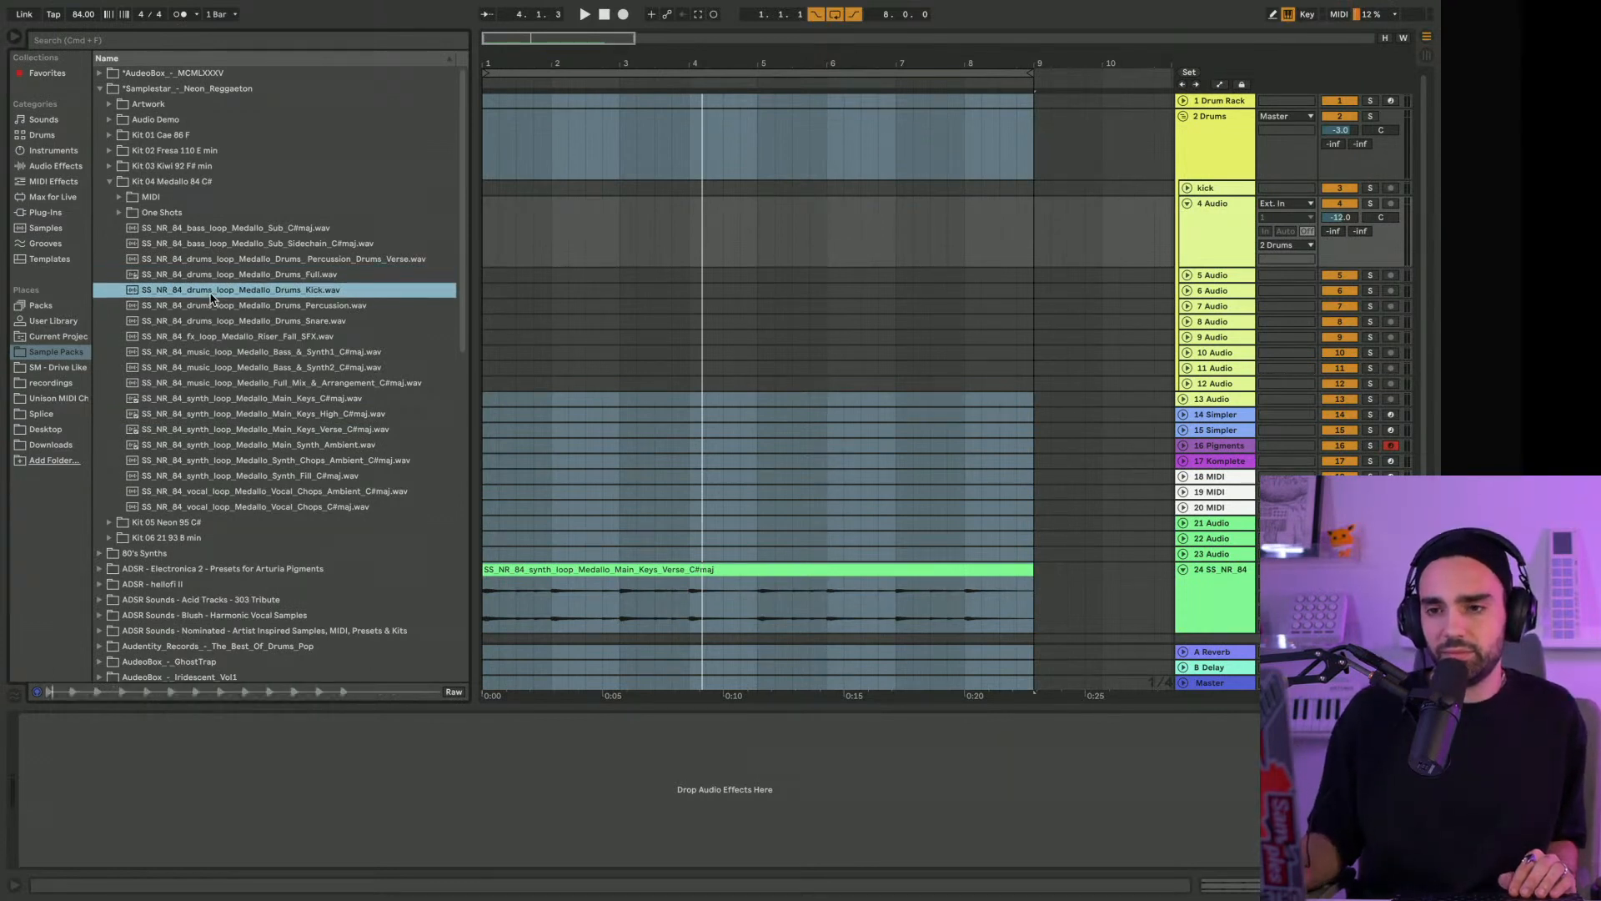
pyautogui.click(209, 308)
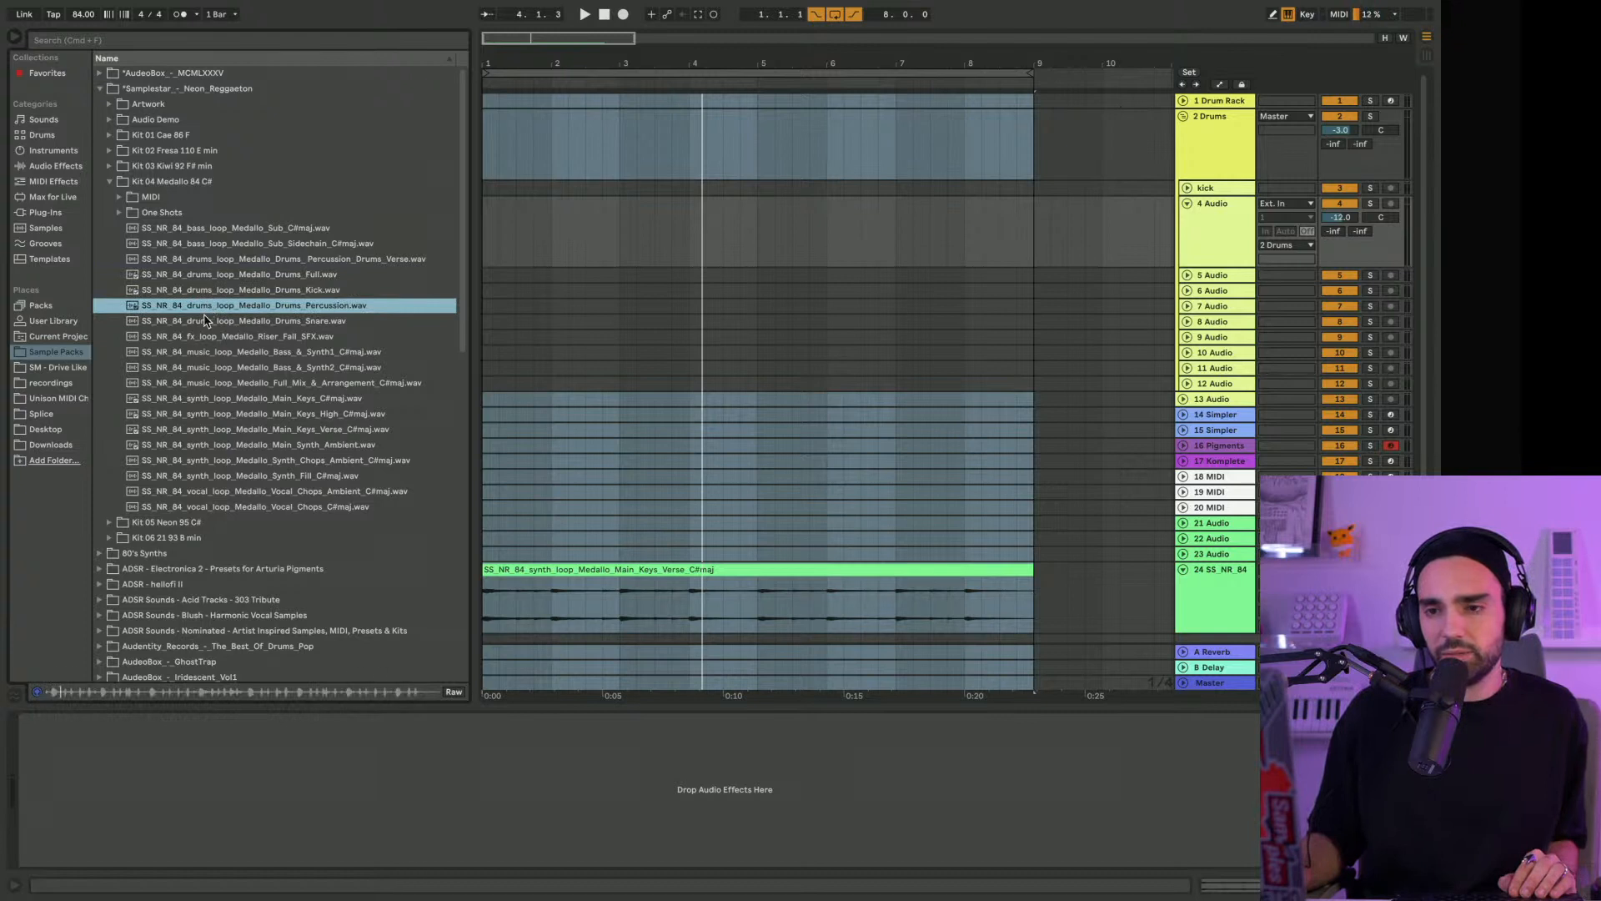
pyautogui.click(205, 323)
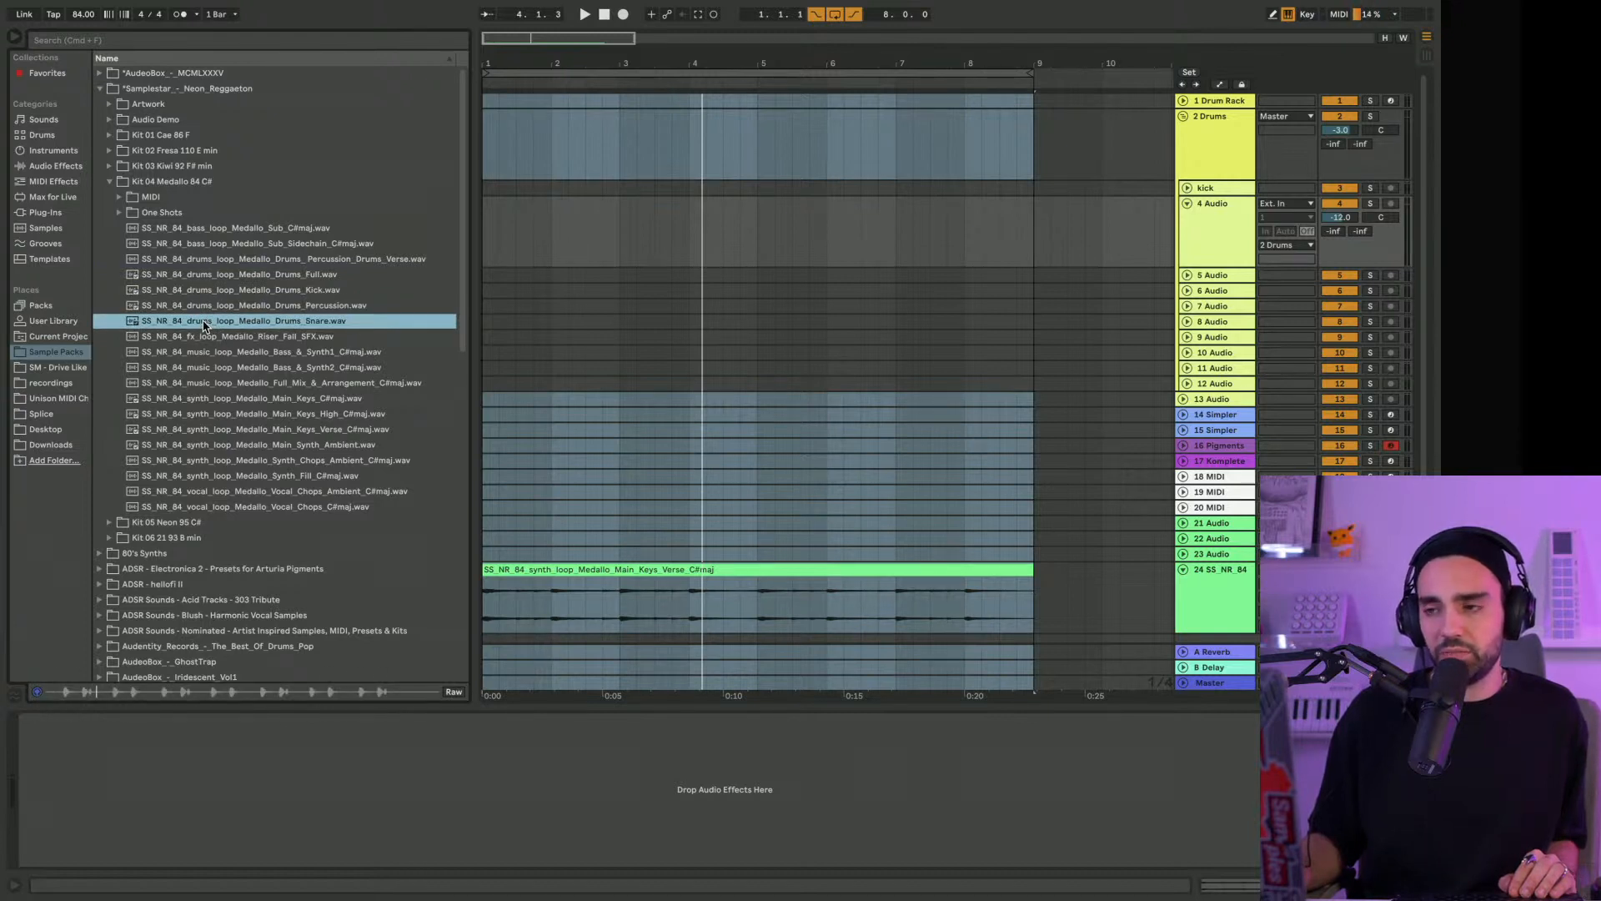
pyautogui.click(230, 292)
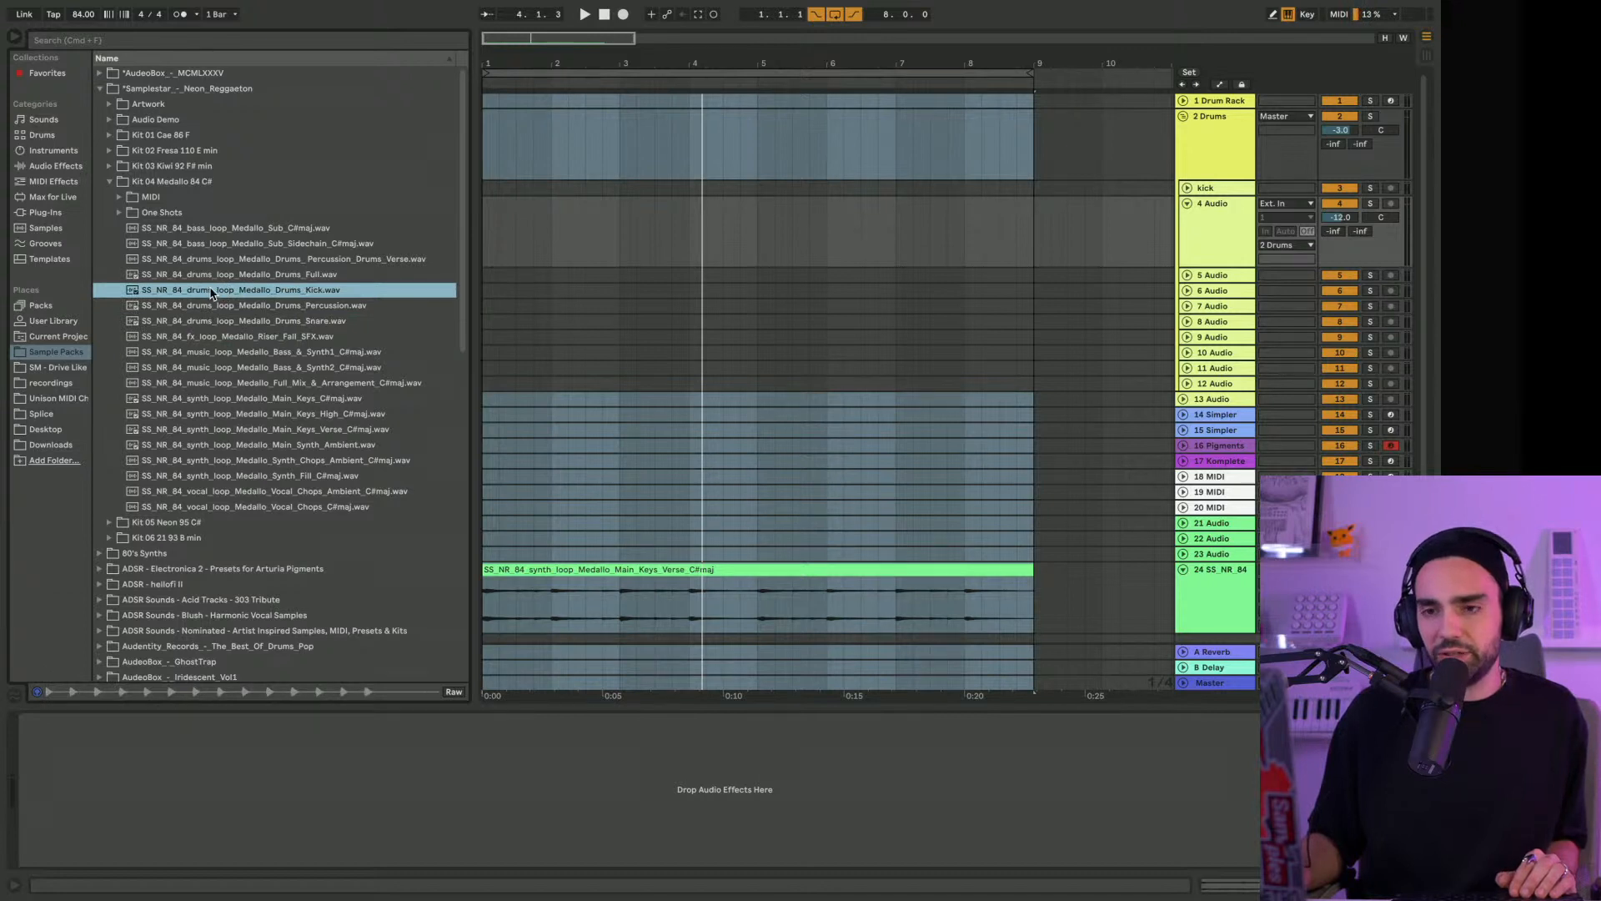
# Place the Medallo Drums Kick, Percussion and Snare loops at bar 1 on tracks 5, 6 and 7 of the Drums group
pyautogui.moveTo(205, 290); pyautogui.dragTo(488, 276)
pyautogui.moveTo(277, 303); pyautogui.dragTo(486, 290)
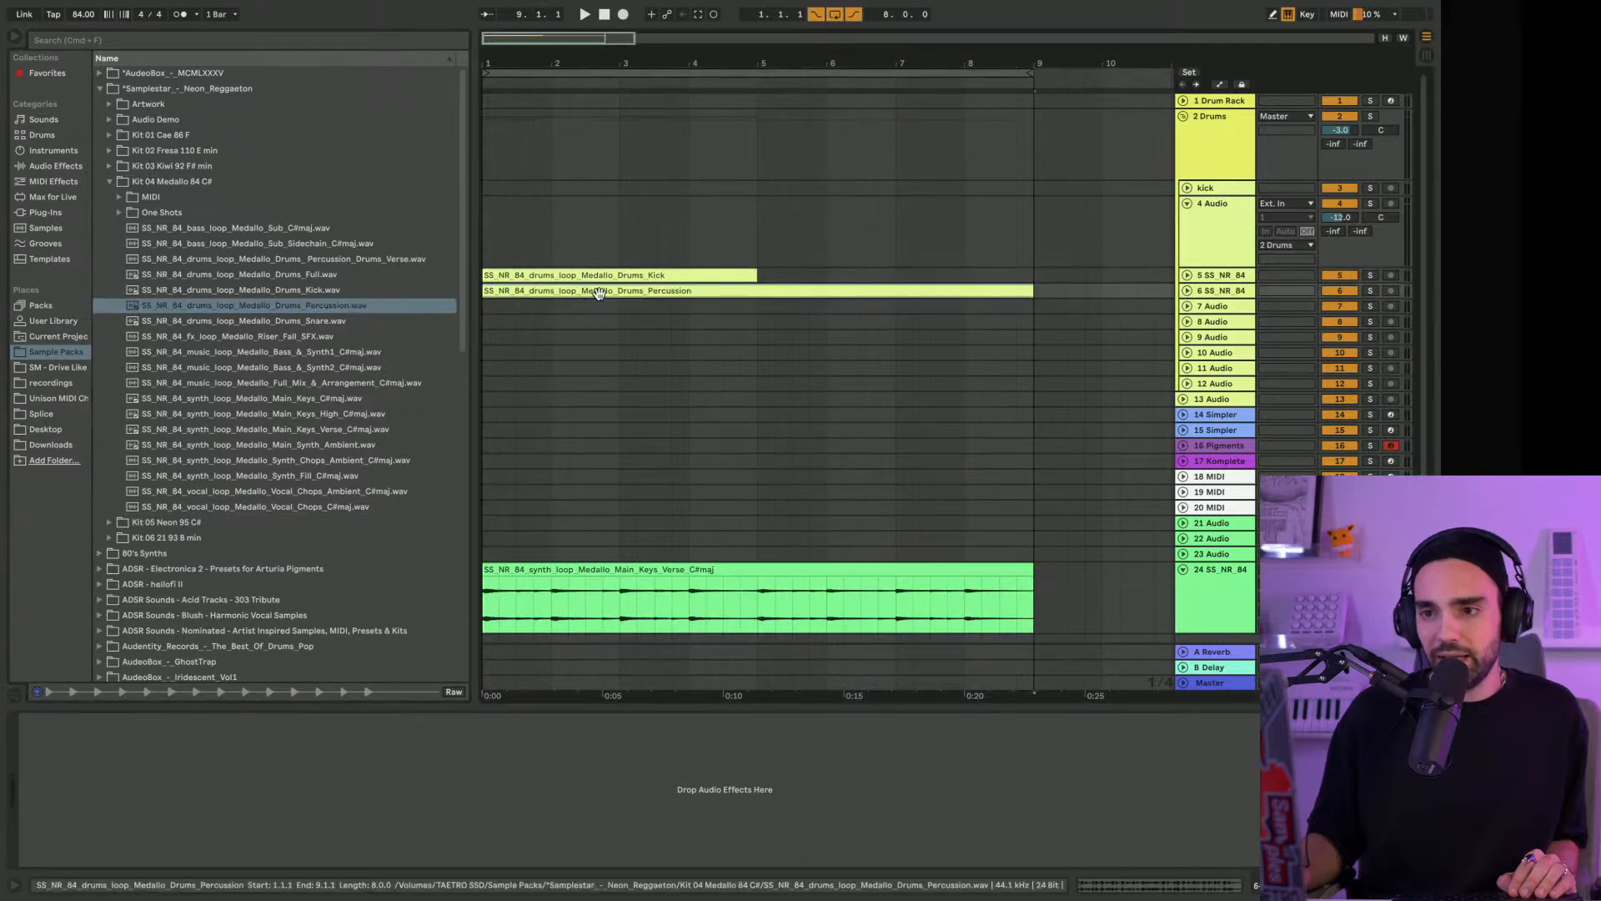
pyautogui.click(554, 276)
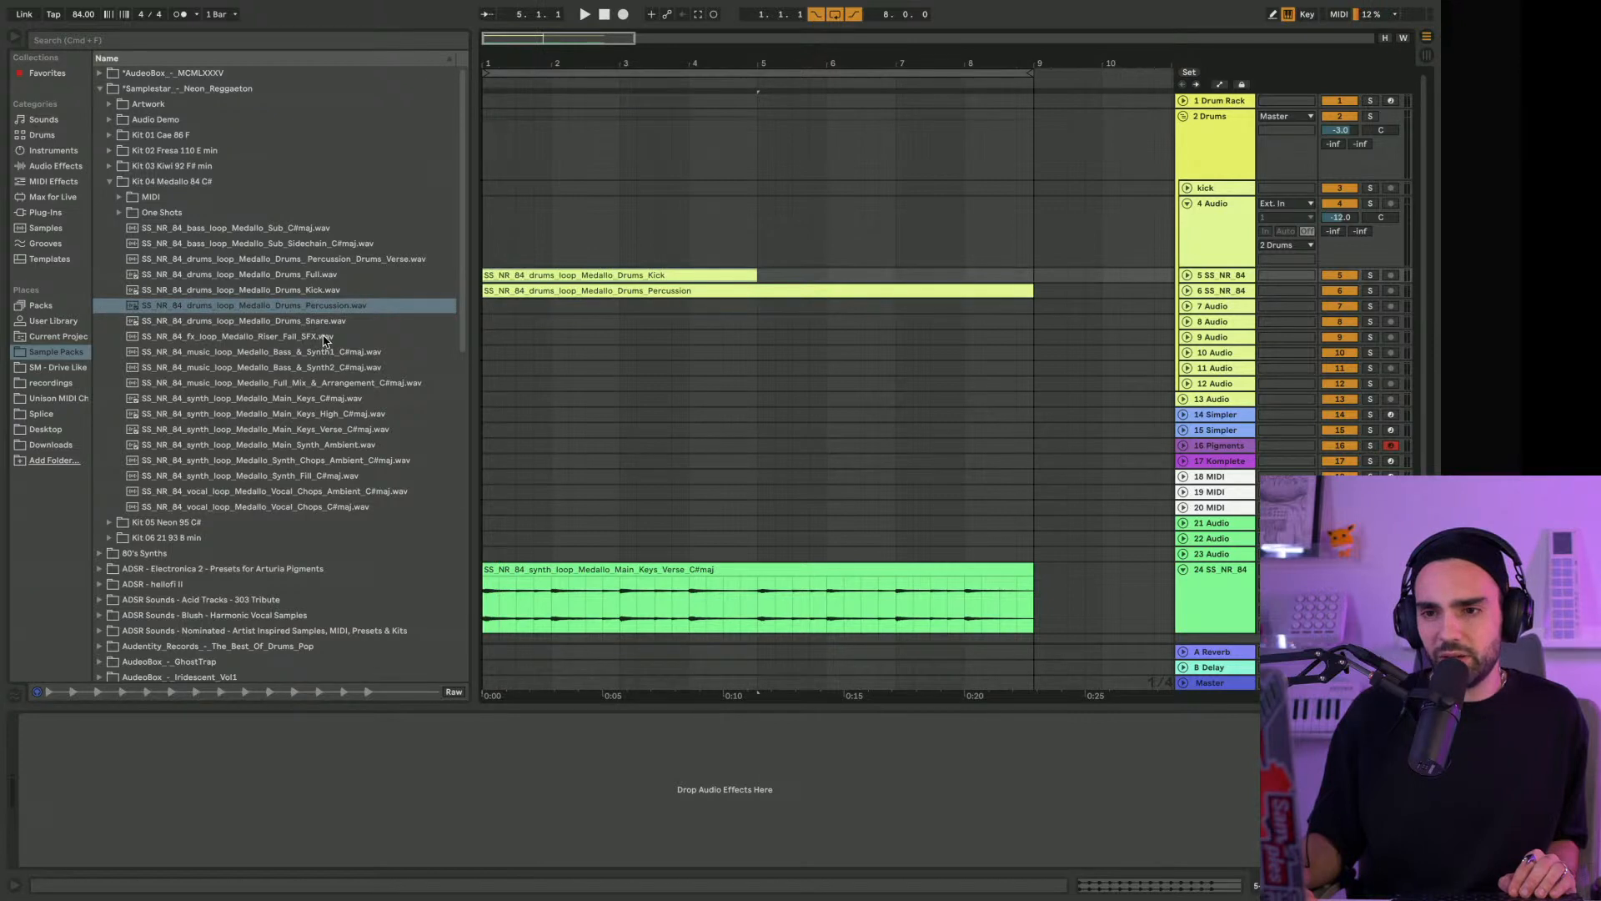
pyautogui.moveTo(321, 321); pyautogui.dragTo(507, 304)
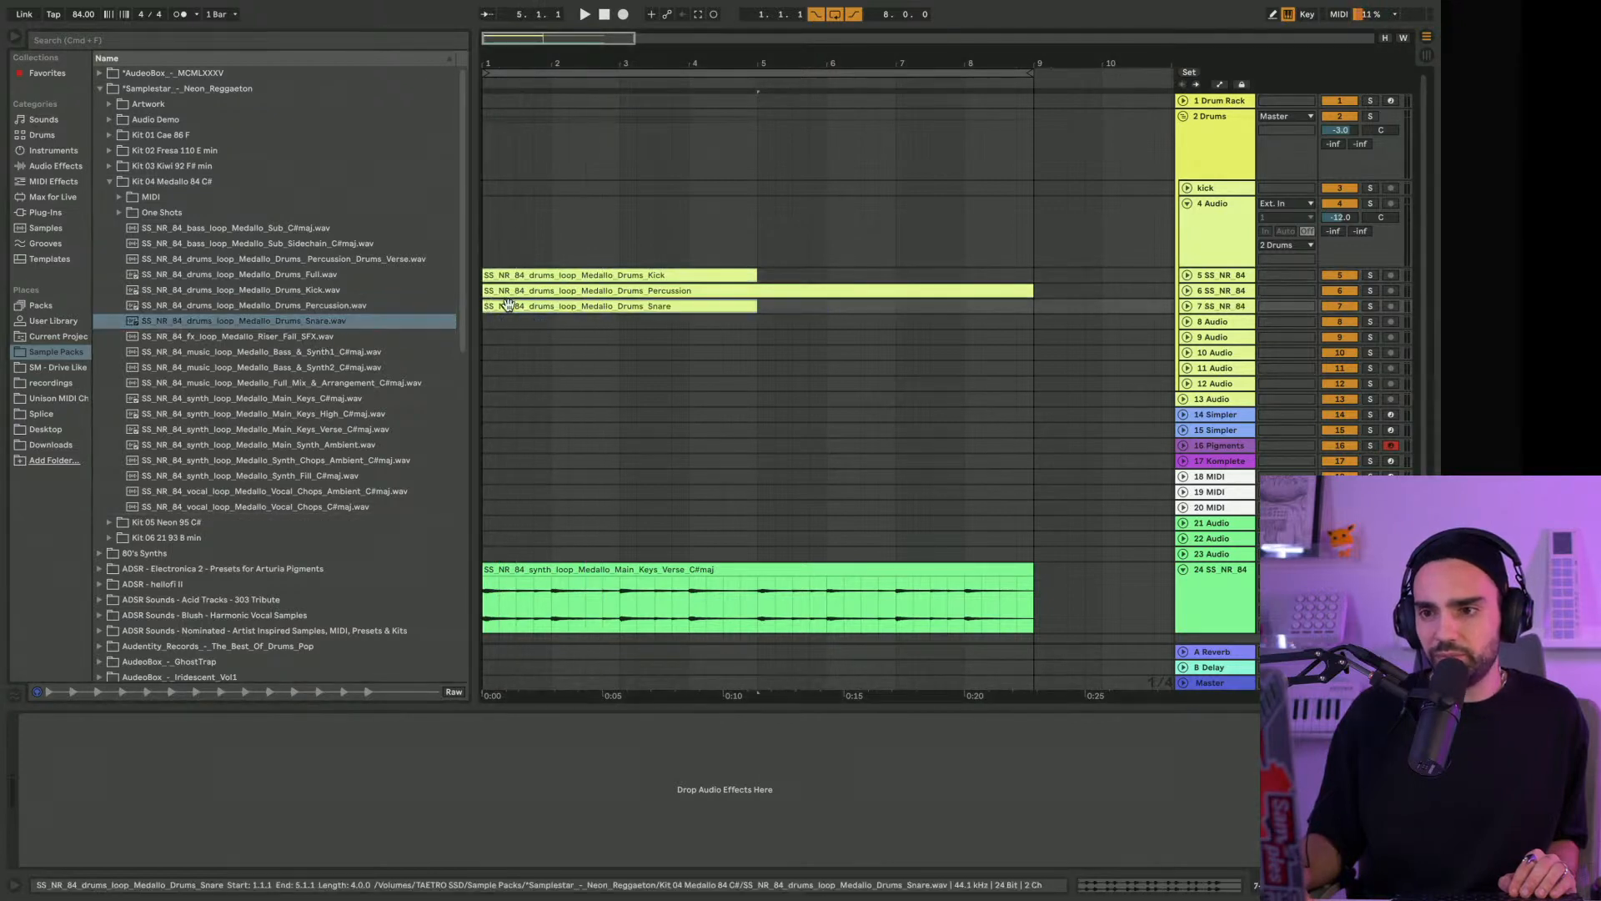
# Duplicate the kick and snare clips once so that they fill bars 1 to 9
pyautogui.keyDown('shift'); pyautogui.click(579, 275); pyautogui.keyUp('shift')
pyautogui.hotkey('ctrl', 'd')
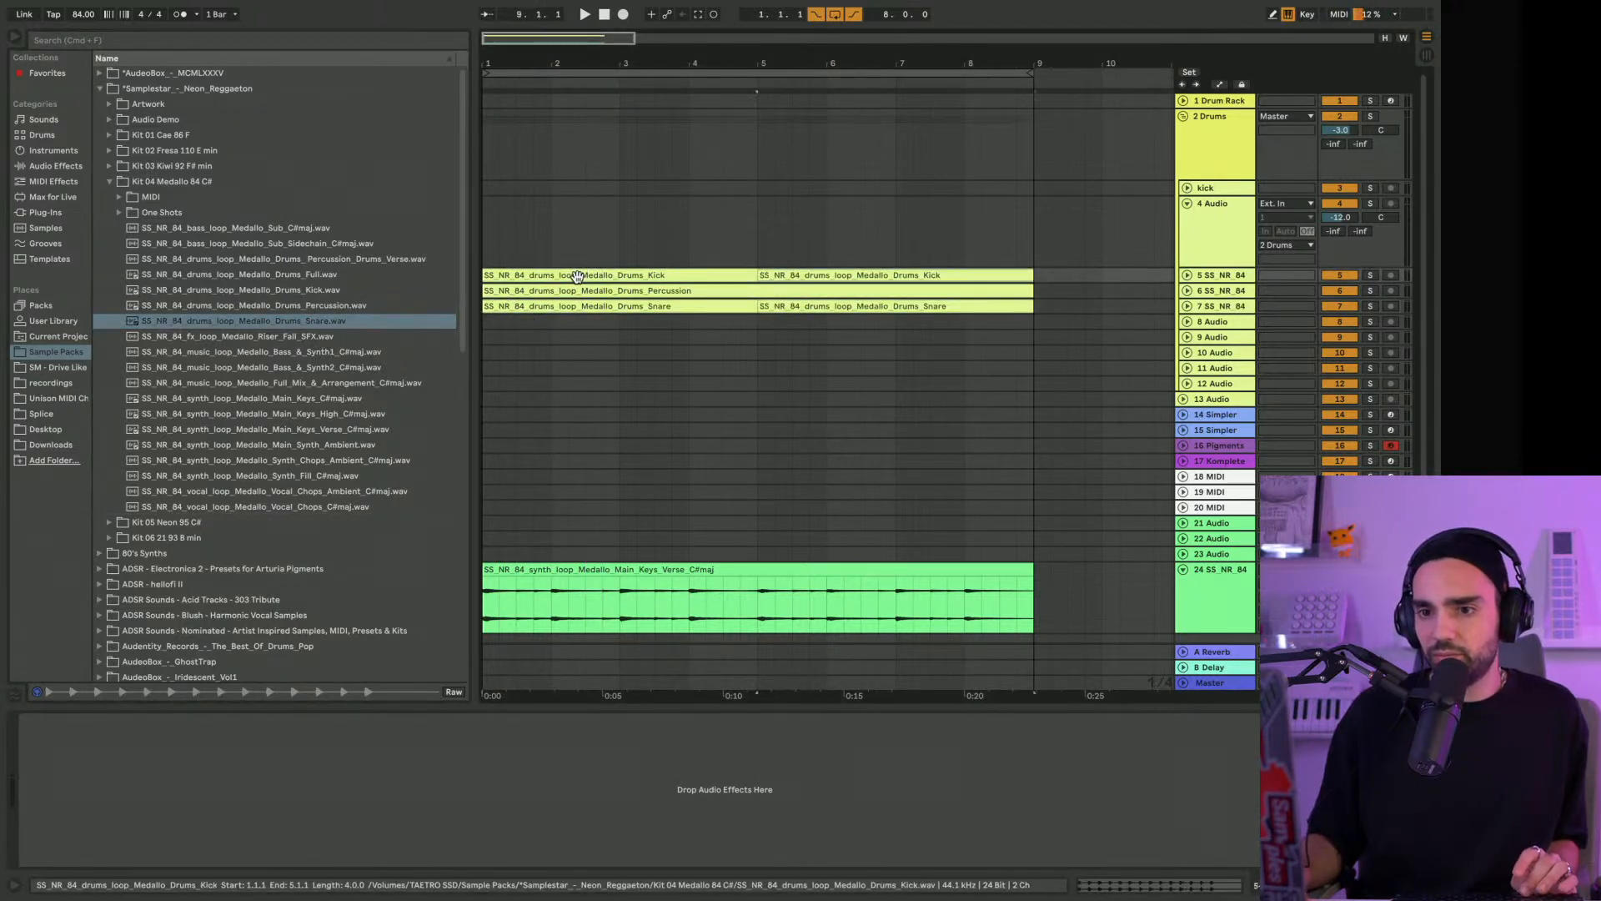
pyautogui.click(415, 302)
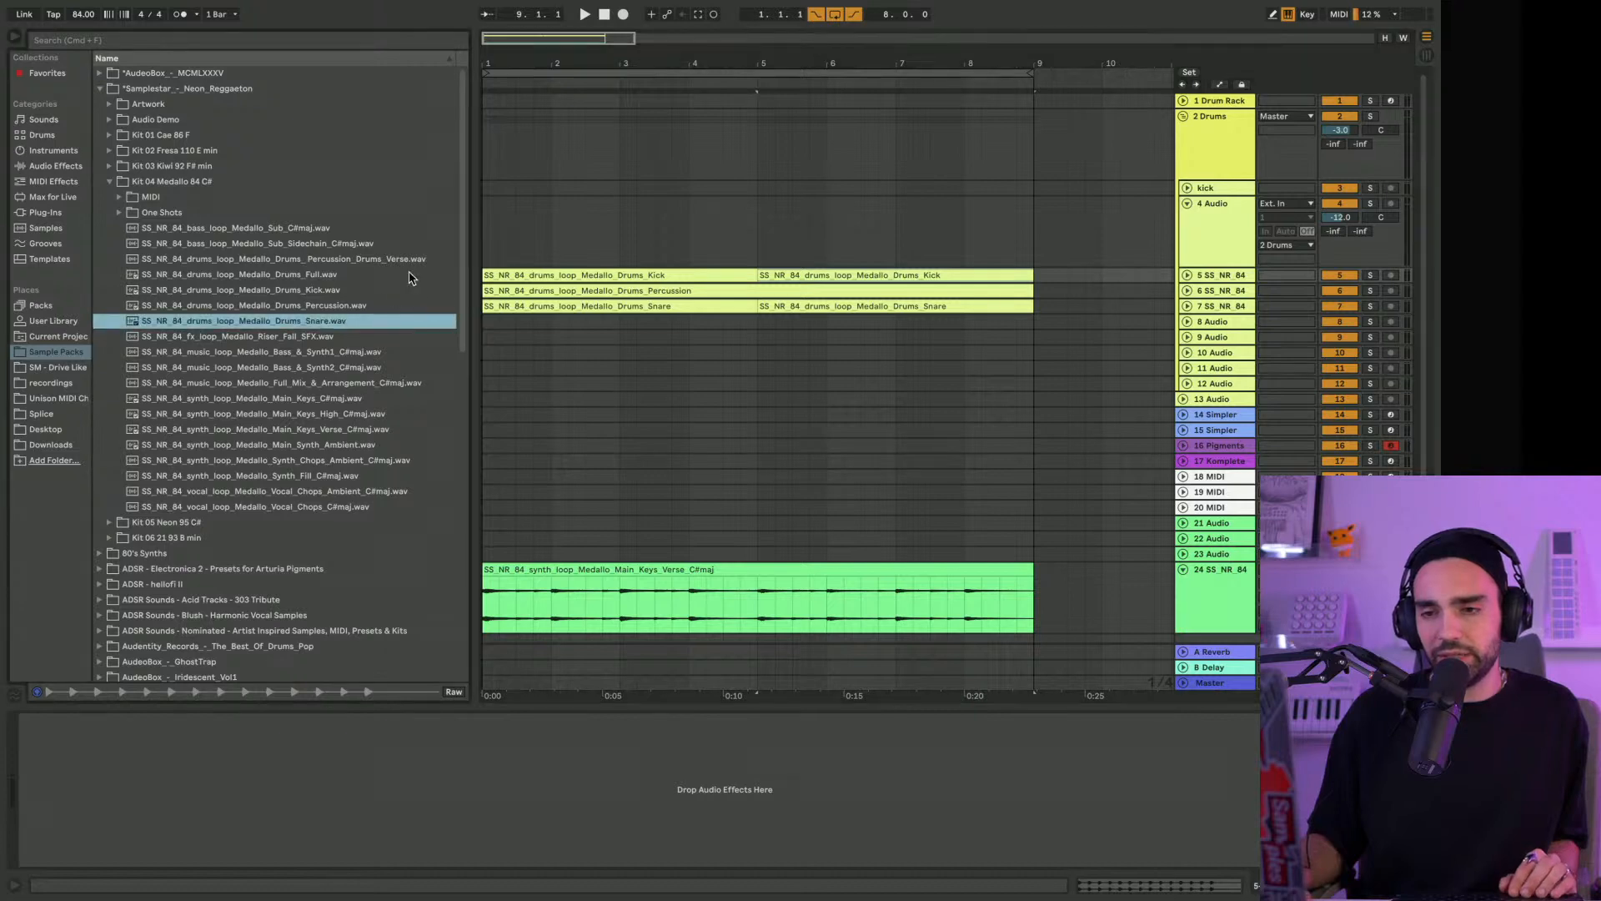
# Unfold the kick, percussion and snare loop tracks and lower the Drums group volume to -17.3 dB during playback
pyautogui.click(755, 86)
pyautogui.click(1185, 276)
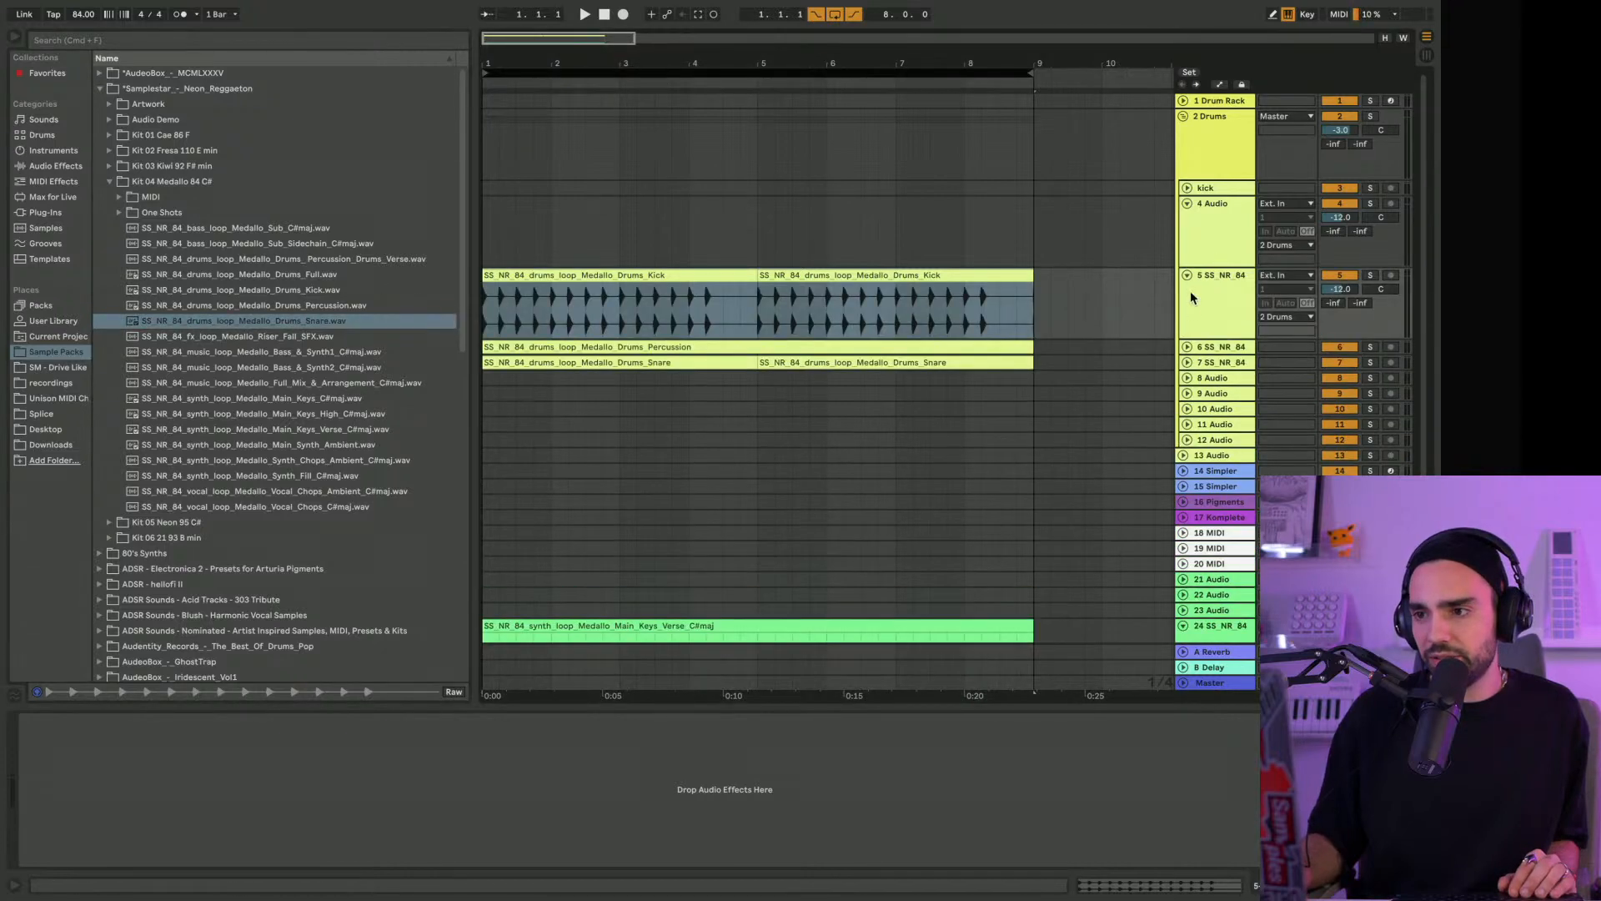
pyautogui.click(1188, 345)
pyautogui.click(1187, 416)
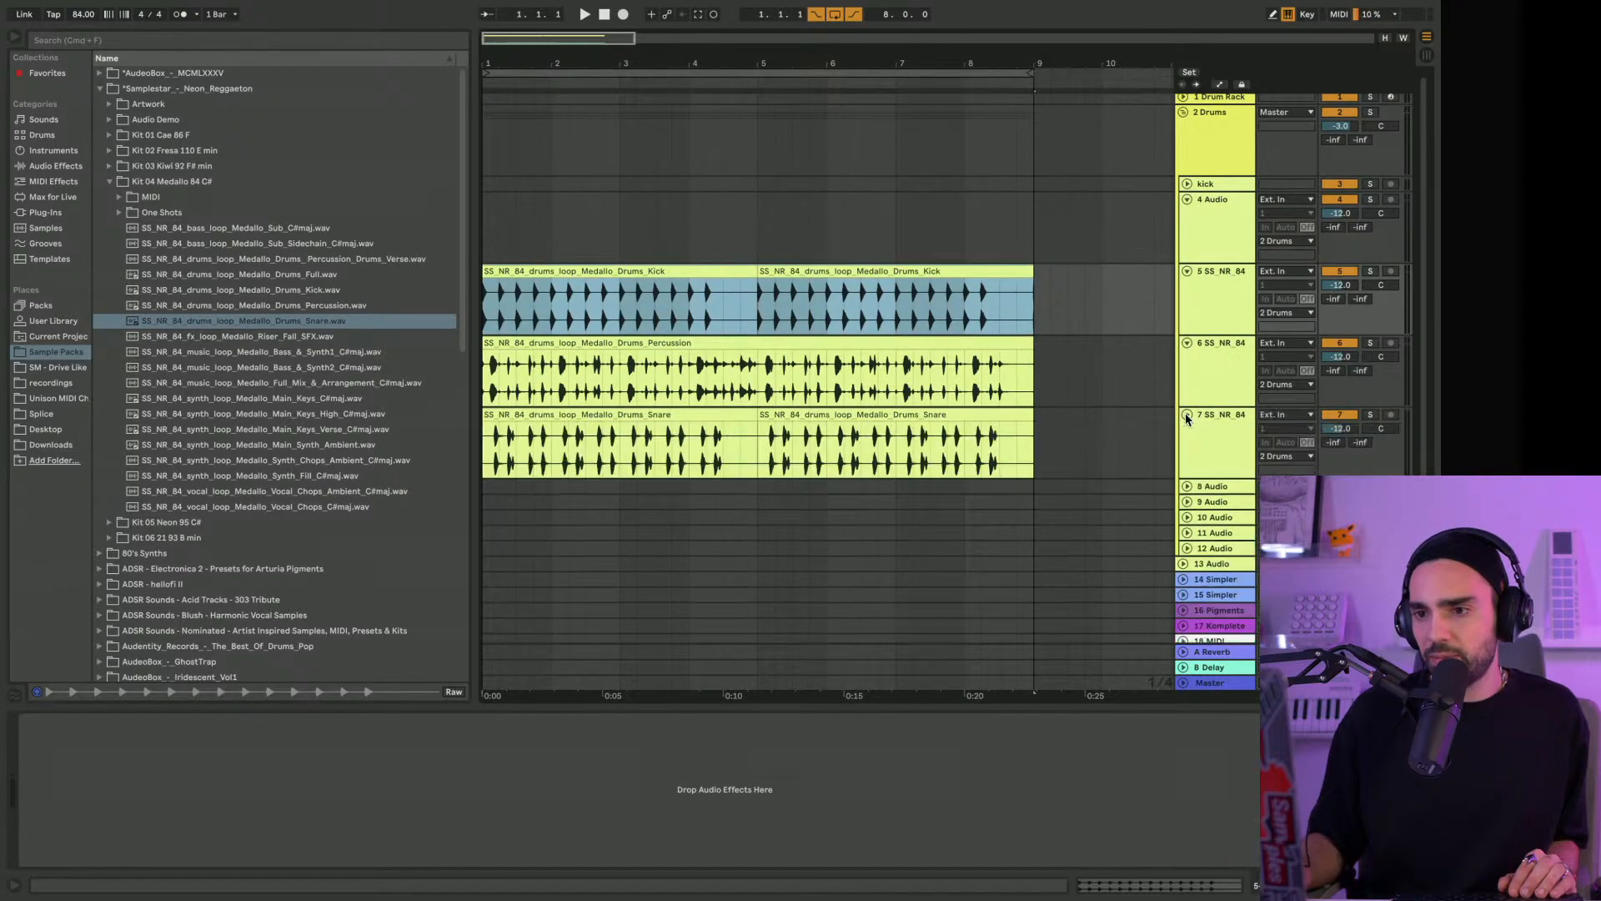
pyautogui.press('space')
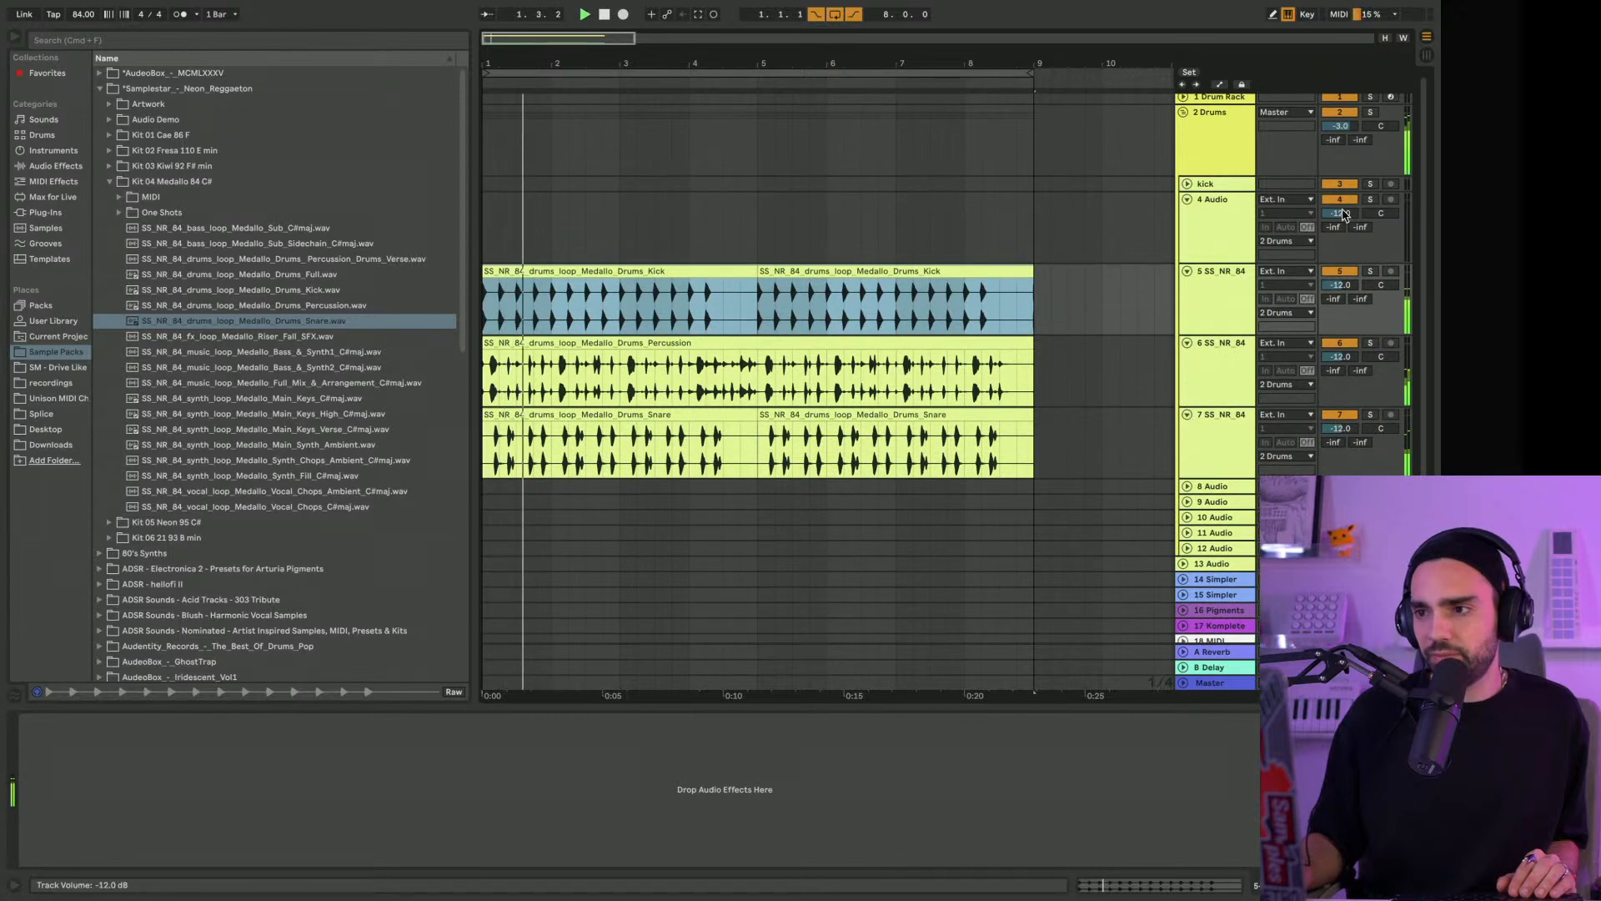
pyautogui.moveTo(1339, 126); pyautogui.dragTo(1339, 203)
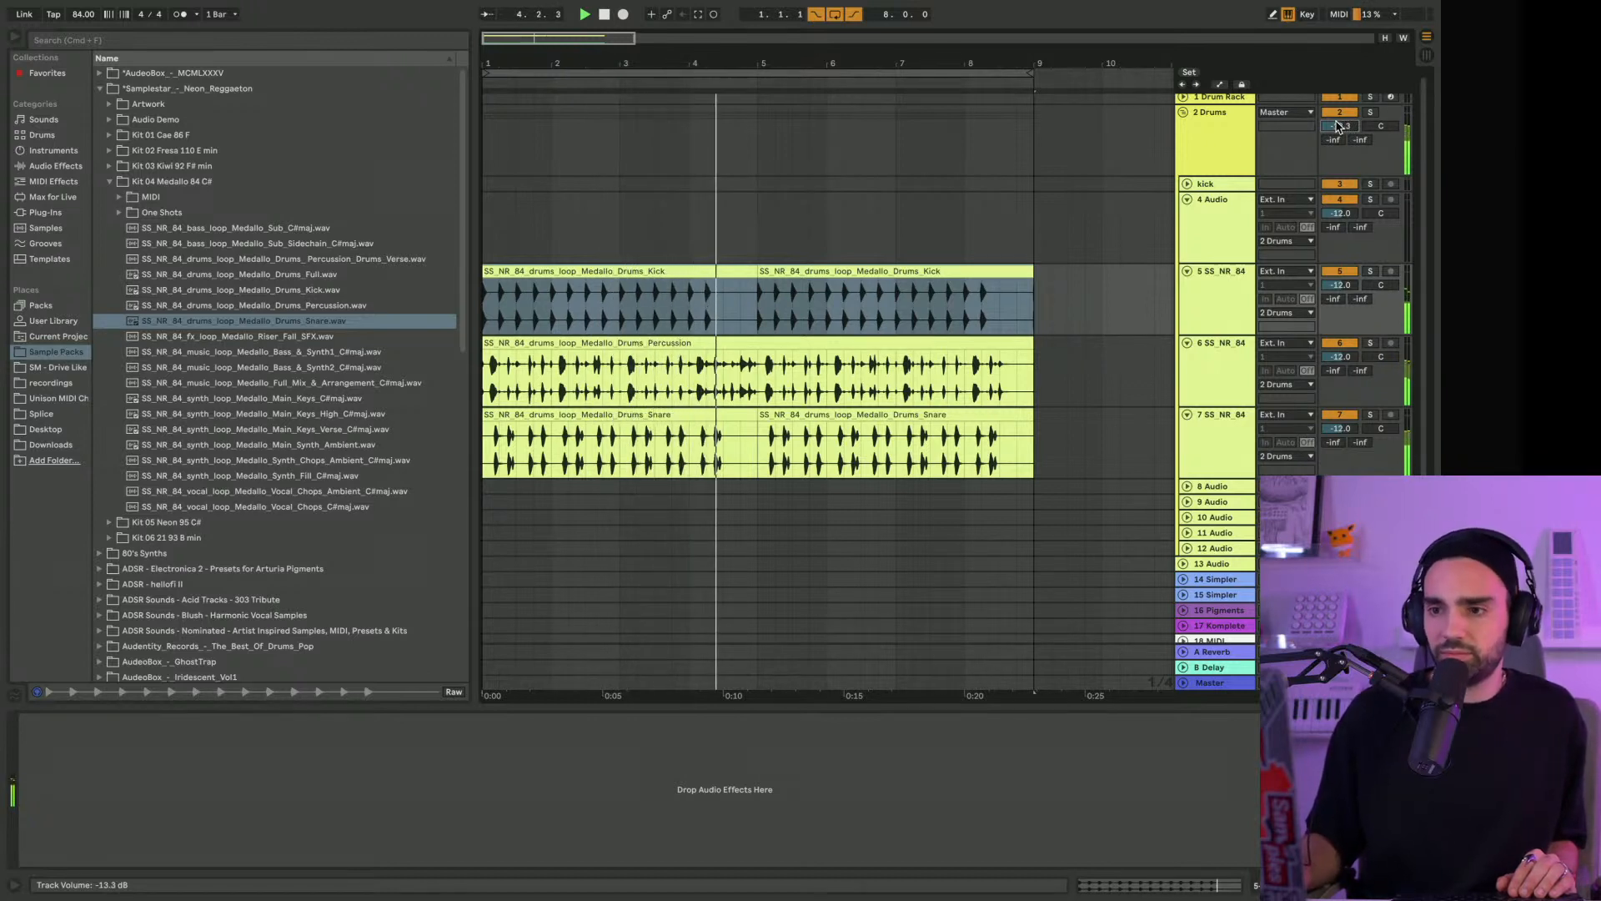
pyautogui.moveTo(1343, 131); pyautogui.dragTo(1343, 161)
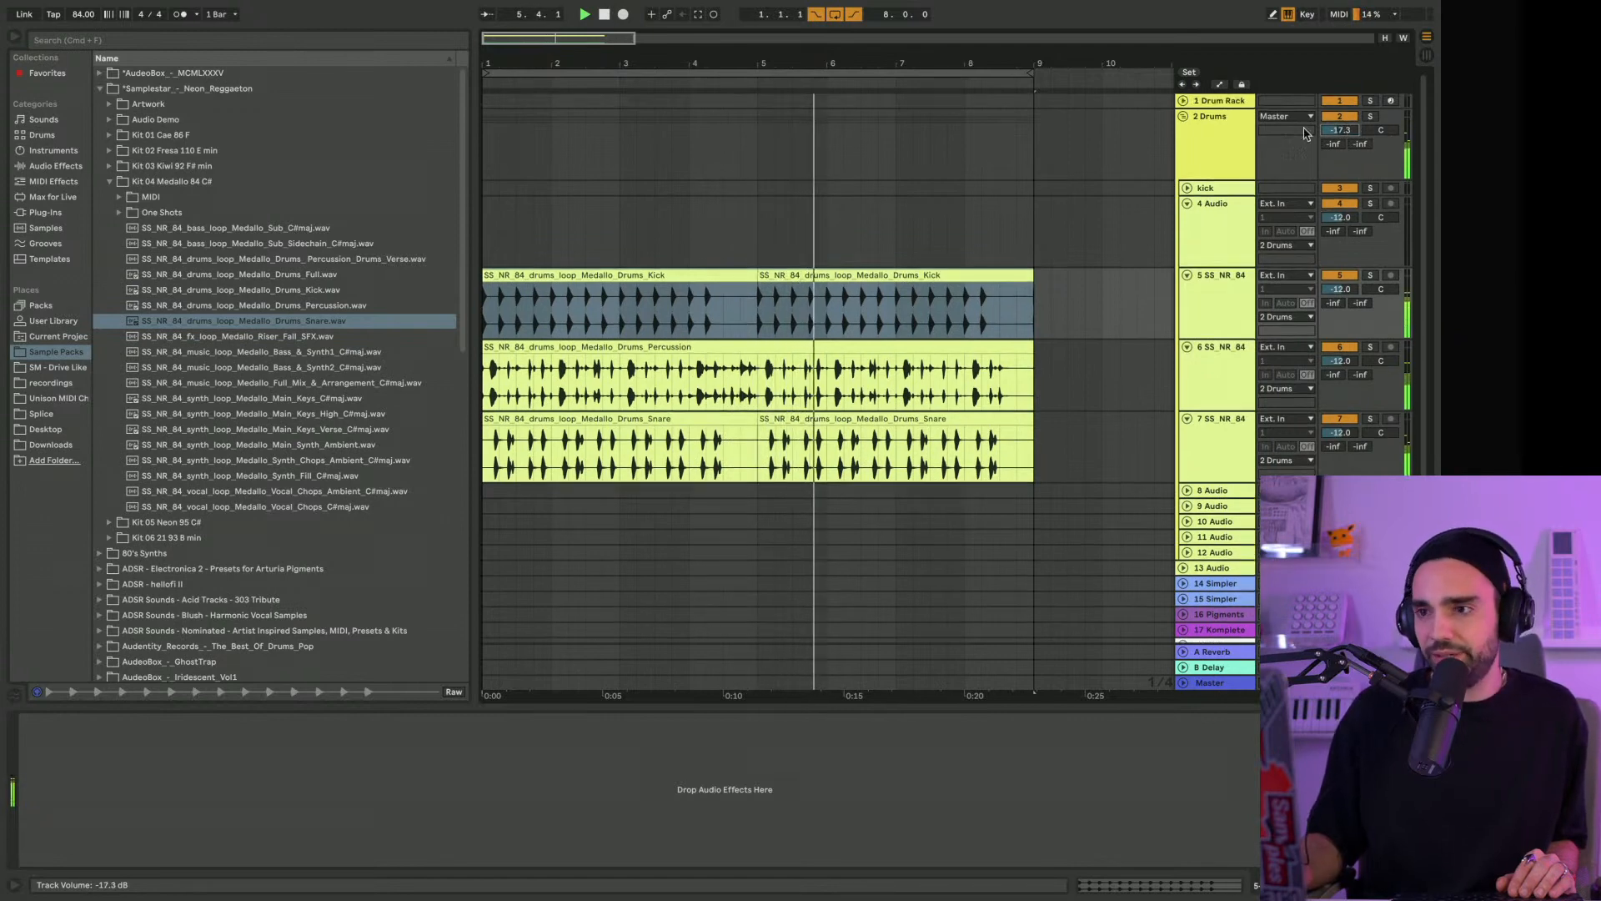
# Fold tracks 4 to 7 in the Drums group and select the keys track to show its effect chain
pyautogui.scroll(-1, 1210, 250)
pyautogui.click(1187, 194)
pyautogui.click(1187, 208)
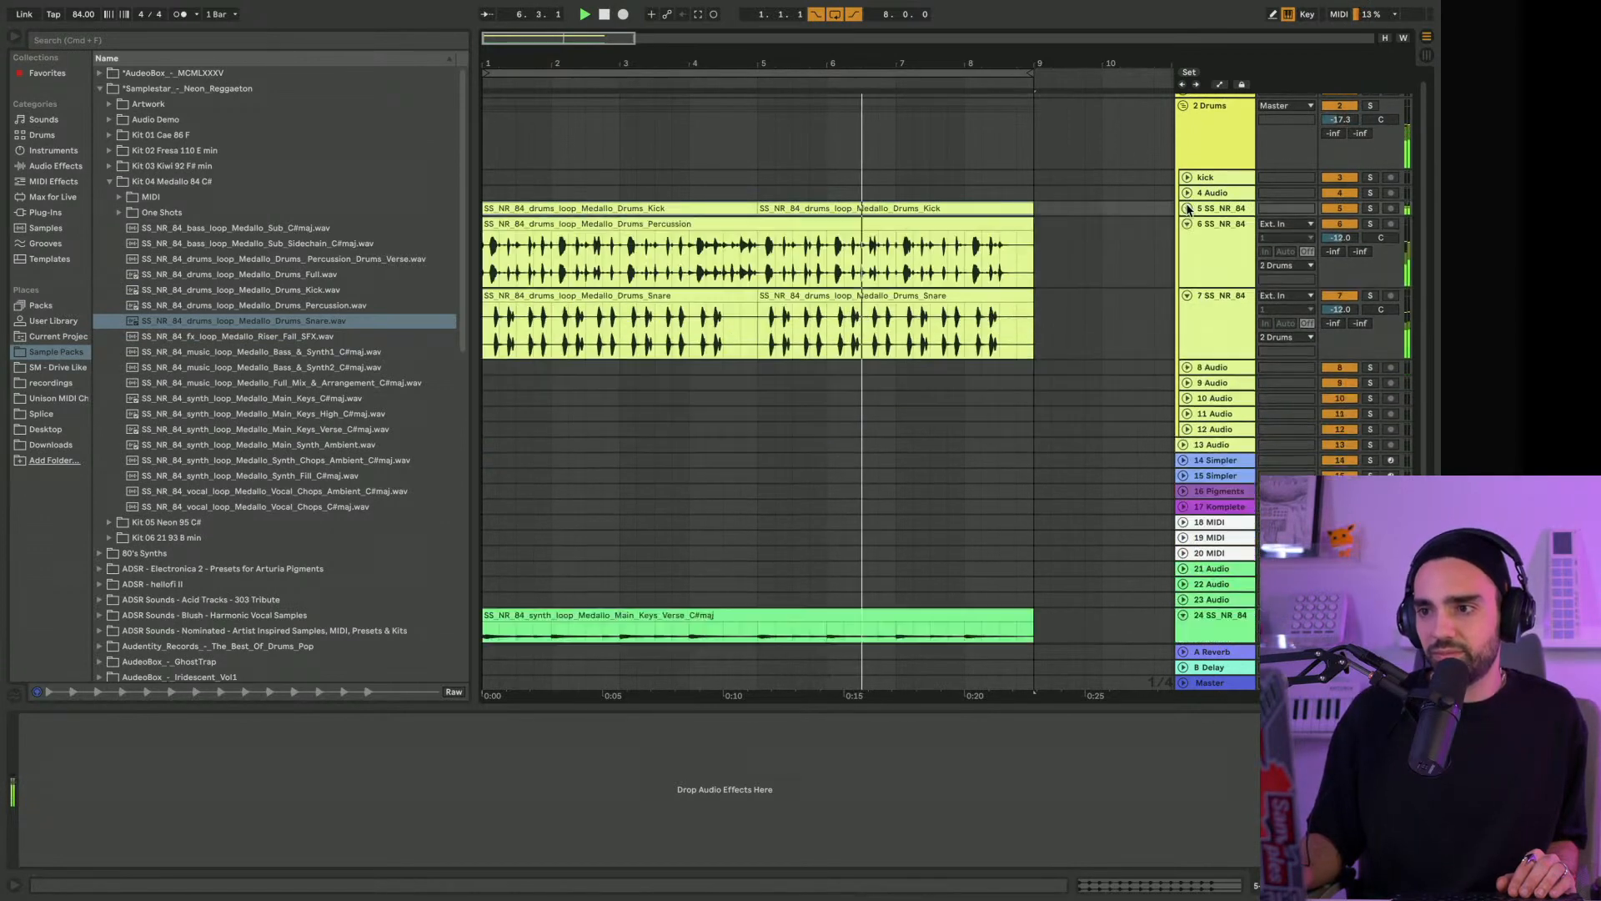
pyautogui.click(1187, 224)
pyautogui.click(1187, 239)
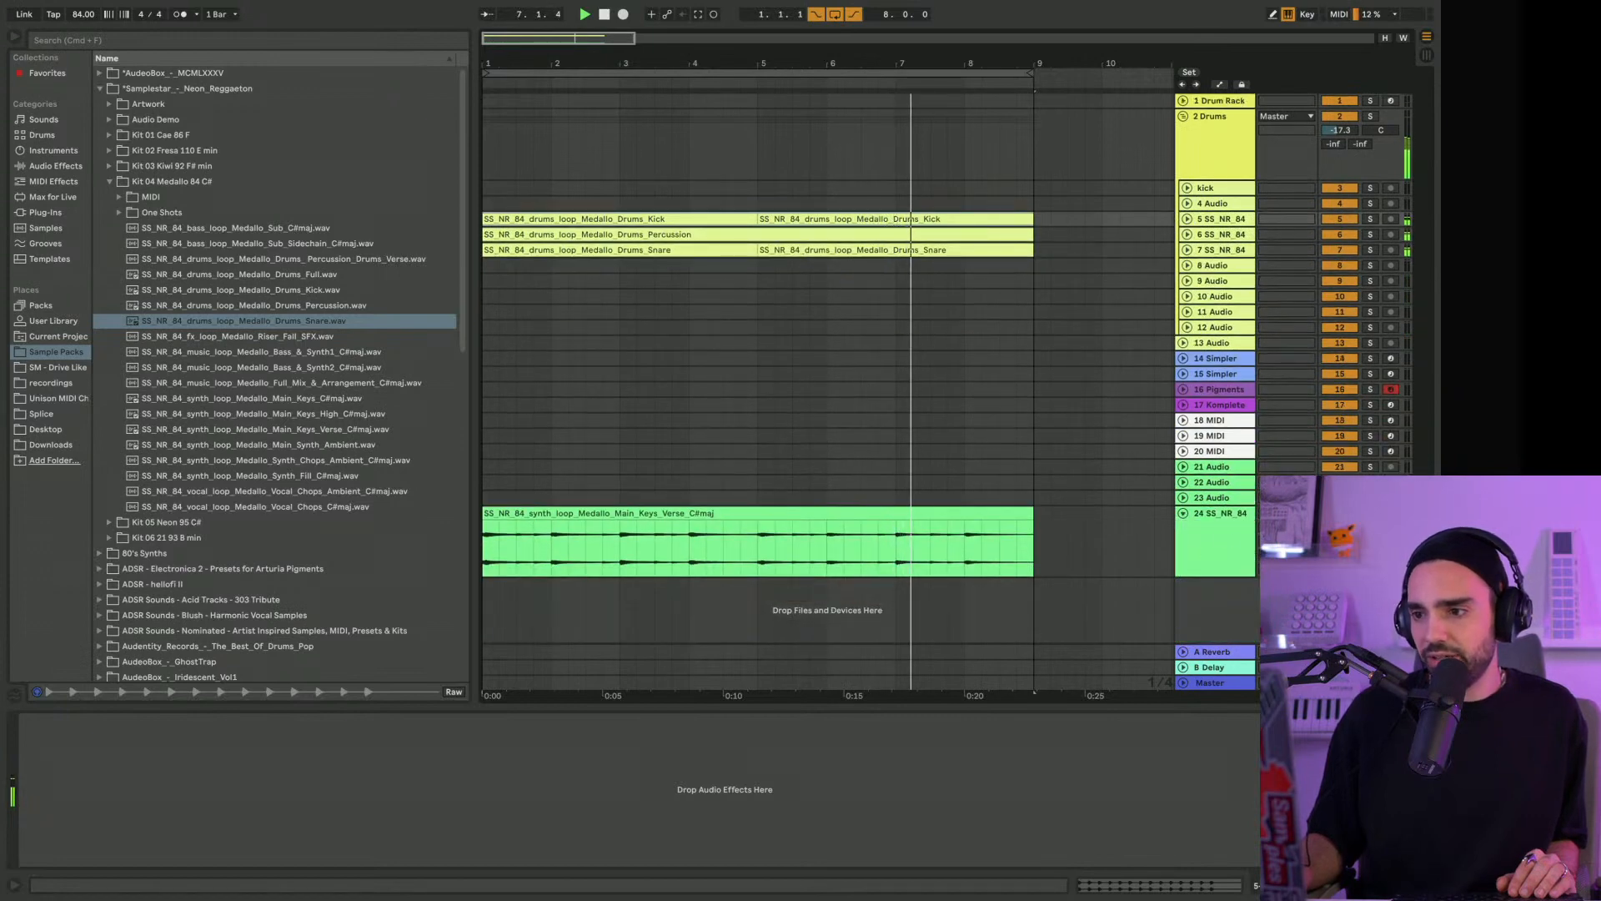
pyautogui.click(1219, 530)
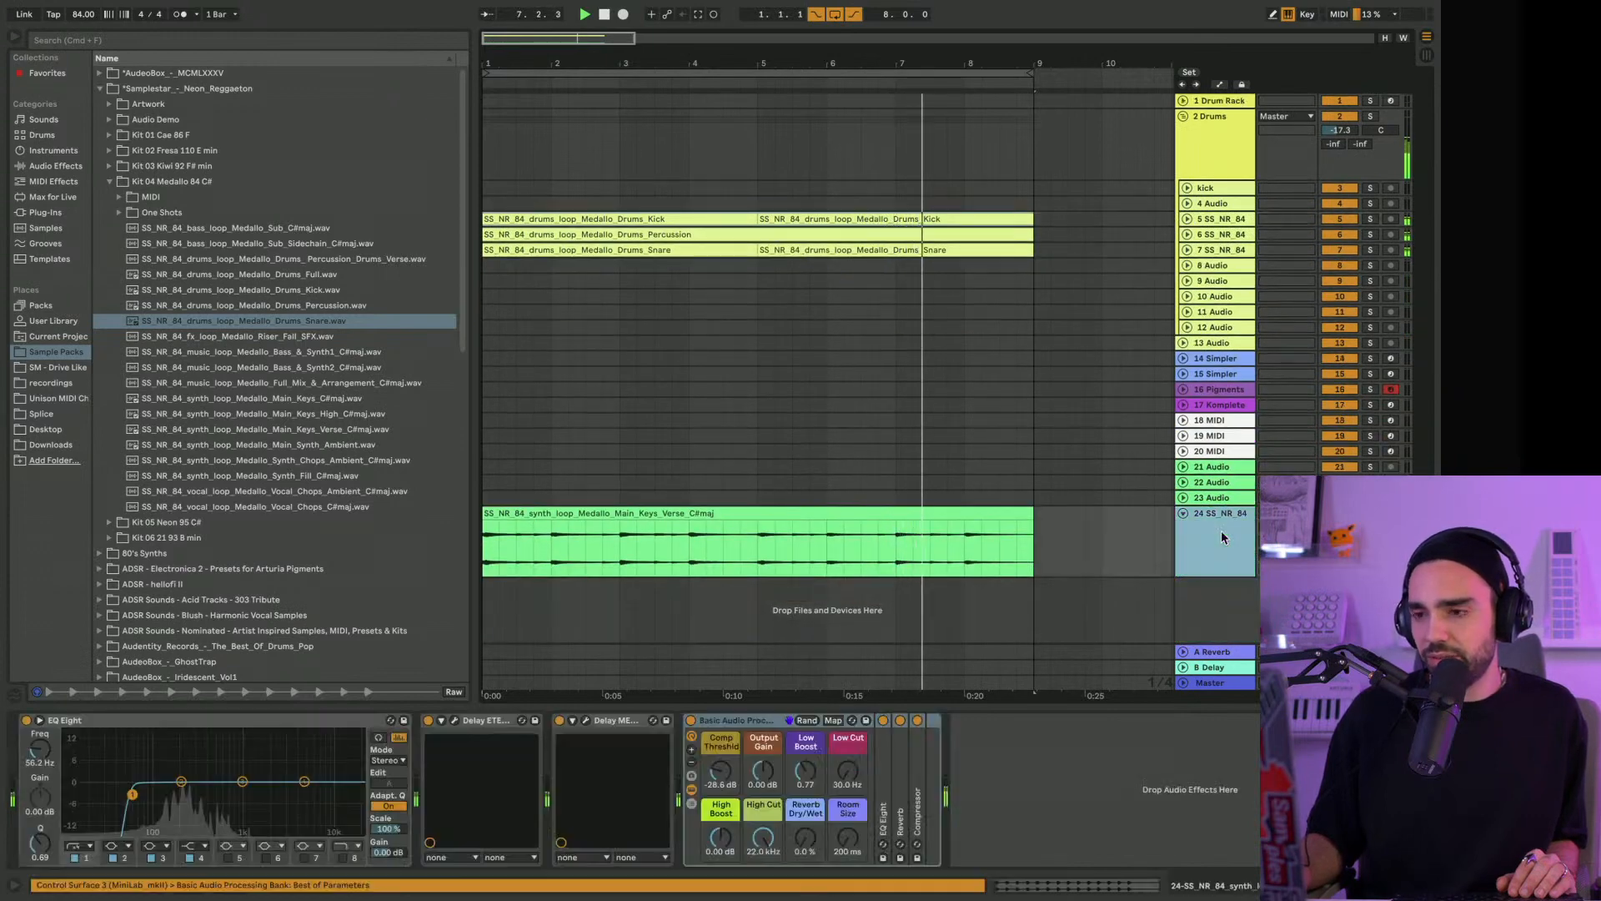
# Unfold and solo the percussion loop track and open its clip for editing
pyautogui.click(1186, 234)
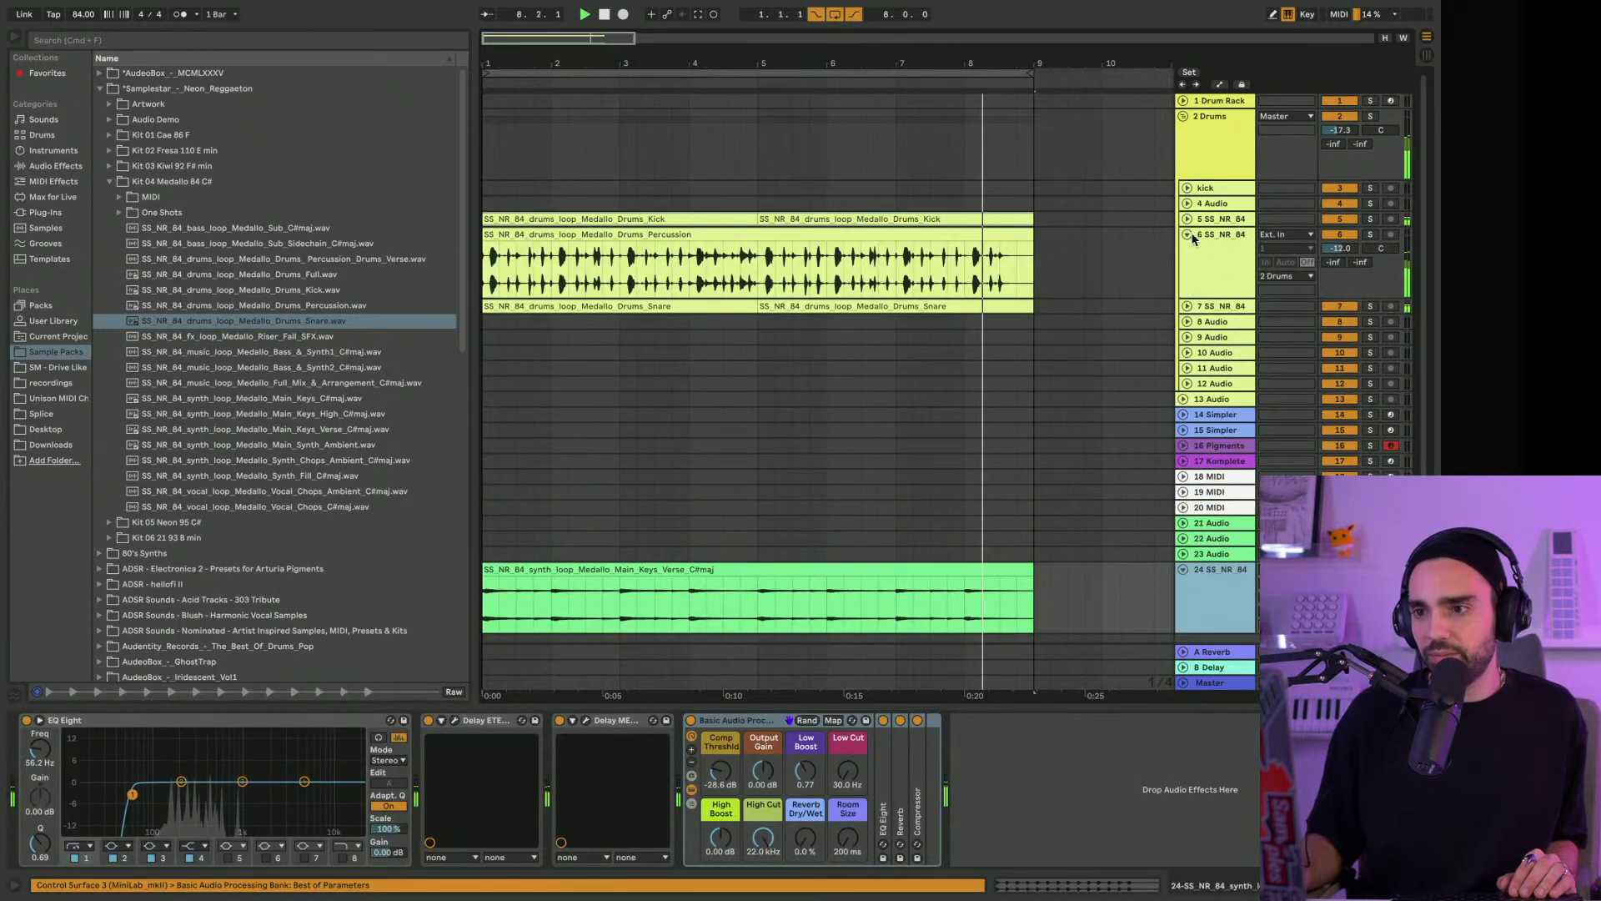
pyautogui.click(1370, 234)
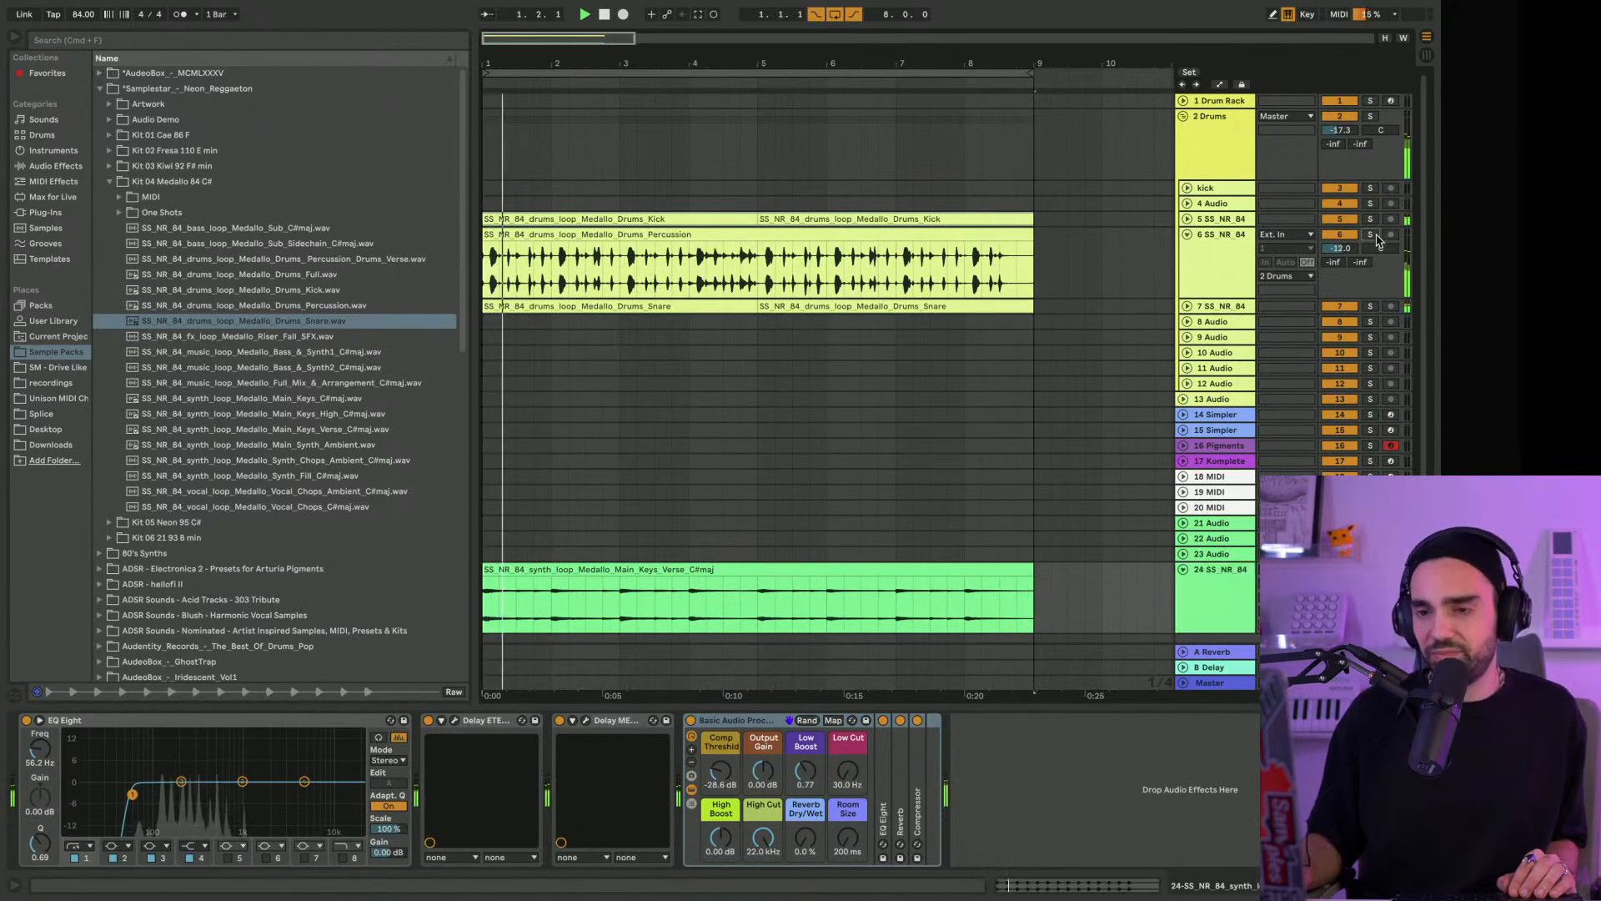
pyautogui.click(899, 235)
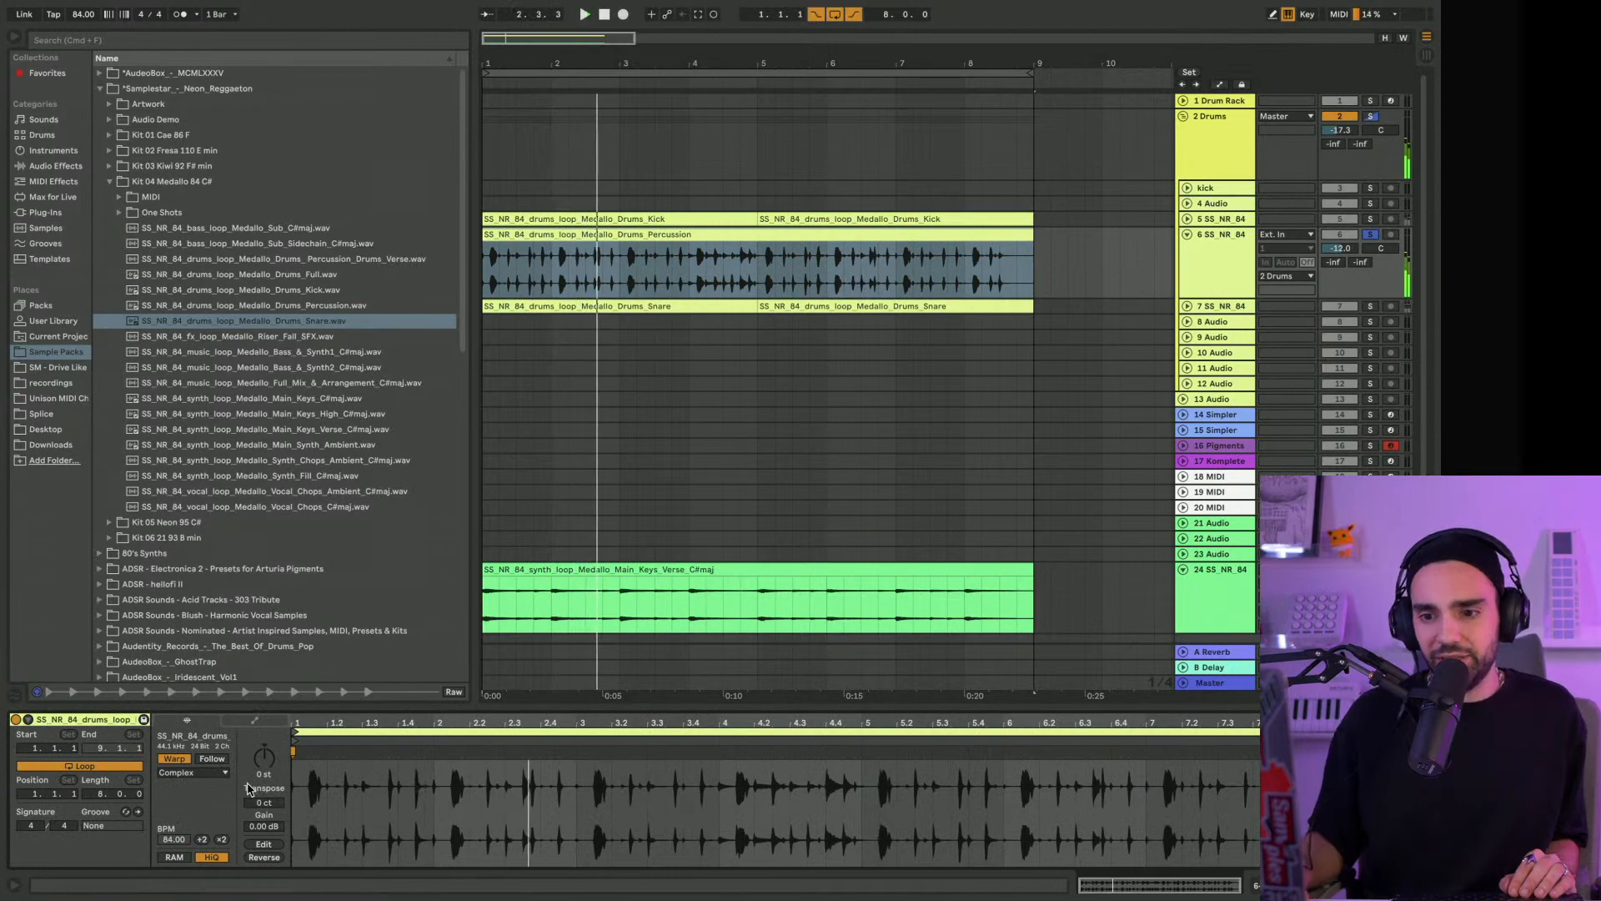
# Set the warp mode of the percussion clip to Beats
pyautogui.click(198, 774)
pyautogui.click(196, 784)
pyautogui.click(187, 773)
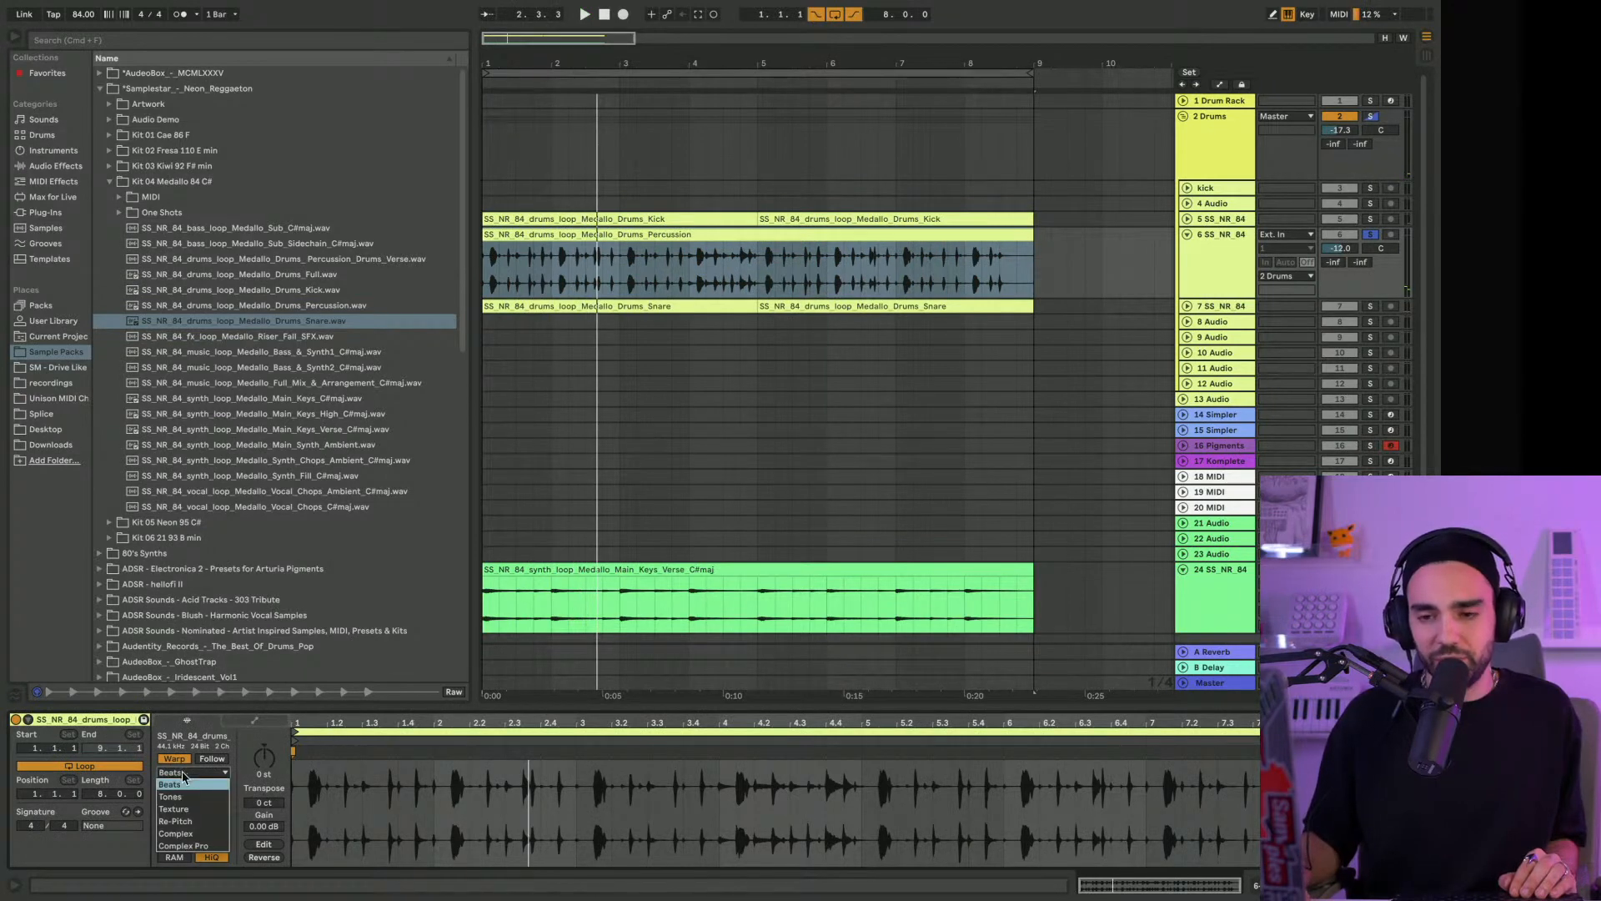
pyautogui.click(184, 784)
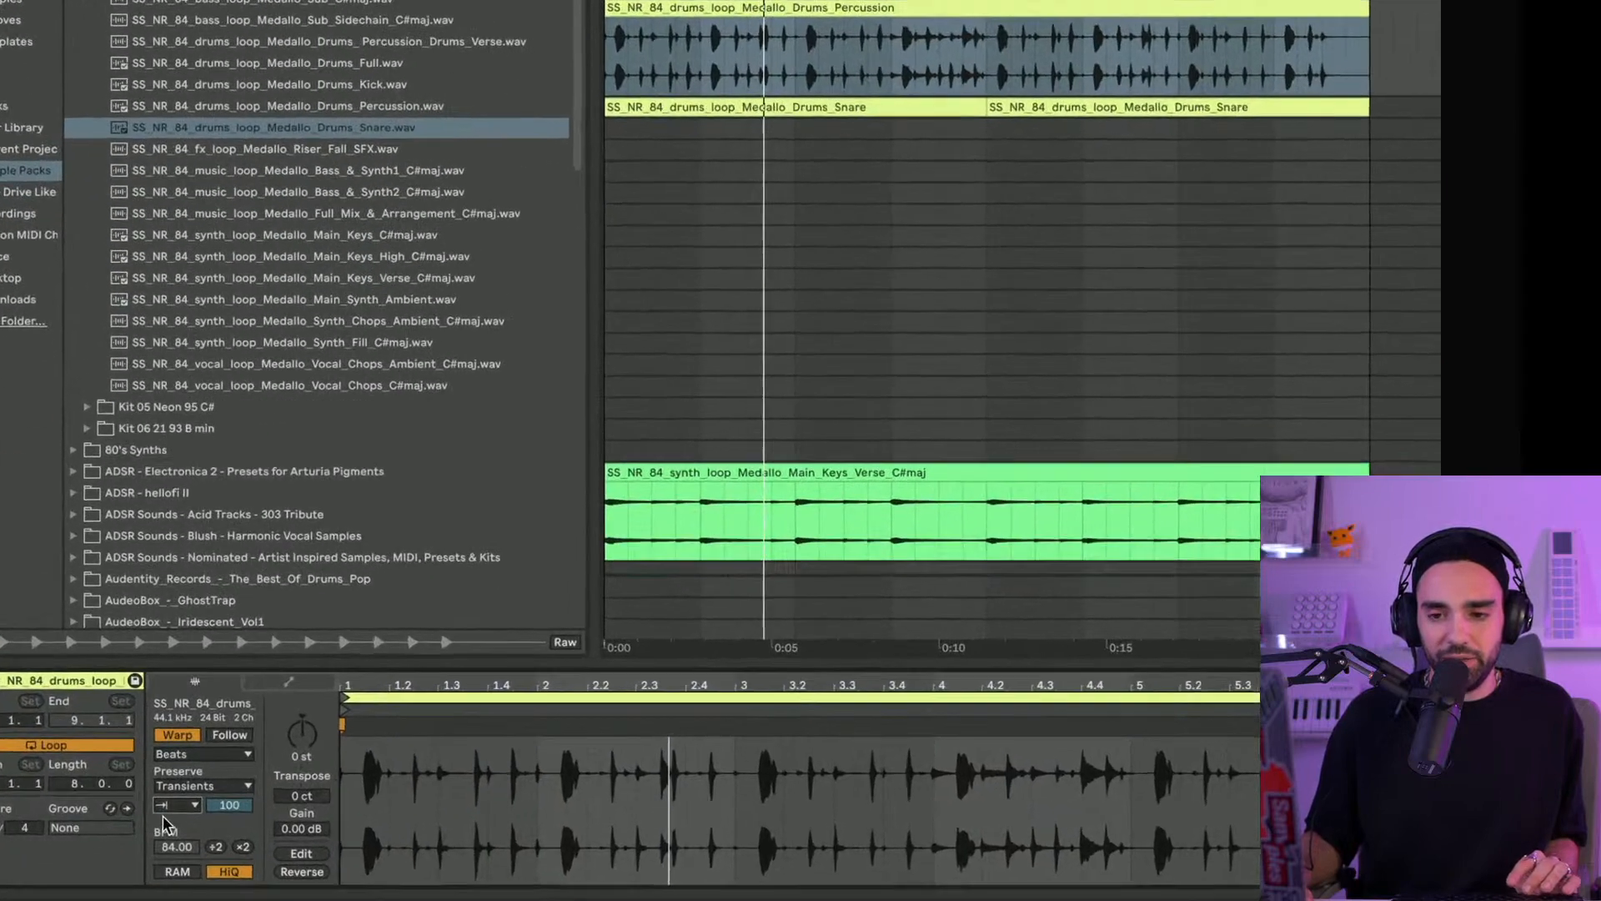
# Keep the percussion clip's forward transient mode without looping and set its transient envelope to 14 while auditioning
pyautogui.click(167, 810)
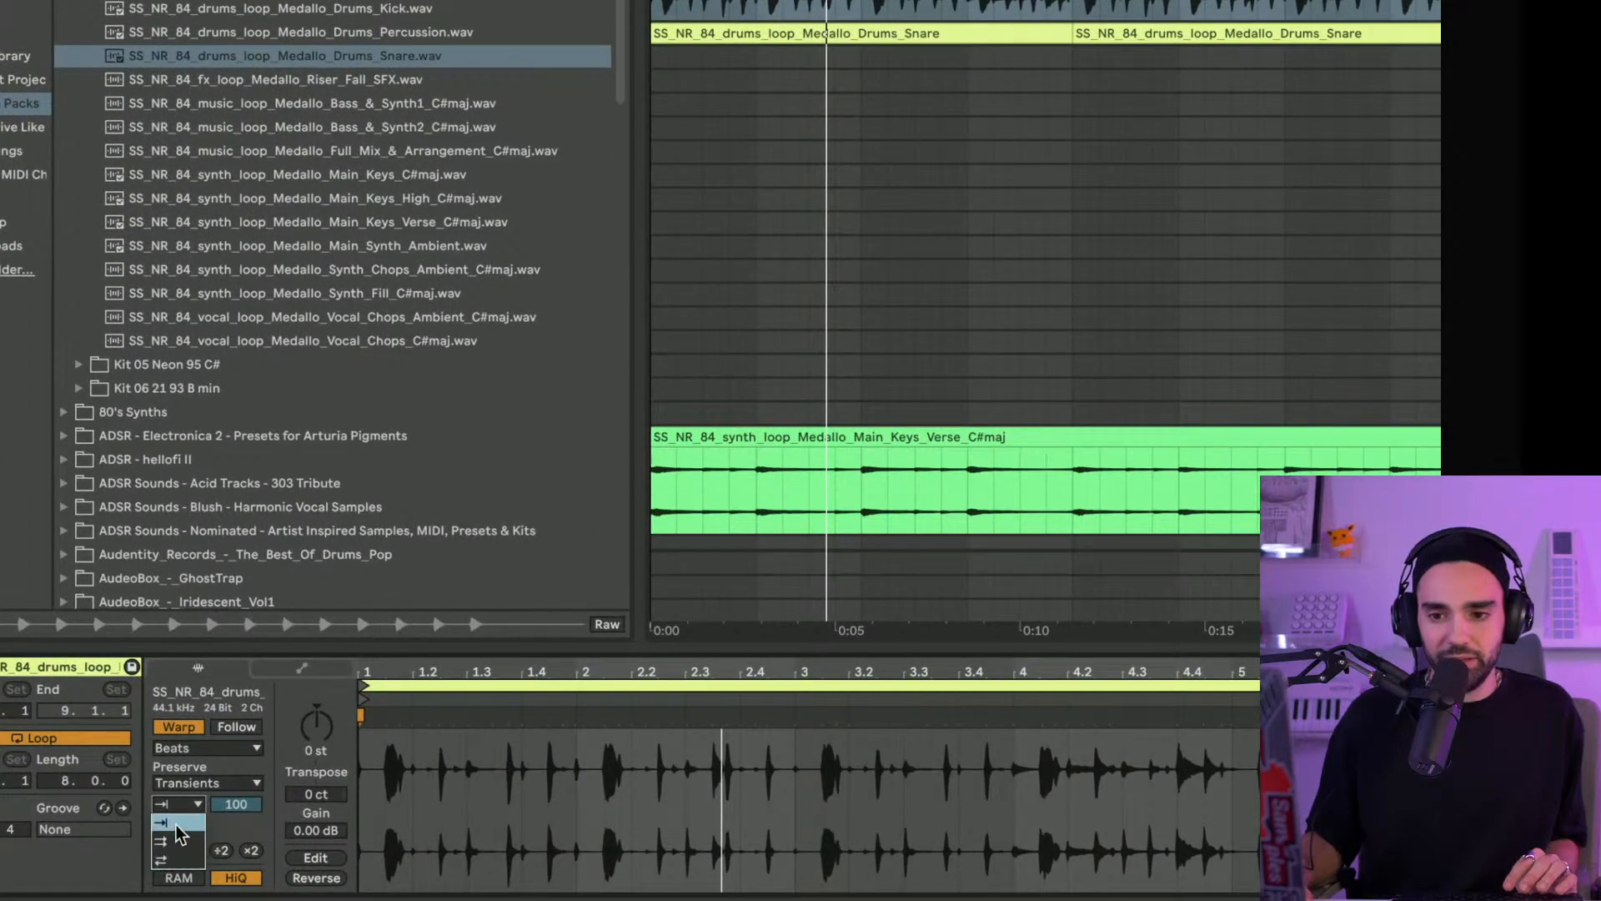
pyautogui.moveTo(215, 806); pyautogui.dragTo(216, 813)
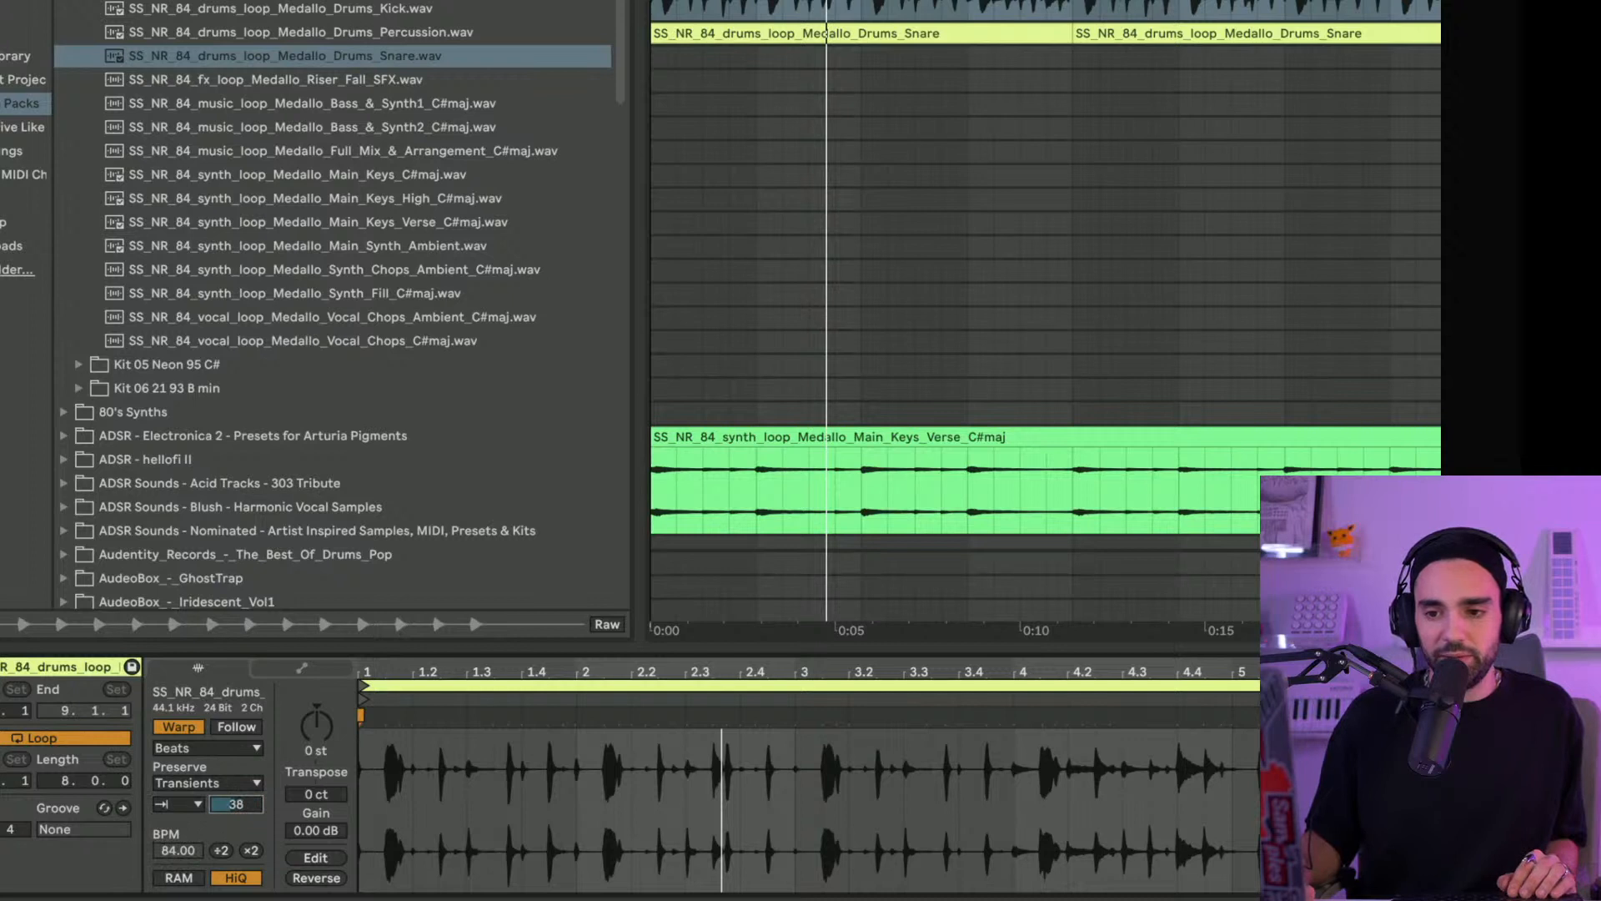
pyautogui.write('9')
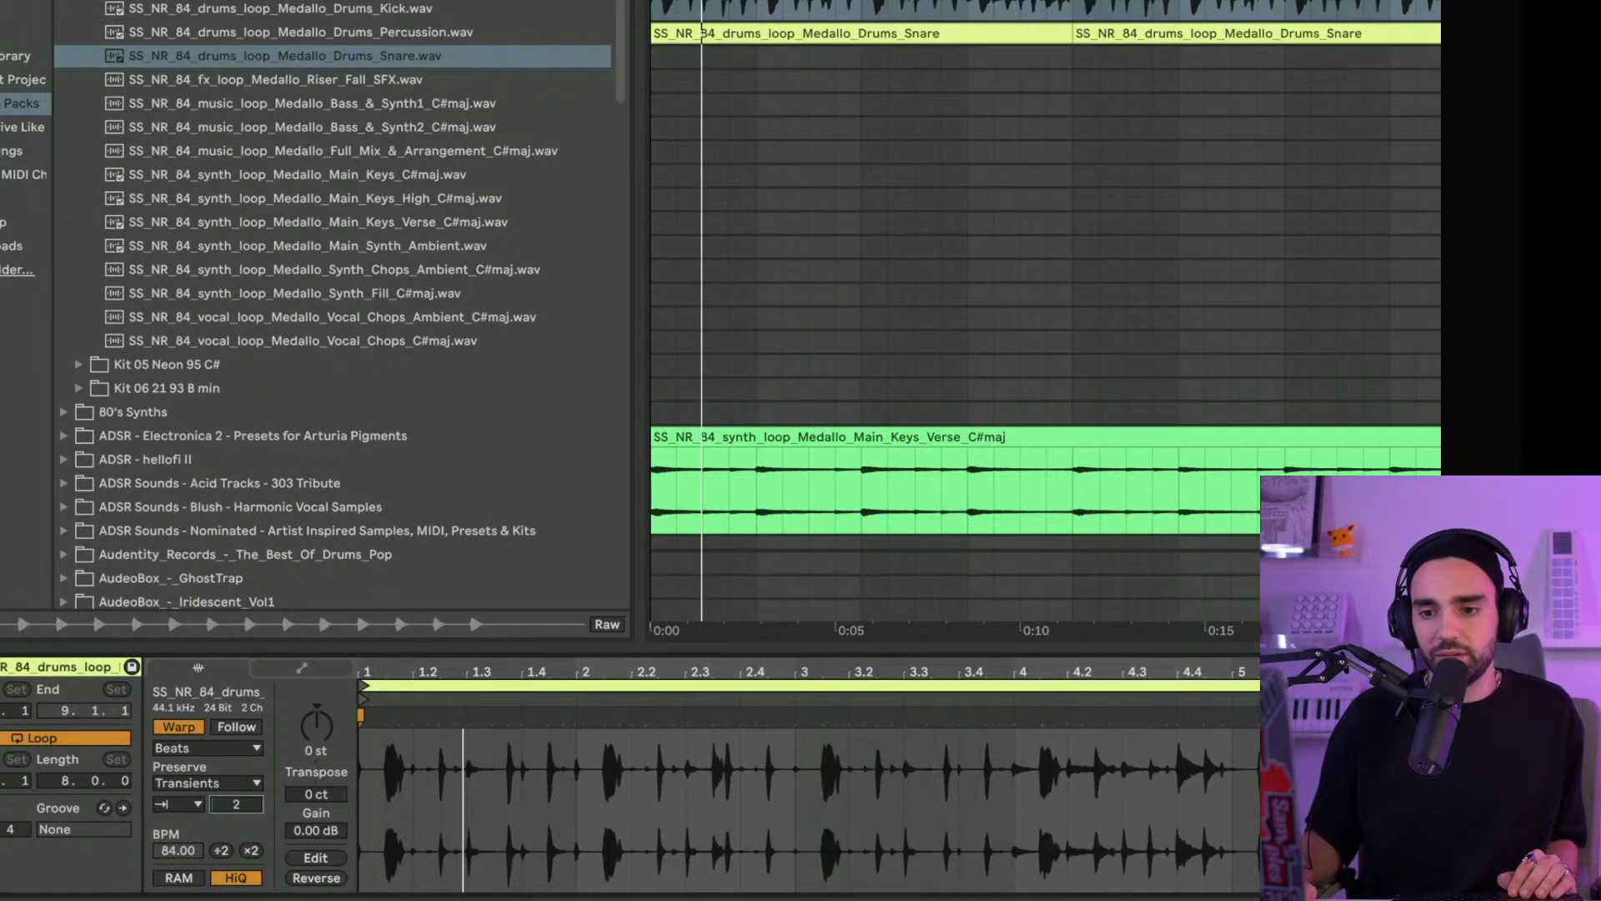
pyautogui.moveTo(236, 804); pyautogui.dragTo(239, 727)
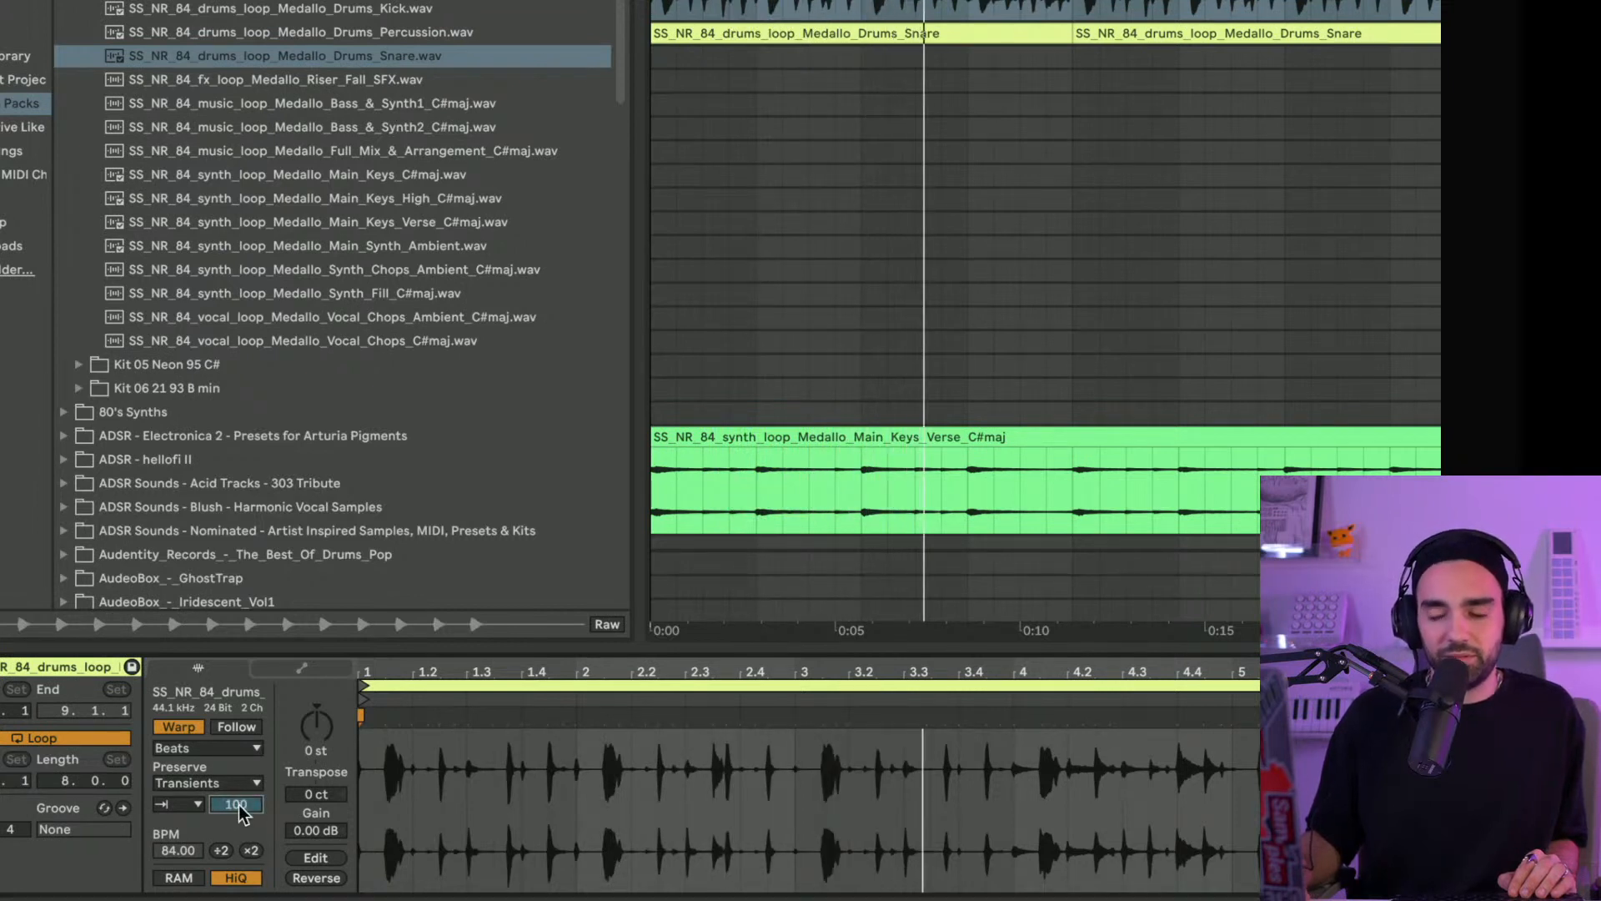
pyautogui.moveTo(239, 805); pyautogui.dragTo(239, 879)
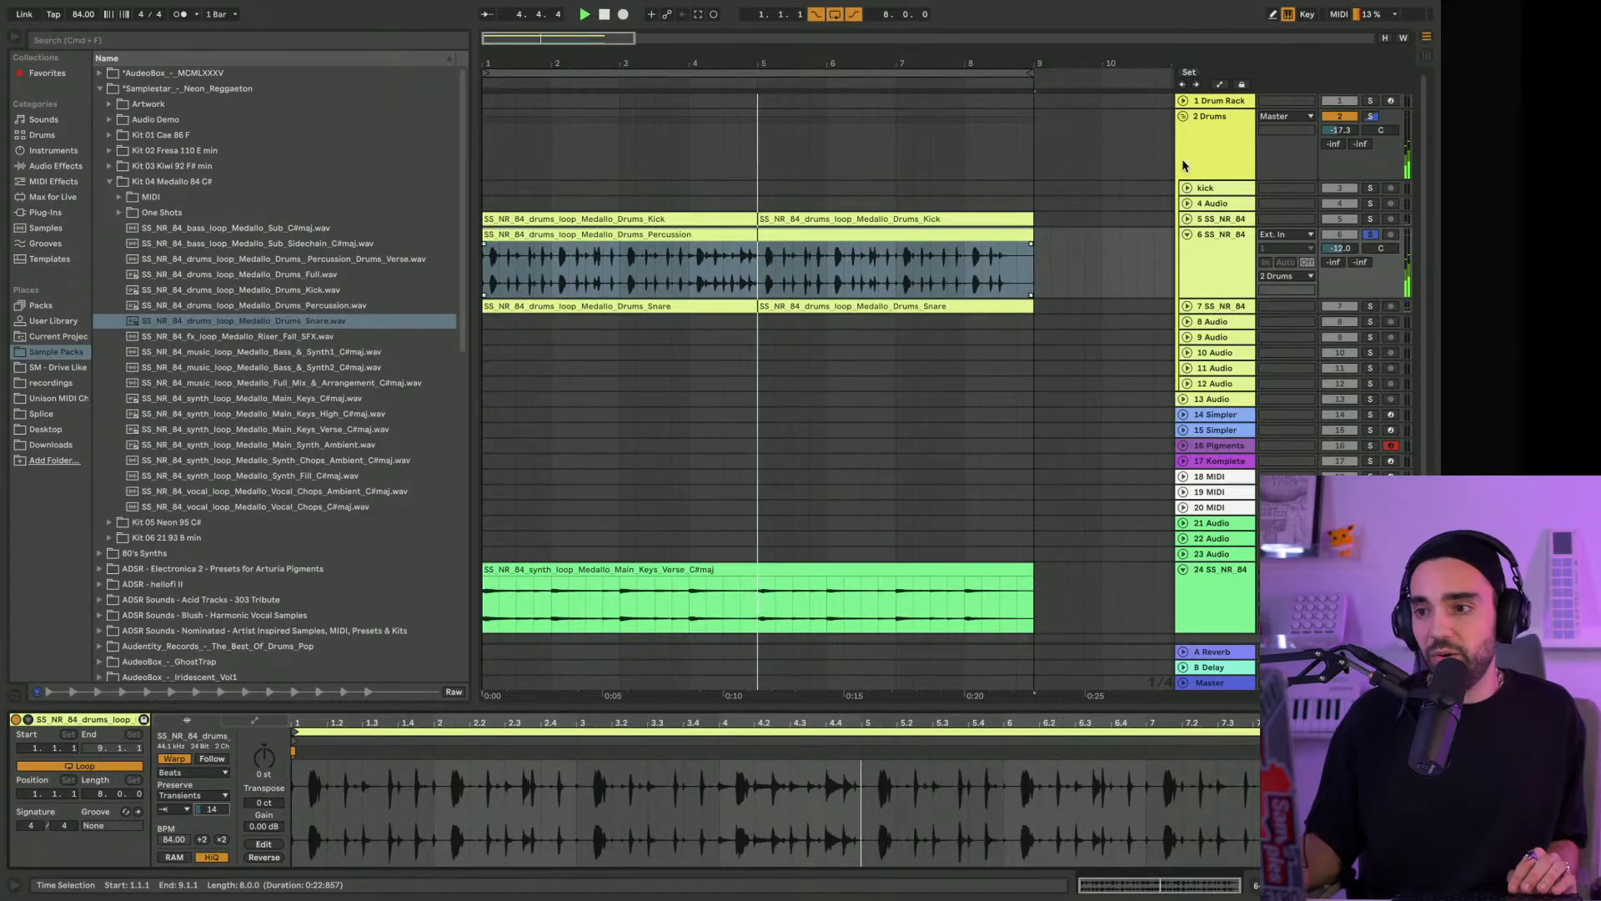
# Unsolo and fold the percussion loop track, and unfold the snare loop track
pyautogui.click(1370, 234)
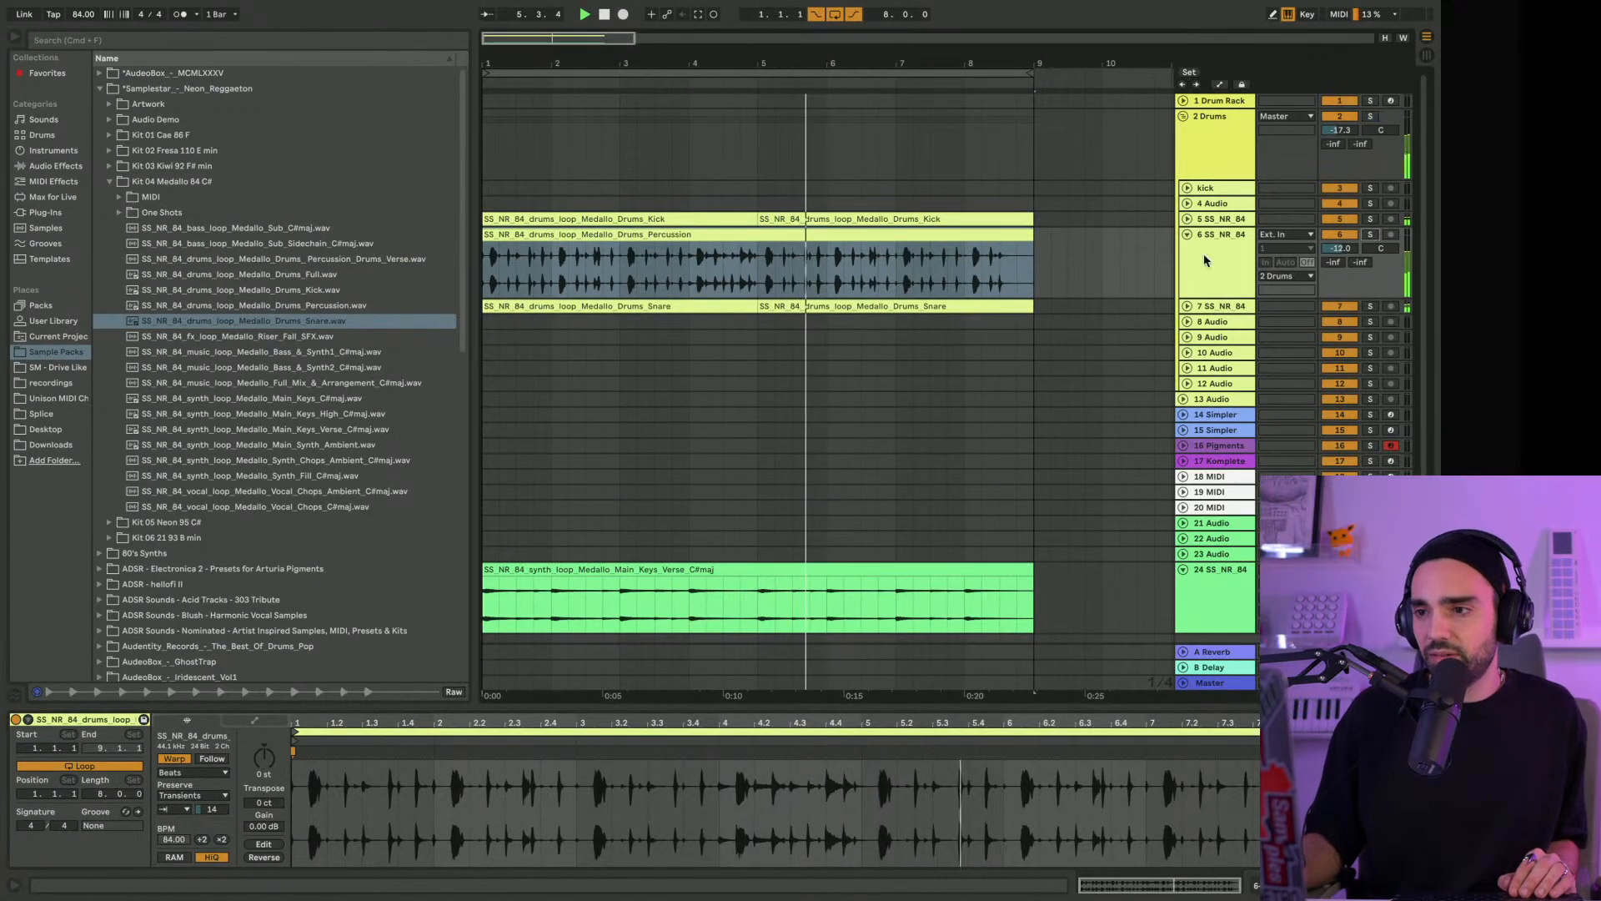
pyautogui.click(1187, 234)
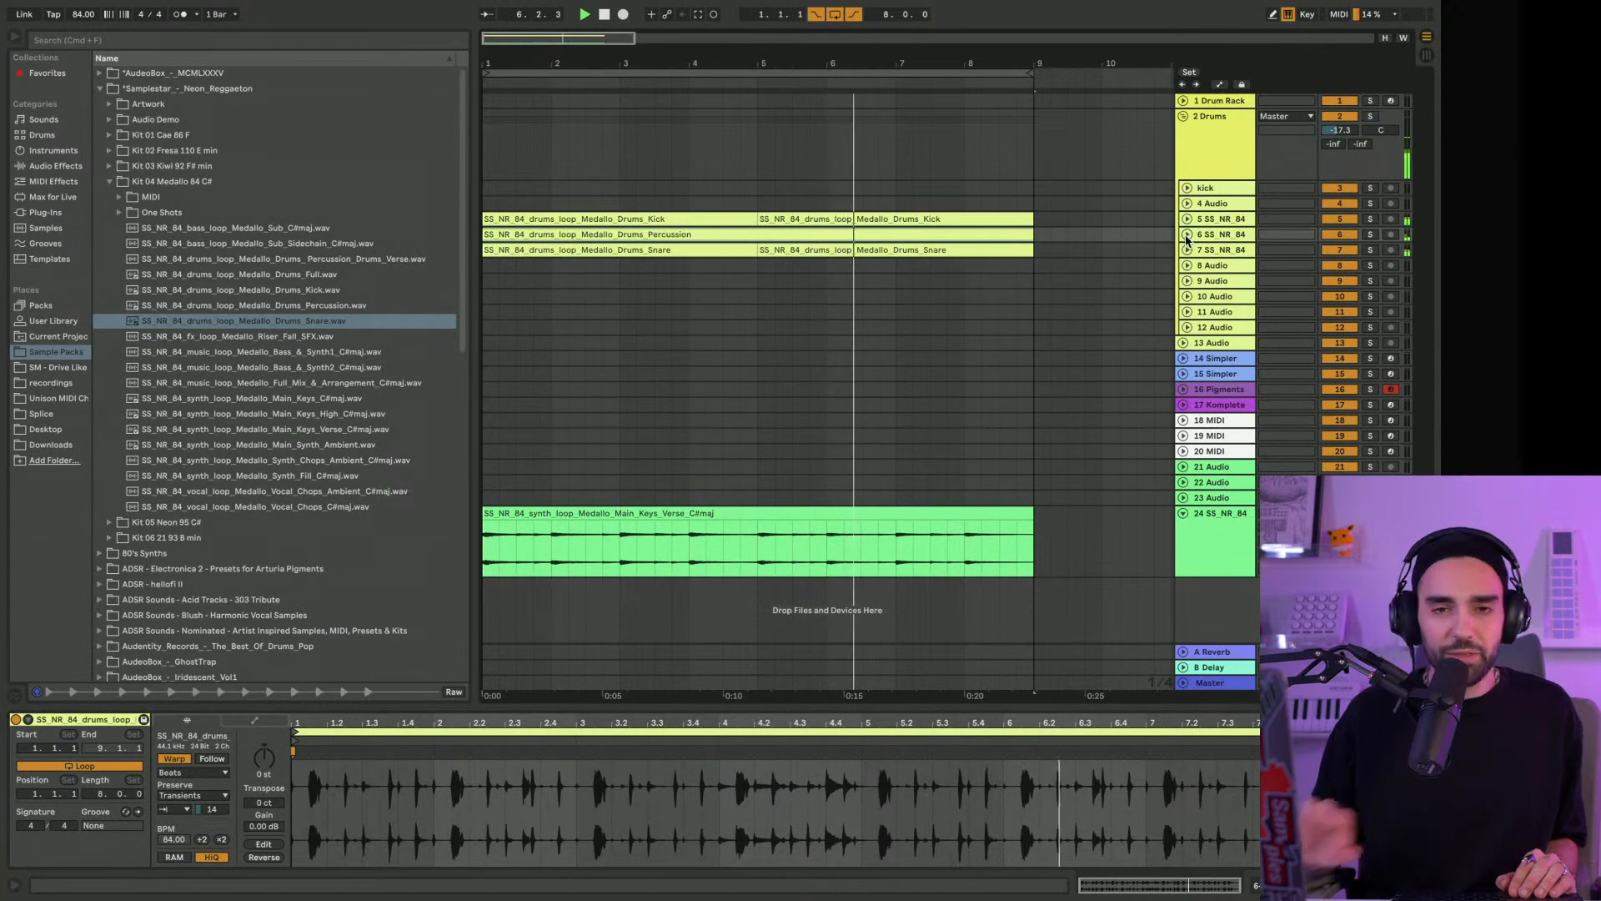
pyautogui.click(1187, 250)
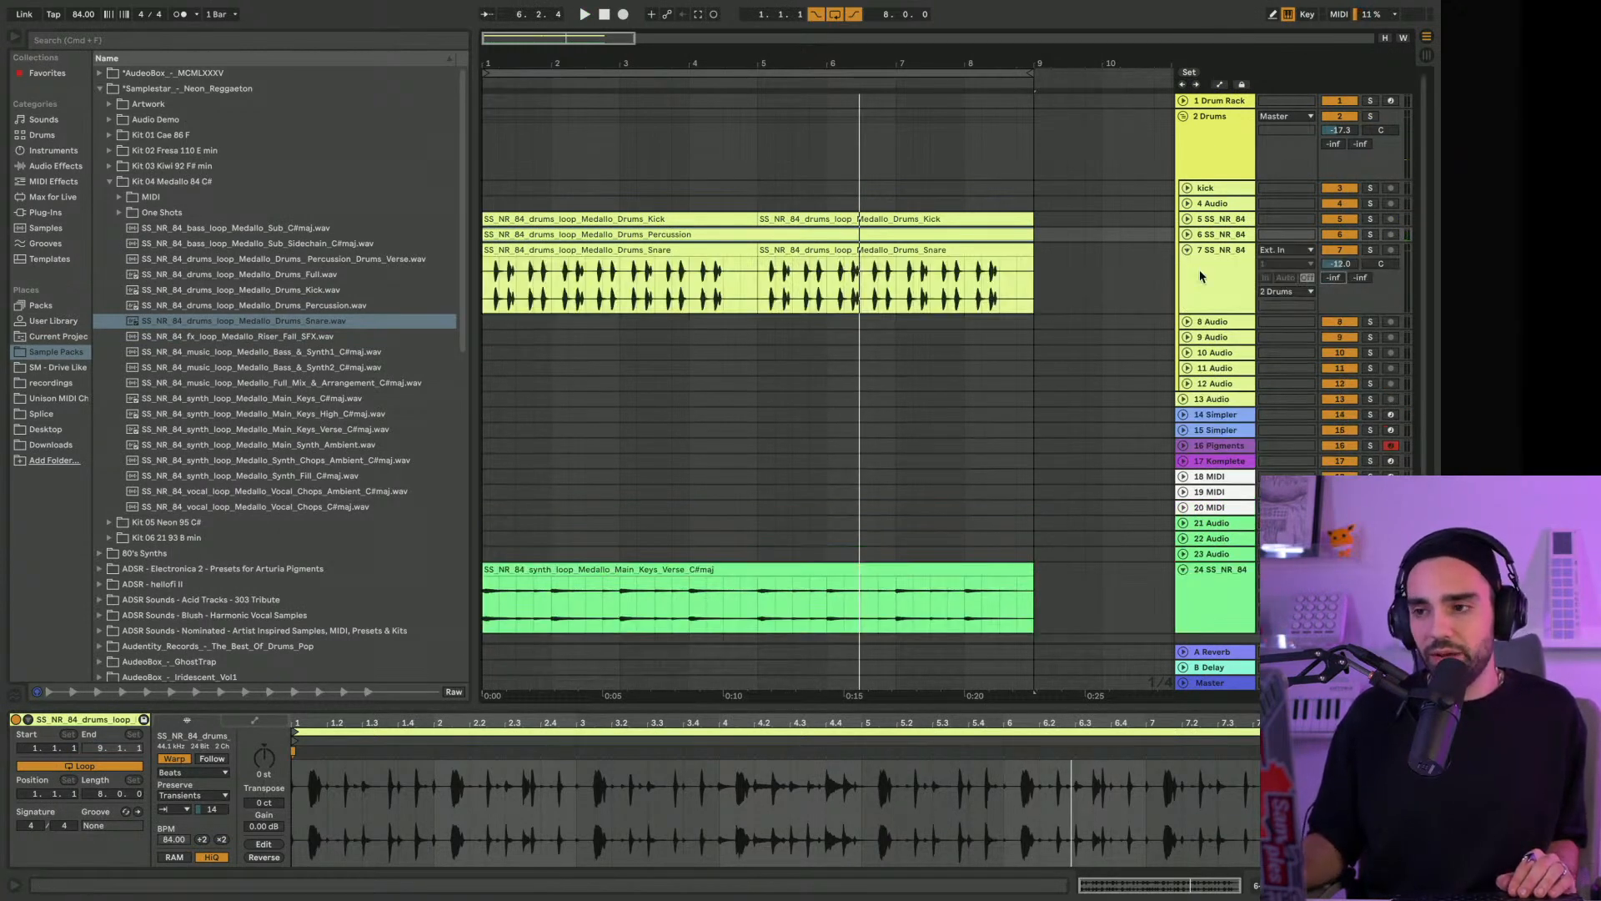
# Start playback and collapse the Kit 04 Medallo 84 C# and Samplestar Neon Reggaeton folders in the browser
pyautogui.click(1210, 219)
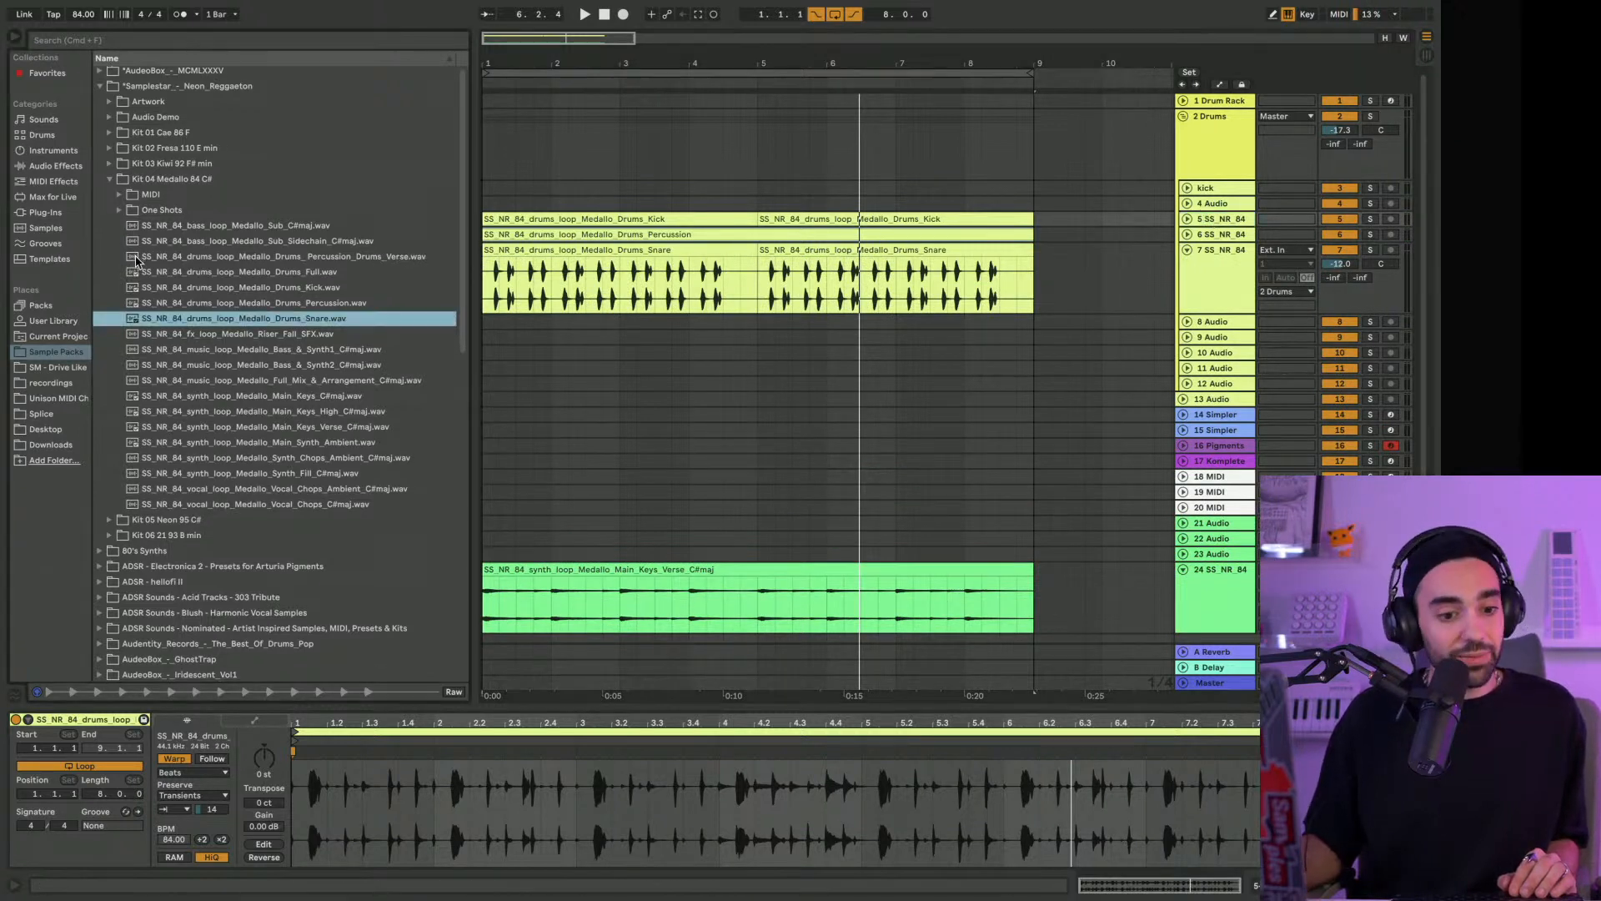
pyautogui.press('space')
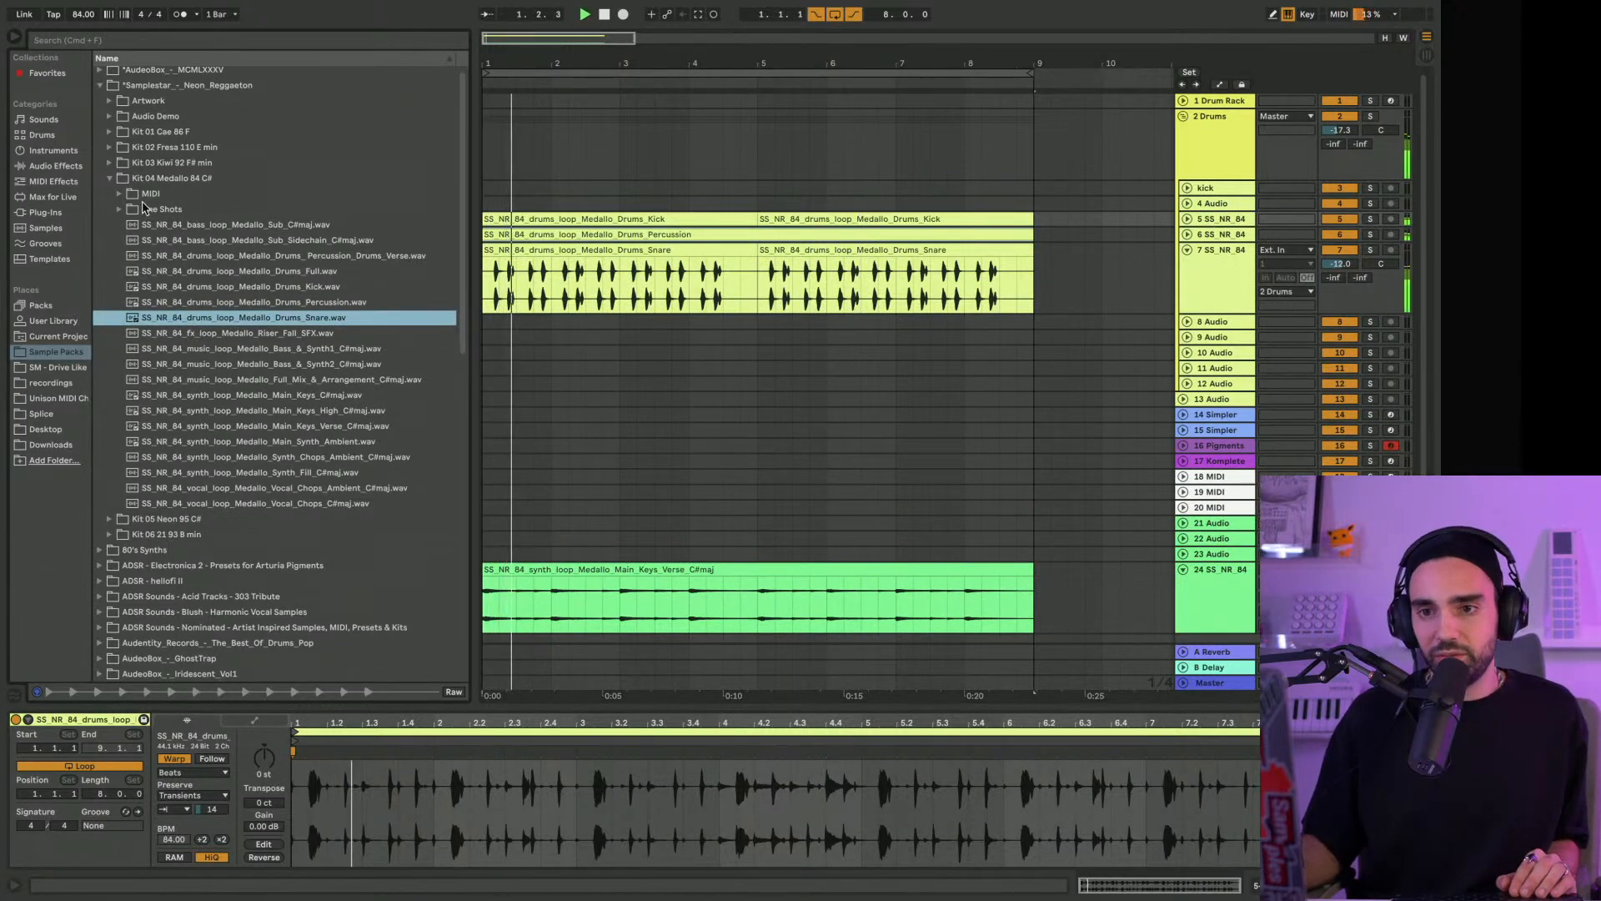
pyautogui.click(109, 178)
pyautogui.click(104, 86)
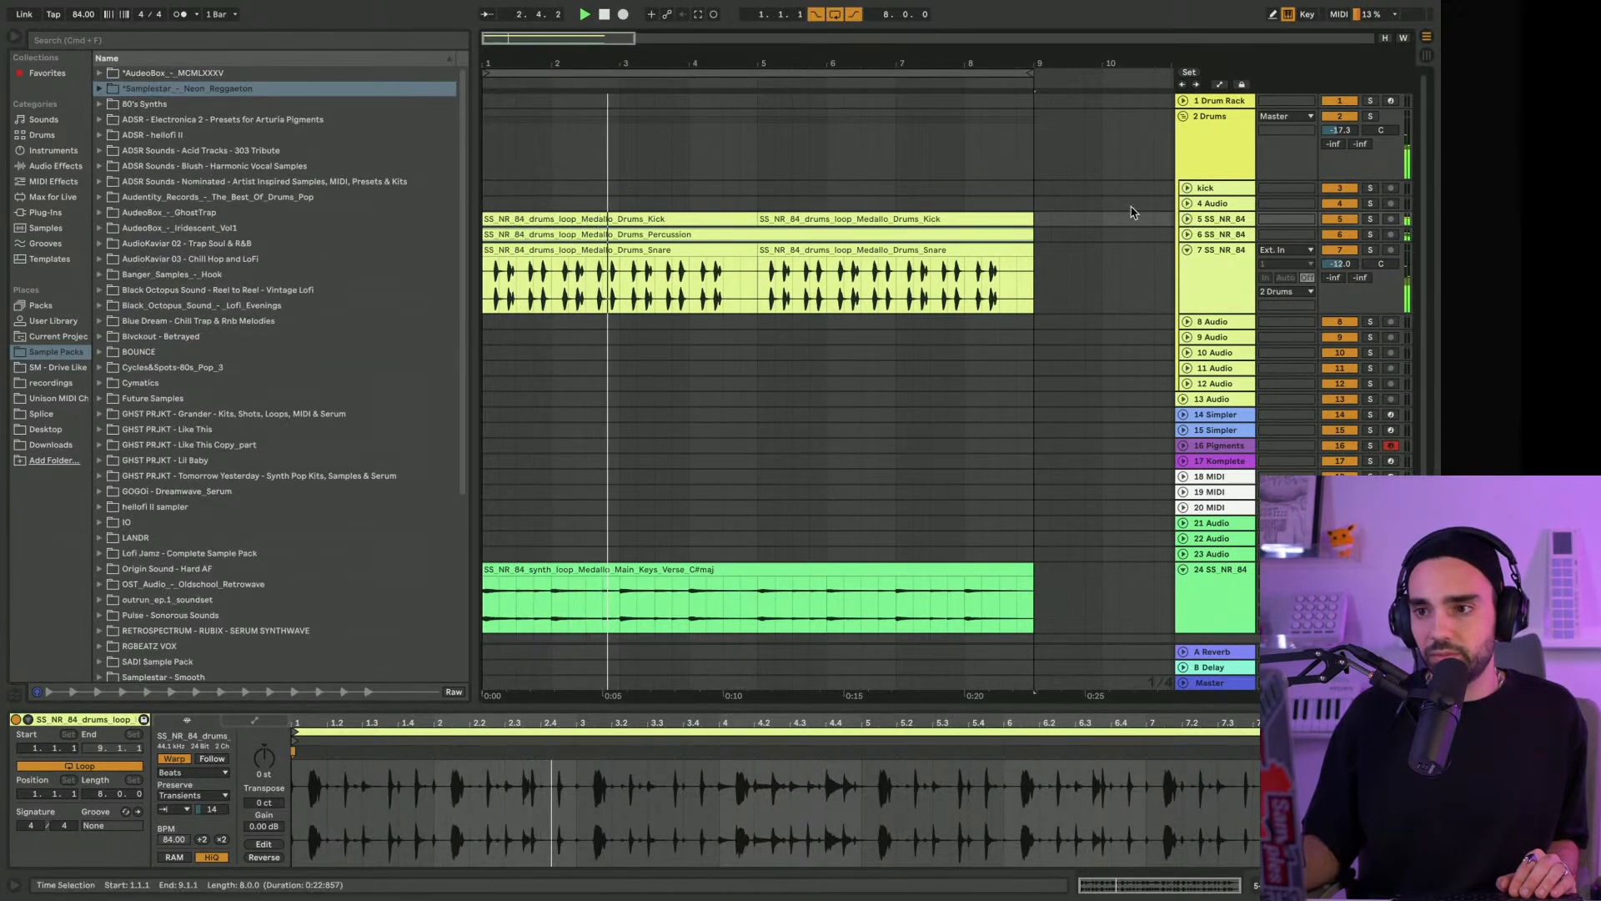
# Move both kick loop clips from track 5 up to the kick track
pyautogui.click(1187, 219)
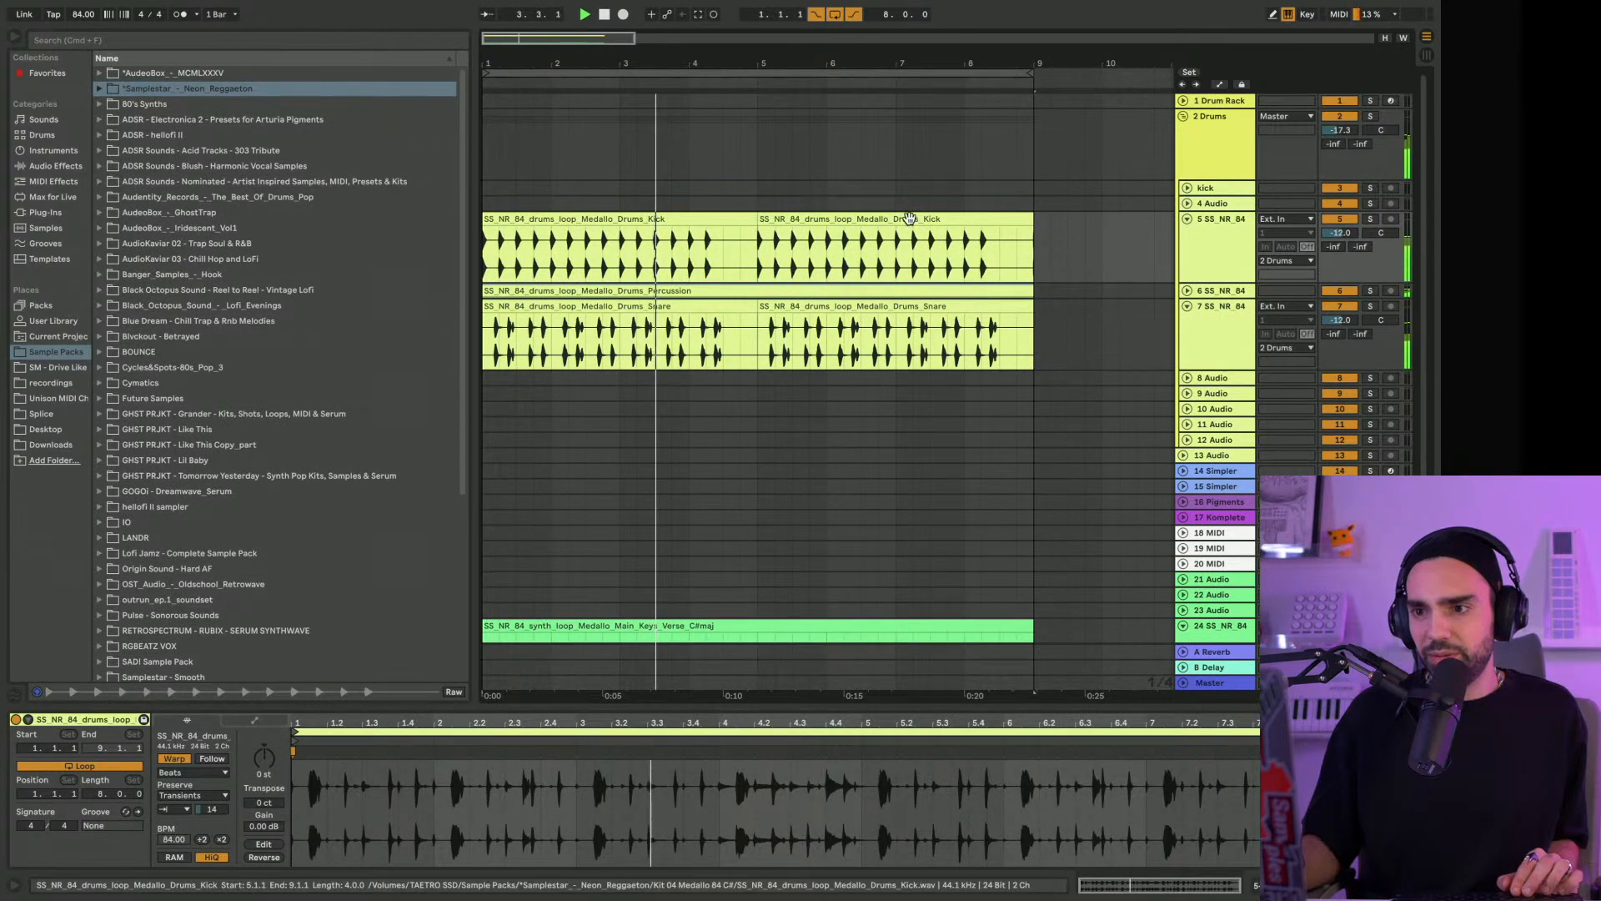
pyautogui.click(908, 218)
pyautogui.keyDown('shift'); pyautogui.click(678, 218); pyautogui.keyUp('shift')
pyautogui.moveTo(677, 217); pyautogui.dragTo(671, 186)
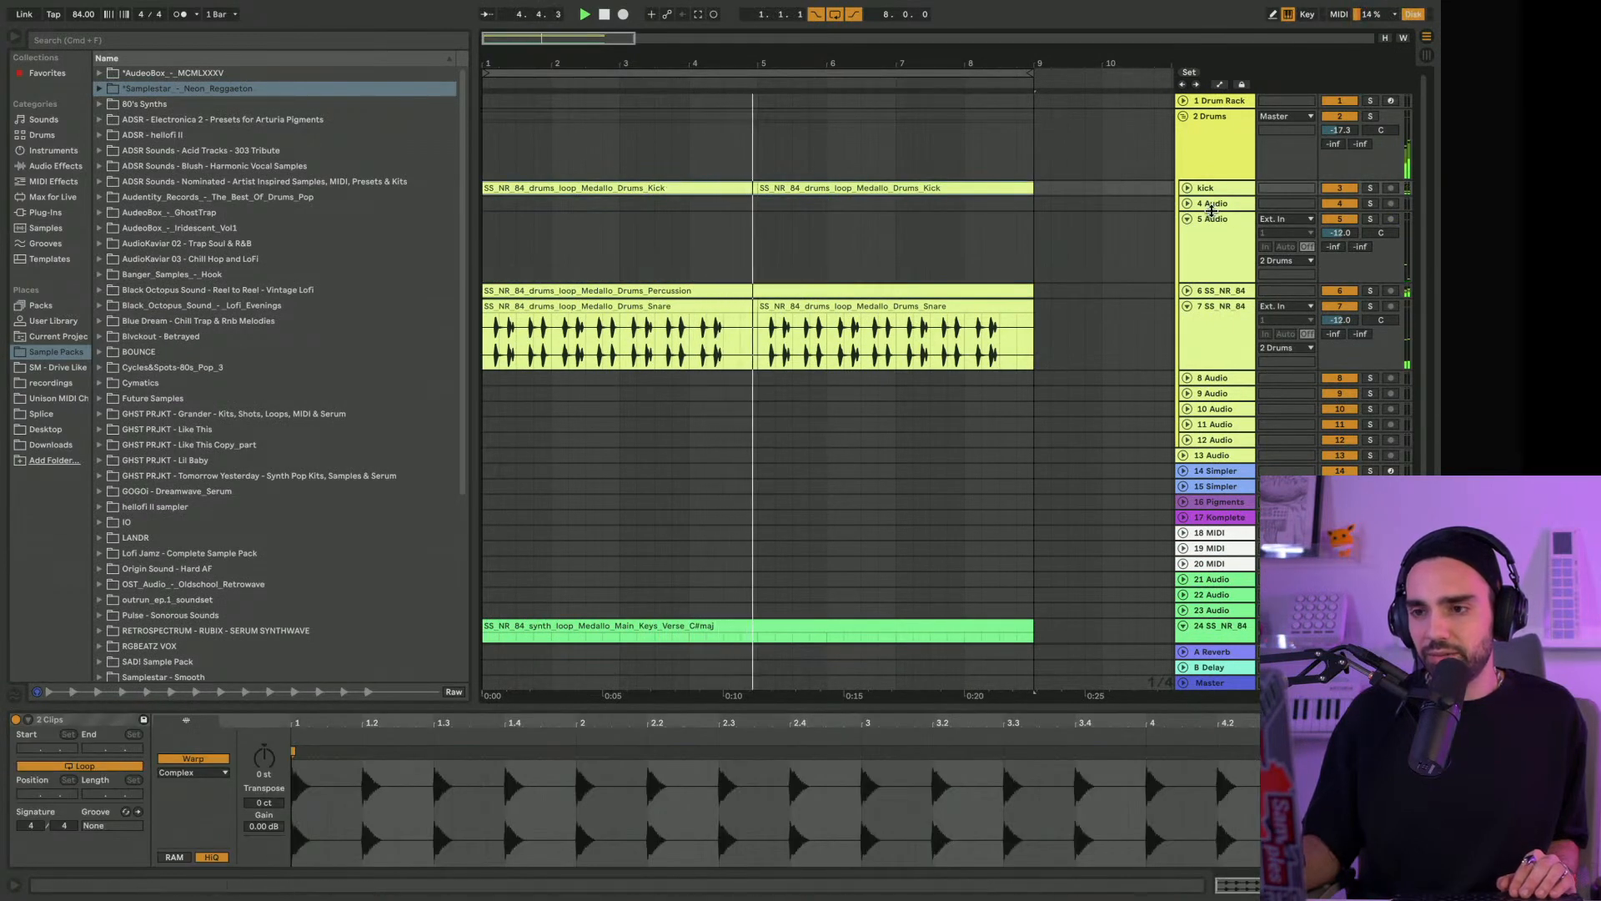
# Give EQ Eight in the Drums group's rack a steeper low cut at 31.6 Hz with a resonance of 2.06
pyautogui.click(1205, 161)
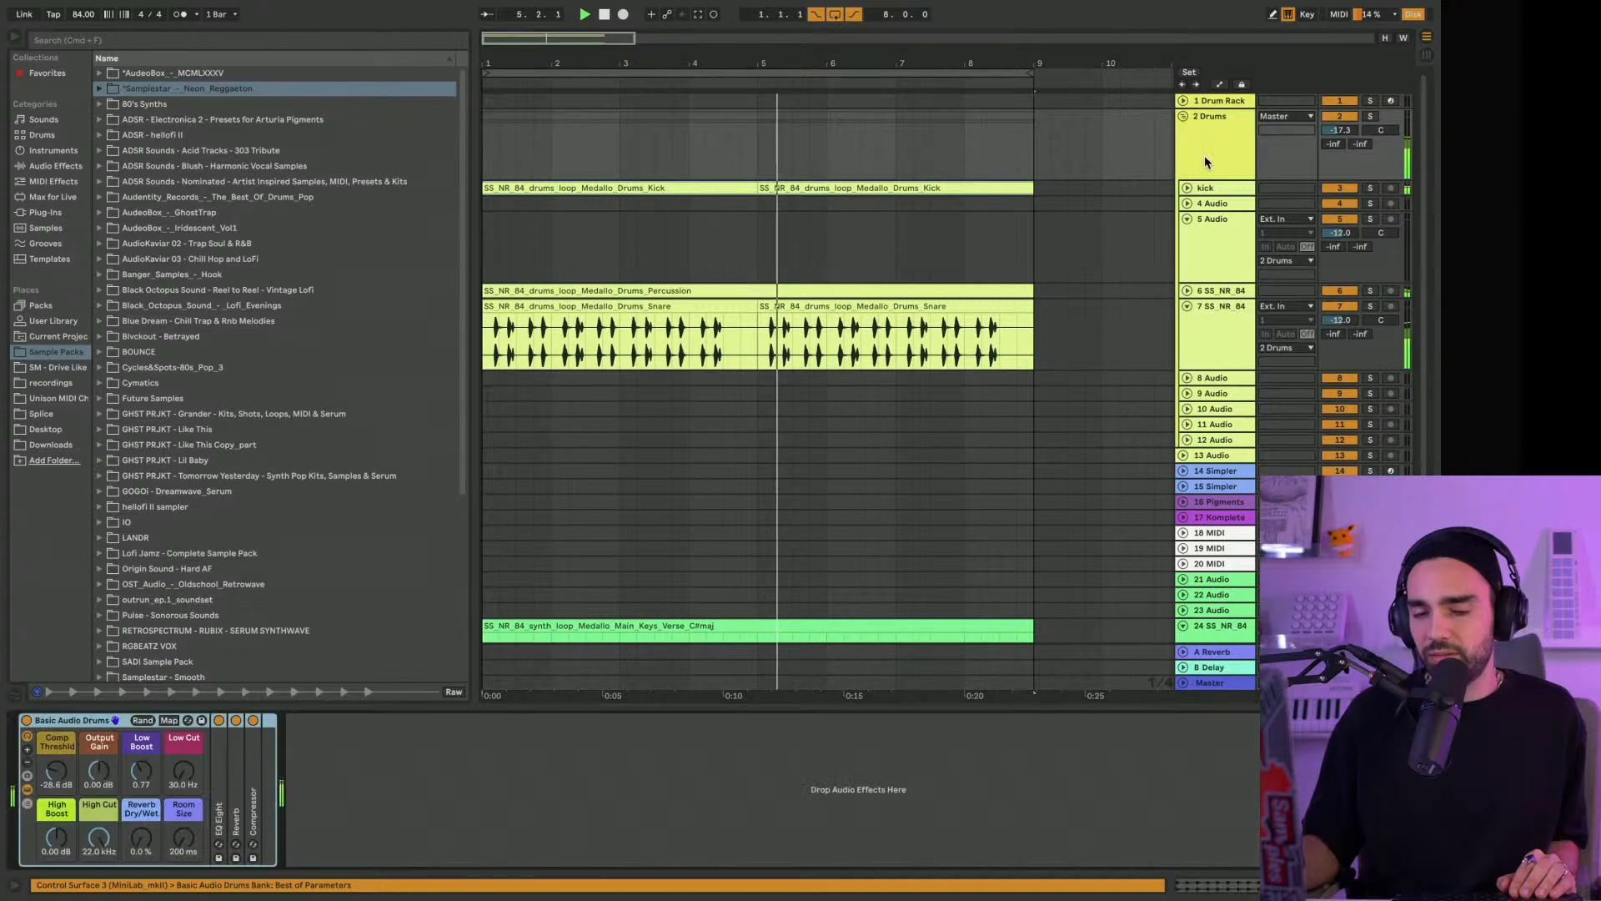
pyautogui.doubleClick(219, 801)
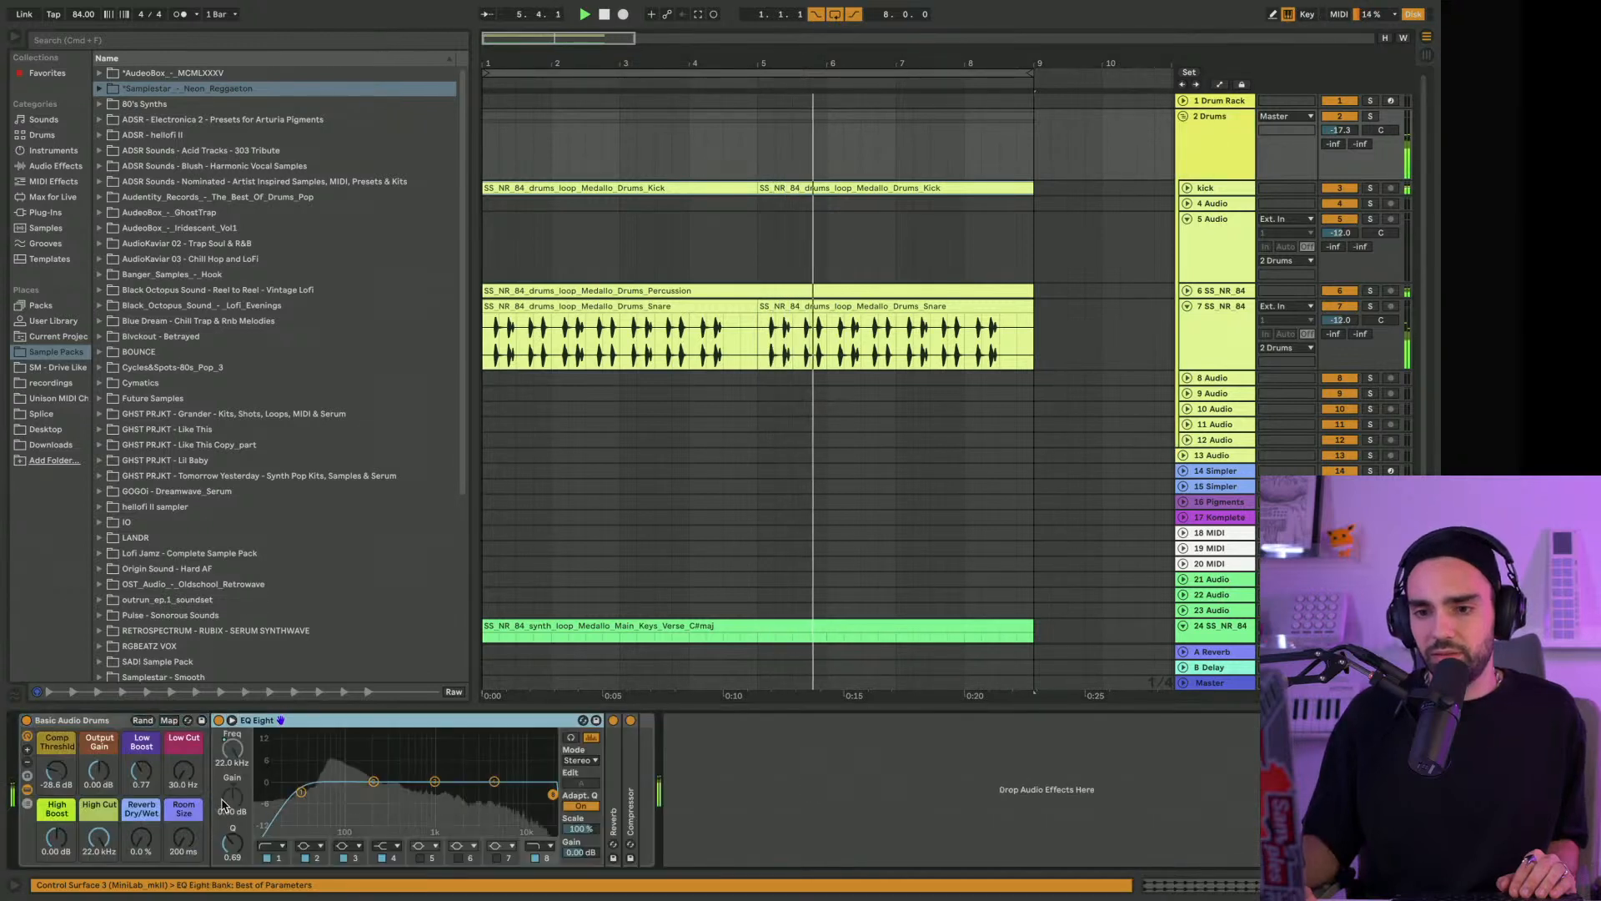
pyautogui.click(272, 846)
pyautogui.click(277, 753)
pyautogui.moveTo(141, 772); pyautogui.dragTo(198, 765)
pyautogui.moveTo(320, 777); pyautogui.dragTo(303, 773)
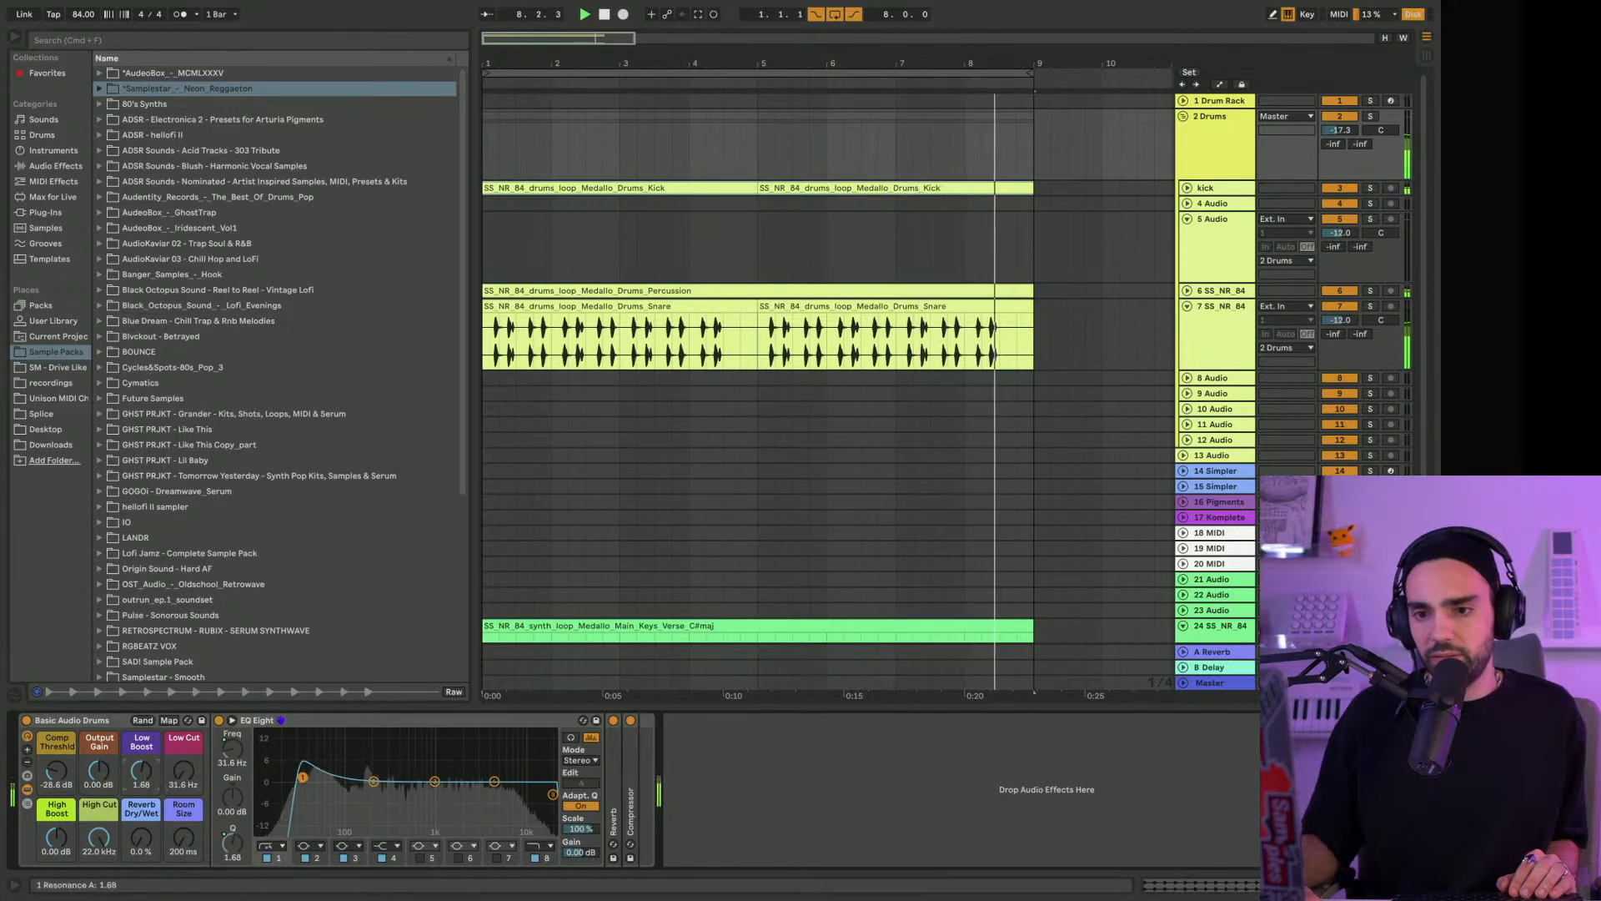
# Add a Compressor from the Dynamics audio effects to the end of the keys track's effect chain
pyautogui.scroll(-4, 1242, 588)
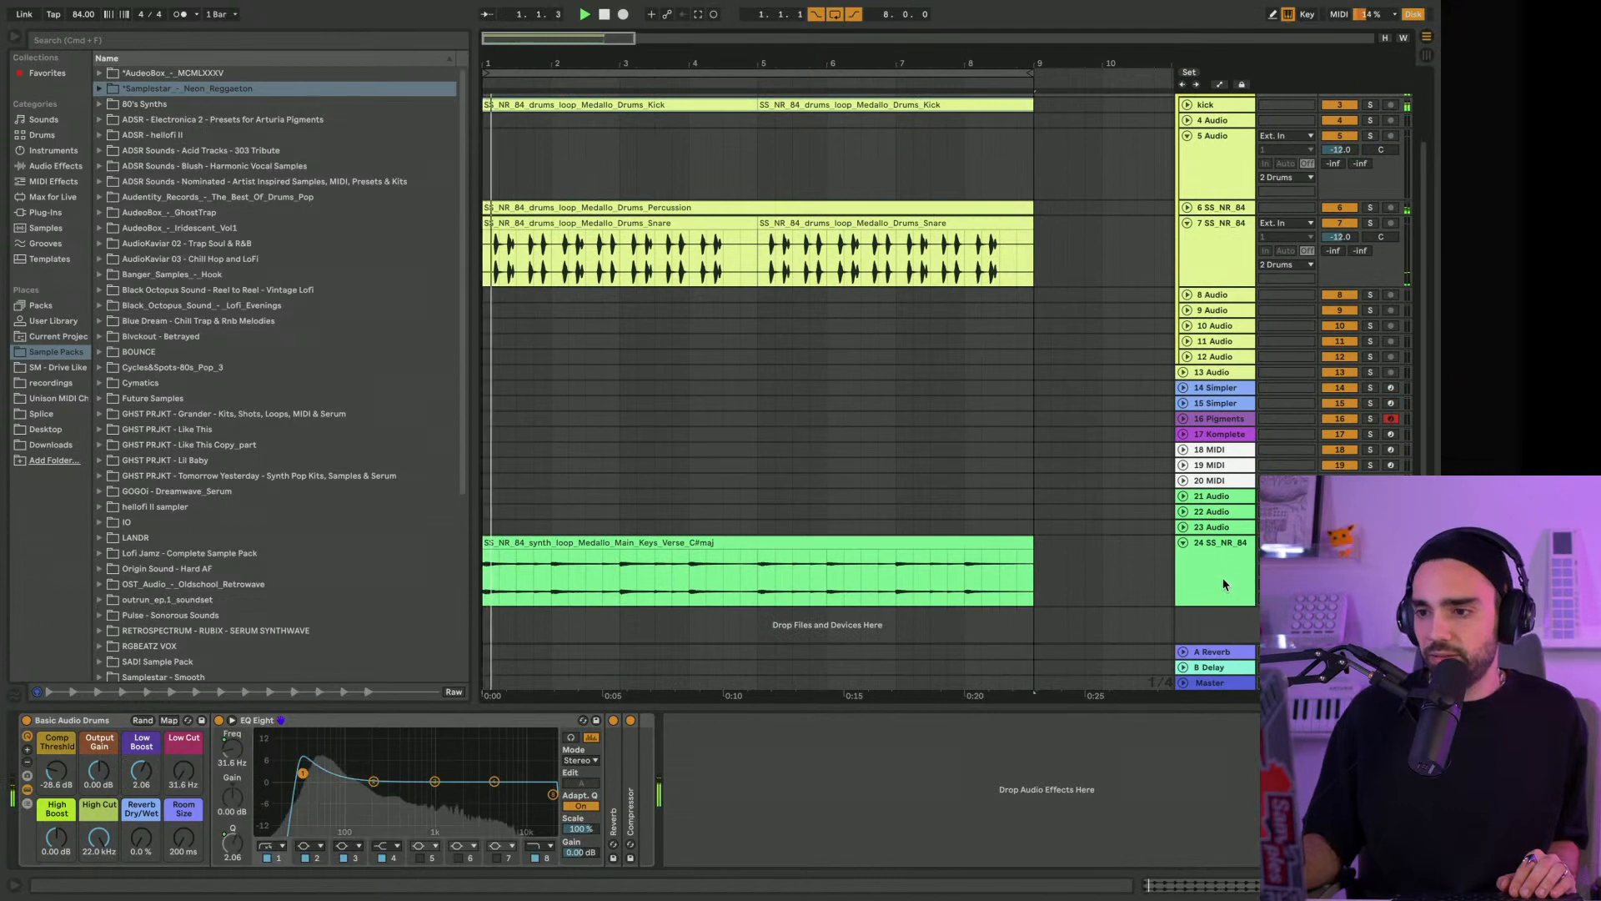
pyautogui.click(1220, 573)
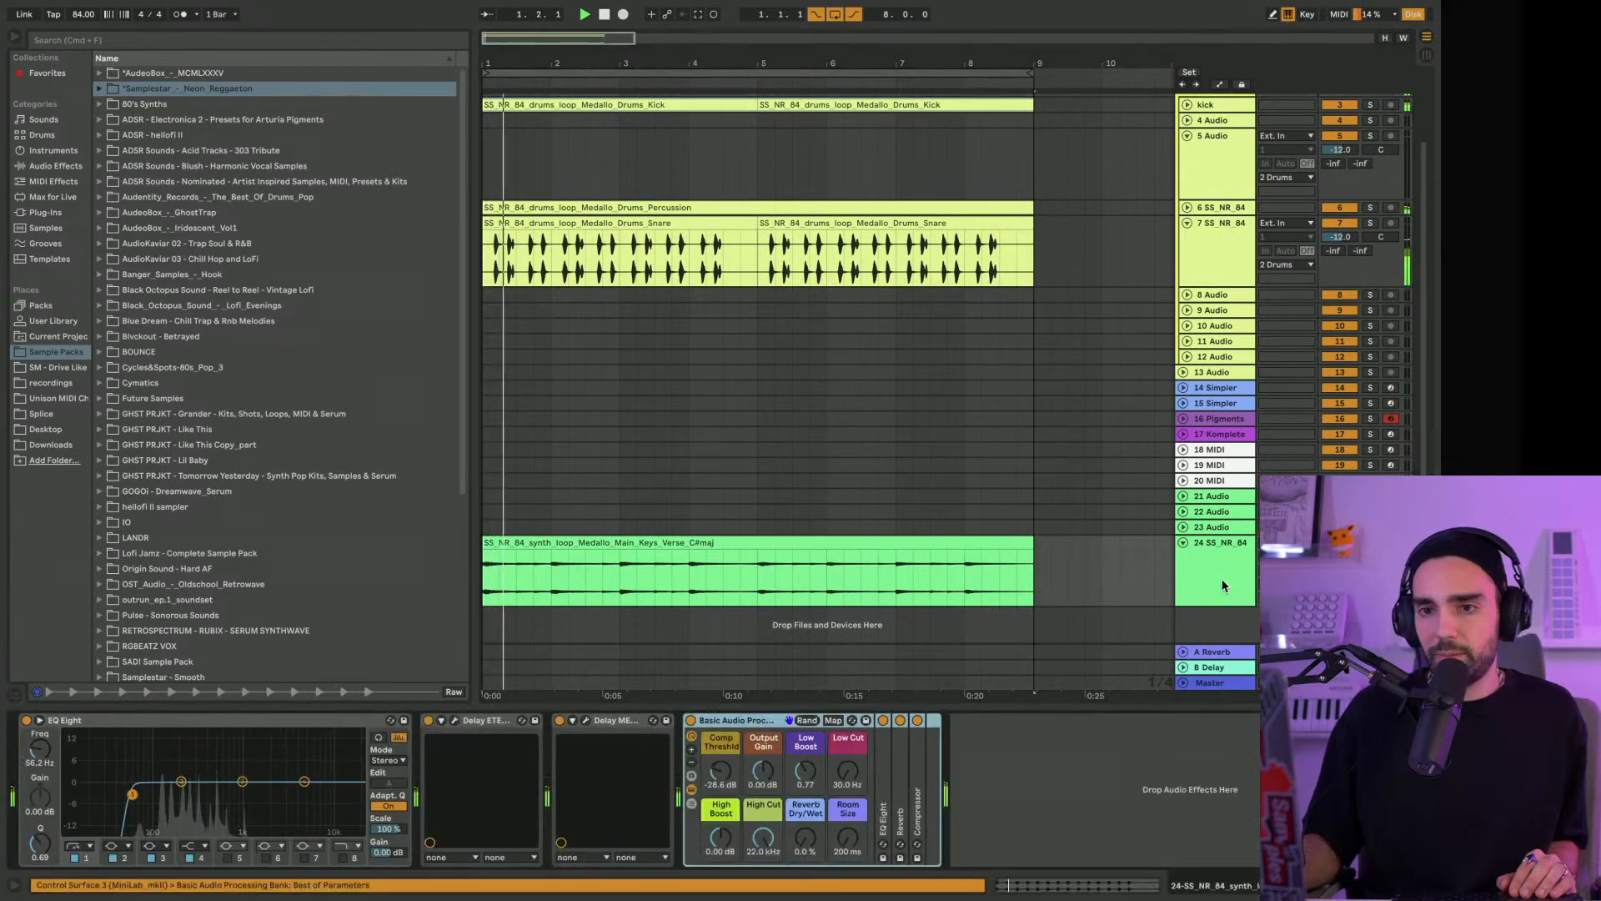
pyautogui.click(70, 169)
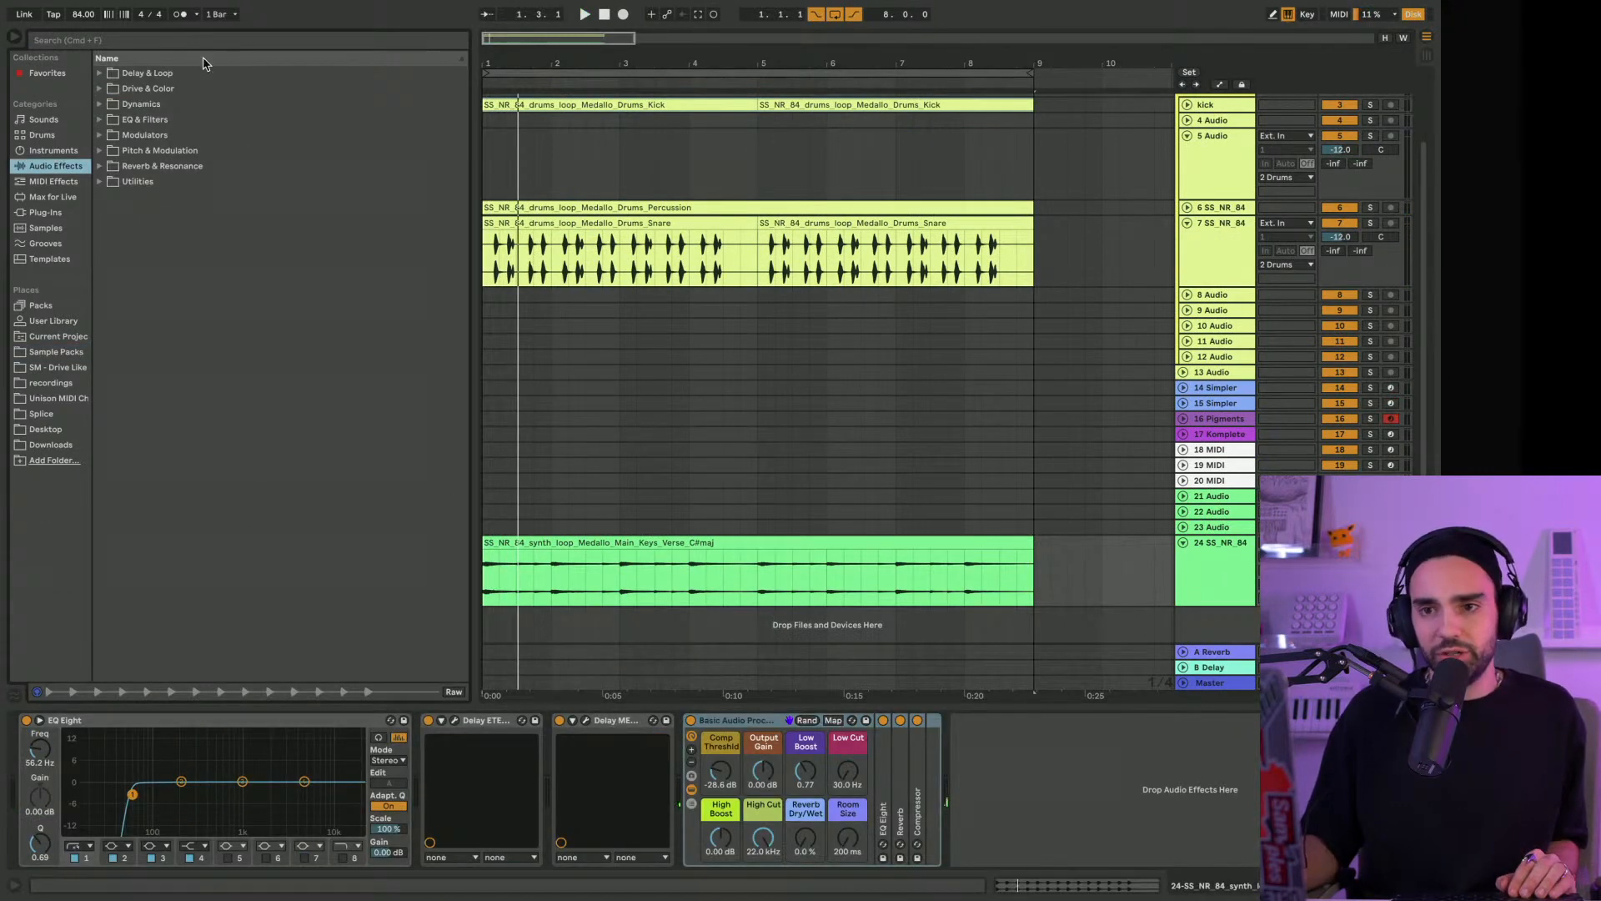
pyautogui.click(99, 104)
pyautogui.moveTo(129, 119); pyautogui.dragTo(887, 575)
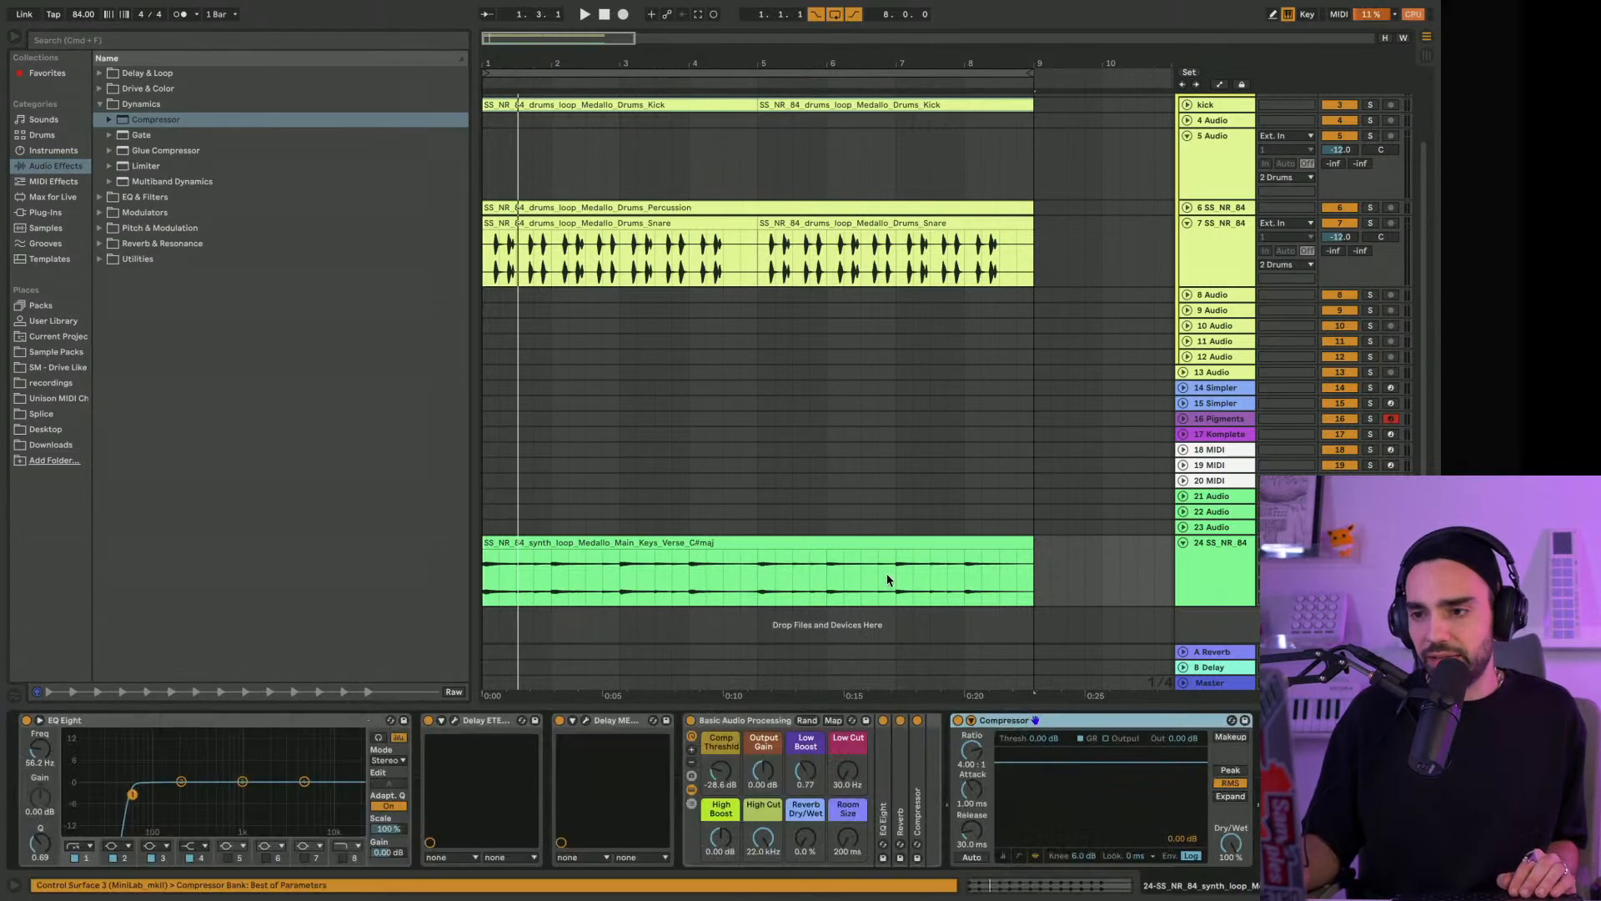
# Sidechain the keys Compressor from the kick track, switch it to the meter view and set the threshold to -26.3 dB during playback
pyautogui.click(970, 721)
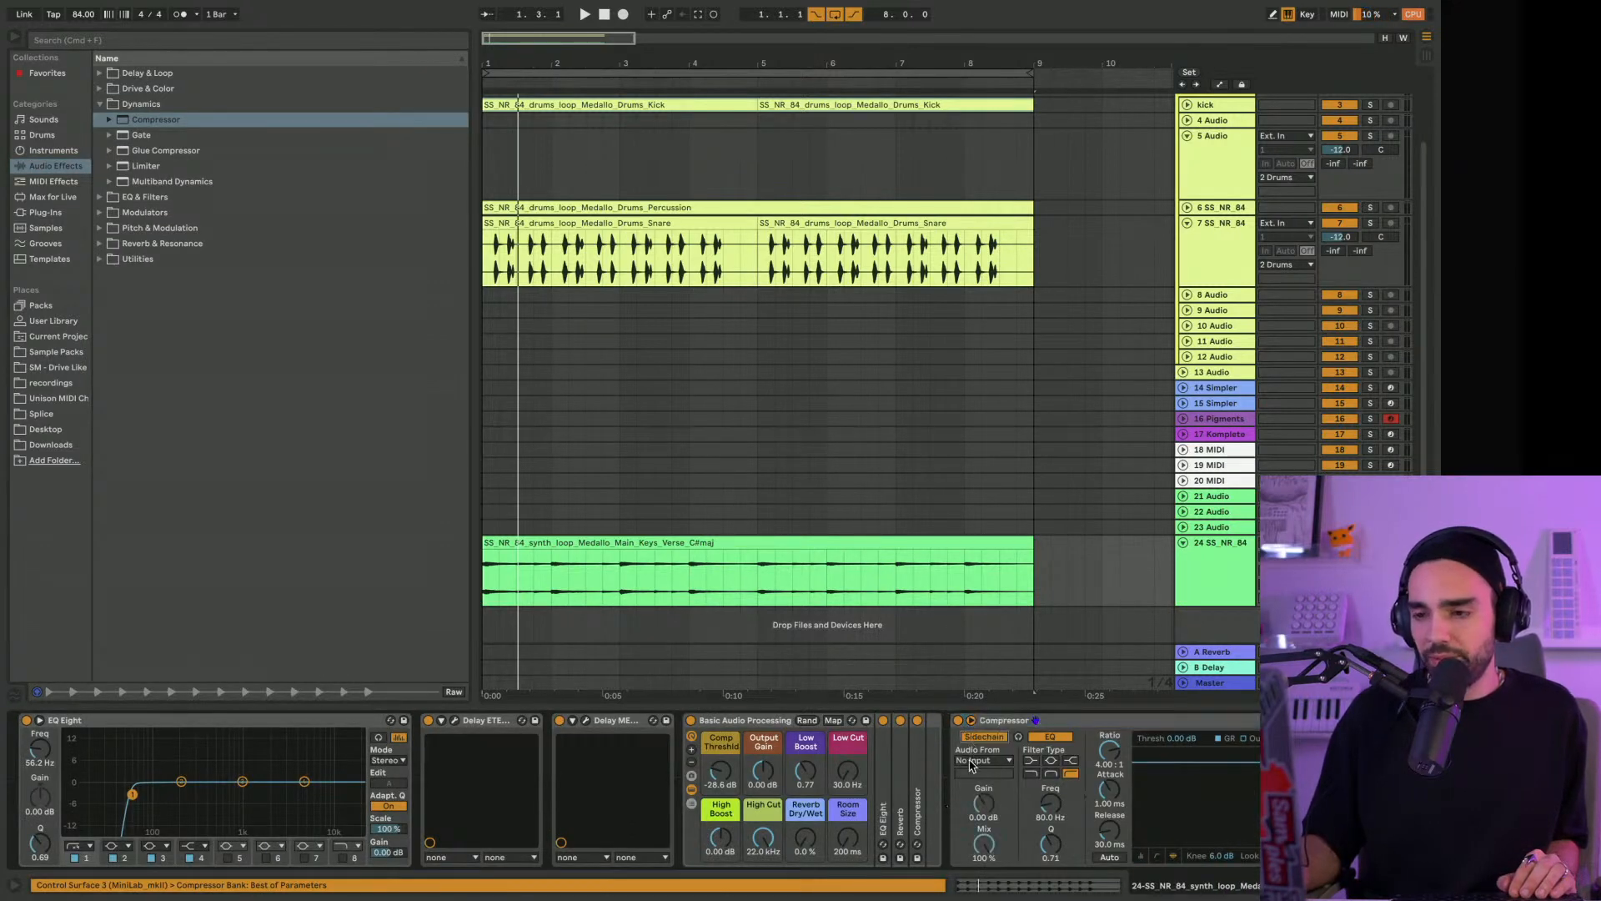
pyautogui.click(971, 761)
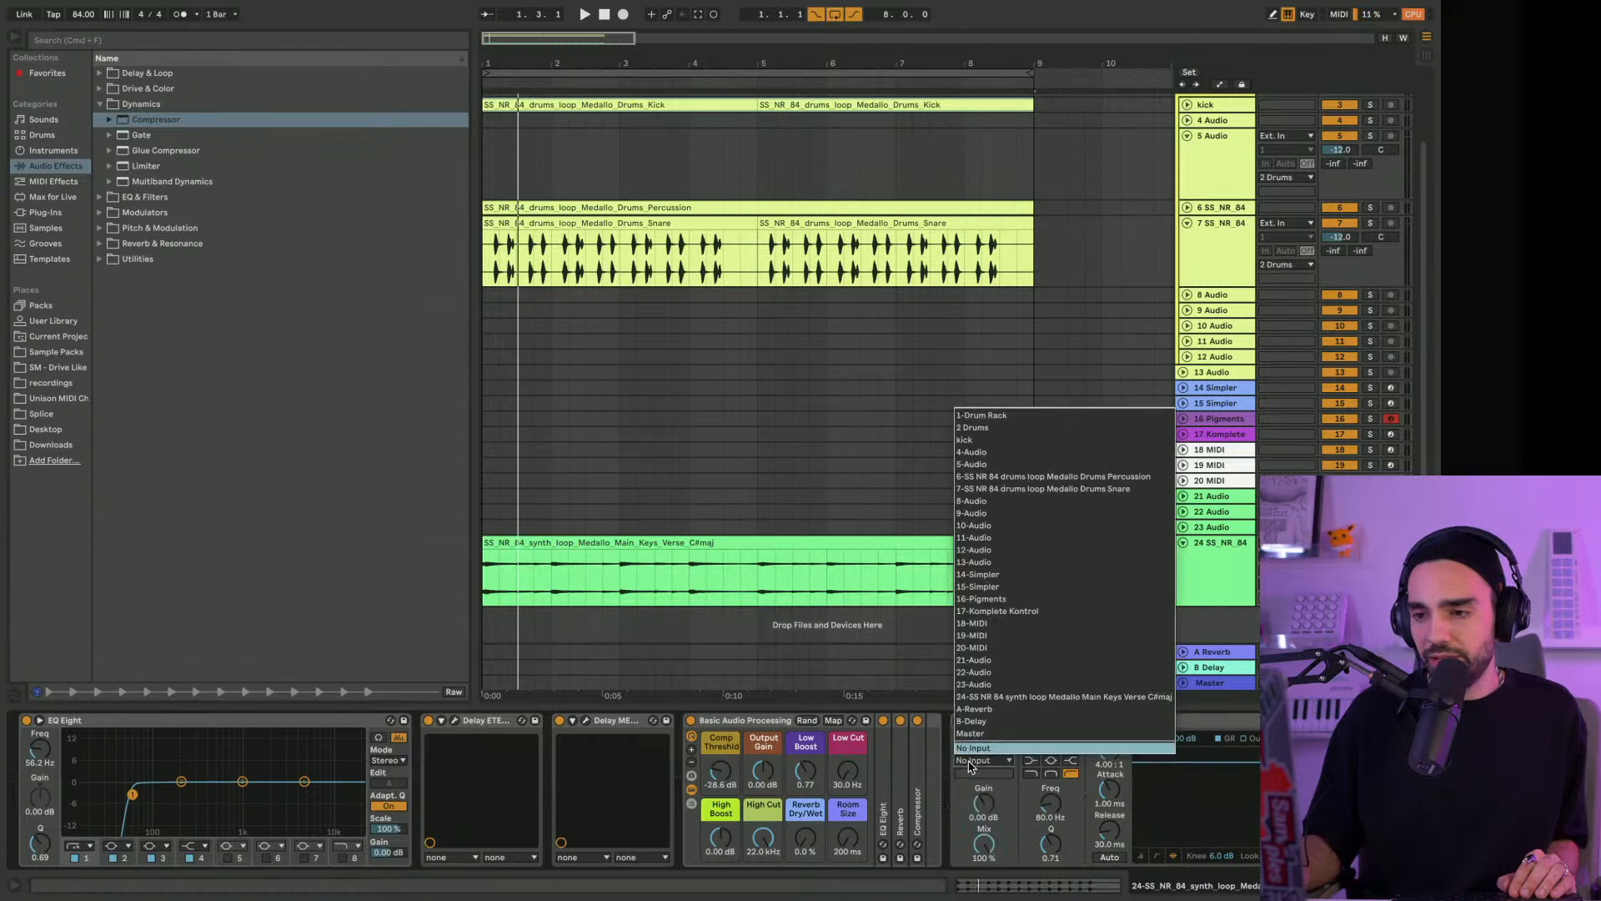
pyautogui.click(997, 440)
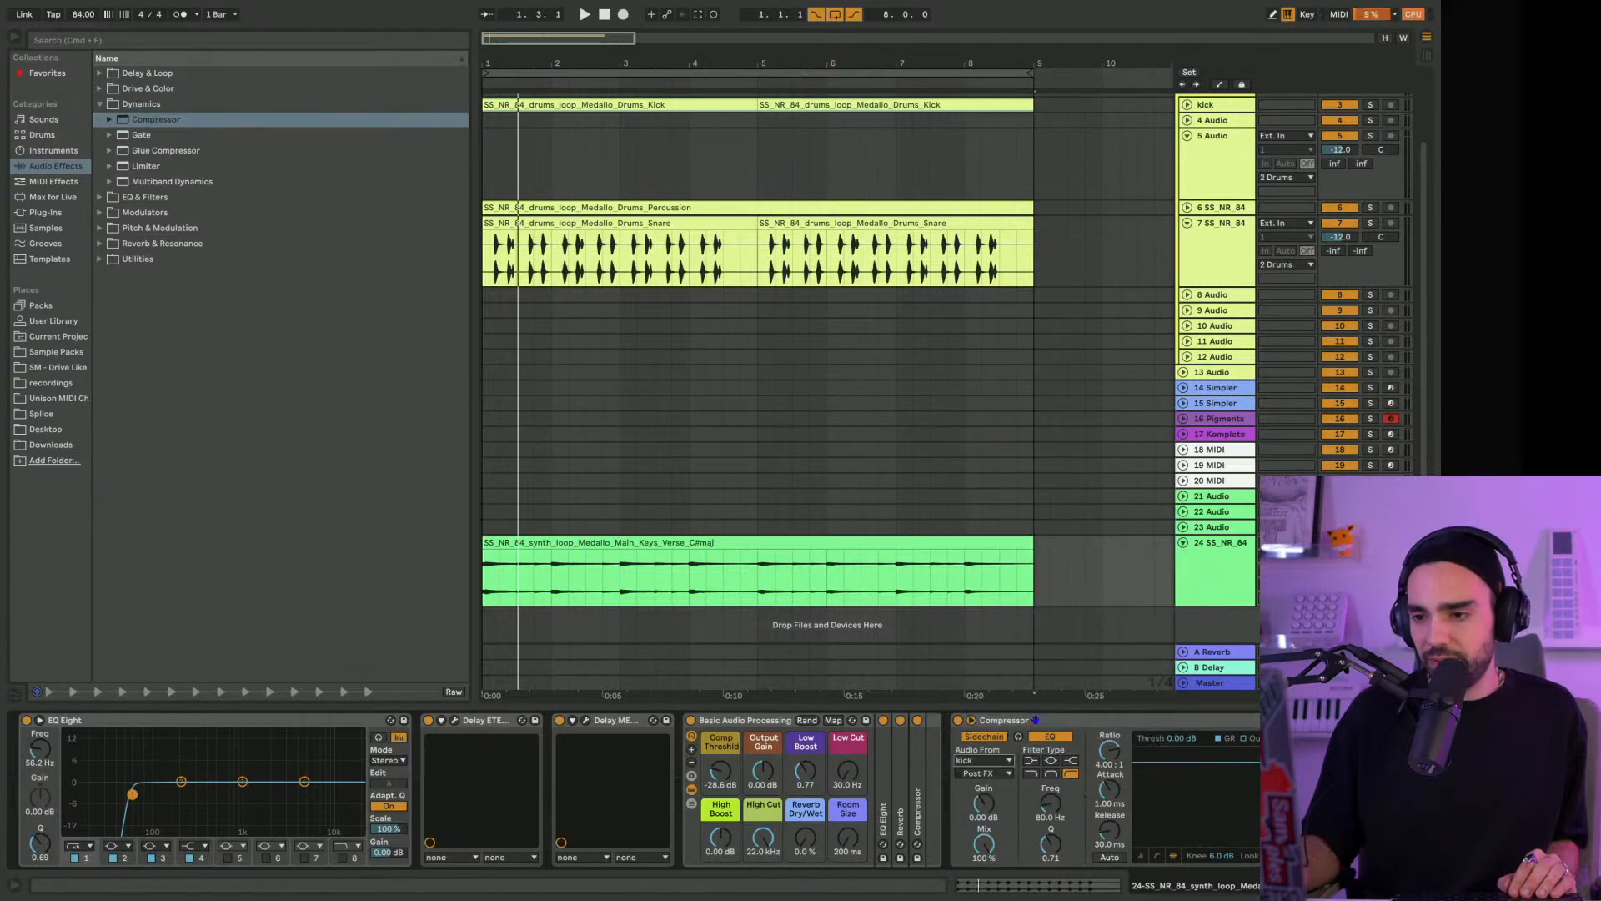
pyautogui.click(1142, 859)
pyautogui.press('space')
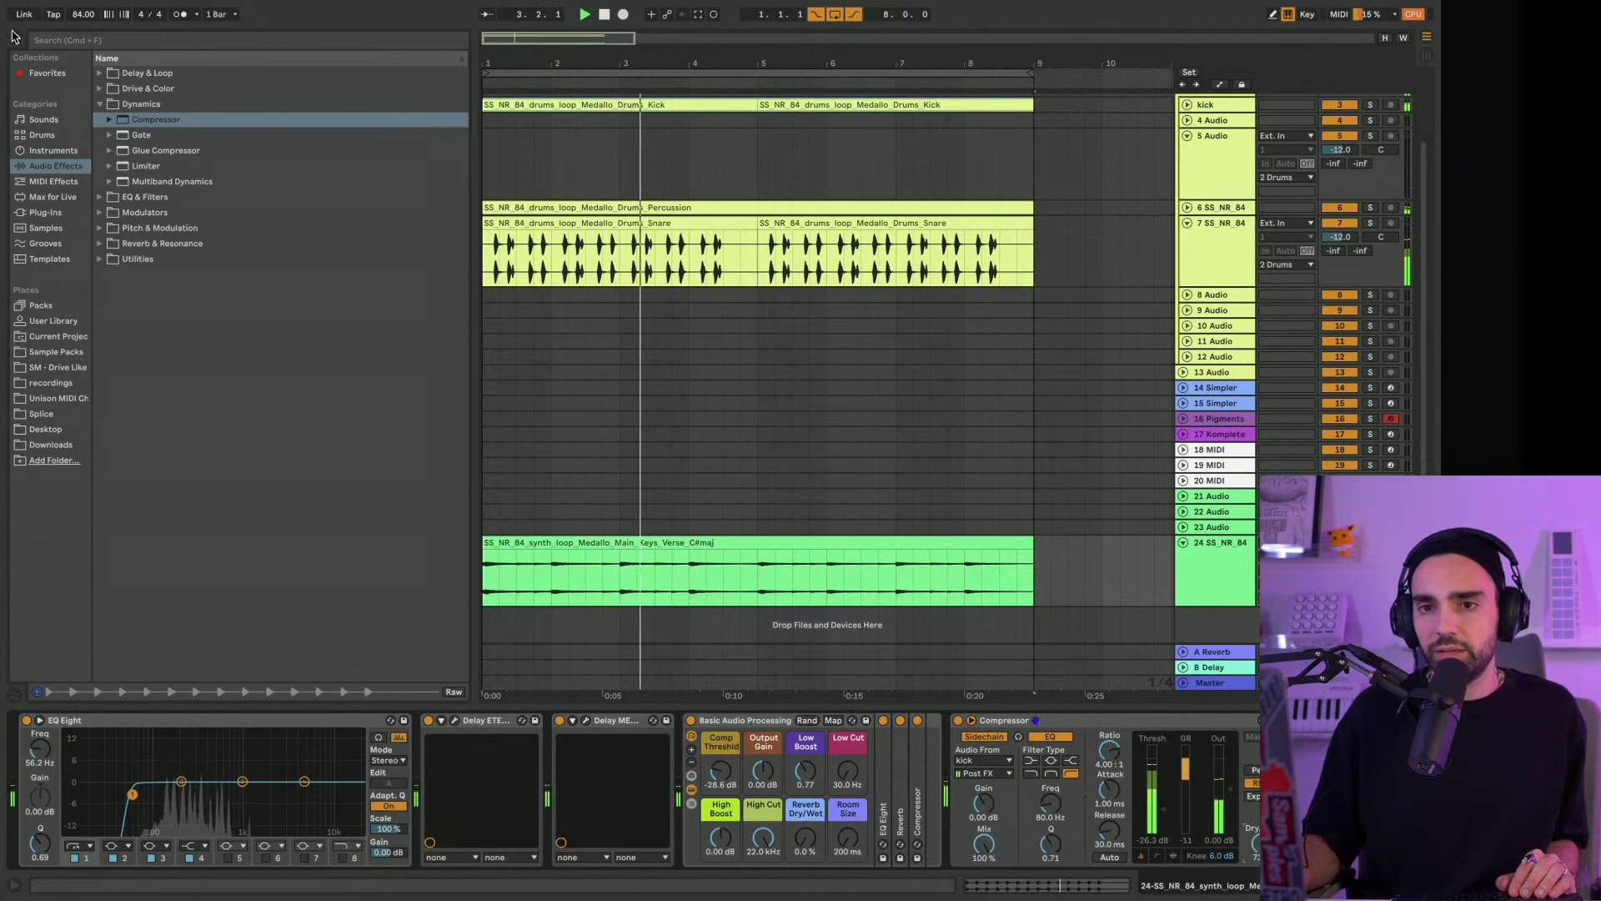
# Hide the browser to widen the arrangement and unfold the percussion loop track
pyautogui.press('super+alt+b')
pyautogui.moveTo(61, 63)
pyautogui.mouseDown()
pyautogui.moveTo(61, 82)
pyautogui.moveTo(61, 65)
pyautogui.mouseUp()
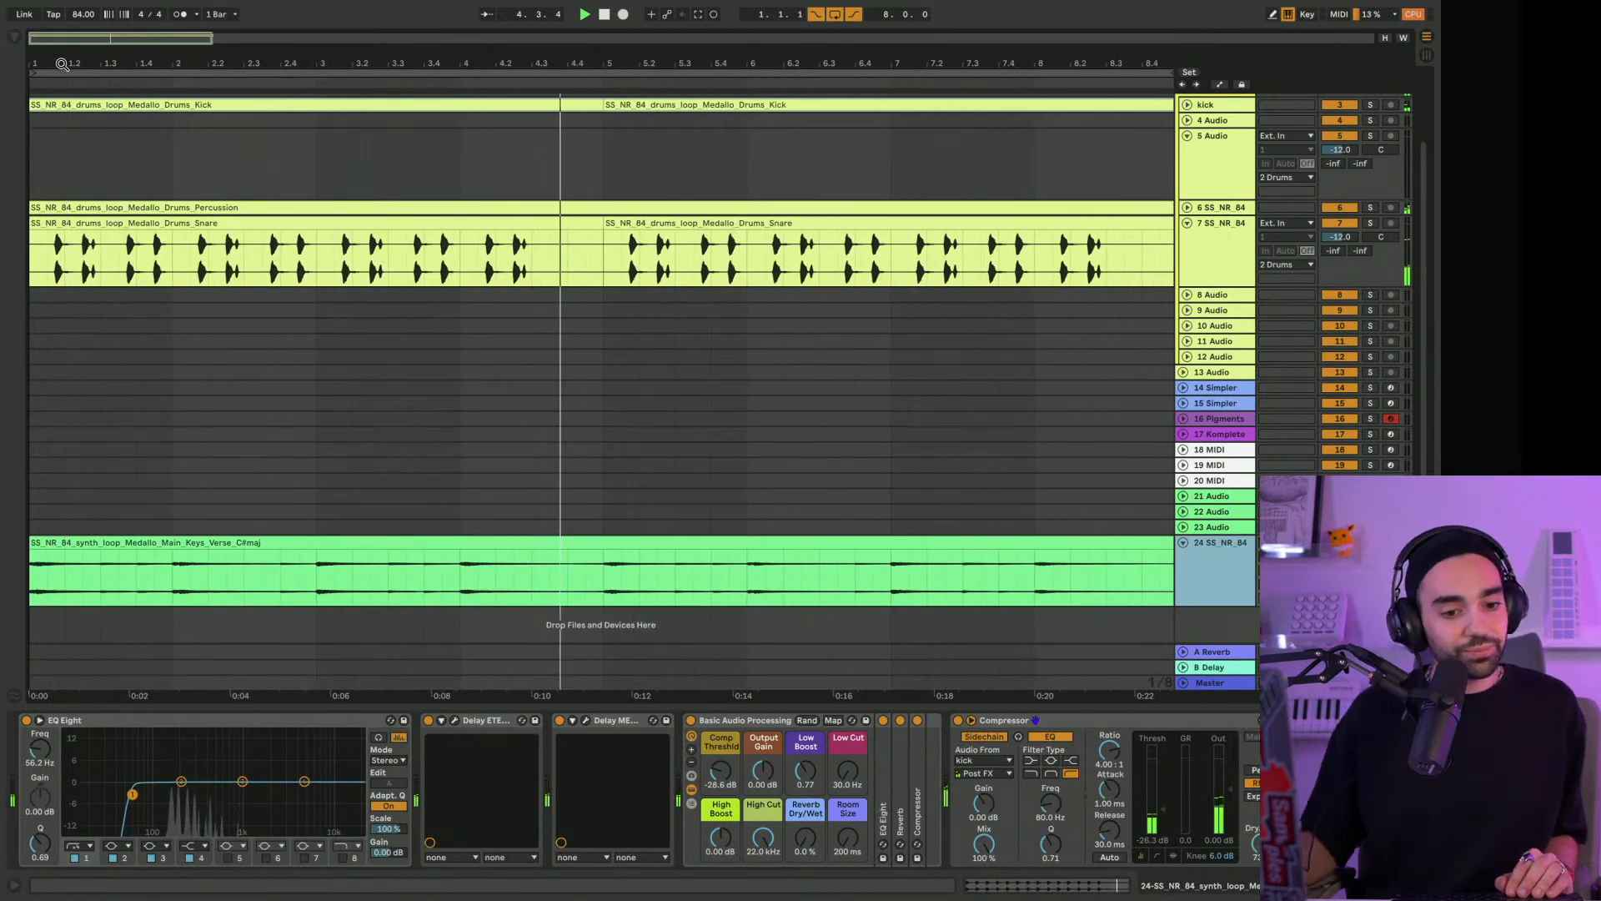
pyautogui.scroll(2, 624, 236)
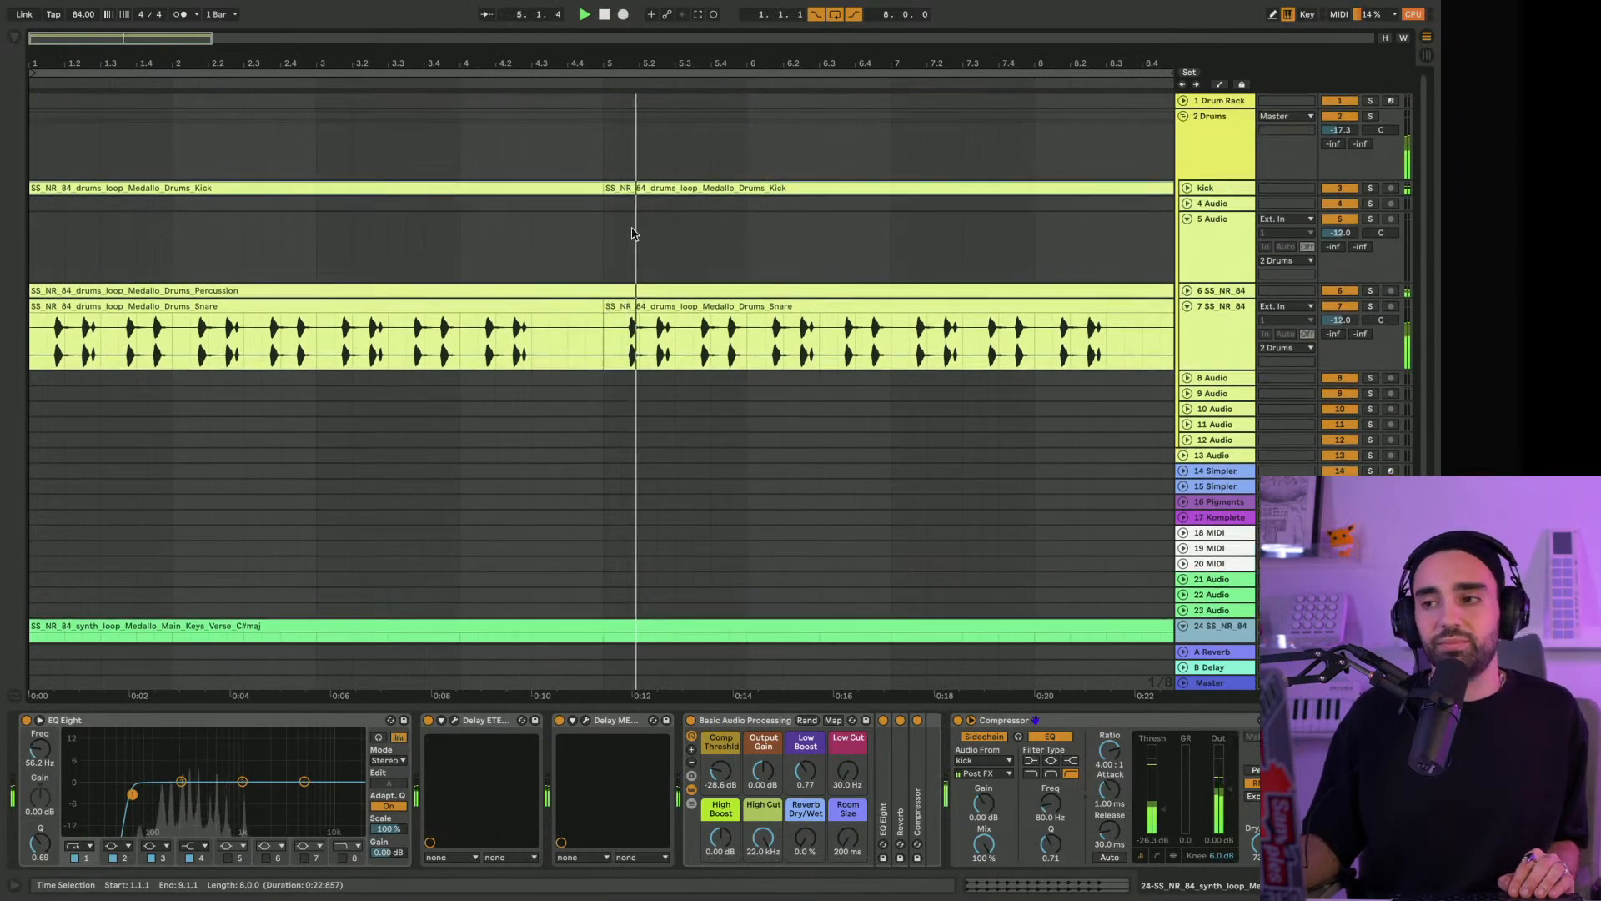
pyautogui.click(1186, 291)
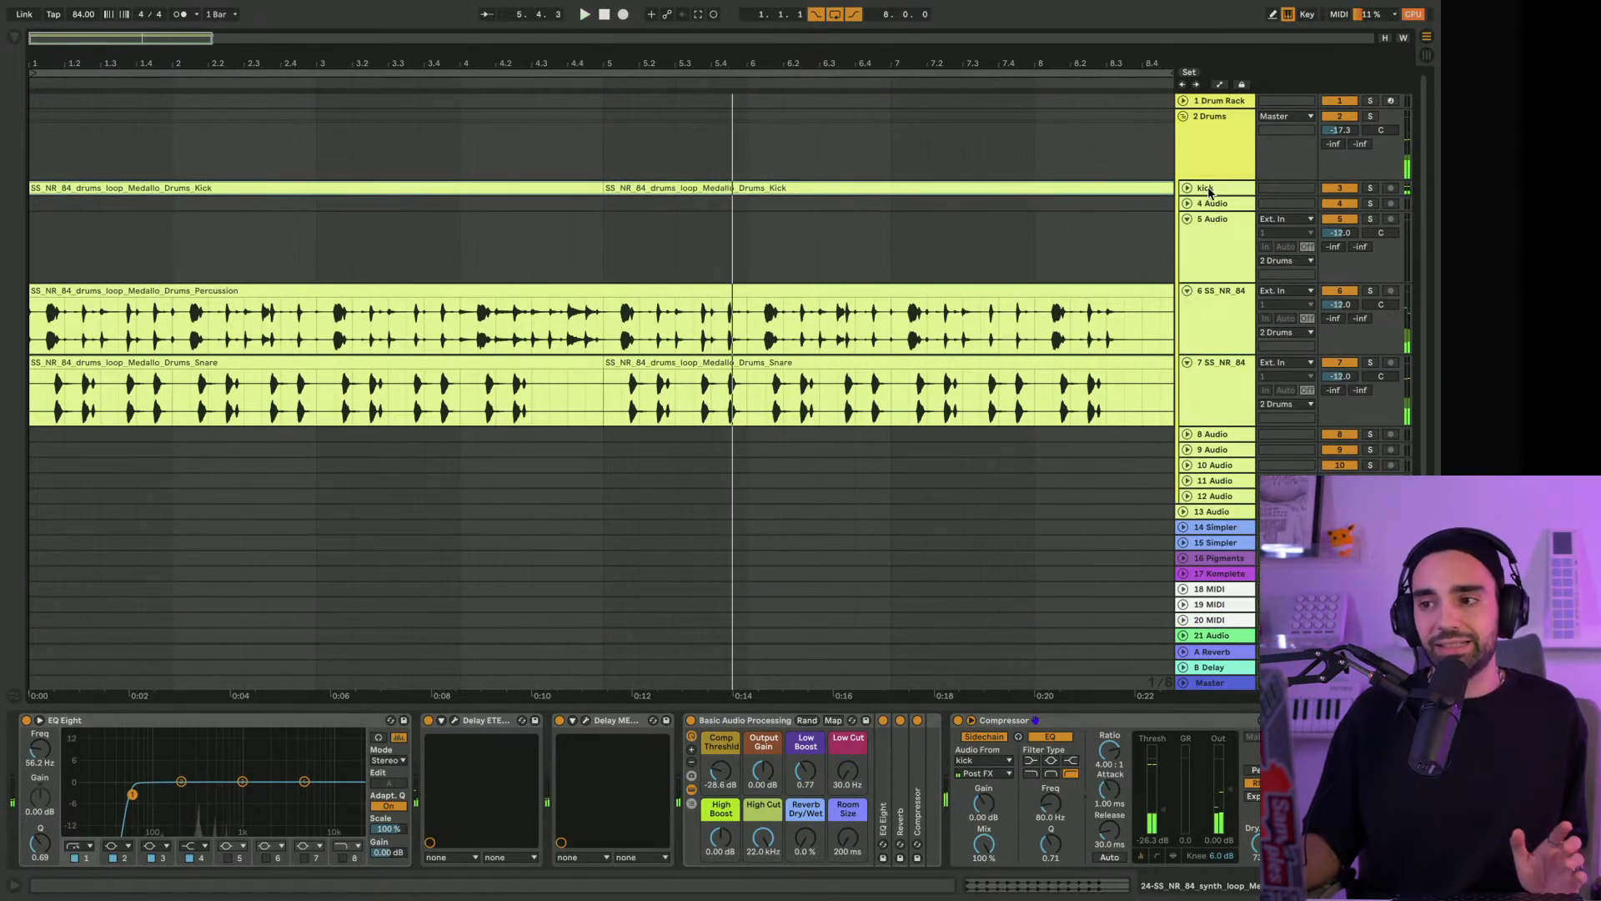
# Add Arturia's Pre V76 VST3 plug-in to the end of the Drums group's effect chain
pyautogui.click(349, 114)
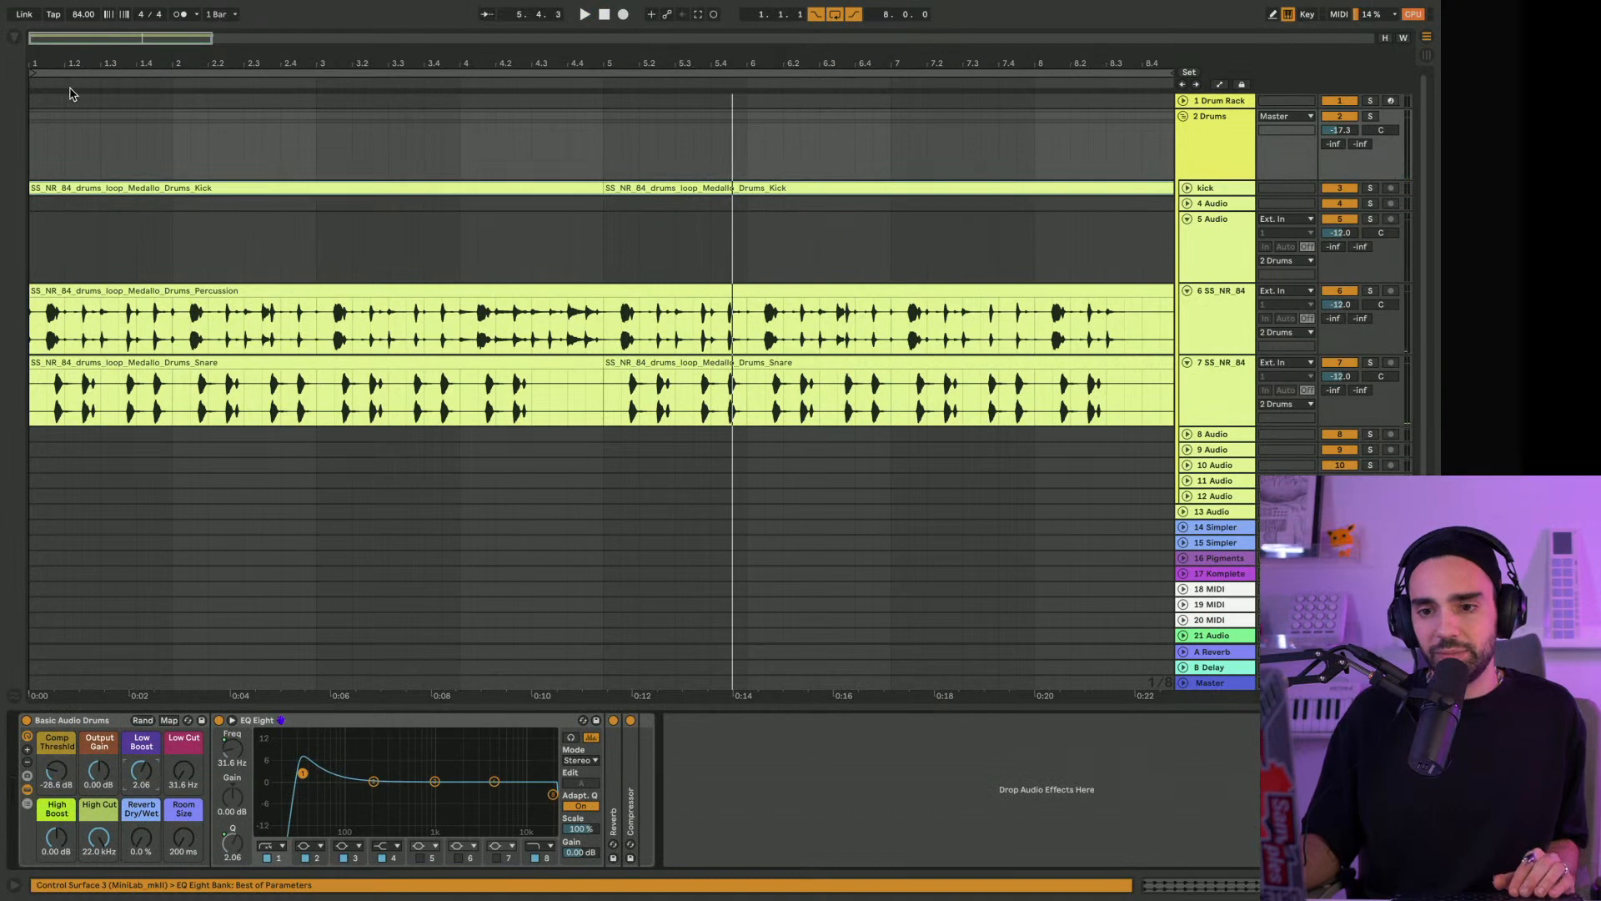
pyautogui.click(17, 37)
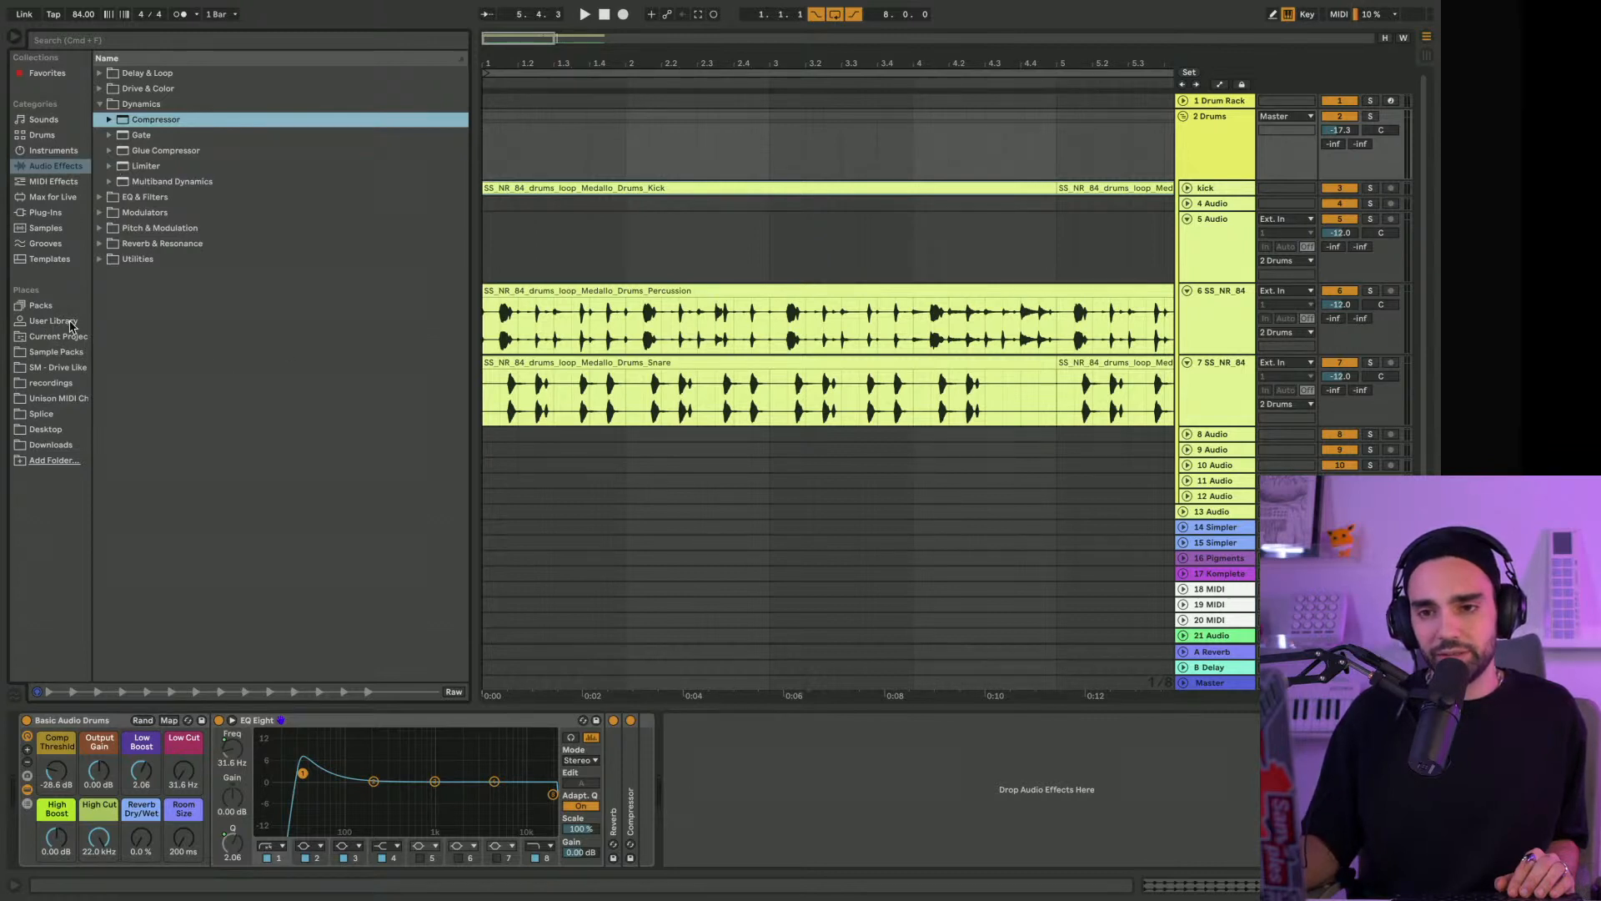
pyautogui.click(47, 213)
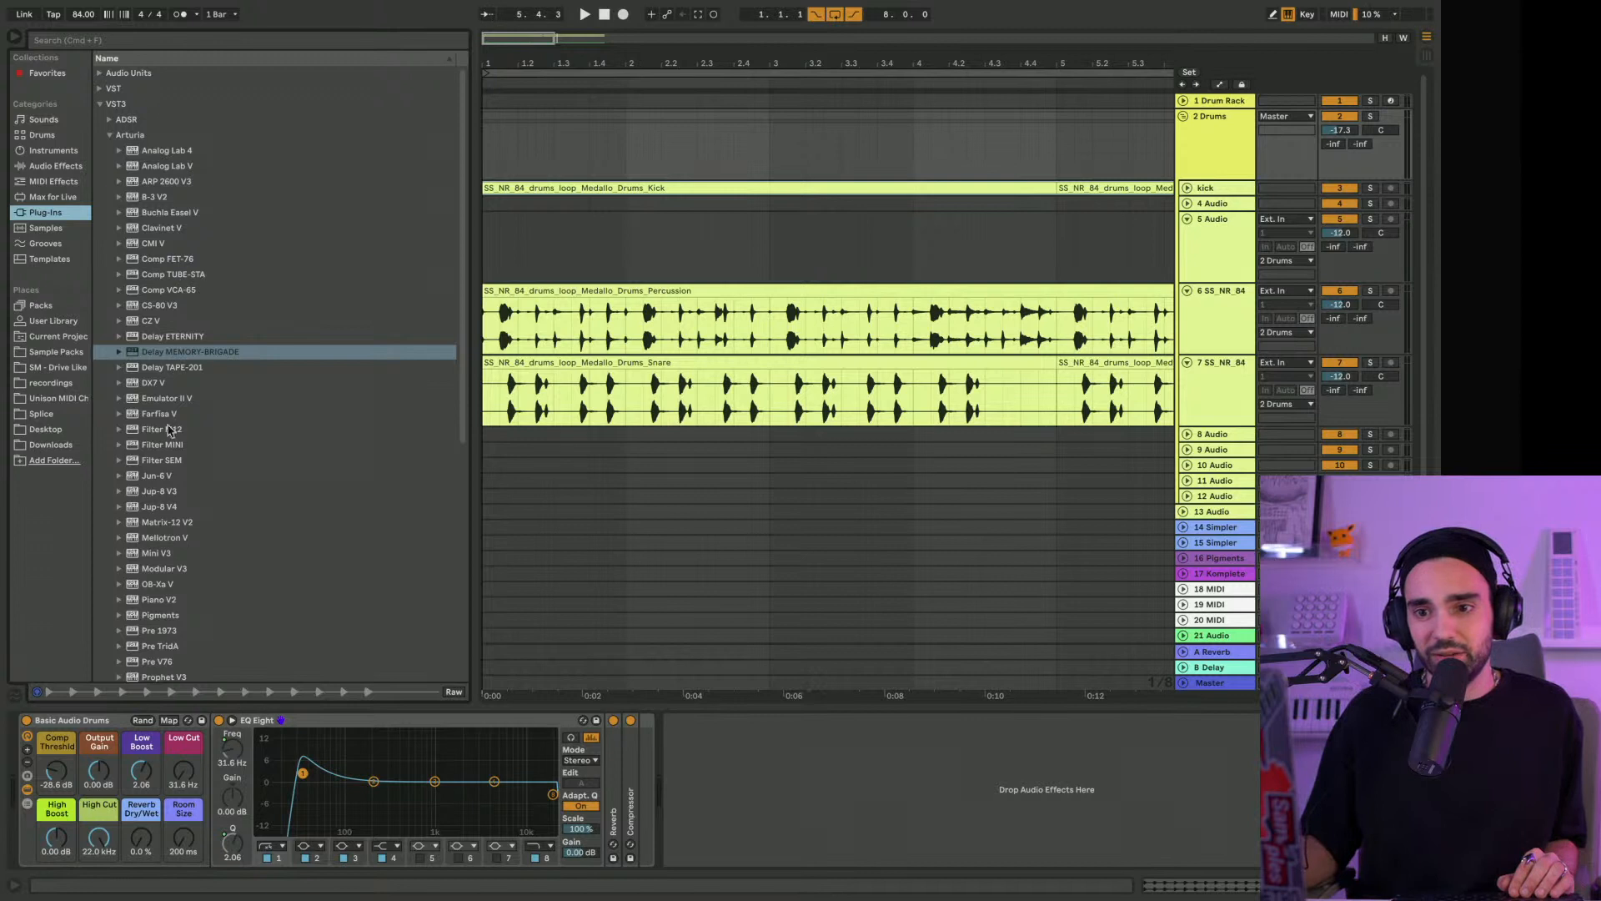
pyautogui.scroll(-5, 169, 429)
pyautogui.scroll(-1, 175, 455)
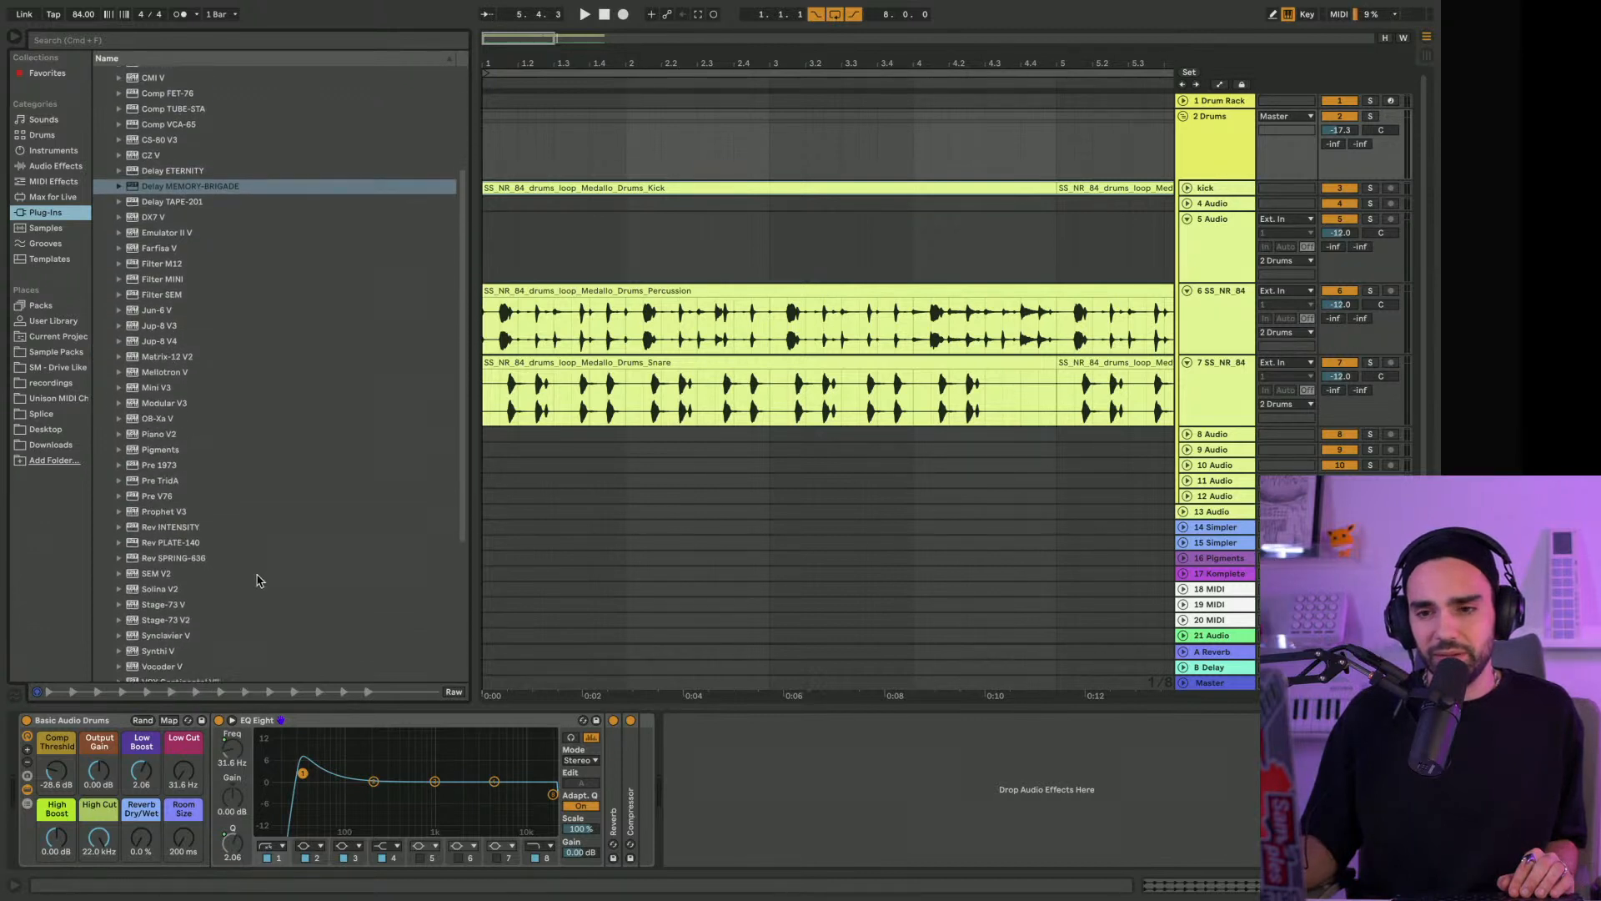
pyautogui.moveTo(156, 495); pyautogui.dragTo(479, 555)
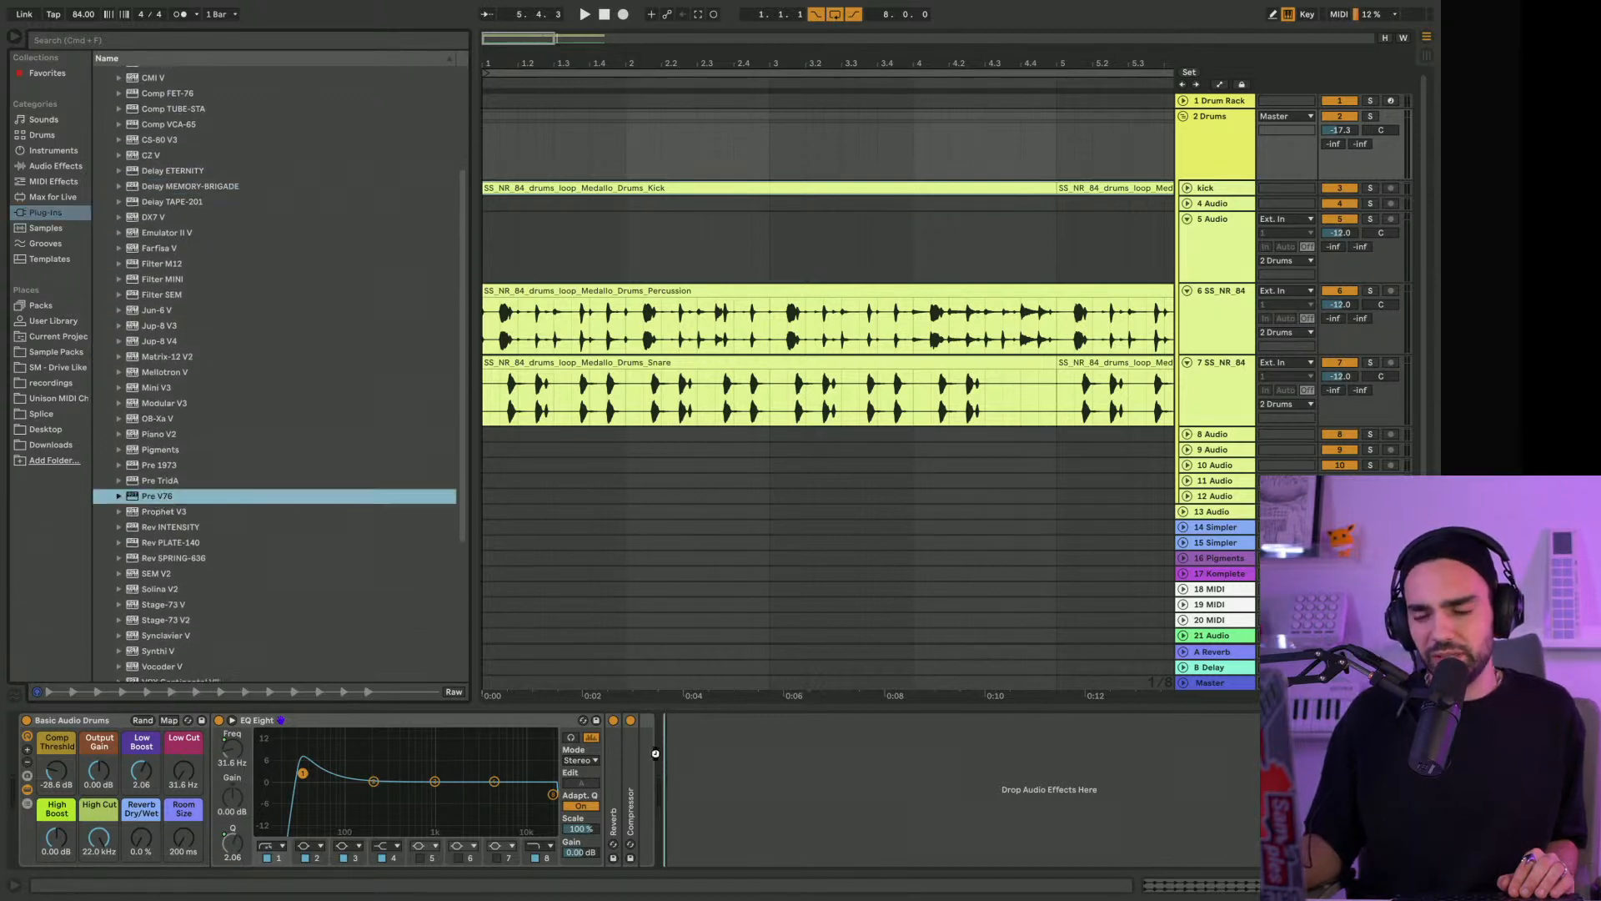
pyautogui.moveTo(653, 753); pyautogui.dragTo(659, 748)
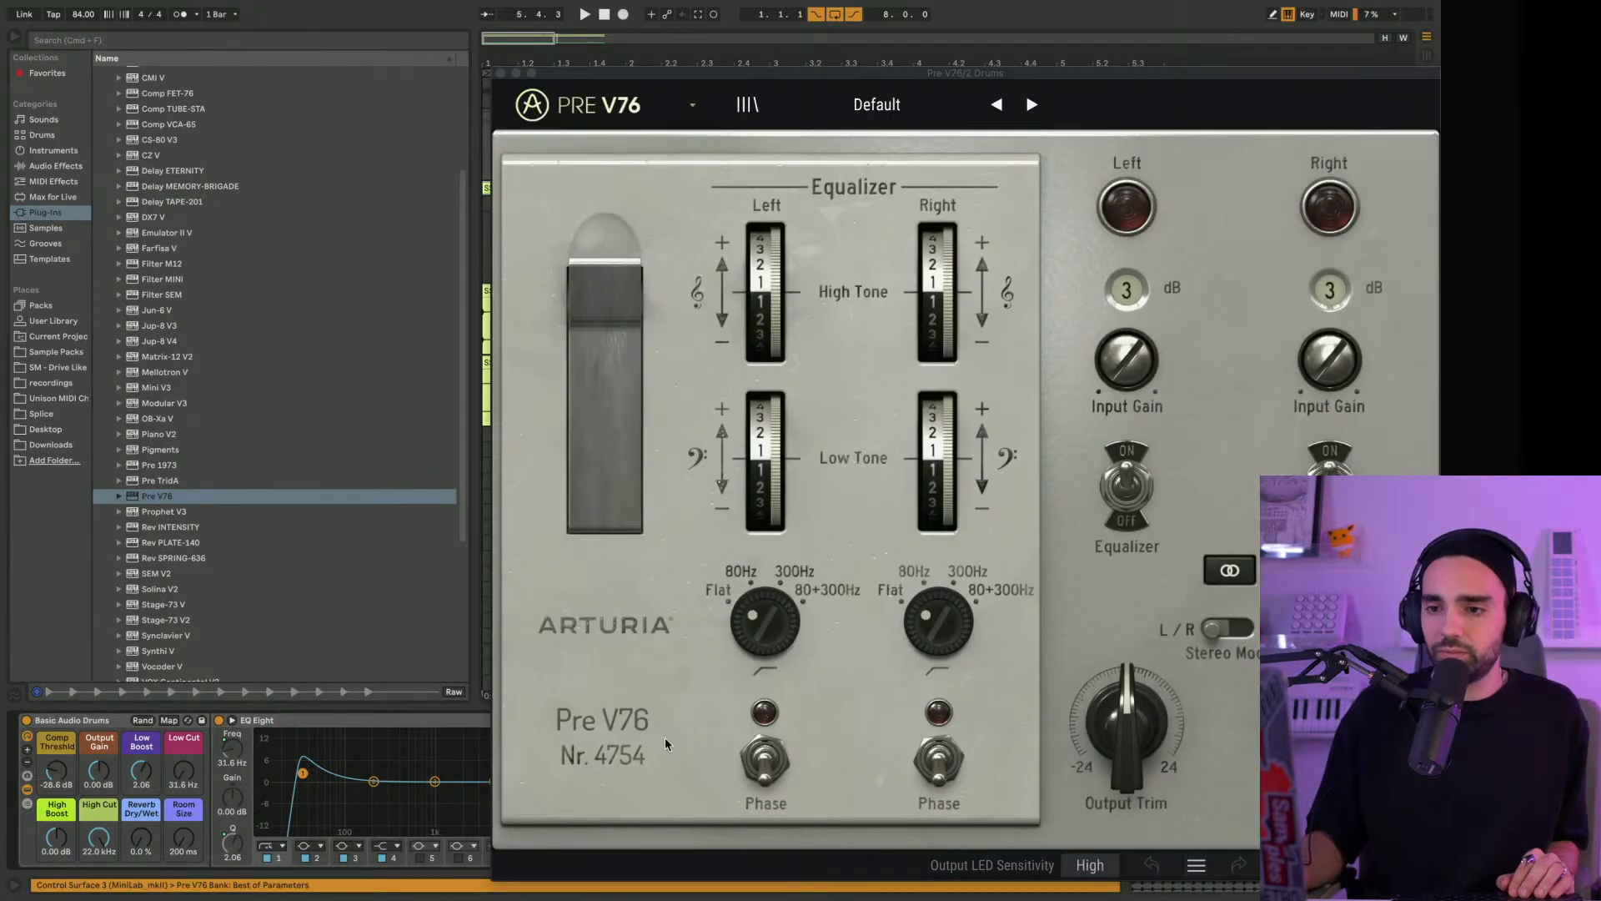
pyautogui.moveTo(671, 78); pyautogui.dragTo(403, 27)
pyautogui.click(668, 59)
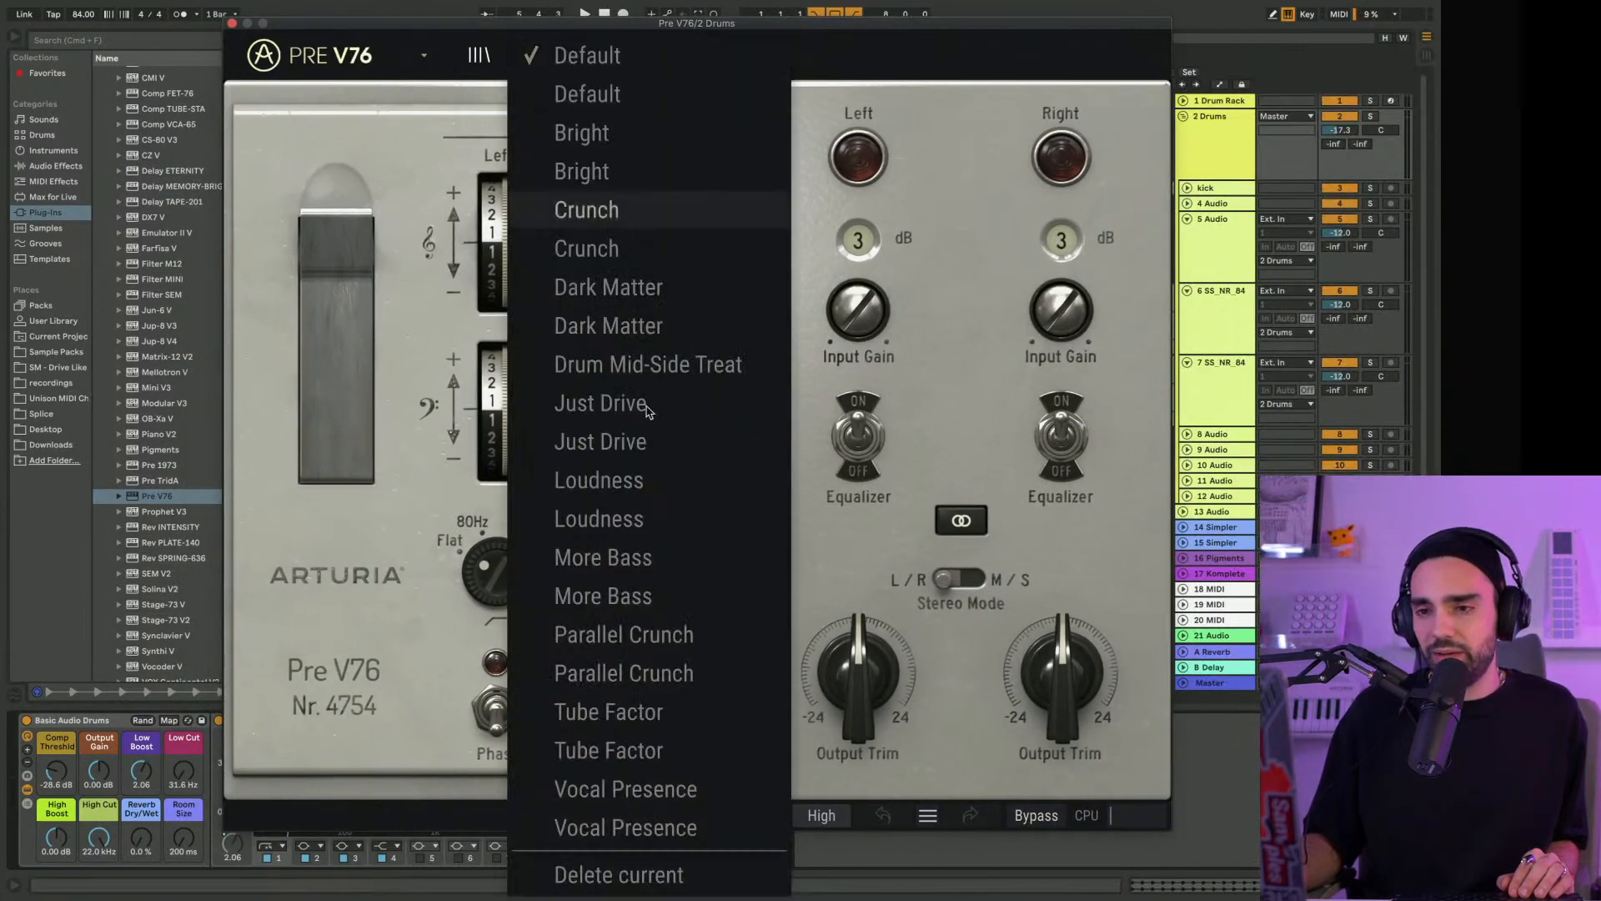
pyautogui.click(912, 63)
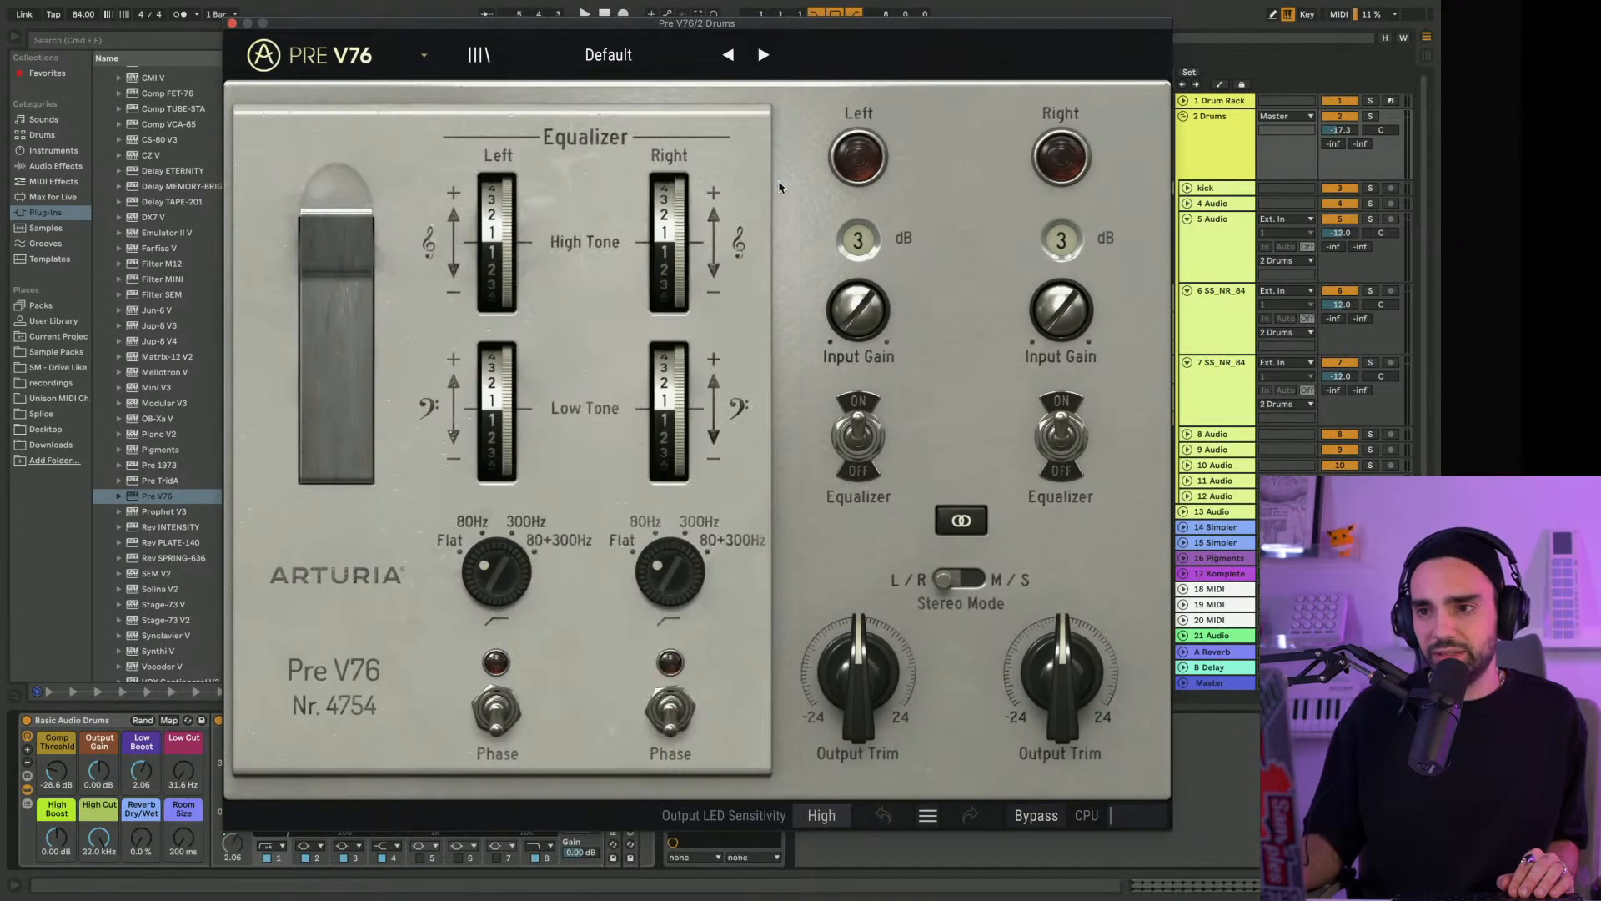
# Move Pre V76 to the beginning of the Drums group's effect chain, ahead of the Basic Audio Drums rack
pyautogui.moveTo(372, 27); pyautogui.dragTo(1114, 48)
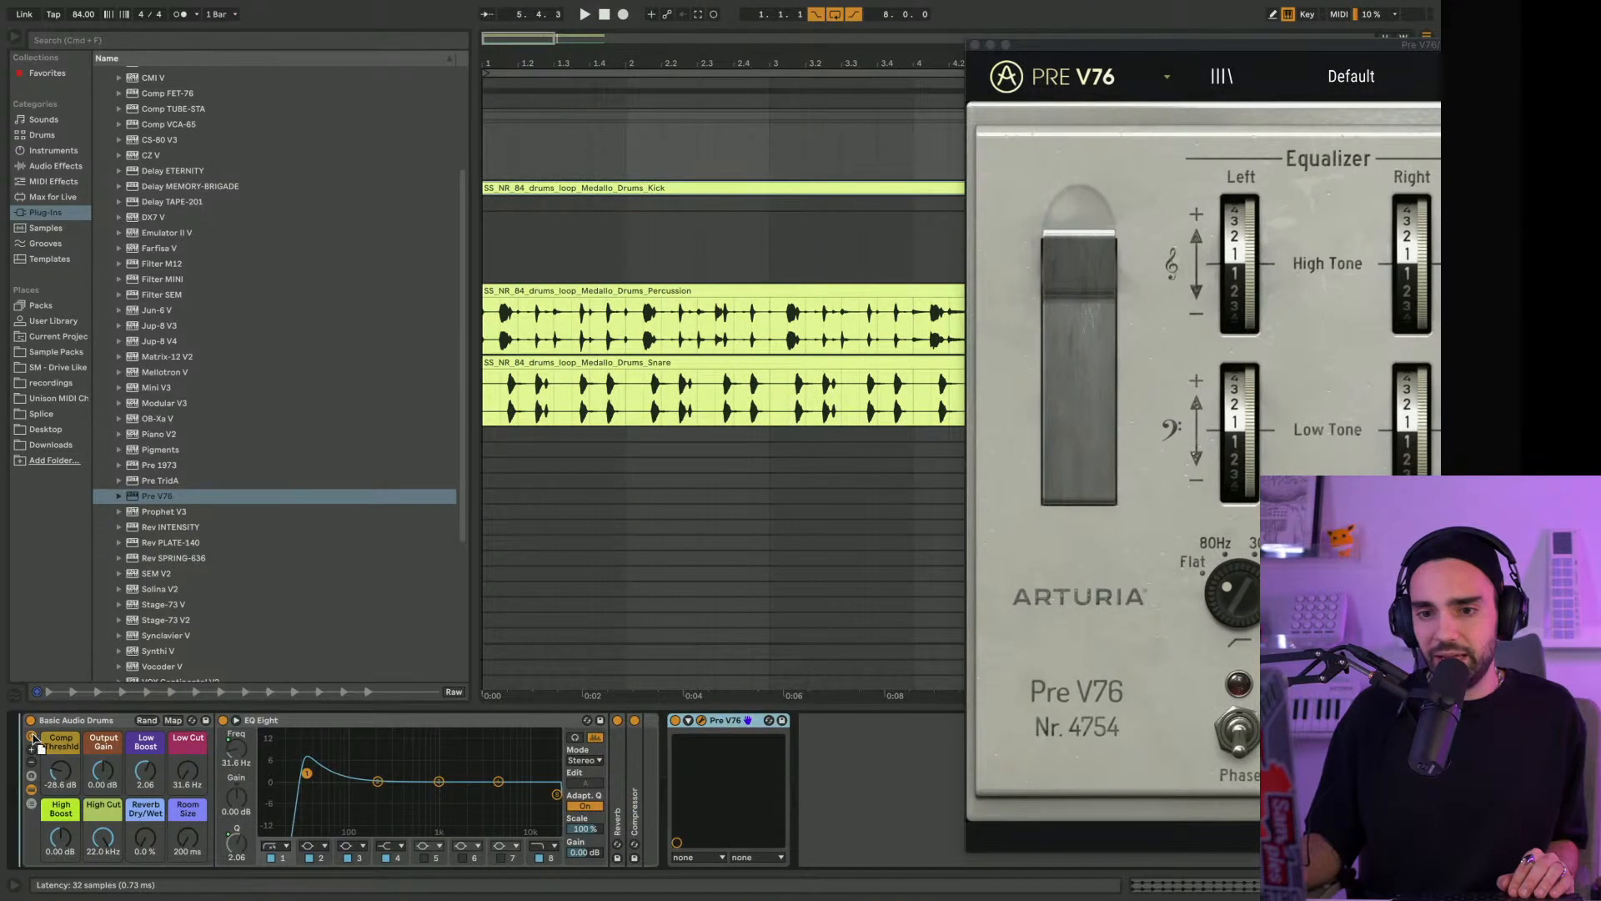
pyautogui.moveTo(33, 739); pyautogui.dragTo(34, 740)
pyautogui.moveTo(642, 52); pyautogui.dragTo(592, 509)
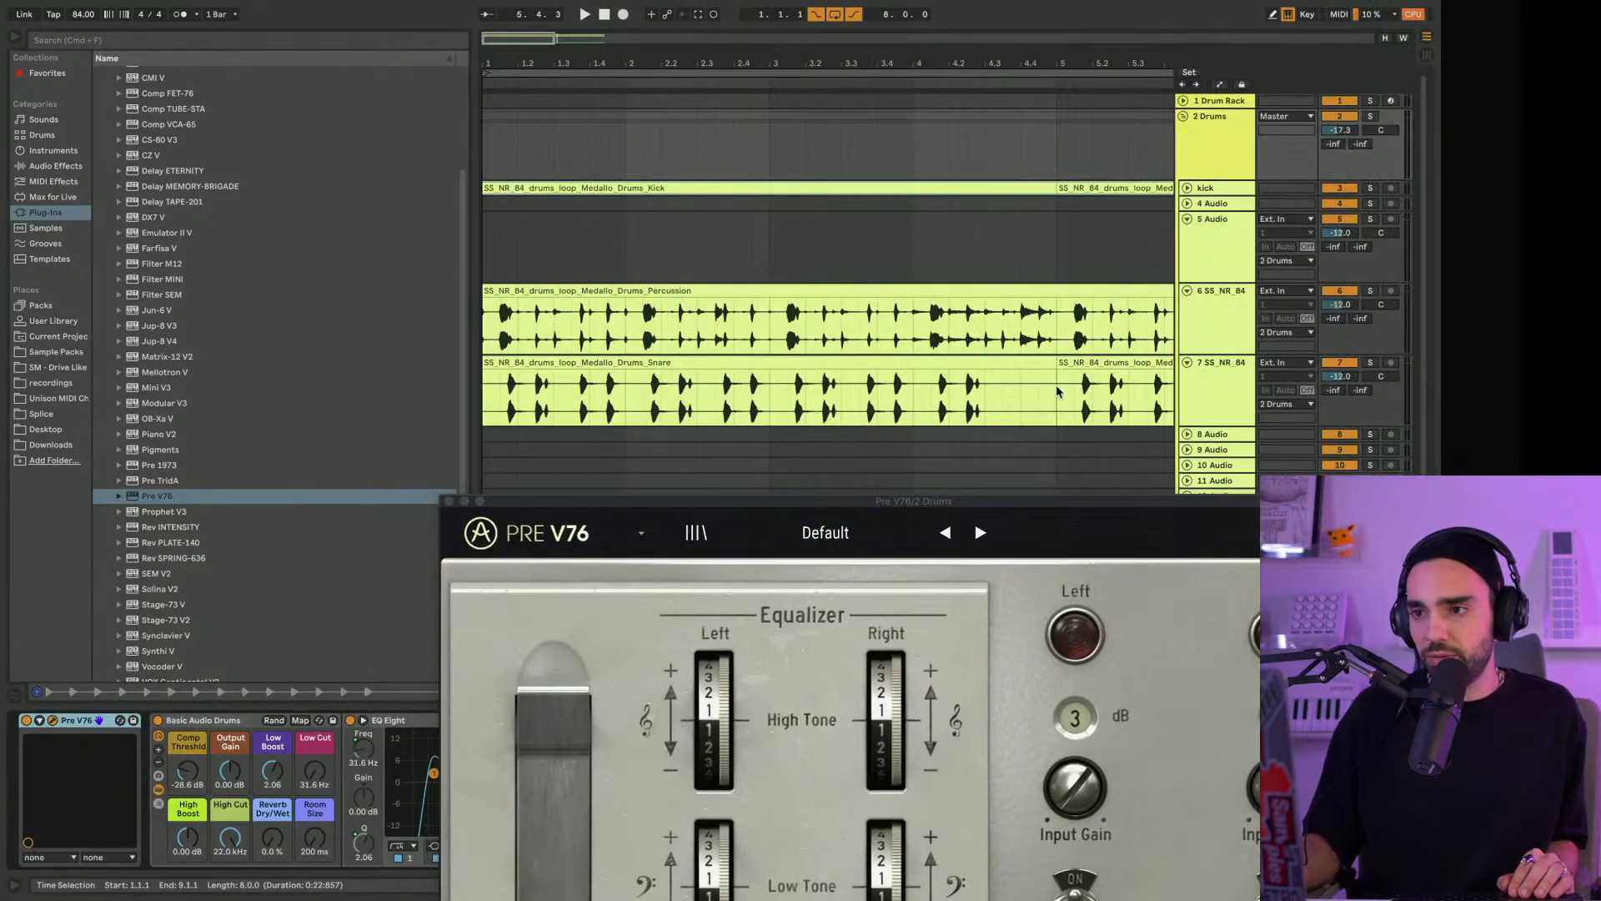
pyautogui.moveTo(823, 512); pyautogui.dragTo(1298, 102)
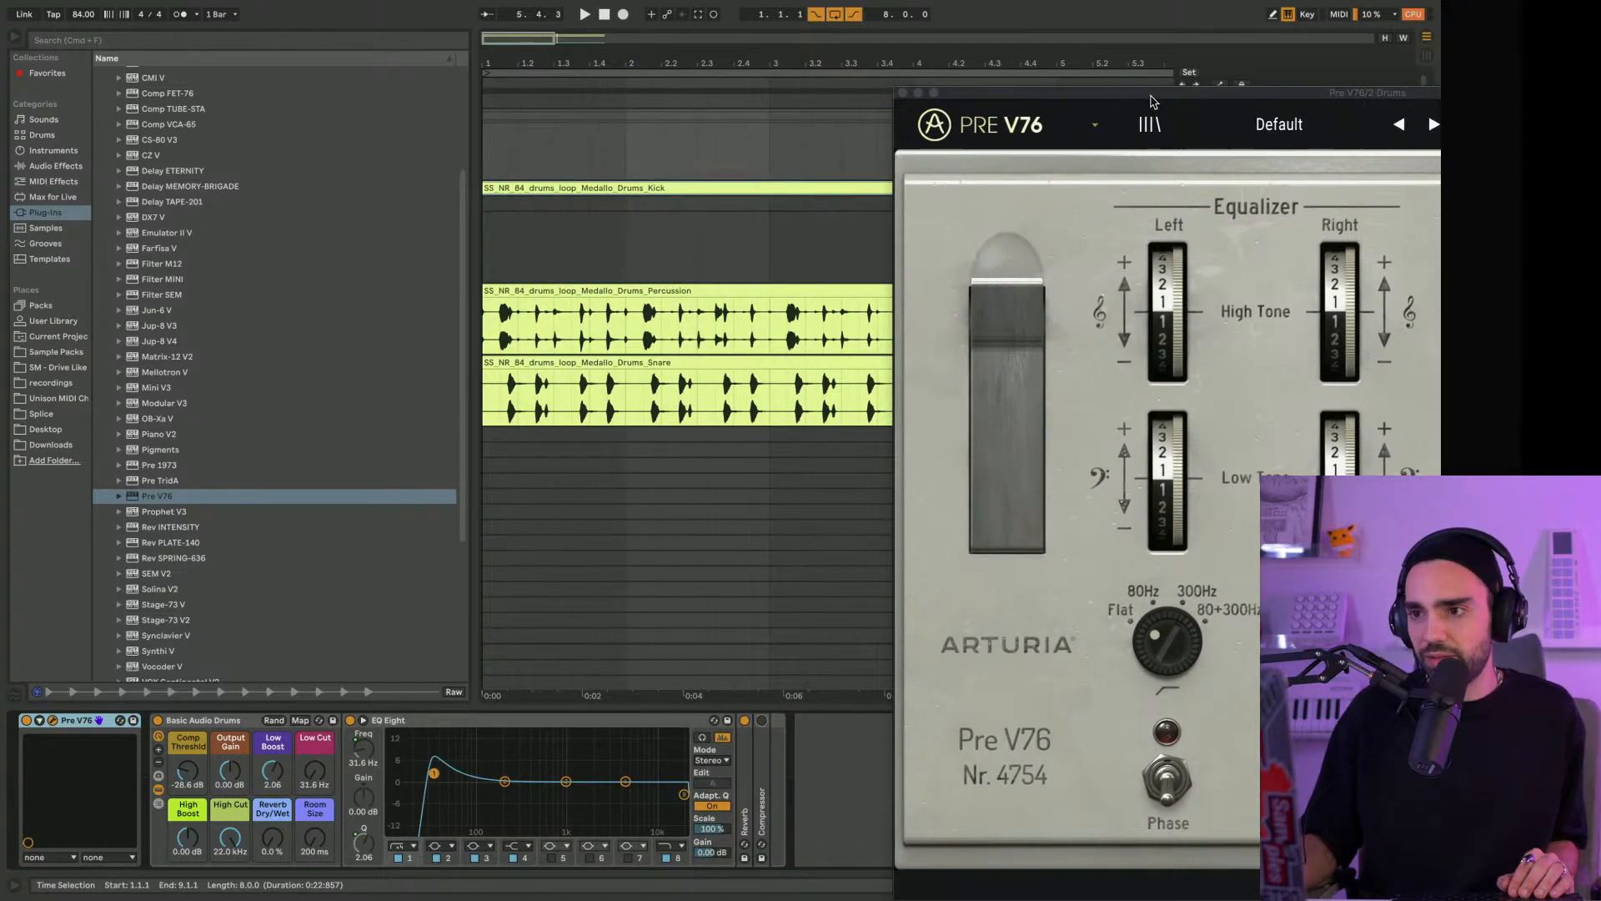
# Load the Parallel Crunch preset in Pre V76 while the drums play
pyautogui.moveTo(1152, 101); pyautogui.dragTo(539, 48)
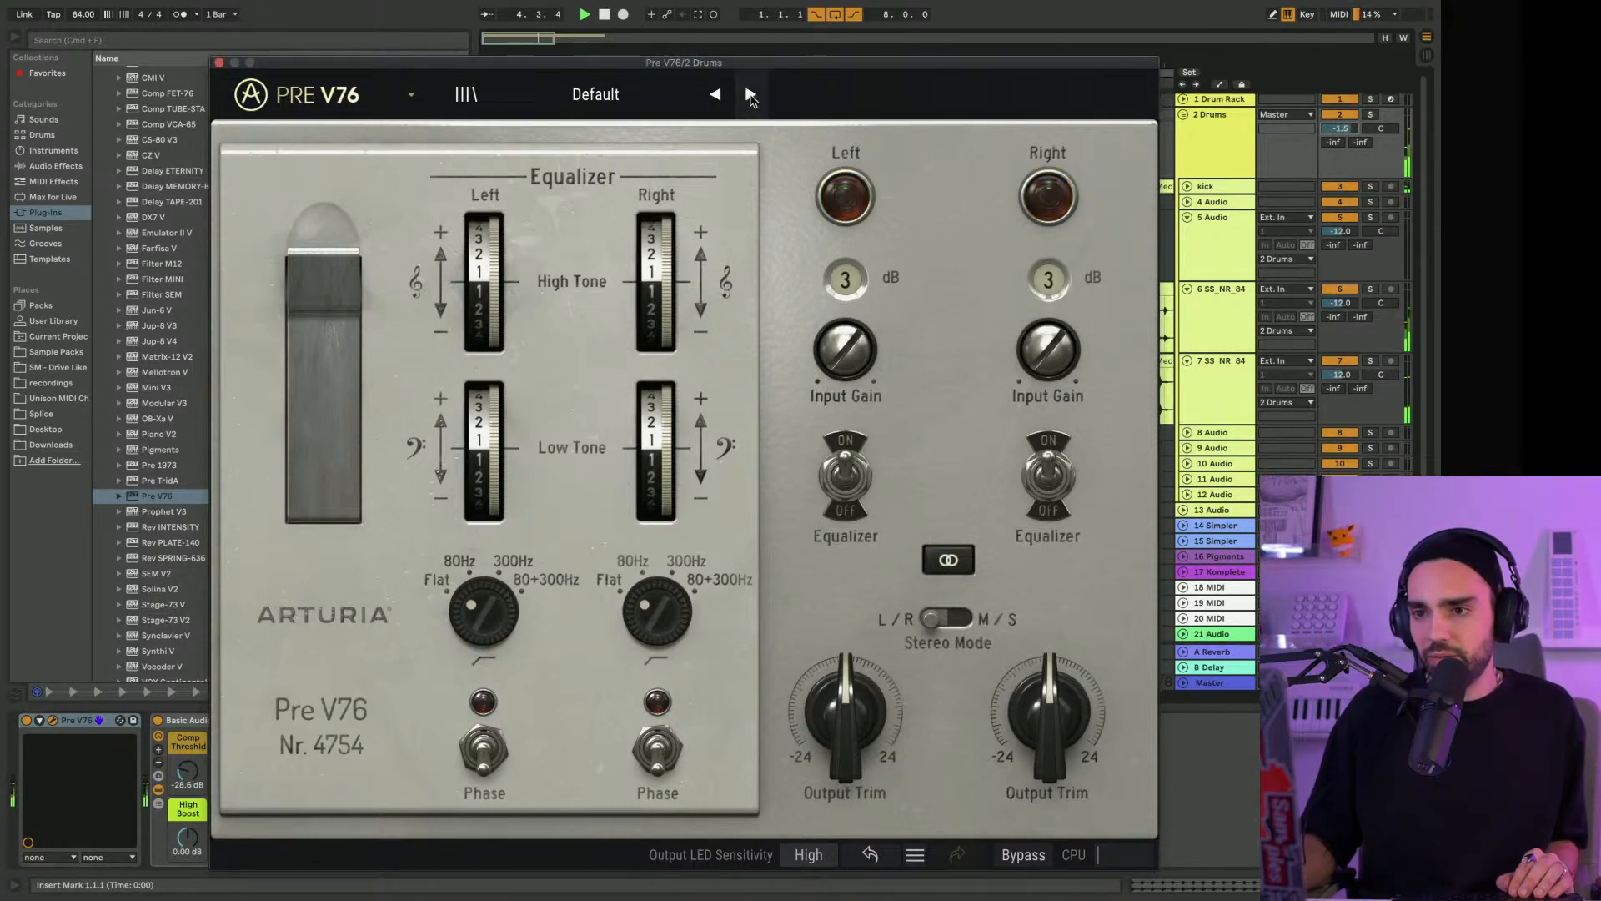
pyautogui.click(604, 97)
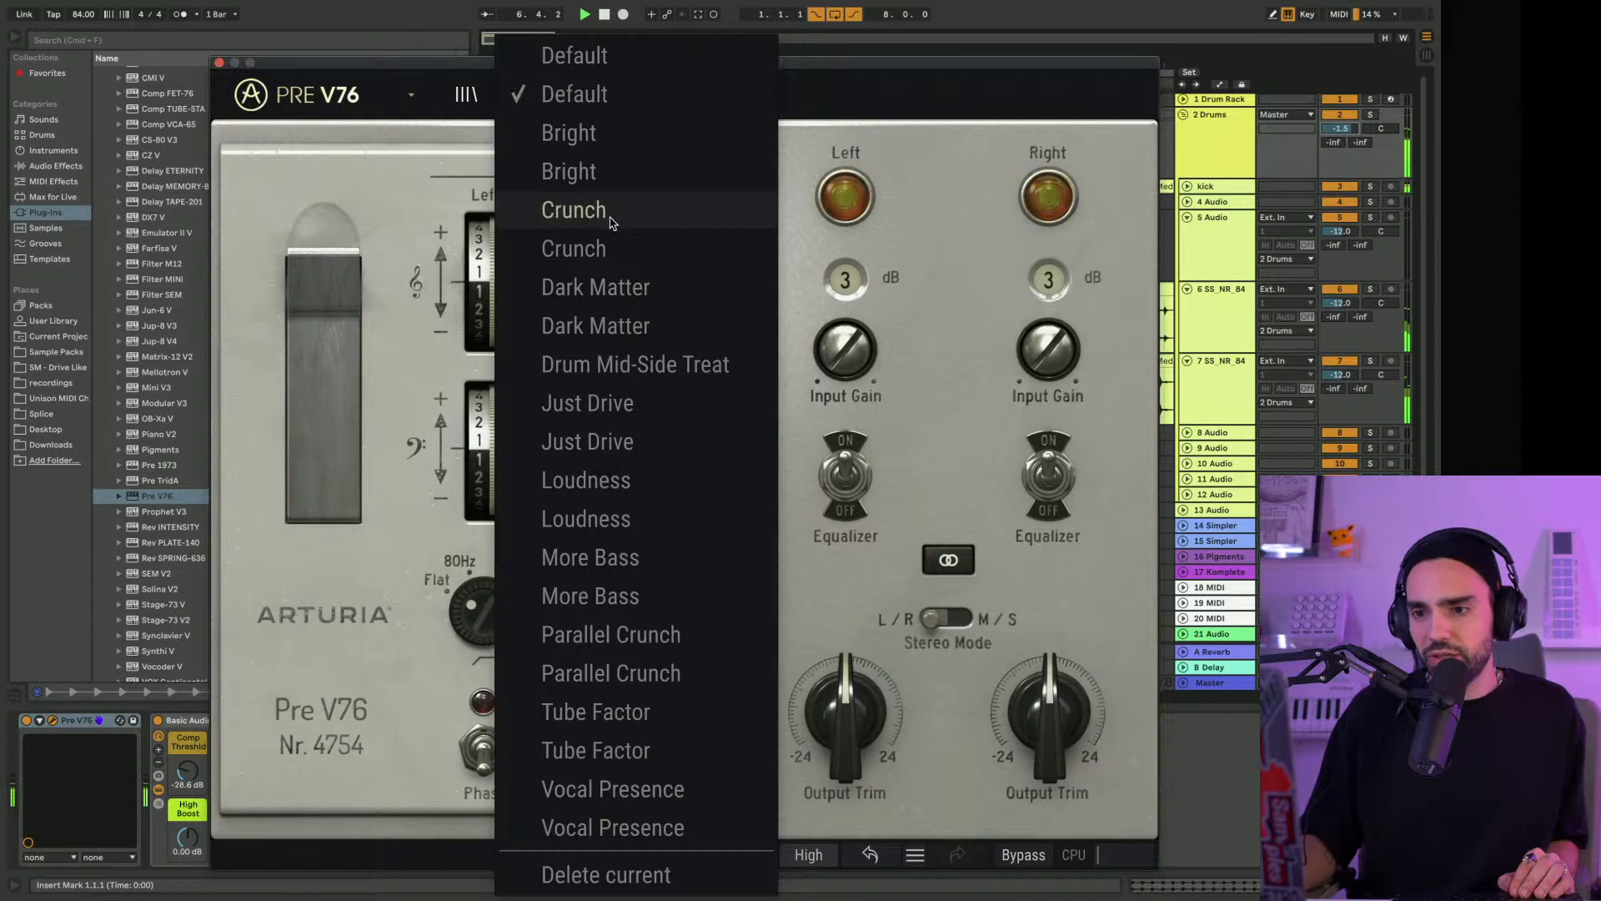
pyautogui.click(638, 676)
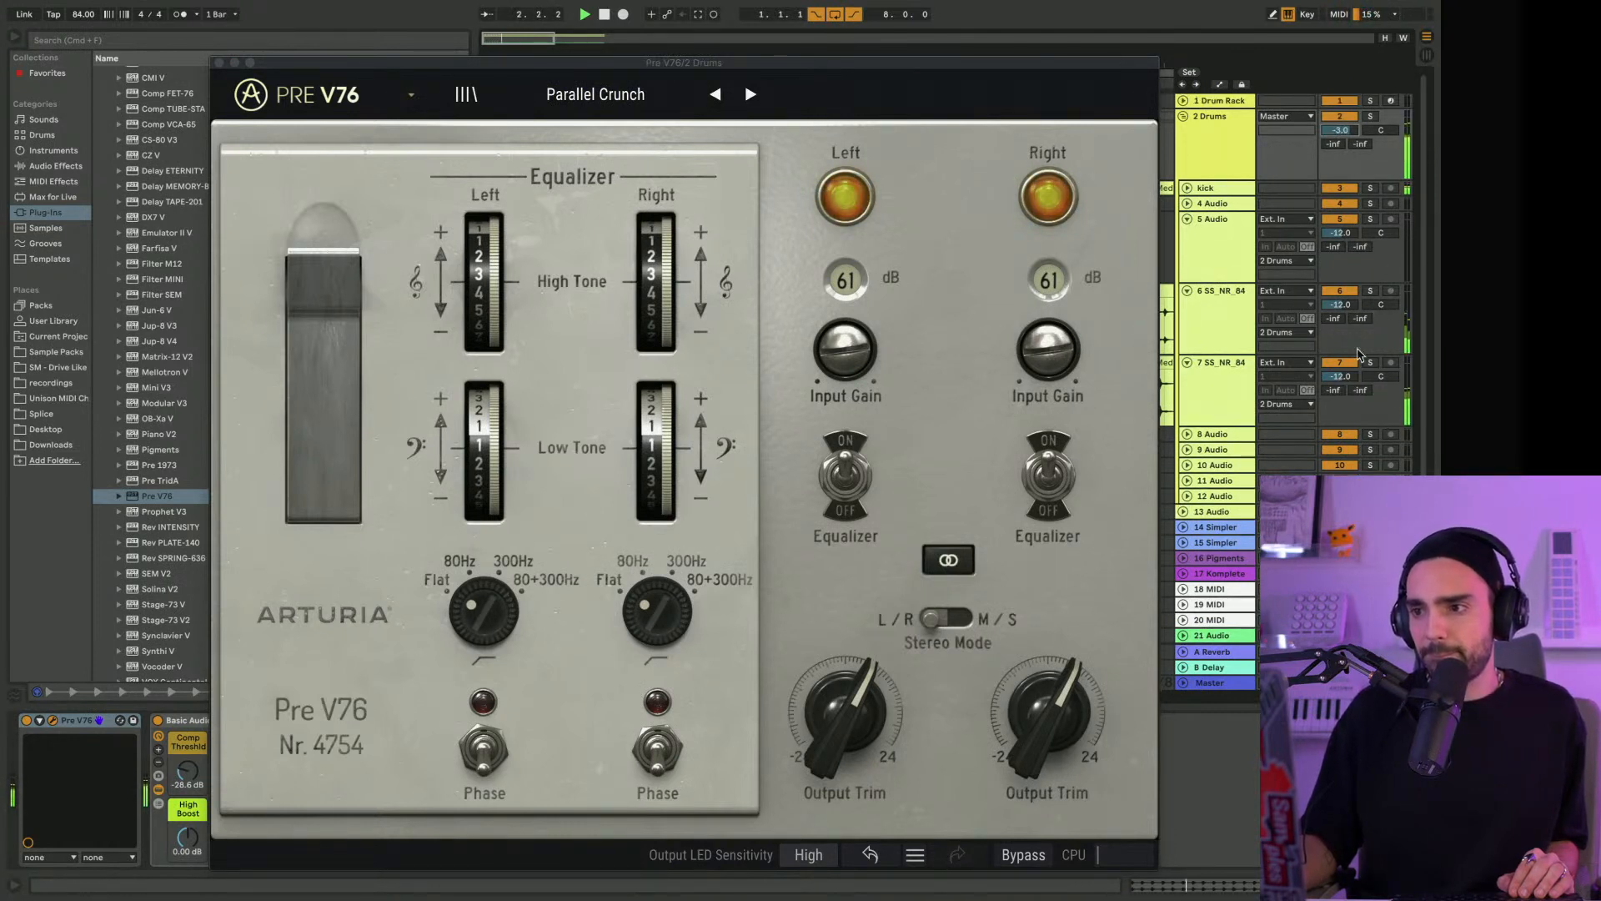
# Audition the percussion and snare loops soloed, then play back the full Drums group
pyautogui.click(1370, 290)
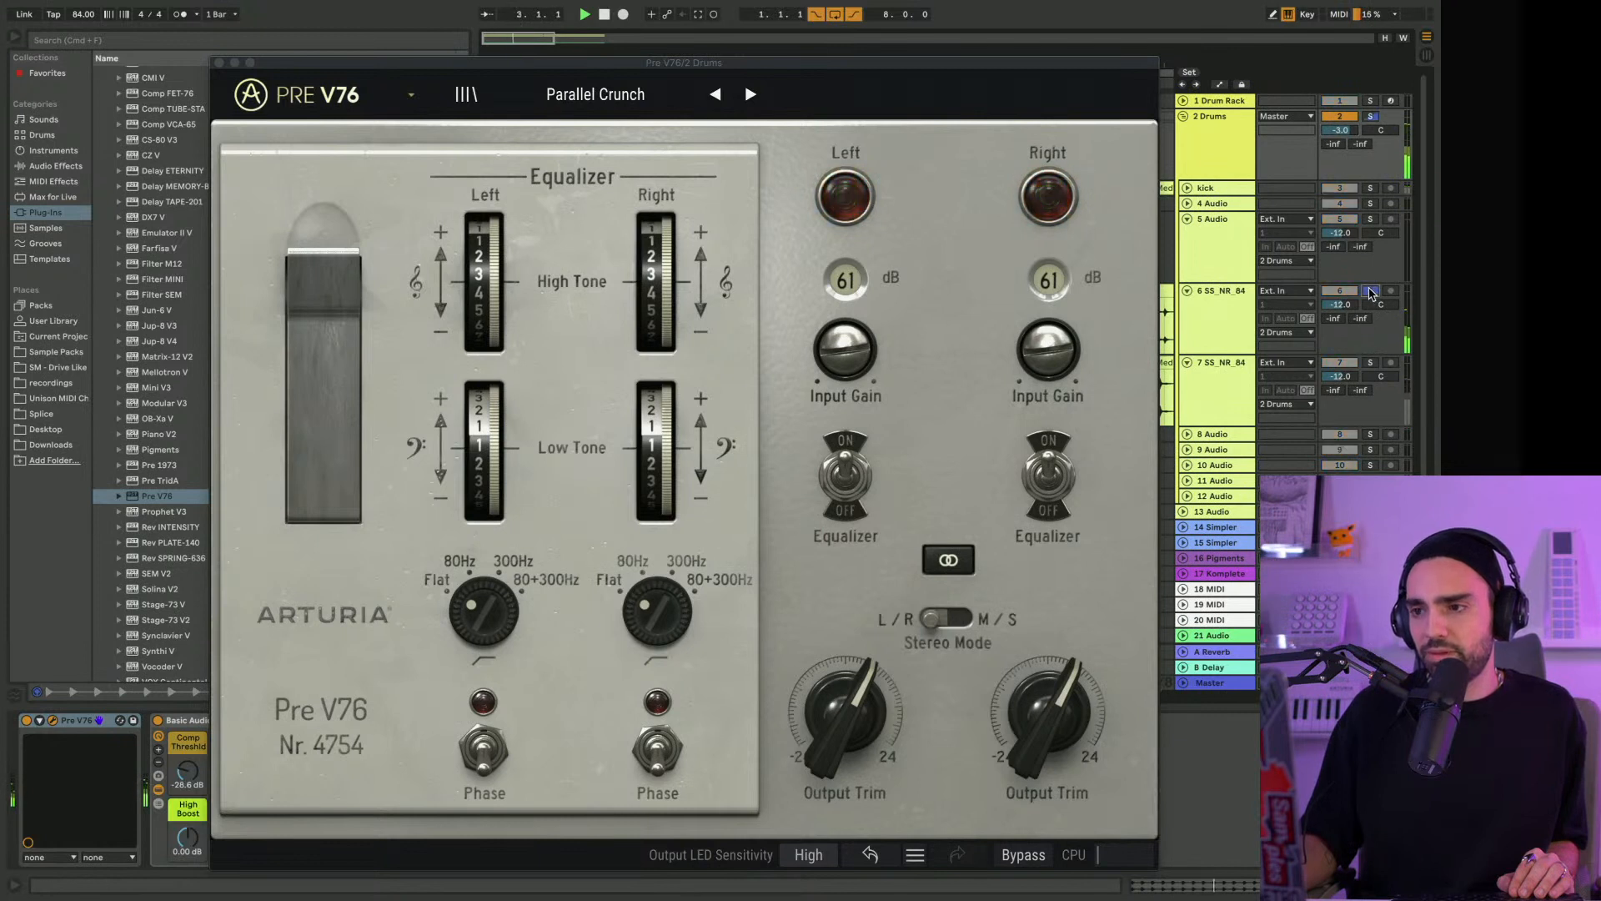
pyautogui.click(1370, 290)
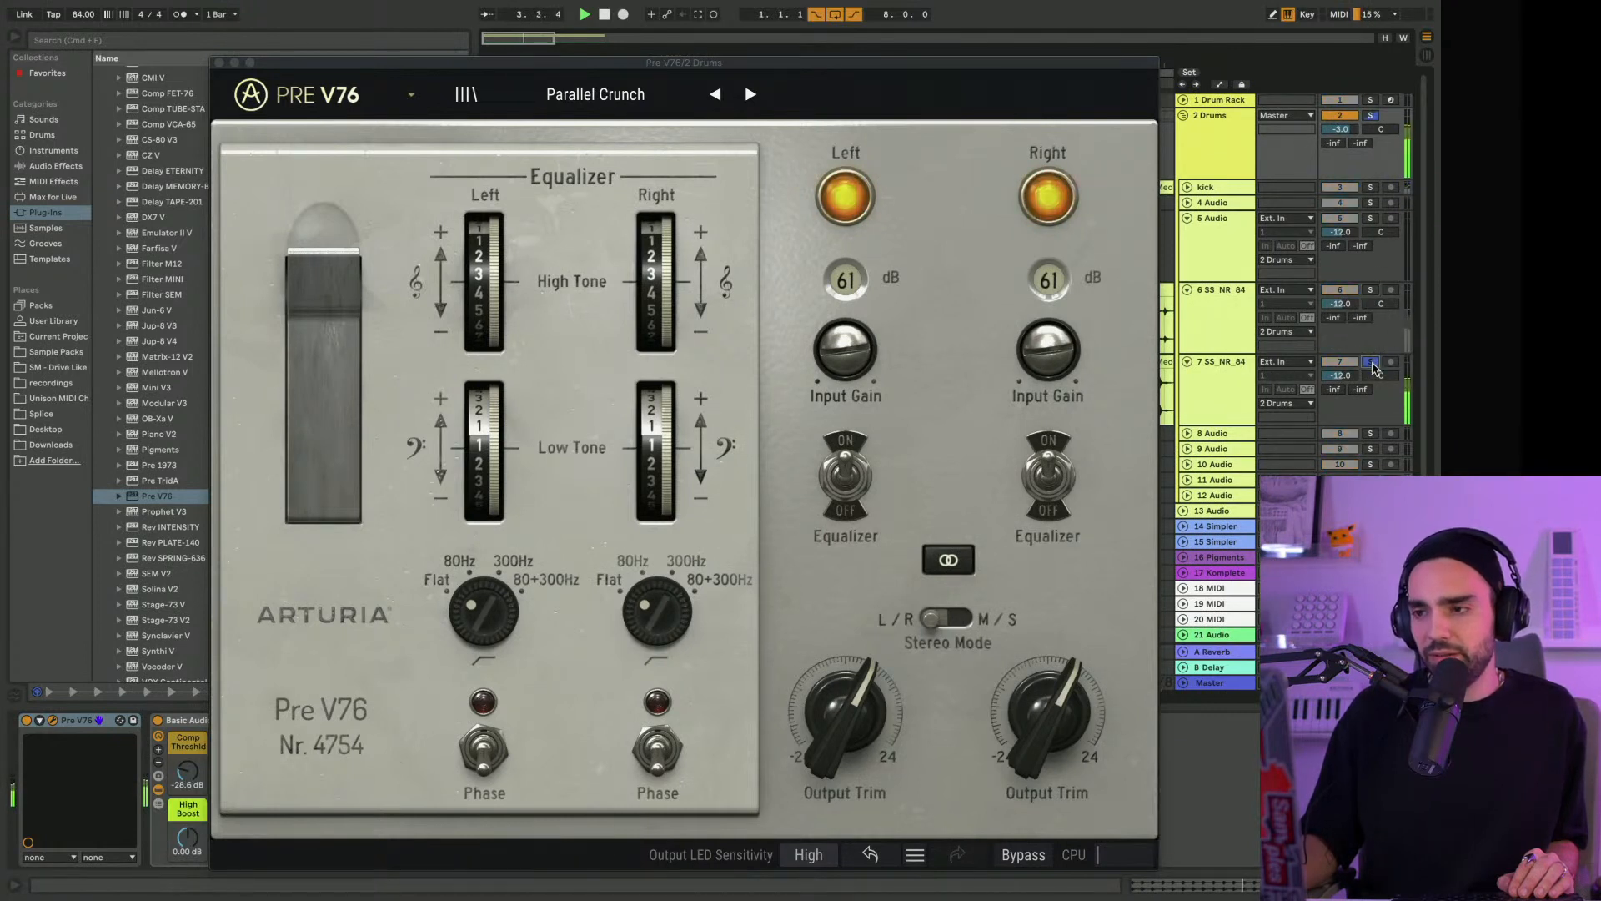
pyautogui.click(1372, 363)
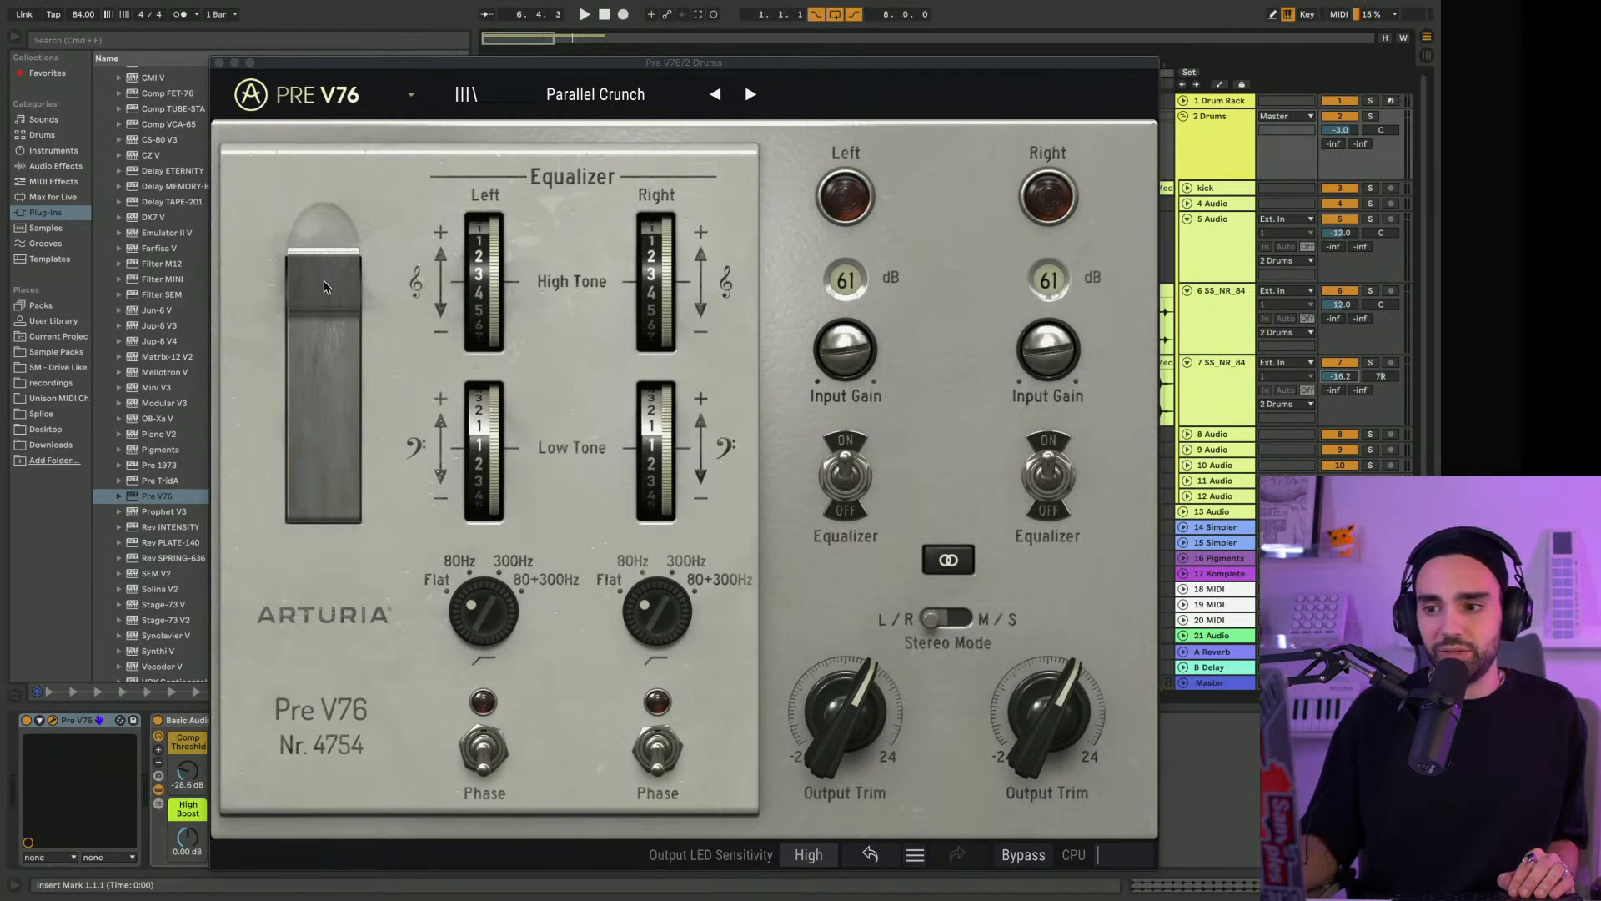
pyautogui.press('space')
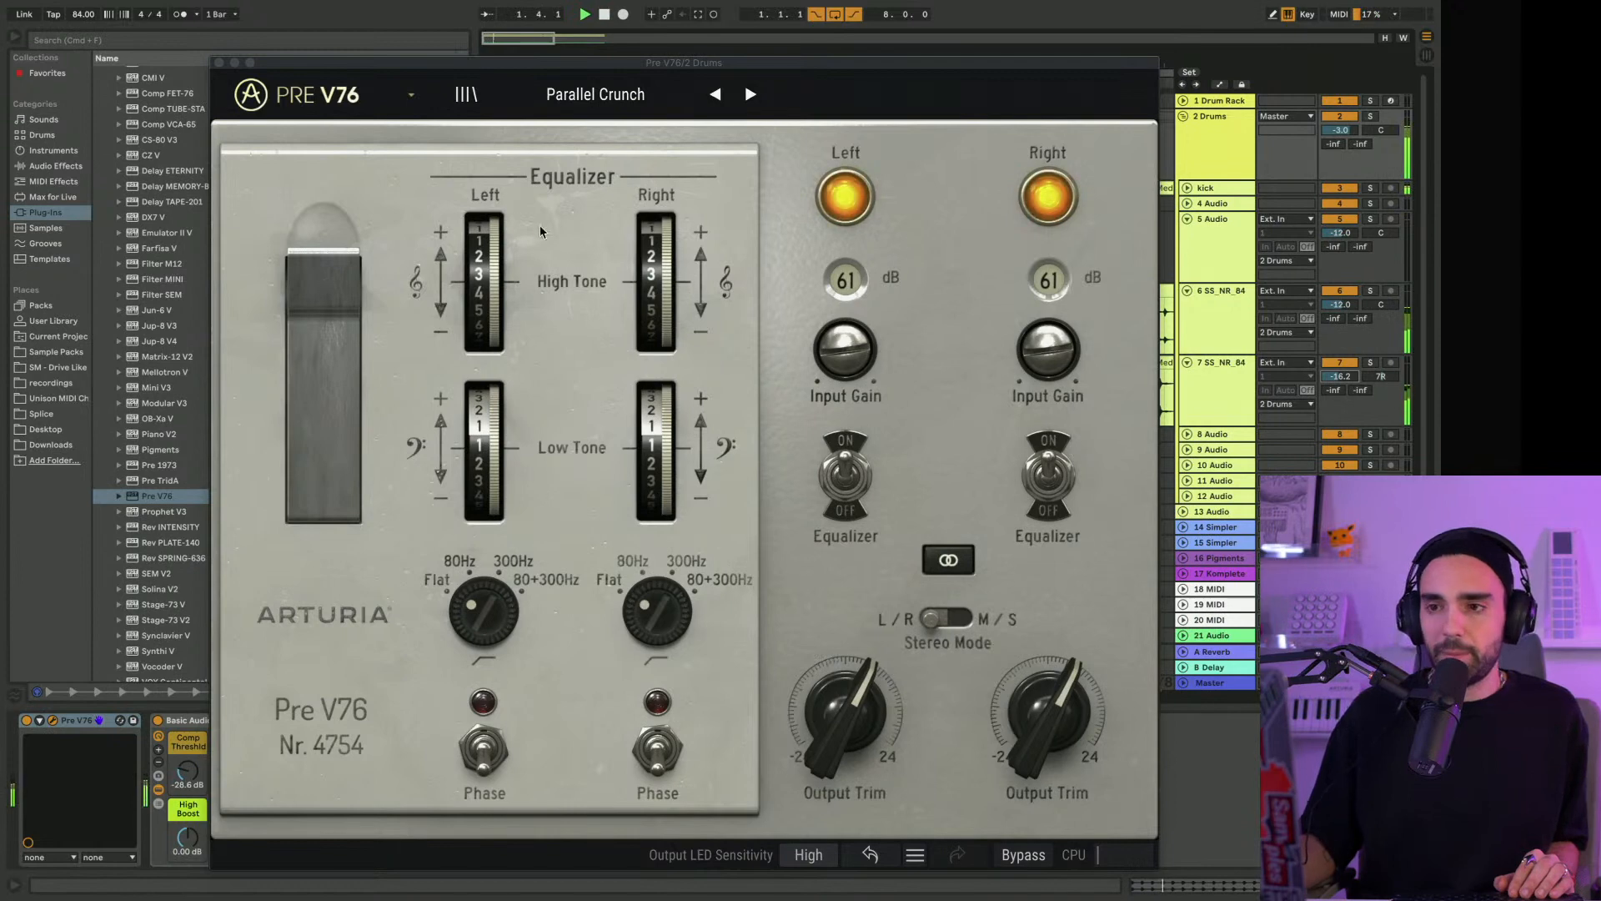
# Try the Just Drive preset in Pre V76 during playback with input gain at 60 dB and a slightly raised output trim
pyautogui.moveTo(512, 65); pyautogui.dragTo(641, 24)
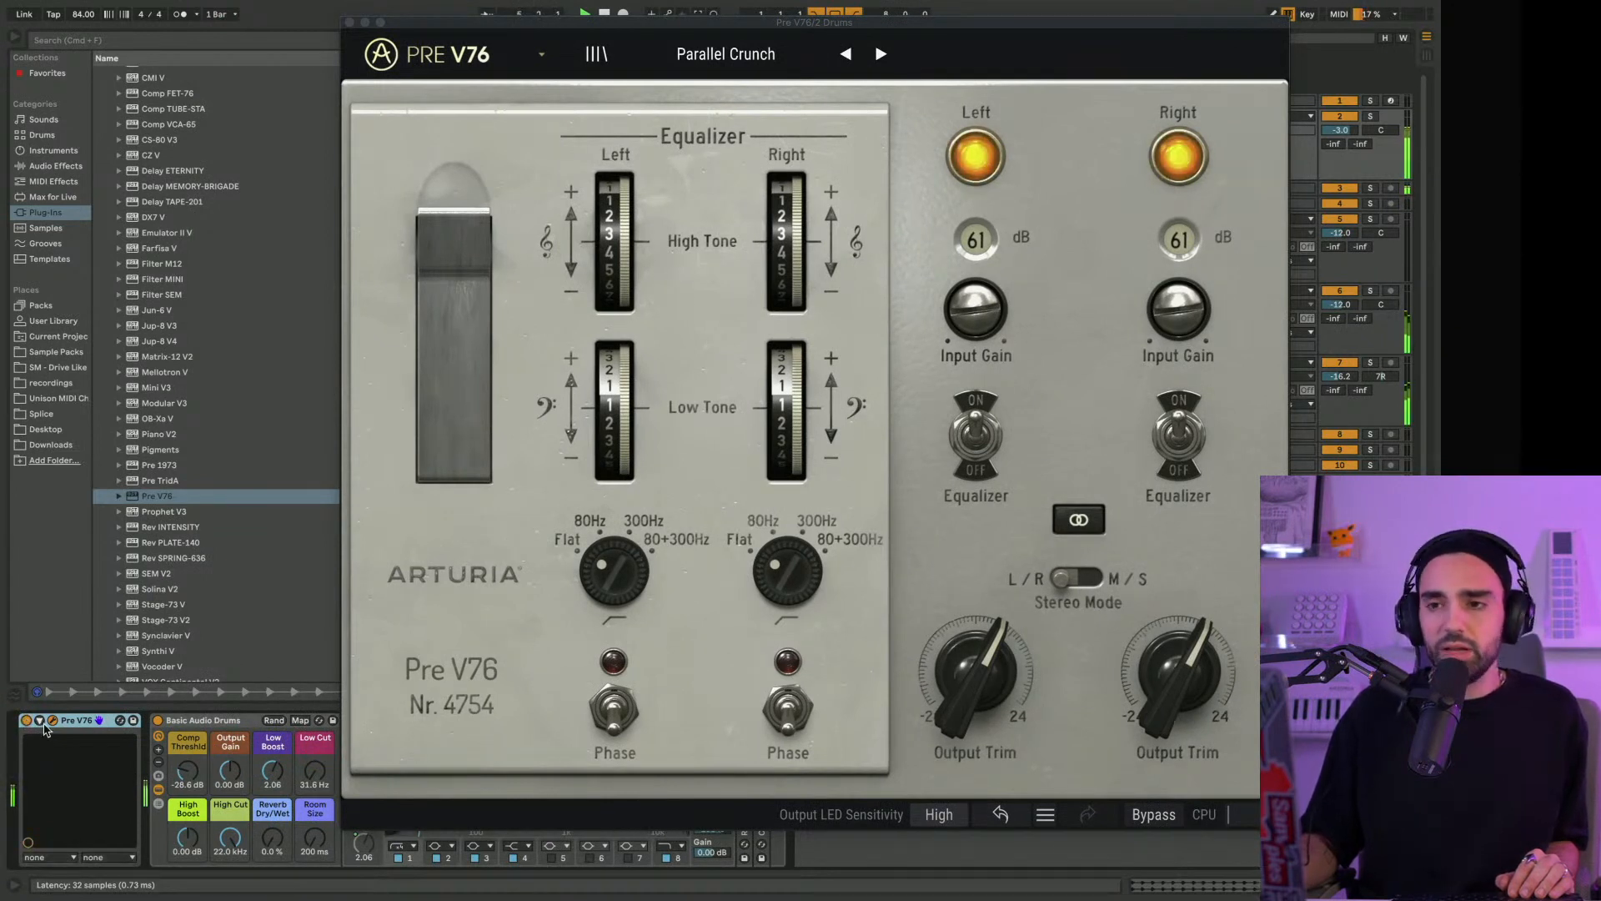
pyautogui.moveTo(968, 26); pyautogui.dragTo(919, 25)
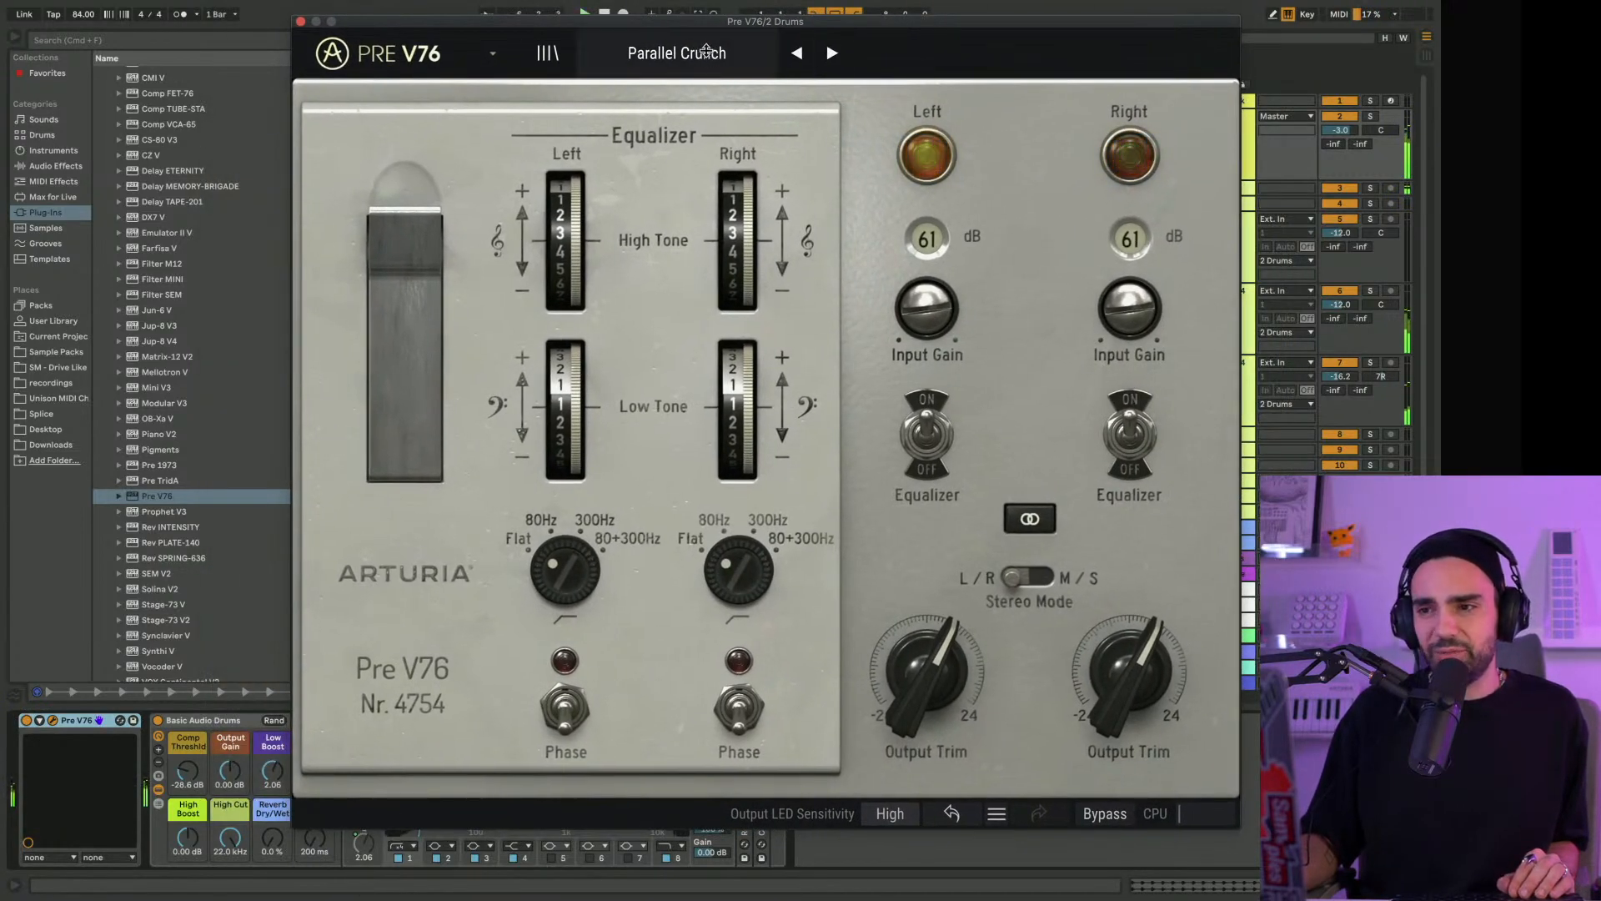
pyautogui.click(705, 52)
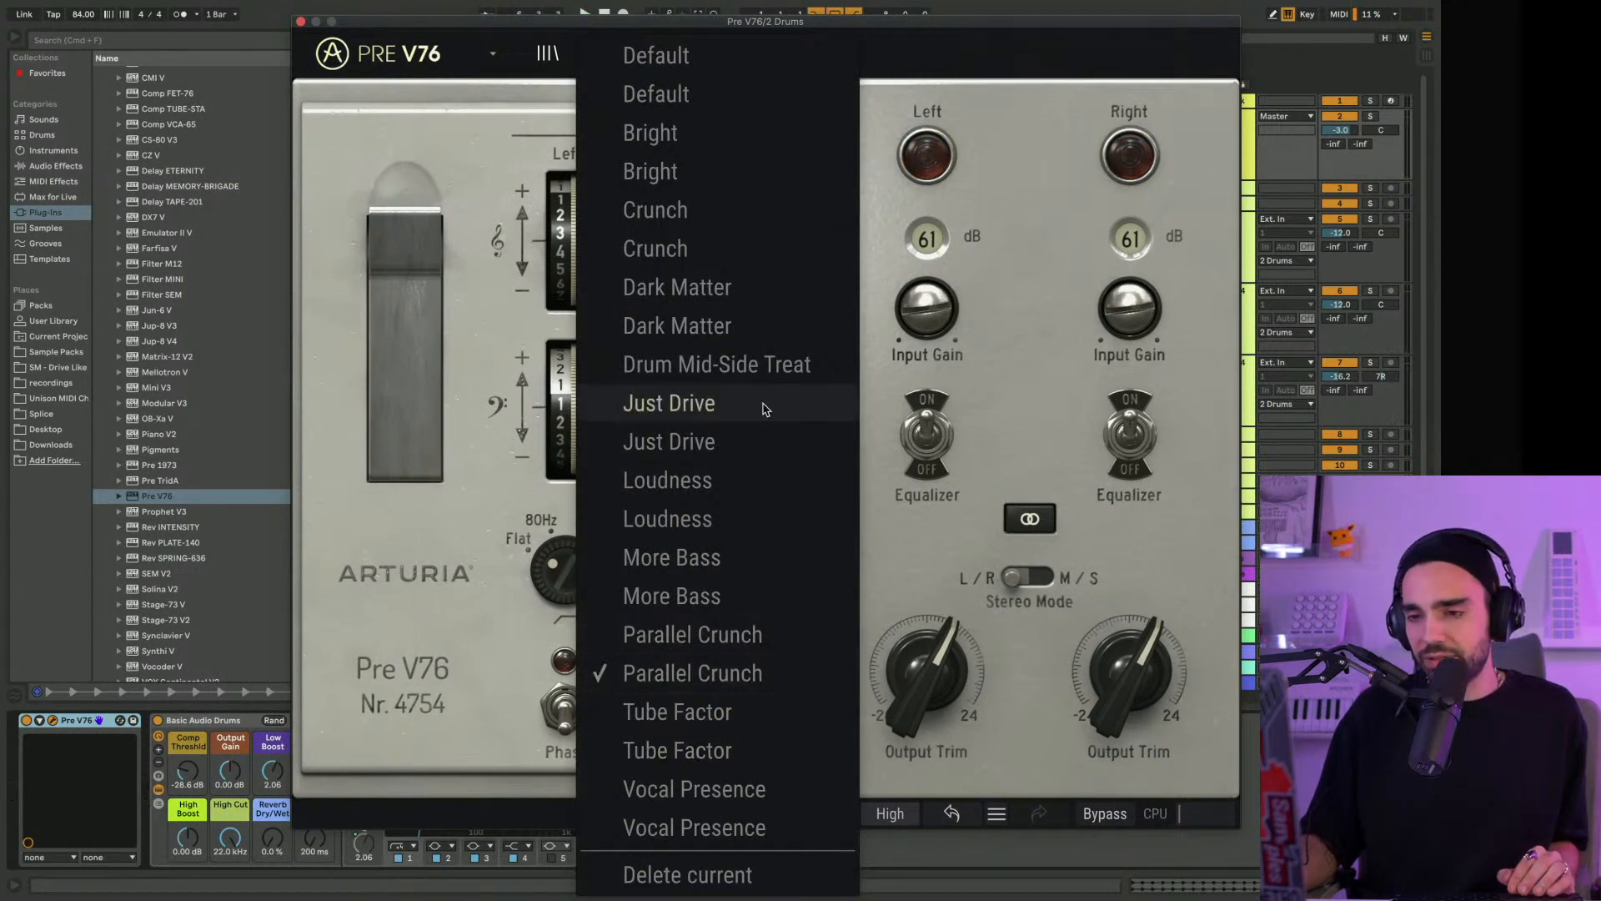
pyautogui.click(755, 443)
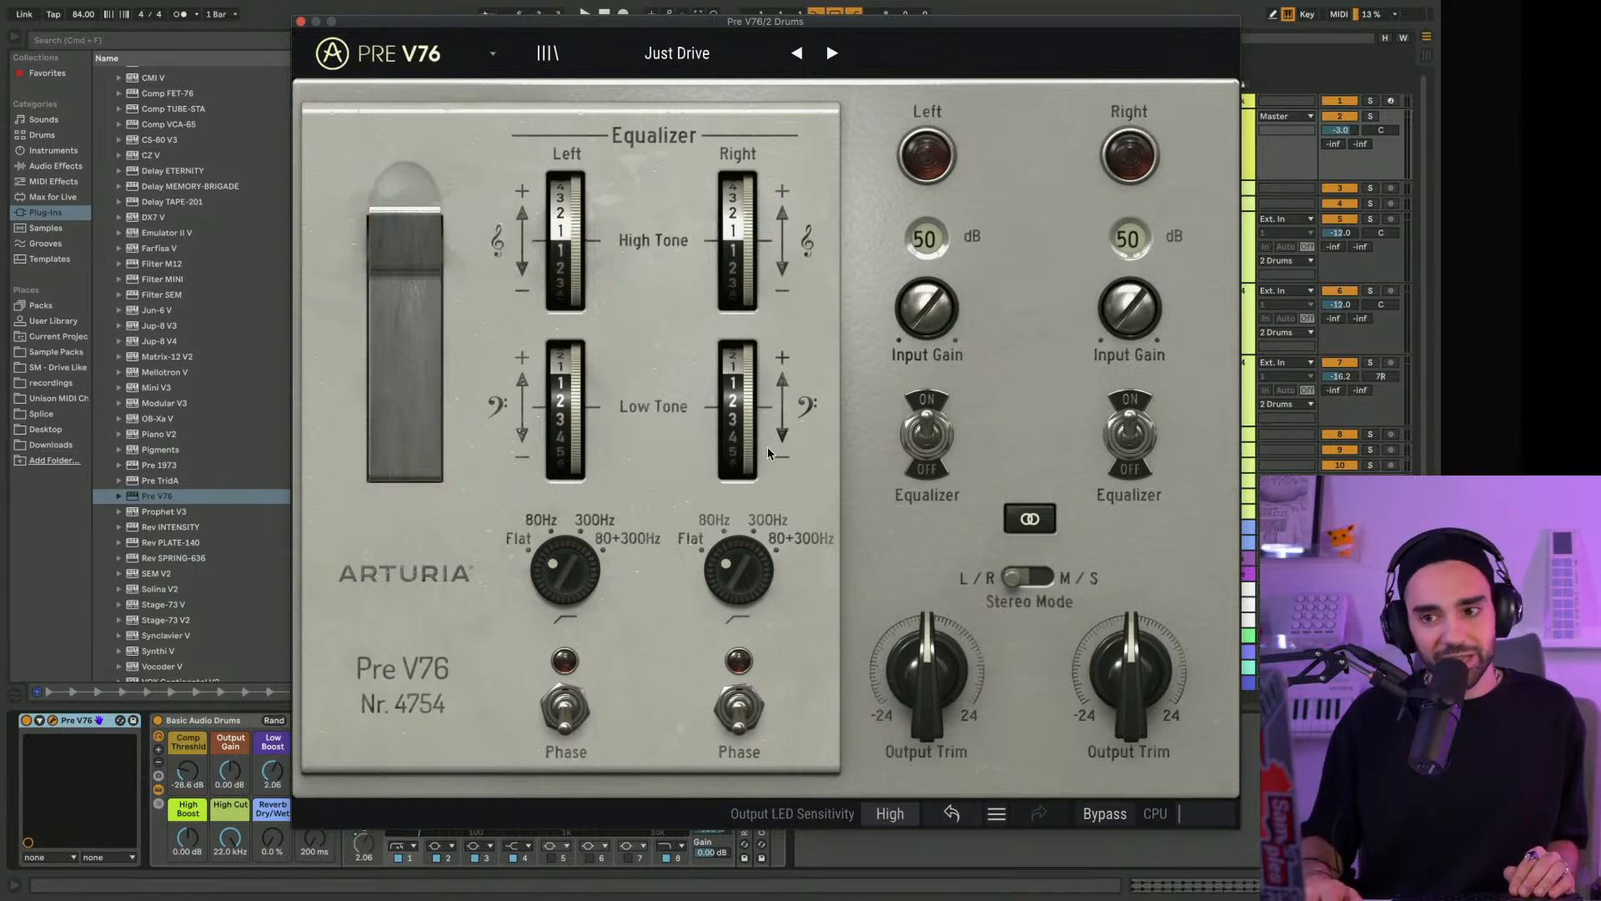
pyautogui.press('space')
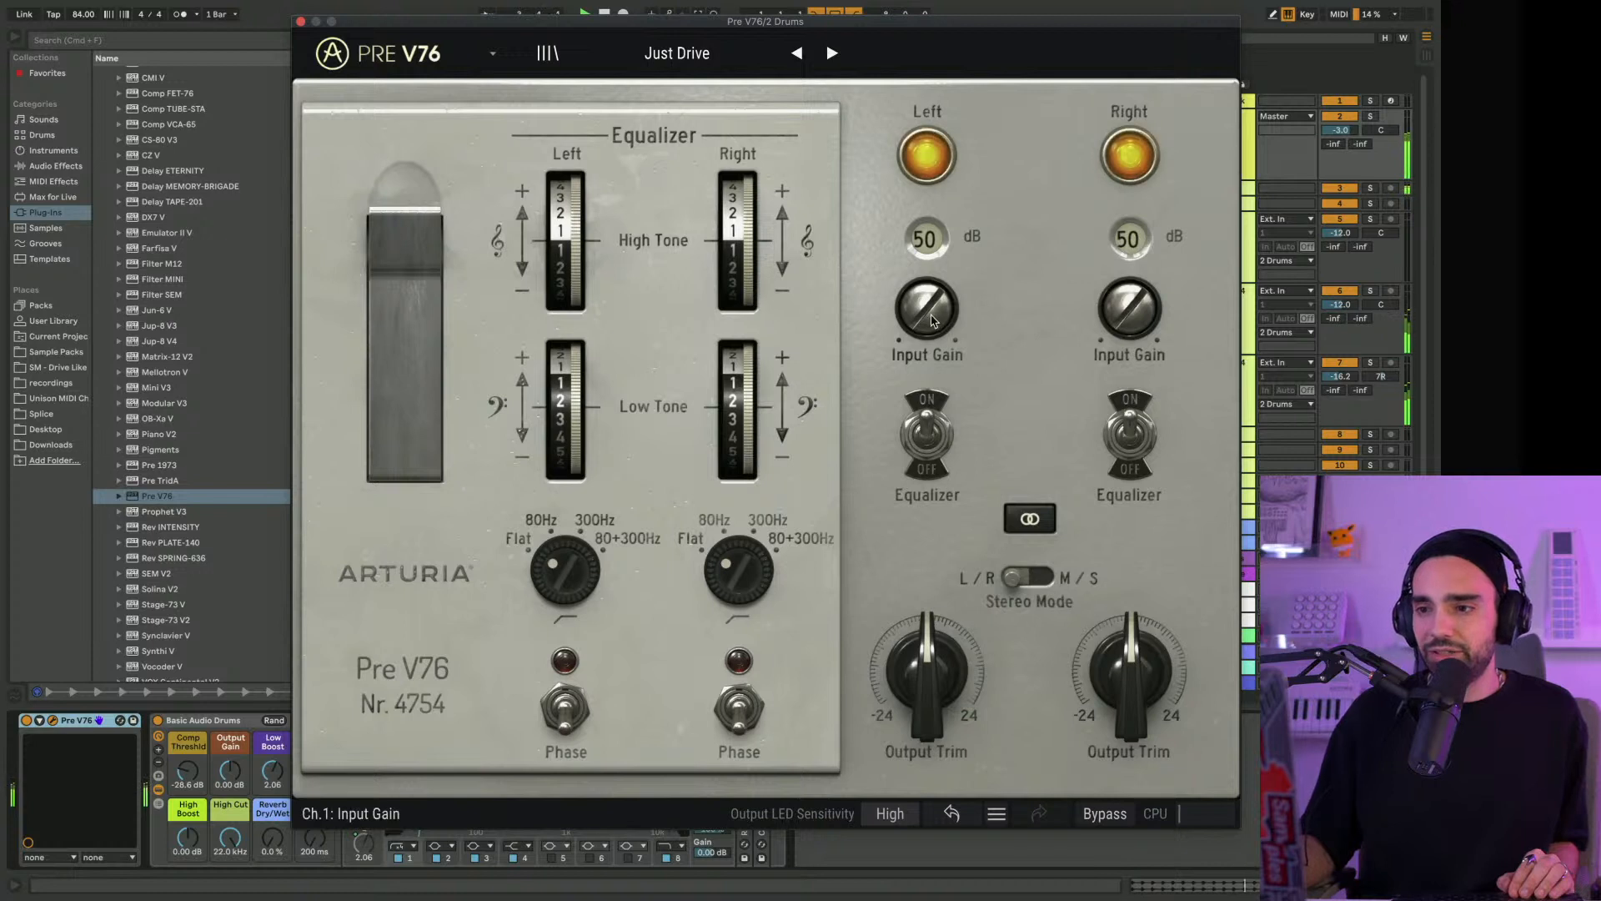
pyautogui.moveTo(921, 305); pyautogui.dragTo(921, 231)
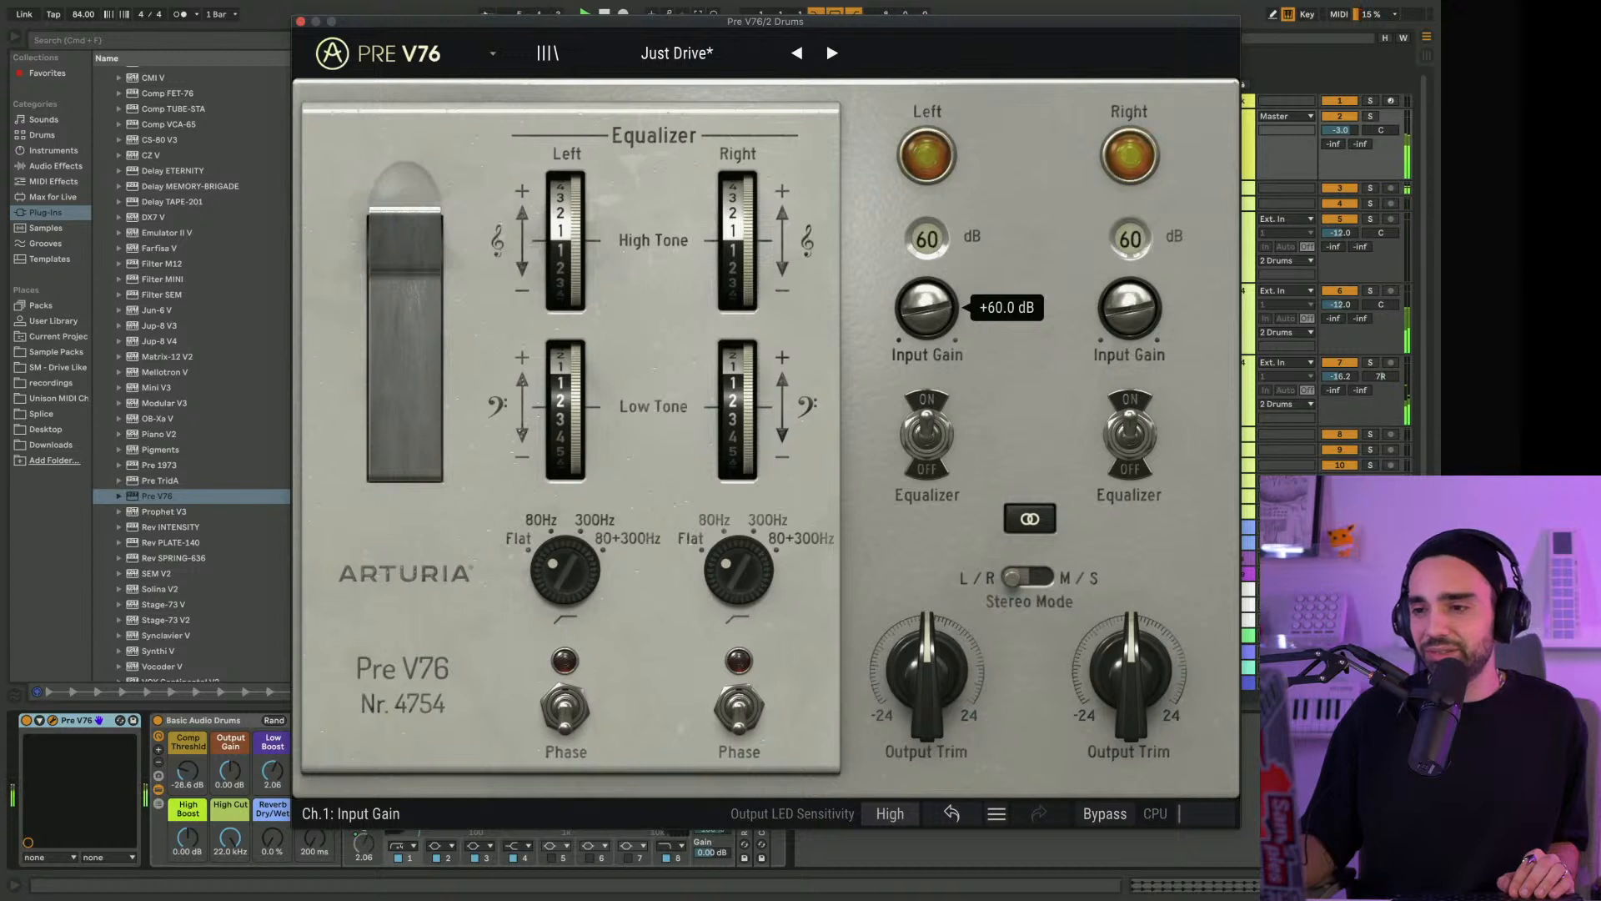
pyautogui.moveTo(1130, 669)
pyautogui.mouseDown()
pyautogui.moveTo(1130, 626)
pyautogui.moveTo(1130, 657)
pyautogui.mouseUp()
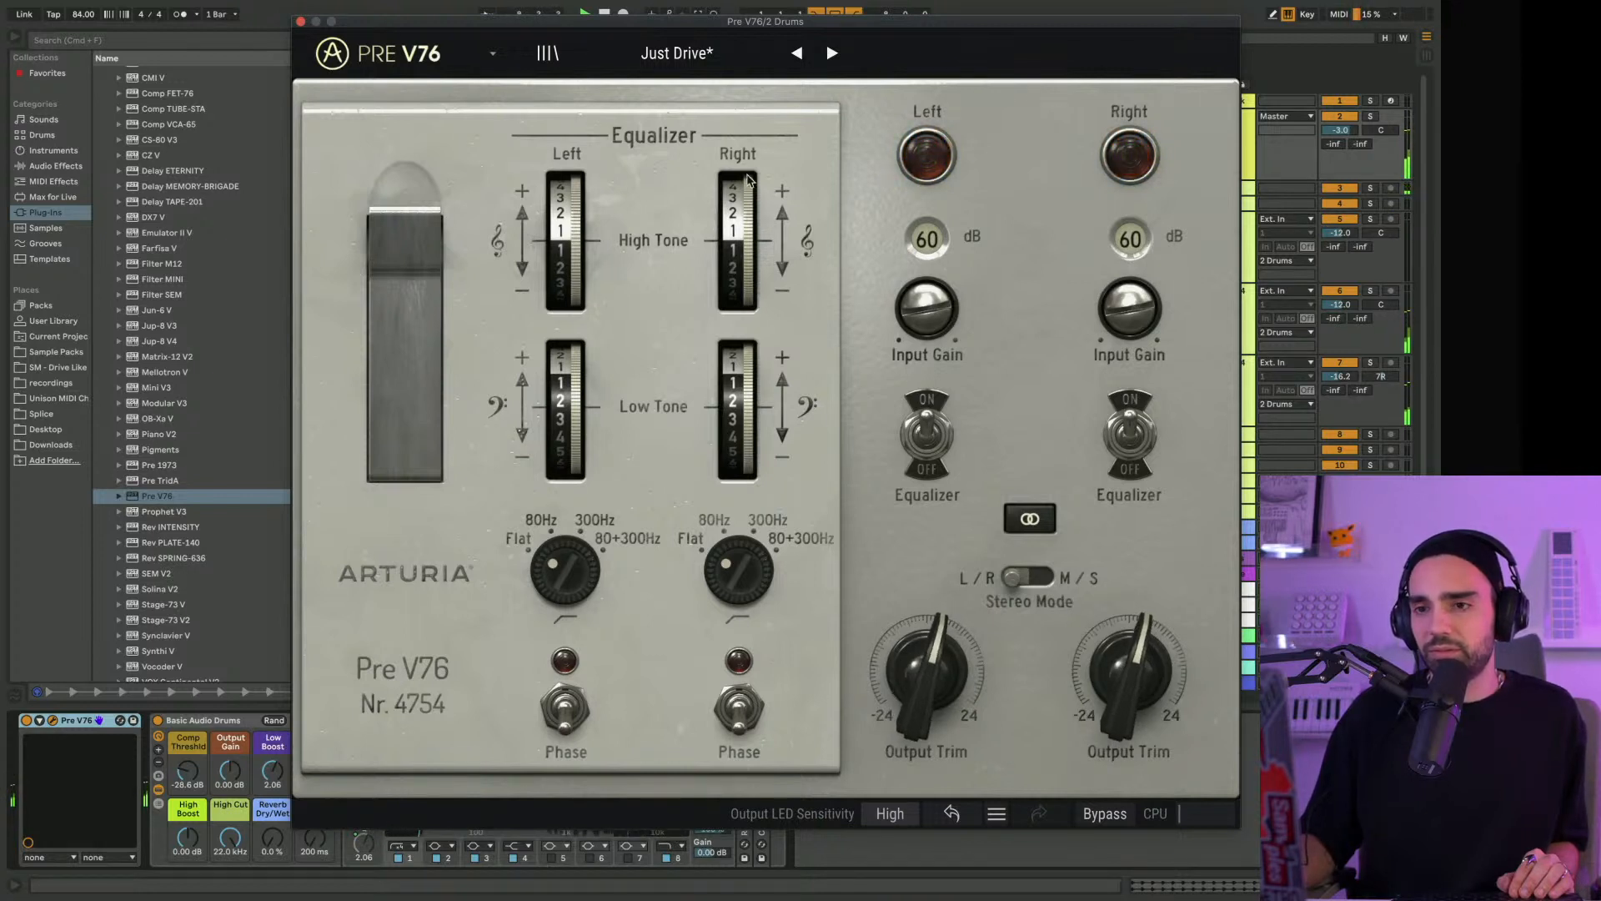
# Try the Tube Factor preset with a slightly raised output trim and compare the drums with Pre V76 on and off
pyautogui.click(664, 45)
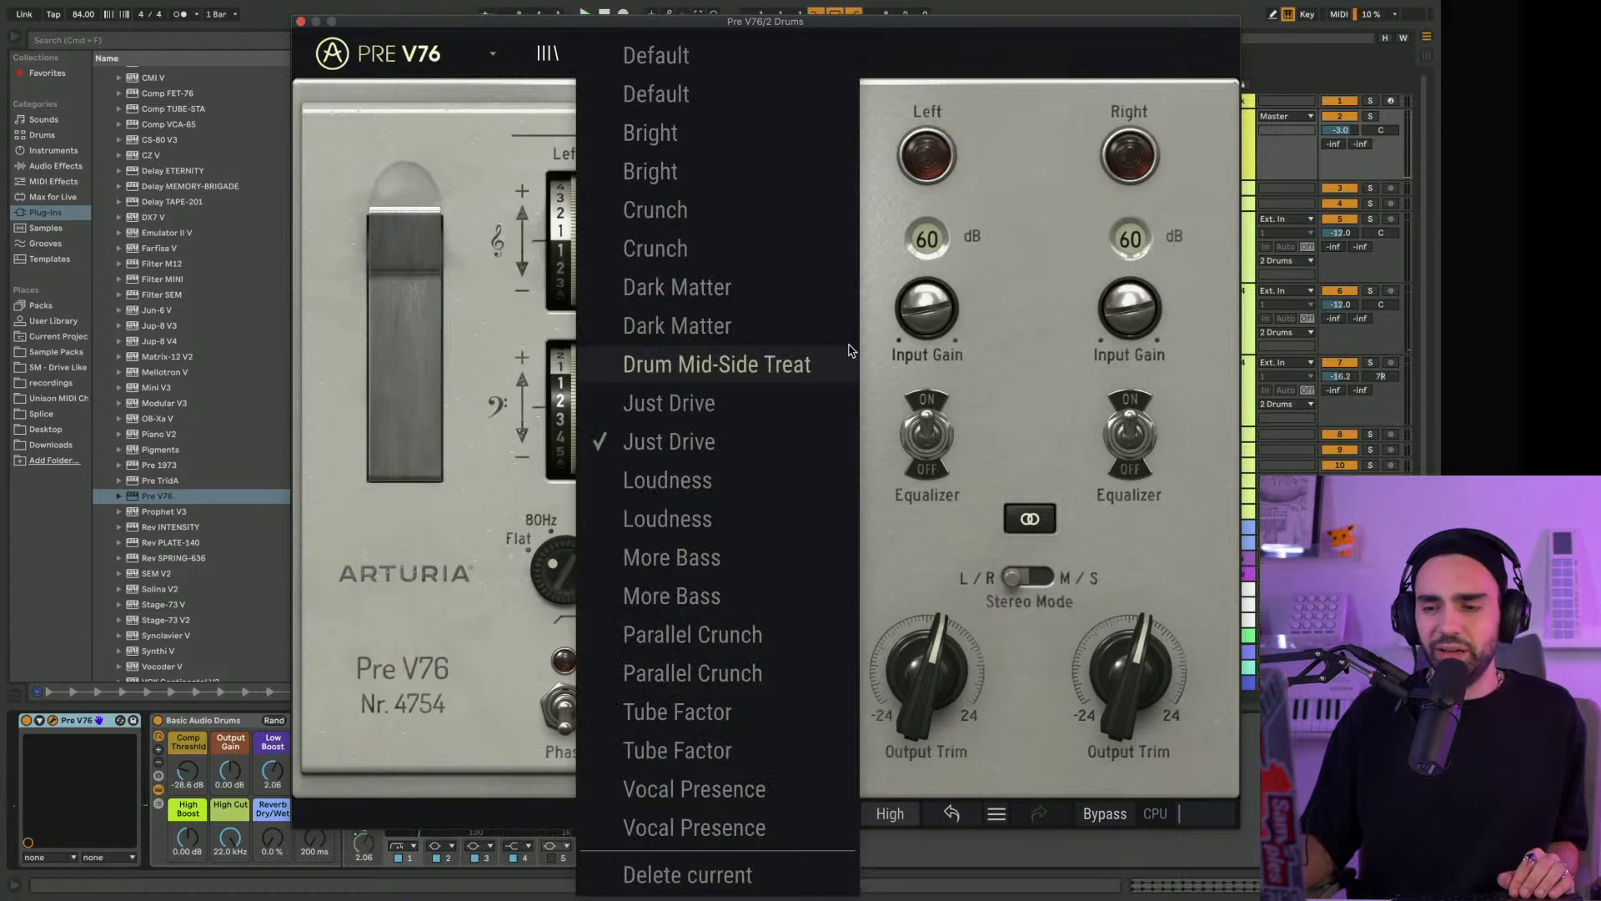
pyautogui.click(766, 741)
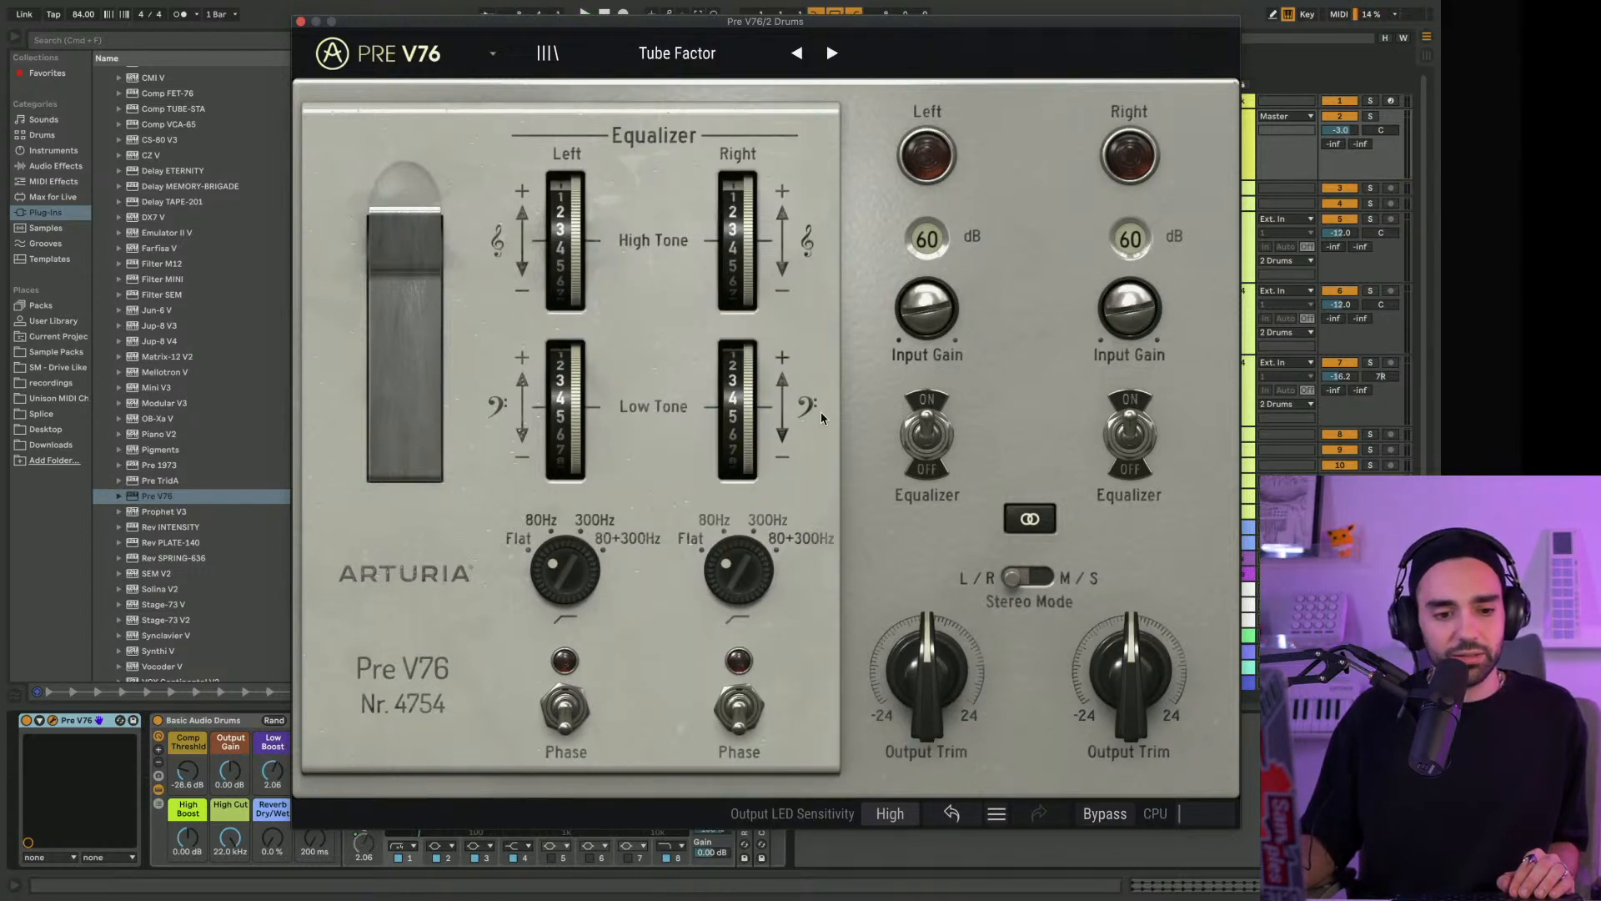
pyautogui.press('space')
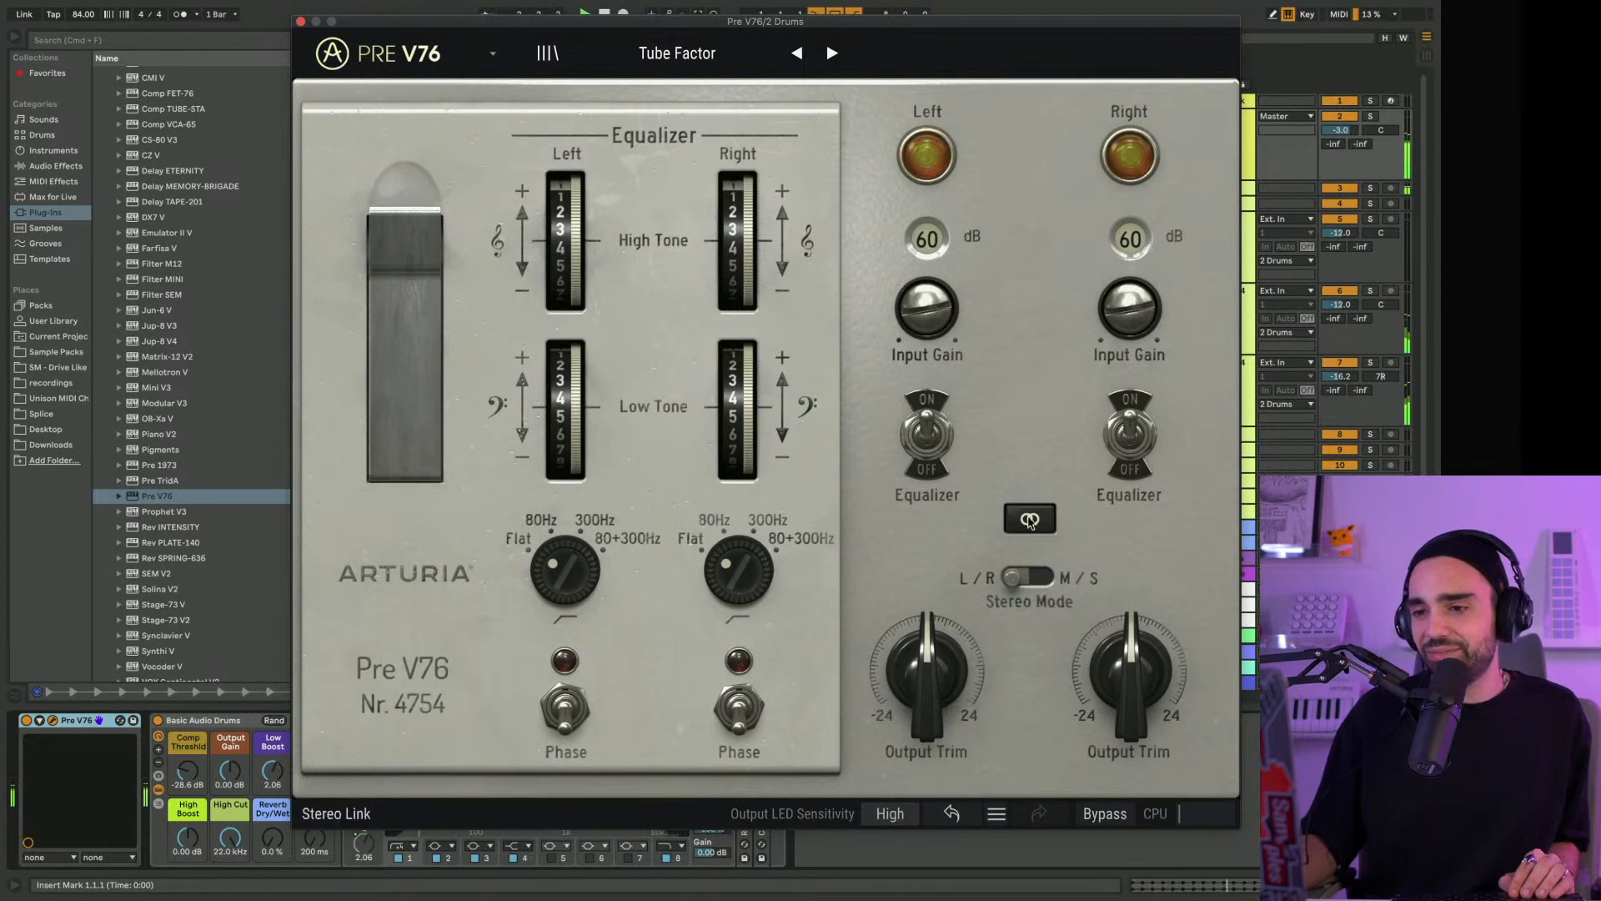
pyautogui.moveTo(927, 668); pyautogui.dragTo(927, 644)
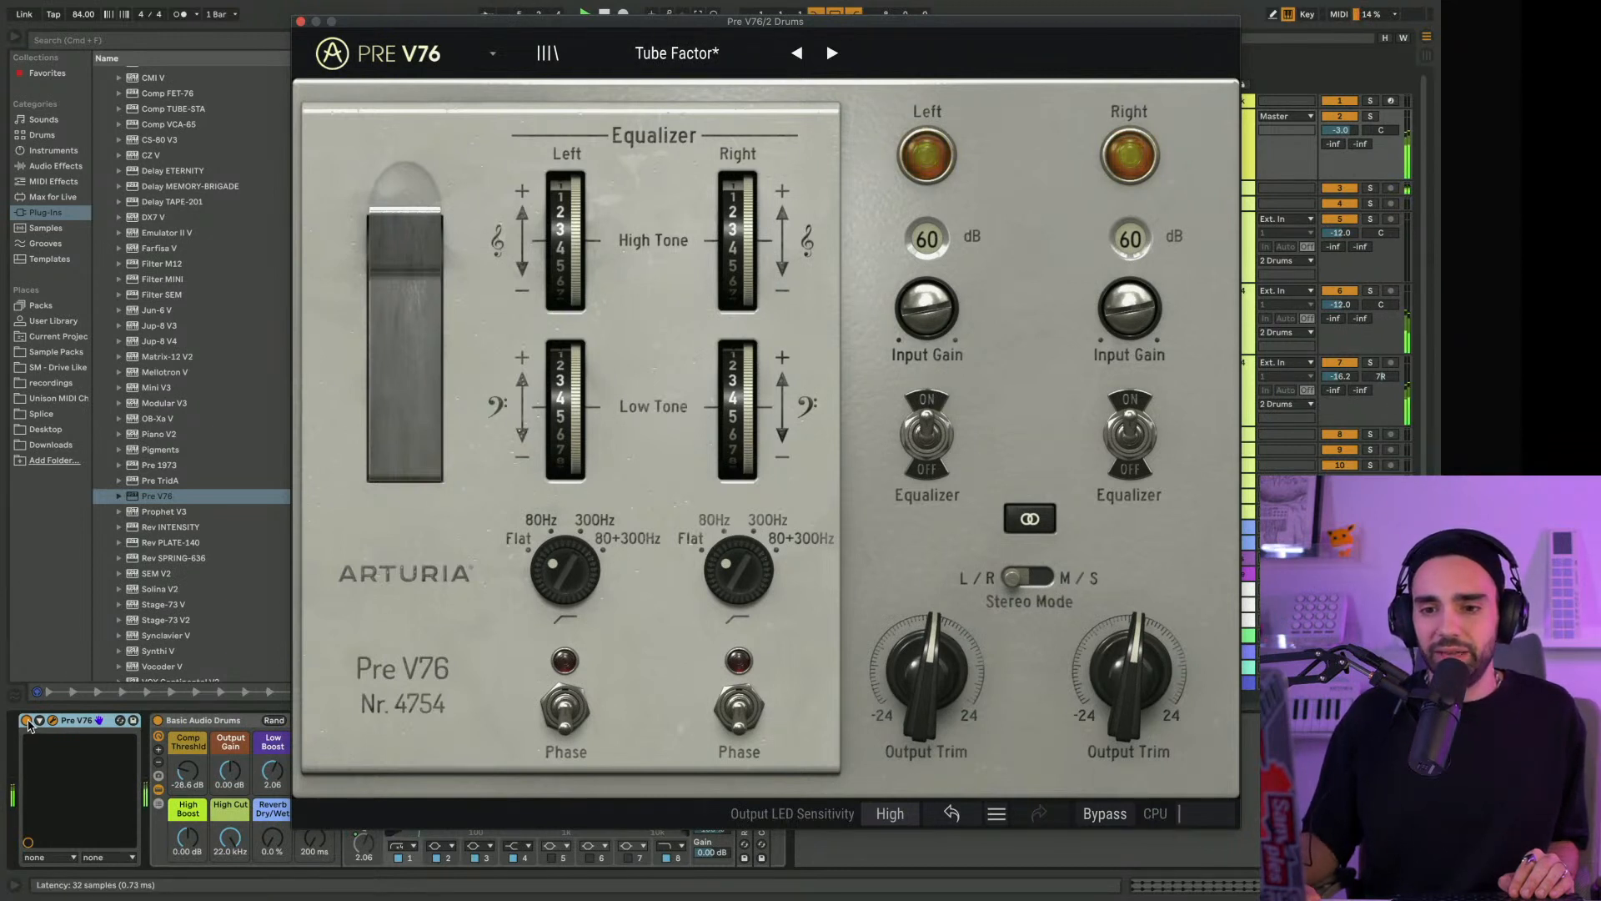
pyautogui.click(27, 721)
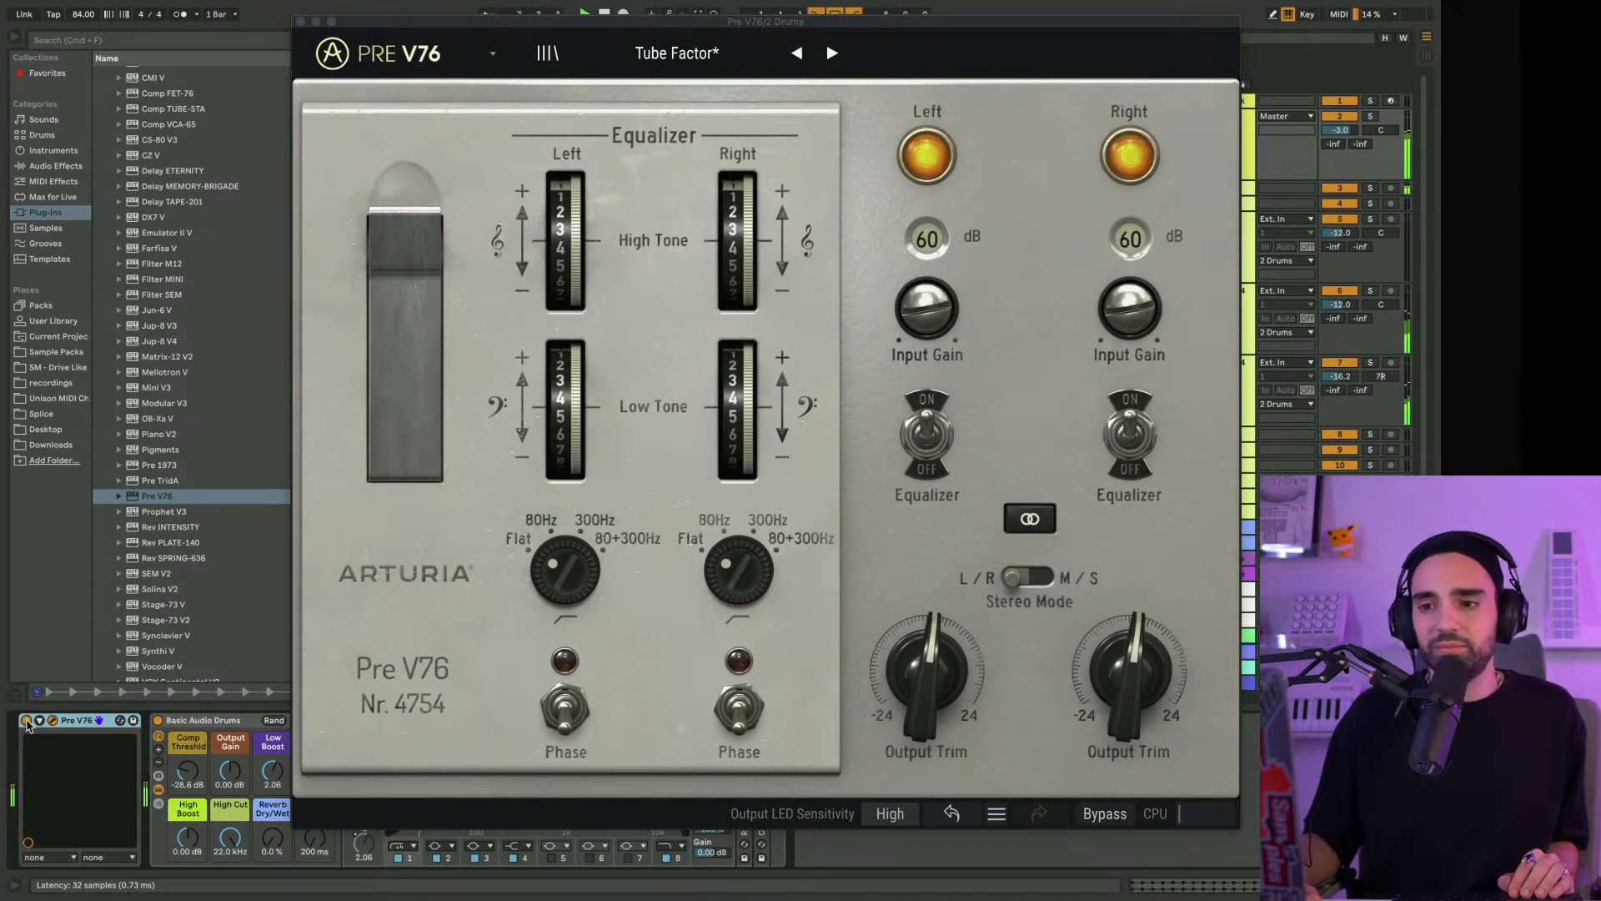
# Try the Crunch preset in Pre V76 with Low Tone set to +10 dB on both channels and a raised output trim
pyautogui.click(722, 58)
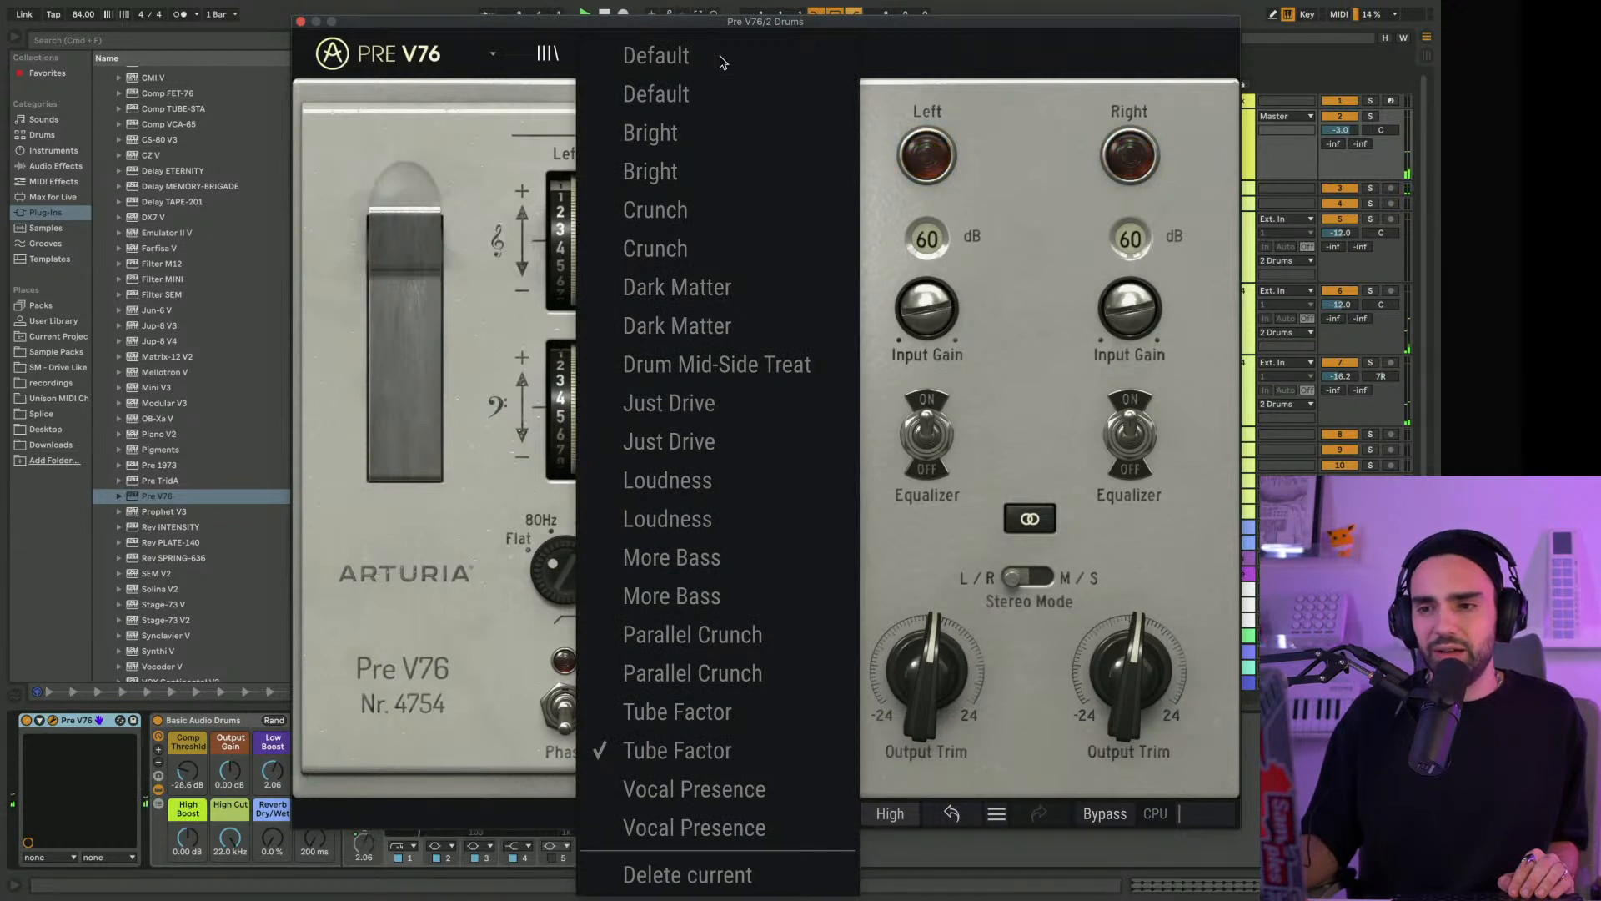
pyautogui.click(682, 249)
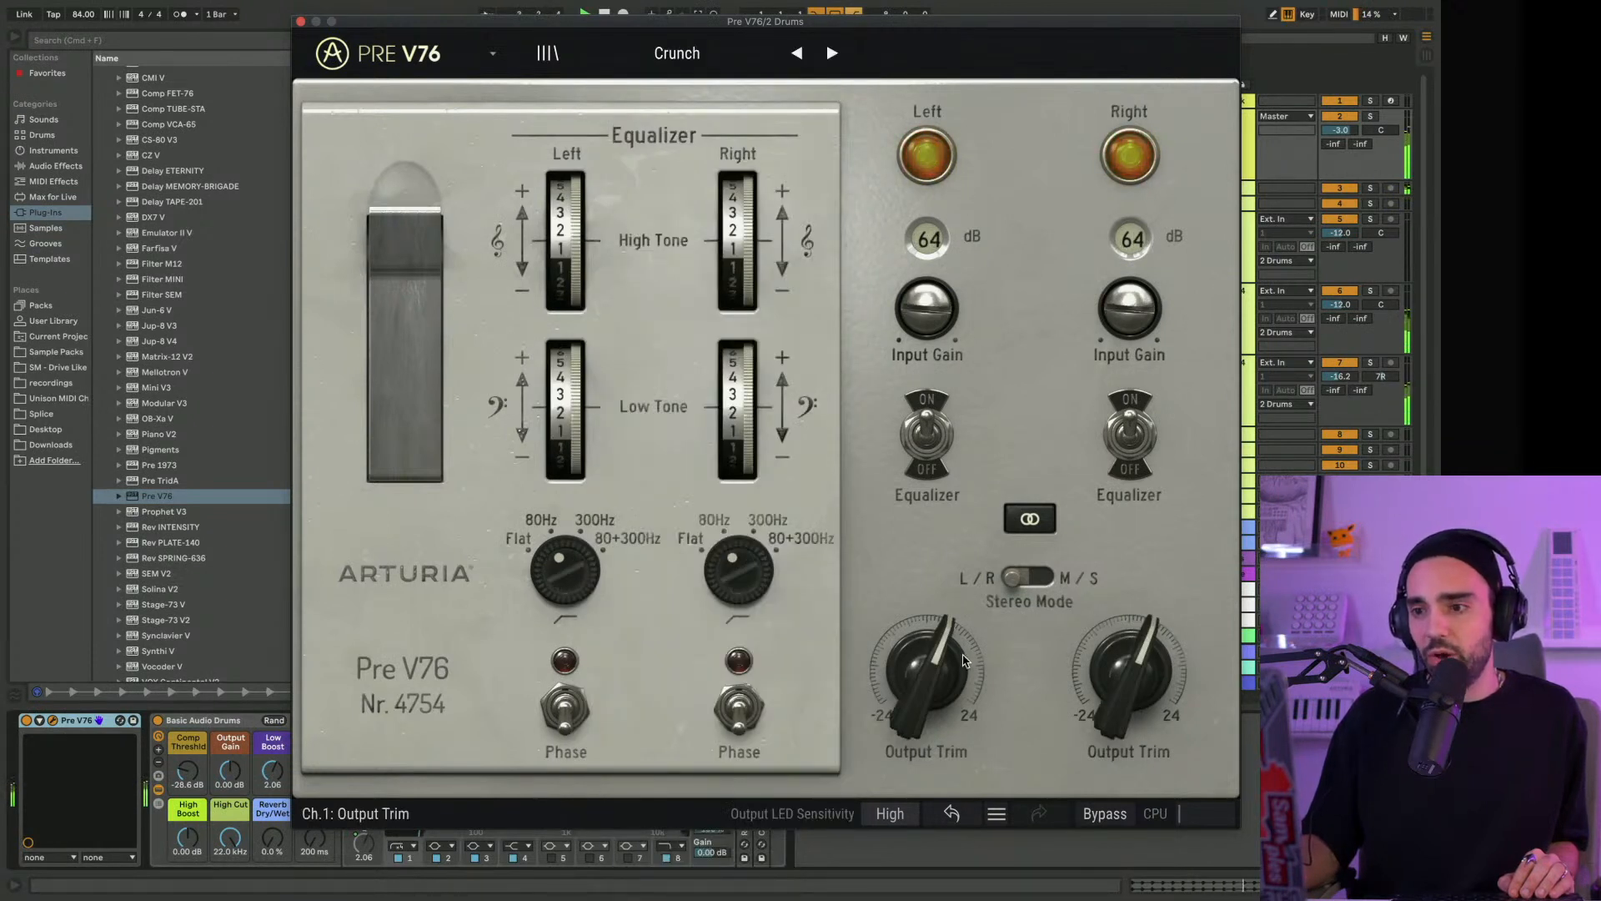
pyautogui.moveTo(927, 667); pyautogui.dragTo(928, 652)
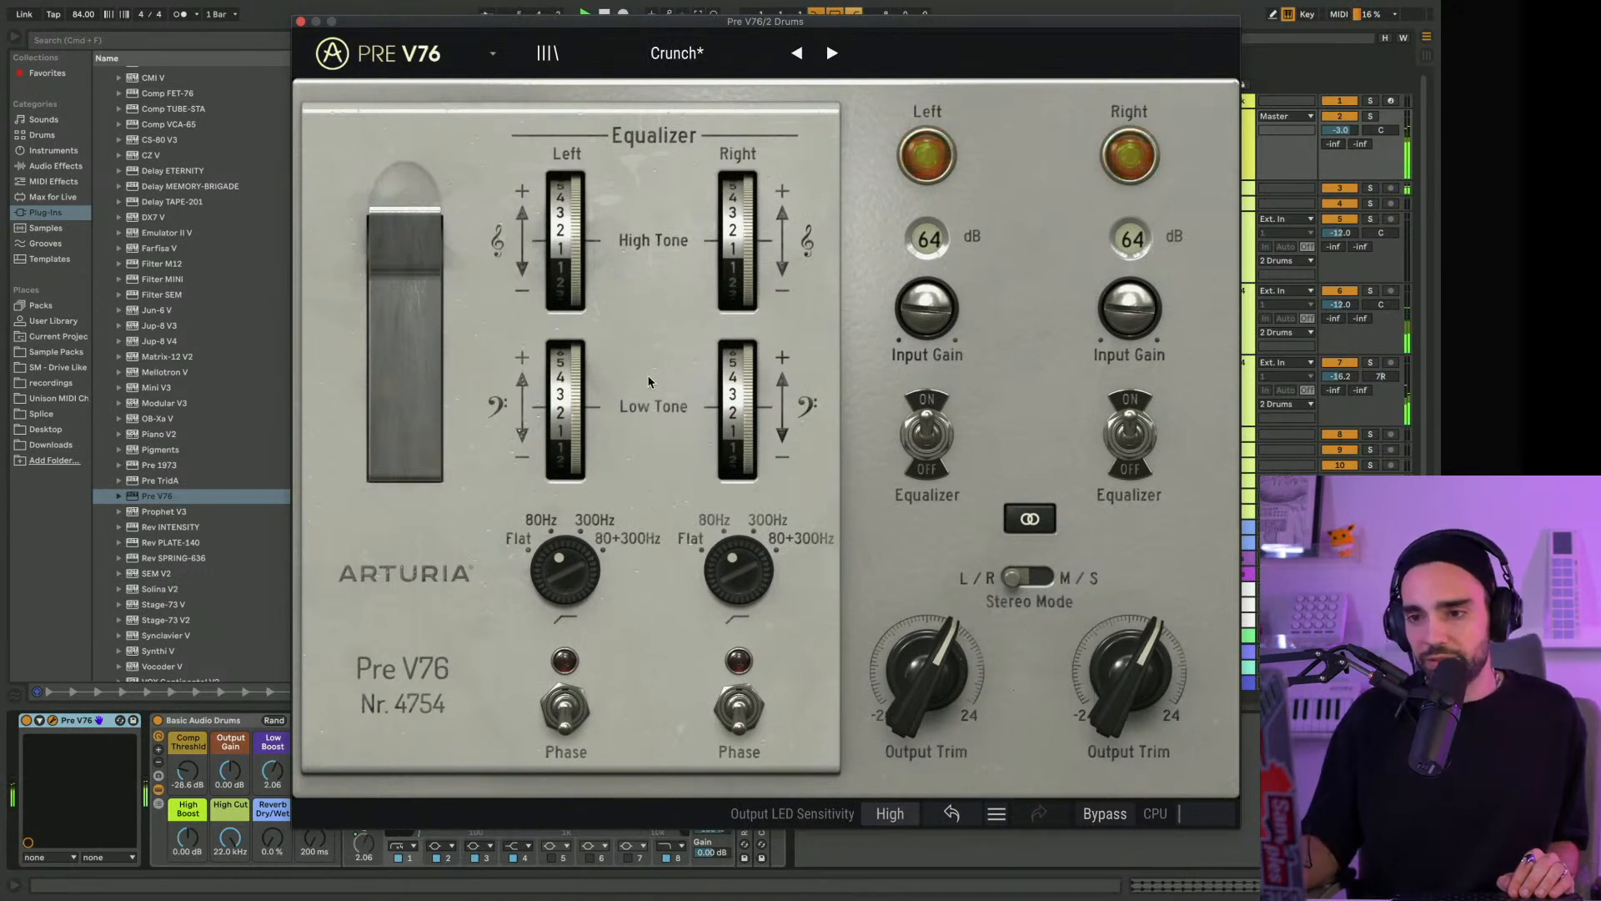
pyautogui.moveTo(737, 409); pyautogui.dragTo(749, 369)
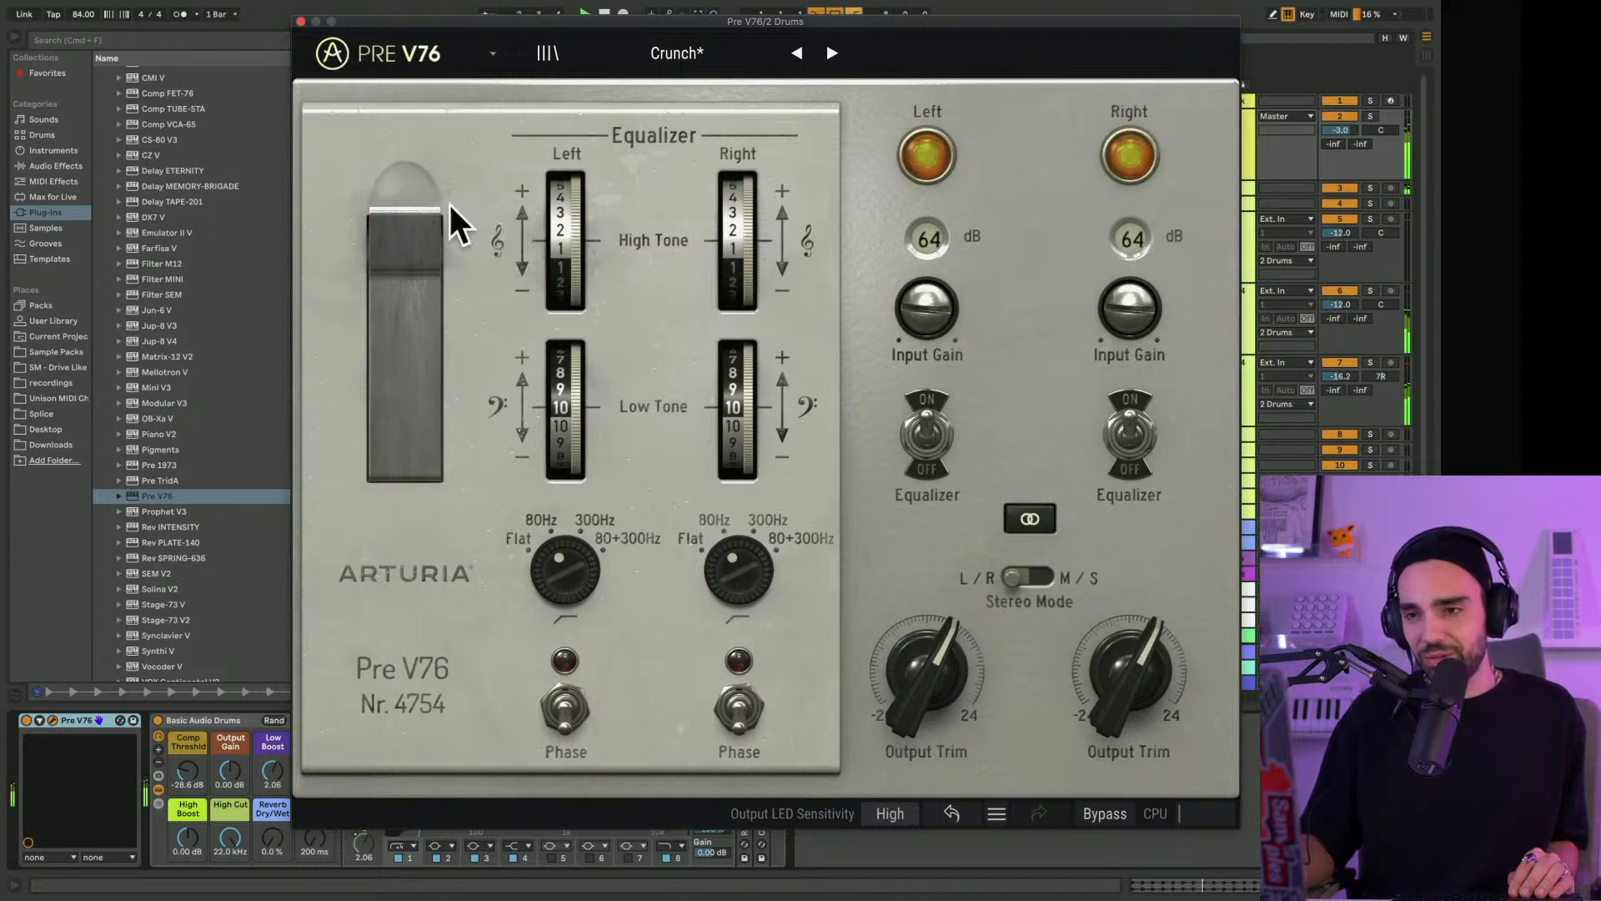
pyautogui.moveTo(925, 671); pyautogui.dragTo(926, 661)
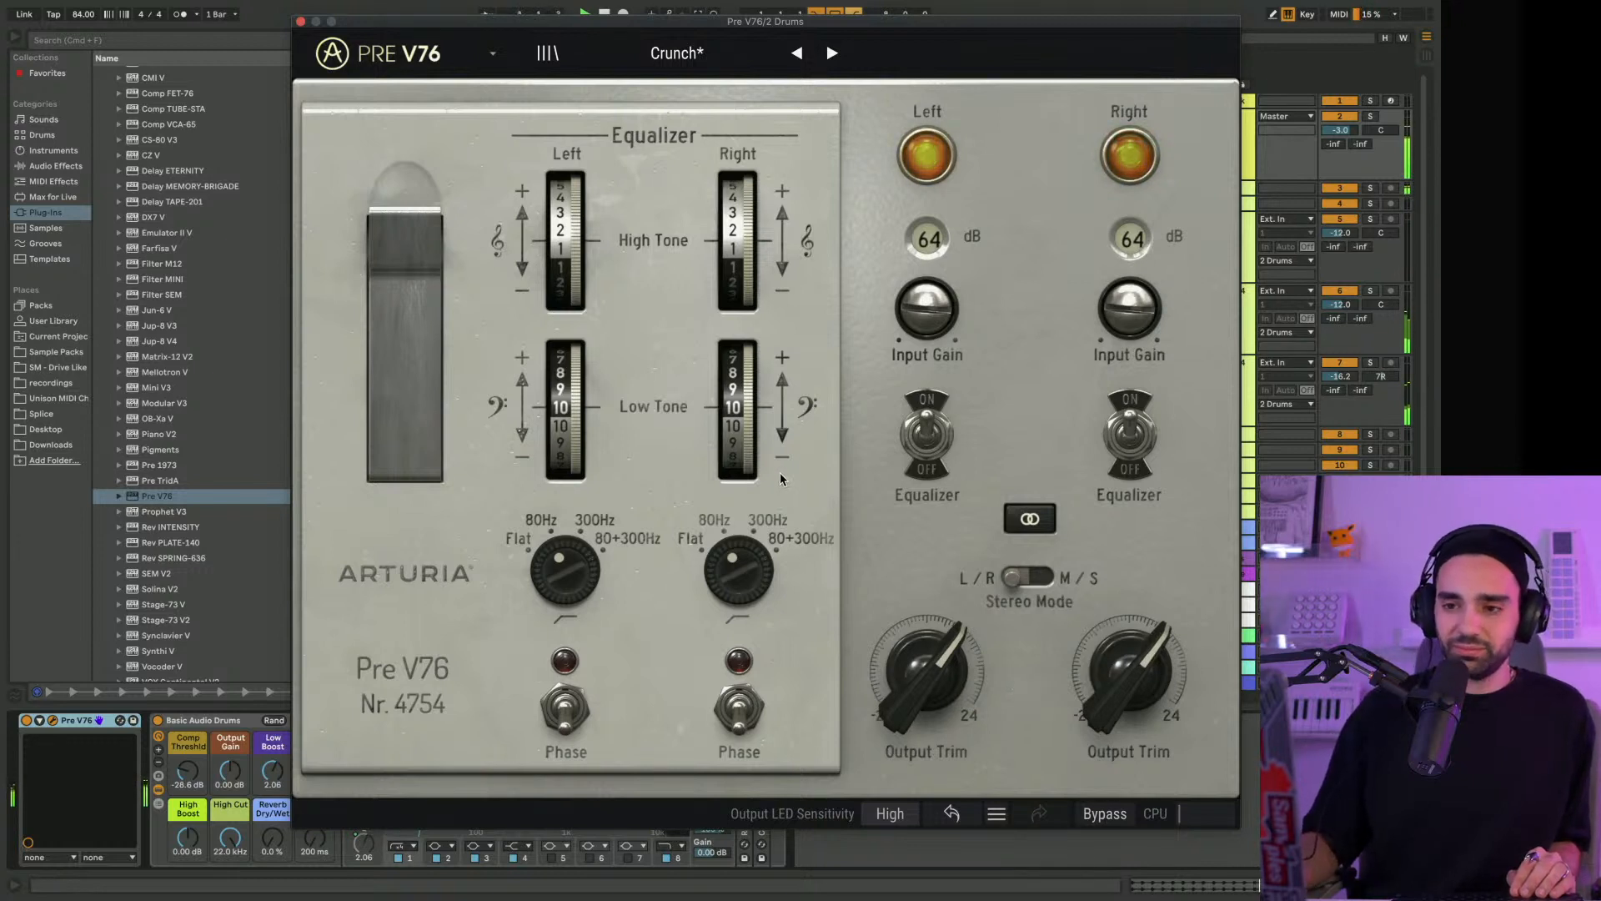
# Sweep Pre V76's linked Low Tone gain down and partly back up during playback to audition the bass change
pyautogui.moveTo(738, 388); pyautogui.dragTo(742, 325)
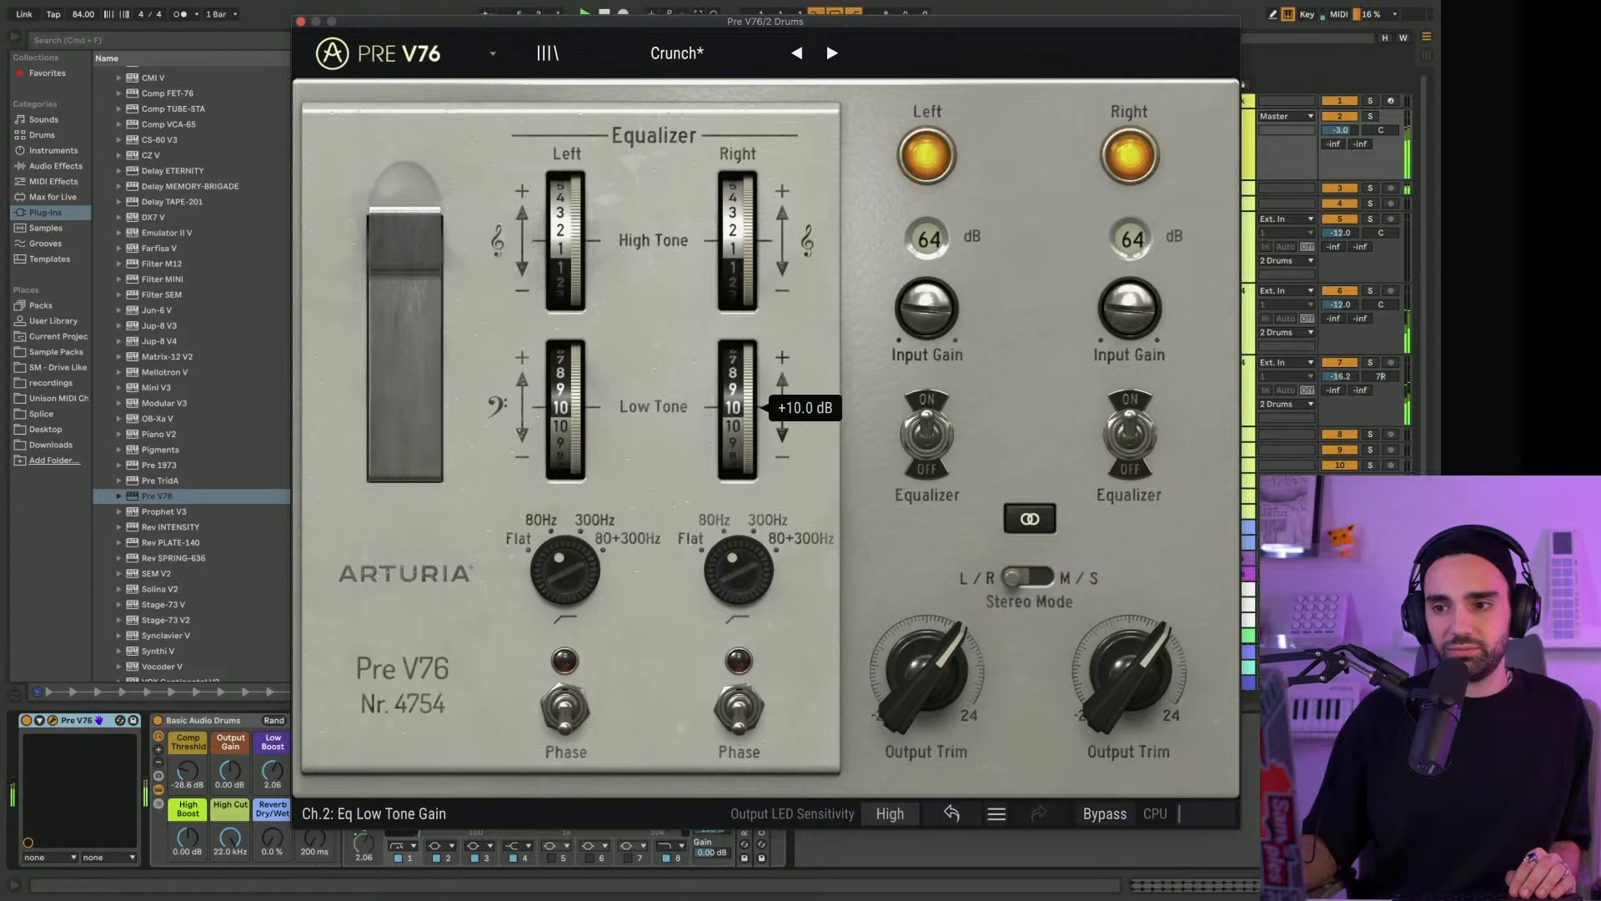
pyautogui.moveTo(747, 429)
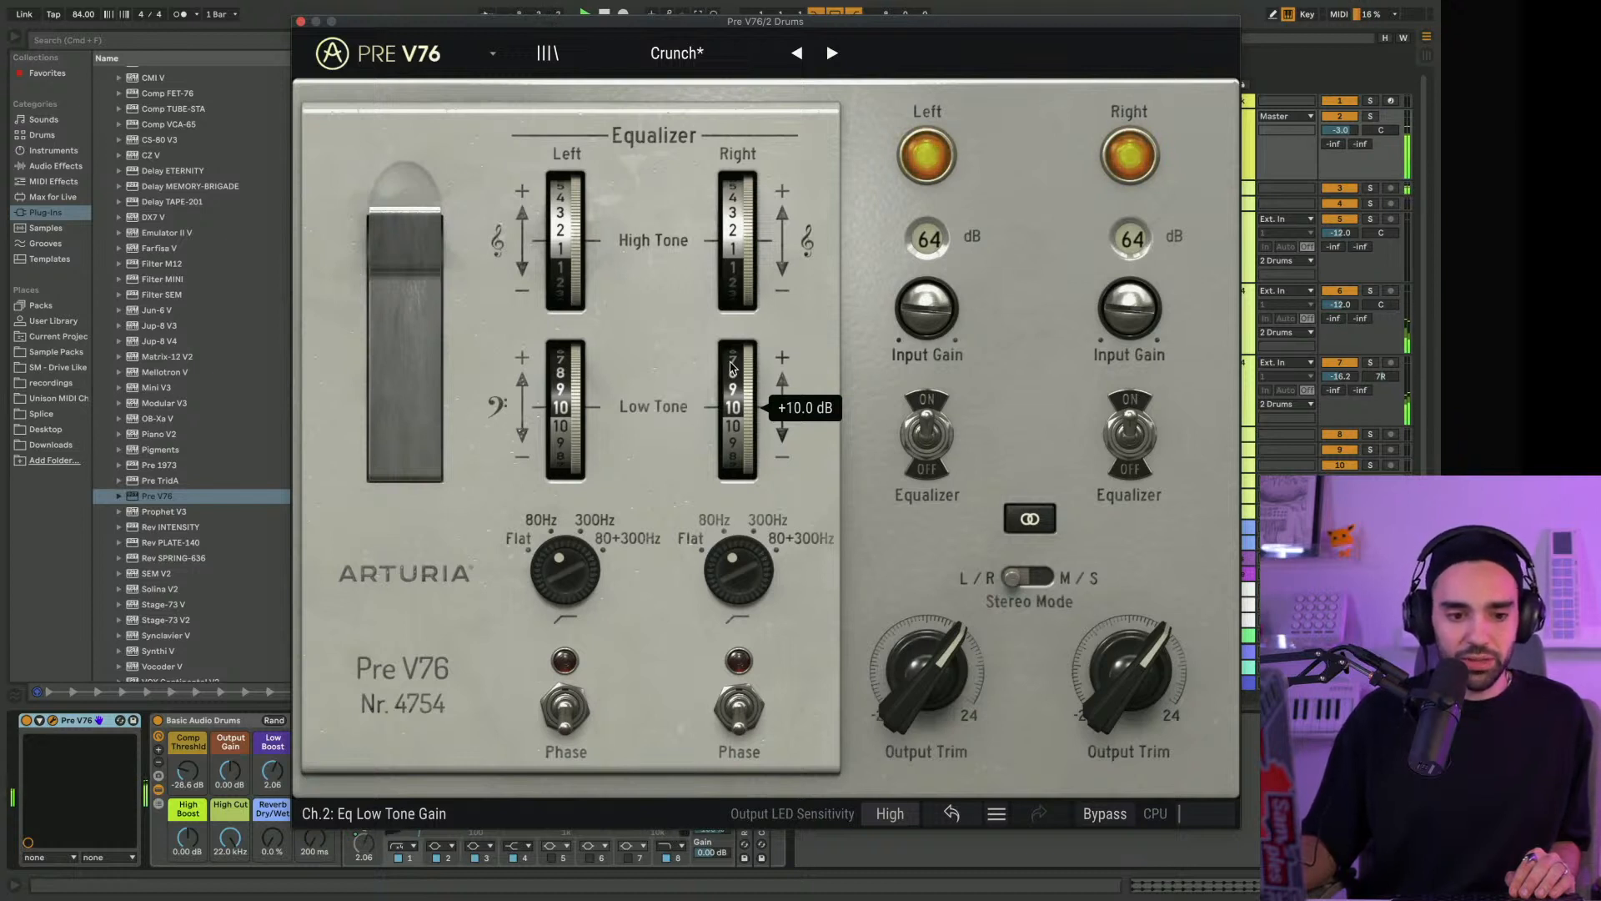
pyautogui.moveTo(732, 366); pyautogui.dragTo(732, 472)
pyautogui.moveTo(732, 417); pyautogui.dragTo(727, 383)
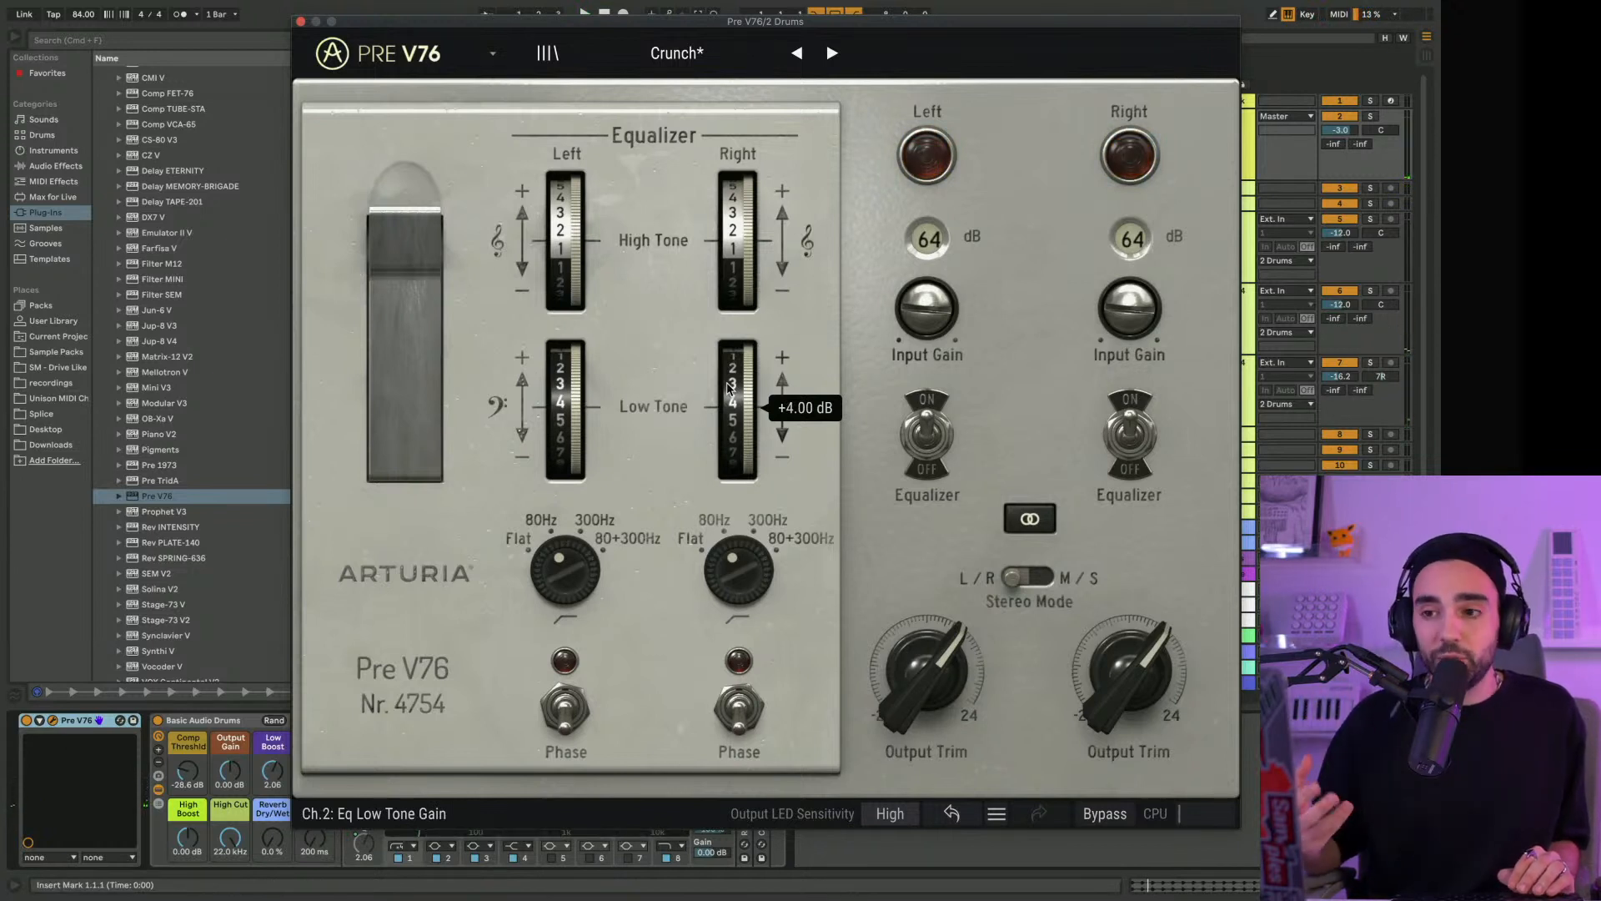
# Load the Parallel Crunch preset again in Pre V76 and move the plug-in window clear of the drum tracks
pyautogui.click(672, 48)
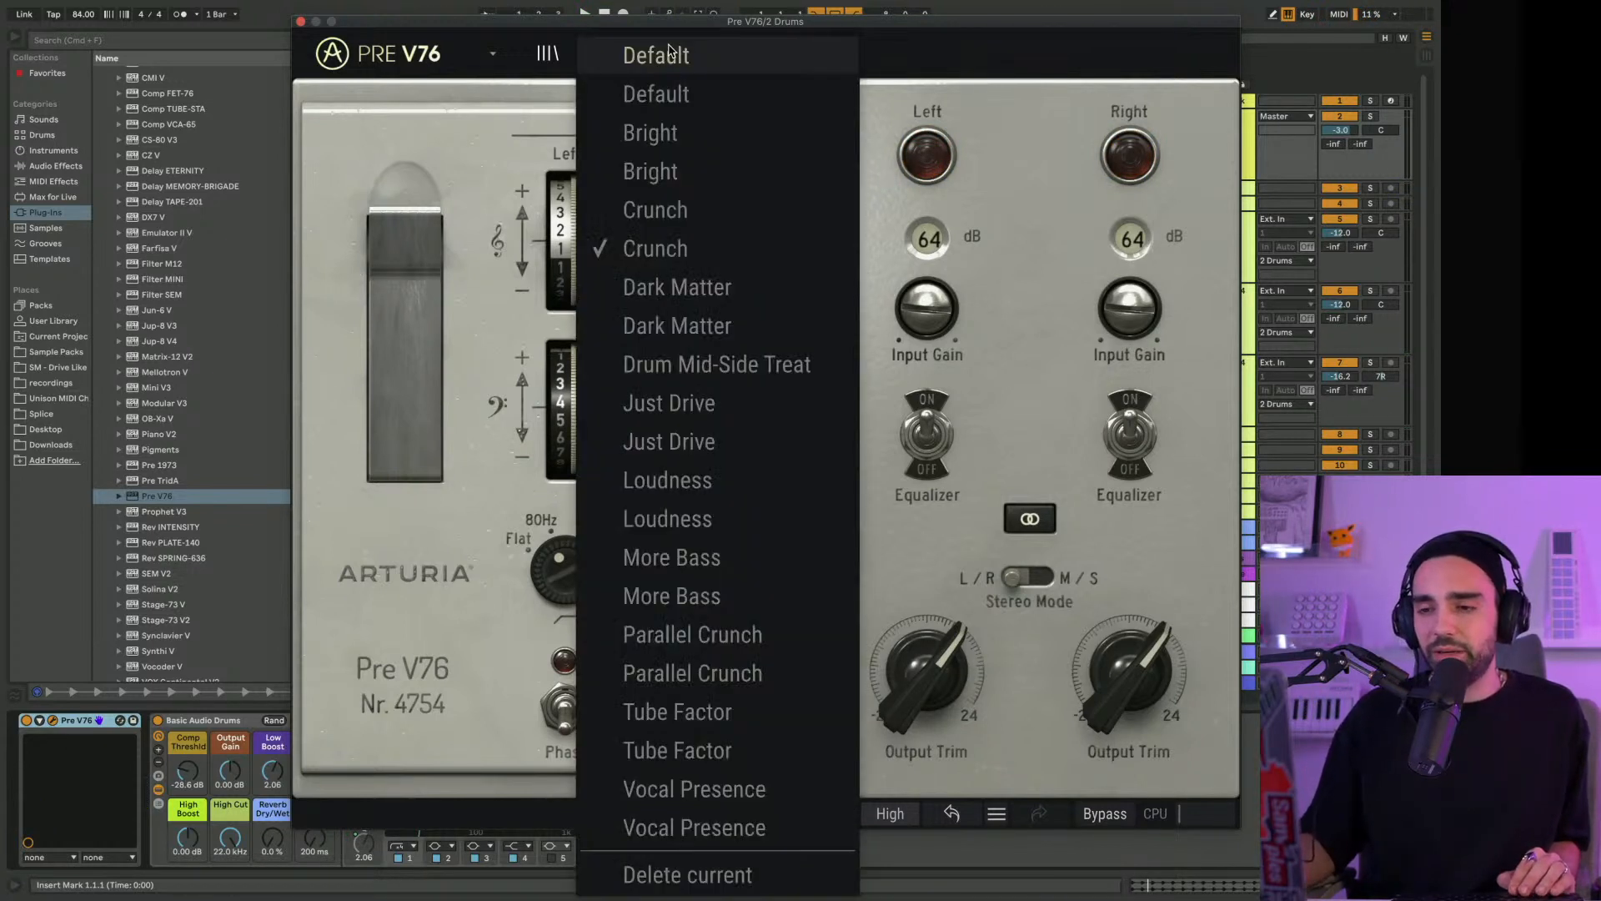
pyautogui.click(723, 672)
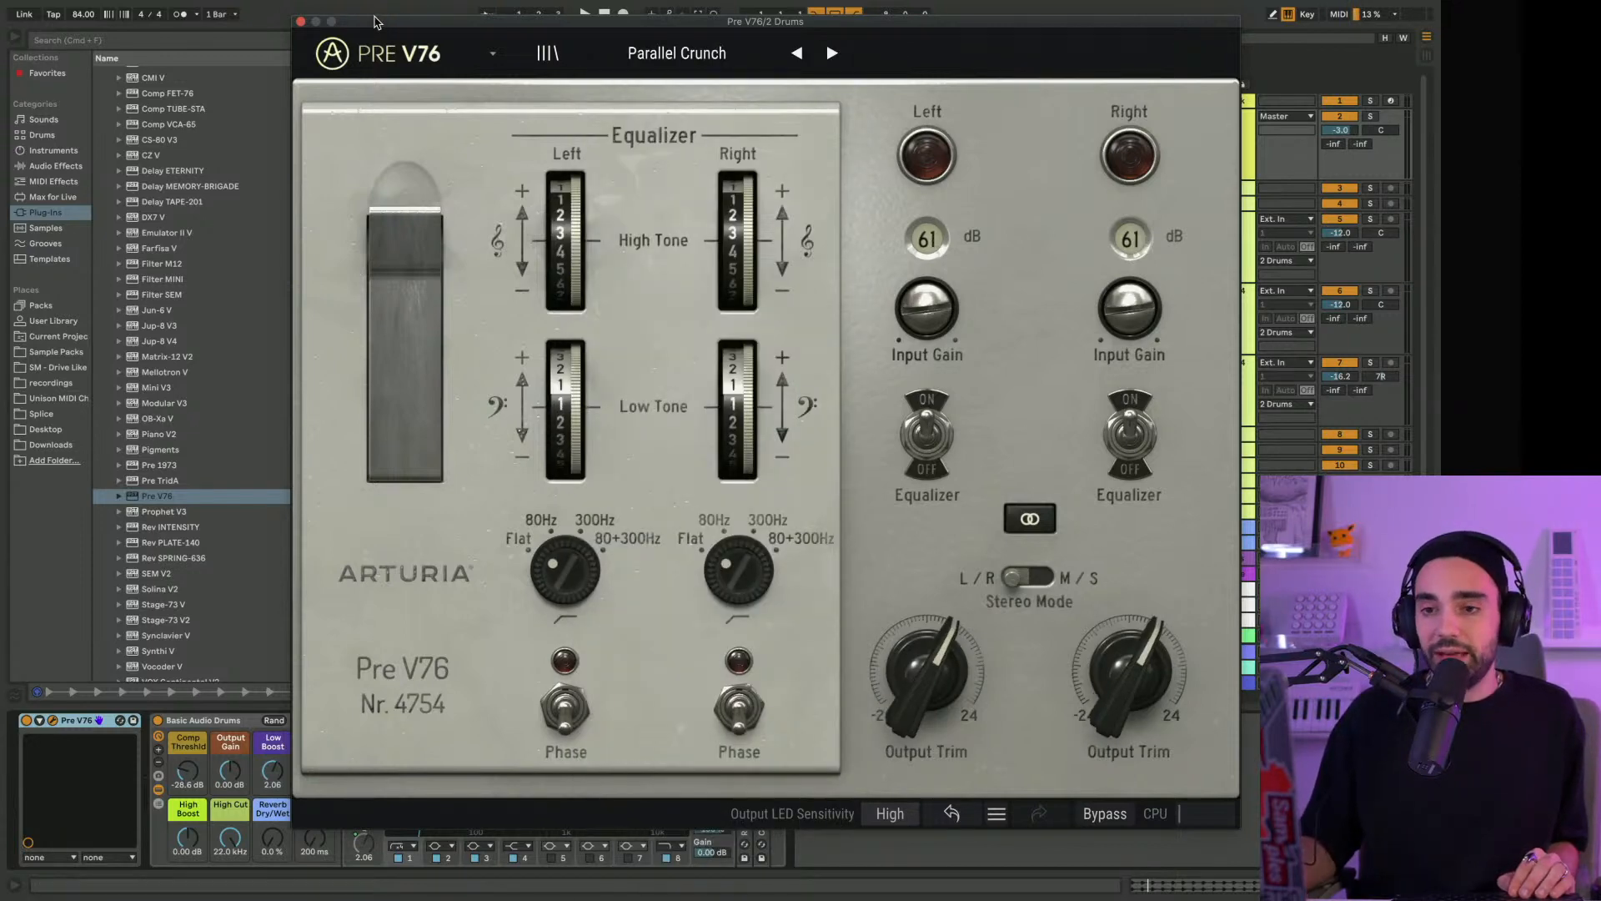
pyautogui.moveTo(374, 23); pyautogui.dragTo(415, 434)
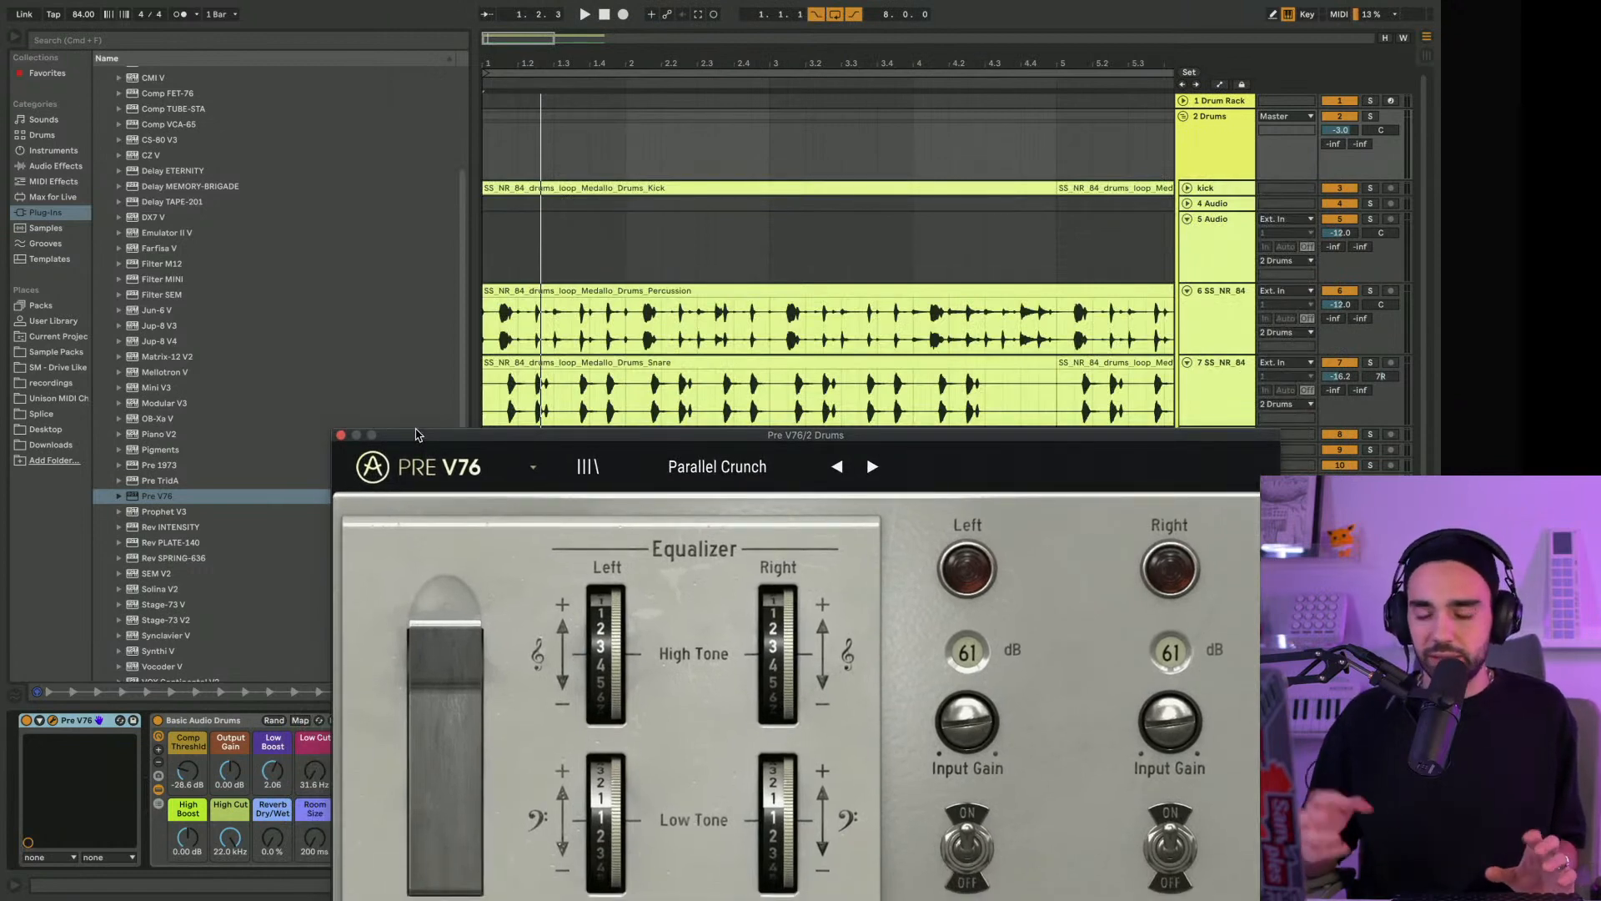
# Unfold the kick track to show its waveform, play the drum loops briefly and select the kick track
pyautogui.click(1187, 189)
pyautogui.moveTo(548, 437); pyautogui.dragTo(462, 562)
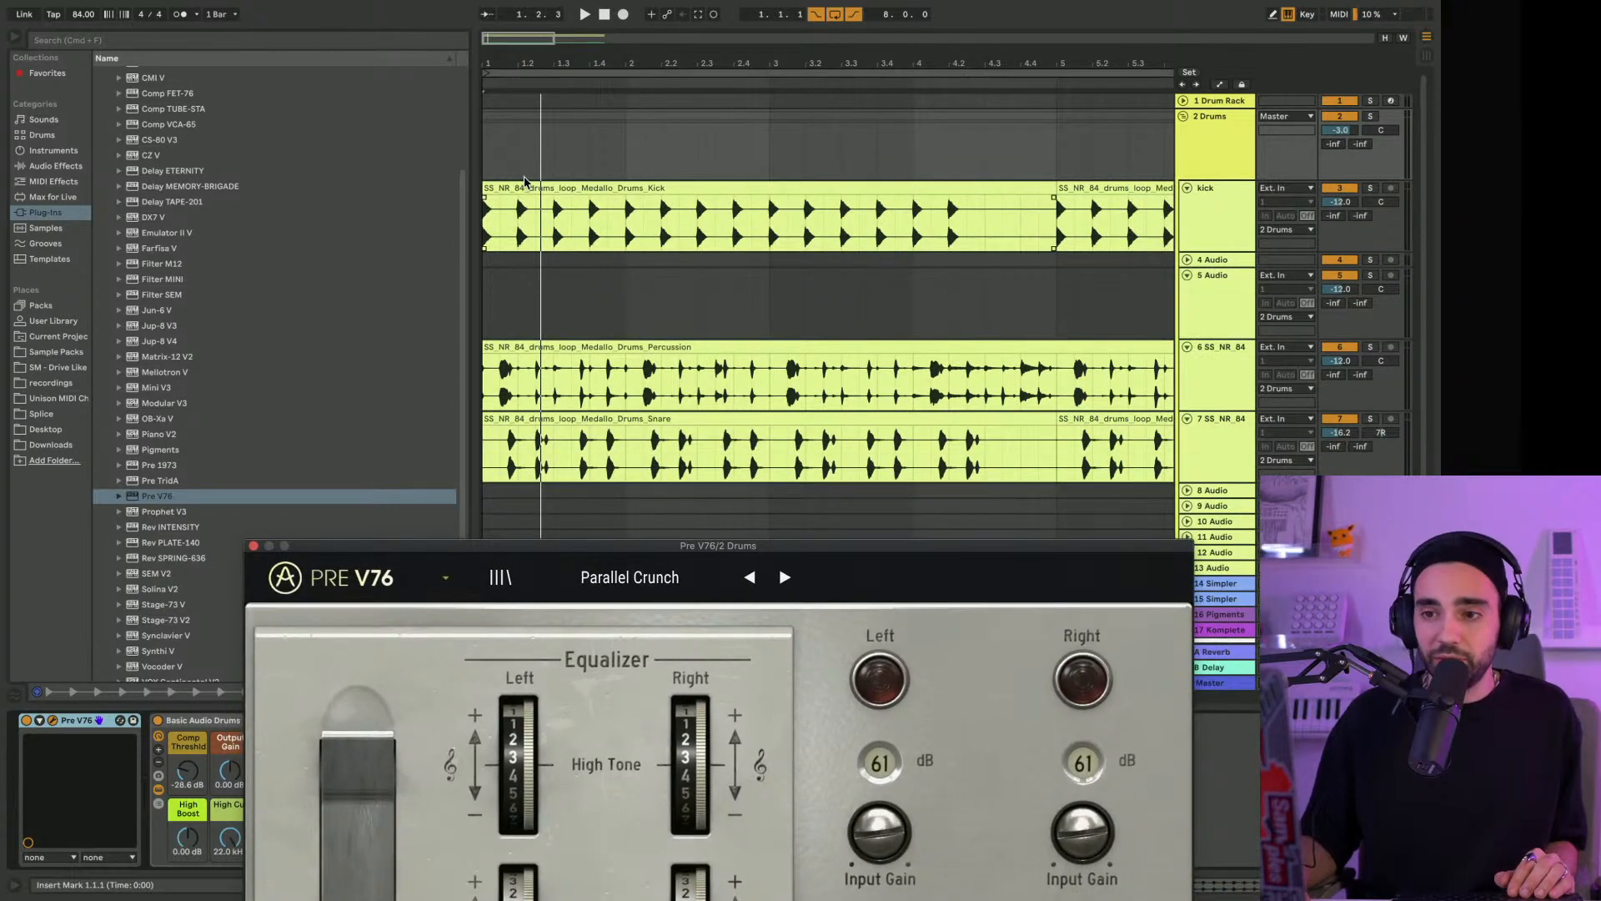
pyautogui.click(641, 230)
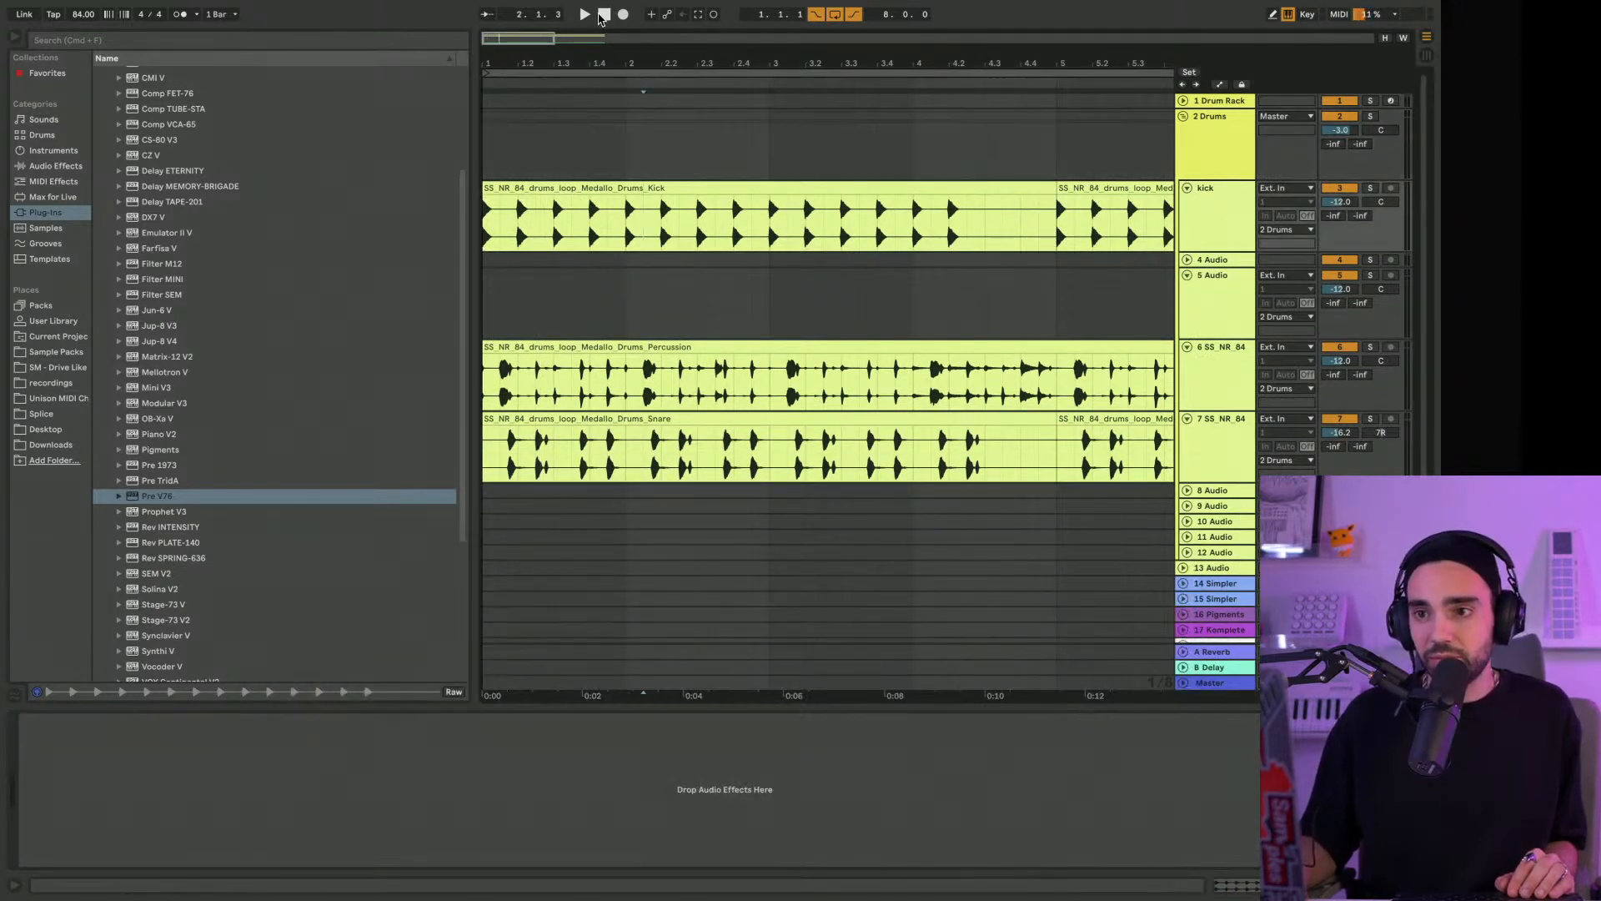
pyautogui.press('space')
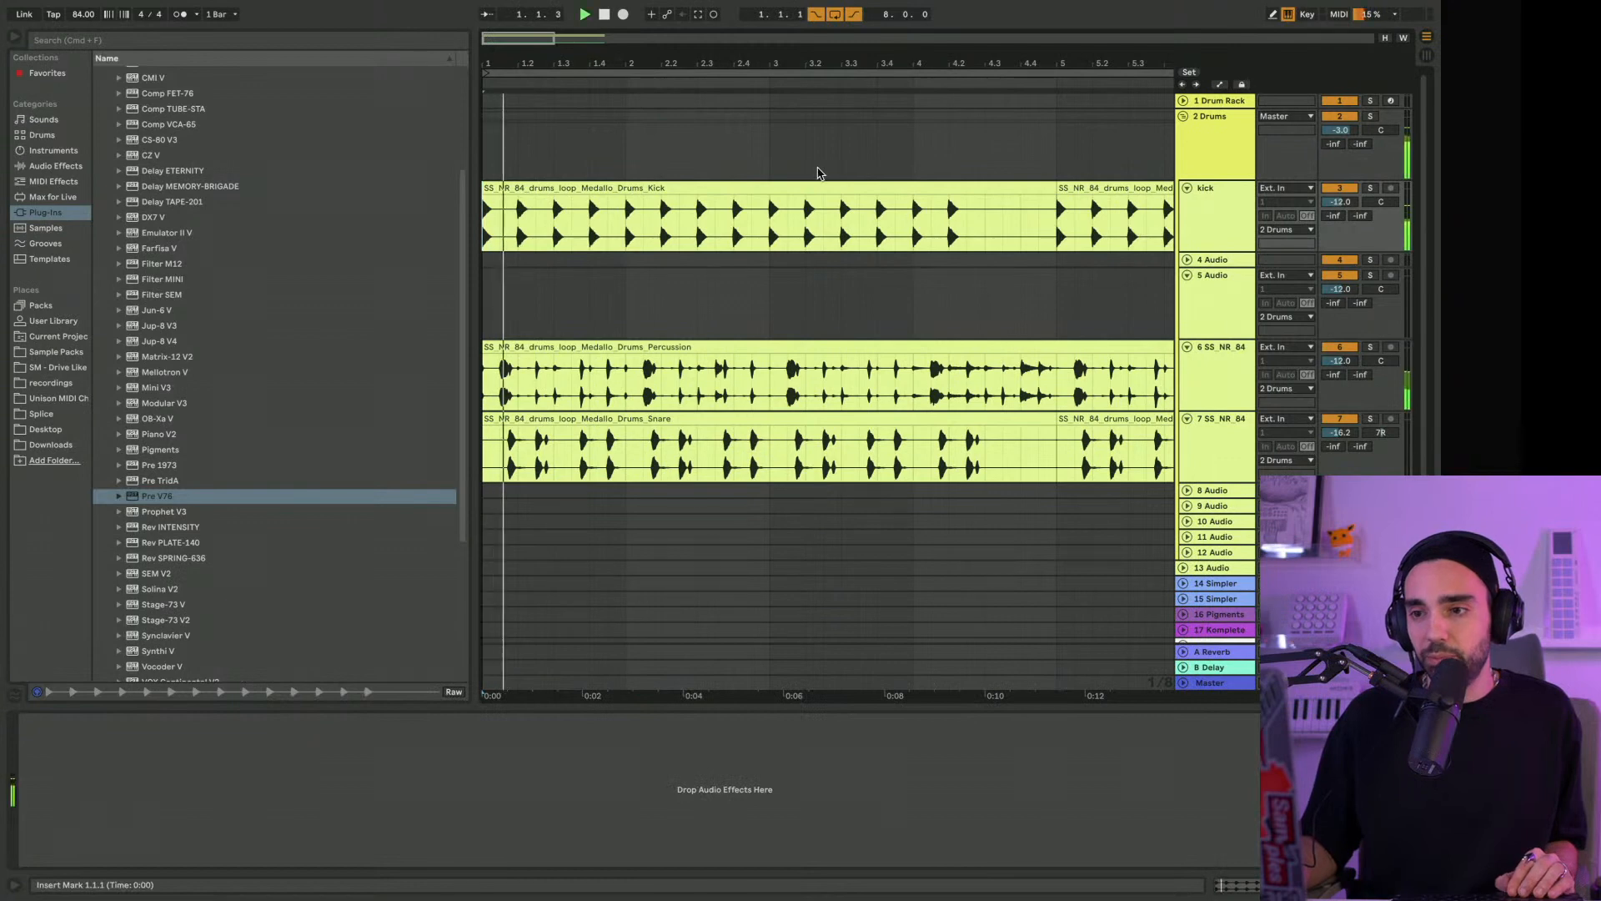
pyautogui.click(1225, 206)
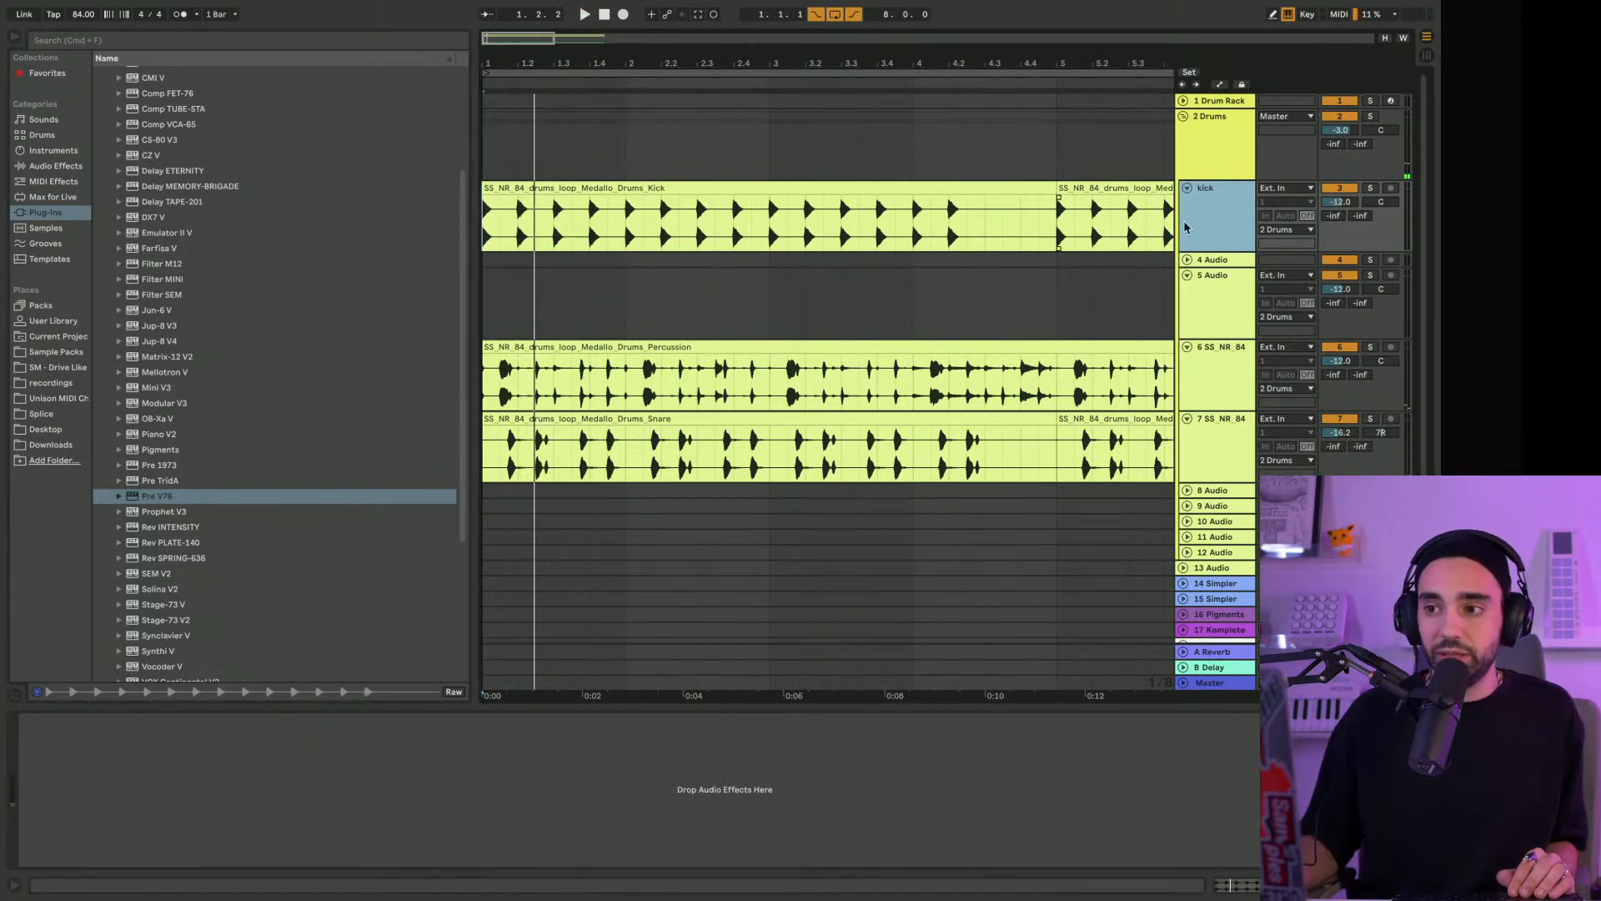
# Play the drum loops with the Drums group's Pre V76 open and close the plug-in window
pyautogui.click(1207, 159)
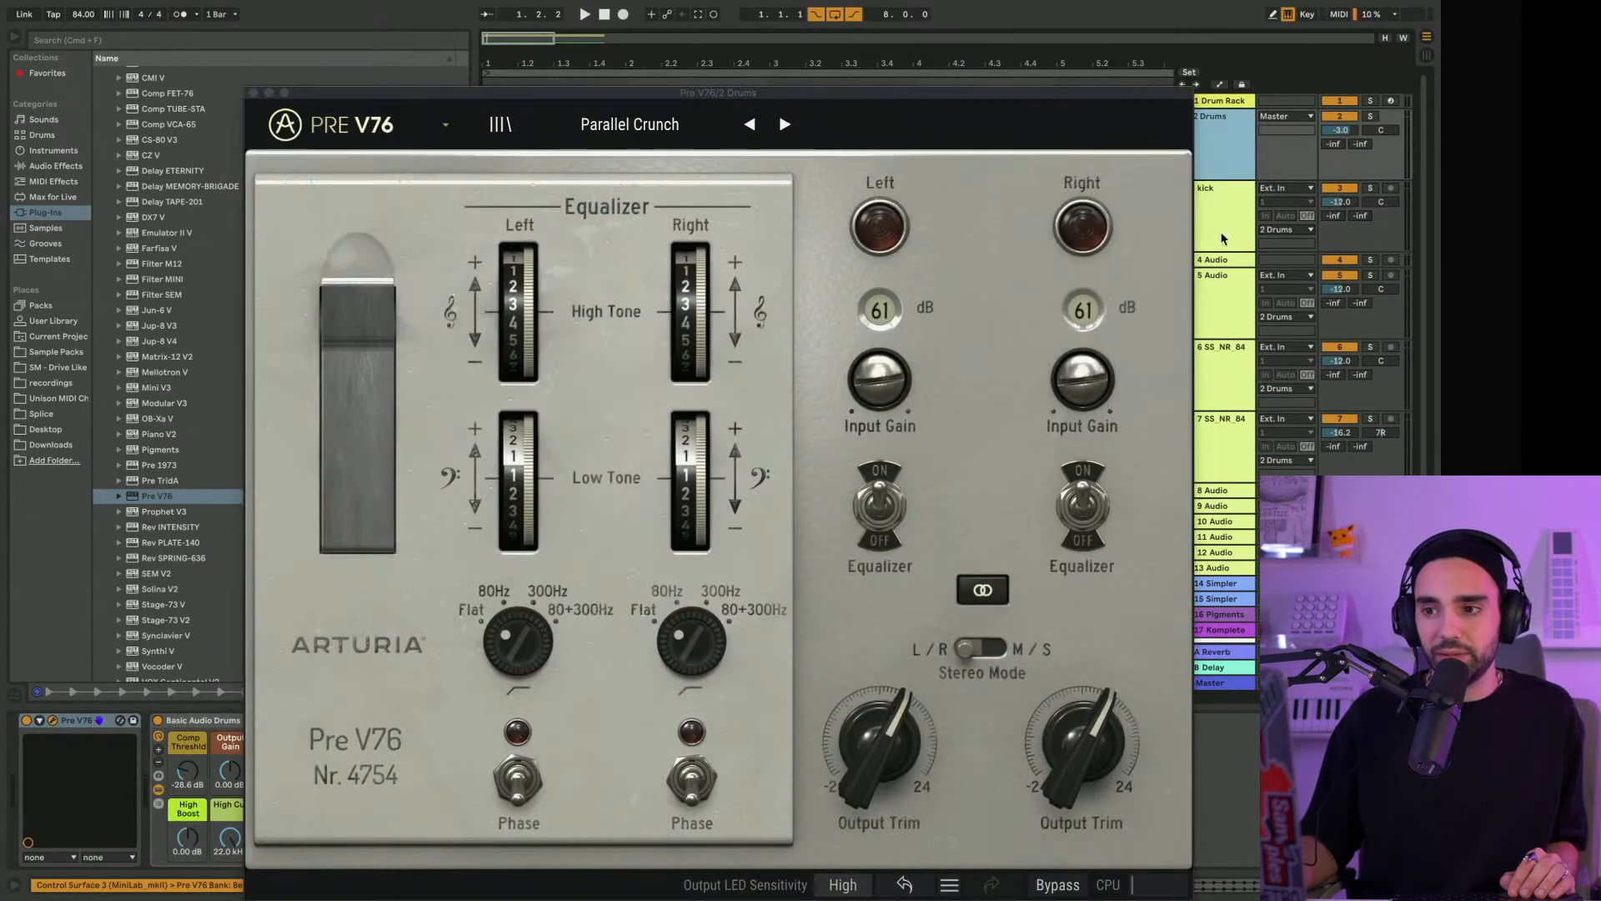
pyautogui.moveTo(1122, 91); pyautogui.dragTo(1165, 489)
pyautogui.press('space')
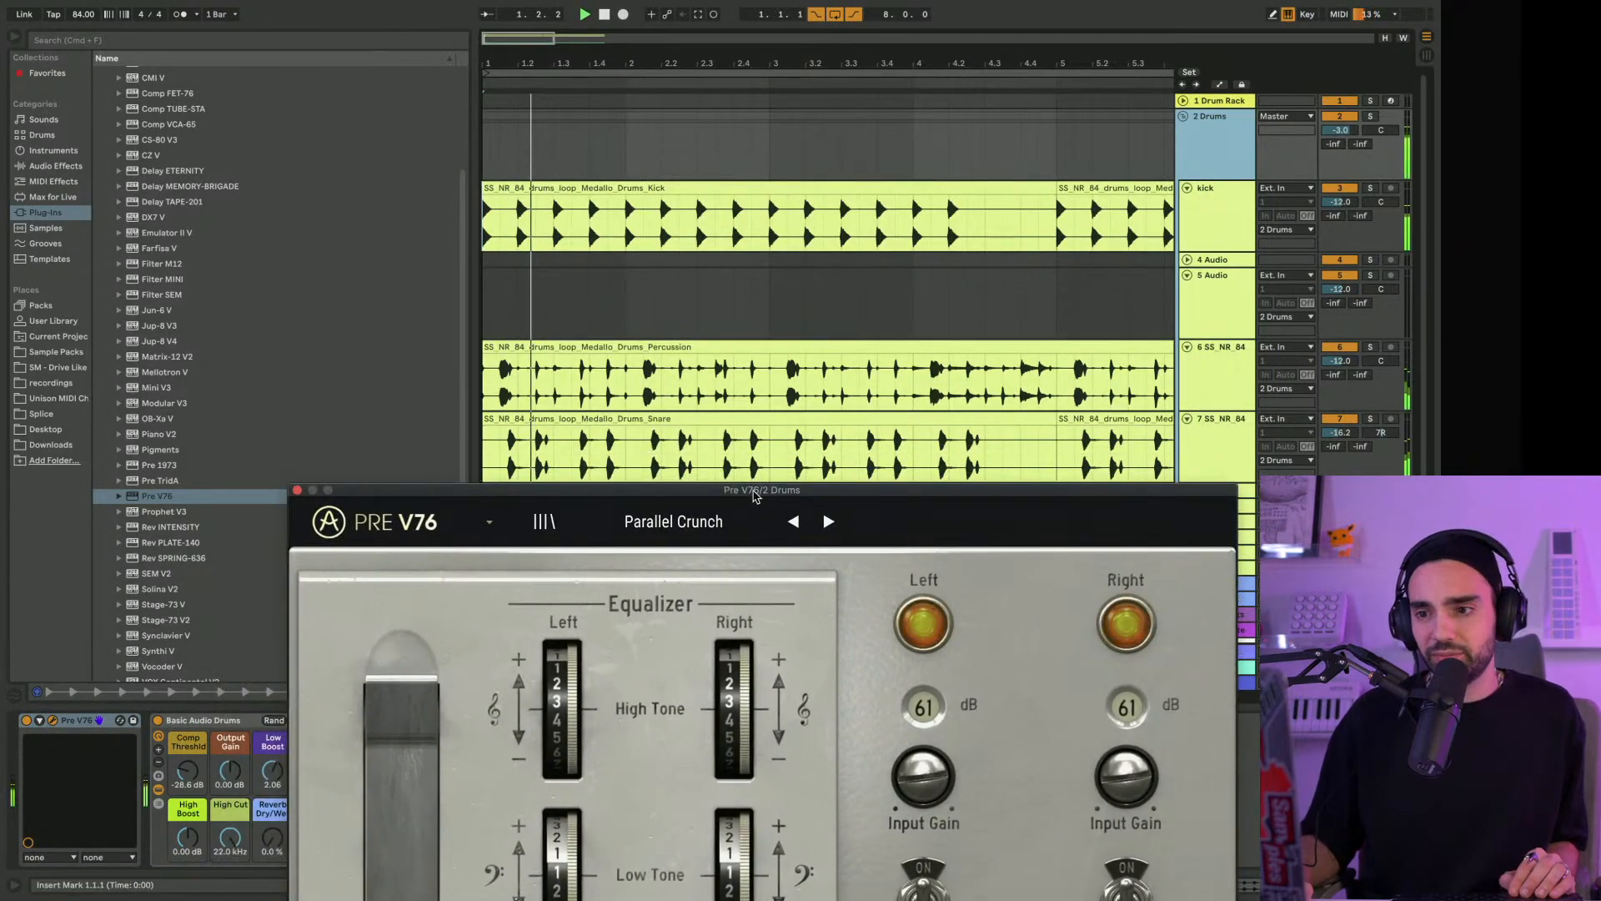
pyautogui.moveTo(753, 491); pyautogui.dragTo(793, 23)
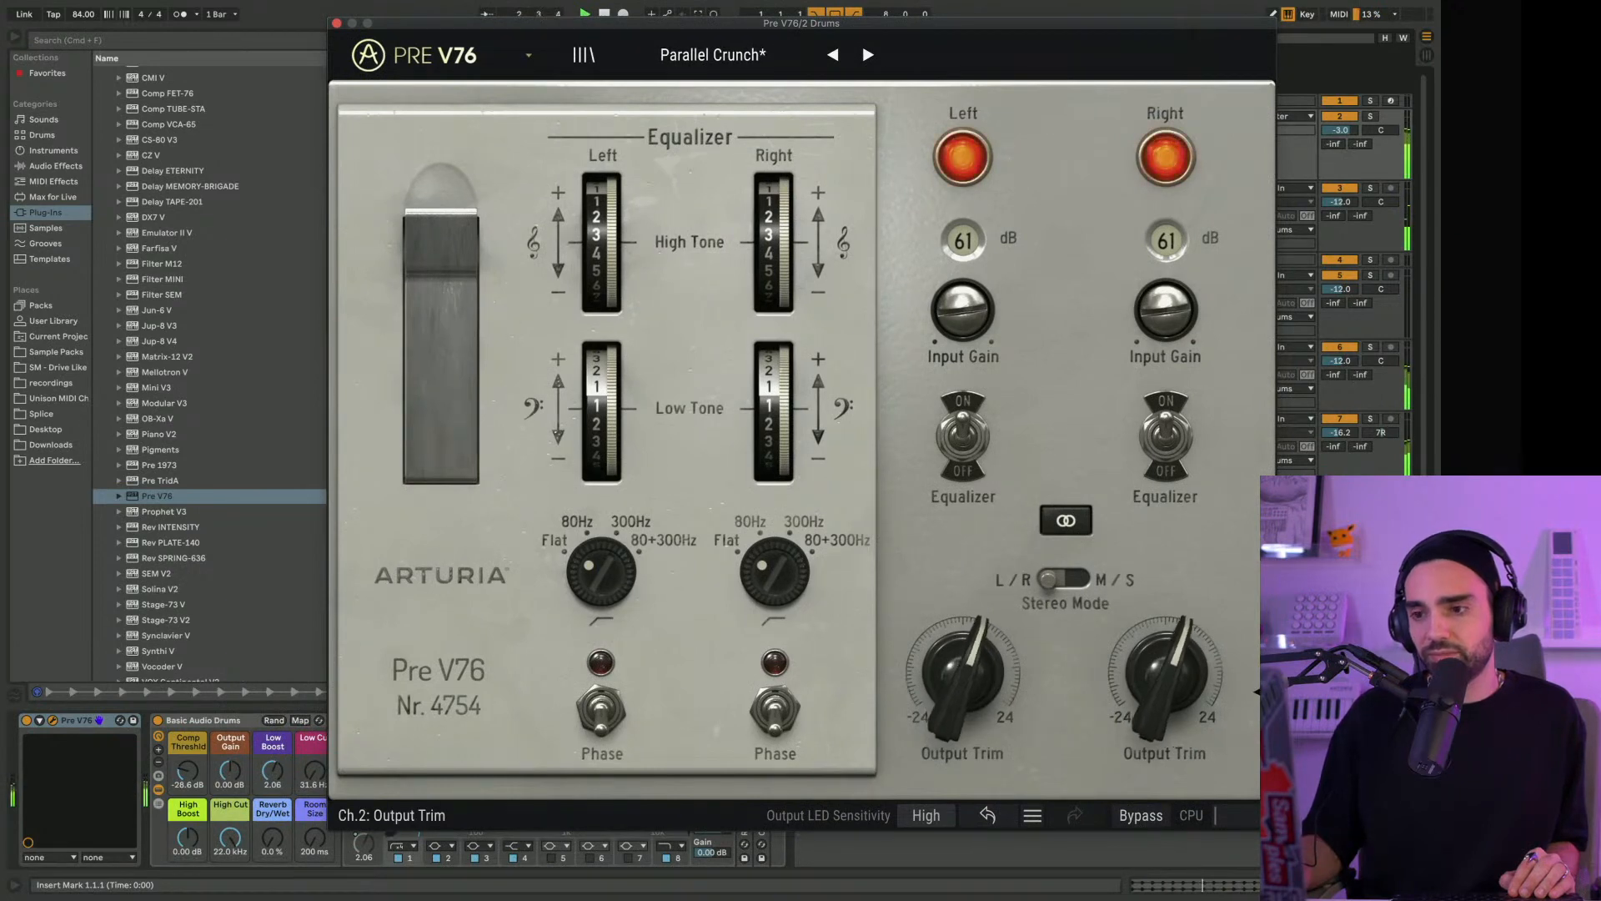
pyautogui.click(337, 25)
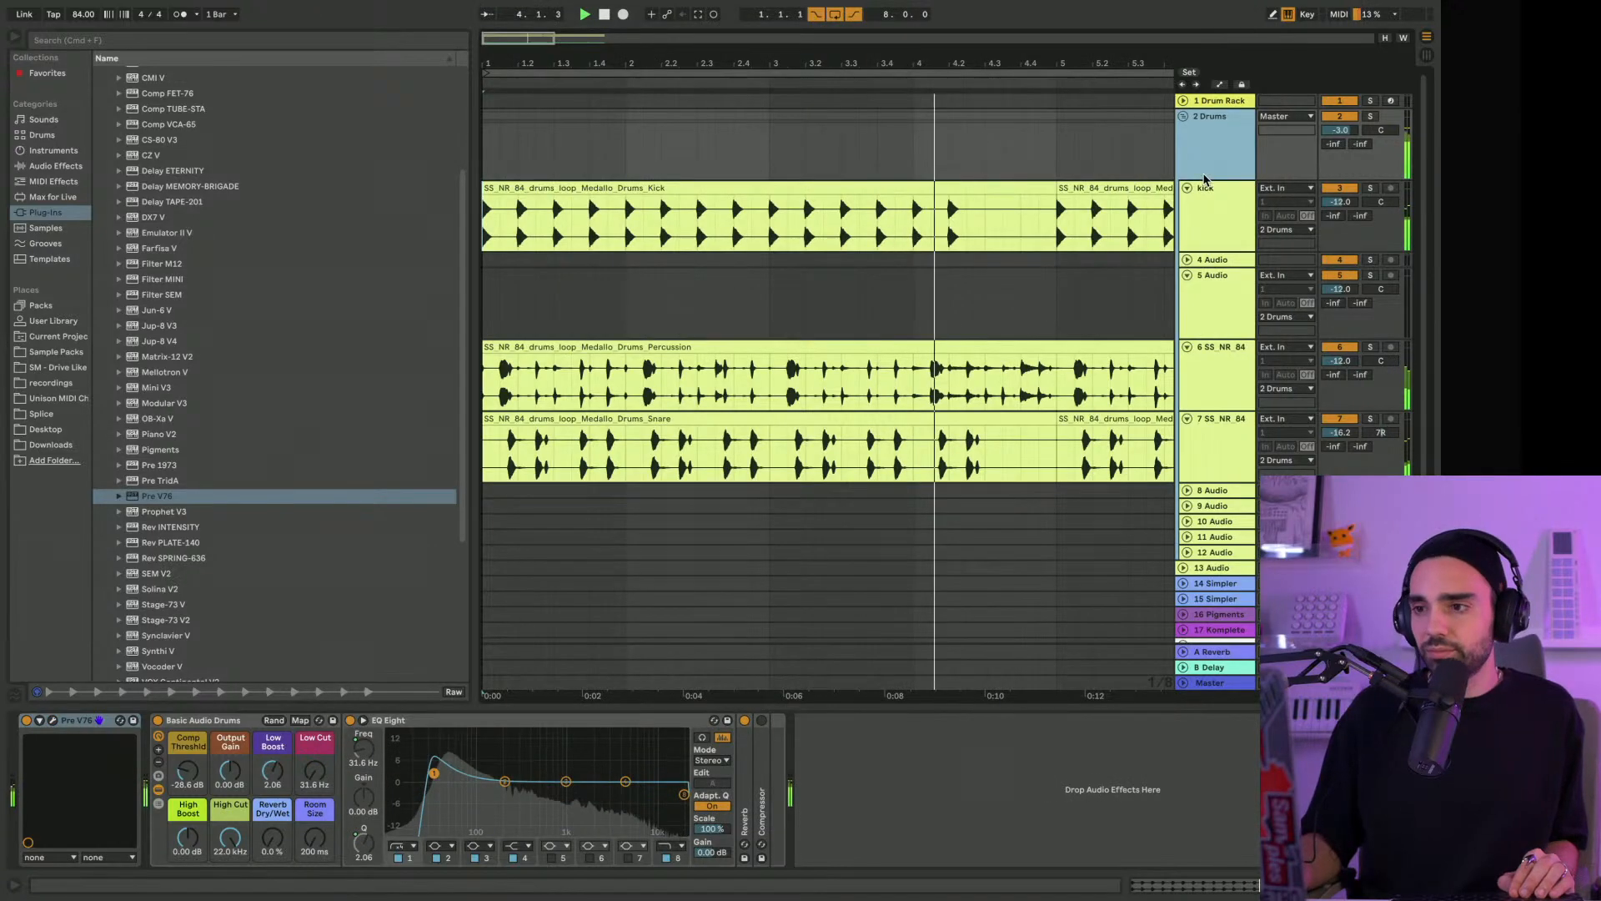
# Select the snare loop track and solo it briefly during playback
pyautogui.click(1207, 466)
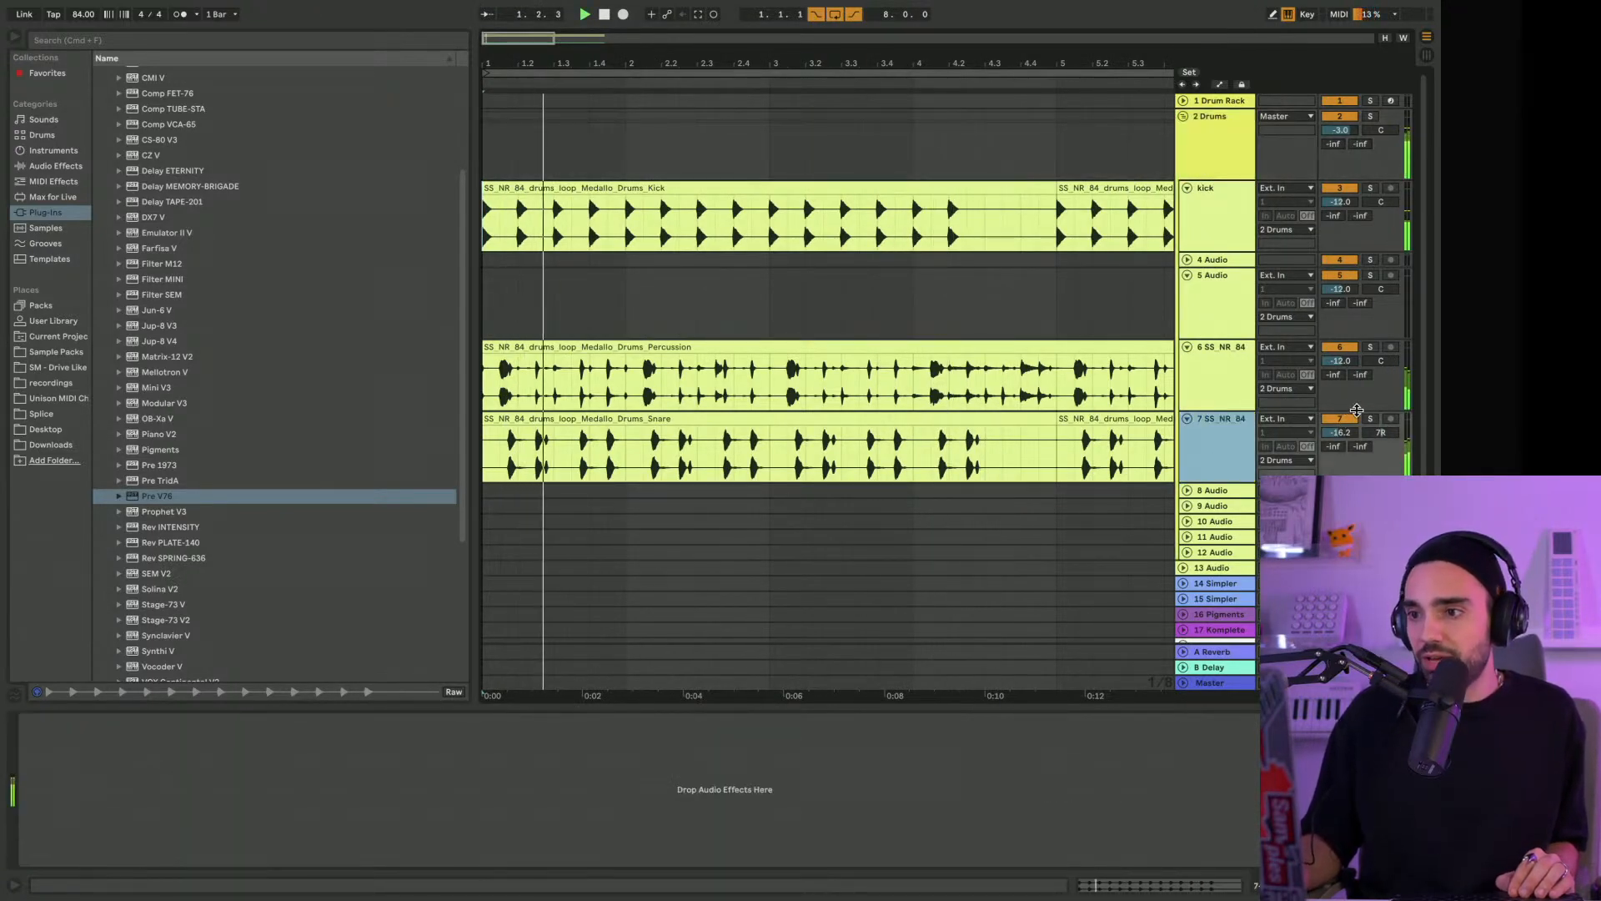
pyautogui.click(1370, 419)
pyautogui.click(1370, 420)
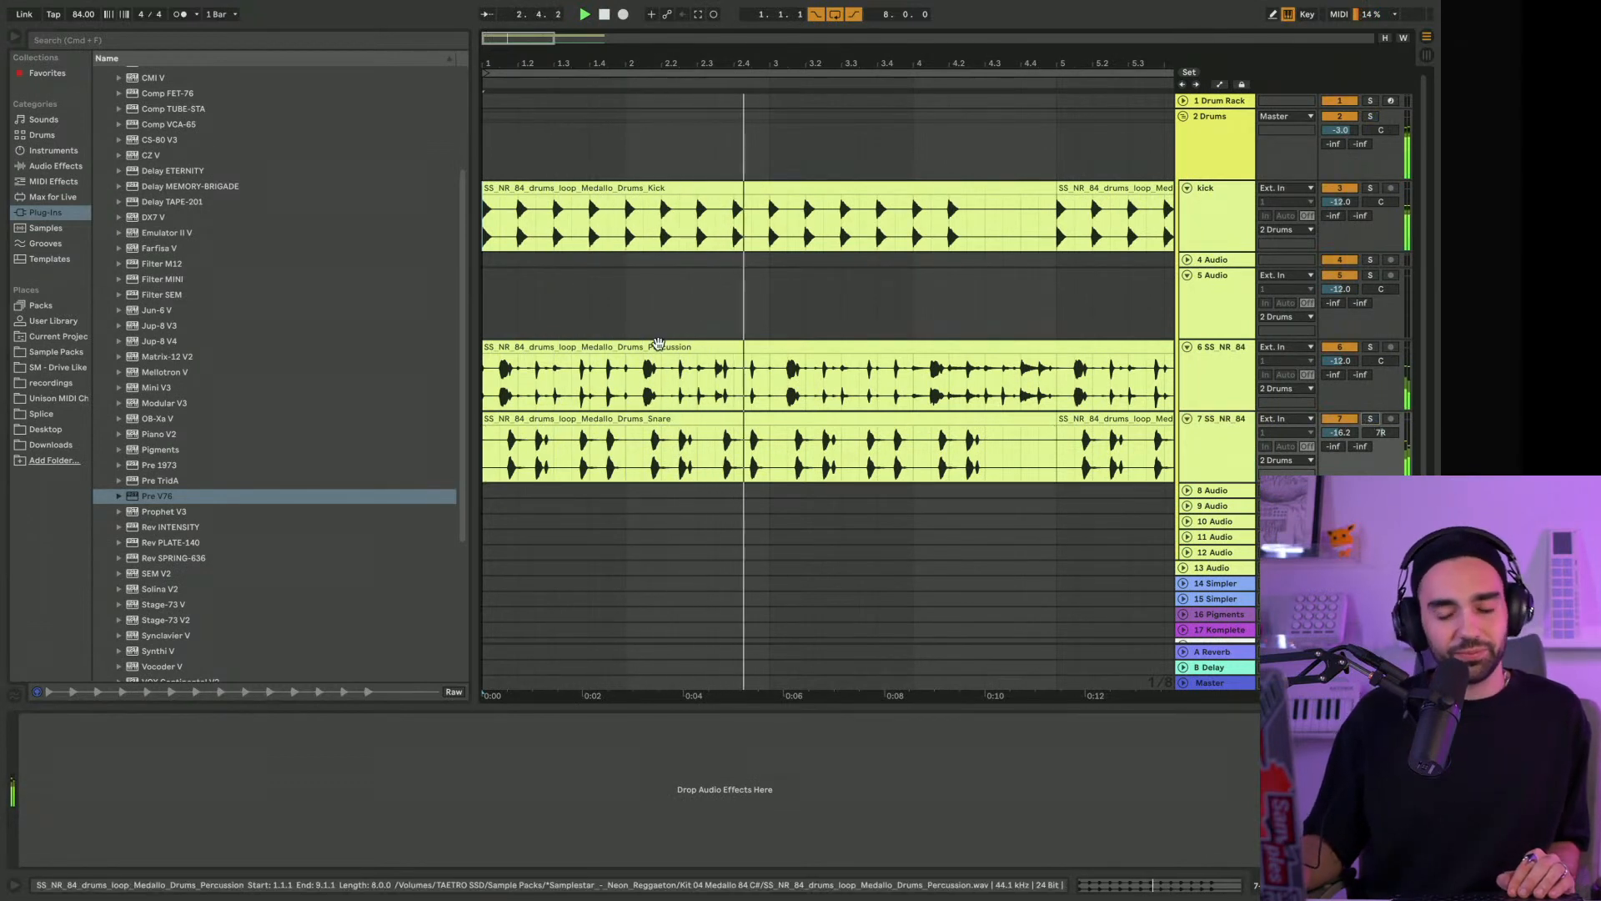
# Load Rev INTENSITY onto the snare loop track and expand its filter and modulation section
pyautogui.scroll(-2, 183, 342)
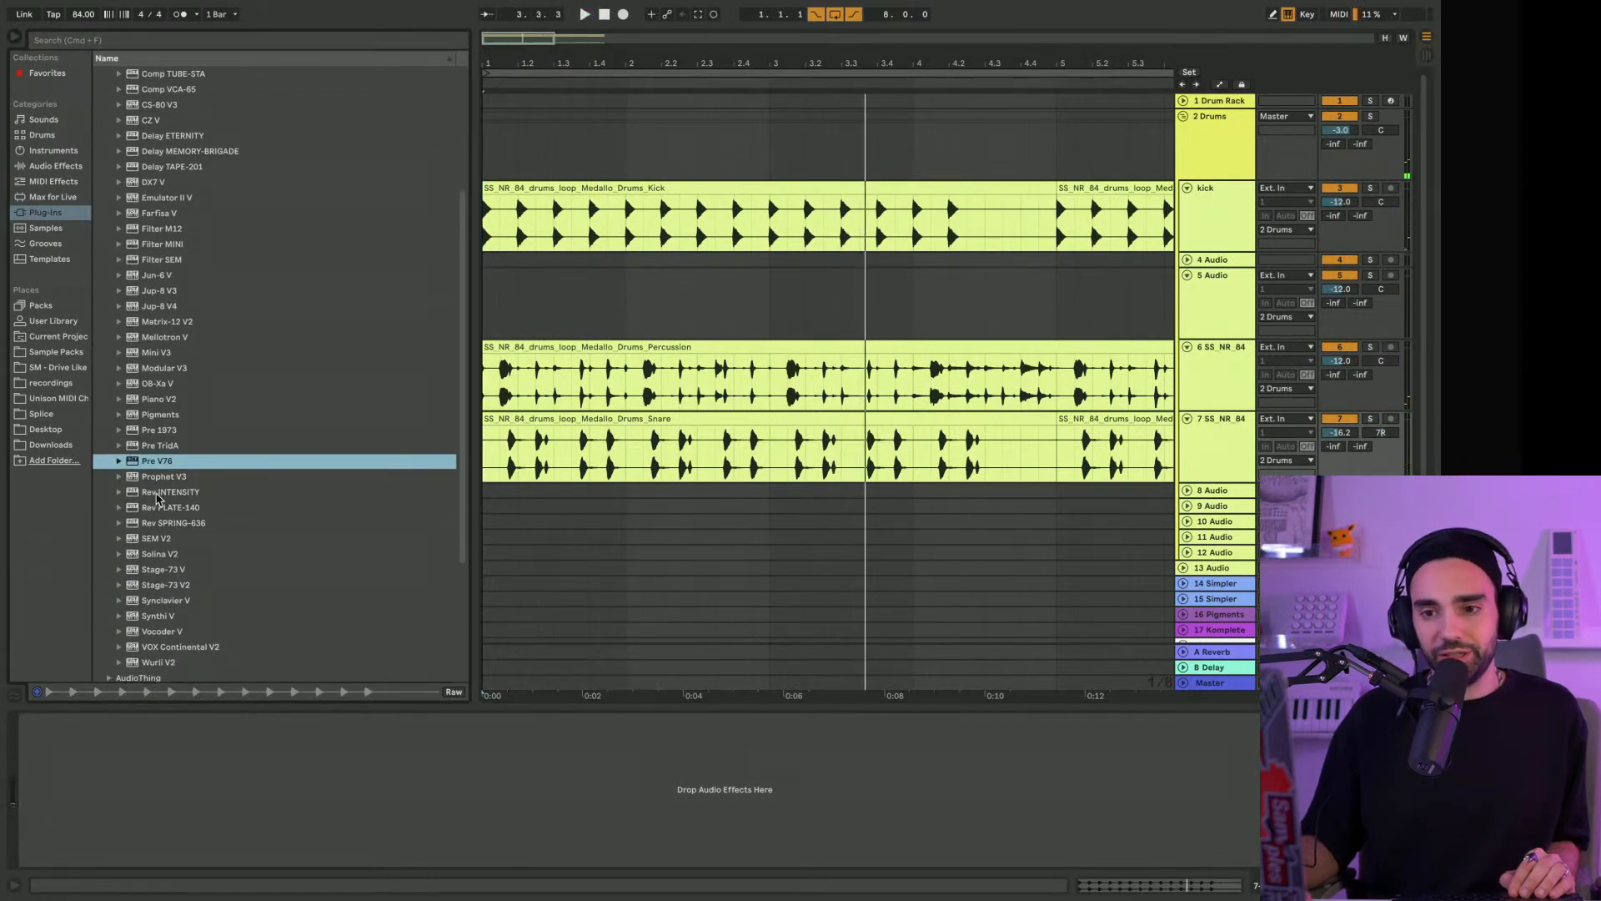
pyautogui.moveTo(157, 496); pyautogui.dragTo(194, 495)
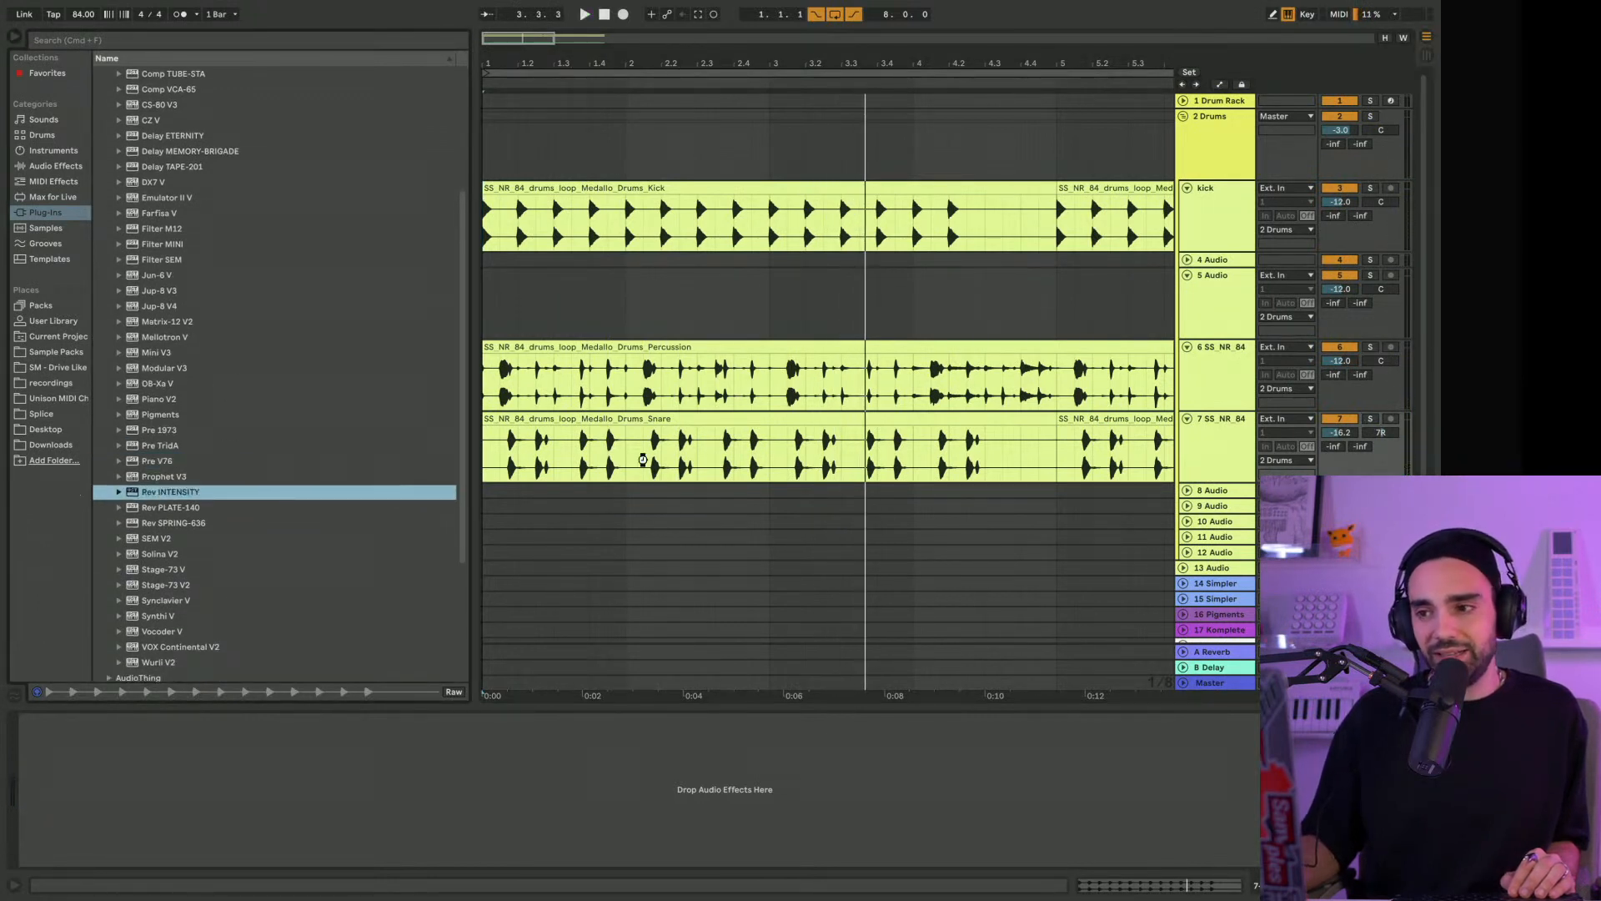
pyautogui.moveTo(644, 465); pyautogui.dragTo(644, 464)
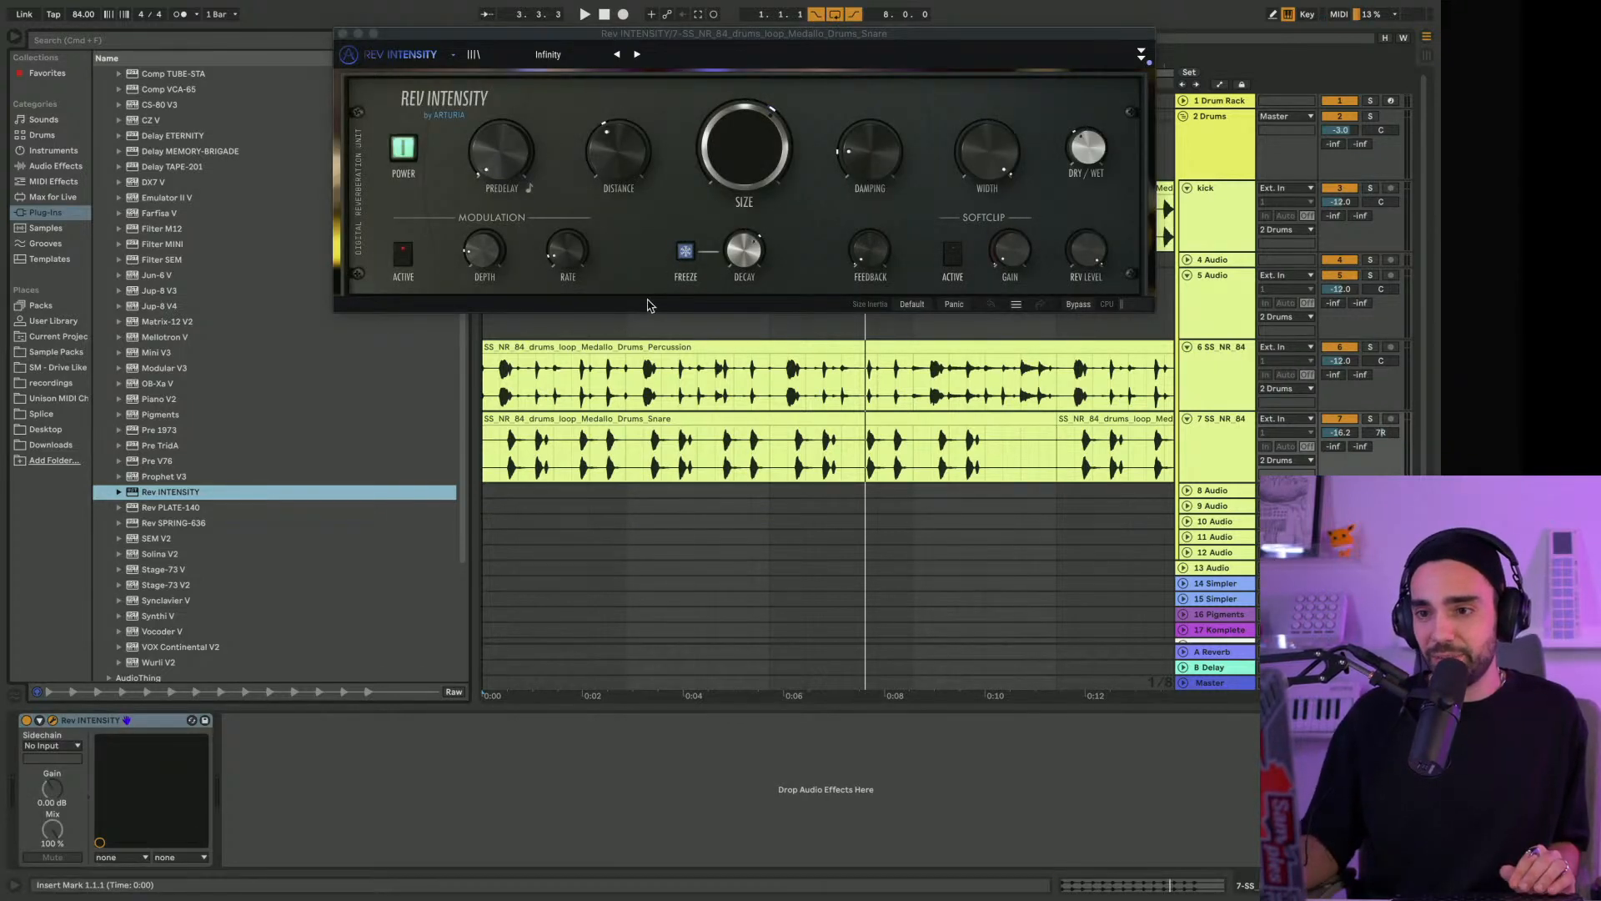
pyautogui.moveTo(577, 33); pyautogui.dragTo(350, 19)
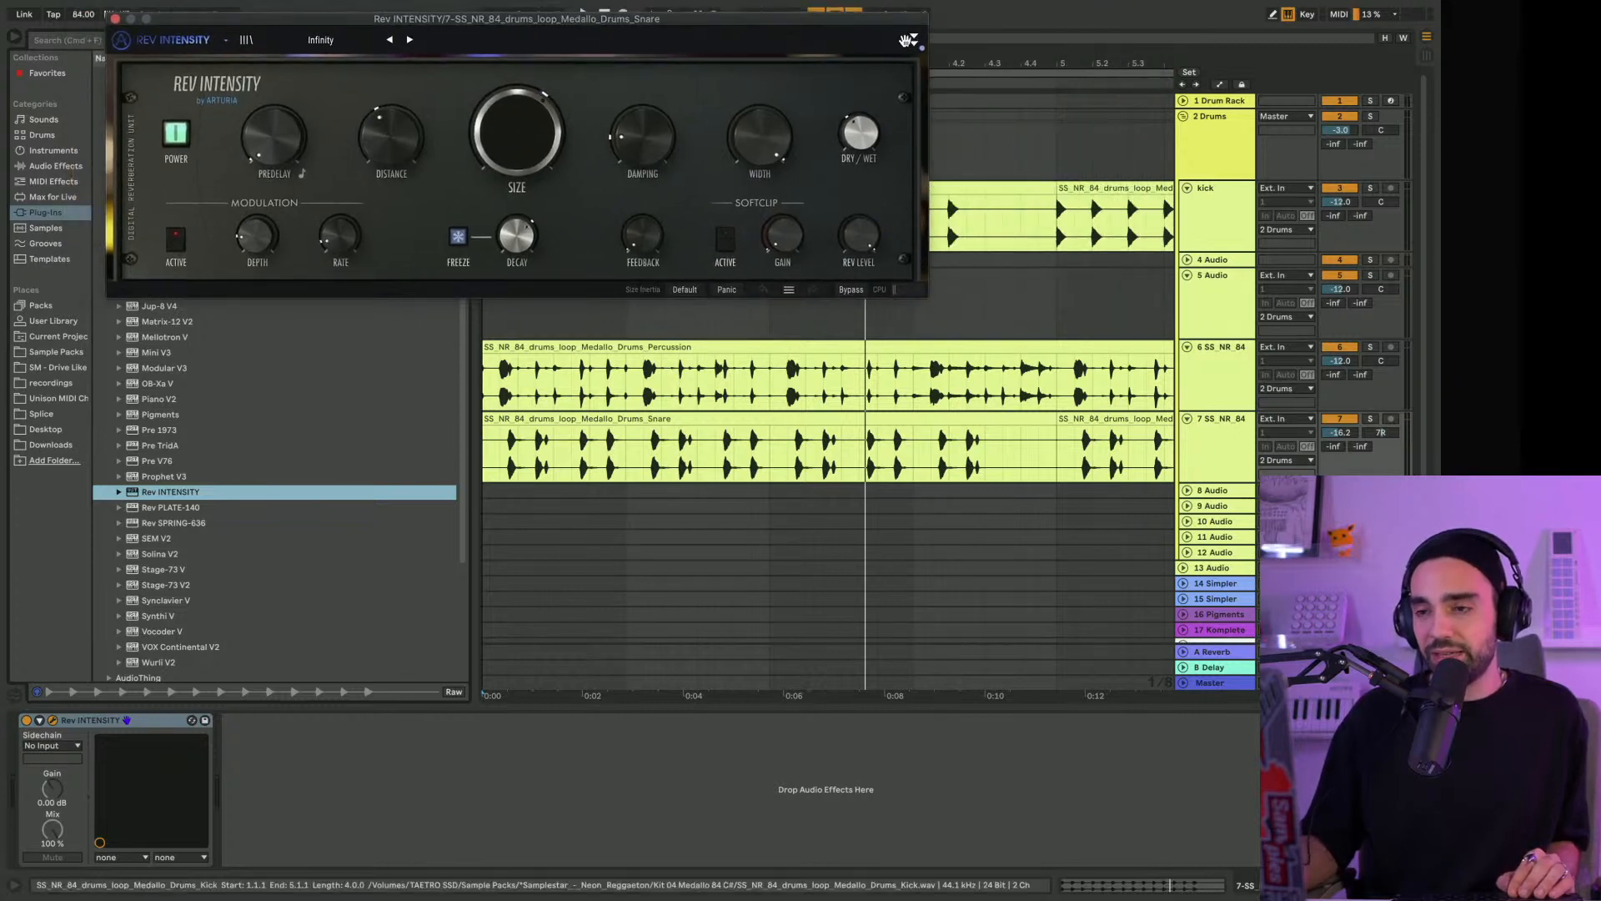
pyautogui.click(907, 41)
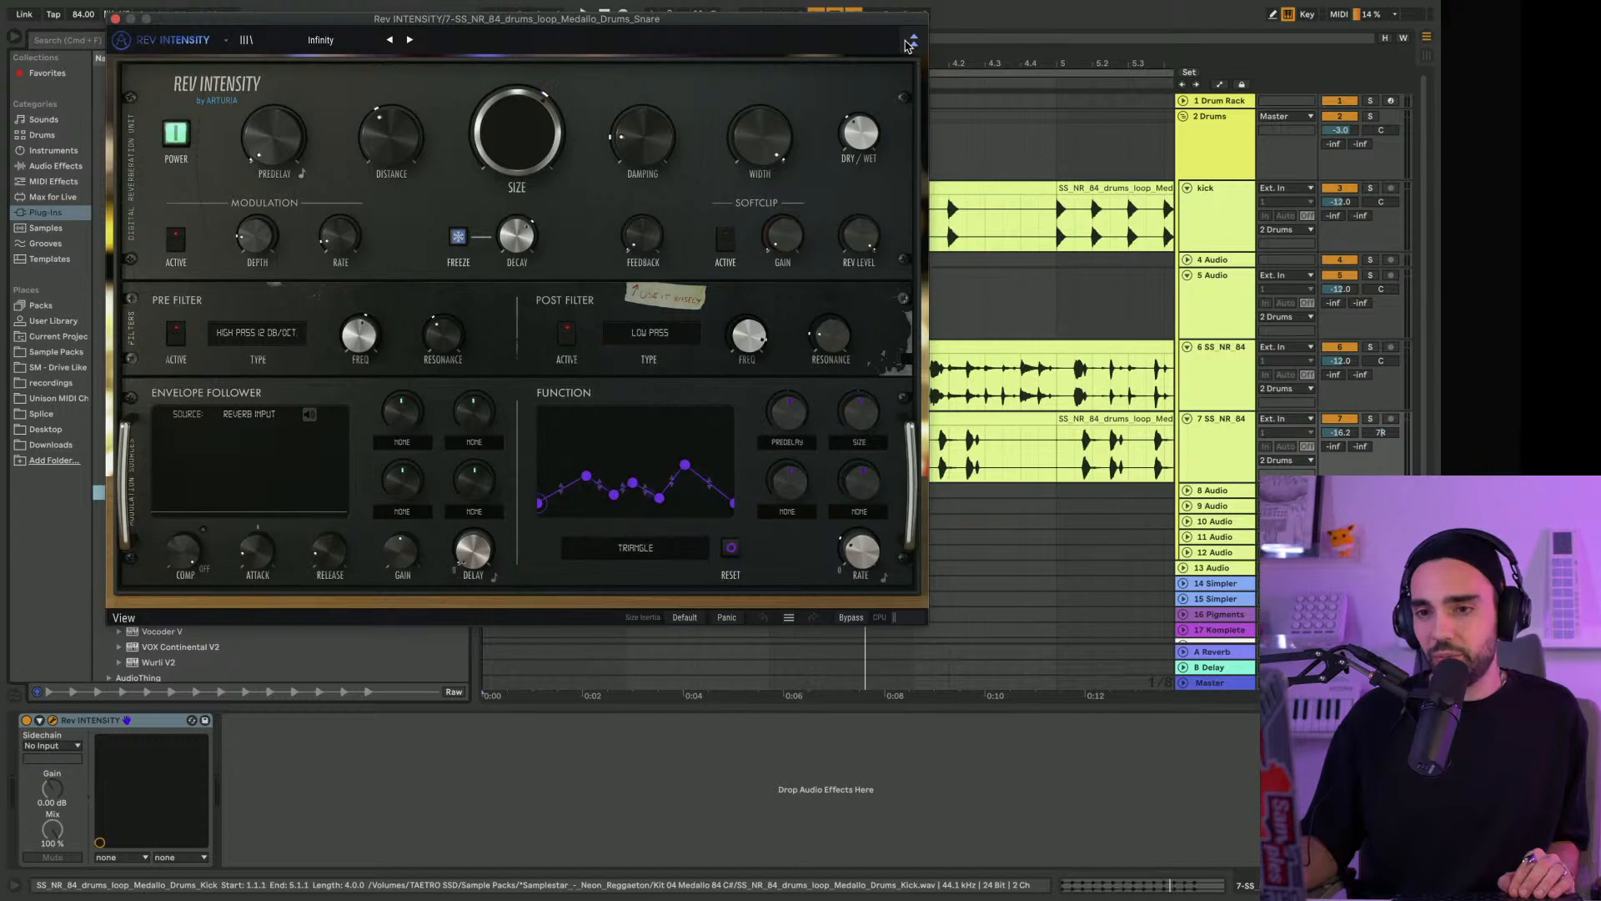
pyautogui.moveTo(741, 22); pyautogui.dragTo(835, 36)
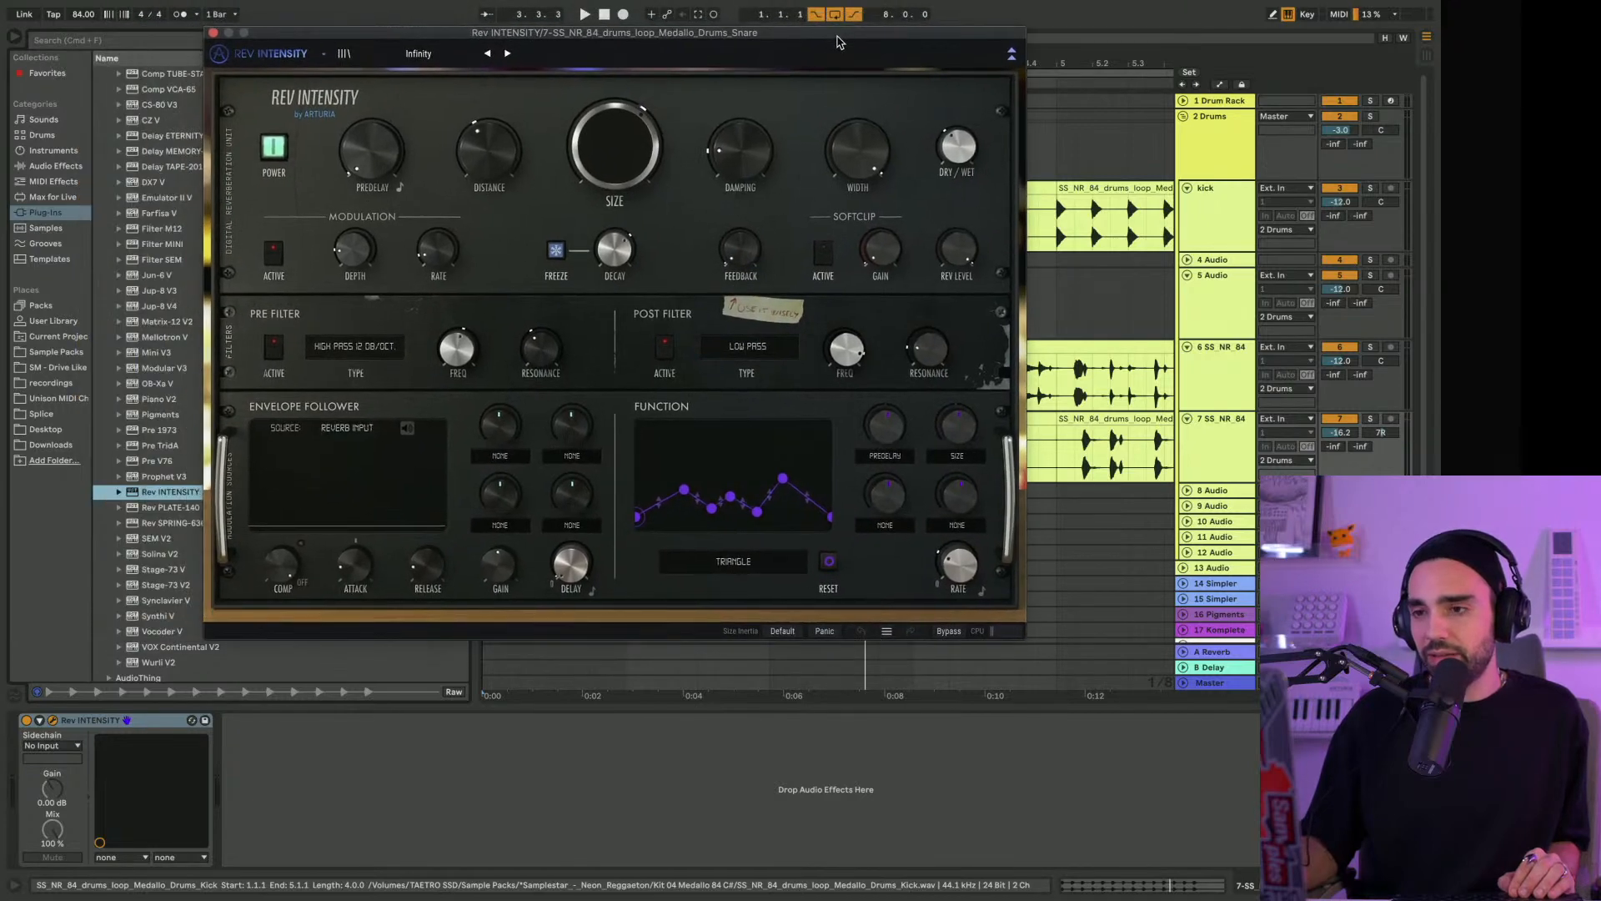
# Try Rev INTENSITY's Infinity preset on the snare with Dry/Wet lowered to 0.028
pyautogui.press('space')
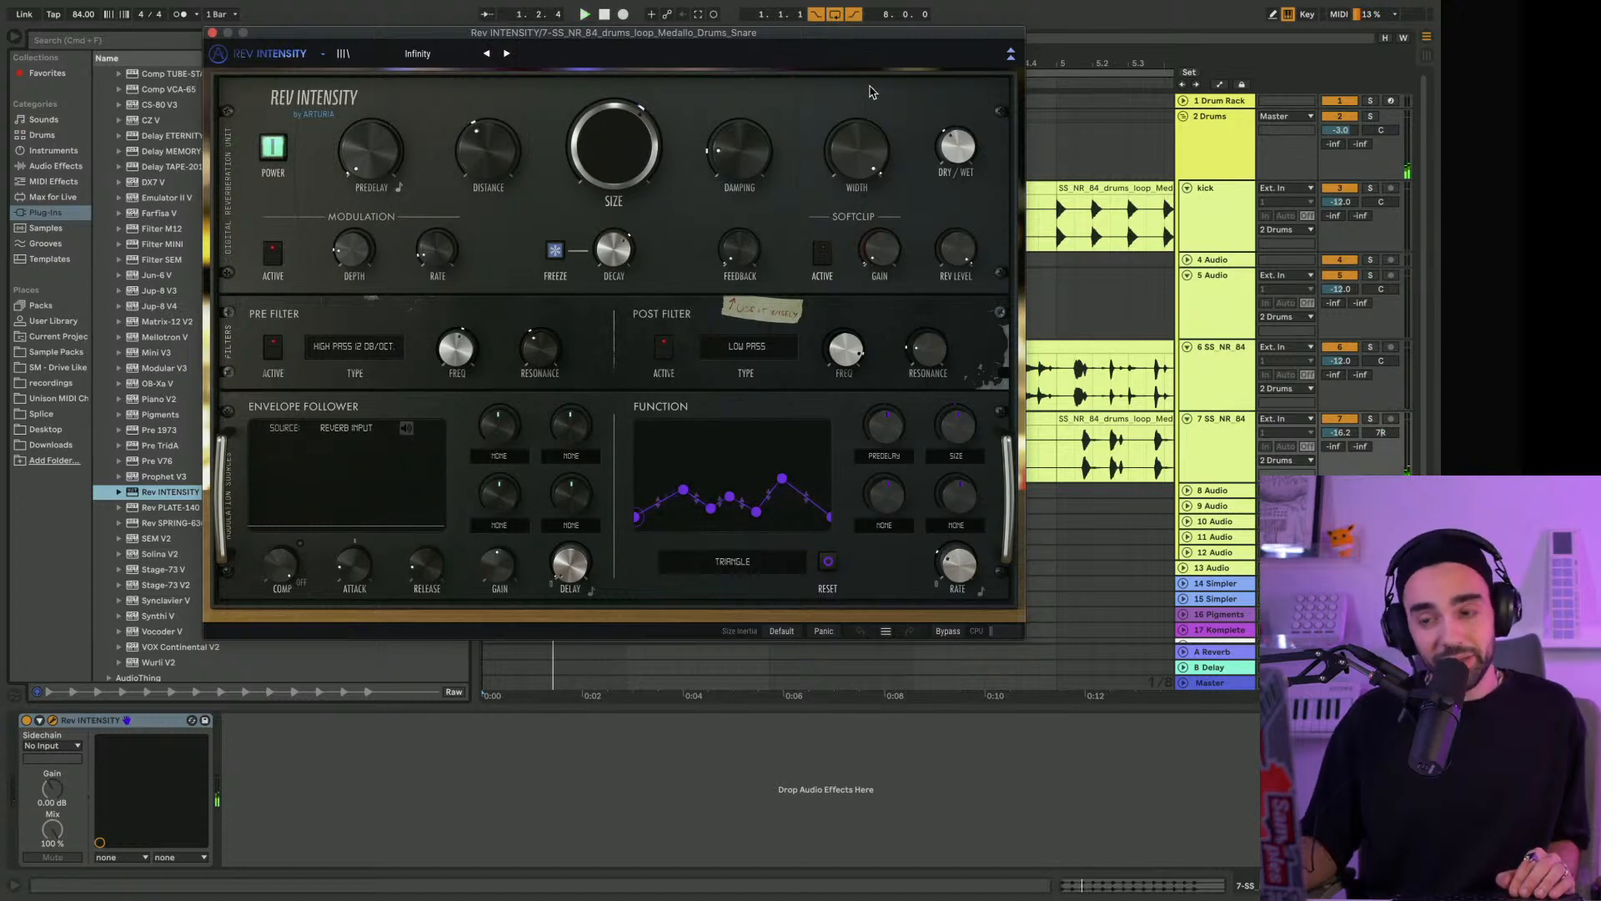
pyautogui.moveTo(958, 146); pyautogui.dragTo(956, 169)
pyautogui.press('space')
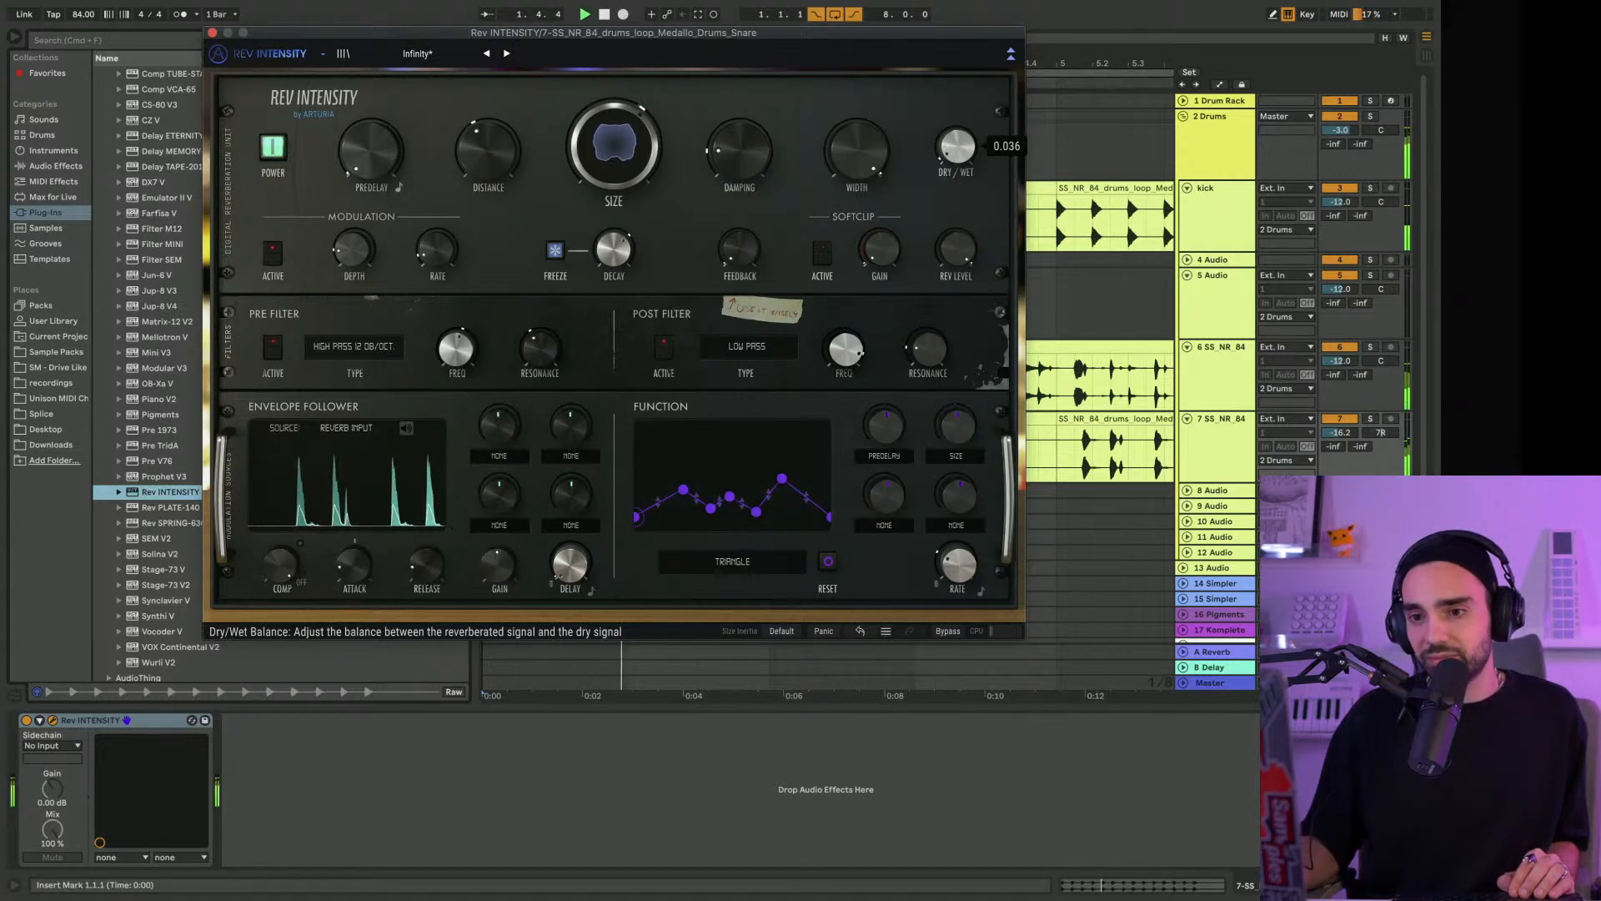
pyautogui.press('space')
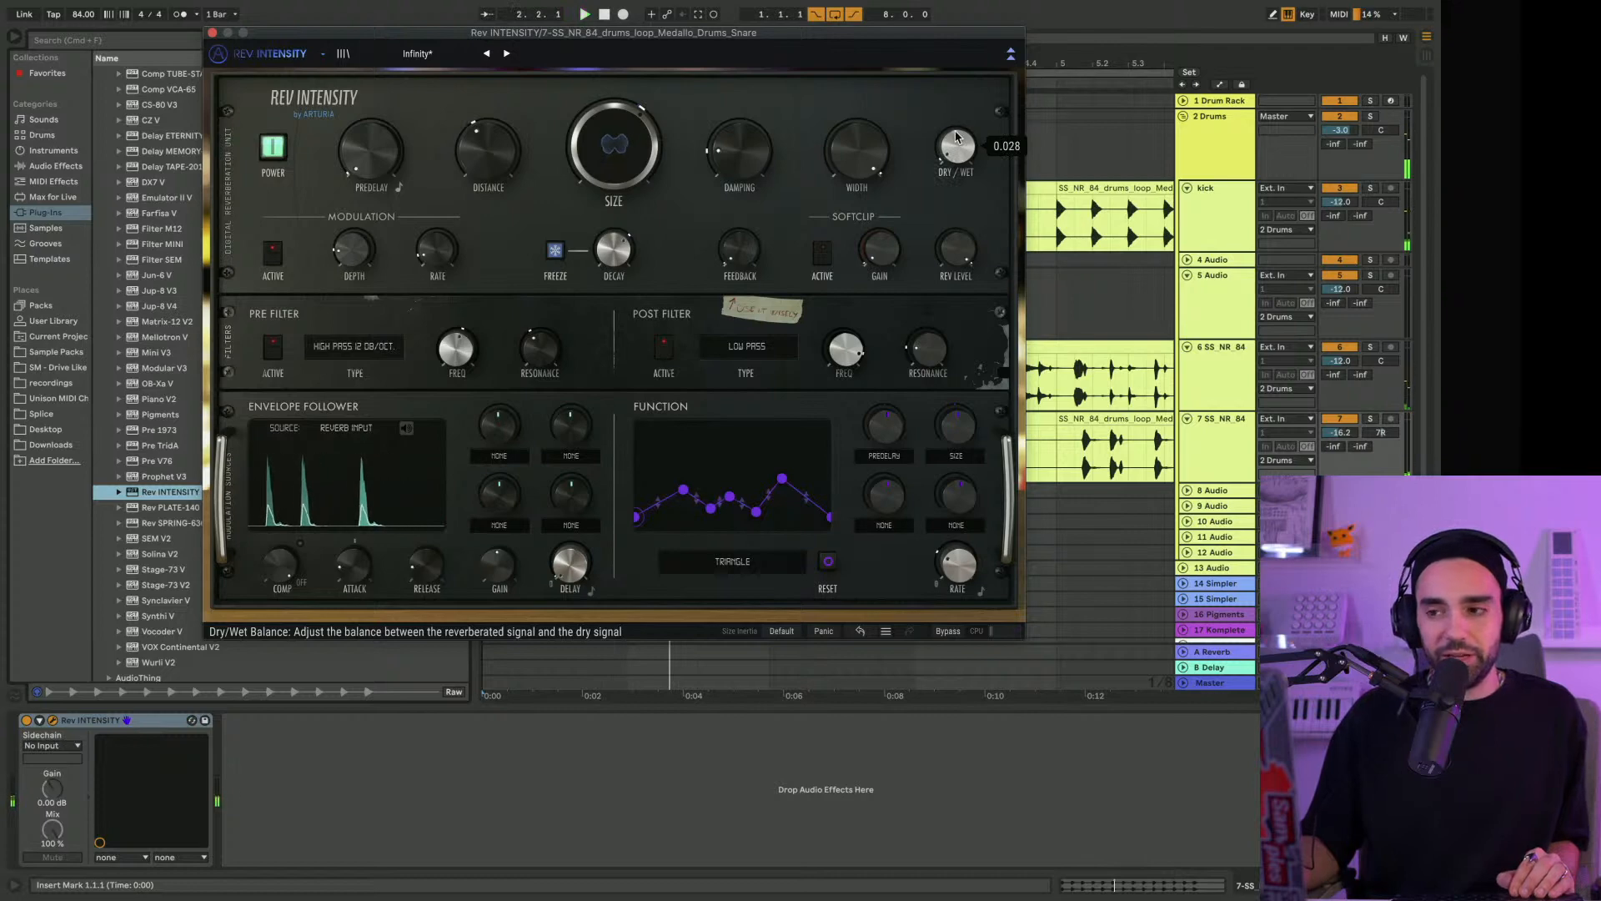
# Look at Pre V76 on the Drums group again, close it and return to the snare loop track
pyautogui.click(1216, 166)
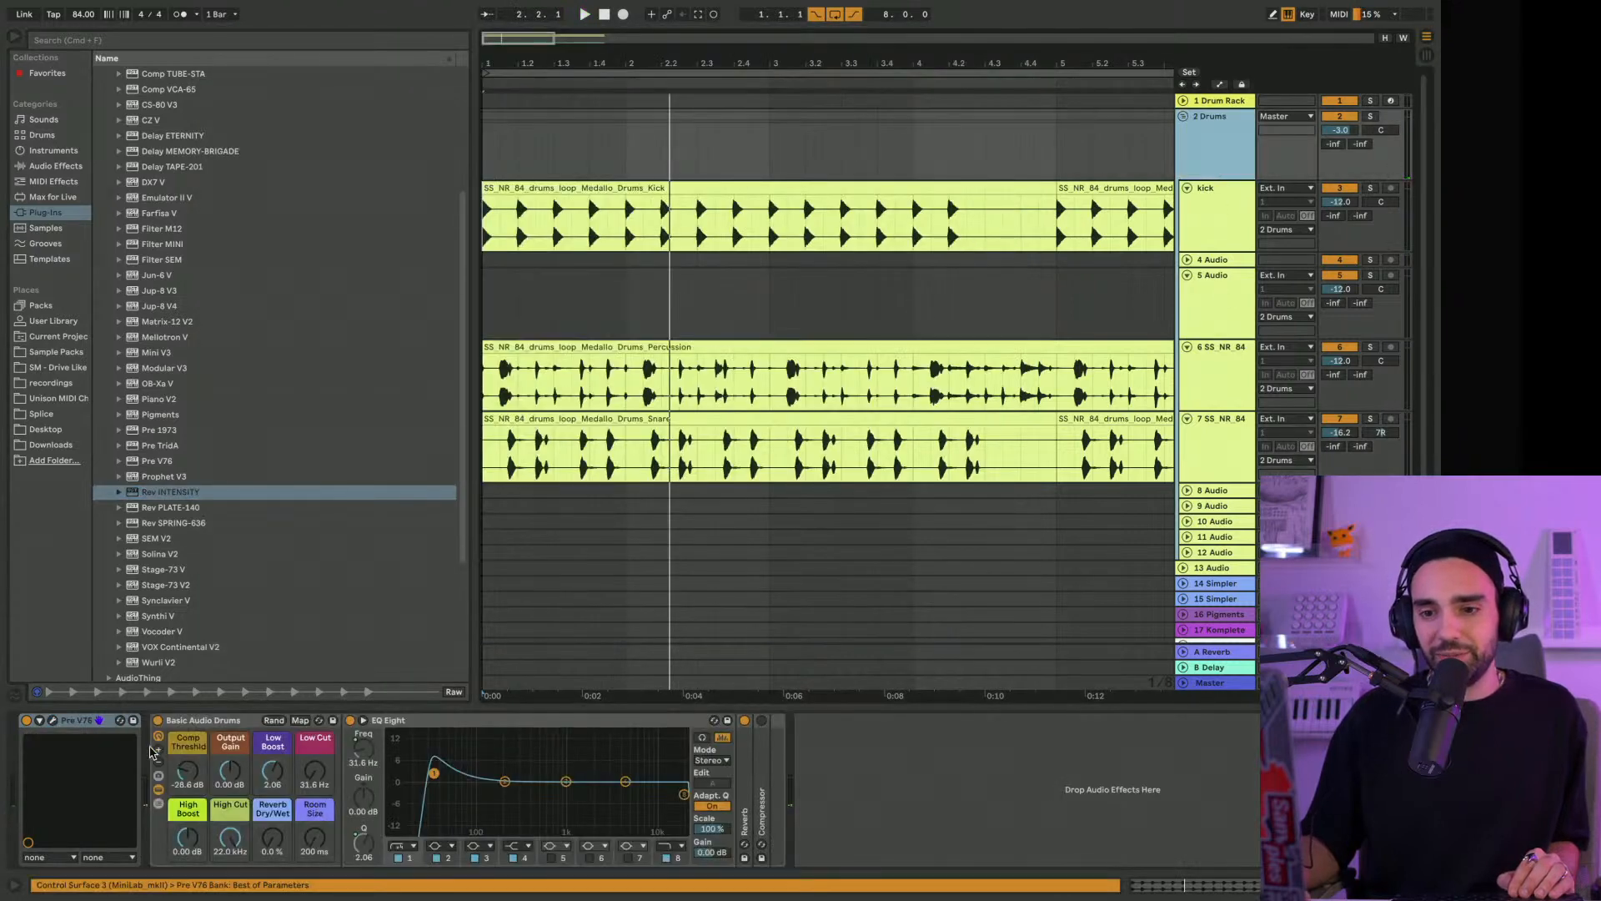
pyautogui.click(53, 721)
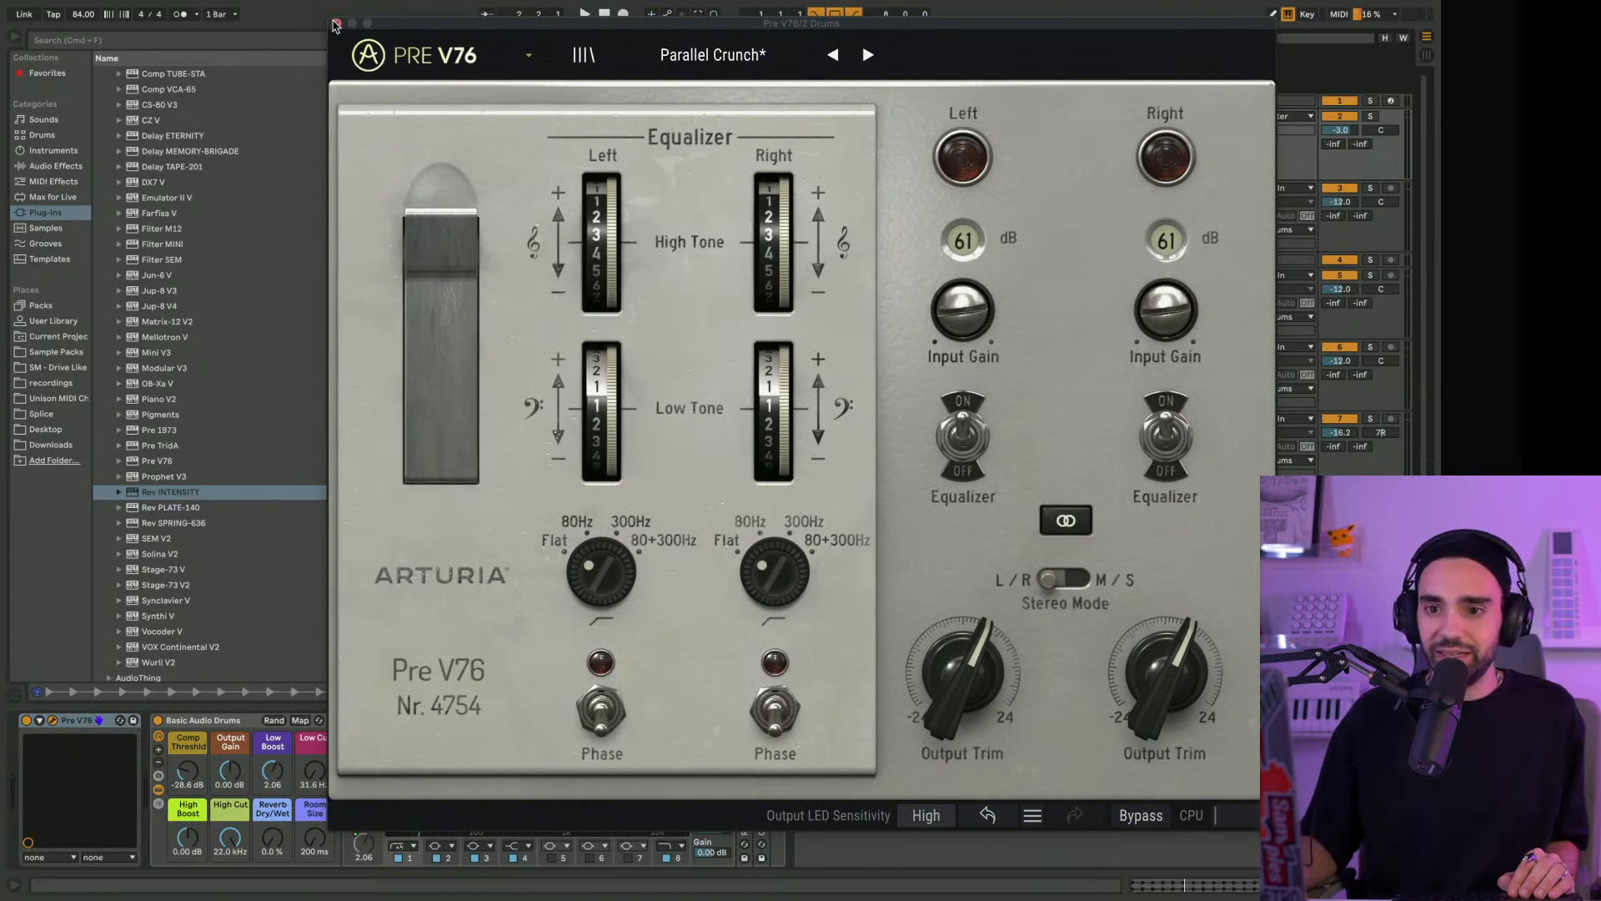
pyautogui.click(336, 23)
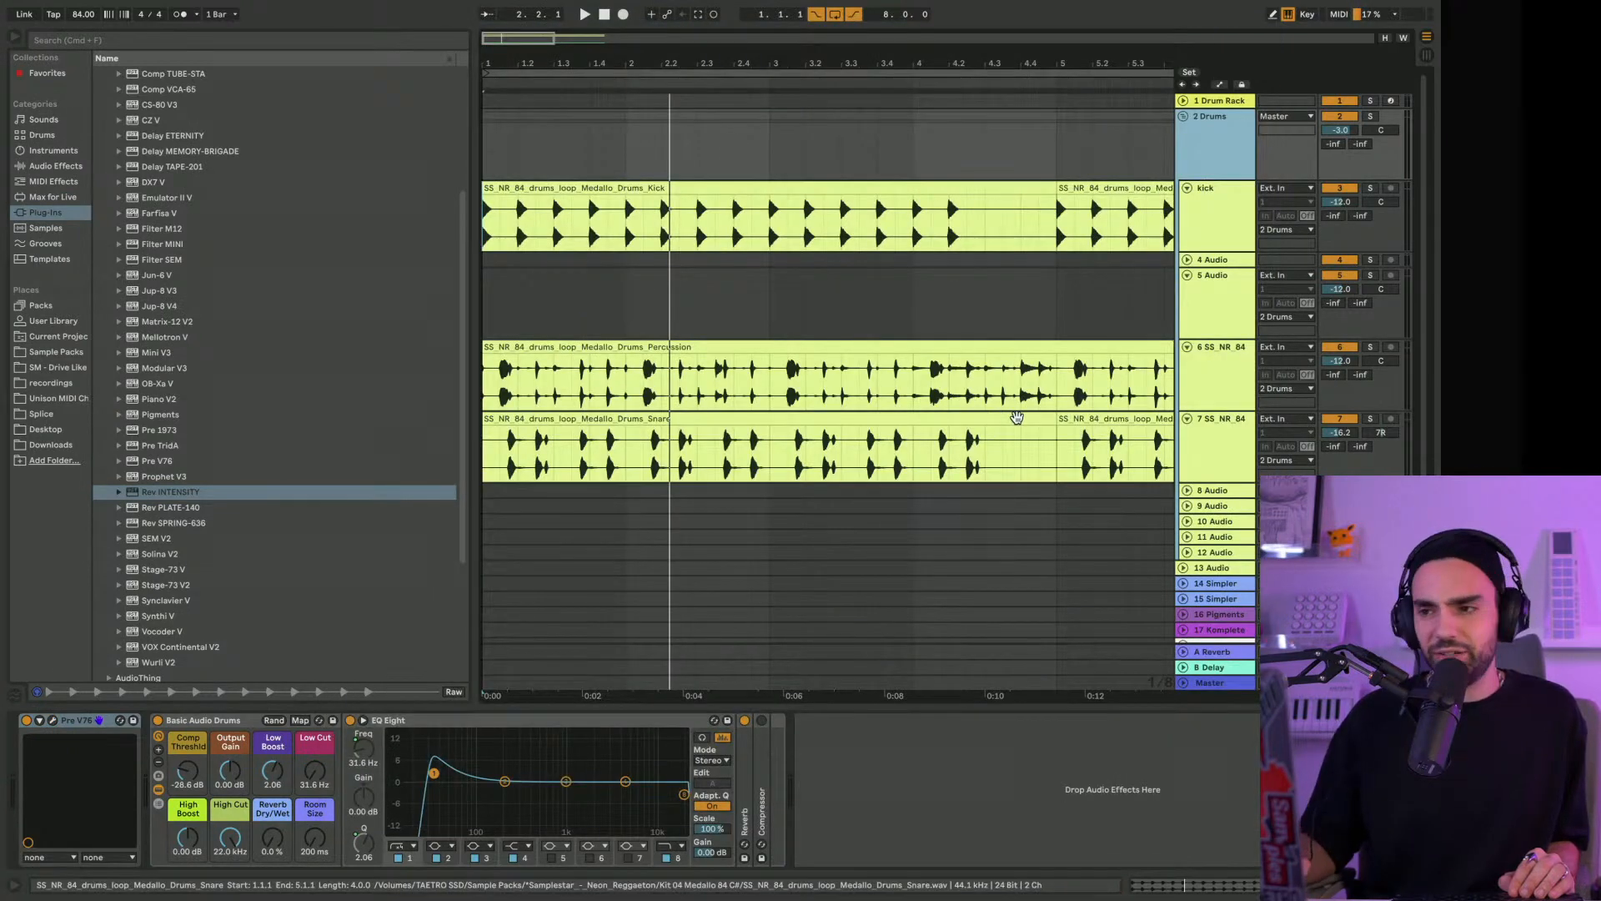
pyautogui.click(1224, 383)
pyautogui.click(1230, 471)
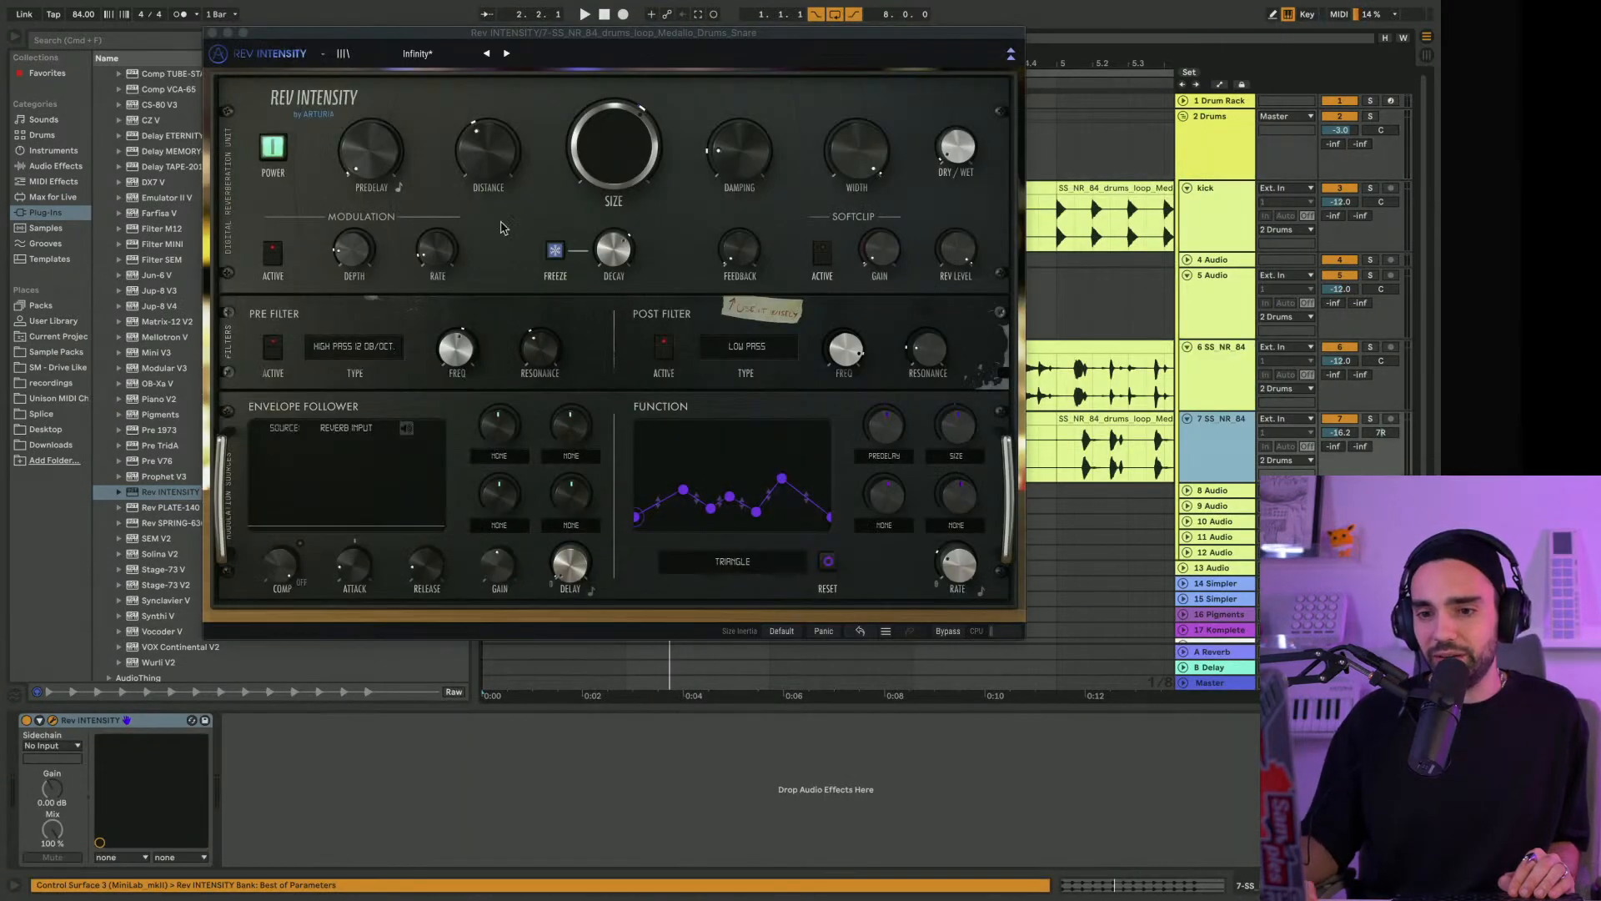
# Load the Gated Verb preset in Rev INTENSITY and set Dry/Wet to 0.196 while the drums play
pyautogui.moveTo(551, 34); pyautogui.dragTo(517, 68)
pyautogui.click(406, 84)
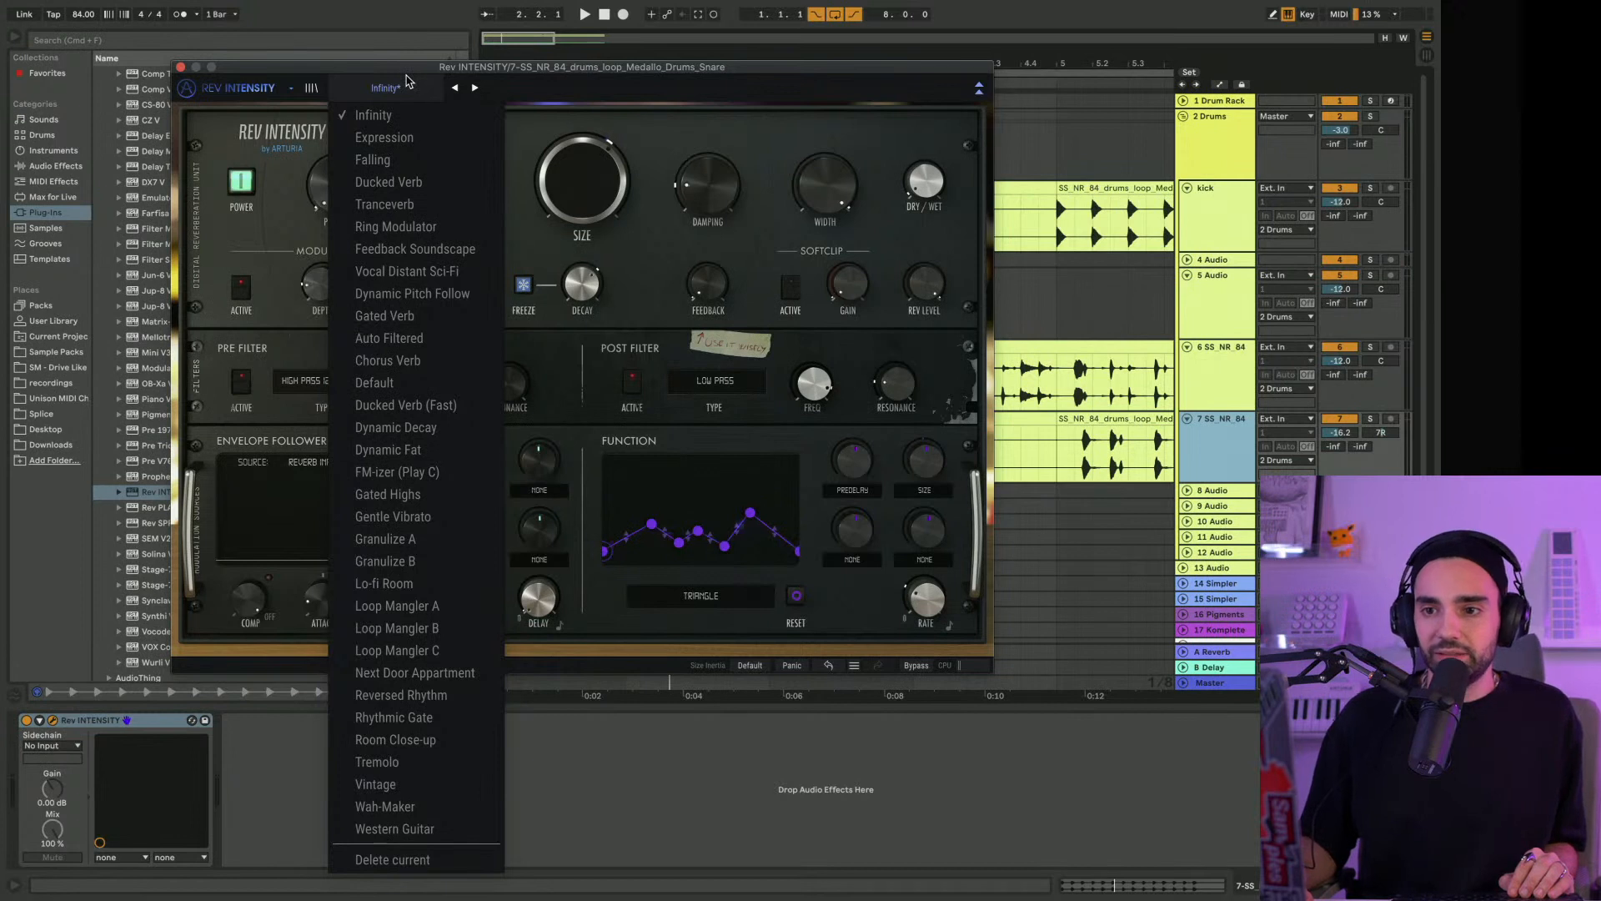
pyautogui.click(386, 316)
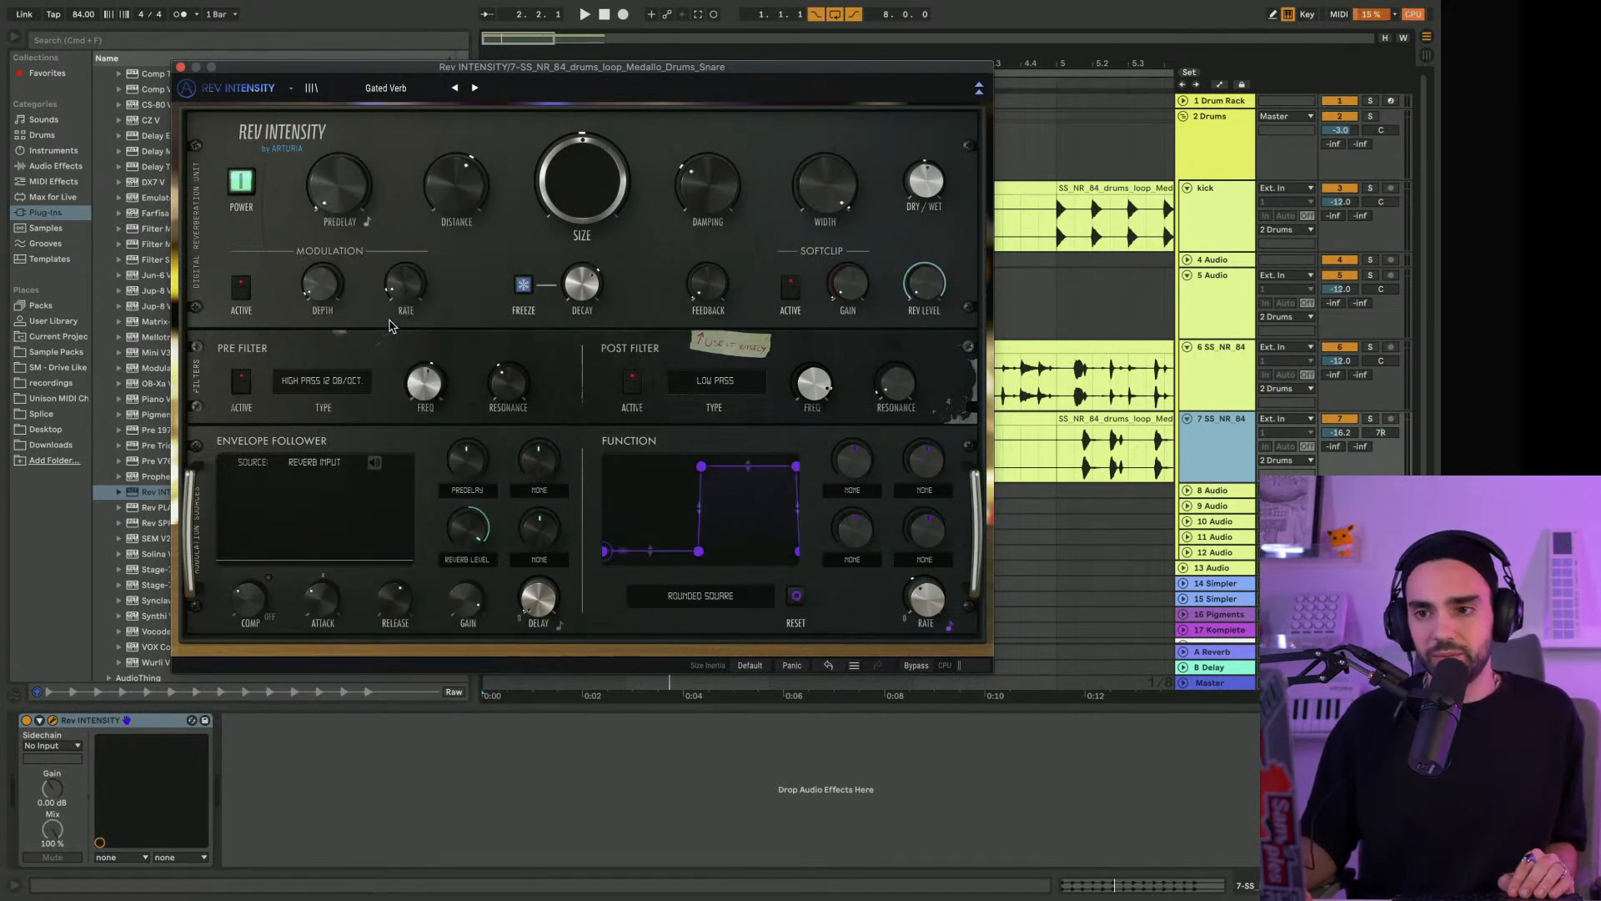
pyautogui.press('space')
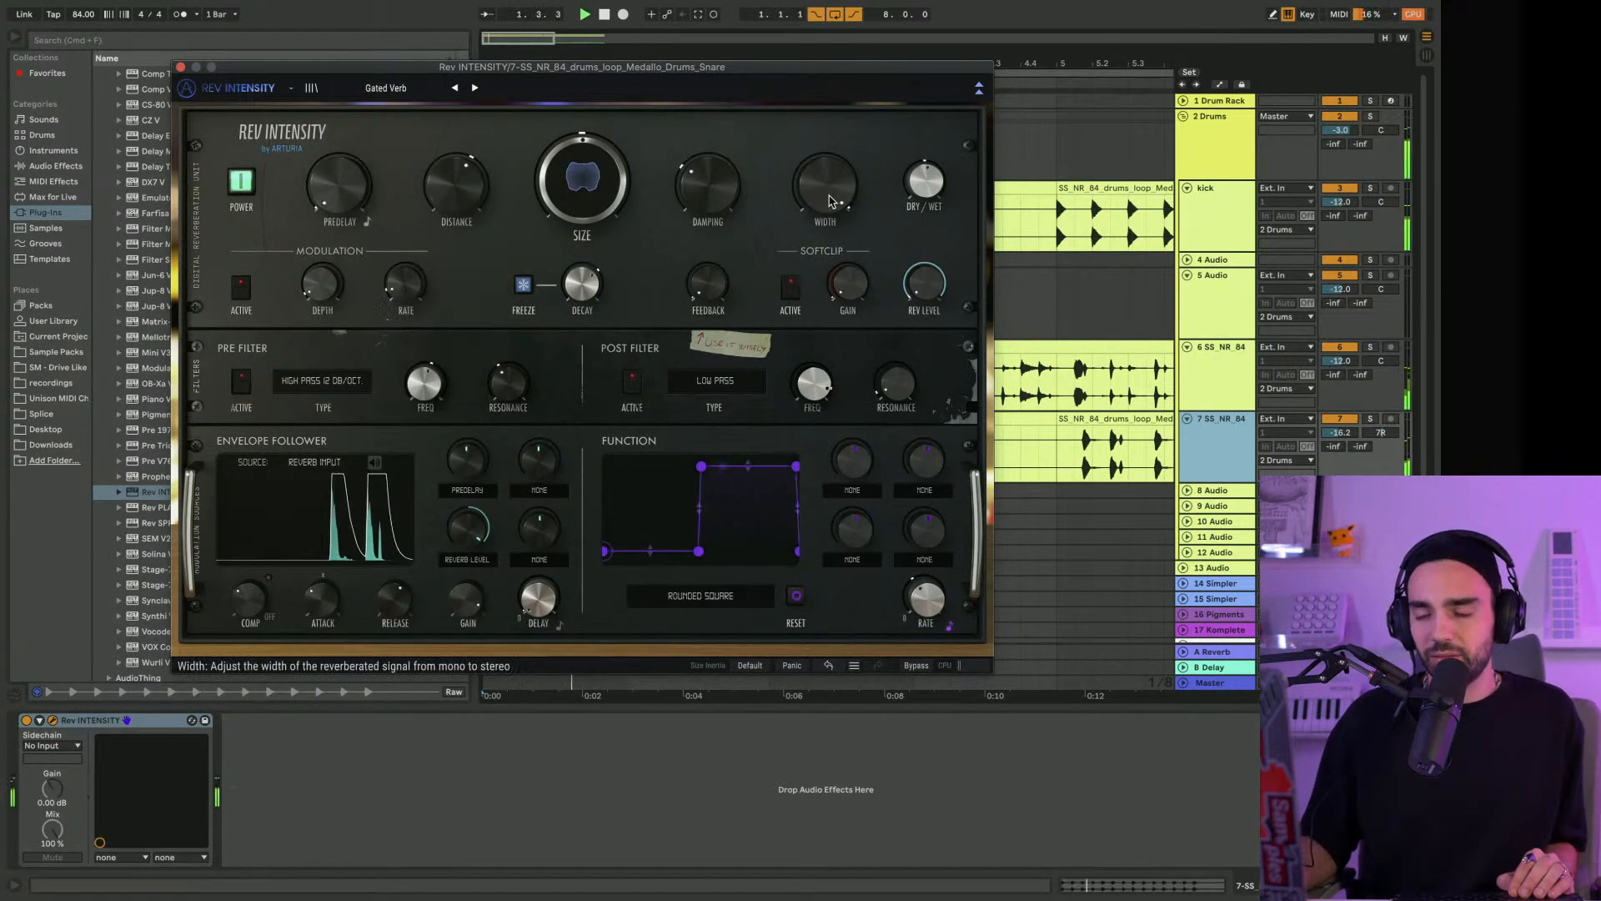
pyautogui.moveTo(936, 165); pyautogui.dragTo(936, 175)
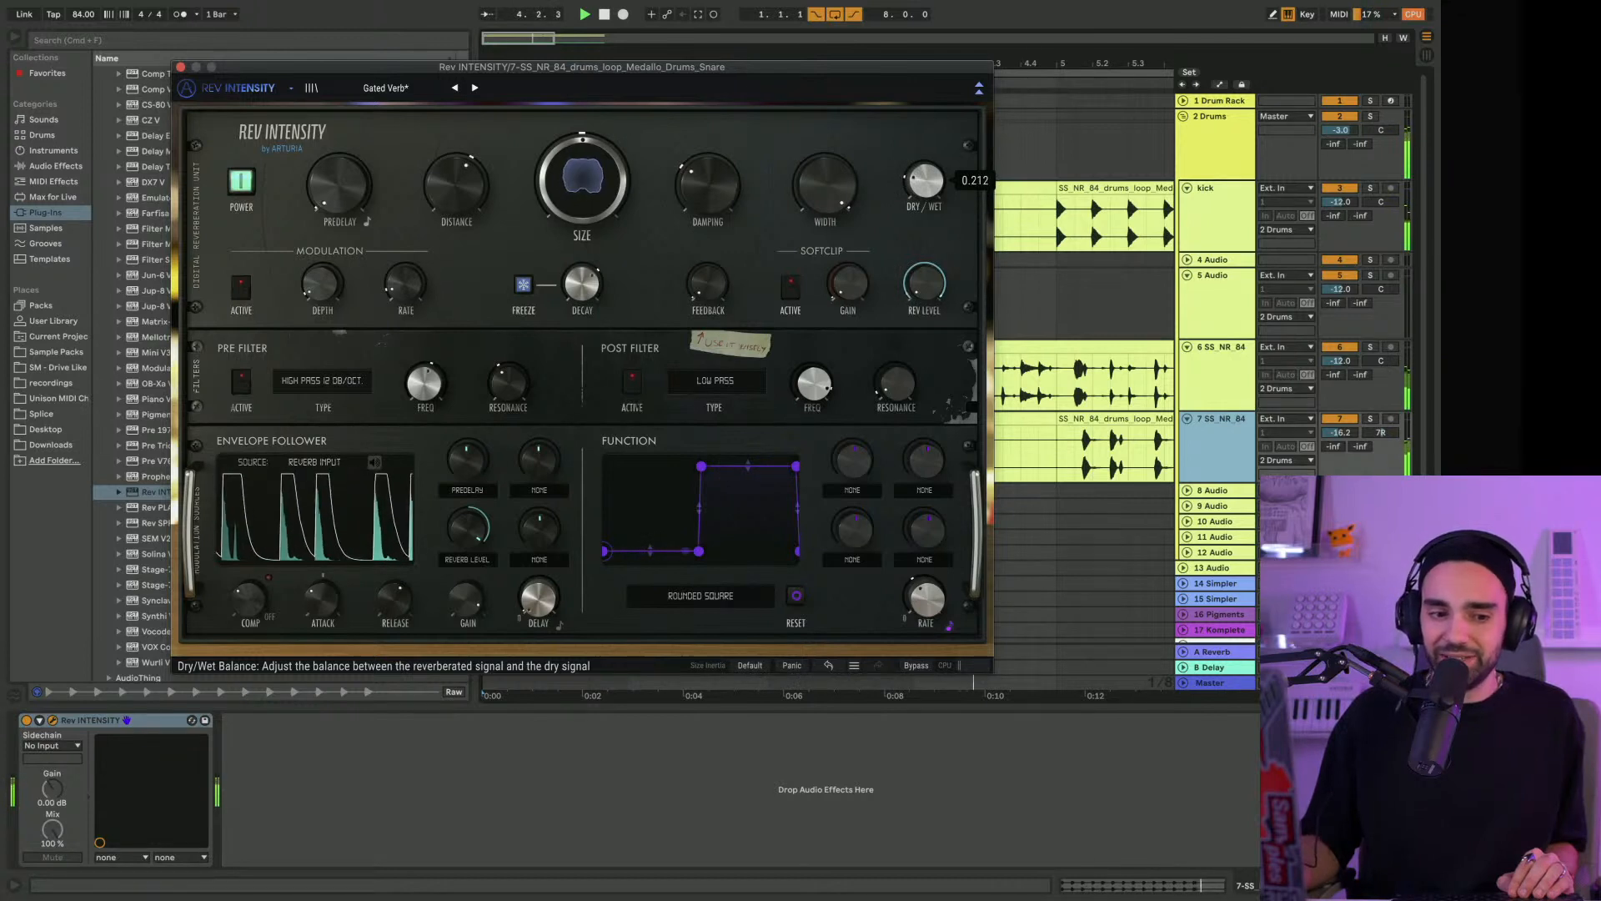
pyautogui.moveTo(926, 180); pyautogui.dragTo(925, 185)
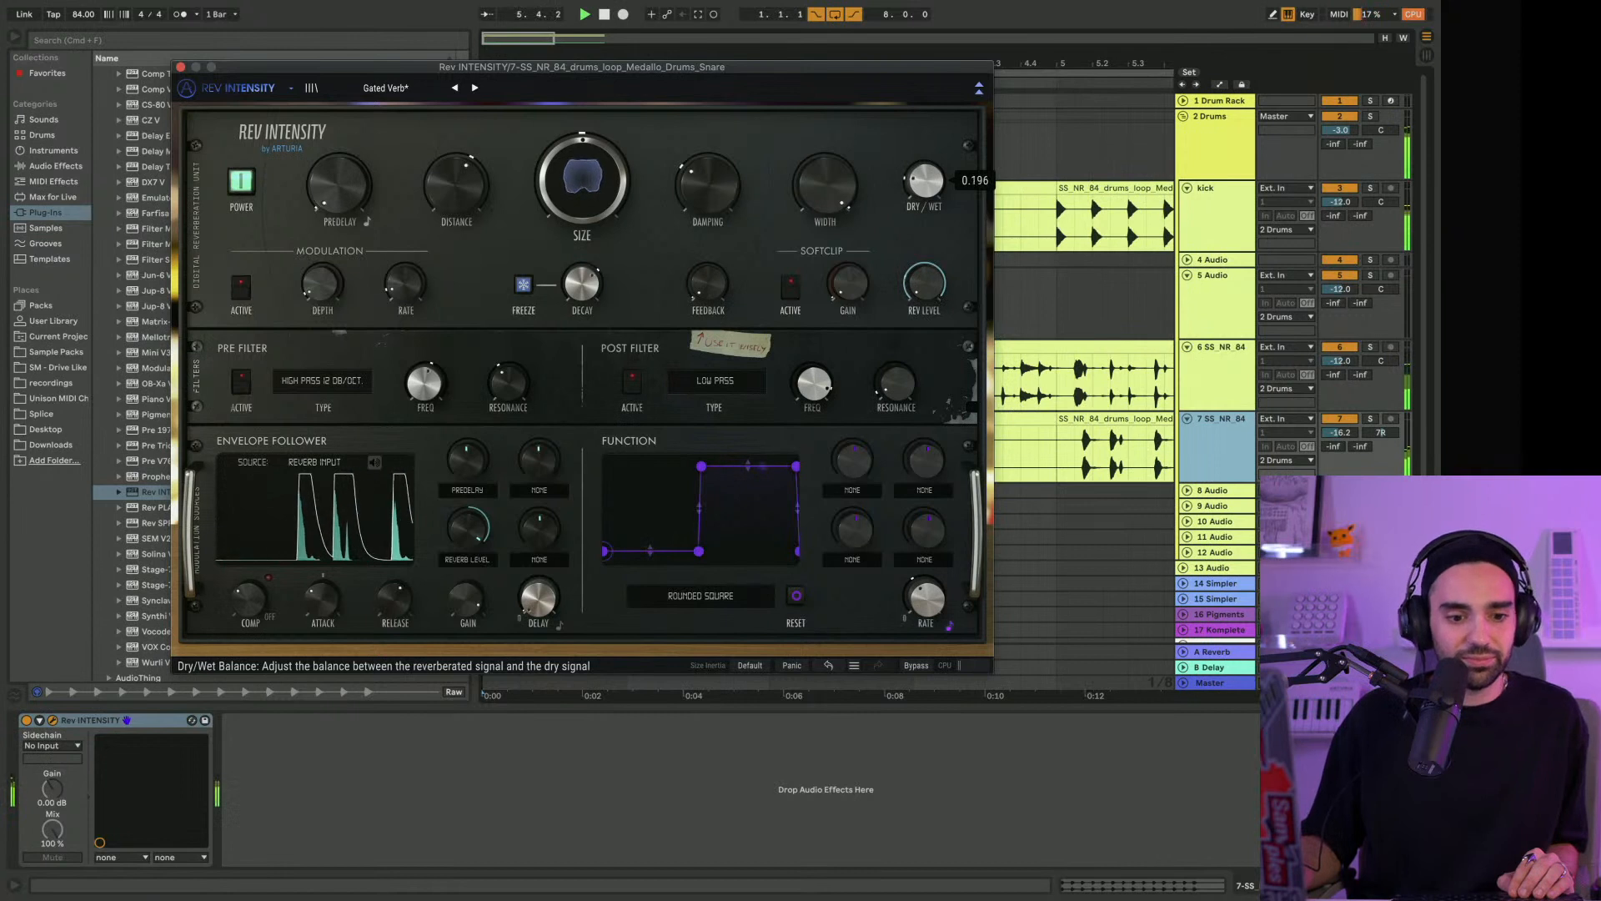
# Sweep the snare reverb's Width and reduce it slightly overall, then sweep Size between extremes and leave it small
pyautogui.moveTo(825, 187); pyautogui.dragTo(825, 171)
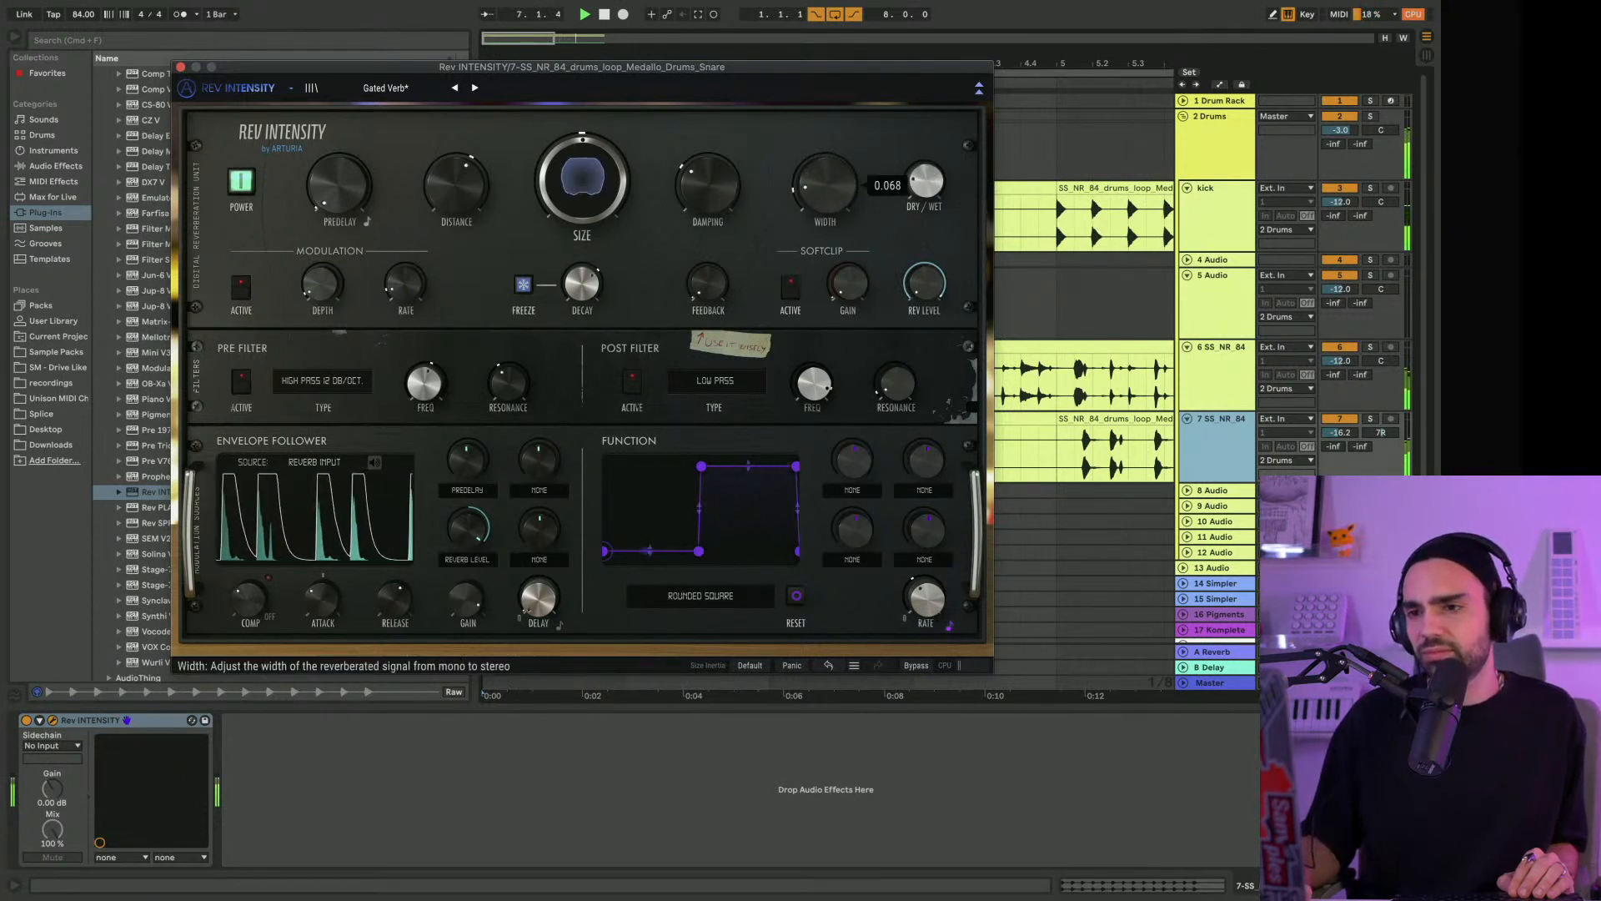
pyautogui.moveTo(584, 148)
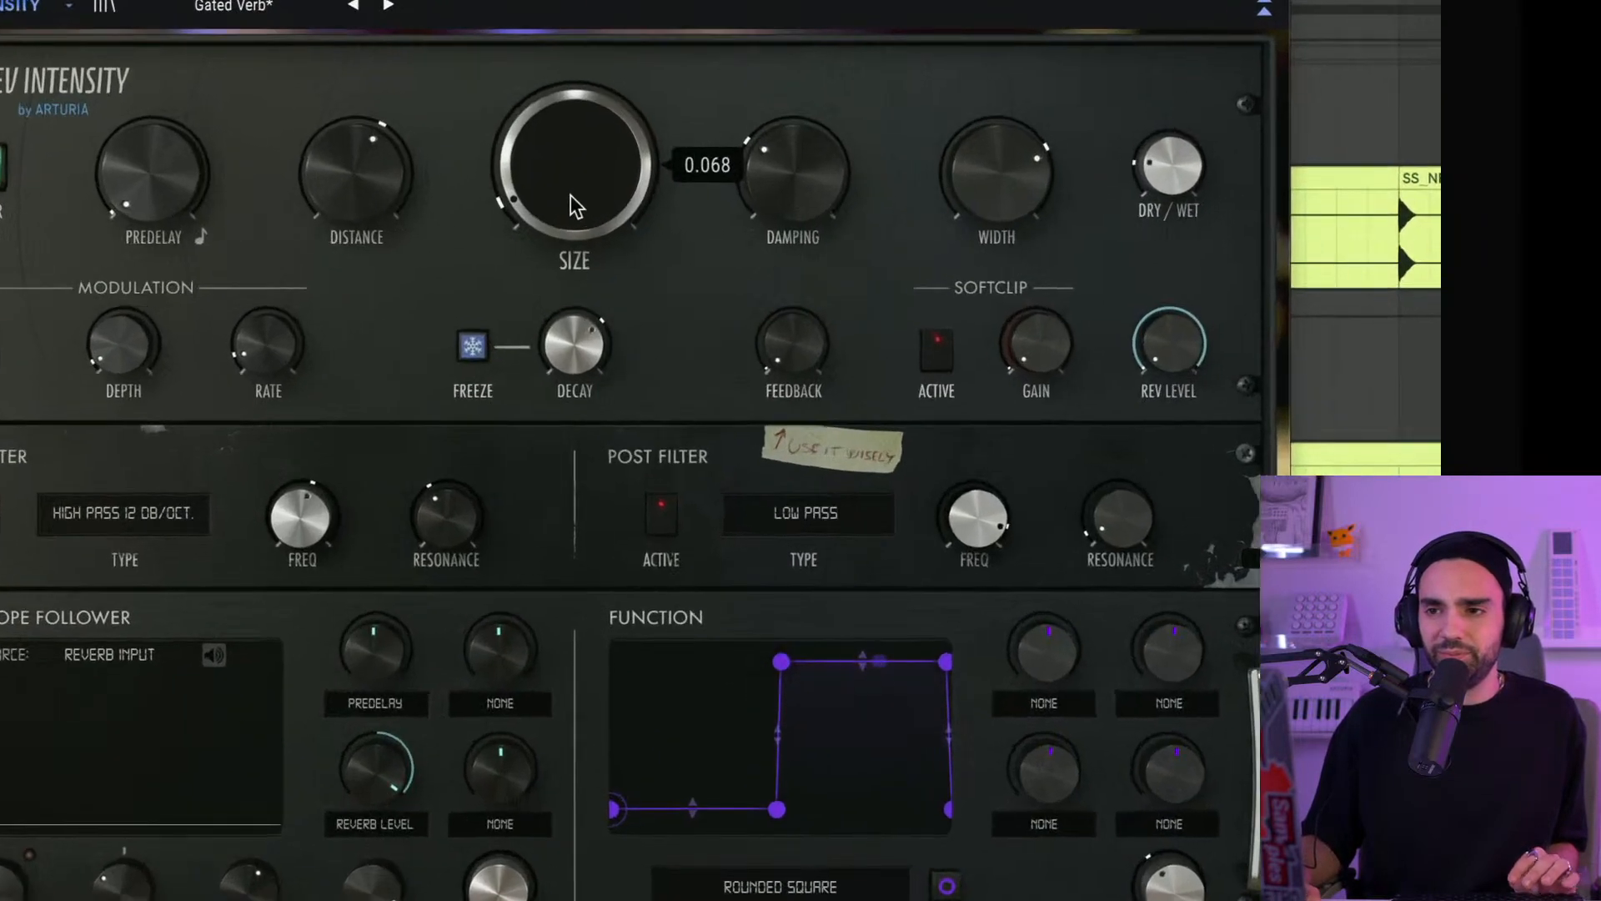
pyautogui.moveTo(578, 191); pyautogui.dragTo(567, 117)
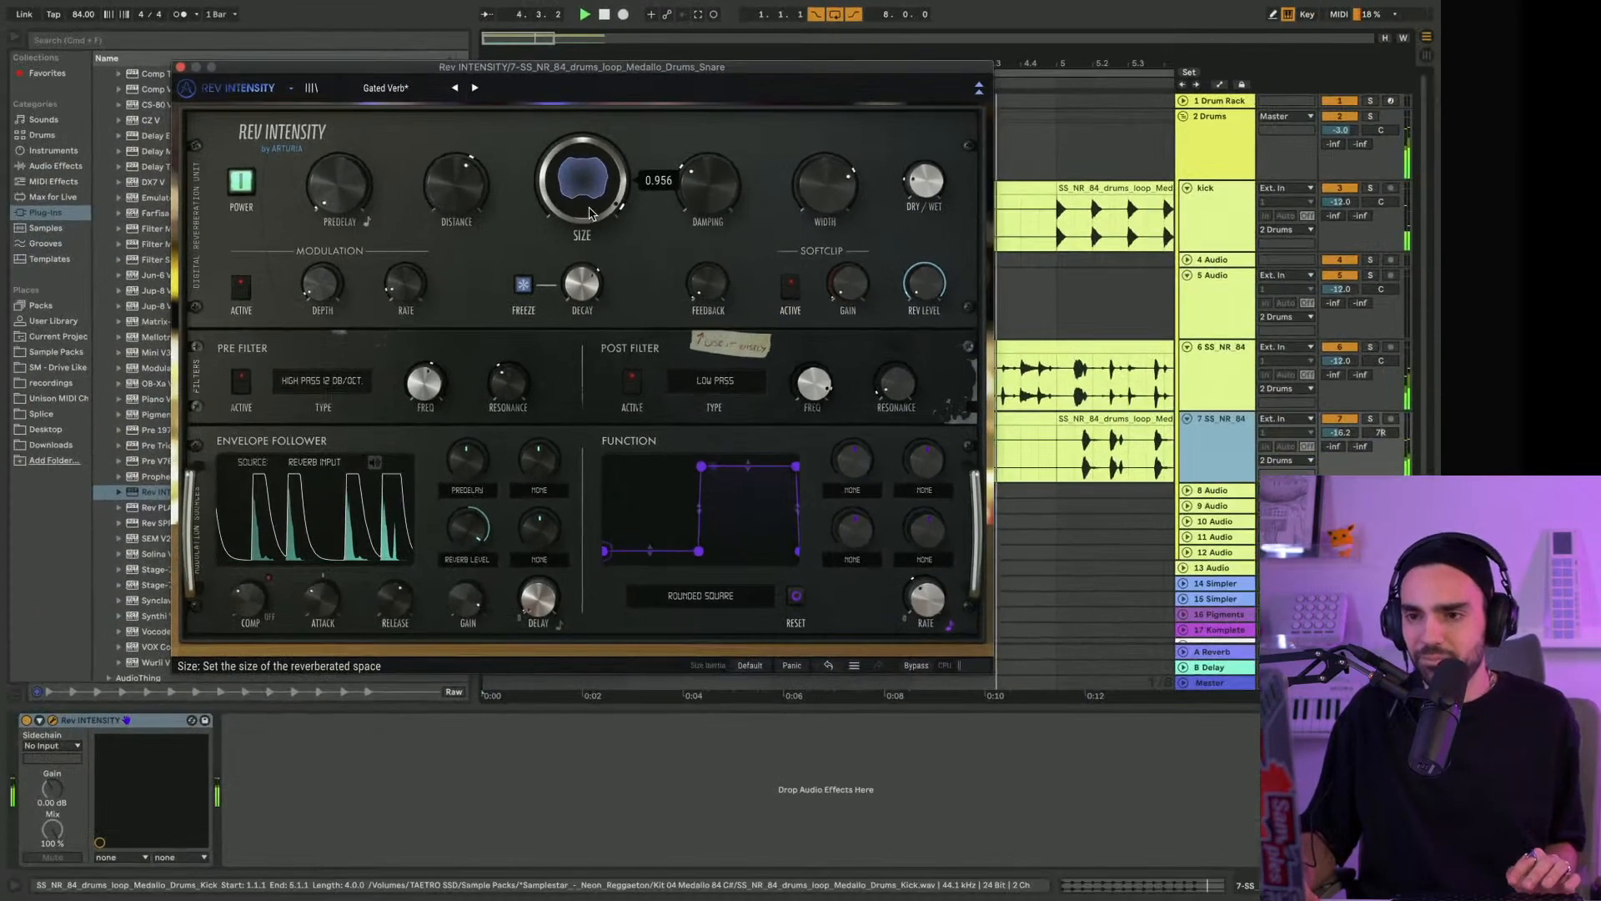
pyautogui.moveTo(589, 213); pyautogui.dragTo(589, 272)
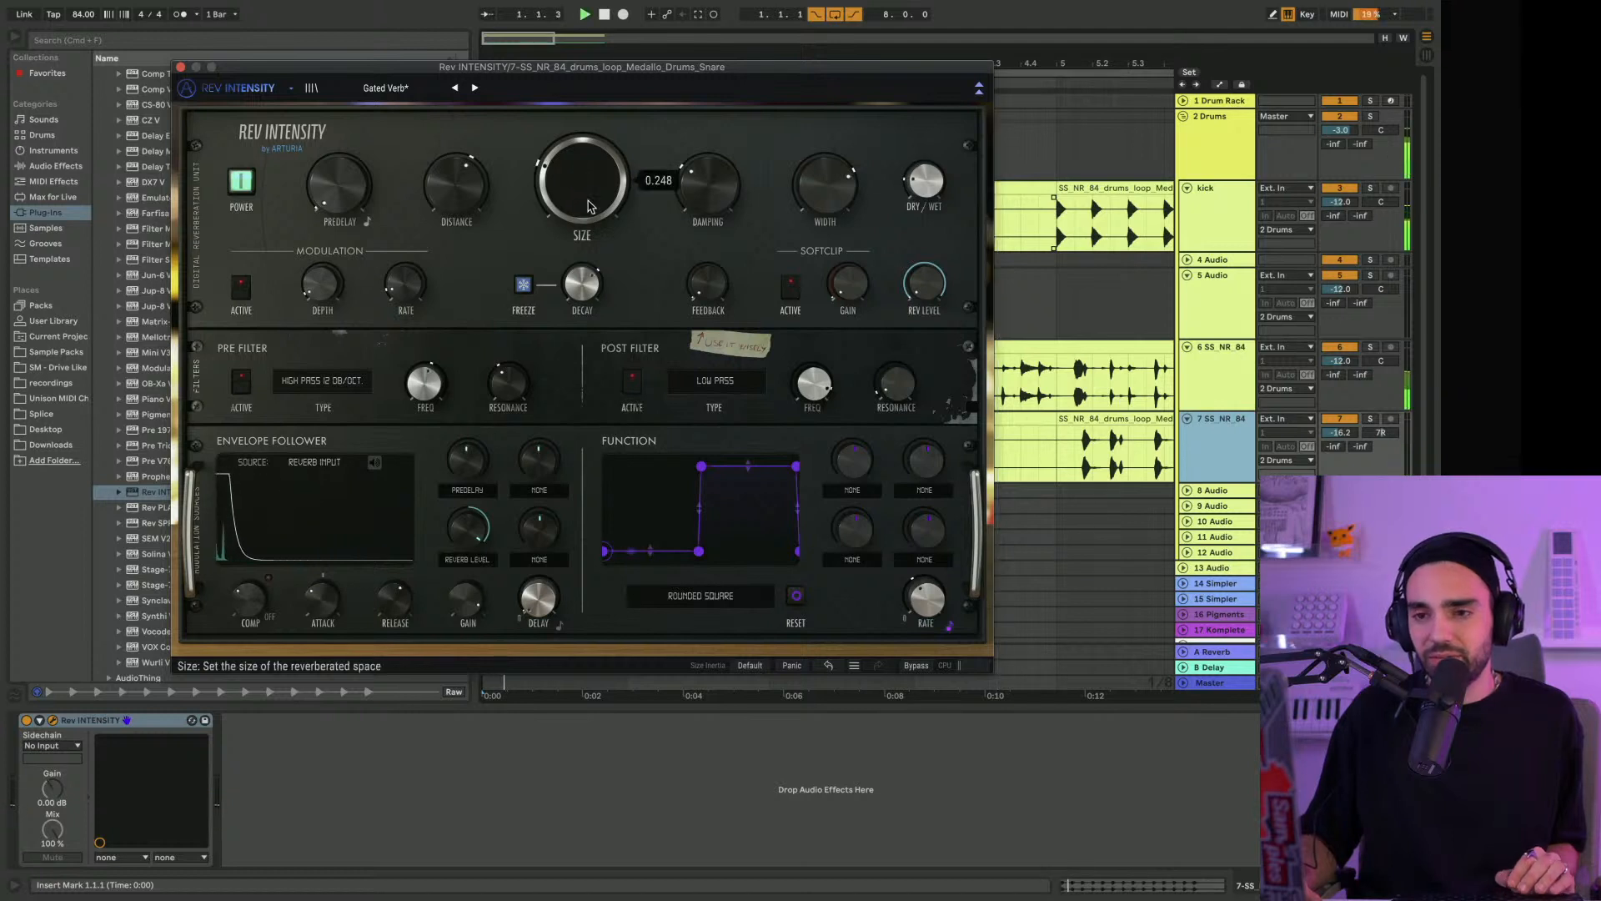
pyautogui.press('space')
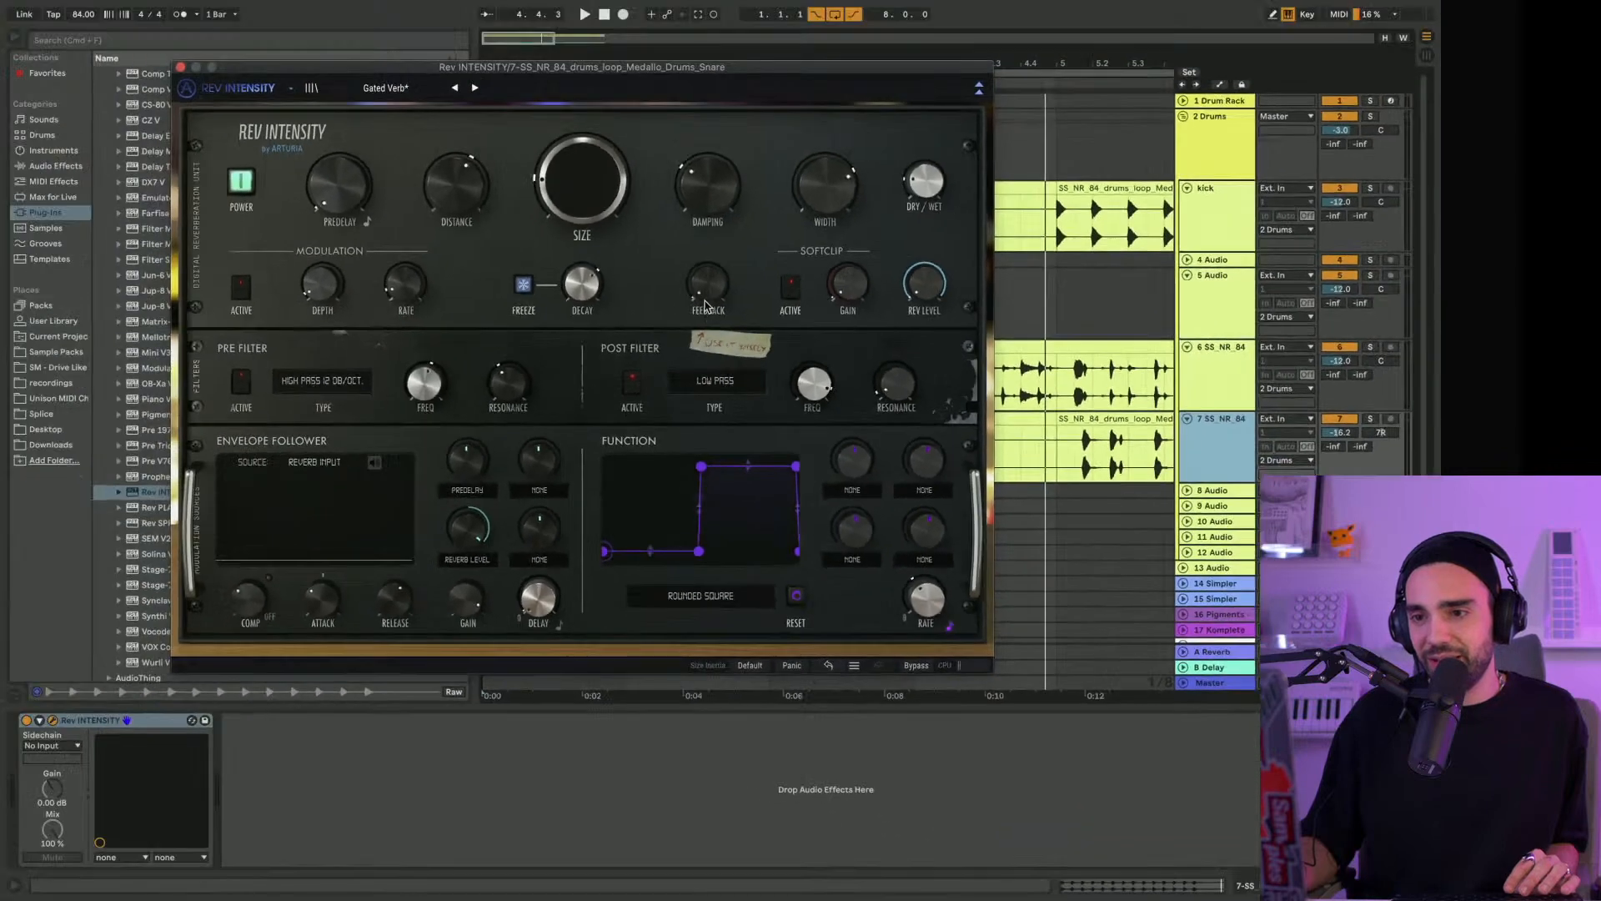
# Nudge the snare reverb's Feedback, stop playback and load the Vocal Distant Sci-Fi preset in Rev INTENSITY
pyautogui.moveTo(627, 187)
pyautogui.moveTo(707, 284)
pyautogui.mouseDown()
pyautogui.moveTo(707, 177)
pyautogui.moveTo(707, 288)
pyautogui.mouseUp()
pyautogui.press('space')
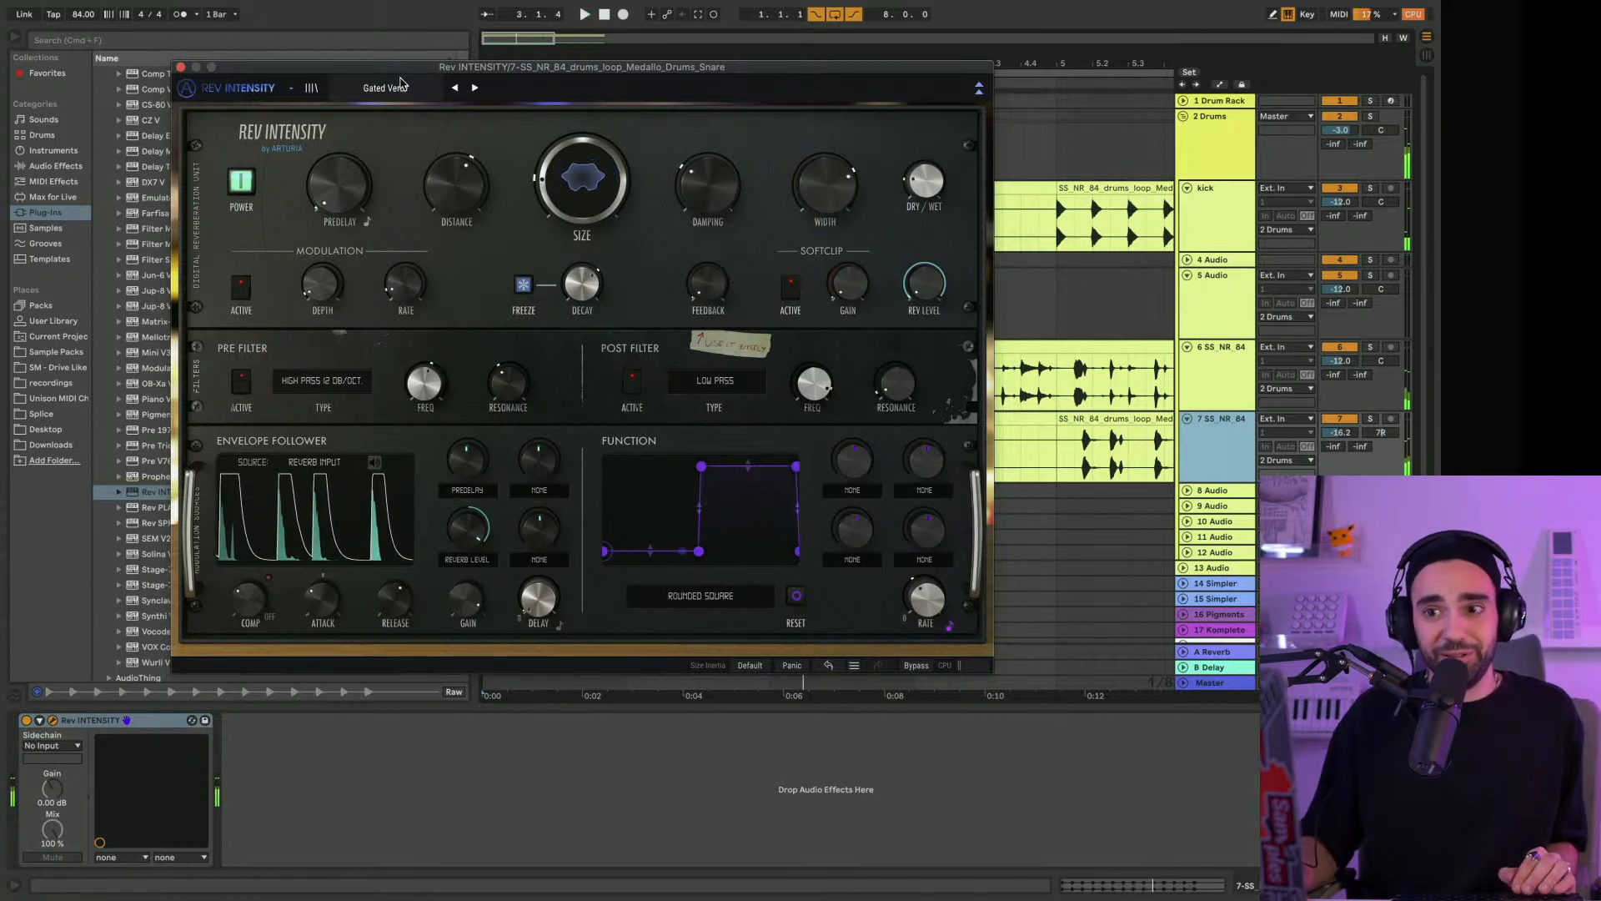
pyautogui.click(407, 88)
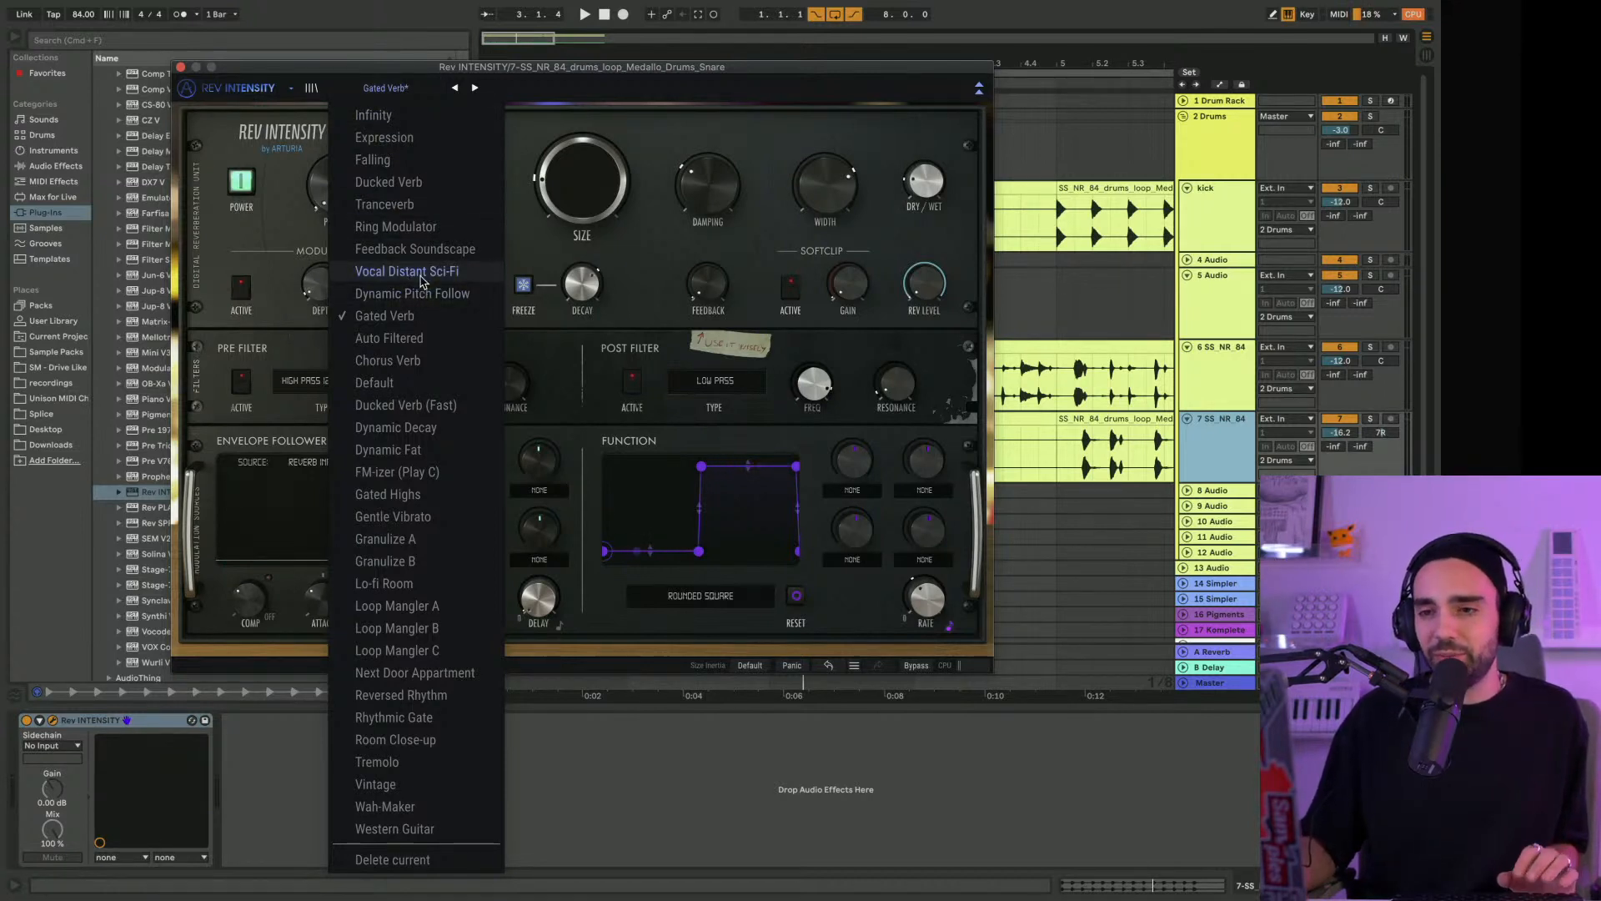
pyautogui.click(421, 277)
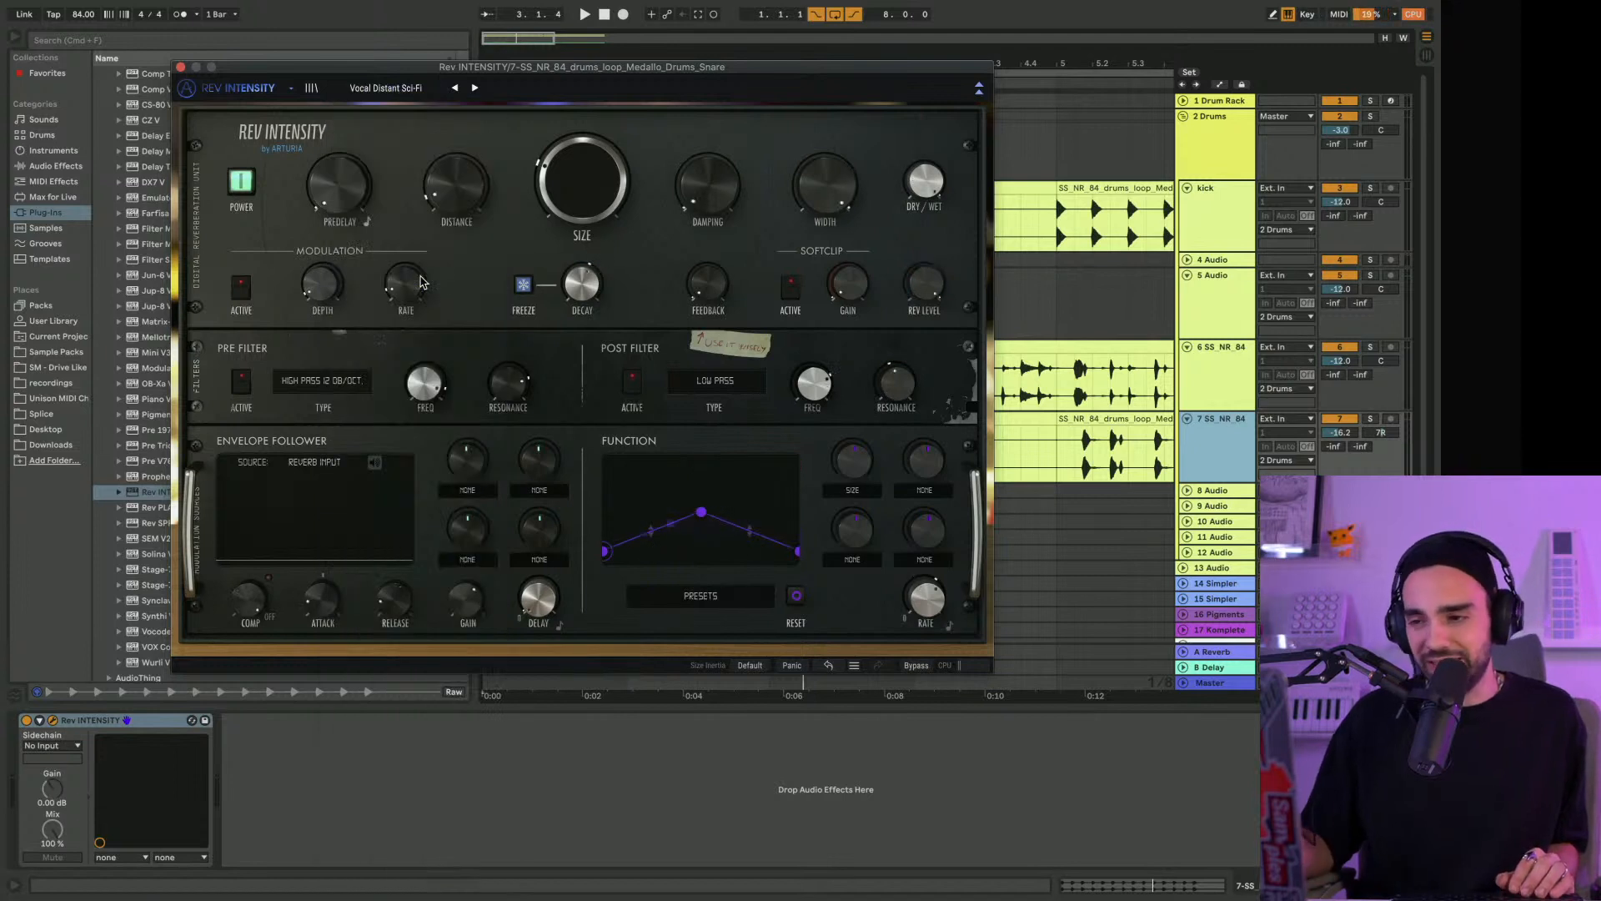
# Solo the playing snare track, raise the reverb's Size and try Feedback at about 0.584
pyautogui.press('space')
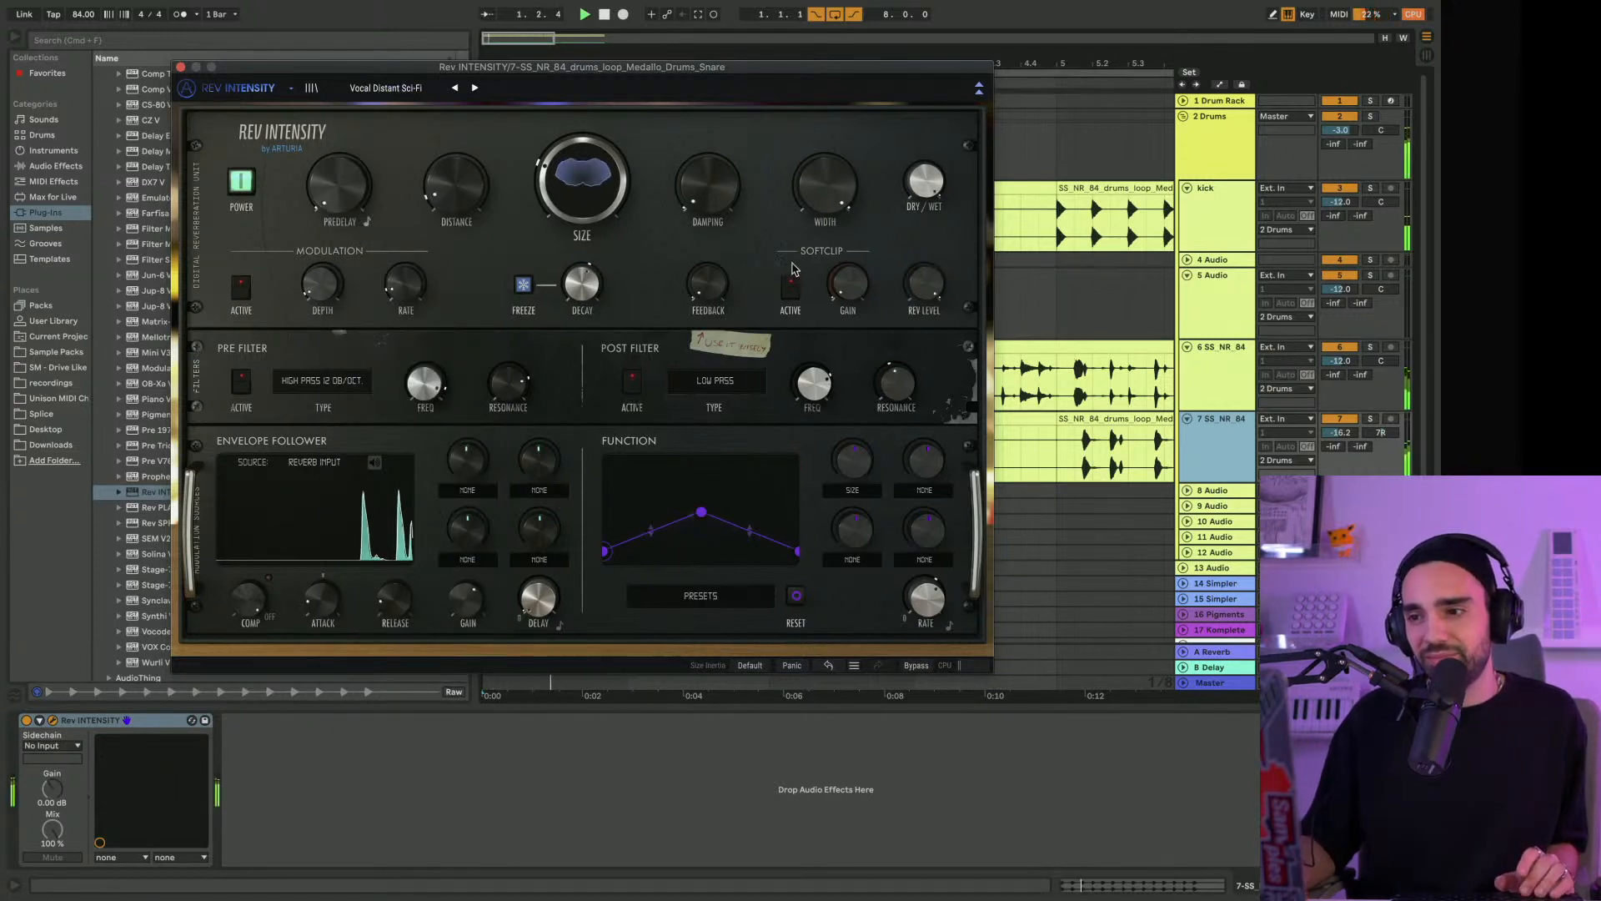
pyautogui.click(1372, 424)
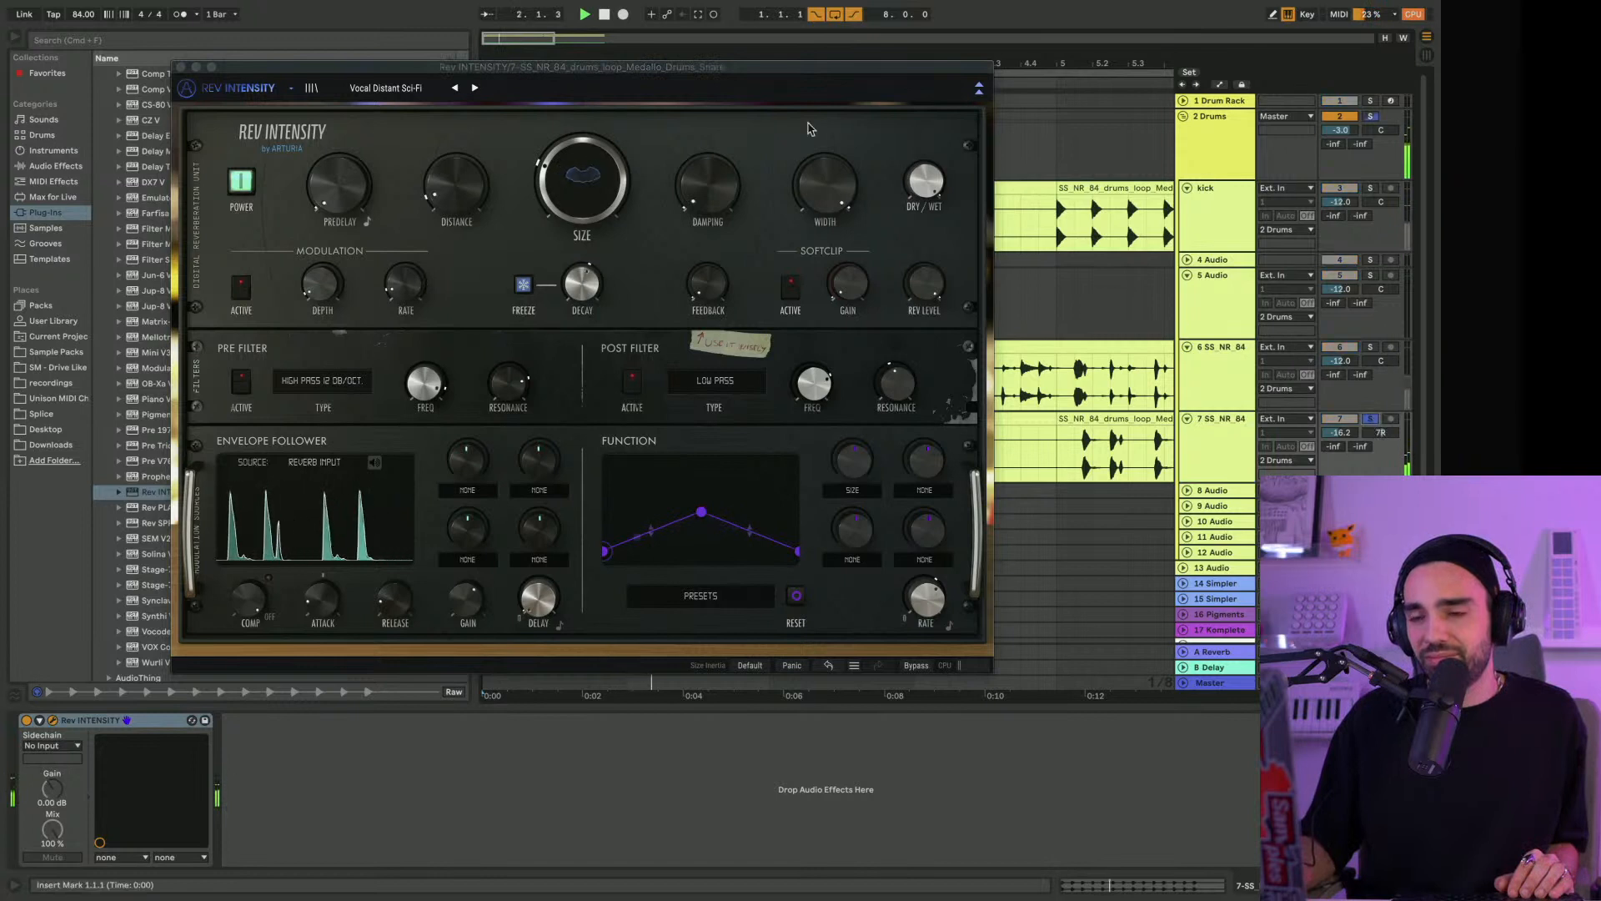
pyautogui.moveTo(557, 167); pyautogui.dragTo(572, 181)
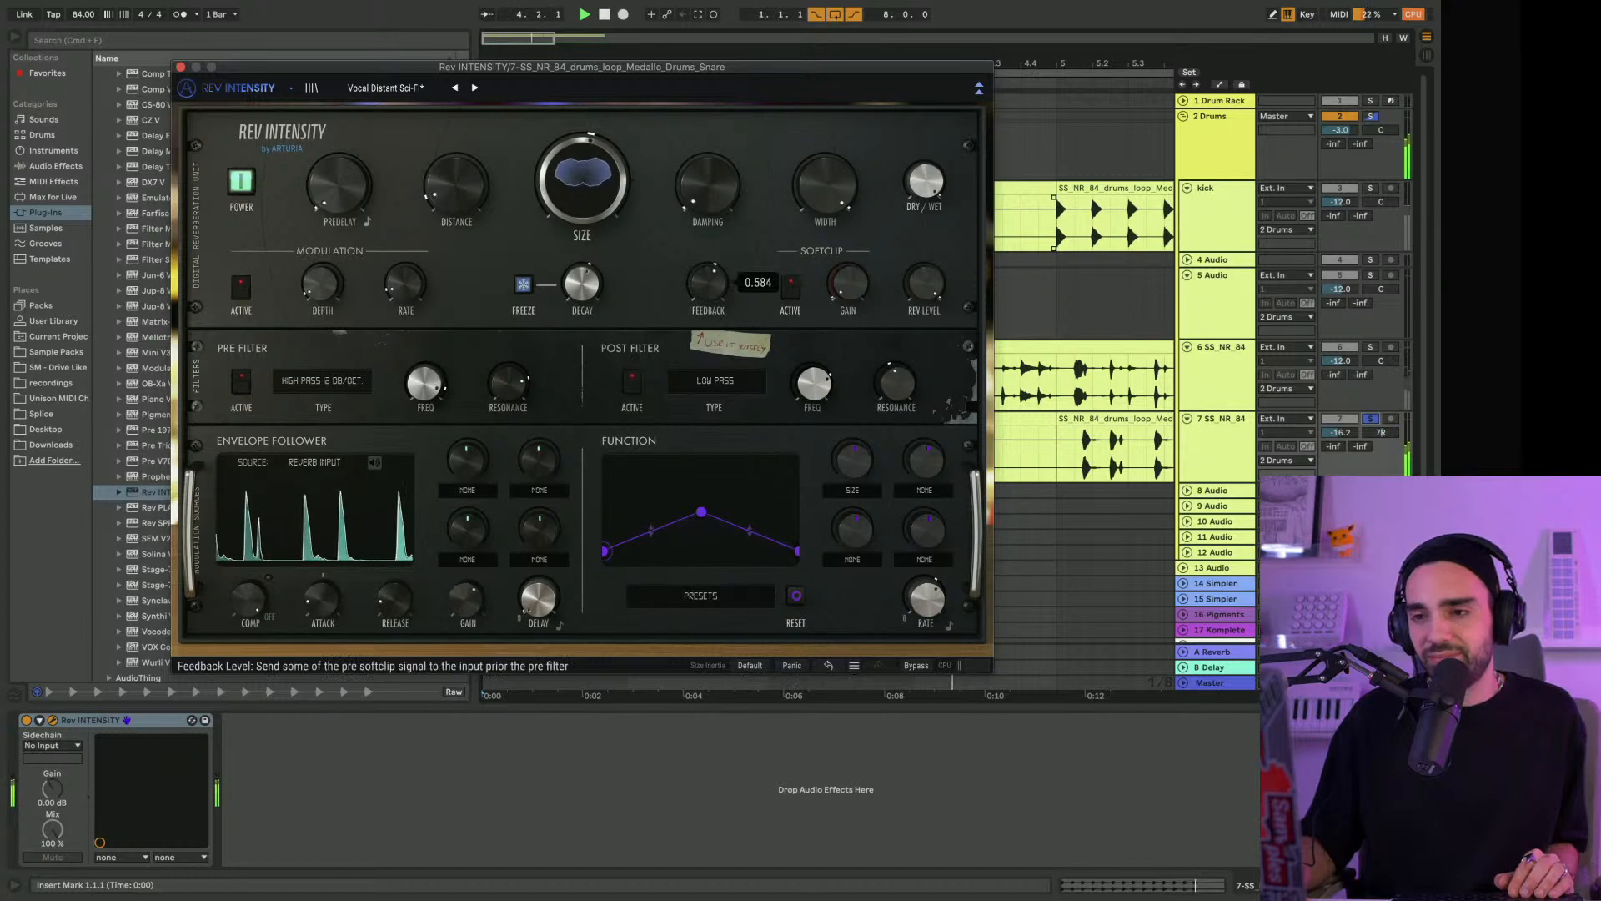
pyautogui.moveTo(715, 294); pyautogui.dragTo(715, 294)
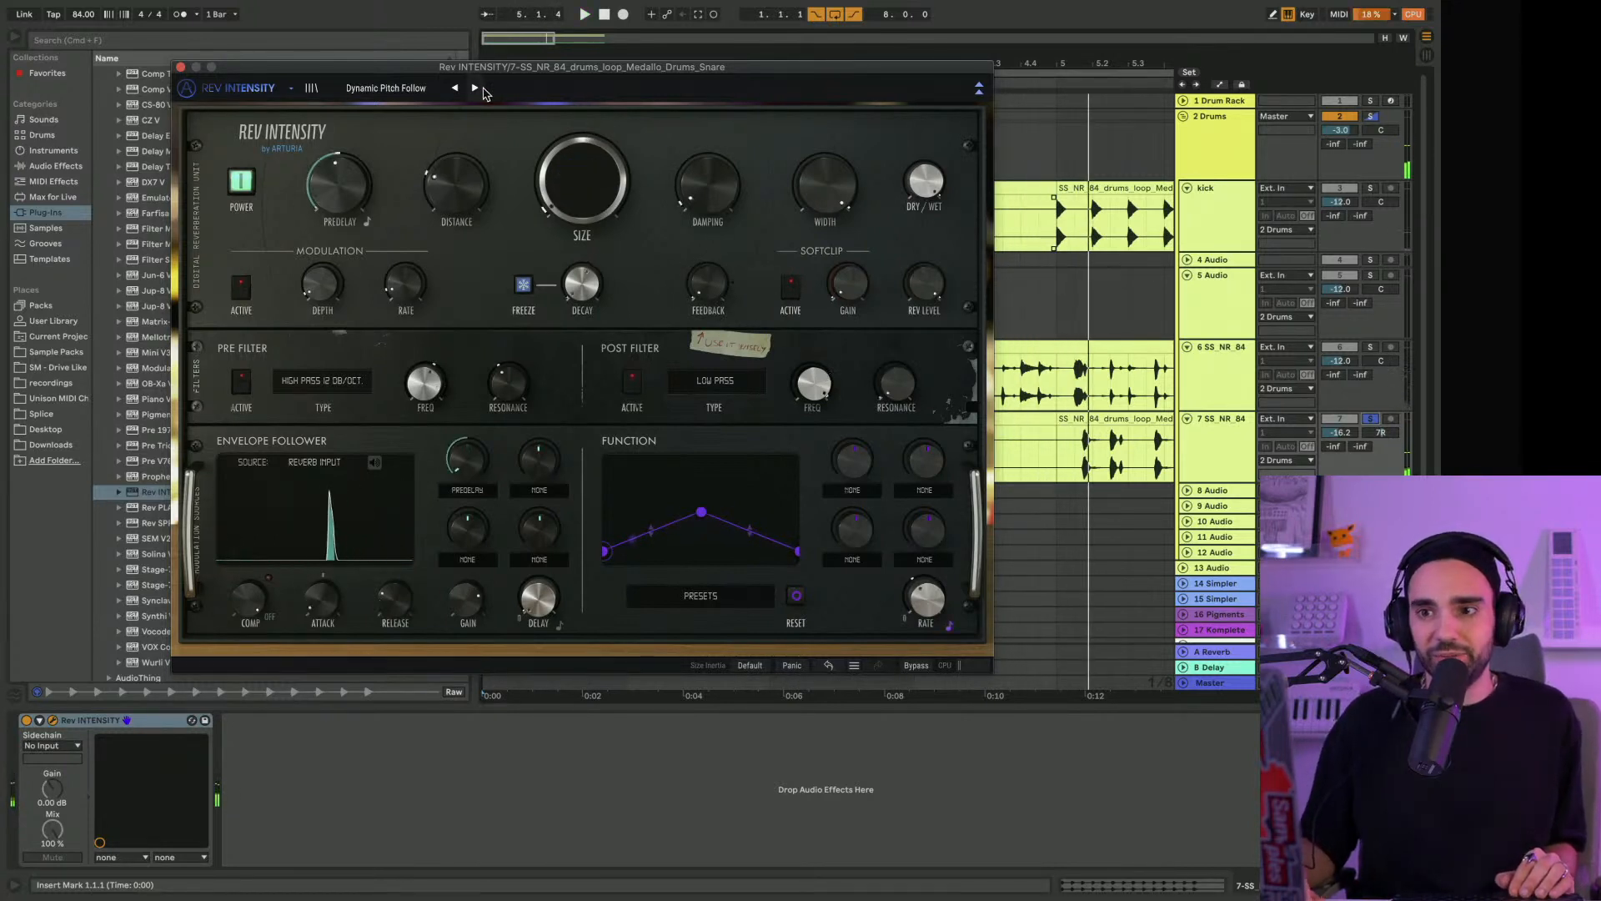
# Audition the Dynamic Pitch Follow preset on the snare, bringing Feedback to 0.00 and varying Softclip Gain, Size and Decay
pyautogui.press('space')
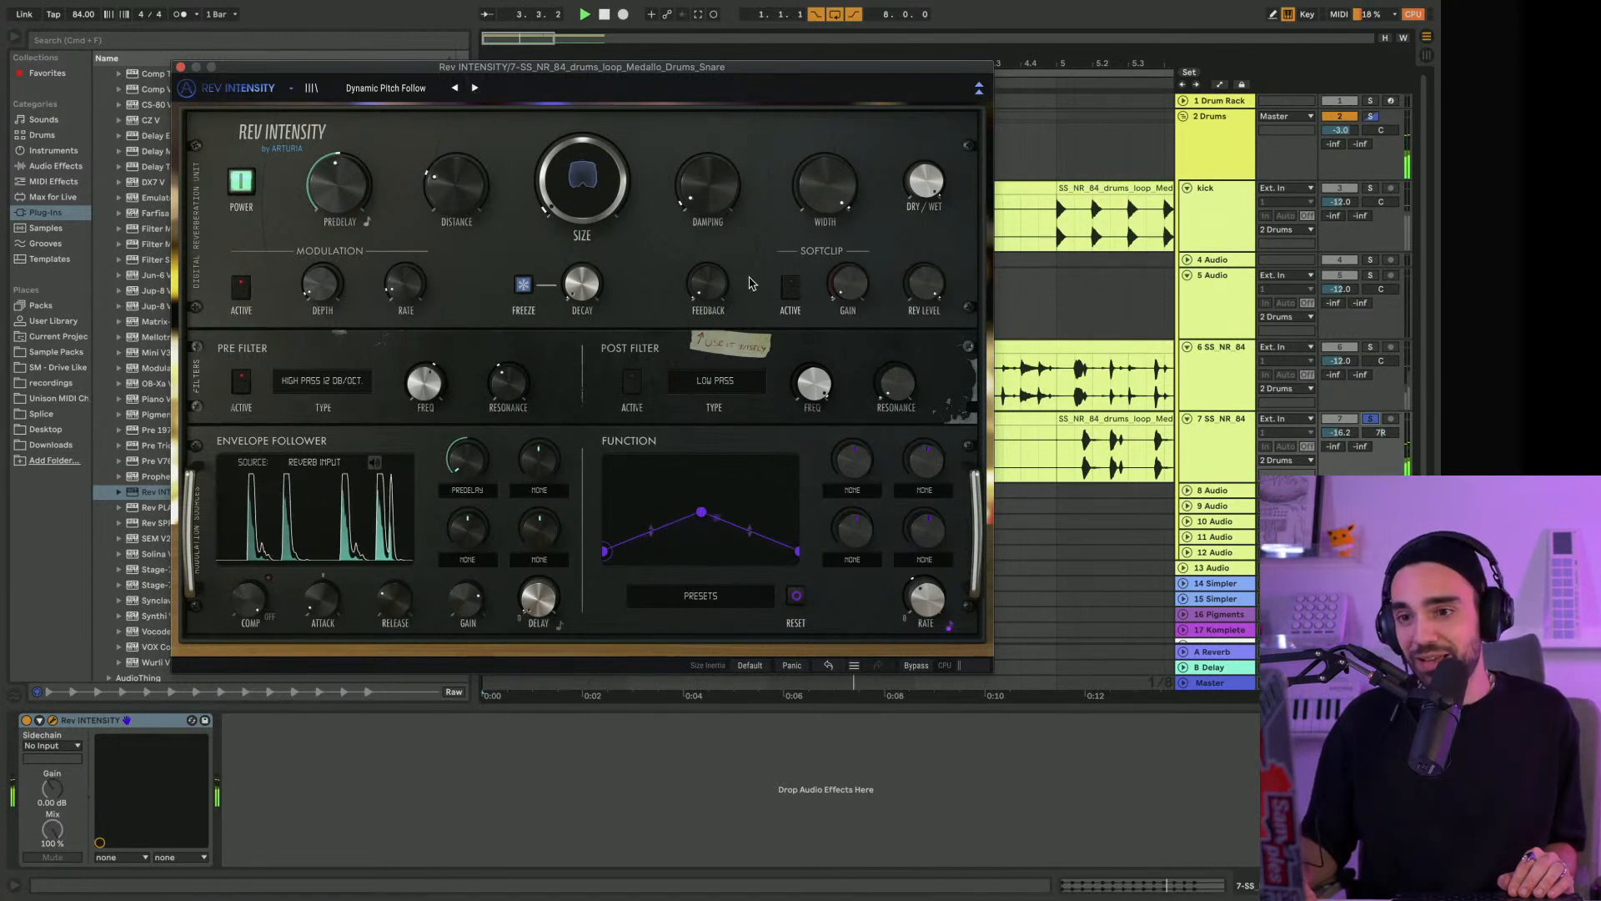
pyautogui.moveTo(708, 267); pyautogui.dragTo(708, 371)
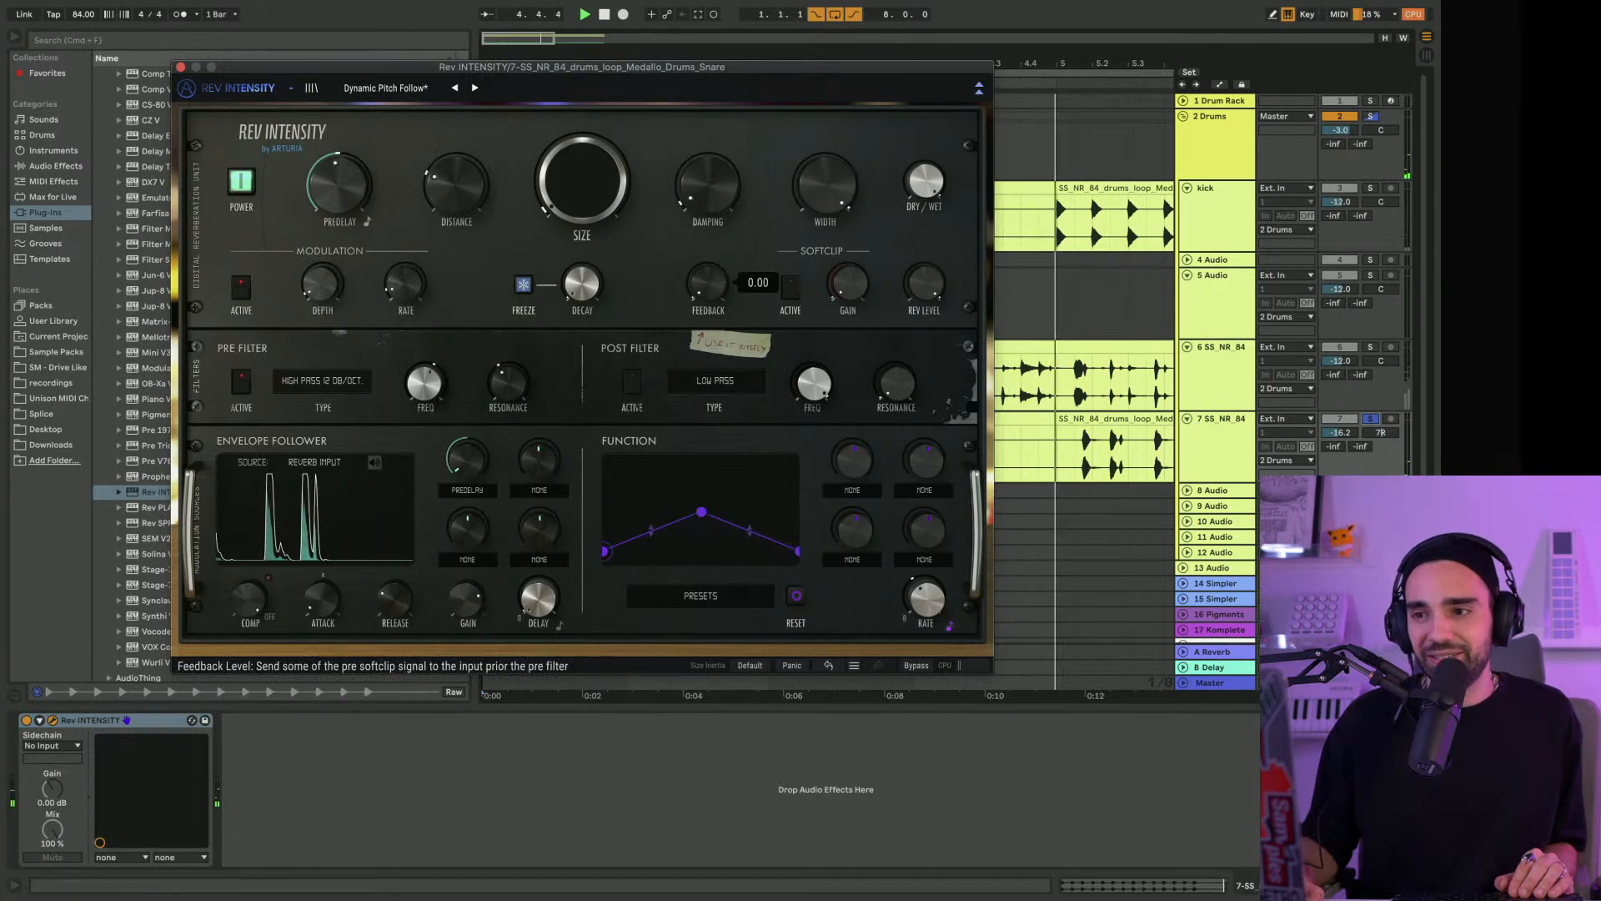
pyautogui.click(790, 287)
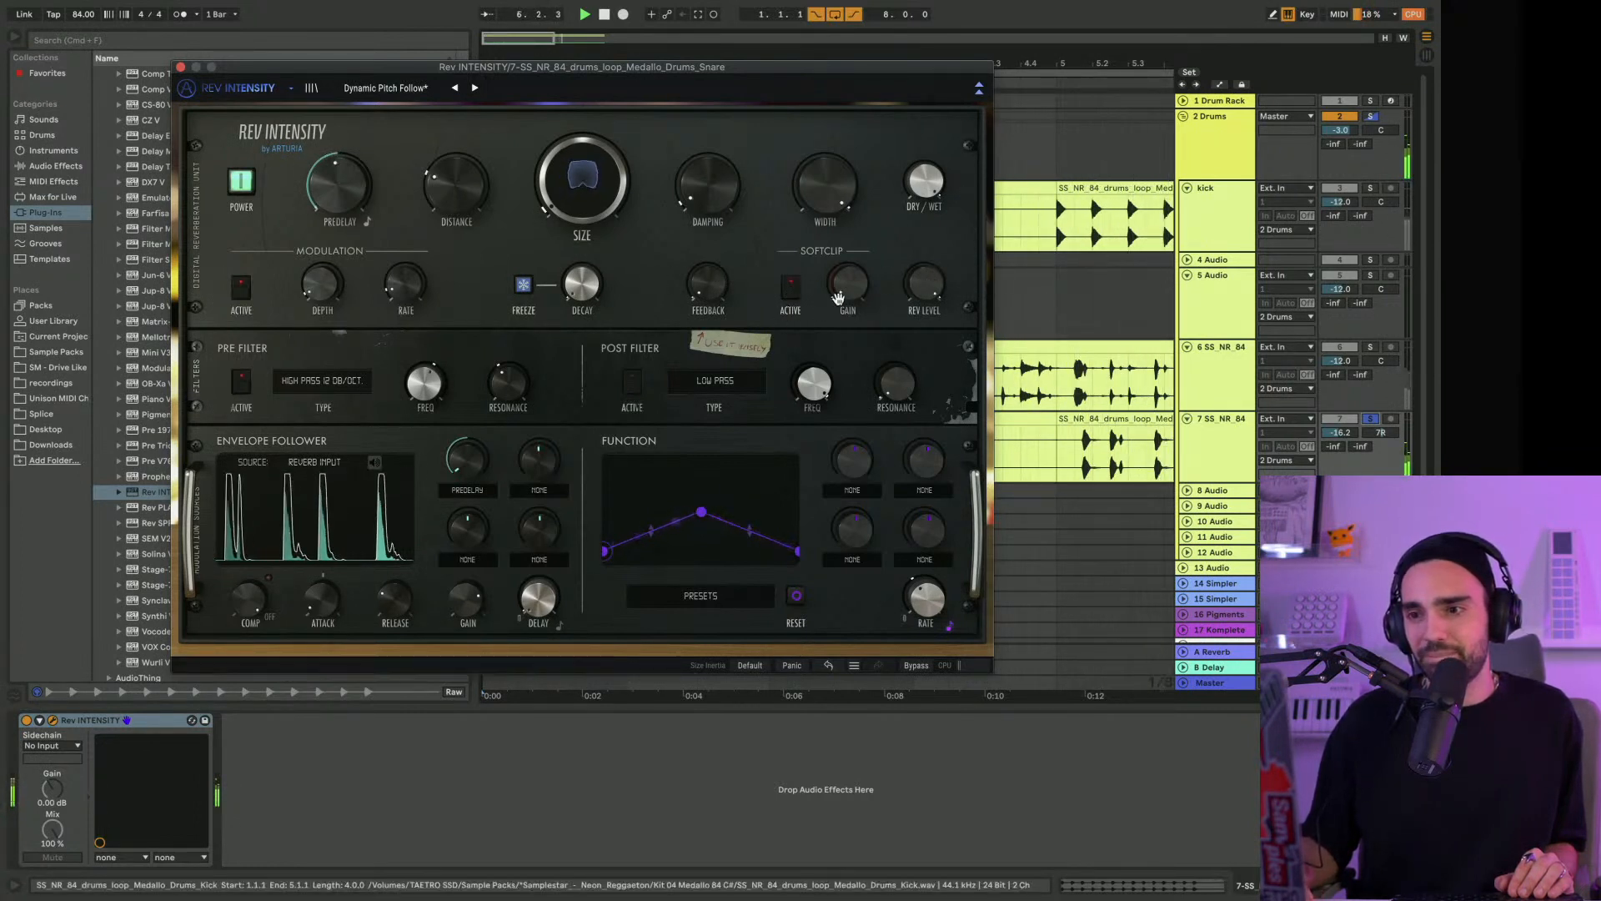
pyautogui.moveTo(847, 288); pyautogui.dragTo(847, 262)
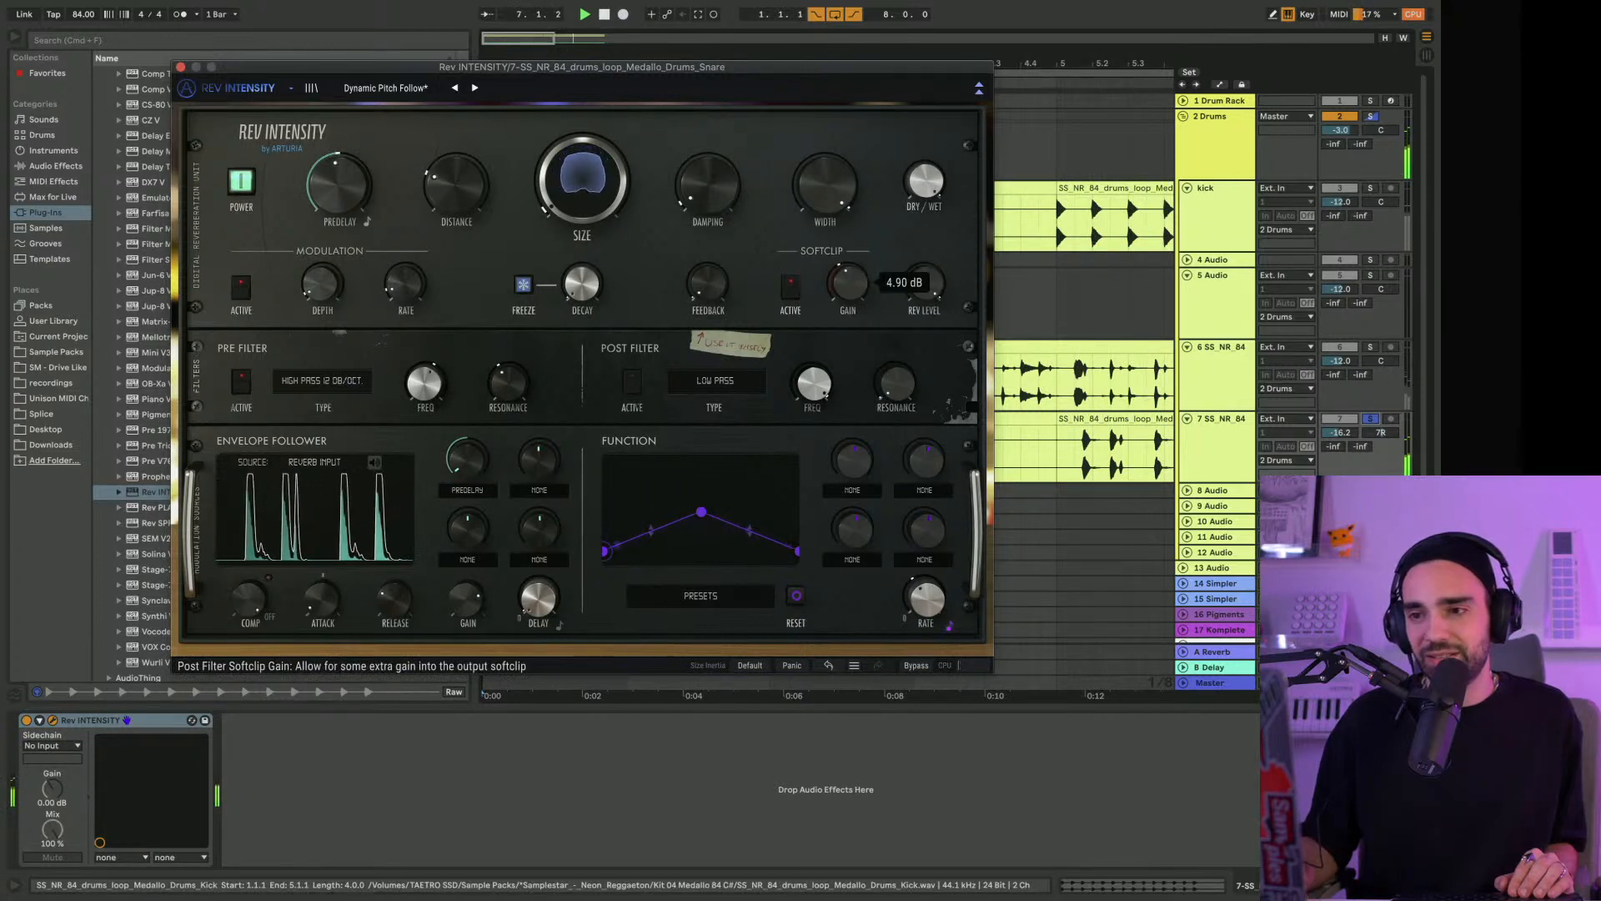
pyautogui.click(789, 288)
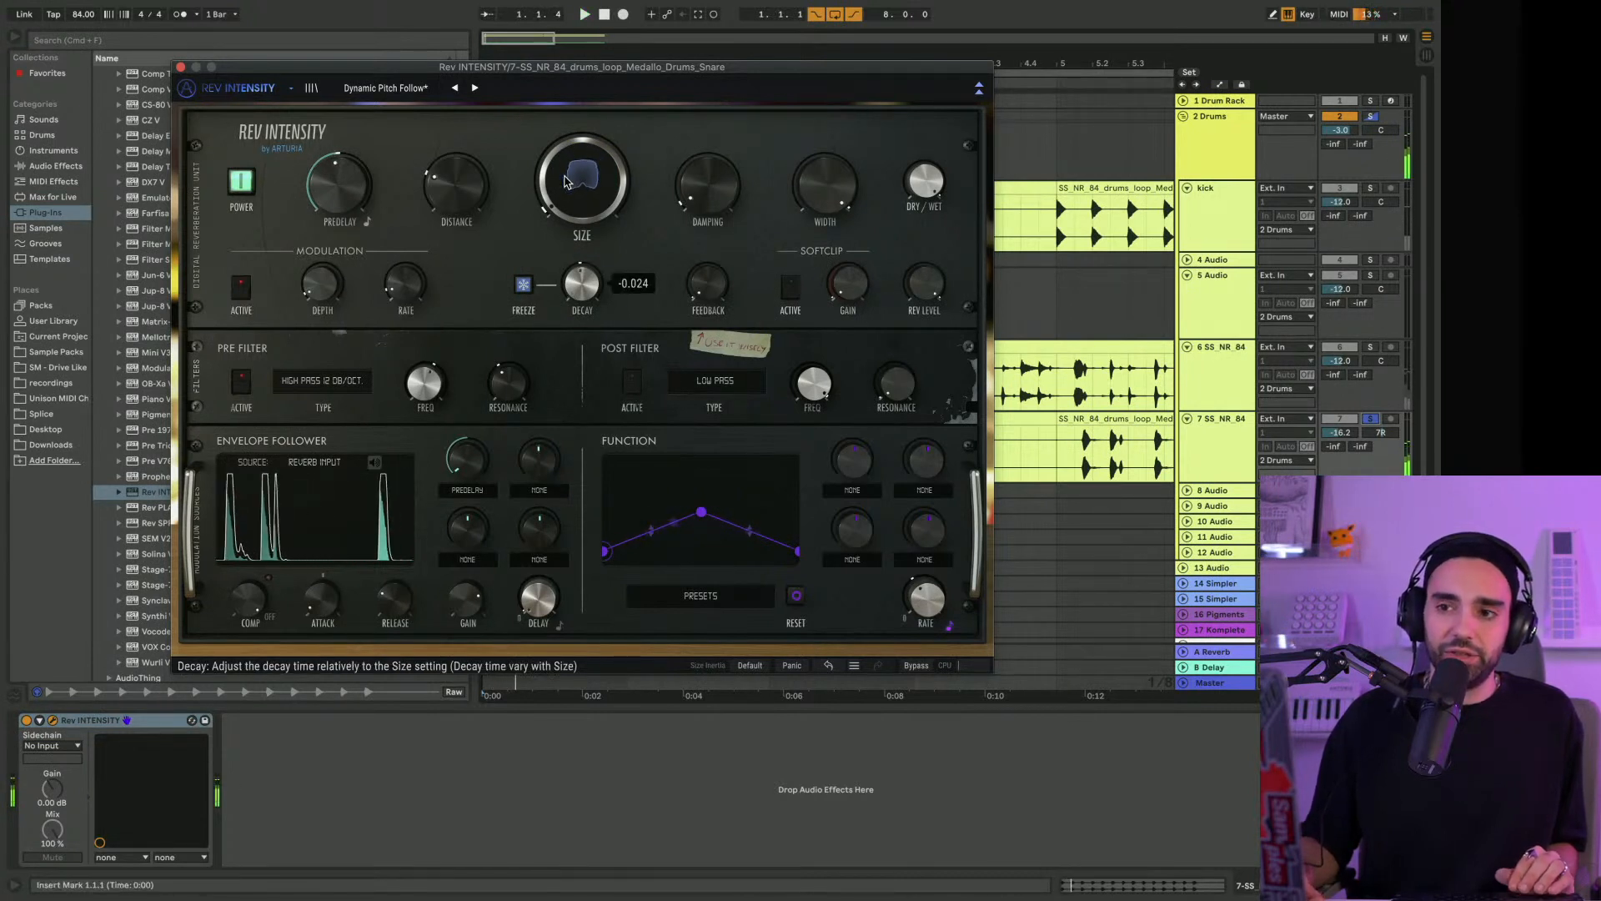
pyautogui.moveTo(564, 181); pyautogui.dragTo(586, 271)
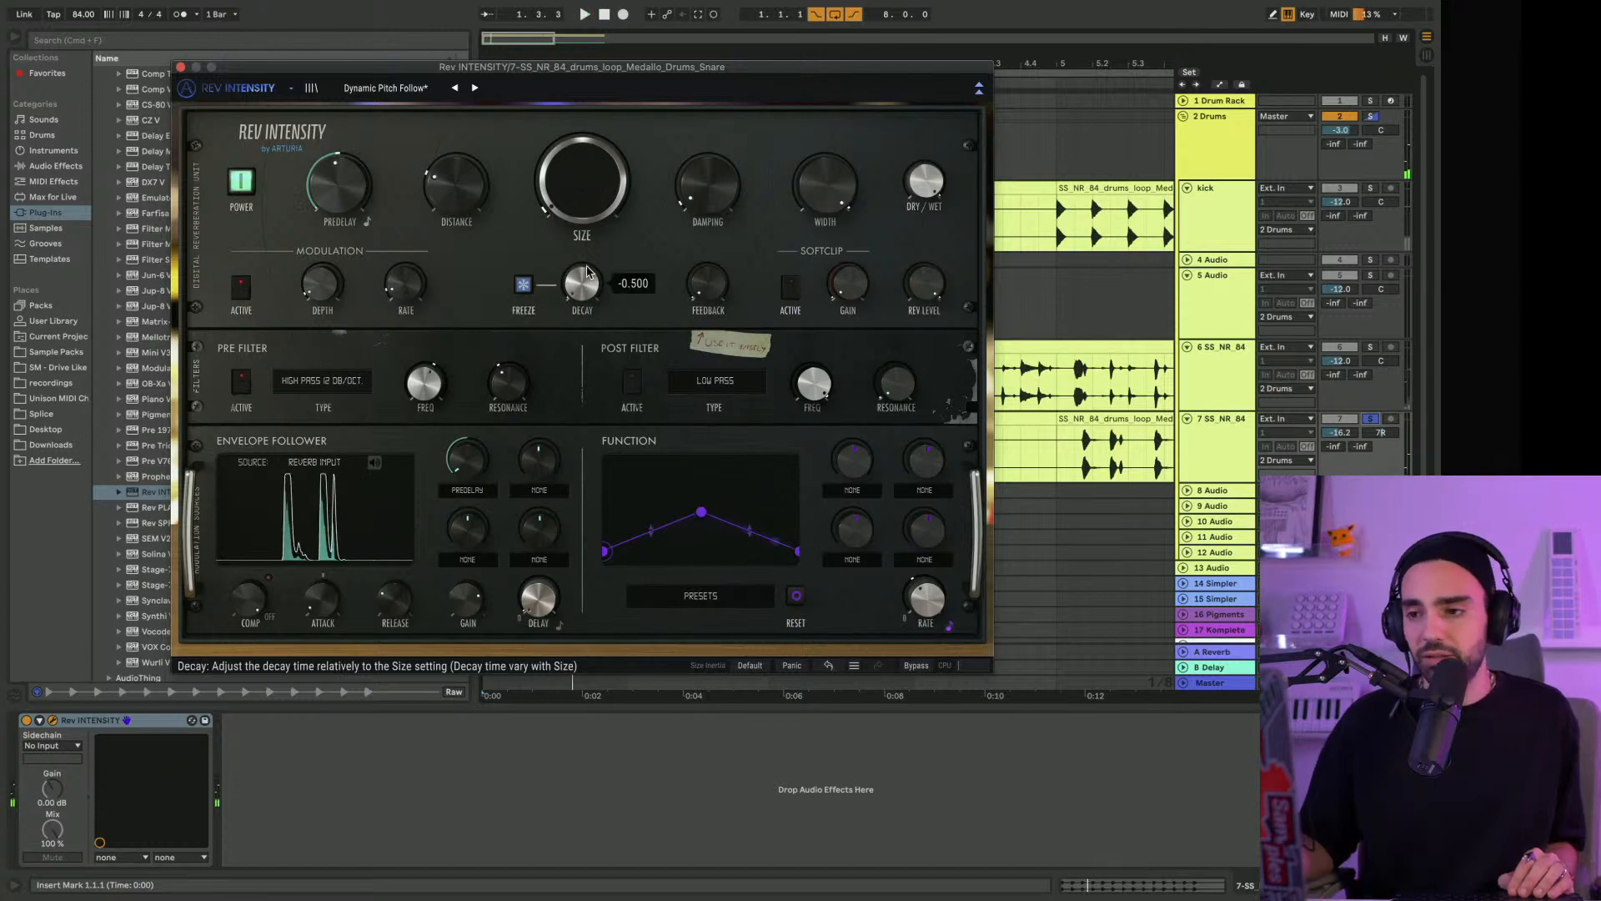
# Load the Lo-fi Room preset on the snare, adjust Decay and set Dry/Wet to about 0.472
pyautogui.click(427, 92)
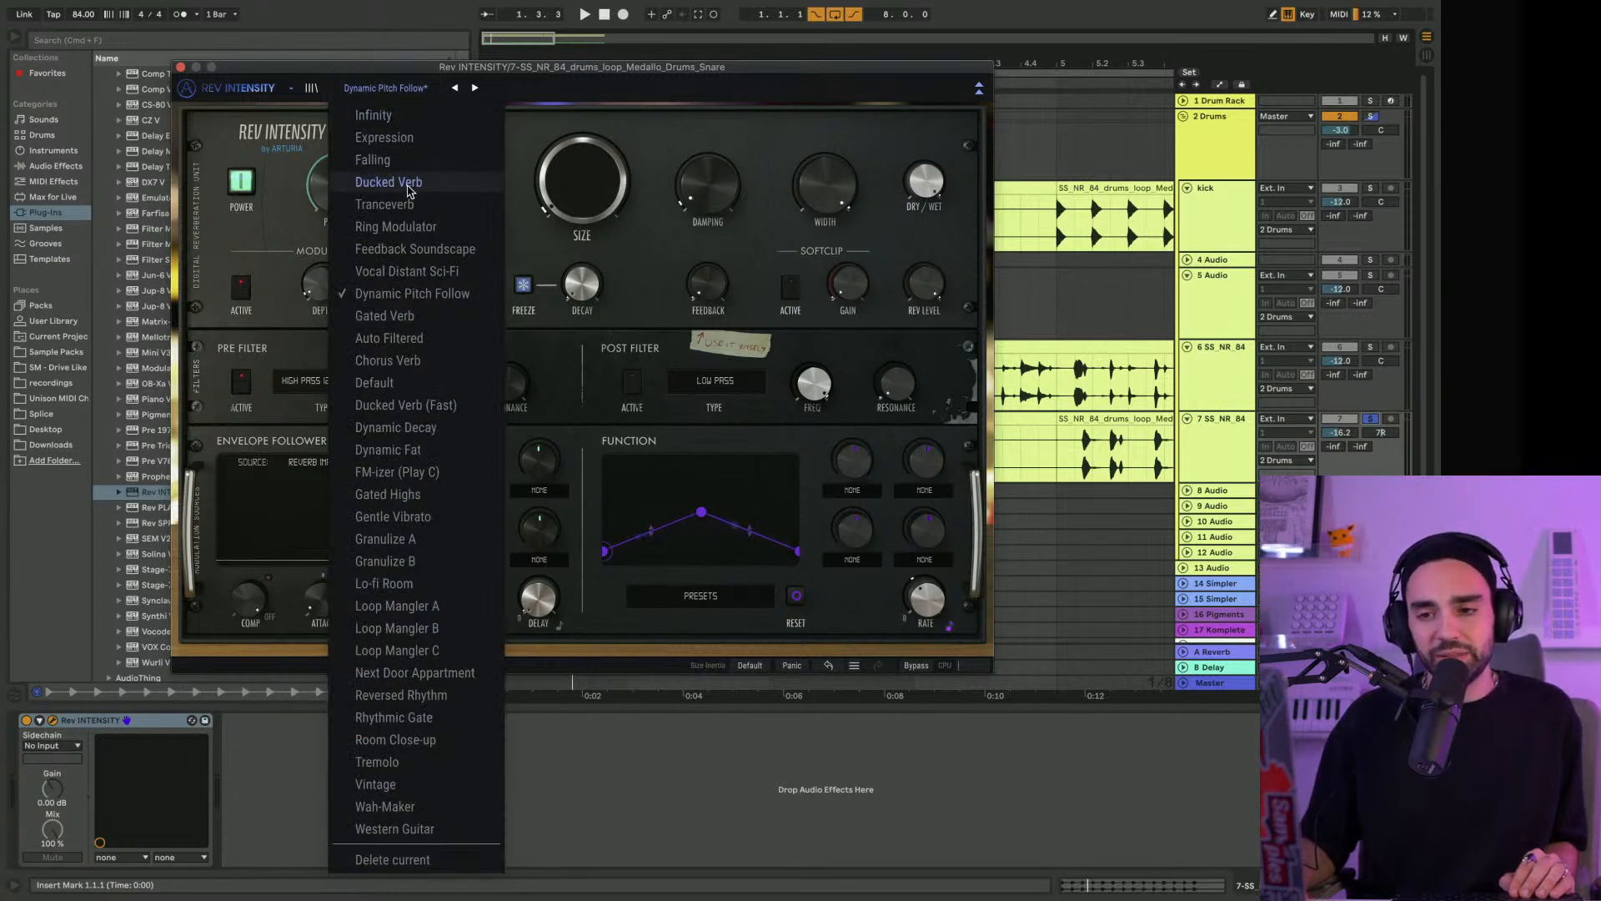
pyautogui.click(392, 582)
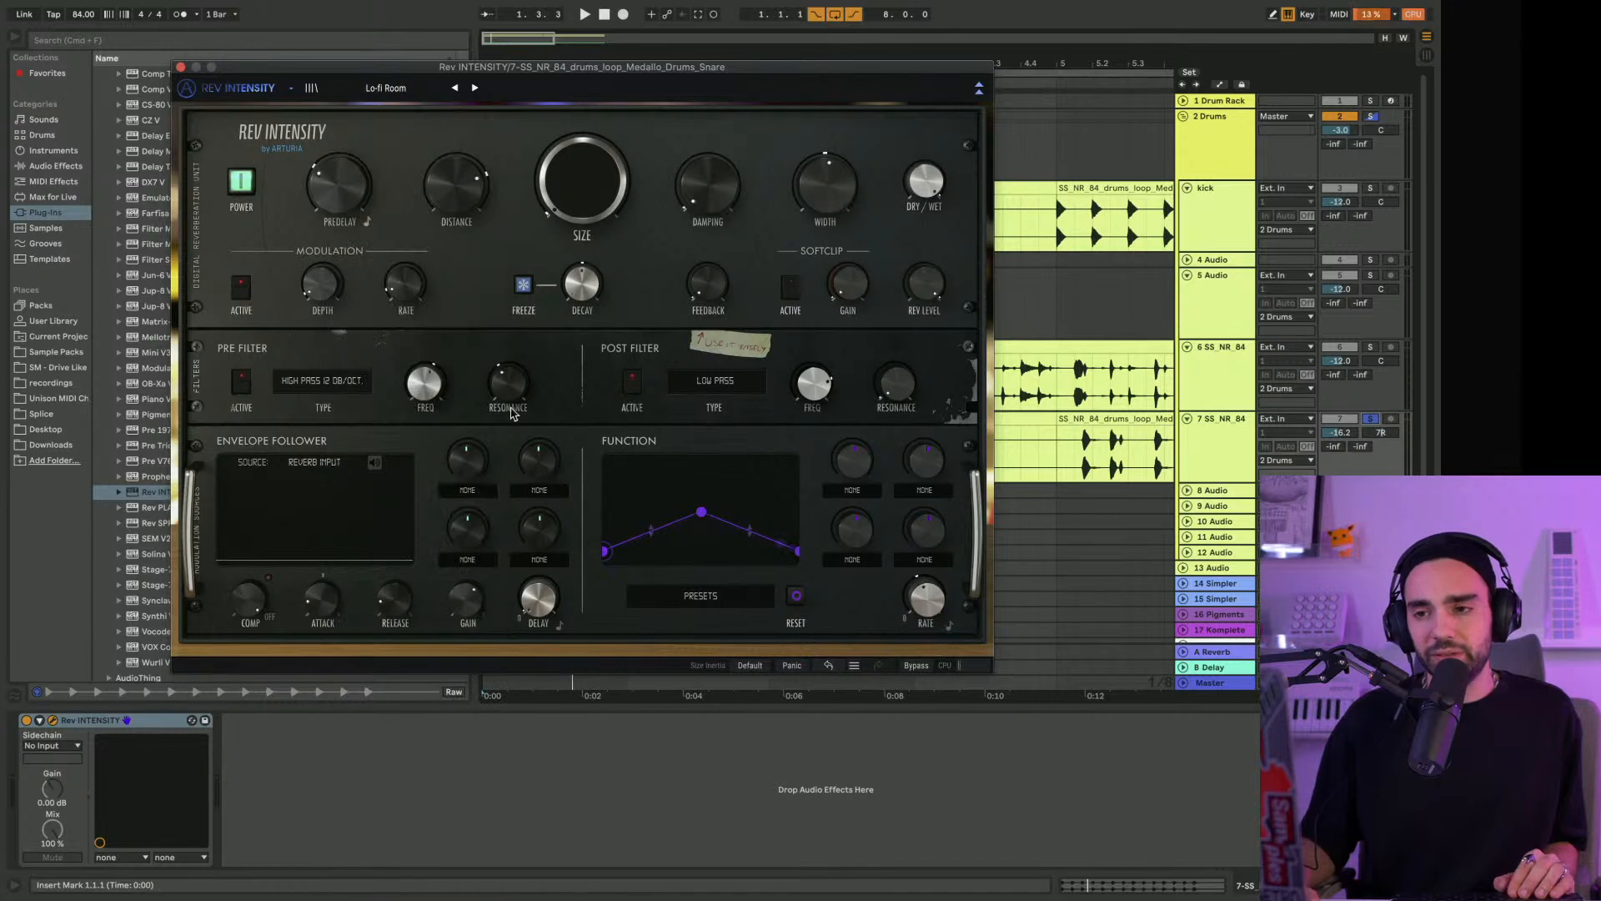
pyautogui.click(583, 288)
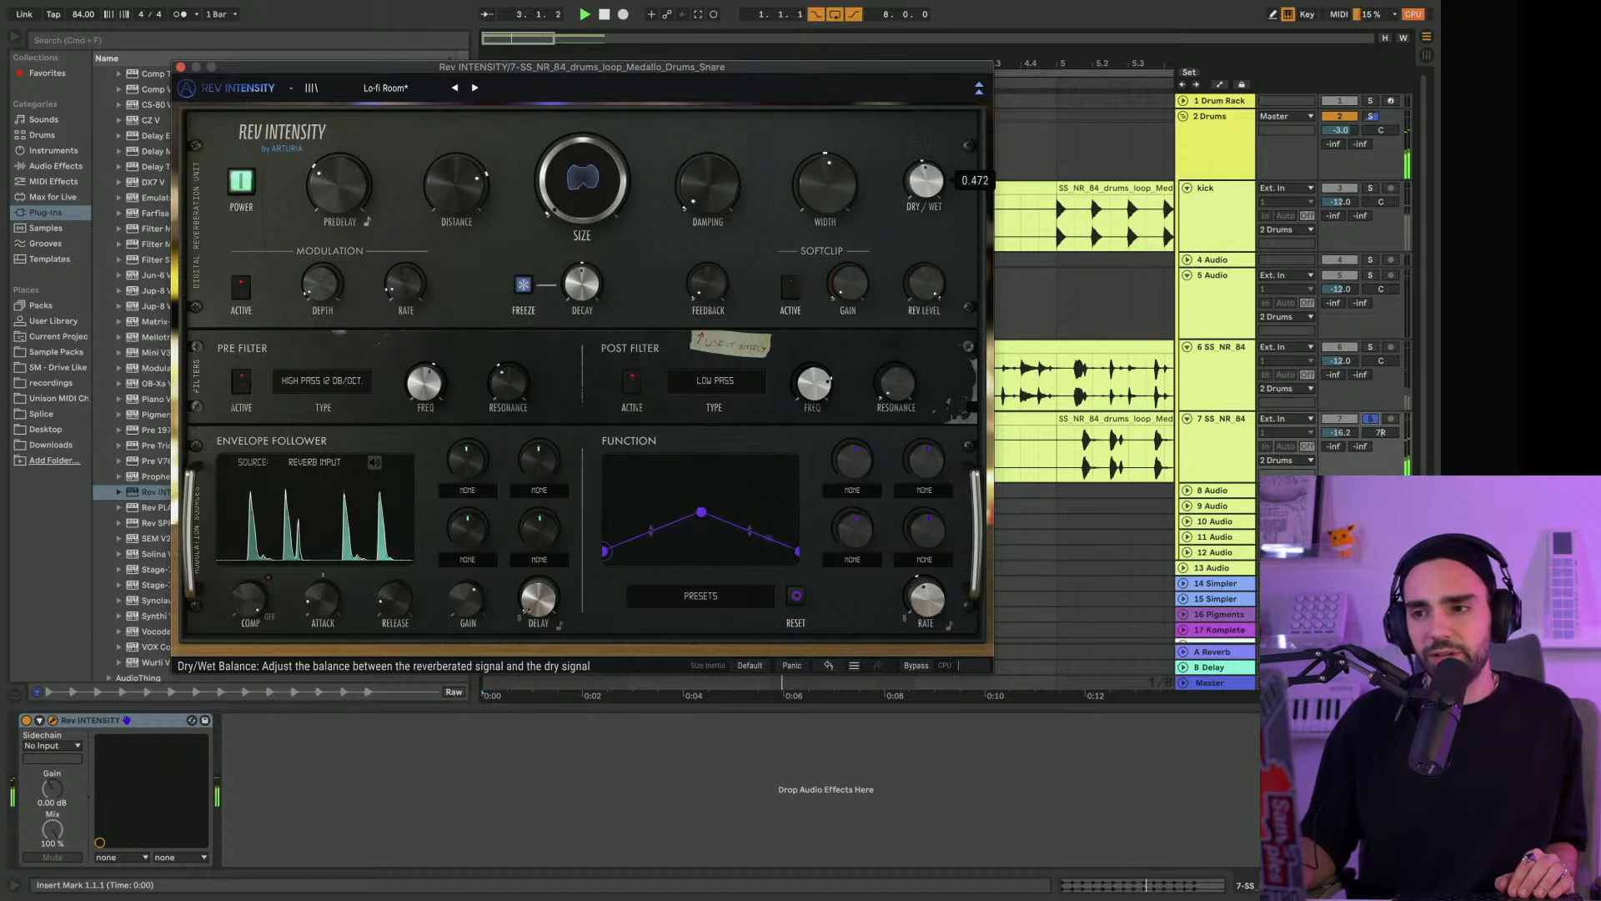
# Unsolo the snare, check its reverb Dry/Wet in the full drums, close Rev INTENSITY and lower the track volume to -20.4 dB
pyautogui.click(1371, 419)
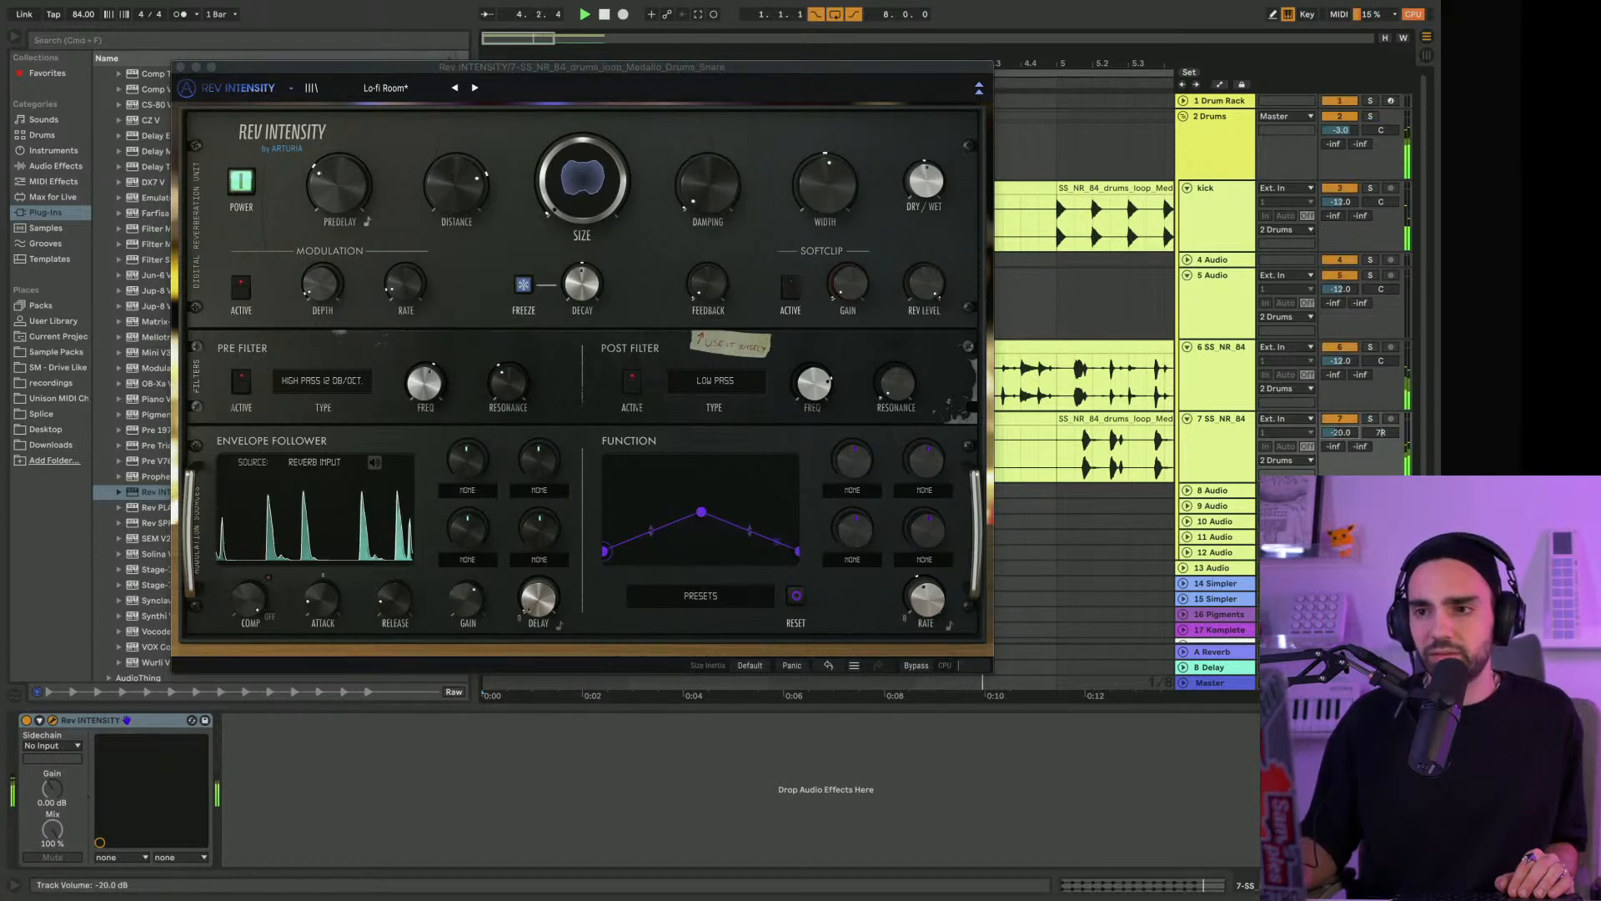
pyautogui.click(923, 174)
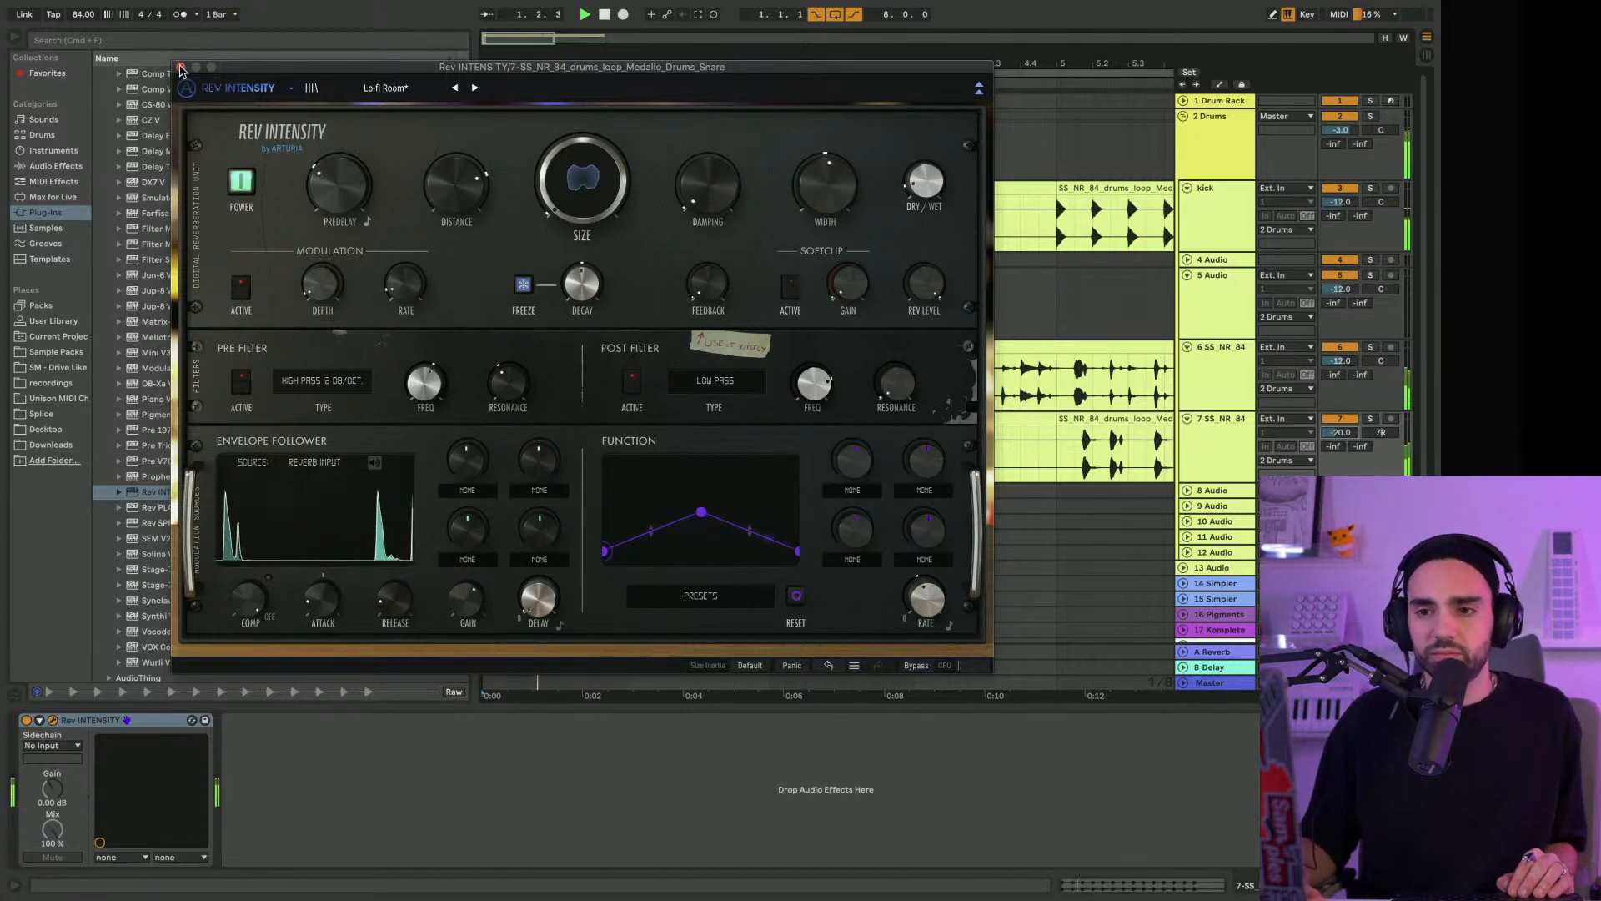
pyautogui.click(181, 68)
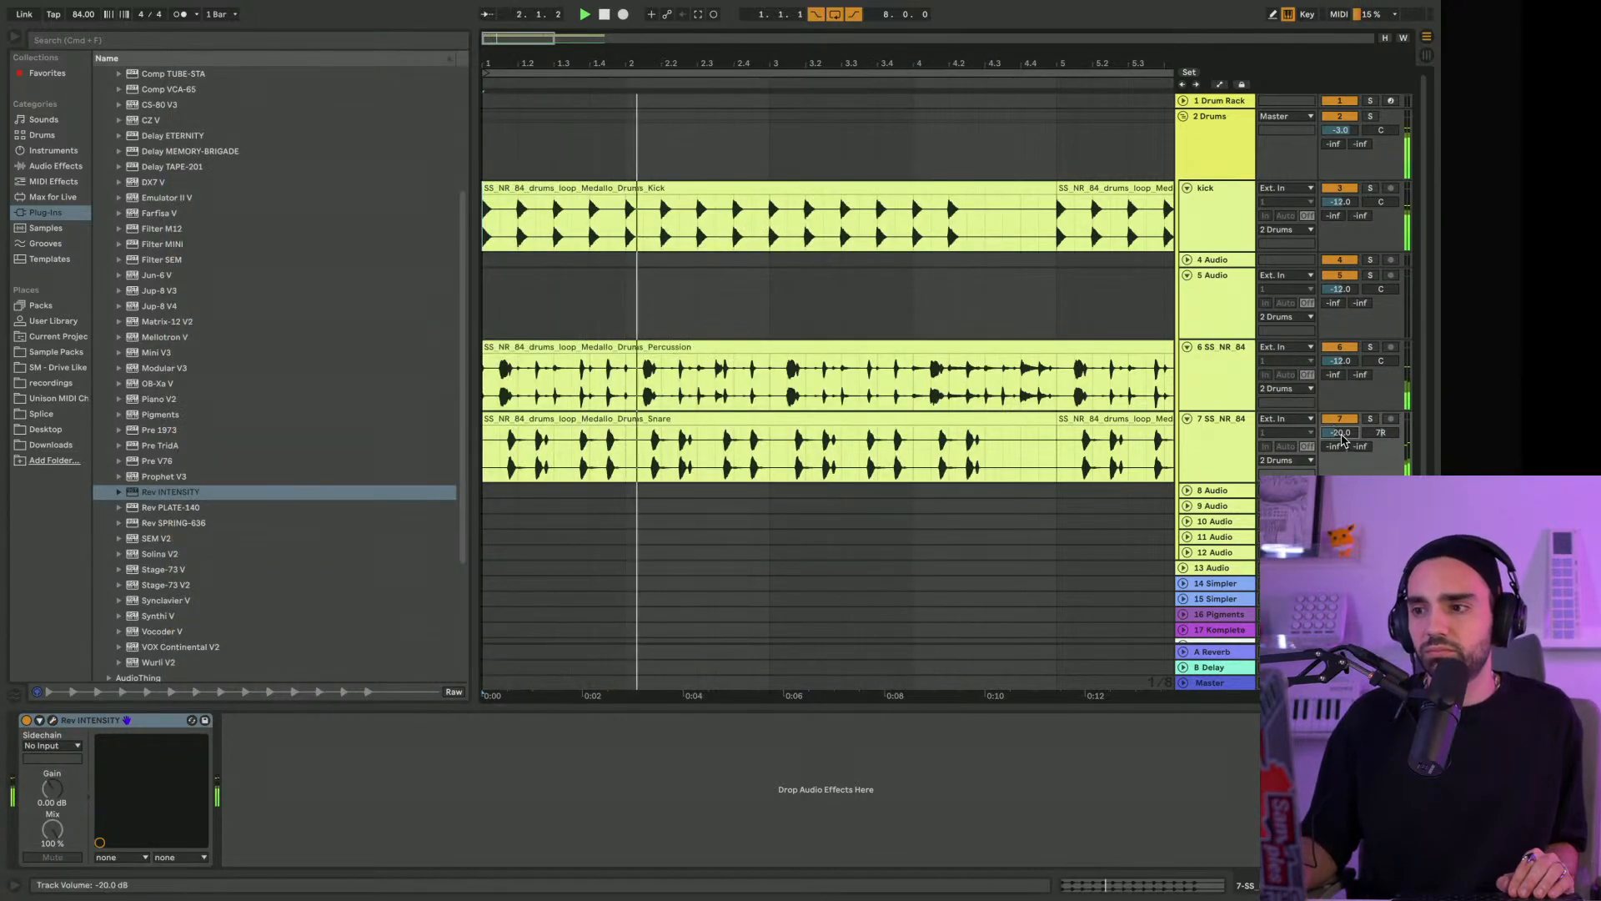
pyautogui.moveTo(1342, 437); pyautogui.dragTo(1342, 441)
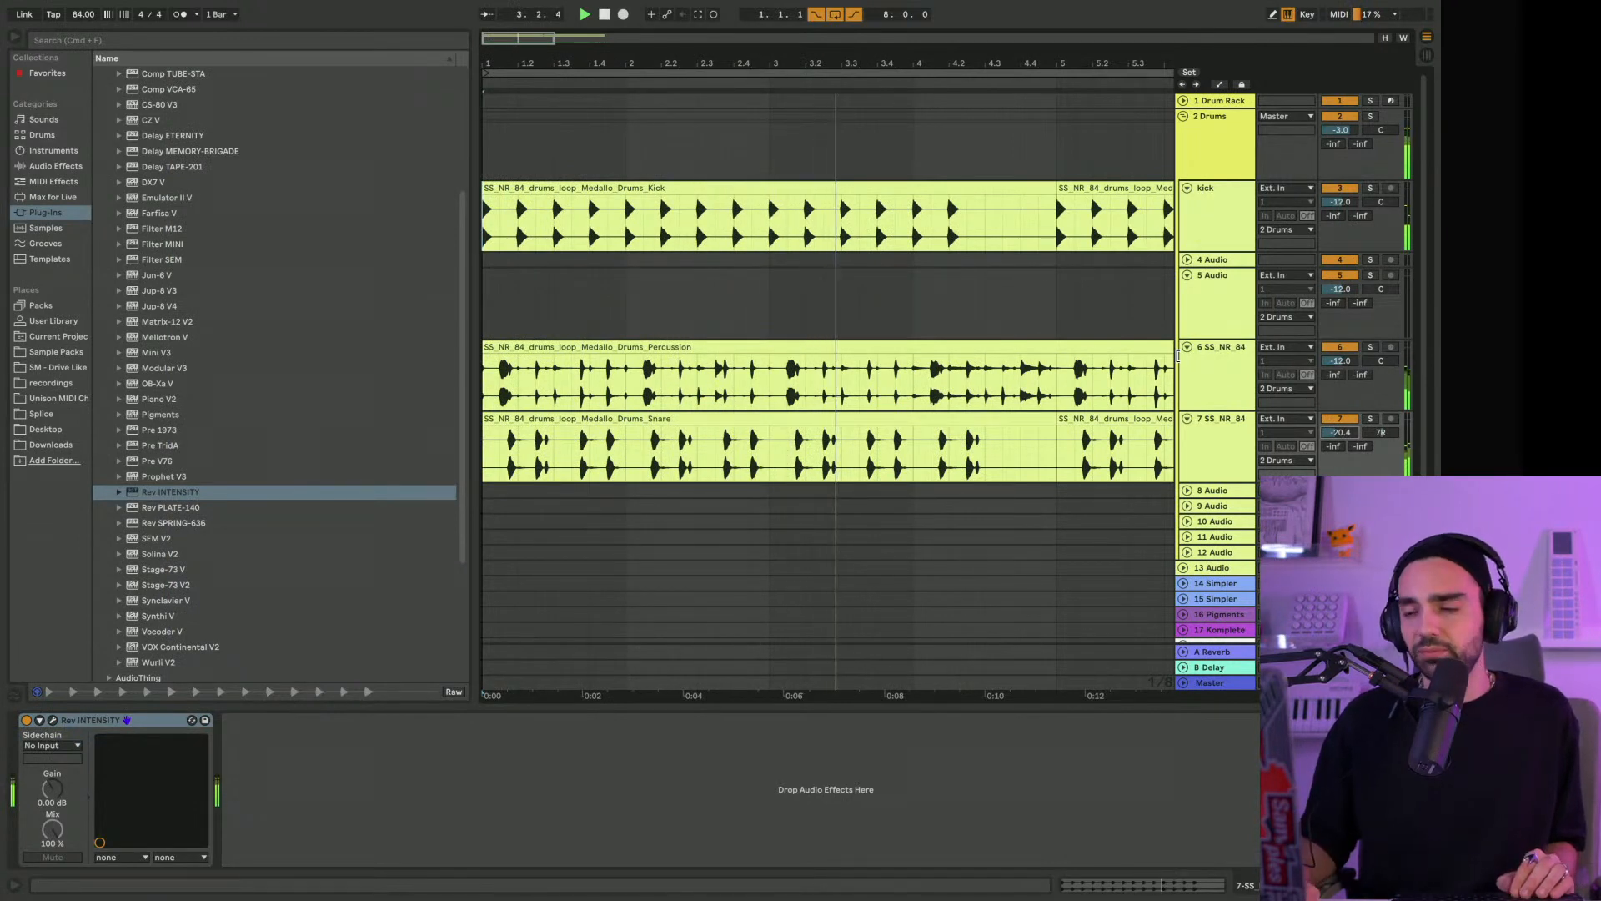
# Fold the kick and 5 Audio tracks, show the full eight-bar arrangement and stop playback
pyautogui.click(1187, 189)
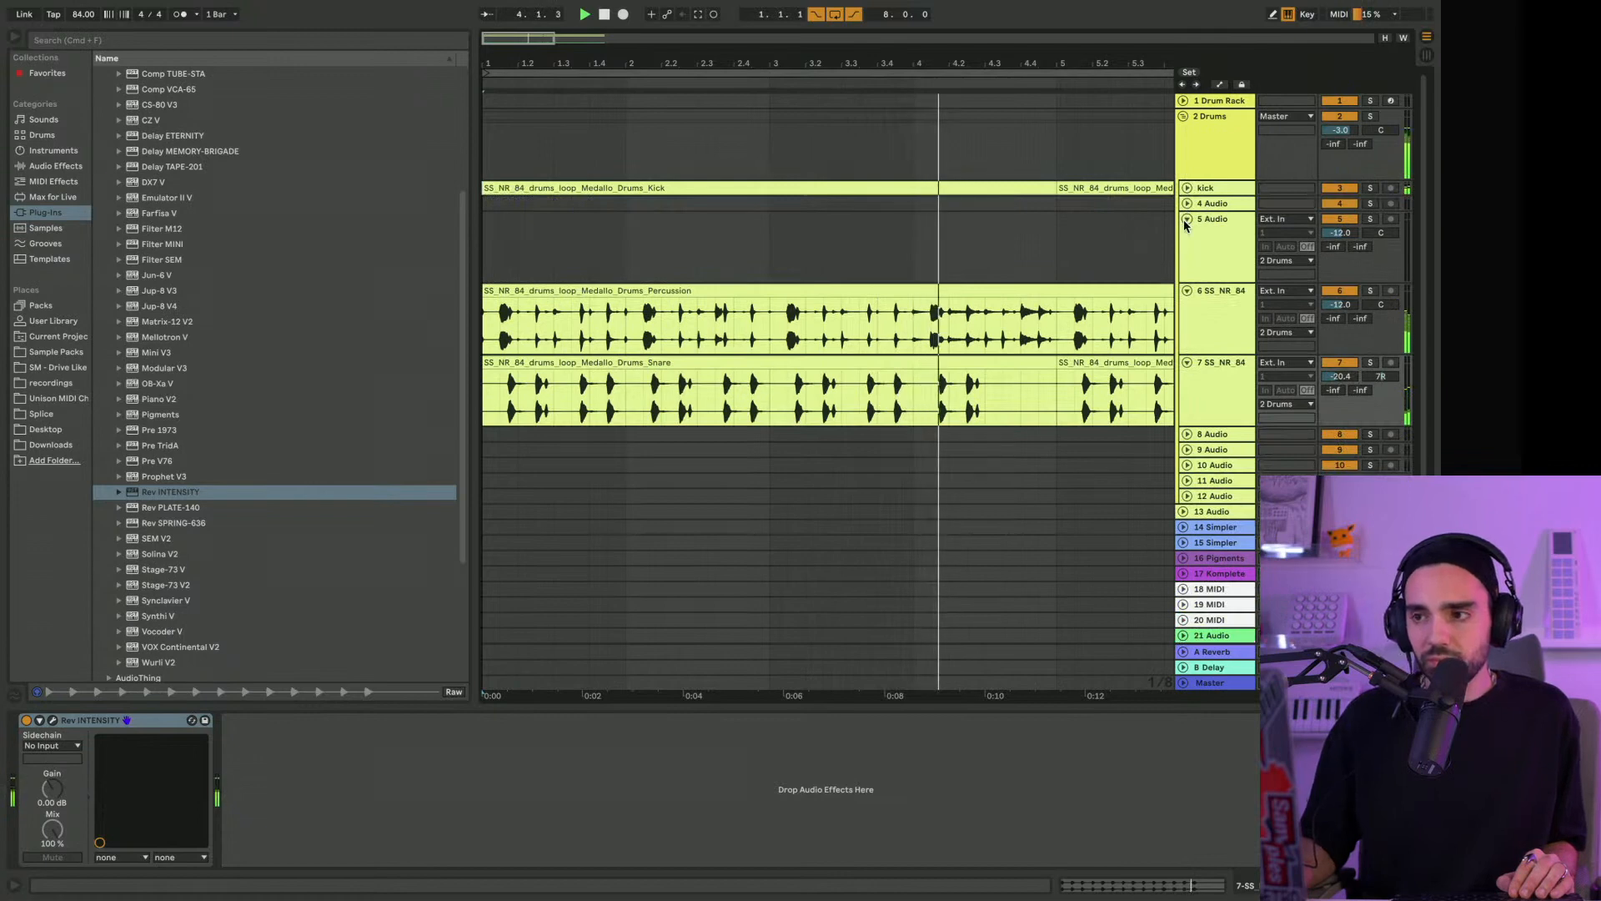
pyautogui.click(1186, 220)
pyautogui.moveTo(758, 64); pyautogui.dragTo(758, 37)
pyautogui.press('space')
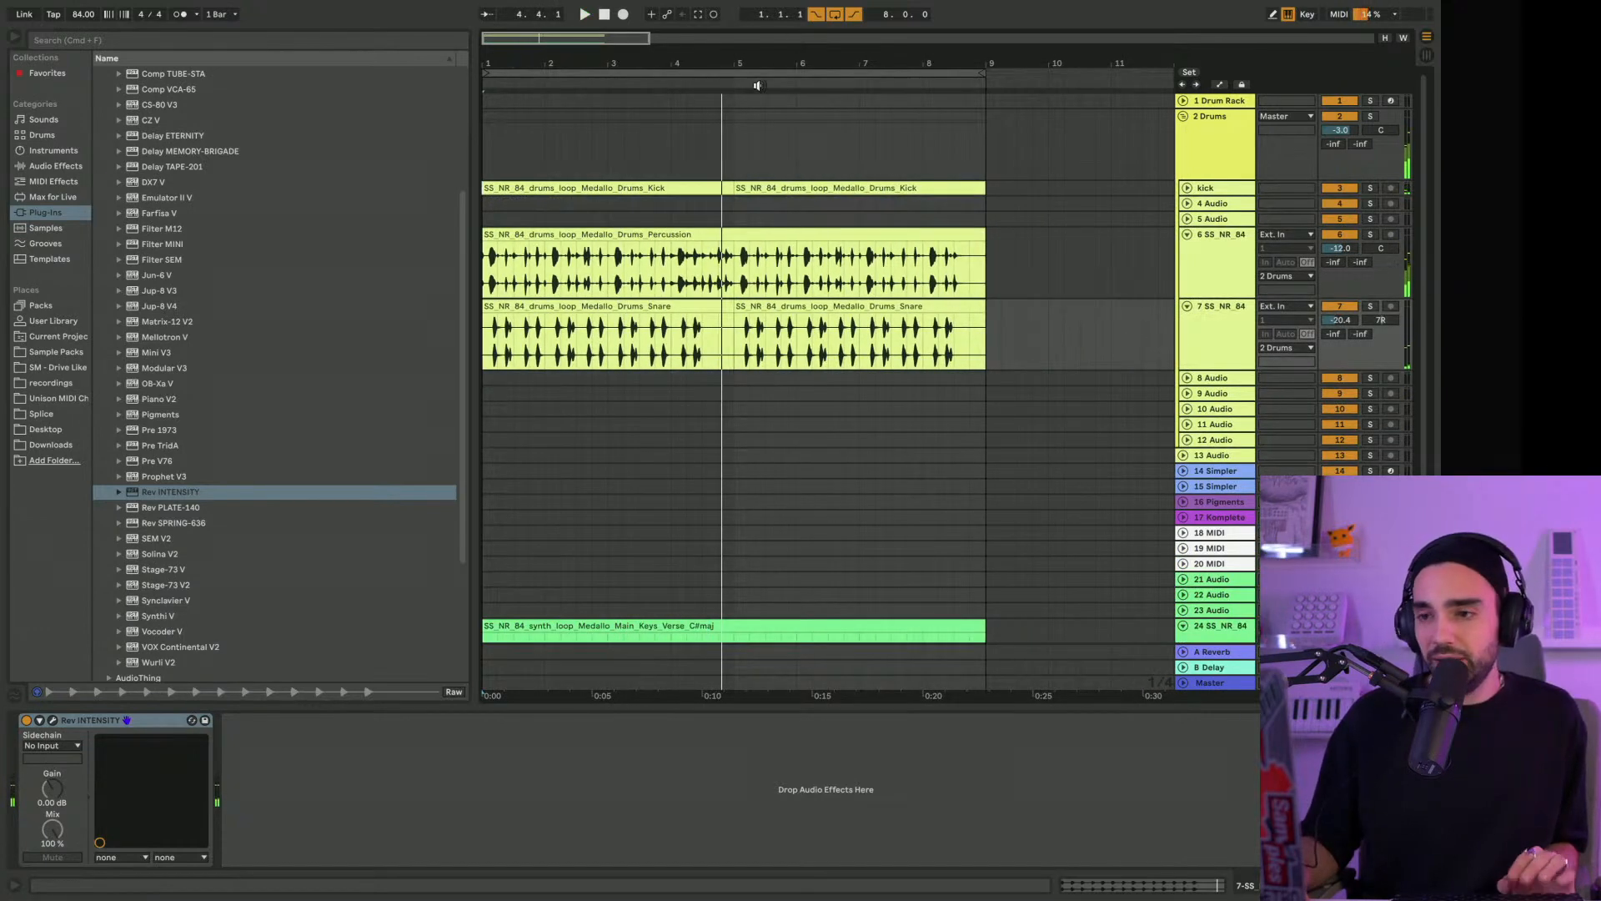
# Open the Pigments instrument on track 16 and reposition its window to show the preset browser and keyboard
pyautogui.click(1225, 505)
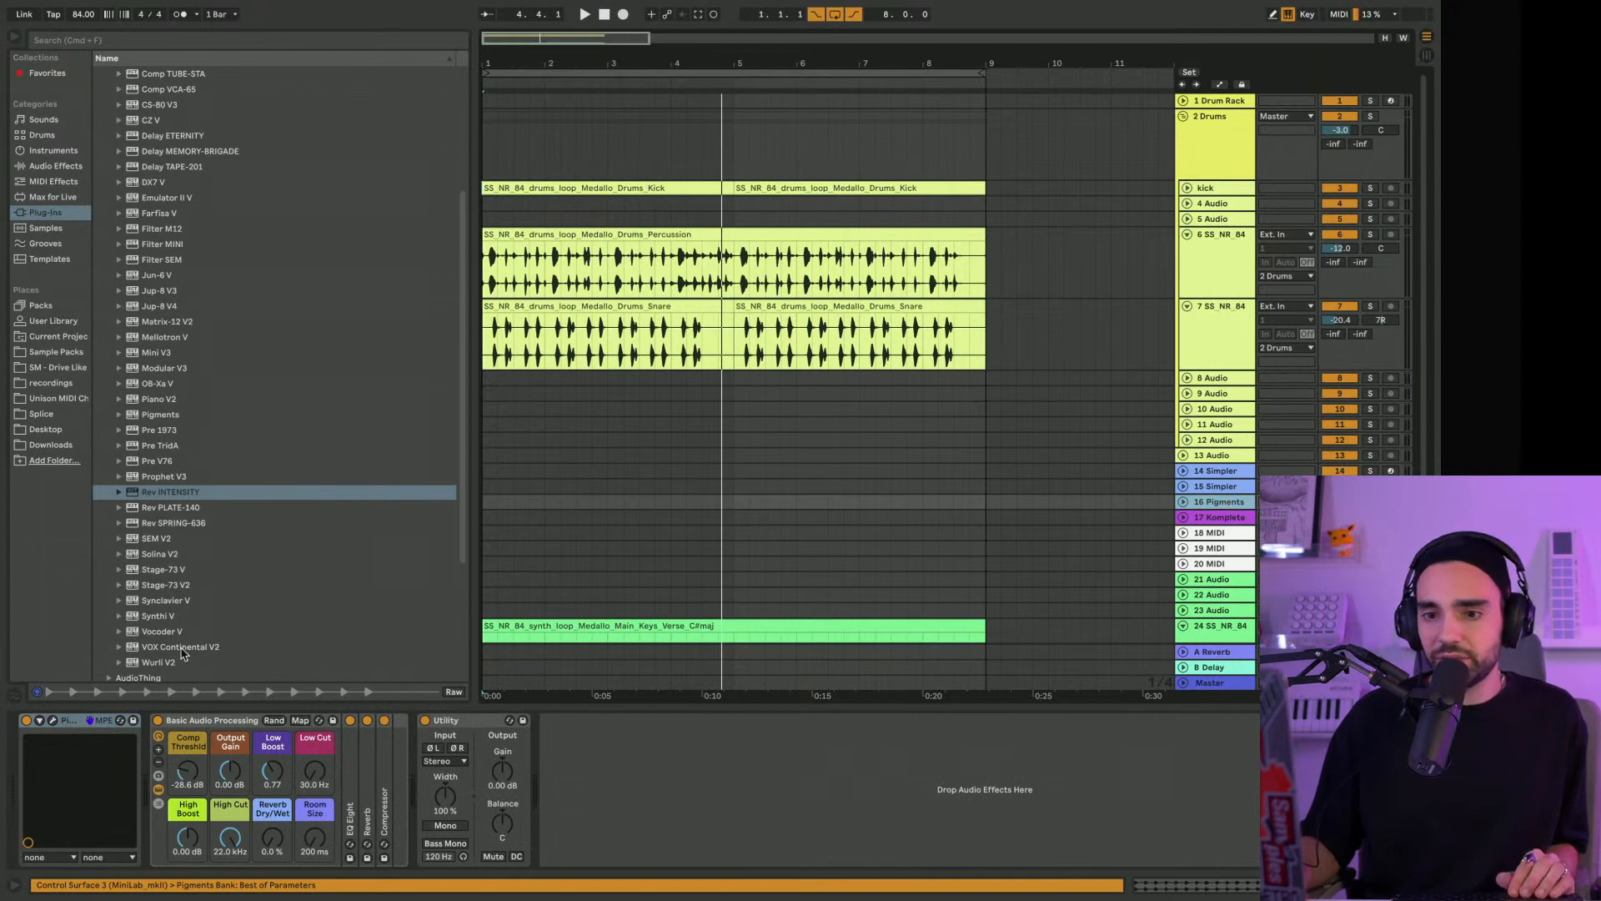
pyautogui.click(55, 722)
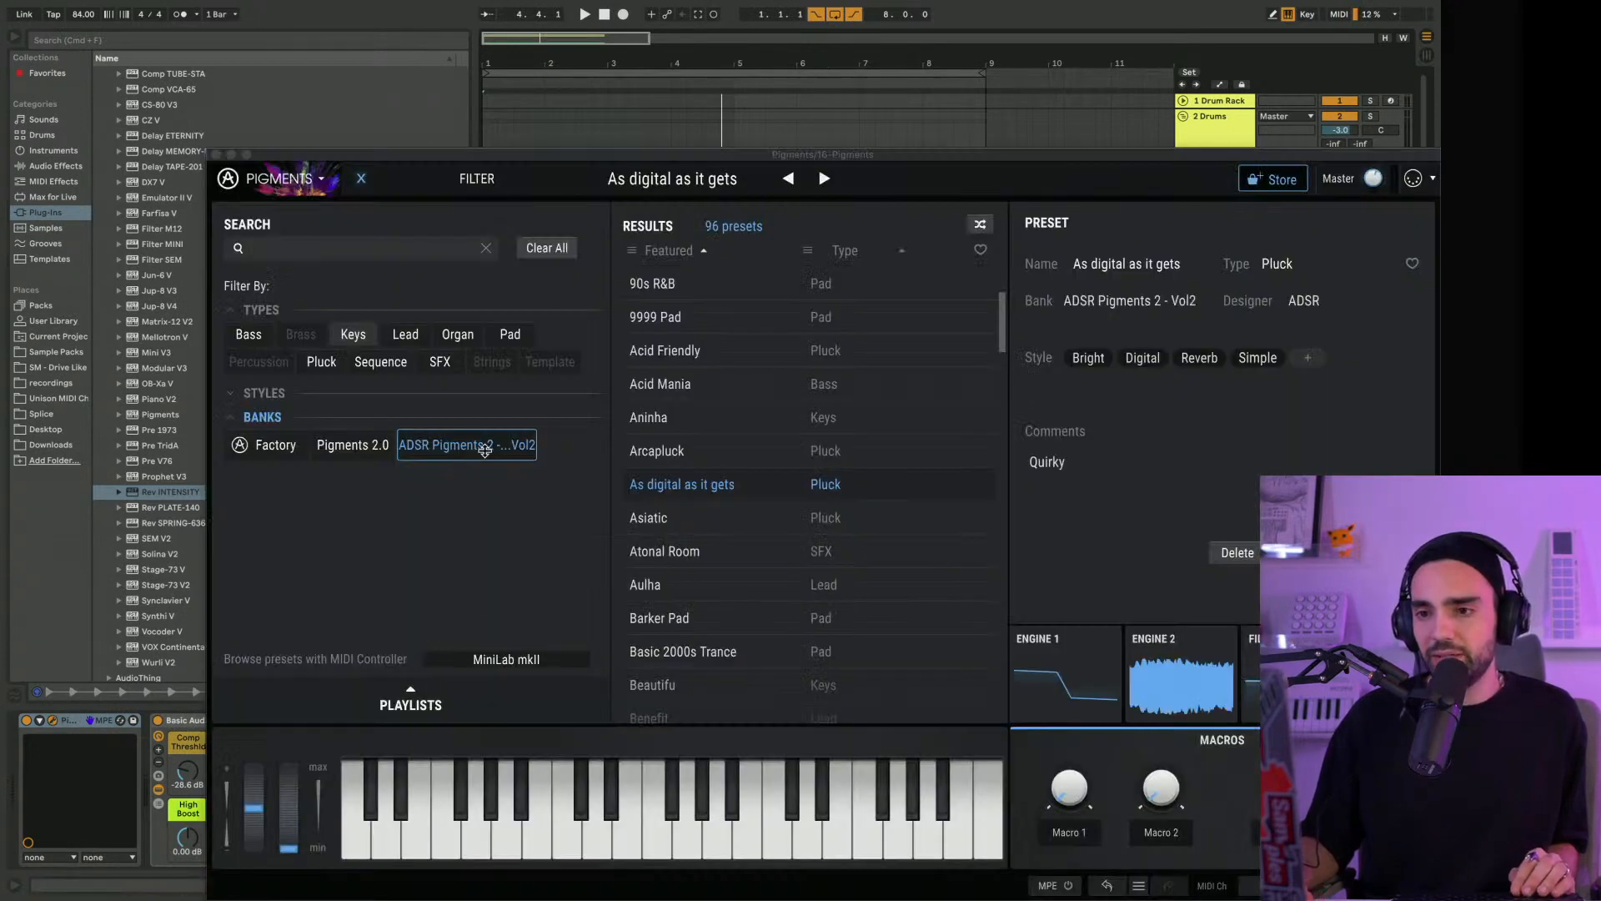
pyautogui.click(610, 391)
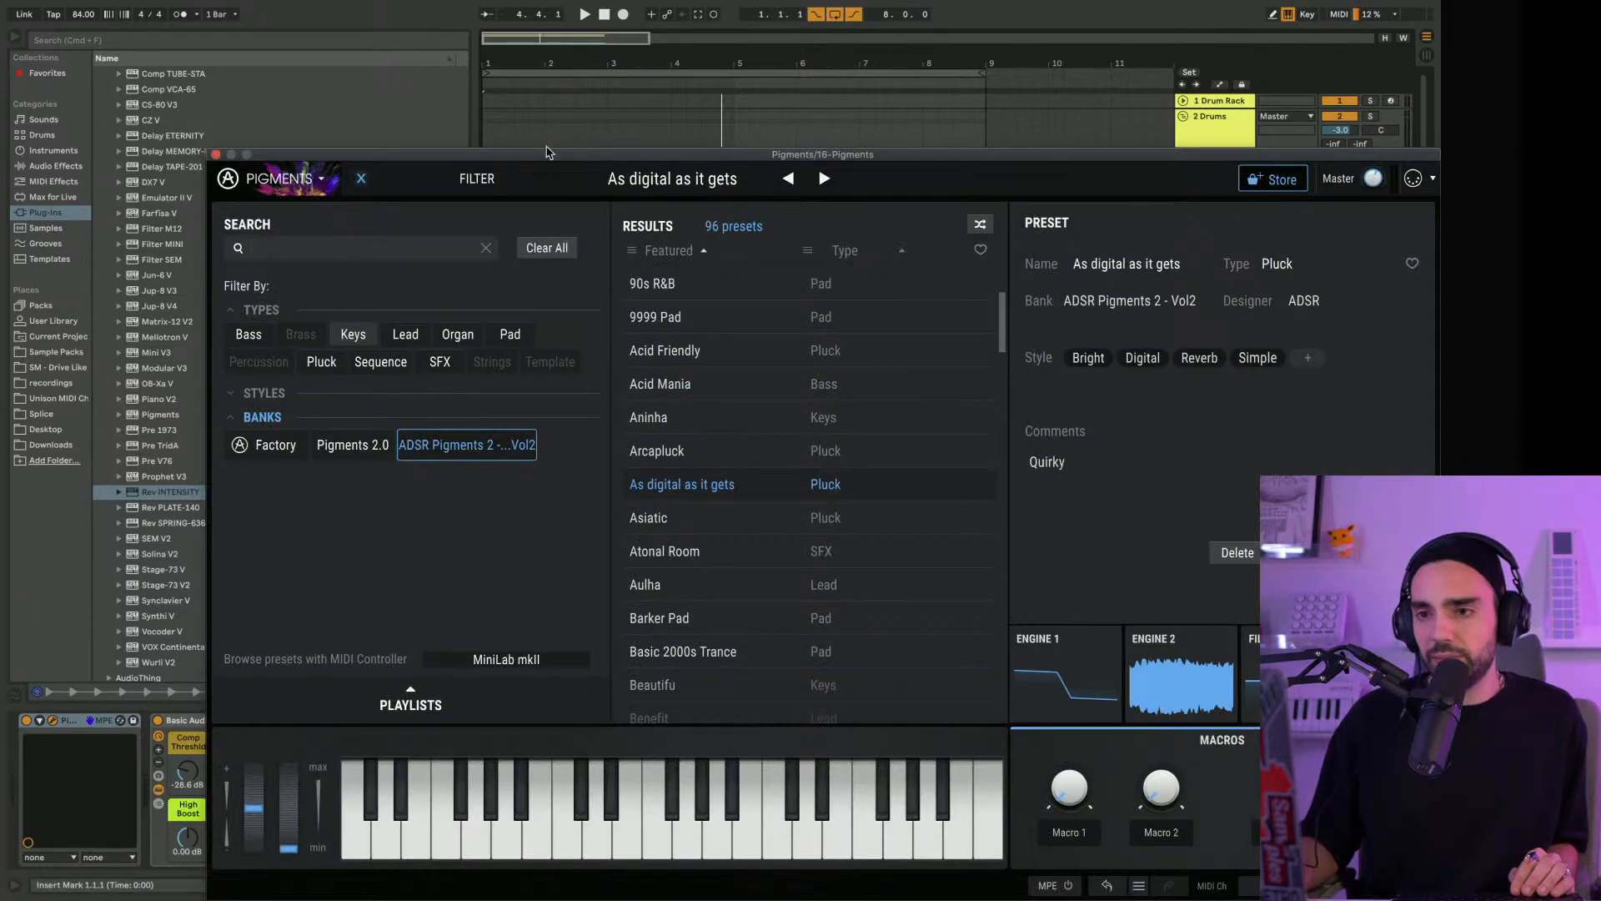
pyautogui.moveTo(548, 152); pyautogui.dragTo(472, 5)
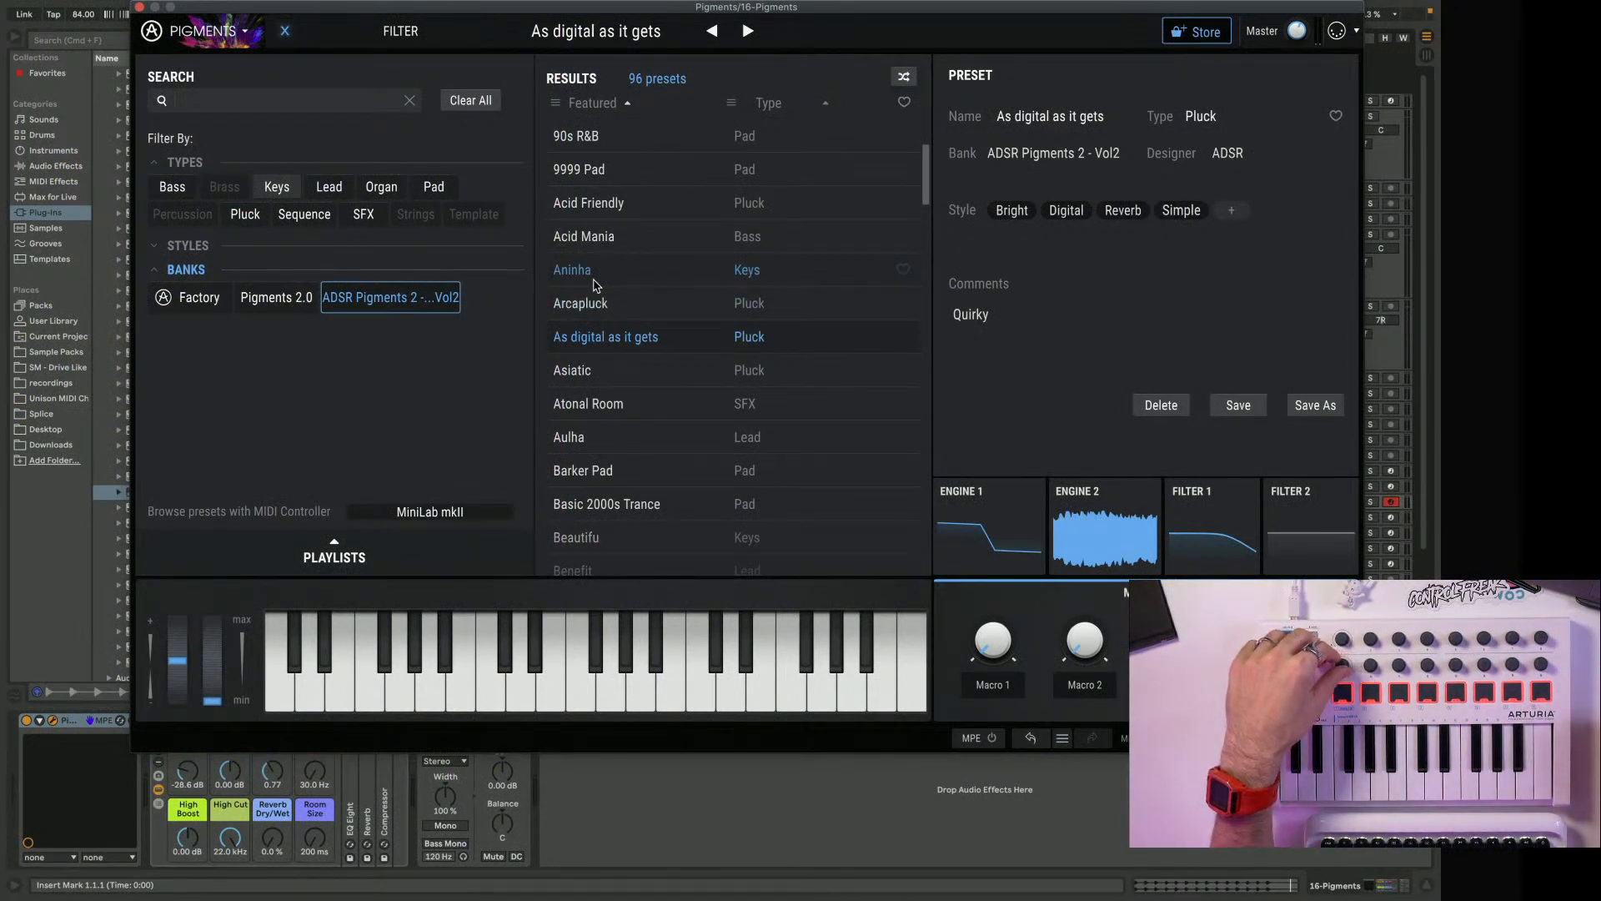
# Filter the ADSR Pigments 2 Vol2 bank to Keys, audition its presets, load Montana and close Pigments
pyautogui.scroll(-20, 596, 285)
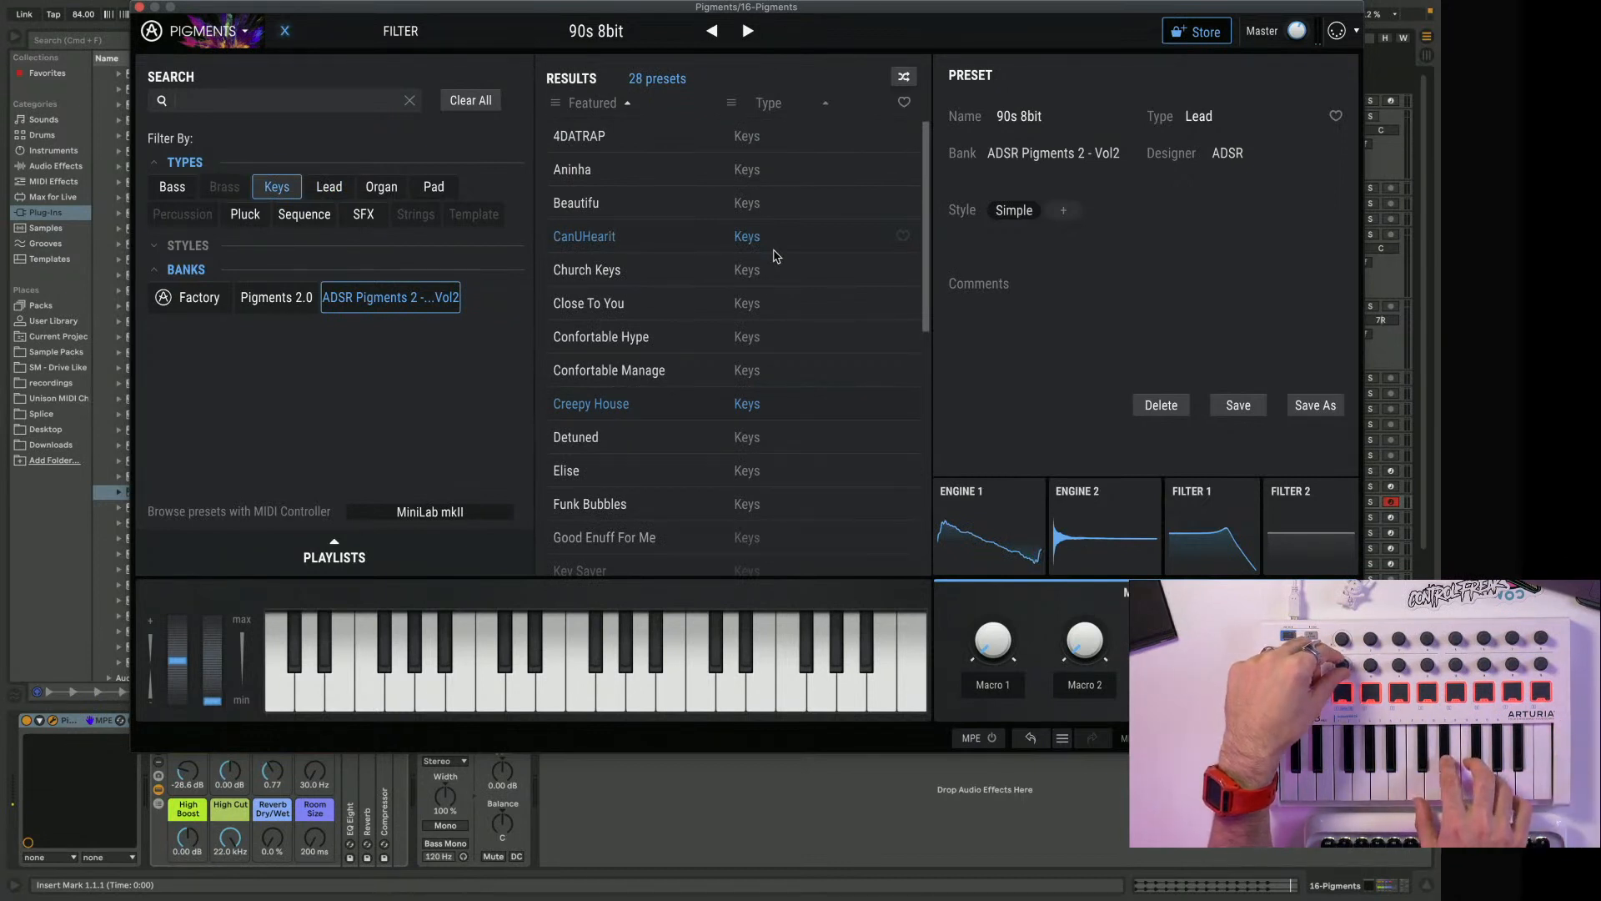
pyautogui.scroll(-3, 774, 256)
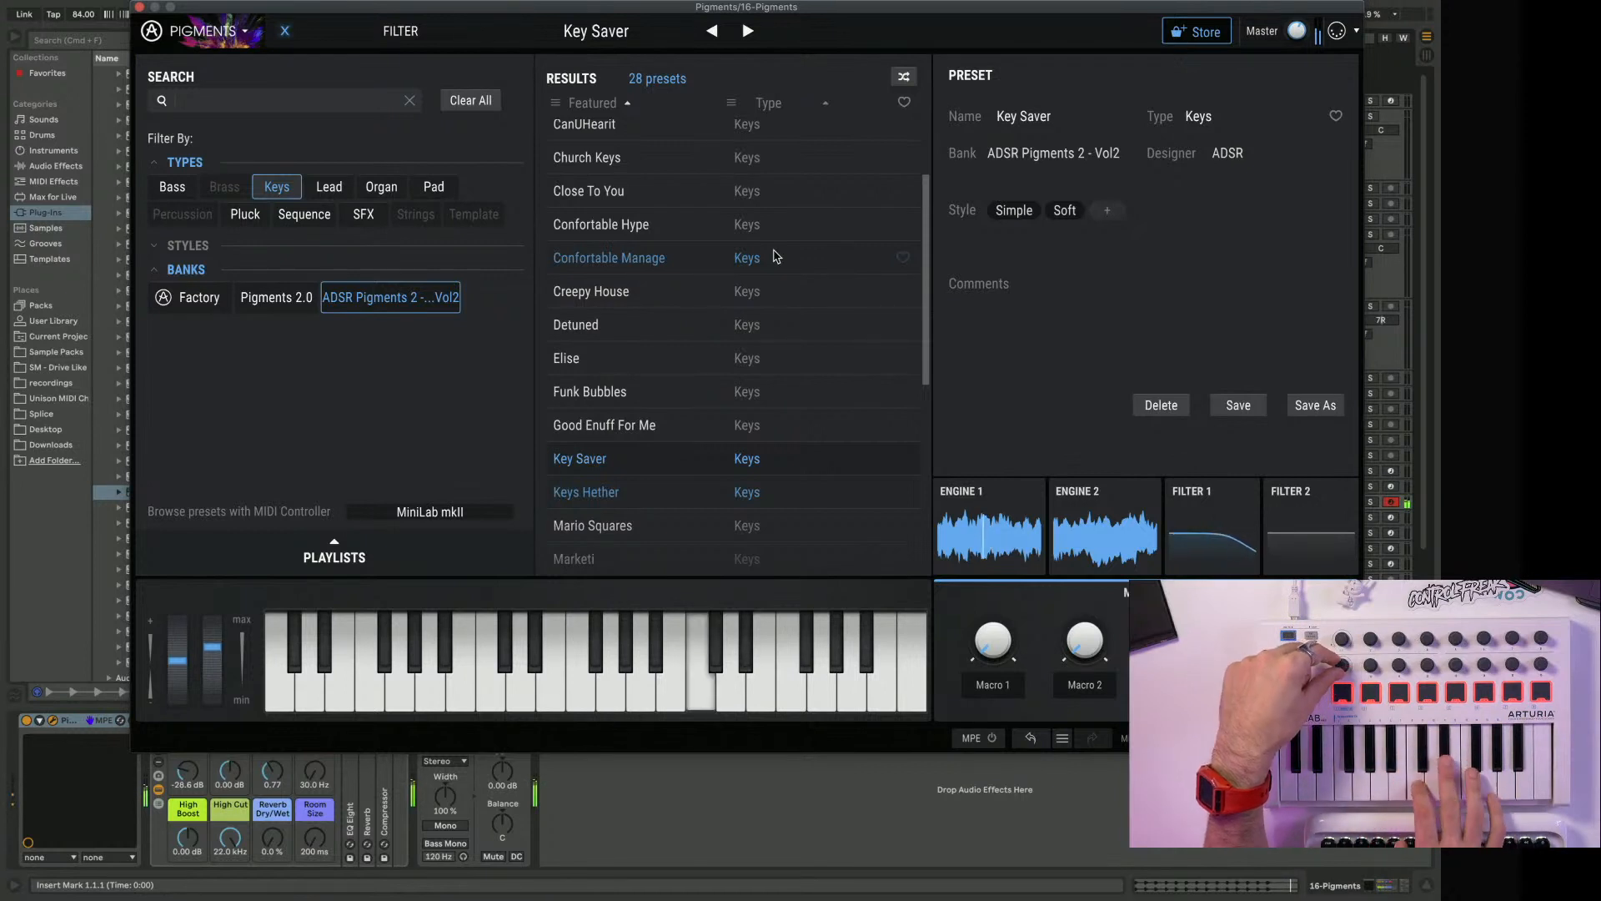
pyautogui.scroll(-3, 775, 256)
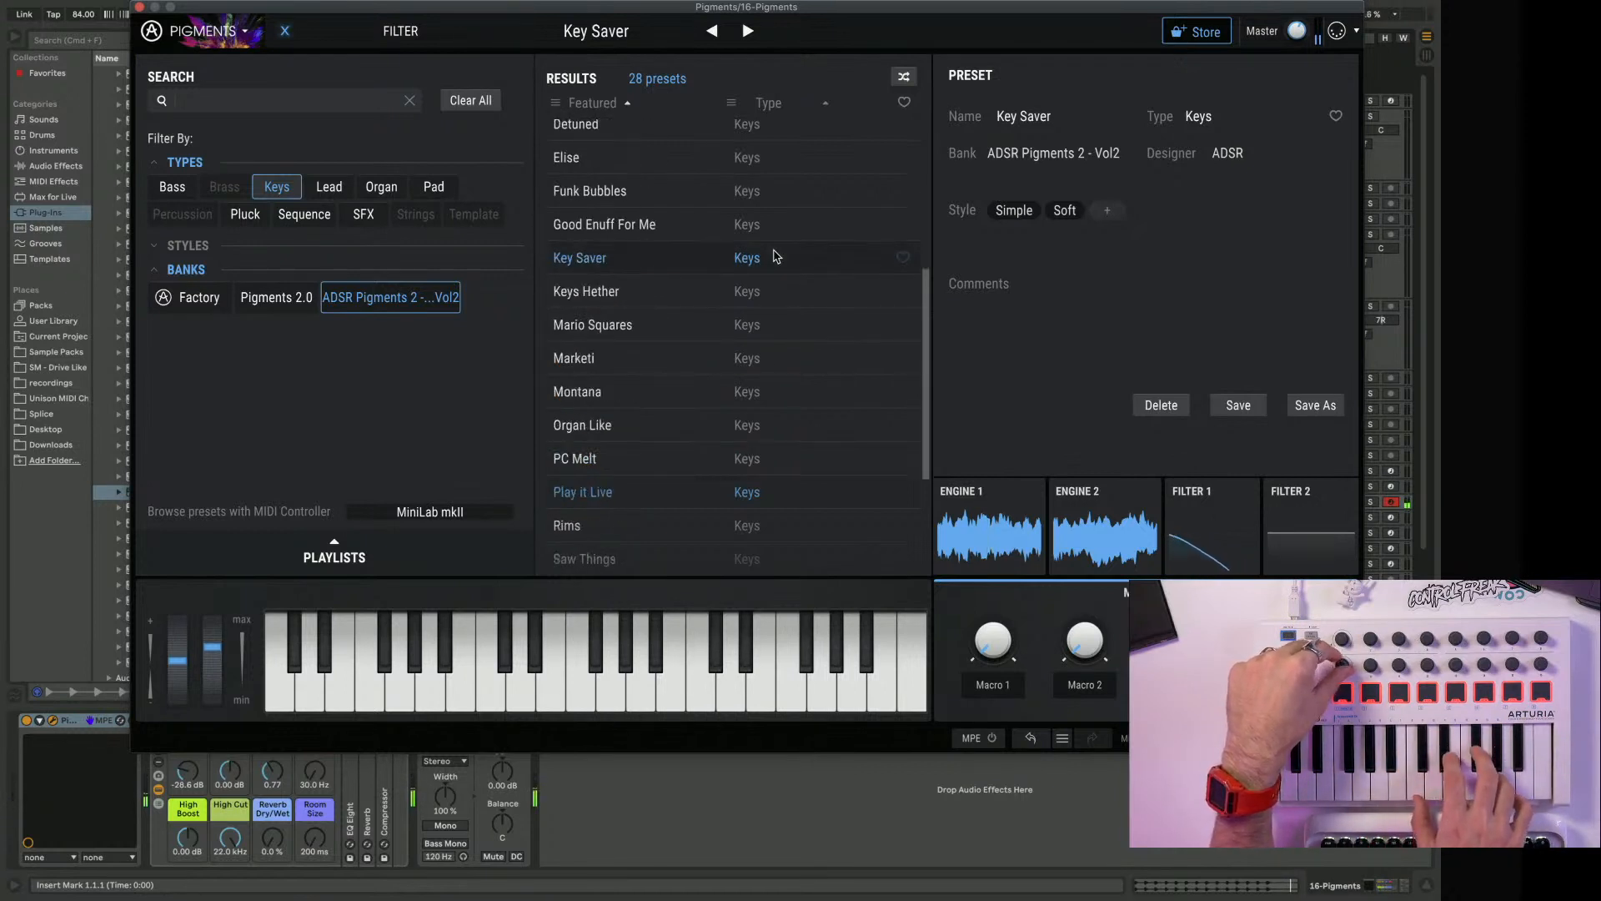
pyautogui.scroll(-1, 776, 256)
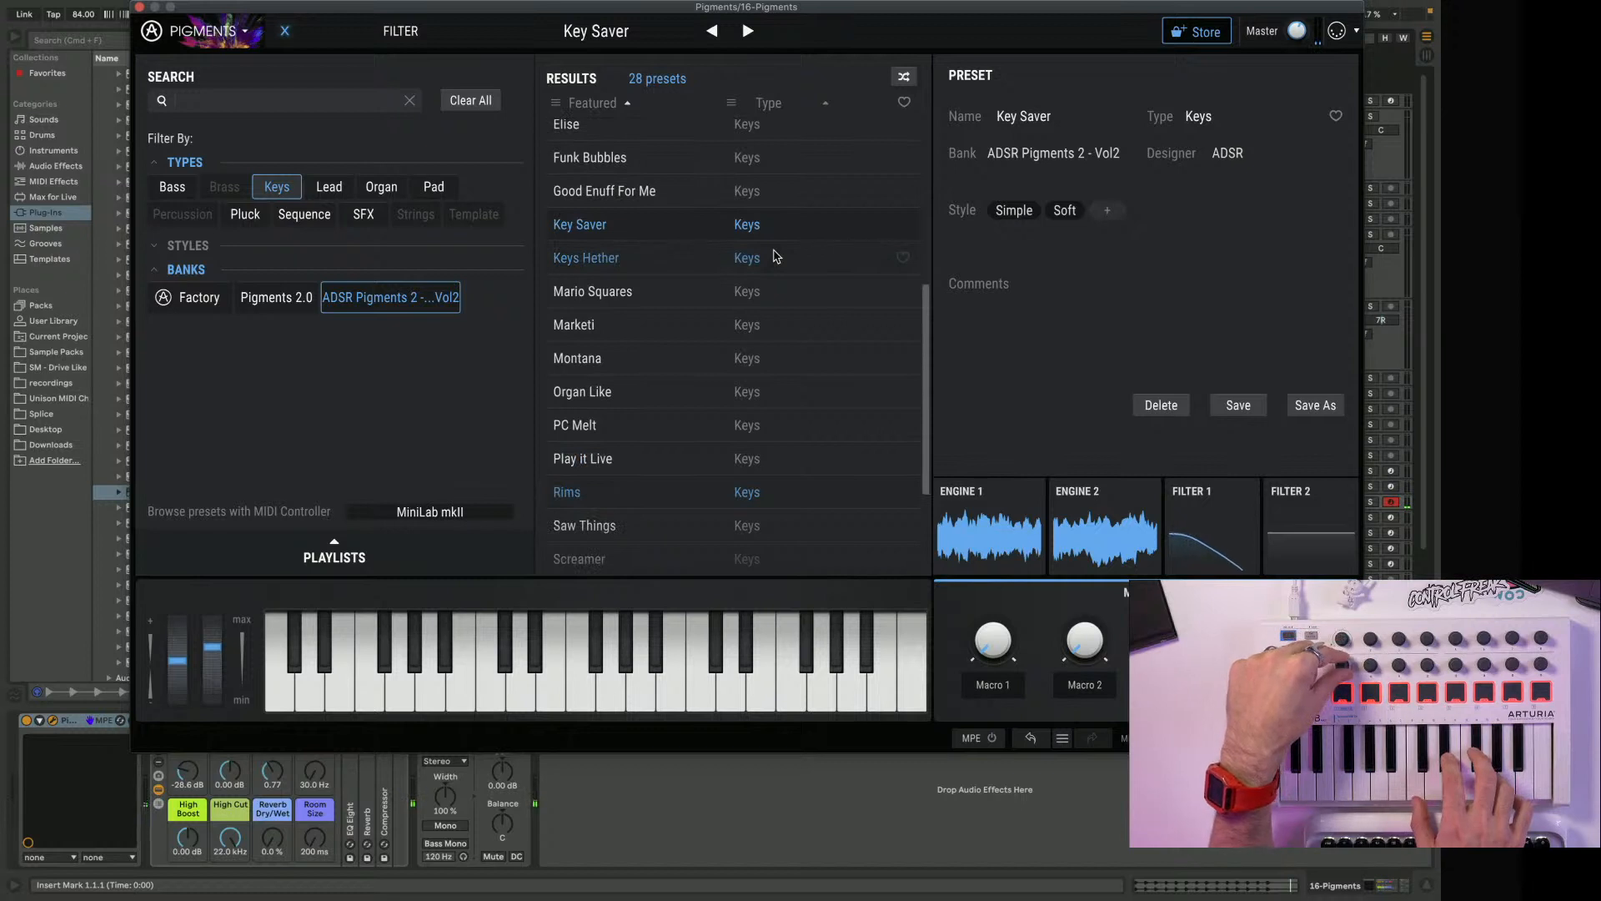
pyautogui.scroll(-1, 775, 256)
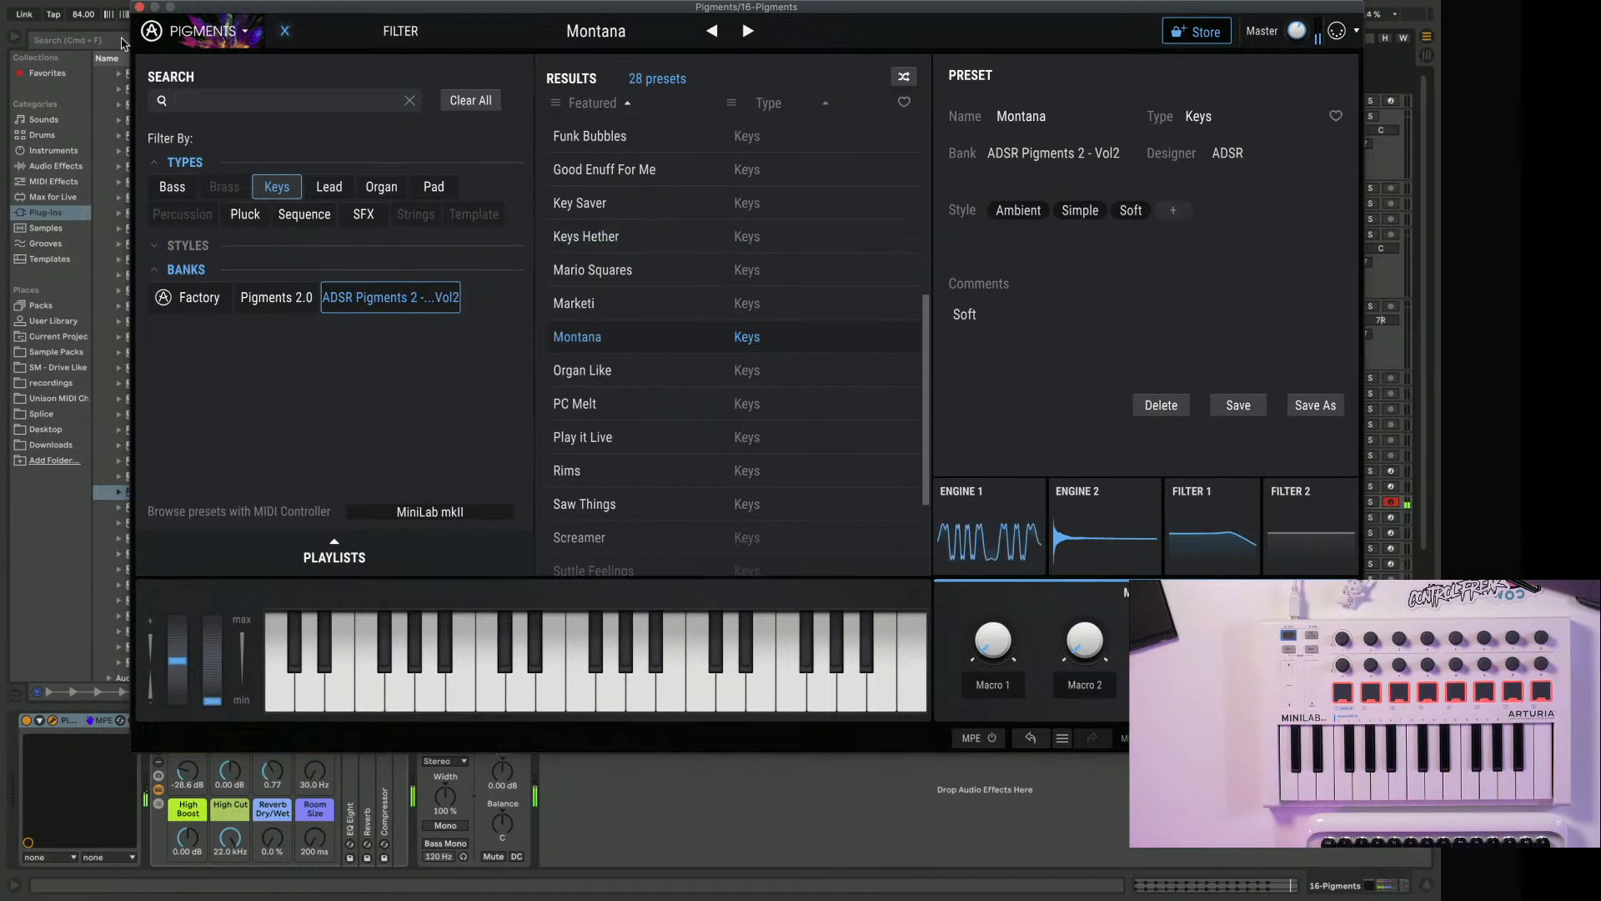
pyautogui.click(139, 7)
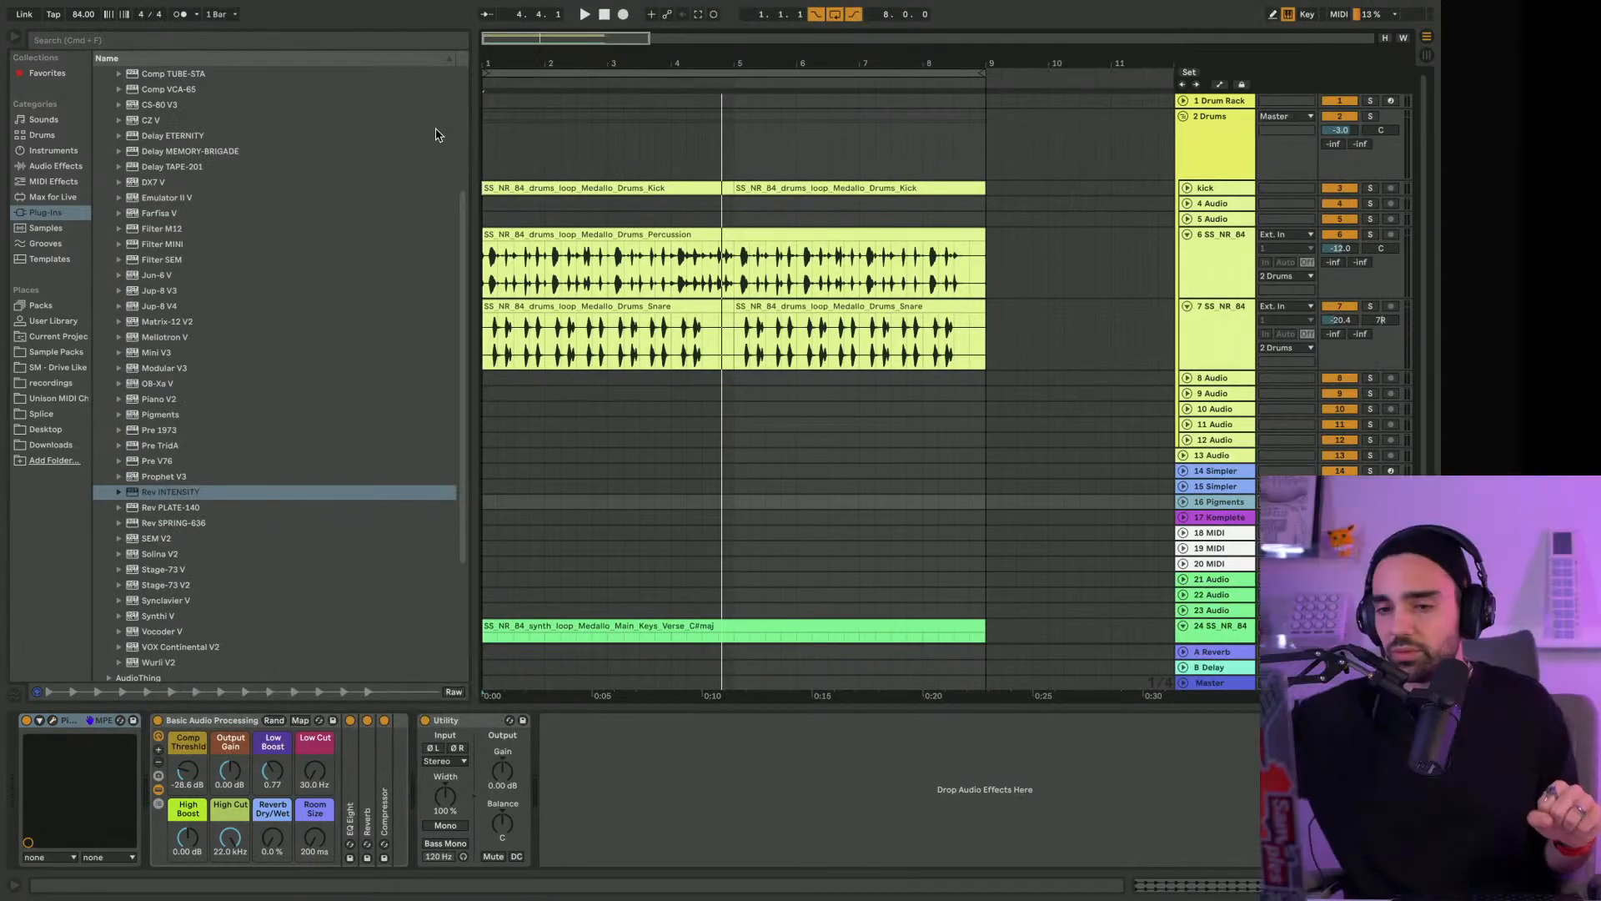
# Play the arrangement, unfold the Pigments track and show the device chain of keys loop track 24
pyautogui.press('space')
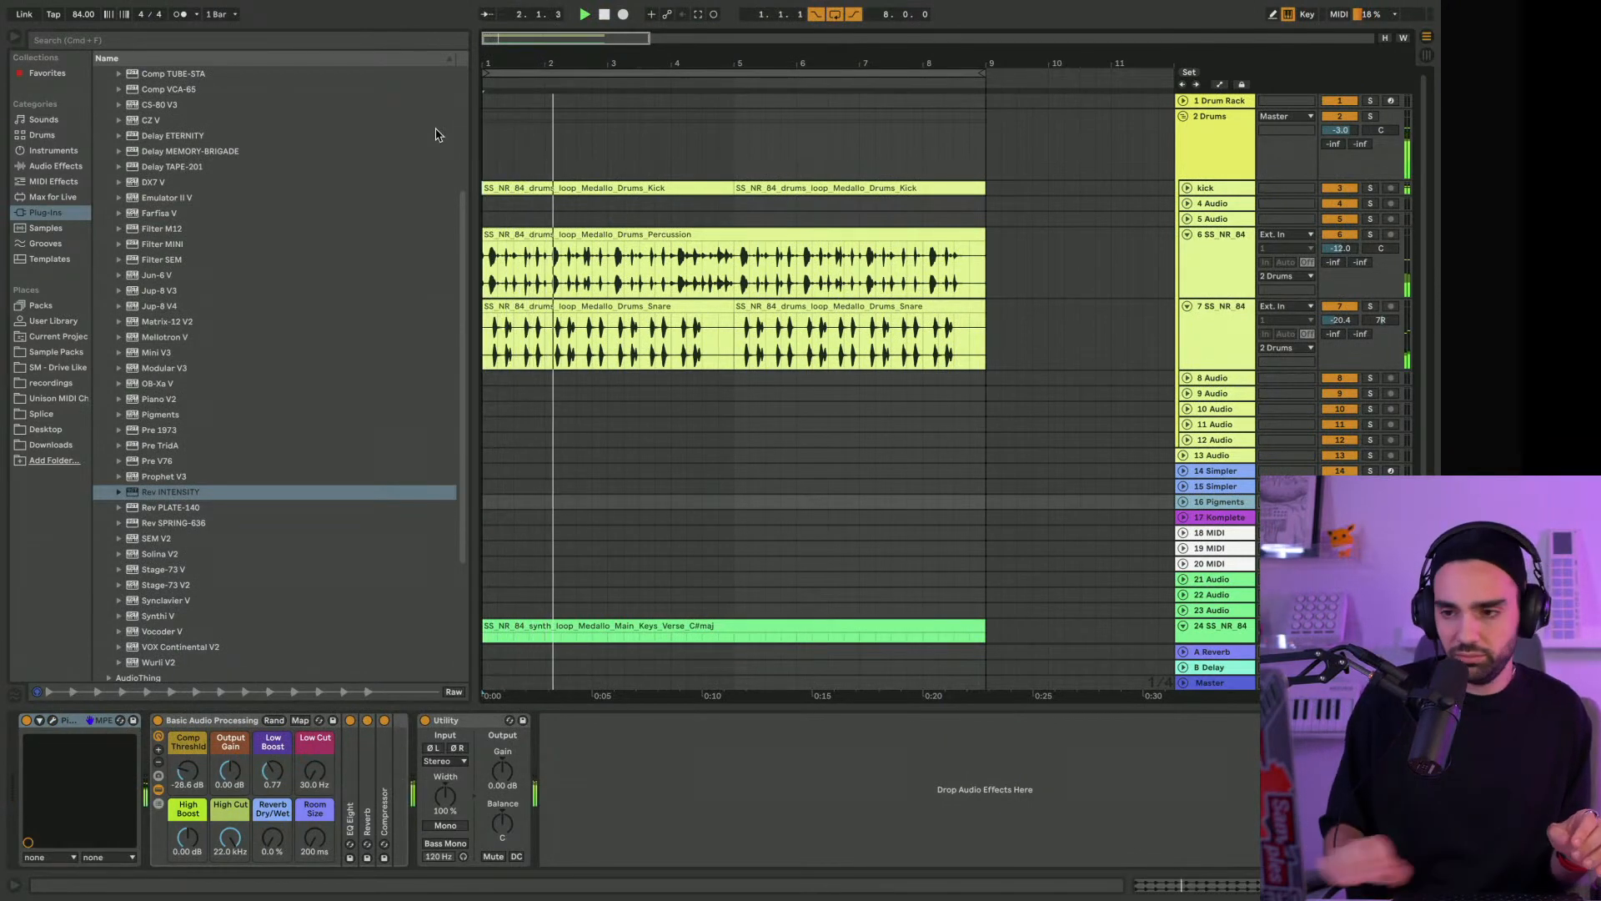
pyautogui.click(1184, 503)
pyautogui.scroll(-3, 1184, 507)
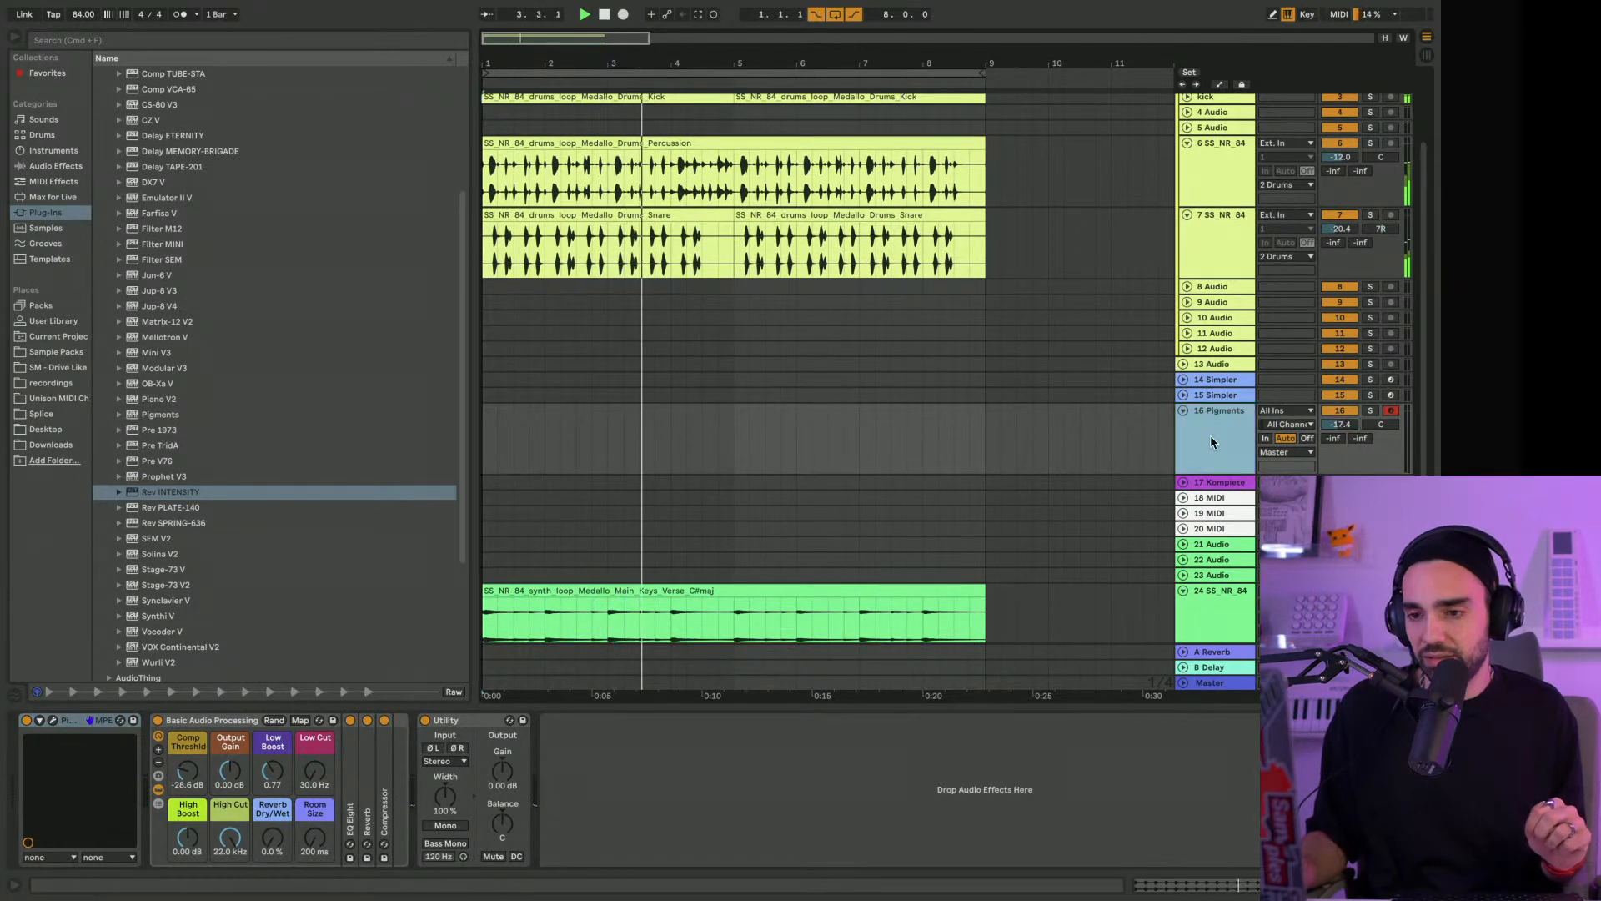
pyautogui.scroll(-2, 1210, 436)
pyautogui.click(1209, 575)
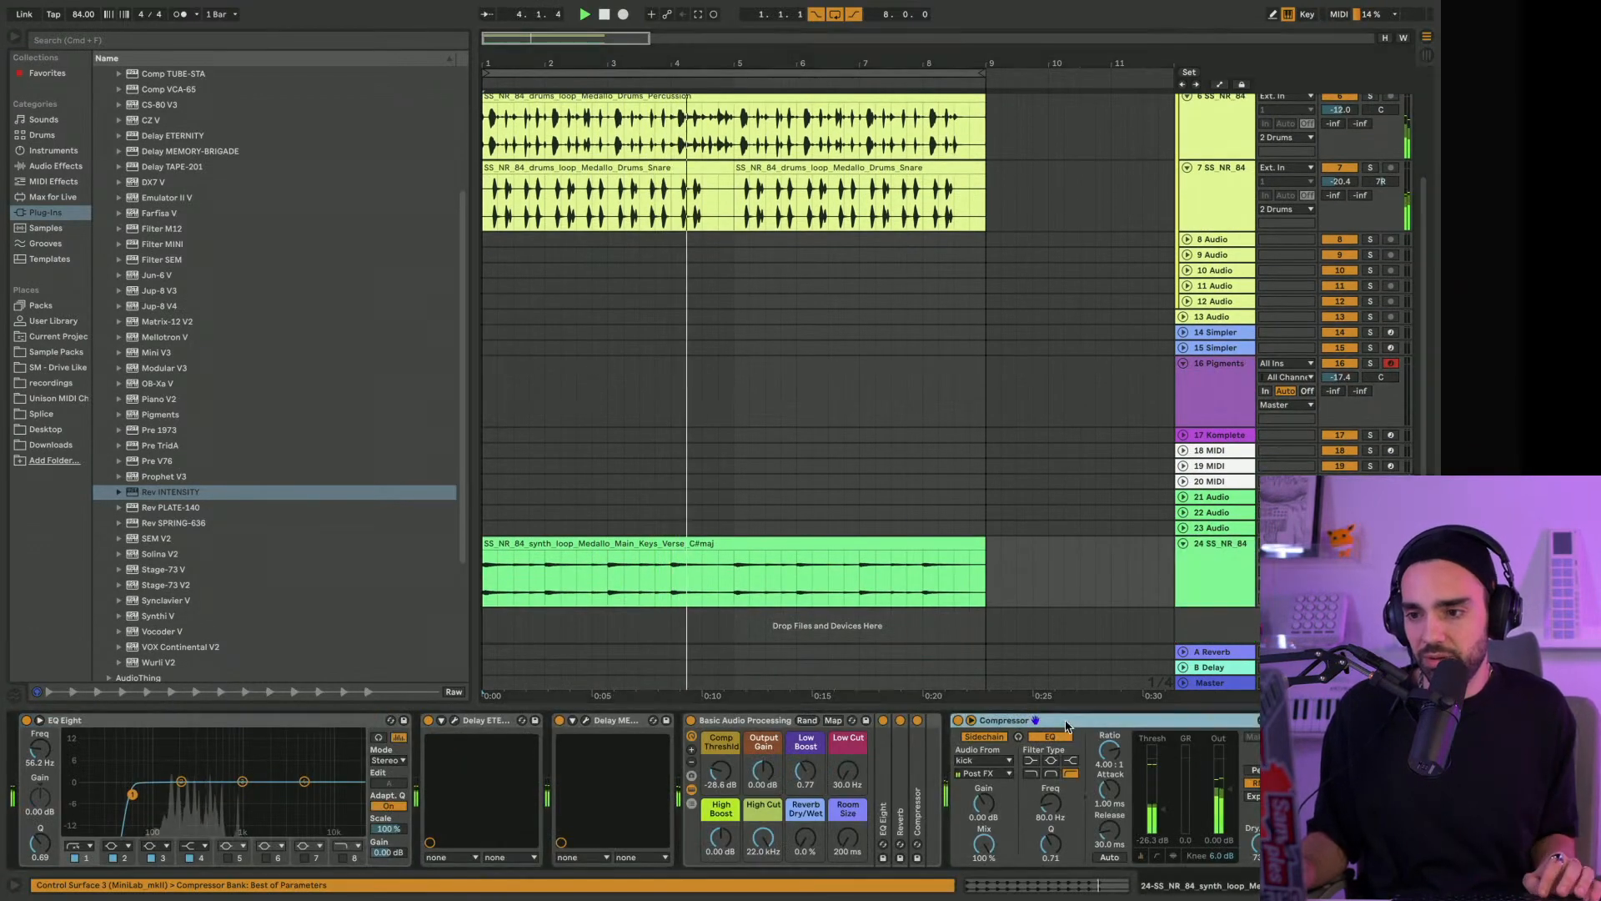
# Paste the kick-sidechained Compressor after Utility on the Pigments track's device chain
pyautogui.click(1225, 404)
pyautogui.click(993, 784)
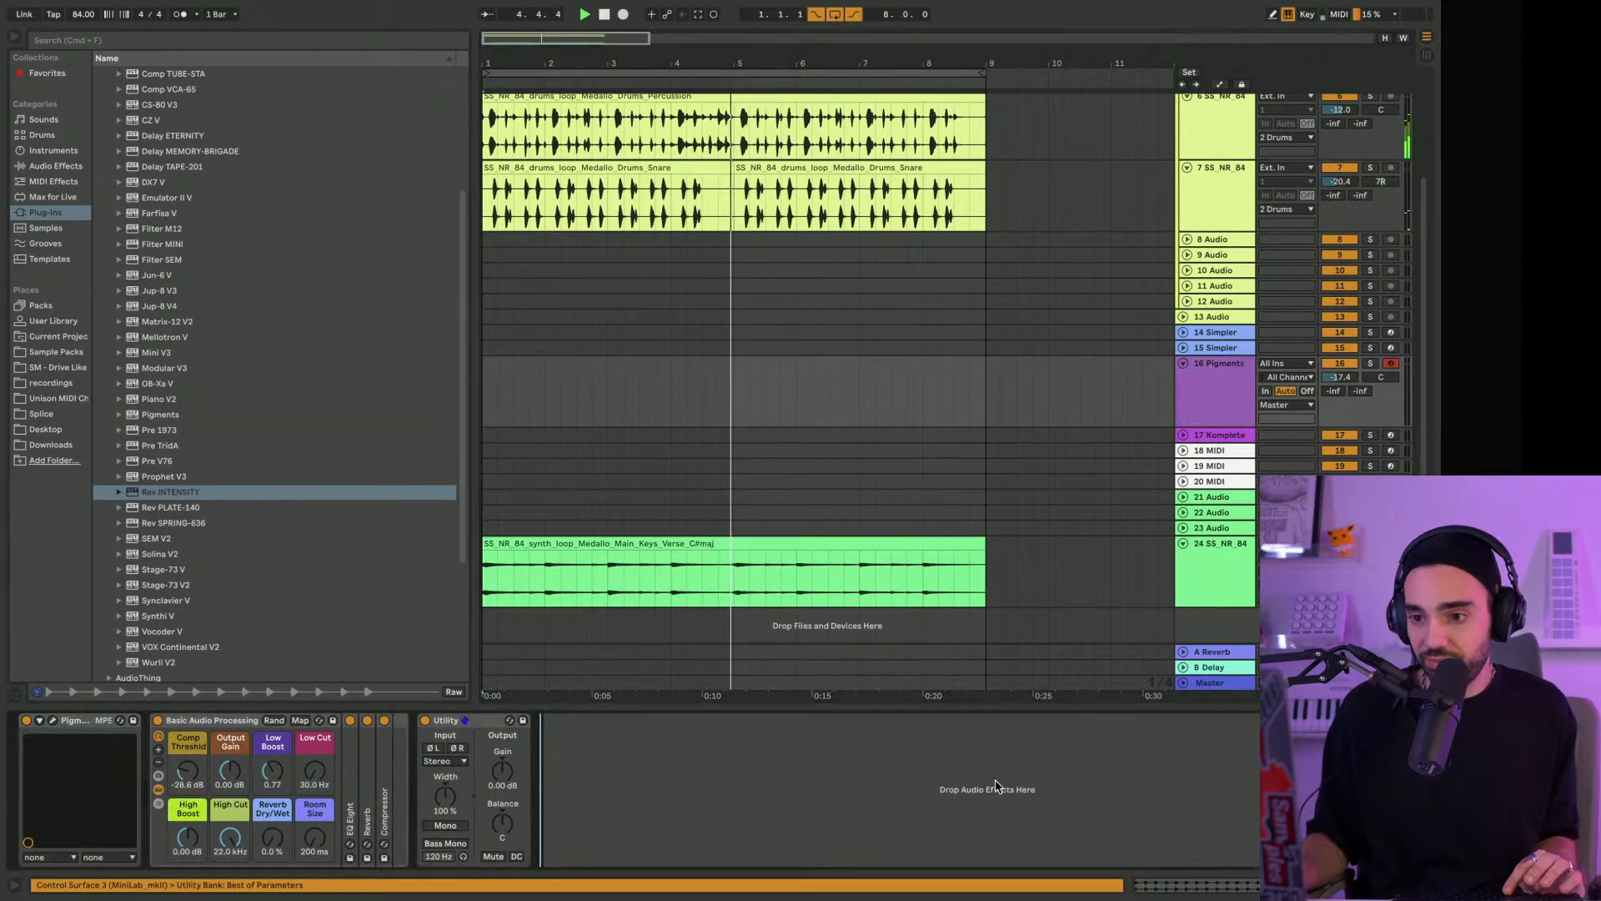
pyautogui.press('super+v')
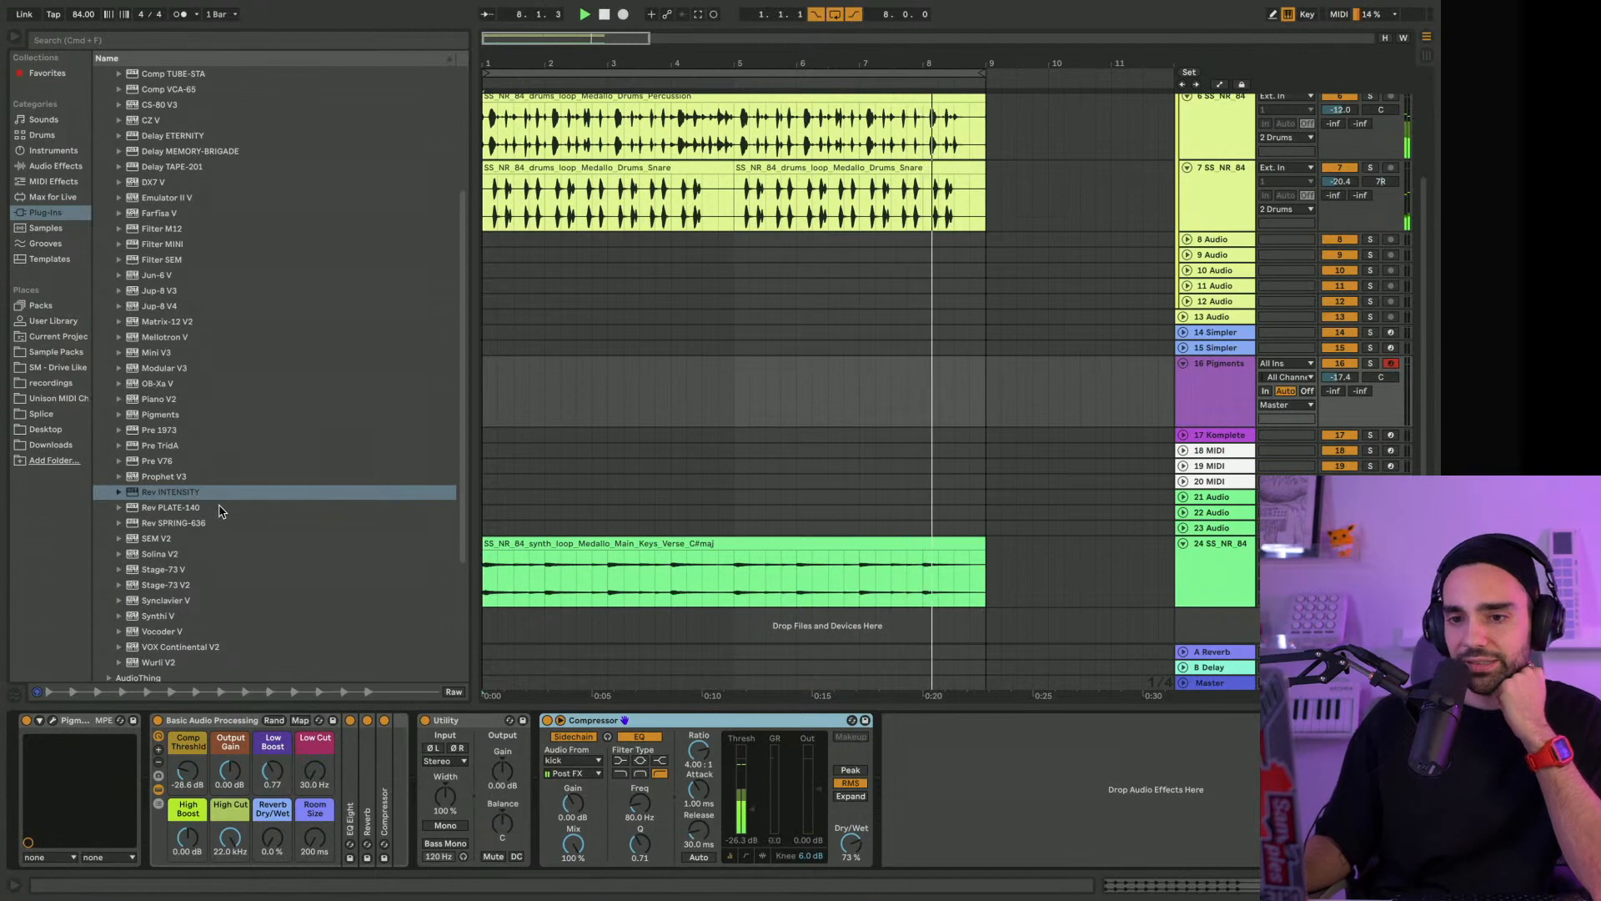
# Insert the Rev SPRING-636 plug-in on the Pigments track between the Basic Audio Processing rack and Utility
pyautogui.scroll(-1, 218, 511)
pyautogui.moveTo(163, 507); pyautogui.dragTo(436, 804)
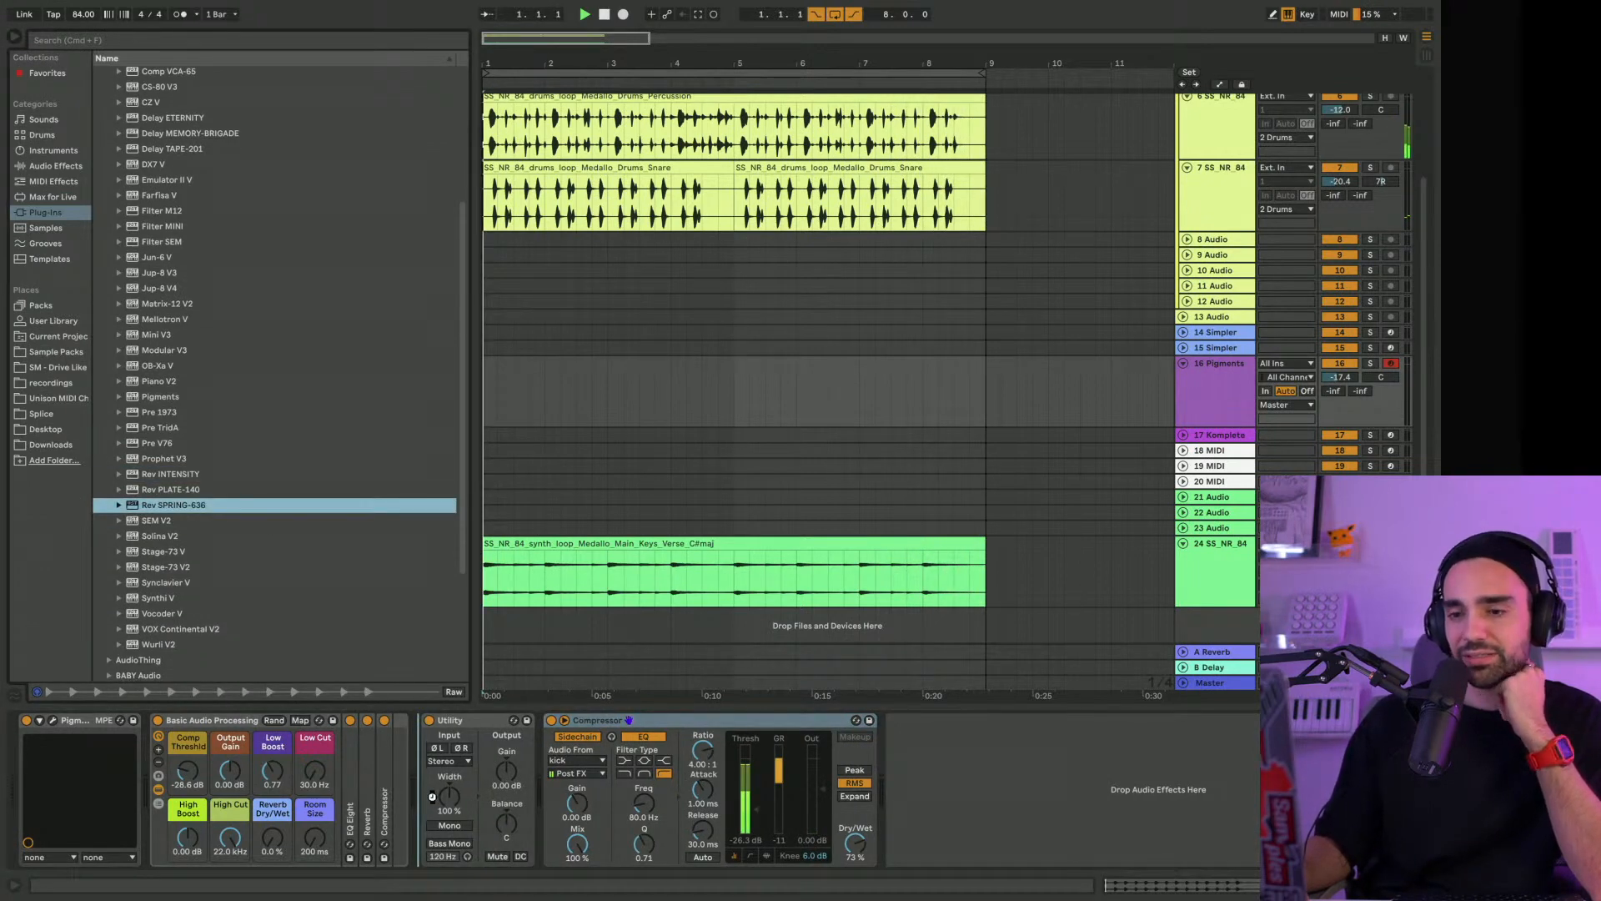
pyautogui.moveTo(432, 796); pyautogui.dragTo(432, 801)
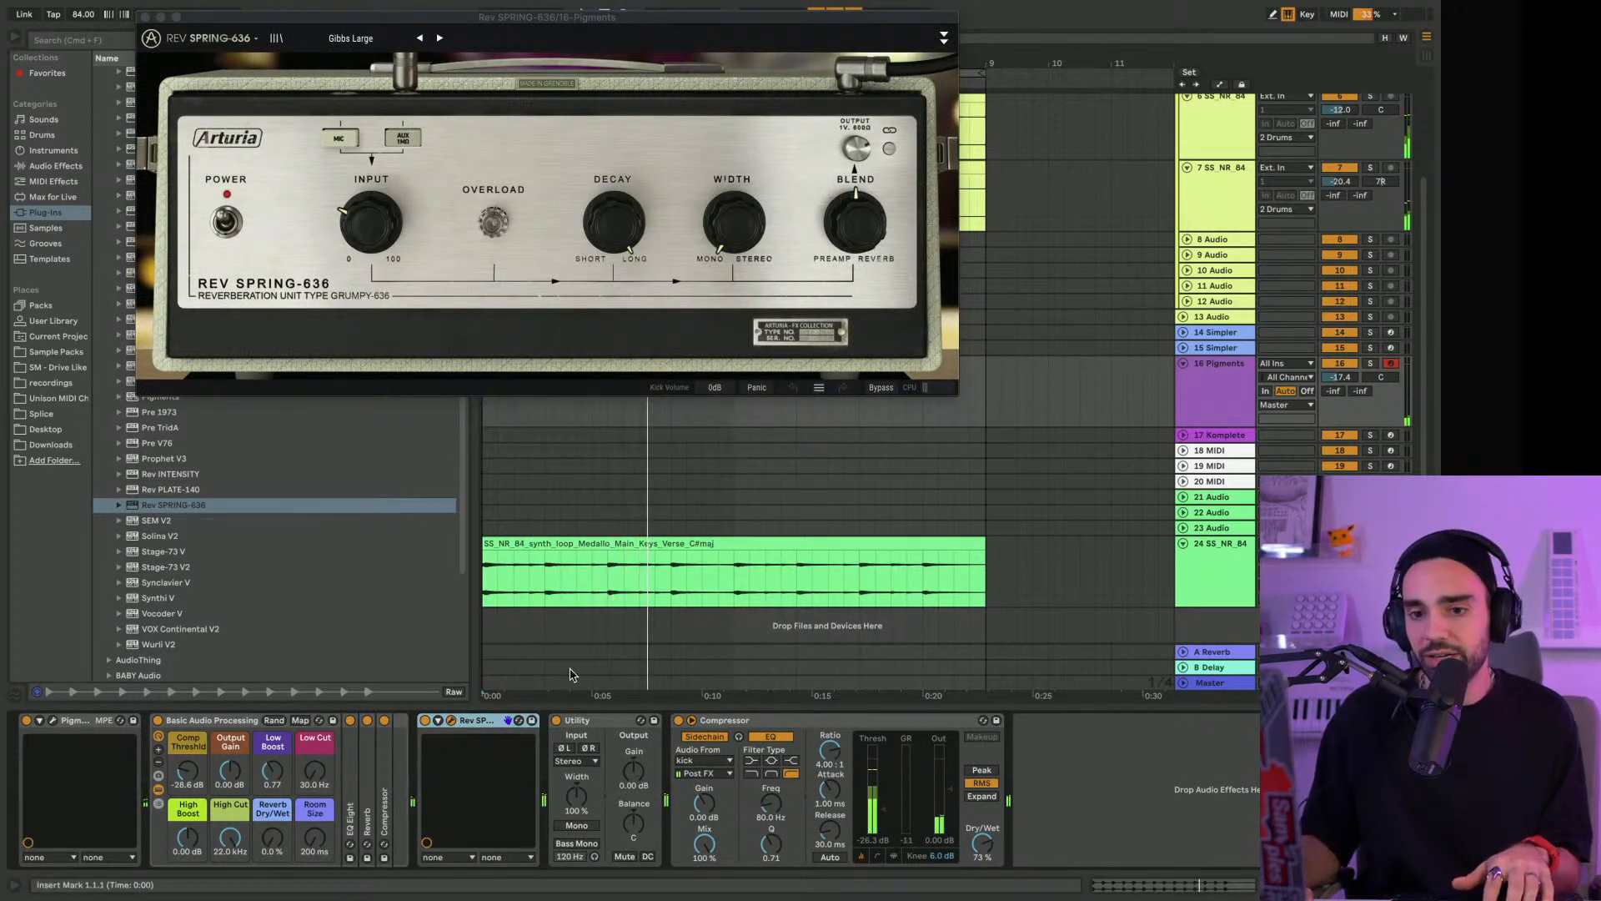
# Solo the Pigments track, switch Rev SPRING-636 to the Space Echo preset and bypass the track's Compressor
pyautogui.click(1371, 364)
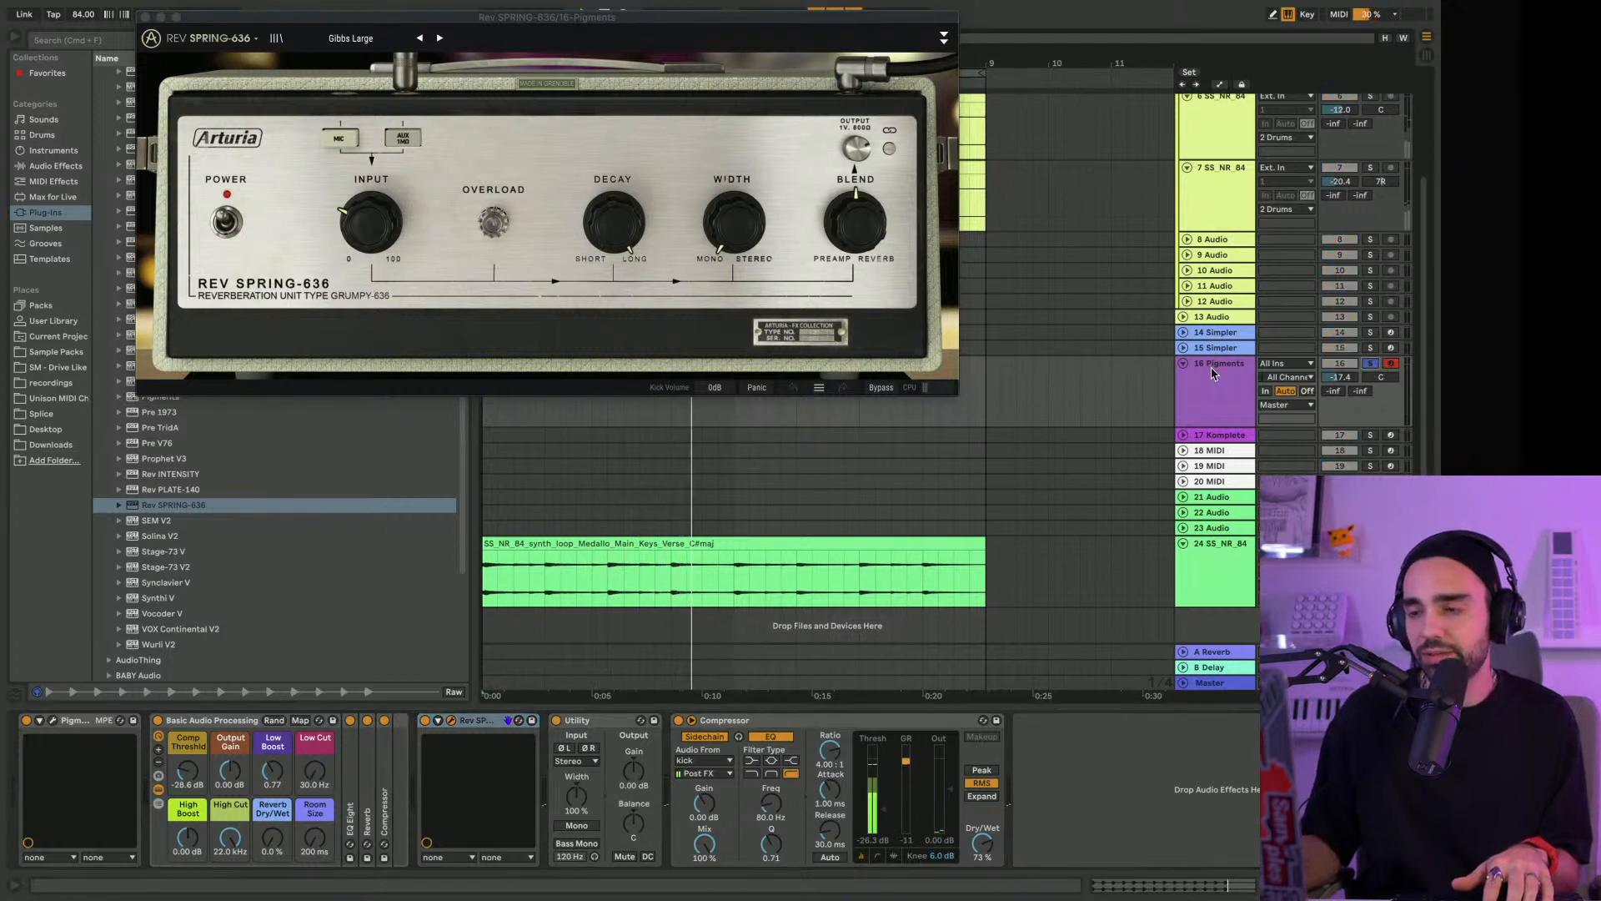
pyautogui.click(440, 37)
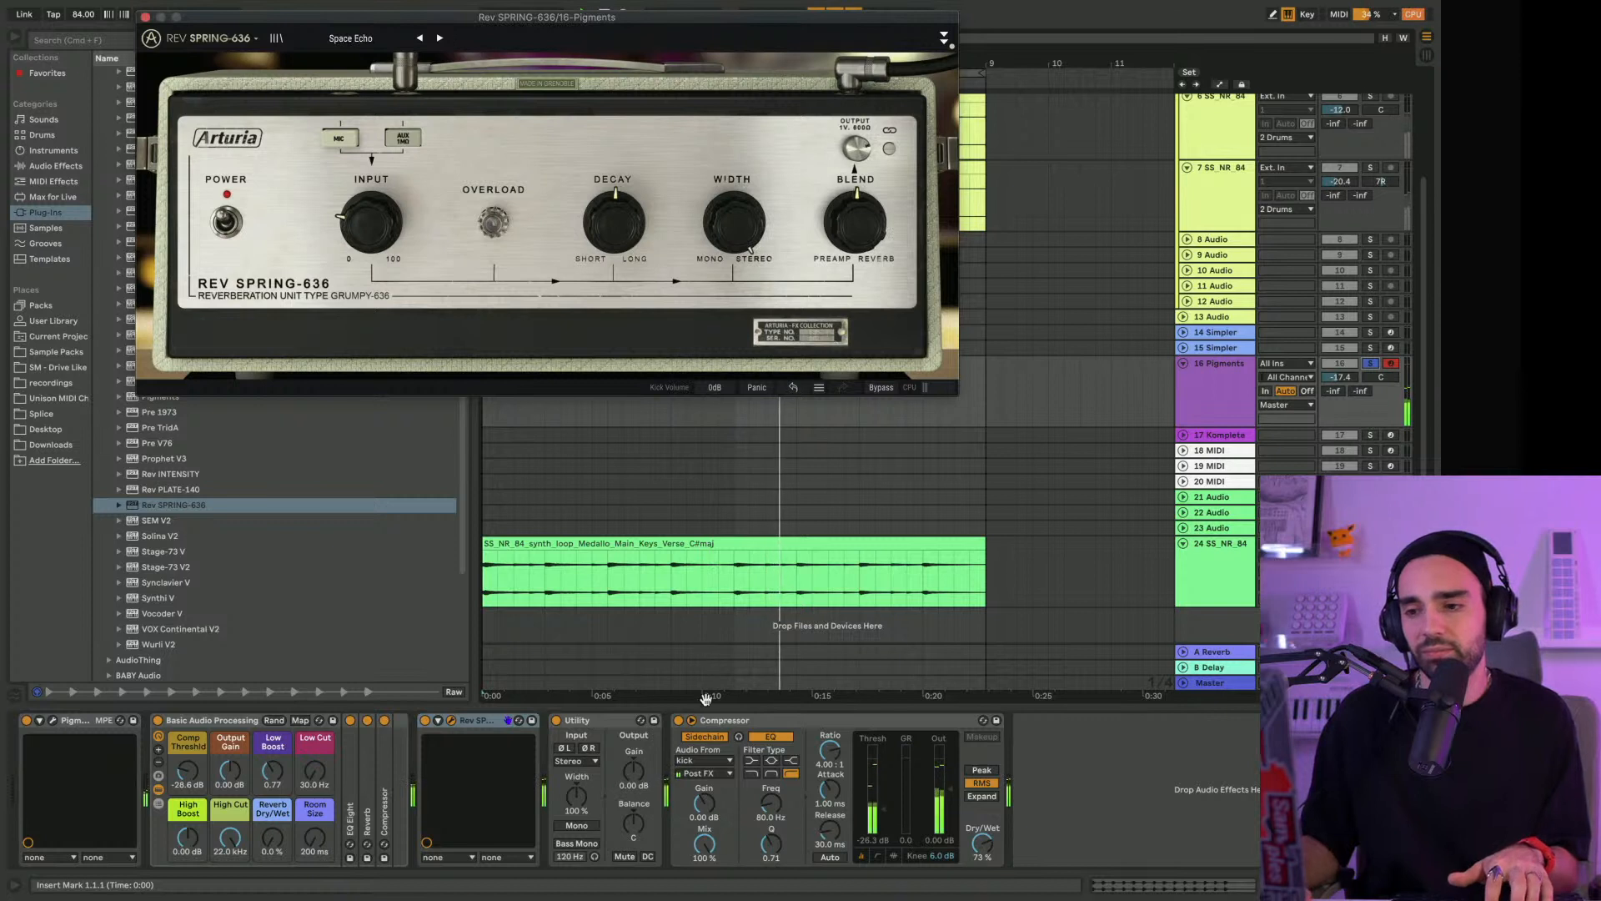
pyautogui.click(678, 720)
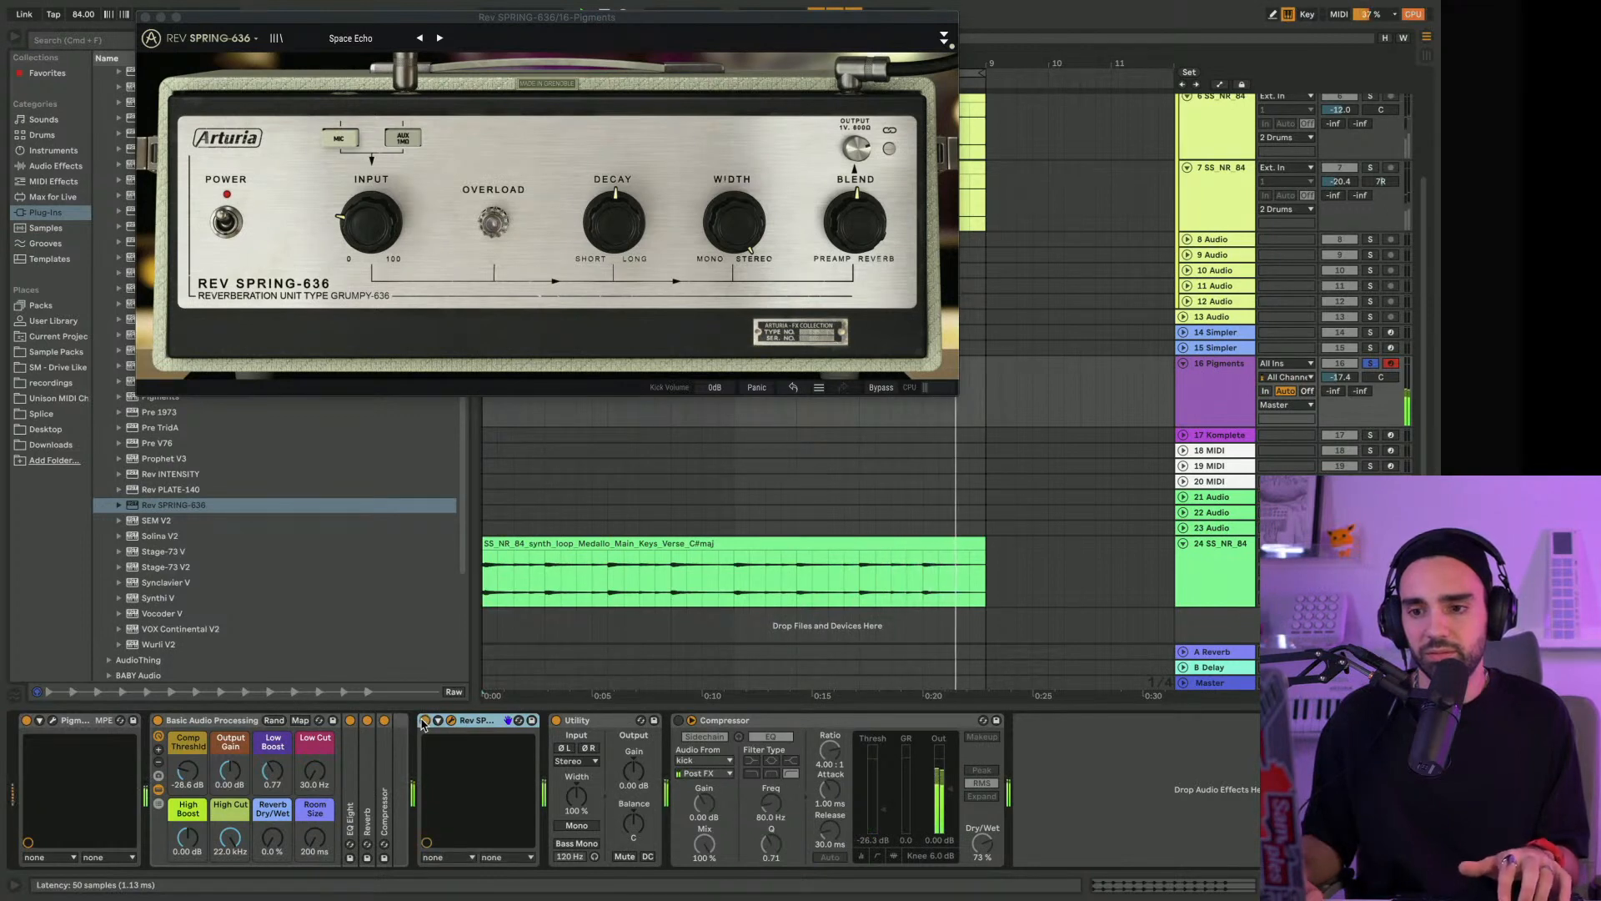
# Show Rev SPRING-636's advanced controls, audition King Tubby At The Control and Gibbs Small, and load the Accu Vintage Large preset
pyautogui.click(943, 37)
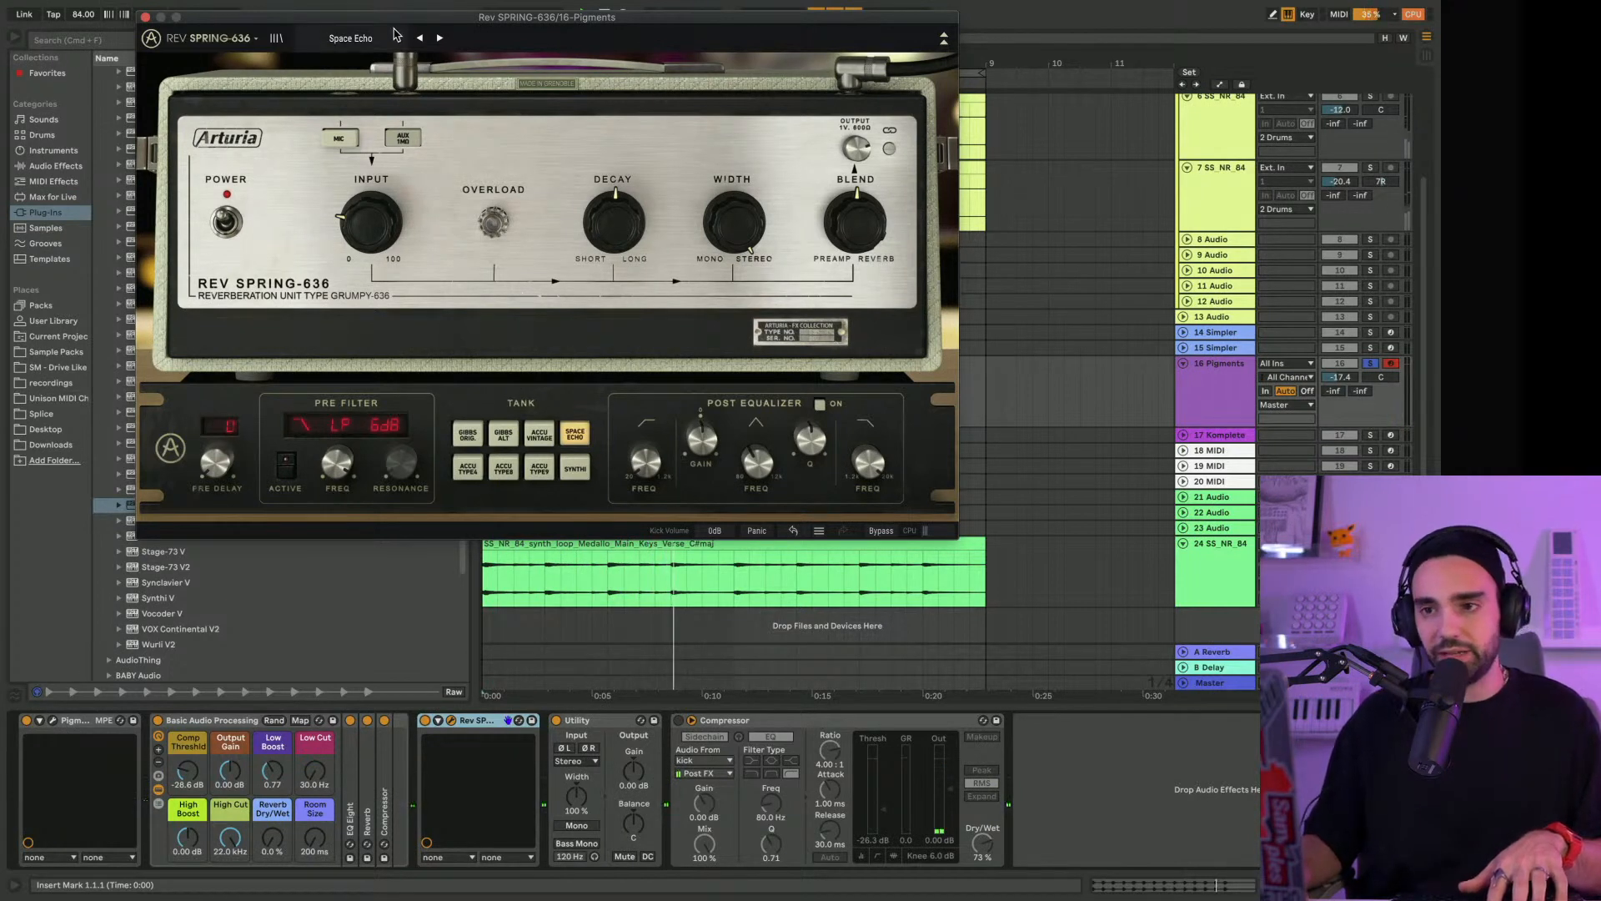
pyautogui.click(440, 38)
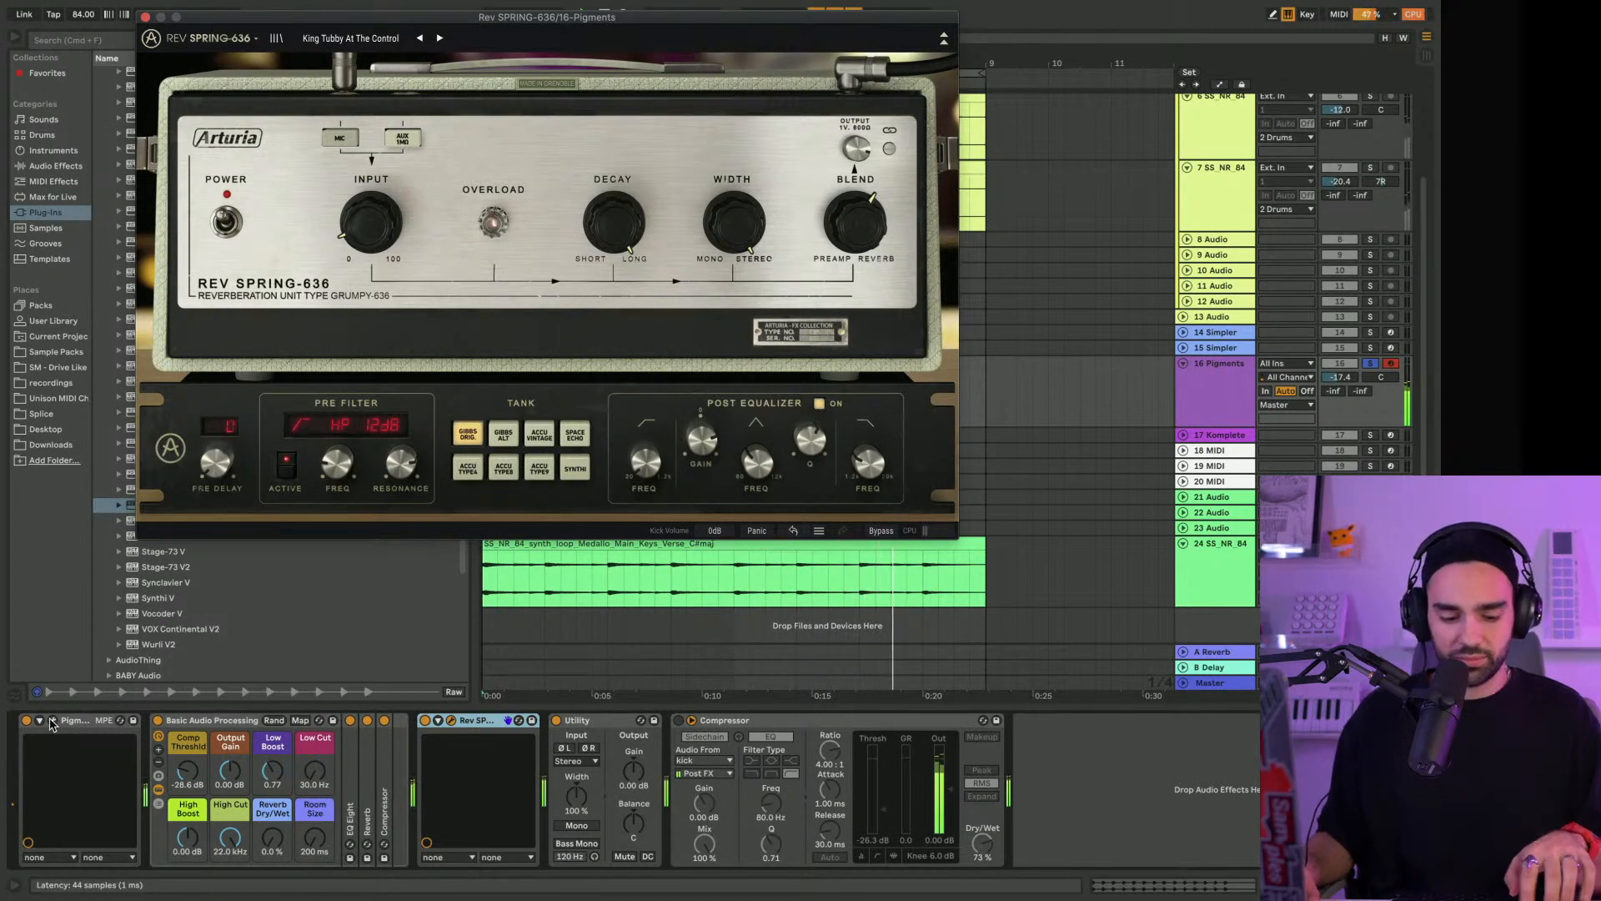
pyautogui.click(438, 42)
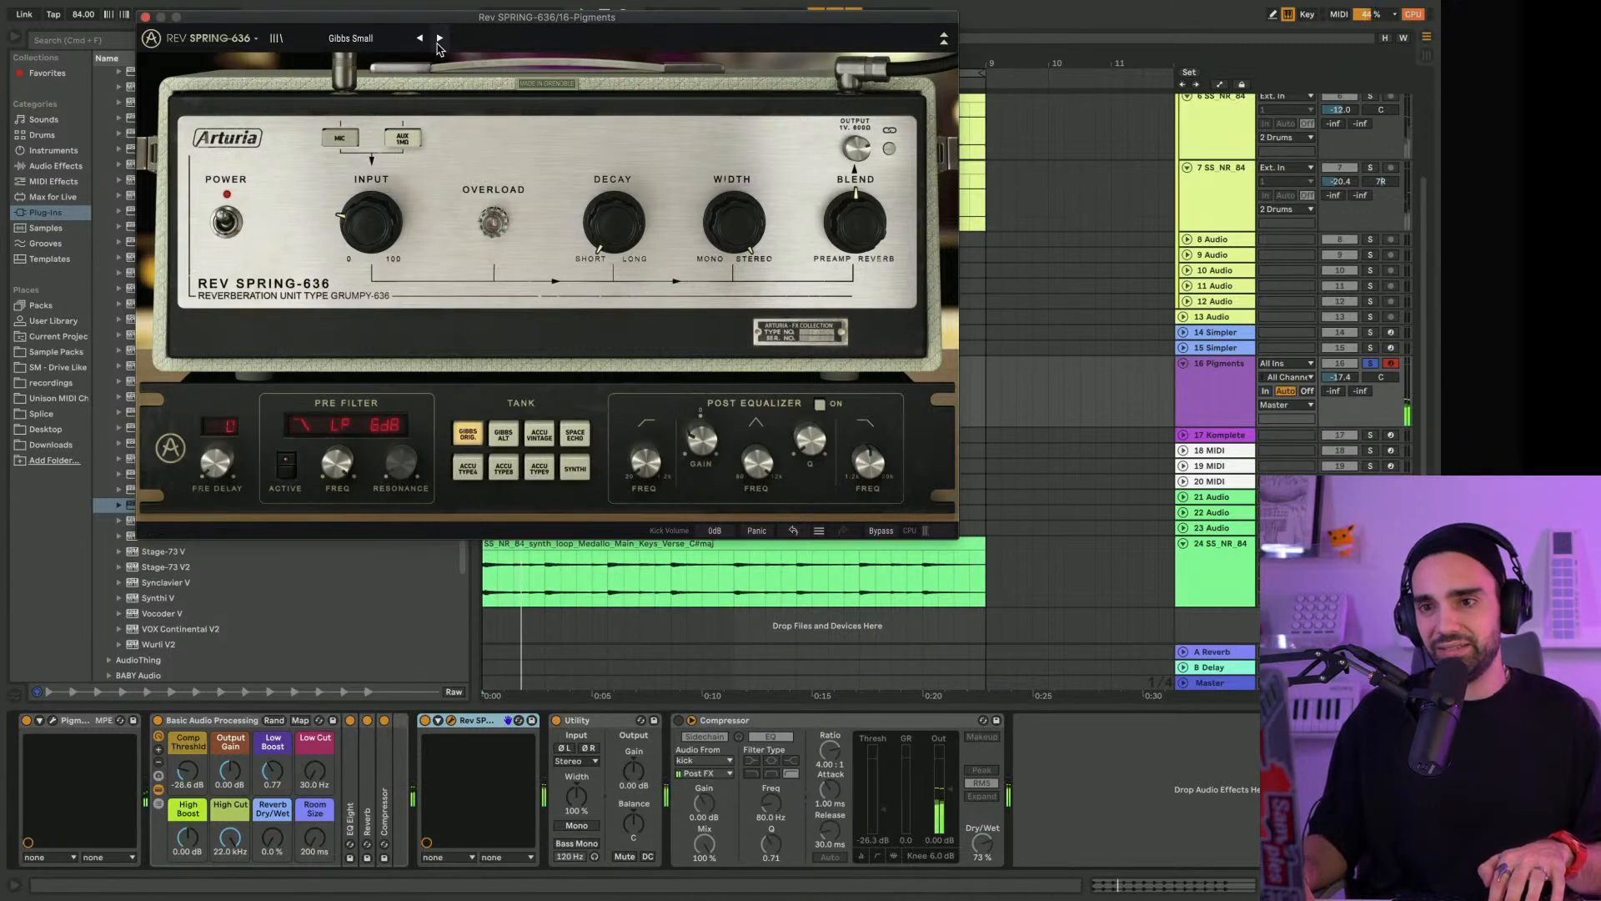
pyautogui.click(328, 38)
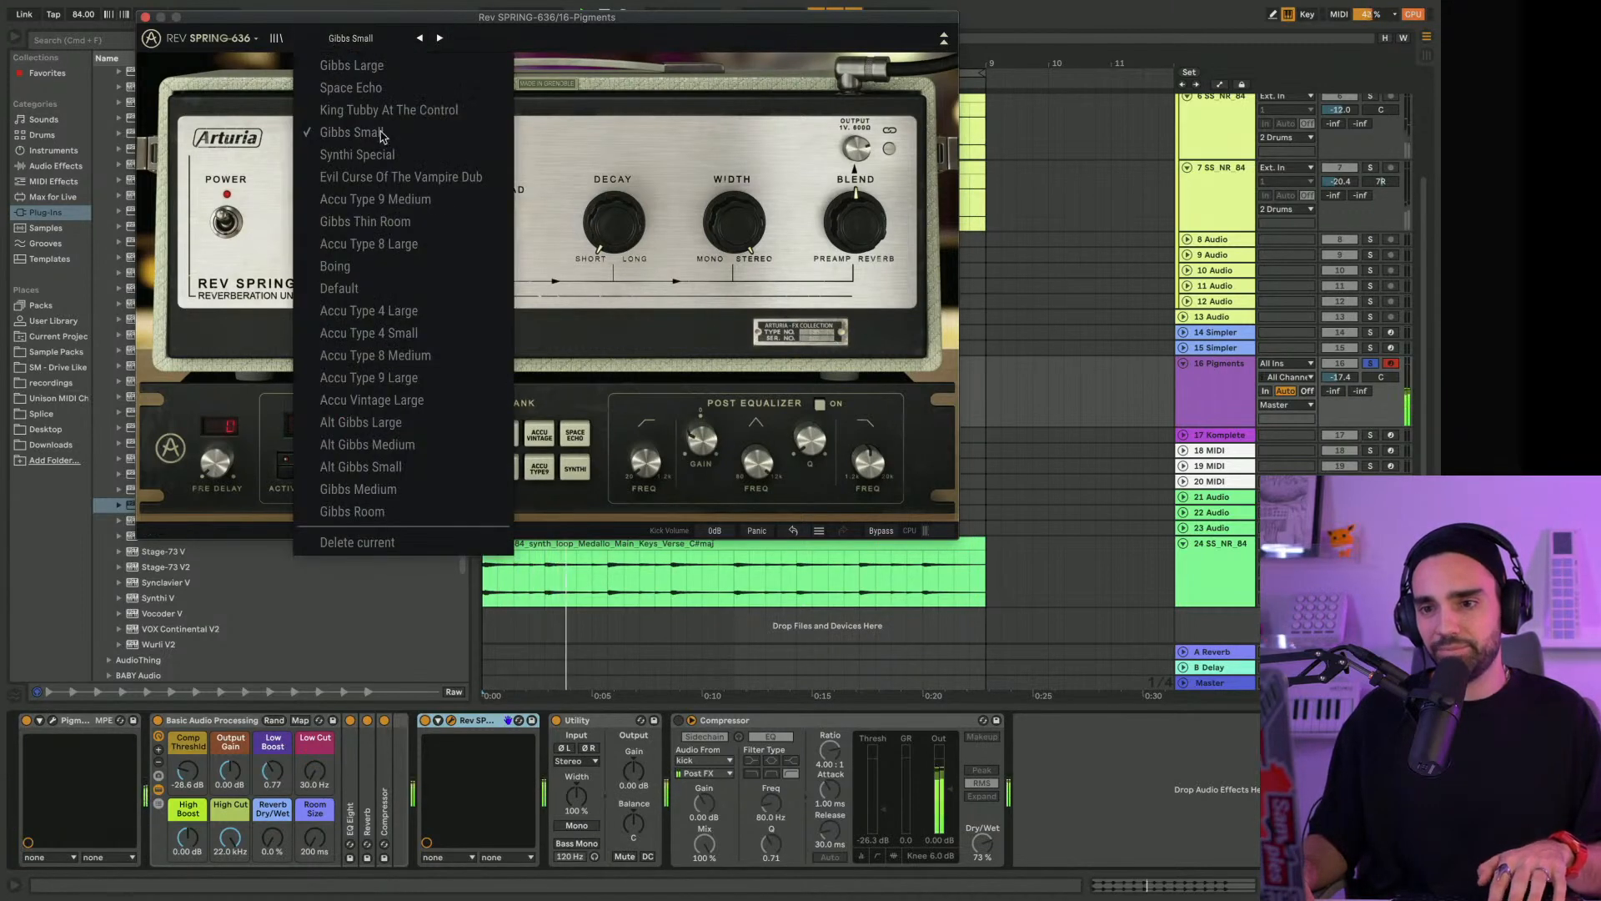
pyautogui.click(372, 400)
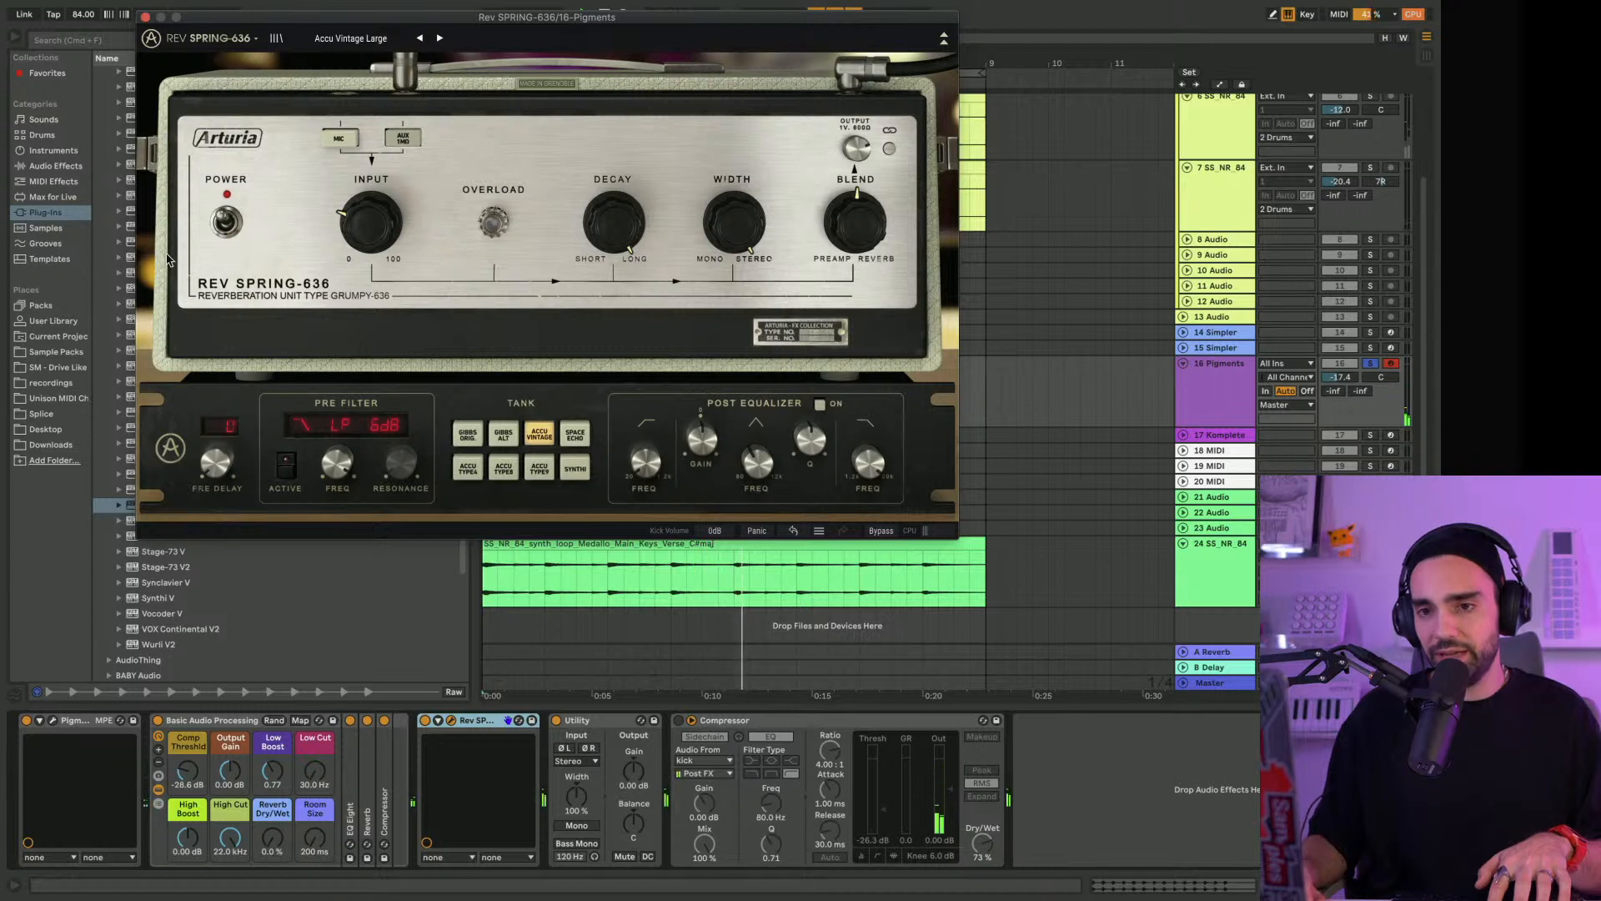
# Adjust the Blend knob of Rev SPRING-636 around its midpoint
pyautogui.click(760, 332)
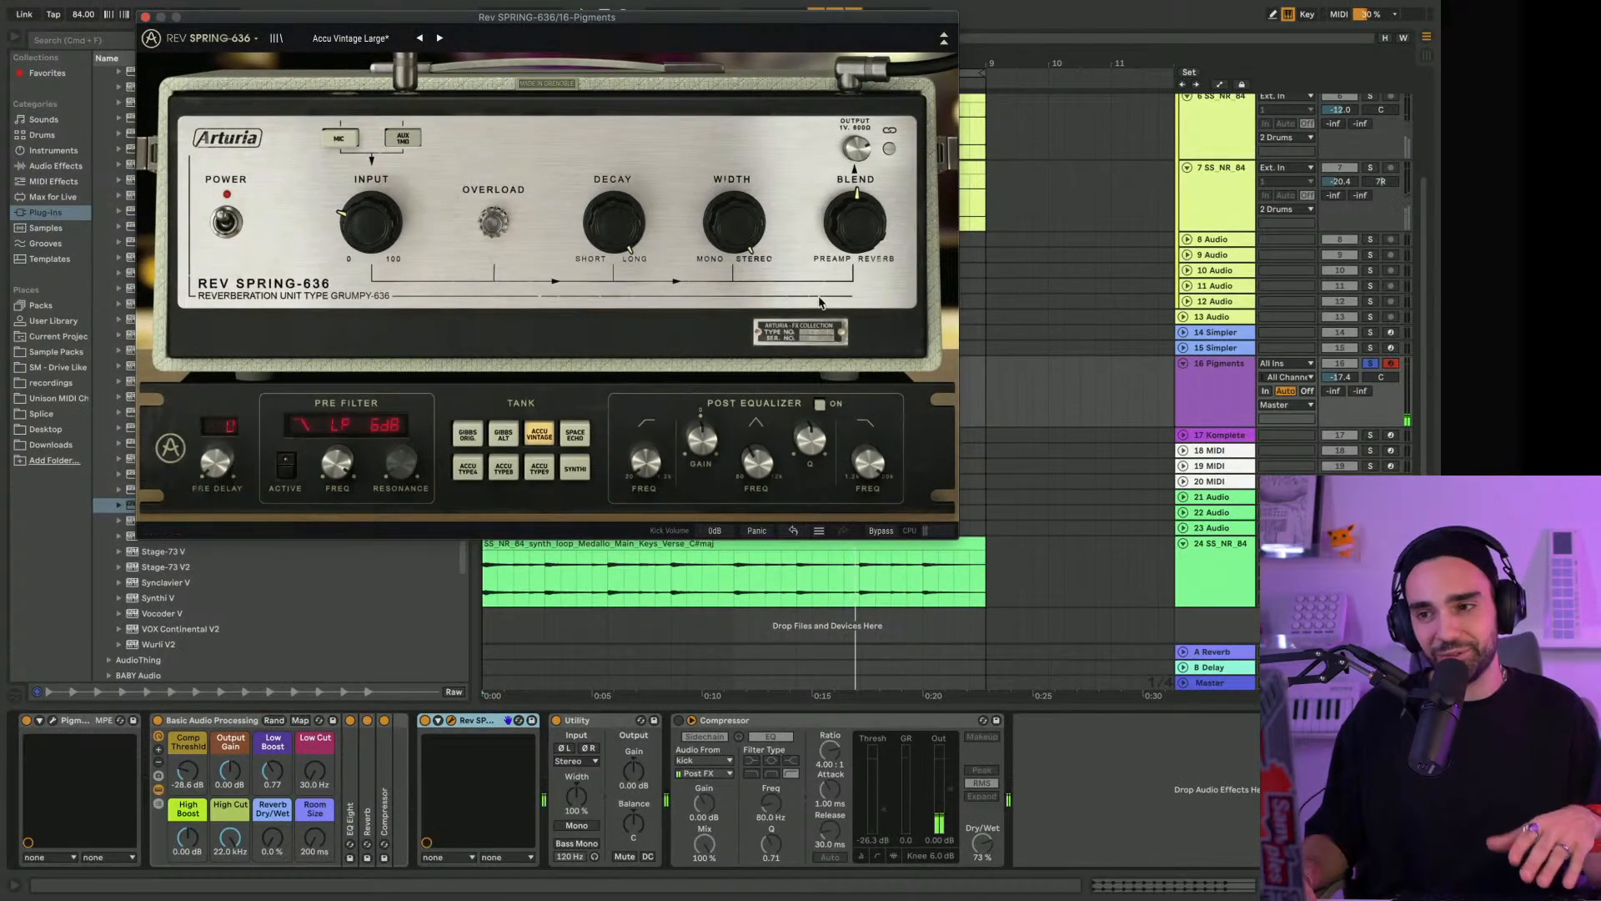
pyautogui.moveTo(862, 210)
pyautogui.moveTo(861, 209); pyautogui.dragTo(862, 212)
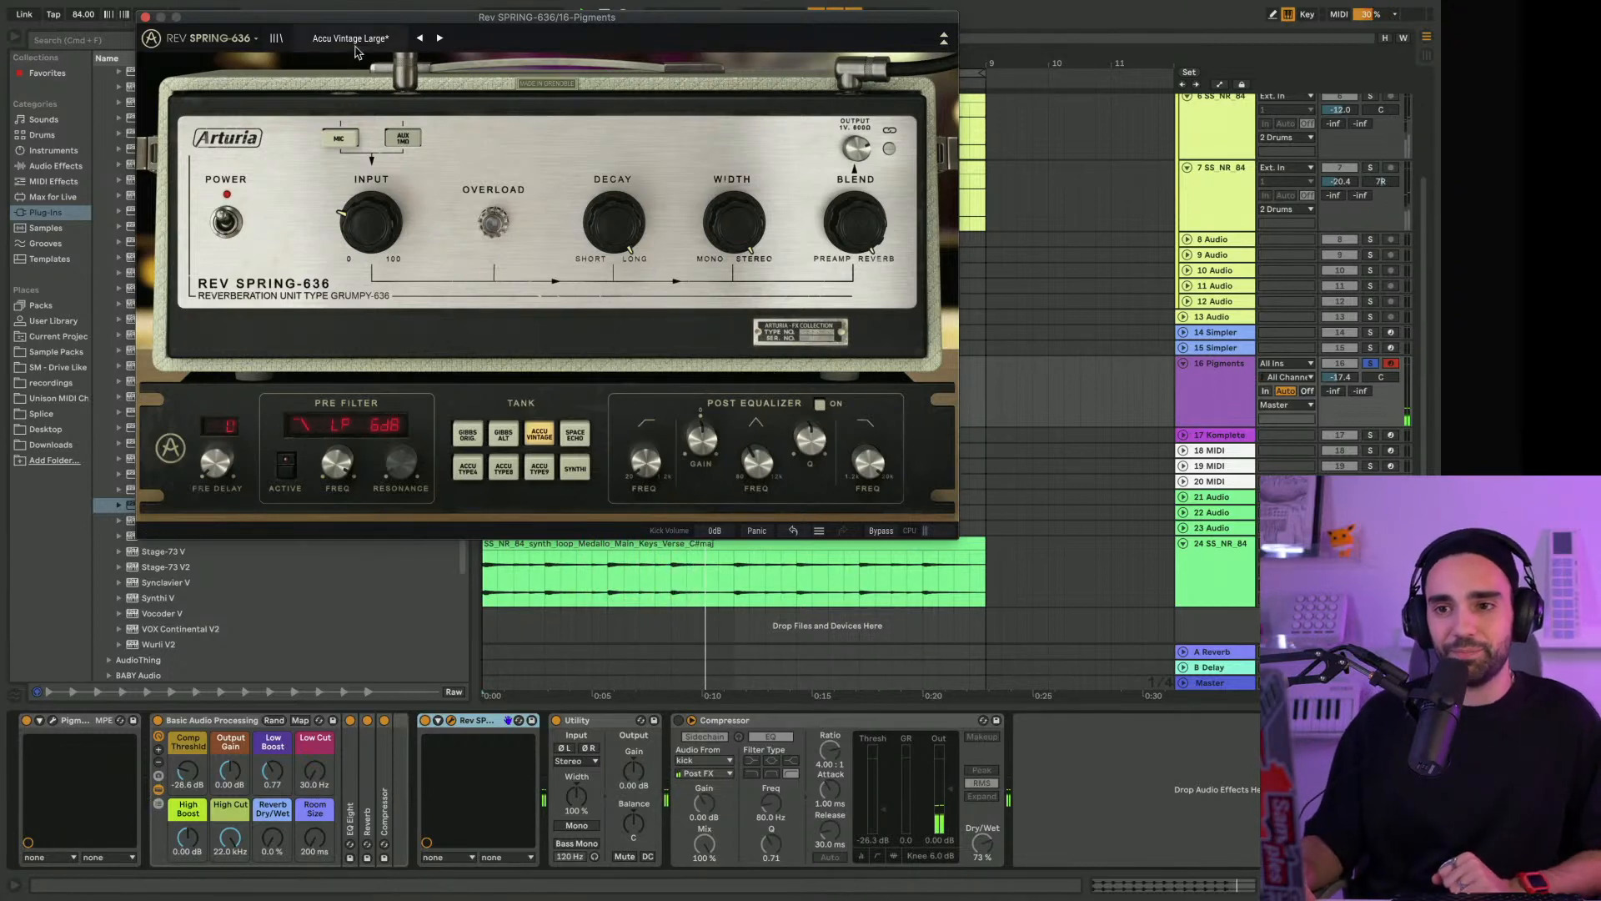
# Open the Pigments instrument, move the Rev SPRING-636 window away from its header and close Pigments
pyautogui.click(53, 720)
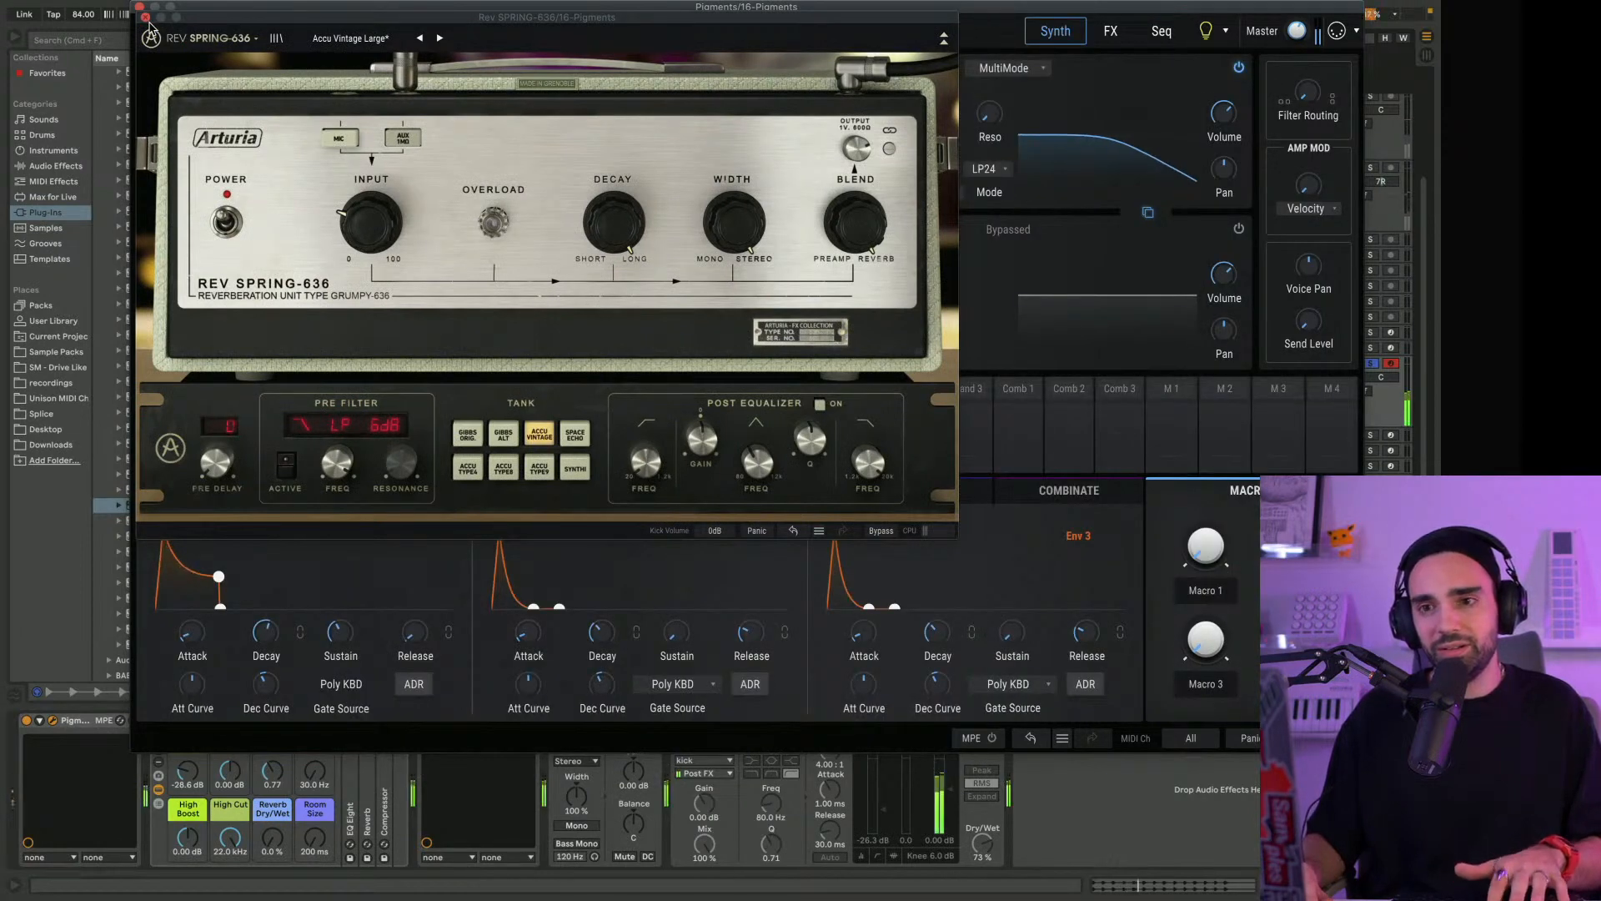
pyautogui.moveTo(231, 20); pyautogui.dragTo(283, 178)
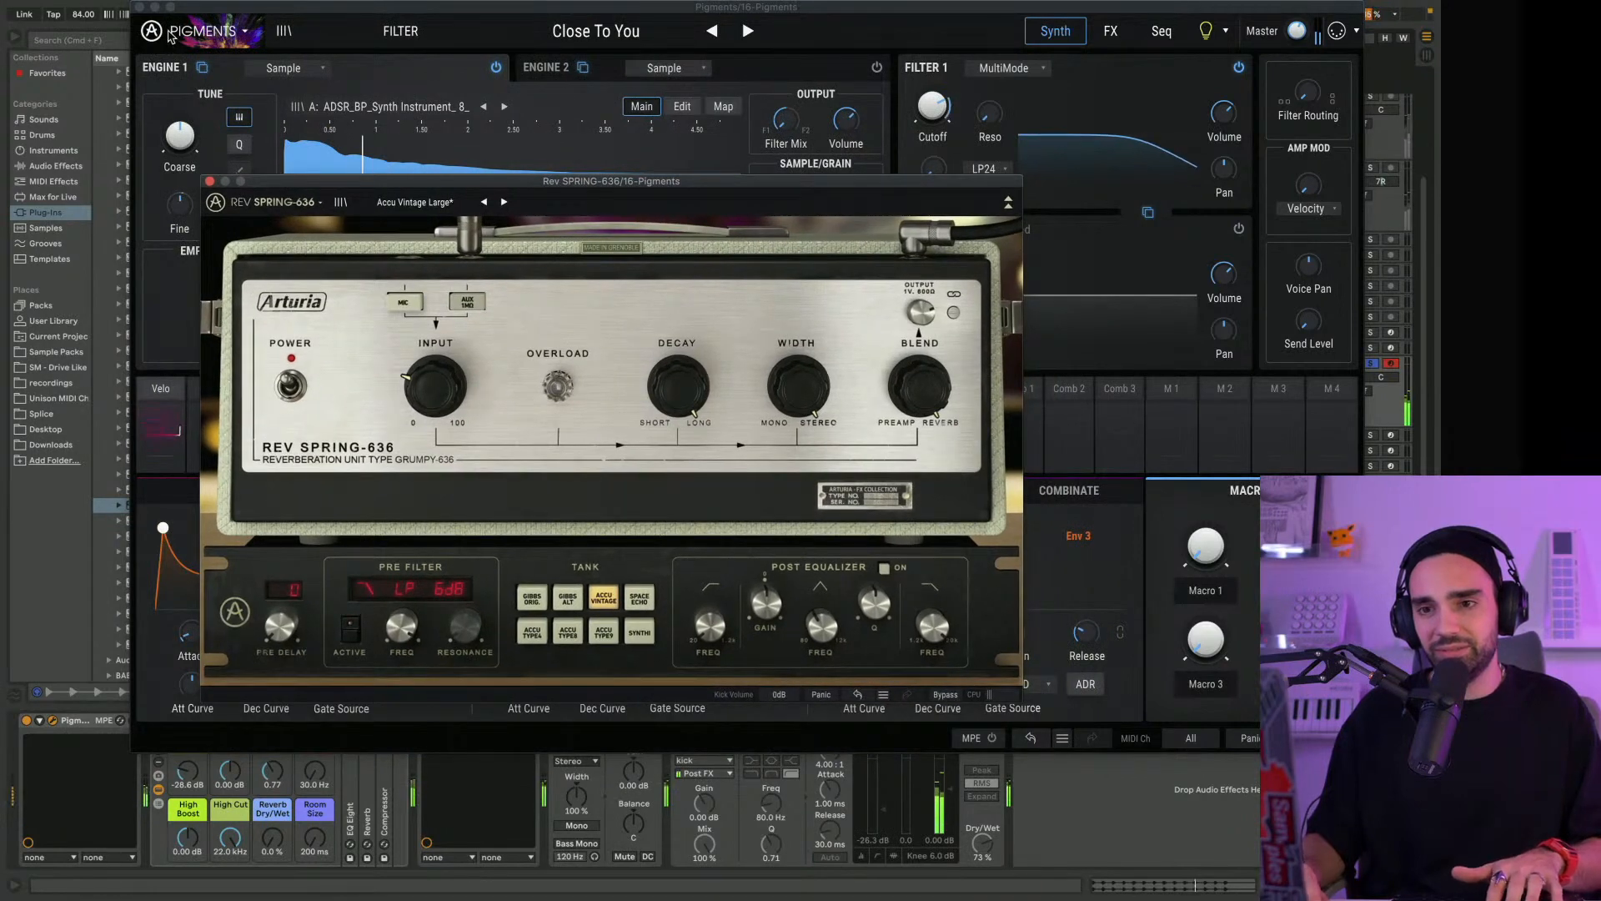
pyautogui.click(441, 734)
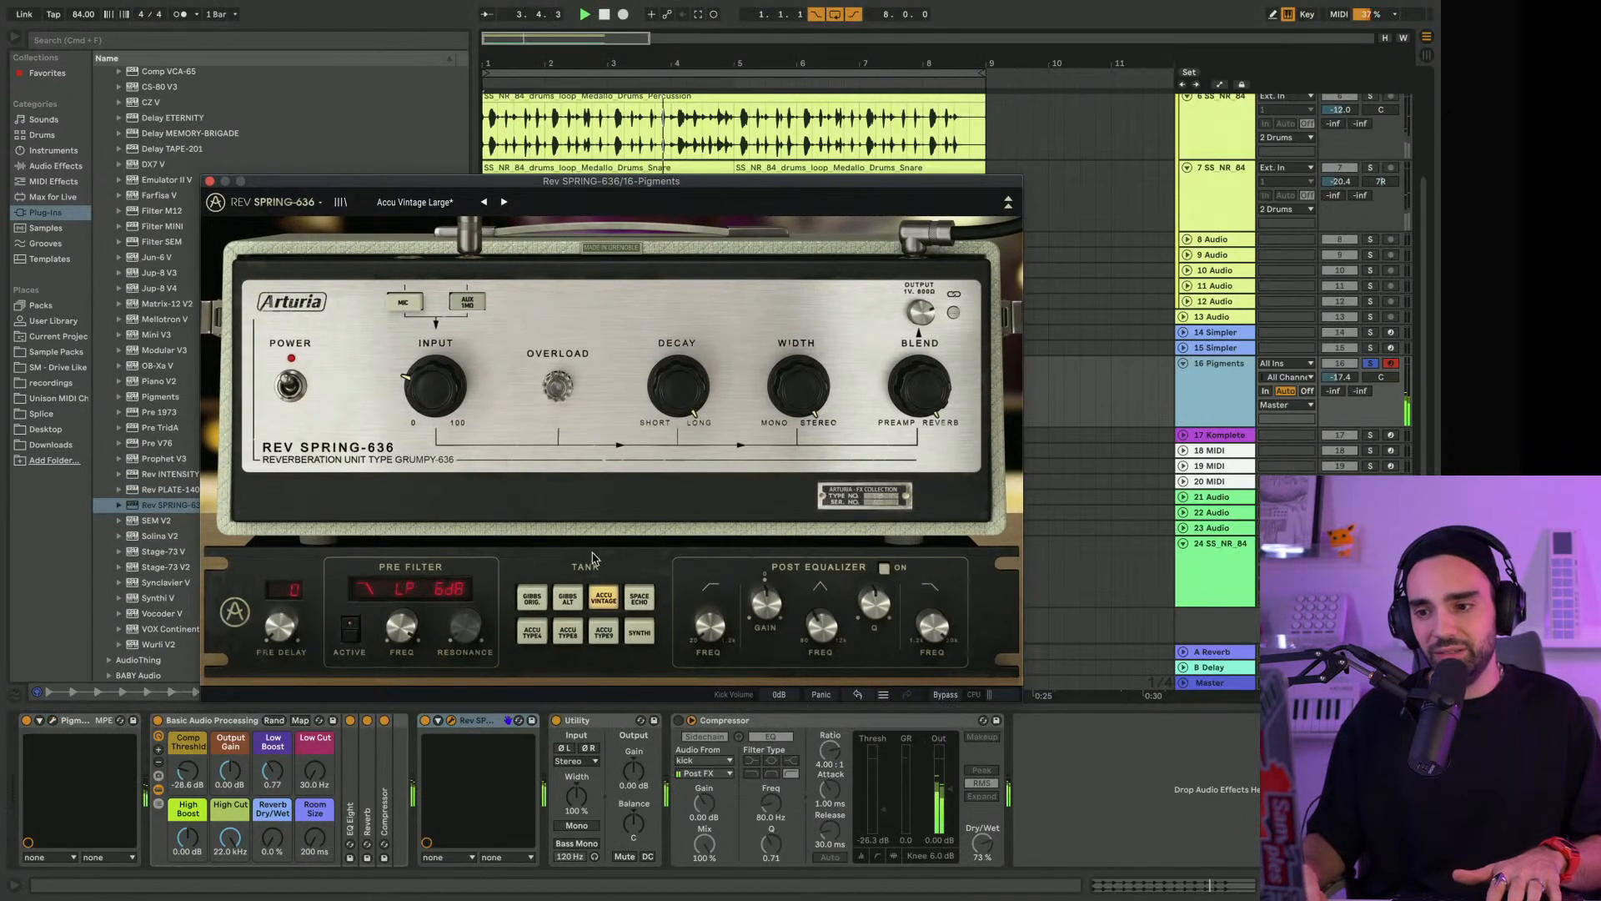
# Turn Rev SPRING-636's Blend further toward Reverb and set its pre filter type to High Pass 24dB/oct
pyautogui.click(424, 721)
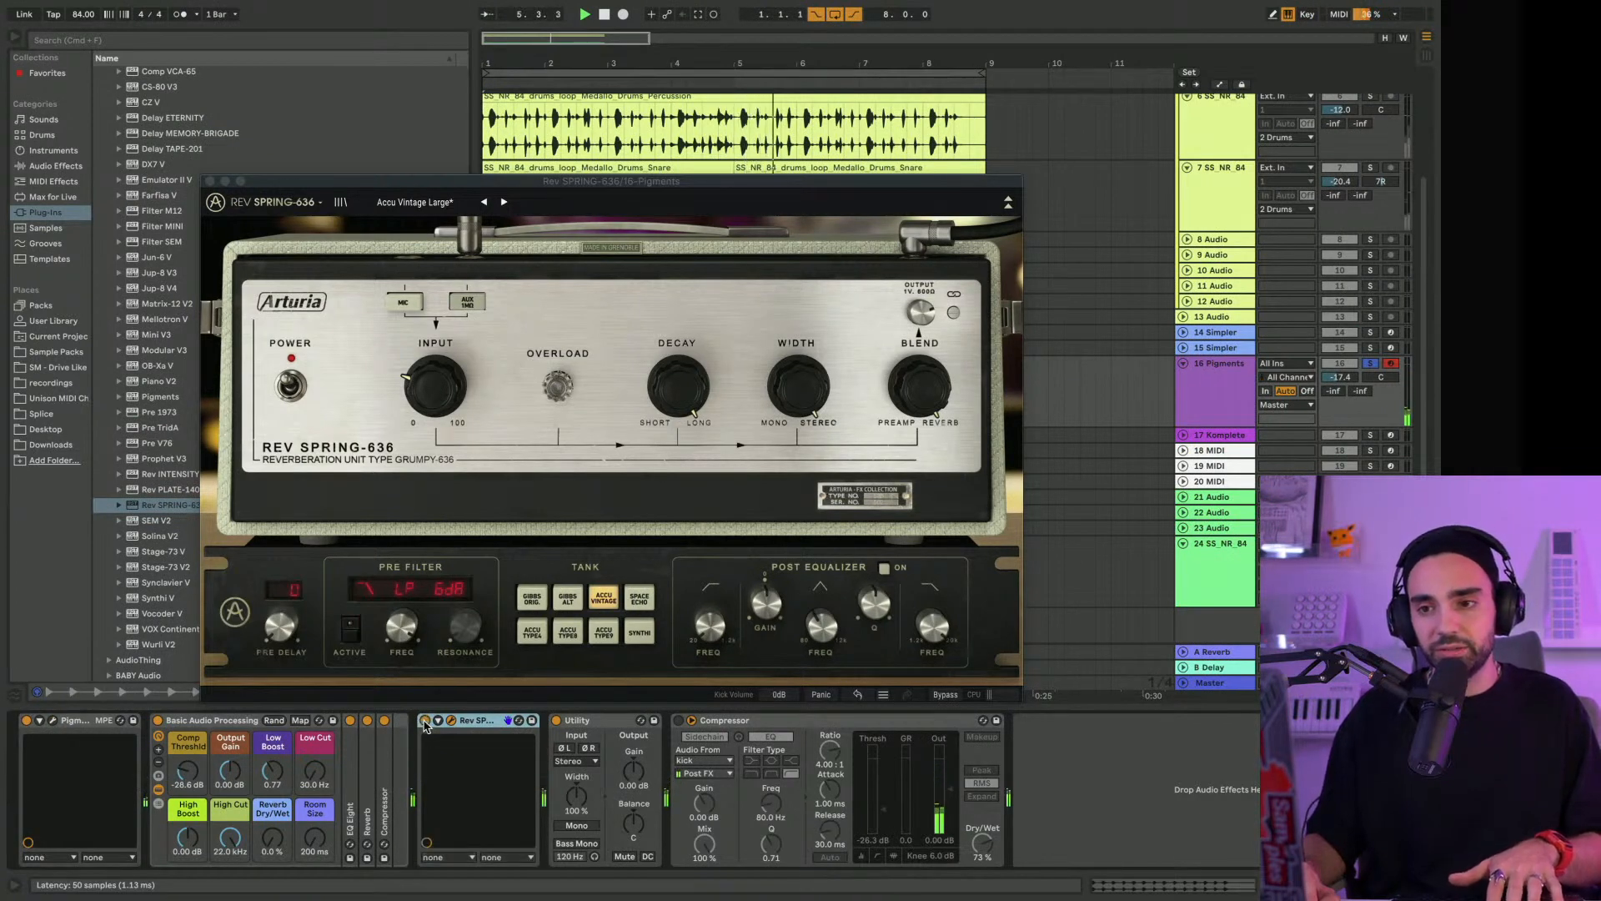
pyautogui.click(931, 391)
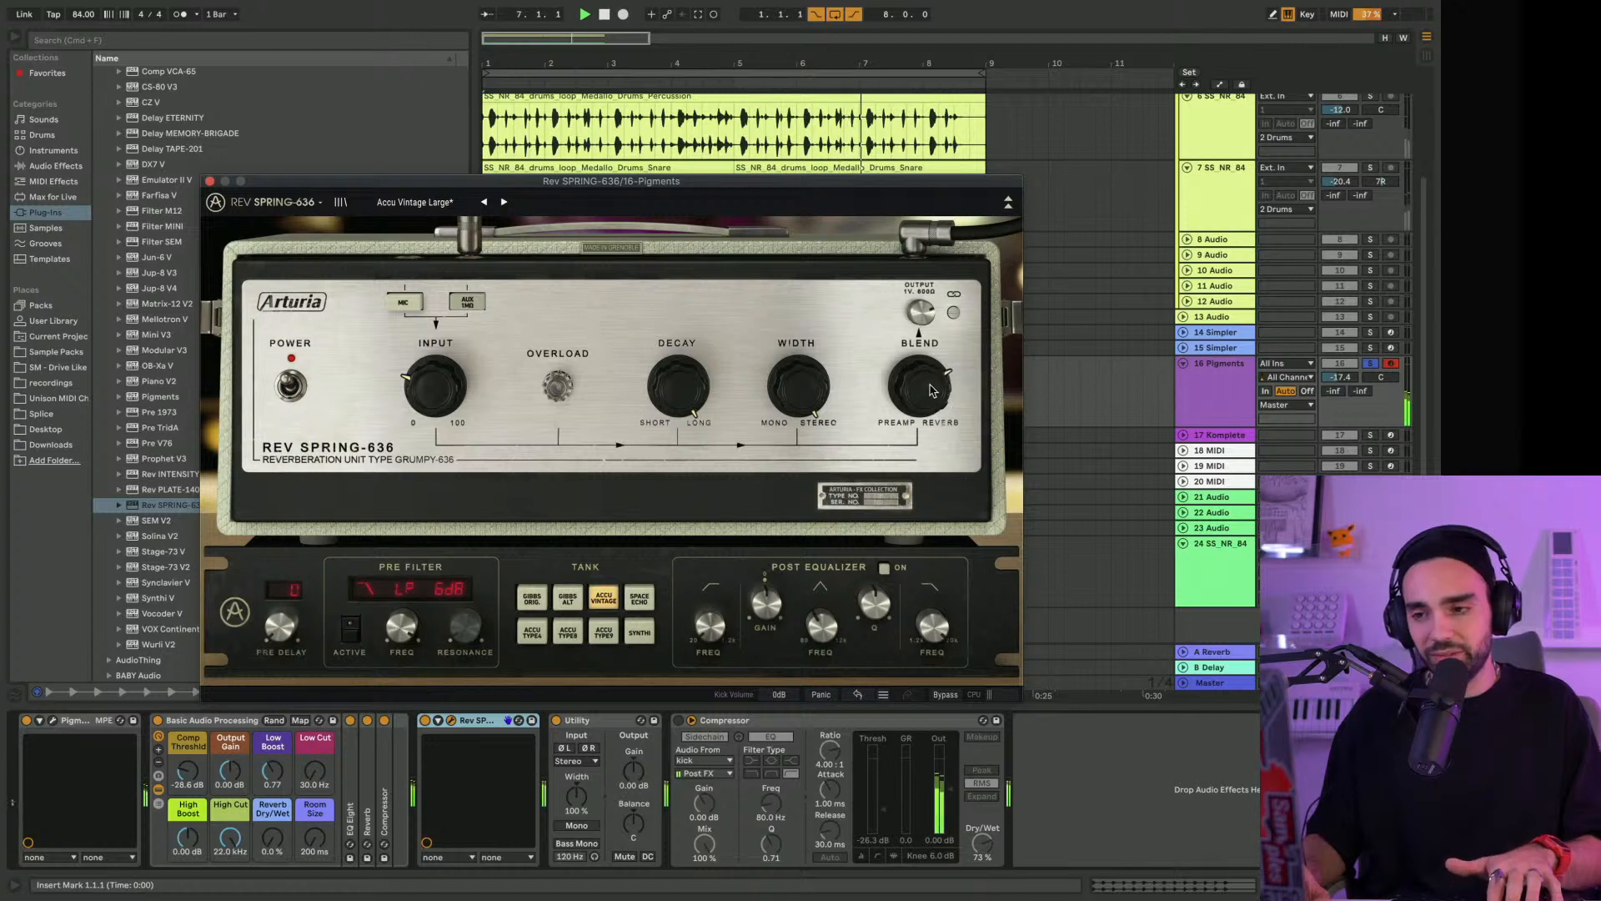
pyautogui.click(722, 638)
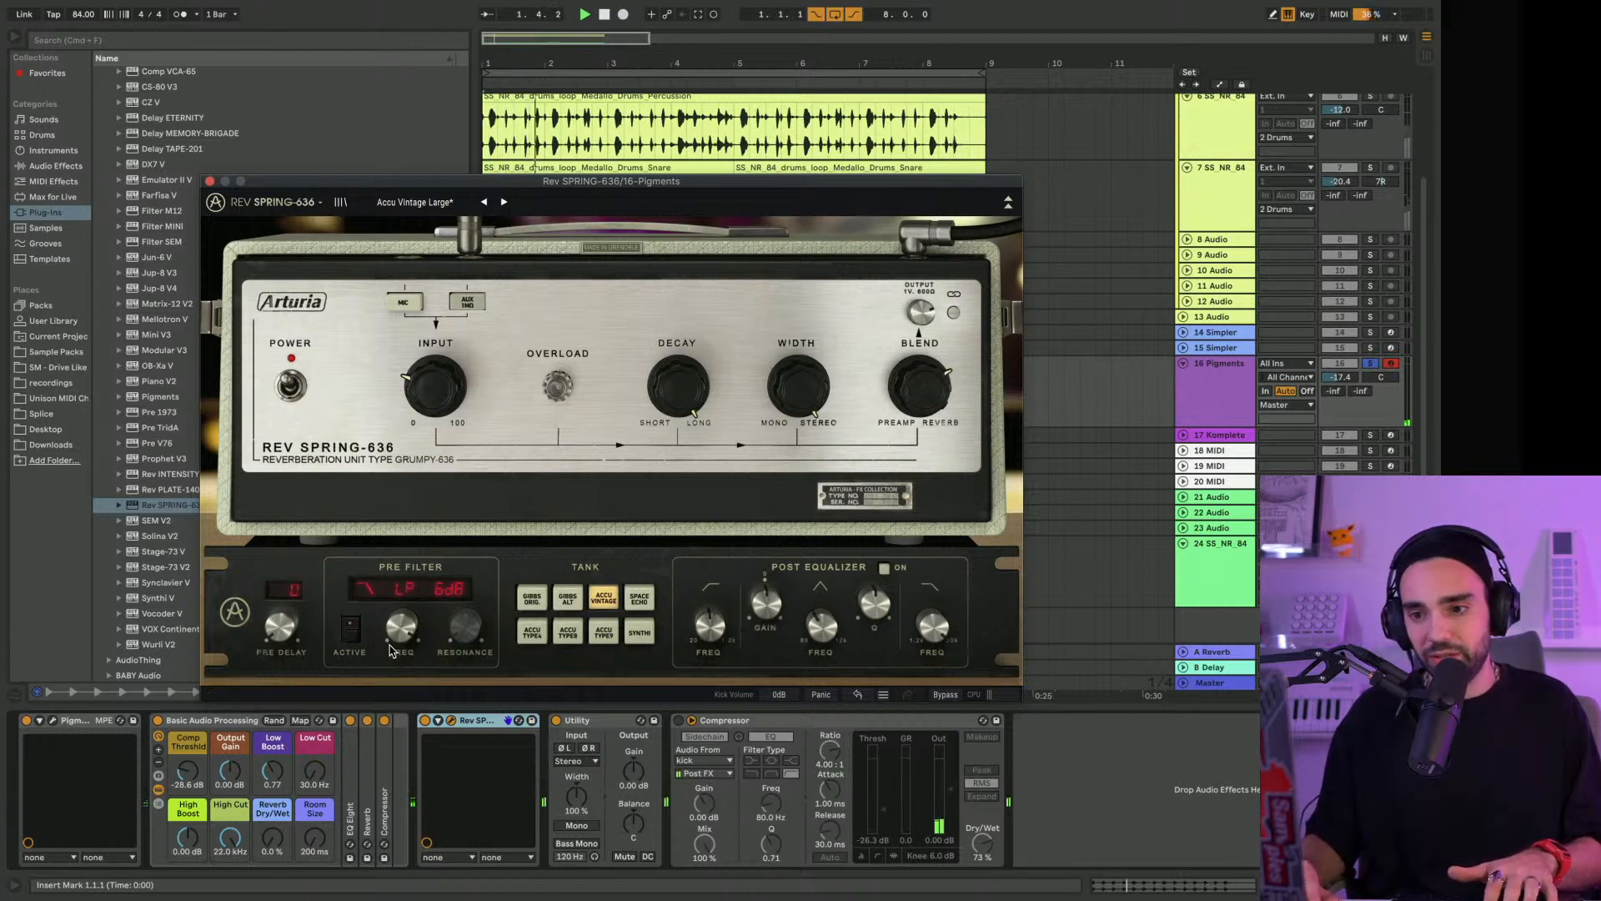
pyautogui.click(404, 589)
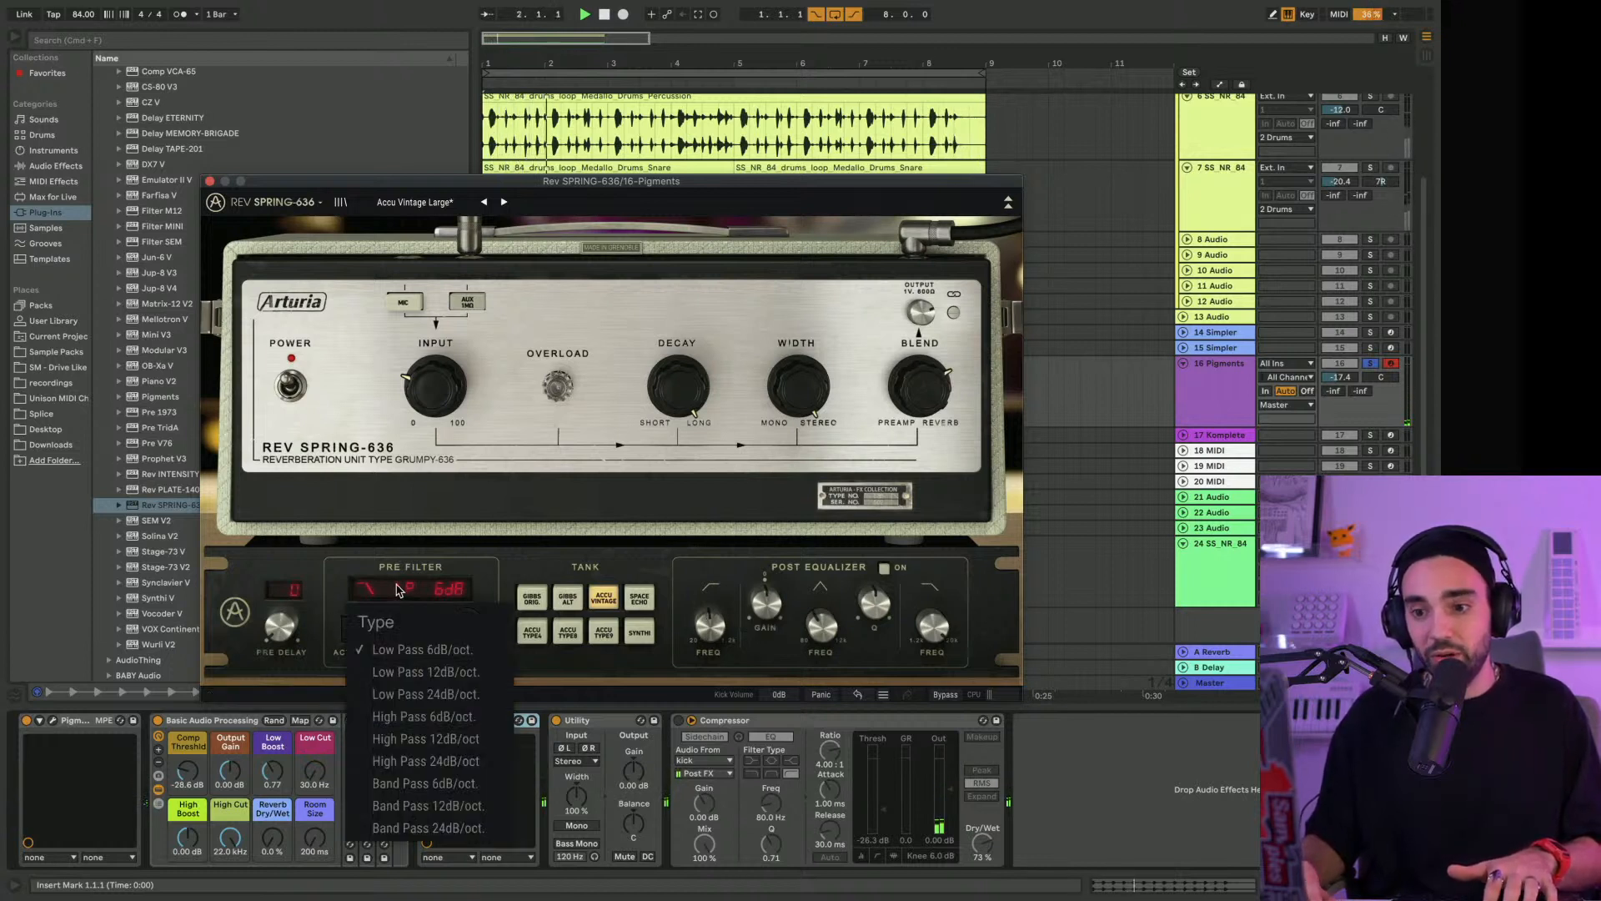
pyautogui.click(427, 760)
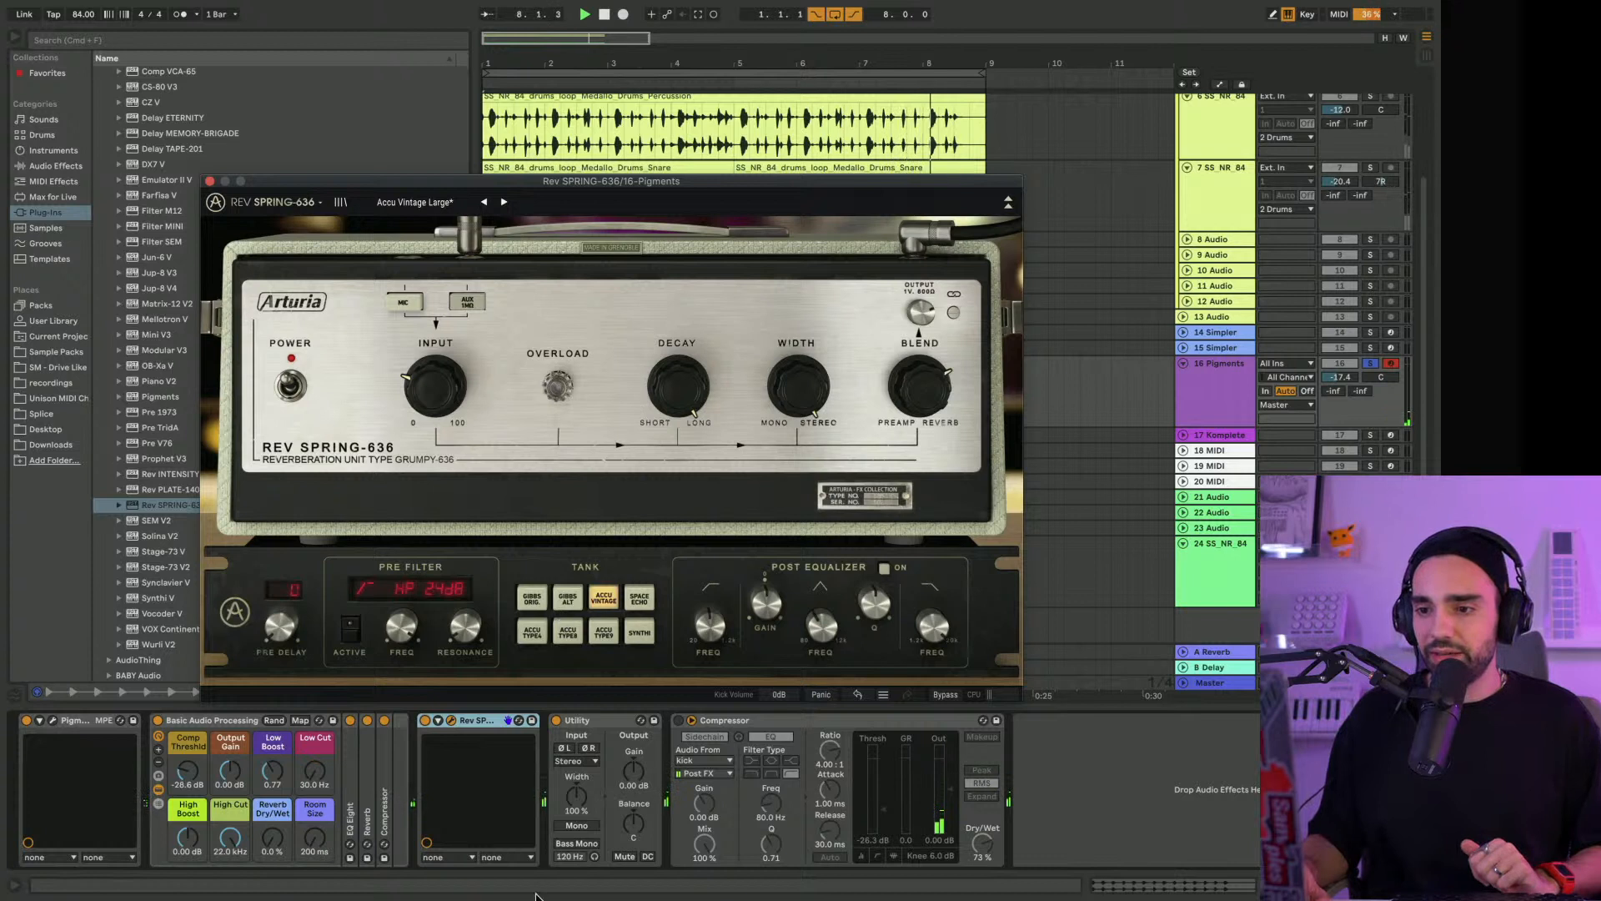
# Re-enable the Compressor, unsolo the Pigments track and close the Rev SPRING-636 window
pyautogui.click(690, 719)
pyautogui.click(1370, 363)
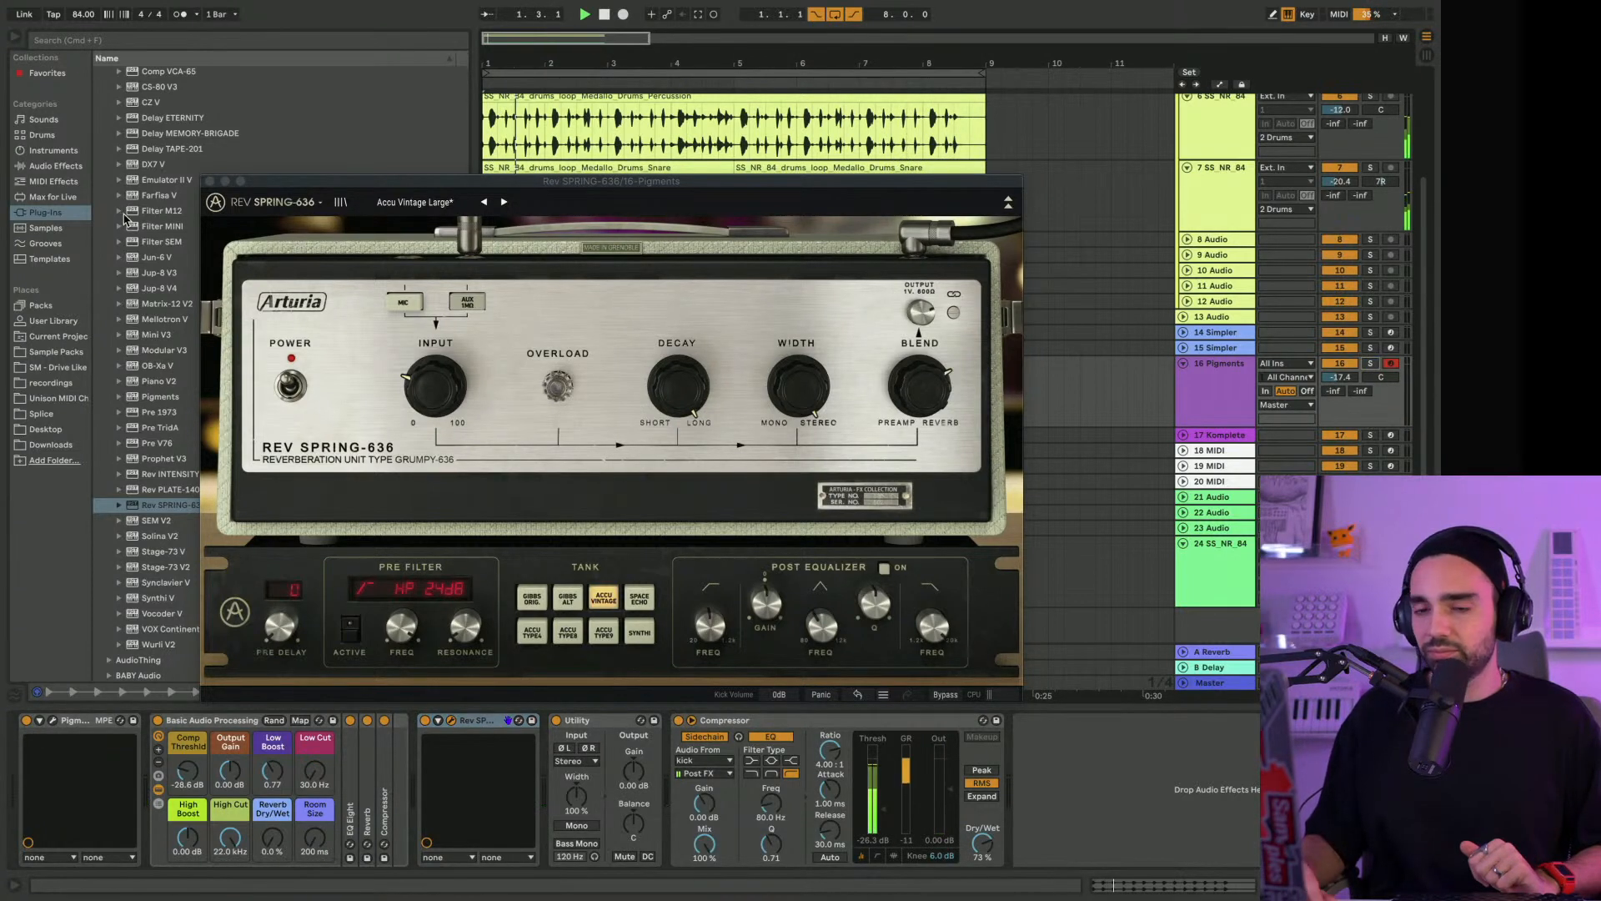
pyautogui.click(210, 181)
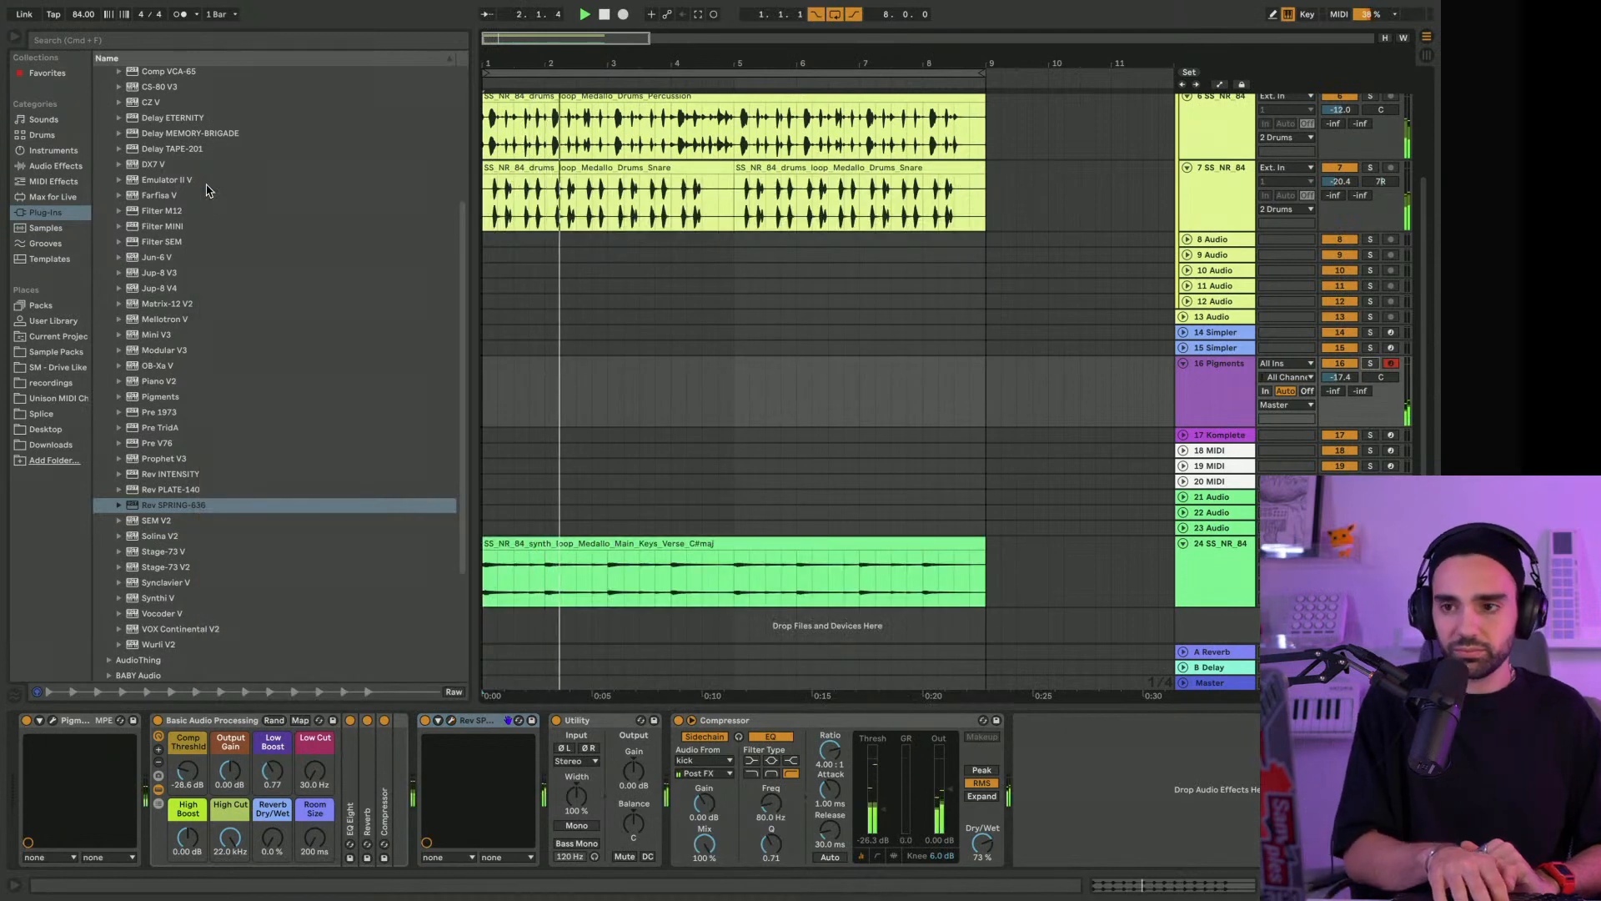
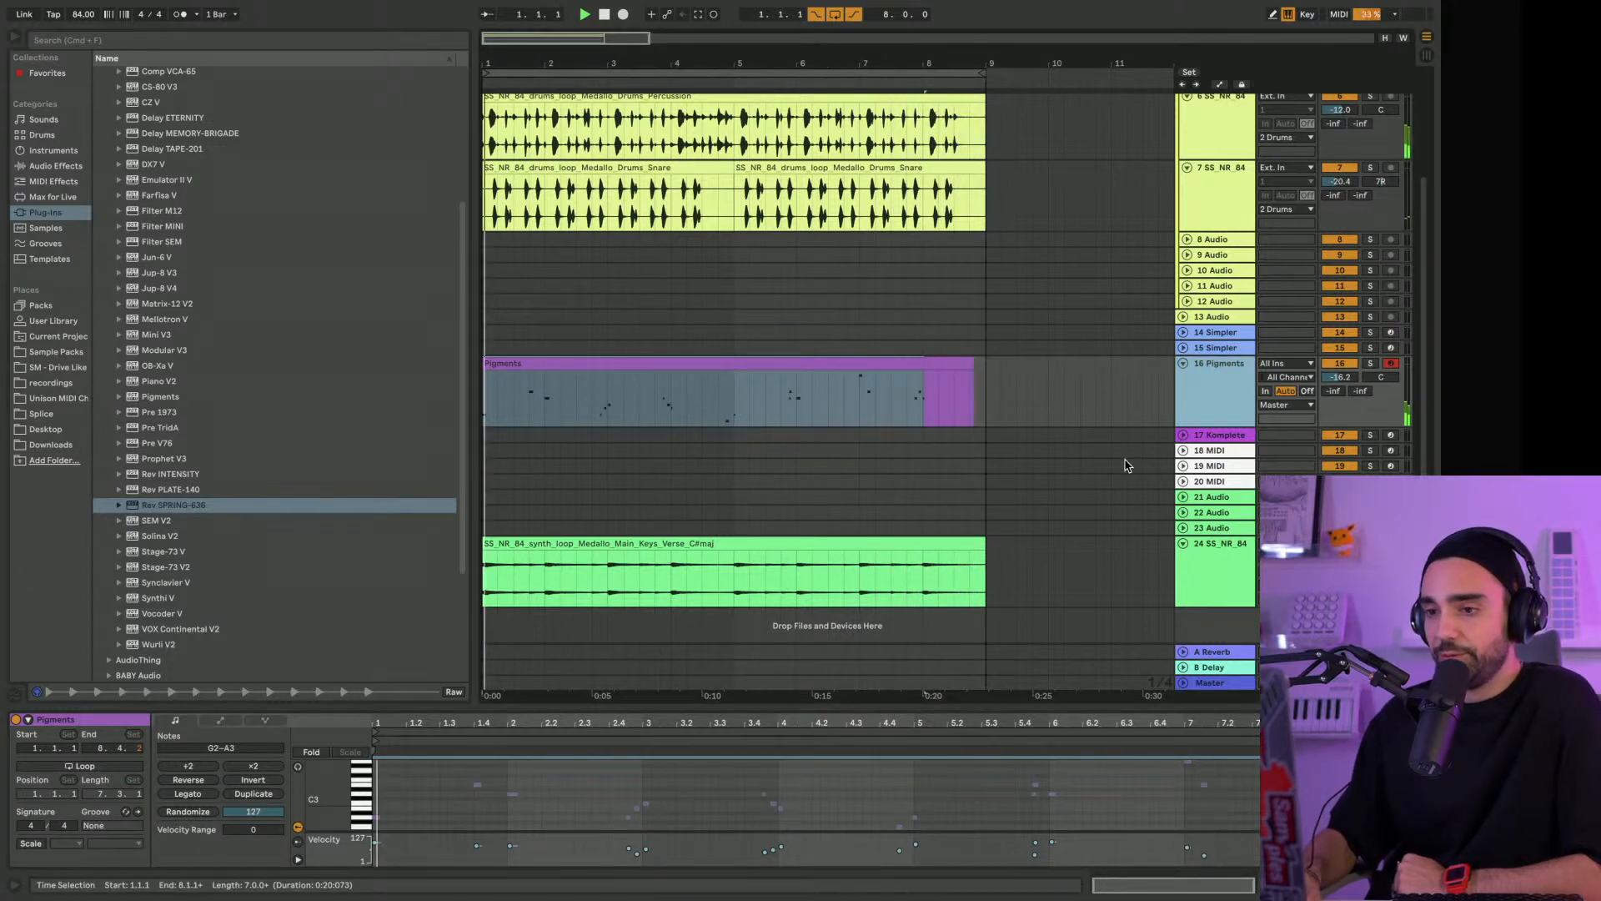
# Extend the Pigments clip to bar 9 and briefly open Rev SPRING-636 on its track to view the settings
pyautogui.moveTo(972, 361); pyautogui.dragTo(979, 359)
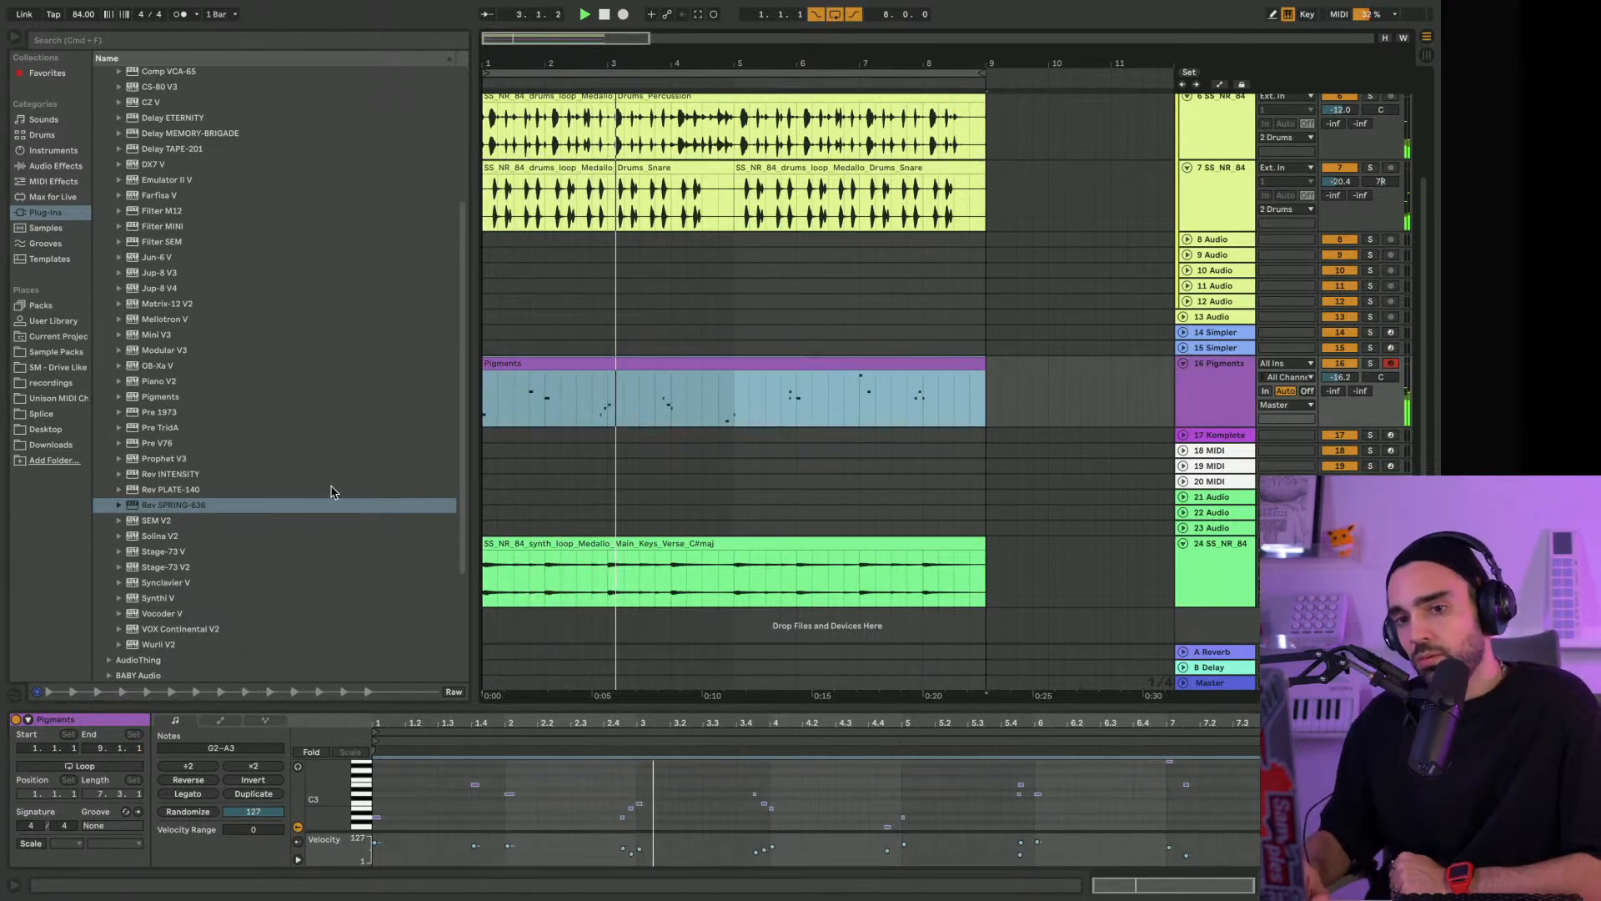
pyautogui.doubleClick(1219, 419)
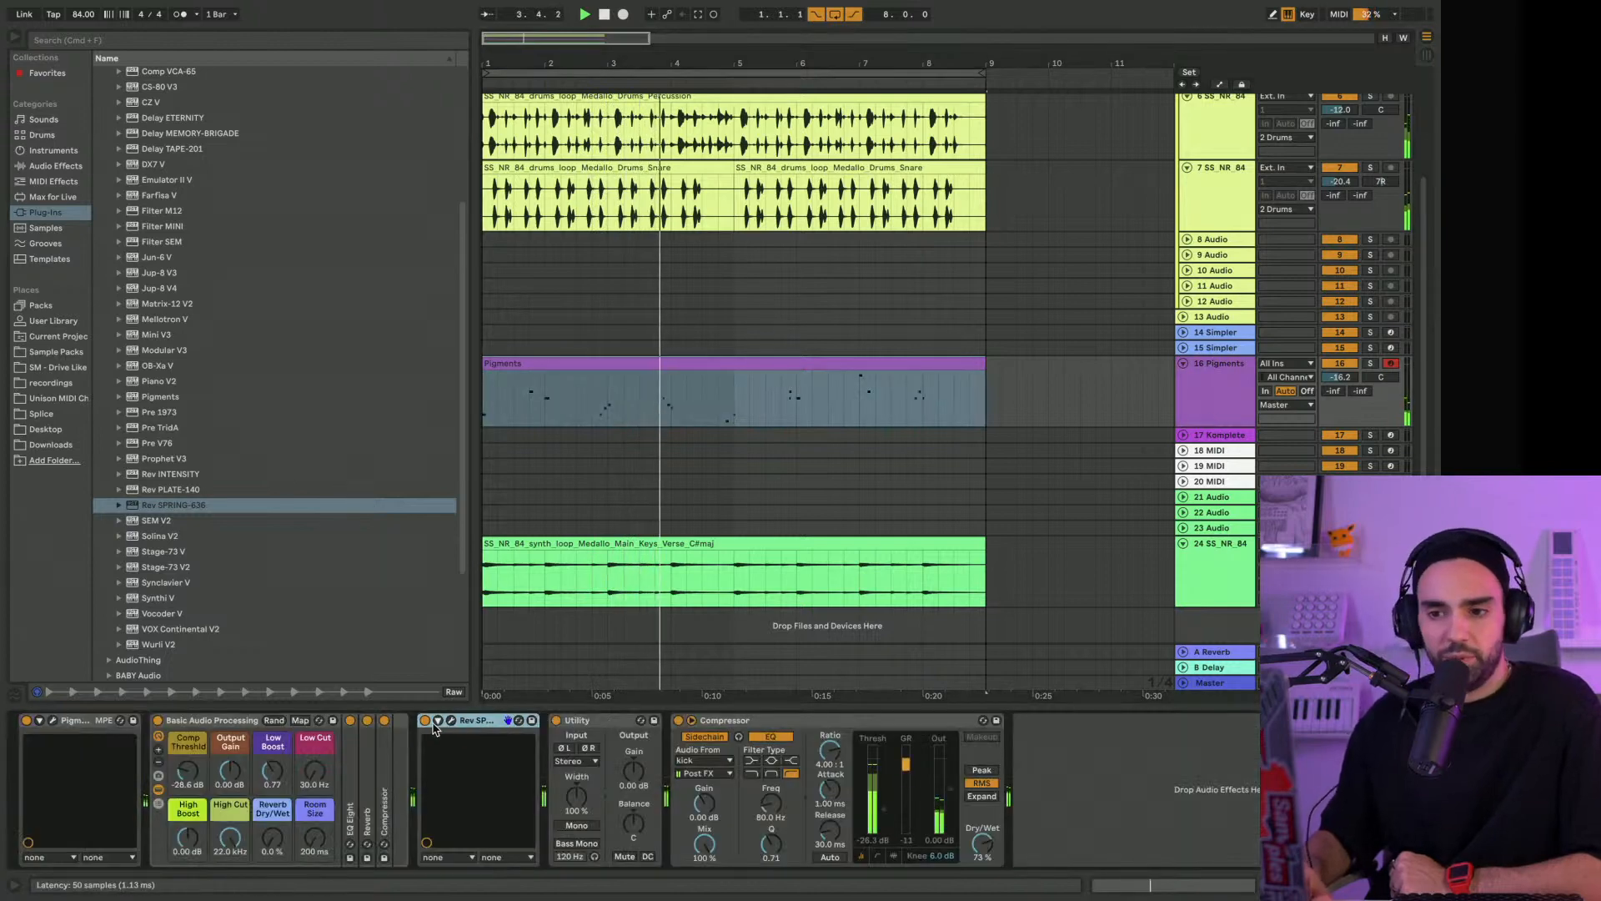
pyautogui.click(451, 721)
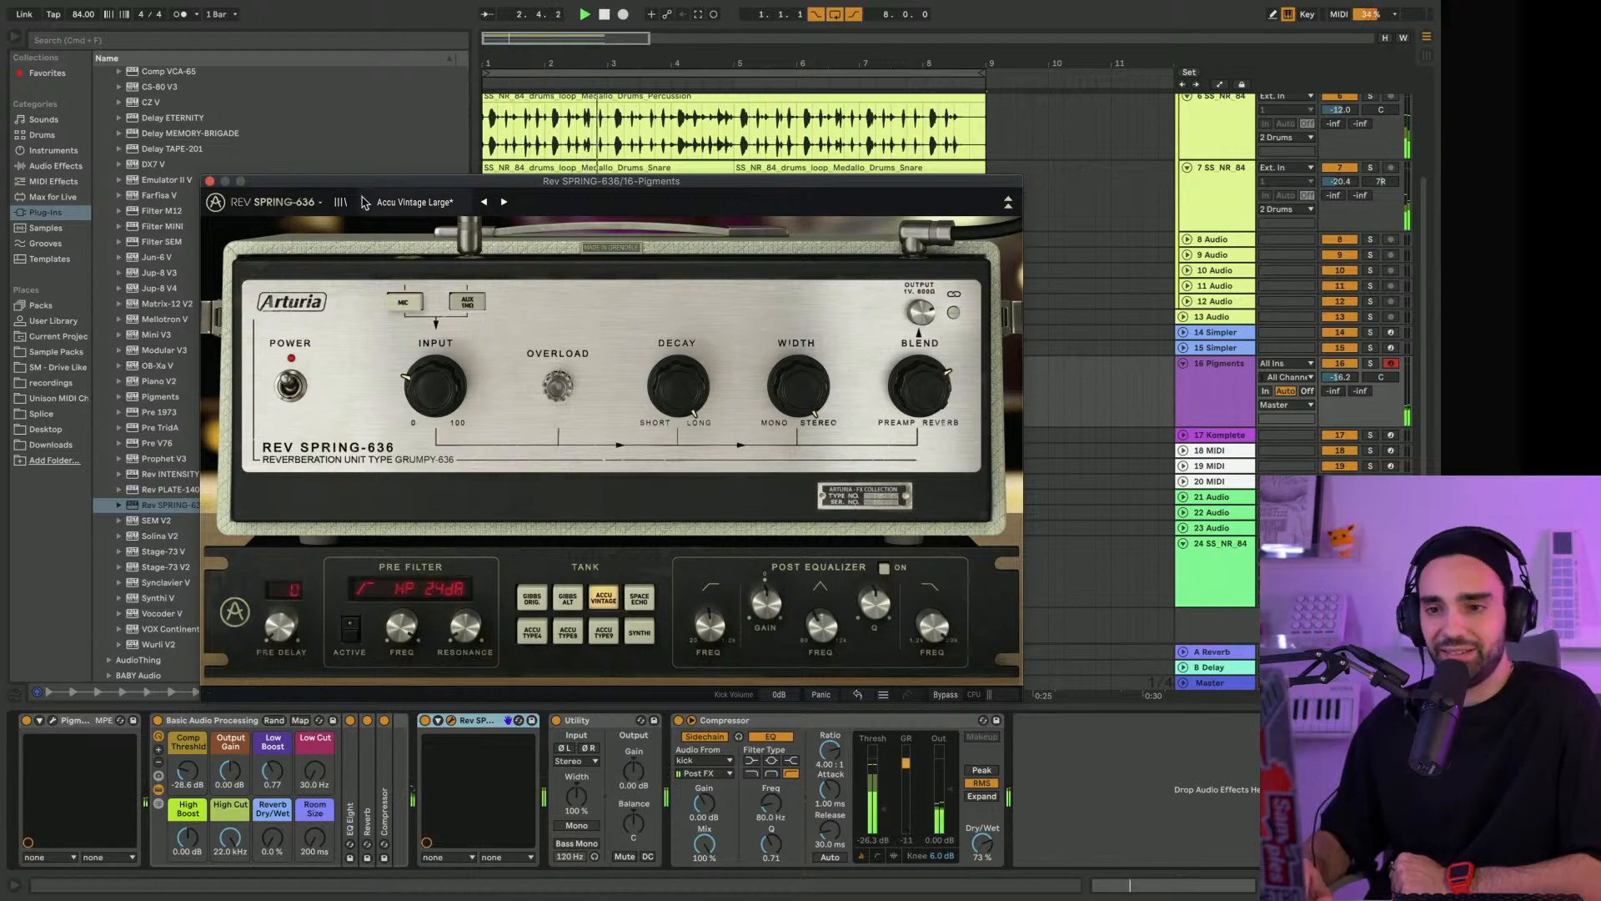
pyautogui.click(210, 182)
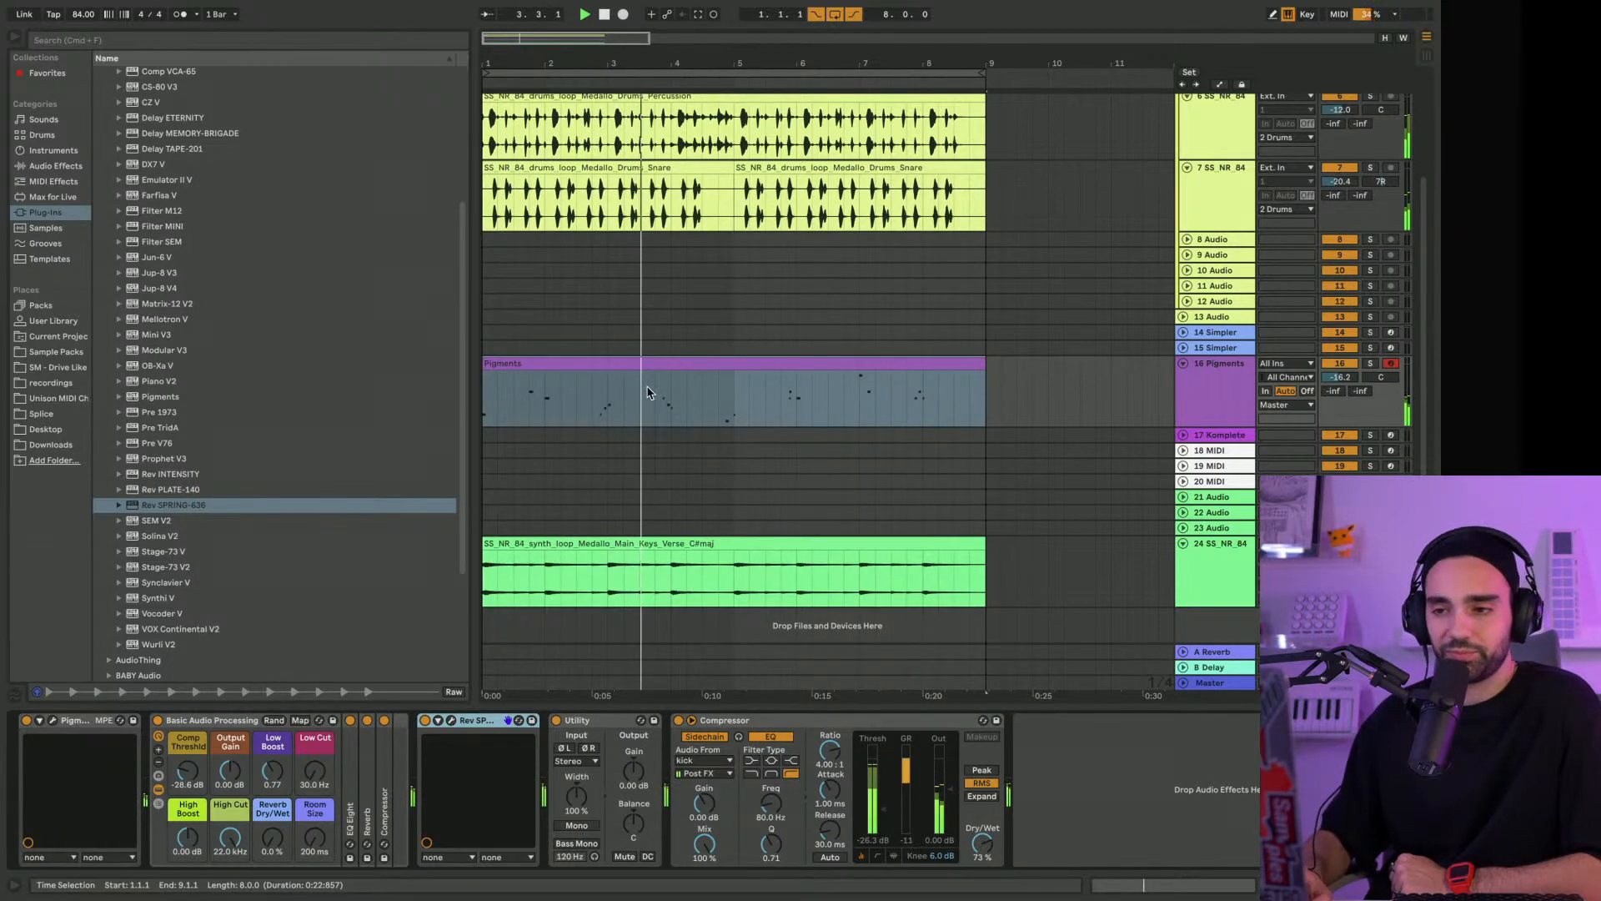
# Fold the percussion, snare and Pigments tracks in the arrangement
pyautogui.scroll(1, 649, 392)
pyautogui.scroll(4, 636, 383)
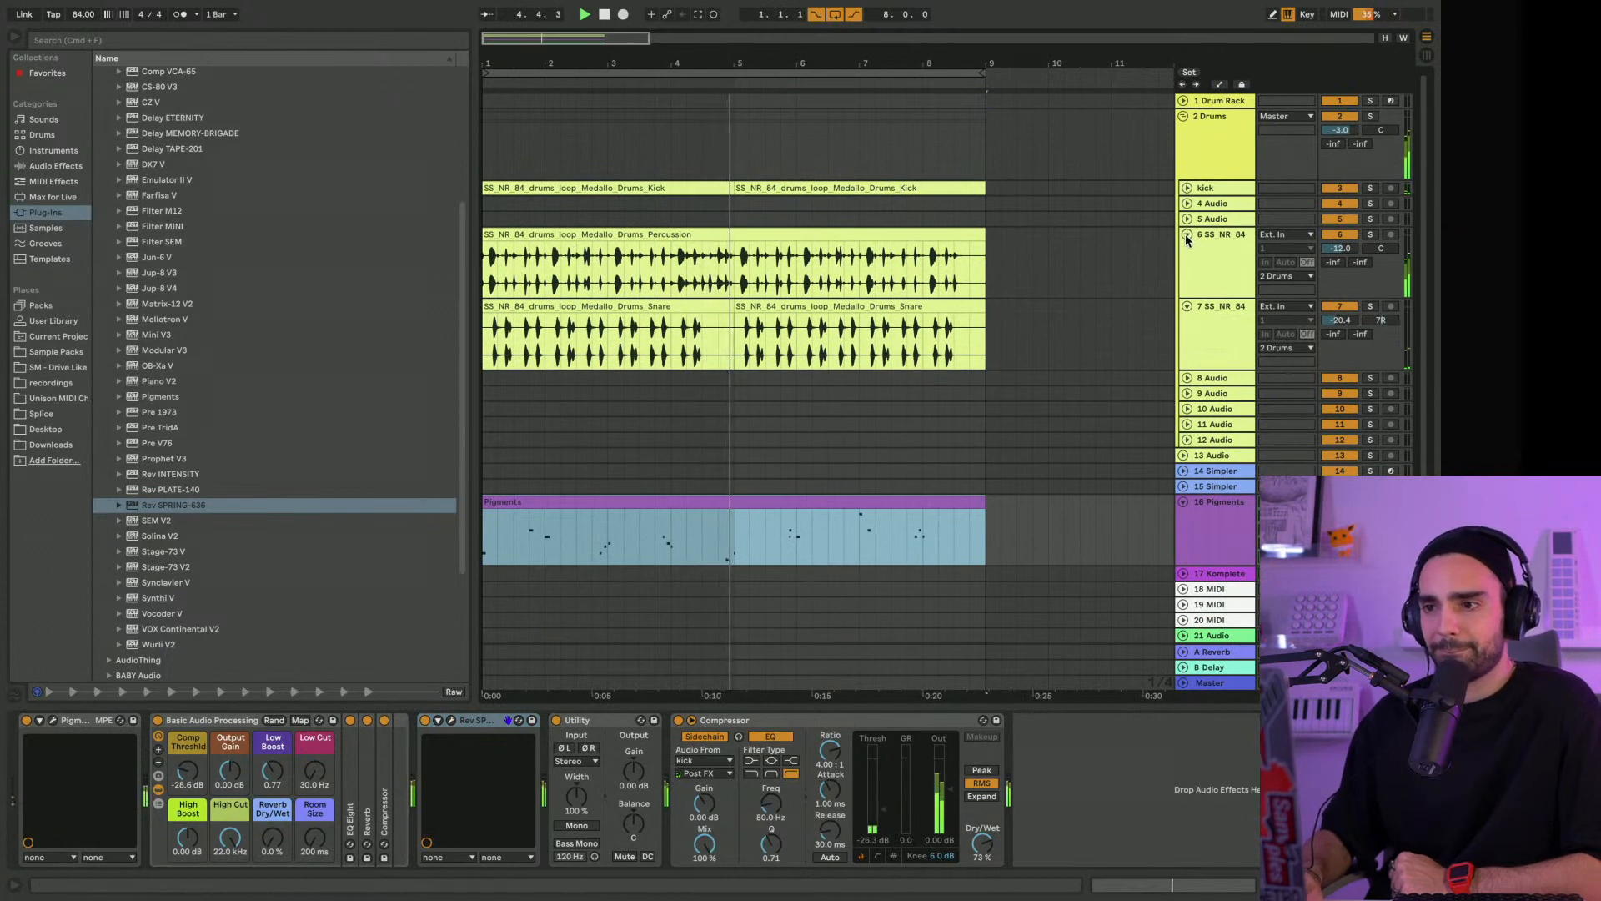
pyautogui.click(1185, 236)
pyautogui.click(1186, 250)
pyautogui.click(1183, 389)
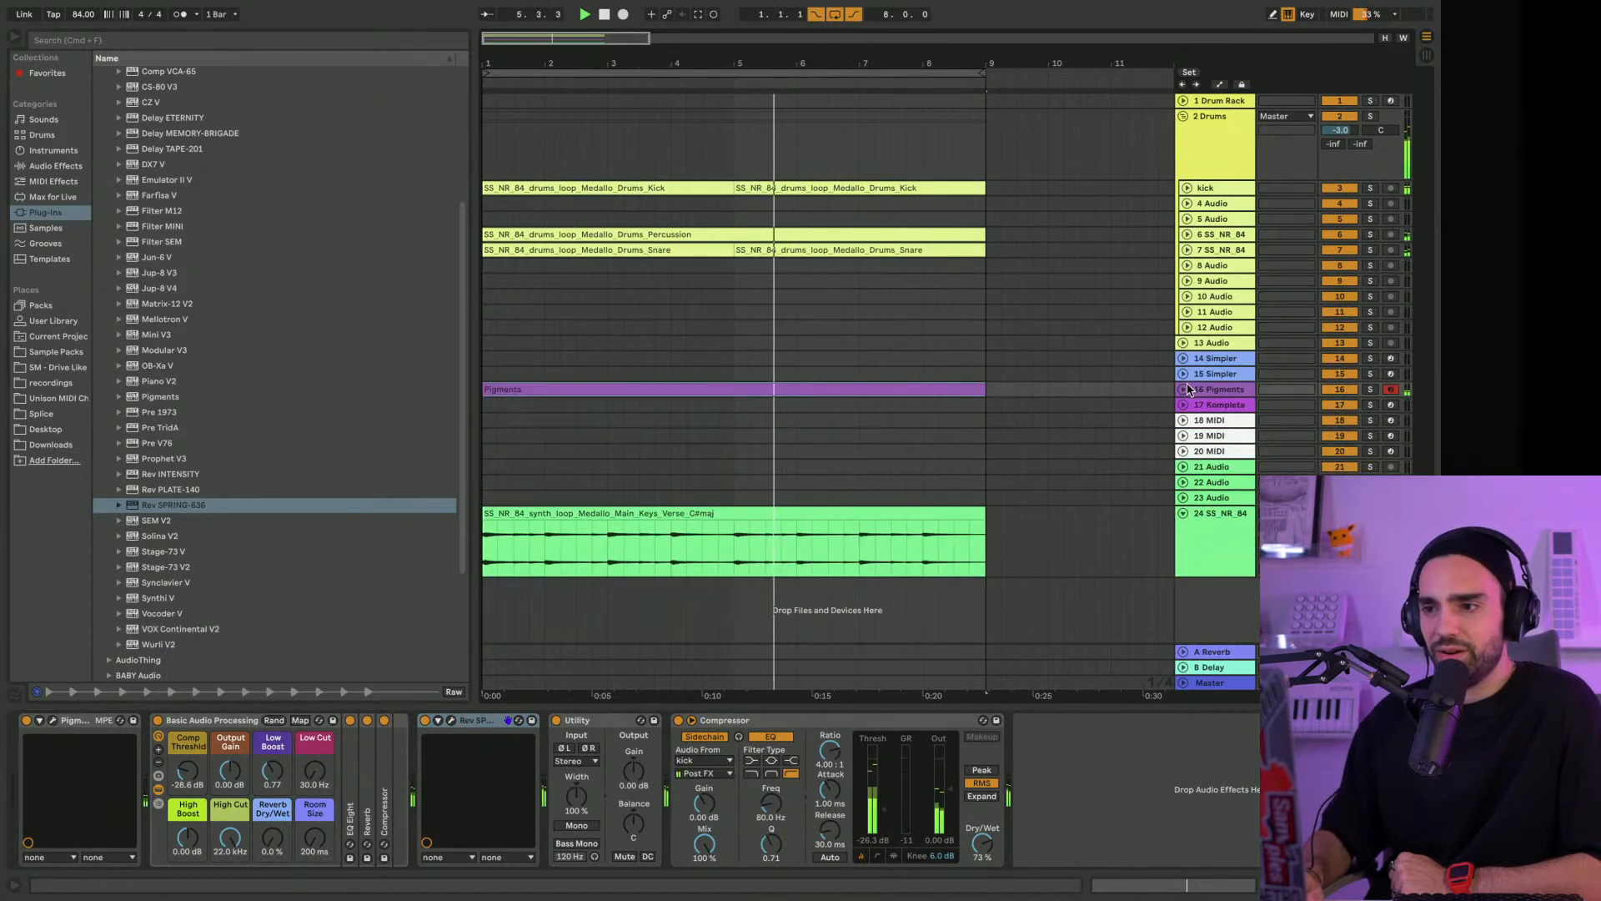
# Browse the Samplestar Neon Reggaeton sample pack and expand its Kit 04 Medallo 84 C# folder
pyautogui.click(70, 351)
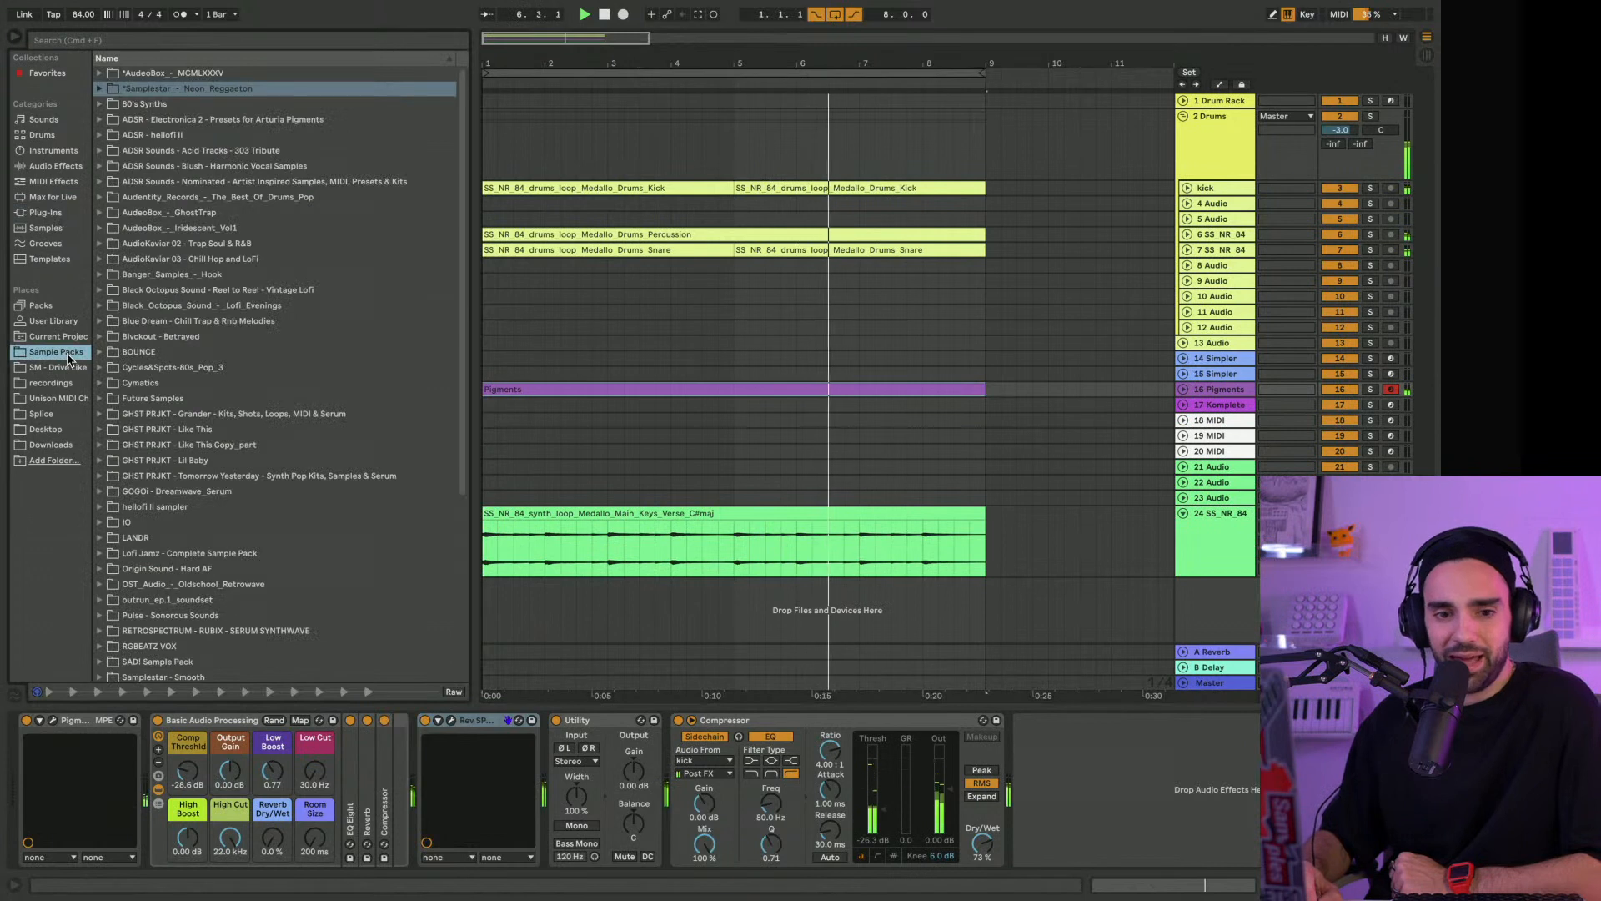
pyautogui.click(99, 89)
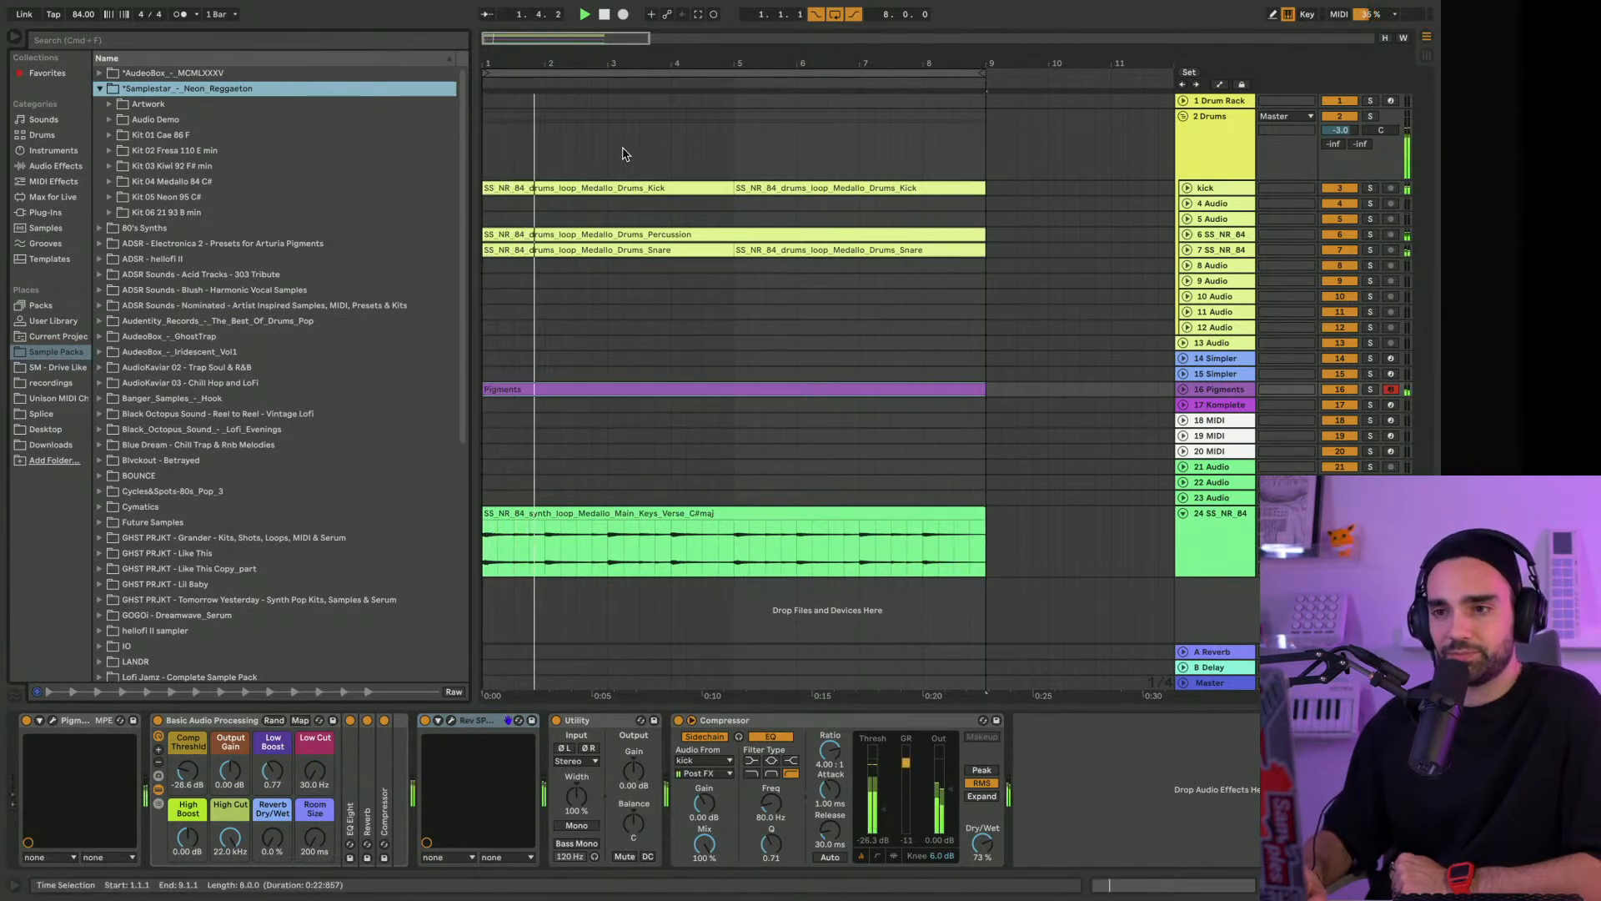
pyautogui.click(112, 185)
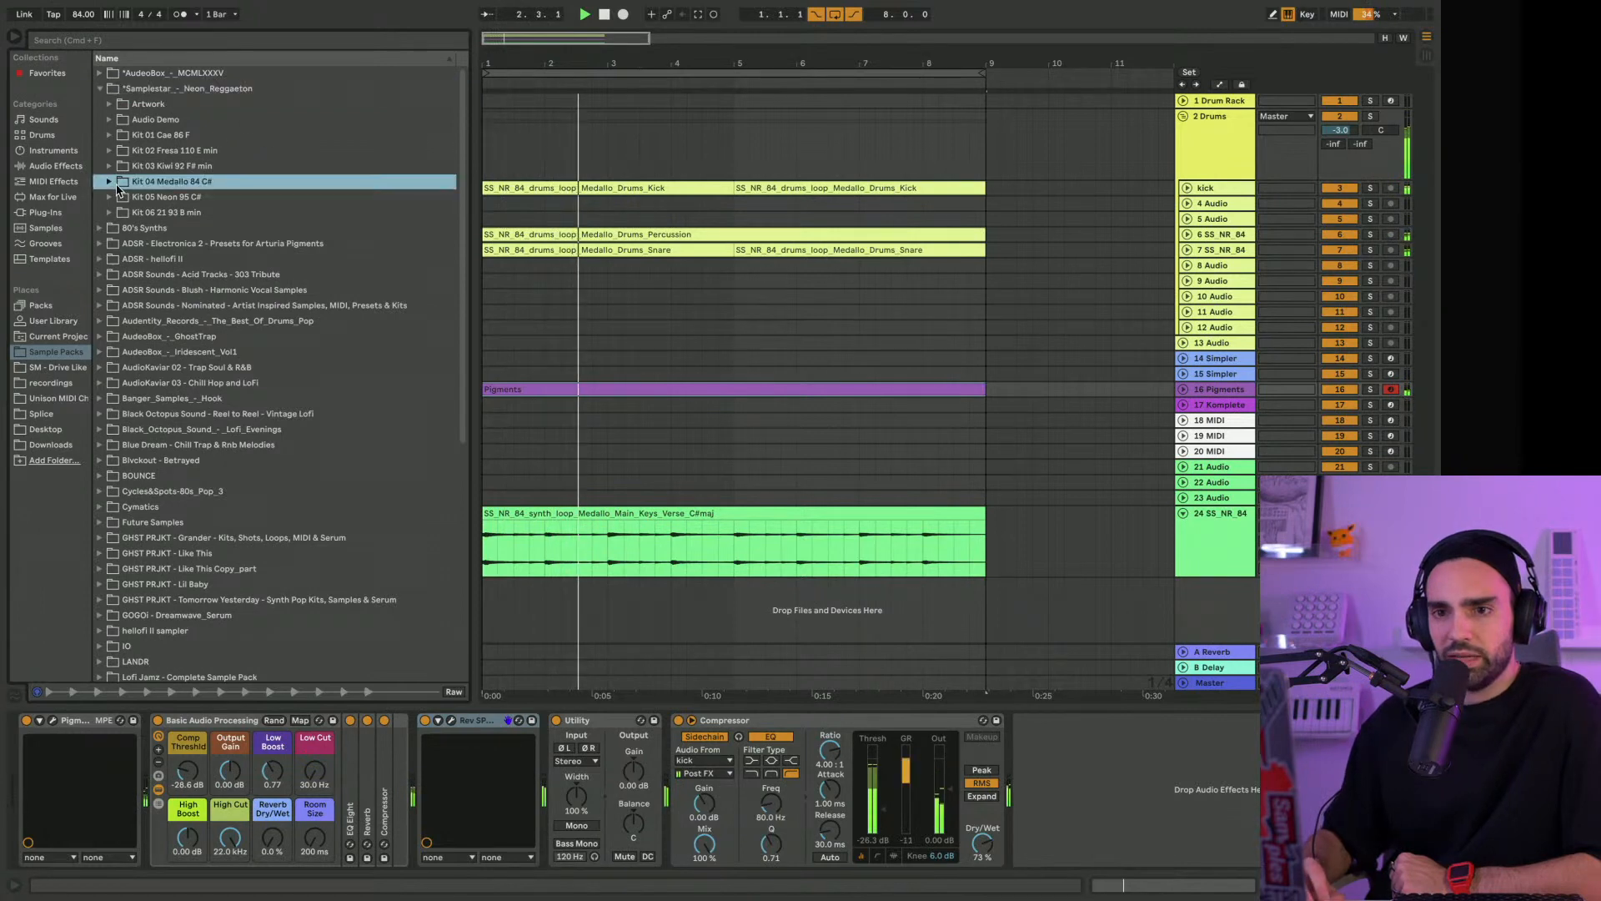
pyautogui.click(109, 182)
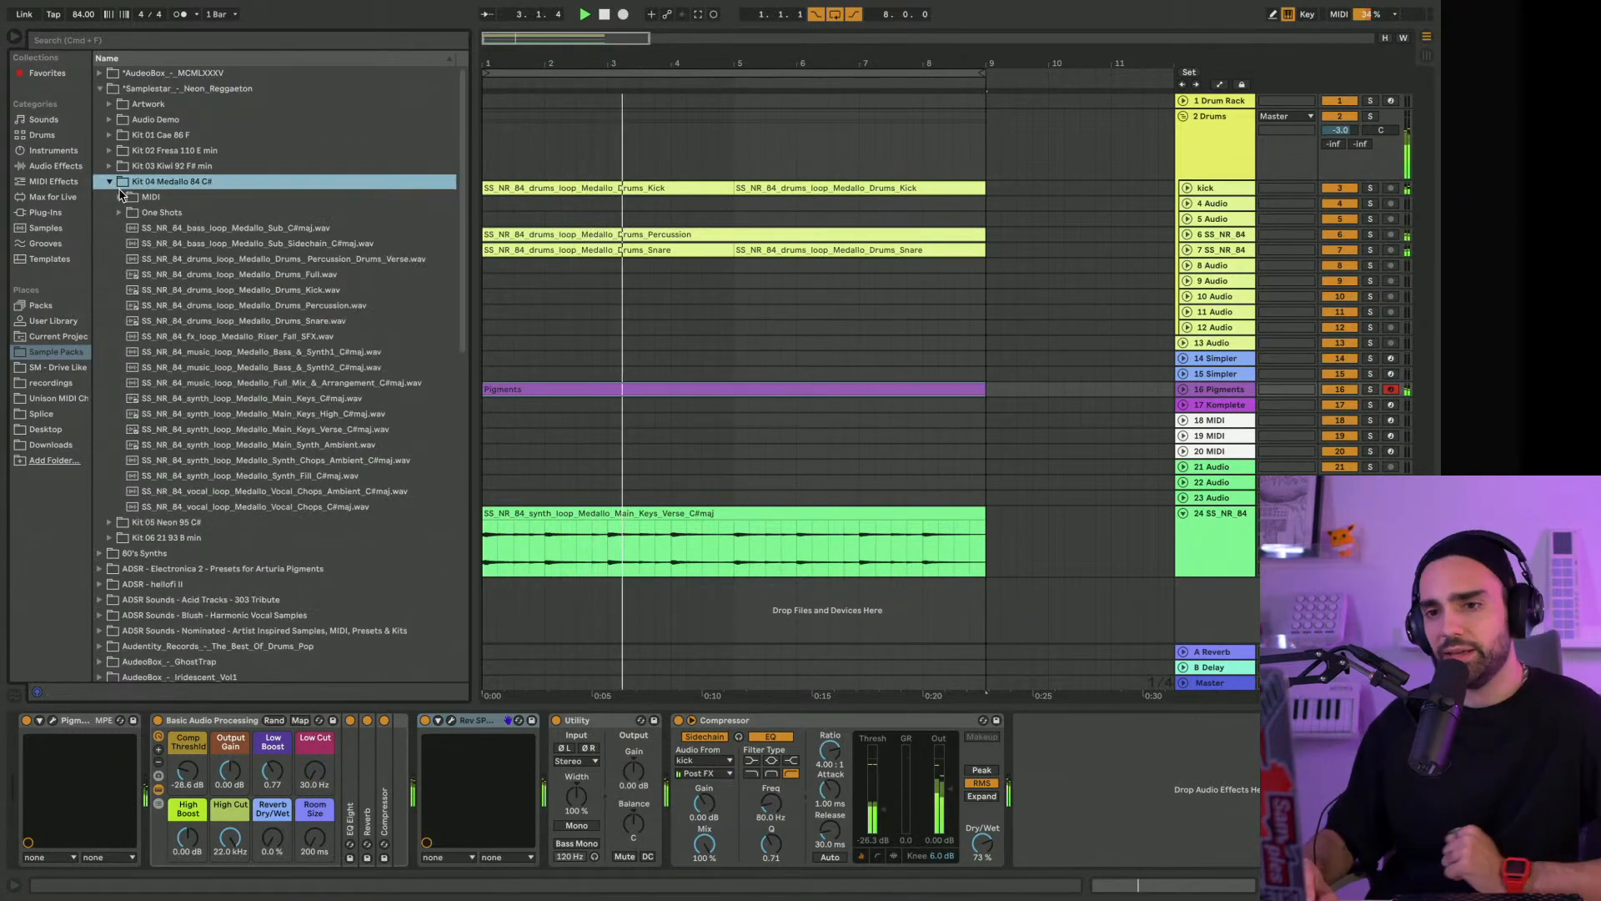
# Audition the kit's bass and synth loops, place SS_NR_84_bass_loop_Medallo_Sub_C#maj.wav at bar 1 of track 21 and start playback
pyautogui.click(304, 353)
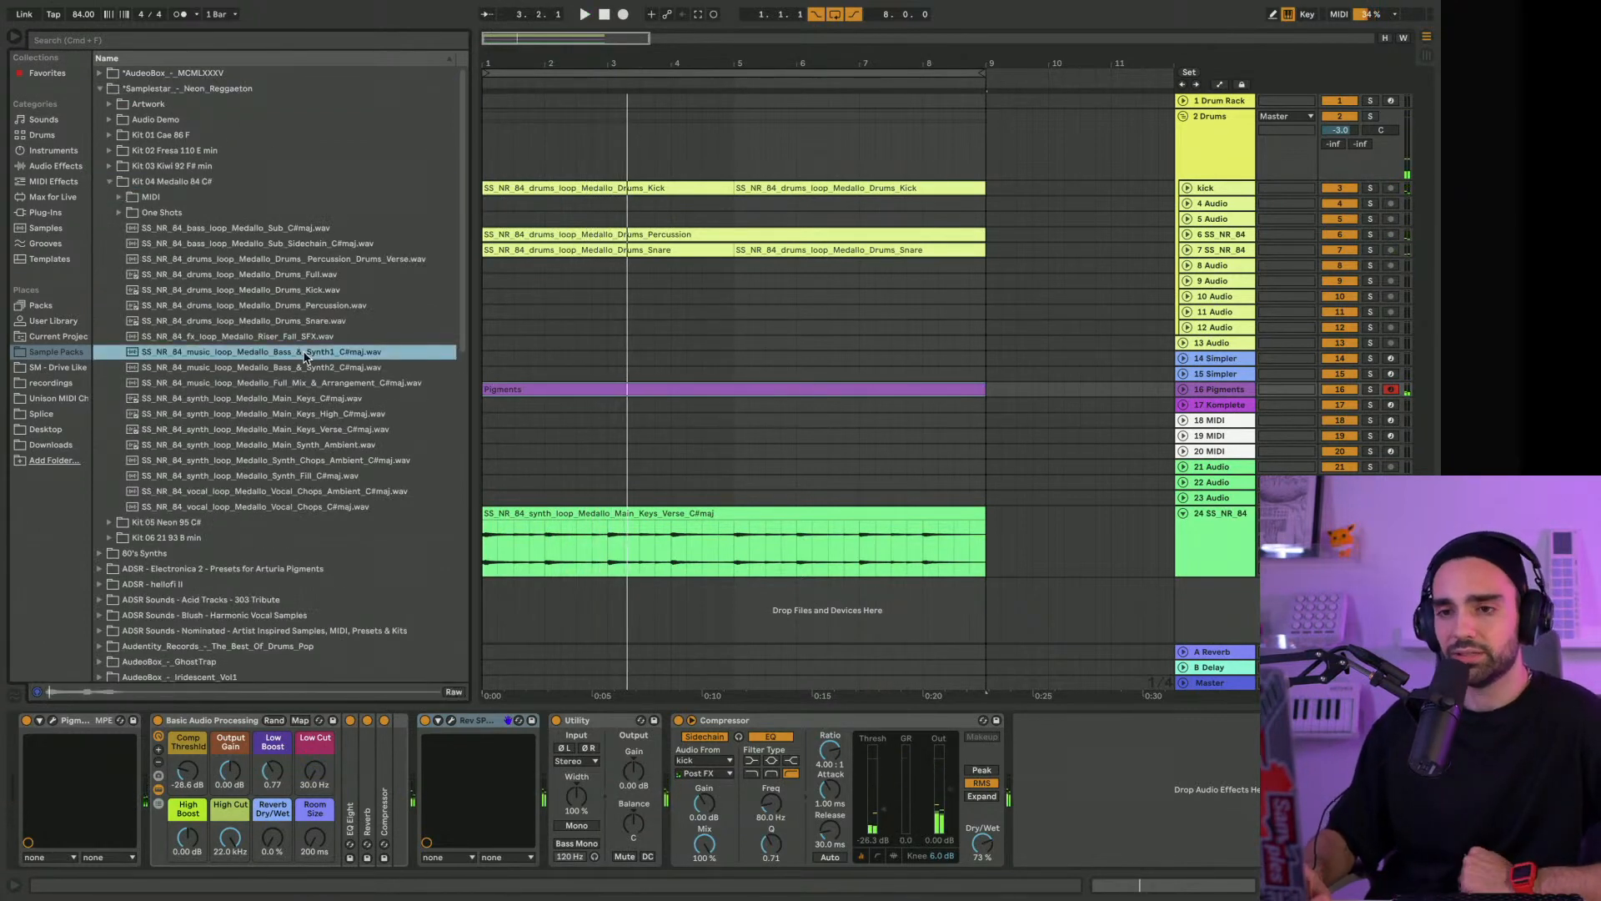
pyautogui.click(303, 369)
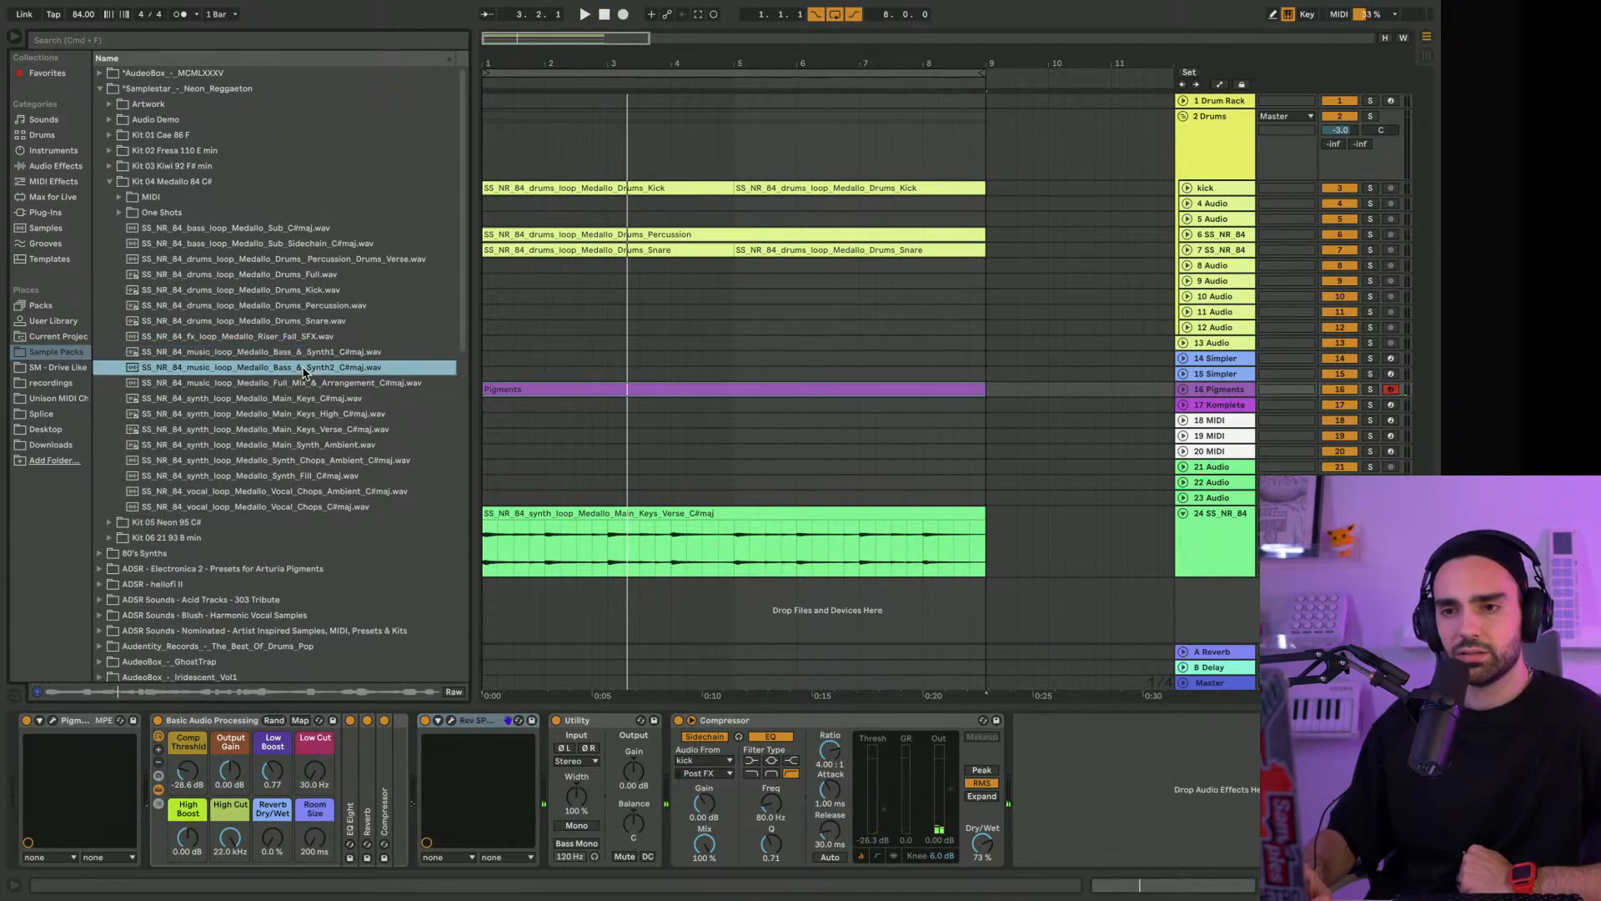
pyautogui.click(284, 230)
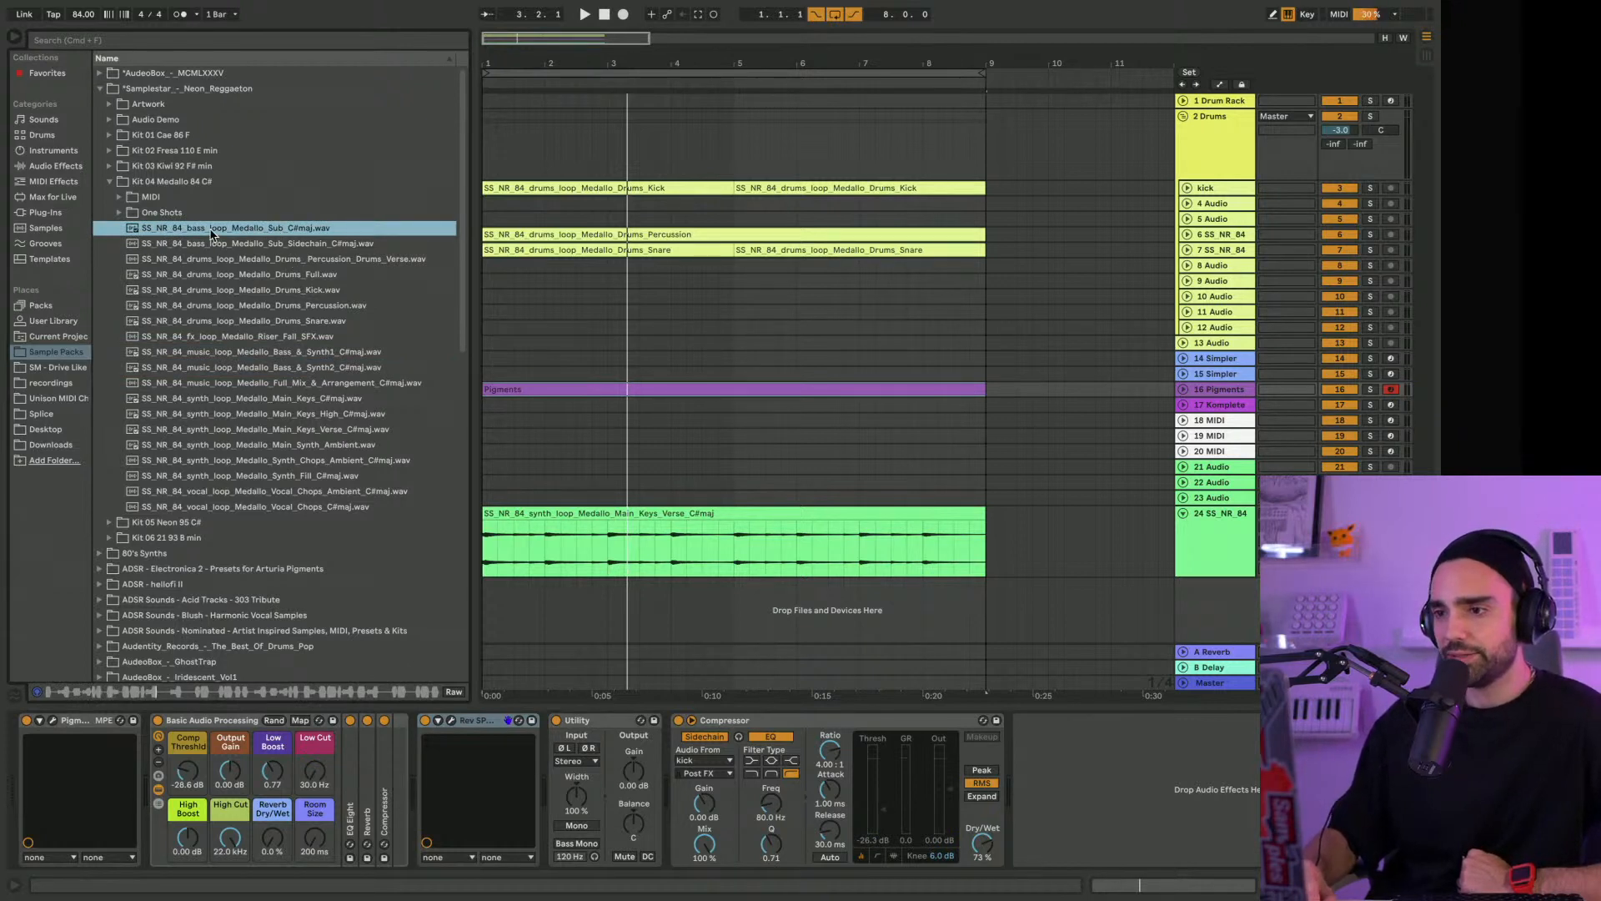
pyautogui.moveTo(211, 235); pyautogui.dragTo(503, 473)
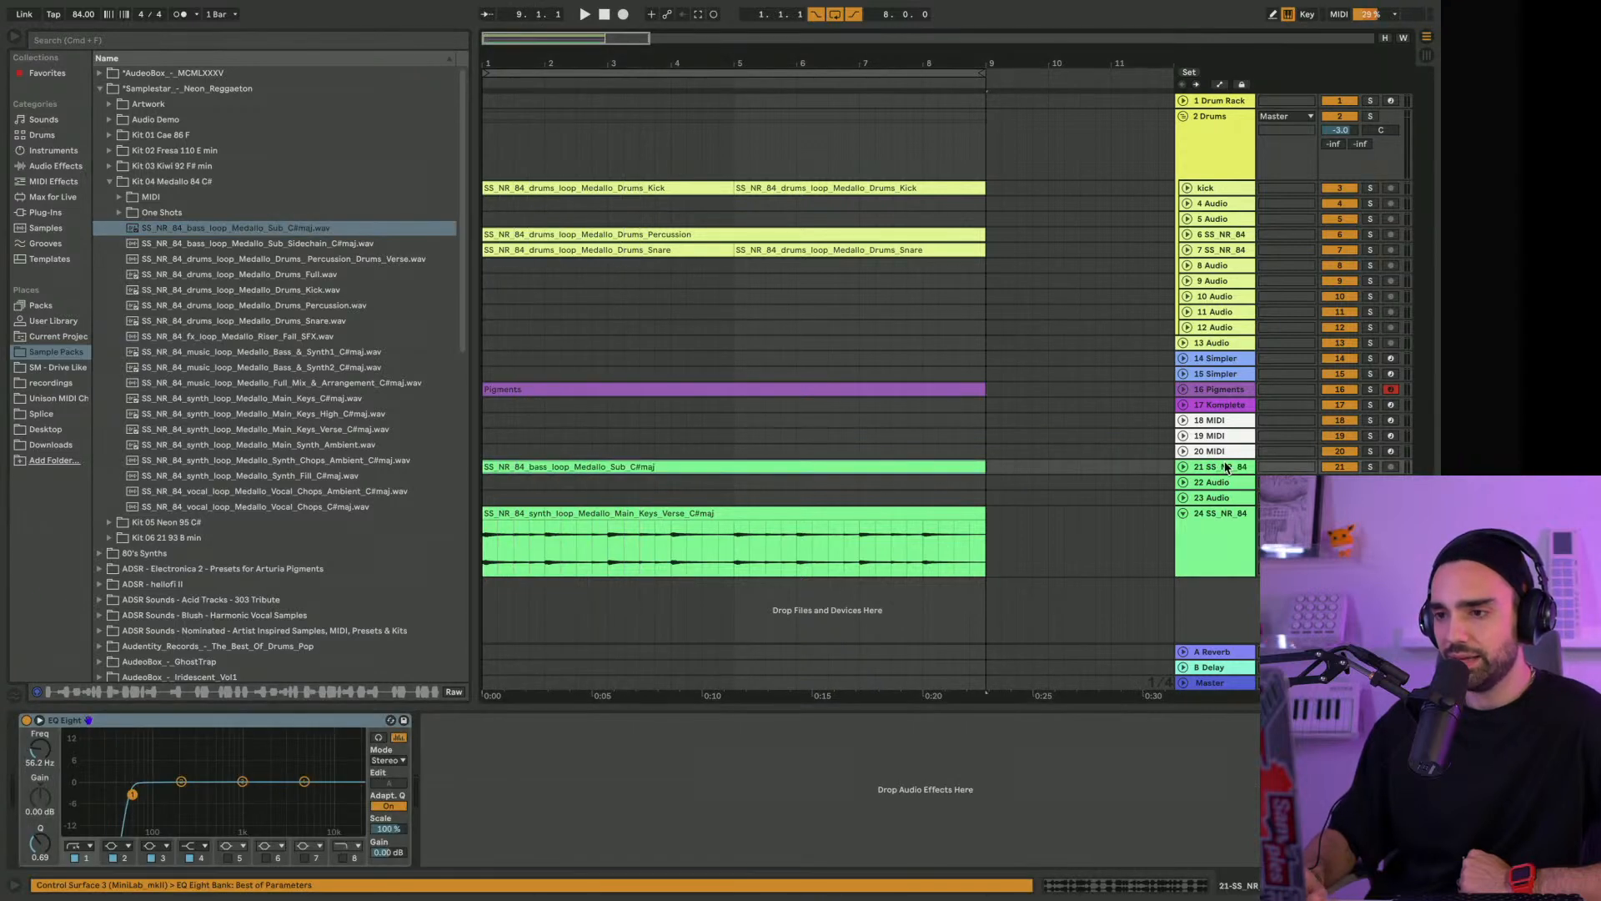
pyautogui.press('space')
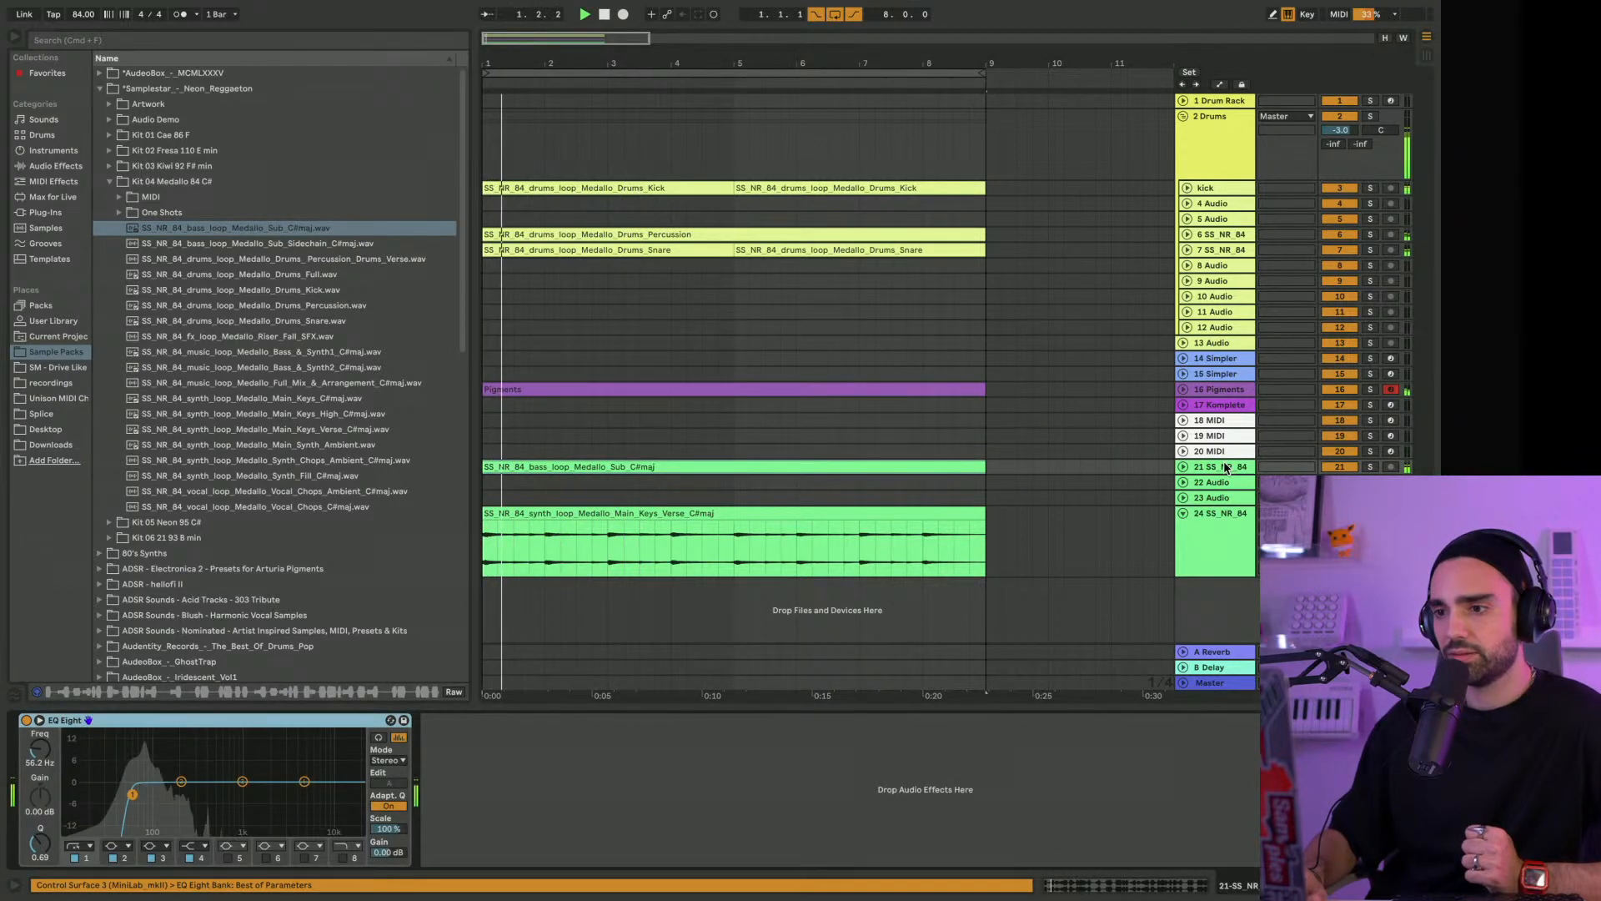
# Unfold the sub bass track, set its EQ Eight low-cut band to 26.7 Hz with Q 1.11 and solo the track
pyautogui.click(1182, 468)
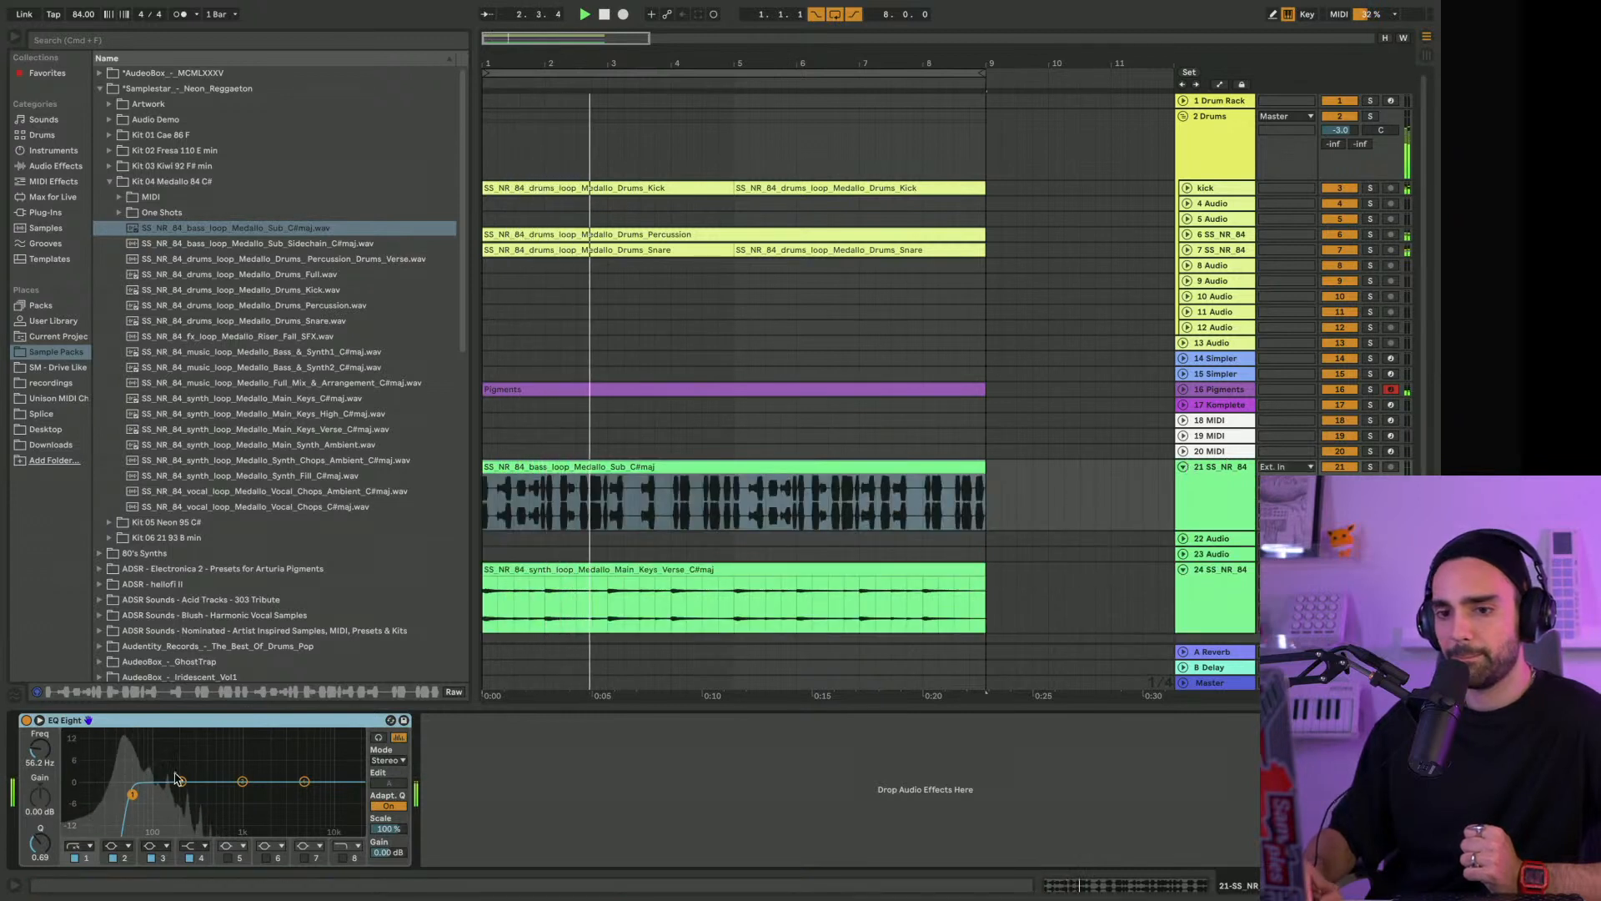
pyautogui.moveTo(133, 793); pyautogui.dragTo(104, 784)
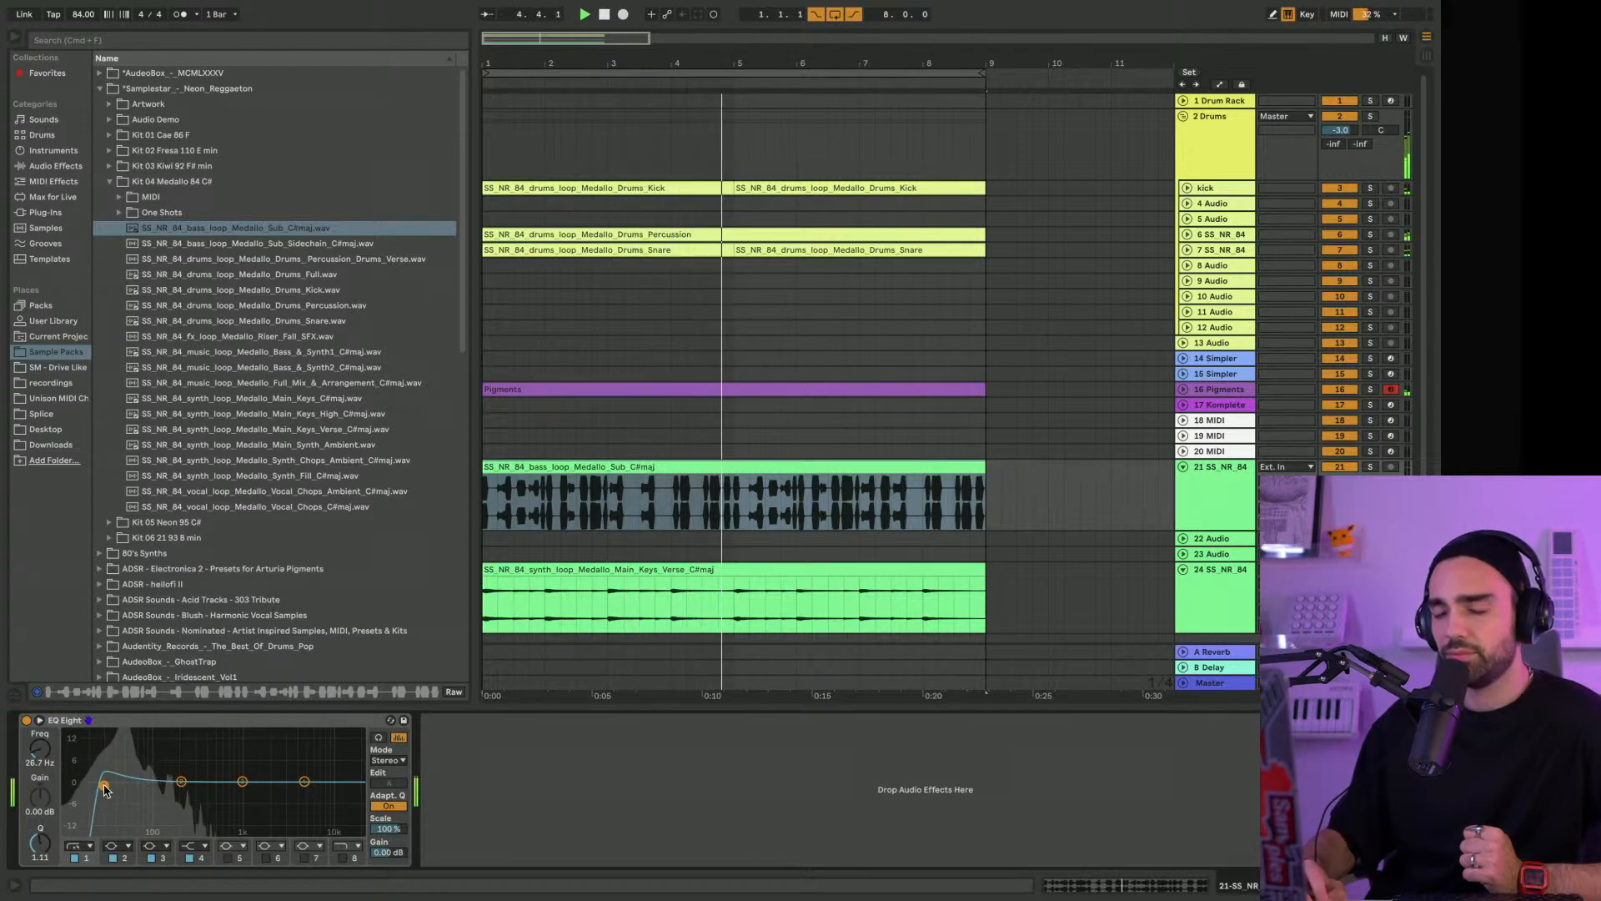
pyautogui.click(1371, 467)
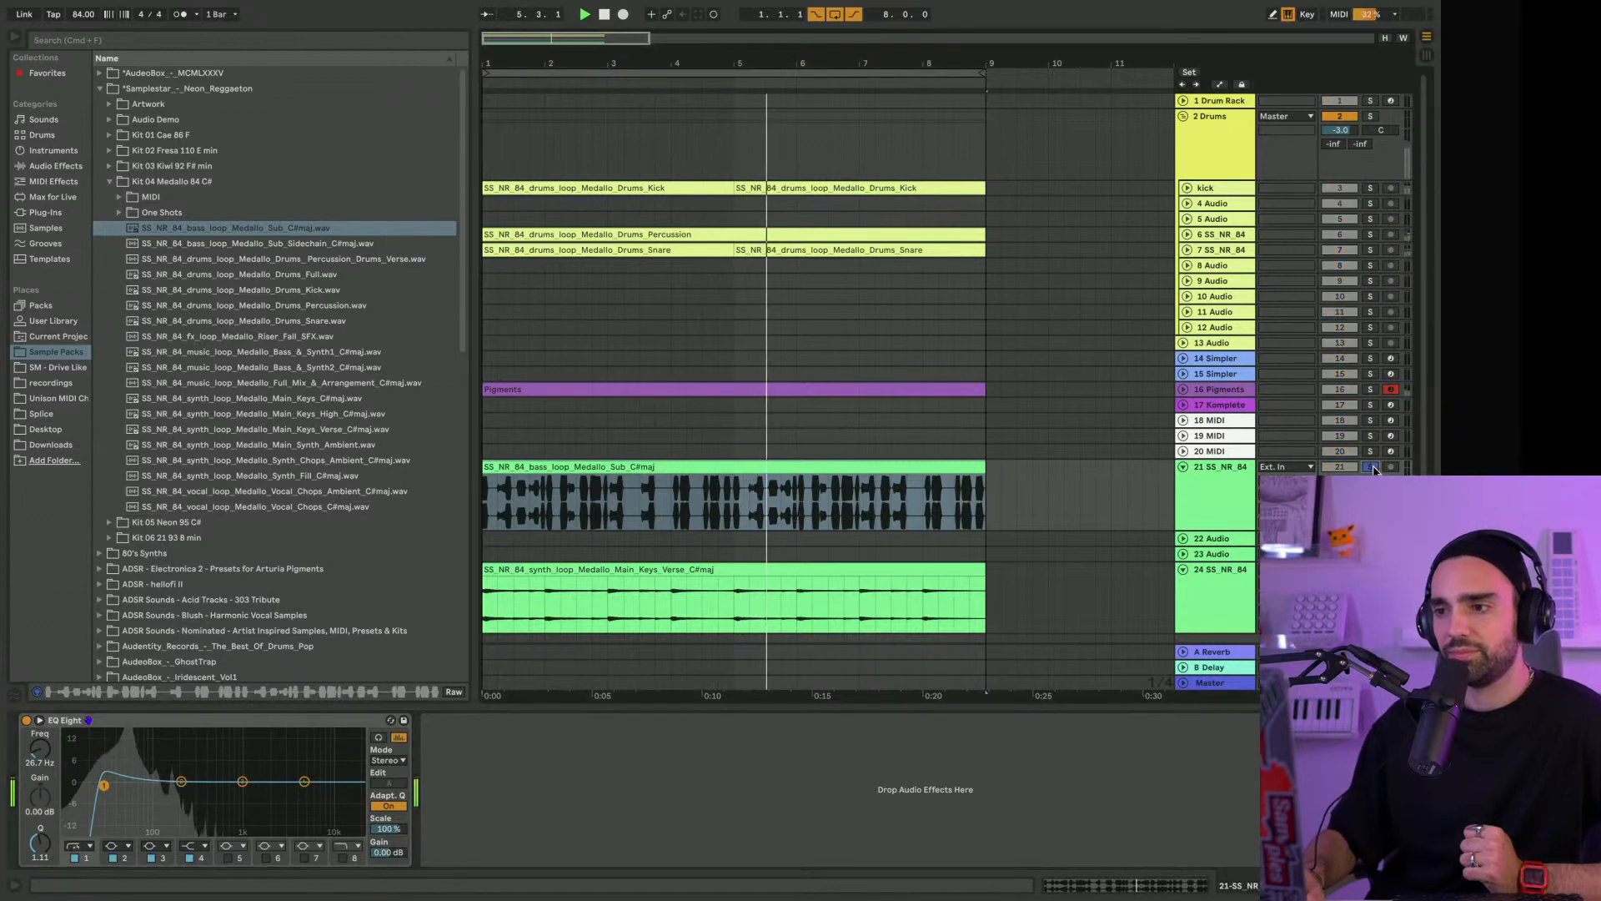
# Audition the Medallo Sub Sidechain bass loop, restart playback and unsolo the sub bass track
pyautogui.click(256, 244)
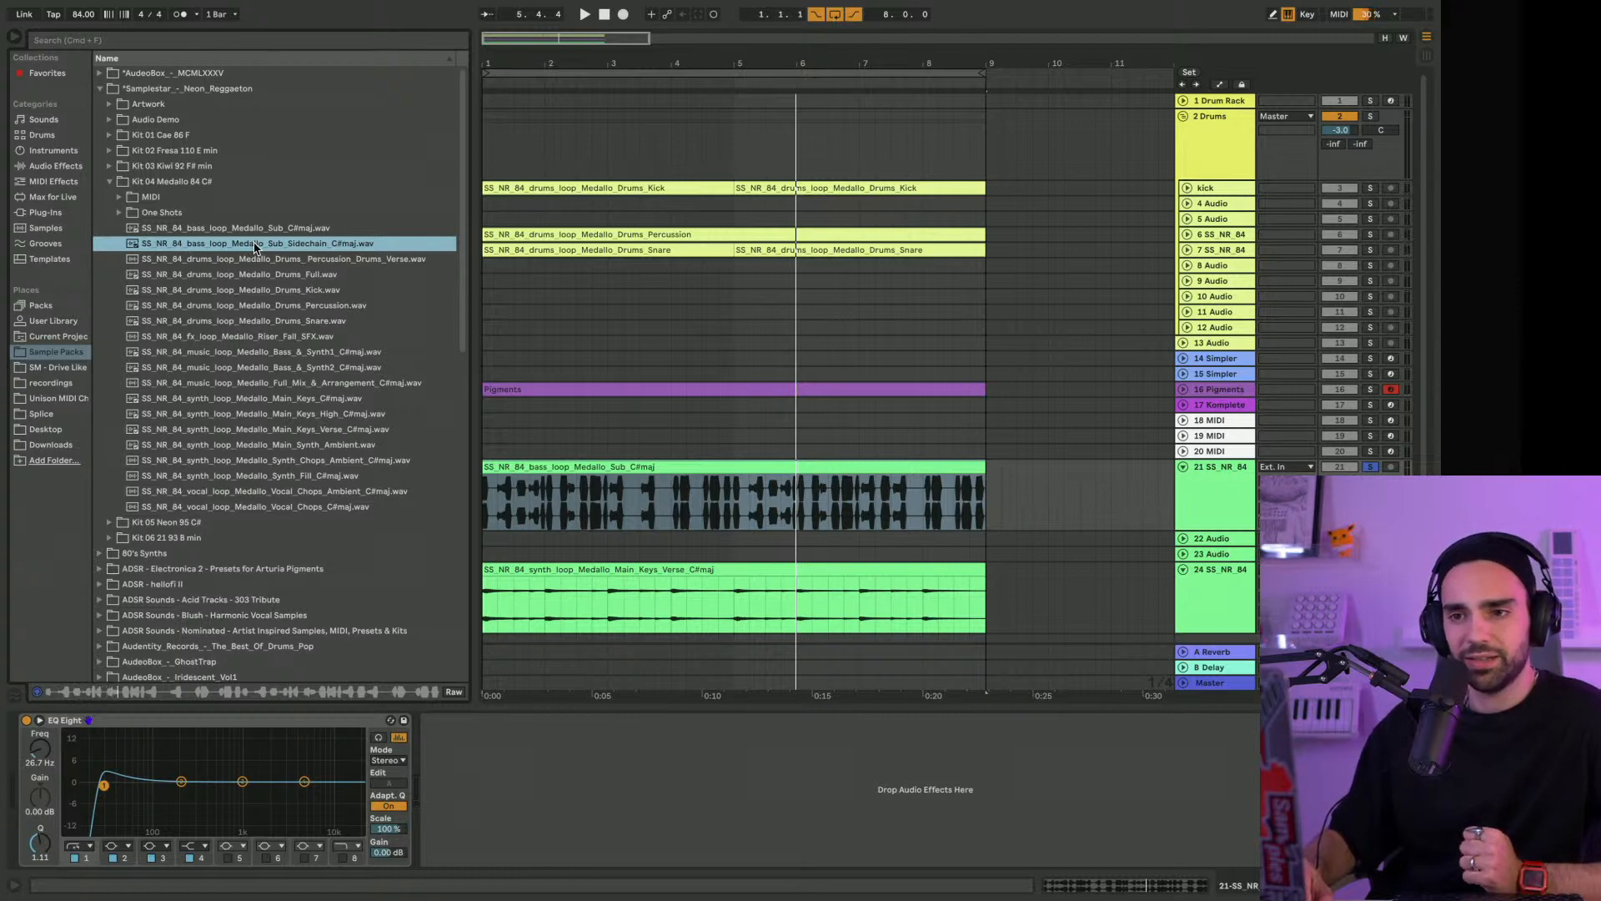
pyautogui.press('space')
pyautogui.press('space')
pyautogui.click(1370, 467)
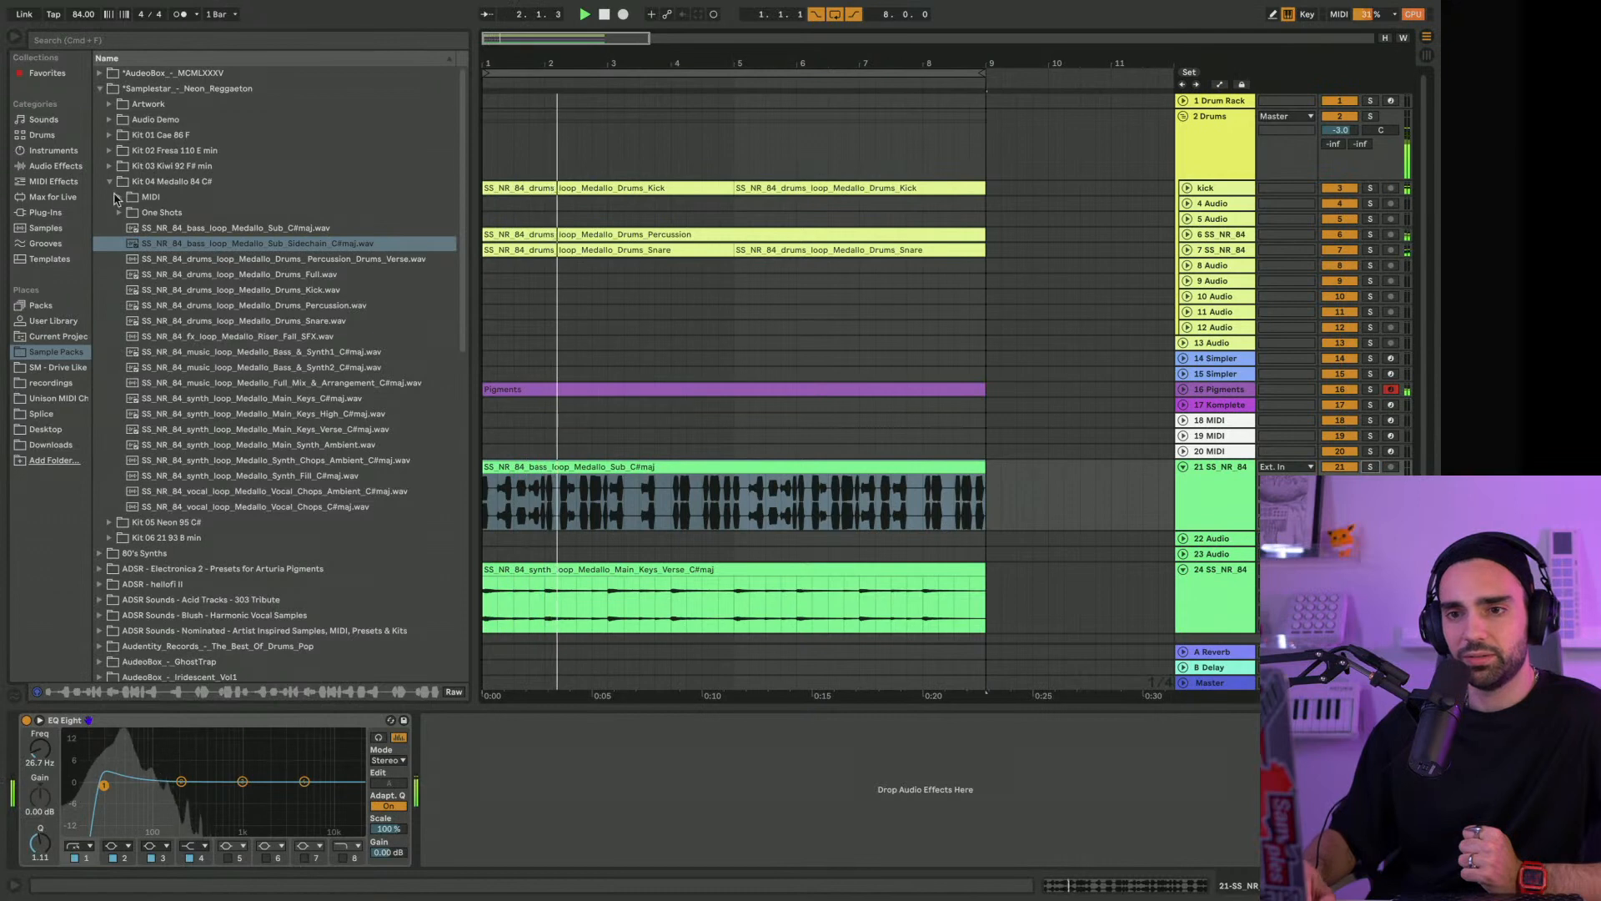
# Collapse the Kit 04 folder and insert the Pre TridA plug-in before EQ Eight on the sub bass track
pyautogui.click(110, 182)
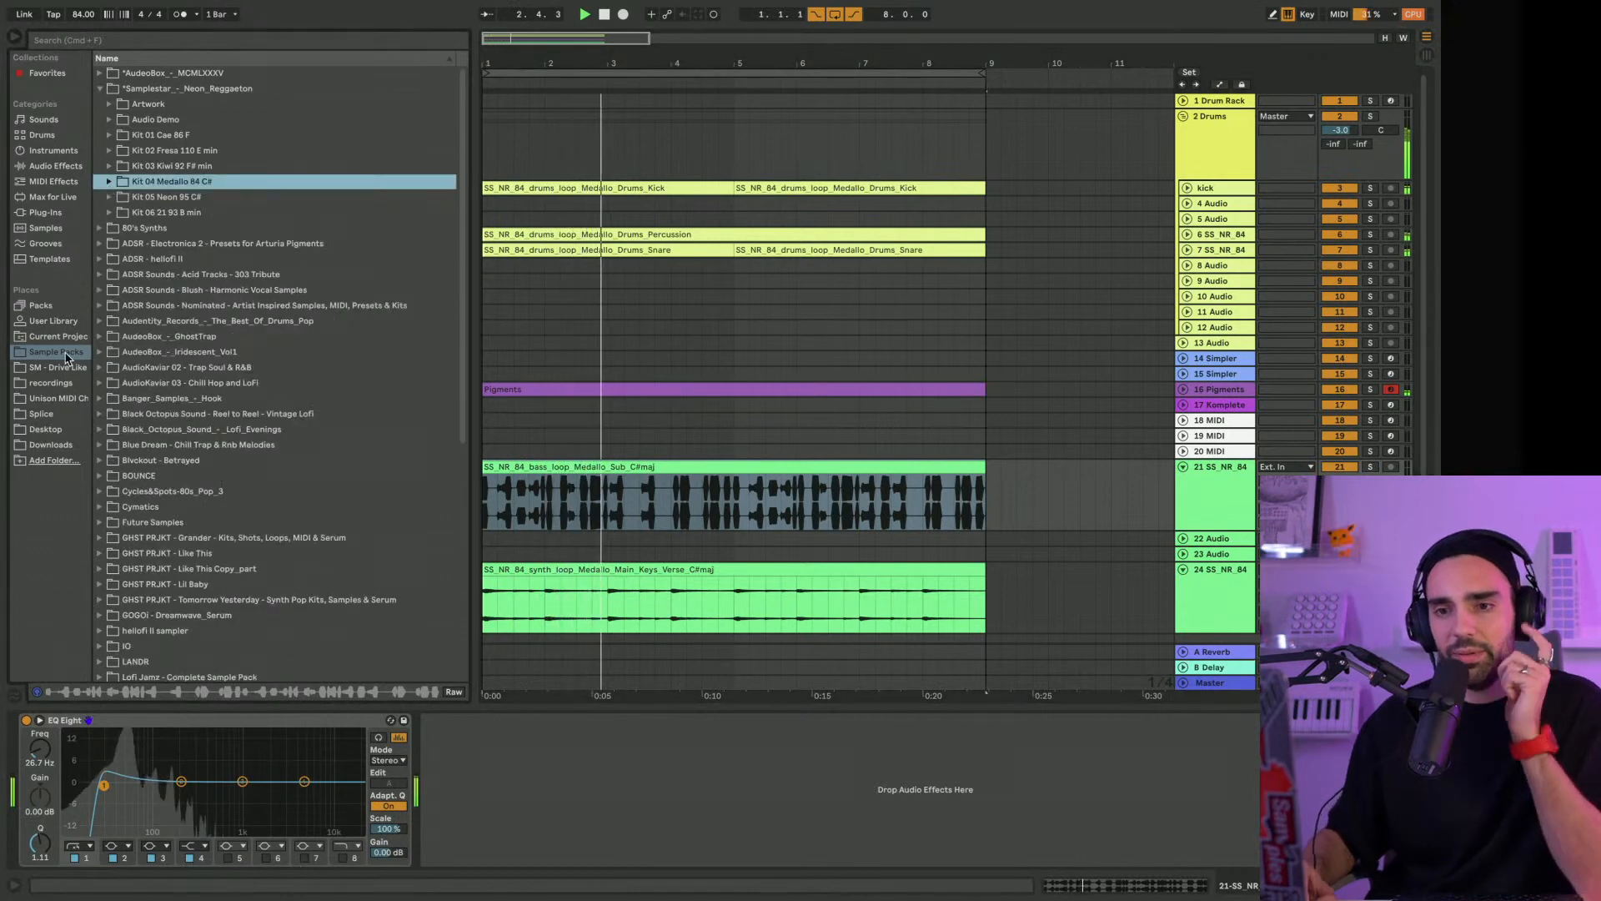
pyautogui.click(70, 214)
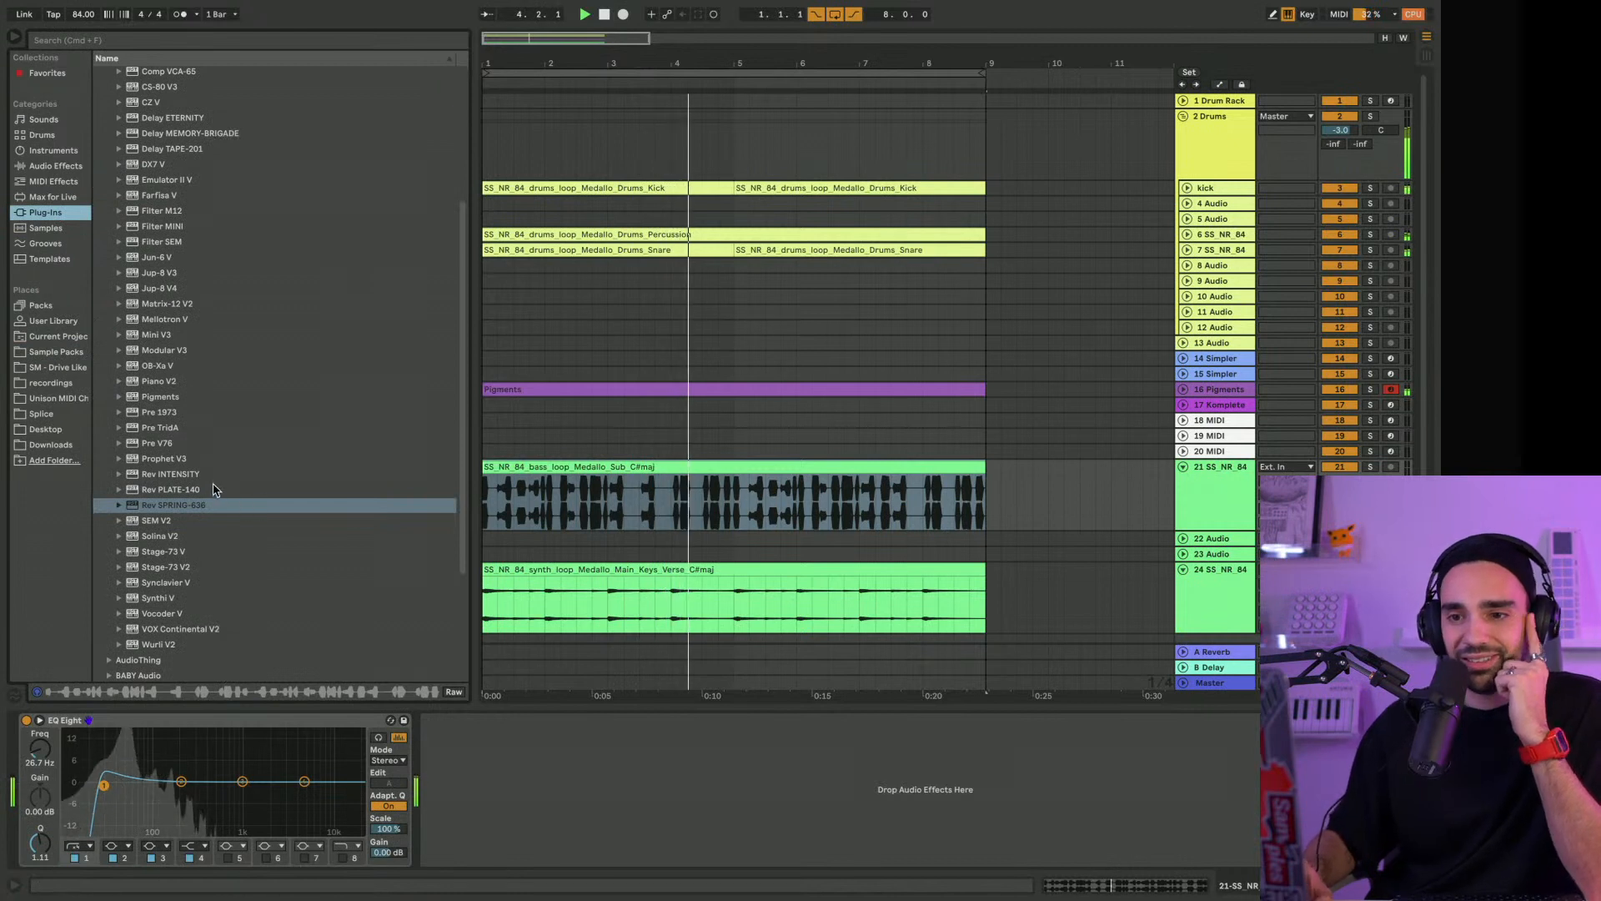
pyautogui.moveTo(199, 427); pyautogui.dragTo(89, 733)
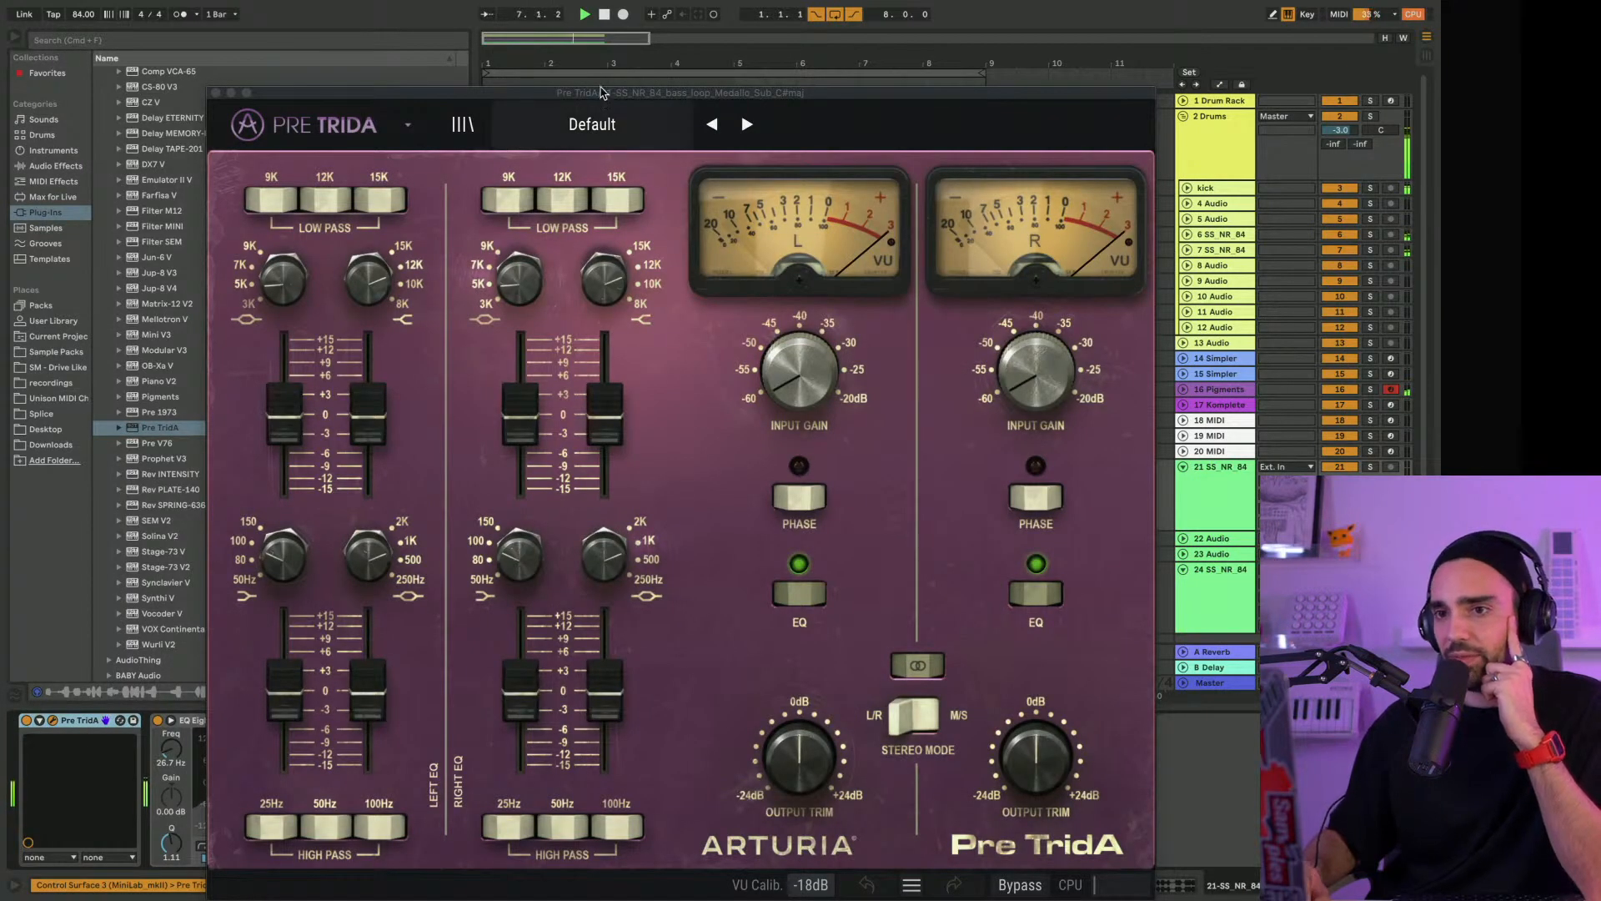
# Move the Pre TridA window up and load its Aggressive Bass preset
pyautogui.moveTo(601, 92); pyautogui.dragTo(575, 34)
pyautogui.click(565, 77)
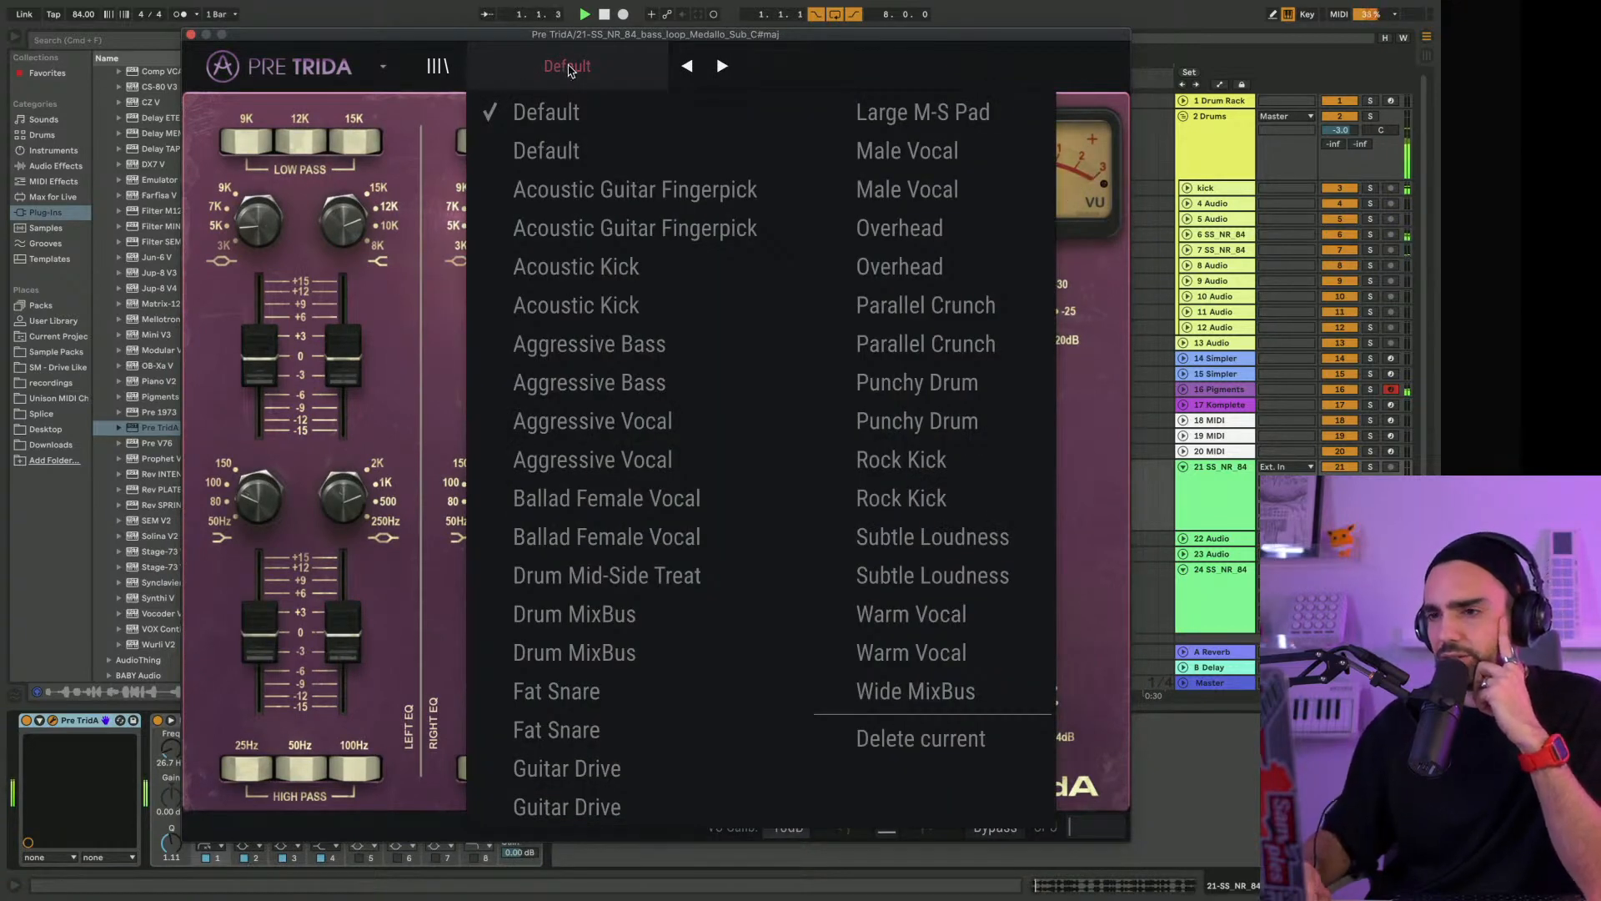
pyautogui.click(636, 347)
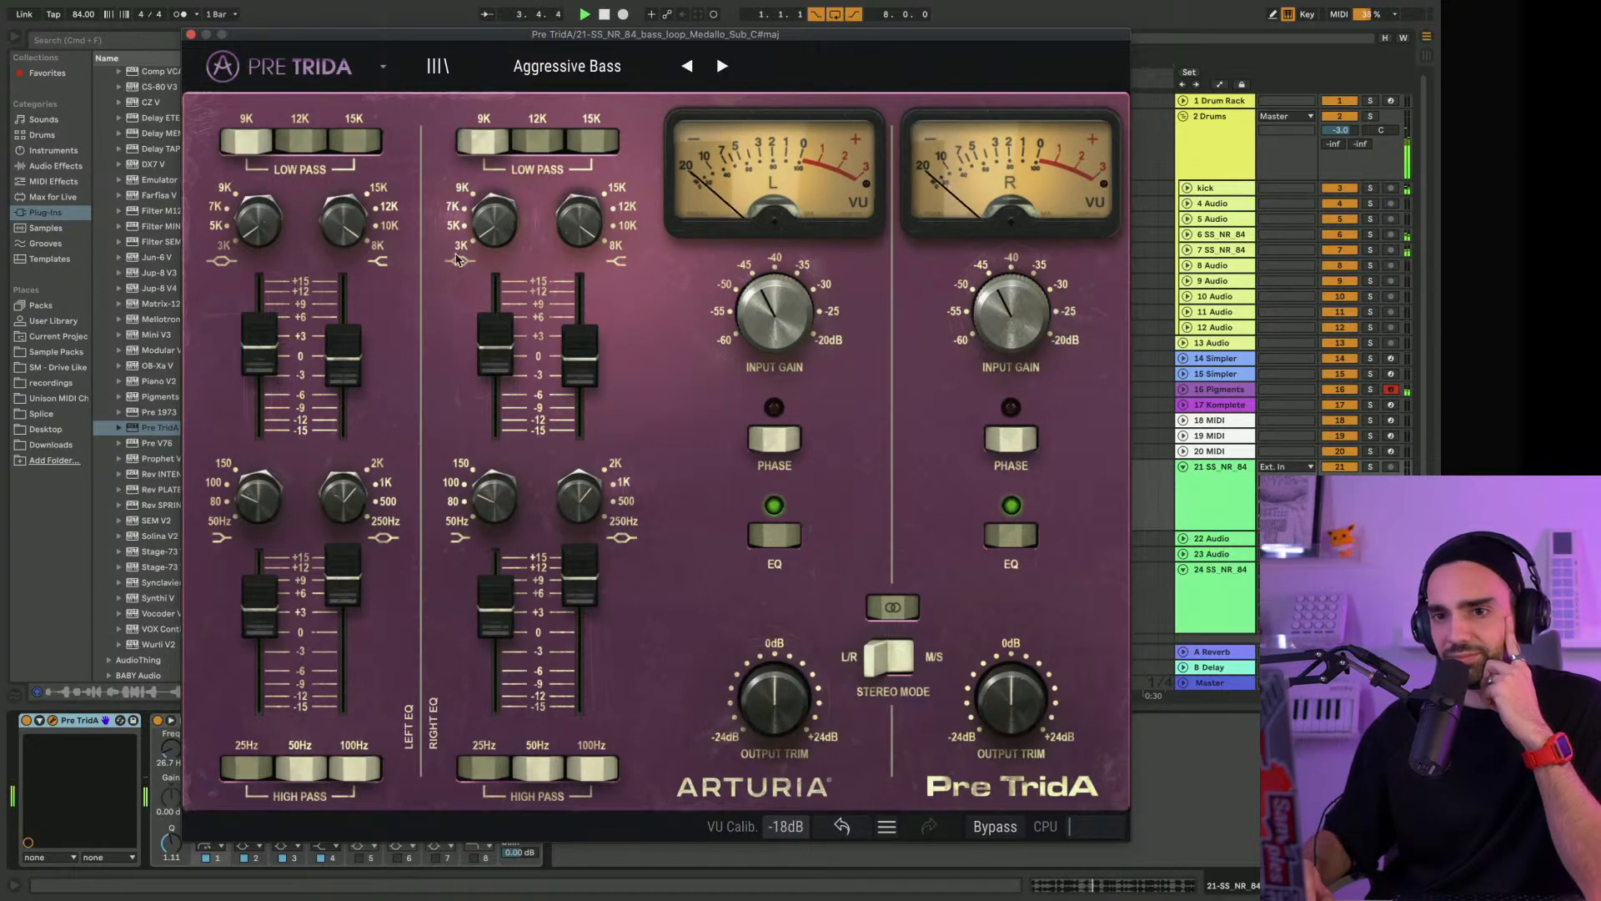
# Add a Utility device after EQ Eight on the sub bass track and switch it to Mono
pyautogui.moveTo(263, 40); pyautogui.dragTo(492, 219)
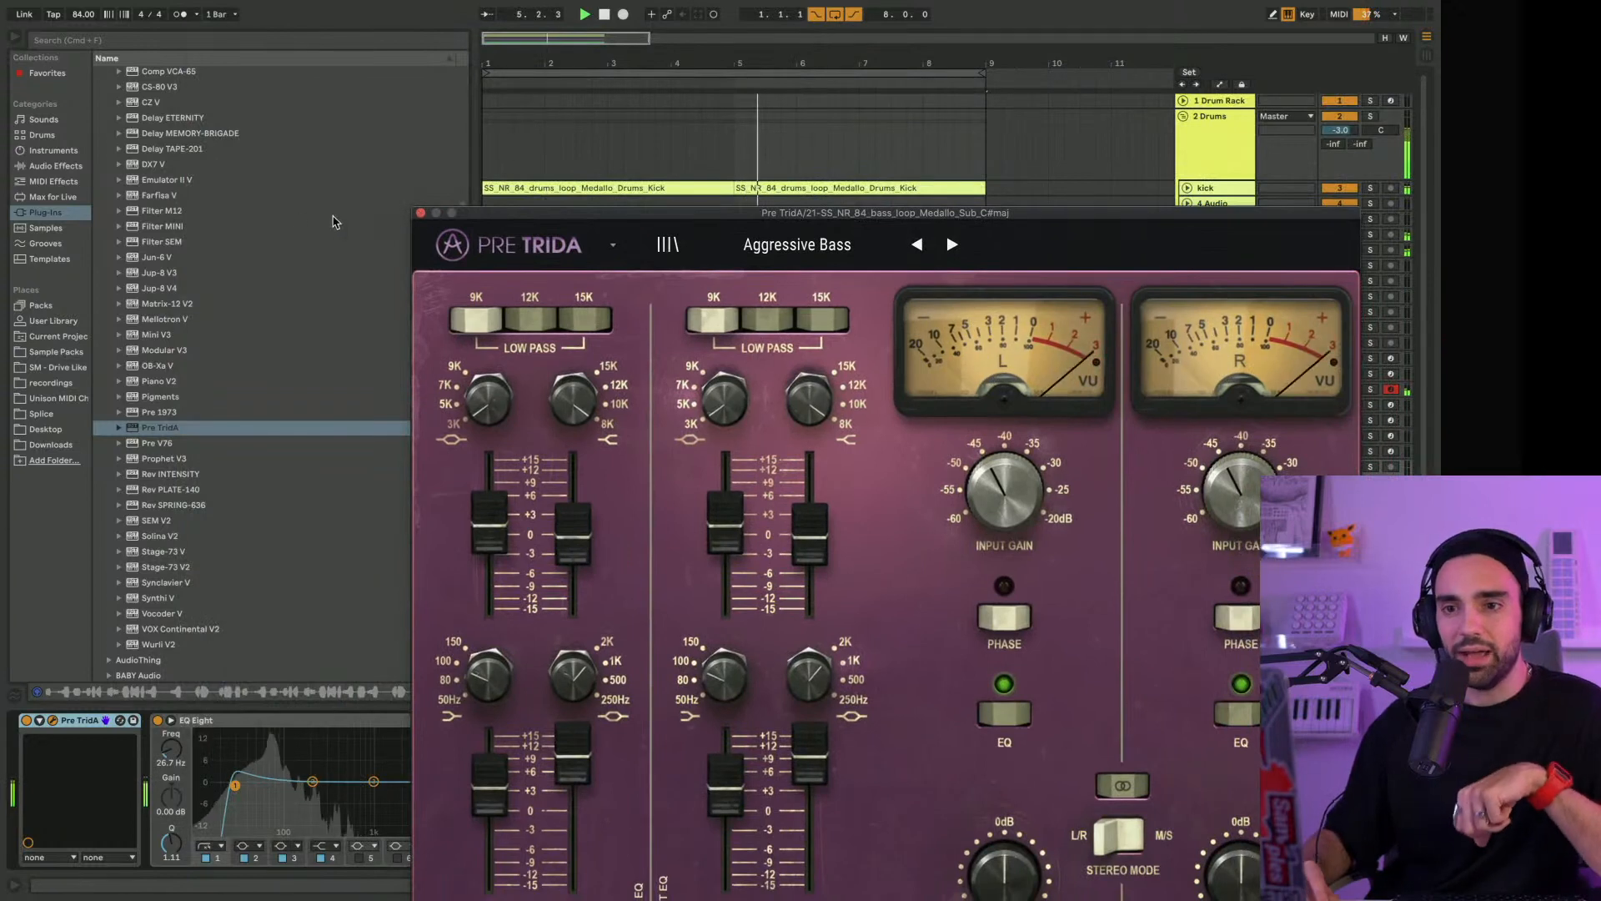
pyautogui.click(78, 167)
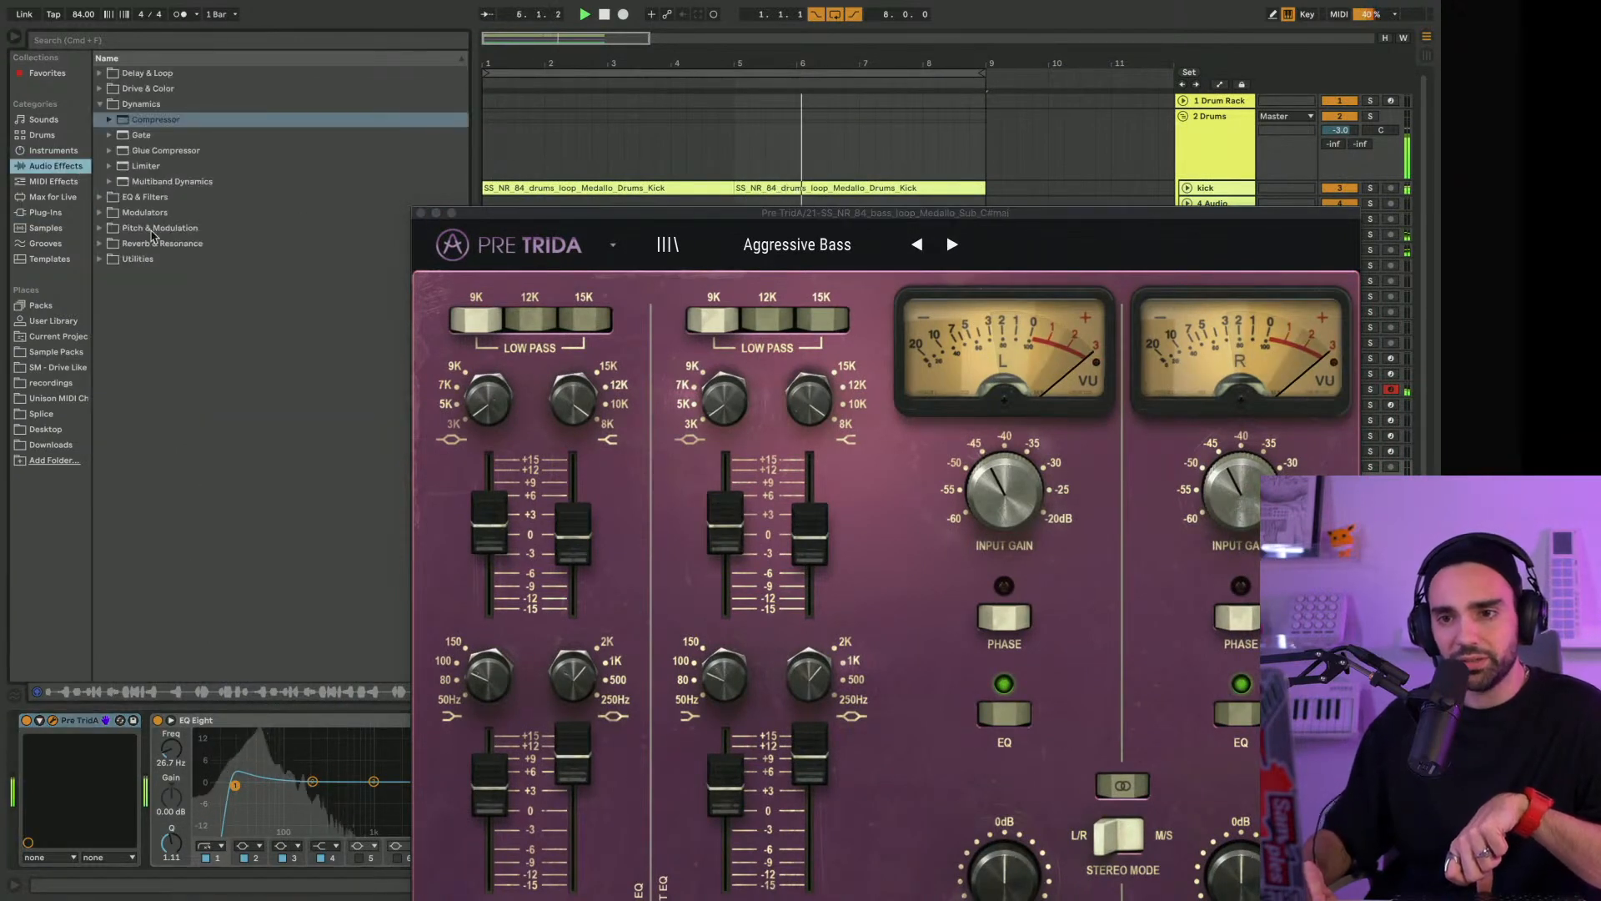
pyautogui.click(138, 258)
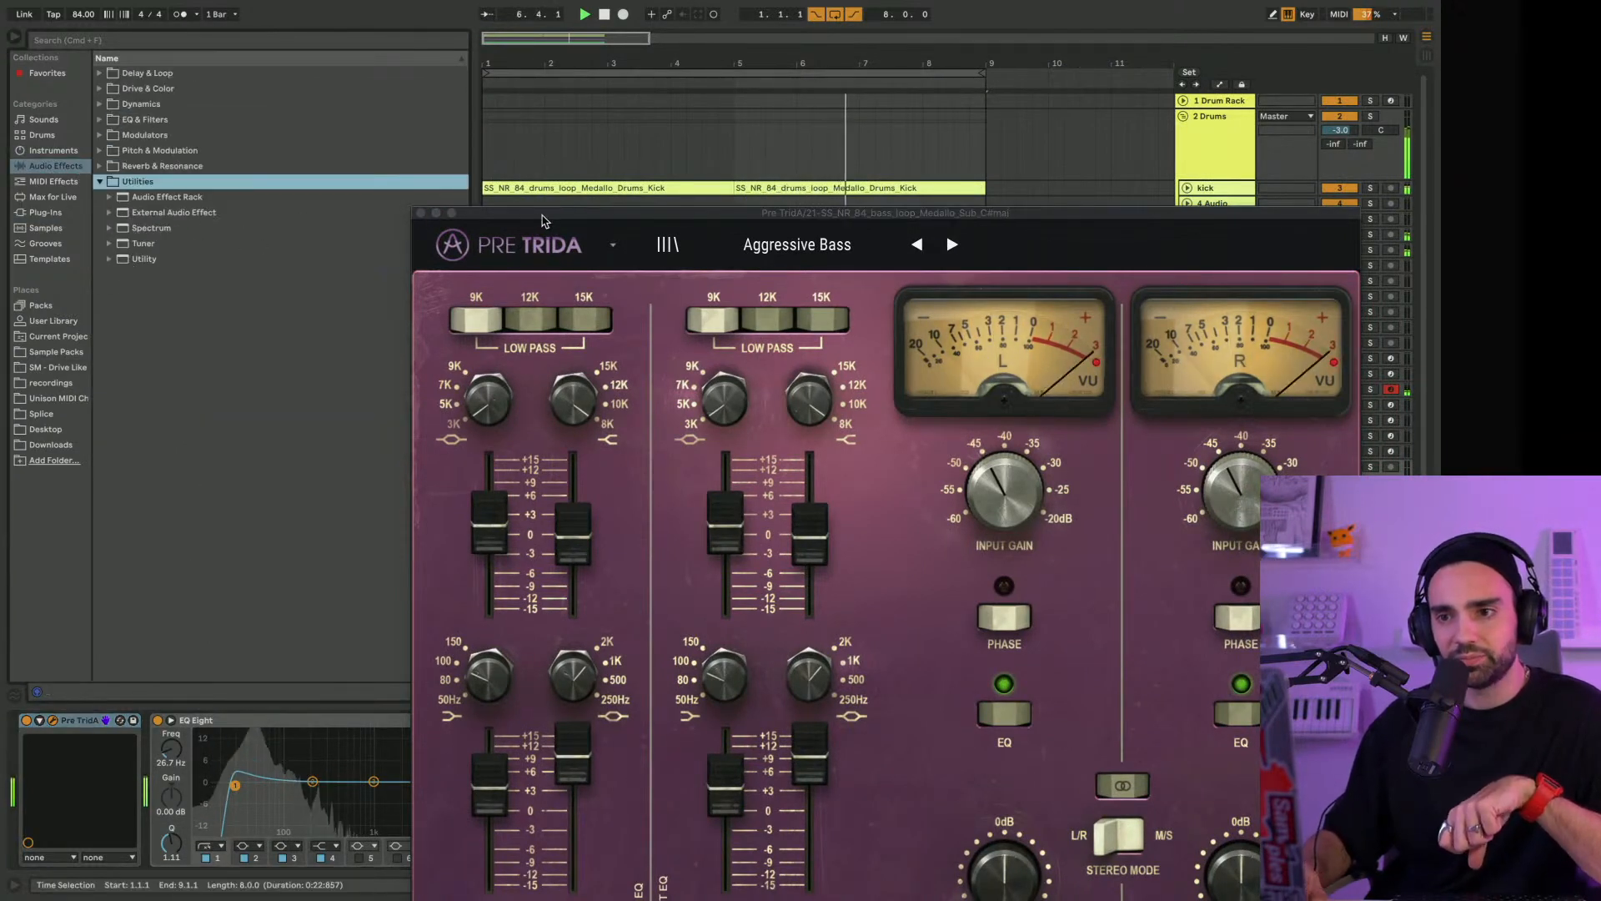
pyautogui.moveTo(542, 216); pyautogui.dragTo(769, 55)
pyautogui.click(126, 263)
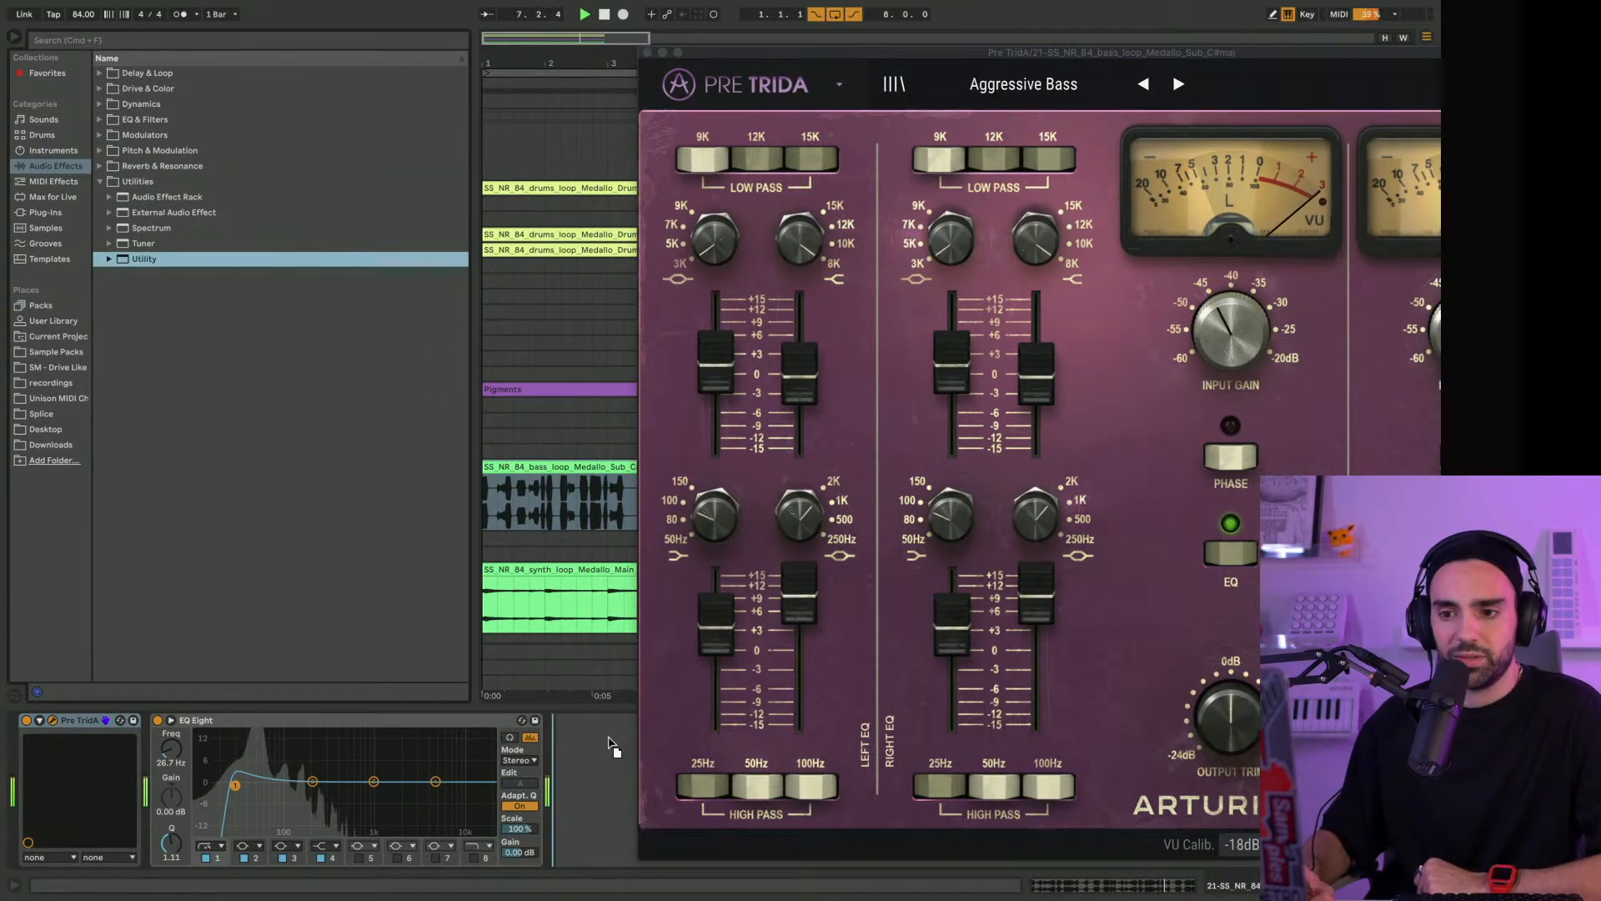
pyautogui.moveTo(587, 761); pyautogui.dragTo(588, 761)
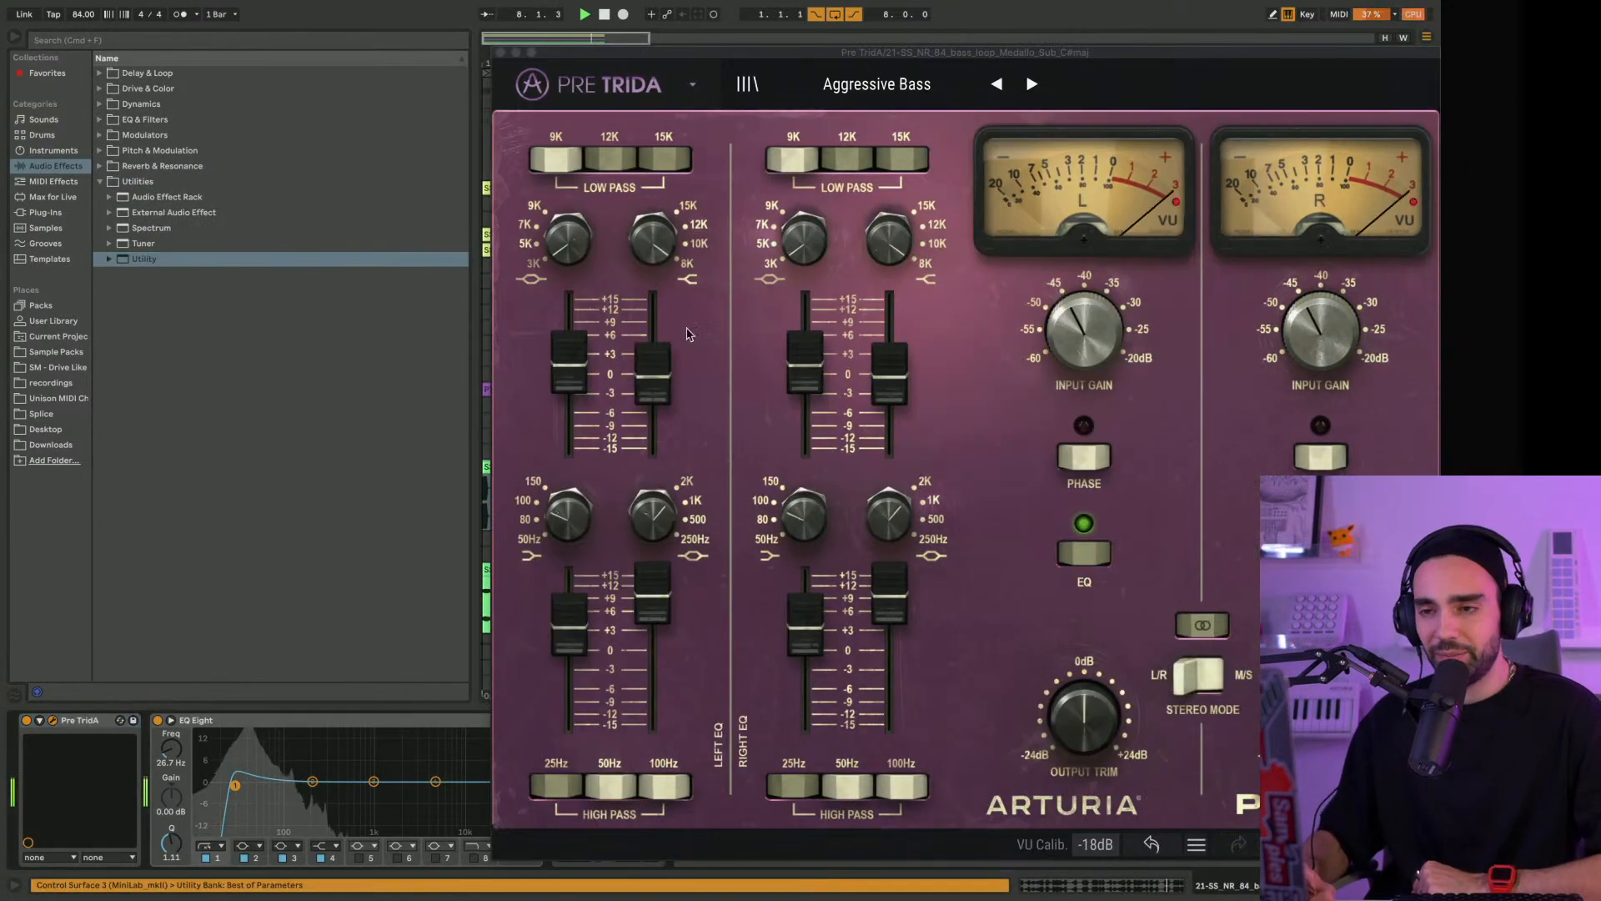
pyautogui.moveTo(631, 57); pyautogui.dragTo(1115, 40)
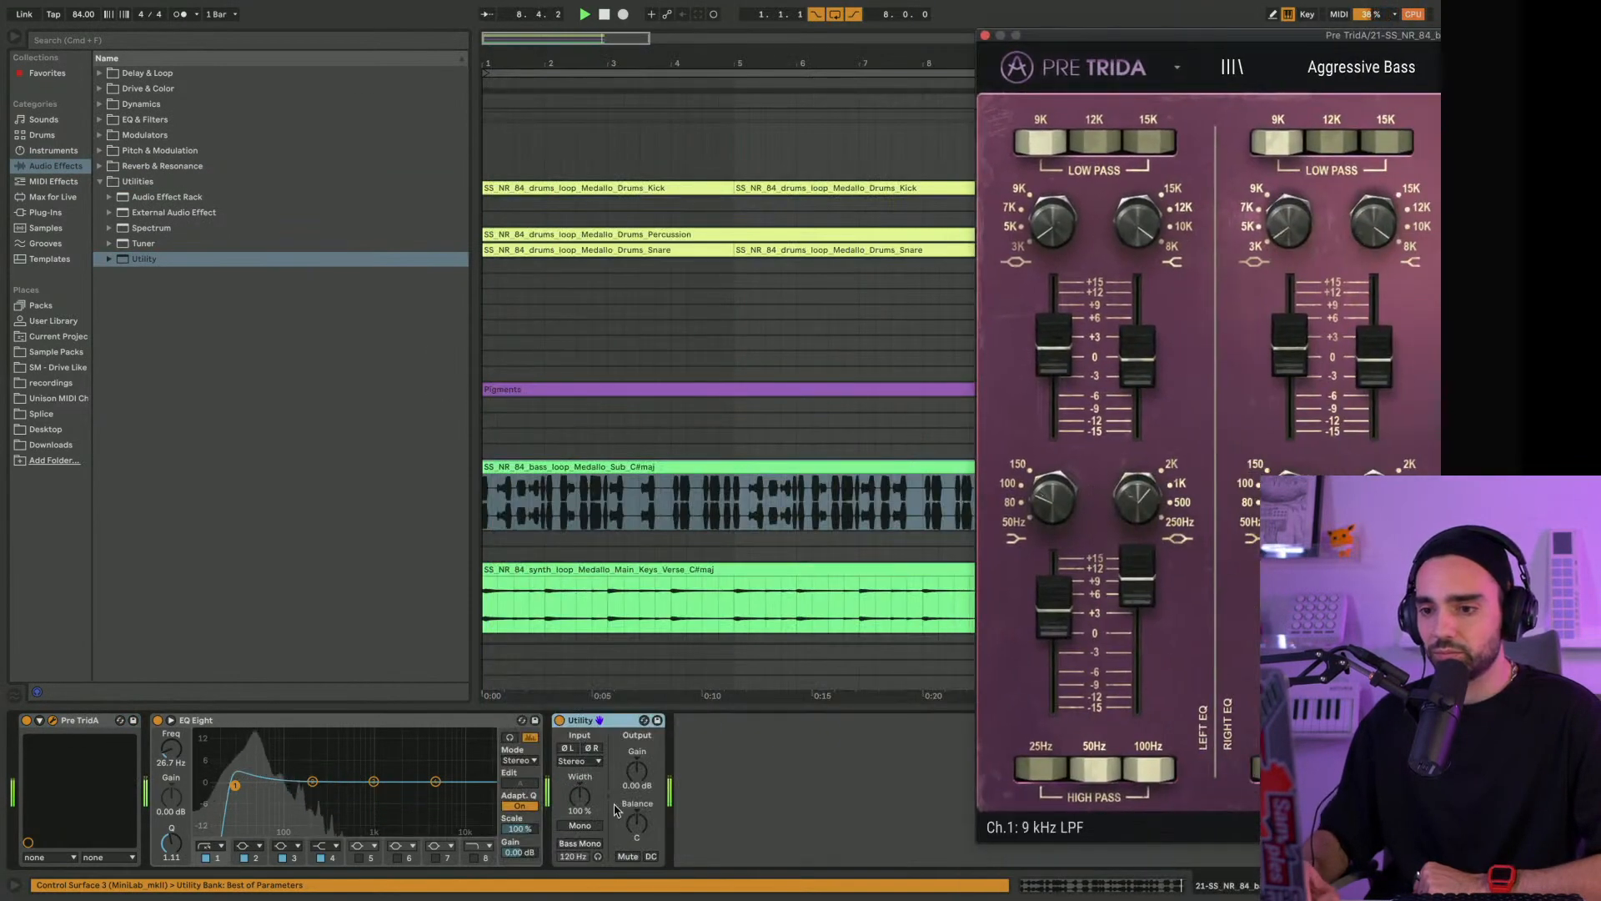
pyautogui.click(580, 825)
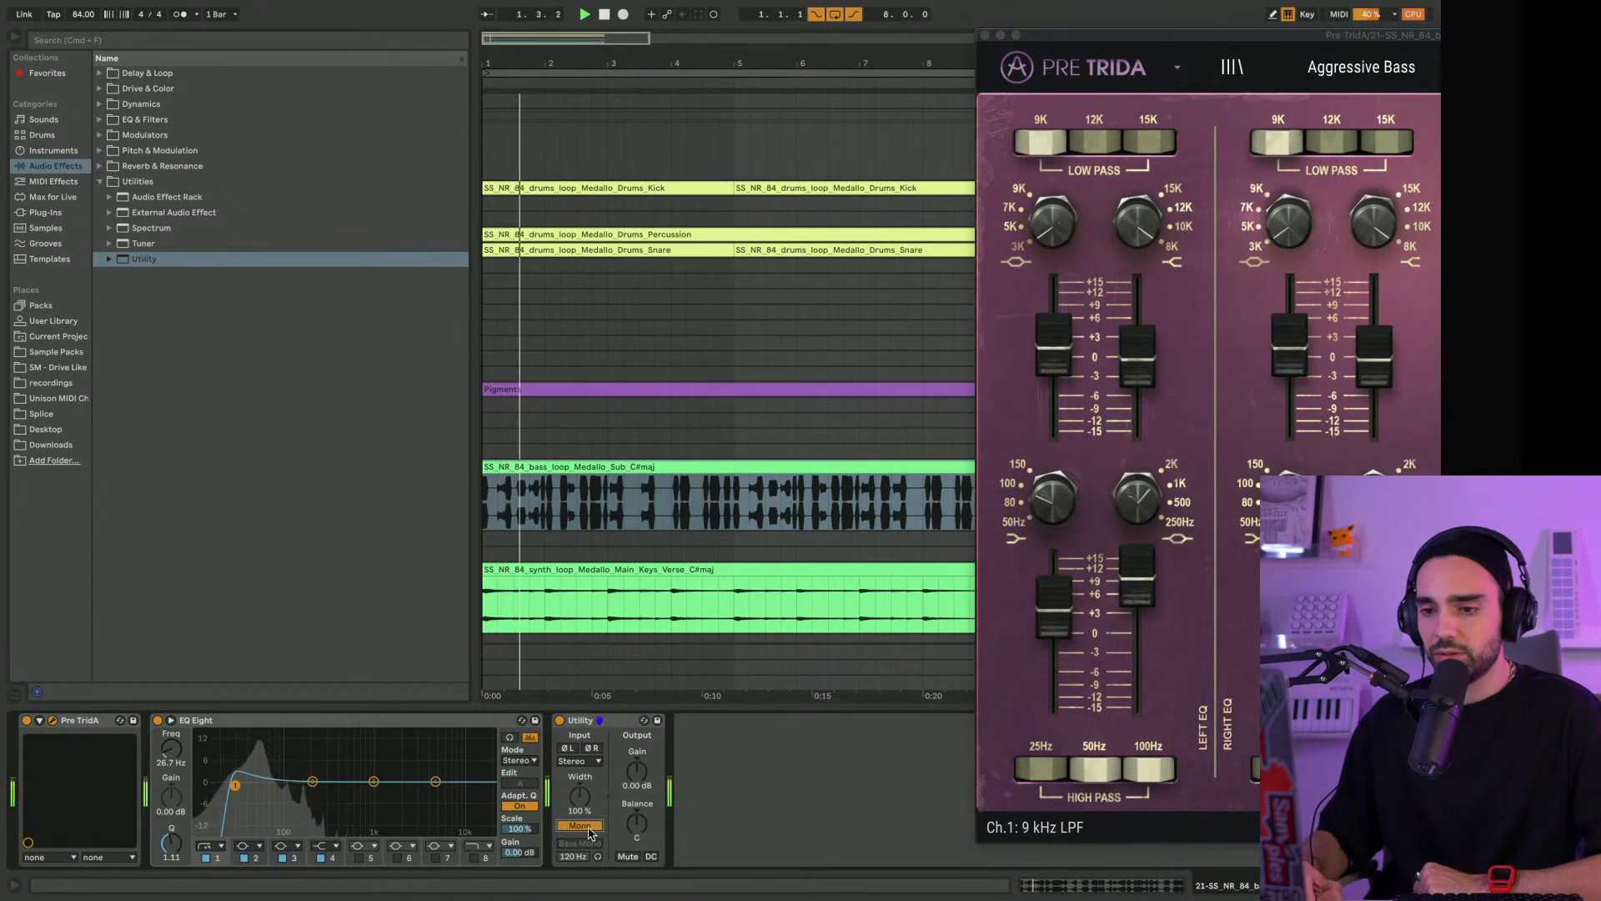
# Bring Pre TridA fully into view, try a slight change of its output trims and reset them to 0 dB
pyautogui.moveTo(1108, 40); pyautogui.dragTo(351, 7)
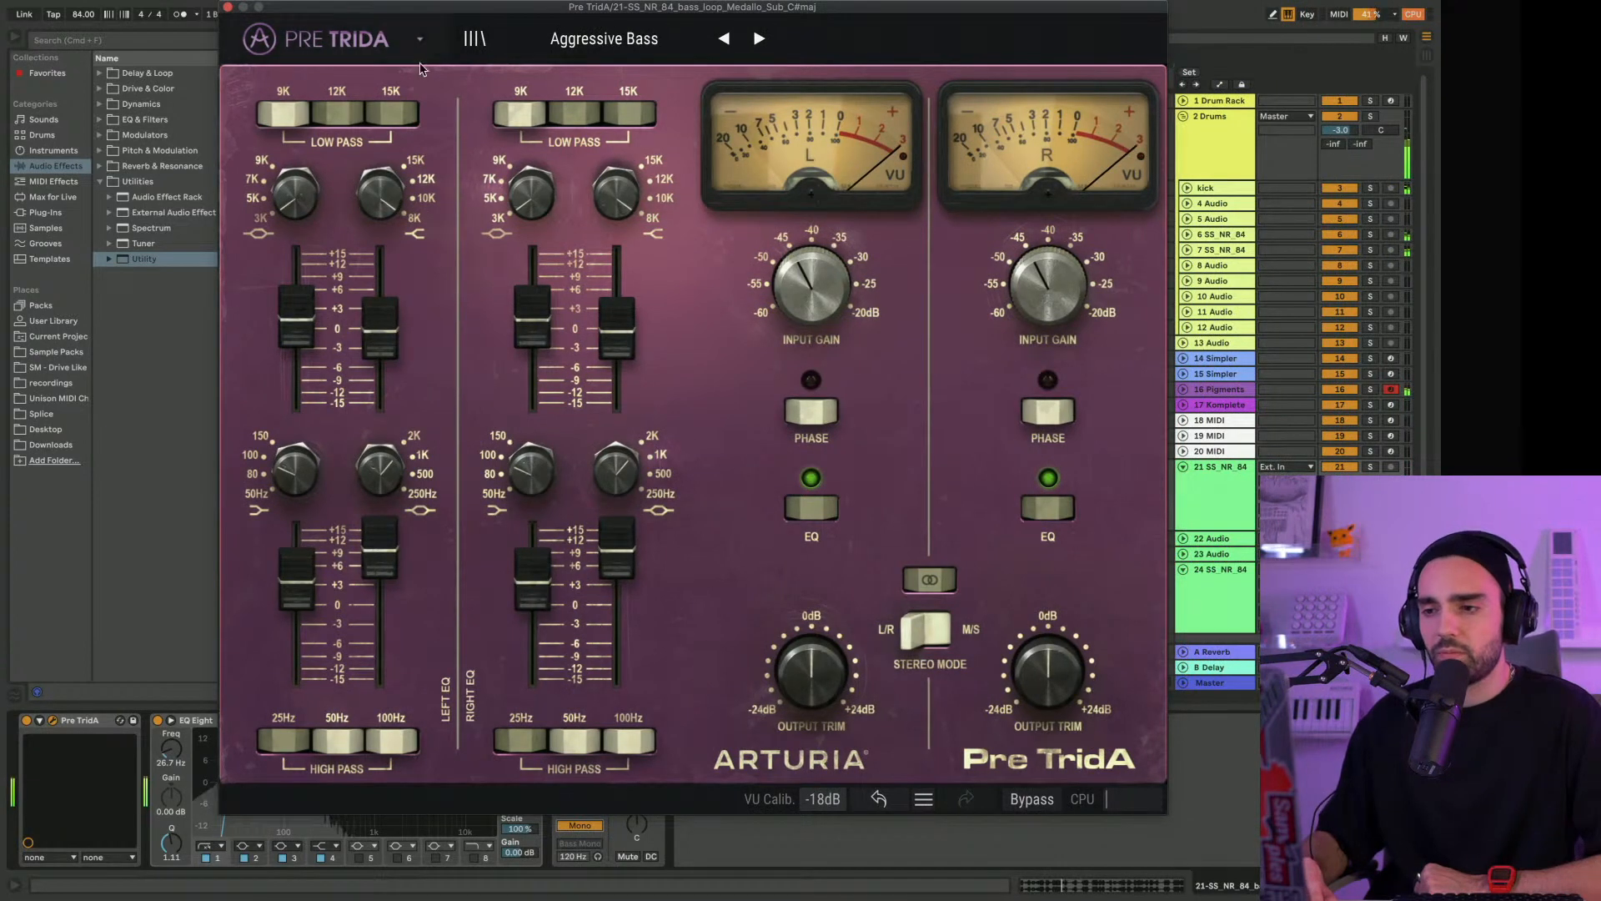
pyautogui.moveTo(1019, 650); pyautogui.dragTo(1052, 661)
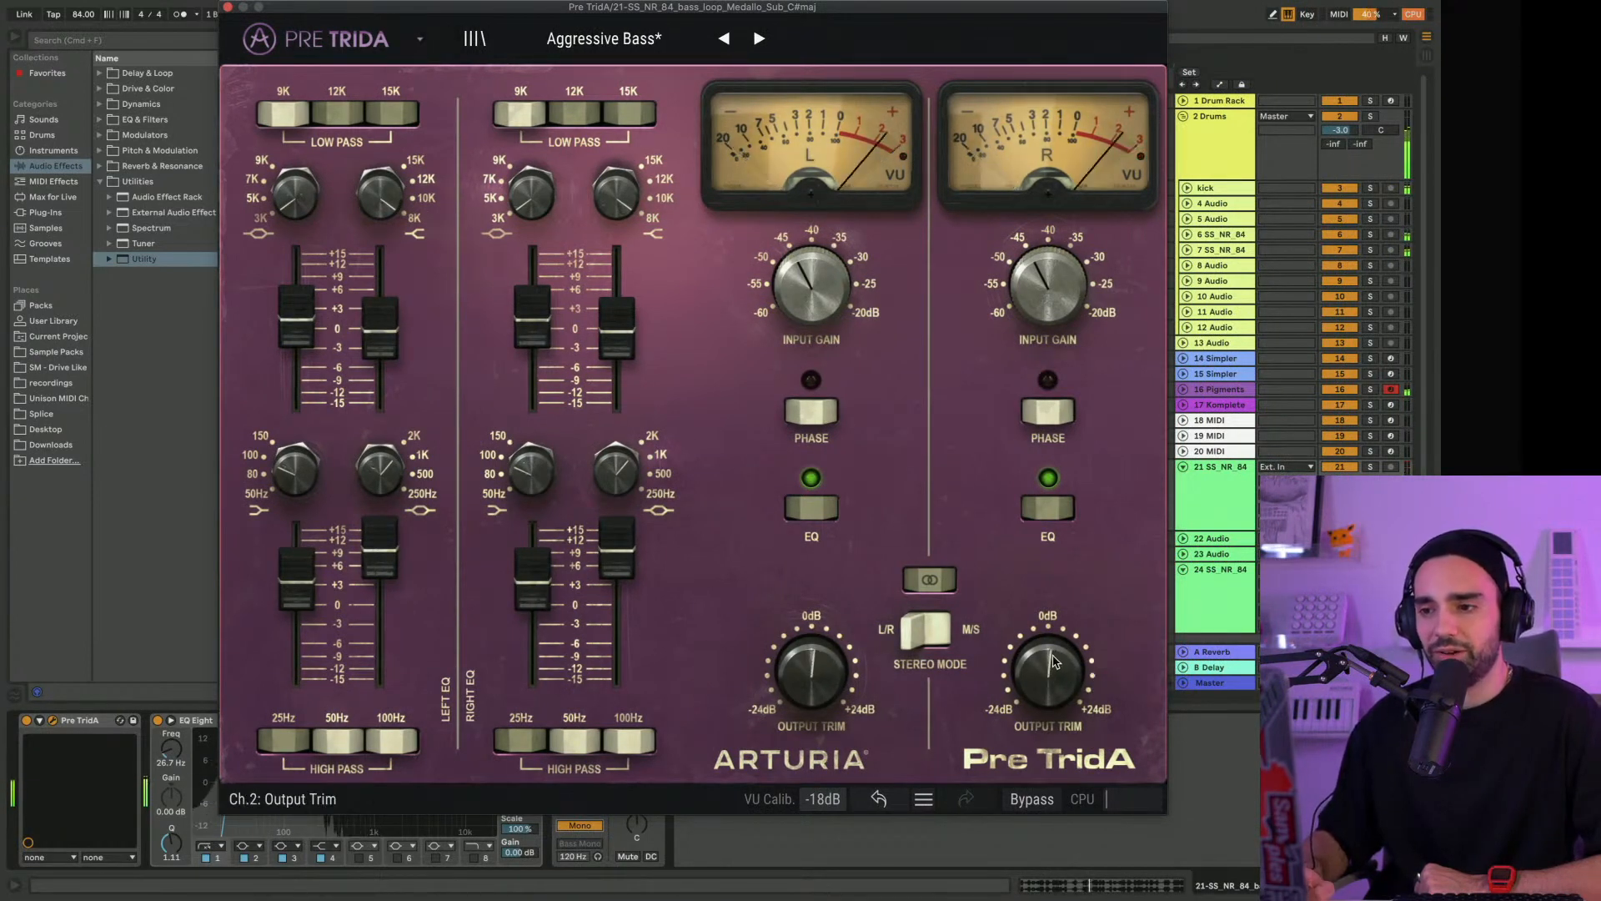
pyautogui.doubleClick(1052, 661)
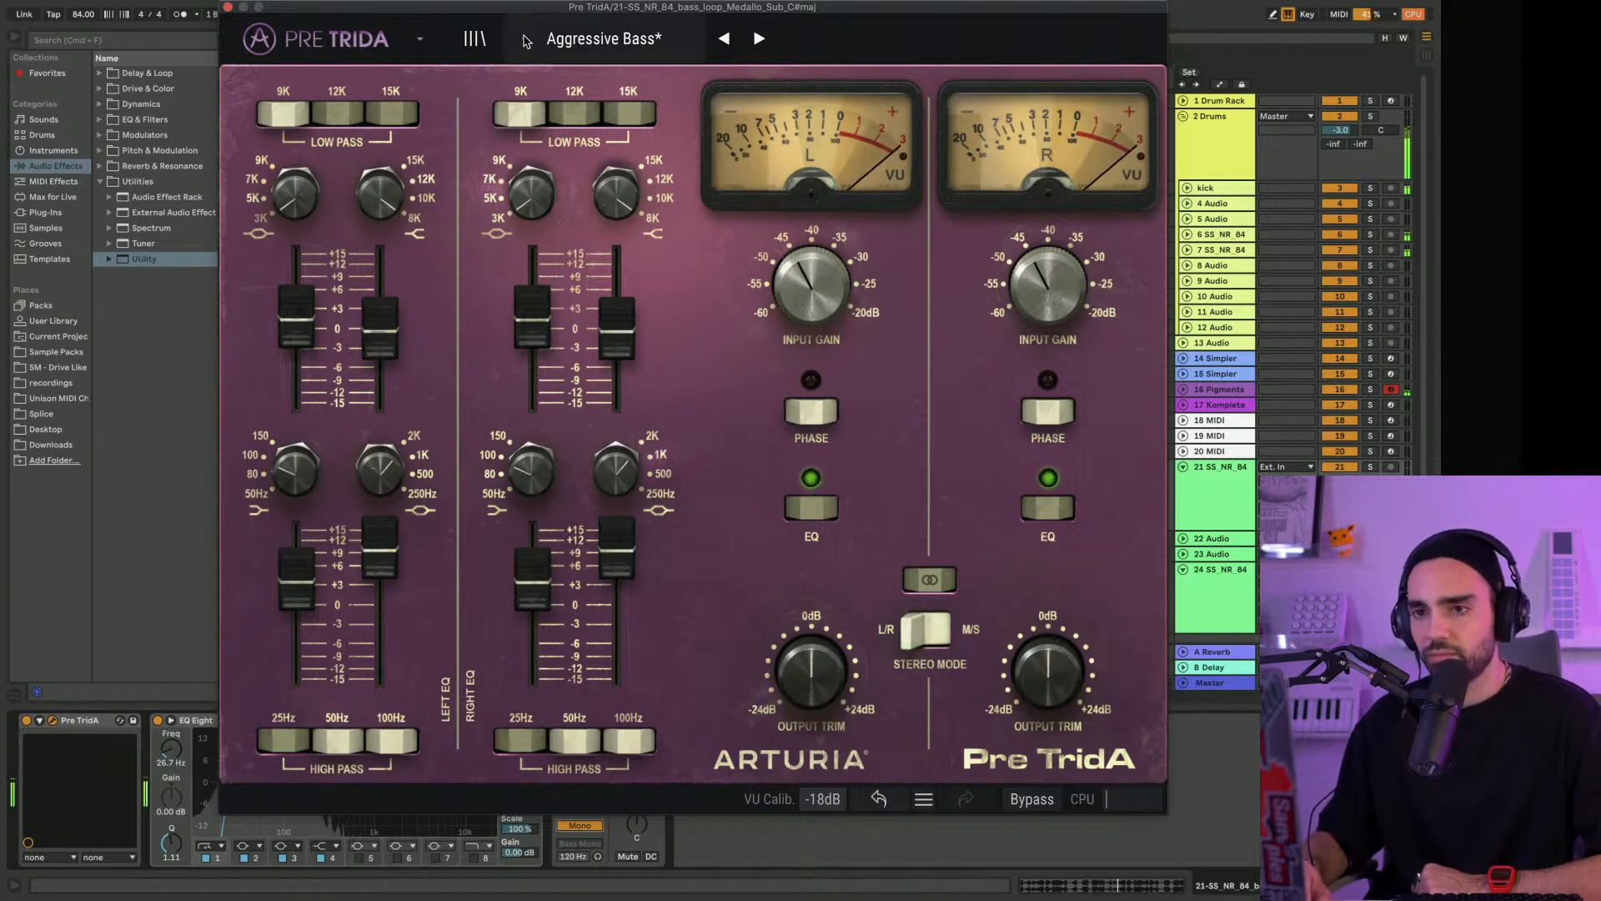
# Close the Pre TridA window and set the sub bass track's volume to -13.8 dB
pyautogui.click(612, 41)
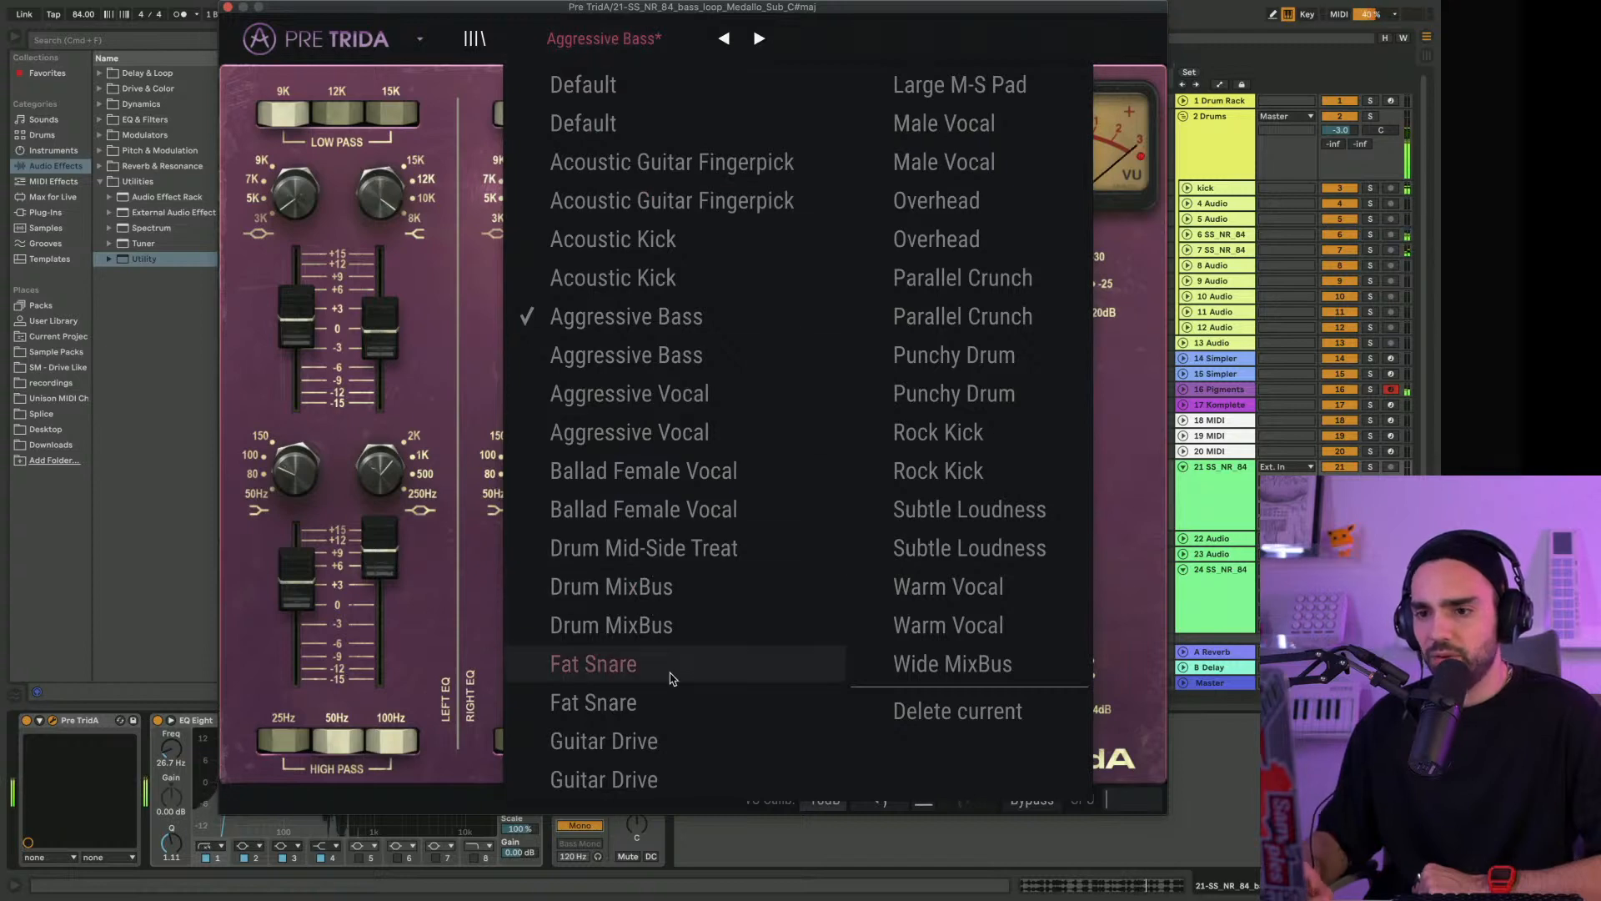
pyautogui.click(377, 13)
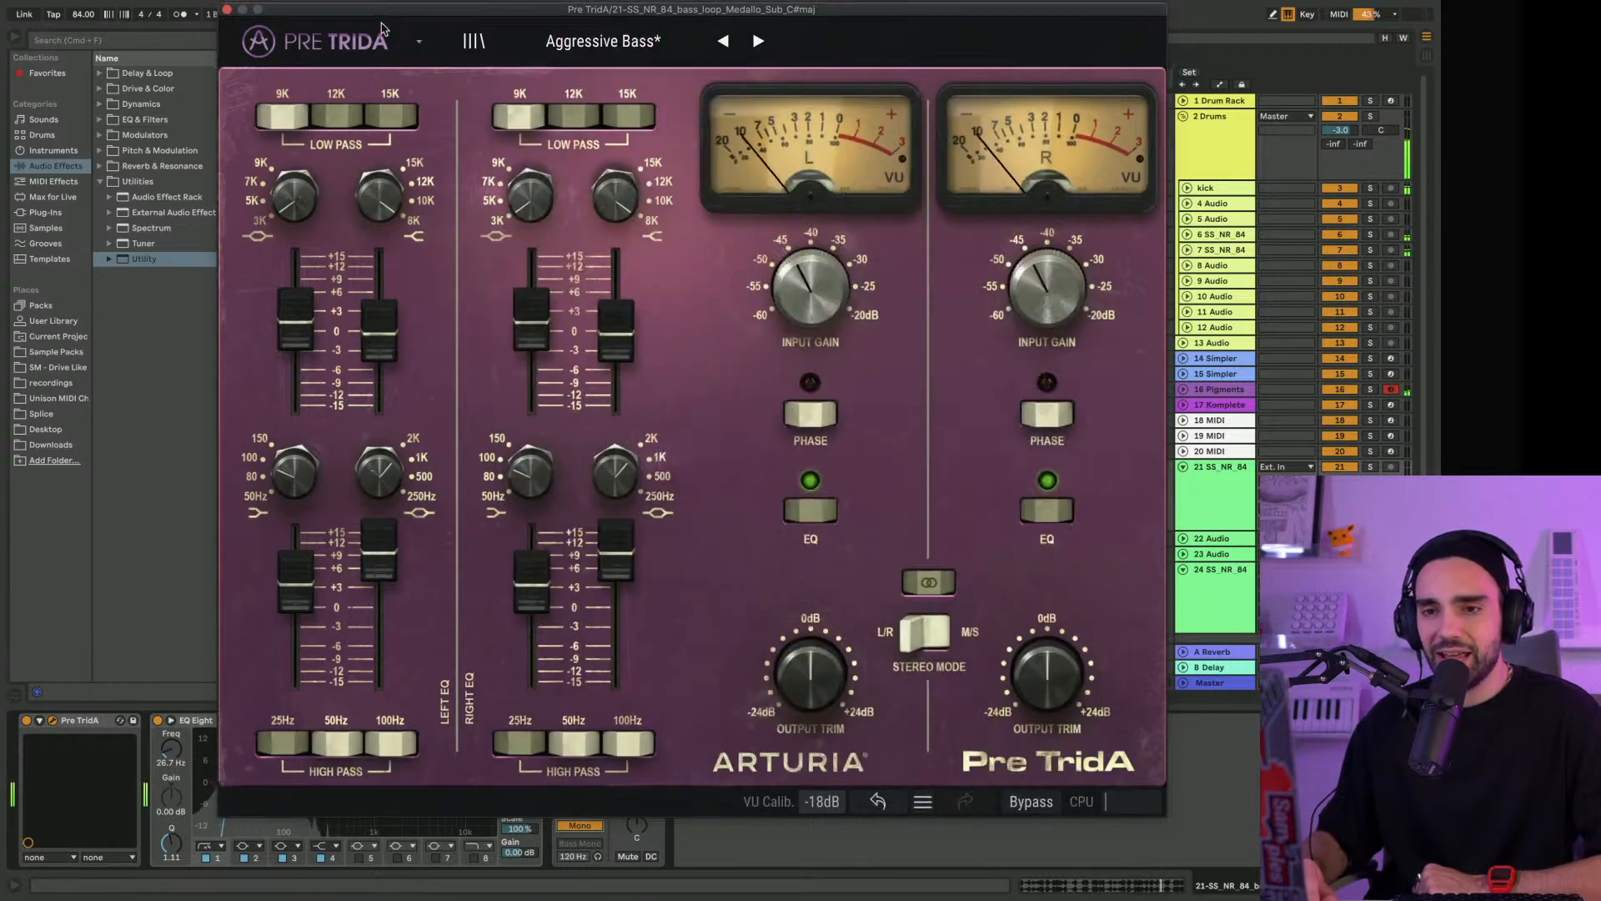
pyautogui.moveTo(256, 7); pyautogui.dragTo(313, 138)
pyautogui.click(286, 138)
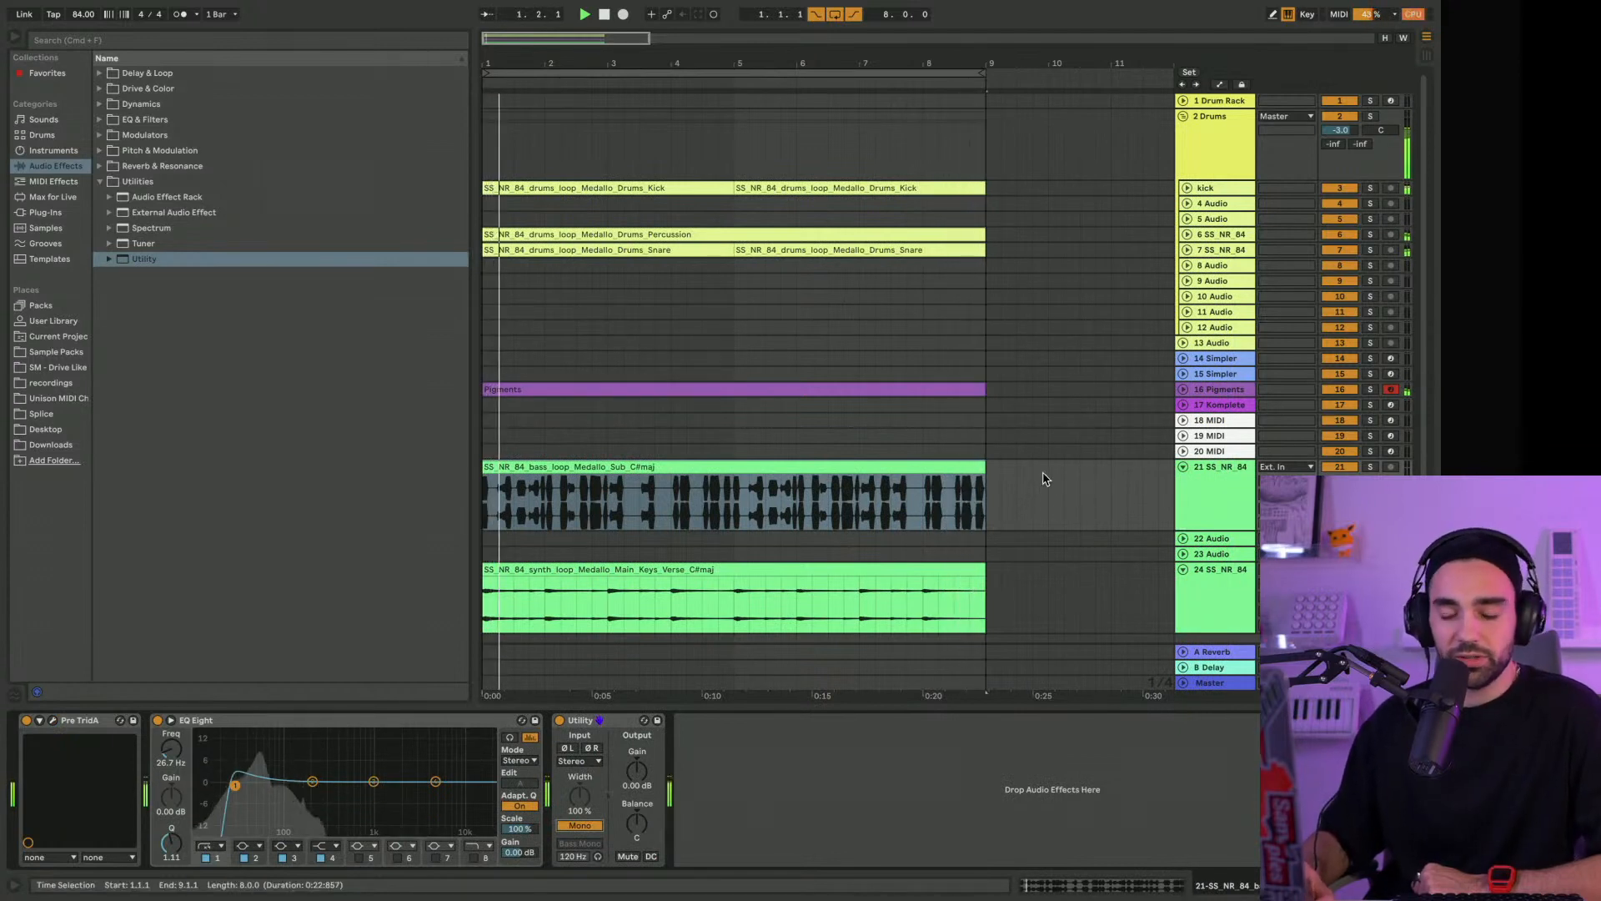
pyautogui.scroll(-2, 1100, 488)
pyautogui.moveTo(1337, 452); pyautogui.dragTo(1336, 456)
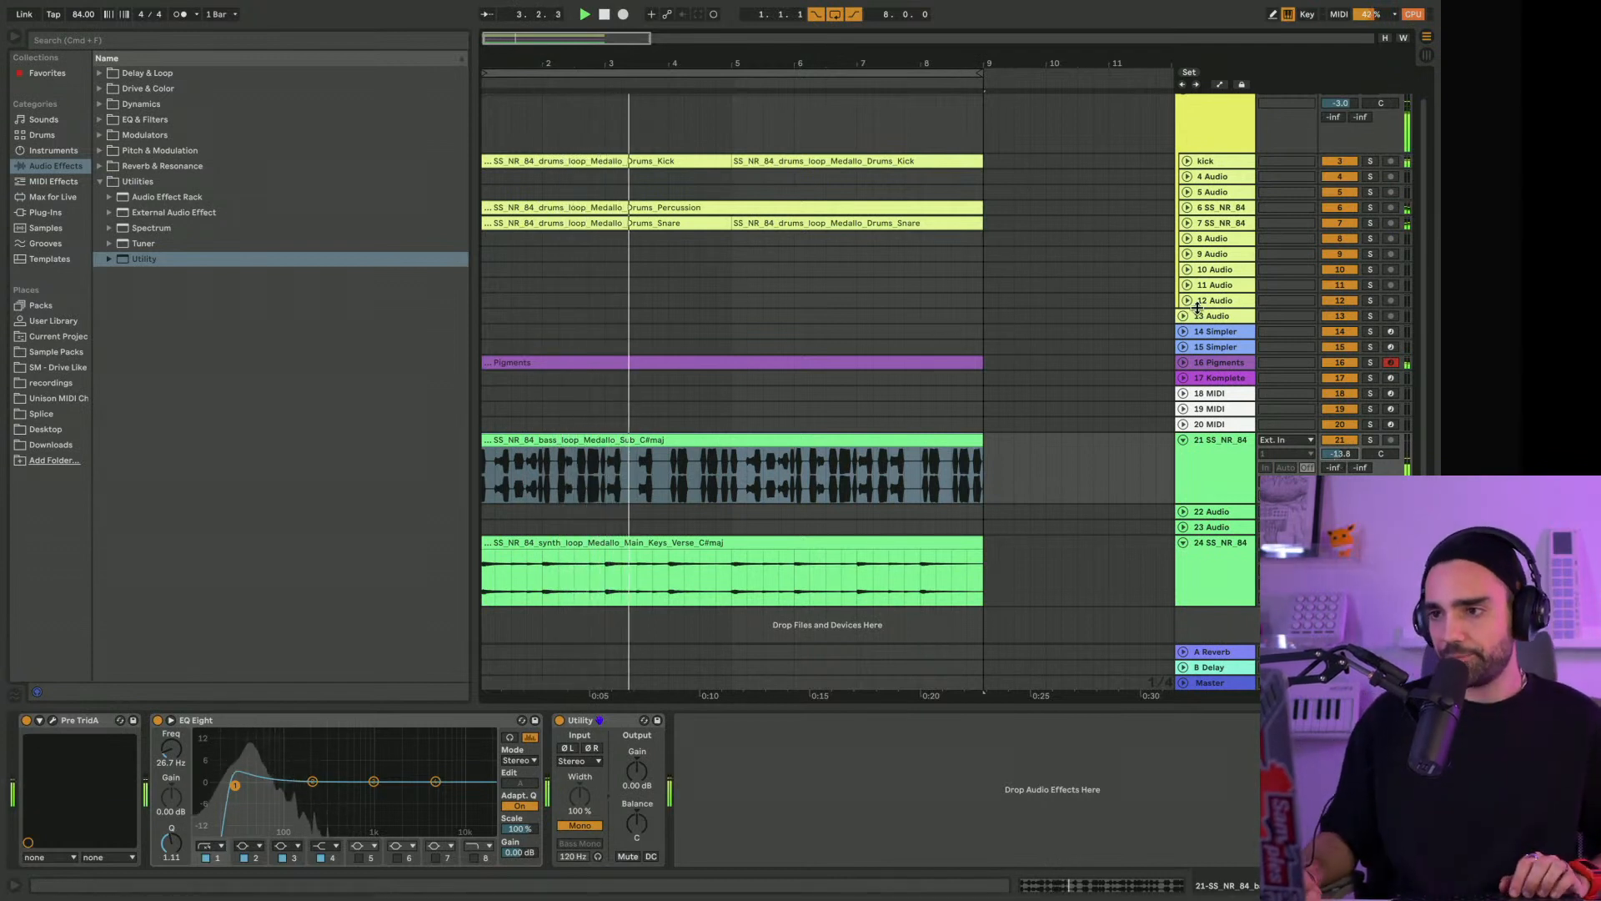
# Insert the Pre TridA plug-in on the Medallo snare track and place it before Rev INTENSITY
pyautogui.click(1218, 224)
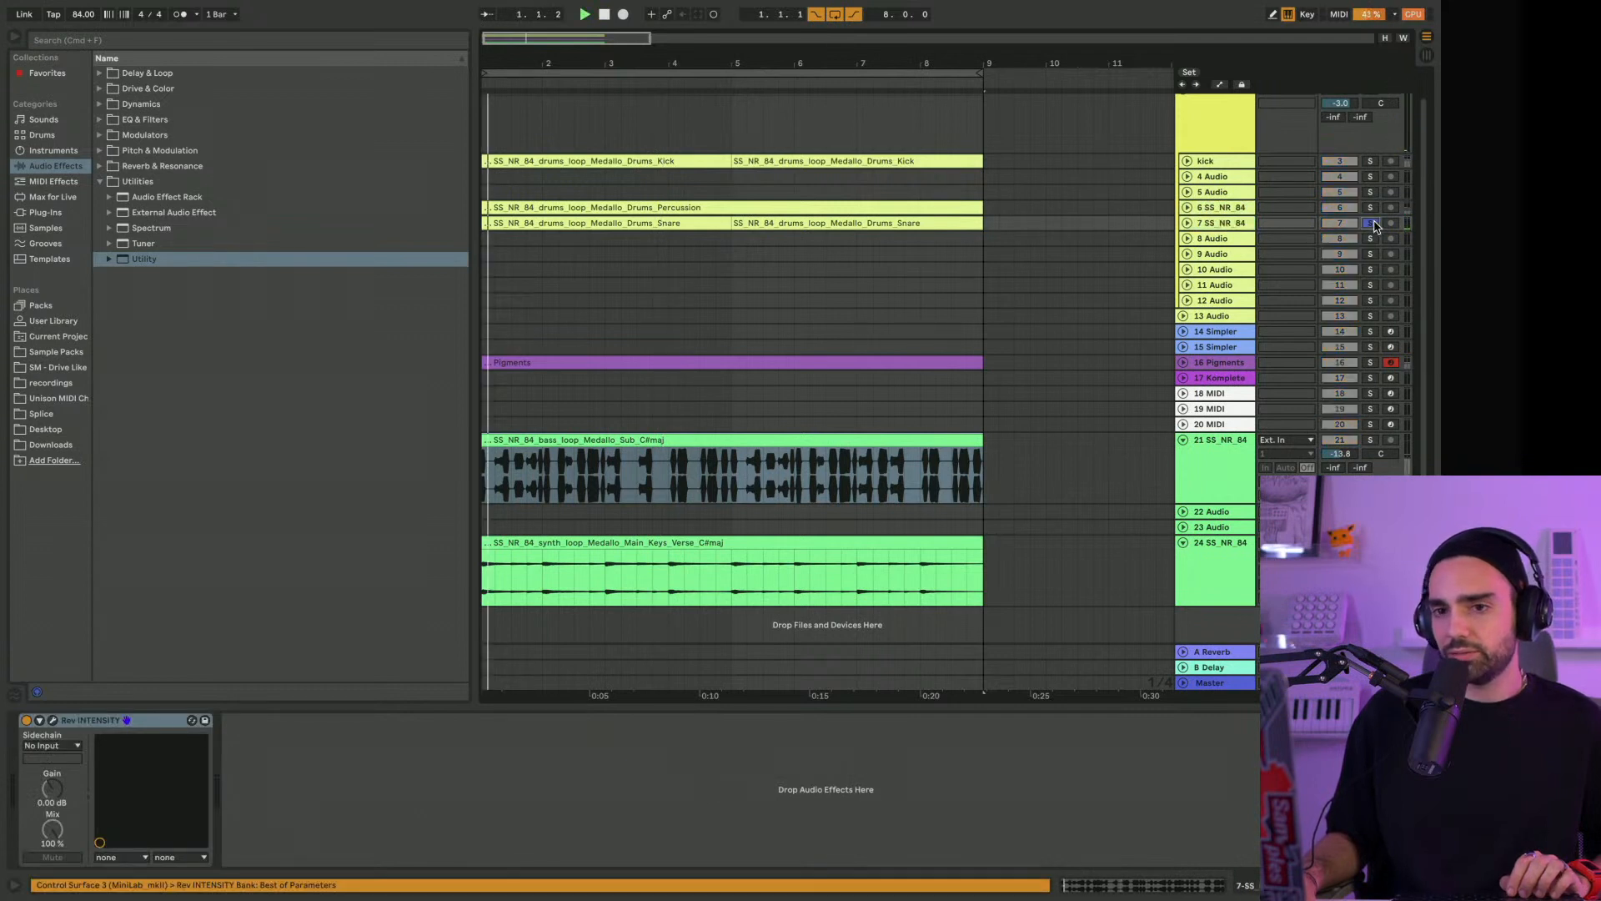
pyautogui.click(45, 212)
pyautogui.click(167, 427)
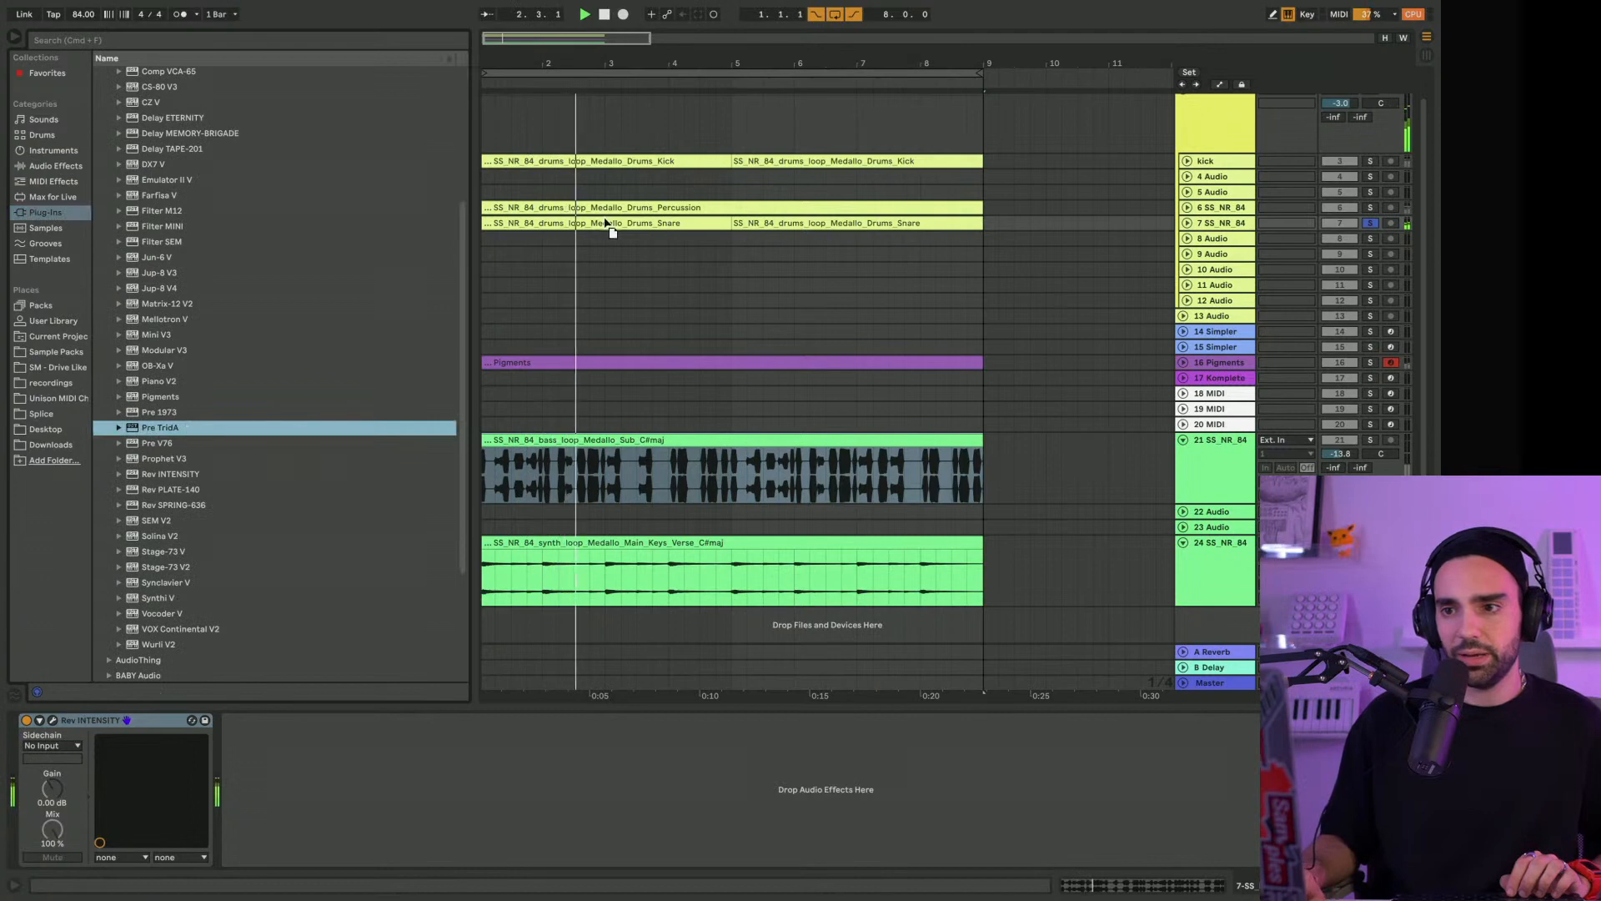
pyautogui.press('Return')
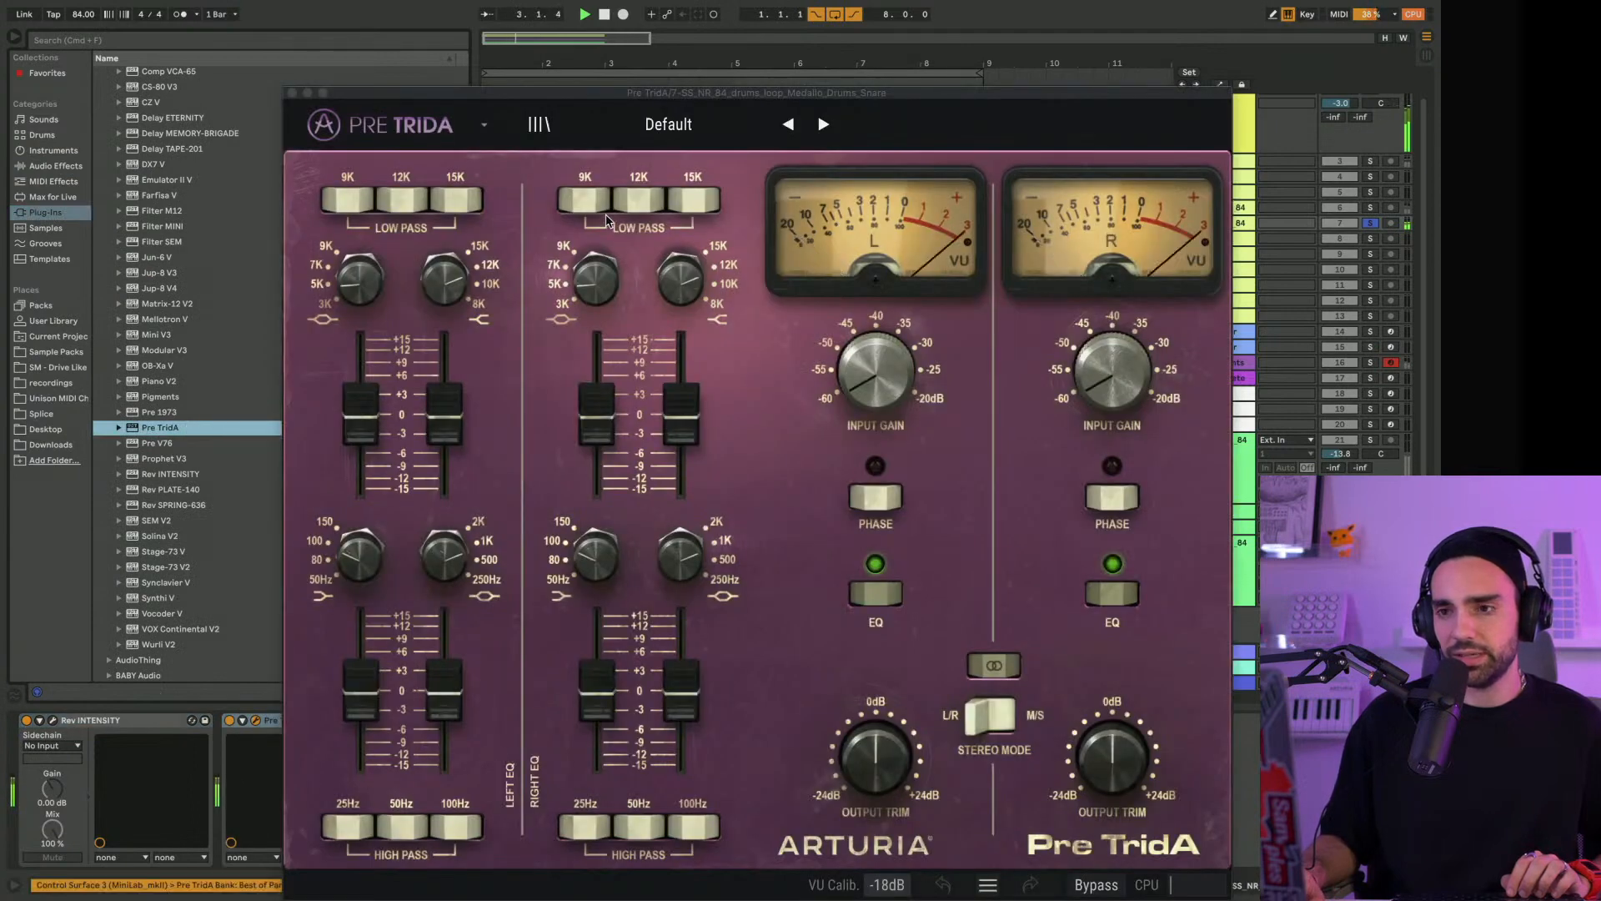
pyautogui.moveTo(602, 95); pyautogui.dragTo(622, 8)
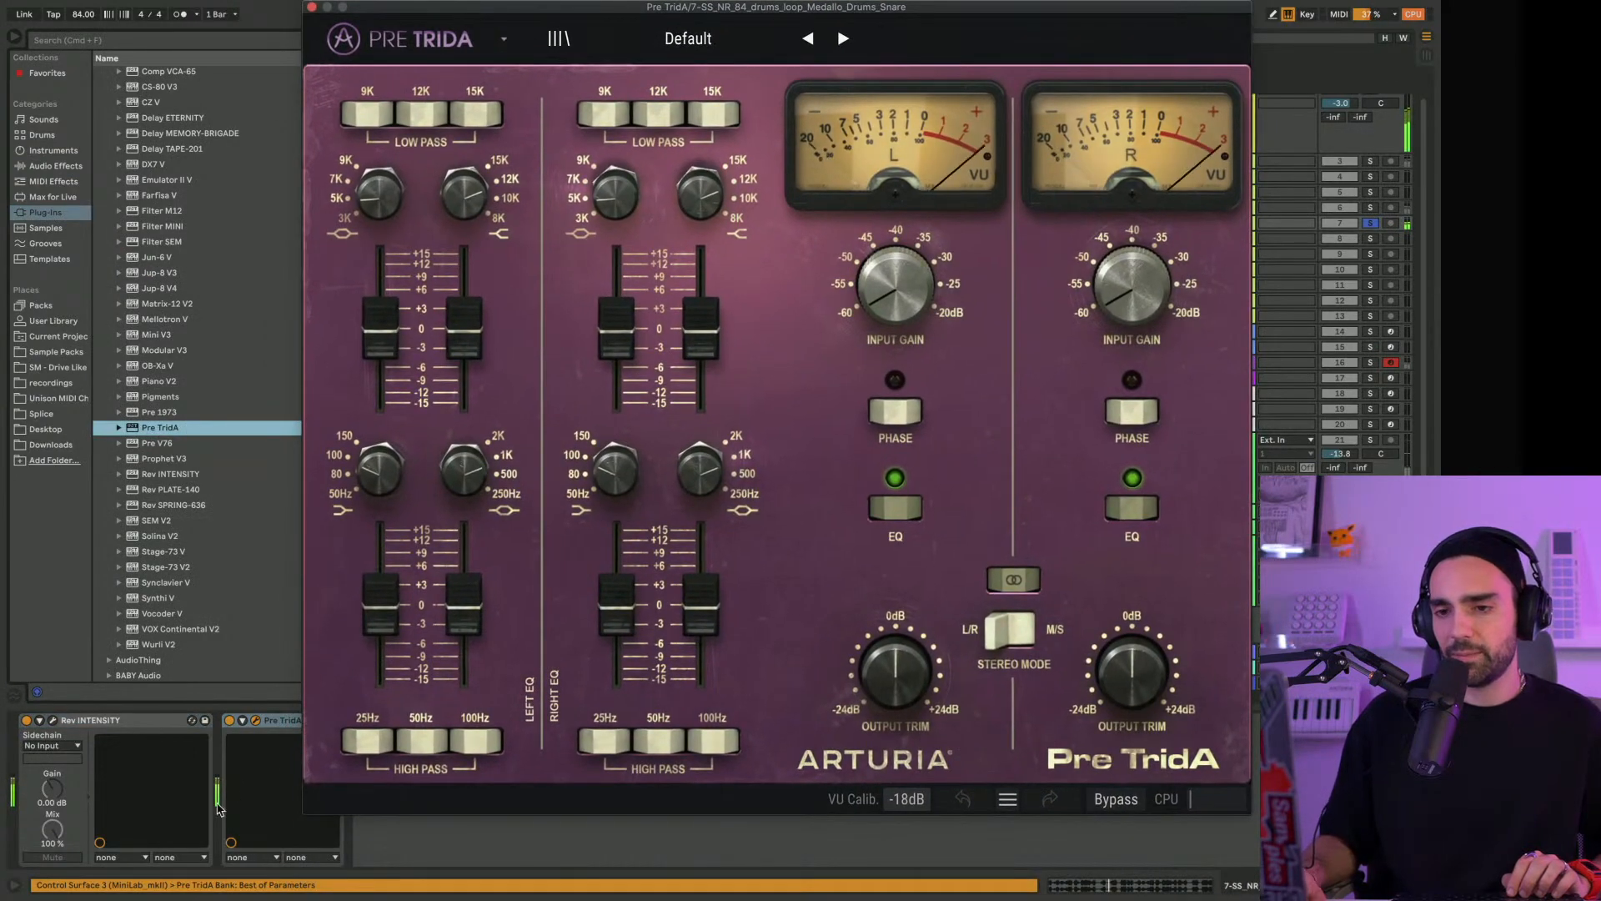
pyautogui.moveTo(275, 719); pyautogui.dragTo(50, 722)
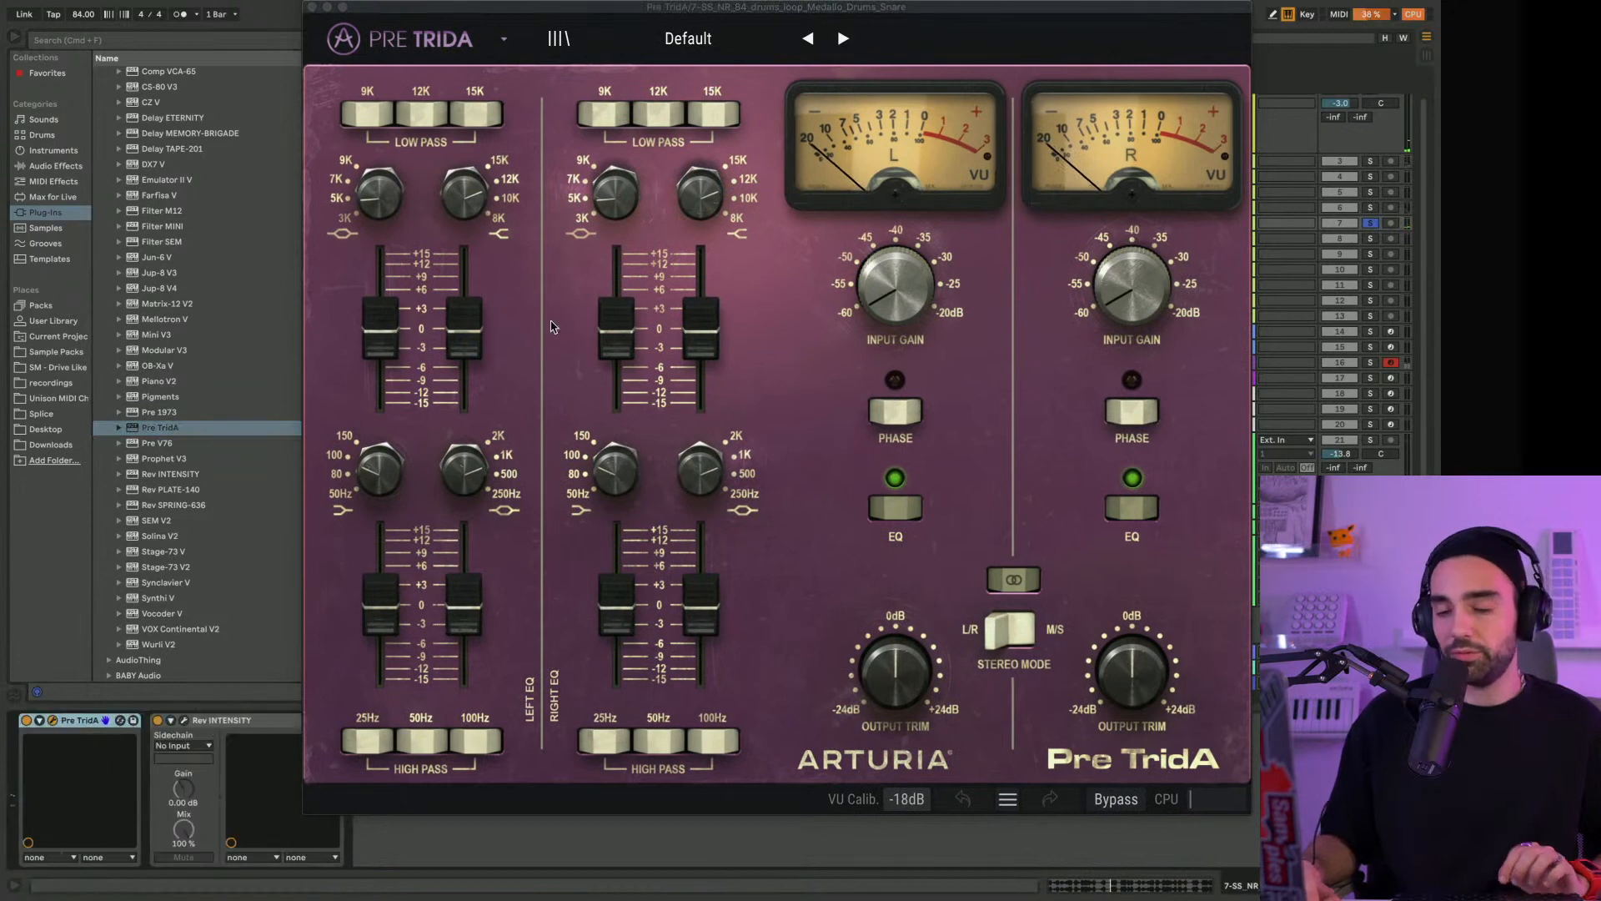
# Load the Fat Snare preset in the snare track's Pre TridA and switch the device off
pyautogui.click(711, 37)
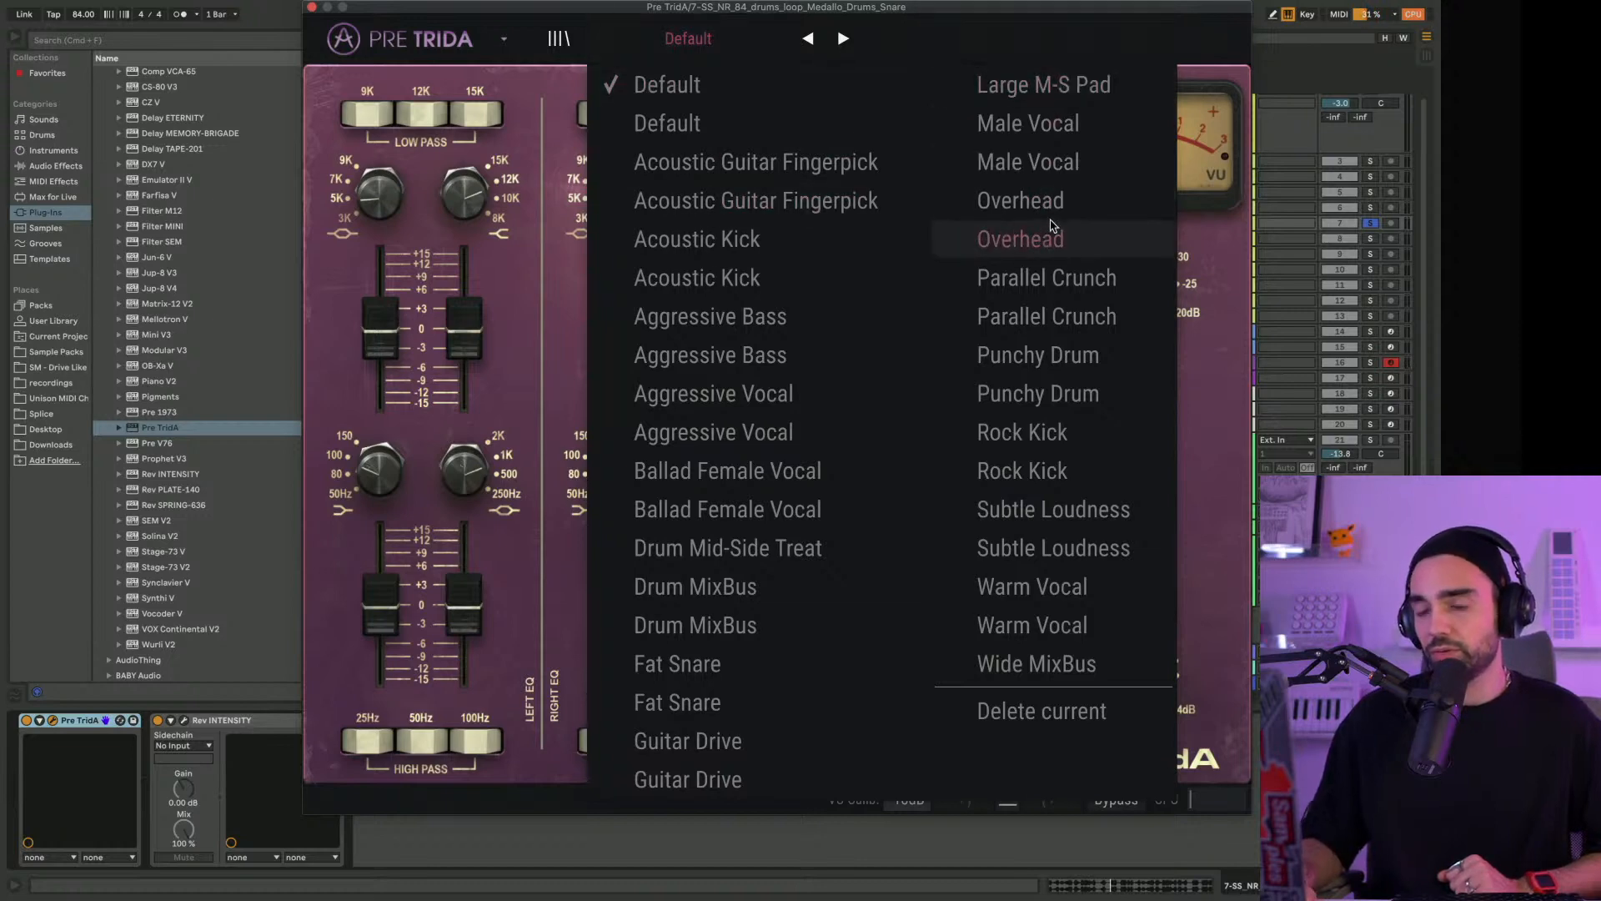
pyautogui.click(674, 702)
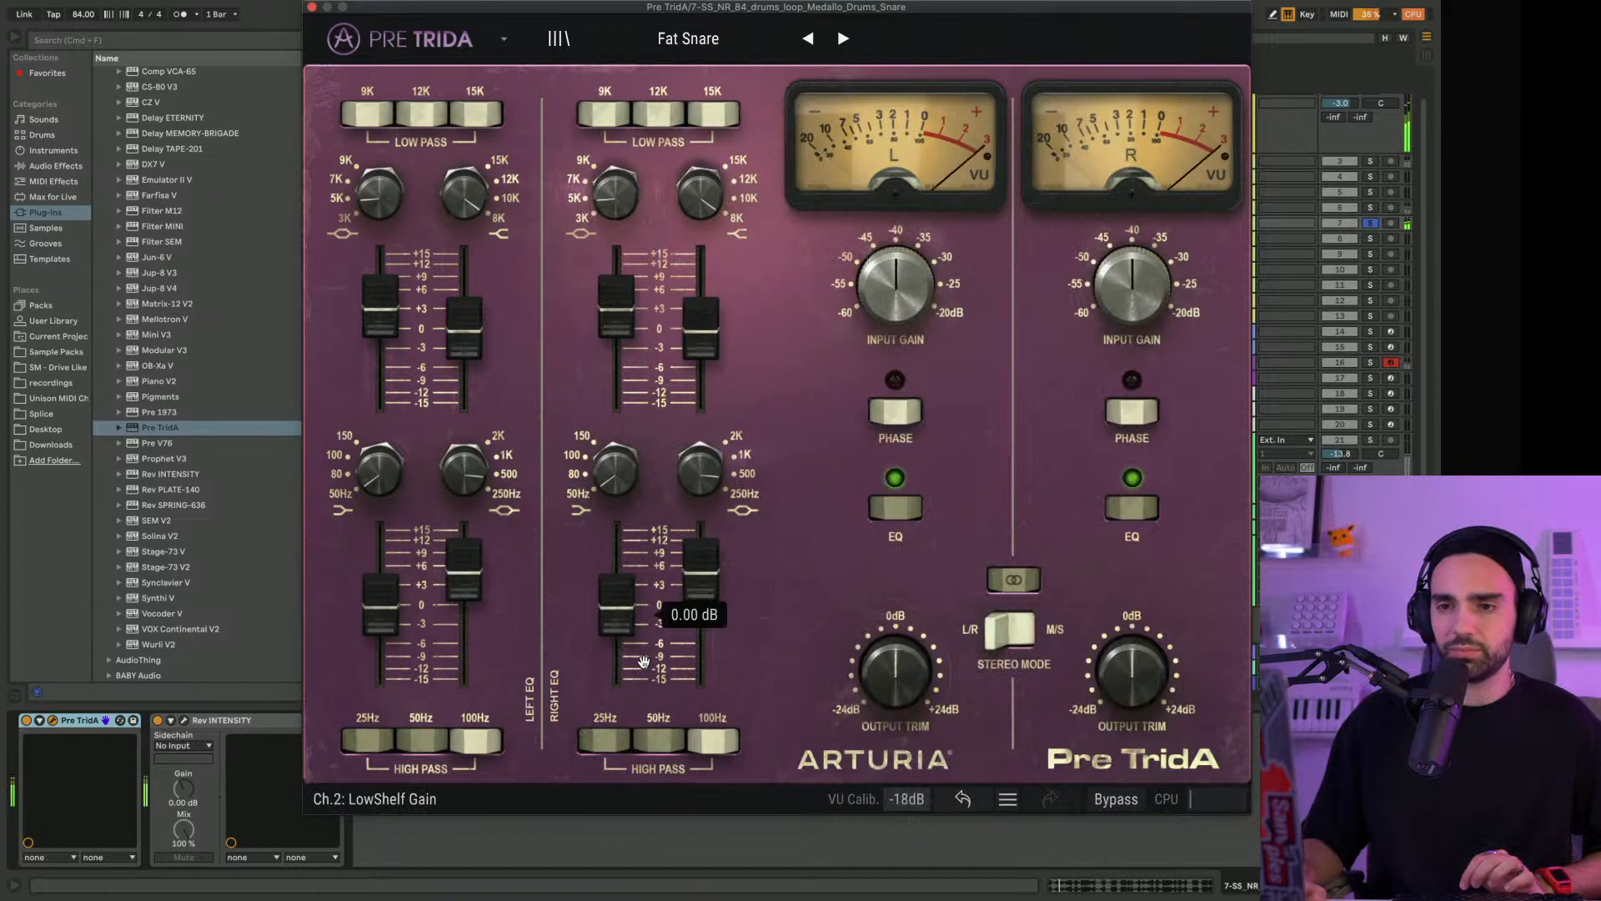
pyautogui.click(26, 721)
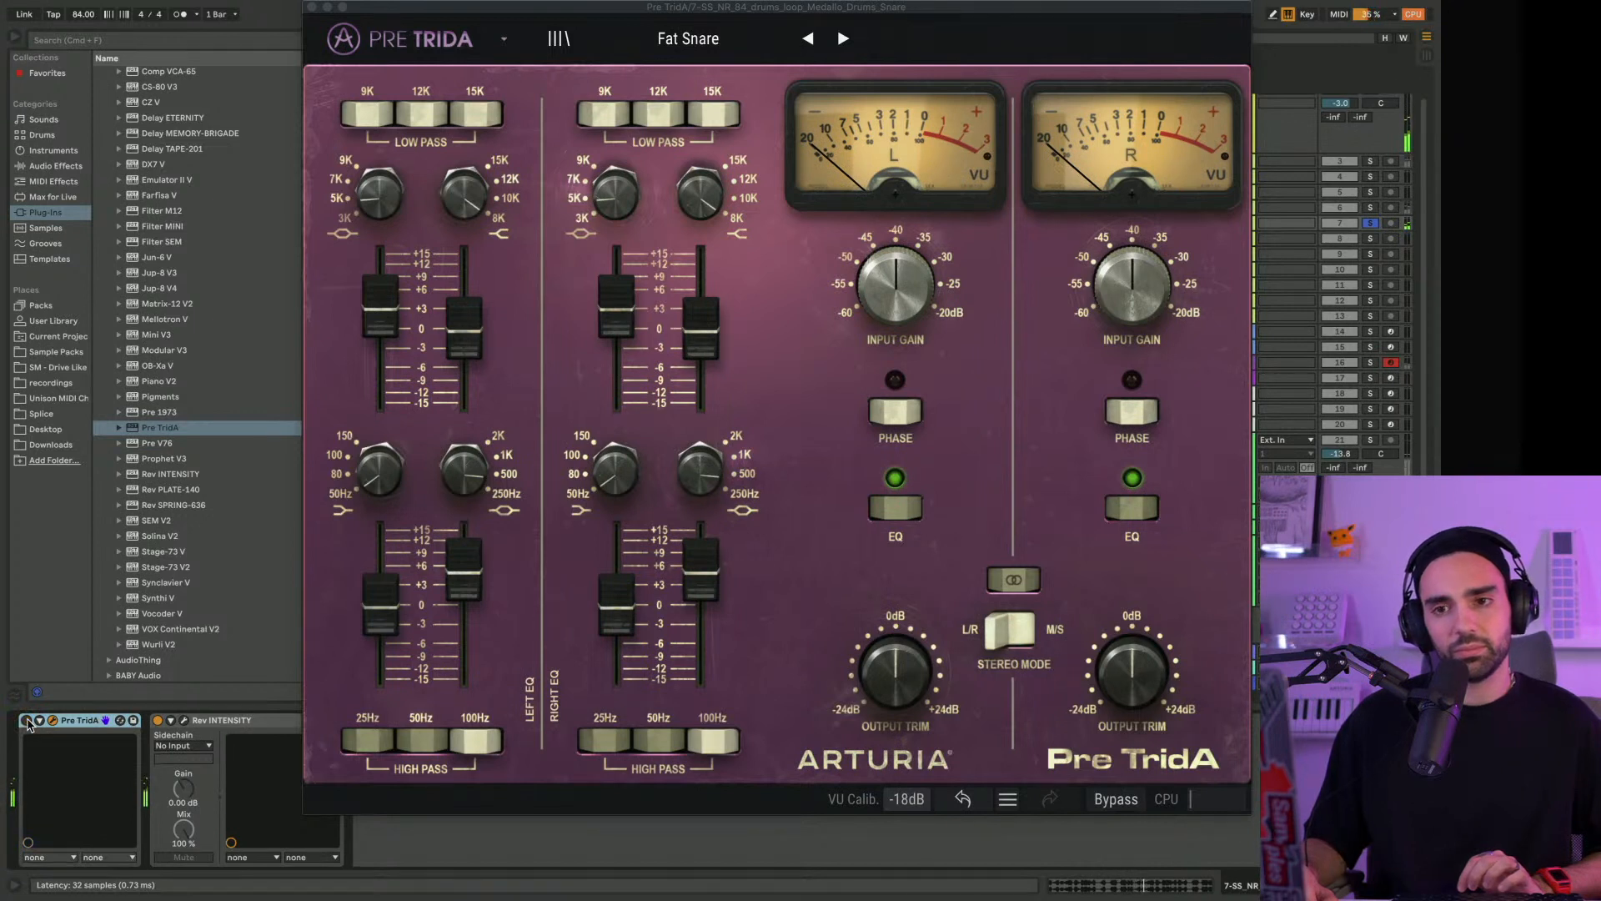
# Insert an EQ Eight between Pre TridA and Rev INTENSITY on the snare track
pyautogui.click(74, 168)
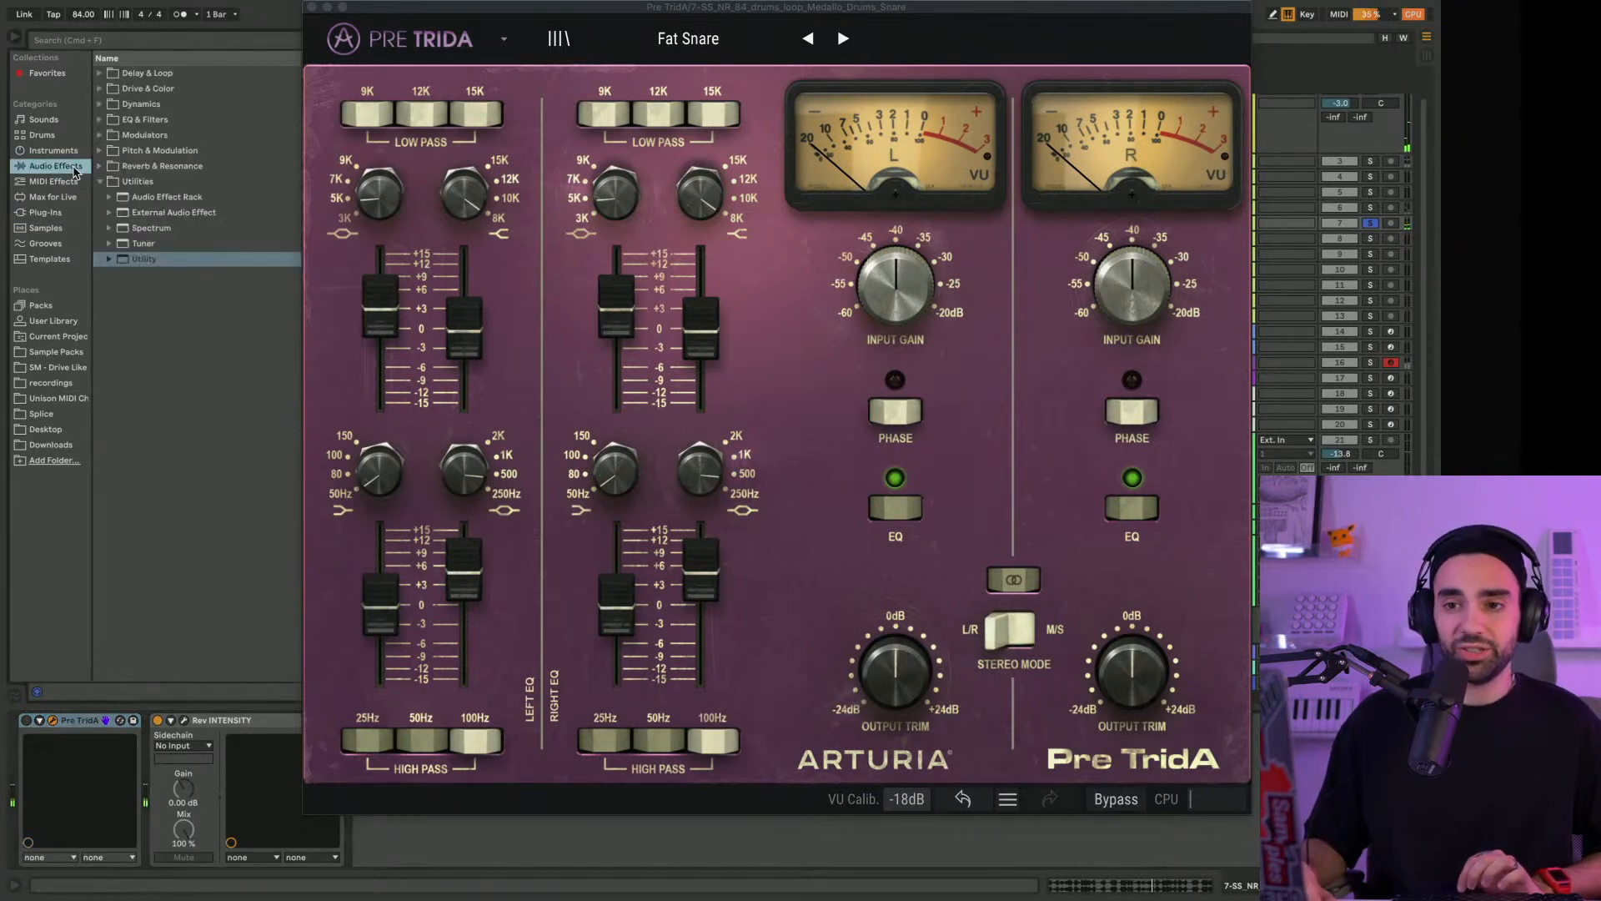
pyautogui.click(104, 121)
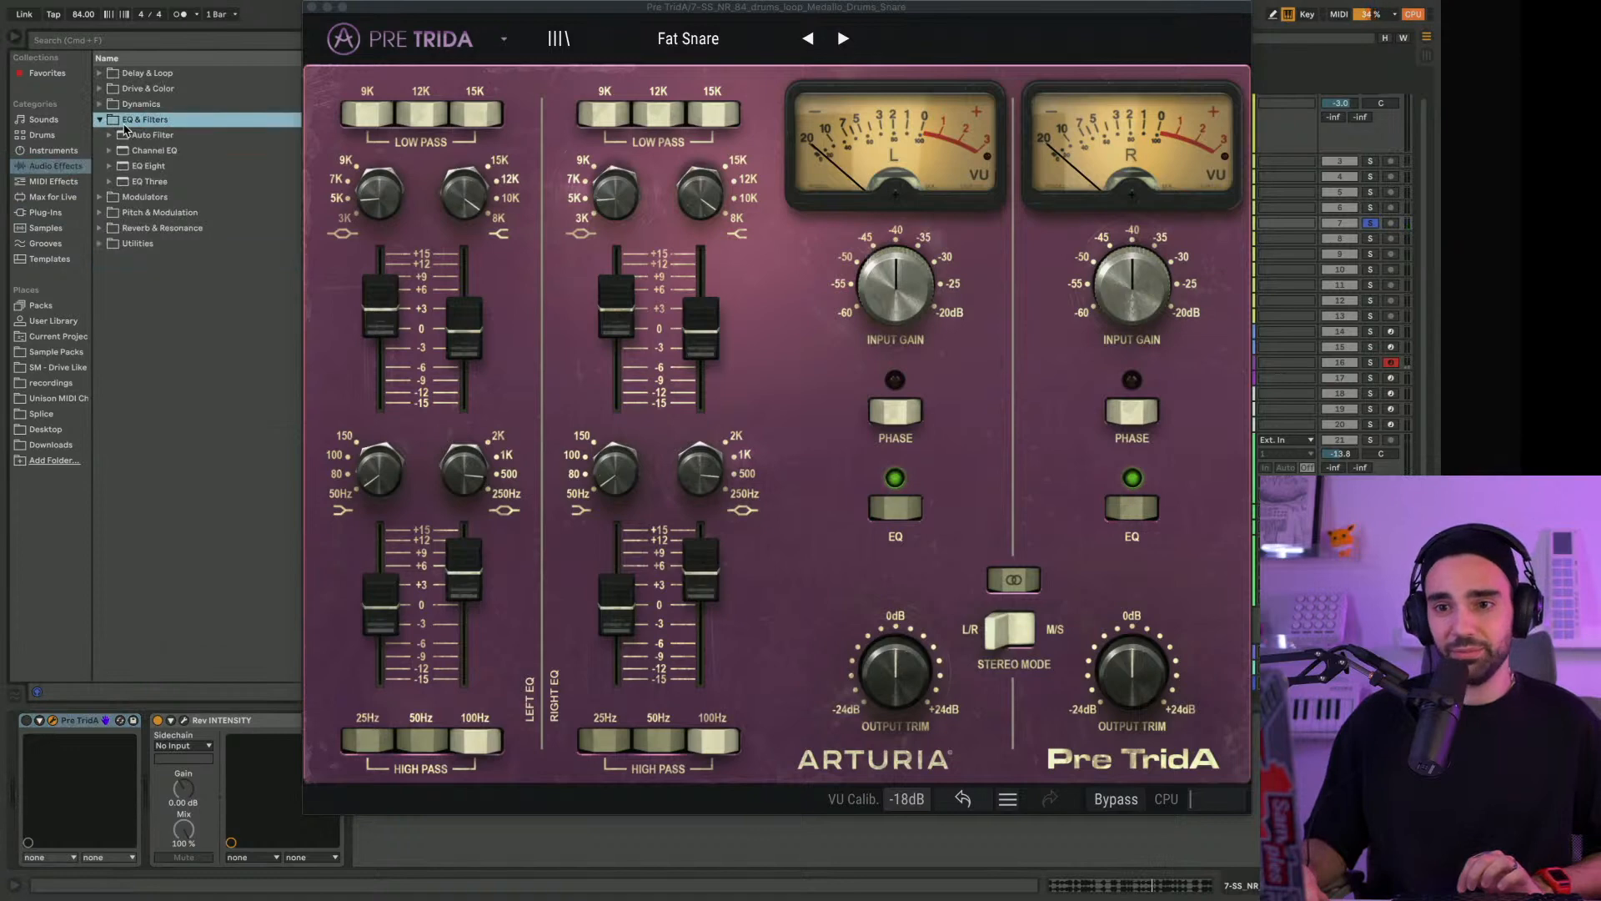
pyautogui.moveTo(150, 167); pyautogui.dragTo(182, 801)
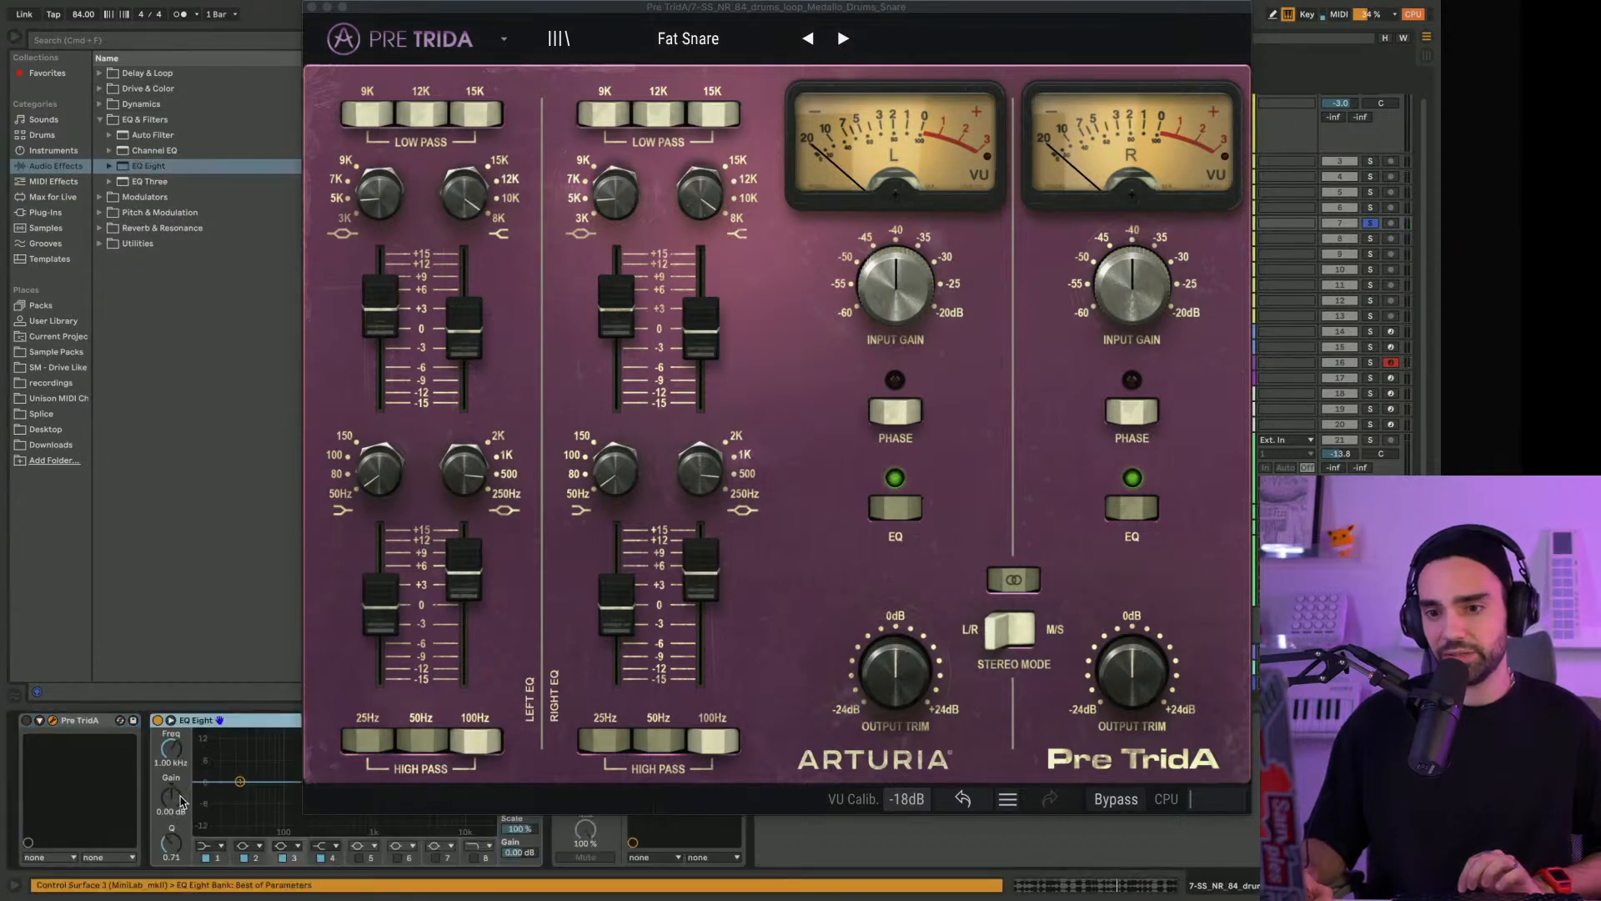
# Show EQ Eight's spectrum in a large expanded display during playback, hiding the browser and closing the Pre TridA window
pyautogui.moveTo(424, 15); pyautogui.dragTo(804, 15)
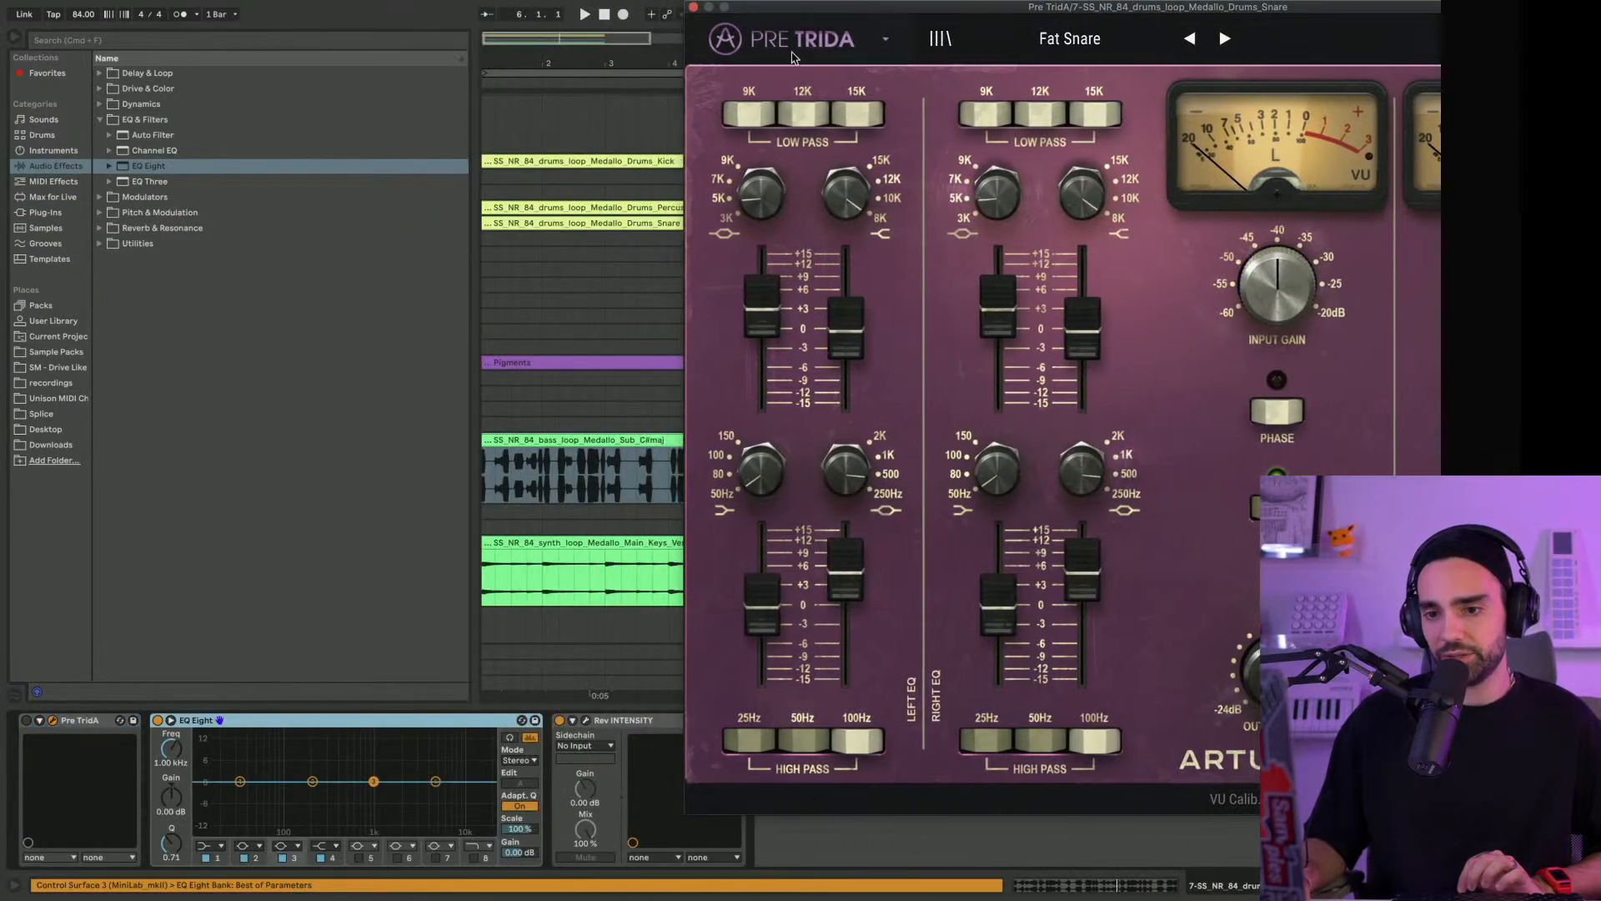
pyautogui.press('space')
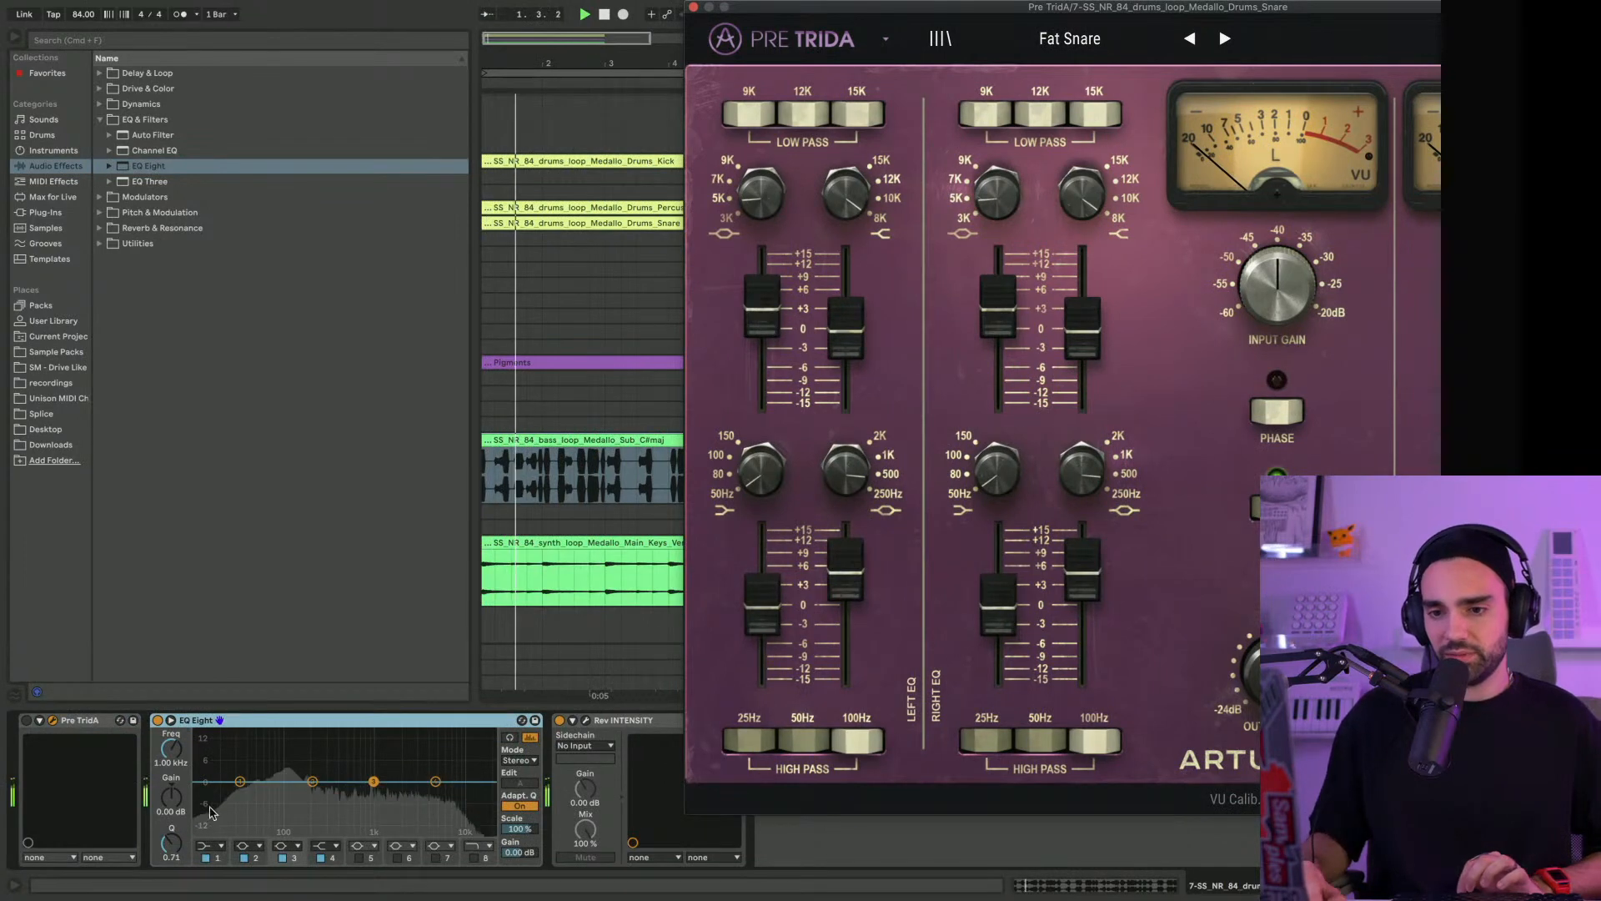
pyautogui.click(171, 720)
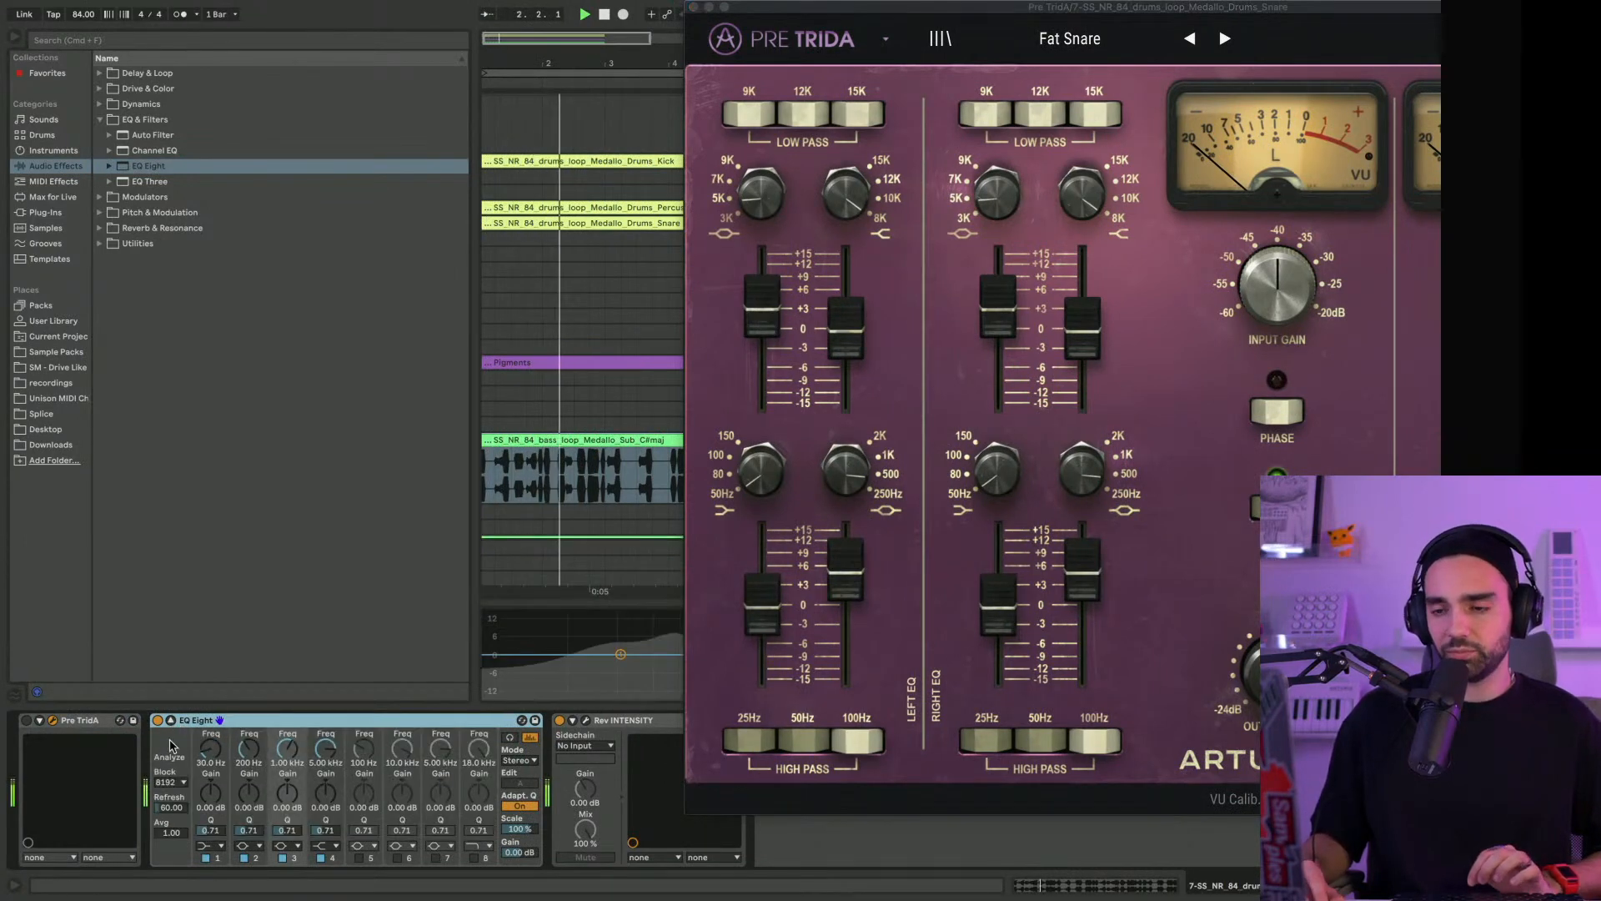
pyautogui.click(15, 38)
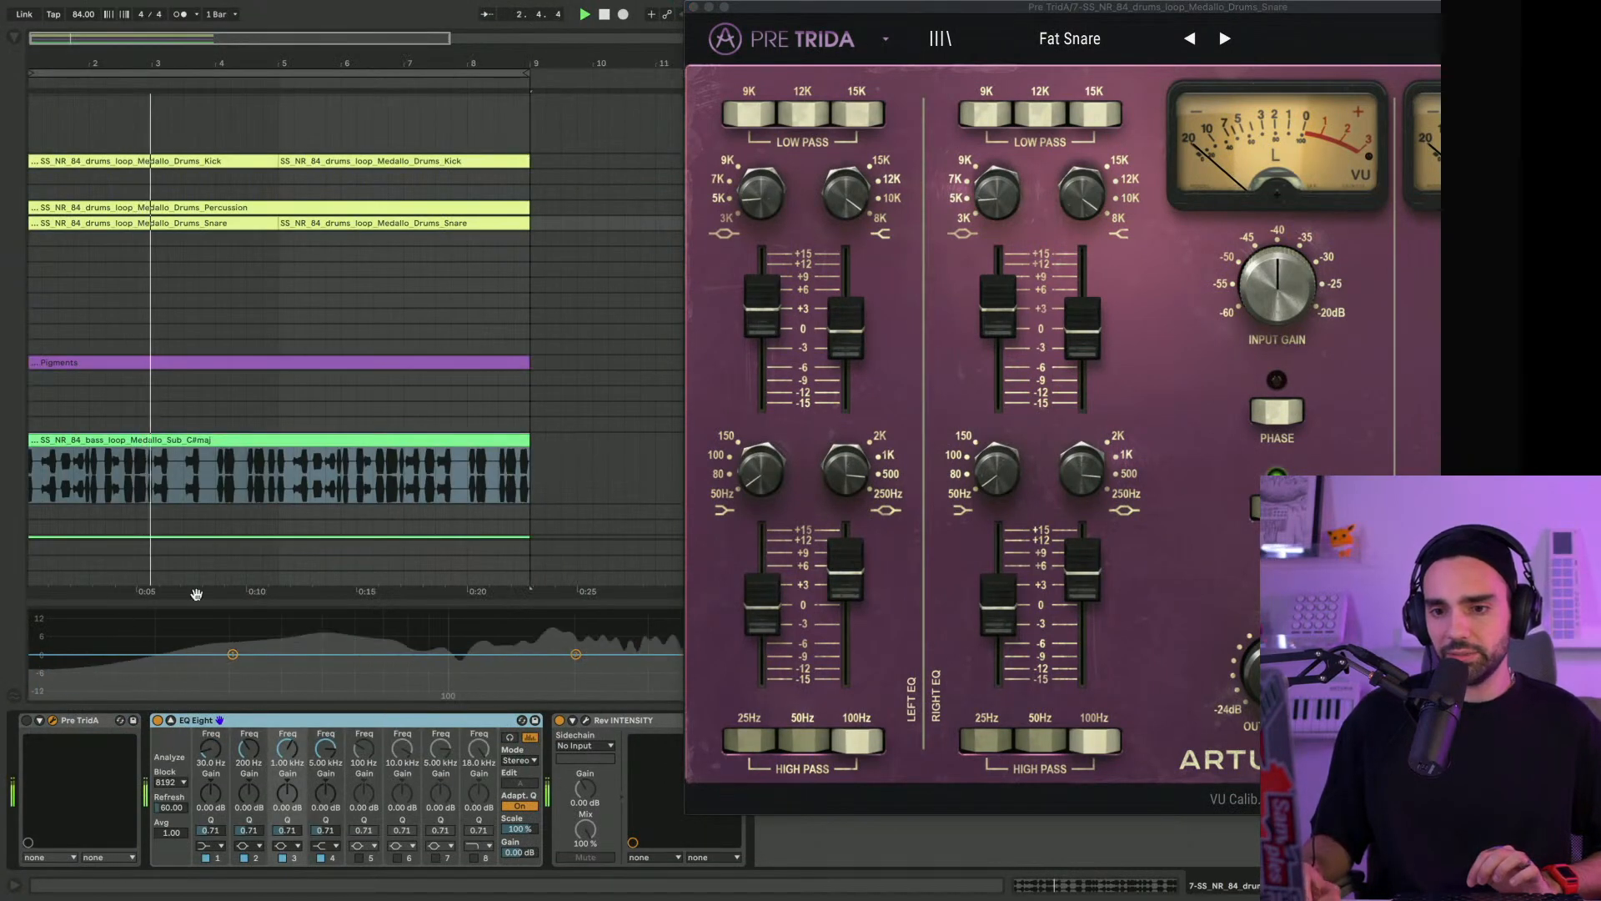
pyautogui.click(693, 8)
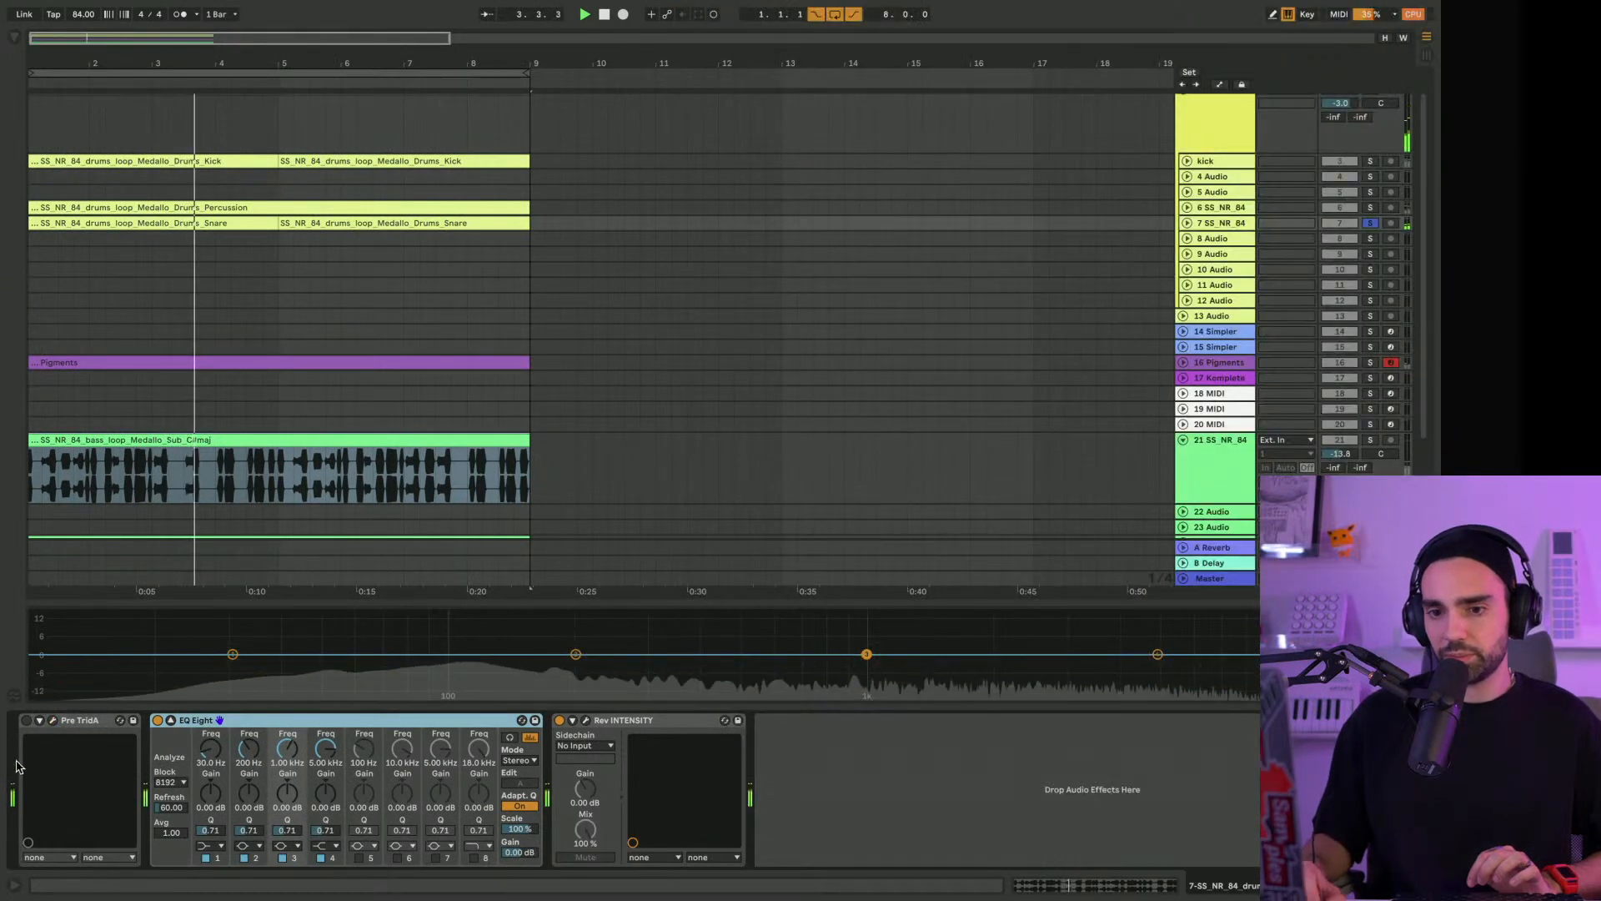
pyautogui.moveTo(229, 594); pyautogui.dragTo(232, 499)
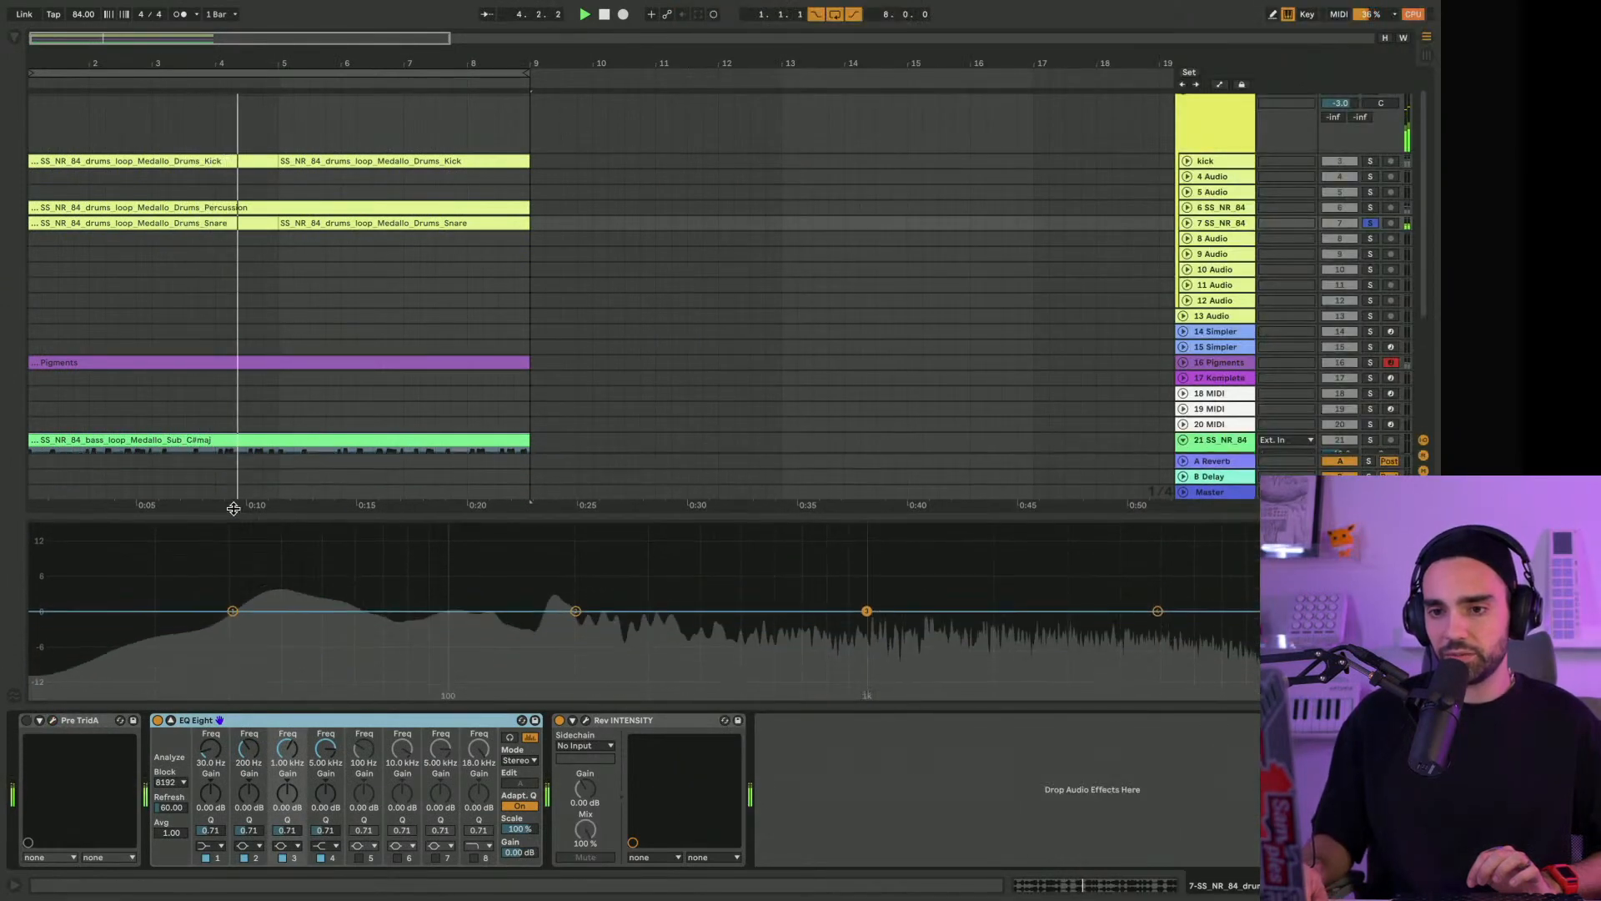
# Toggle Pre TridA on and off to compare the snare's spectrum, leaving it switched on
pyautogui.click(27, 720)
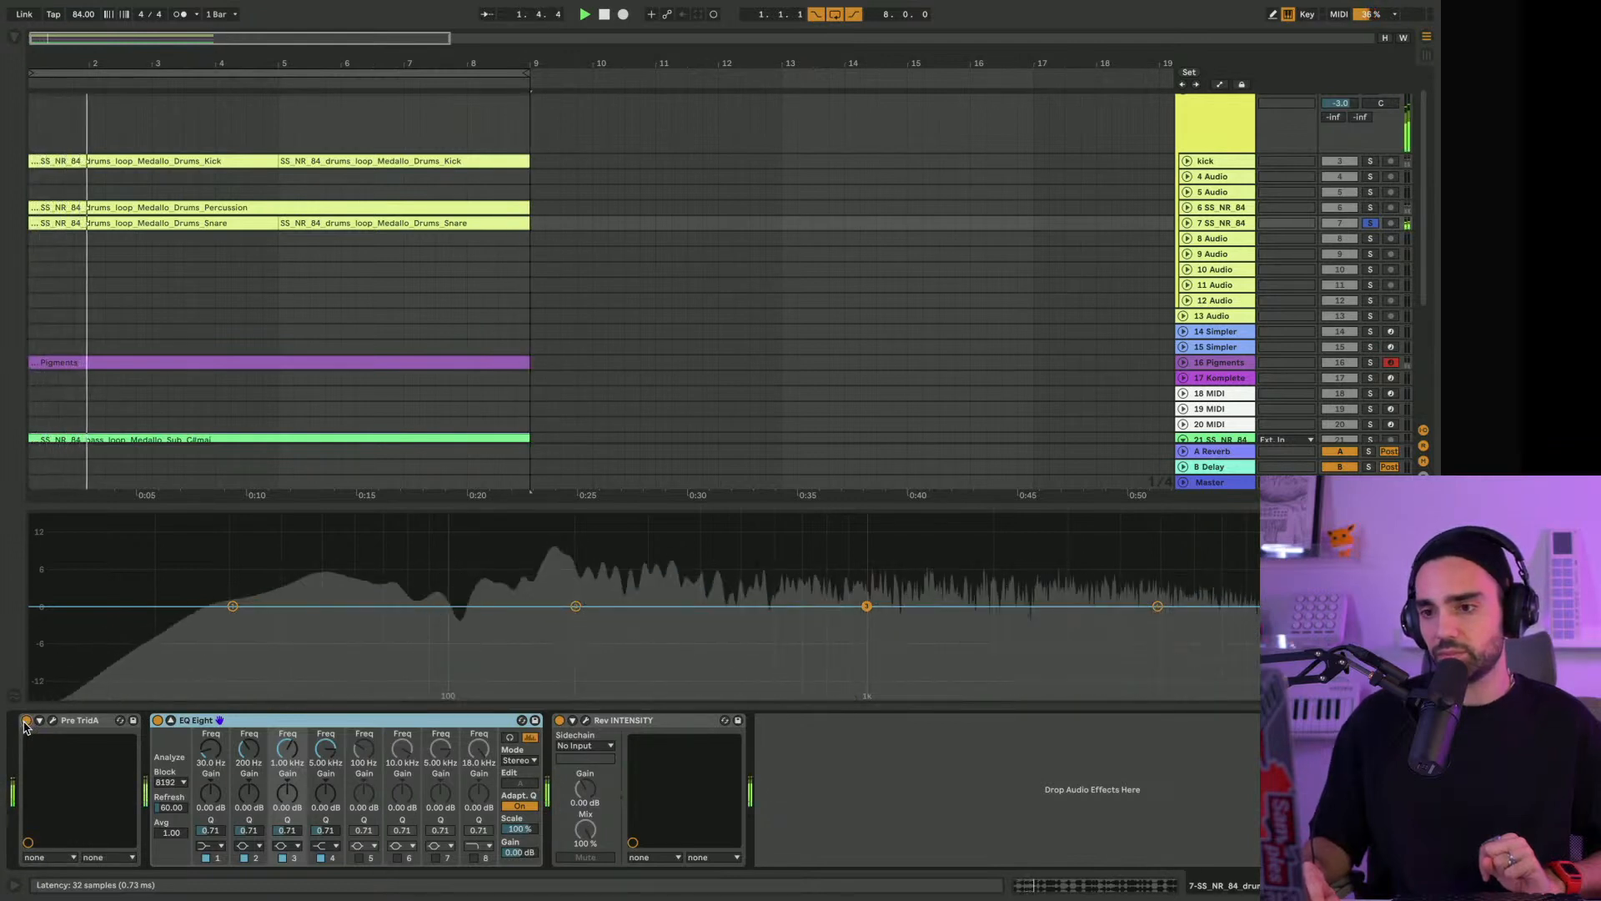
pyautogui.click(26, 723)
pyautogui.click(26, 722)
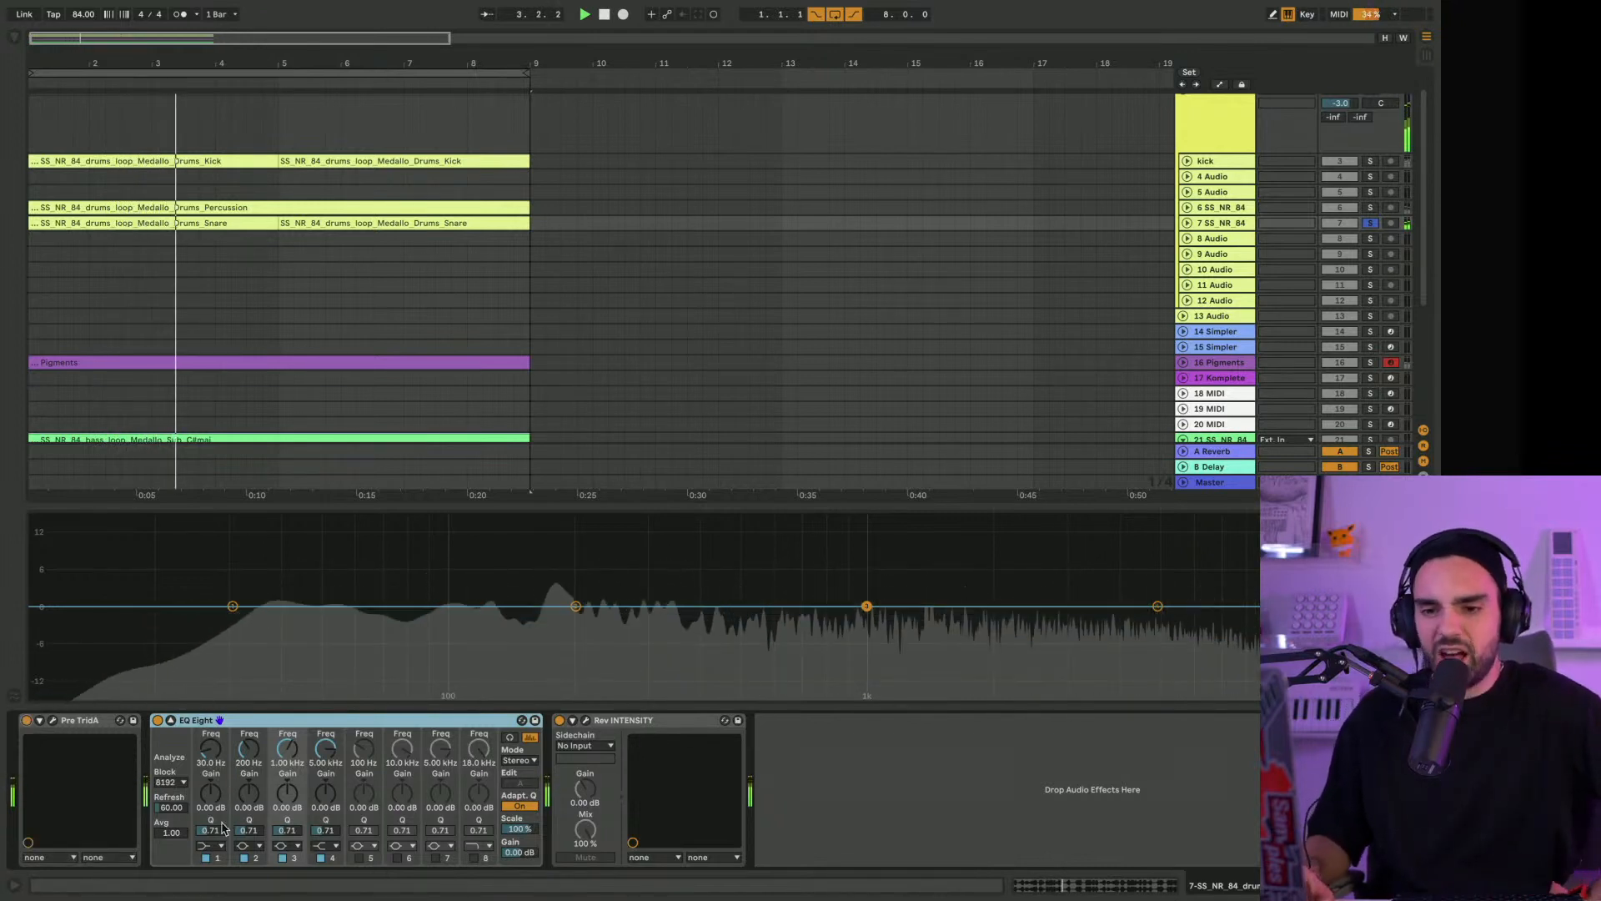
# Change EQ Eight's band 1 to a low cut at 34.8 Hz with a Q of 0.65
pyautogui.click(211, 846)
pyautogui.click(205, 749)
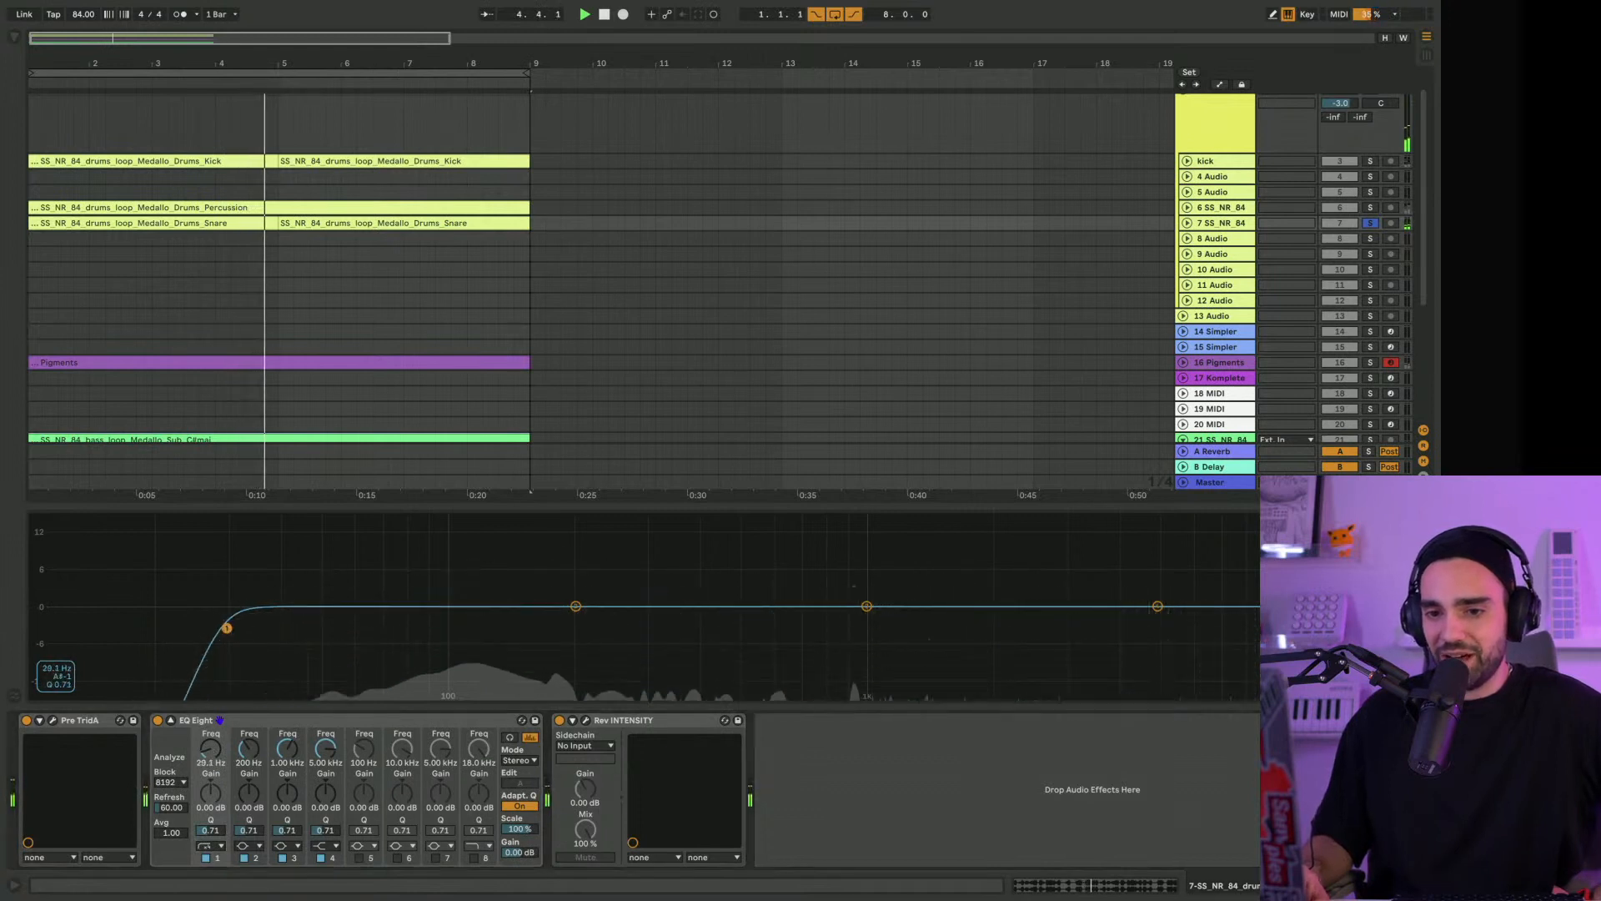
pyautogui.moveTo(221, 626); pyautogui.dragTo(259, 631)
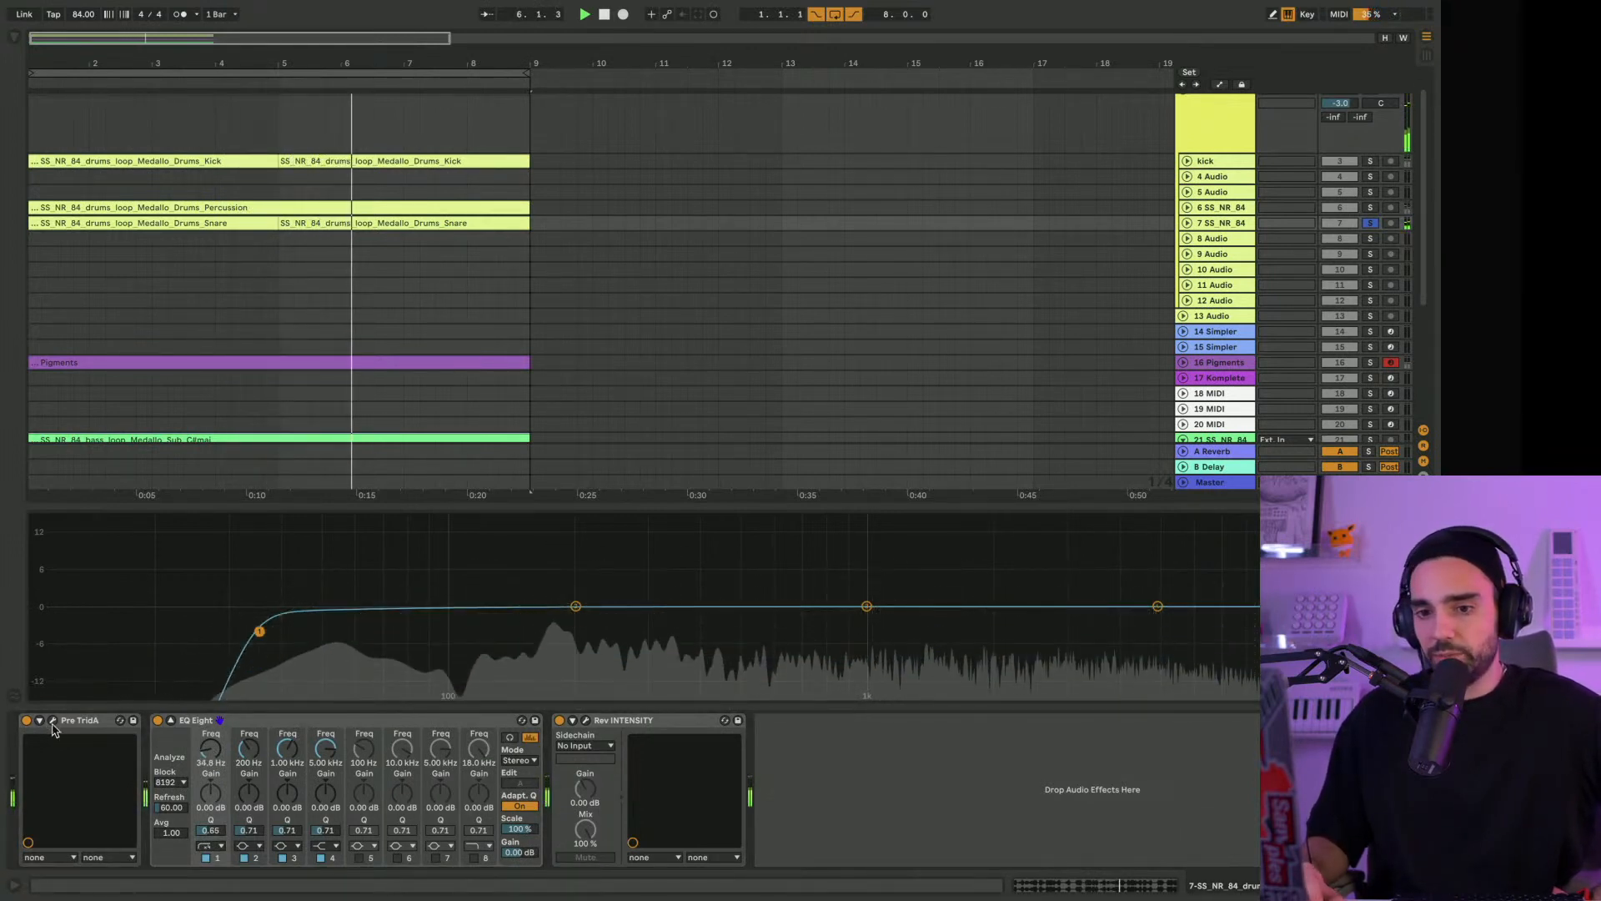
# Raise the snare's Pre TridA output trims to +0.96 dB, close its window and take the snare track out of solo
pyautogui.click(53, 722)
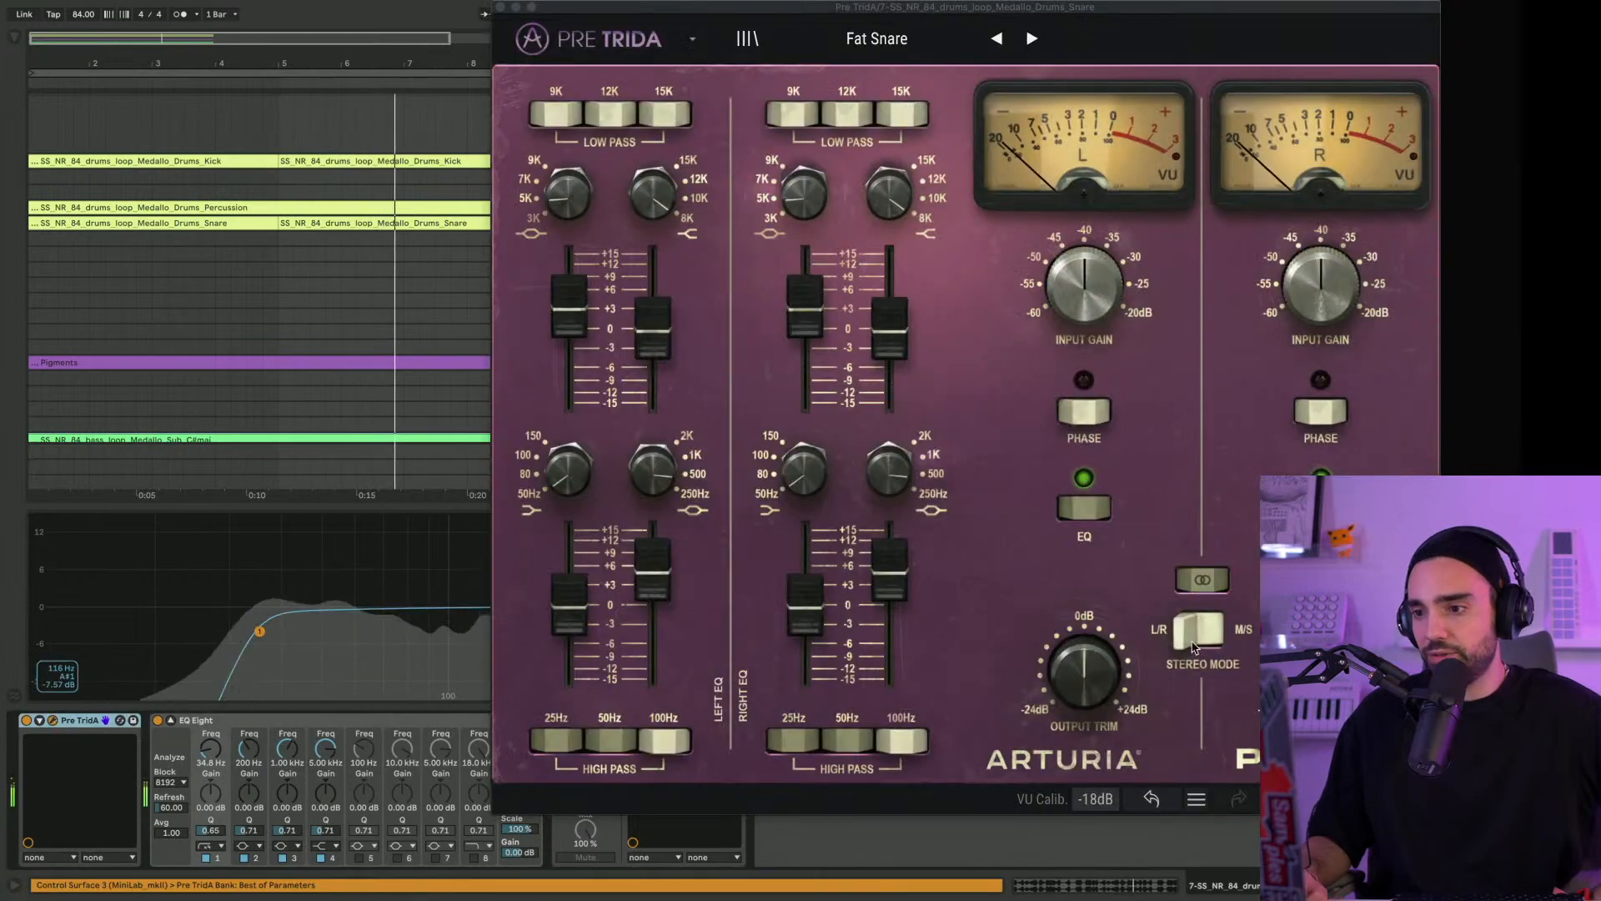
pyautogui.moveTo(1321, 671)
pyautogui.mouseDown()
pyautogui.moveTo(1321, 655)
pyautogui.moveTo(1321, 668)
pyautogui.mouseUp()
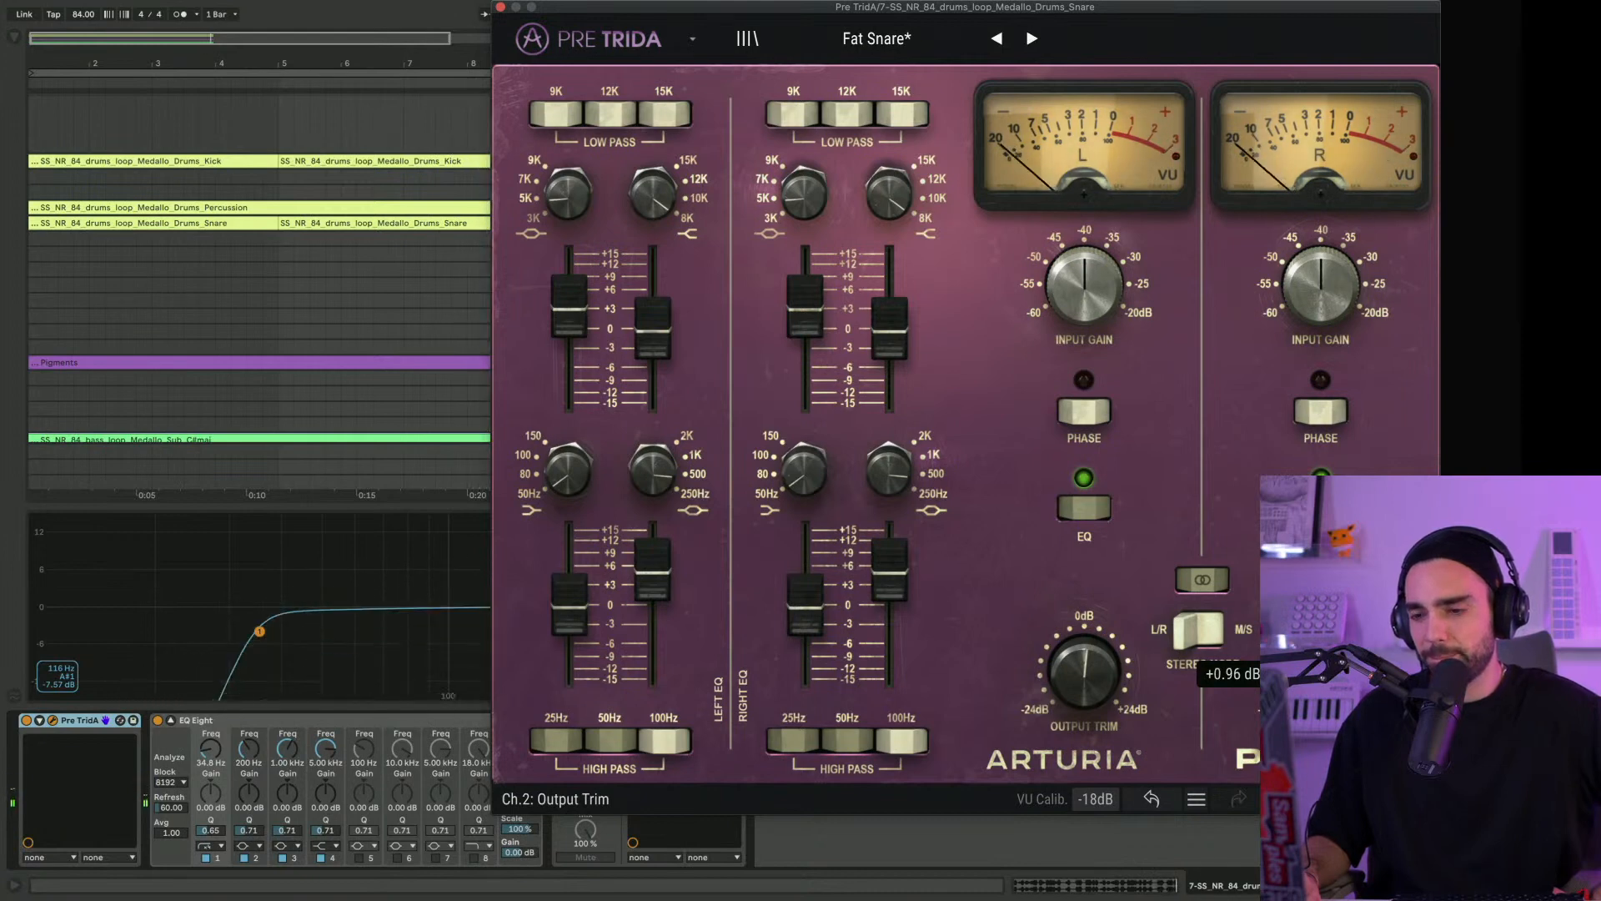
pyautogui.moveTo(988, 8); pyautogui.dragTo(691, 9)
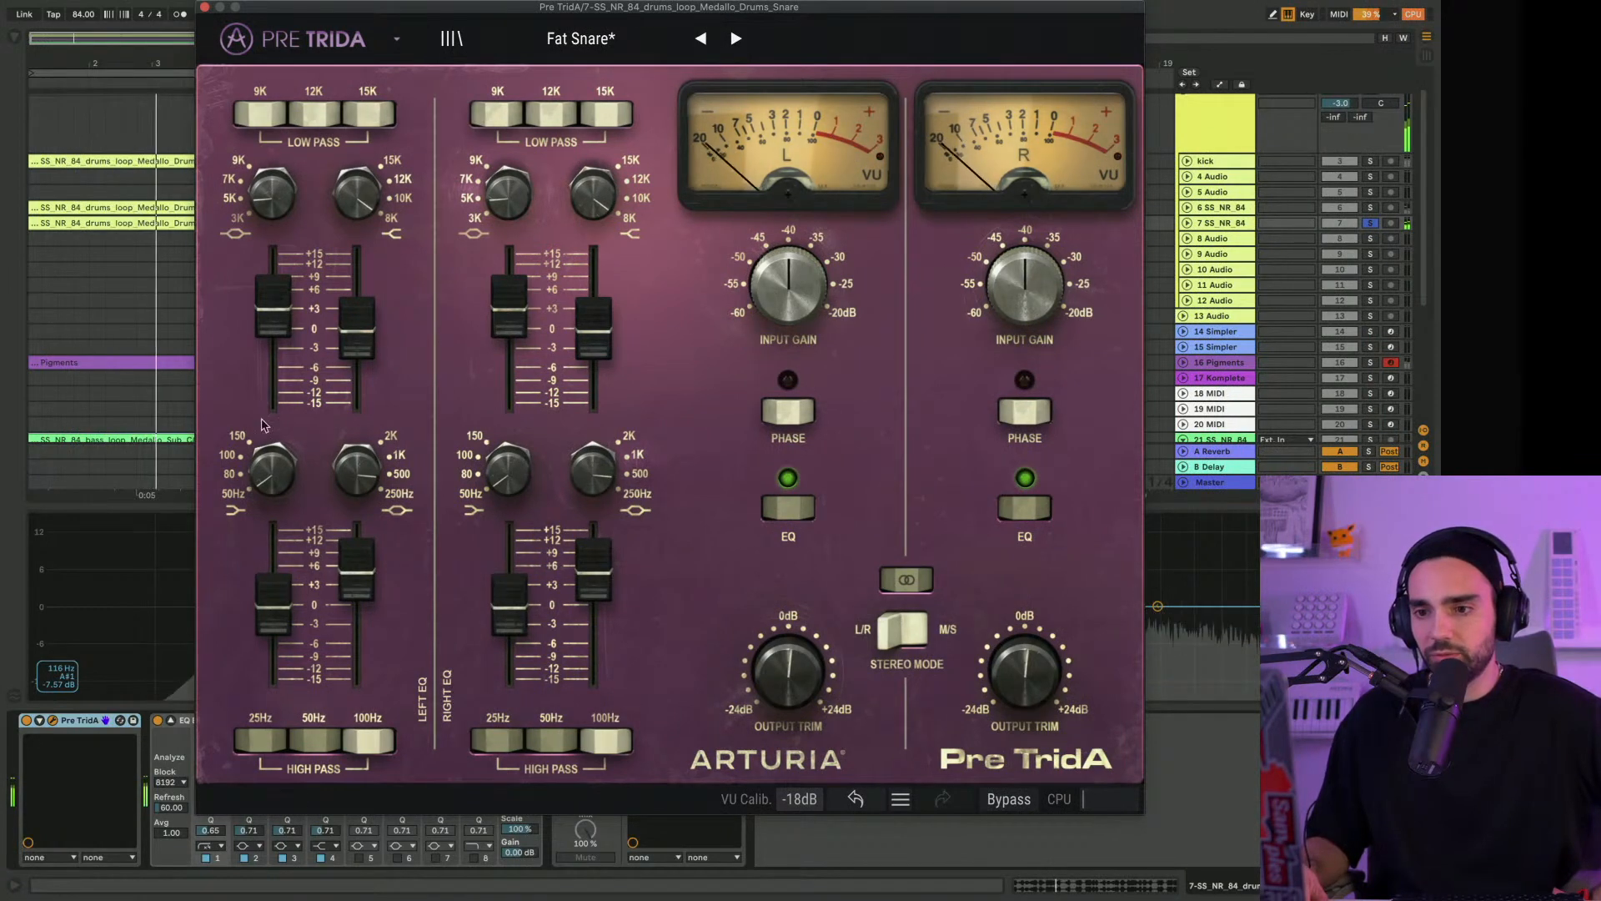
pyautogui.click(204, 8)
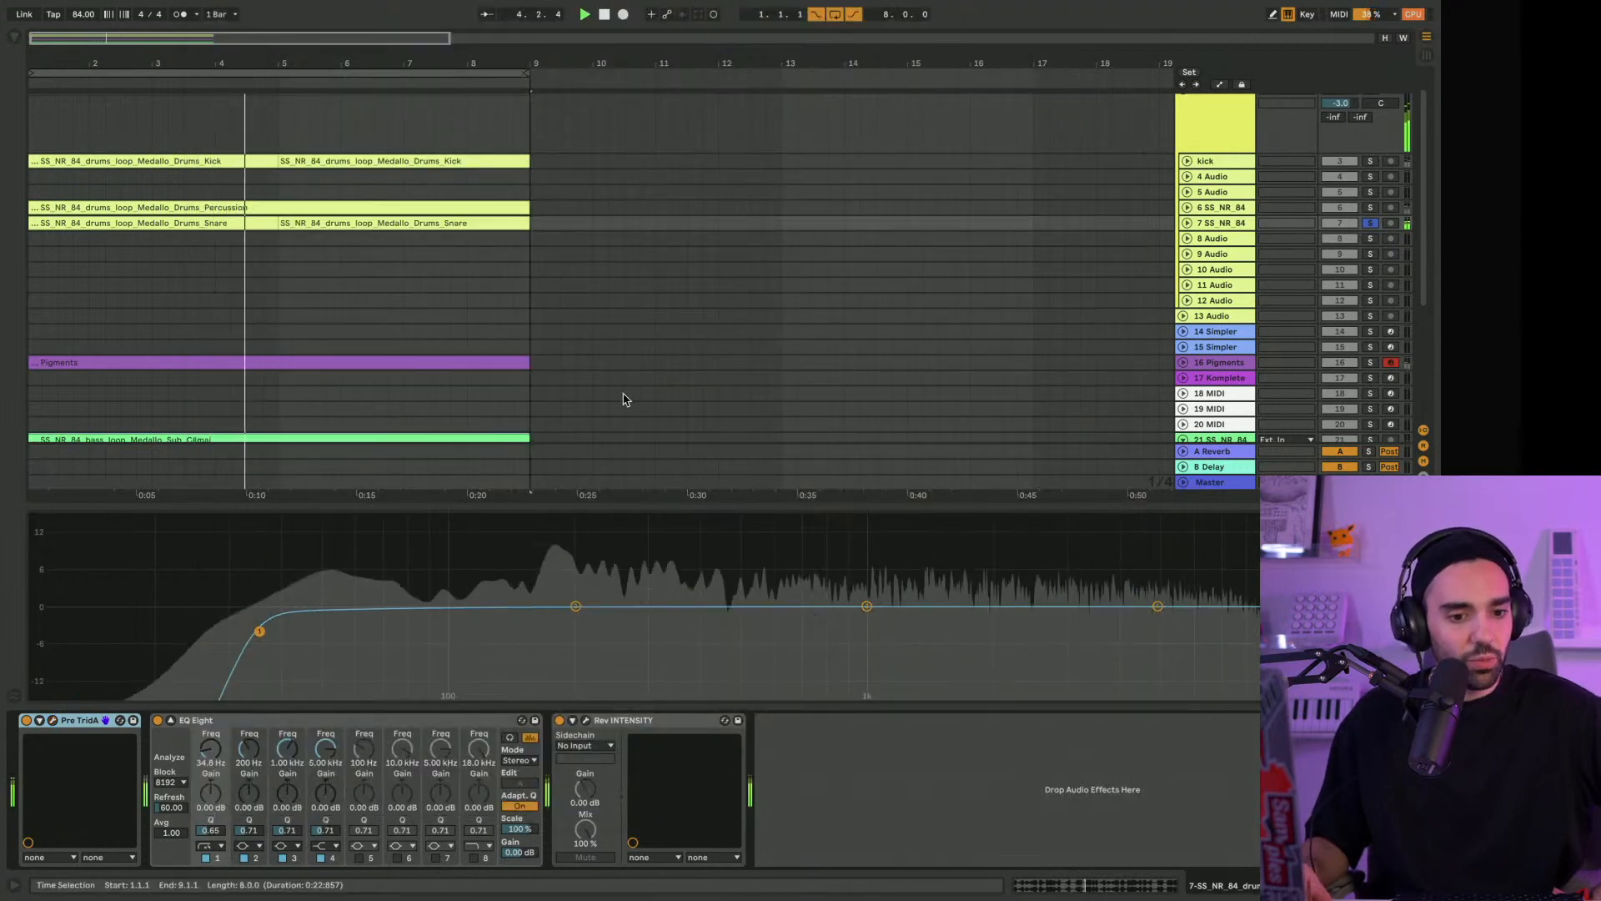
pyautogui.click(1370, 223)
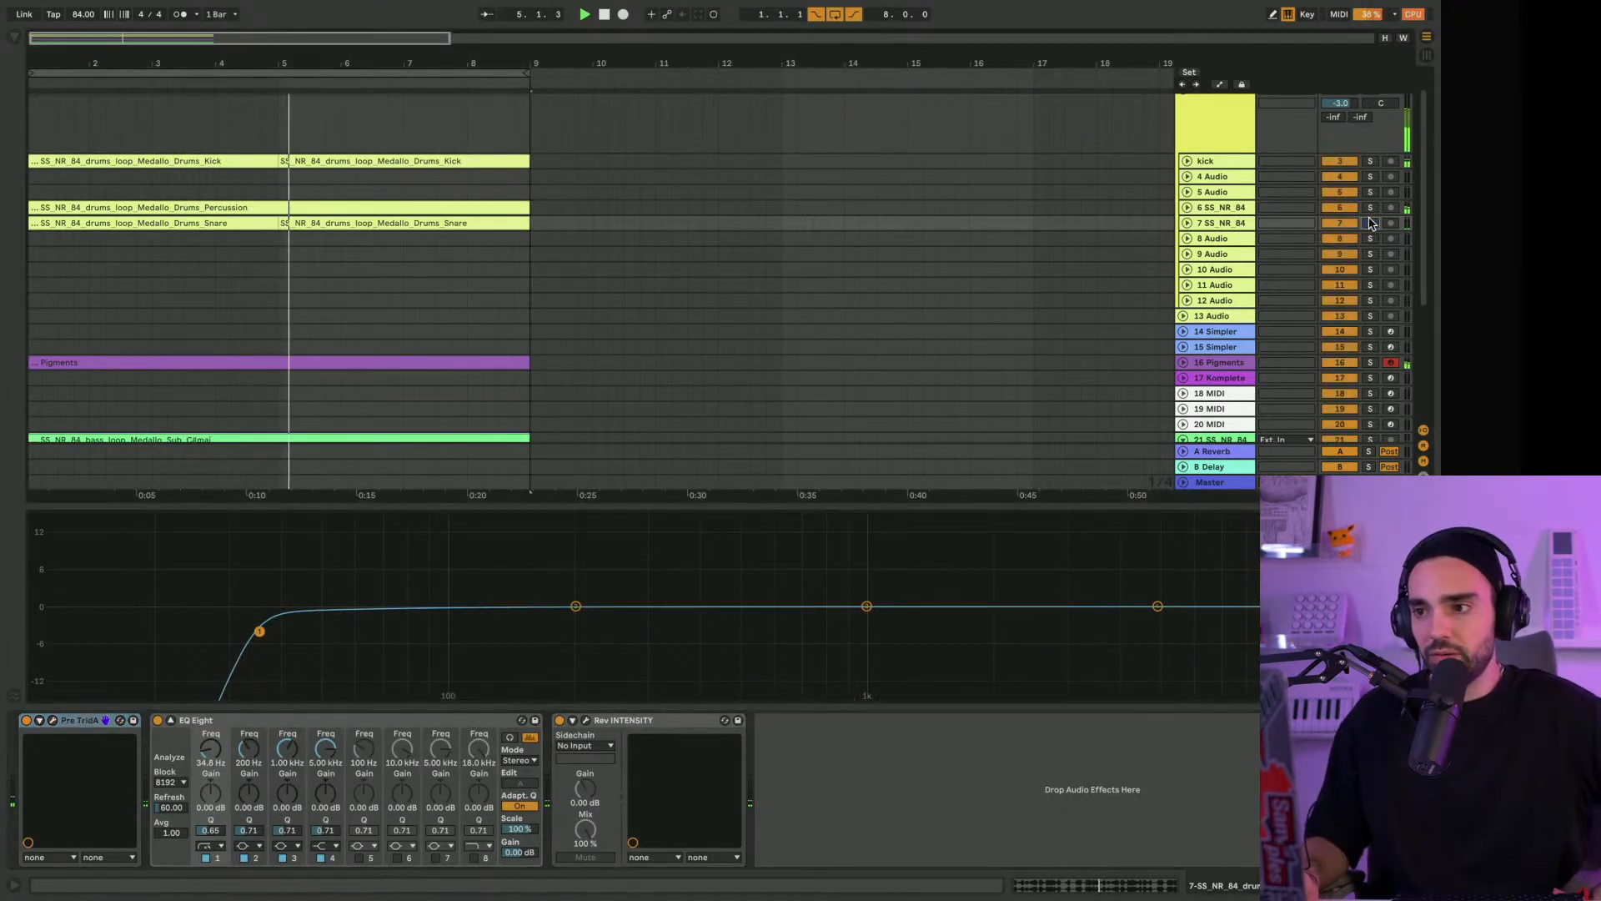
# Duplicate the Pigments track and delete the clip from the duplicate
pyautogui.click(1217, 364)
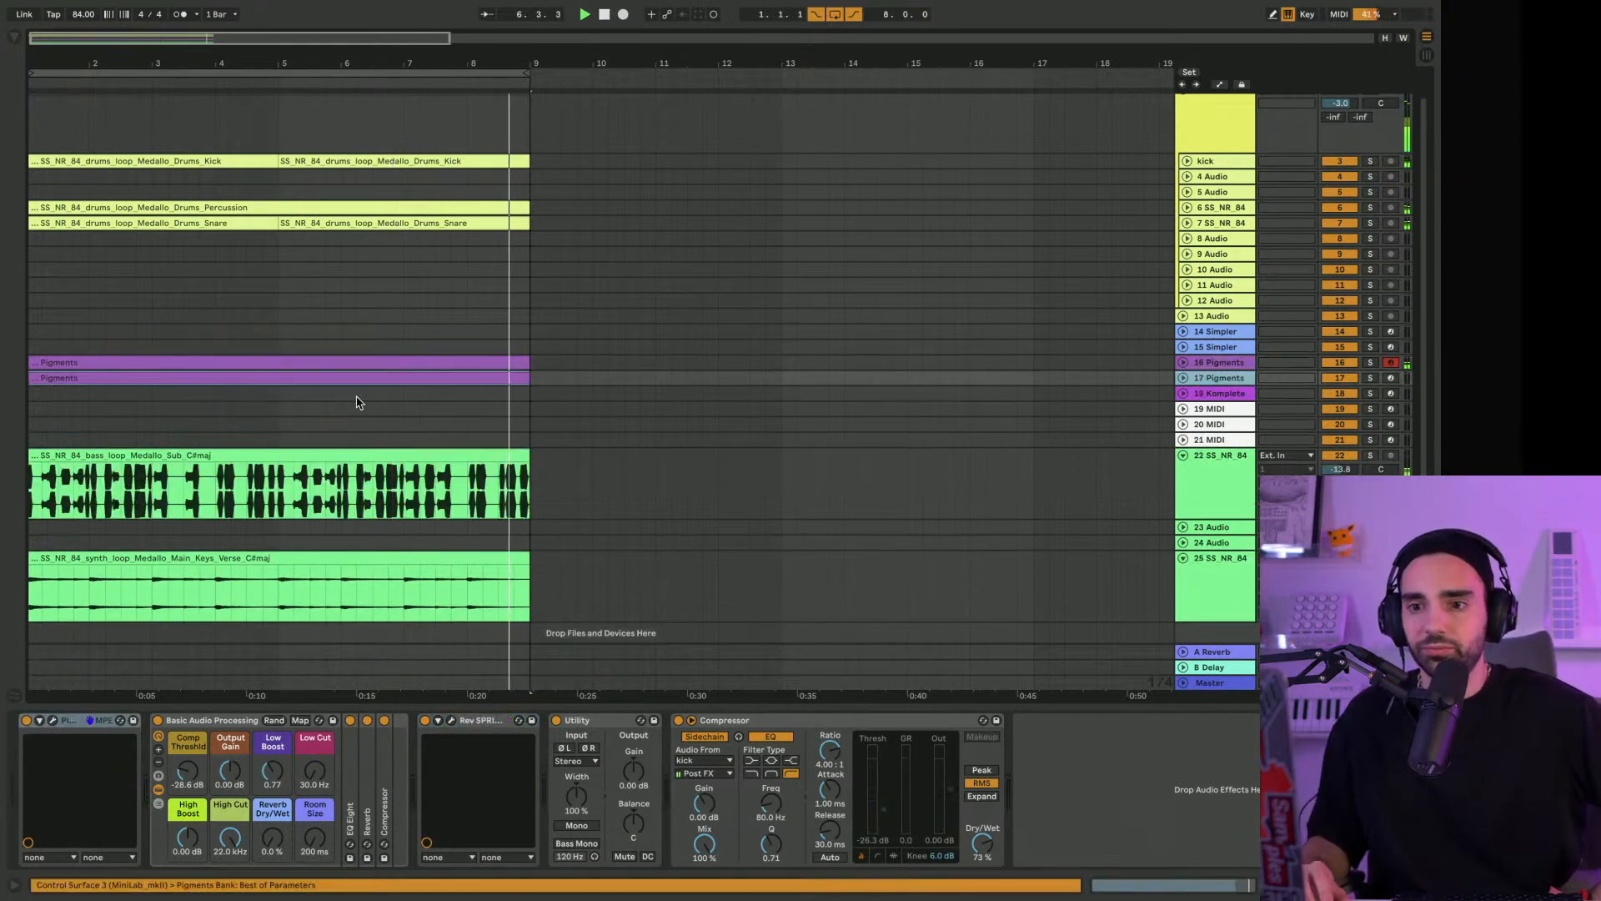
pyautogui.click(366, 380)
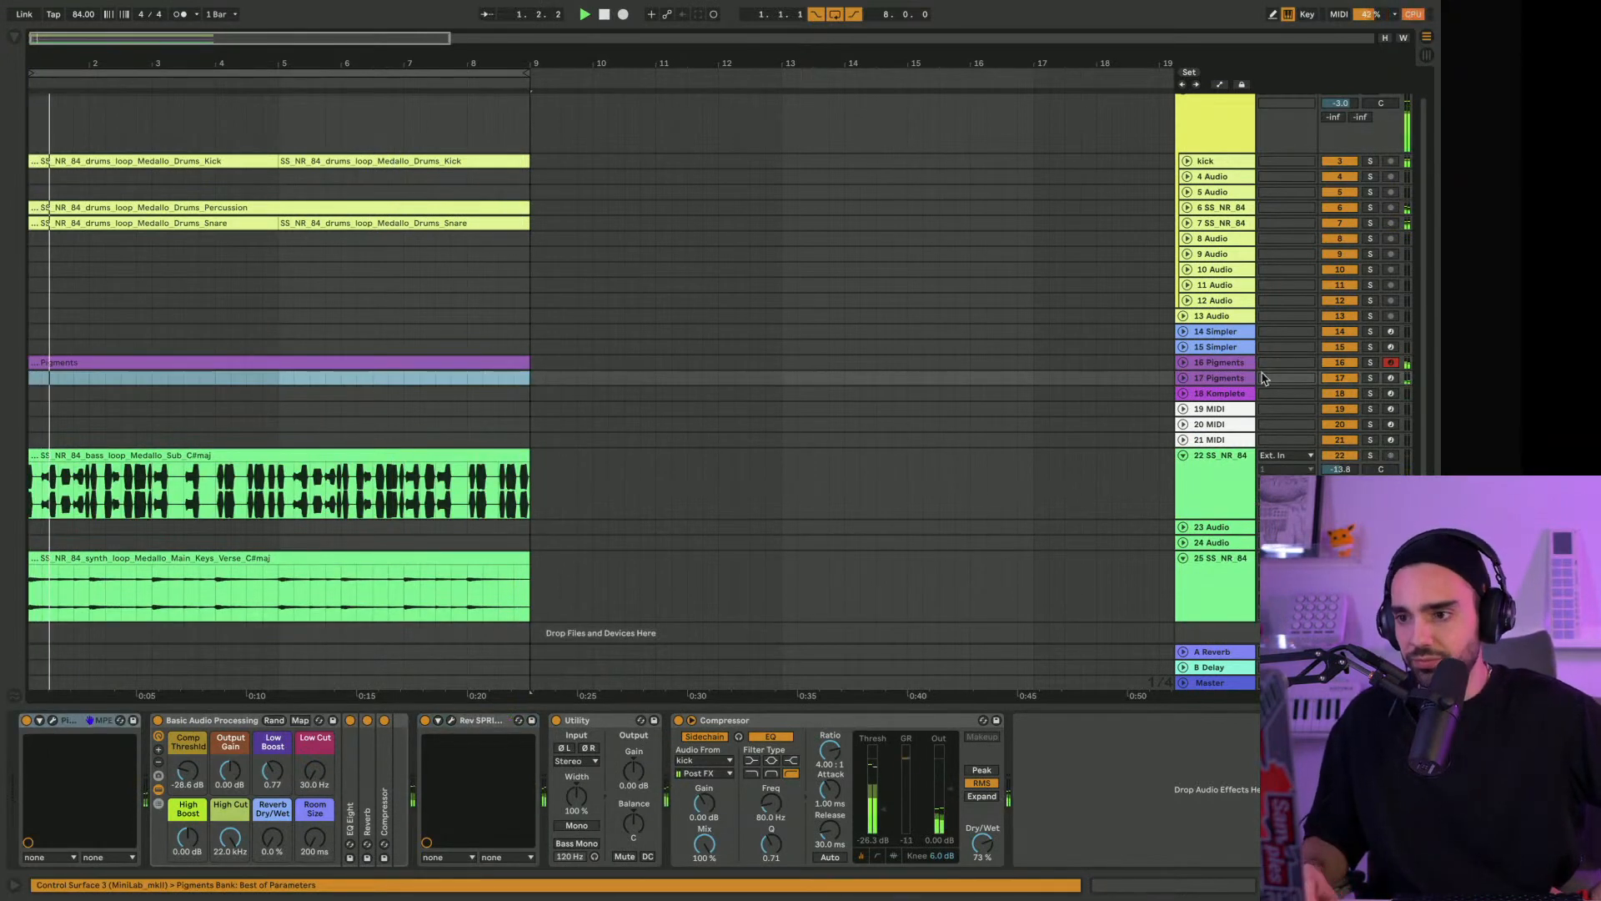
pyautogui.press('Delete')
# Unfold and arm the duplicated Pigments track, and remove Rev SPRING-636 from its device chain
pyautogui.click(1185, 380)
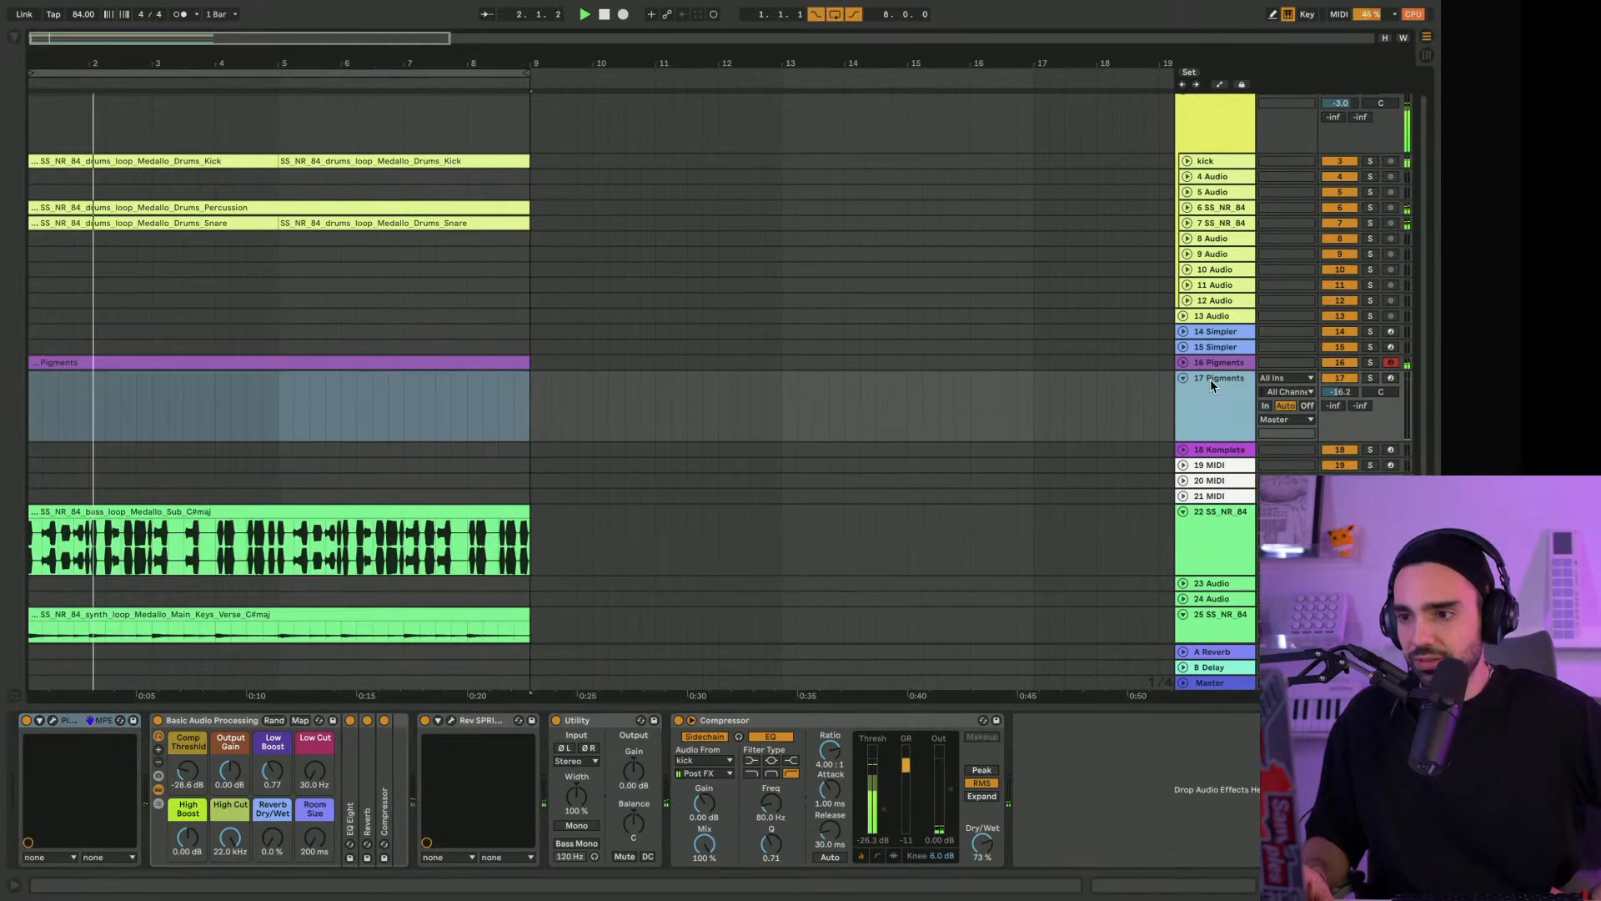
pyautogui.click(1390, 378)
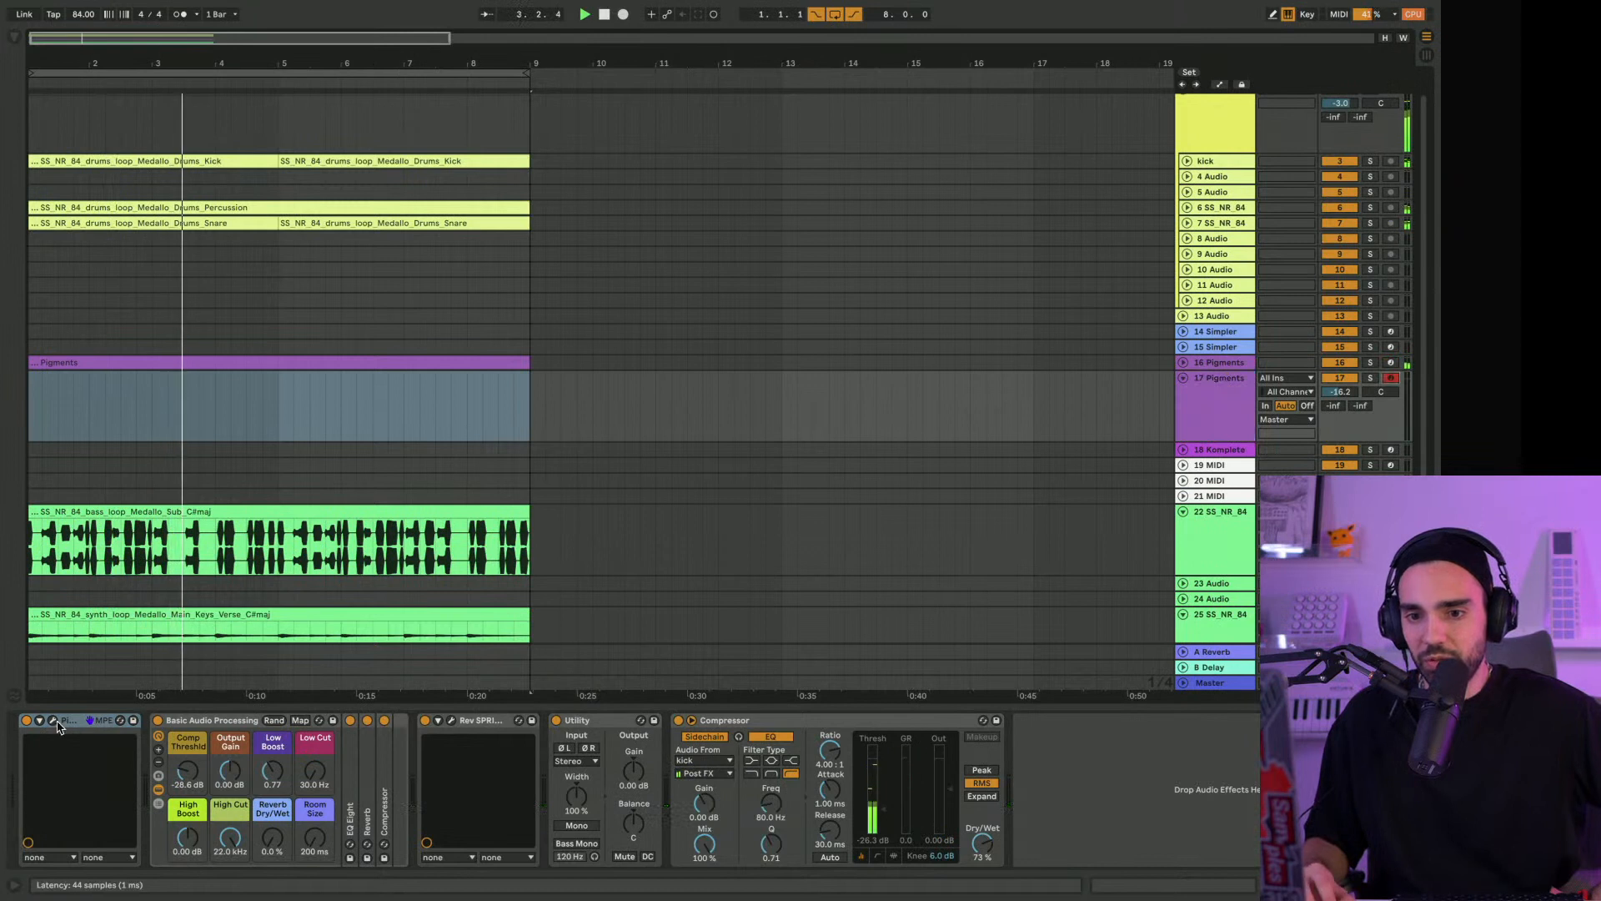
pyautogui.click(468, 722)
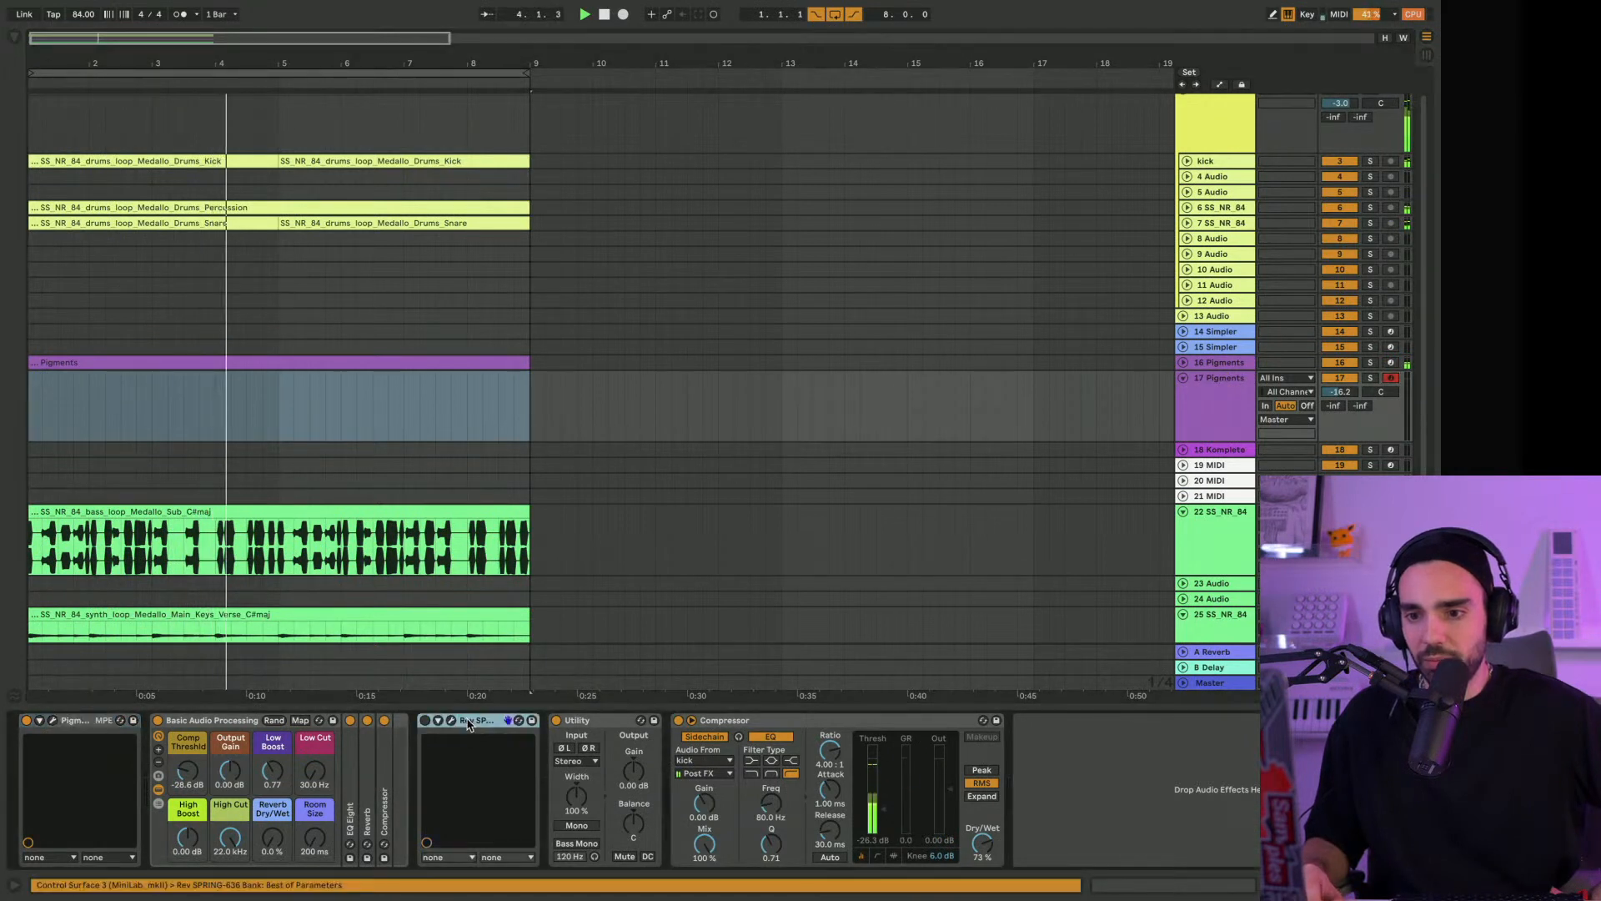
pyautogui.press('Delete')
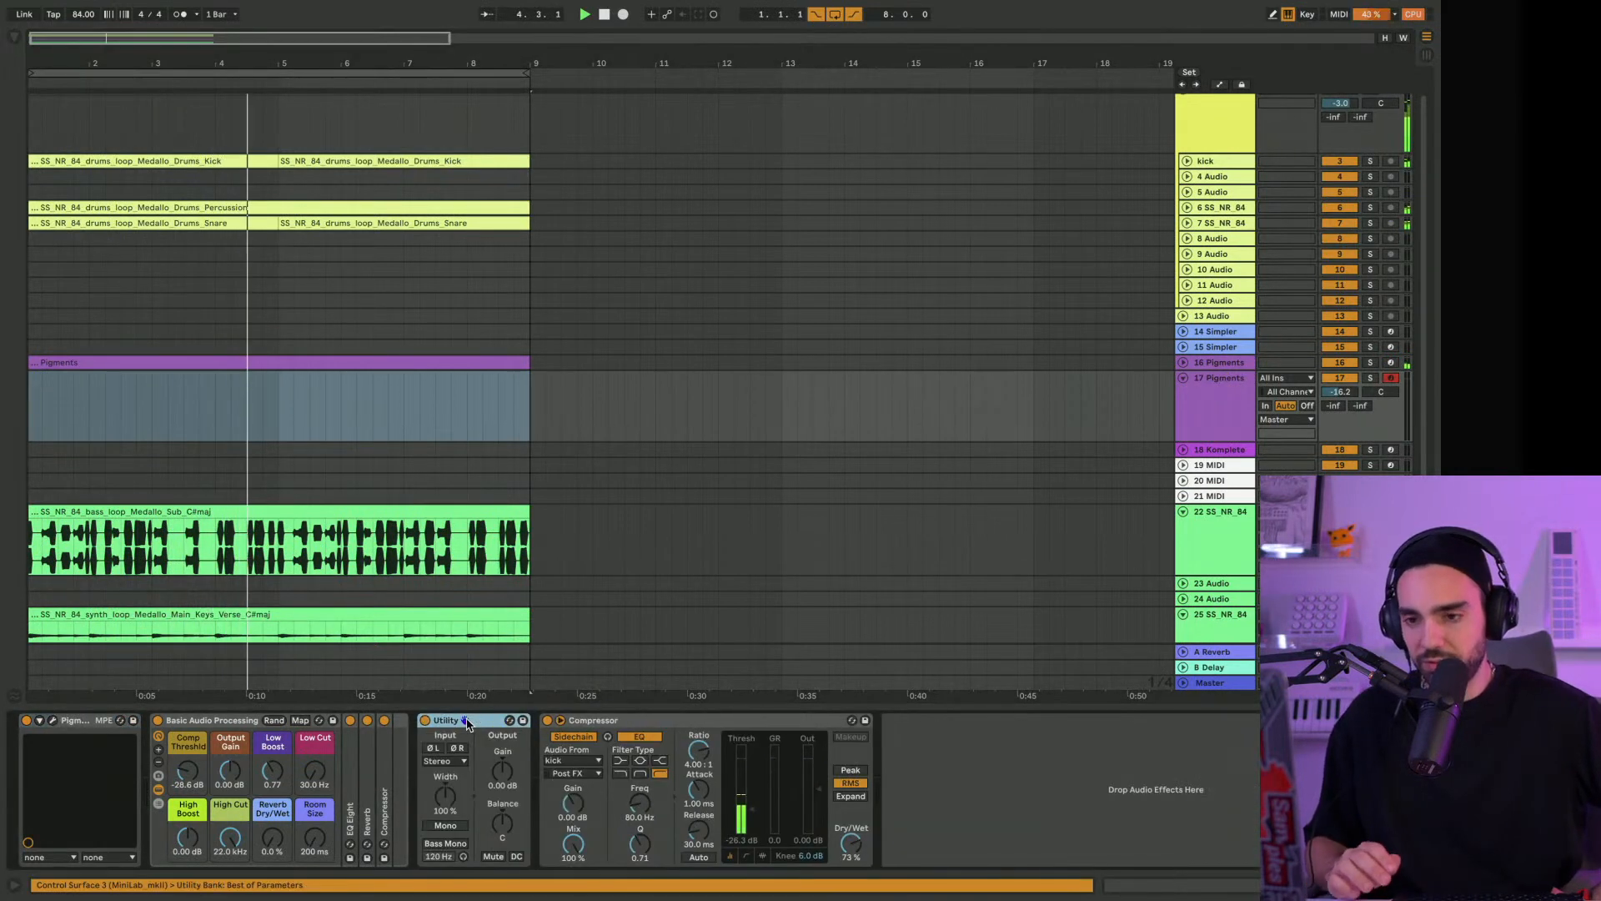
# Open the duplicate track's Pigments instrument and filter its preset browser to the ADSR Pigments 2 - Vol2 bank
pyautogui.click(53, 721)
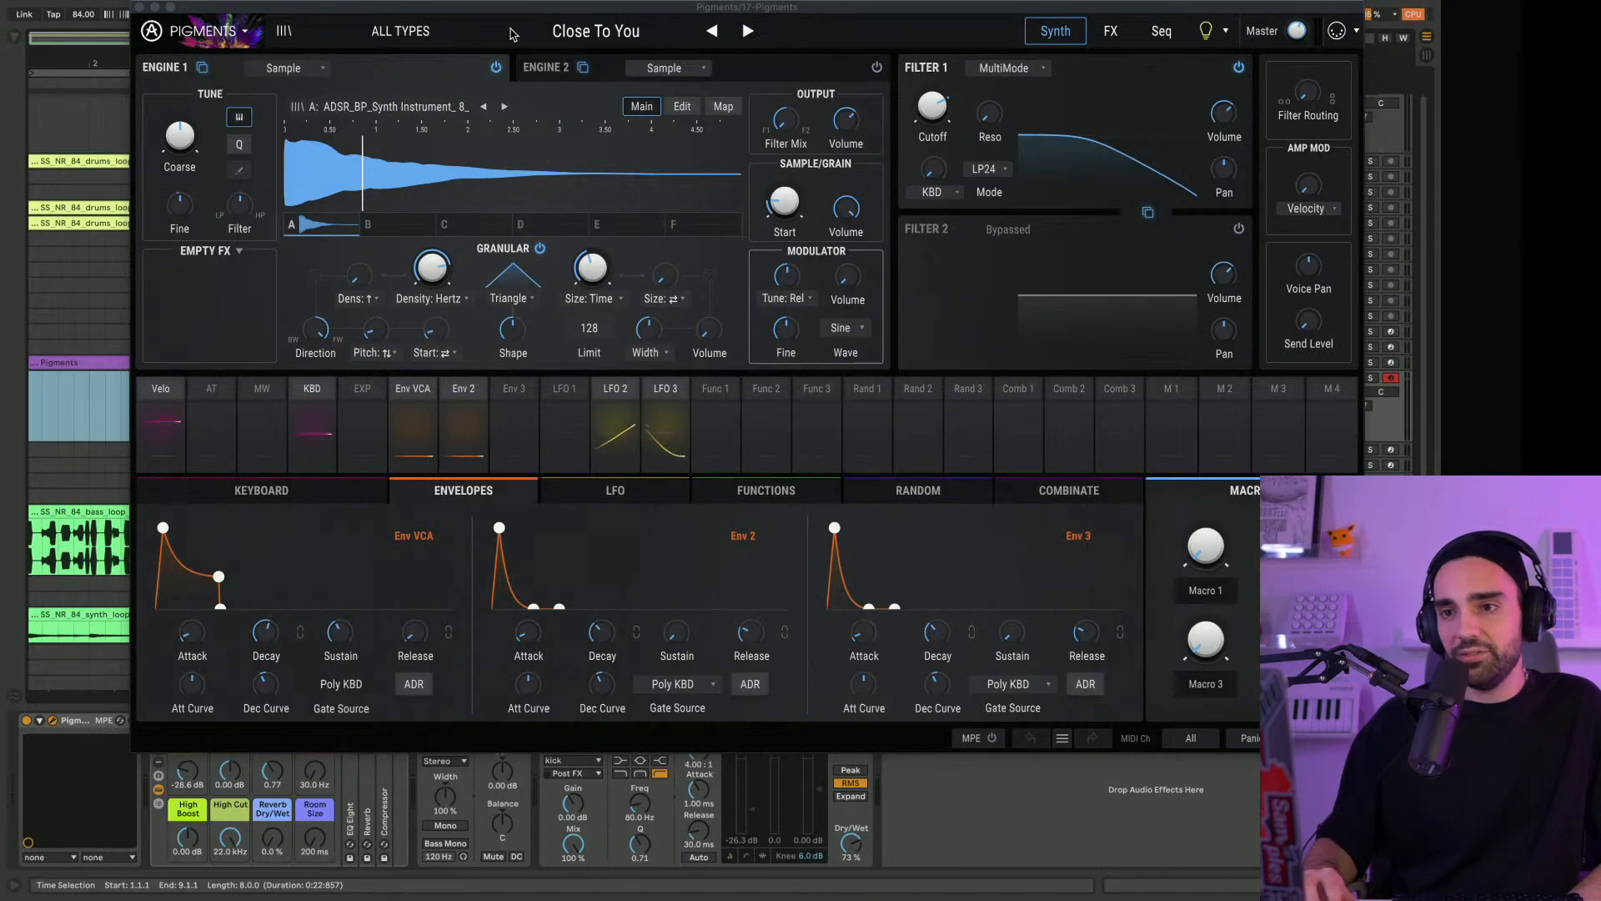
pyautogui.click(439, 42)
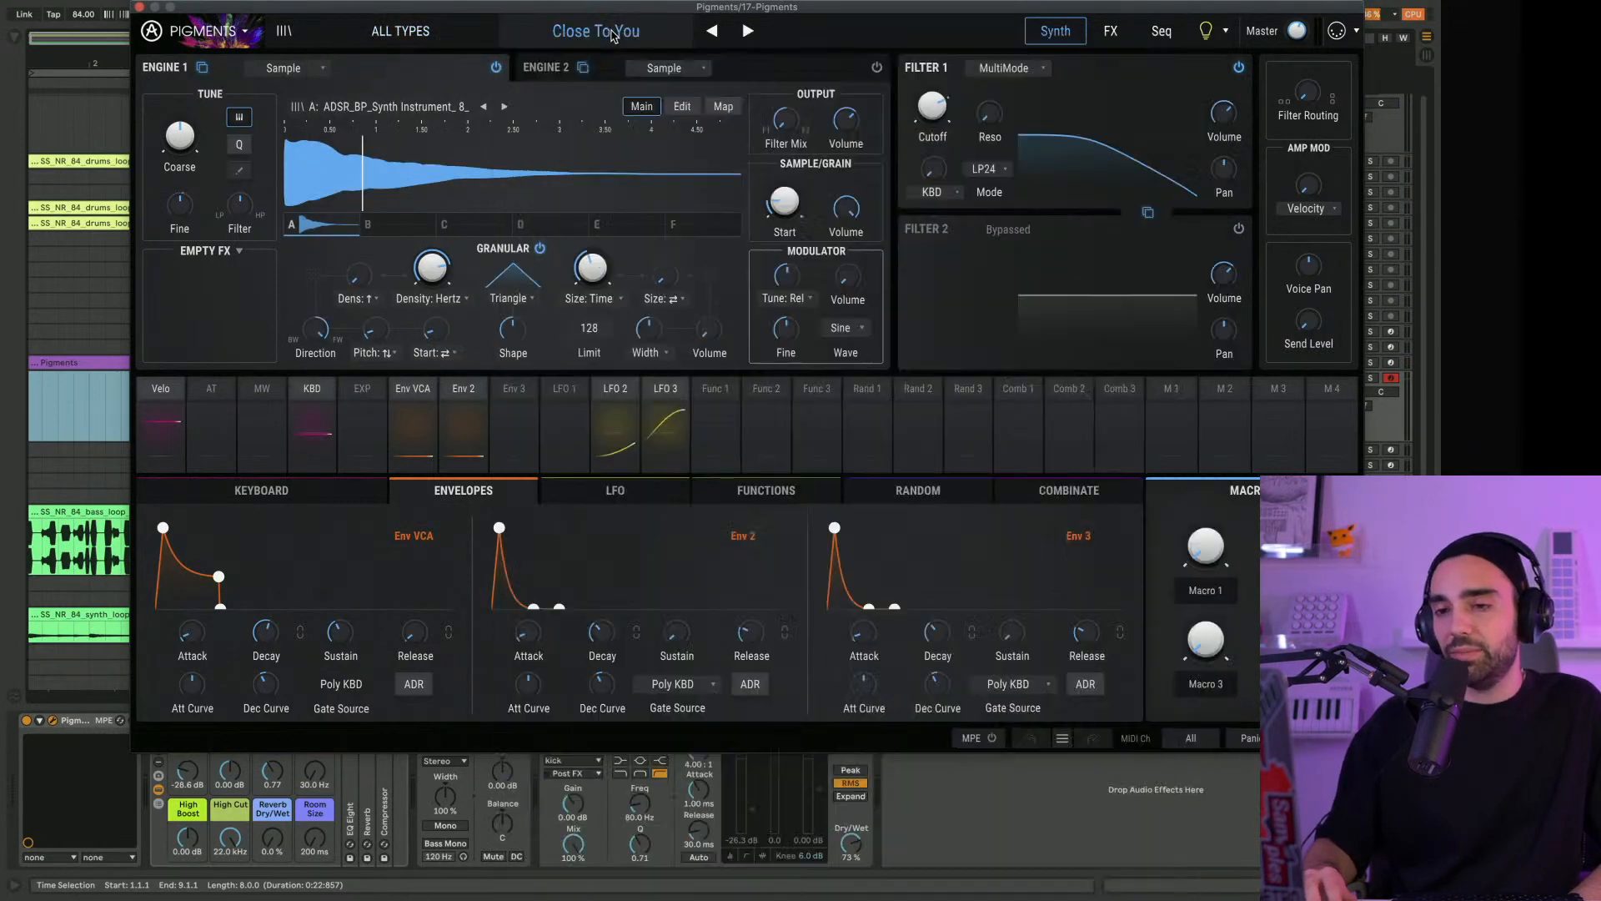
pyautogui.click(611, 35)
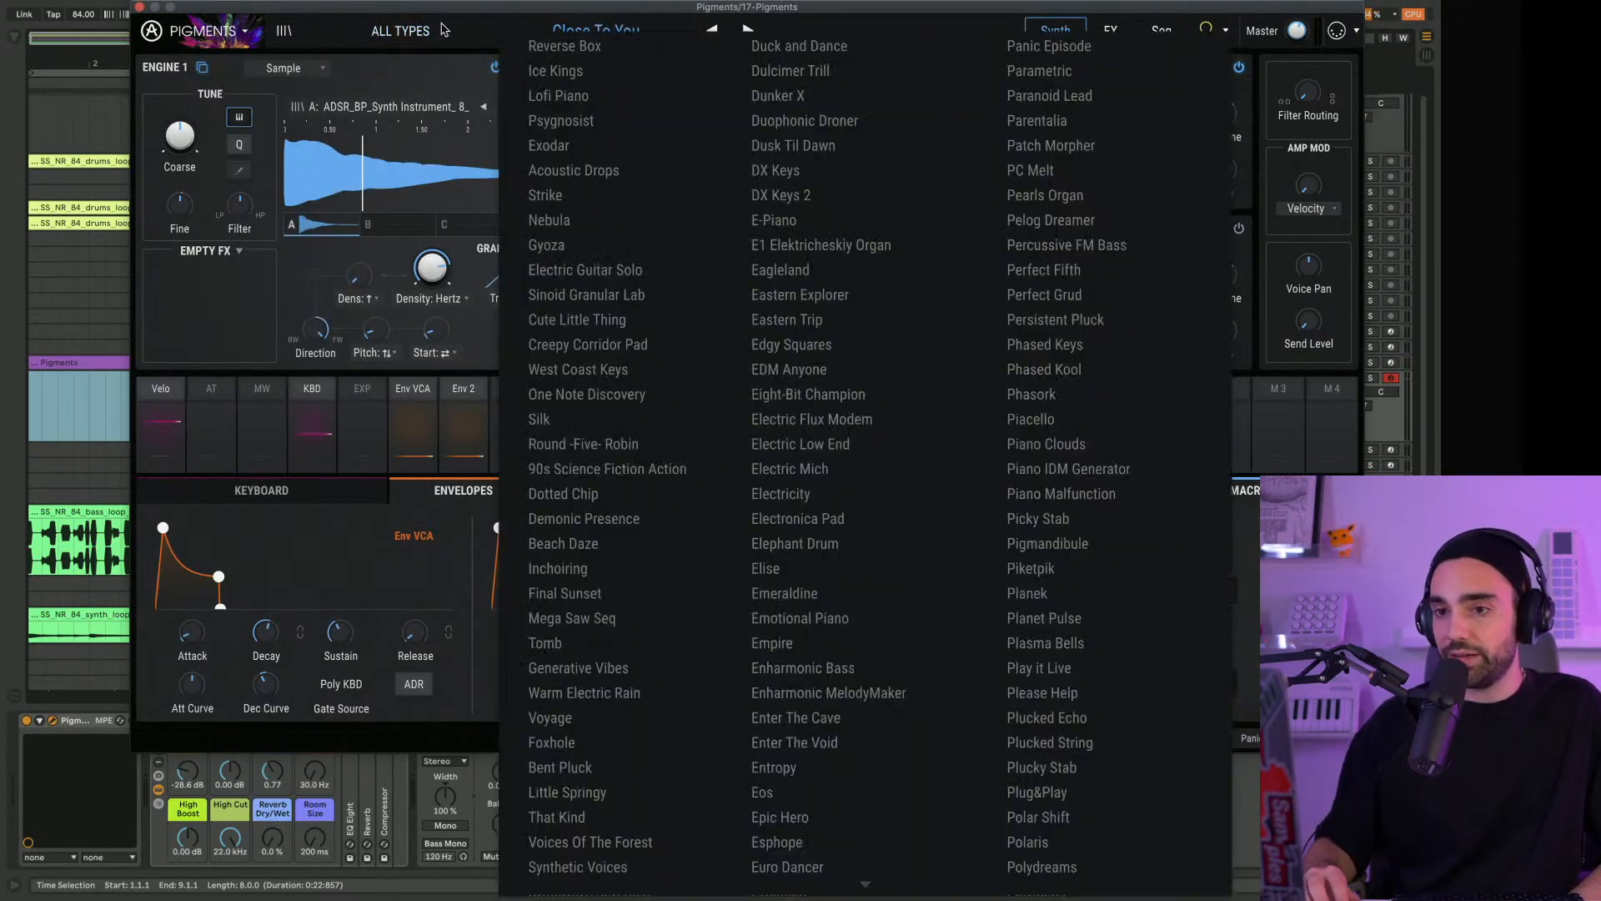
pyautogui.click(423, 35)
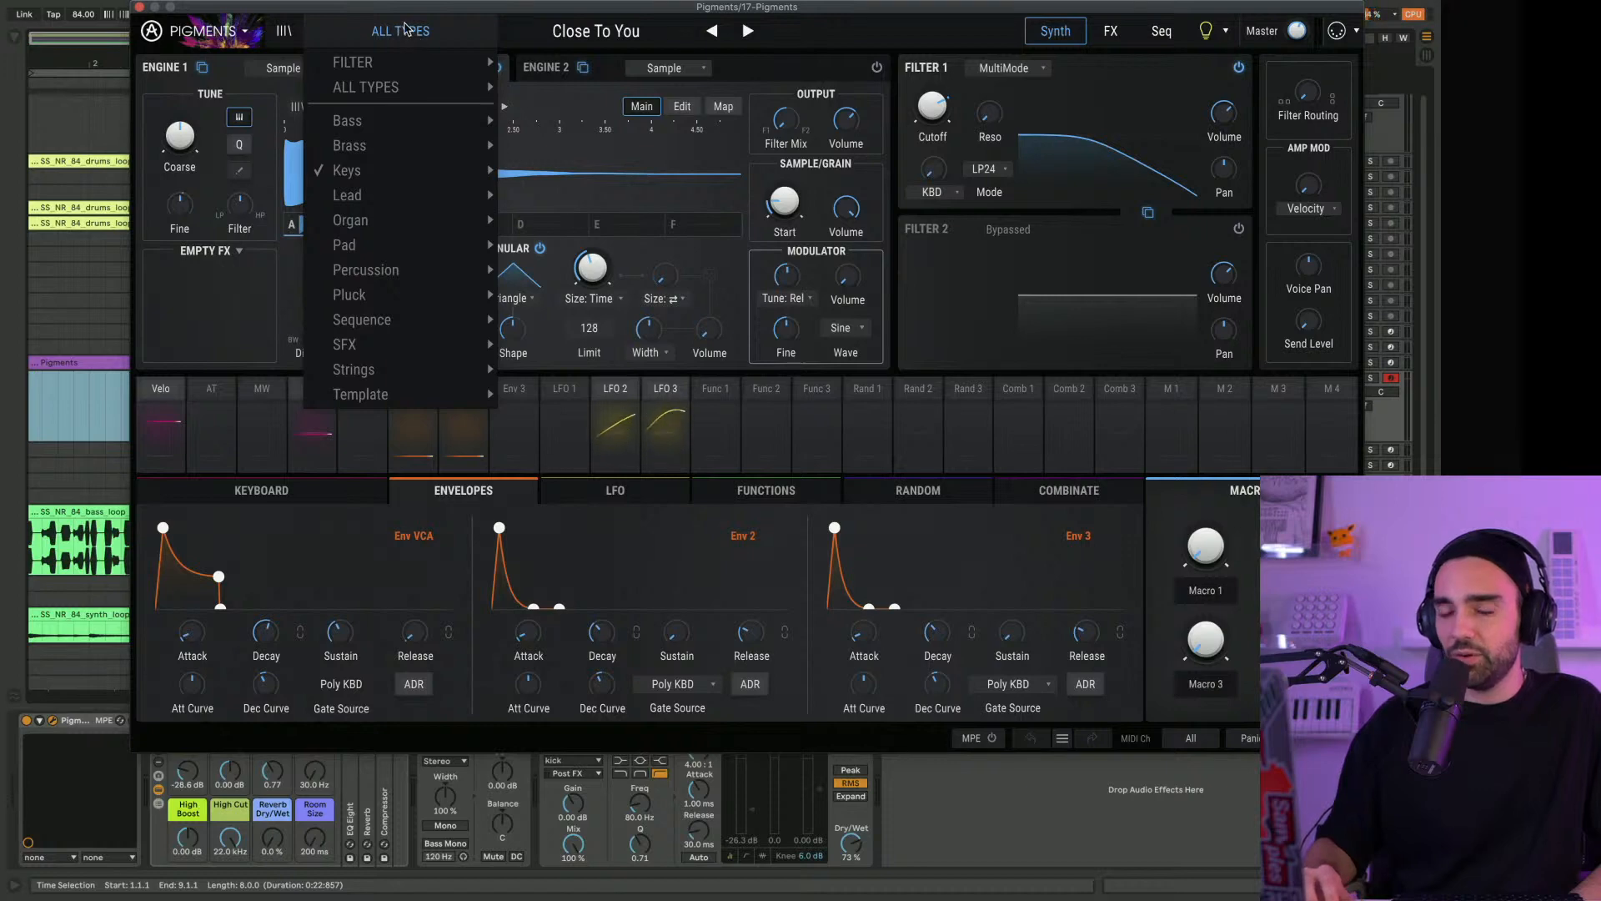
pyautogui.click(284, 31)
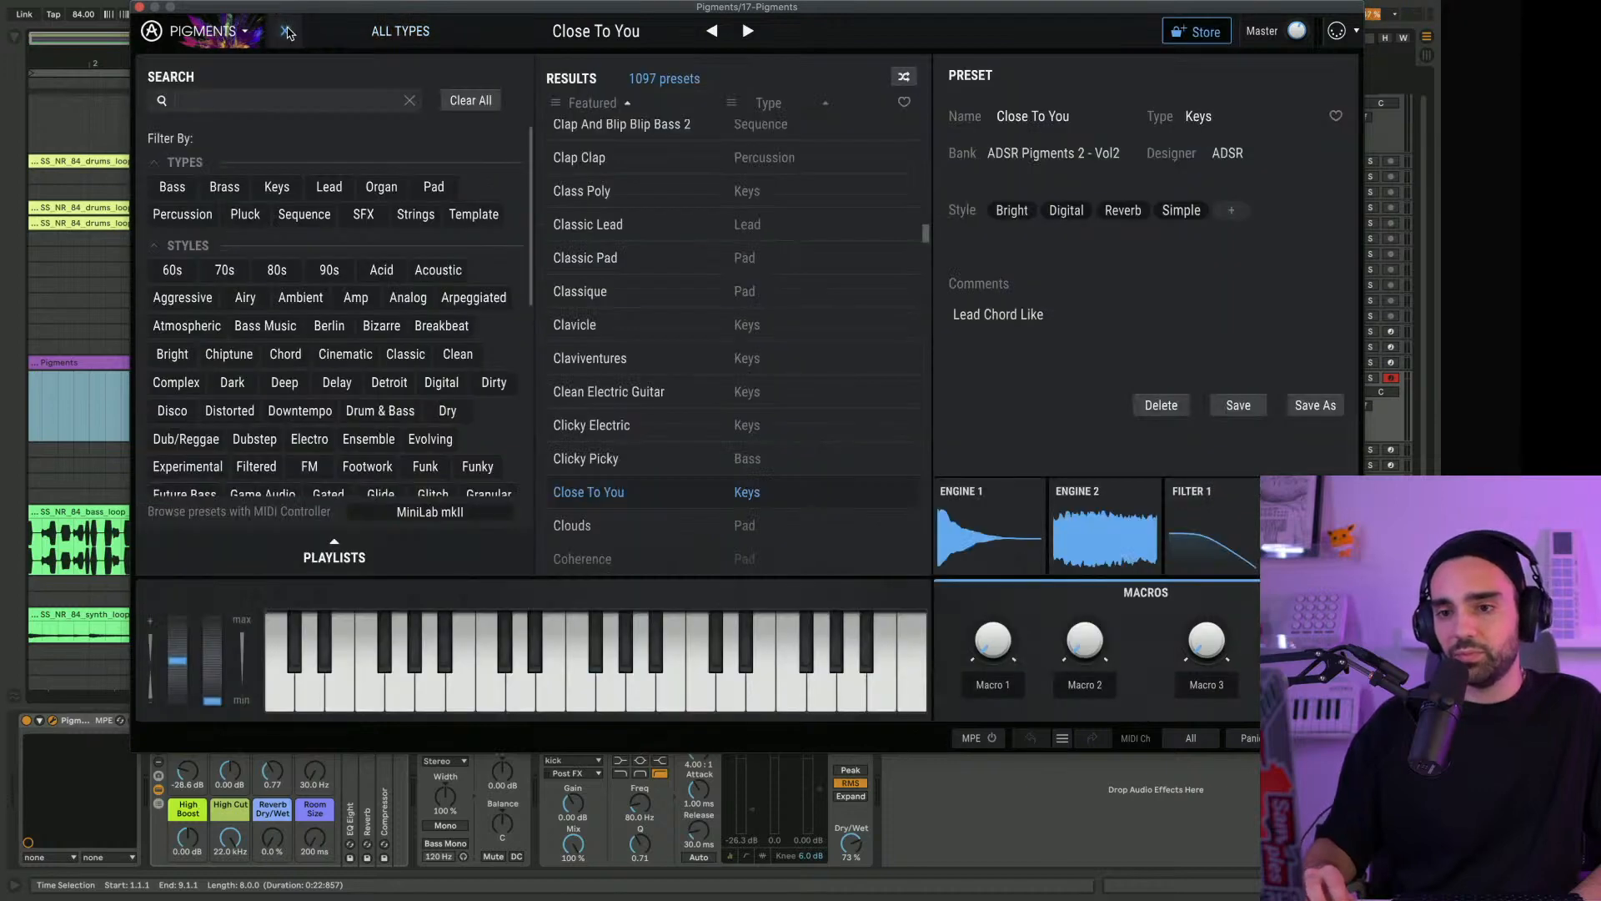
pyautogui.scroll(-10, 417, 225)
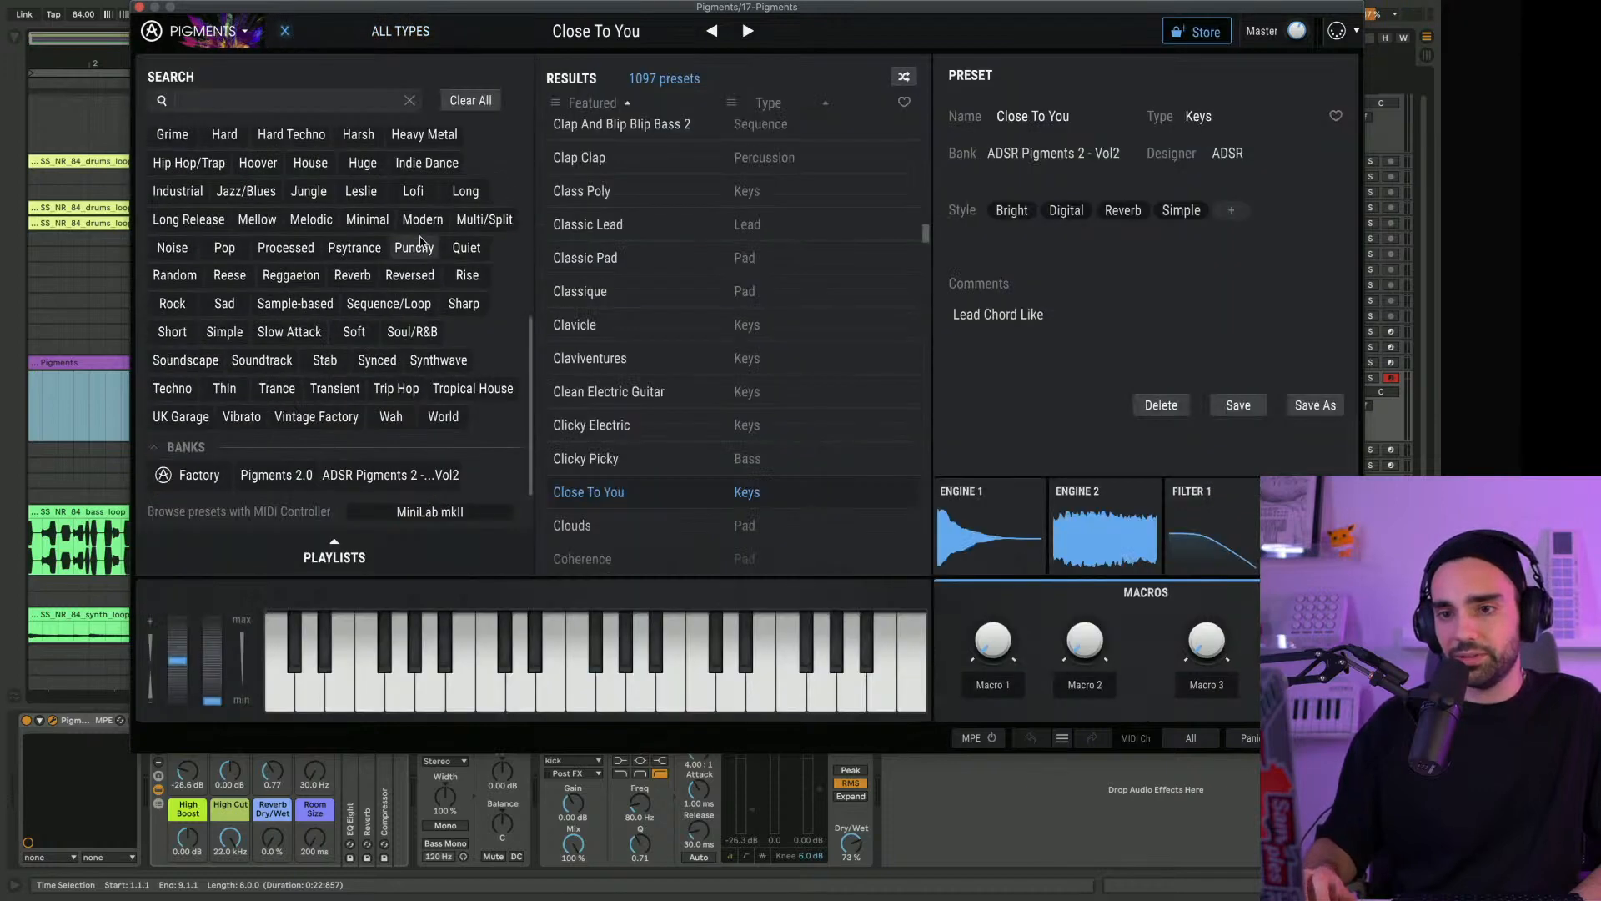
pyautogui.click(381, 475)
# Load the Vocal Rain pad preset, slightly adjust the attack point of Env VCA and close the Pigments window
pyautogui.scroll(-3, 638, 465)
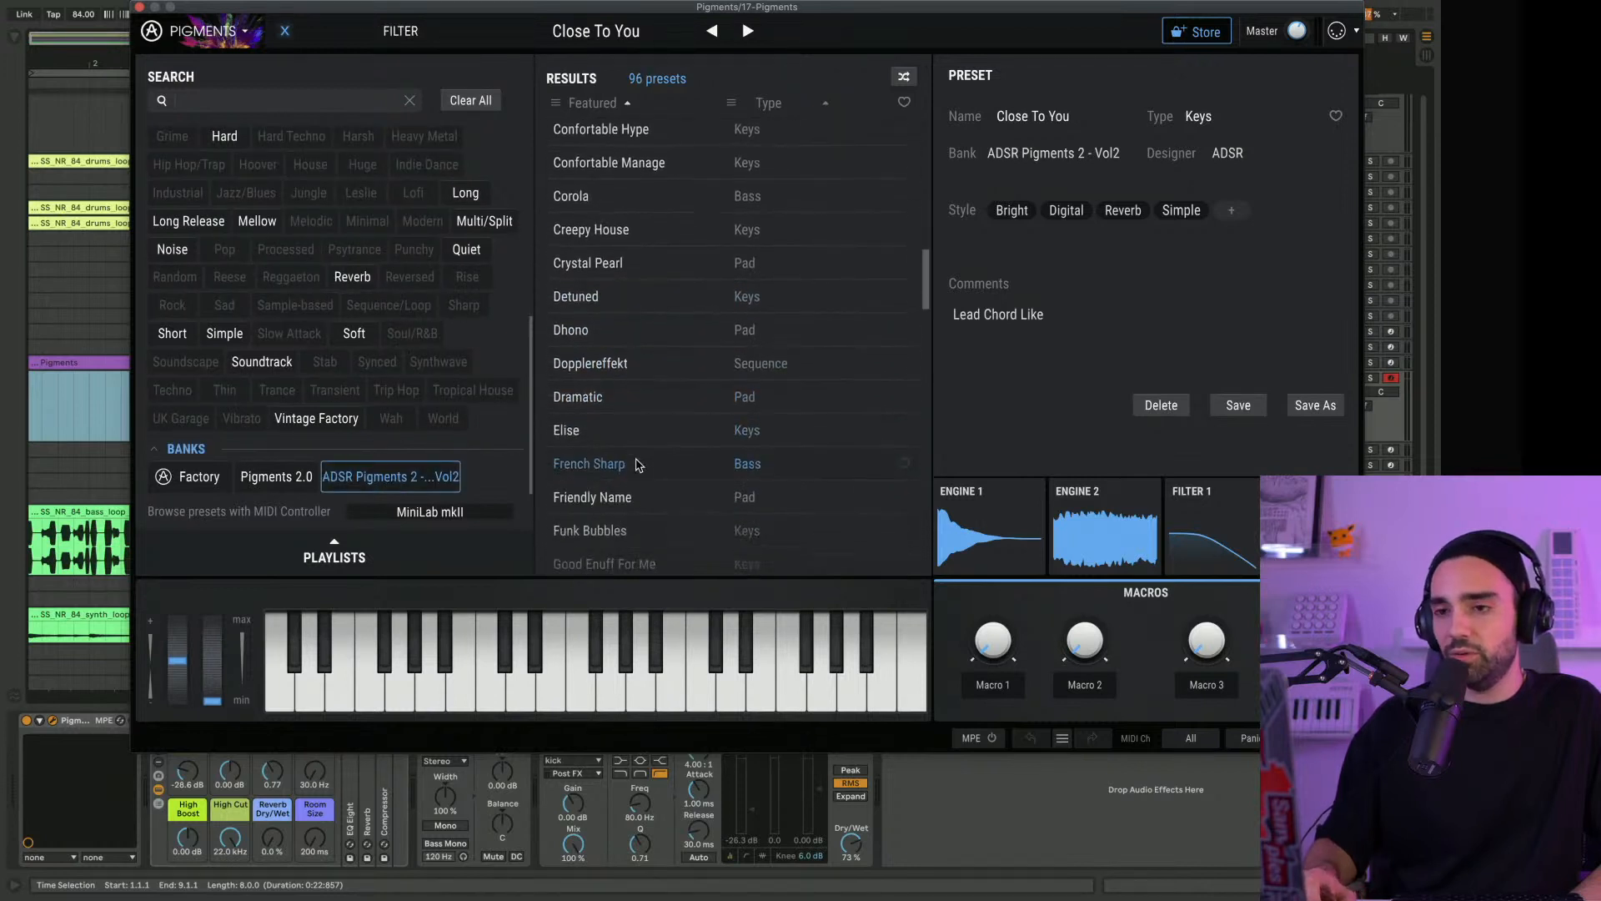
pyautogui.scroll(-6, 638, 465)
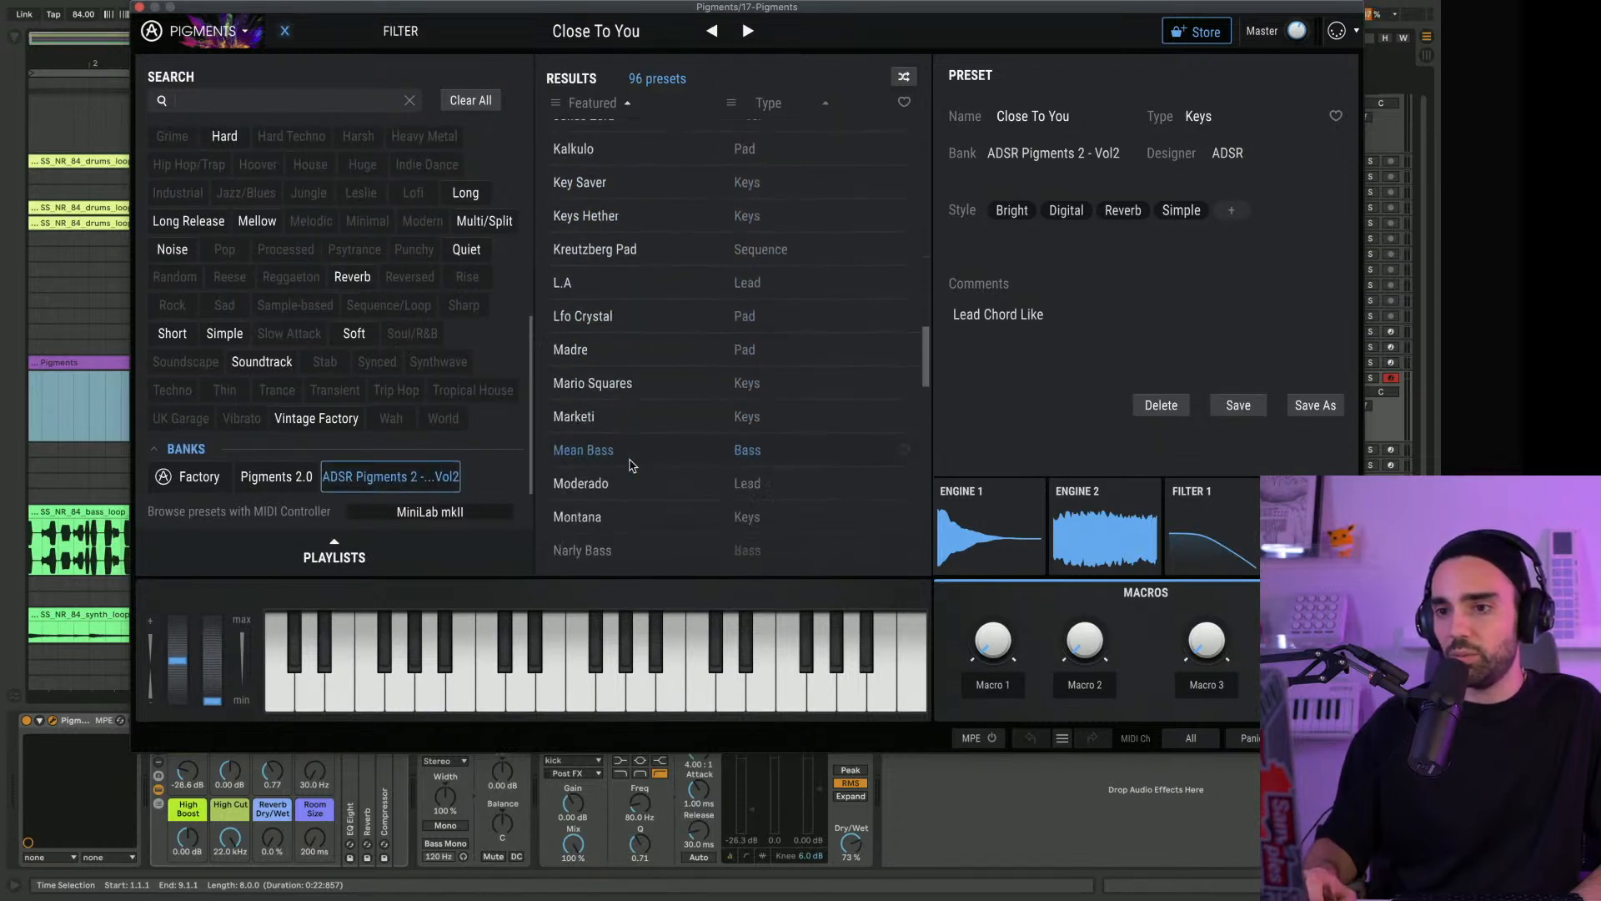
pyautogui.scroll(-7, 631, 466)
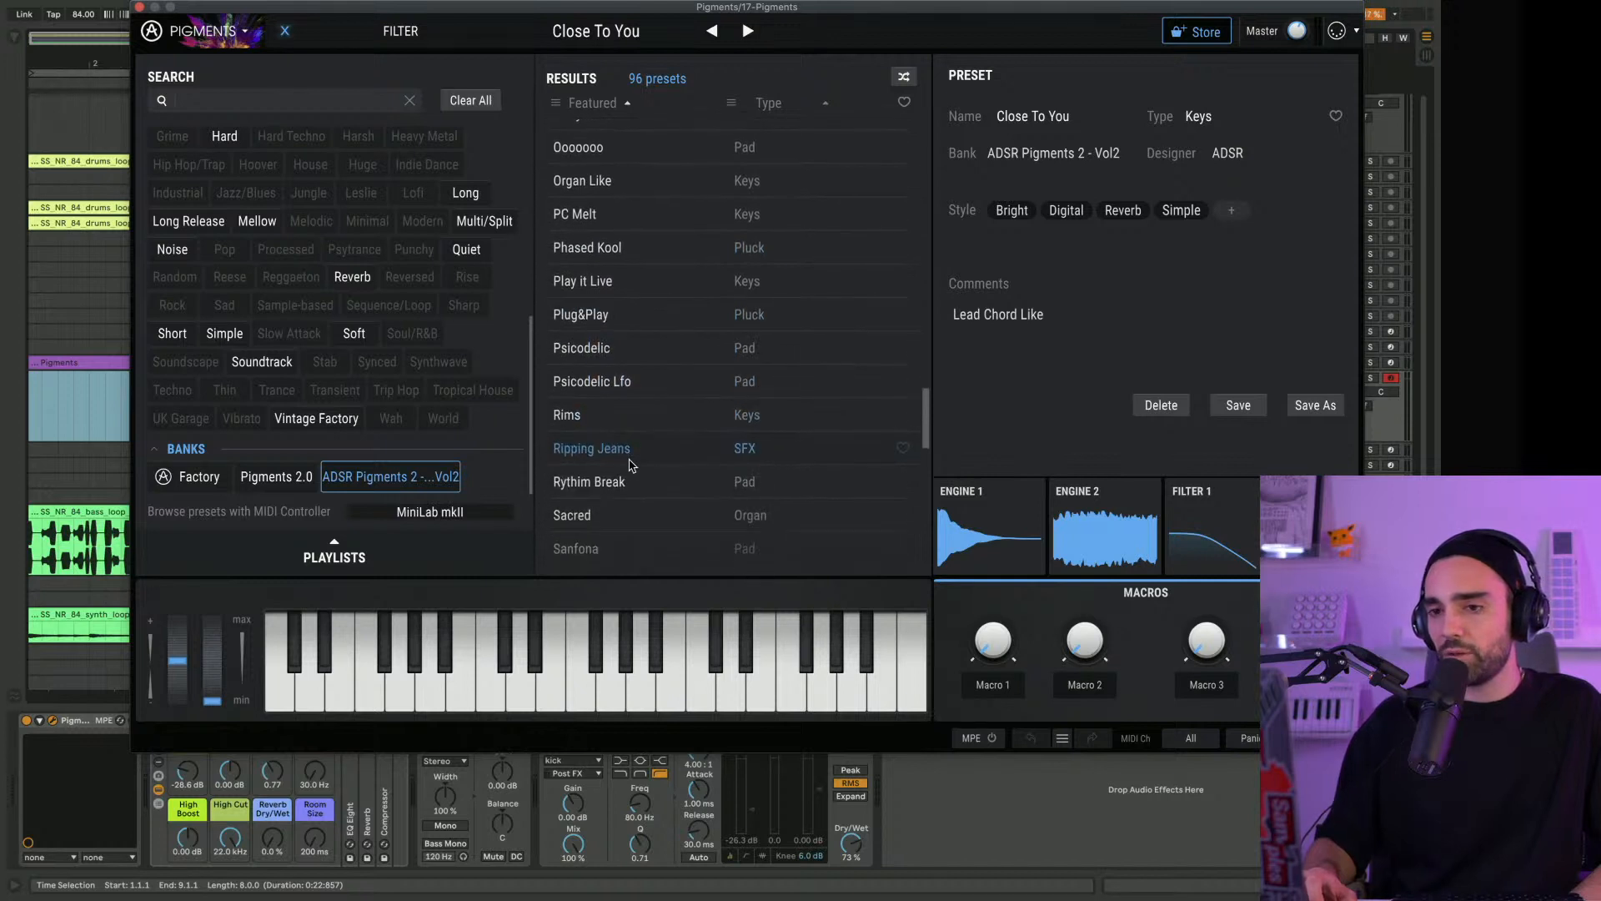
pyautogui.scroll(-8, 630, 465)
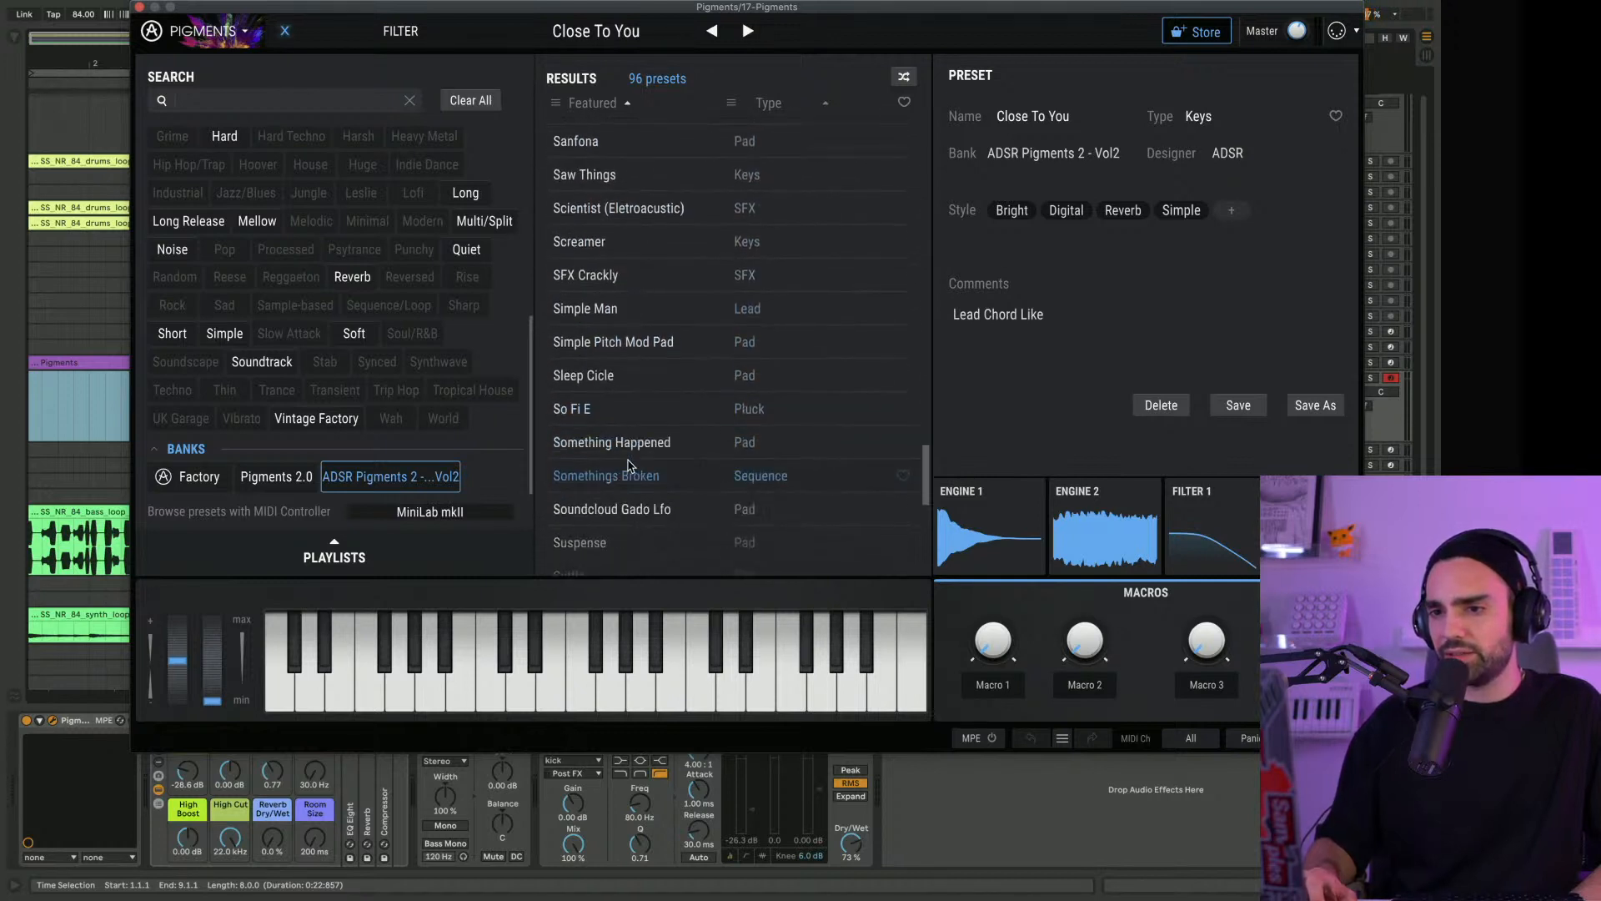
pyautogui.scroll(-6, 629, 465)
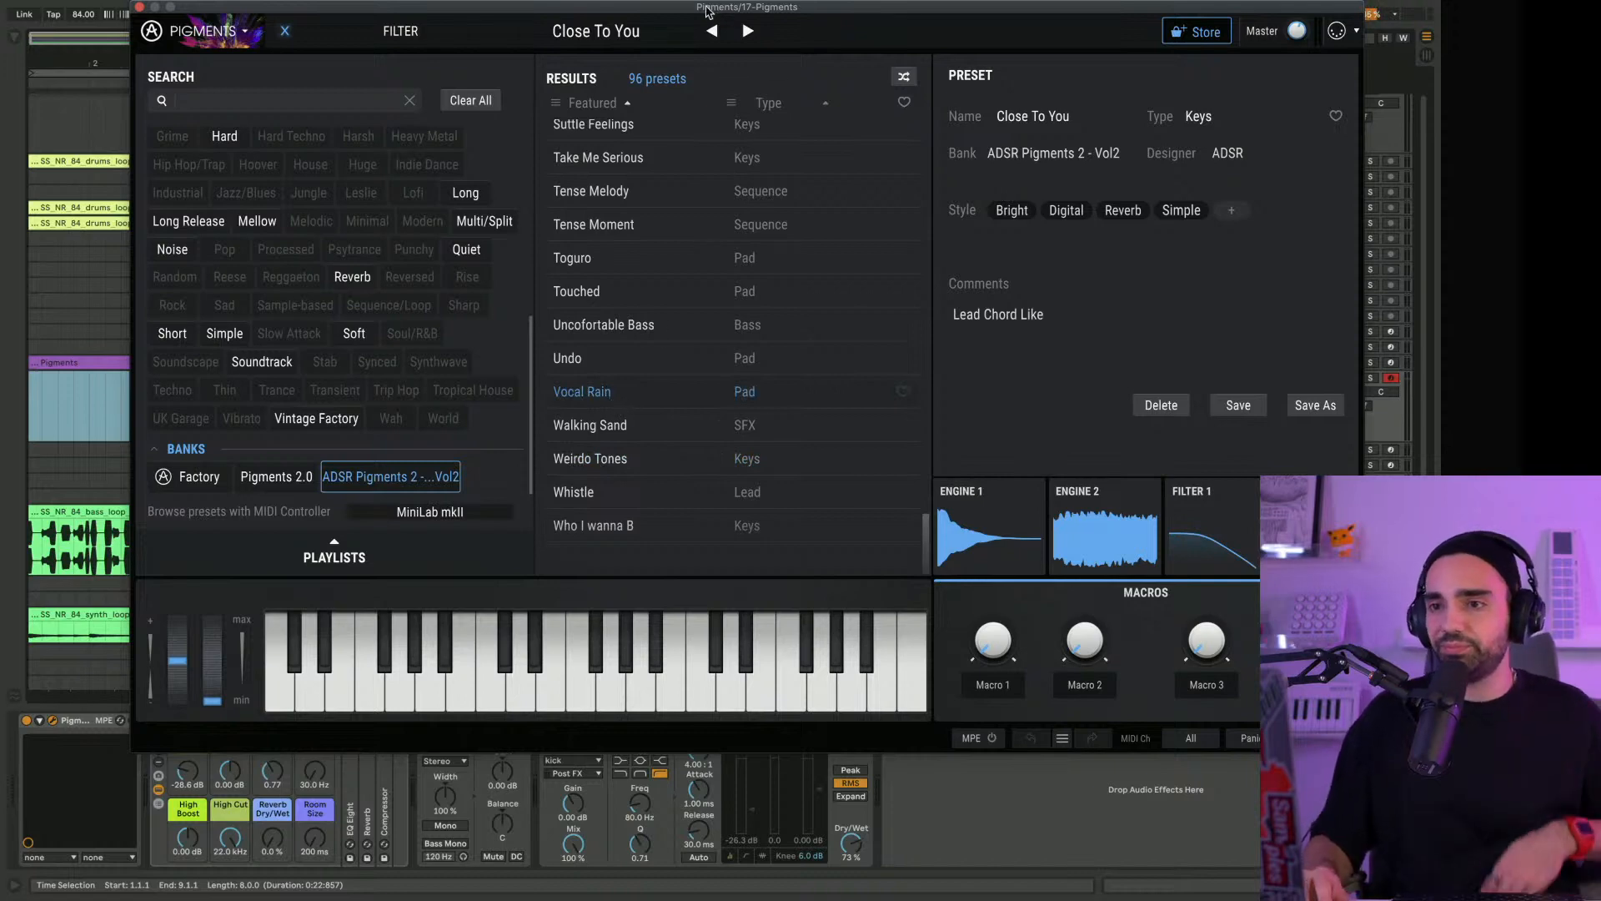
pyautogui.moveTo(691, 8)
pyautogui.mouseDown()
pyautogui.moveTo(570, 10)
pyautogui.moveTo(662, 17)
pyautogui.mouseUp()
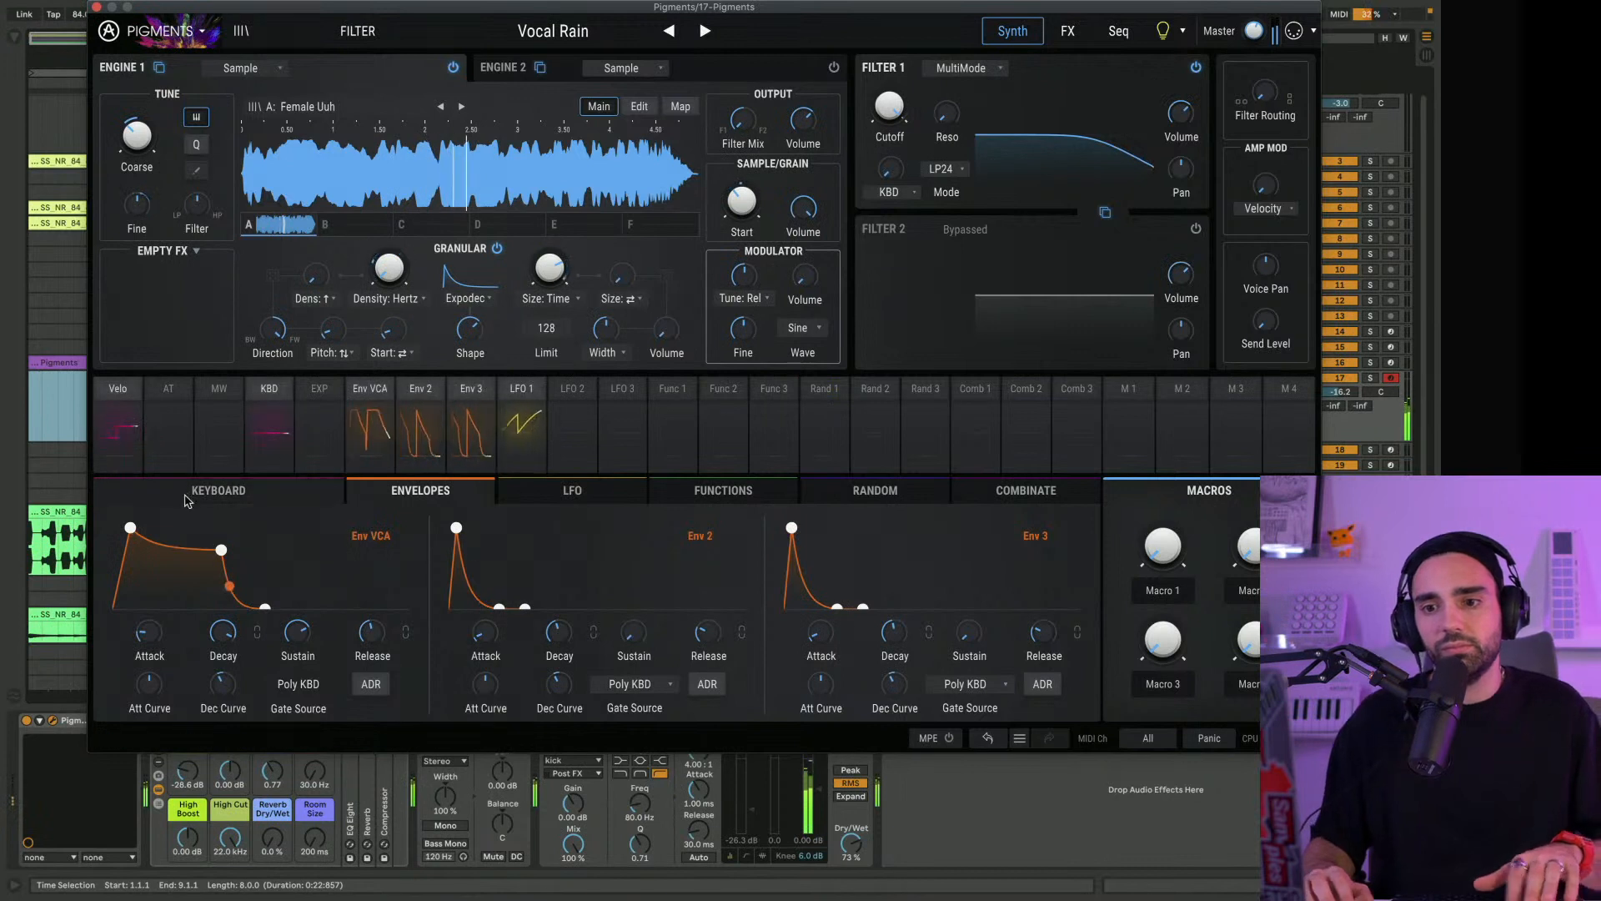
pyautogui.moveTo(132, 527)
pyautogui.mouseDown()
pyautogui.moveTo(232, 544)
pyautogui.moveTo(118, 527)
pyautogui.moveTo(131, 522)
pyautogui.mouseUp()
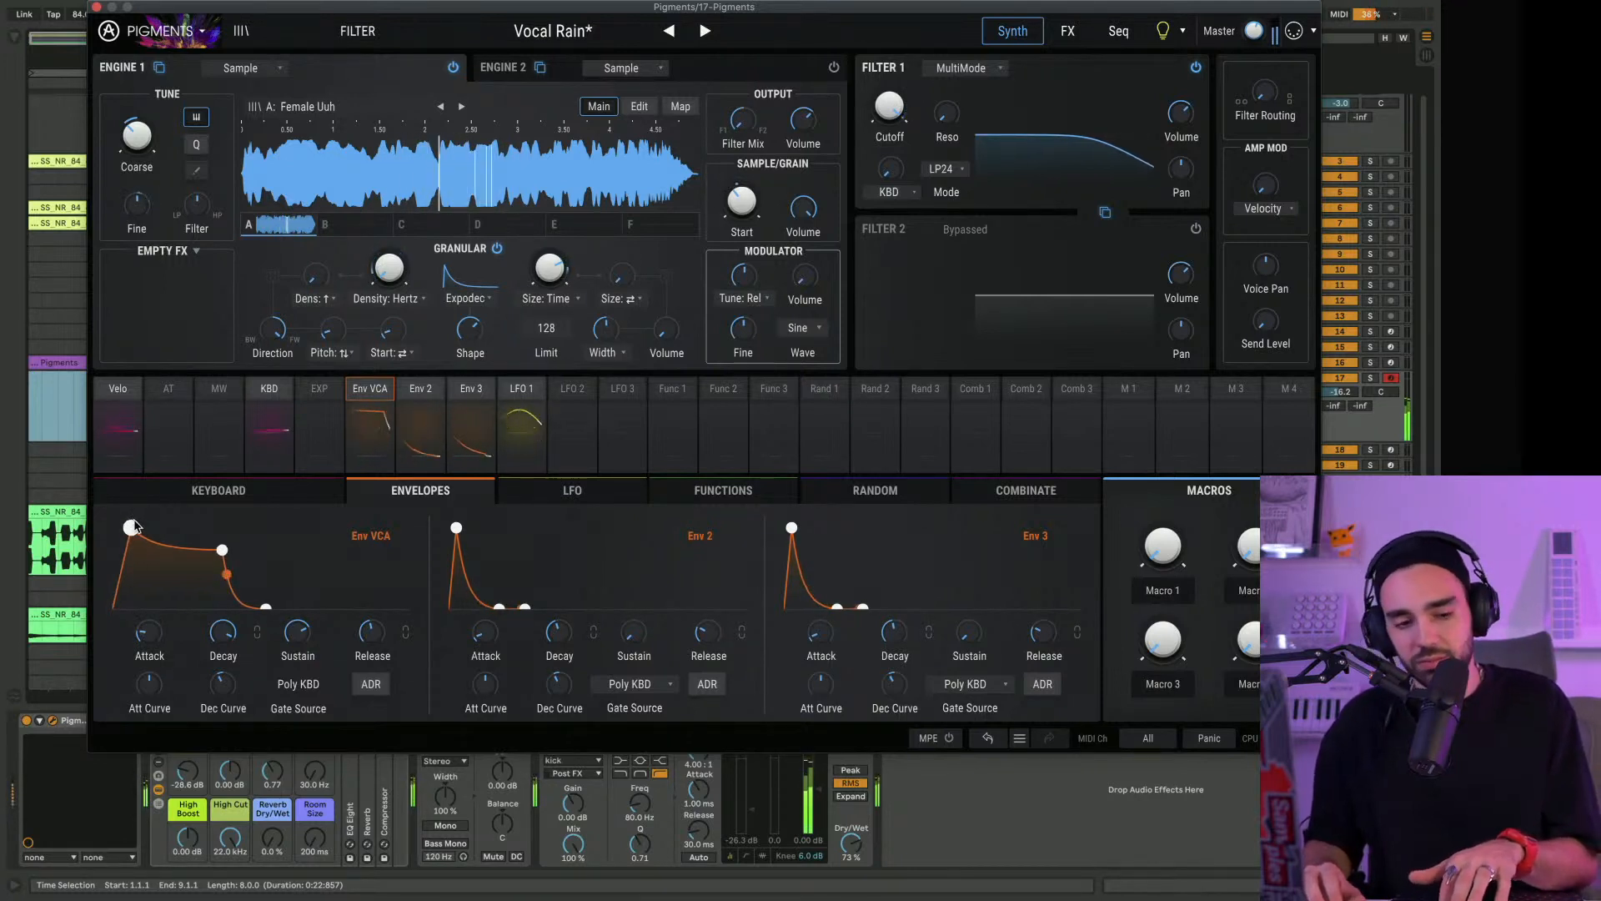
pyautogui.click(97, 7)
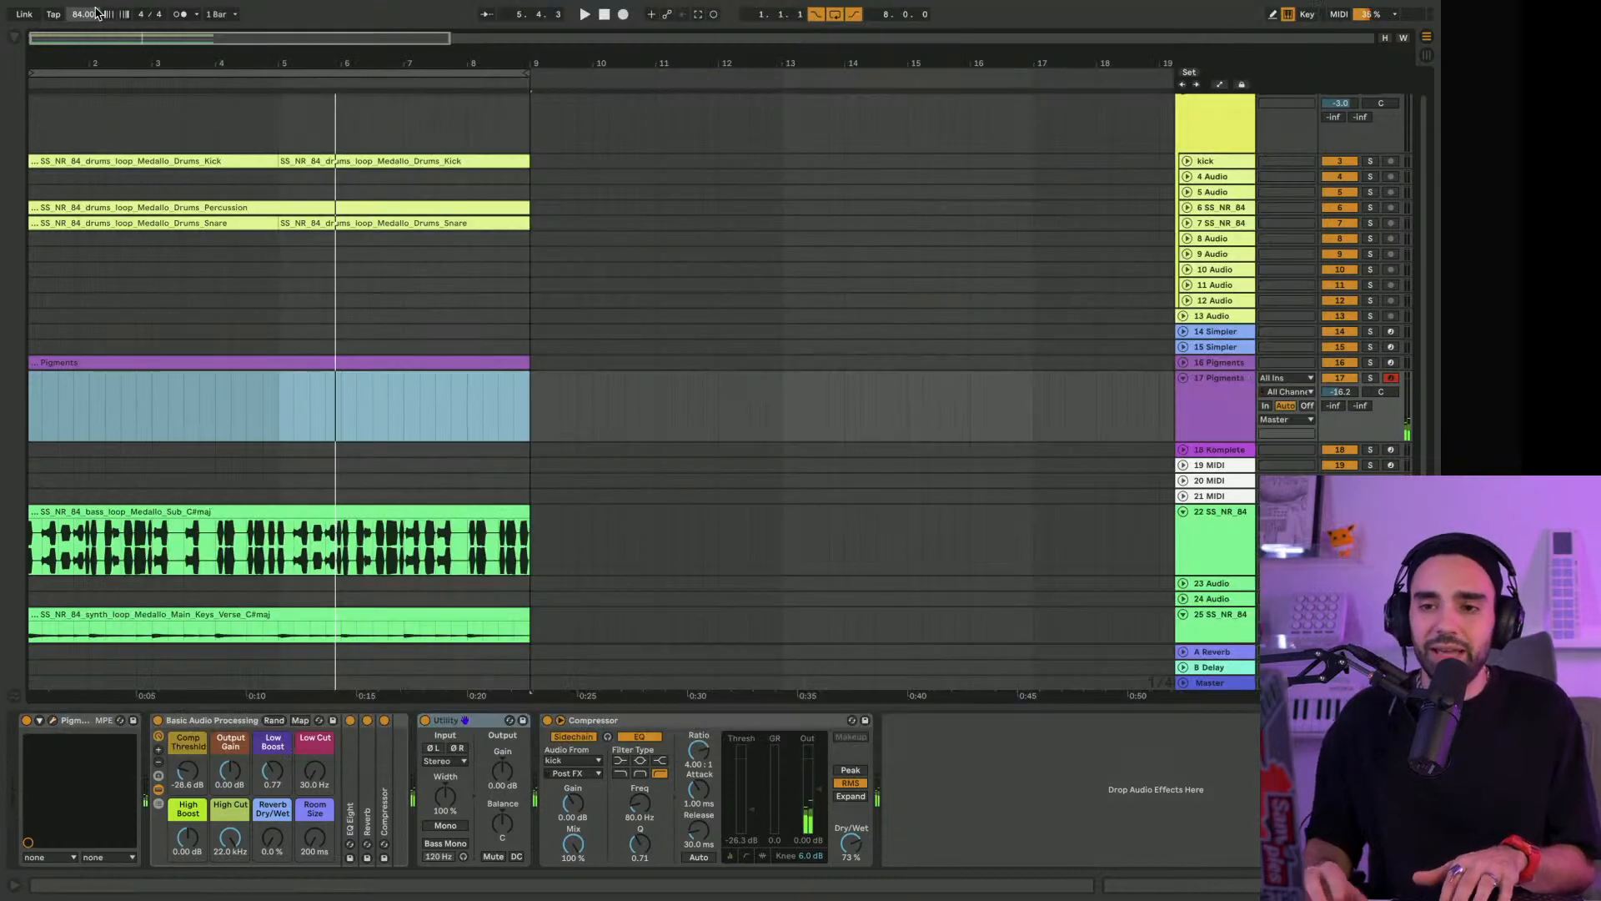
# Insert Rev PLATE-140 directly after Pigments on track 17, keeping the EMT preset, and lower the track volume to -18.8 dB
pyautogui.click(17, 42)
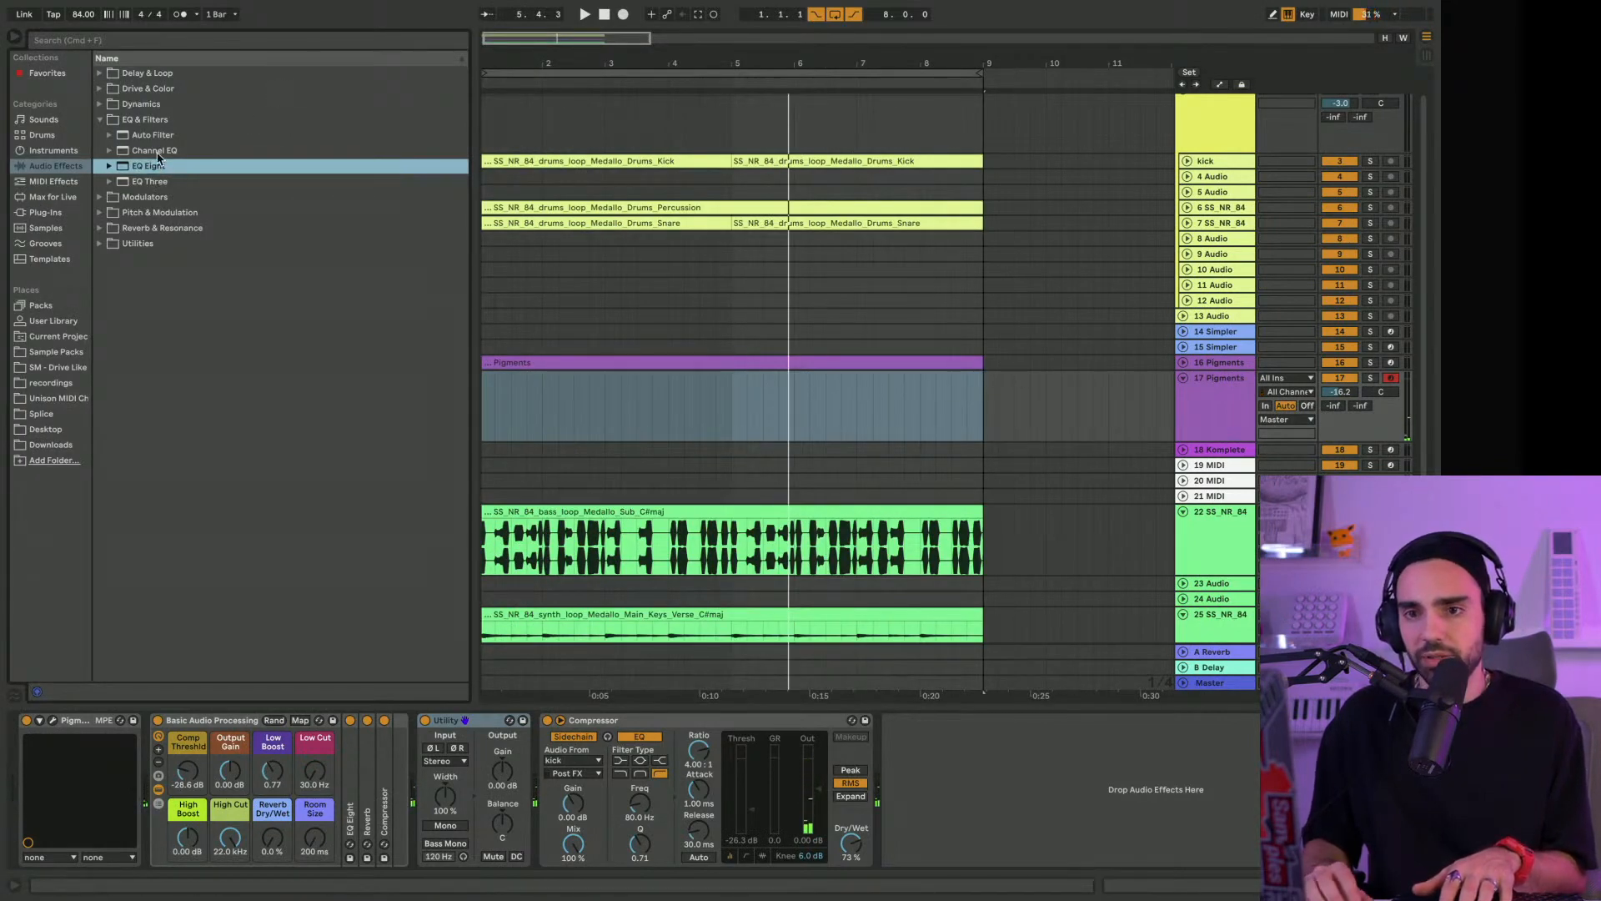
pyautogui.click(54, 213)
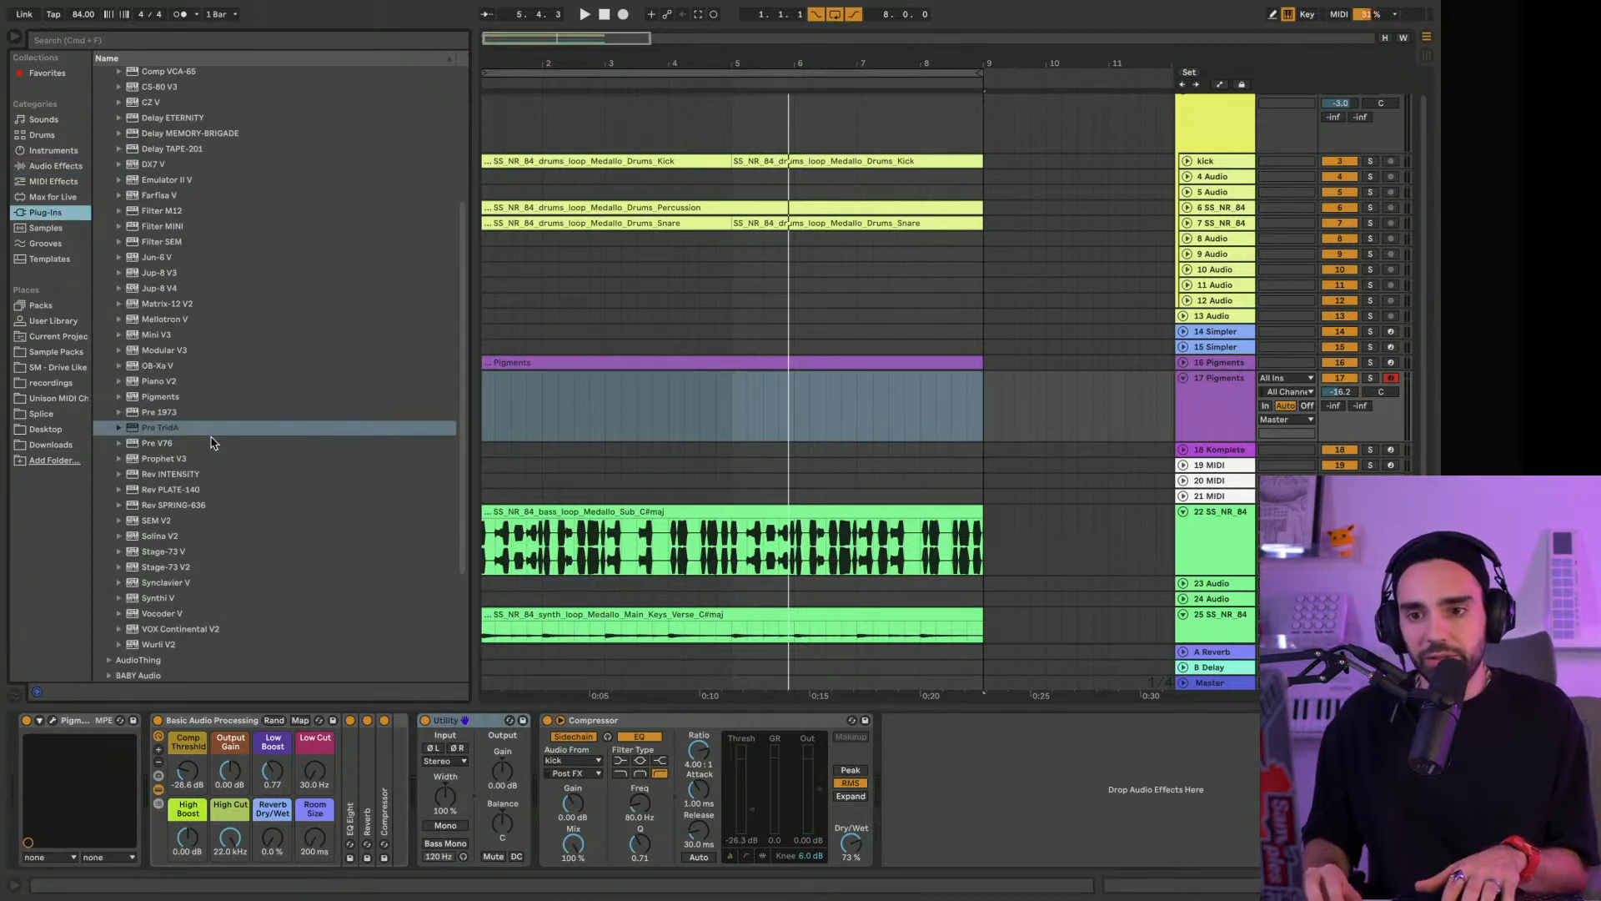
pyautogui.moveTo(196, 492); pyautogui.dragTo(185, 753)
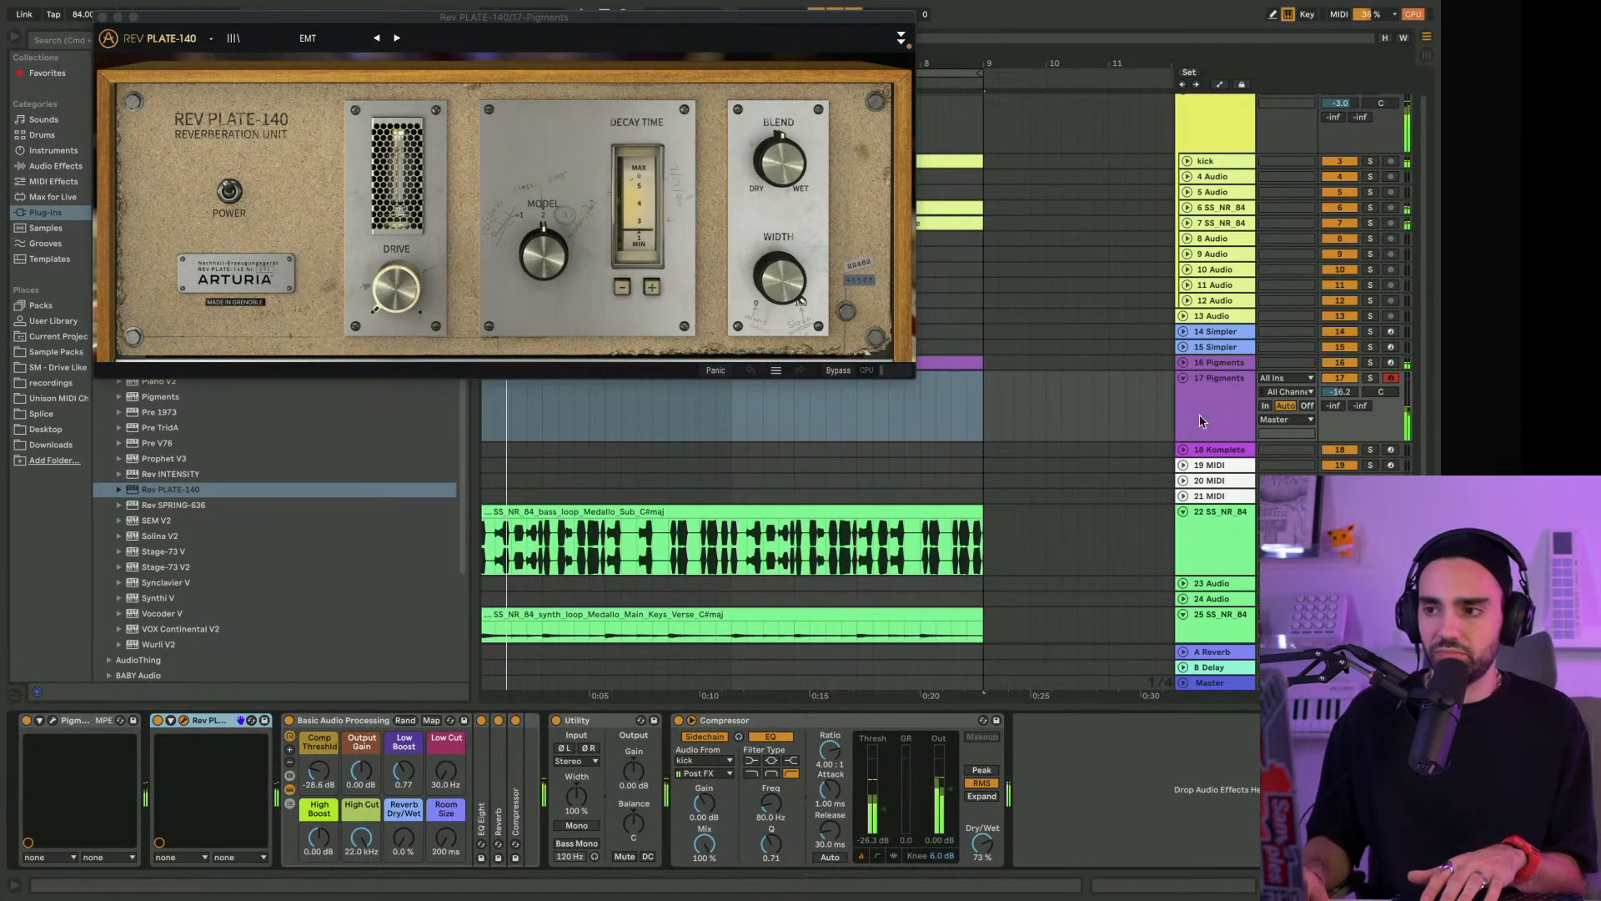
pyautogui.moveTo(1340, 391); pyautogui.dragTo(1340, 401)
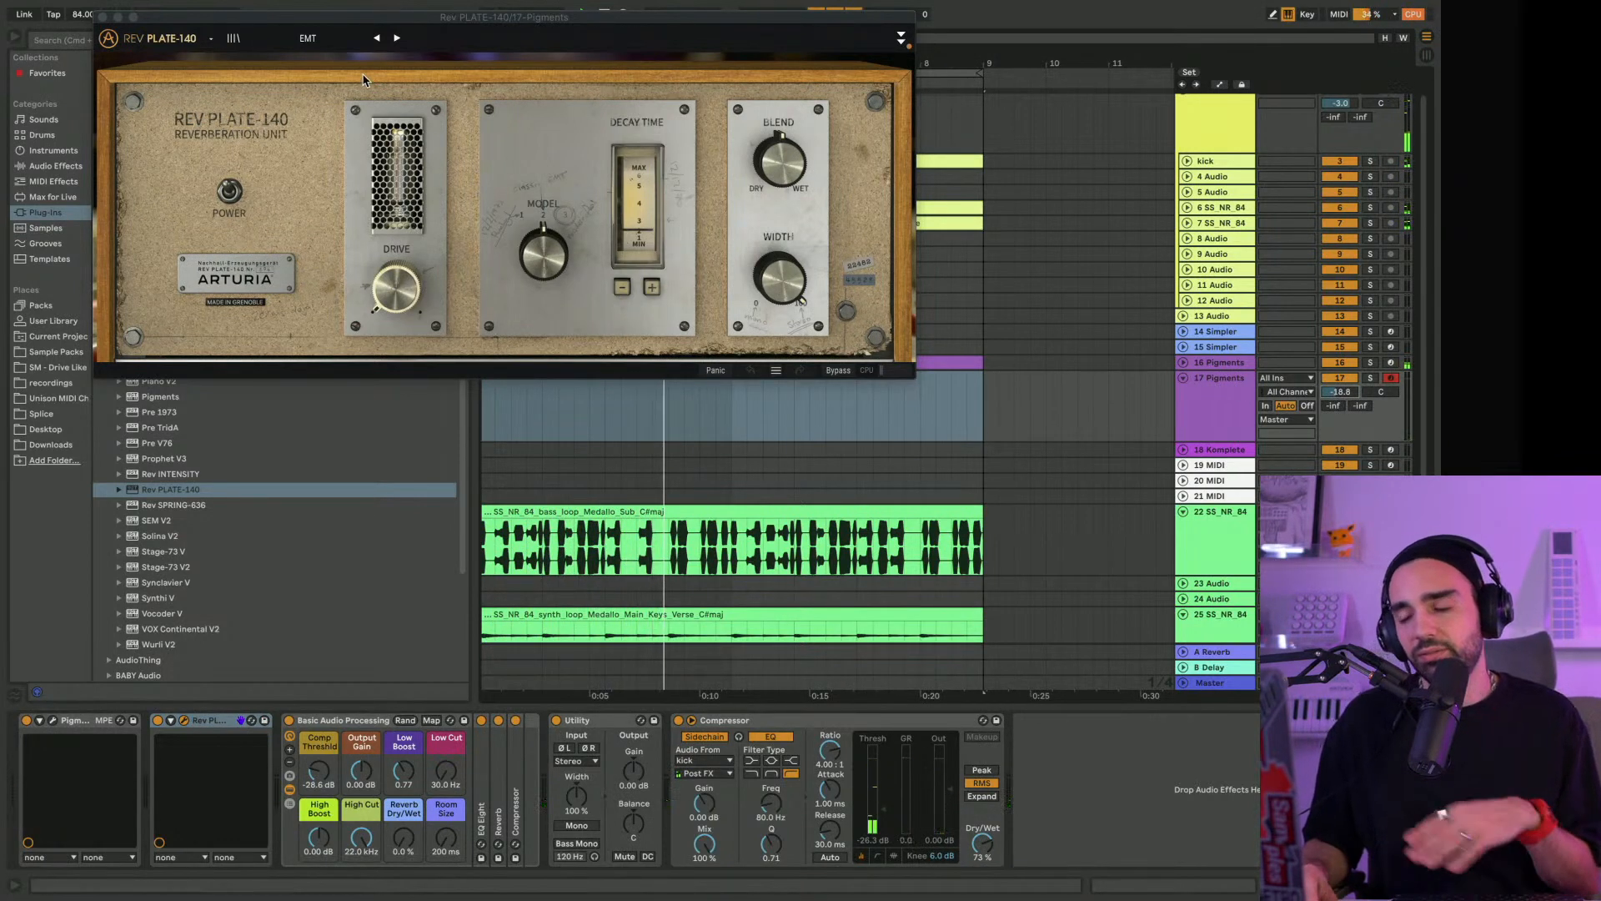
pyautogui.click(322, 42)
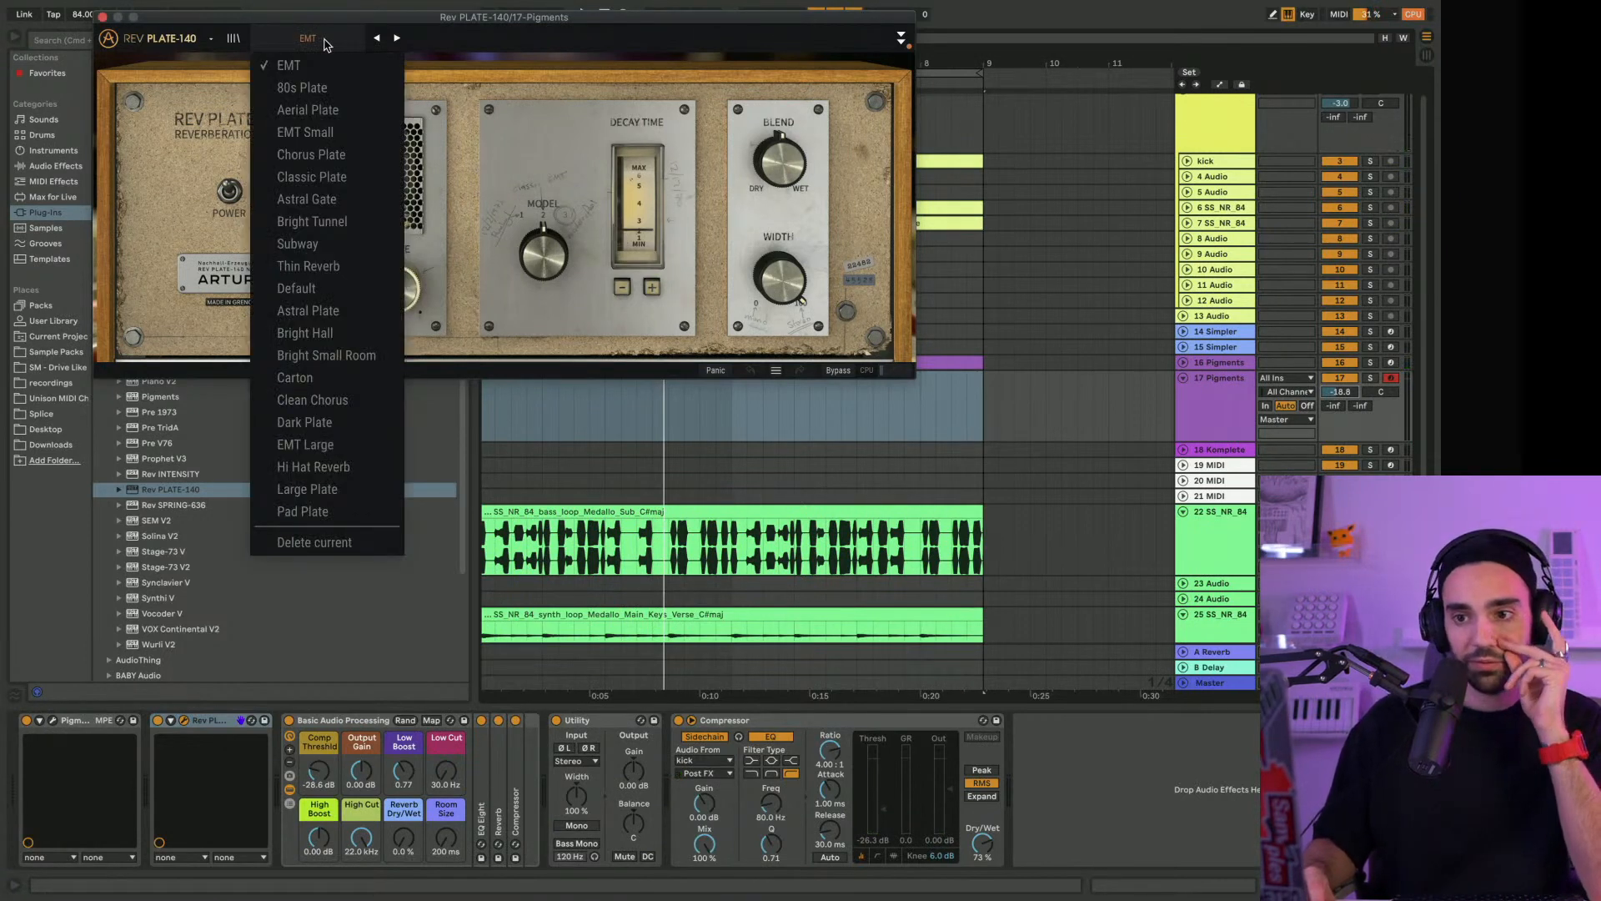
pyautogui.moveTo(247, 16); pyautogui.dragTo(426, 26)
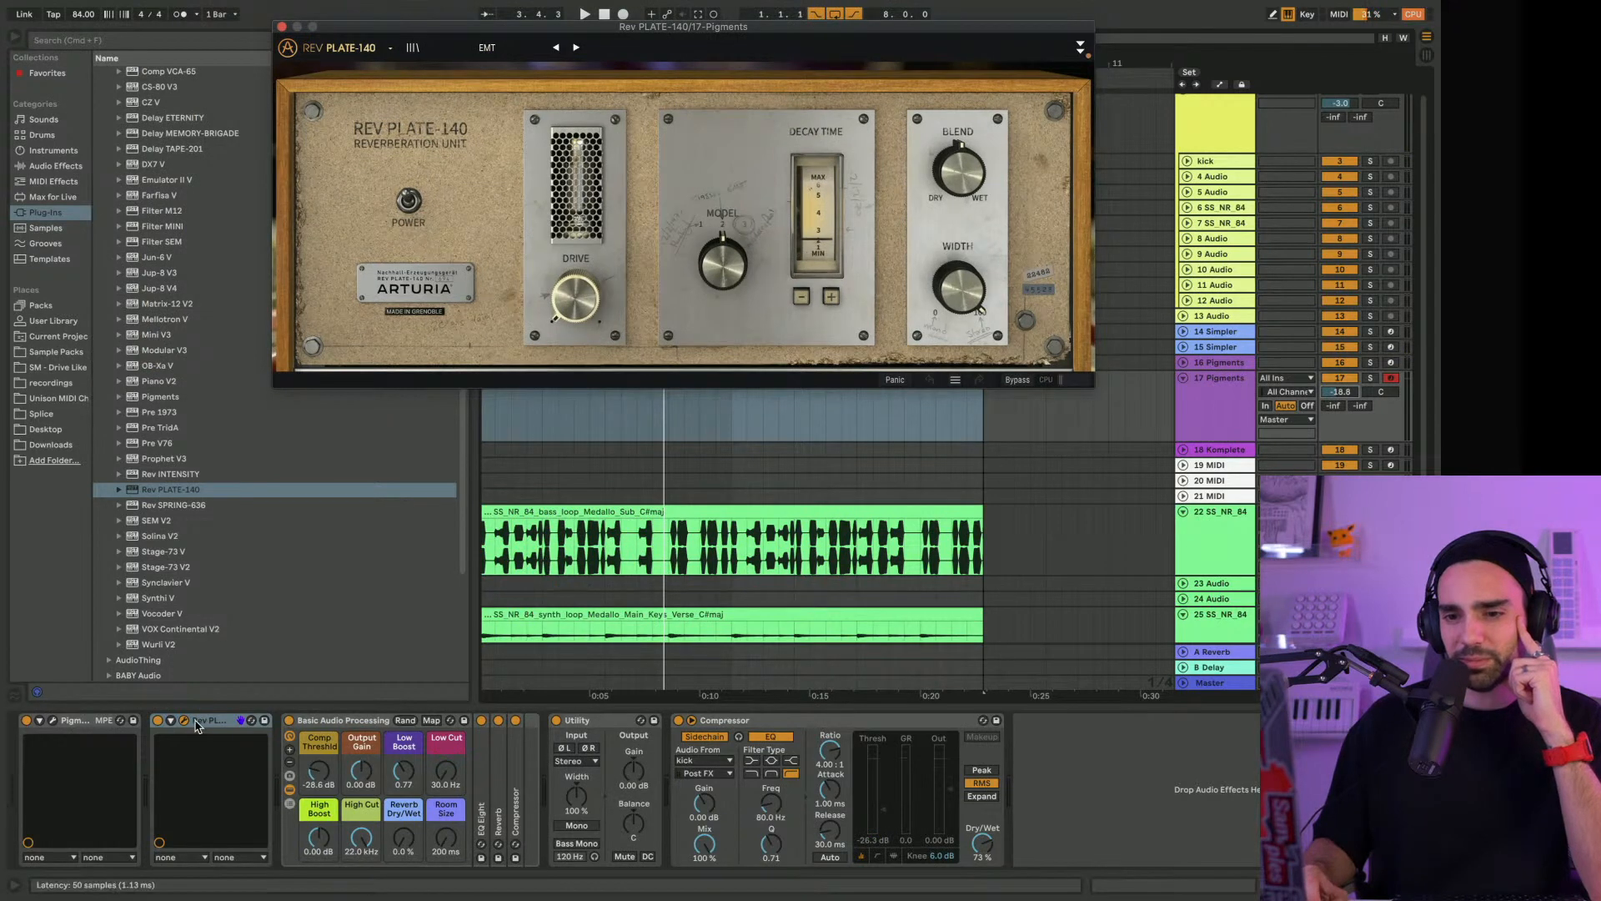
# Load the Sleep Cicle preset in track 17's Pigments and close its window
pyautogui.click(52, 721)
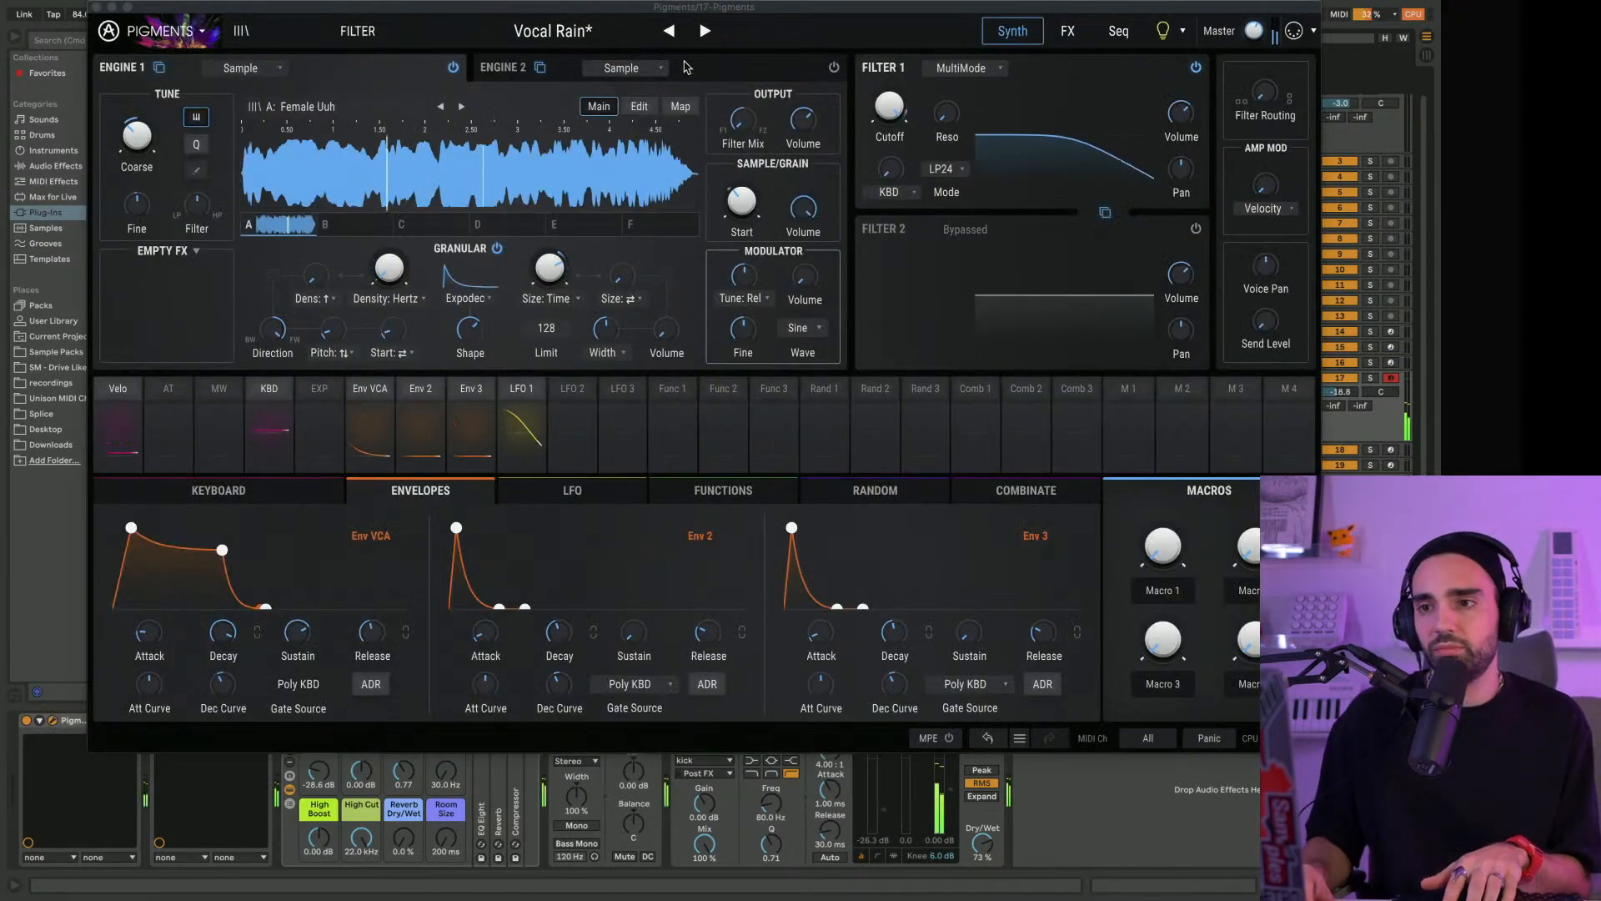
pyautogui.click(523, 35)
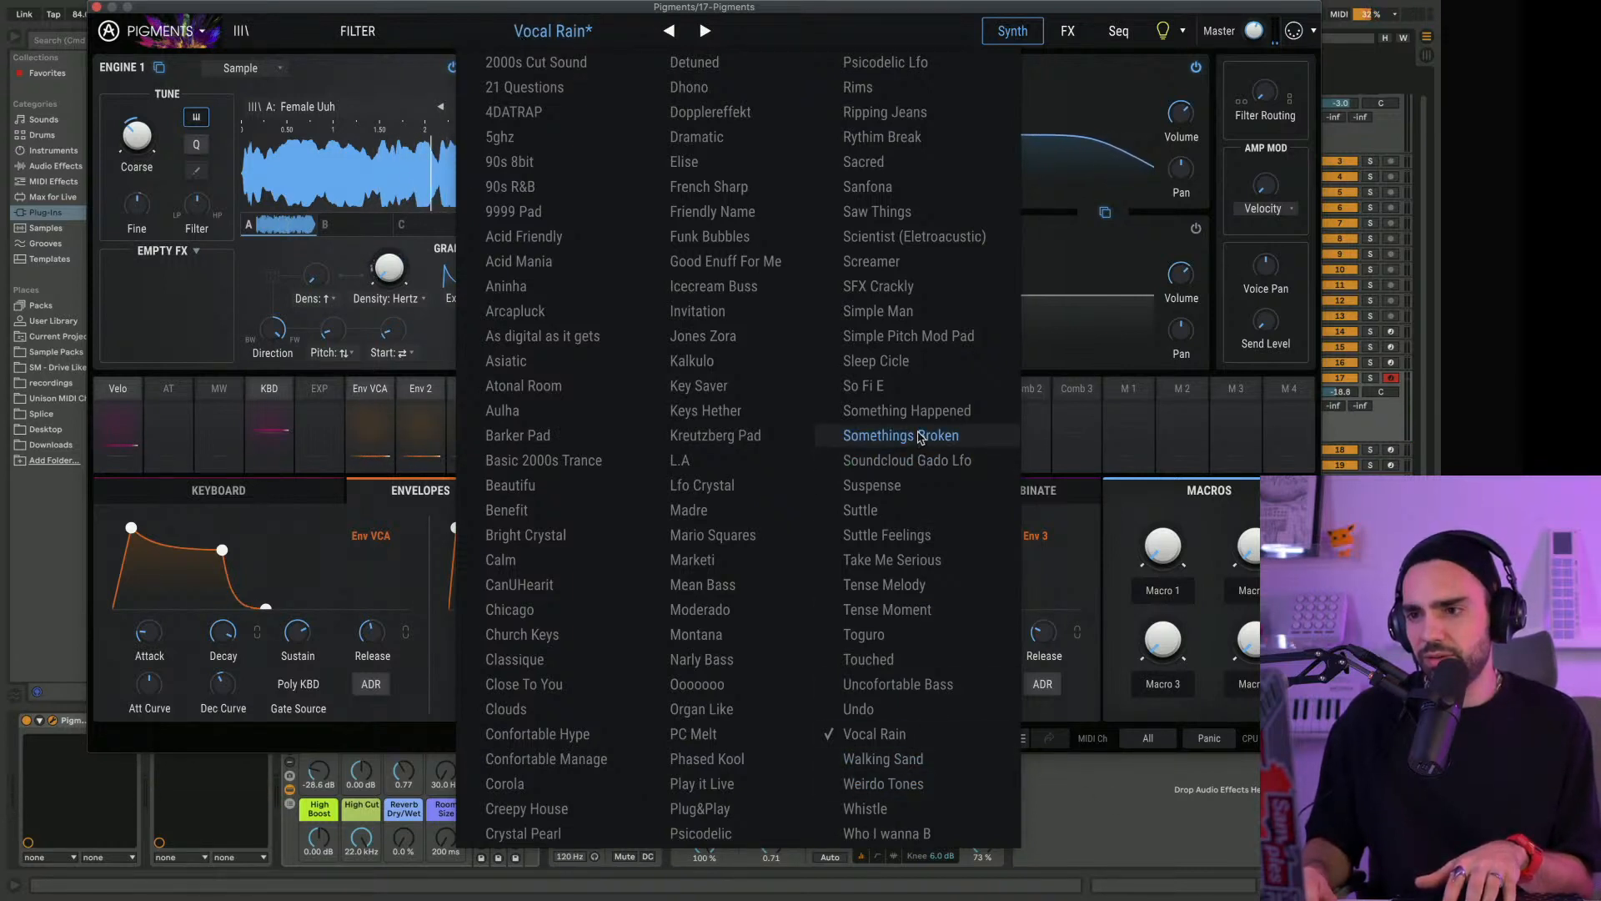
pyautogui.click(875, 361)
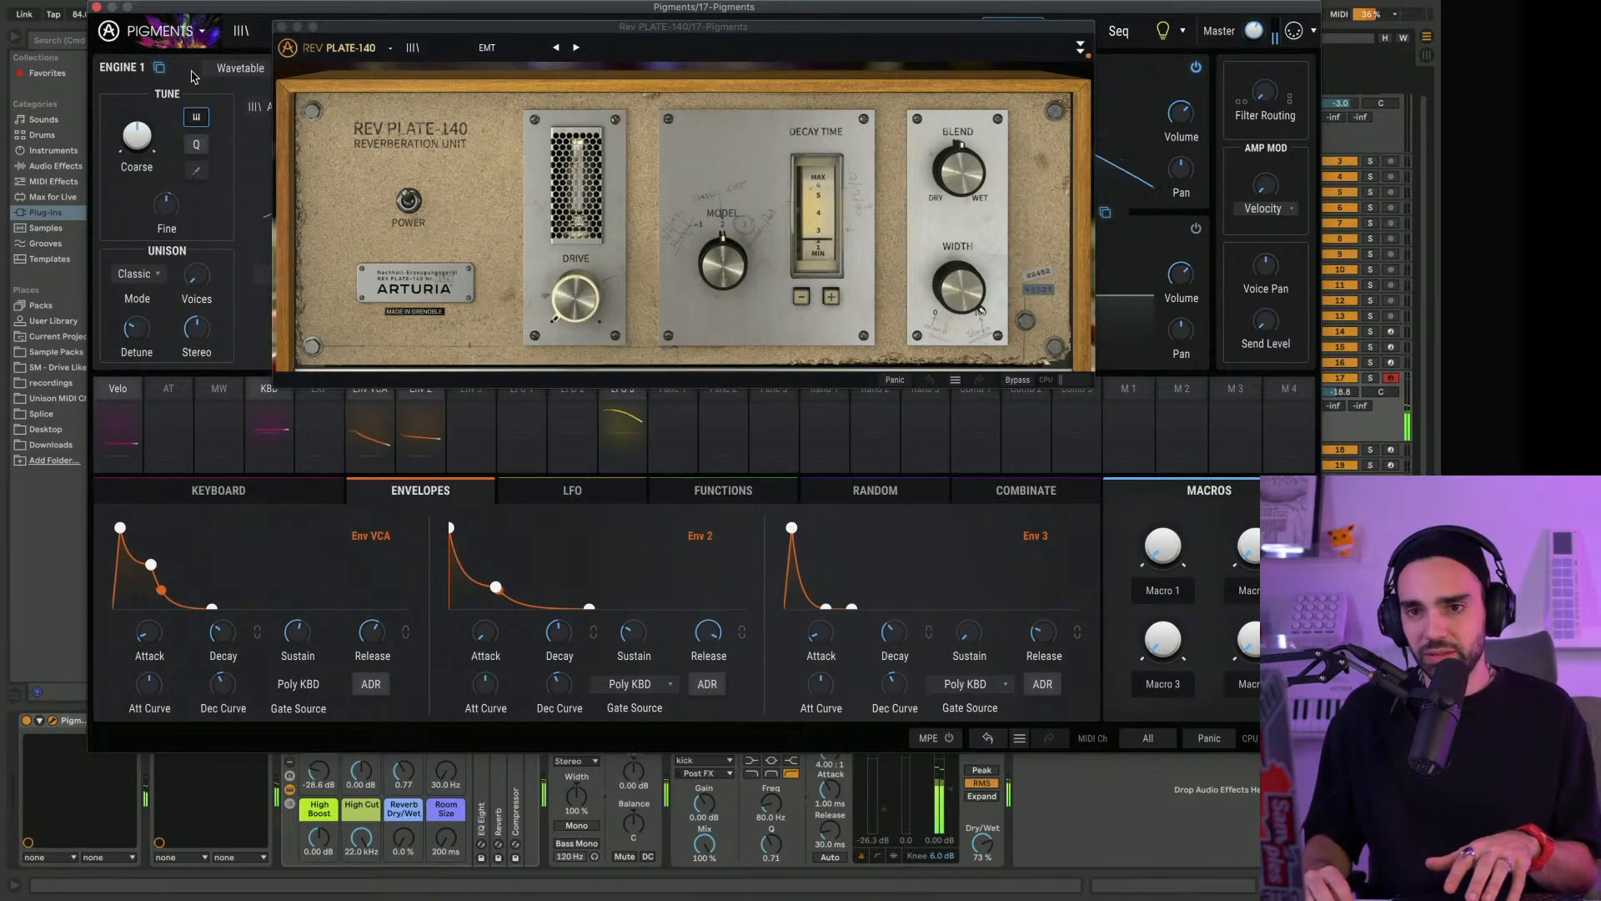
pyautogui.click(96, 8)
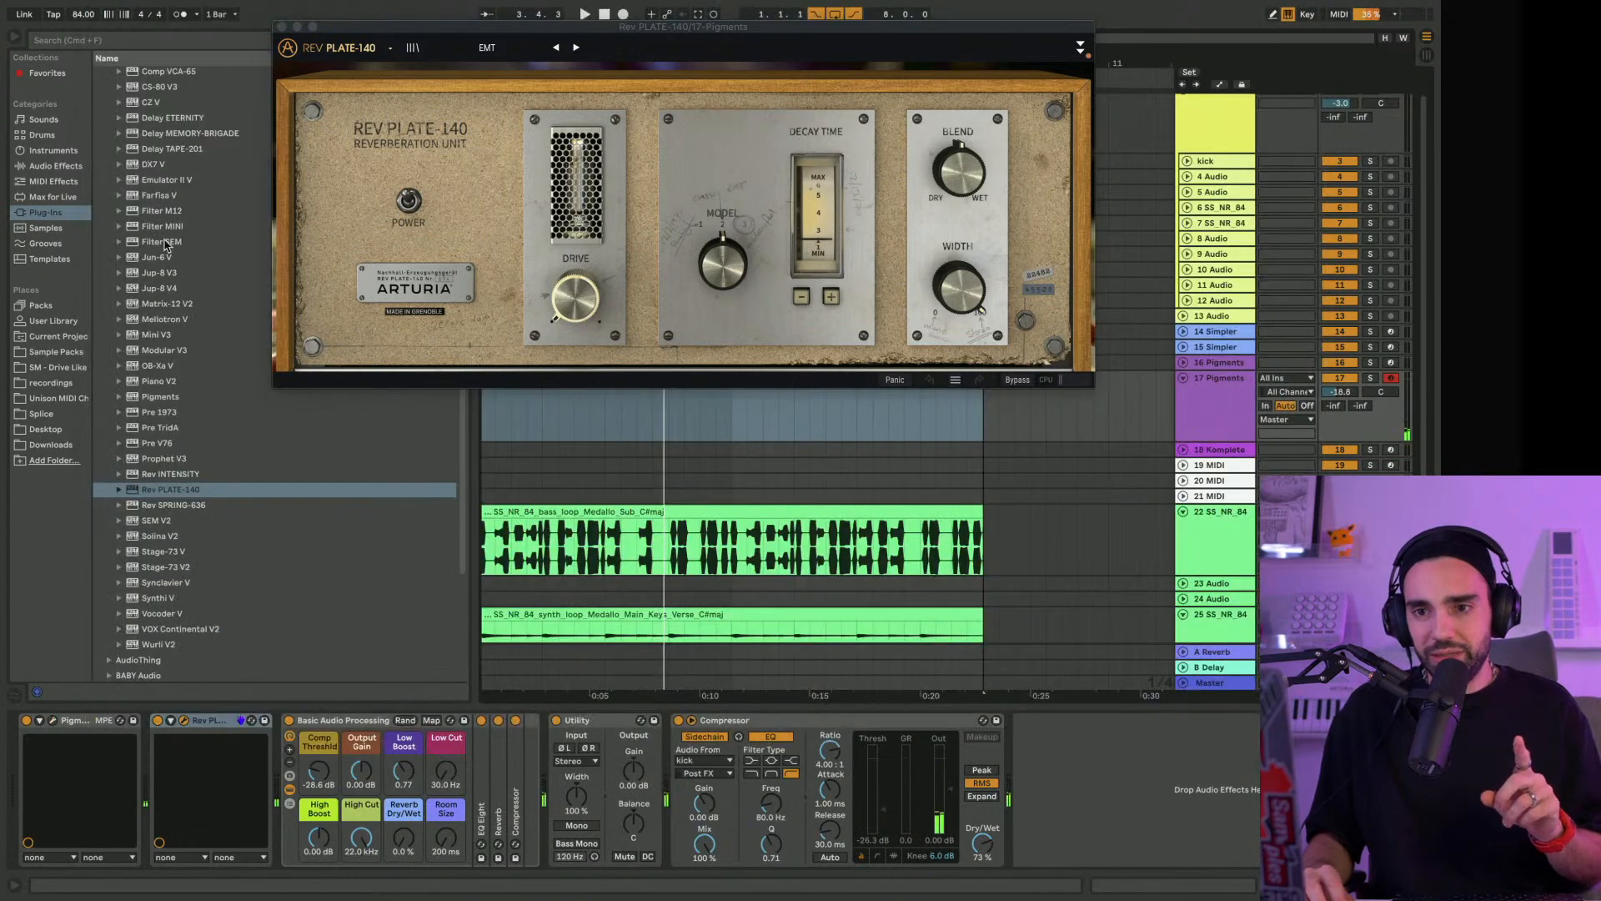
# Preview the Vocal Chops and Vocal Chops Ambient loops from Kit 04 Medallo 84 C# in the Neon Reggaeton sample pack
pyautogui.click(66, 353)
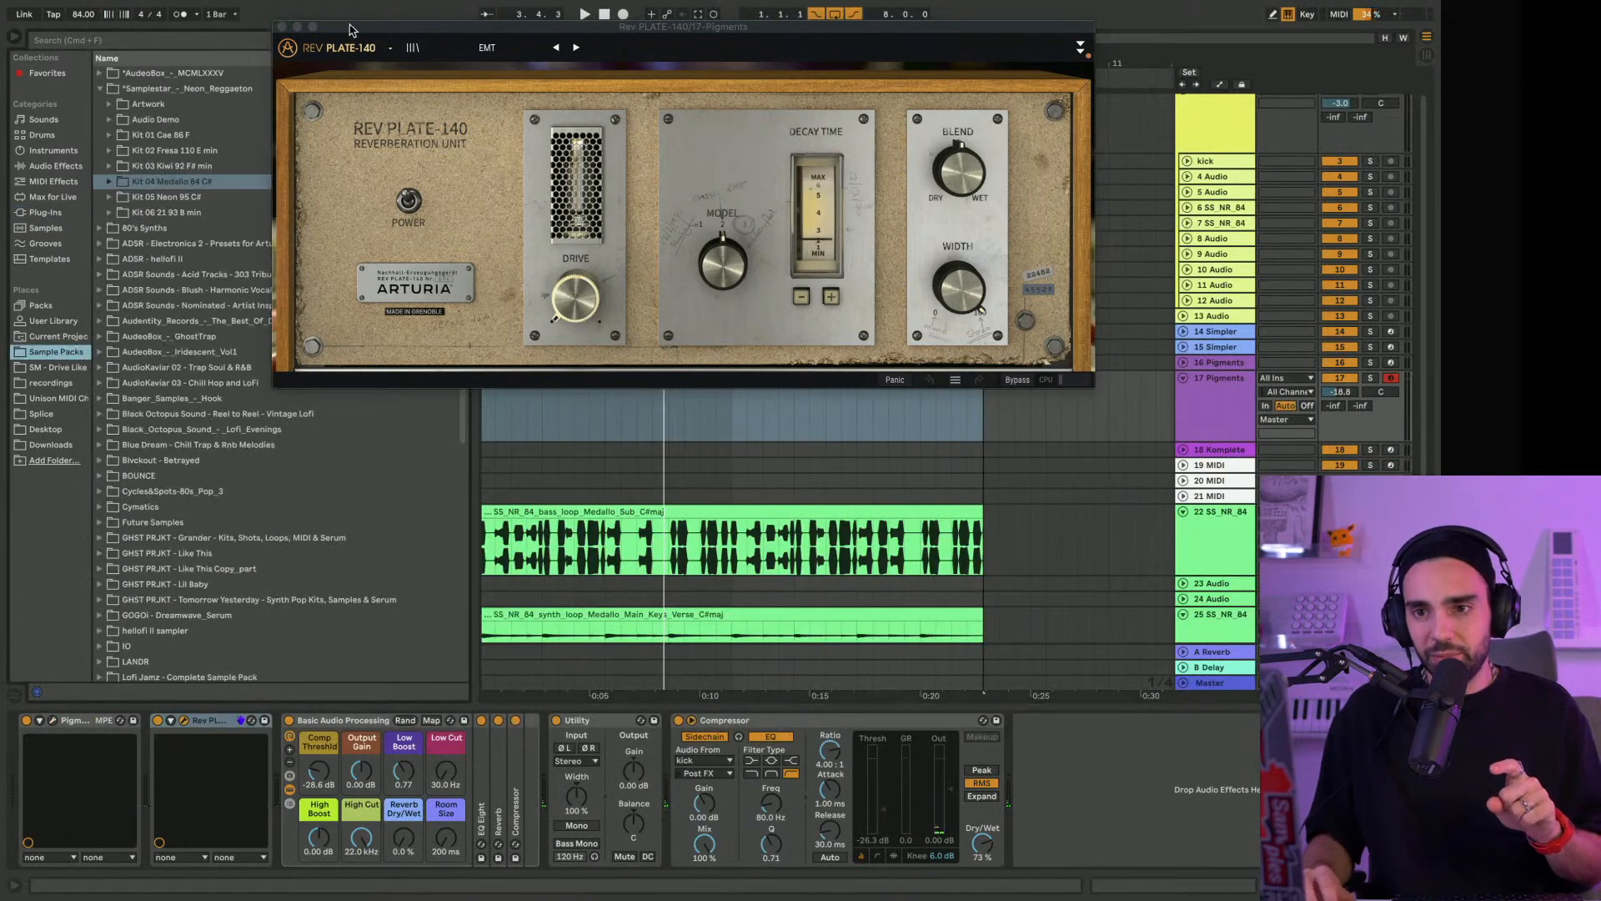
pyautogui.moveTo(349, 27); pyautogui.dragTo(750, 55)
pyautogui.click(109, 182)
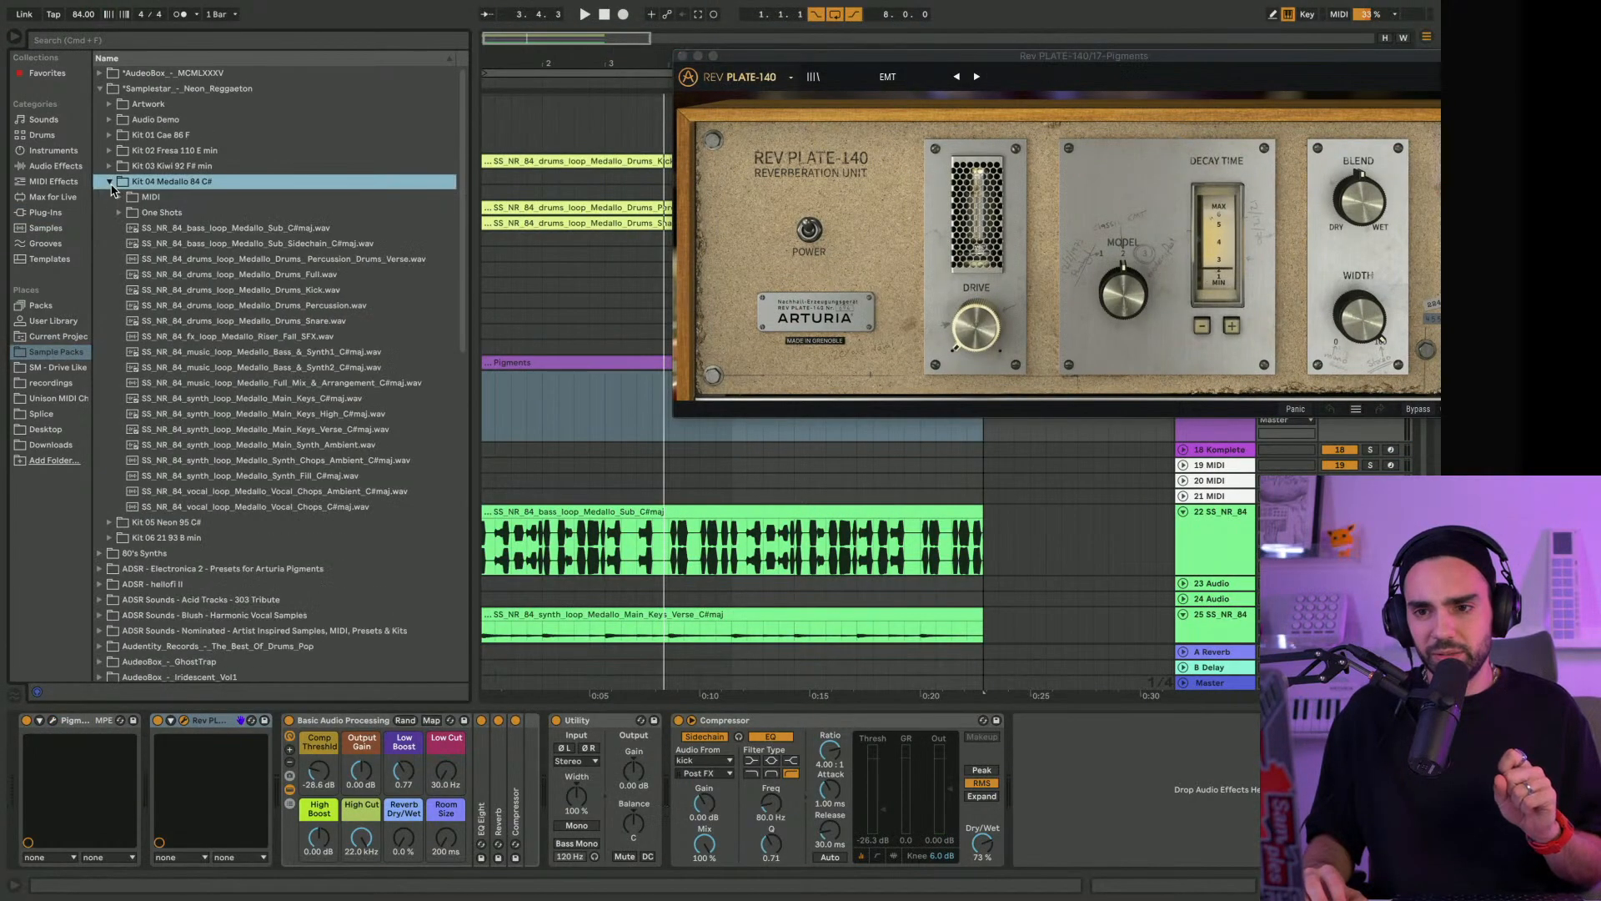
pyautogui.click(330, 507)
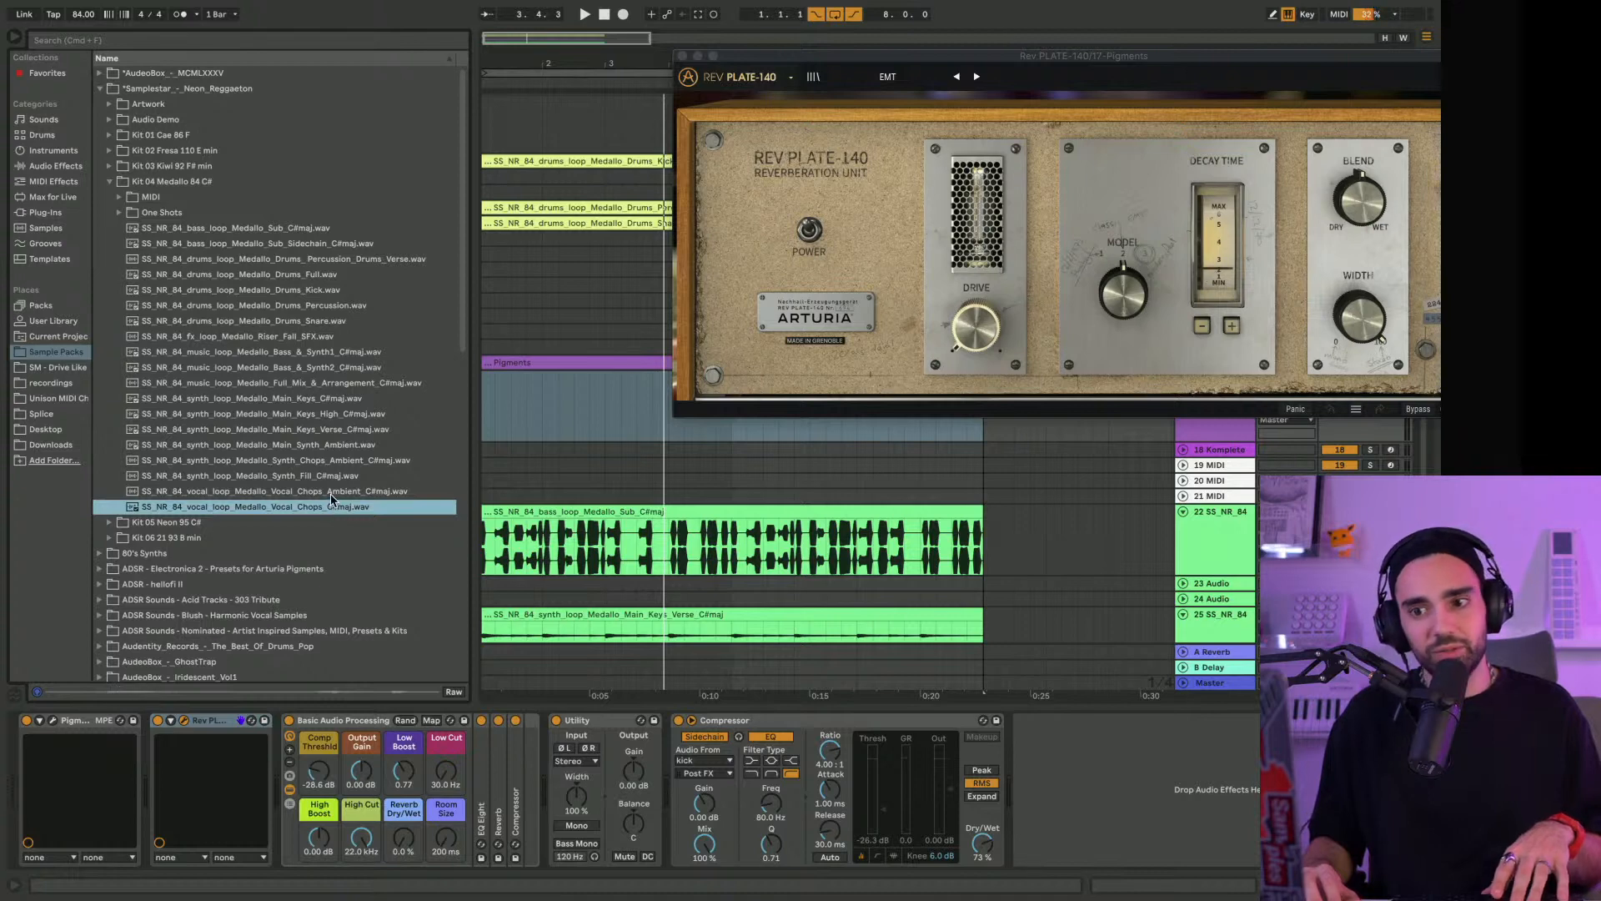
pyautogui.click(331, 492)
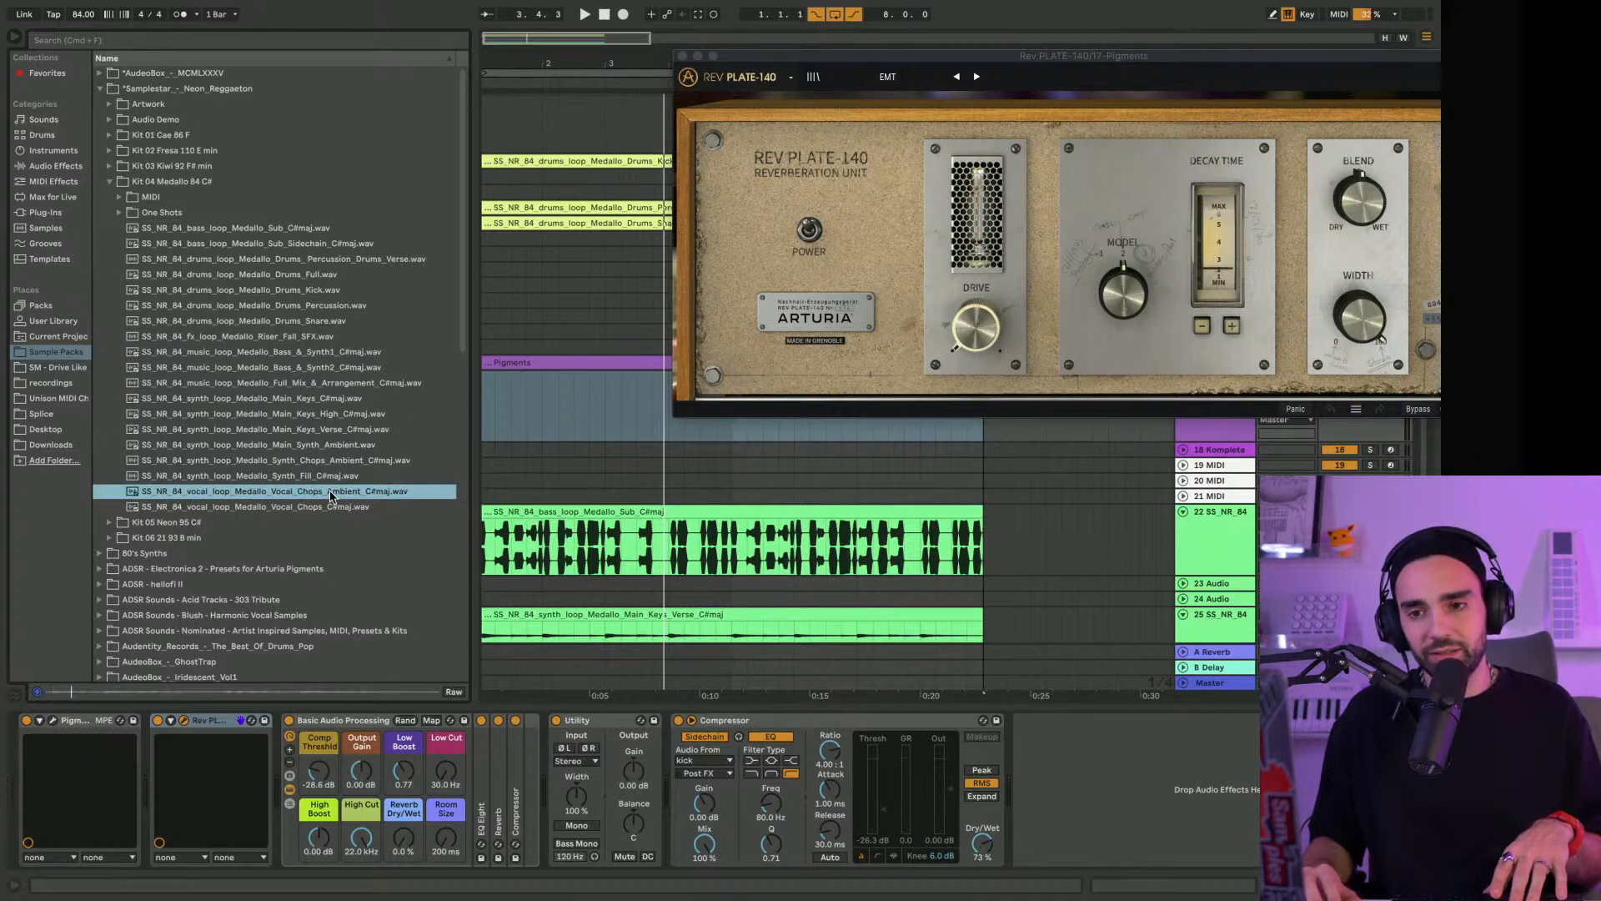
# Close the Rev PLATE-140 window and preview the Synth Filtered Sidechain and Vocal Delay SFX loops from Kit 03 Kiwi 92 F# min
pyautogui.click(683, 56)
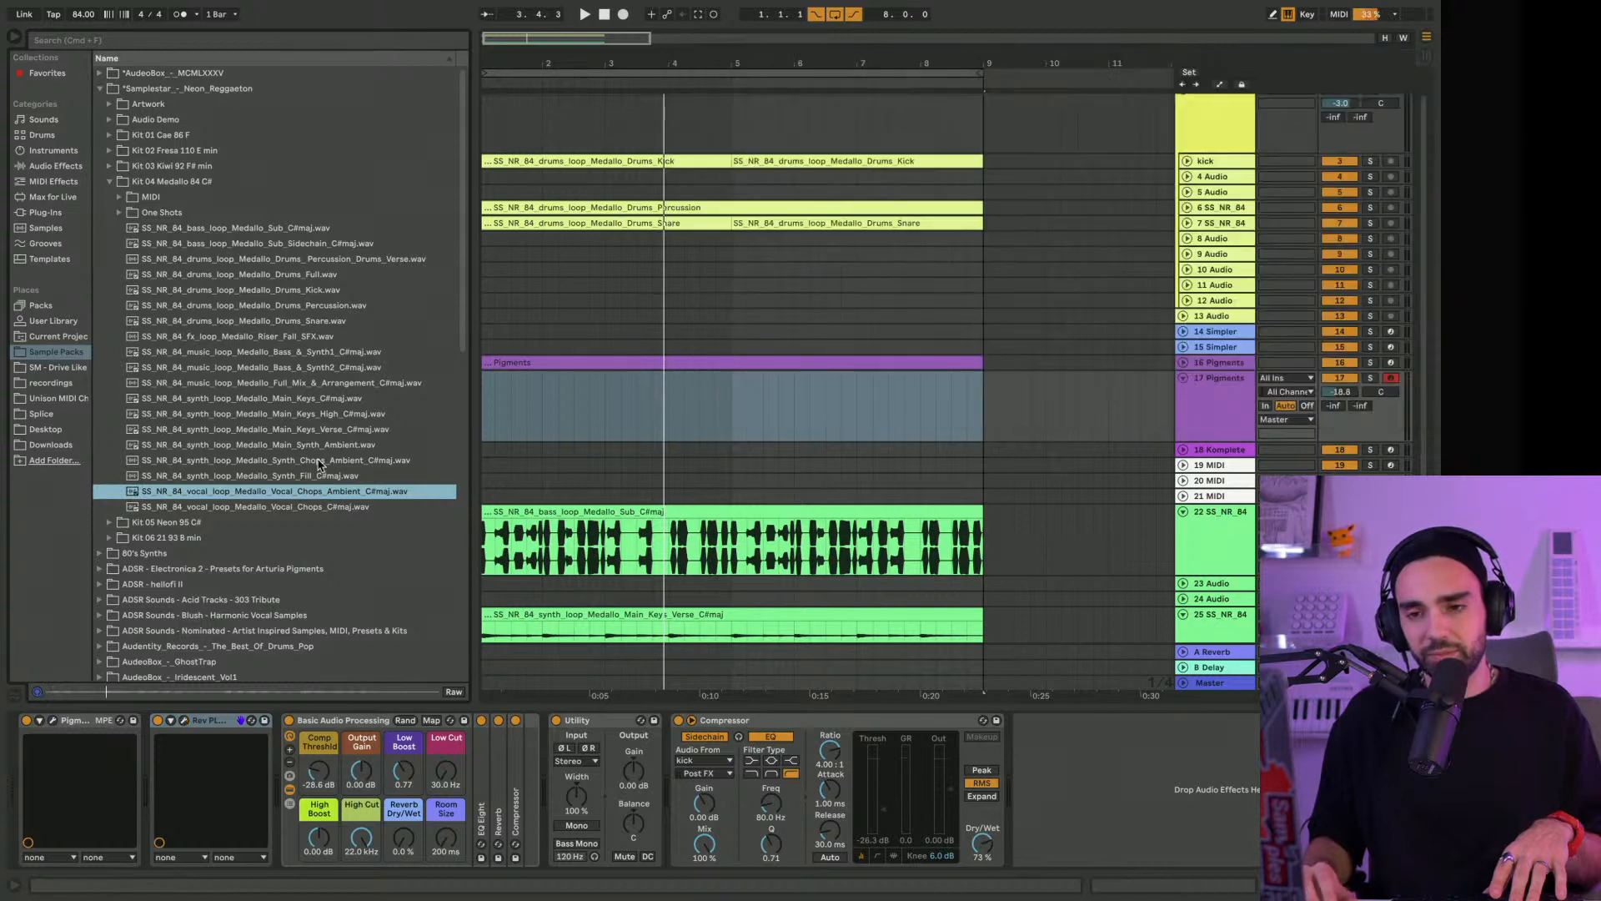
pyautogui.scroll(-1, 327, 461)
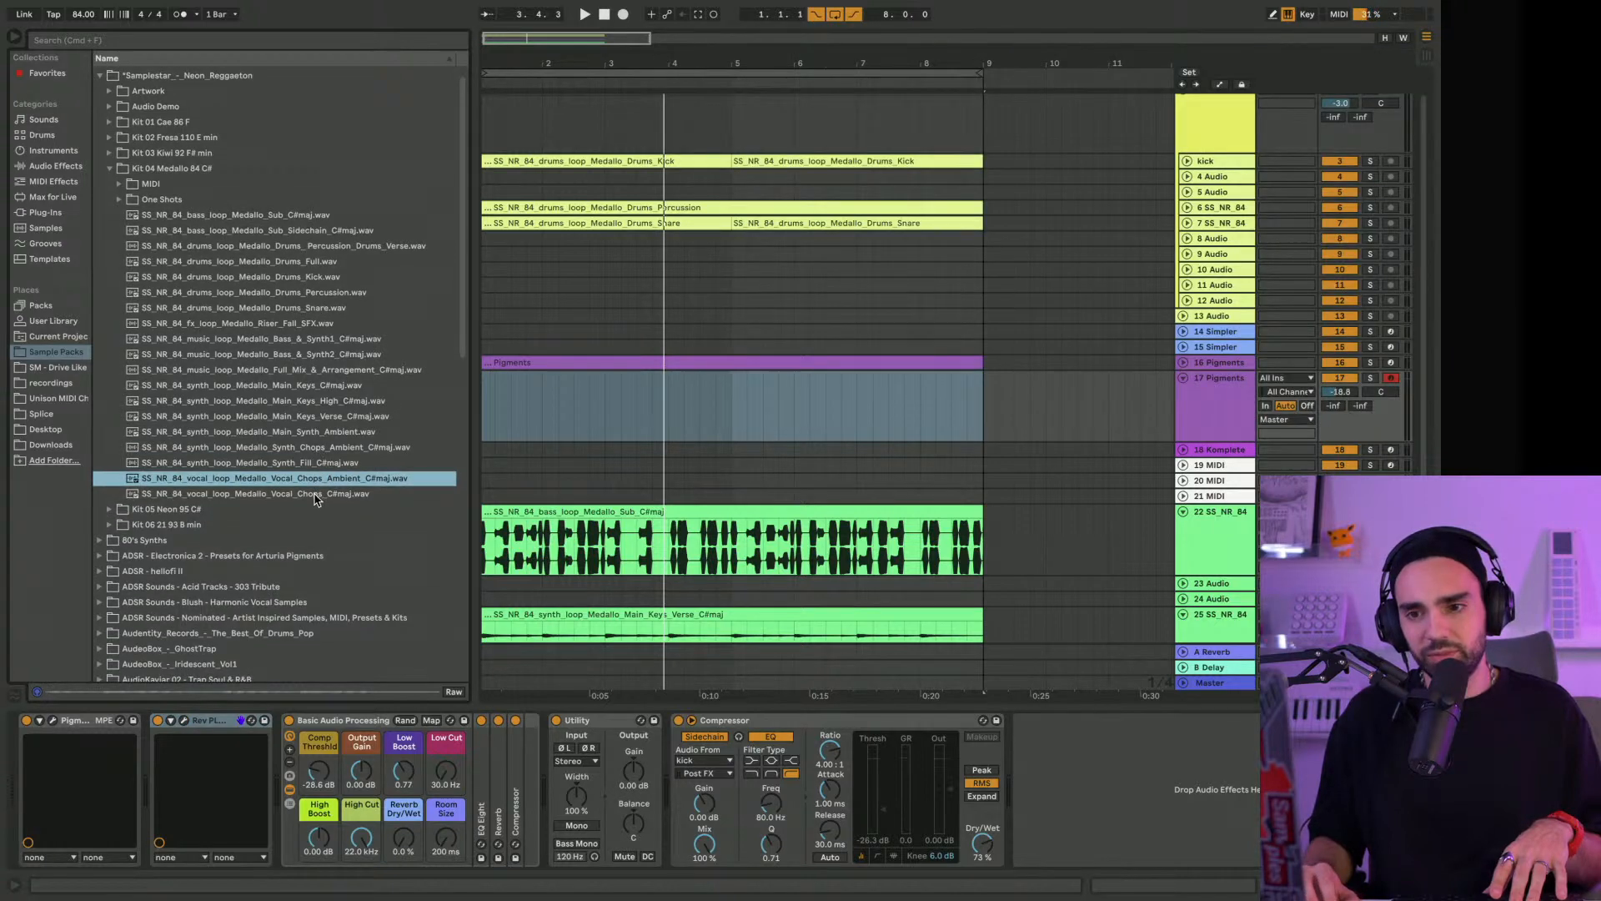
pyautogui.click(112, 154)
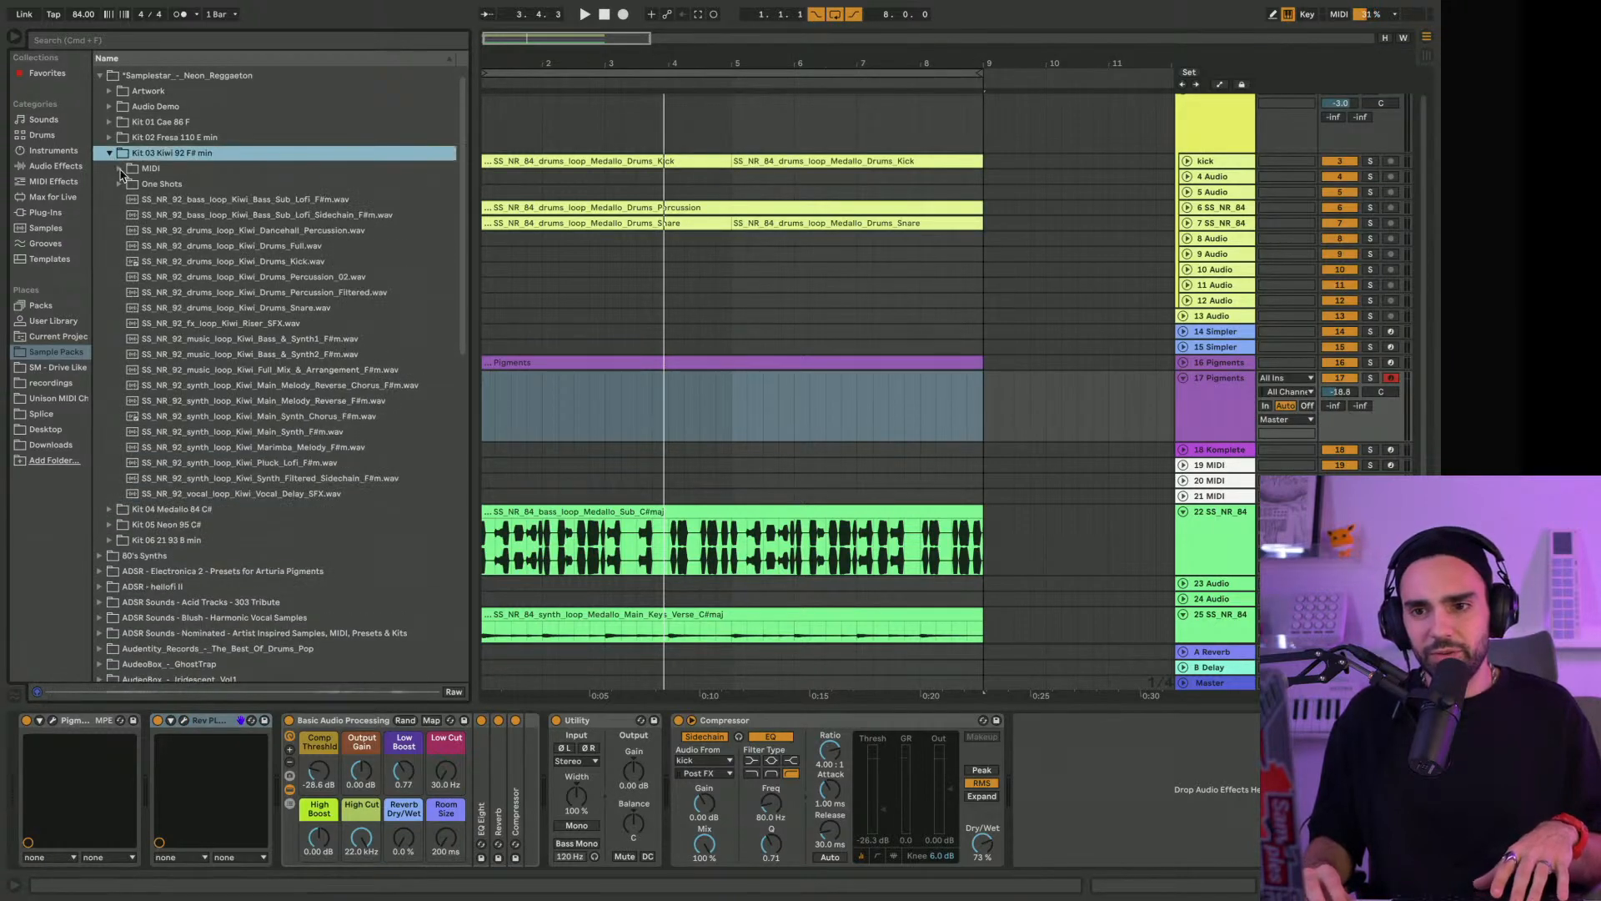
pyautogui.click(301, 480)
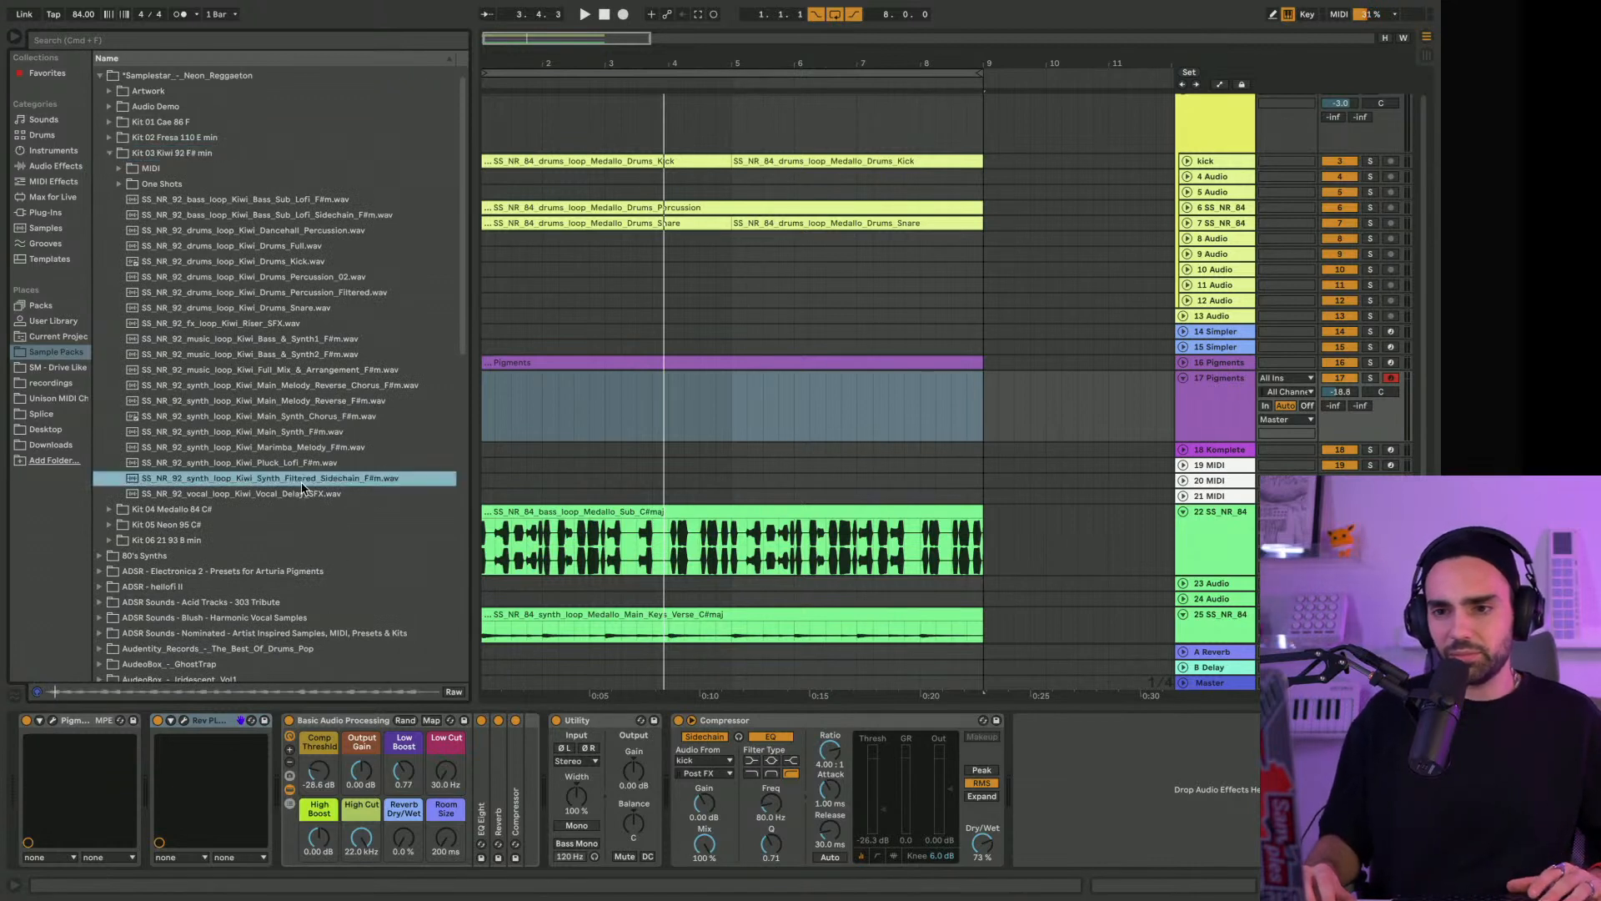
pyautogui.click(301, 494)
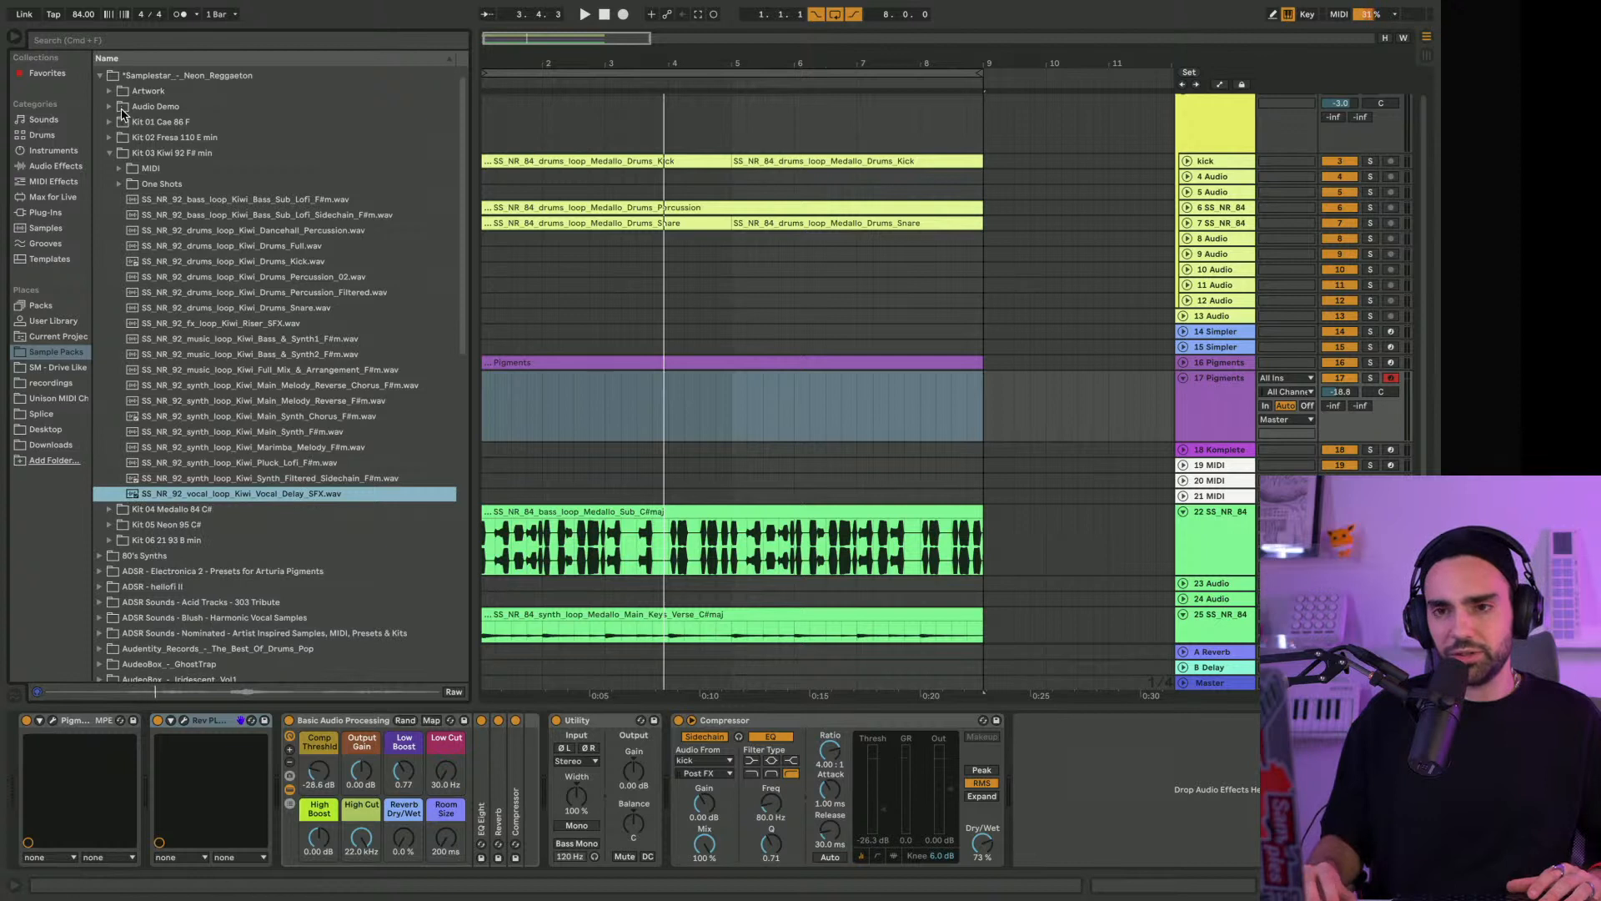
# Preview the Vocal Chops Phaser loop from Kit 01 Cae 86 F in the Neon Reggaeton pack
pyautogui.click(110, 123)
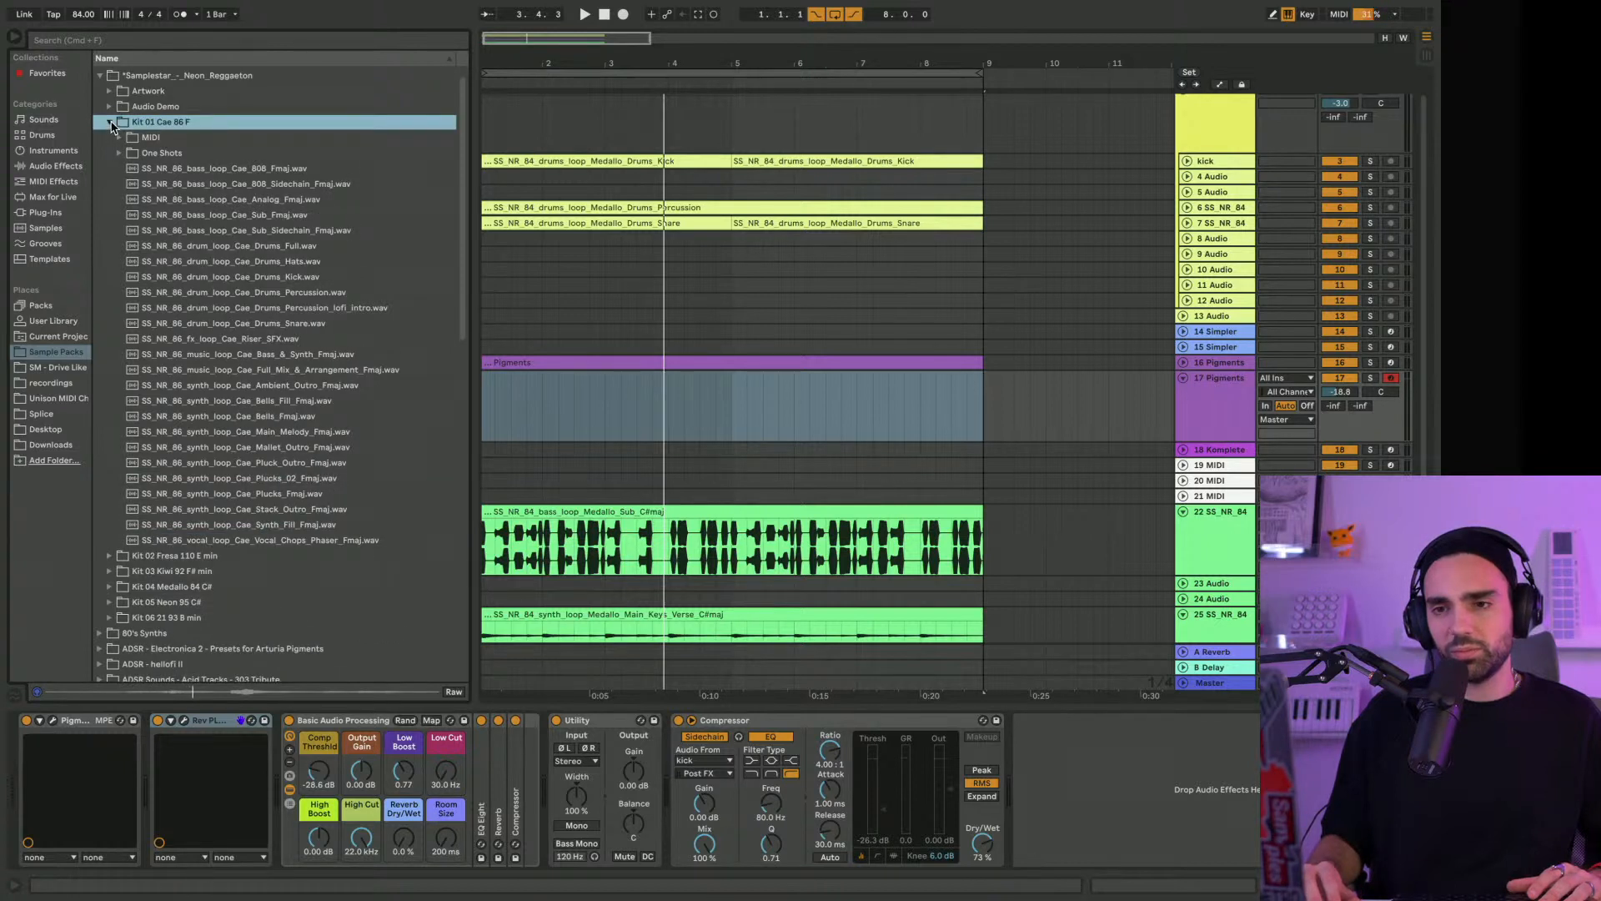
pyautogui.click(327, 542)
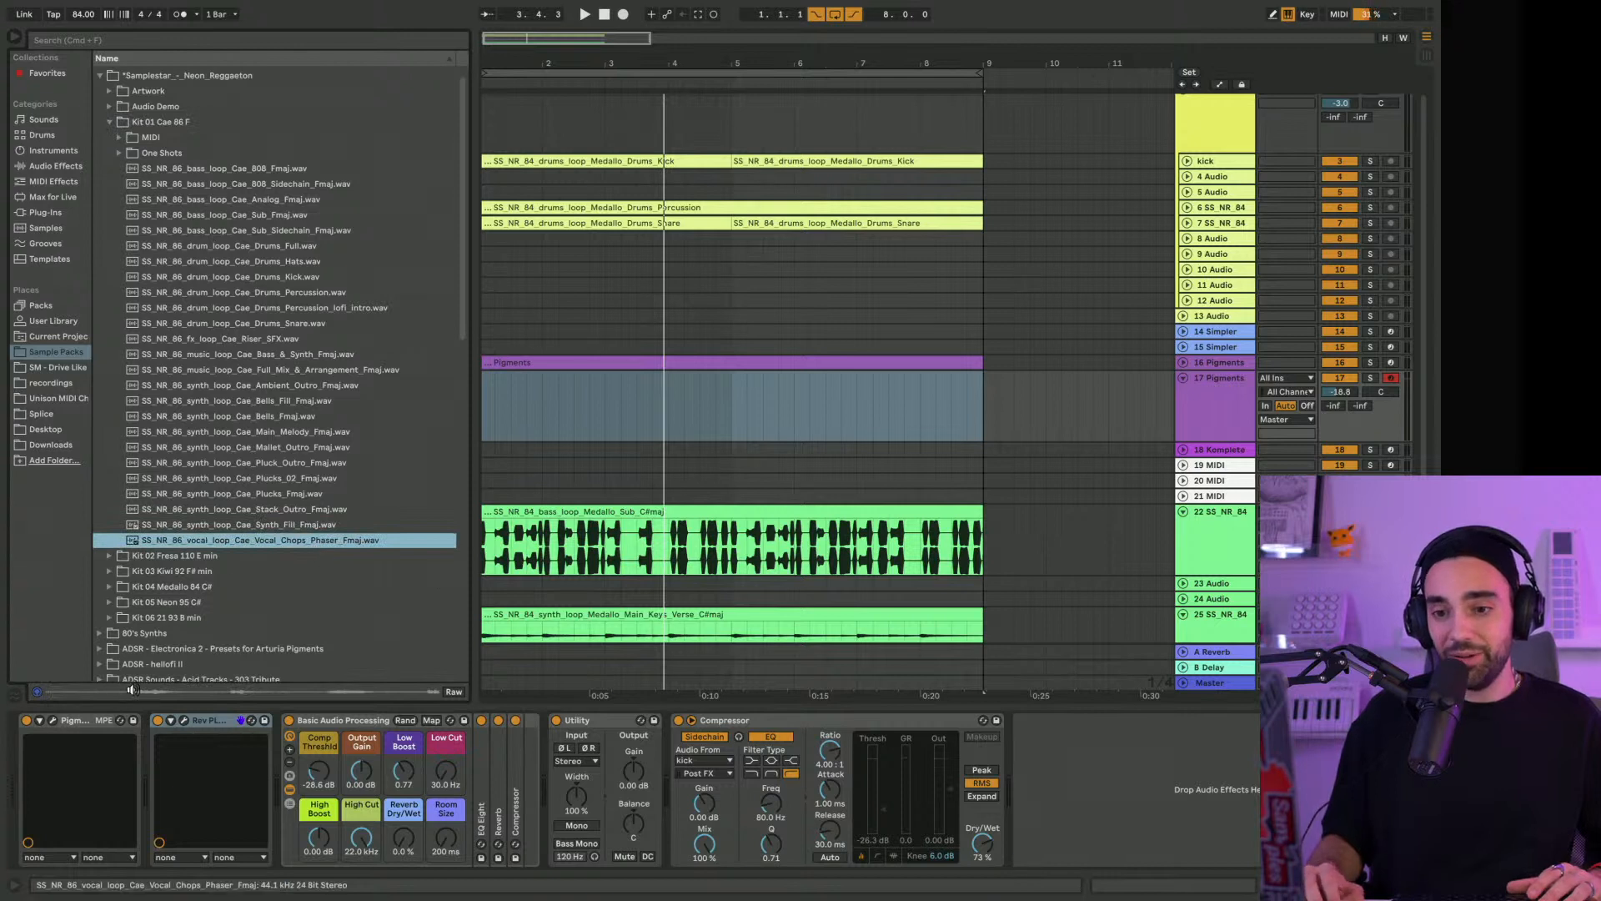
pyautogui.scroll(1, 167, 677)
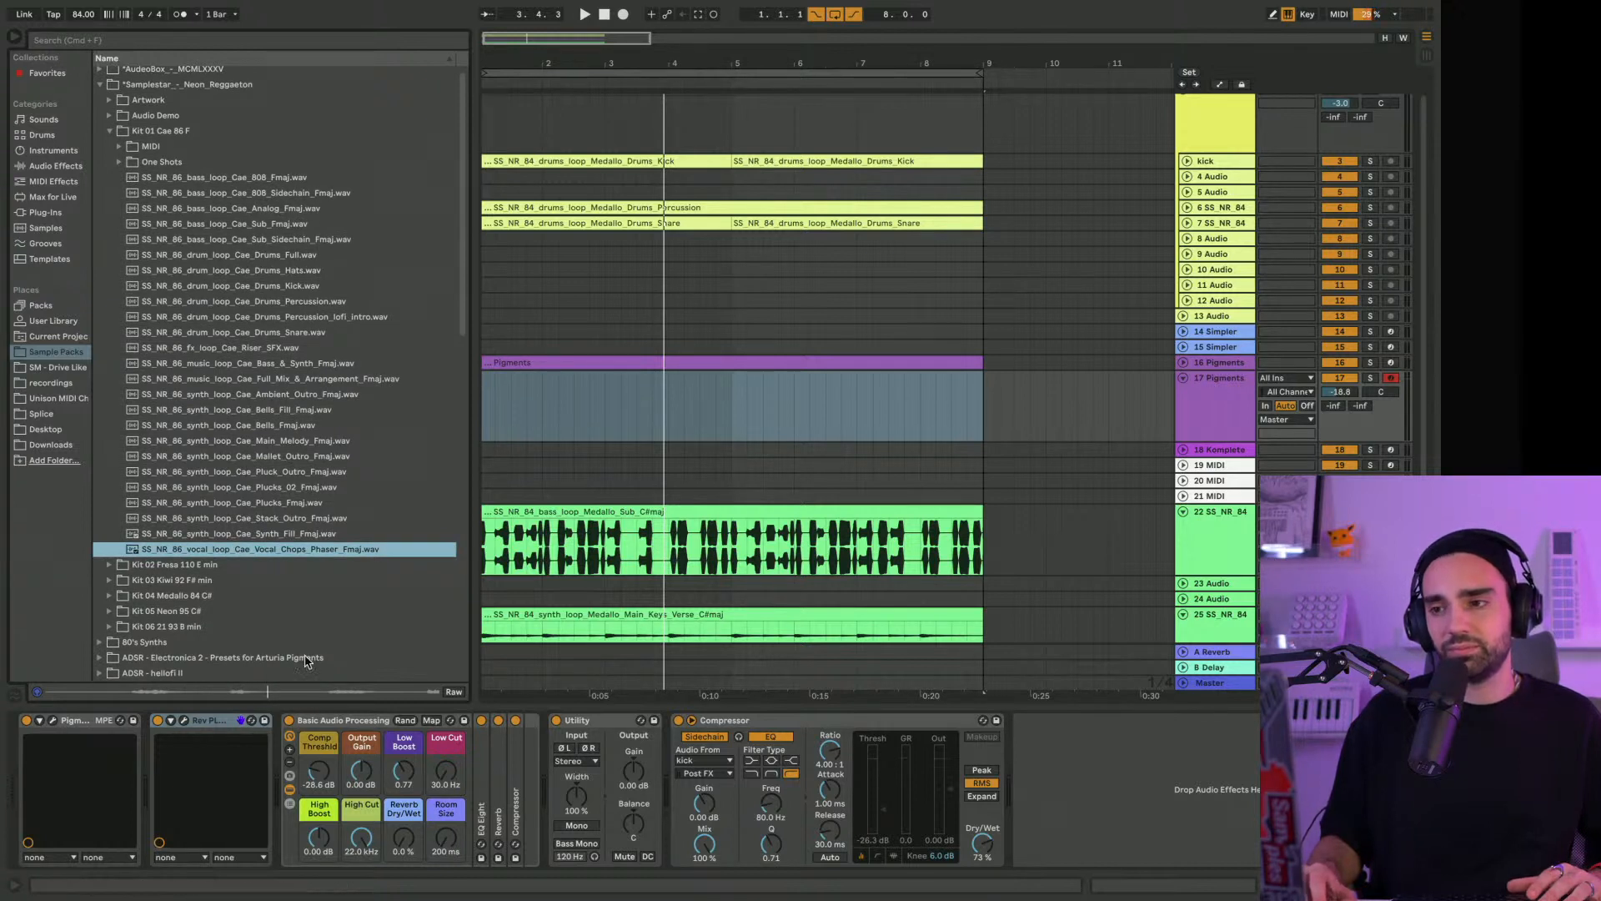
pyautogui.scroll(-1, 308, 663)
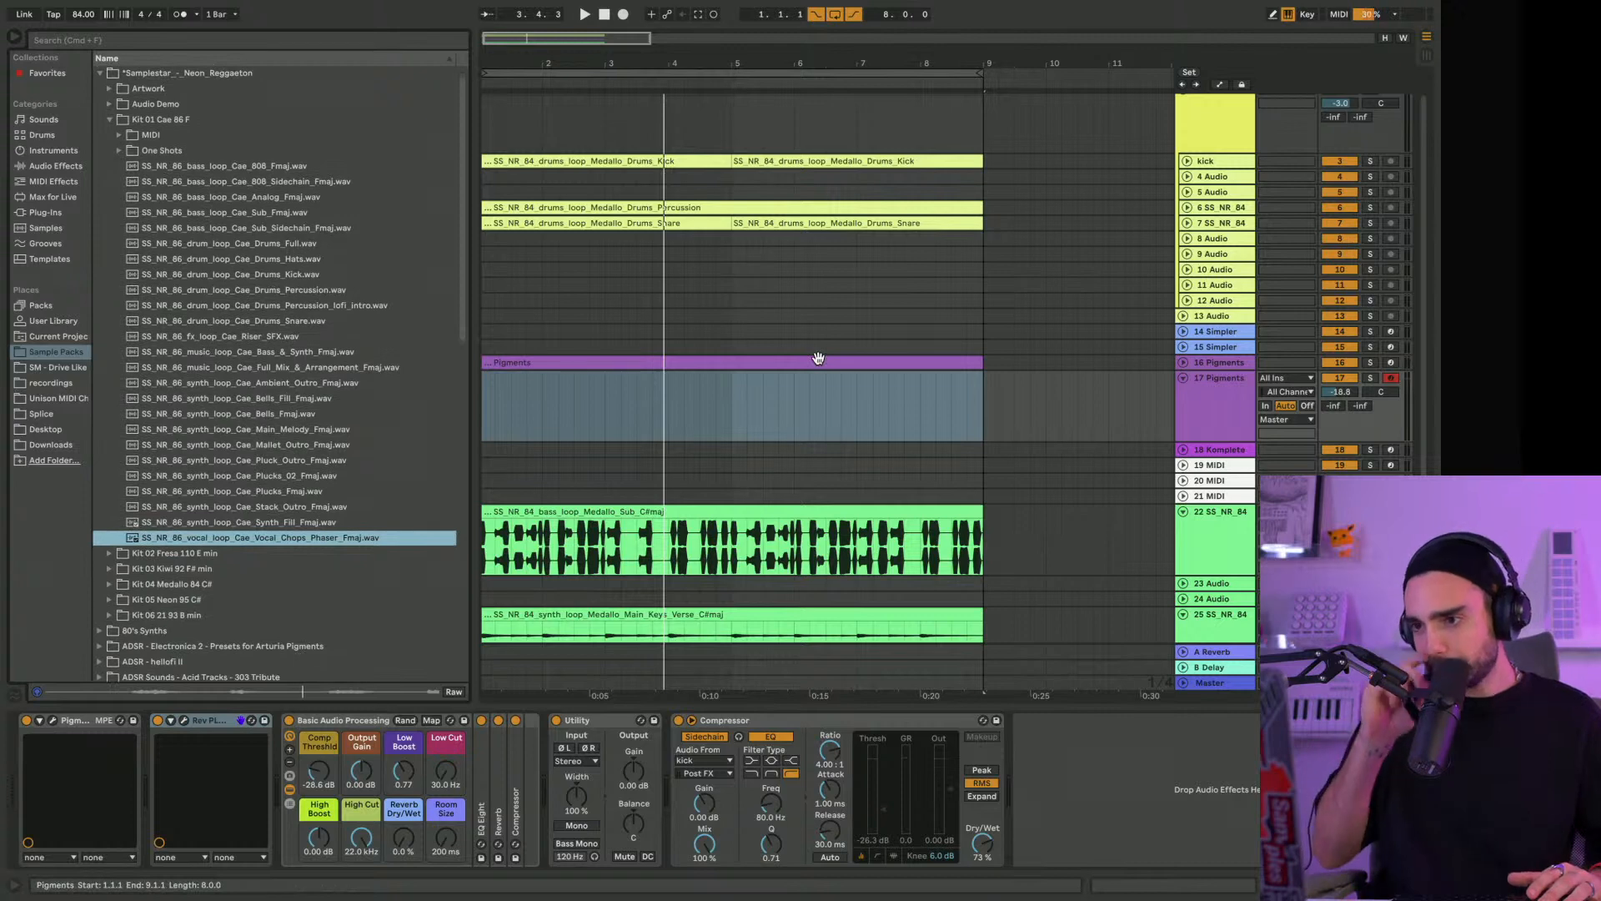
# Load the Cae Vocal Chops Phaser loop into the empty Simpler on track 14 and move its start point to the second vocal phrase
pyautogui.scroll(-2, 1112, 328)
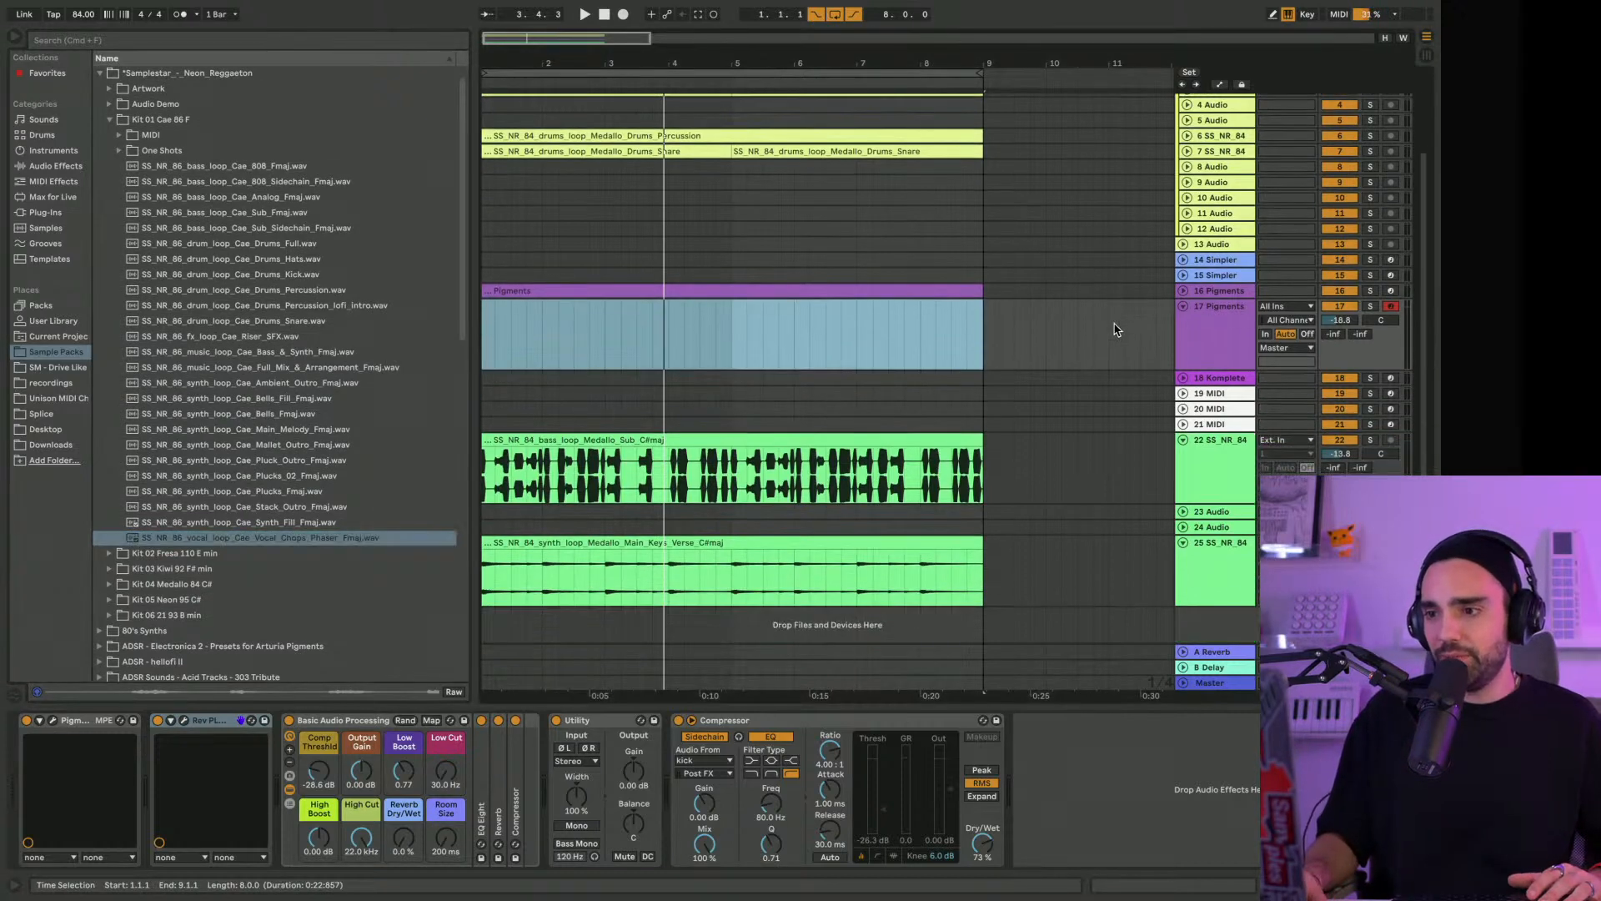
pyautogui.click(1210, 396)
pyautogui.click(1215, 262)
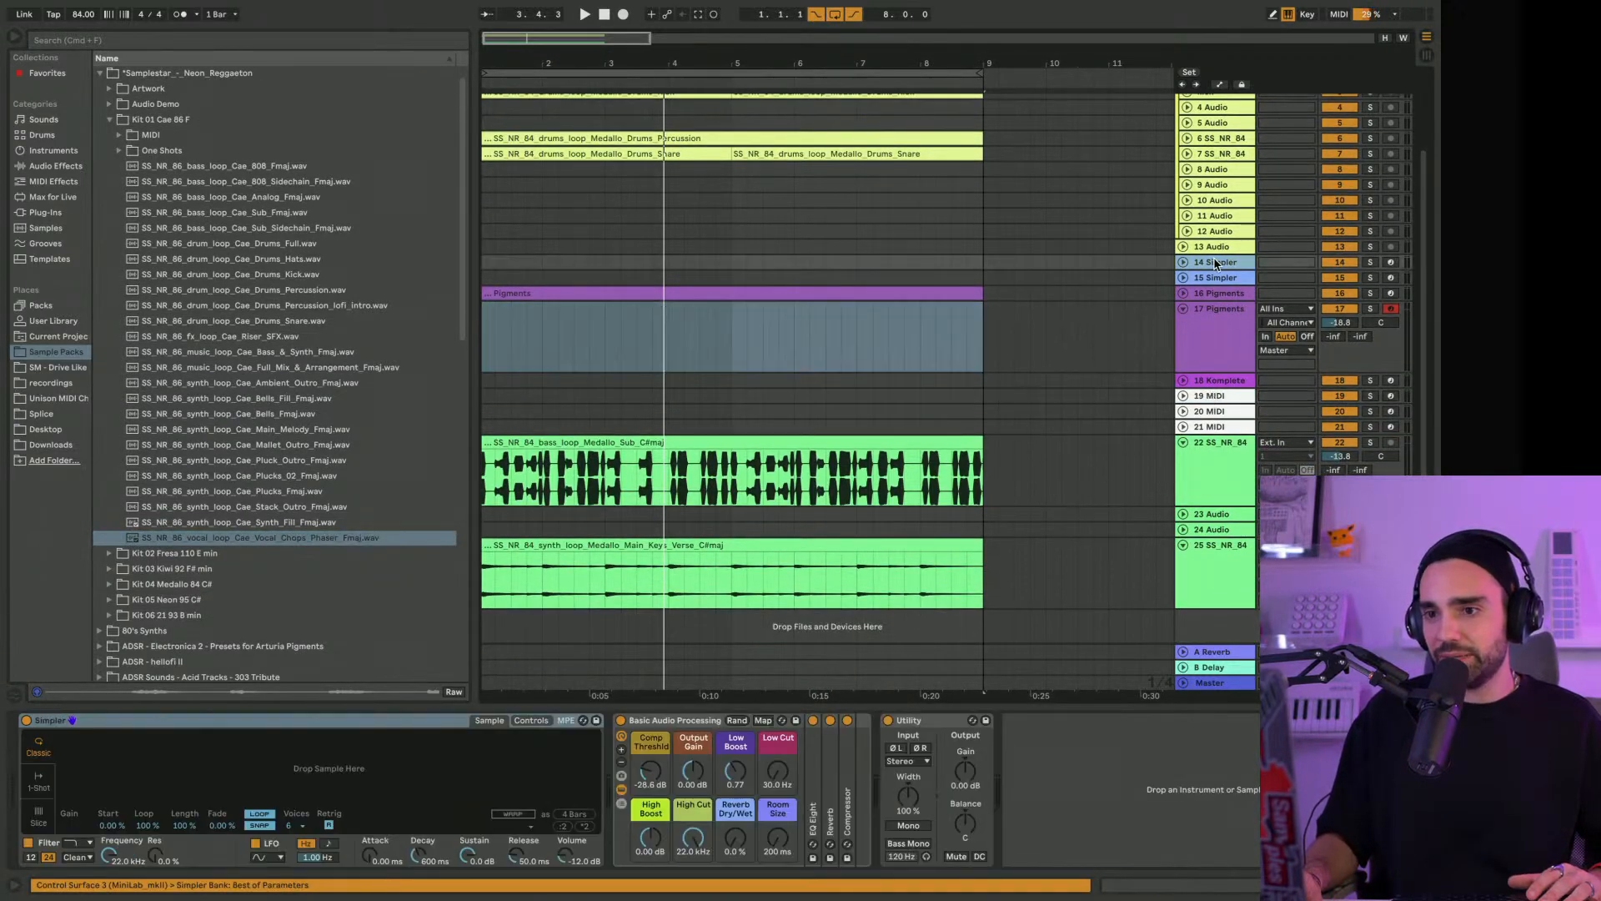
pyautogui.moveTo(350, 544); pyautogui.dragTo(268, 780)
pyautogui.moveTo(65, 737); pyautogui.dragTo(328, 735)
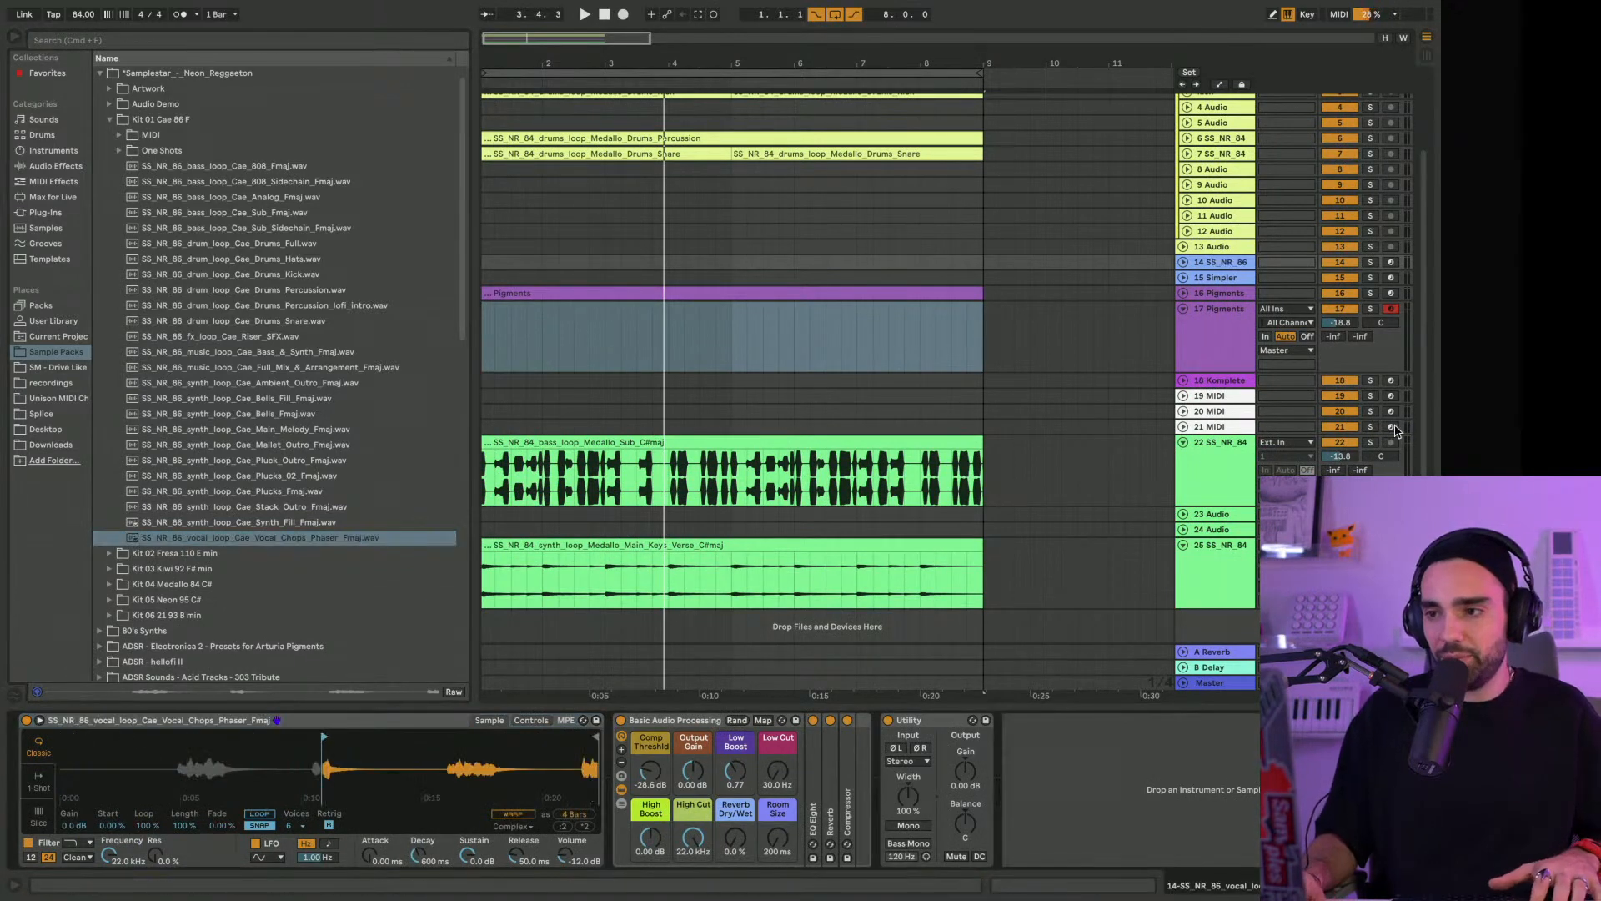
# Arm track 14 and trim Simpler's end before the third phrase, using Tones warp mode, 1.83 ms attack and 267 ms release
pyautogui.click(1390, 263)
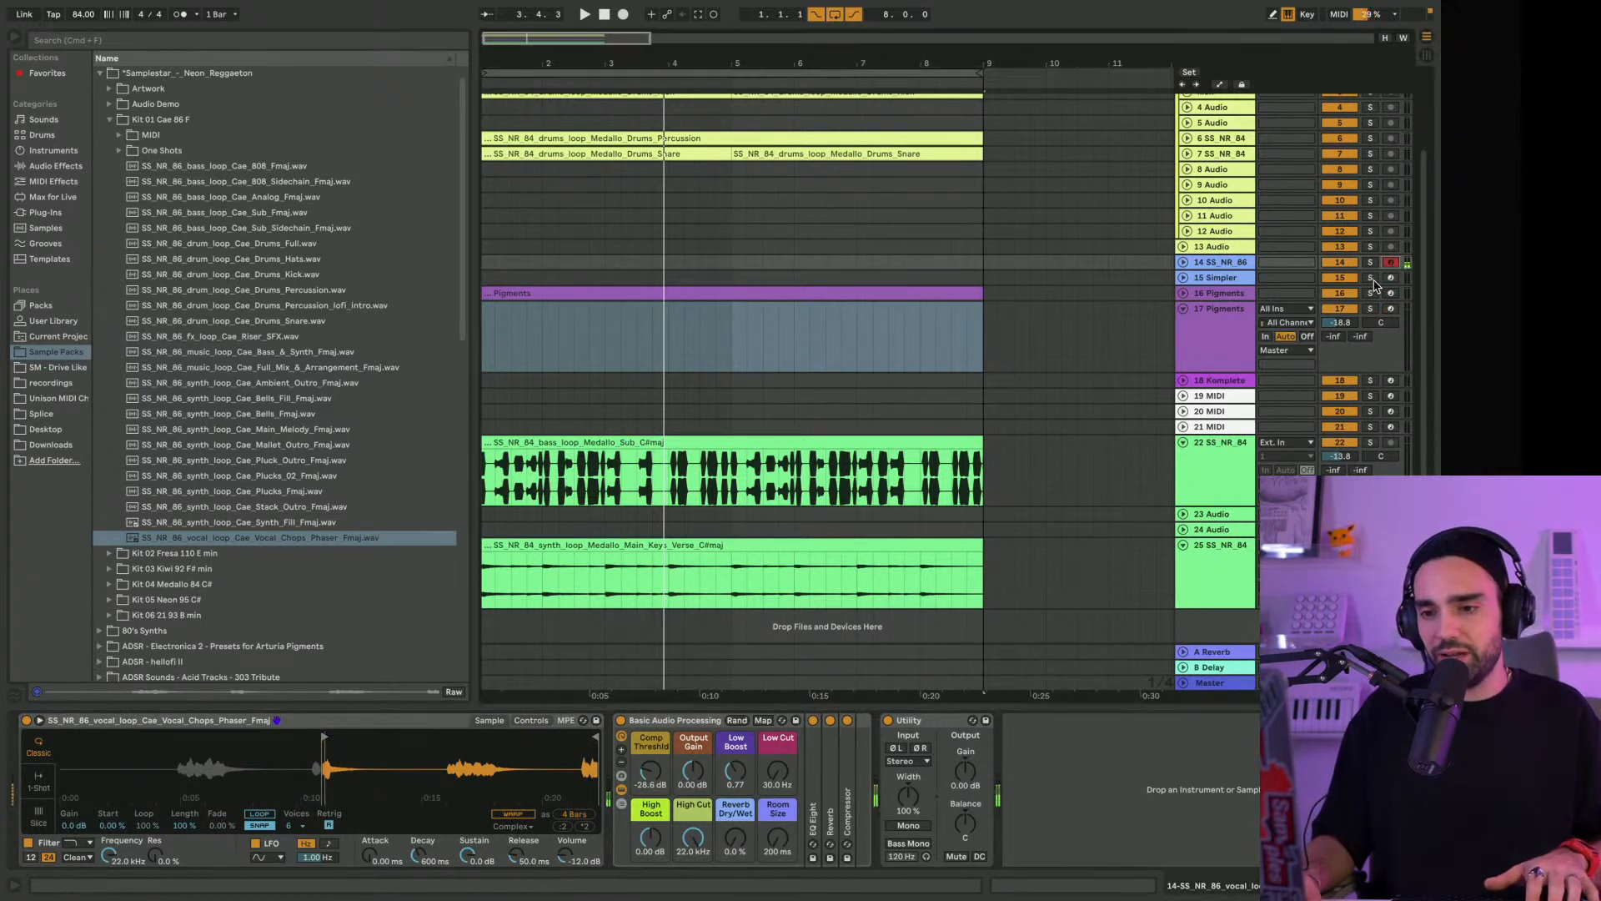
pyautogui.moveTo(595, 737); pyautogui.dragTo(442, 738)
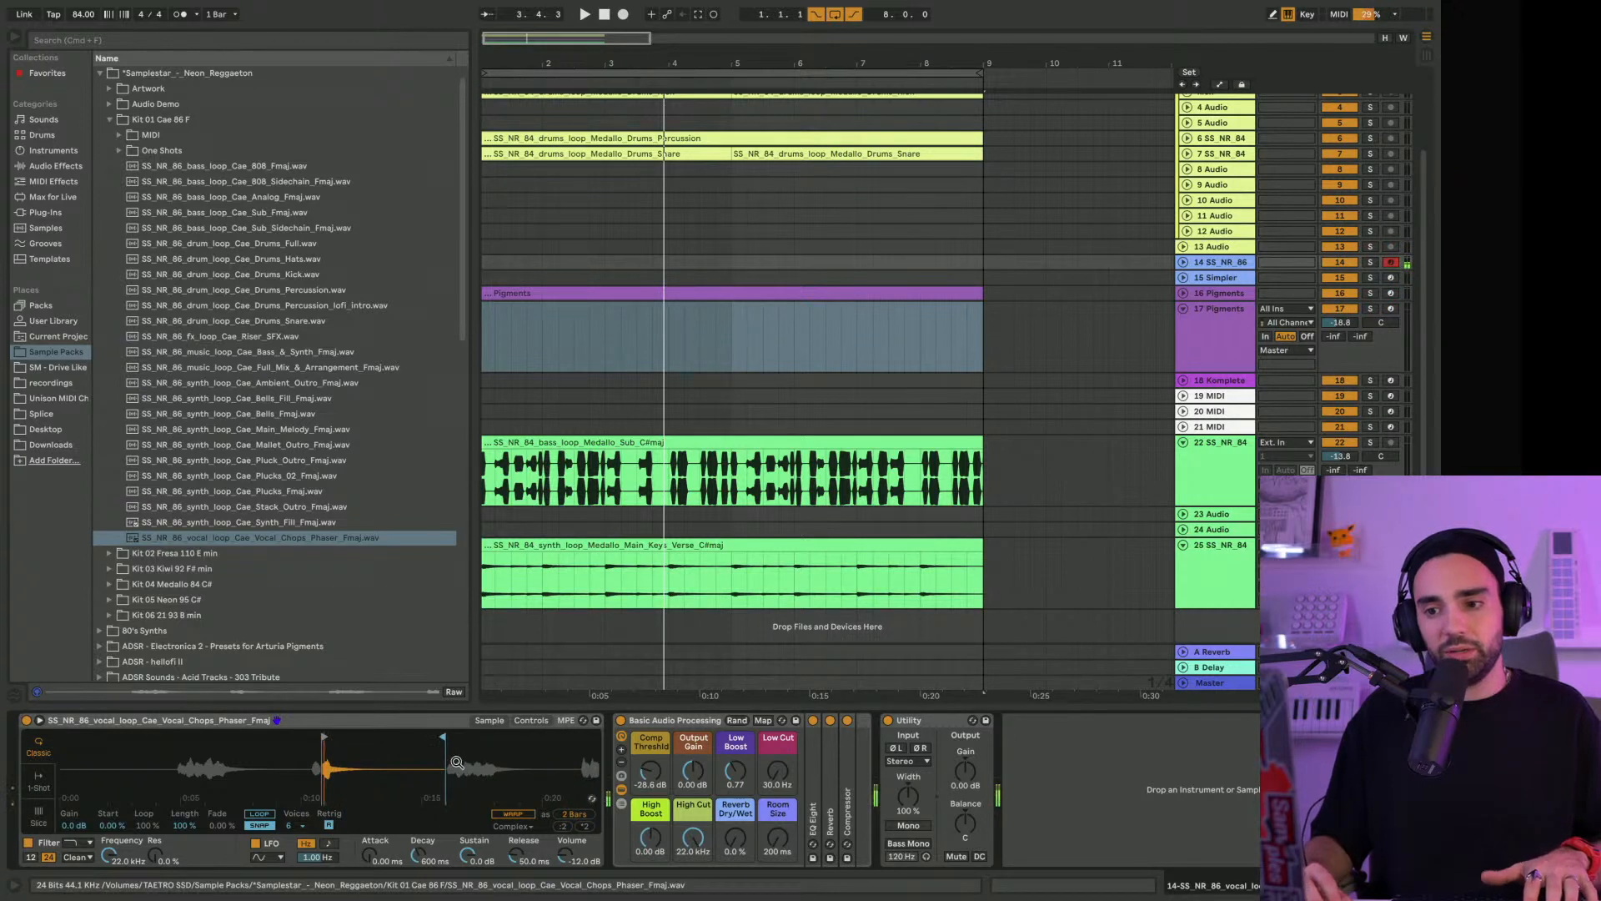
pyautogui.click(513, 813)
pyautogui.click(511, 826)
pyautogui.click(516, 765)
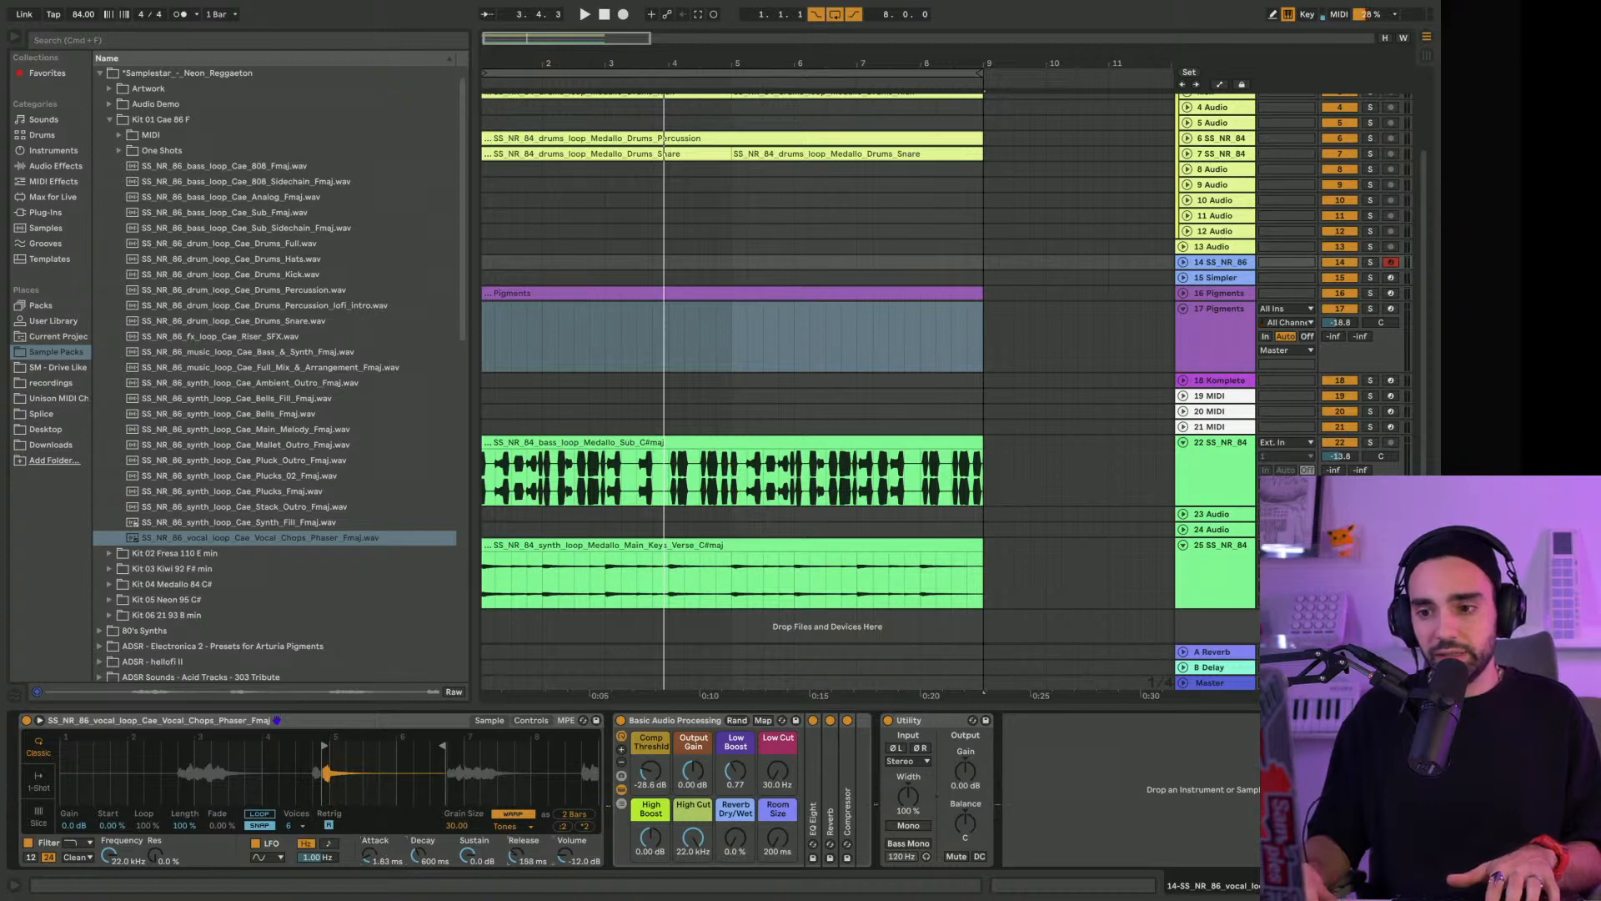
# Copy Rev PLATE-140 from track 17 to track 14, place it directly after Simpler and open its window
pyautogui.click(1238, 367)
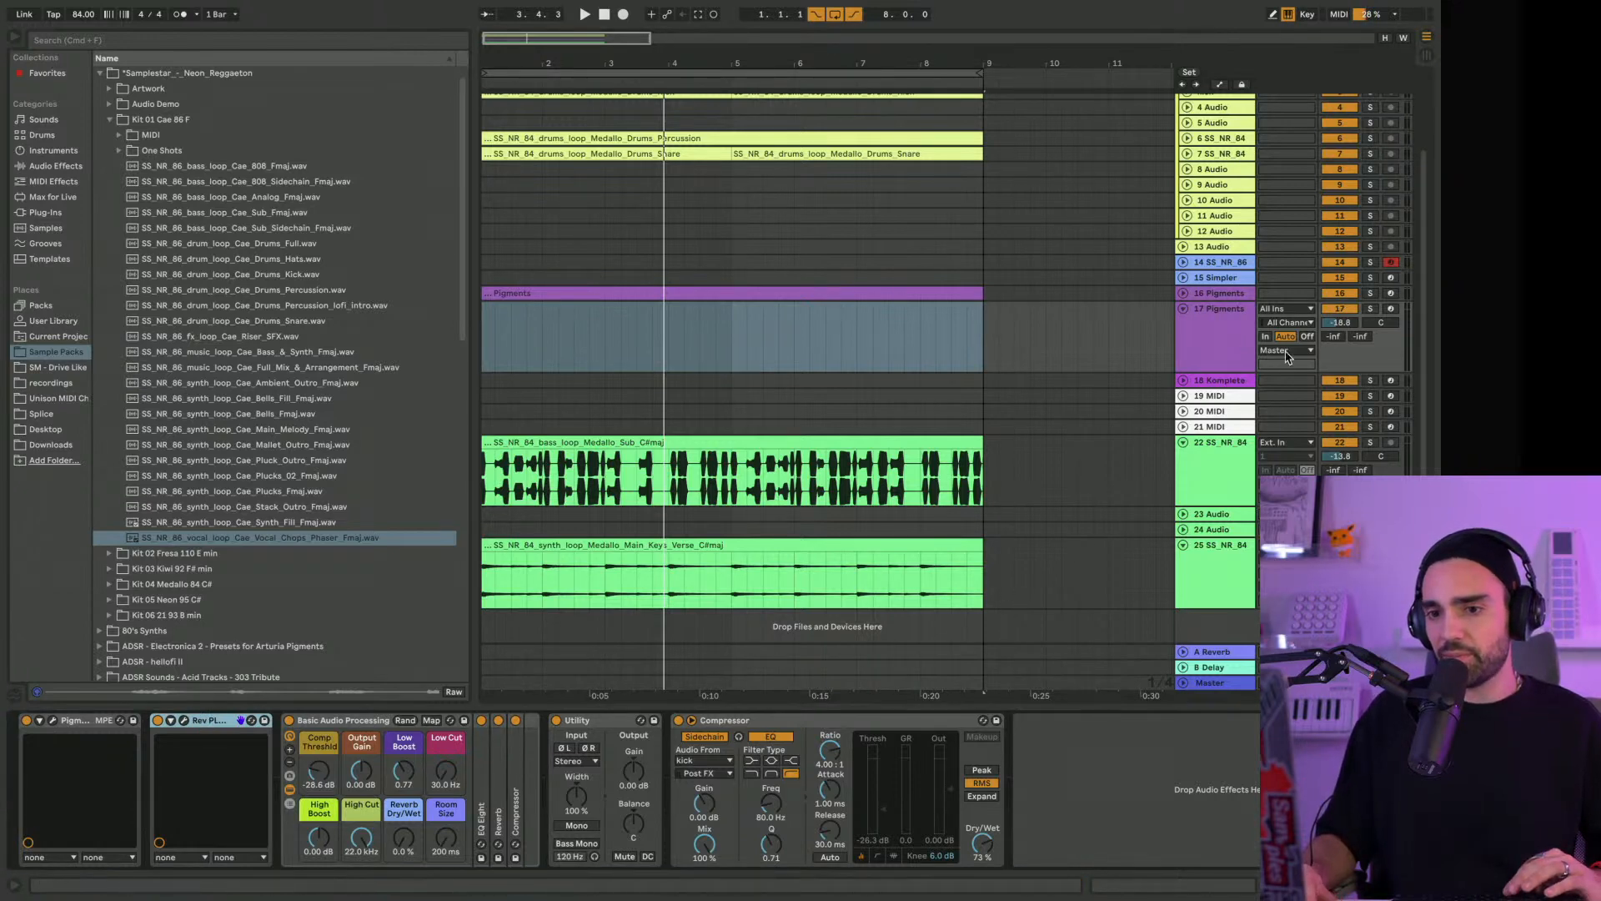
pyautogui.click(1219, 269)
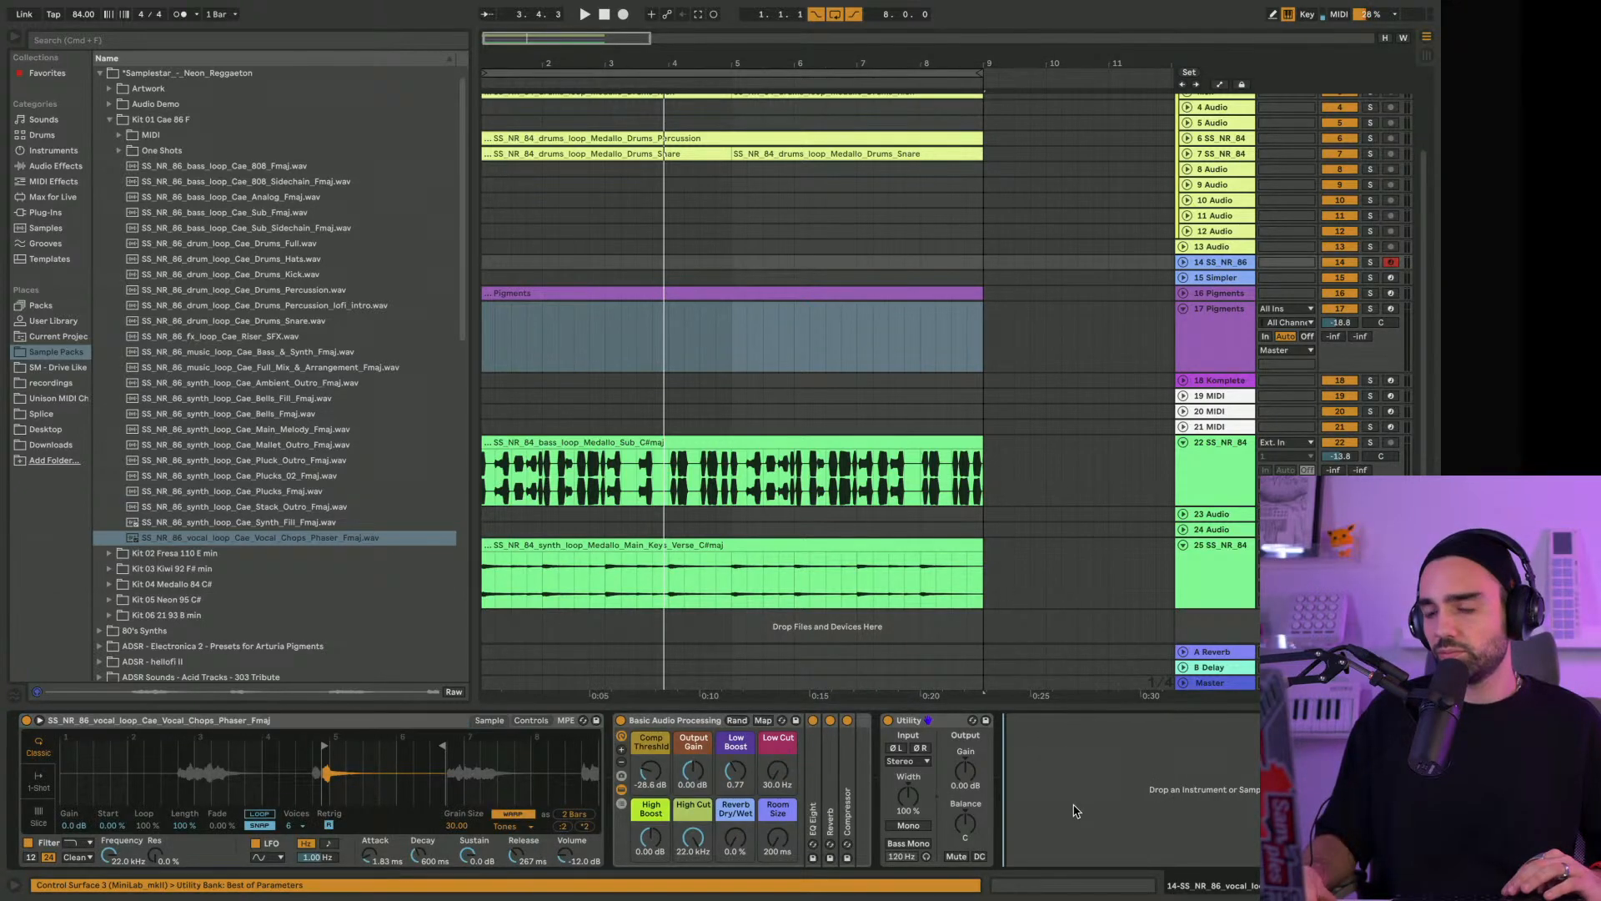
pyautogui.press('super+v')
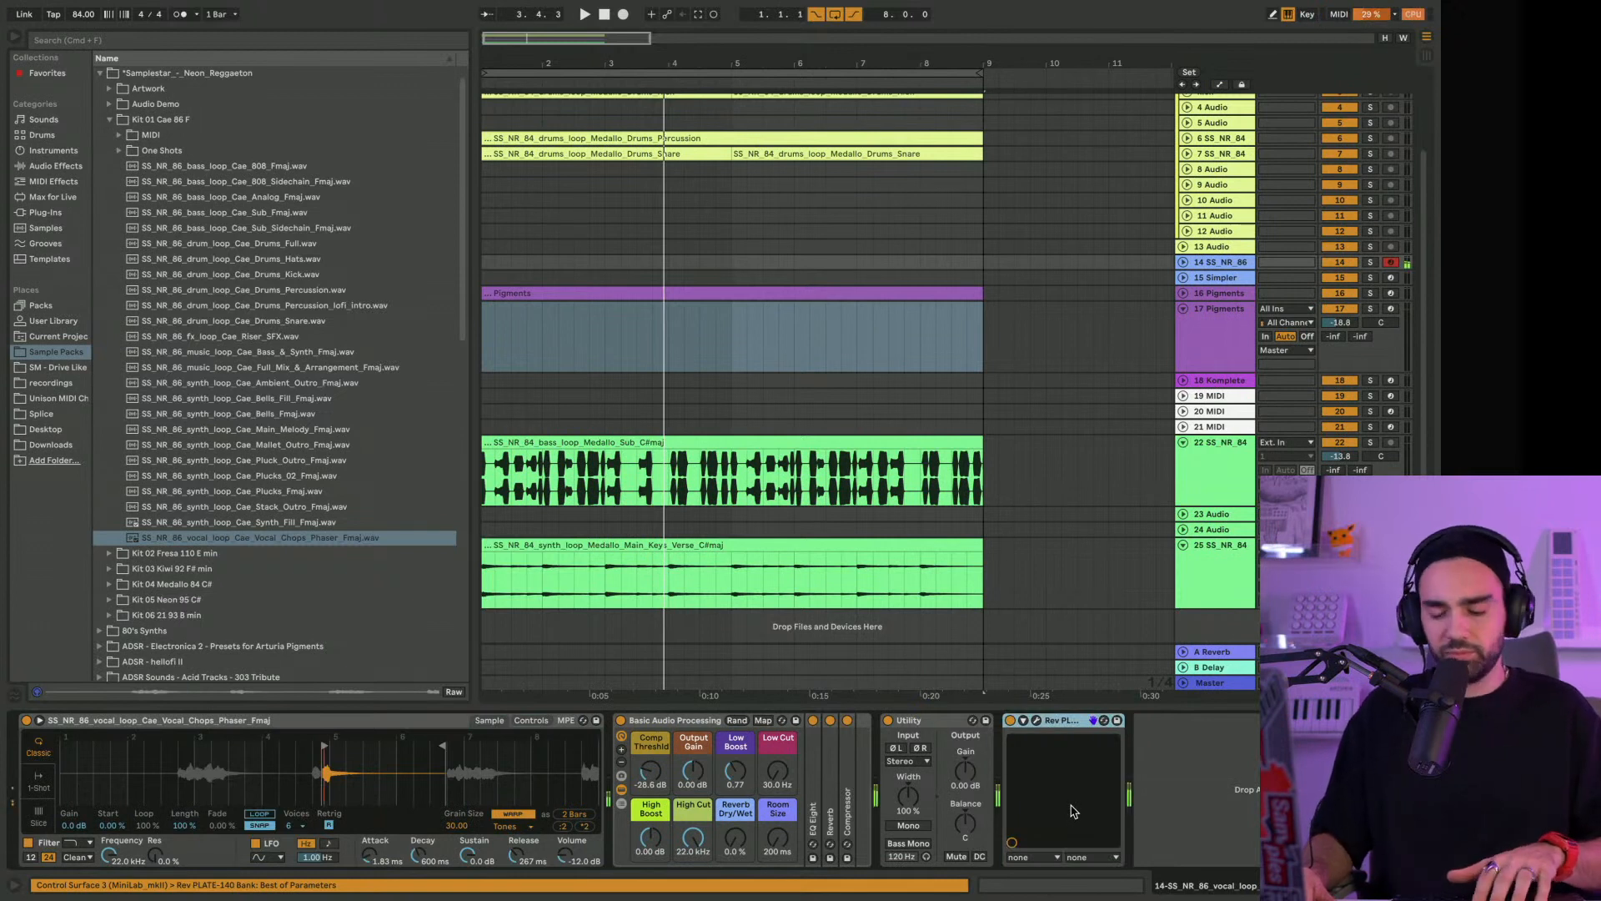
pyautogui.moveTo(1066, 707); pyautogui.dragTo(642, 730)
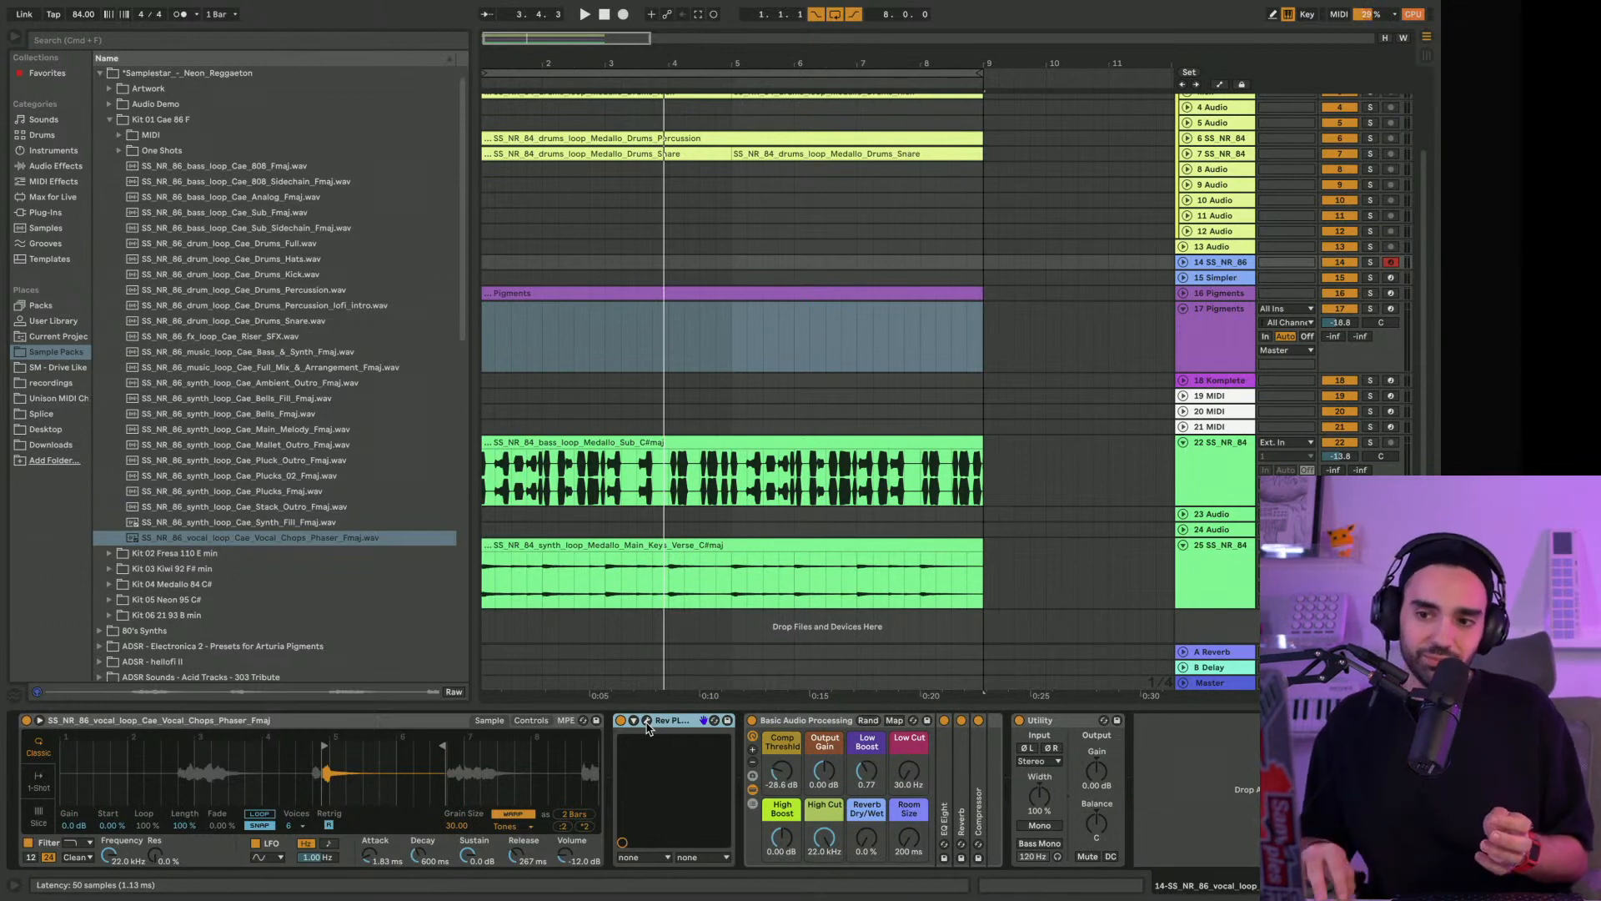
pyautogui.click(648, 724)
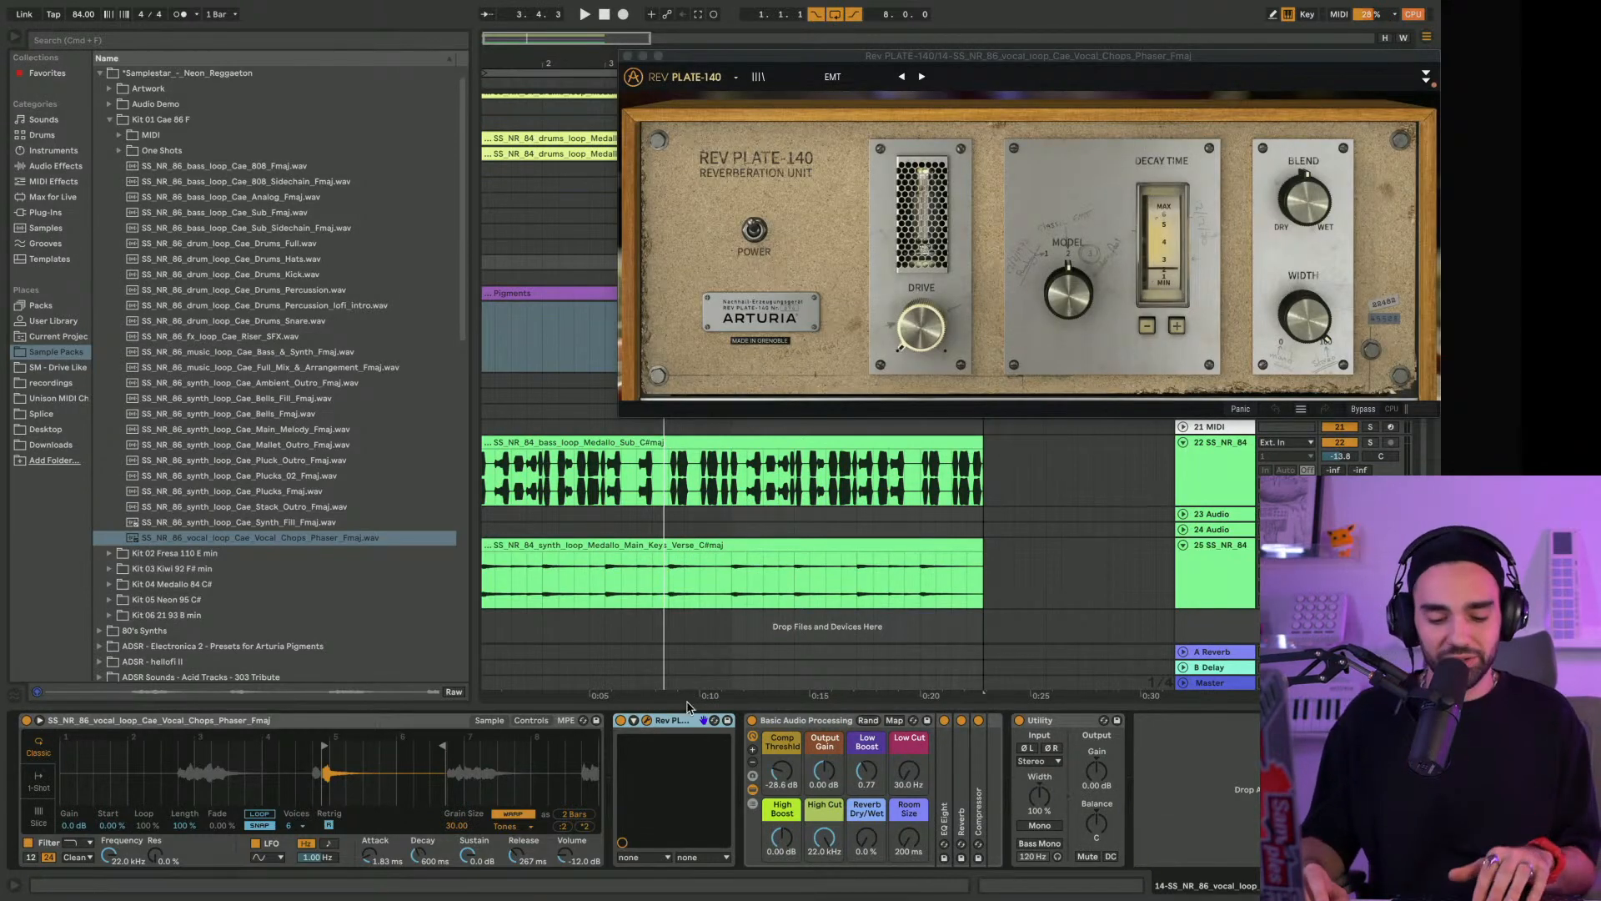
pyautogui.moveTo(953, 57); pyautogui.dragTo(743, 58)
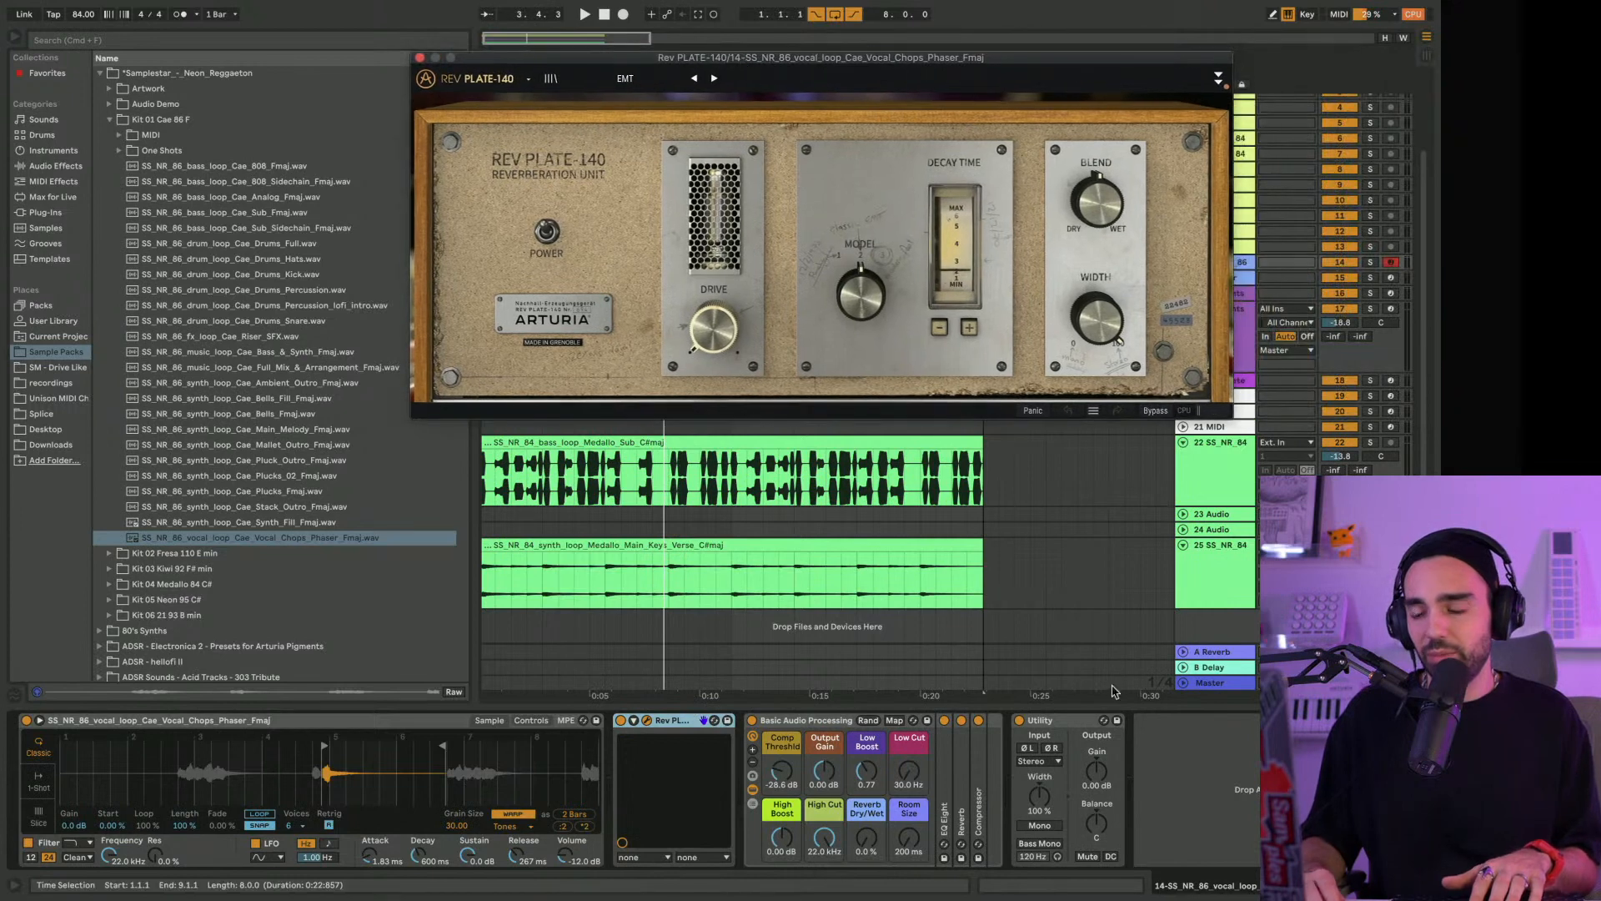
# Copy an existing kick-sidechained Compressor from another track to the end of track 14's device chain, after Utility
pyautogui.click(1203, 546)
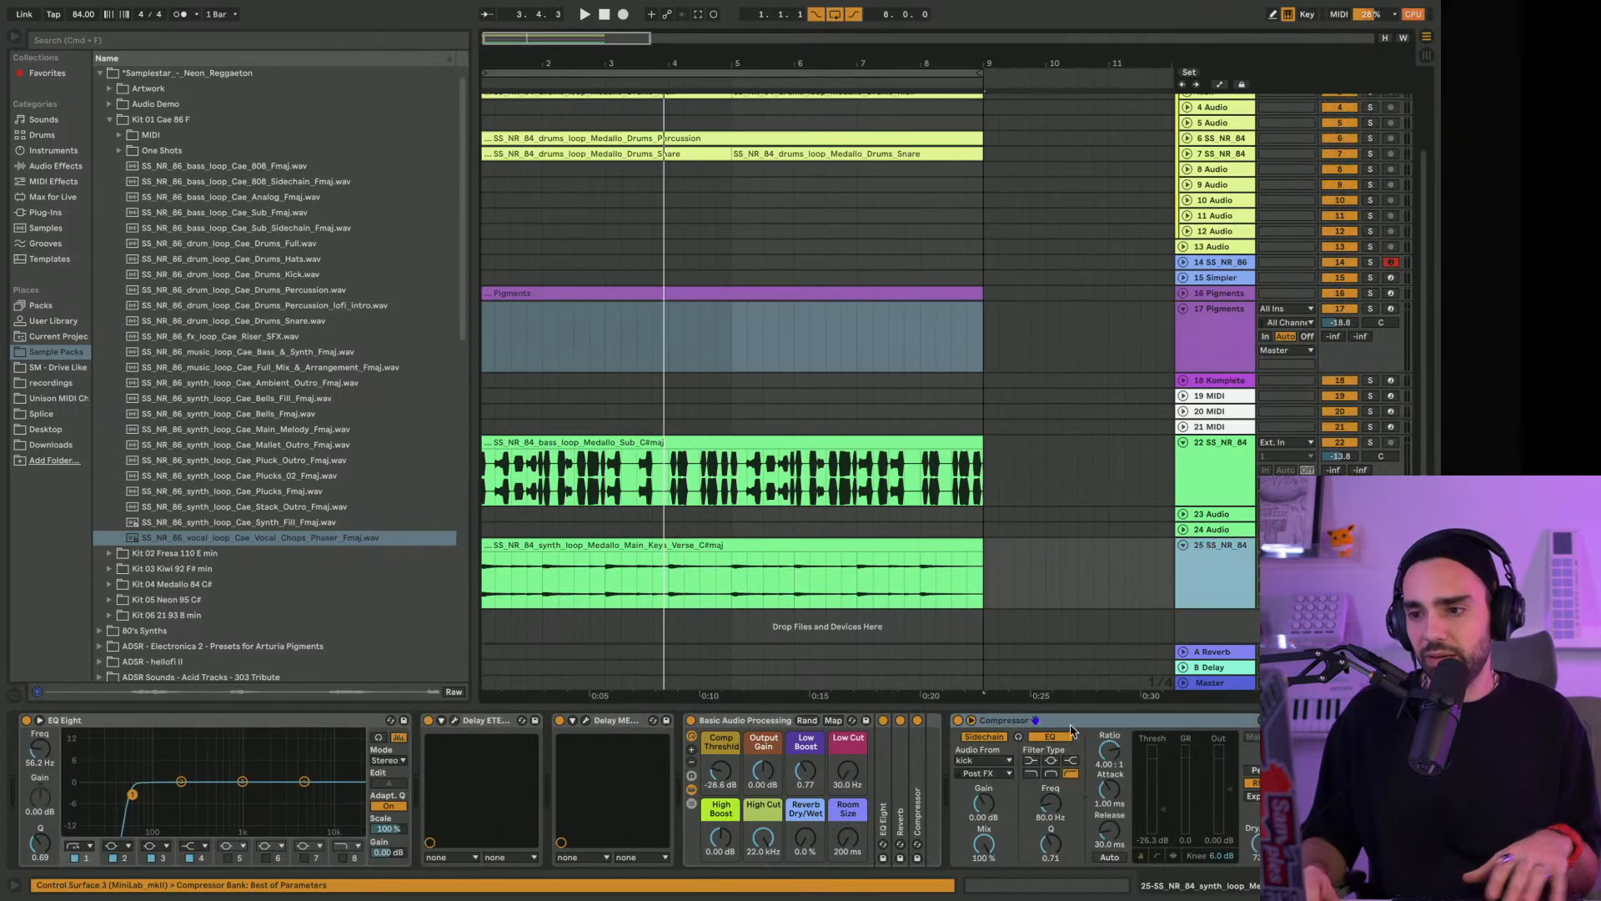
pyautogui.click(1213, 360)
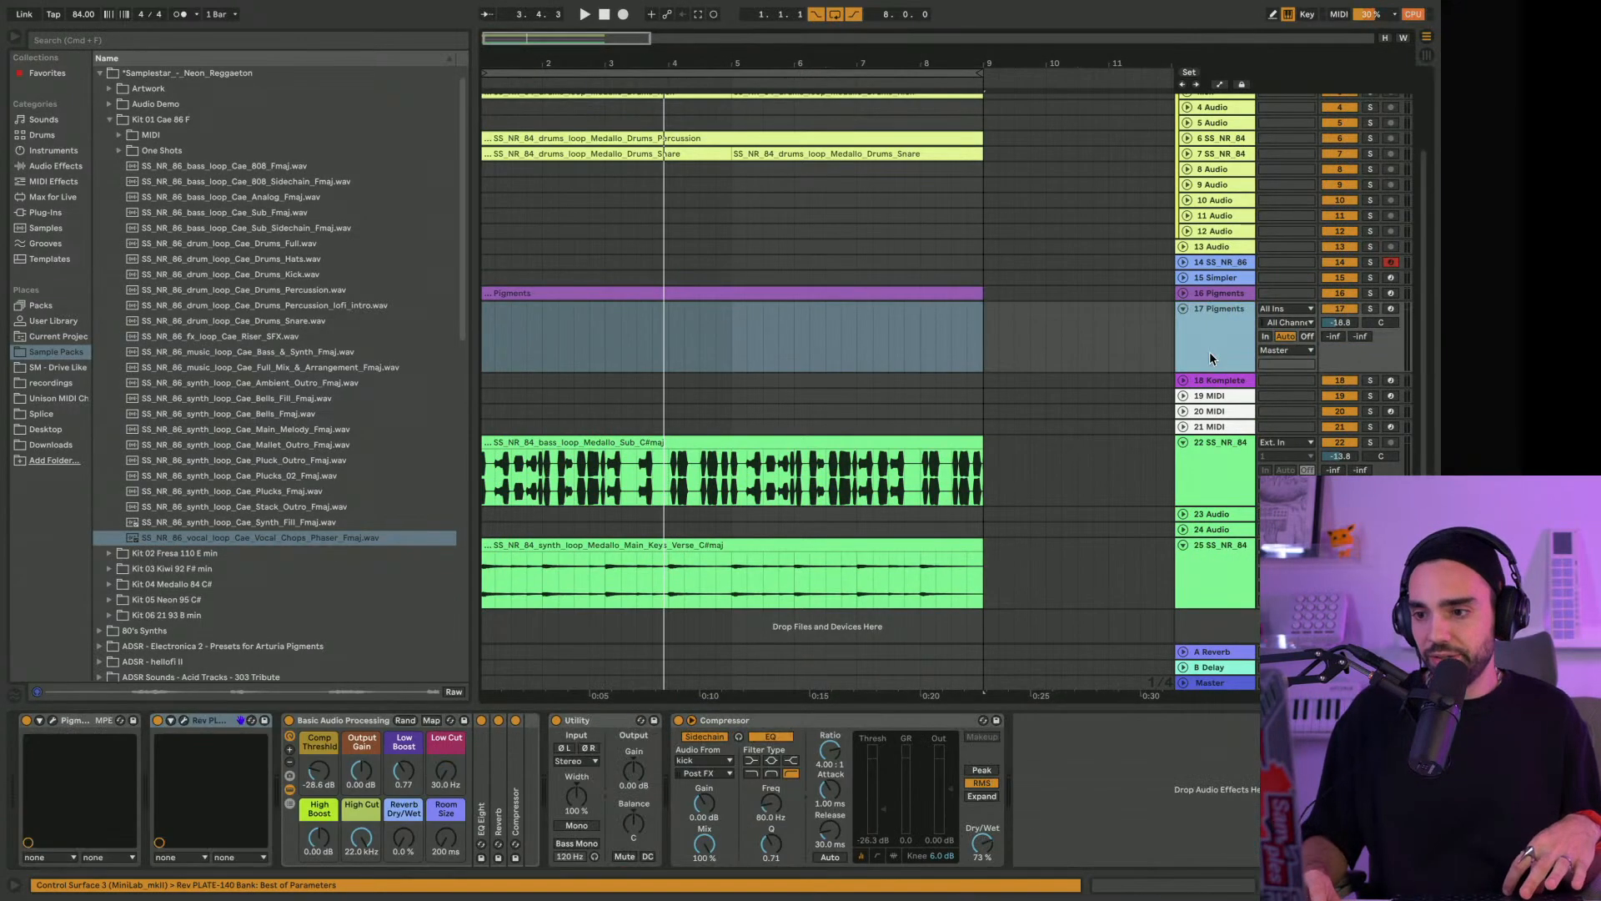
pyautogui.click(1224, 267)
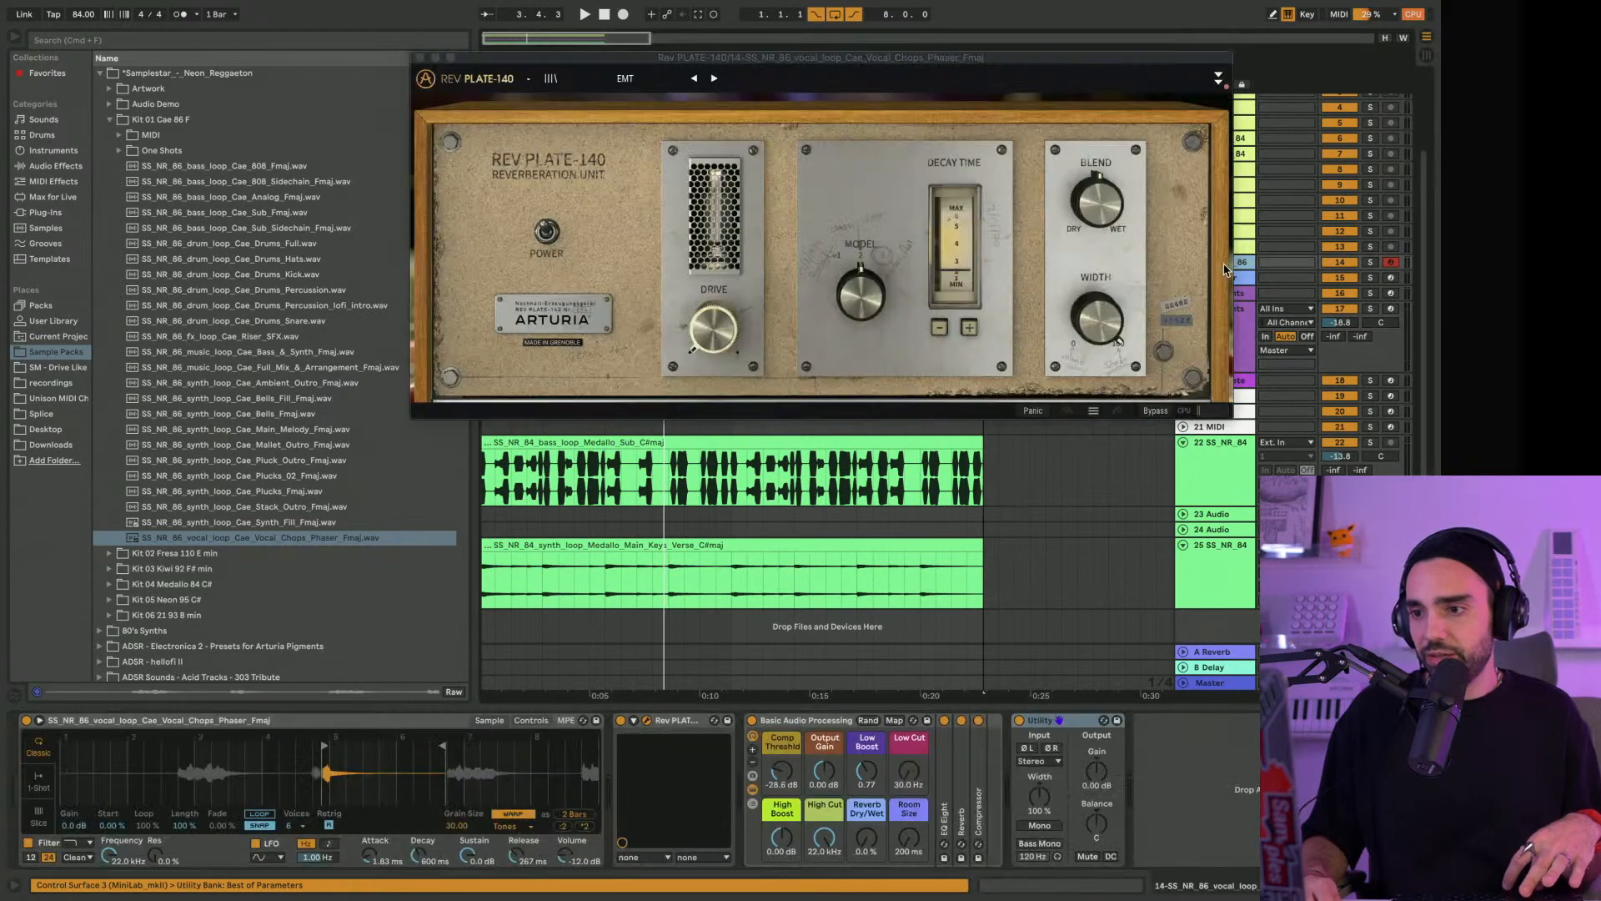
pyautogui.click(1193, 822)
pyautogui.press('super+v')
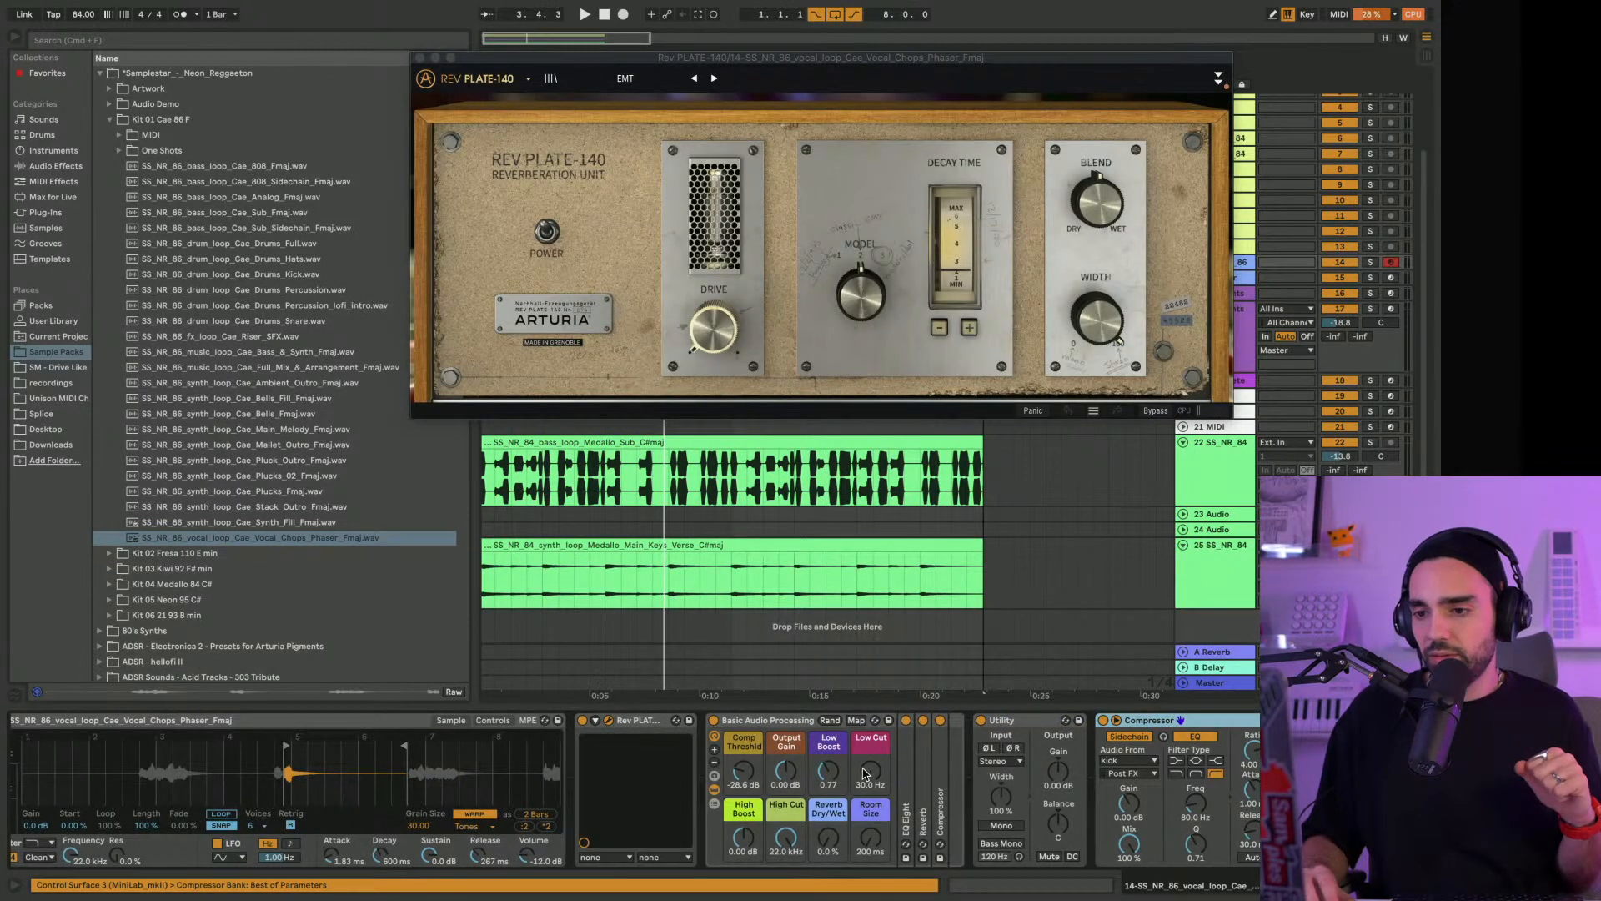
# Set the Basic Audio Processing rack's Low Cut to 167 Hz on track 14 and load the 80s Plate preset in Rev PLATE-140
pyautogui.moveTo(872, 780)
pyautogui.mouseDown()
pyautogui.moveTo(873, 754)
pyautogui.moveTo(873, 798)
pyautogui.mouseUp()
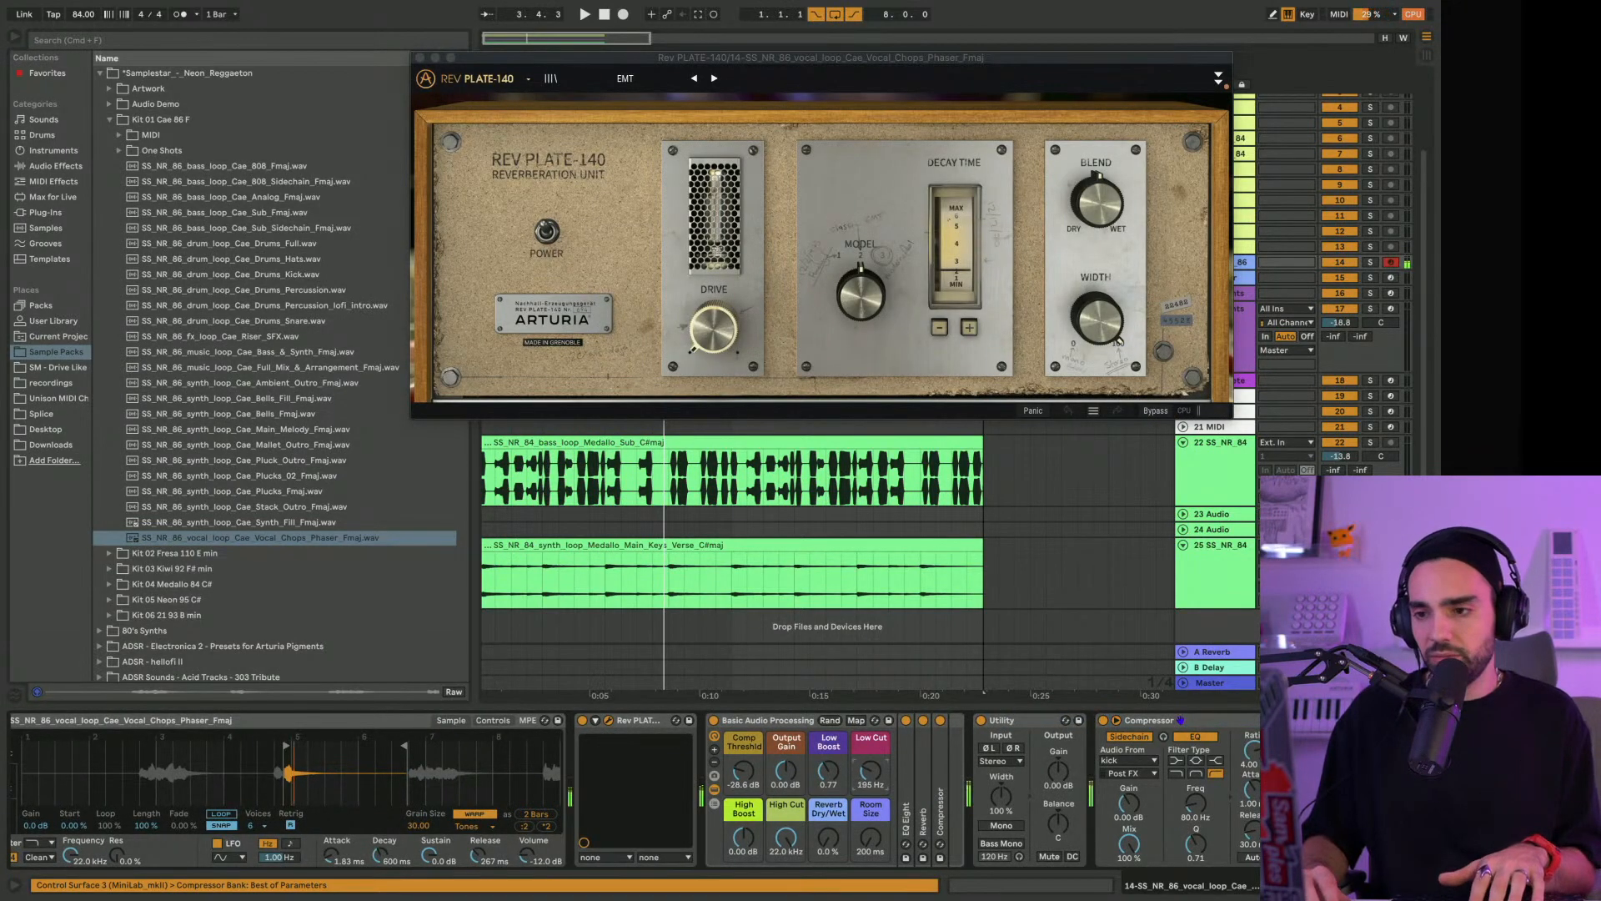
pyautogui.moveTo(786, 838); pyautogui.dragTo(786, 851)
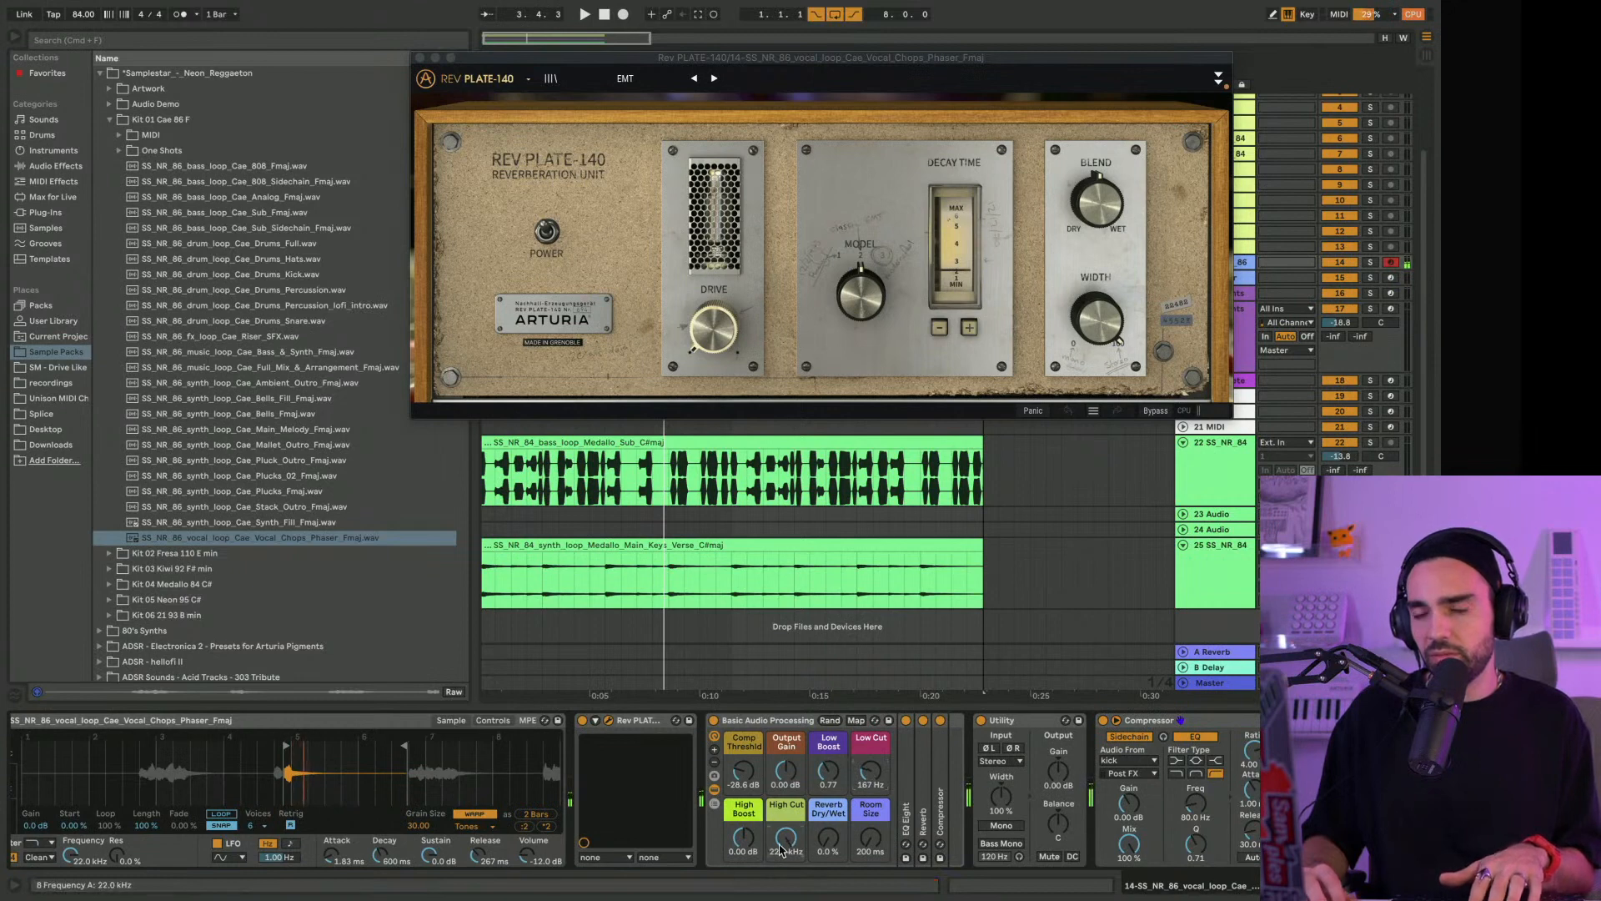
pyautogui.click(715, 79)
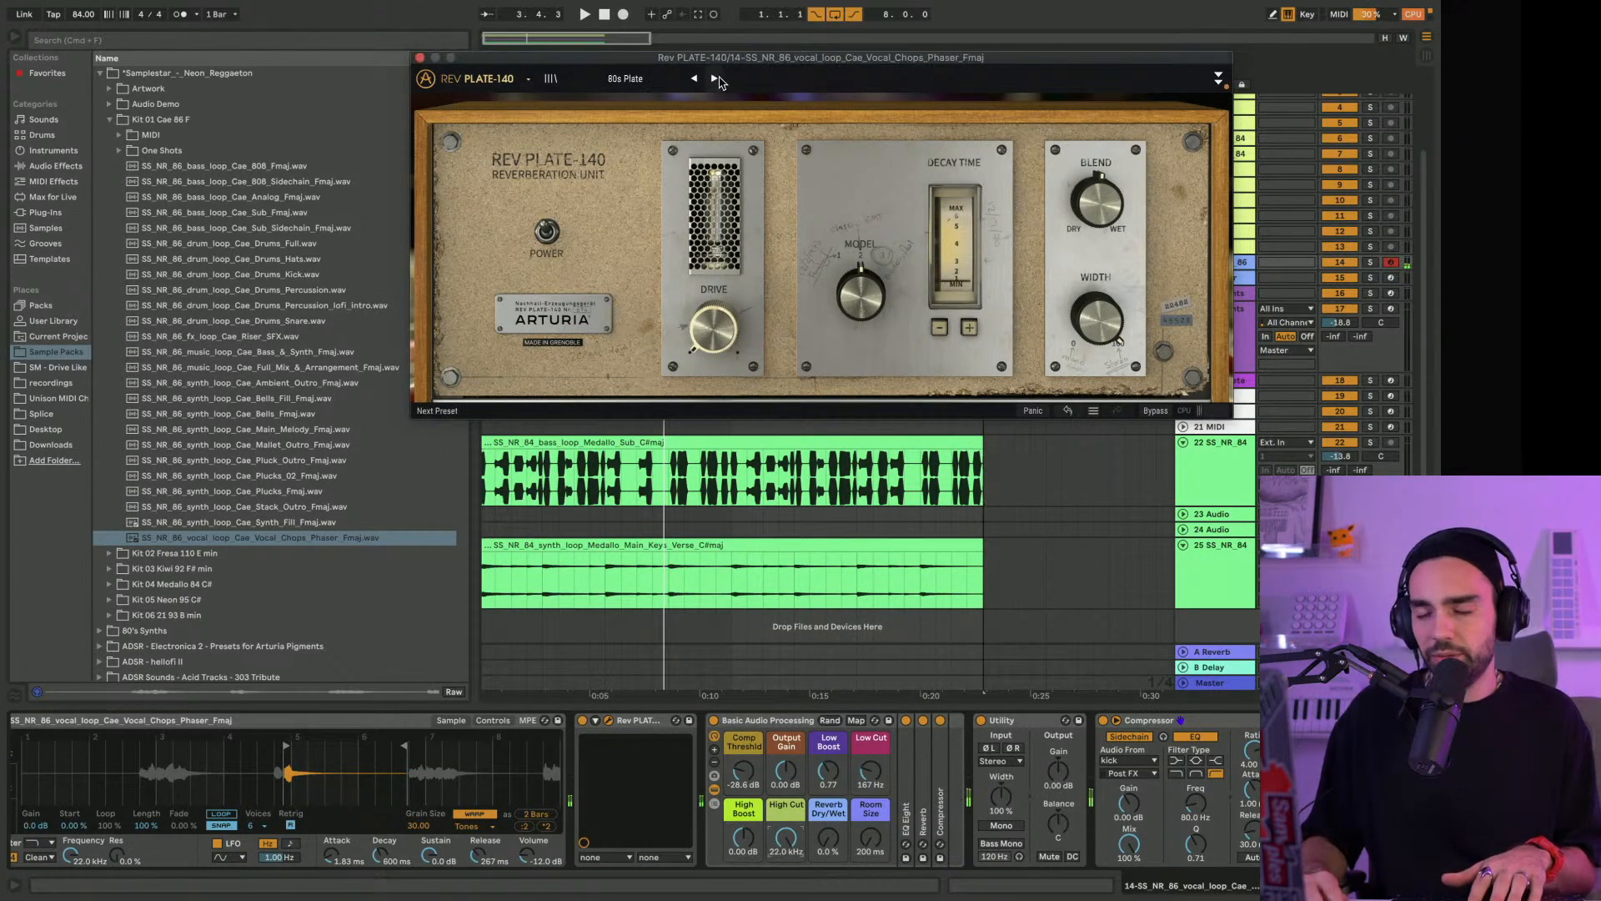
# Unfold track 14, start playback and lower the vocal track's volume to -17.5 dB
pyautogui.moveTo(717, 57); pyautogui.dragTo(613, 44)
pyautogui.click(1183, 263)
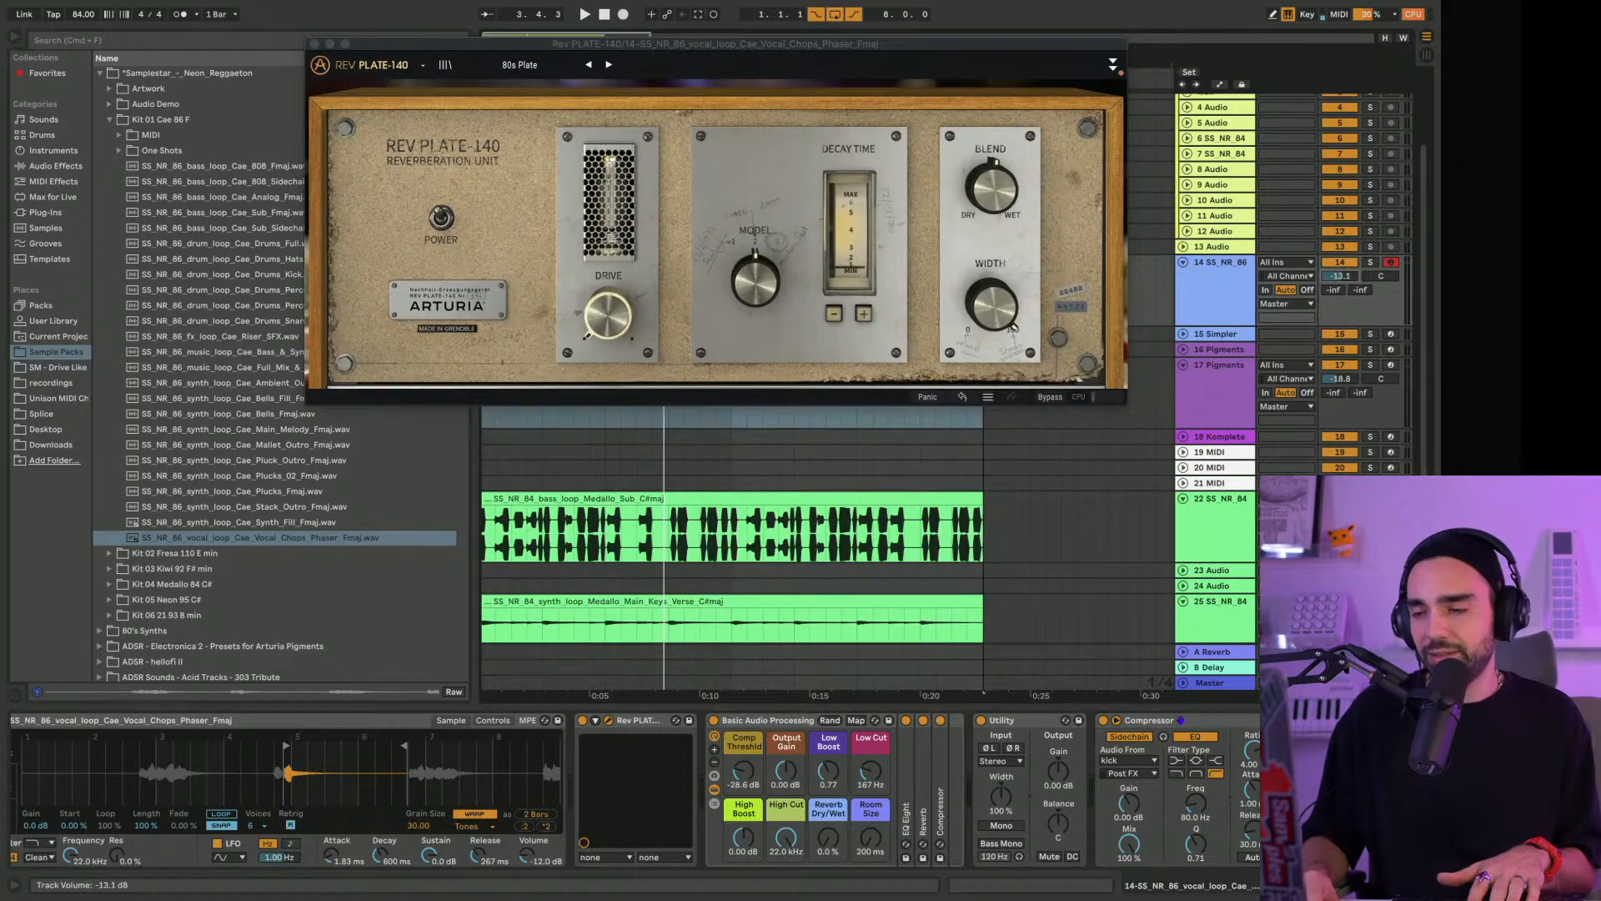
pyautogui.press('space')
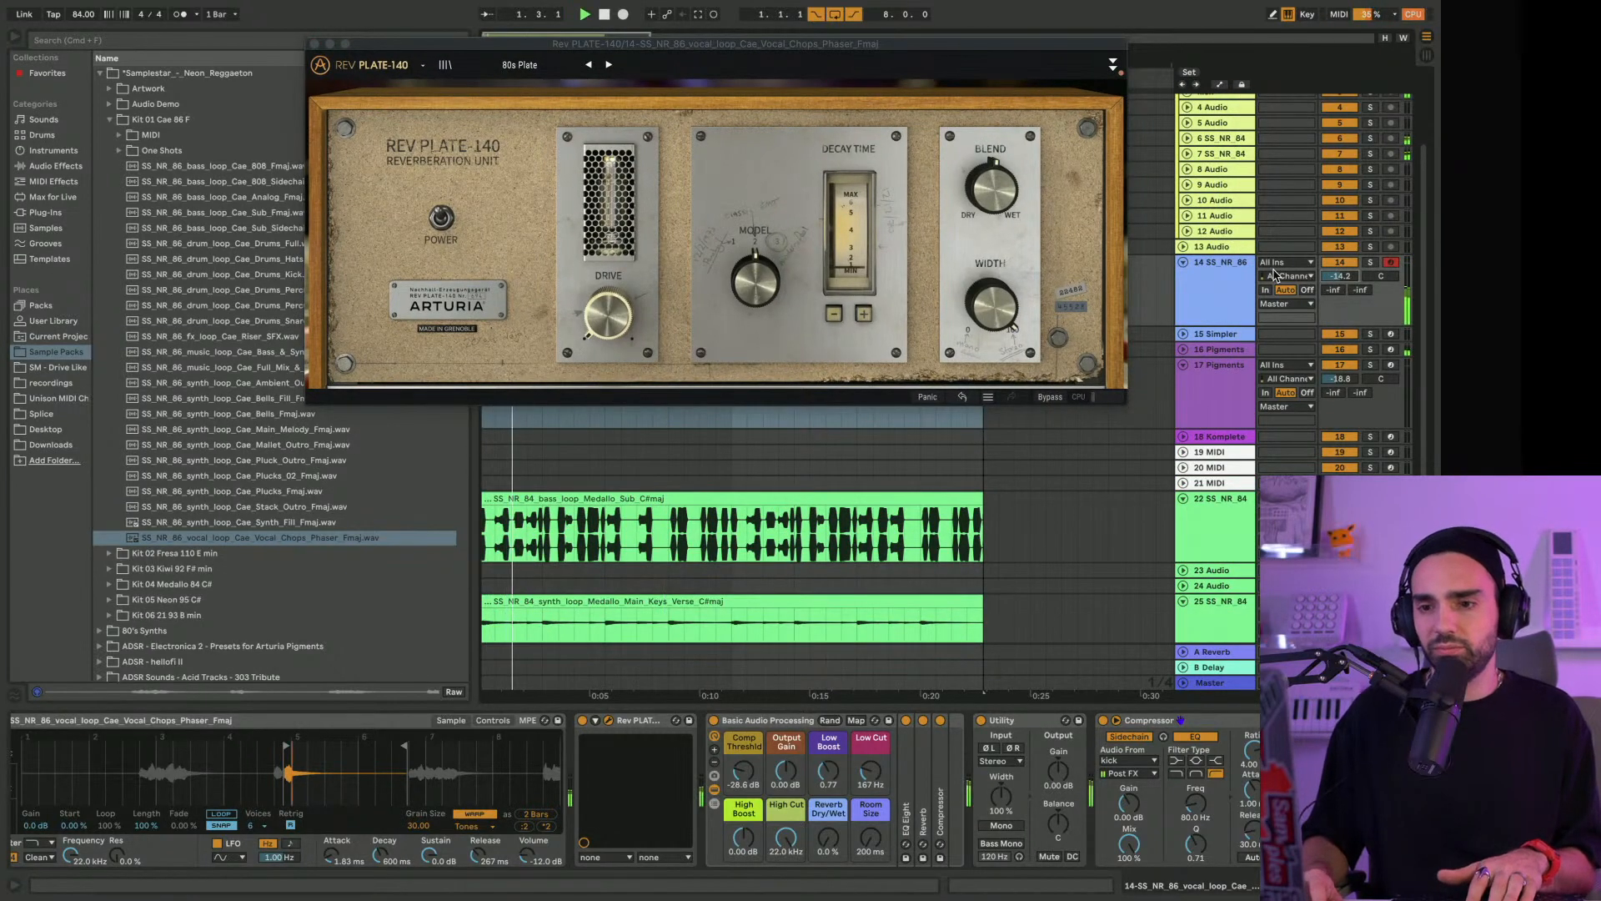
pyautogui.moveTo(1338, 278); pyautogui.dragTo(1347, 283)
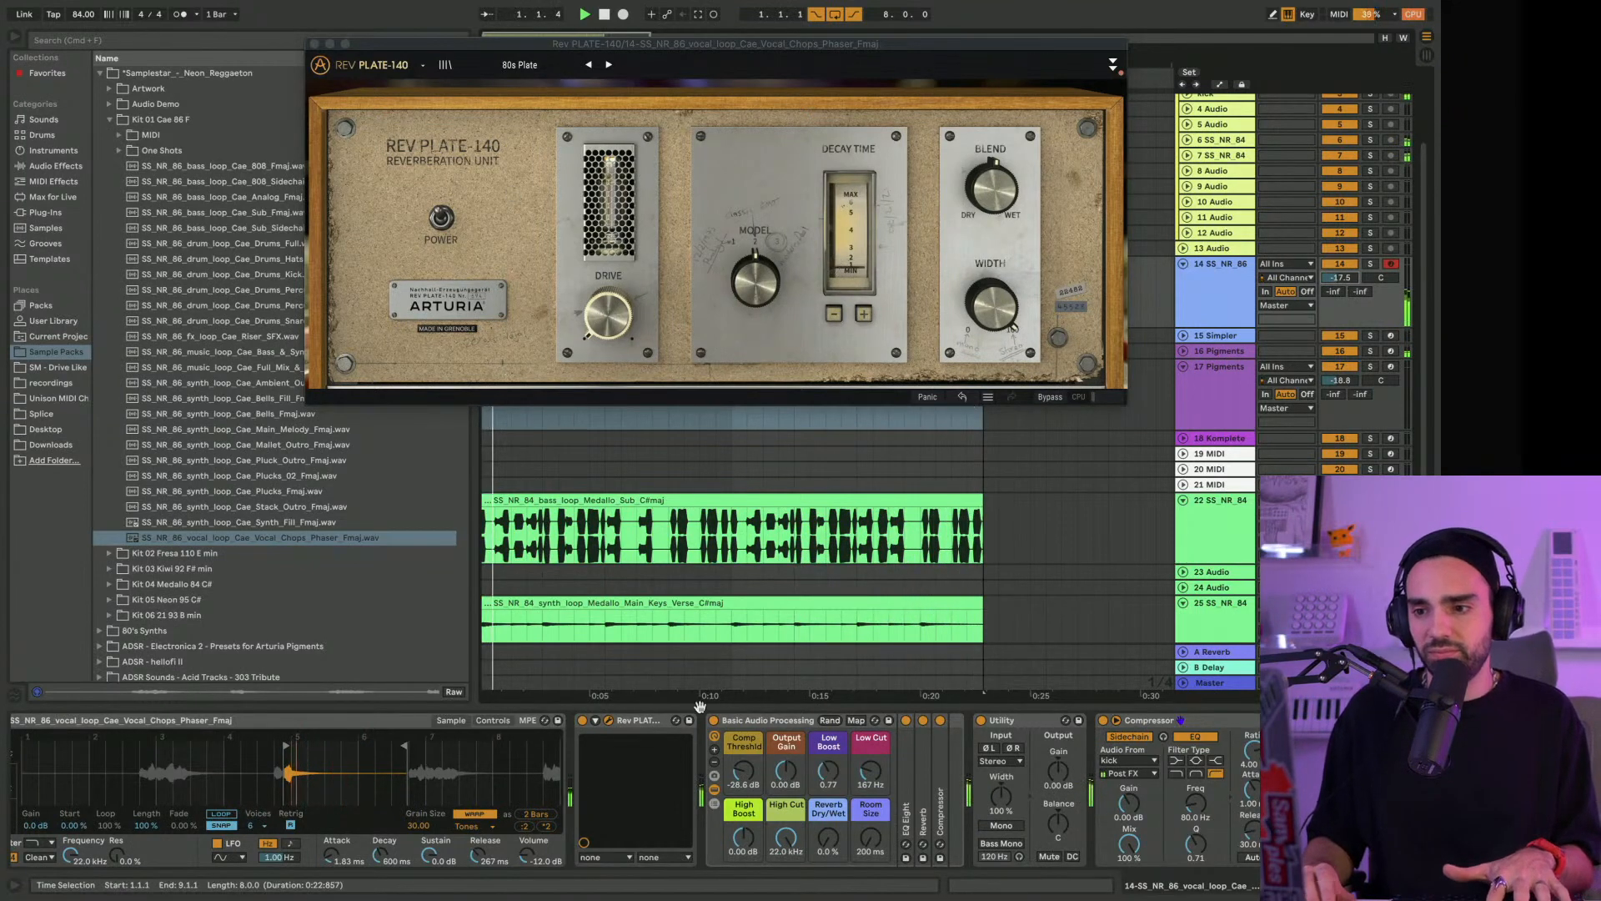
# Close the Rev PLATE-140 window, collapse the Kit 01 Cae folder and browse the Arturia plug-ins
pyautogui.hscroll(1, 759, 762)
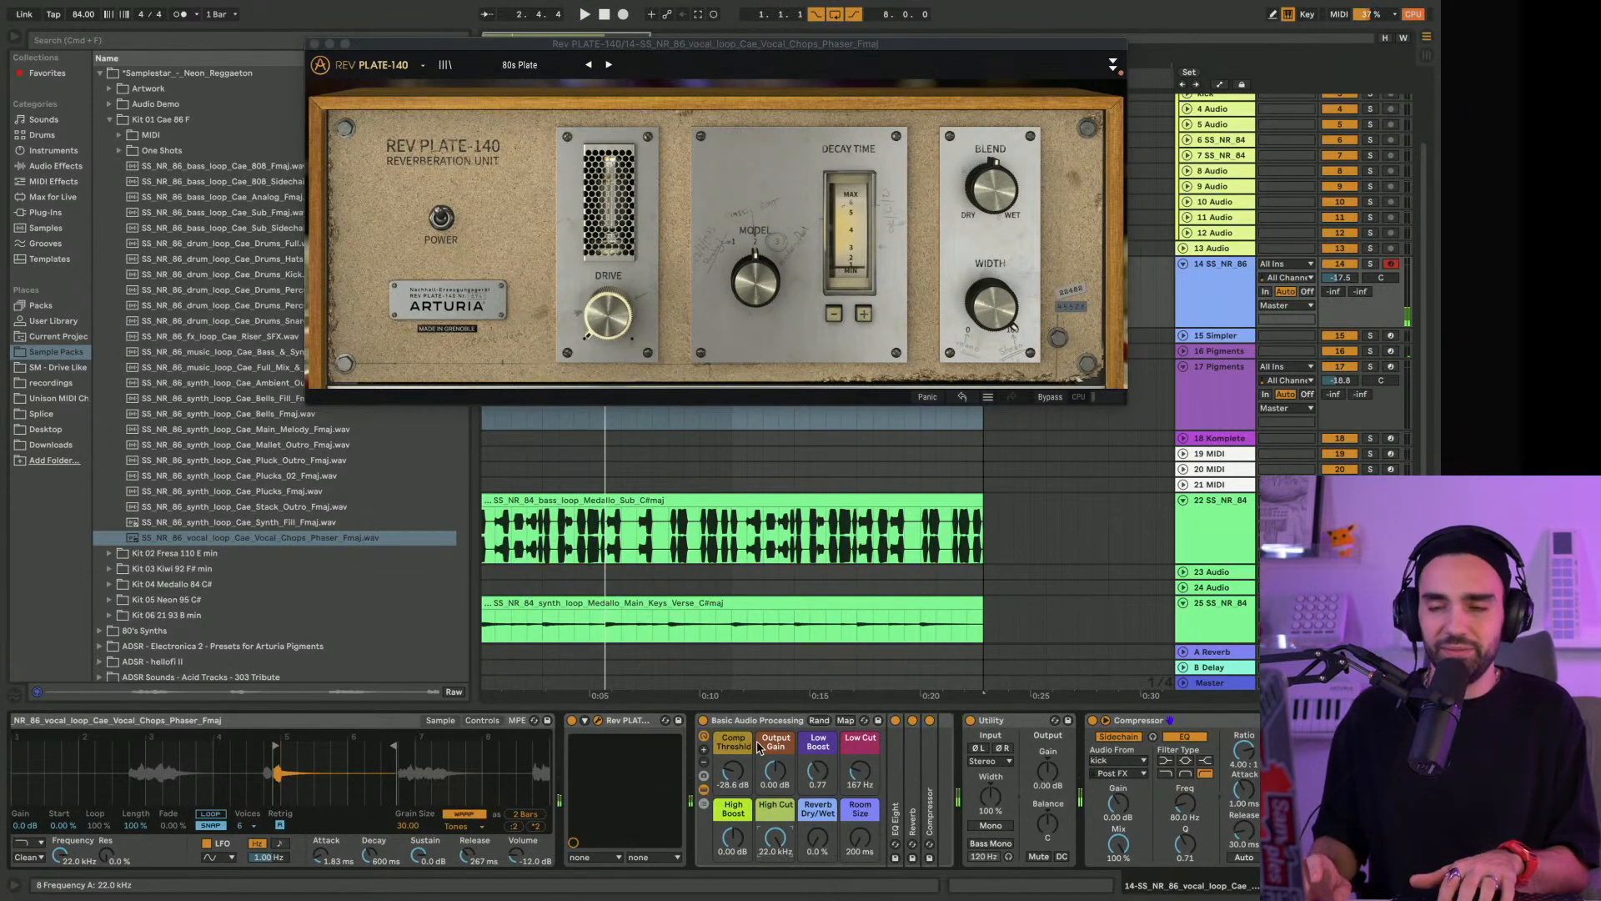
pyautogui.click(314, 44)
pyautogui.click(113, 121)
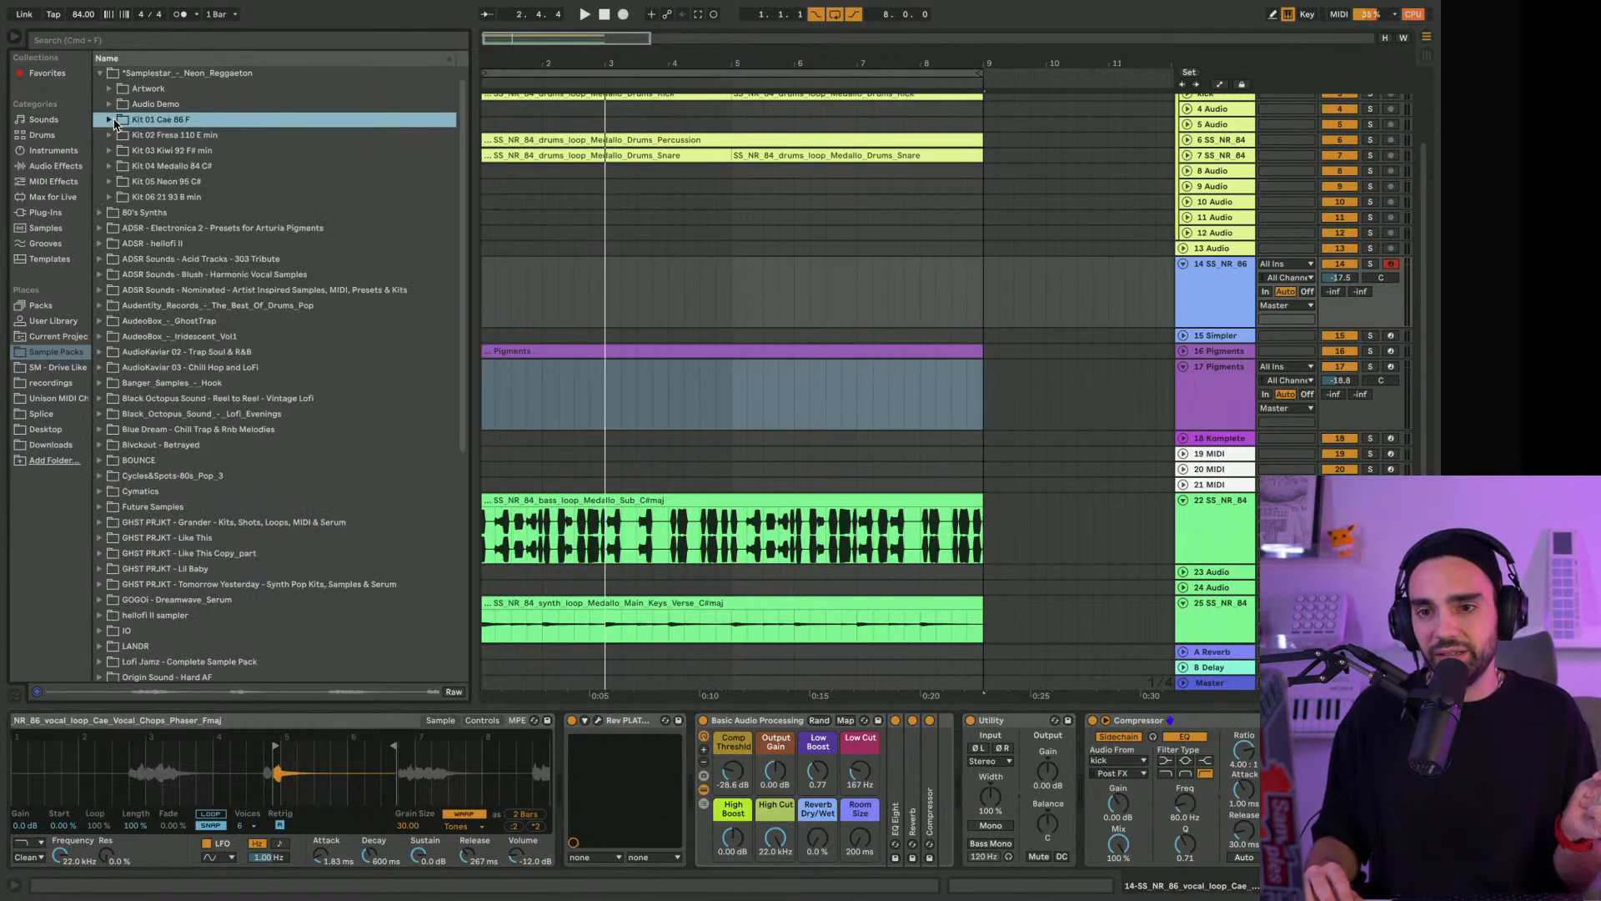
pyautogui.click(71, 215)
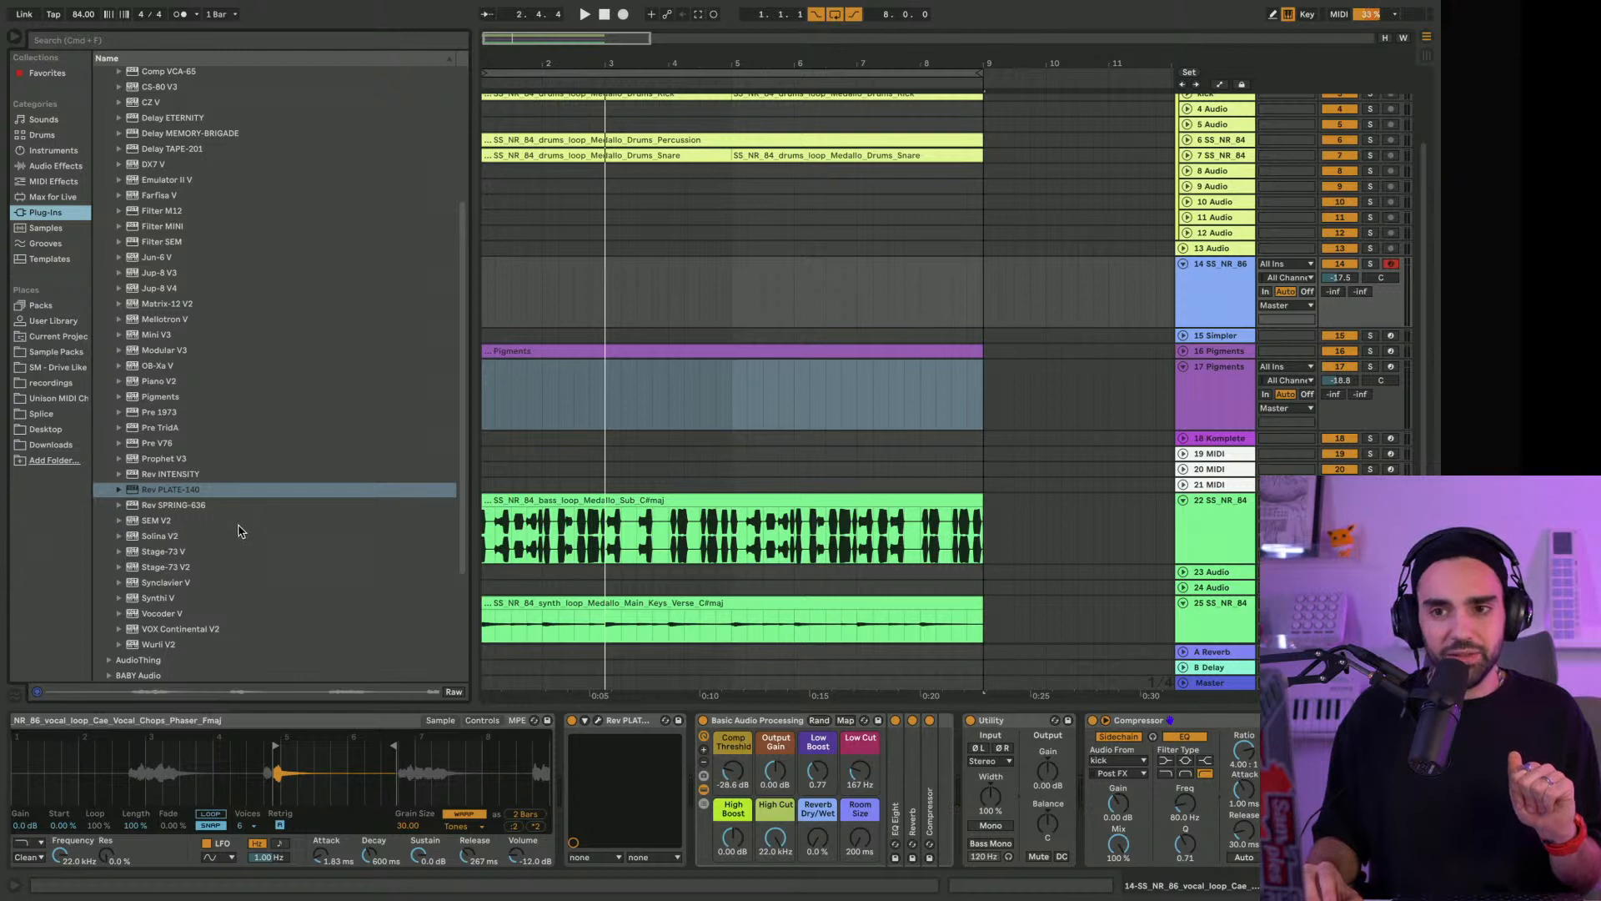
pyautogui.scroll(1, 187, 189)
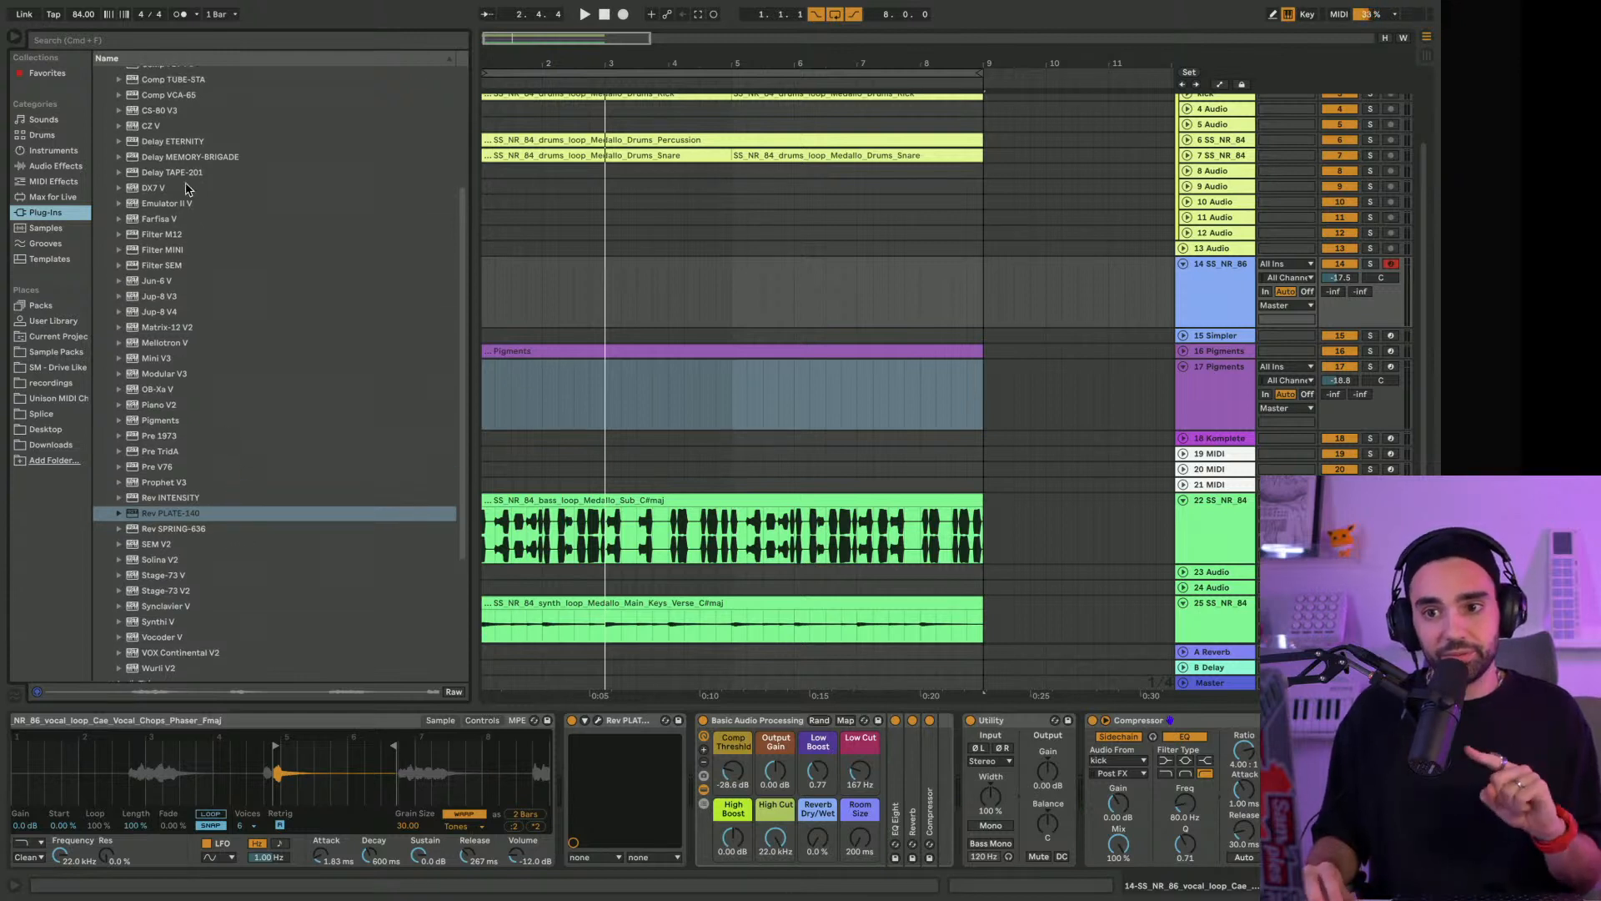
# Insert Delay TAPE-201 before Rev PLATE-140 on track 14, load the 1.16 1.8 Stereo Delays preset and set Dry/Wet to 0.500
pyautogui.moveTo(191, 175); pyautogui.dragTo(575, 758)
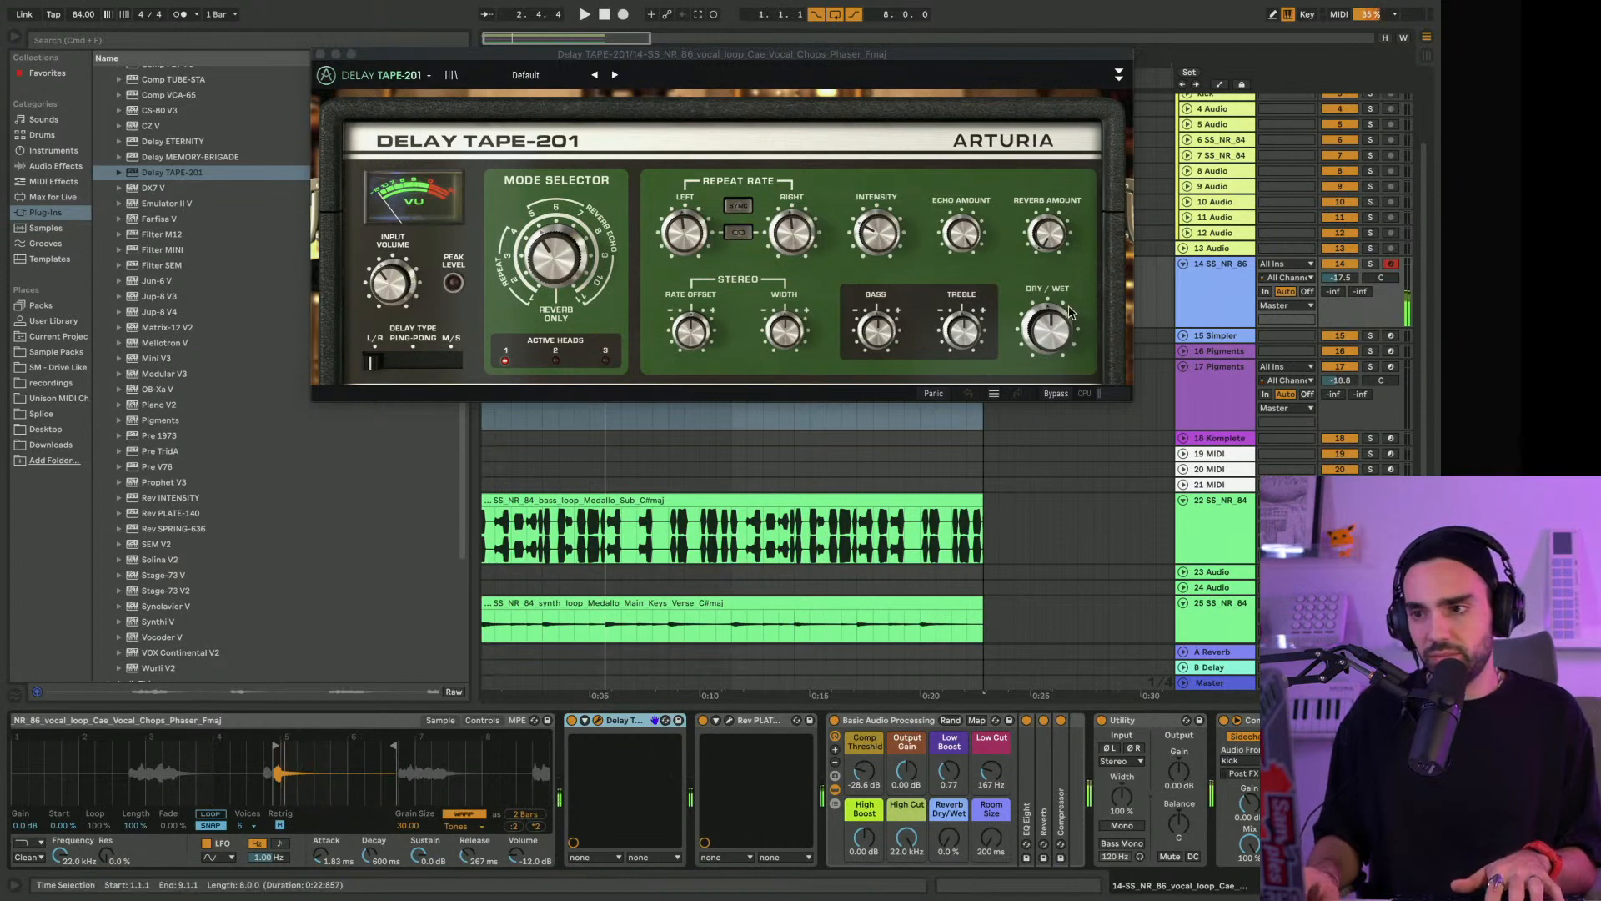
pyautogui.click(614, 76)
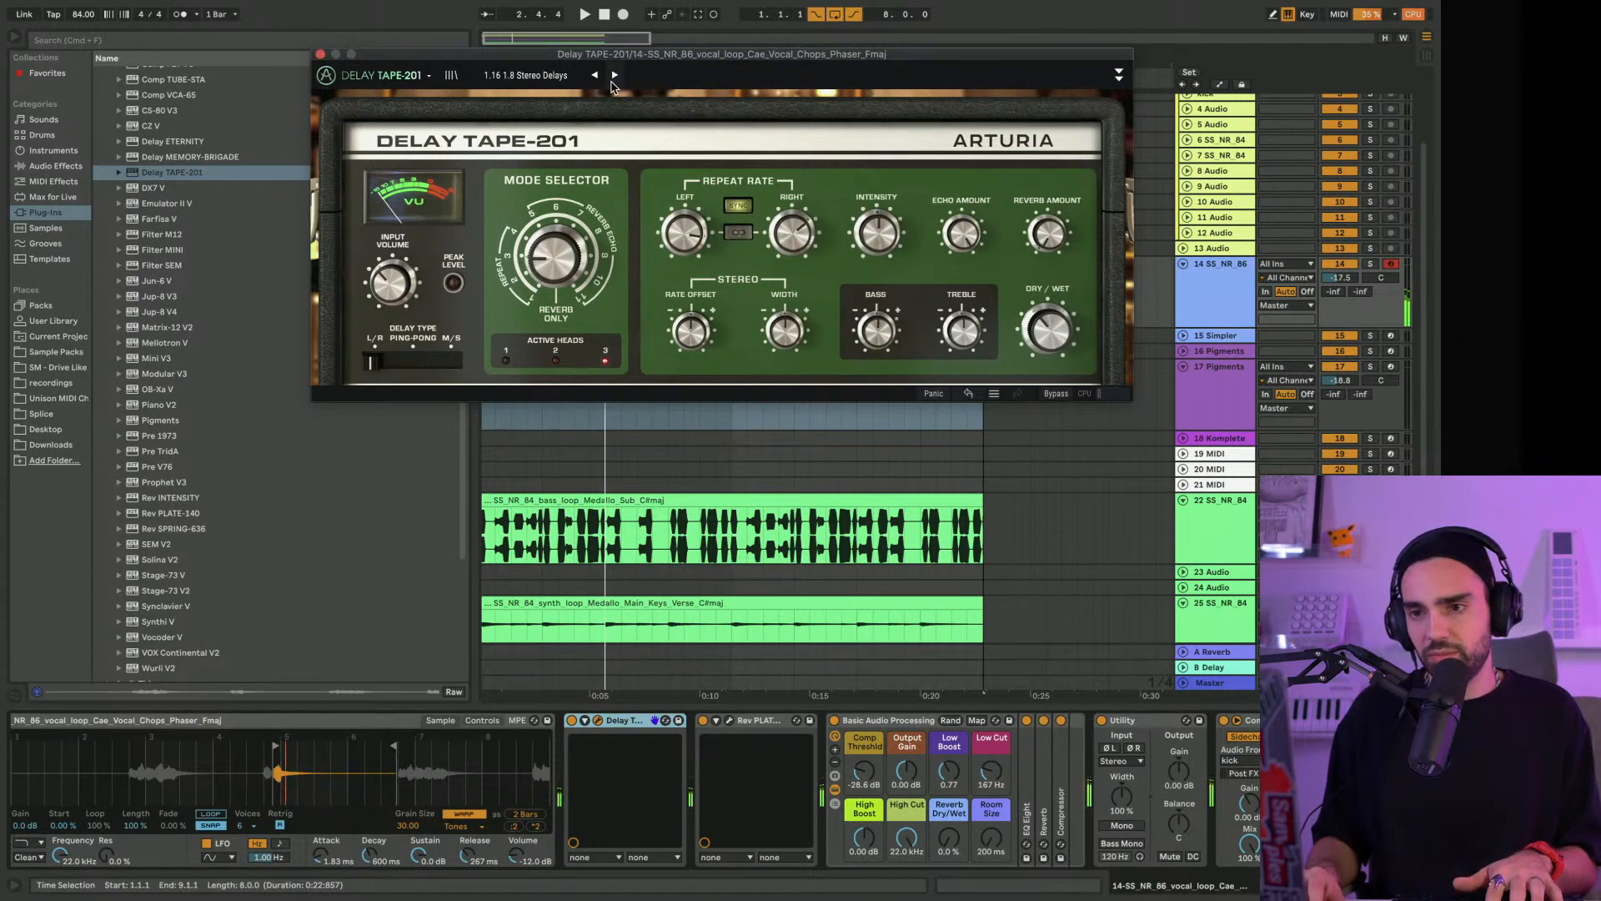
pyautogui.moveTo(1049, 330); pyautogui.dragTo(1048, 325)
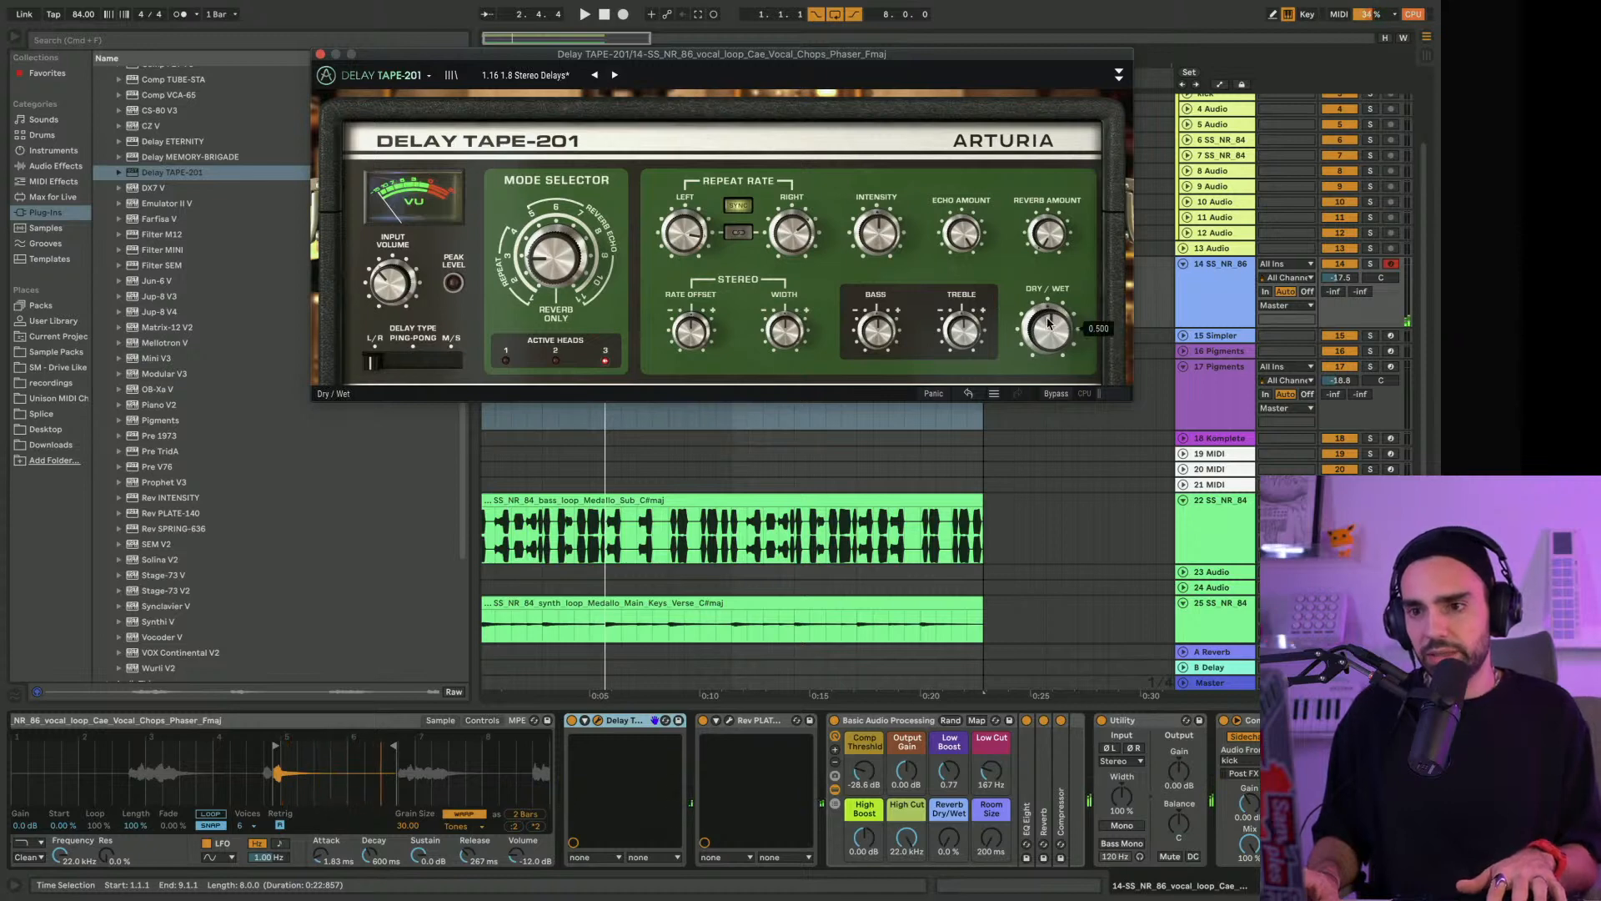
# Expand Delay TAPE-201's advanced controls, try the 1.8 Ping Pong Delays preset, settle on Ping Pong Reverb and close the plug-in window
pyautogui.click(1119, 75)
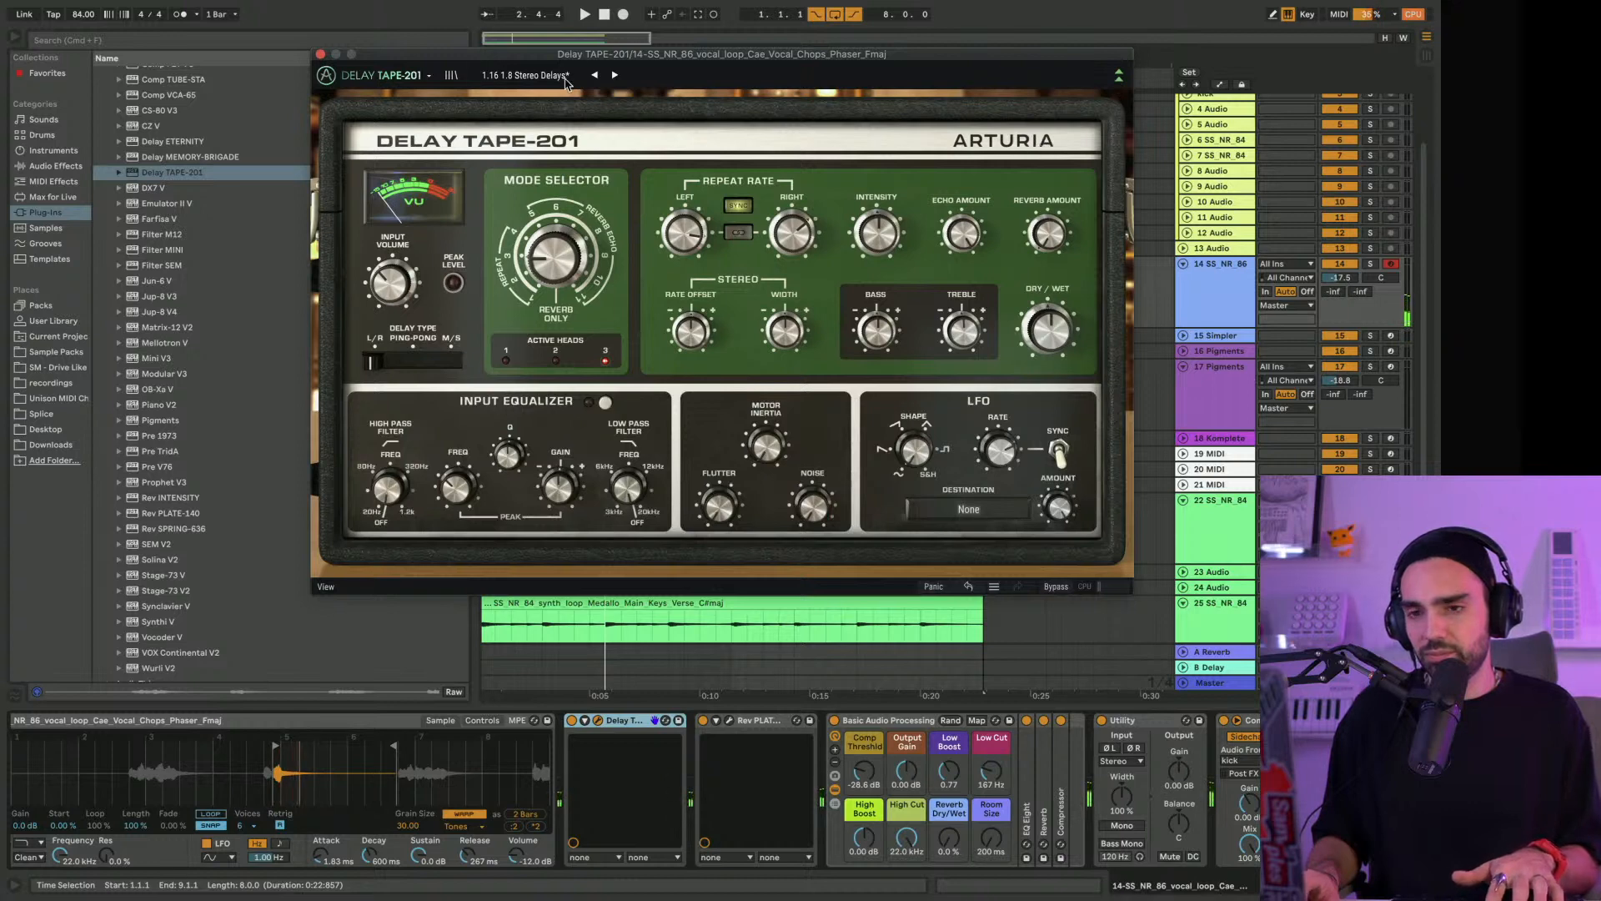
pyautogui.click(614, 75)
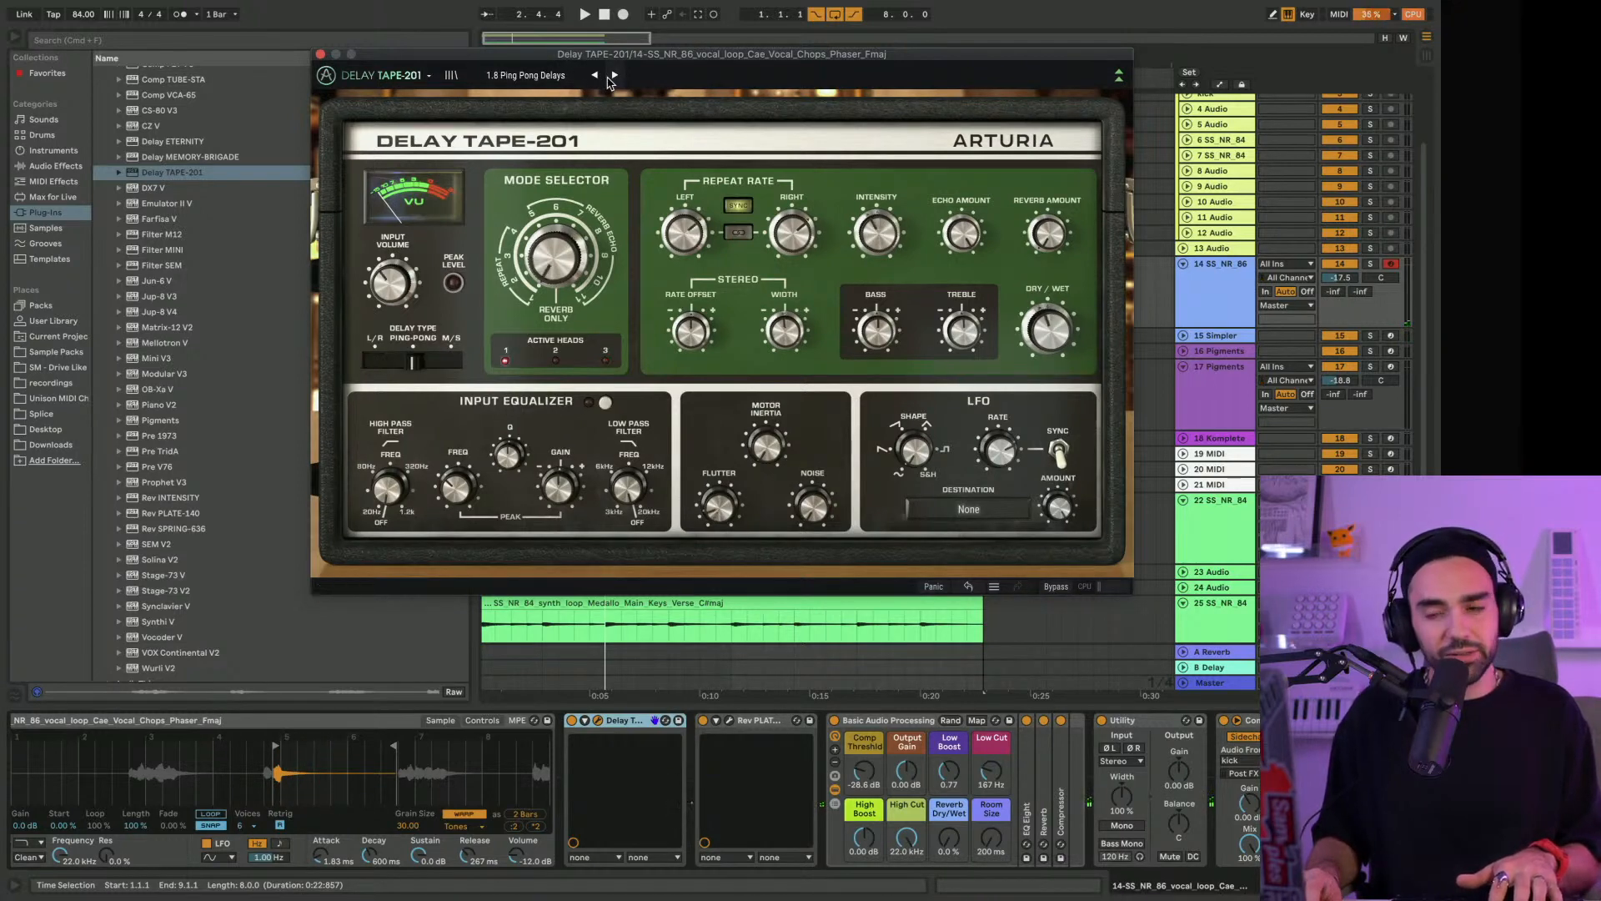
pyautogui.click(614, 75)
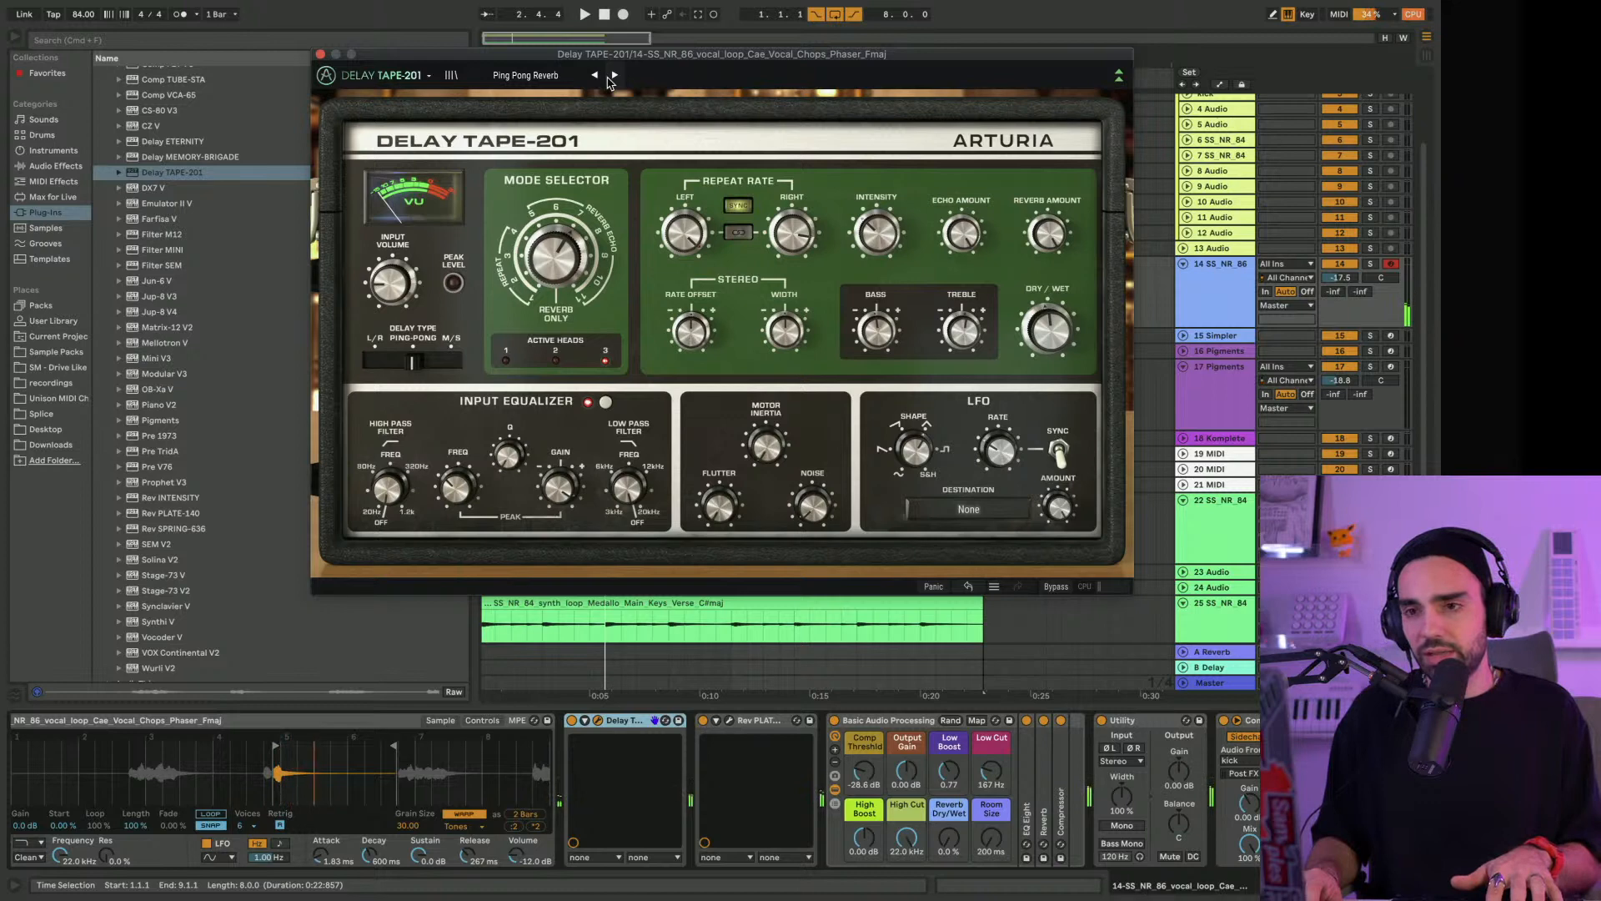
pyautogui.click(320, 54)
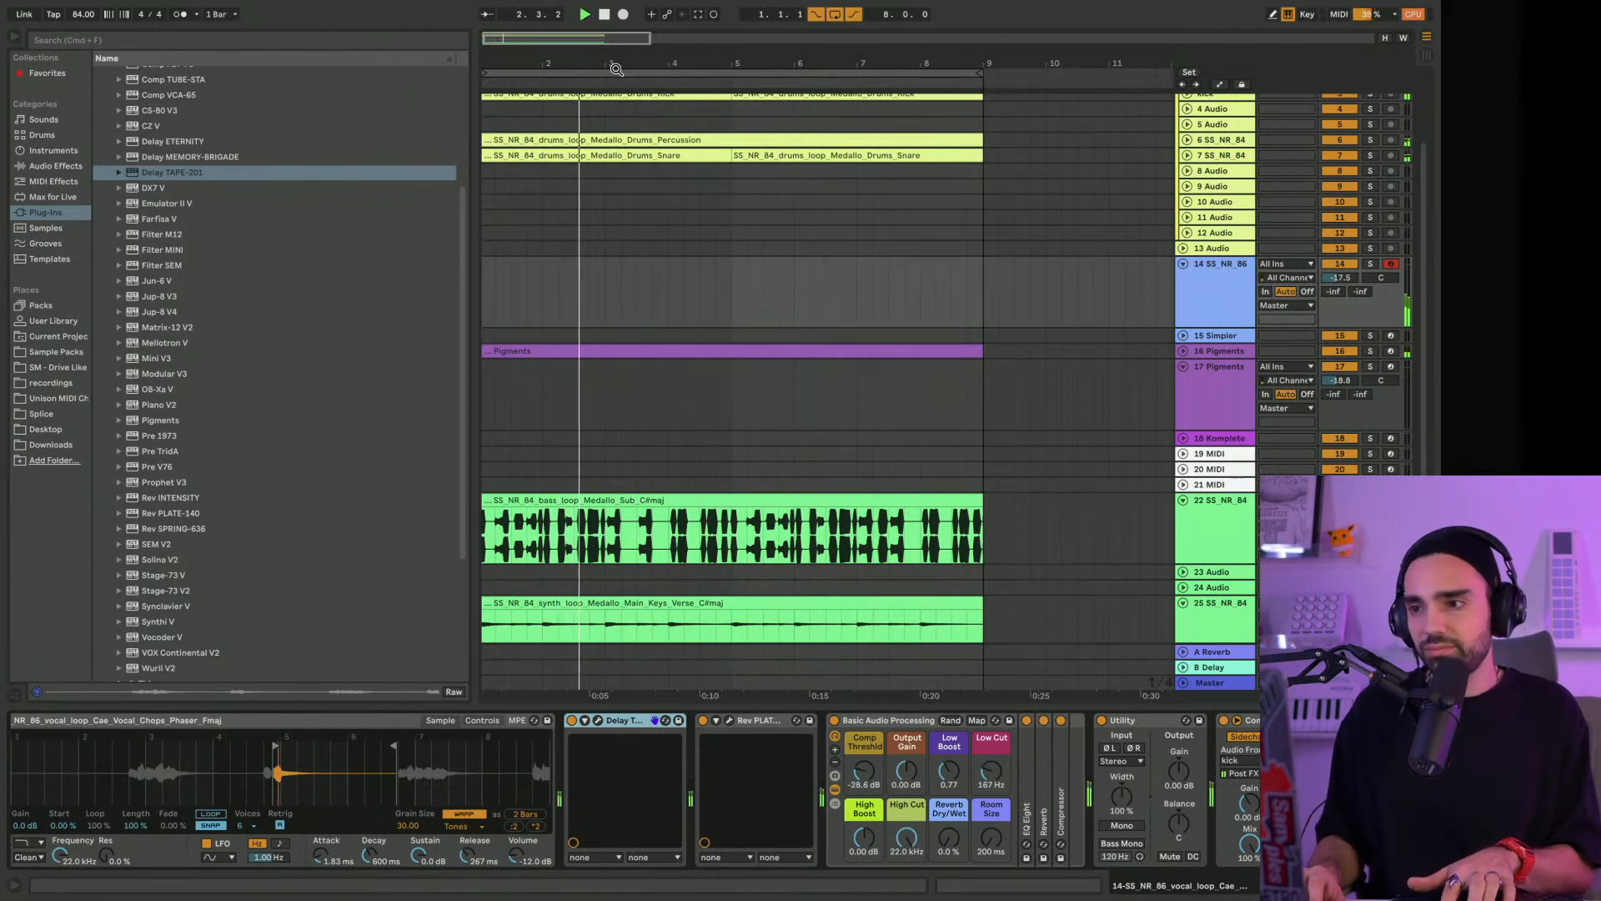
# Lower track 14's volume to -23.8 dB while the loop plays, and stop playback
pyautogui.moveTo(1335, 281); pyautogui.dragTo(1330, 282)
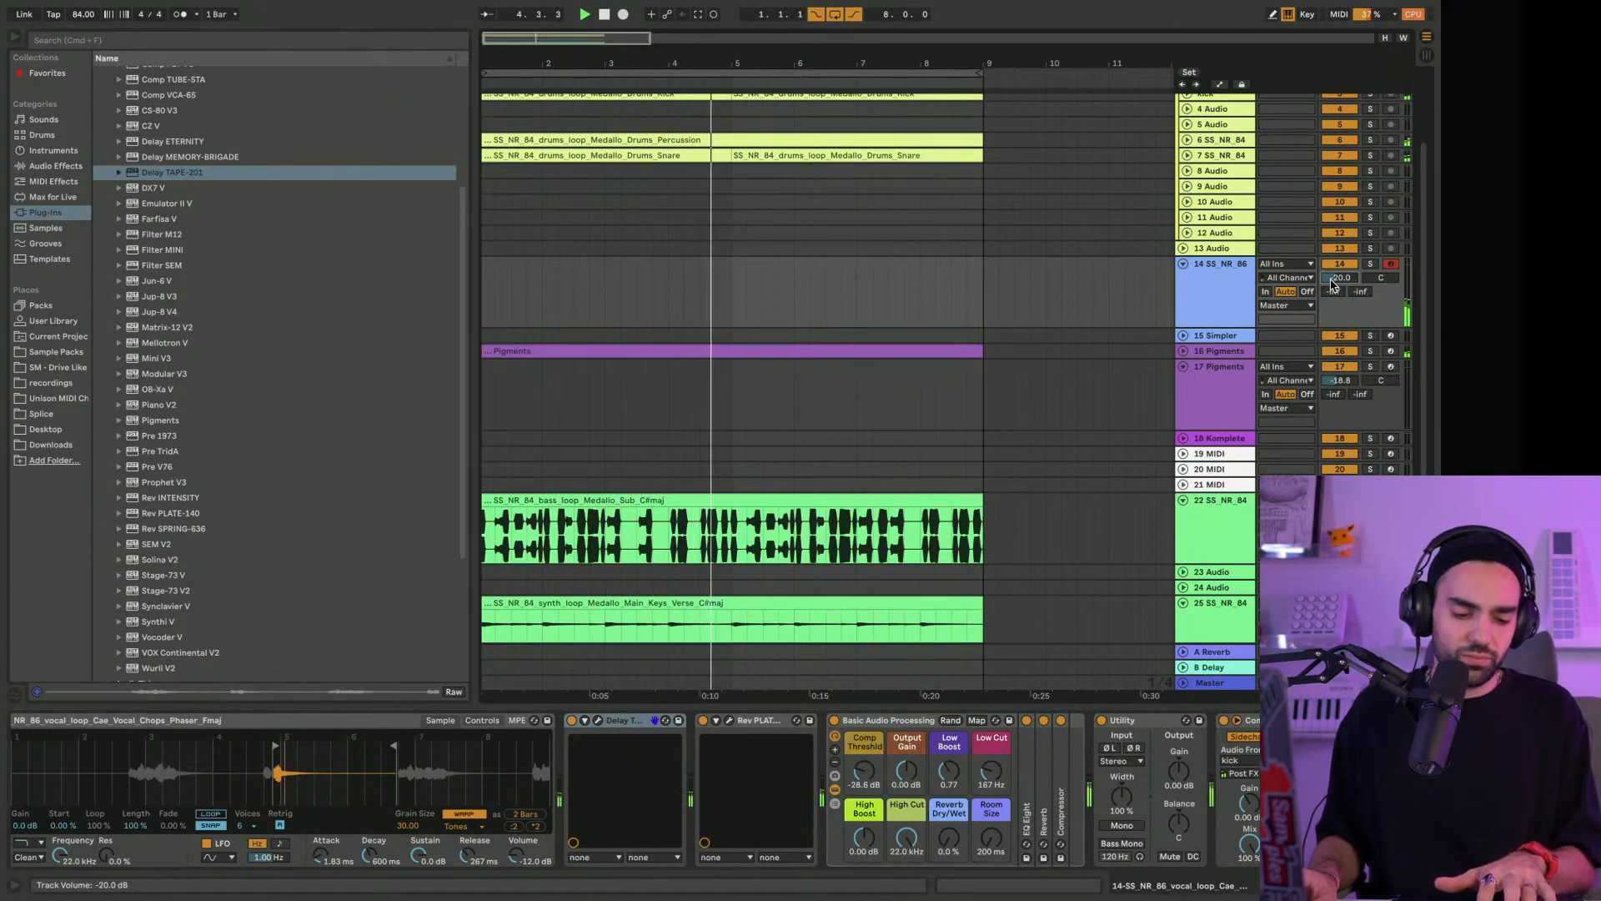
pyautogui.moveTo(1331, 281); pyautogui.dragTo(1332, 284)
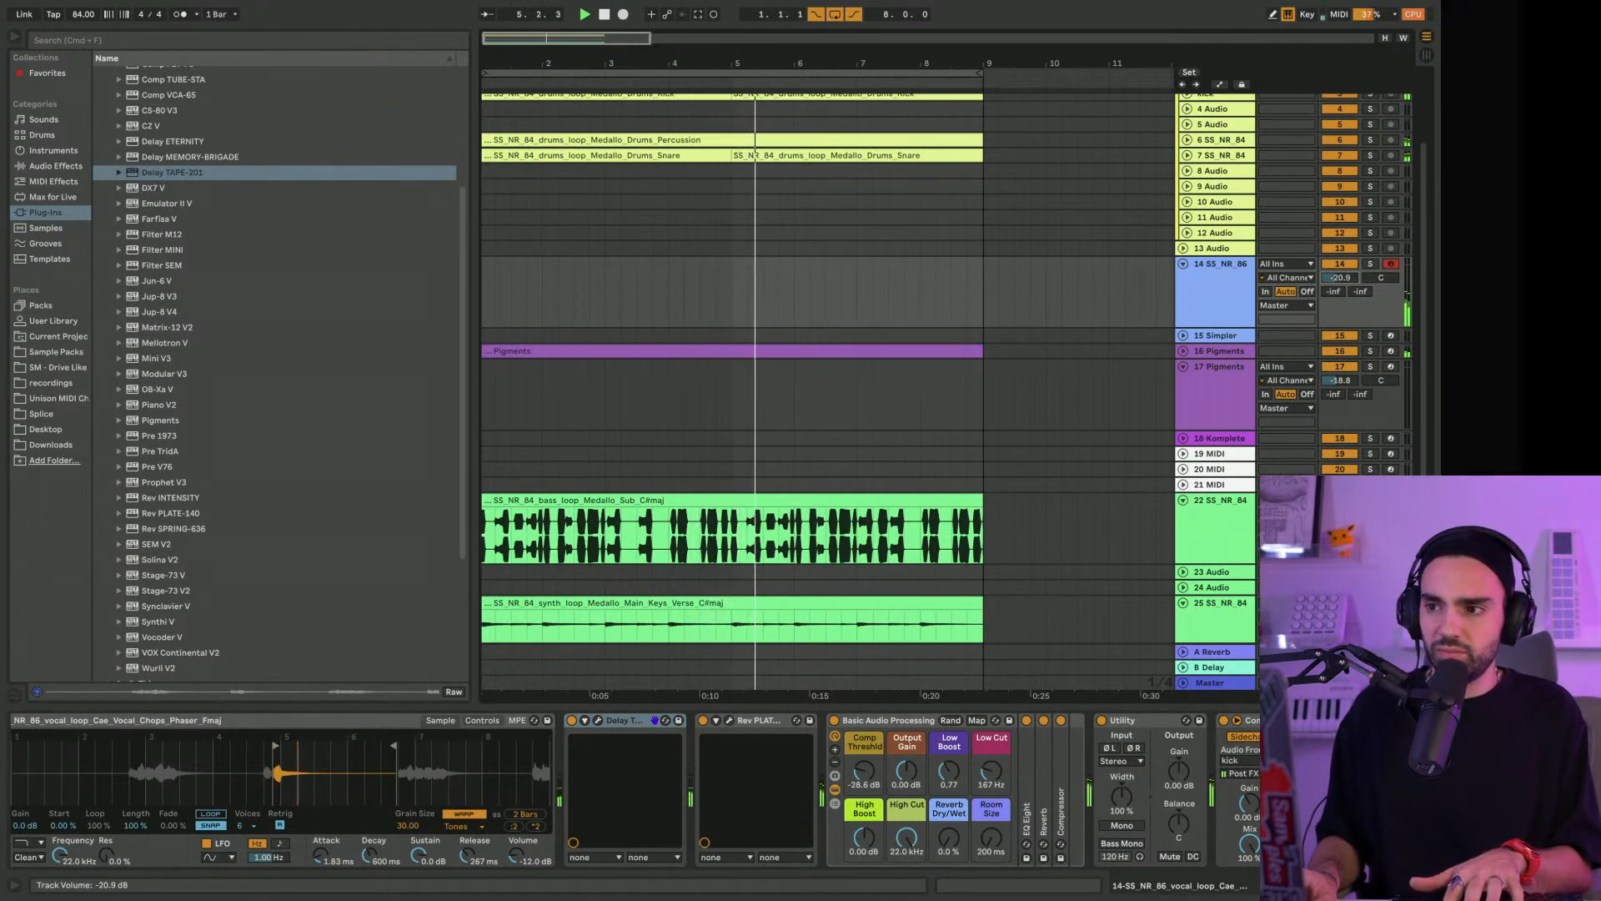
pyautogui.press('space')
# Reopen Rev PLATE-140 on track 14, adjust its Blend knob, compare the sound with the unit bypassed and re-enabled, and close it
pyautogui.scroll(1, 1332, 284)
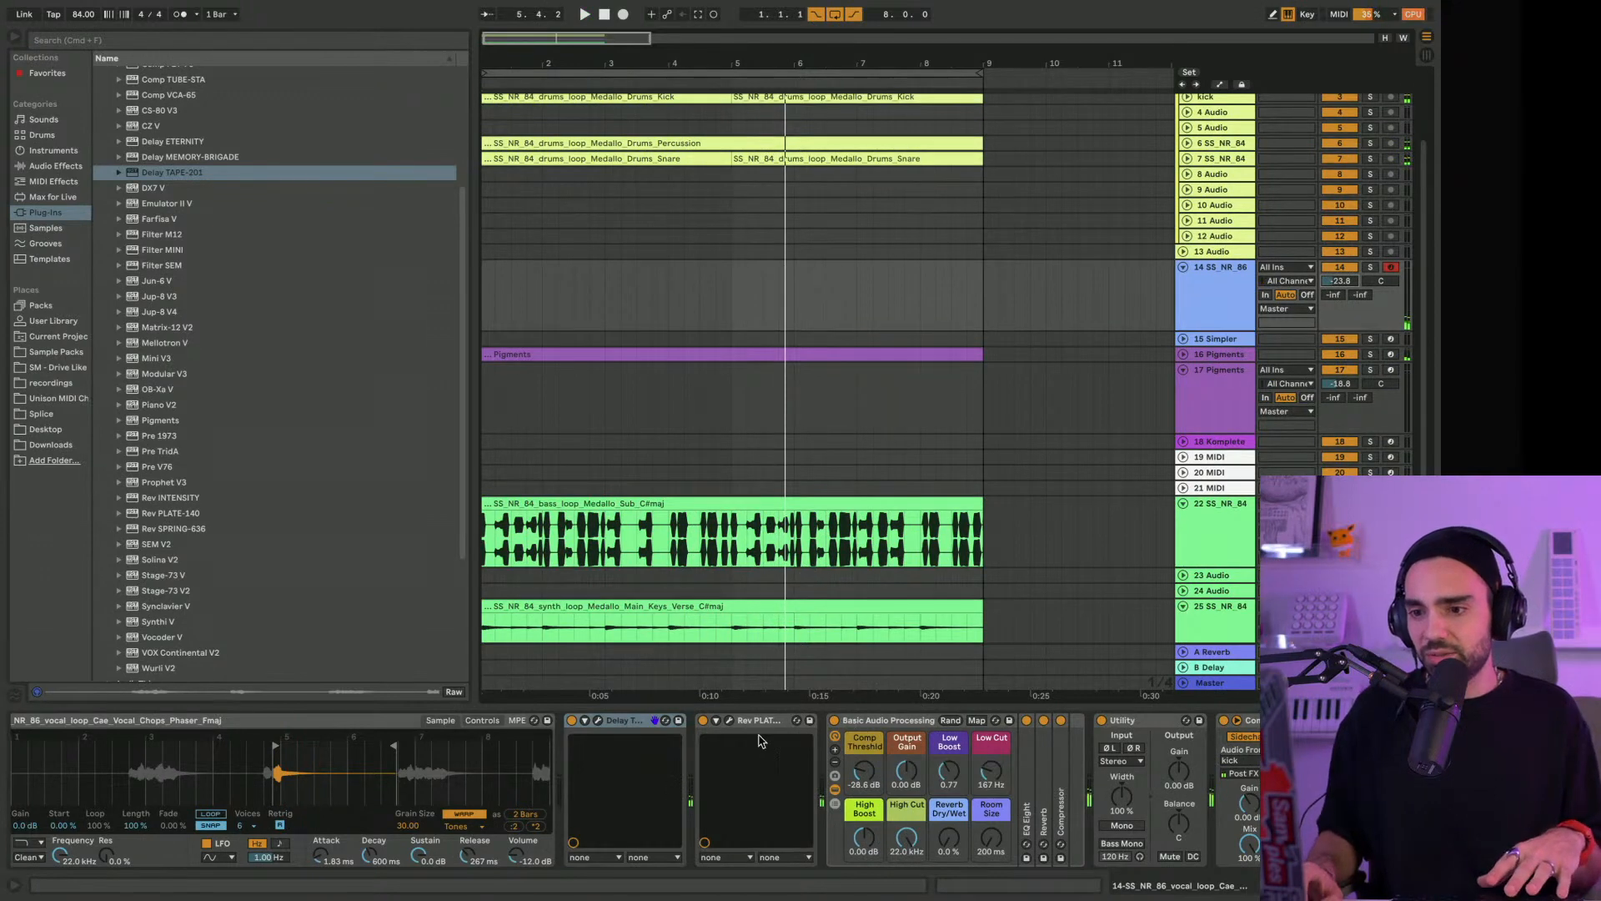
pyautogui.click(729, 721)
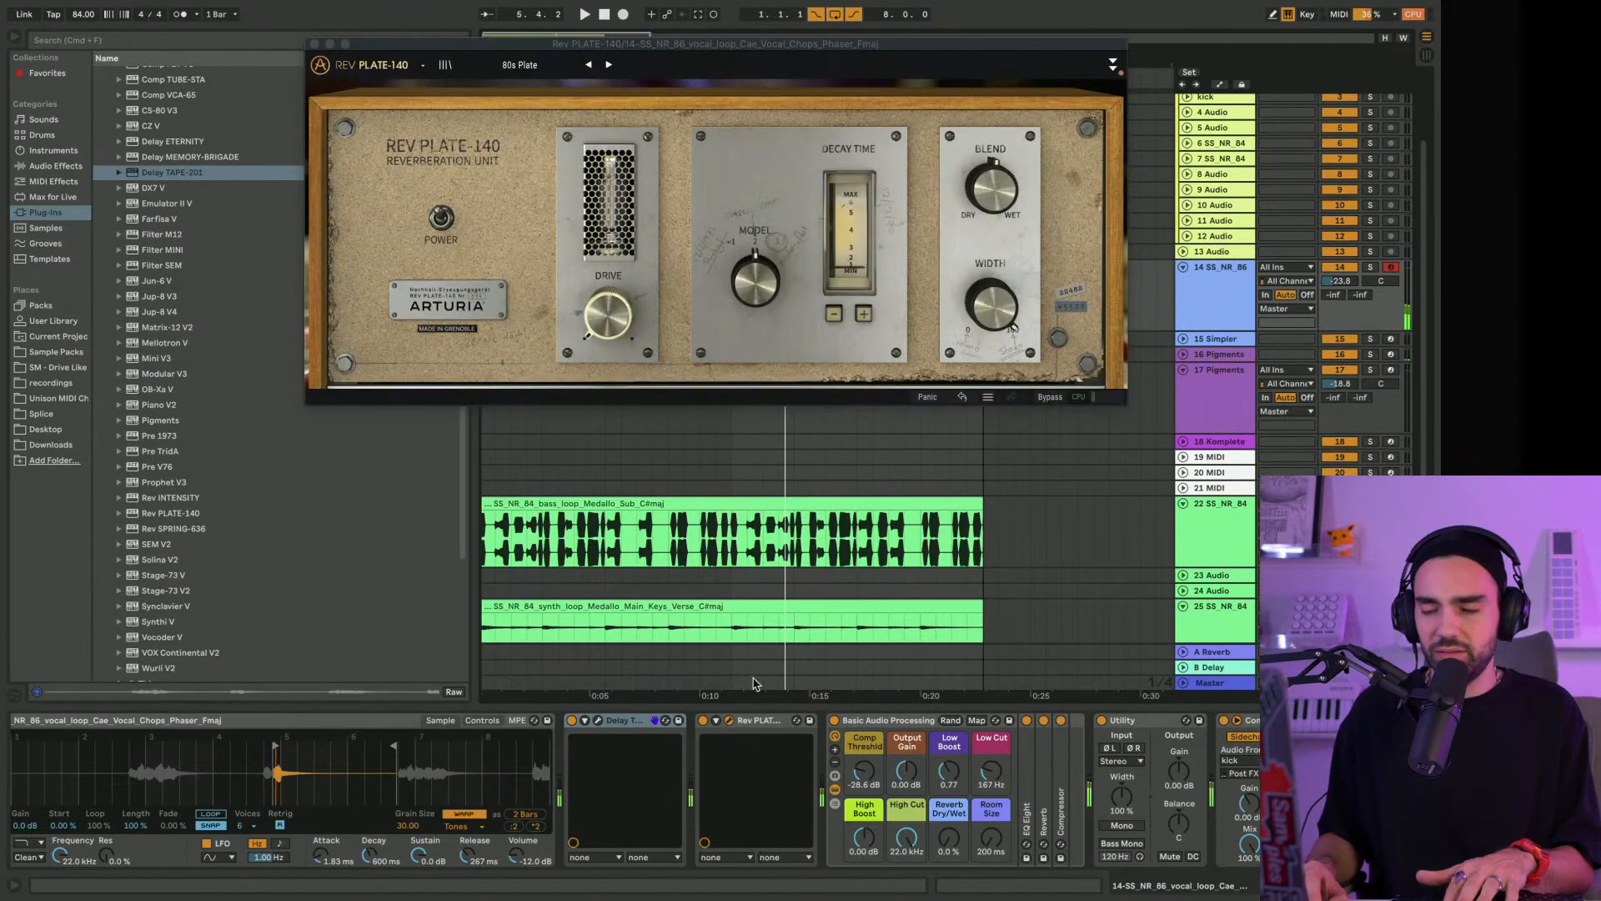
pyautogui.moveTo(991, 190); pyautogui.dragTo(991, 165)
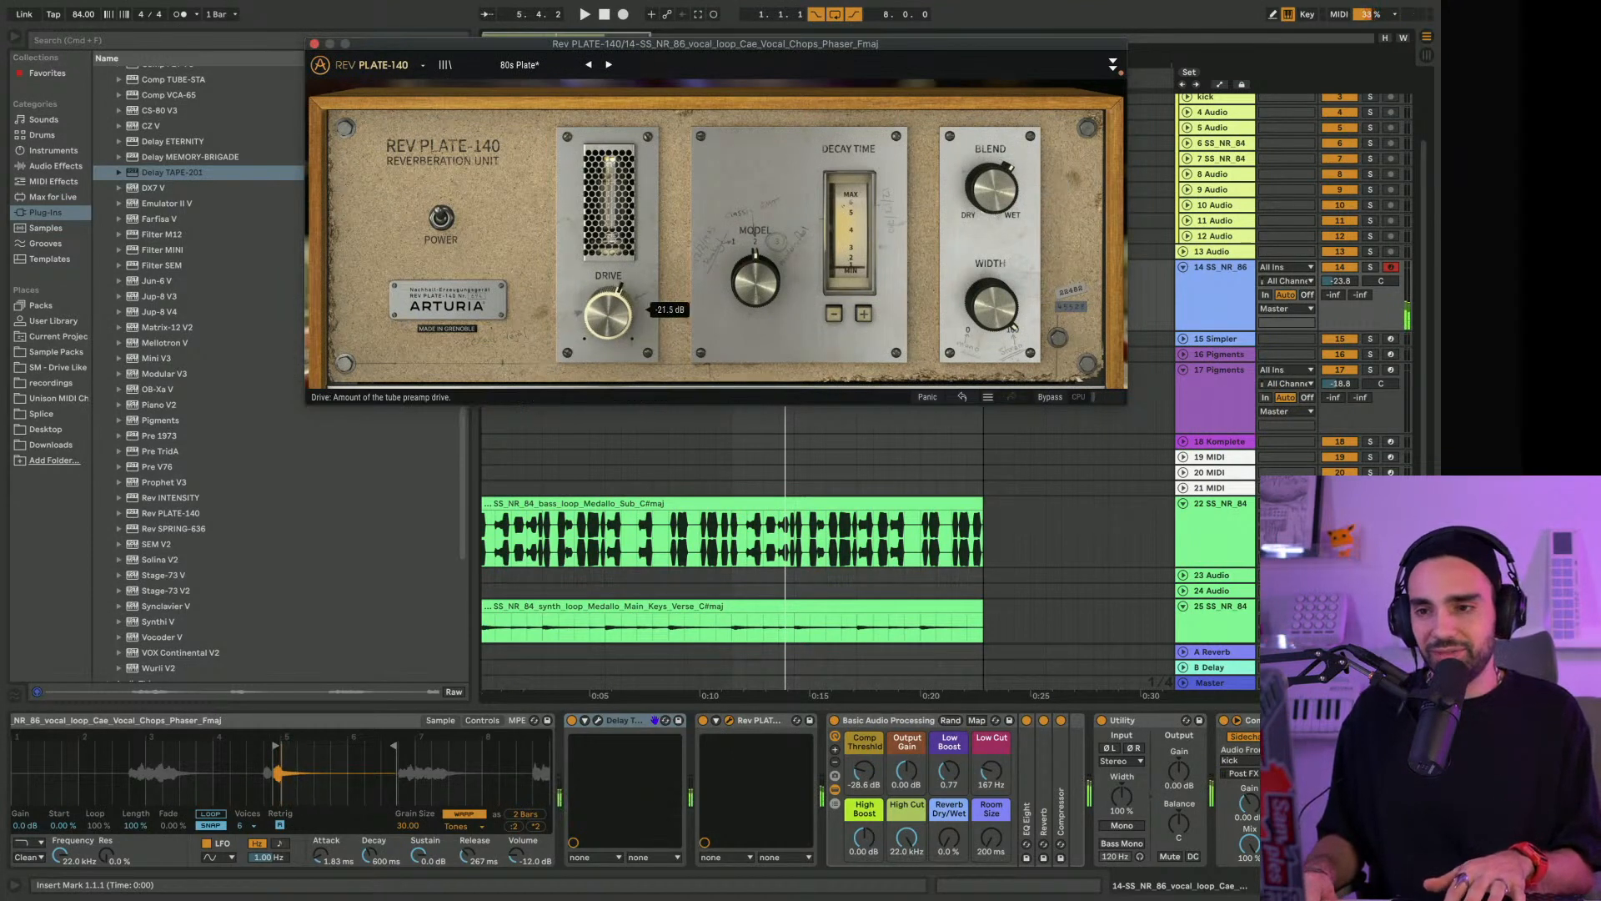
pyautogui.click(444, 220)
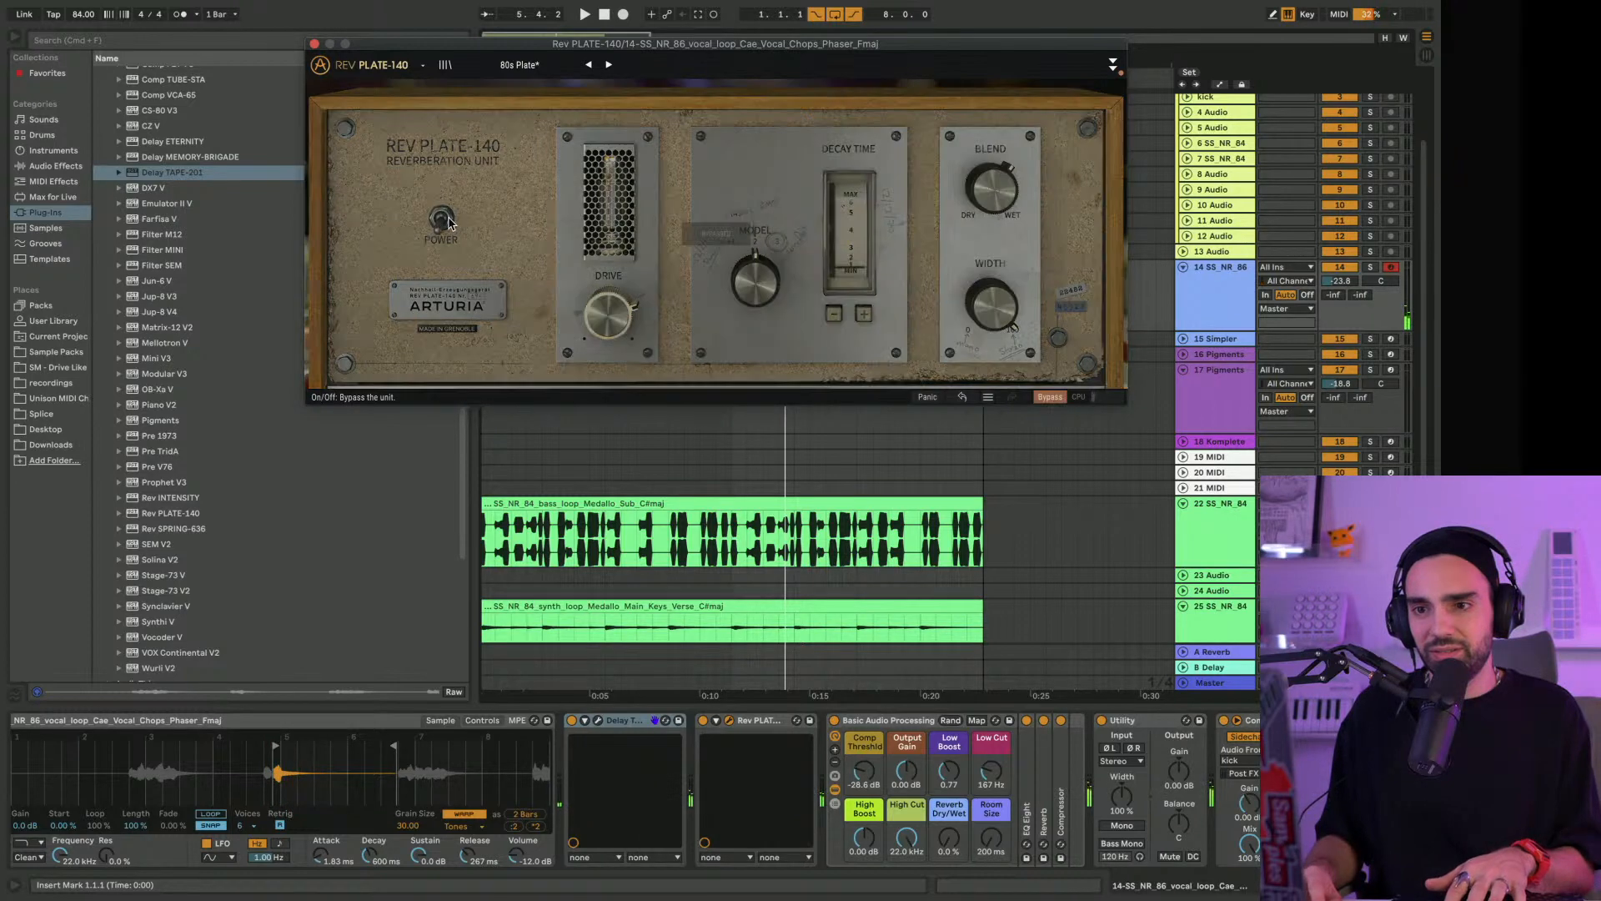
pyautogui.click(446, 221)
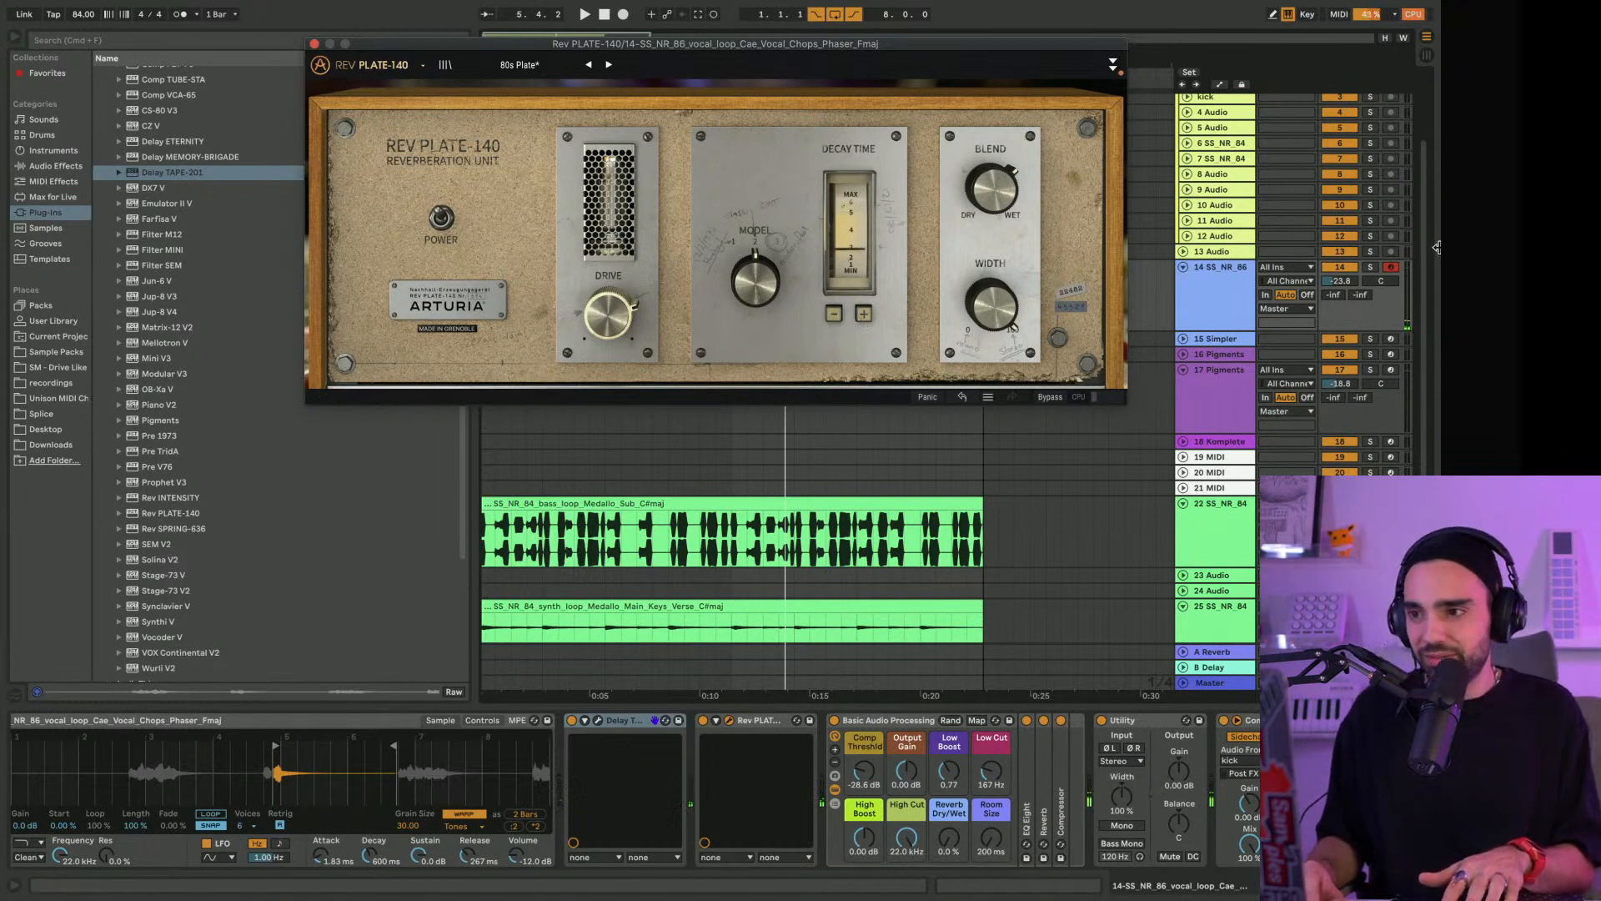
pyautogui.click(314, 43)
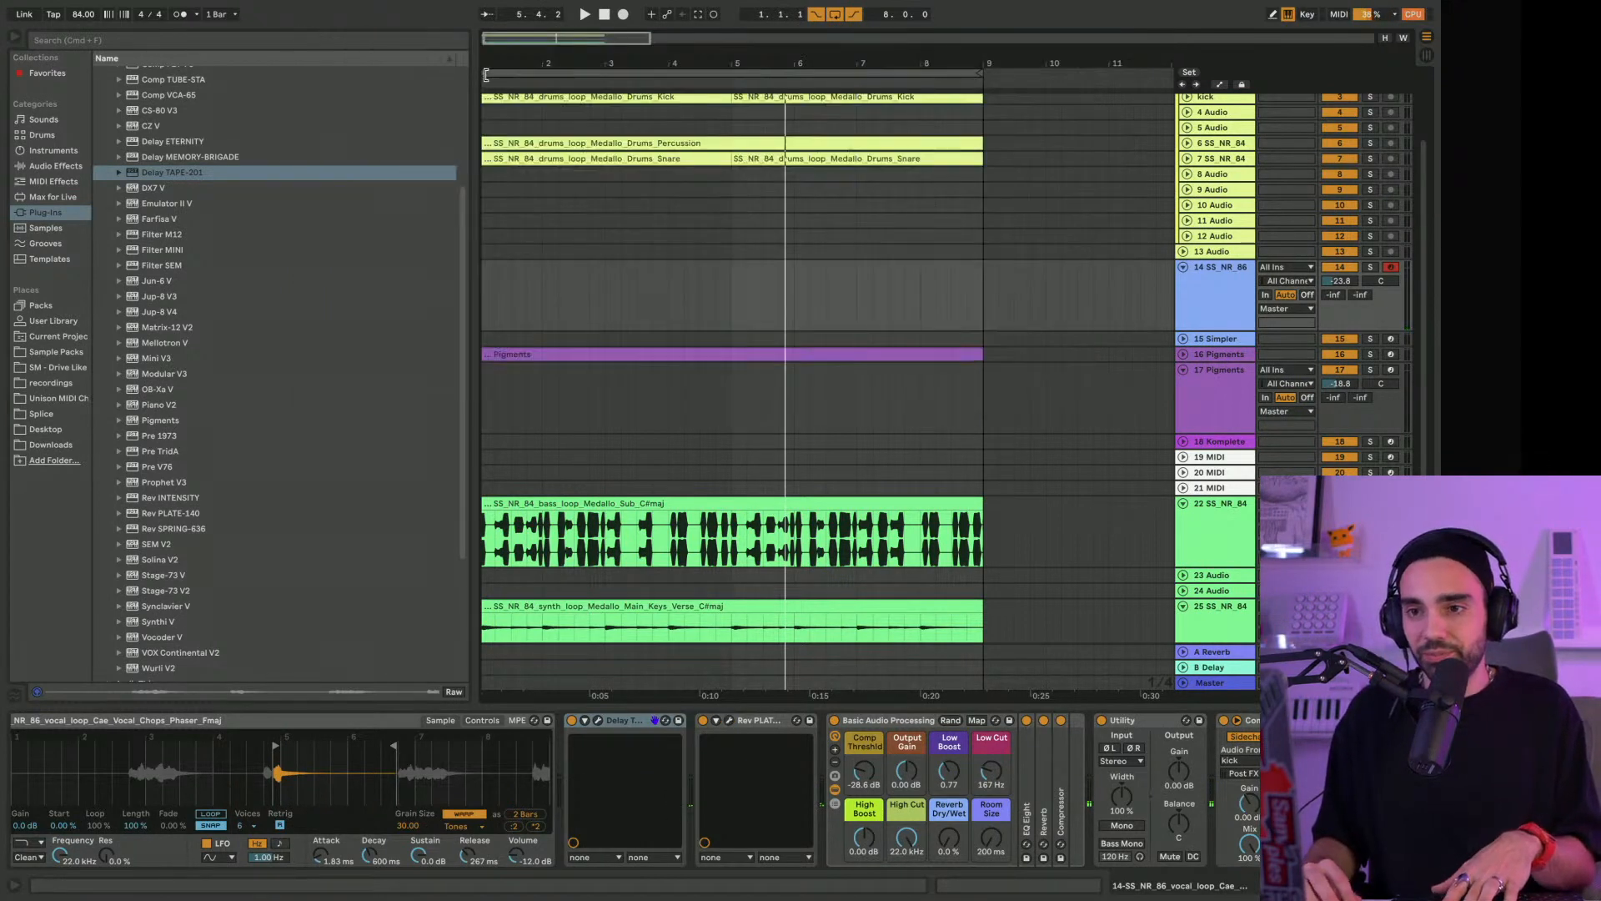
# Record a vocal-chop MIDI clip nearly five bars long on track 14, starting from bar 1
pyautogui.moveTo(600, 39); pyautogui.dragTo(601, 30)
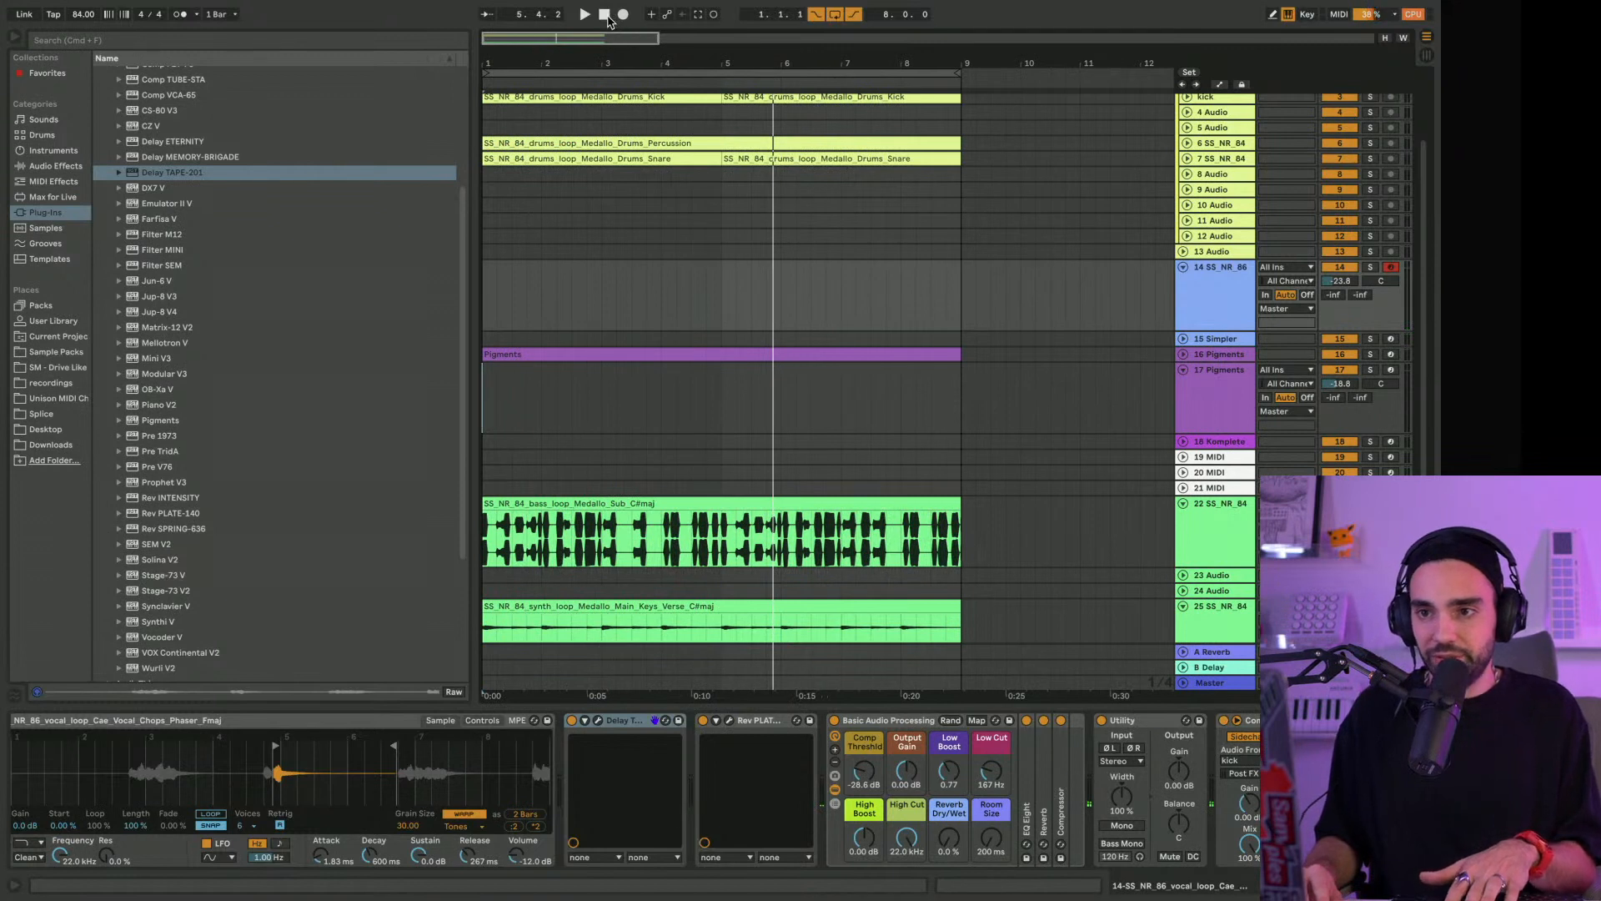
pyautogui.click(606, 15)
pyautogui.click(624, 15)
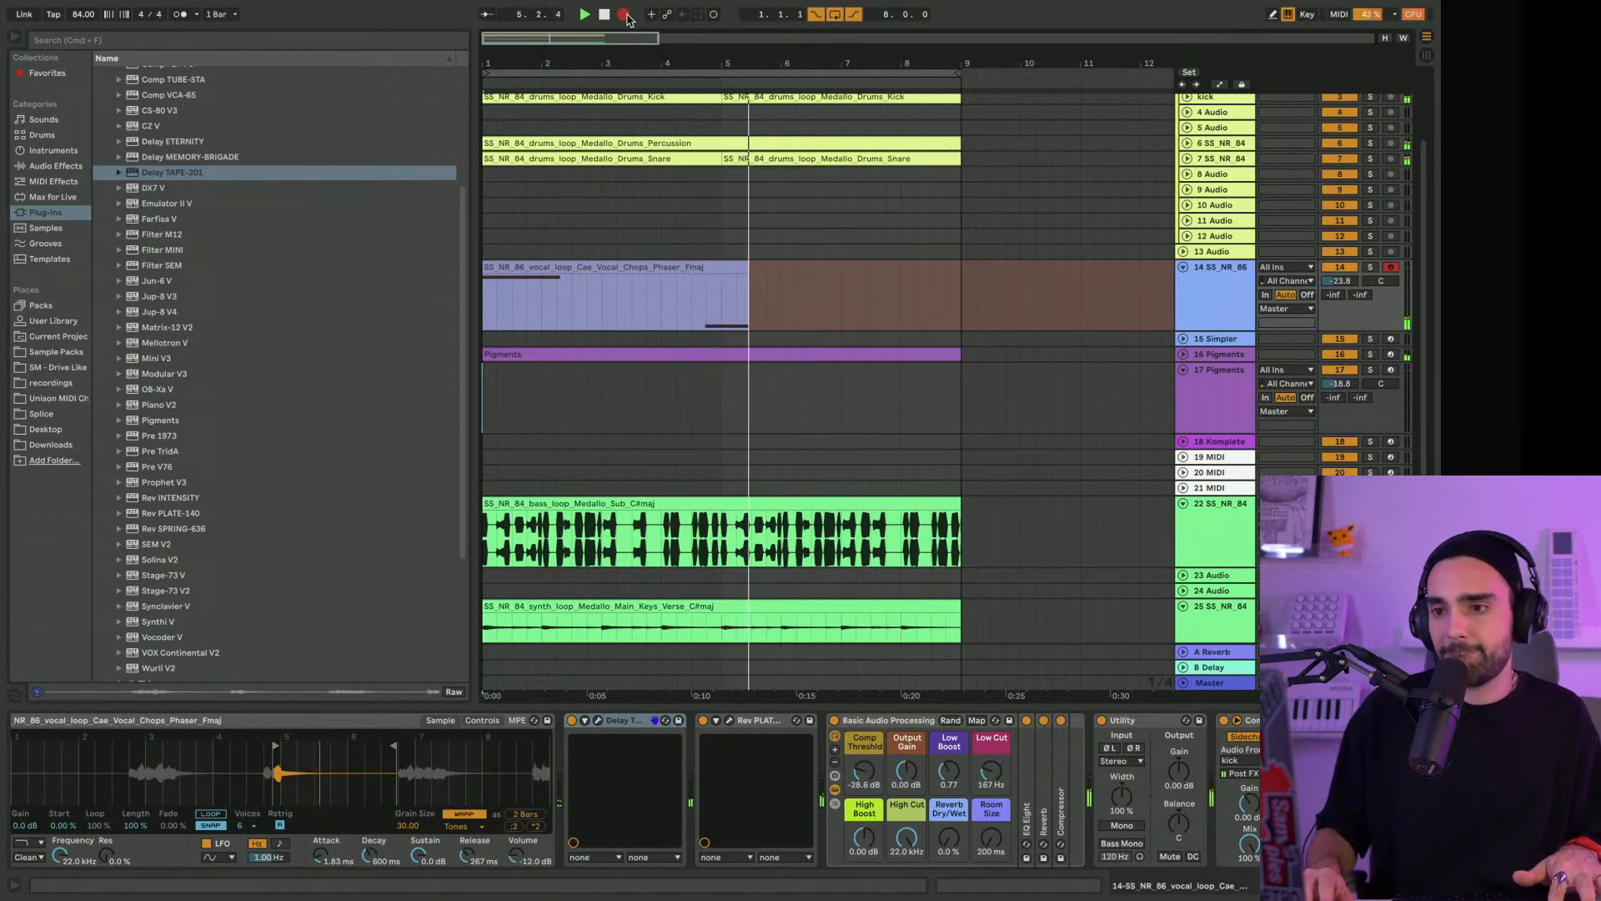
pyautogui.click(624, 15)
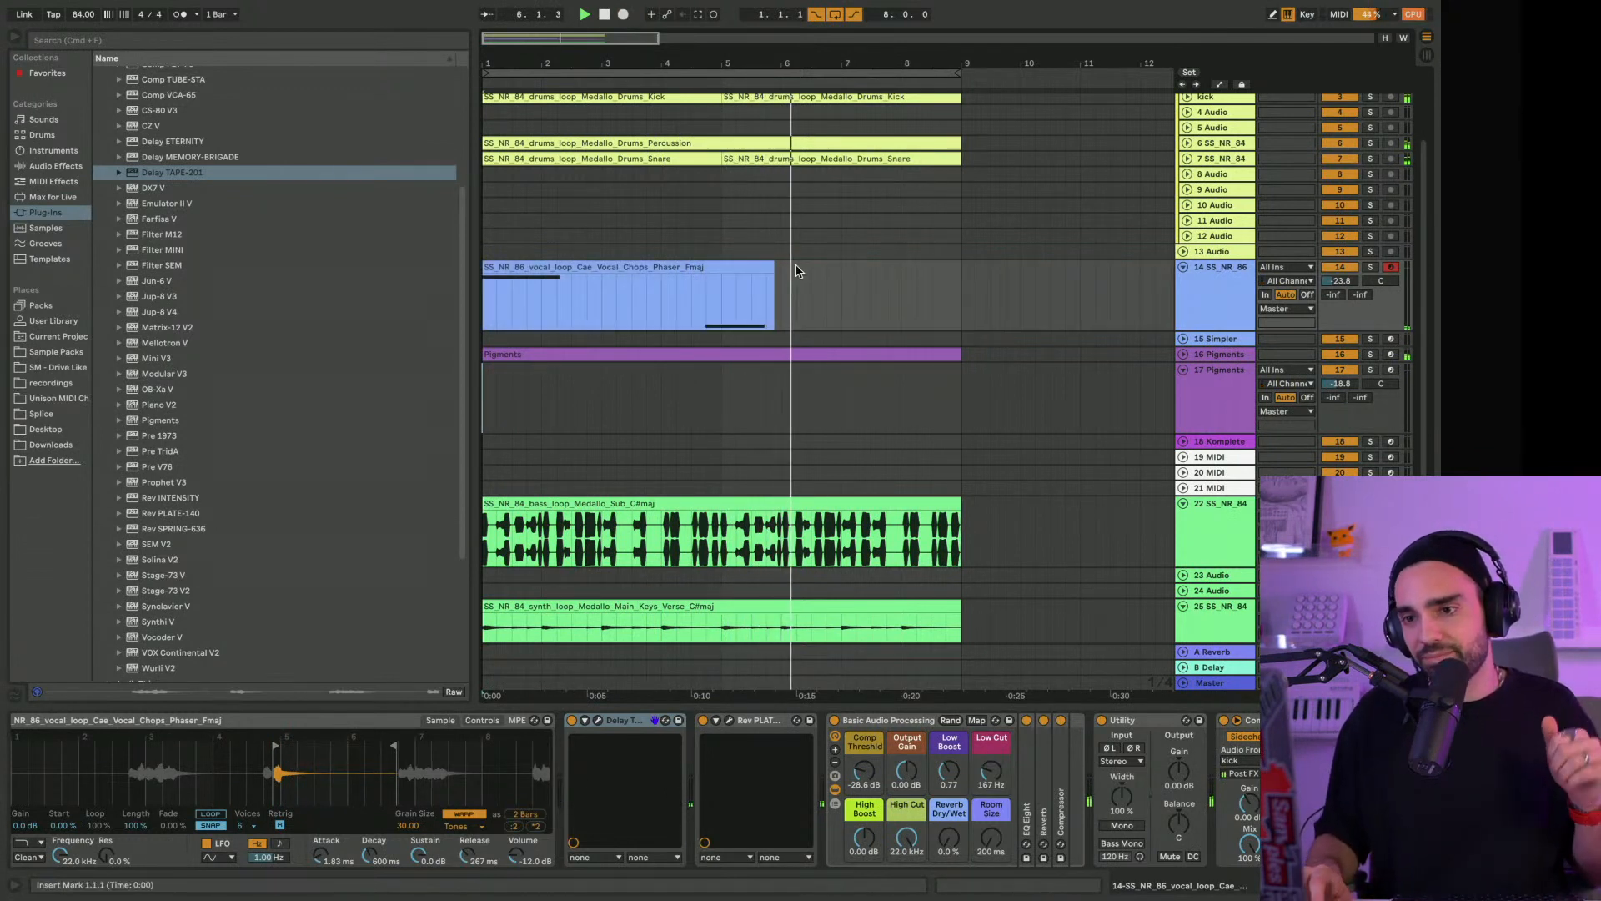
# Disarm track 14 and set its volume to -24.0 dB
pyautogui.click(1390, 267)
pyautogui.moveTo(1339, 281); pyautogui.dragTo(1336, 285)
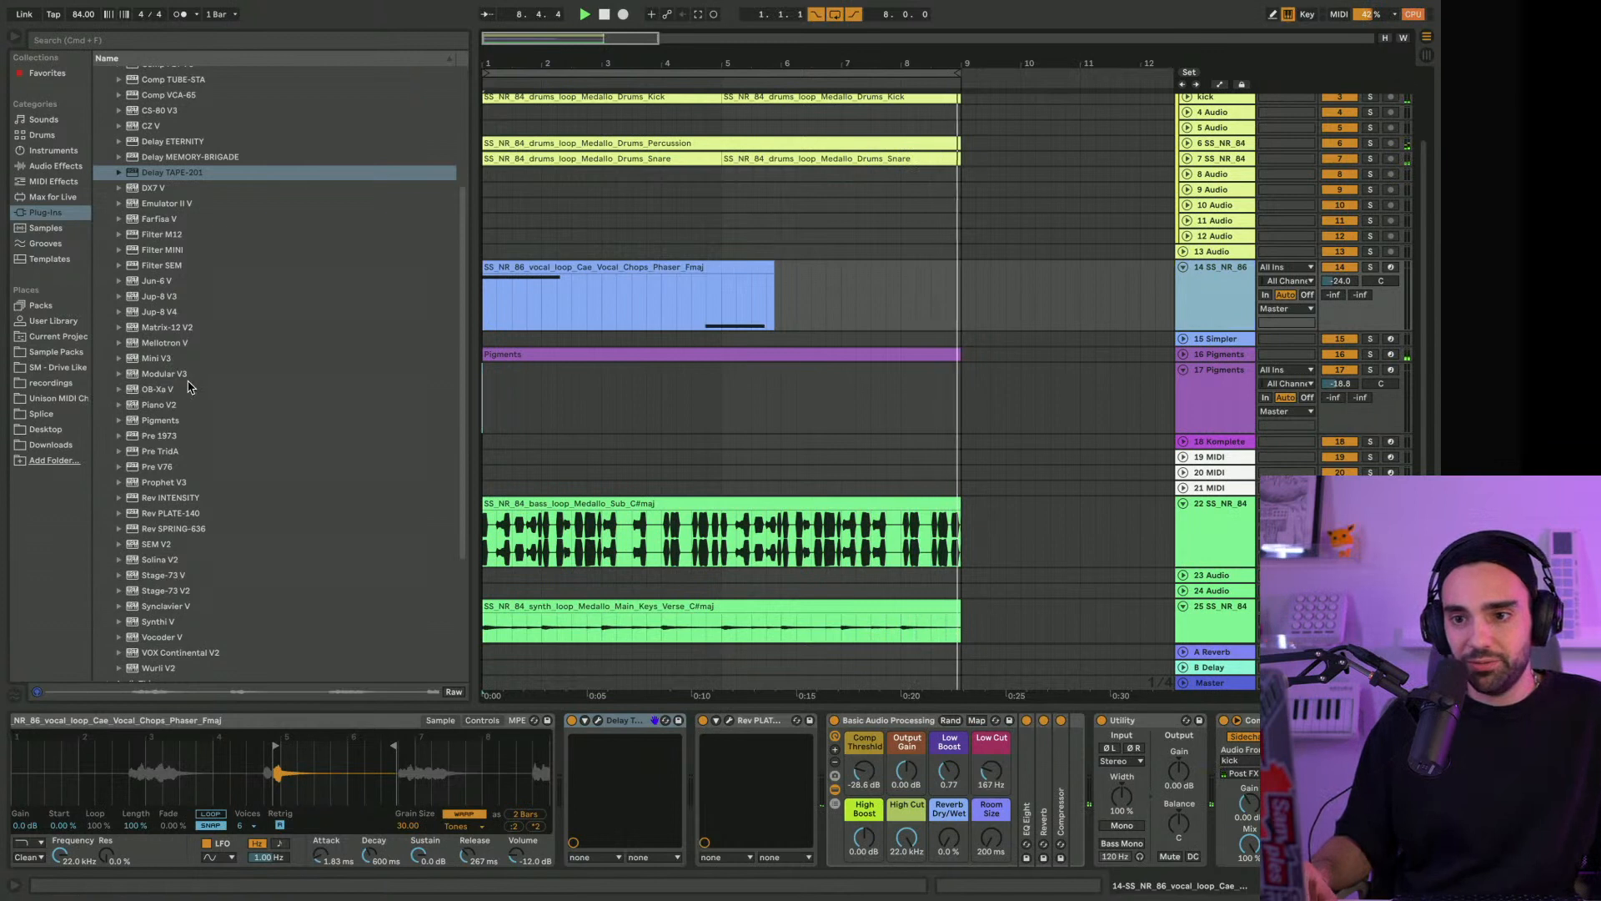
# Look through the VST3 Arturia folder's plug-ins, including its compressors, delays, filters, preamps and reverbs
pyautogui.scroll(1, 189, 386)
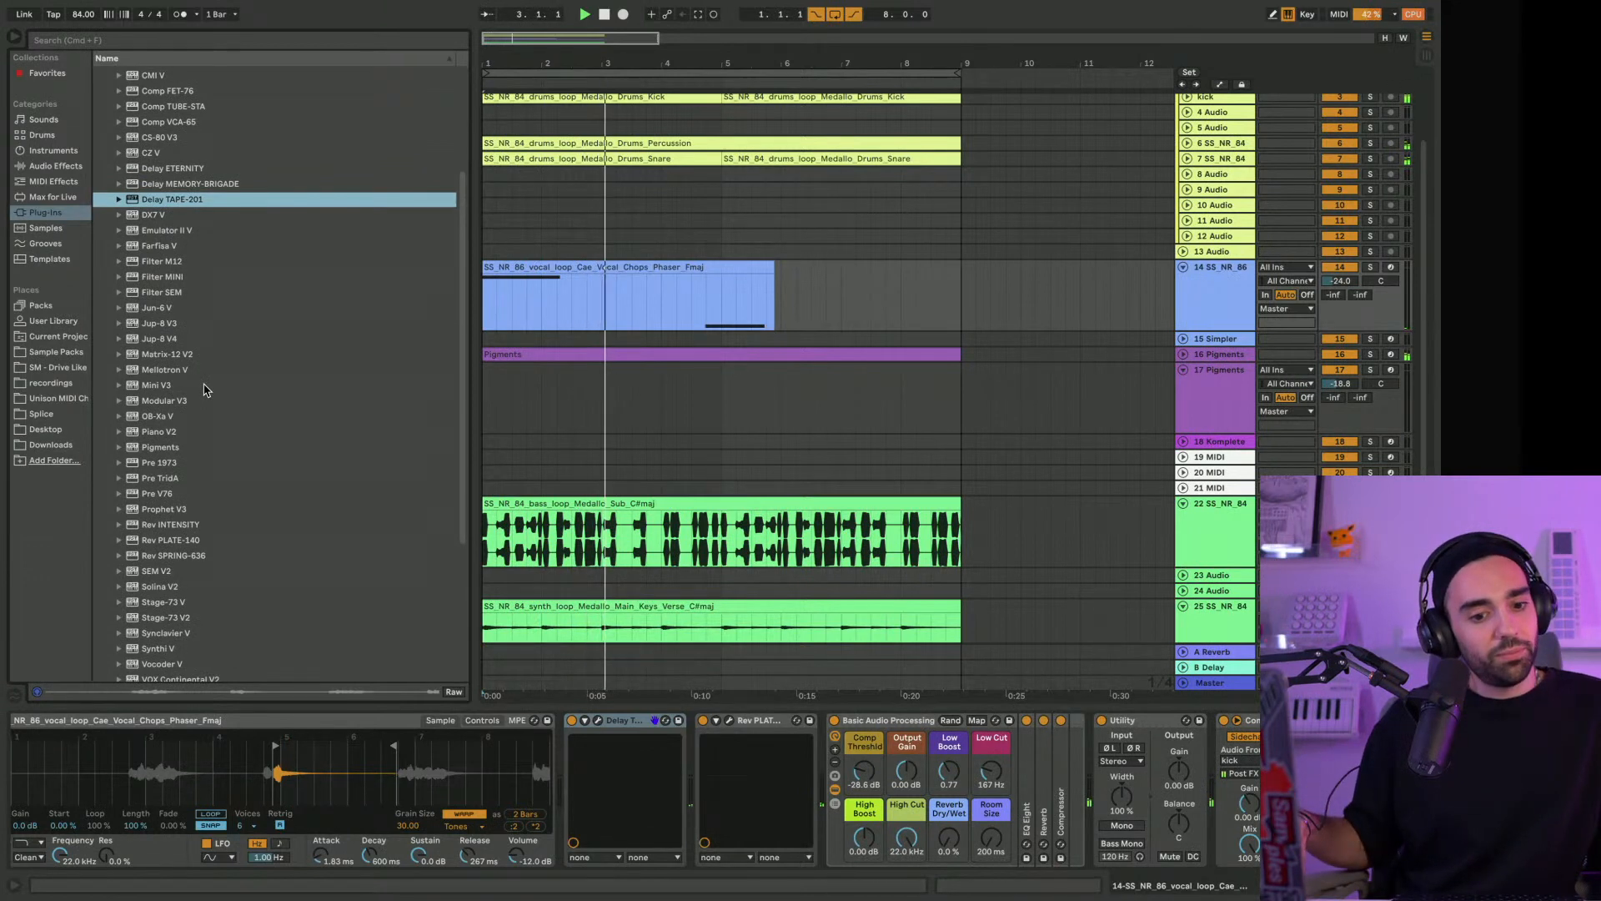
pyautogui.scroll(6, 98, 171)
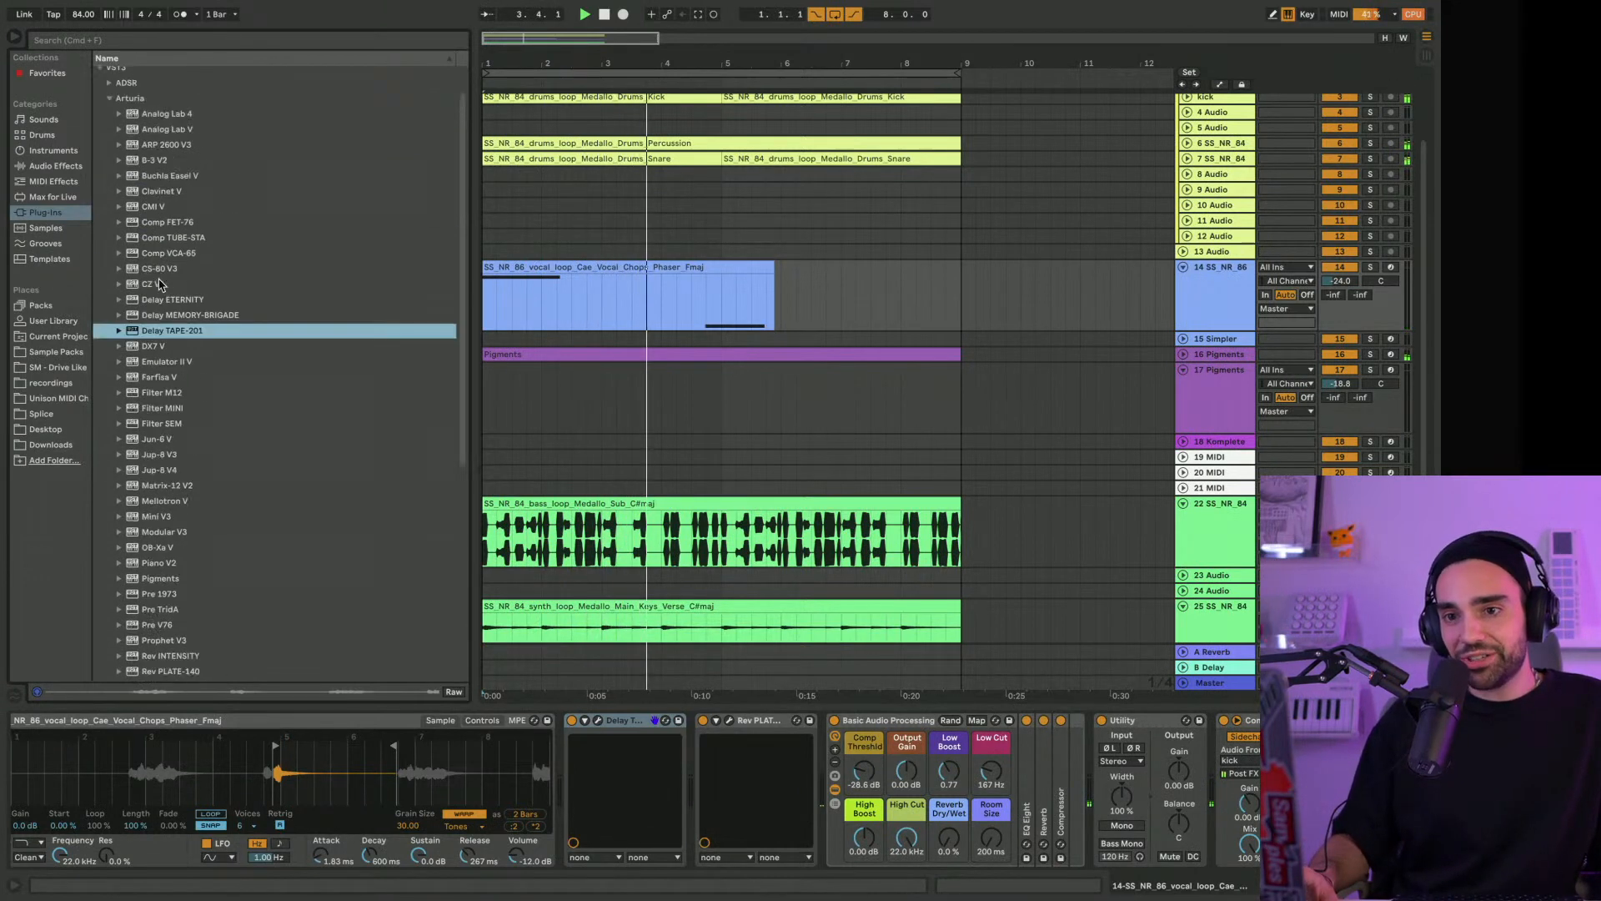
pyautogui.click(129, 134)
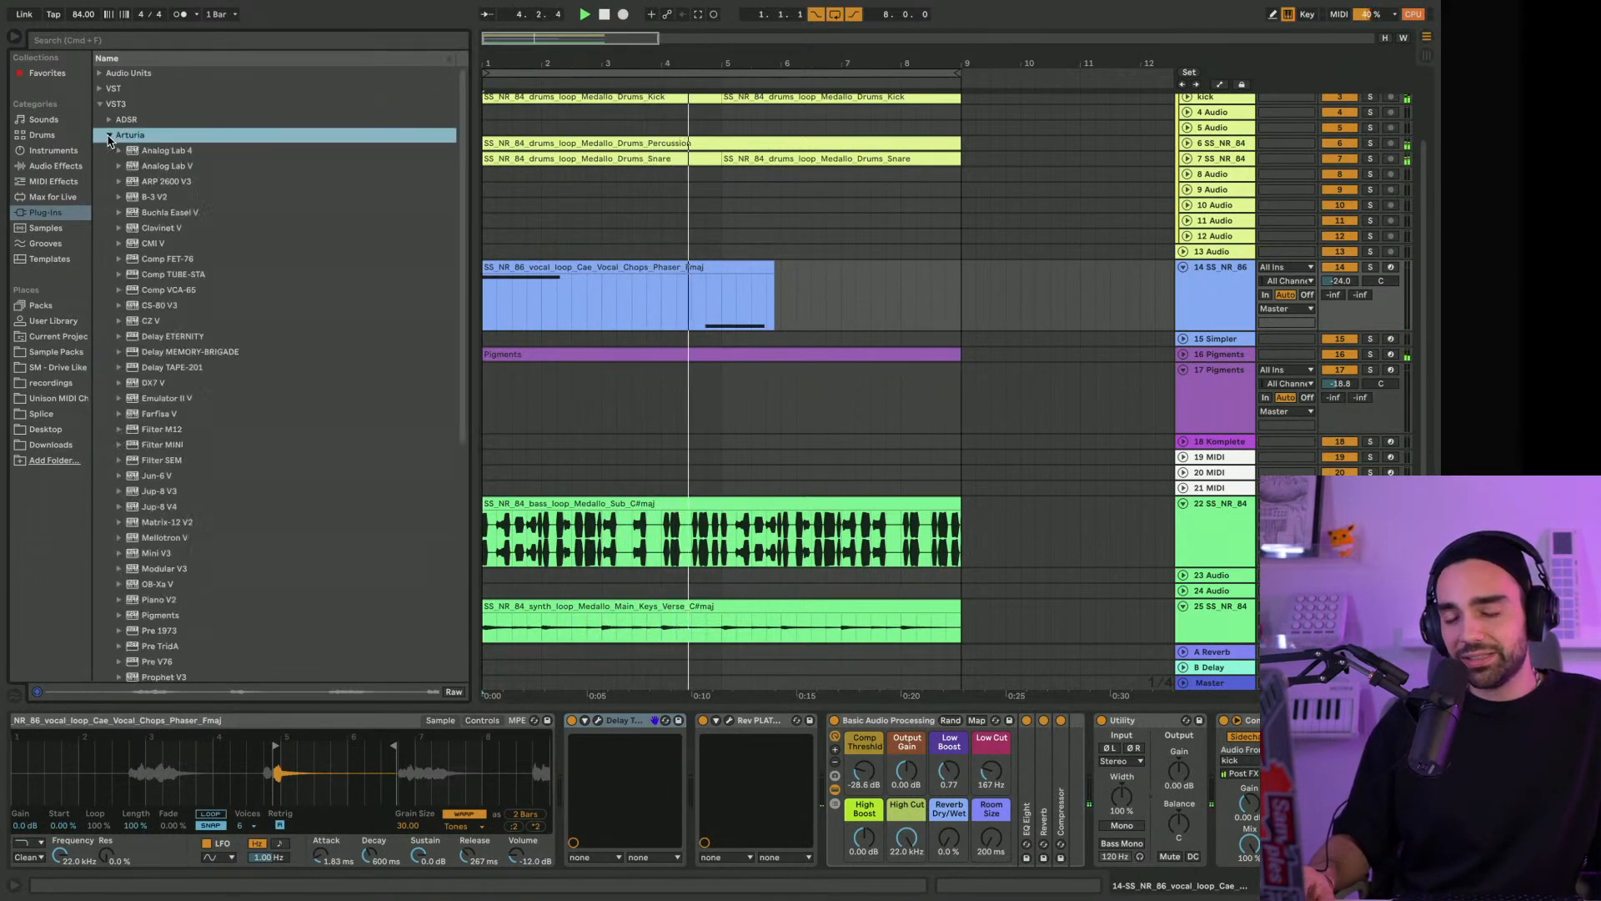
pyautogui.scroll(-4, 142, 309)
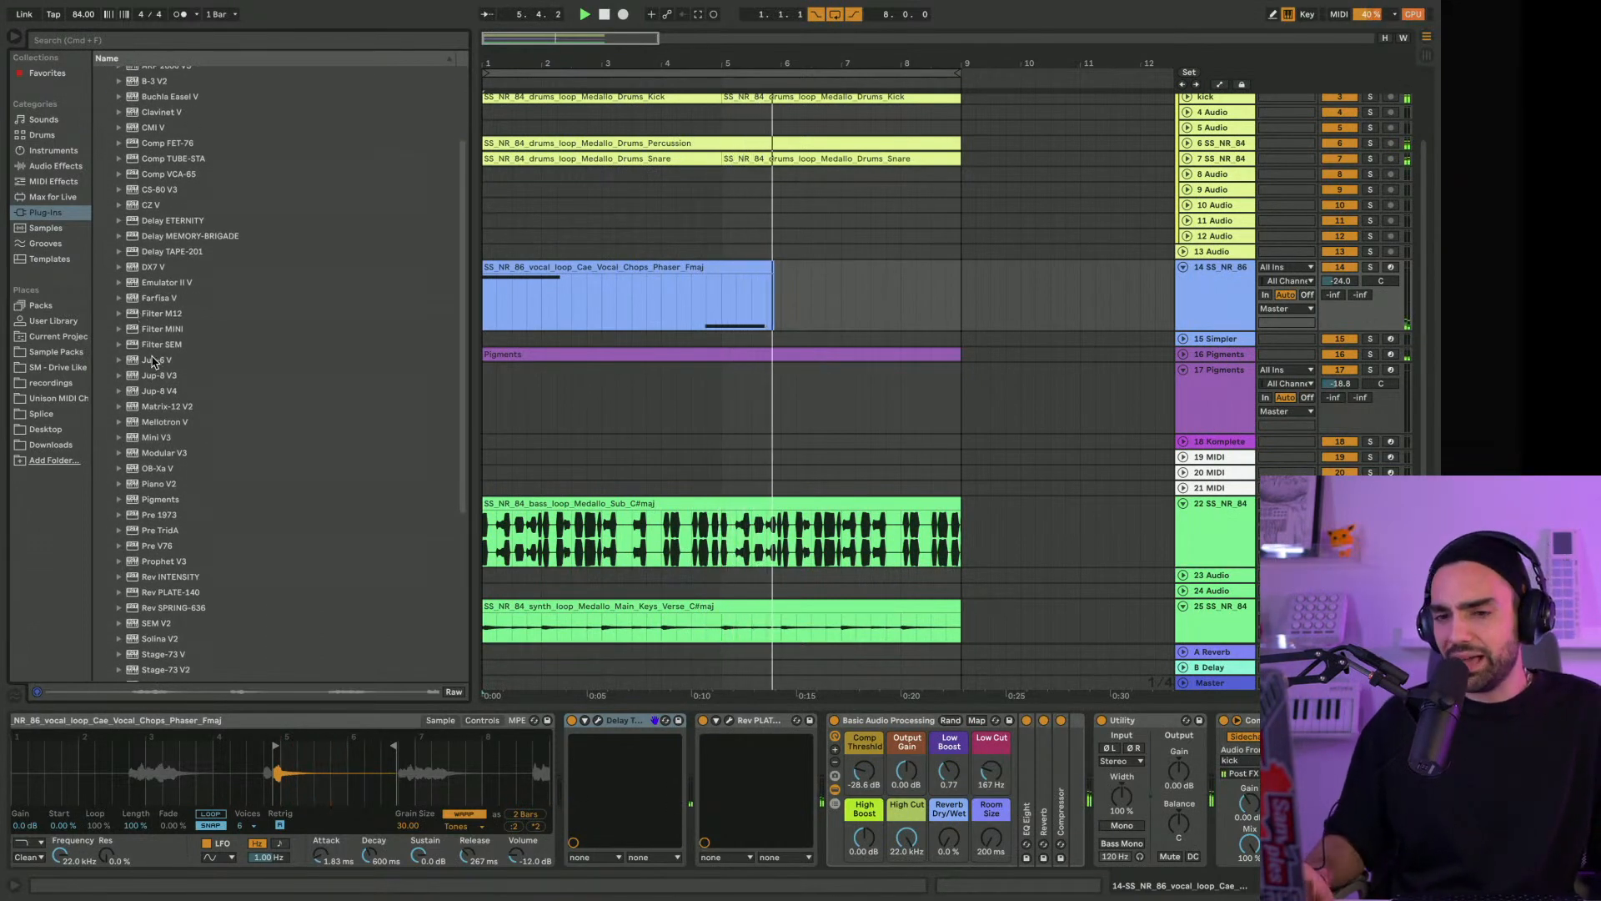
pyautogui.scroll(2, 153, 354)
pyautogui.scroll(-4, 154, 359)
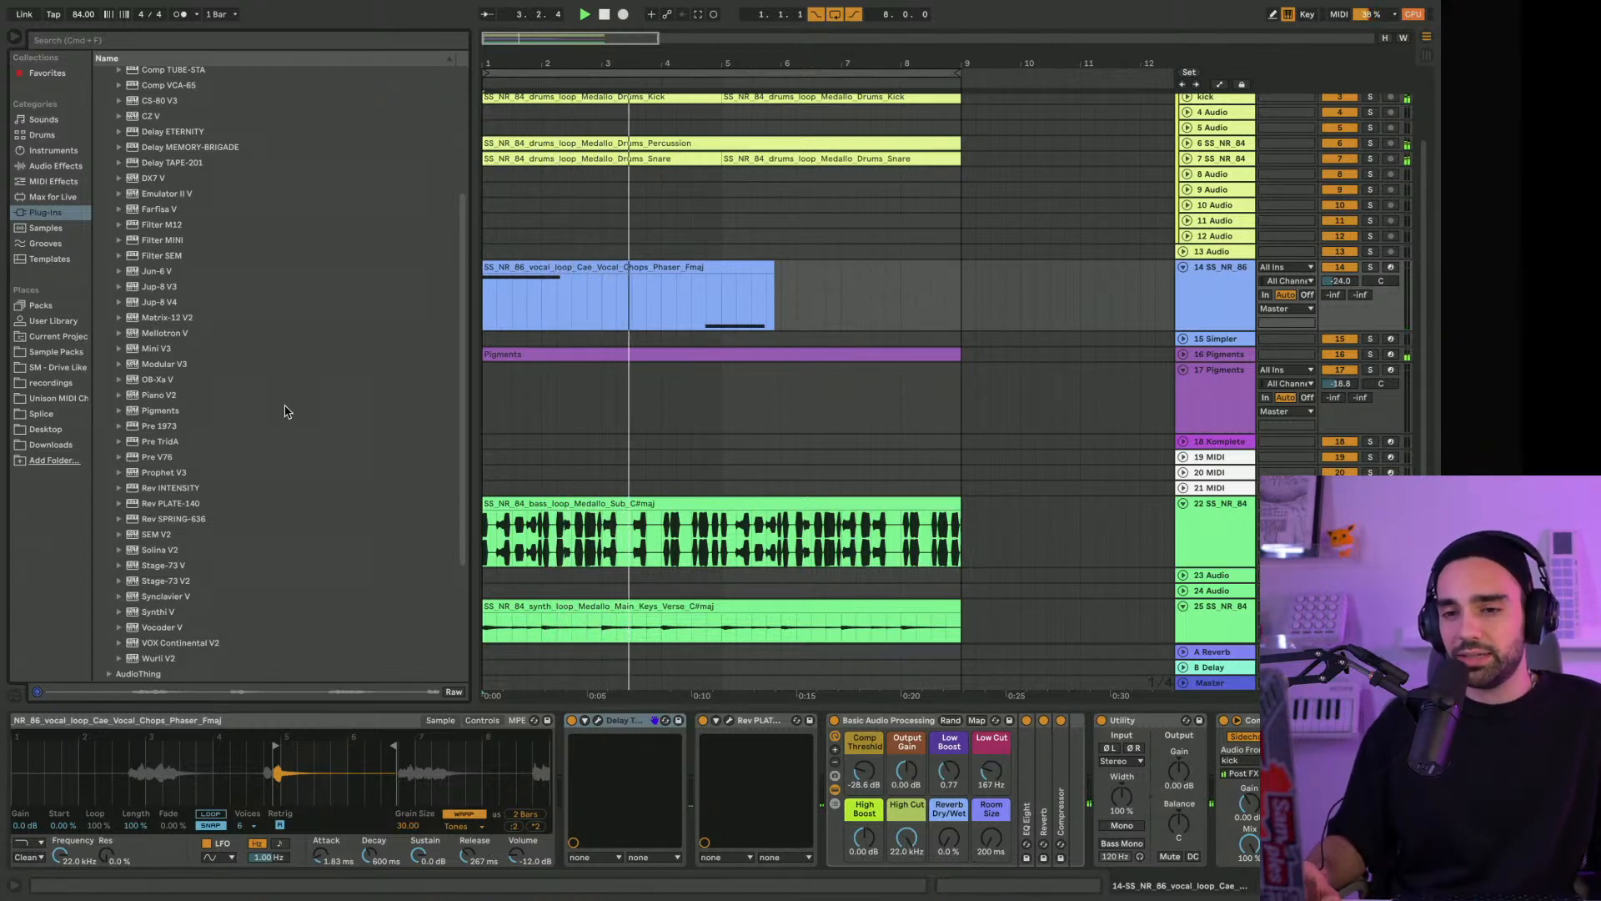
pyautogui.scroll(-3, 227, 415)
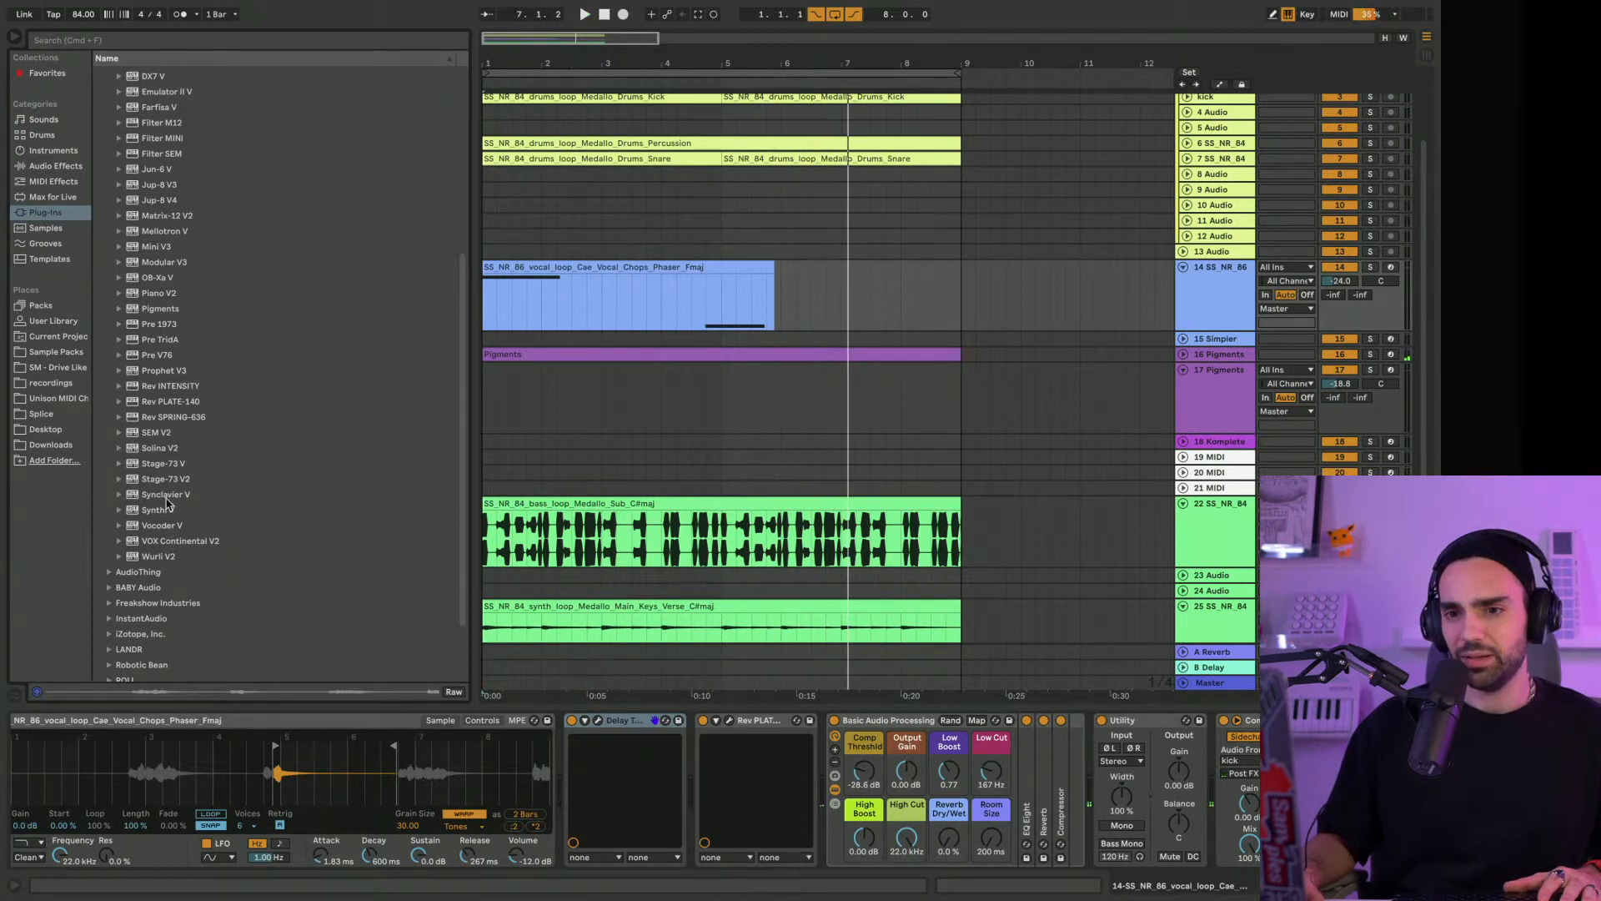
pyautogui.scroll(5, 166, 500)
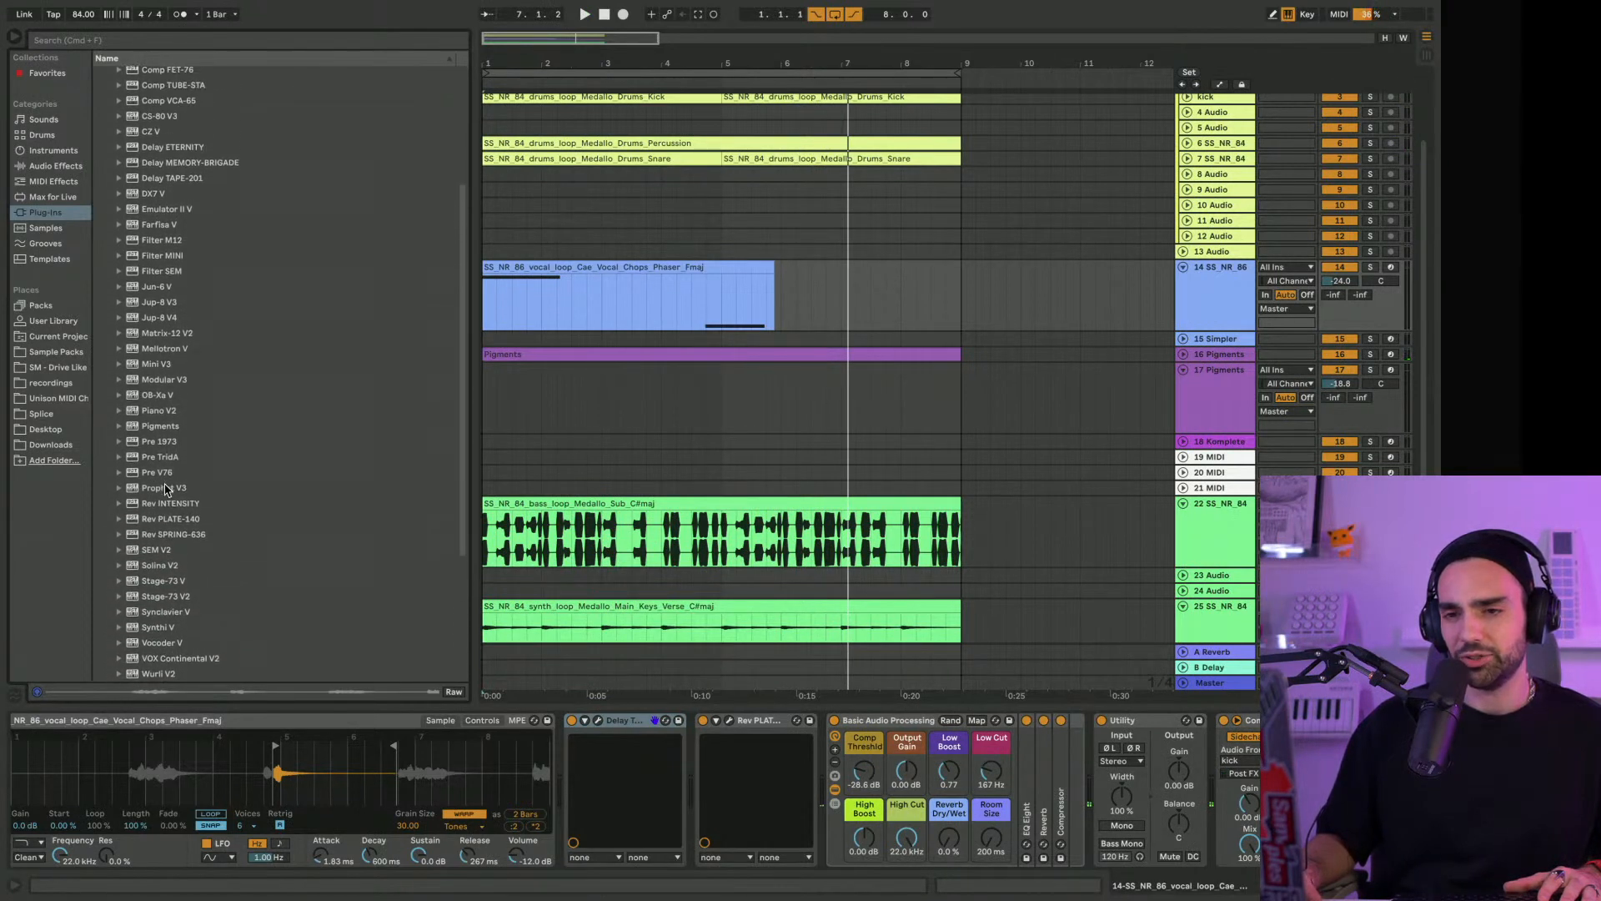
pyautogui.scroll(3, 165, 489)
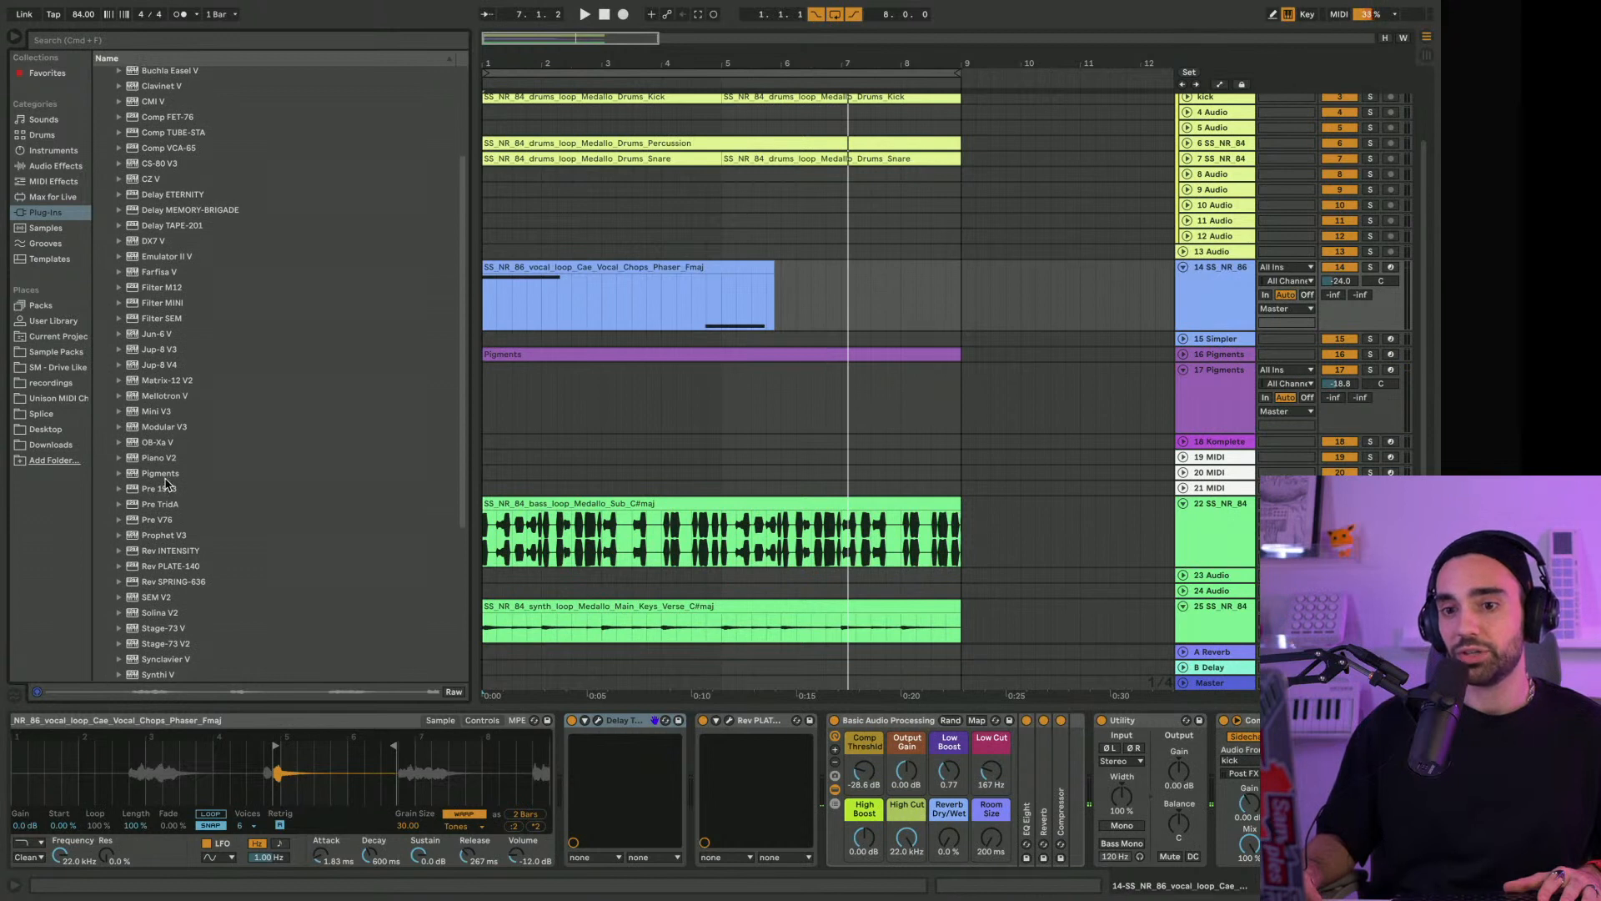
pyautogui.scroll(4, 165, 437)
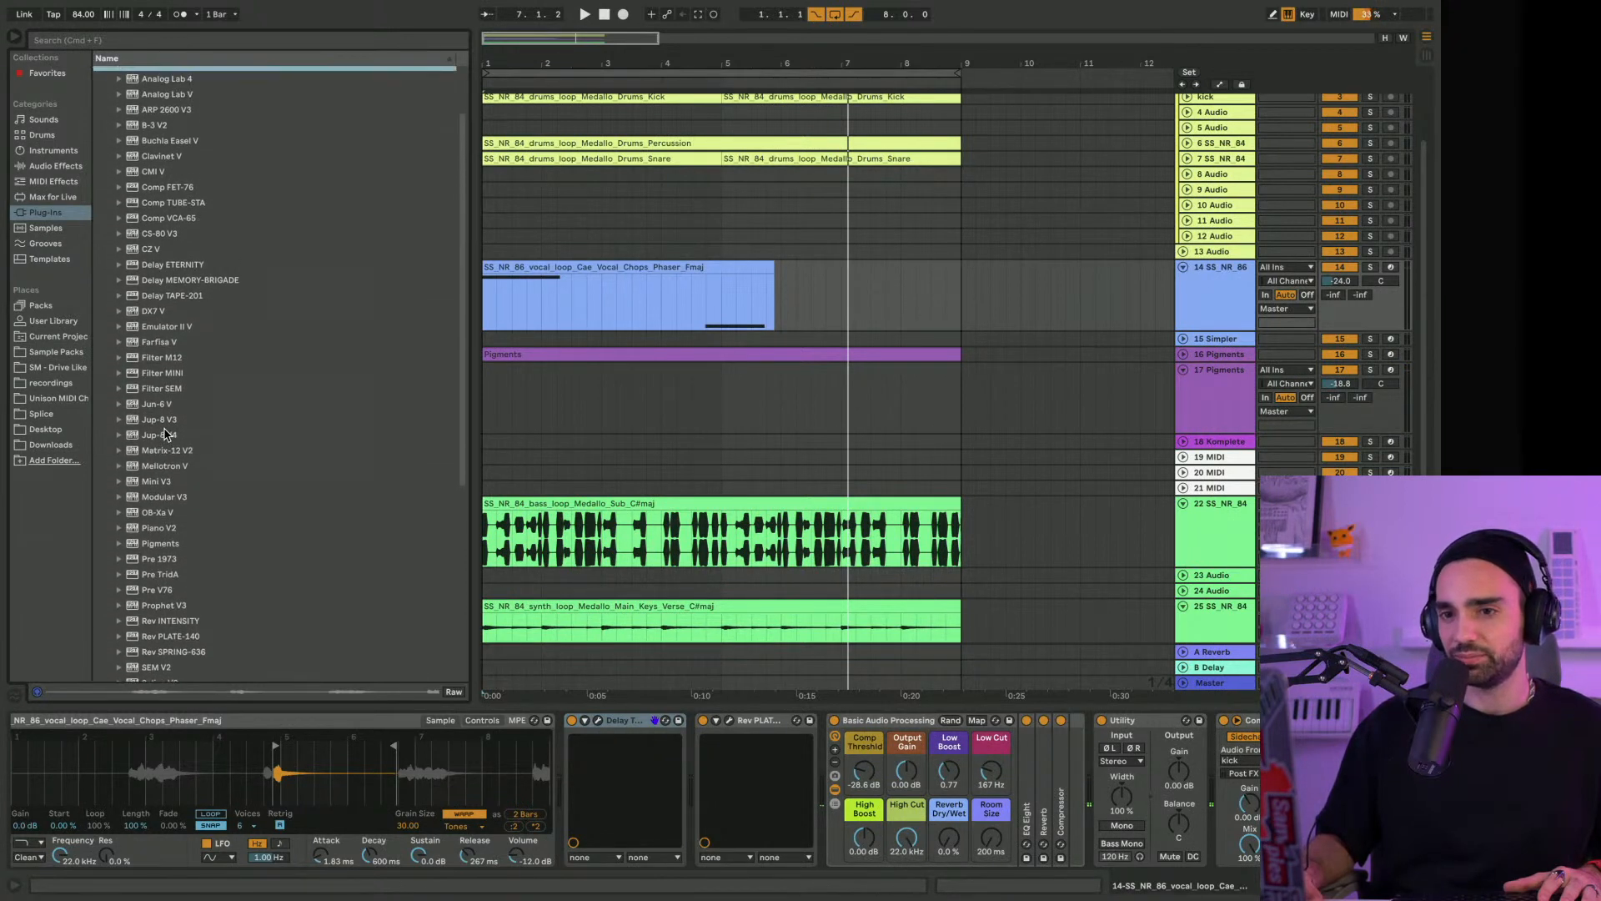
pyautogui.scroll(2, 166, 435)
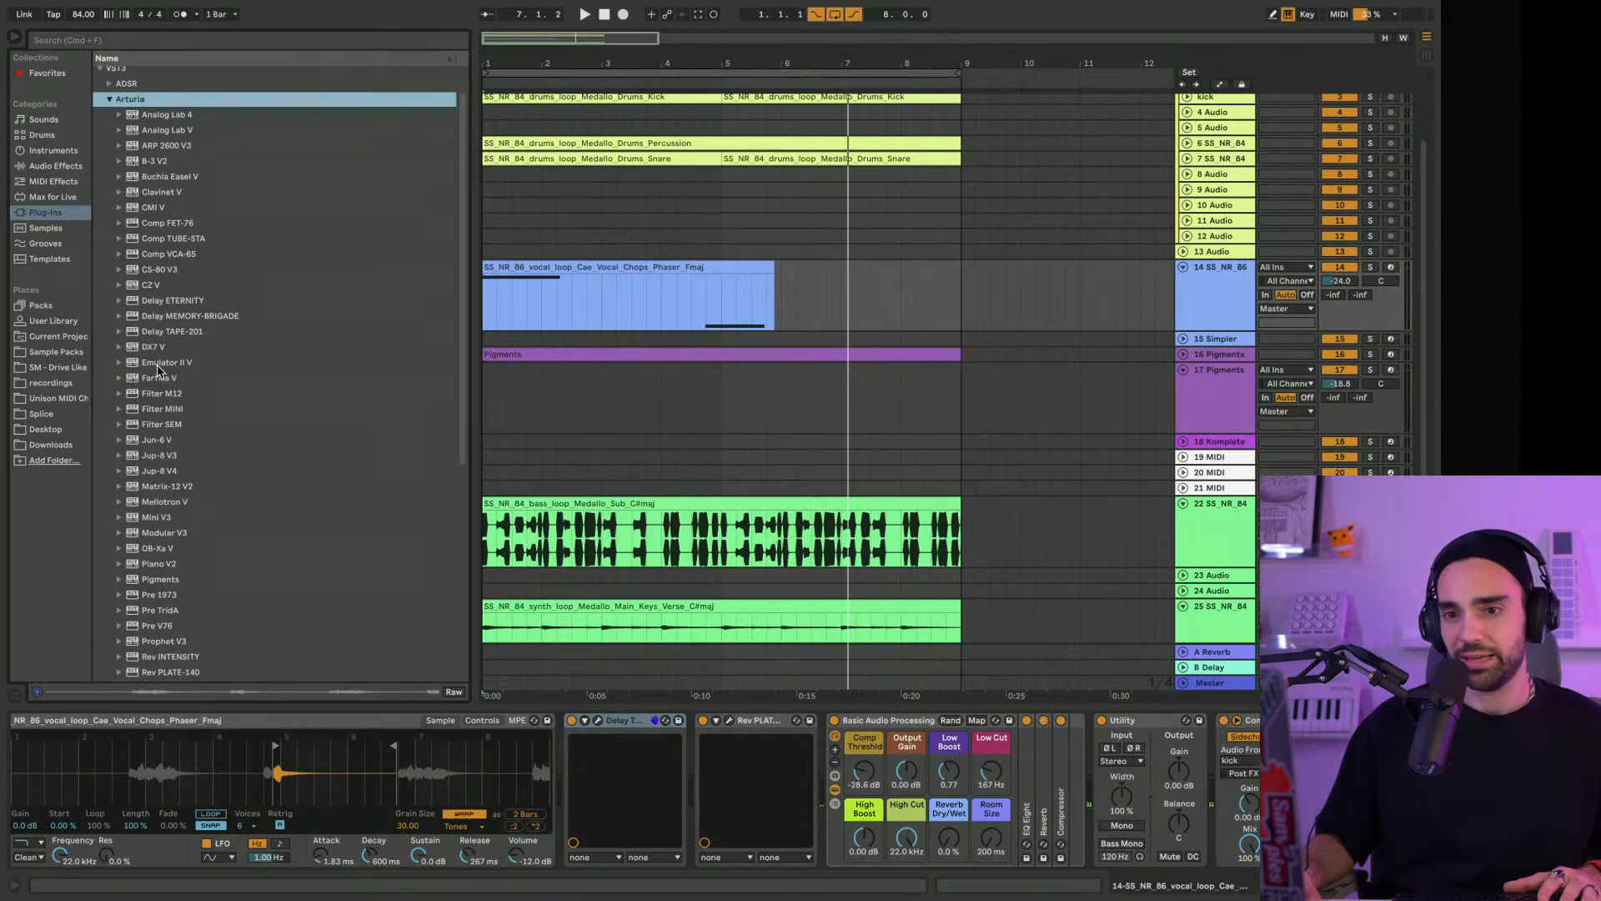
pyautogui.scroll(2, 161, 370)
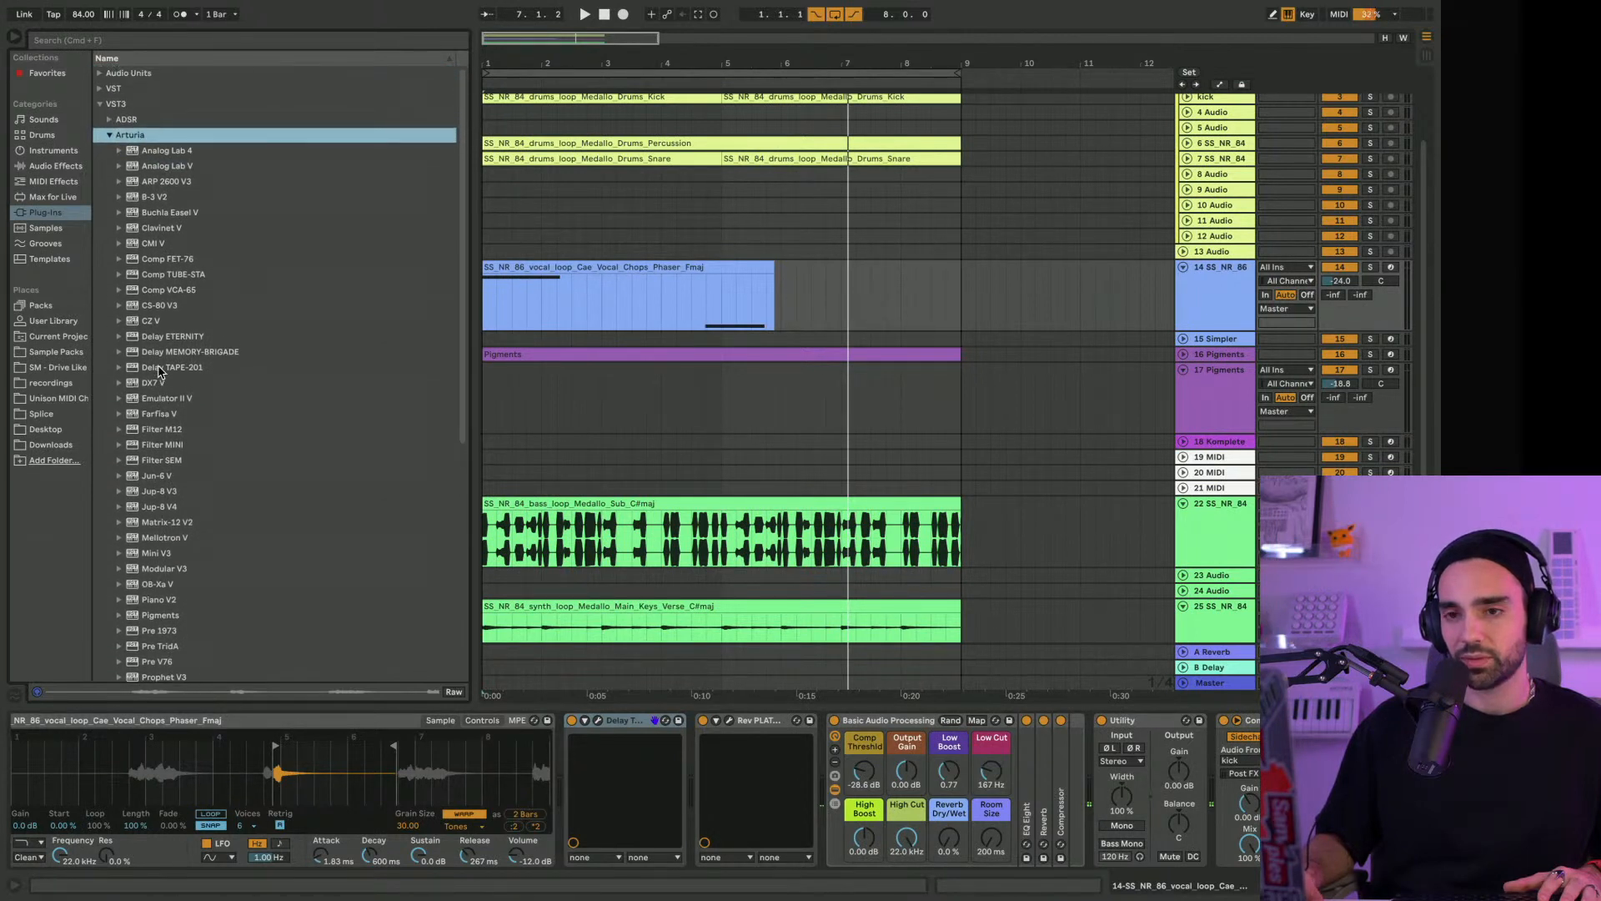
pyautogui.scroll(-5, 161, 373)
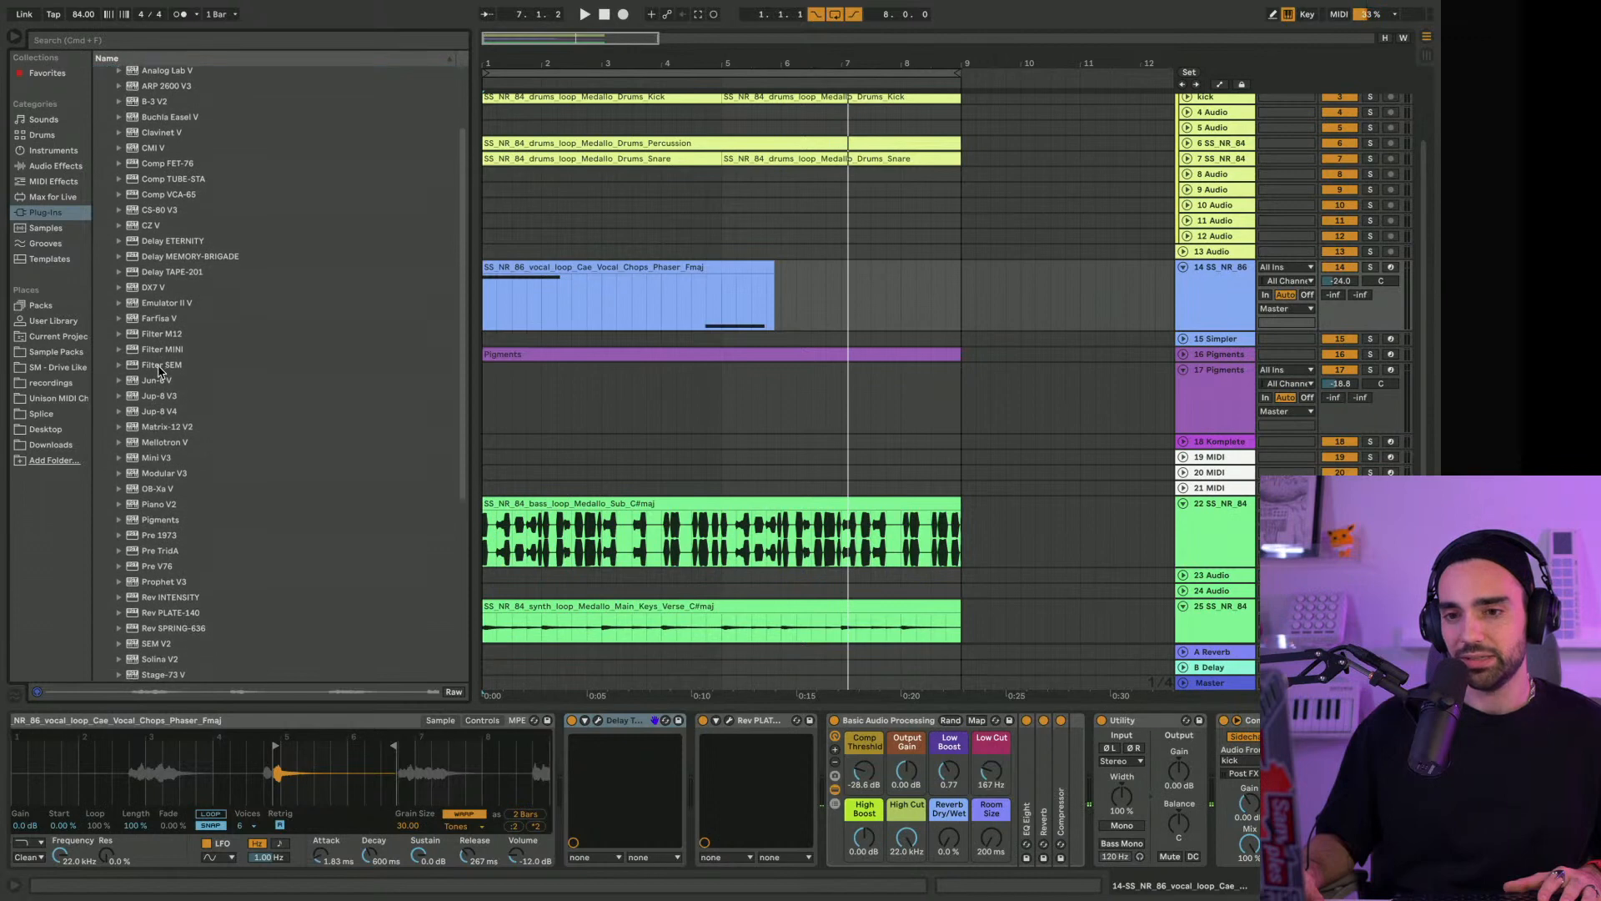
pyautogui.scroll(-5, 161, 373)
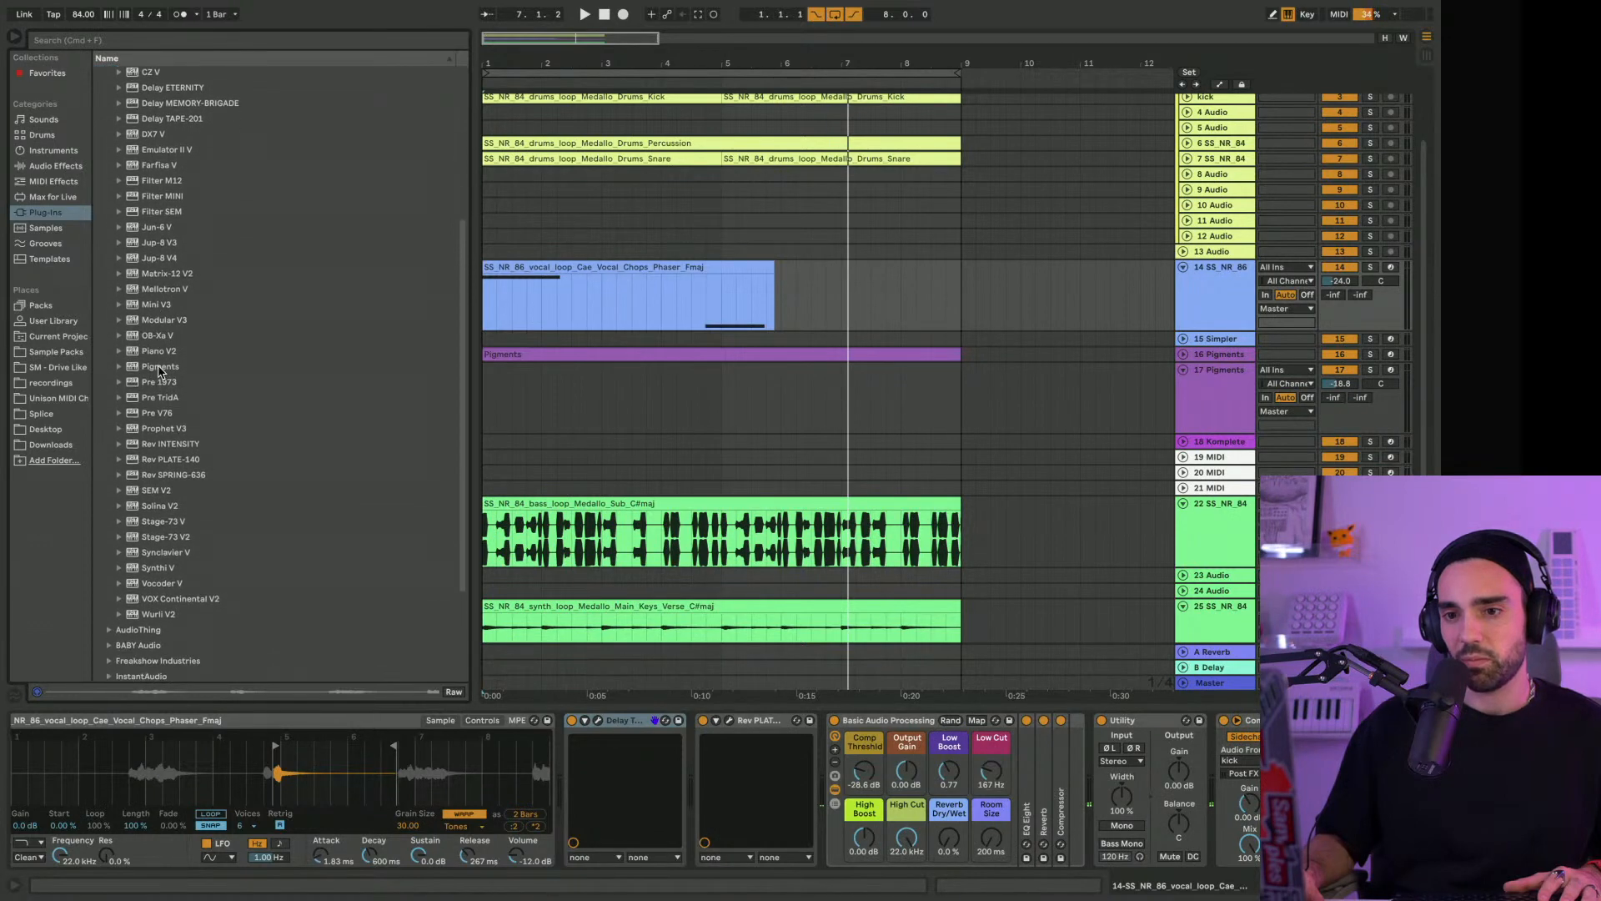
pyautogui.scroll(-2, 161, 373)
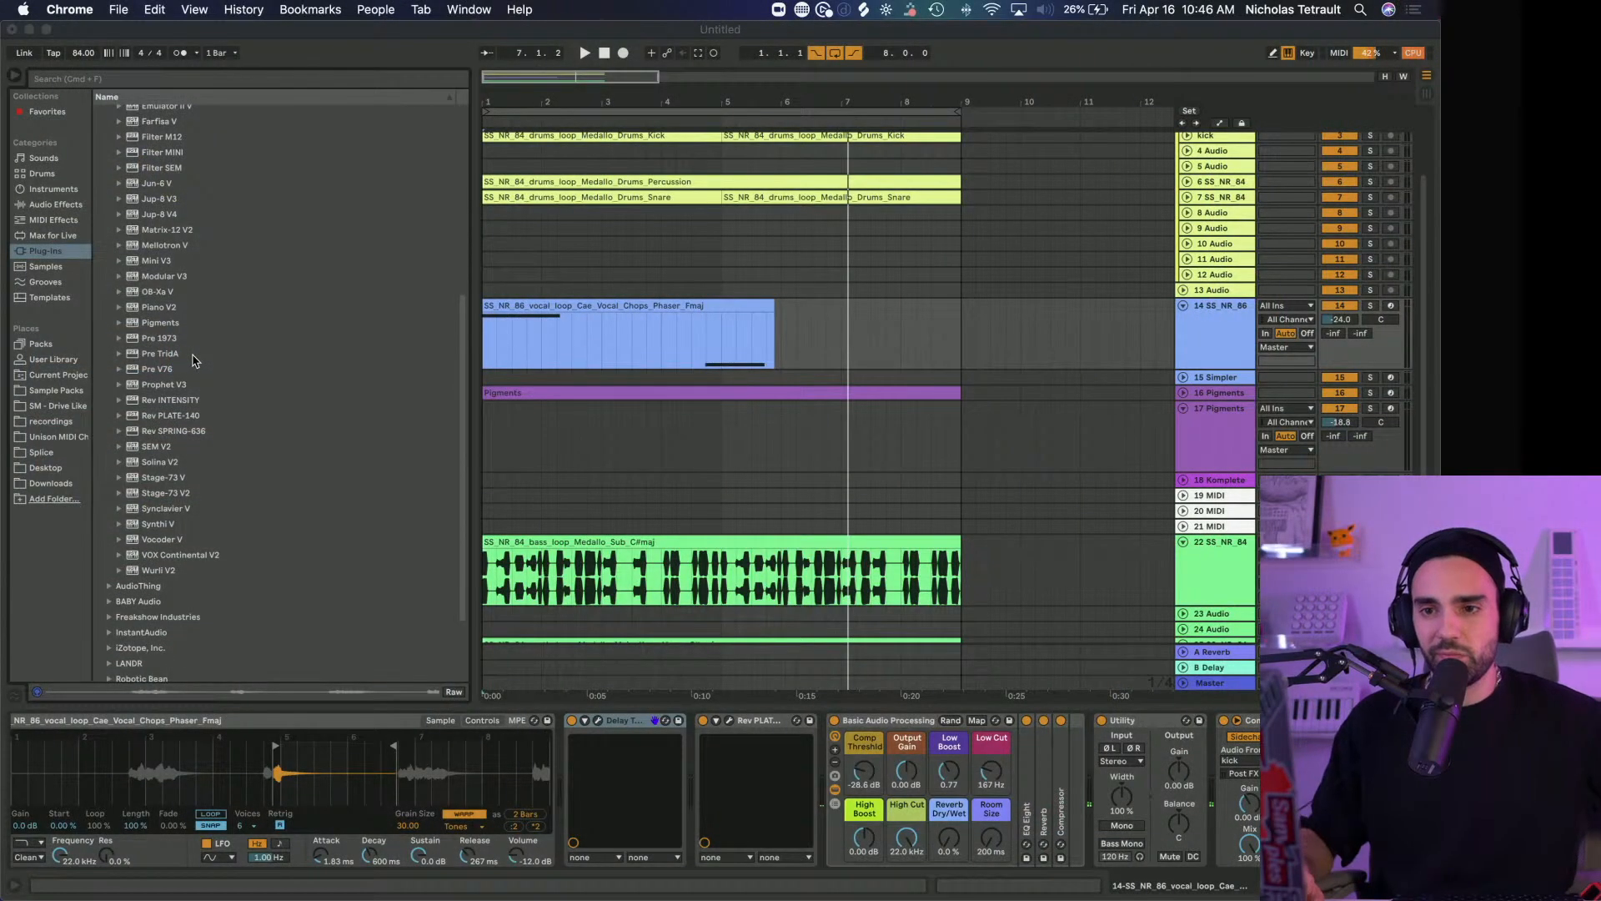
pyautogui.scroll(1, 193, 360)
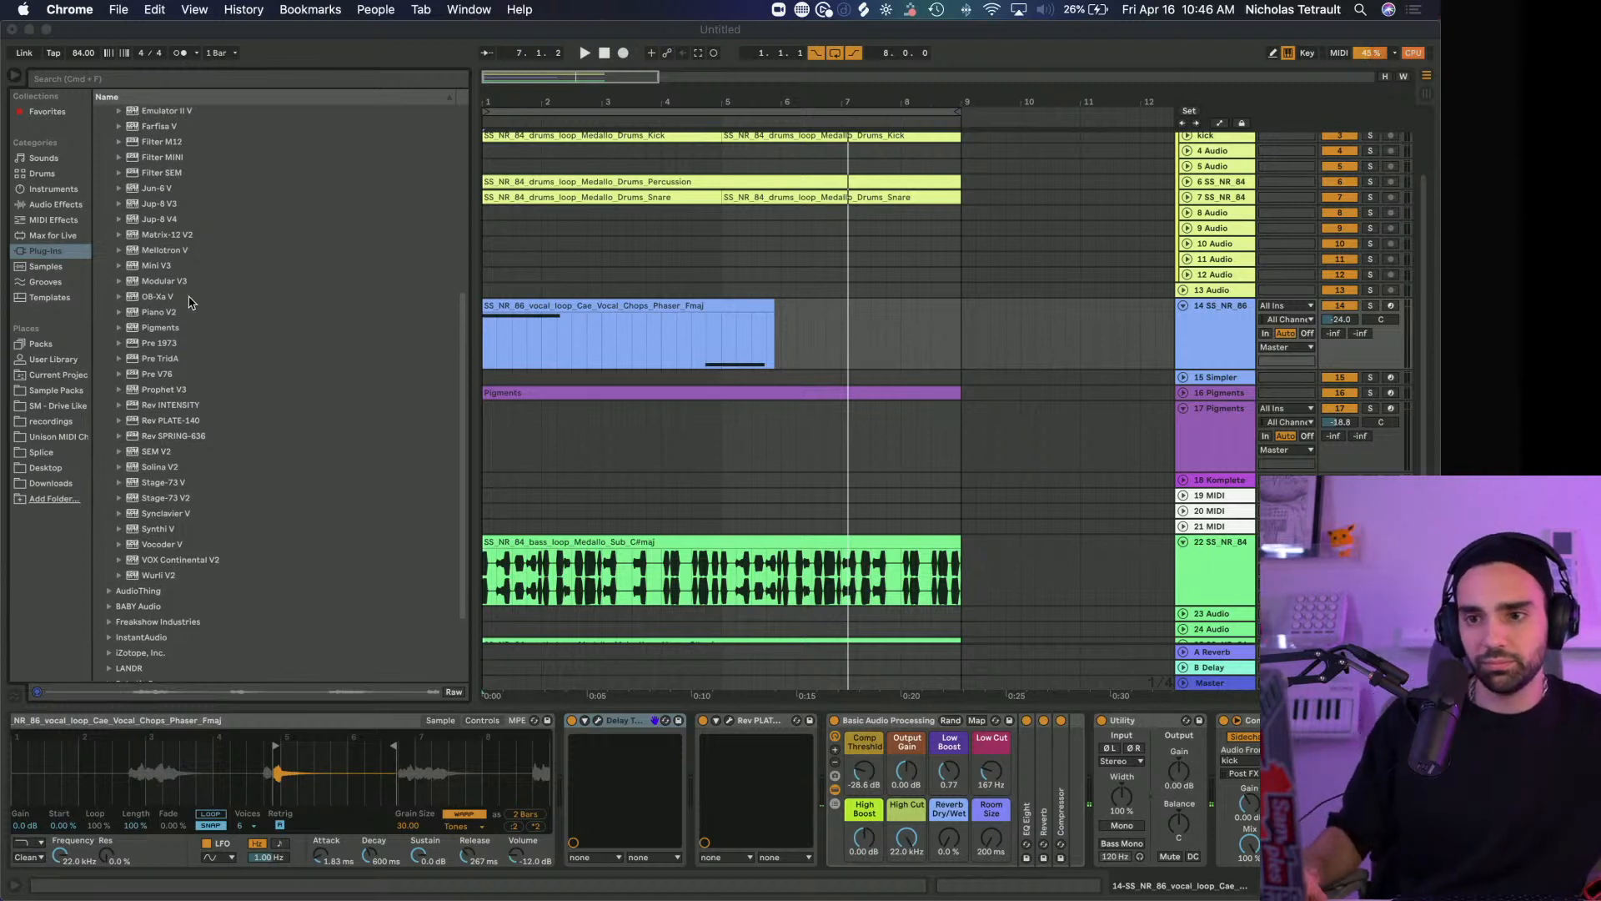
pyautogui.scroll(1, 184, 309)
pyautogui.scroll(3, 186, 310)
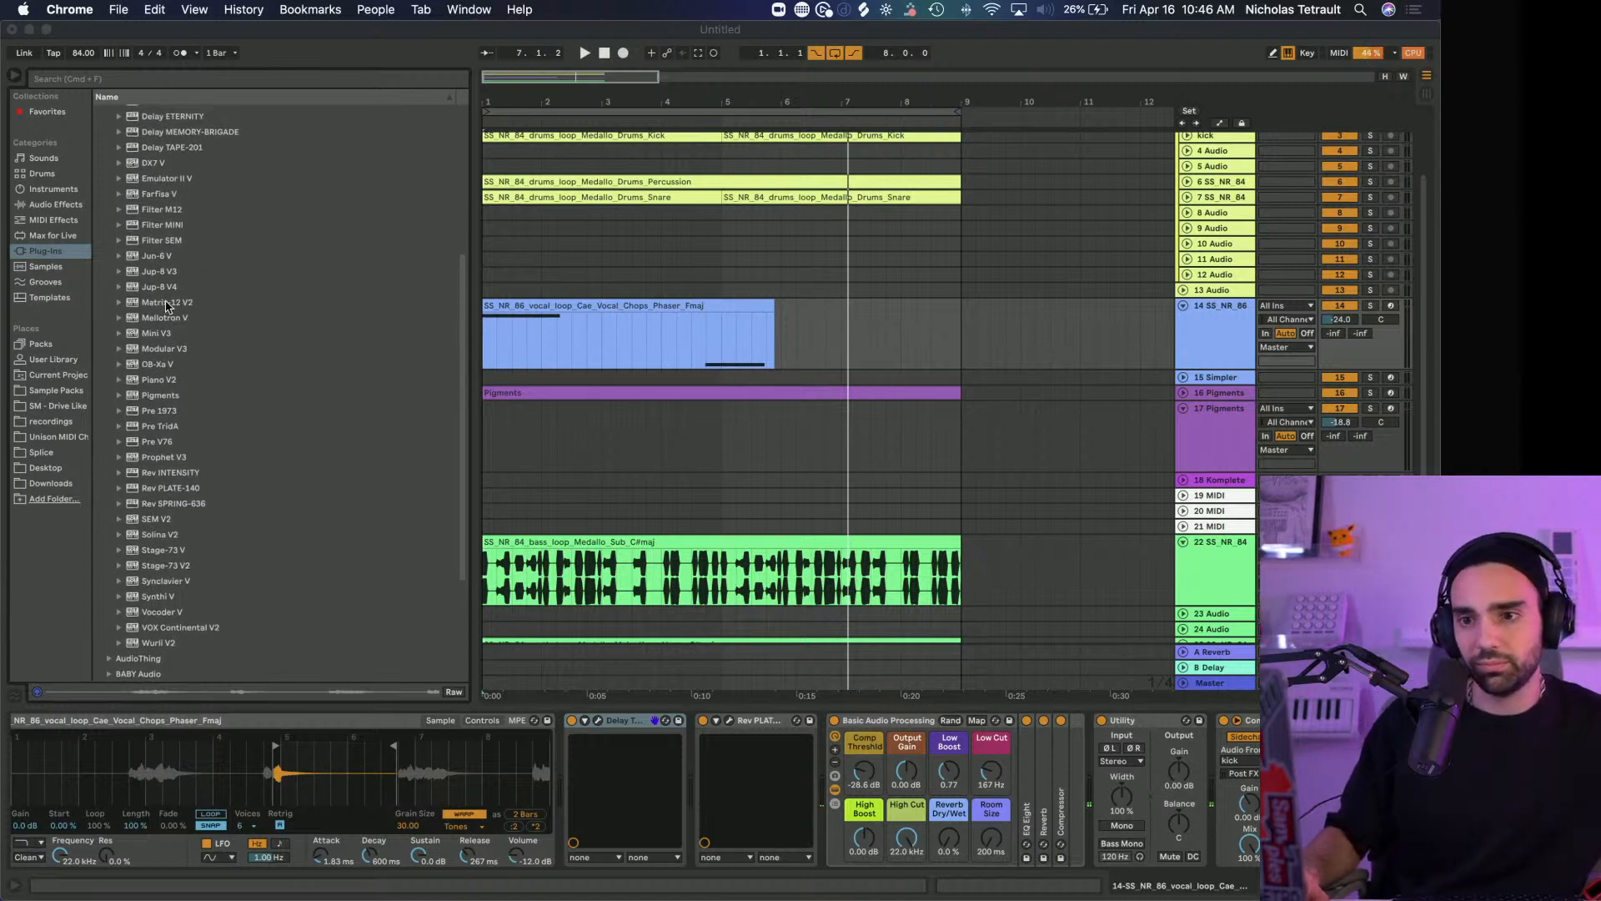
# Play the arrangement, select the Medallo main keys loop track 25 and solo it
pyautogui.click(184, 331)
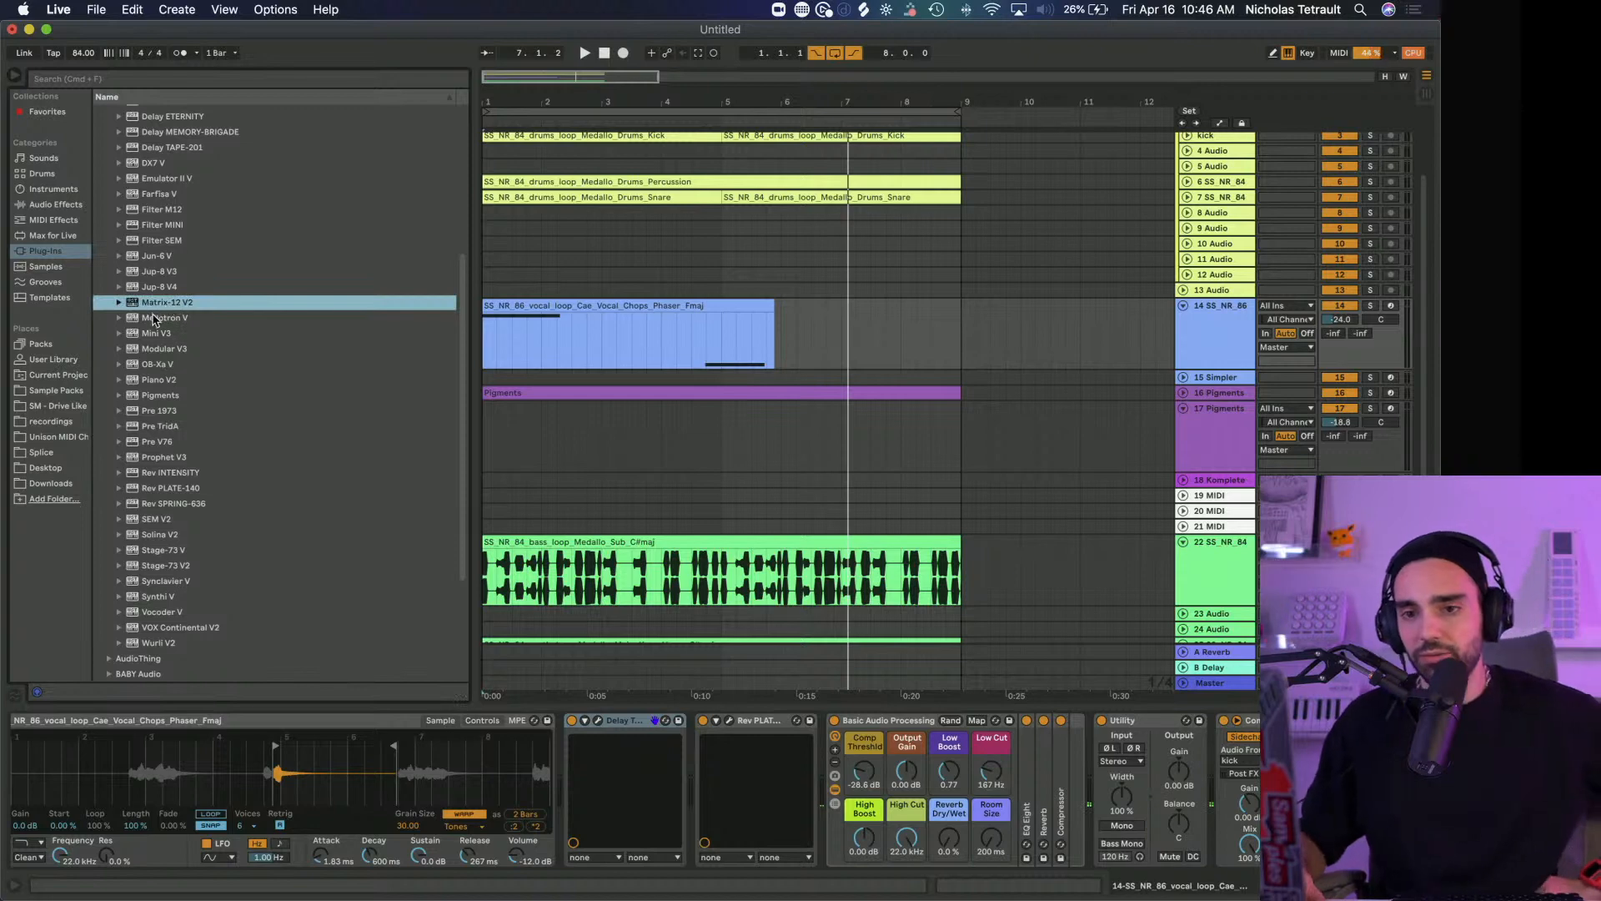
pyautogui.press('space')
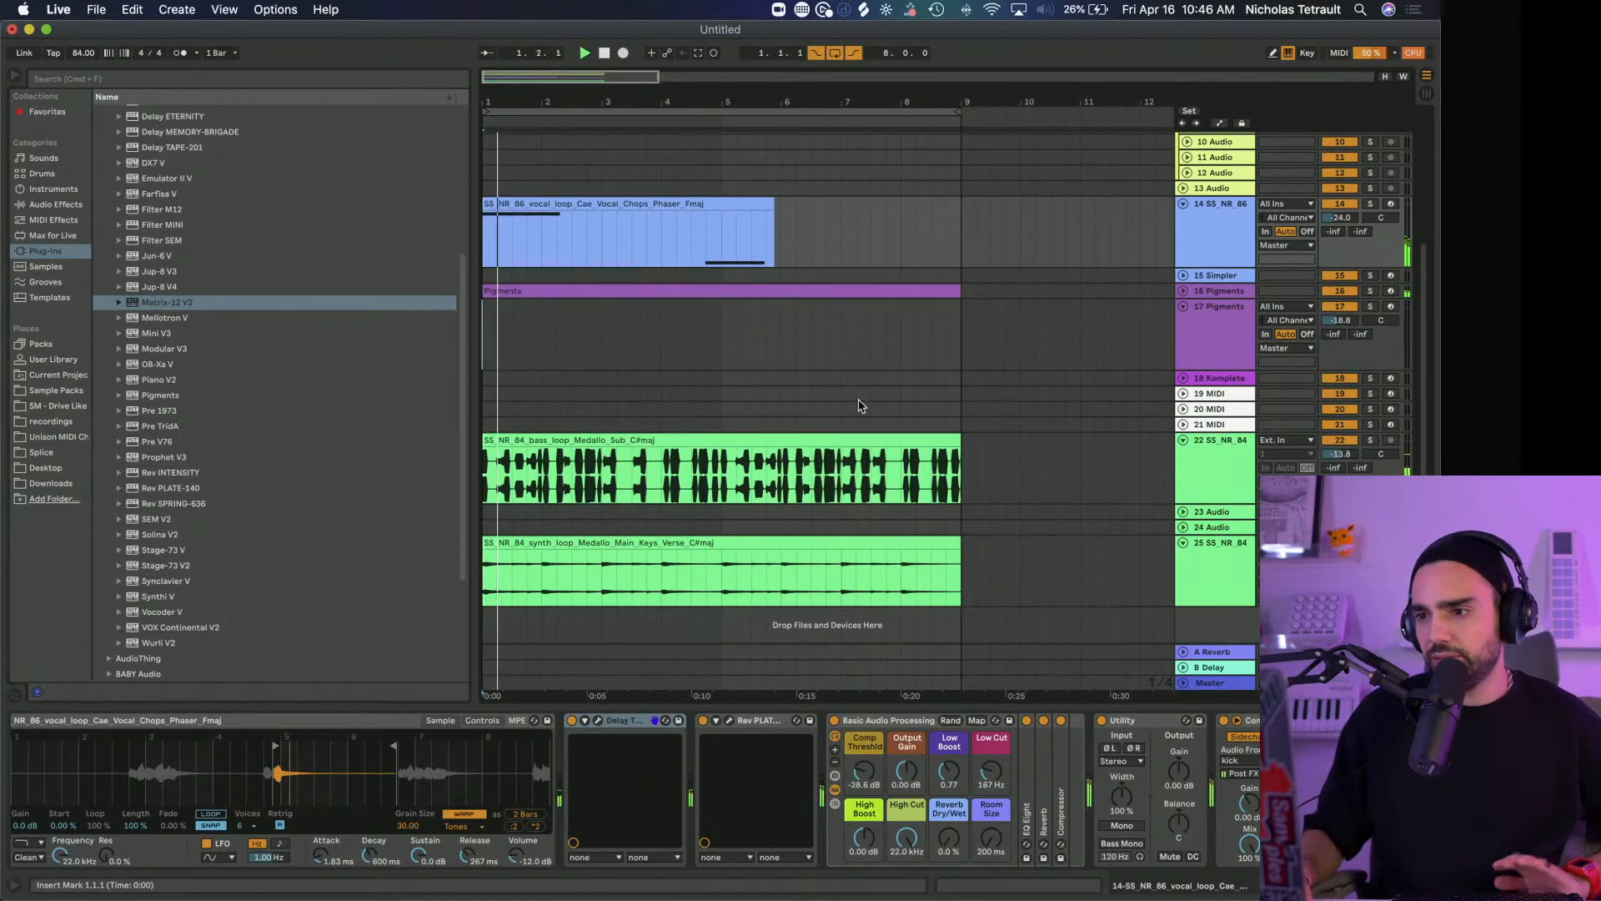
pyautogui.scroll(-3, 862, 404)
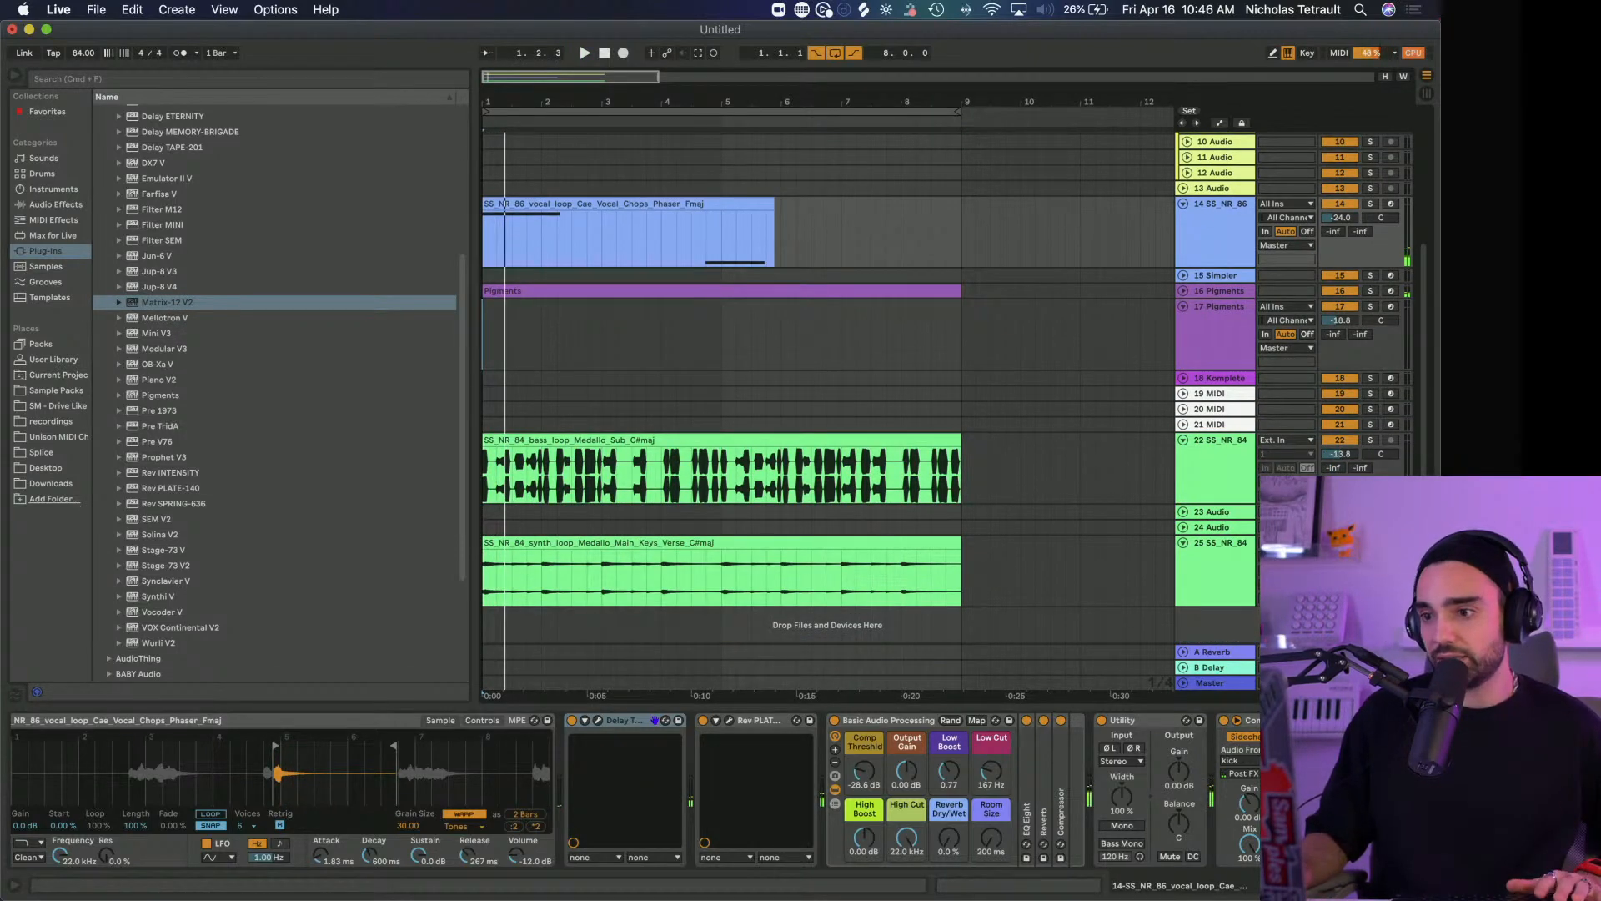
pyautogui.click(1219, 572)
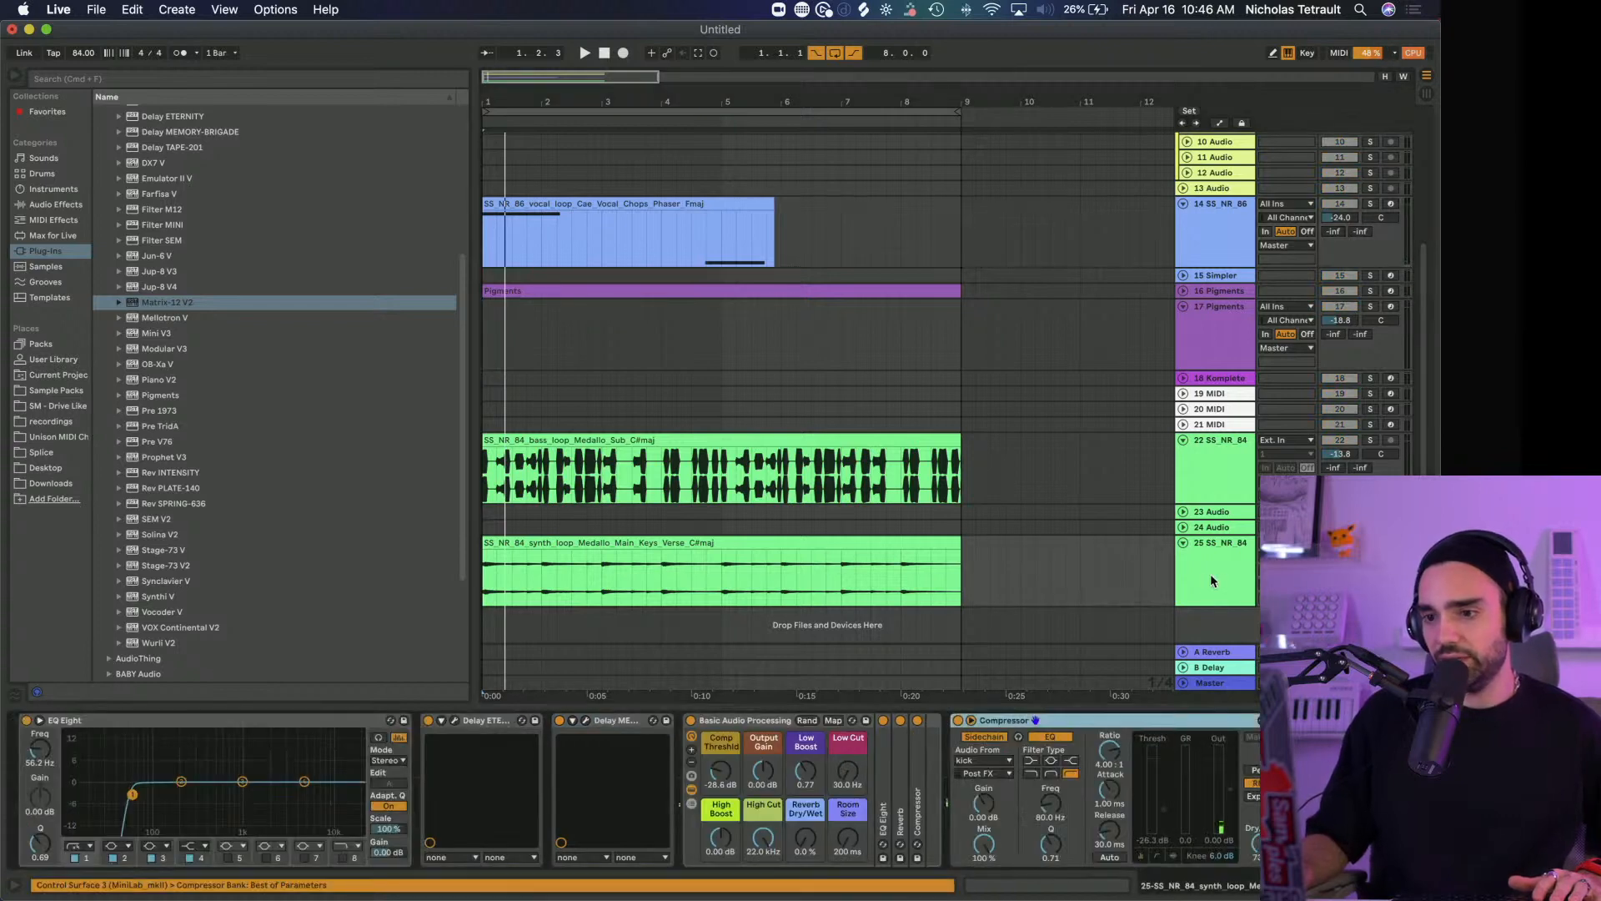
# Find "m12" among the plug-ins, load Arturia's Filter M12 onto track 25 and move its window so it shows fully
pyautogui.click(156, 307)
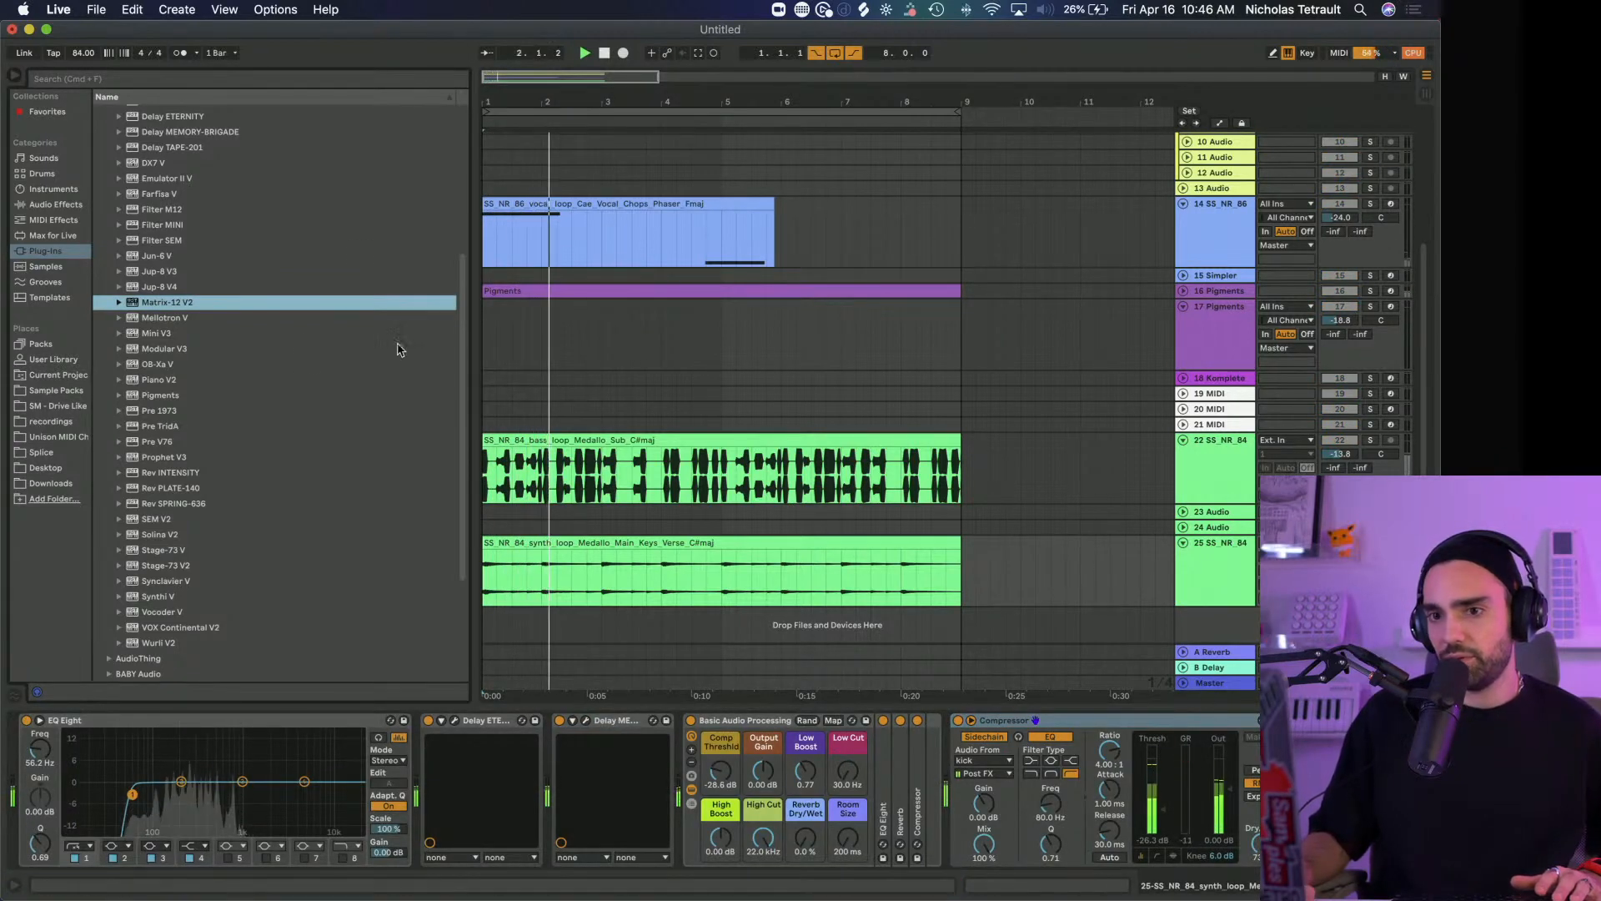
pyautogui.scroll(10, 175, 159)
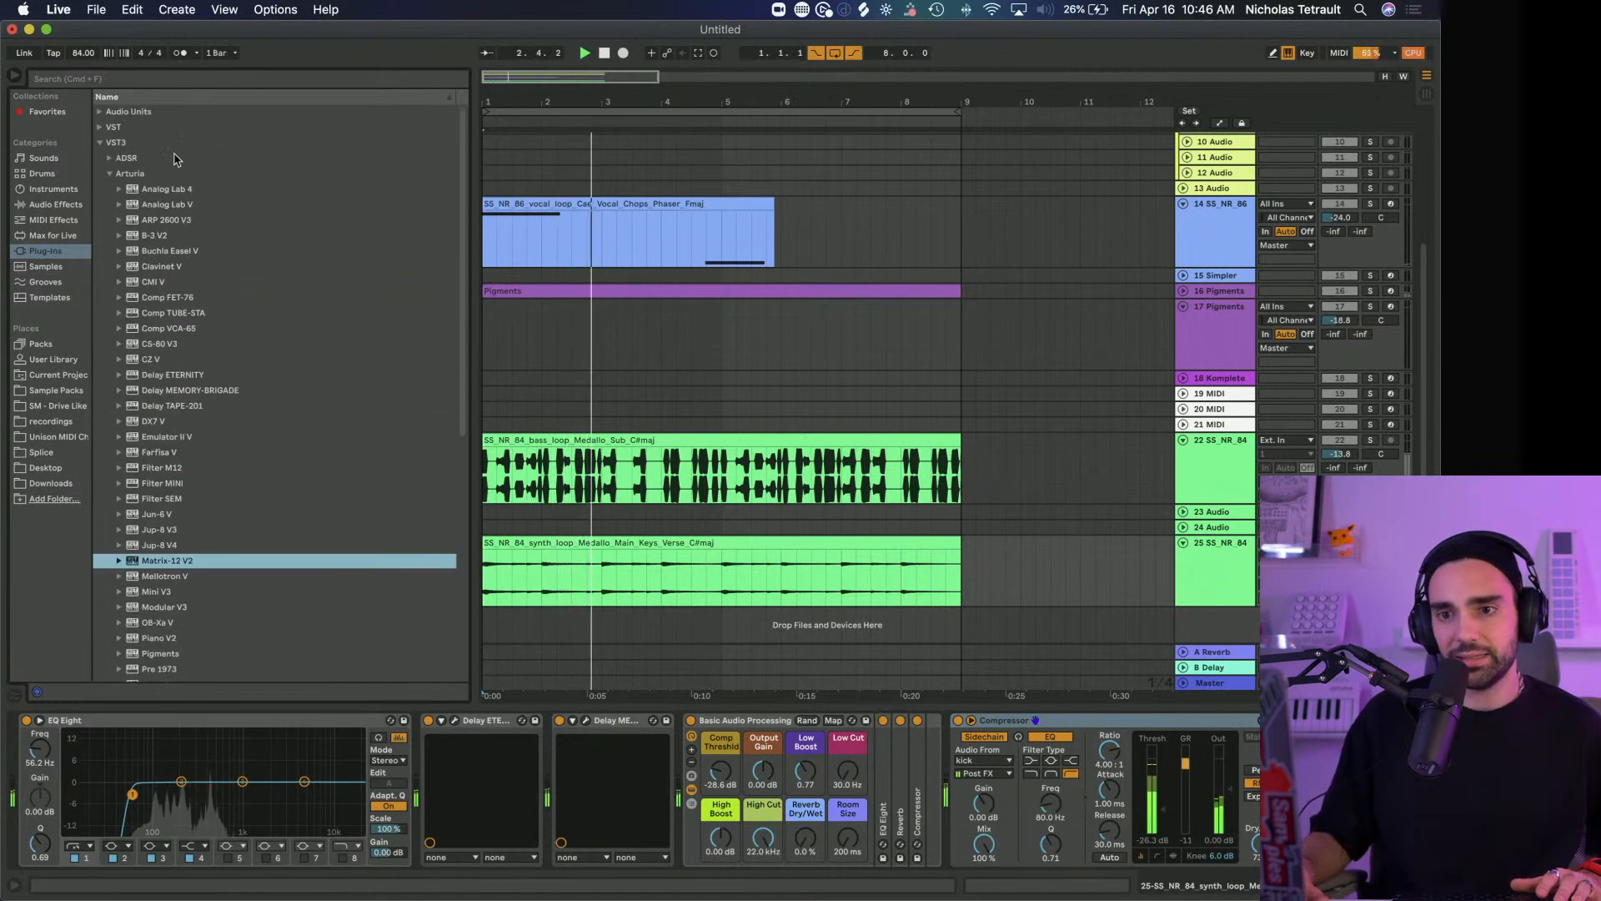
pyautogui.click(144, 78)
pyautogui.write('m1')
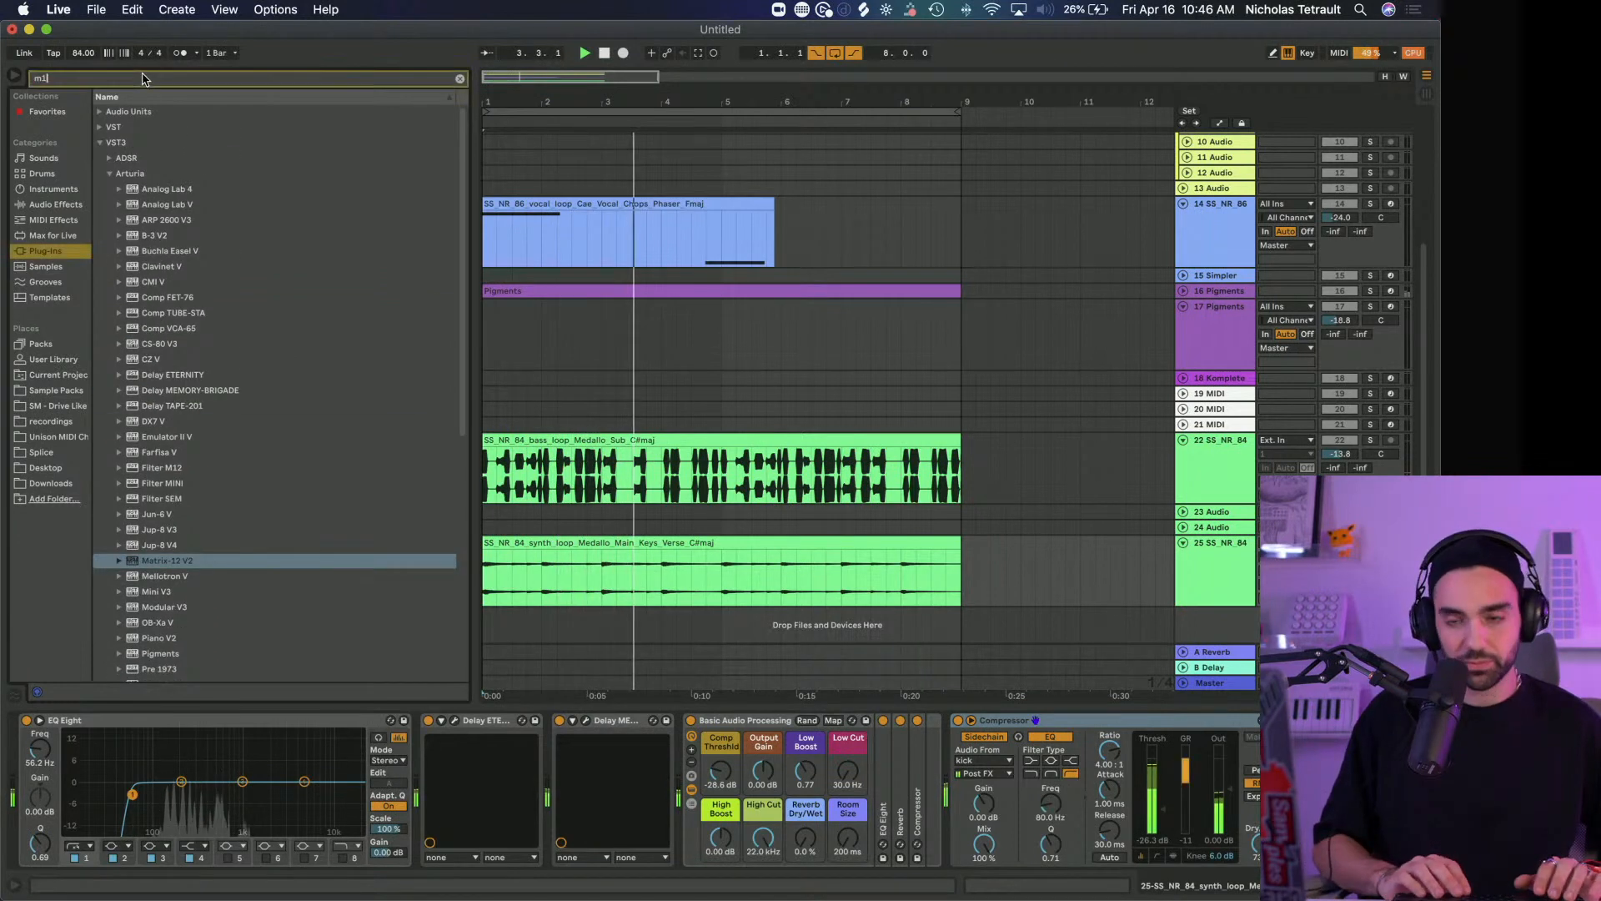
pyautogui.write('2')
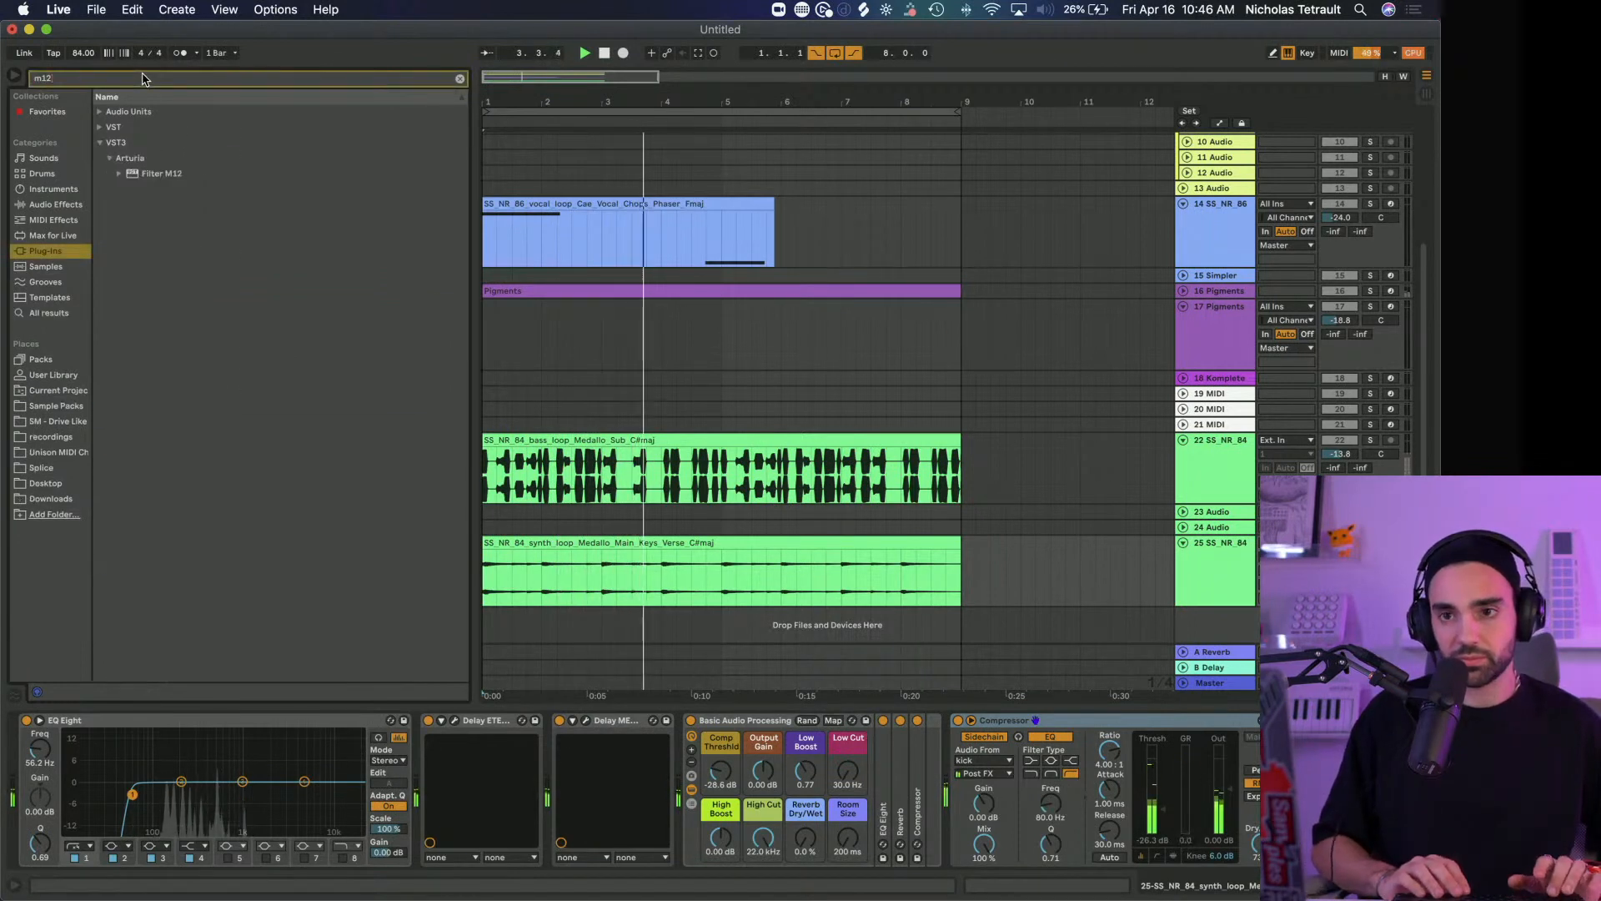
pyautogui.click(134, 178)
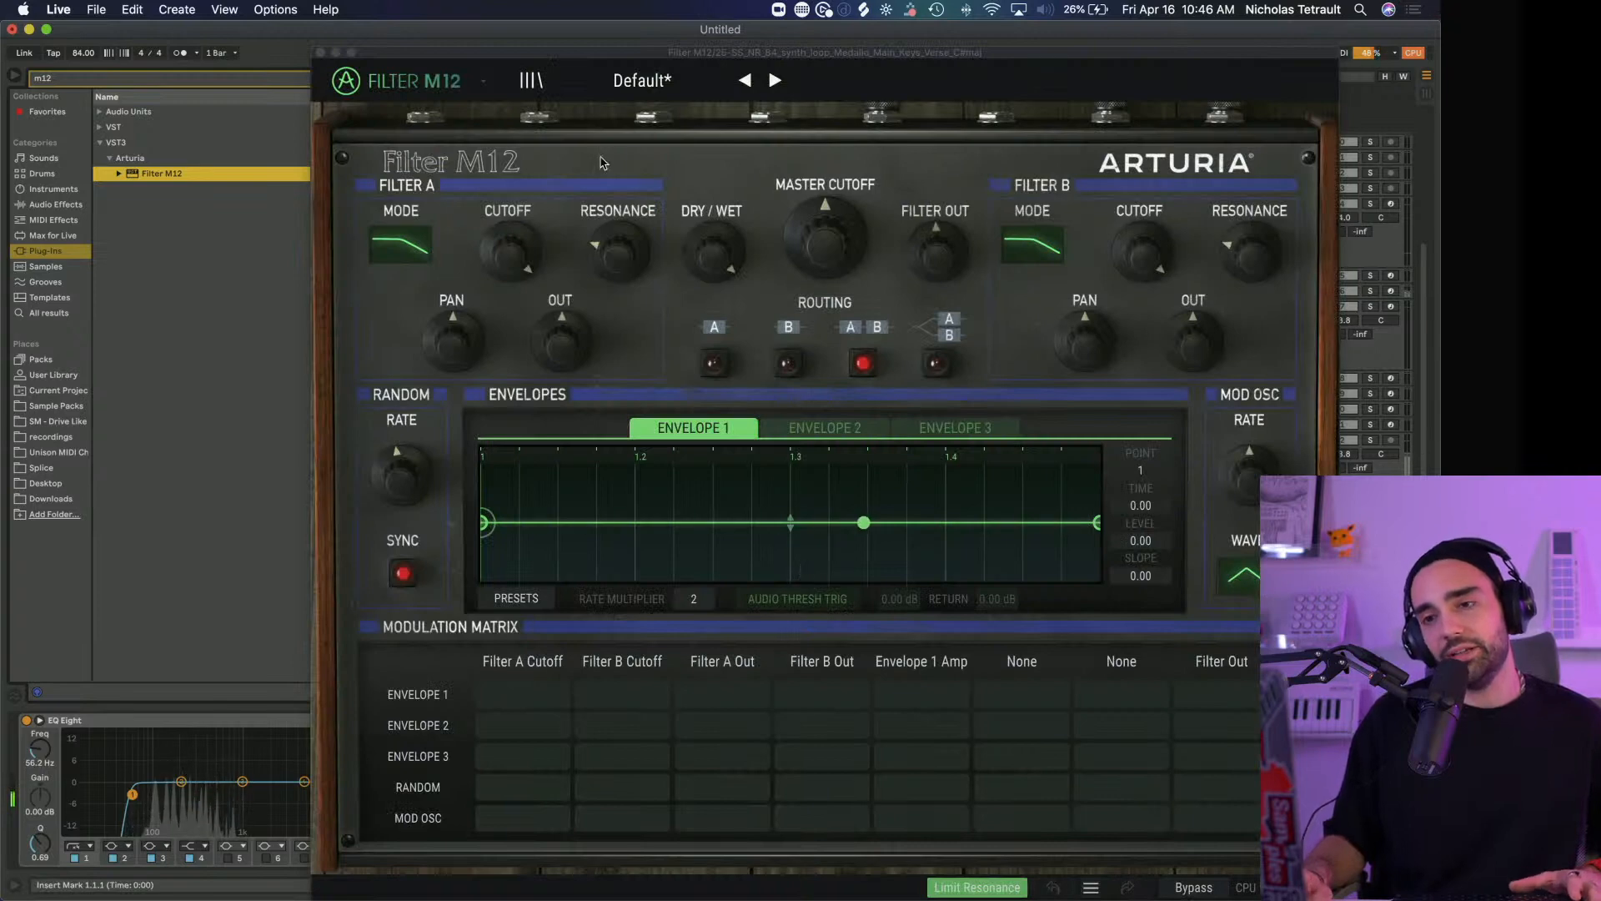
pyautogui.moveTo(567, 52); pyautogui.dragTo(331, 5)
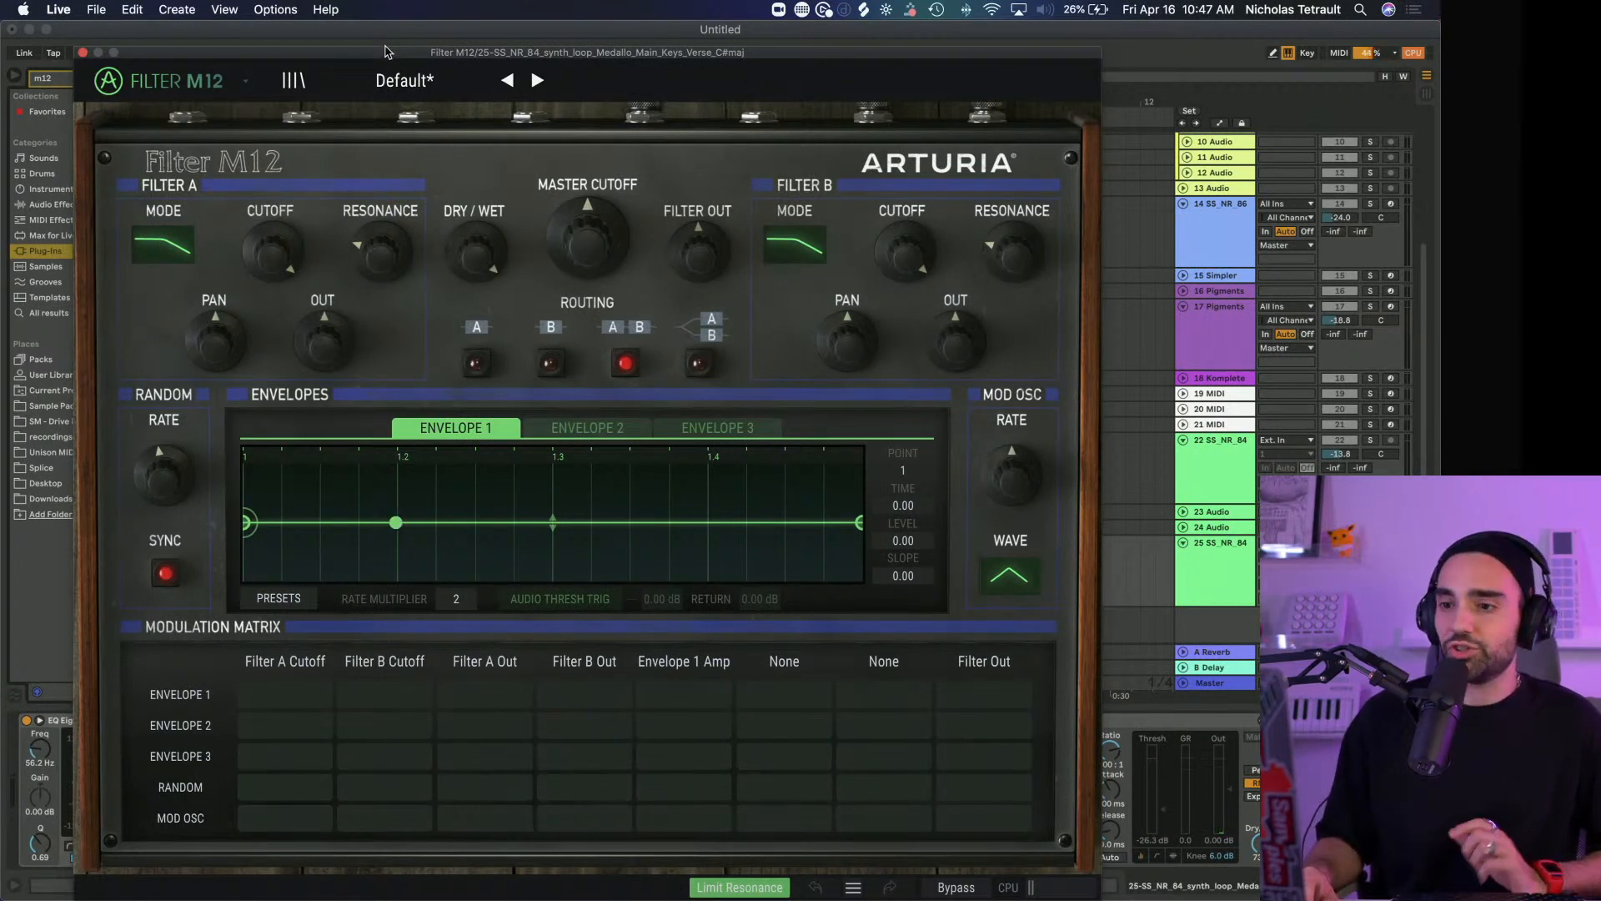
# Load Filter M12's Wagle Voice Seq preset and shift the Envelope 1 points around beat 1.3, closing up the plateau
pyautogui.click(537, 80)
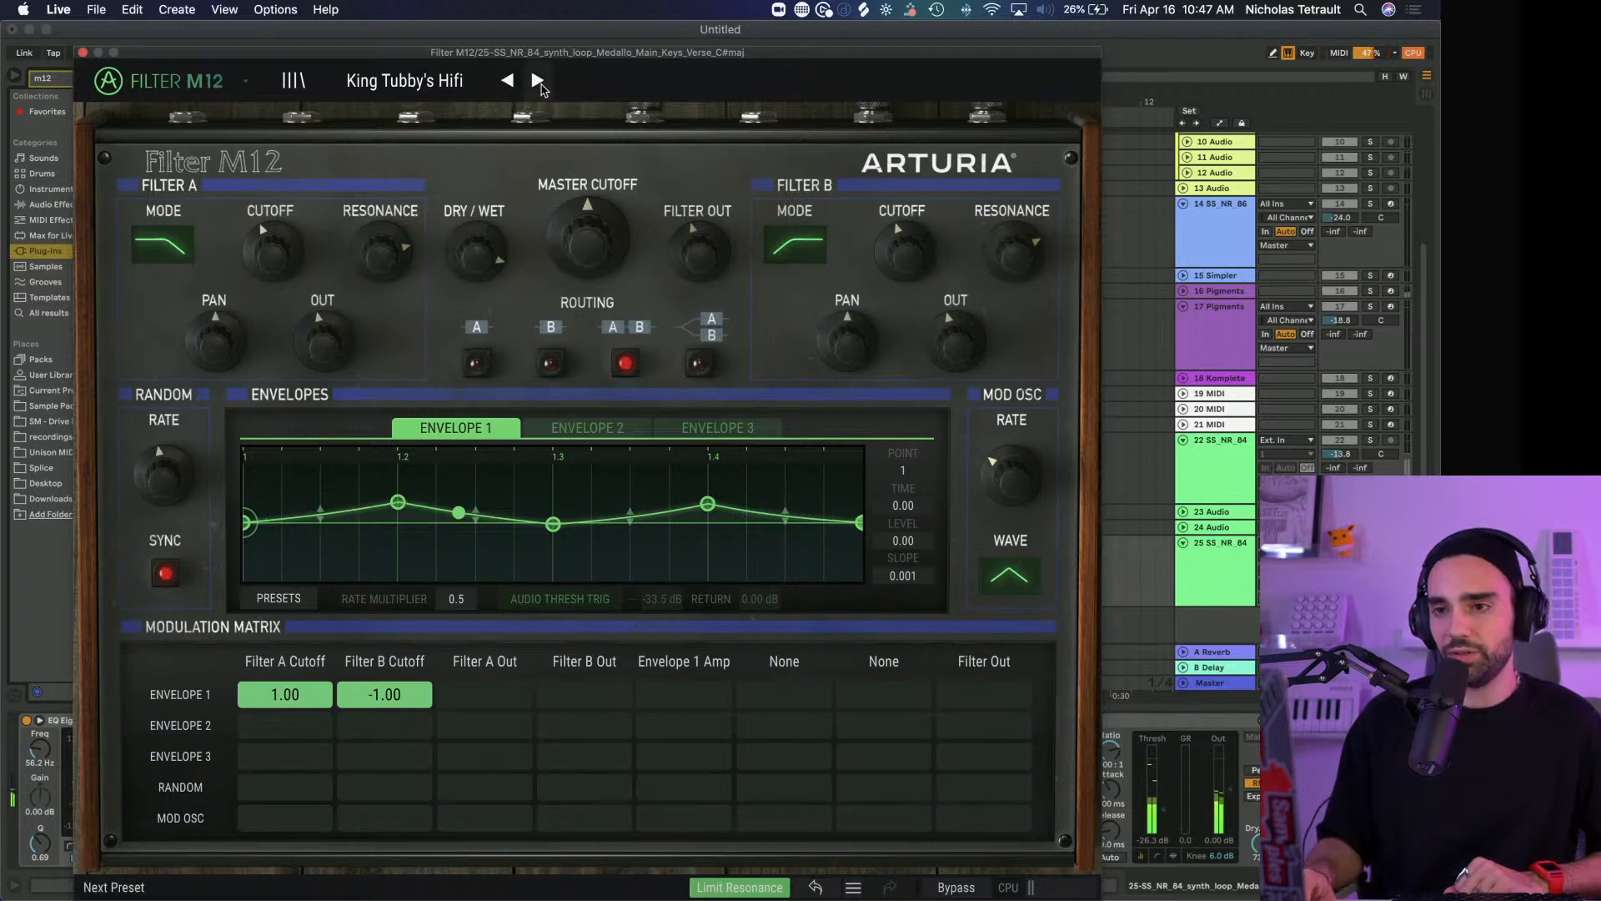
pyautogui.click(537, 81)
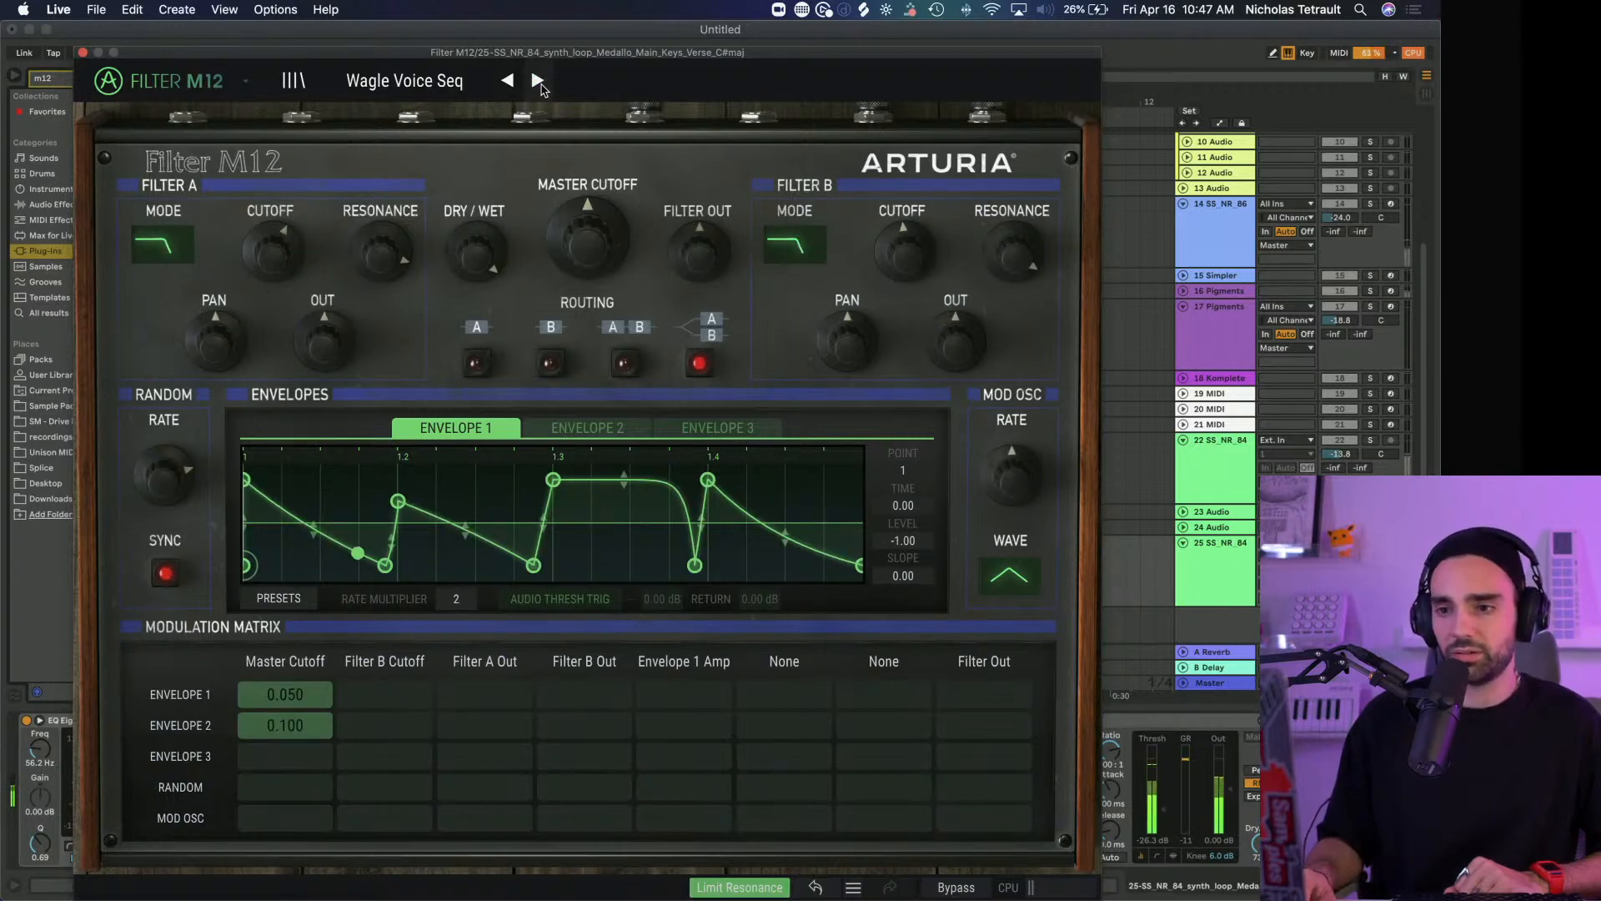
pyautogui.moveTo(553, 479)
pyautogui.mouseDown()
pyautogui.moveTo(701, 496)
pyautogui.moveTo(579, 479)
pyautogui.mouseUp()
pyautogui.moveTo(695, 566); pyautogui.dragTo(588, 564)
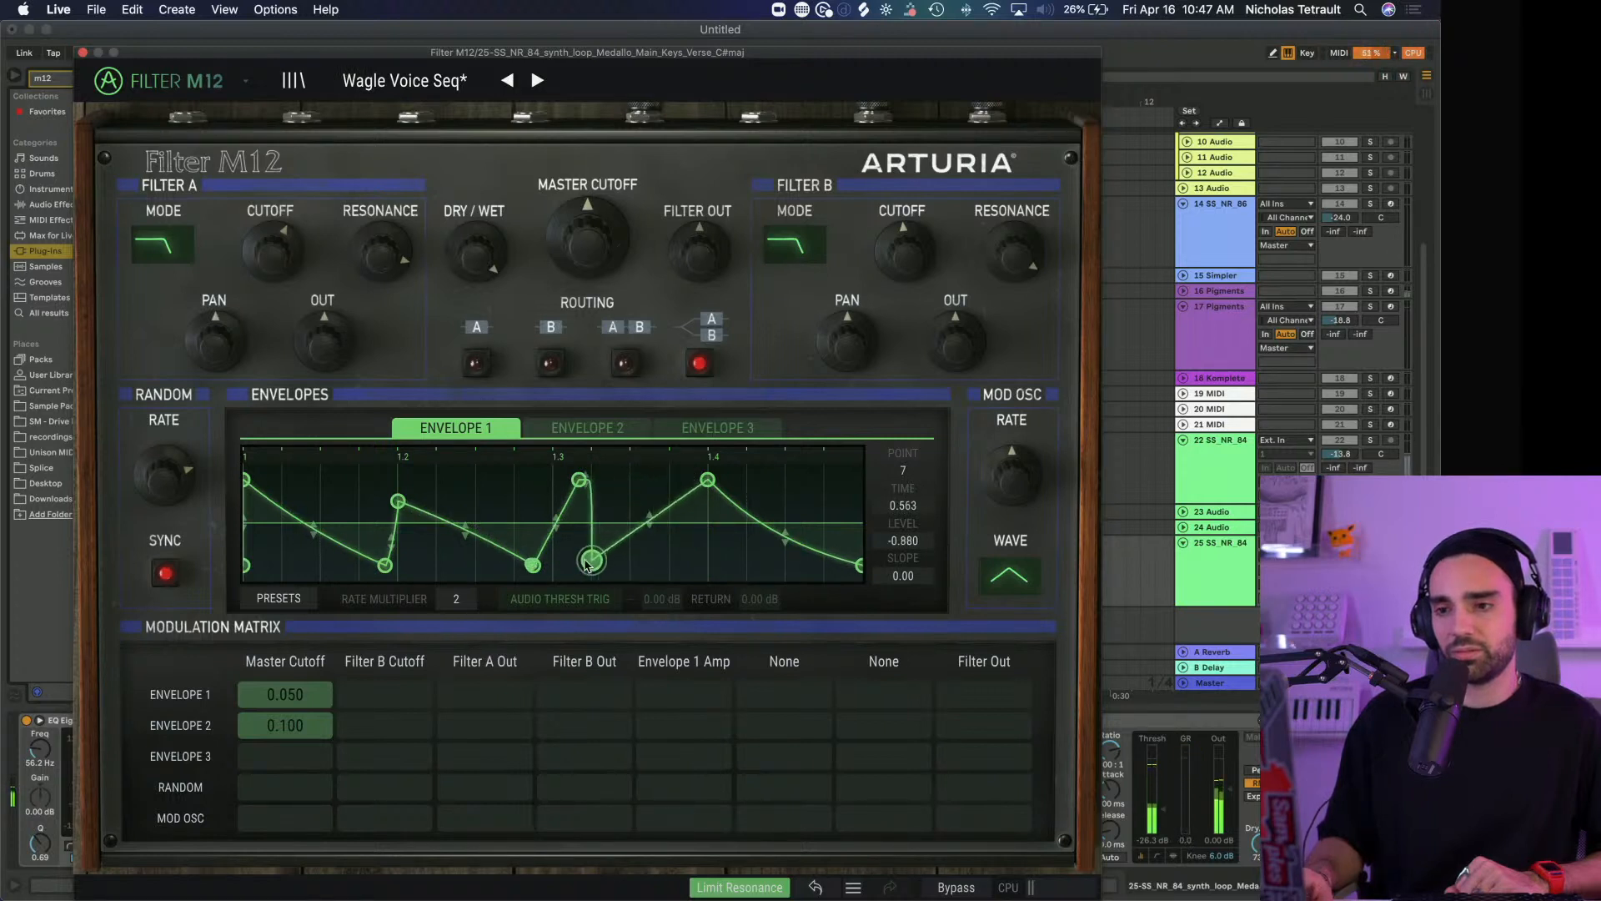
# Look at Envelopes 2 and 3, try the Dry/Wet knob and set Filter M12's Master Cutoff to about 32%
pyautogui.click(583, 428)
pyautogui.click(689, 431)
pyautogui.click(455, 429)
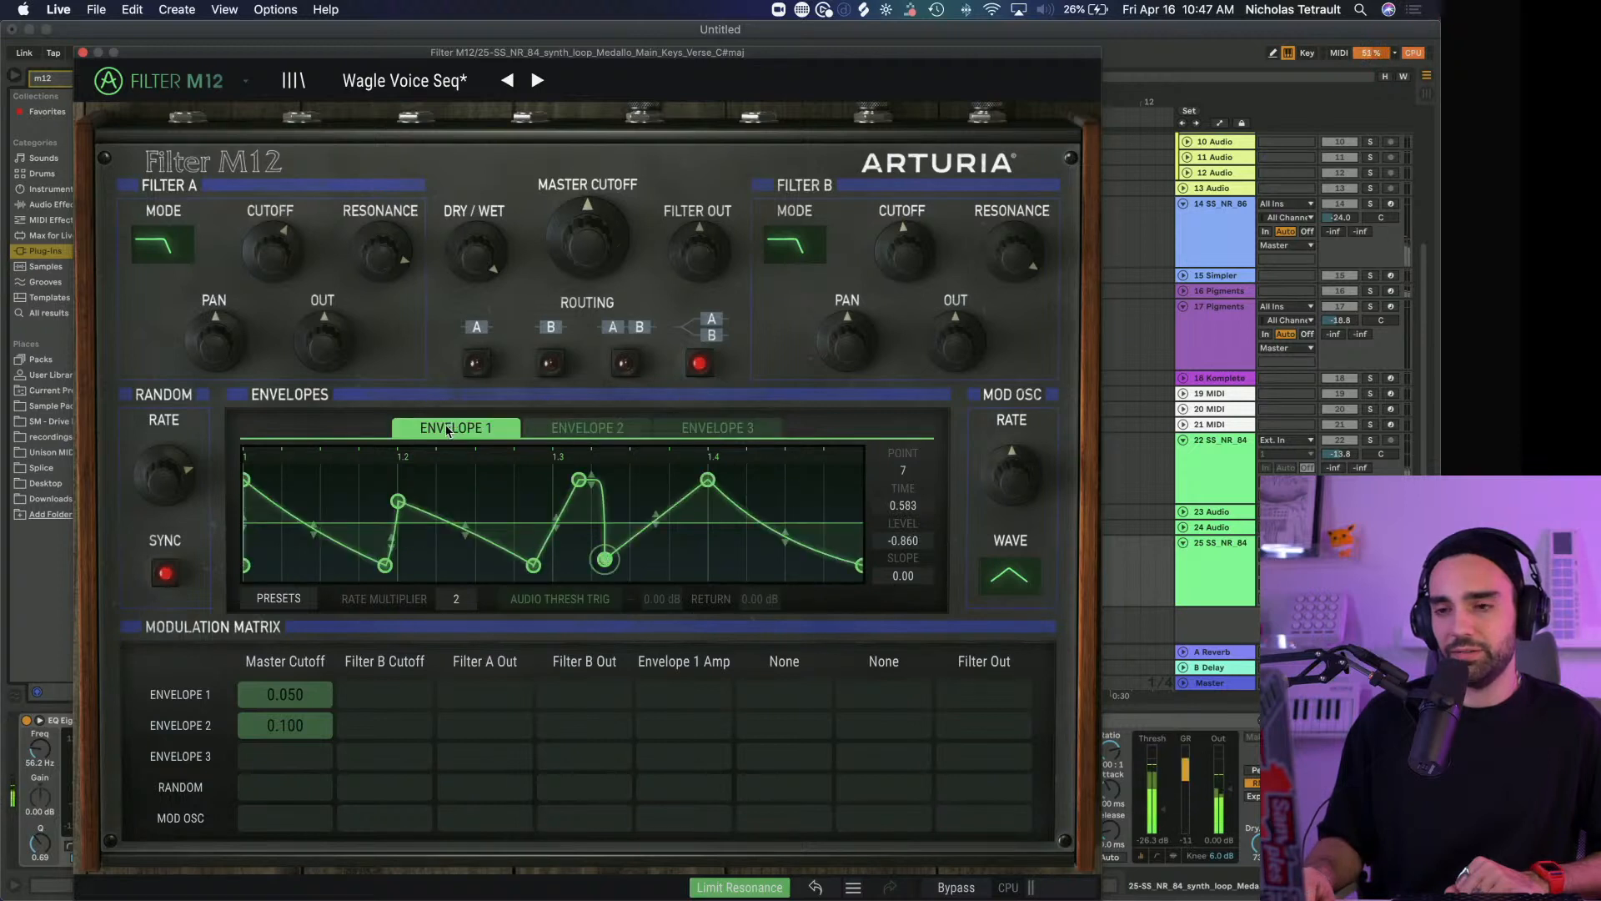
pyautogui.moveTo(487, 225); pyautogui.dragTo(486, 247)
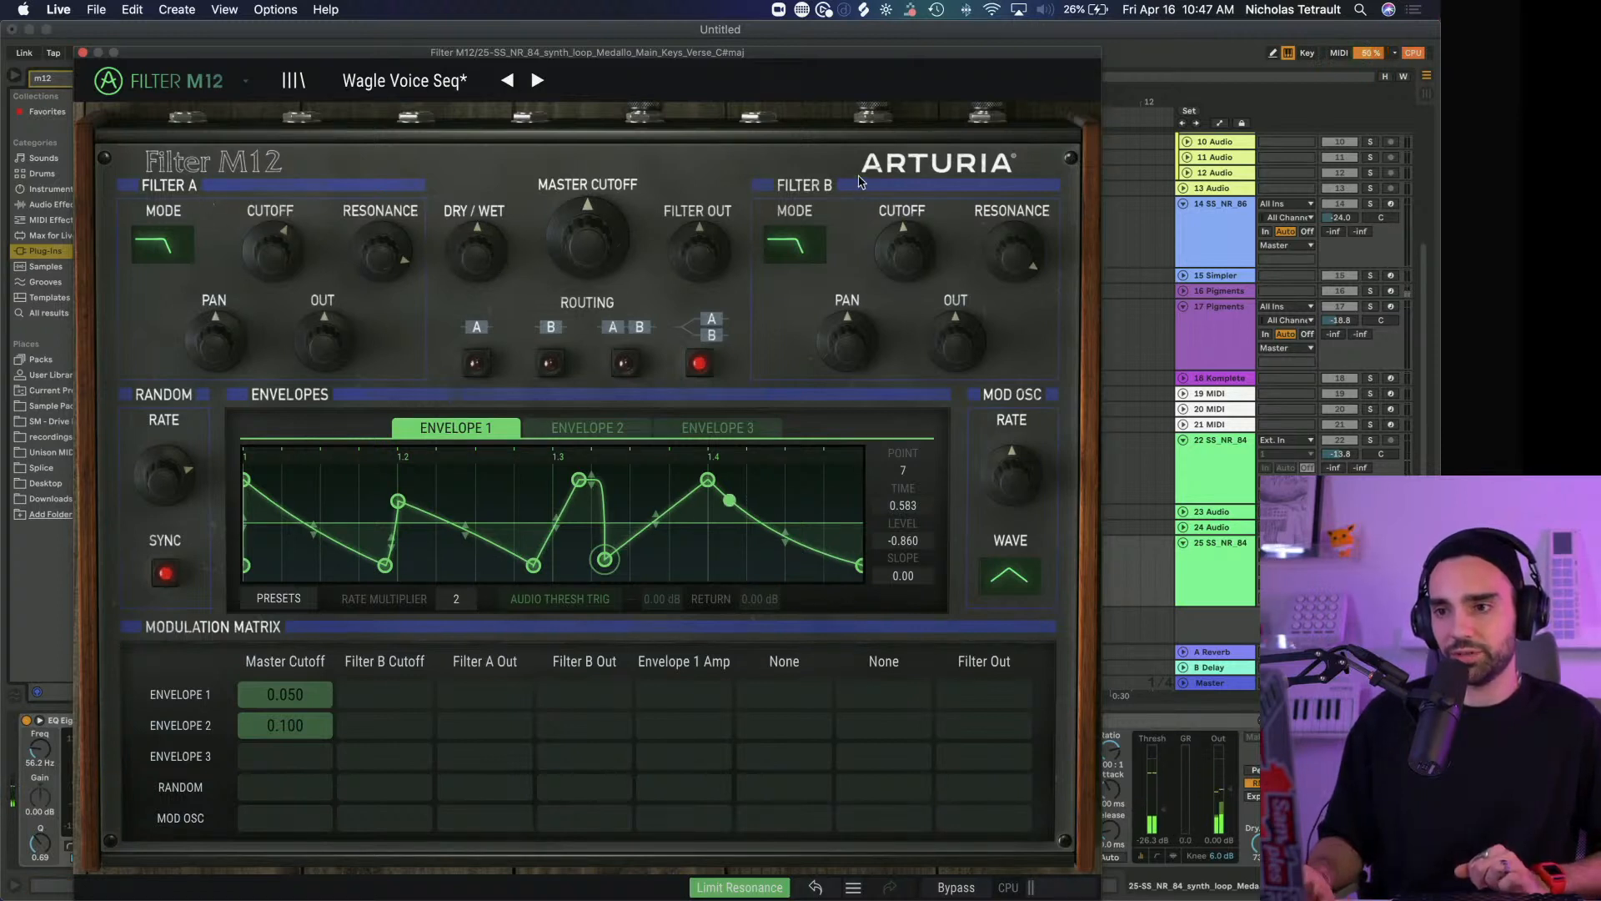
pyautogui.moveTo(587, 240)
pyautogui.mouseDown()
pyautogui.moveTo(587, 255)
pyautogui.moveTo(587, 235)
pyautogui.mouseUp()
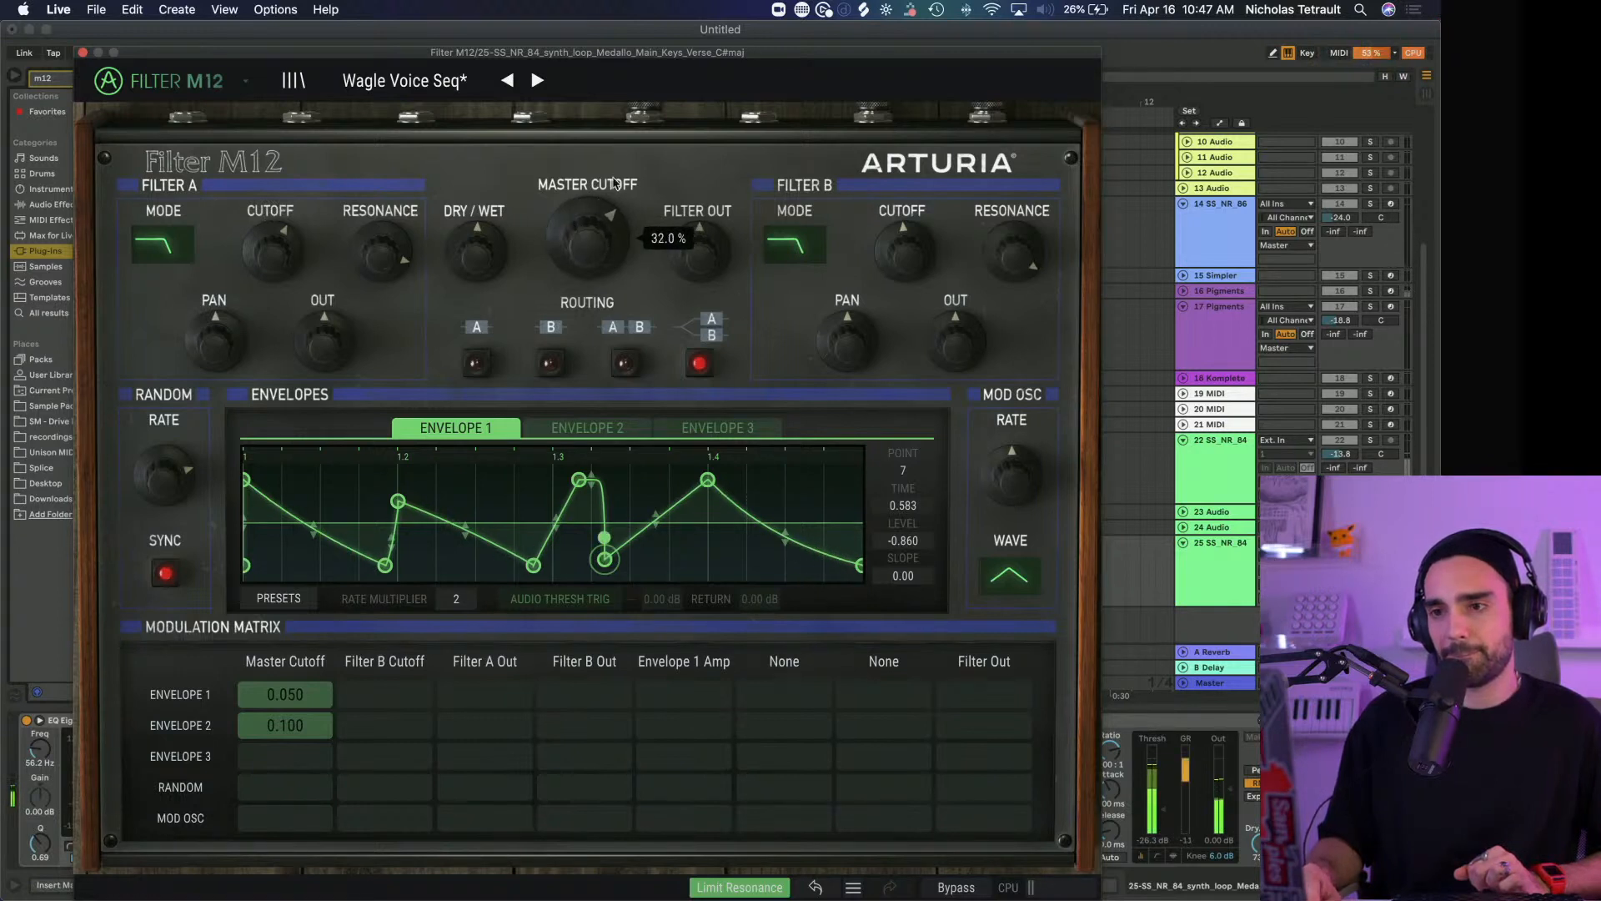
# Load the Fast Ripples preset, set Dry/Wet to about 57% and set the Filter B Cutoff to 32
pyautogui.click(536, 81)
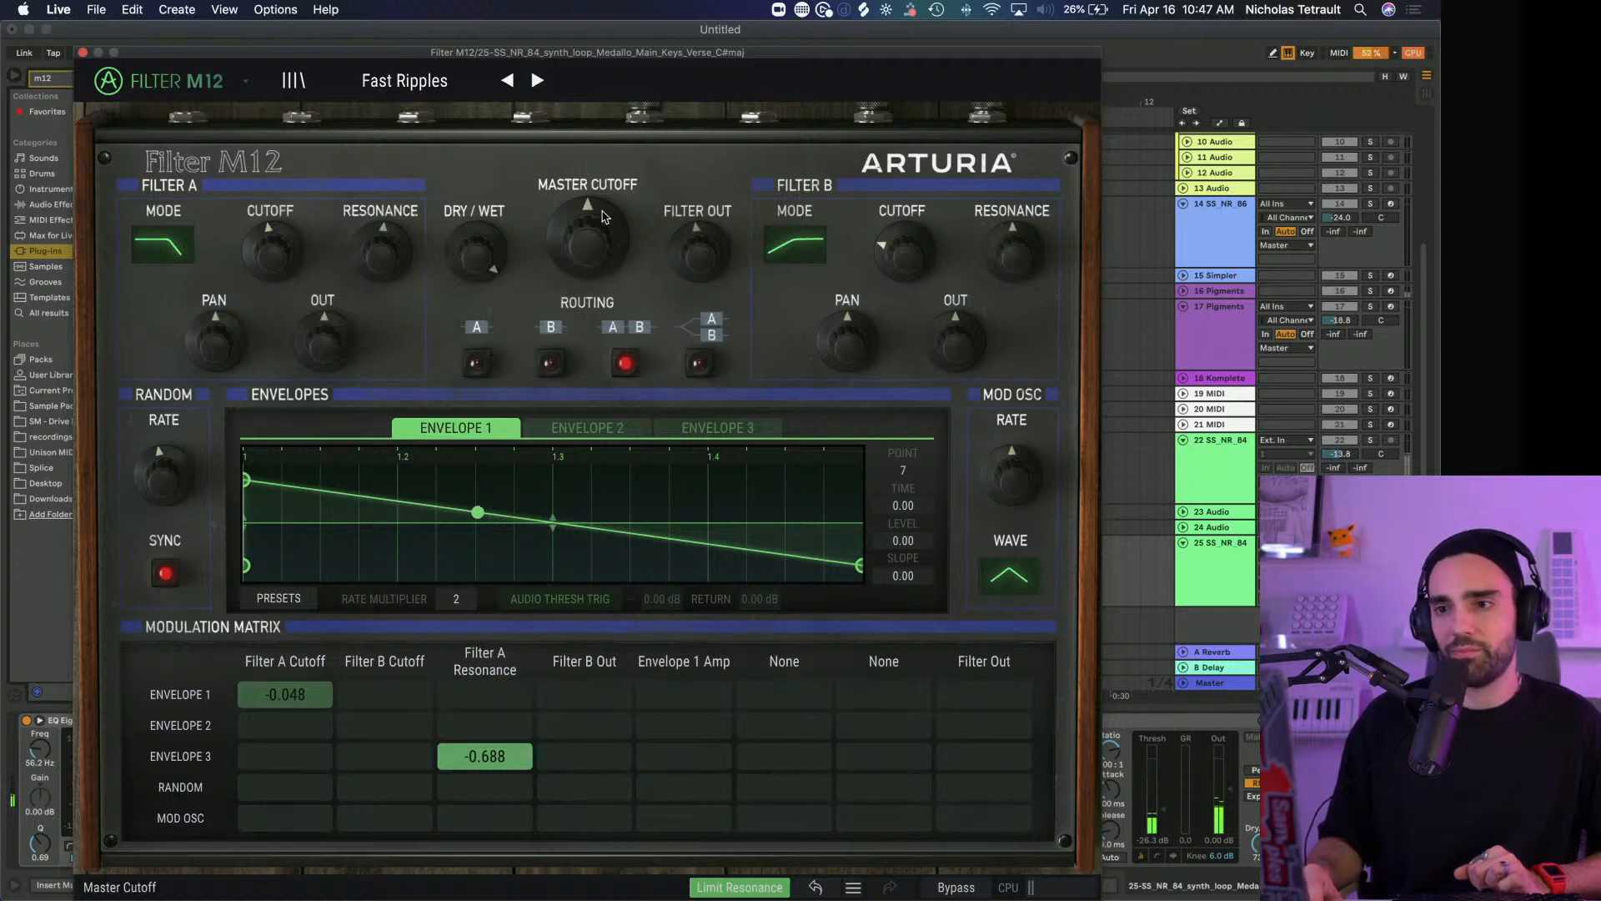
pyautogui.moveTo(474, 250); pyautogui.dragTo(474, 263)
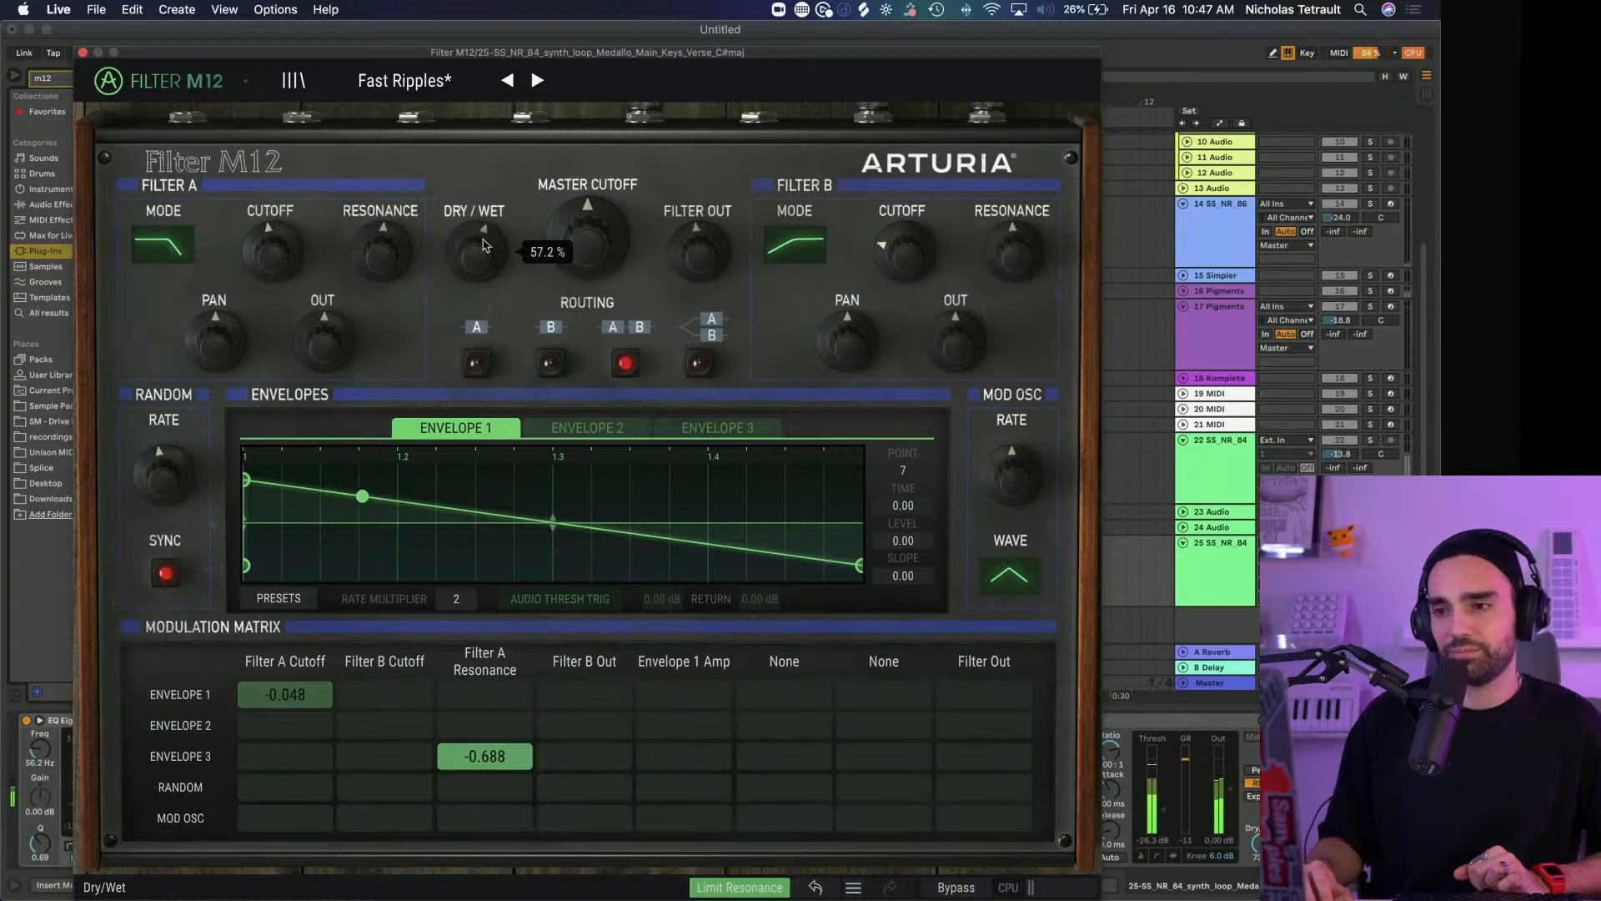
pyautogui.moveTo(905, 253); pyautogui.dragTo(904, 253)
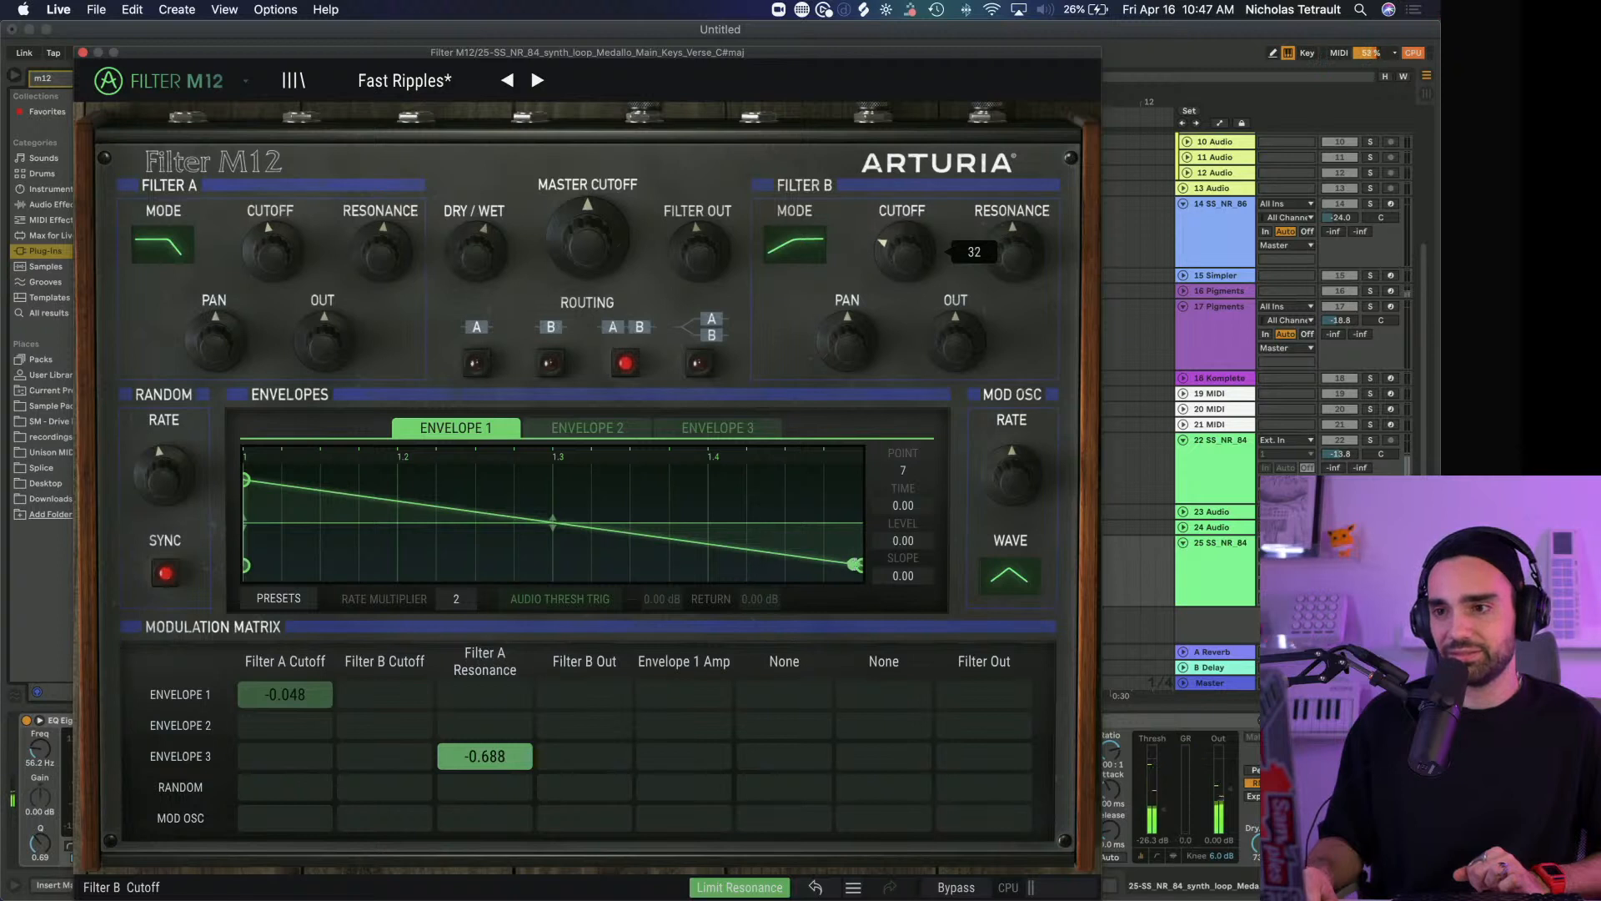
# Load the Ratchet Club preset in Filter M12 and examine its Envelope 2 and Envelope 3 shapes
pyautogui.click(535, 81)
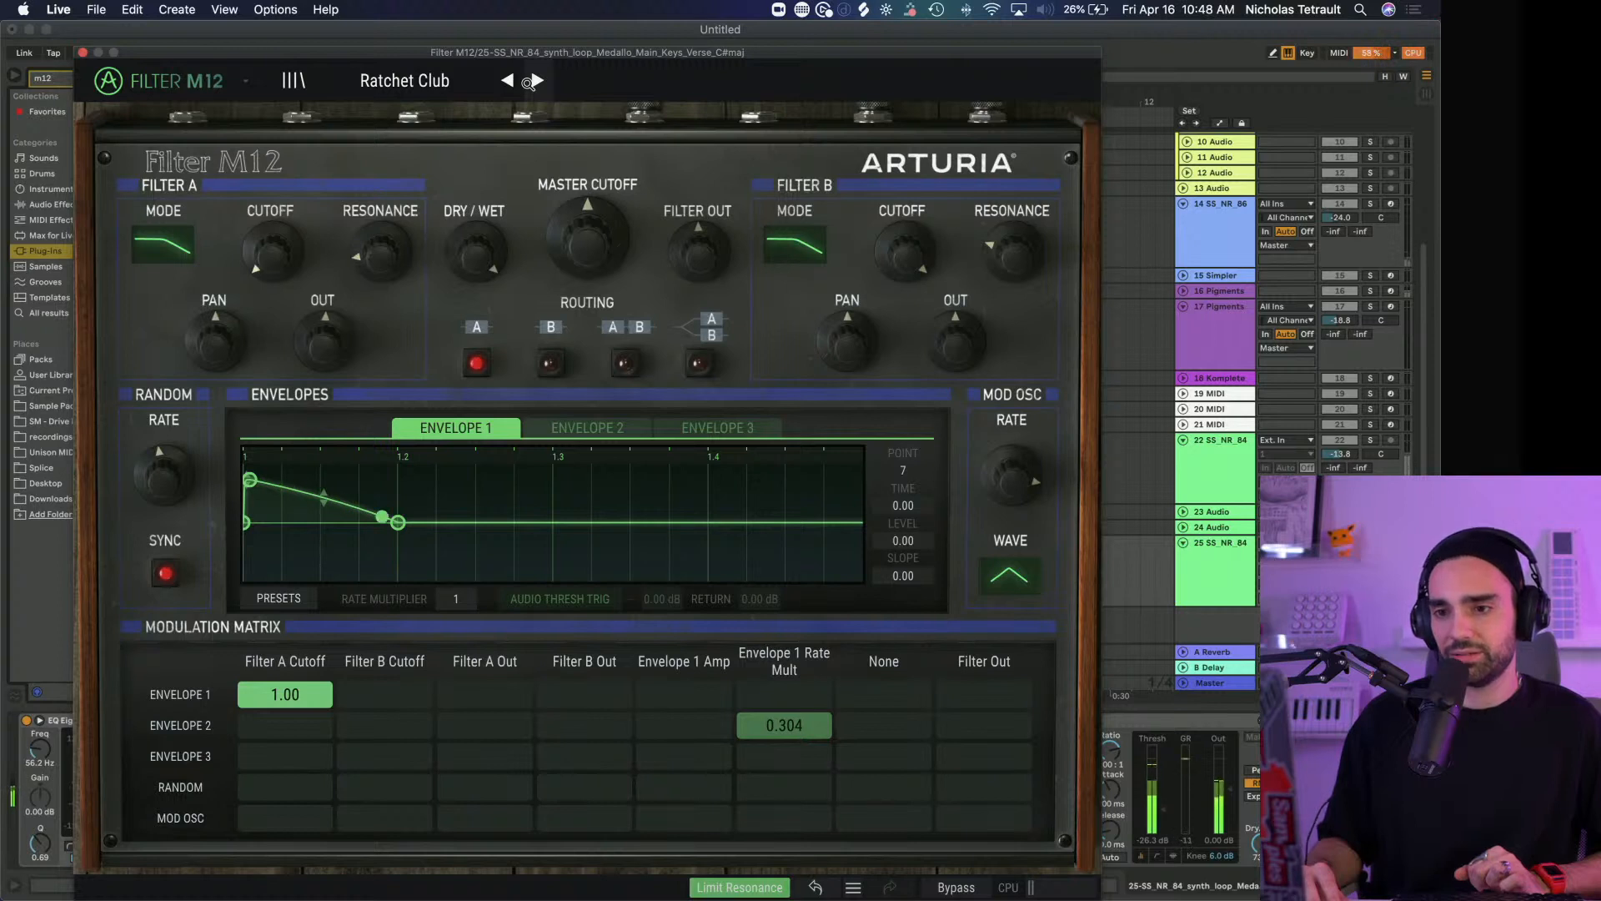
pyautogui.click(593, 433)
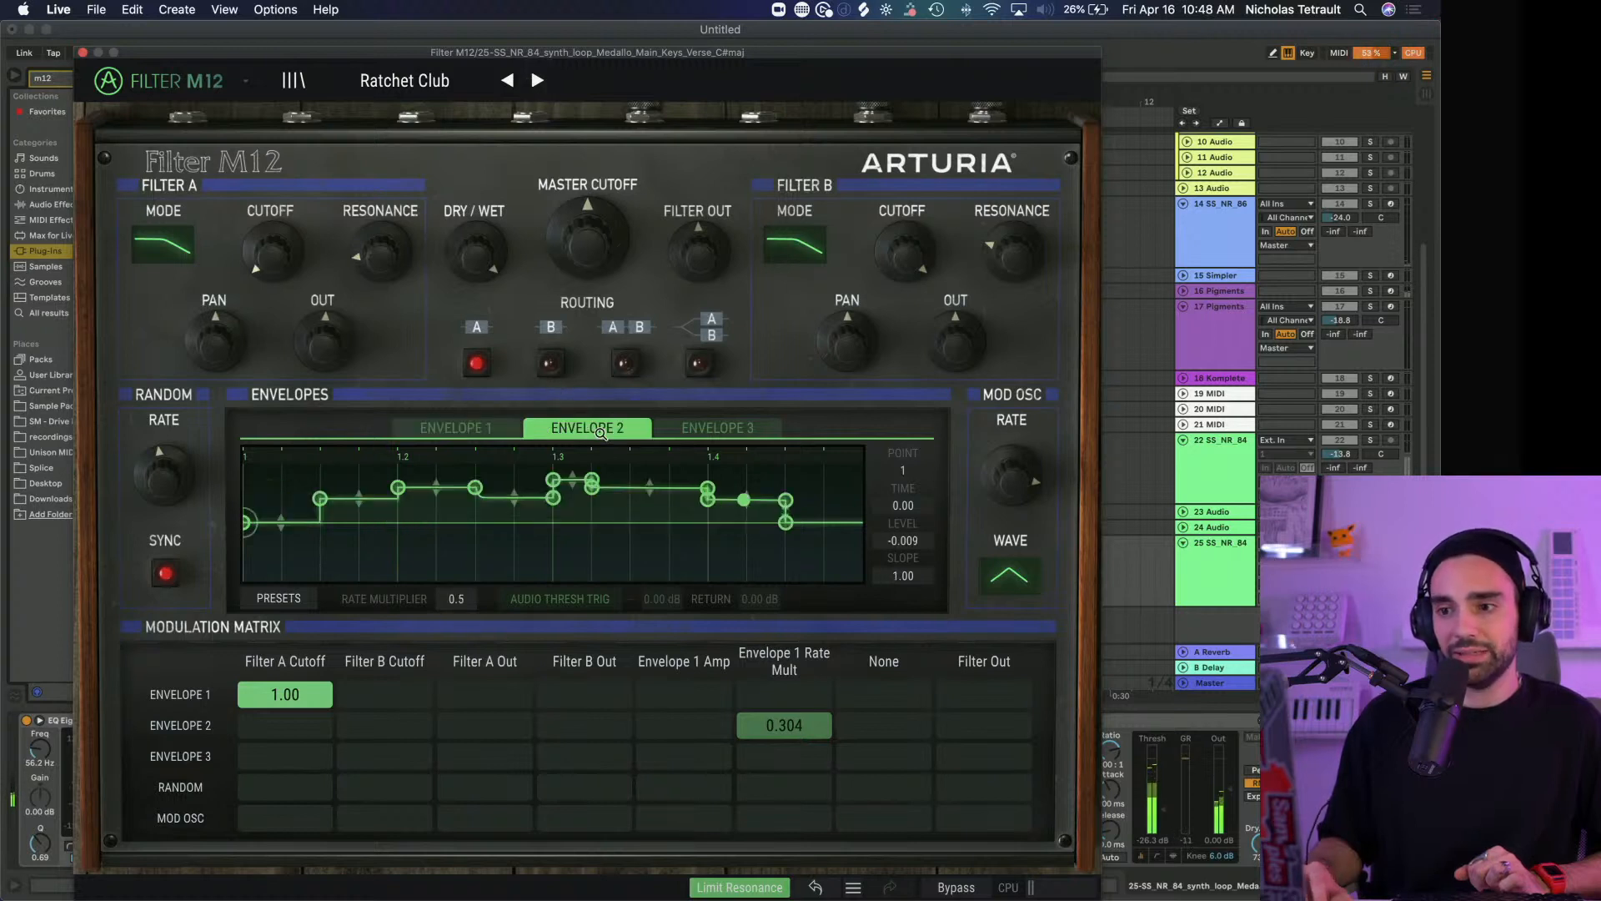
pyautogui.click(722, 434)
pyautogui.click(593, 431)
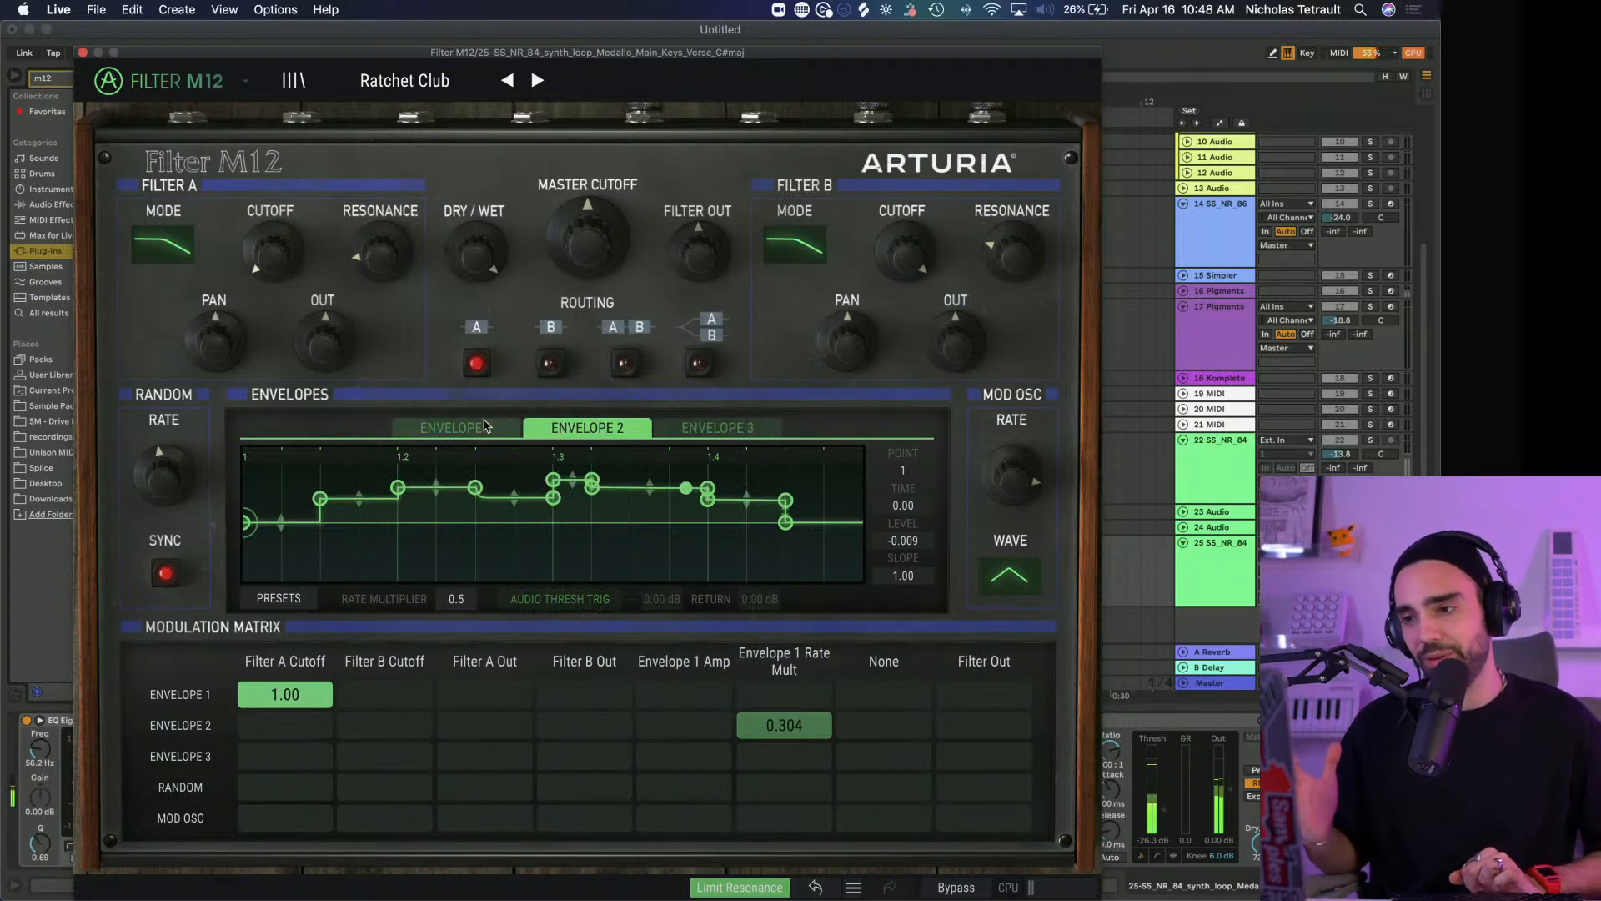
# Close the Filter M12 window and unfold the empty audio track 24 above the main keys track
pyautogui.moveTo(404, 58); pyautogui.dragTo(429, 58)
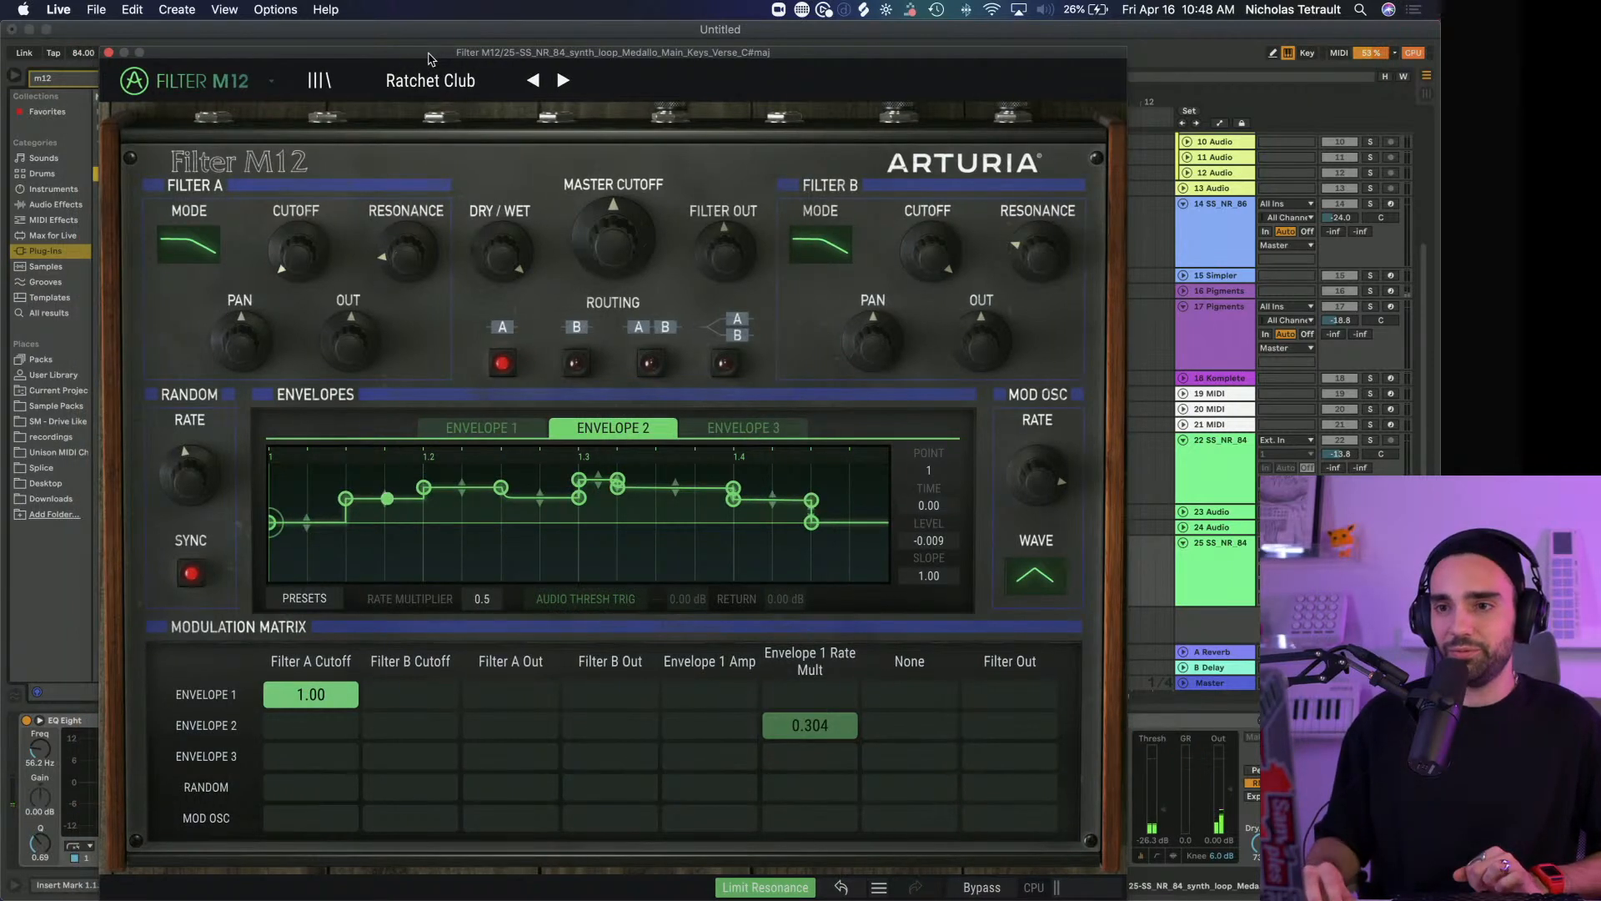
pyautogui.click(108, 53)
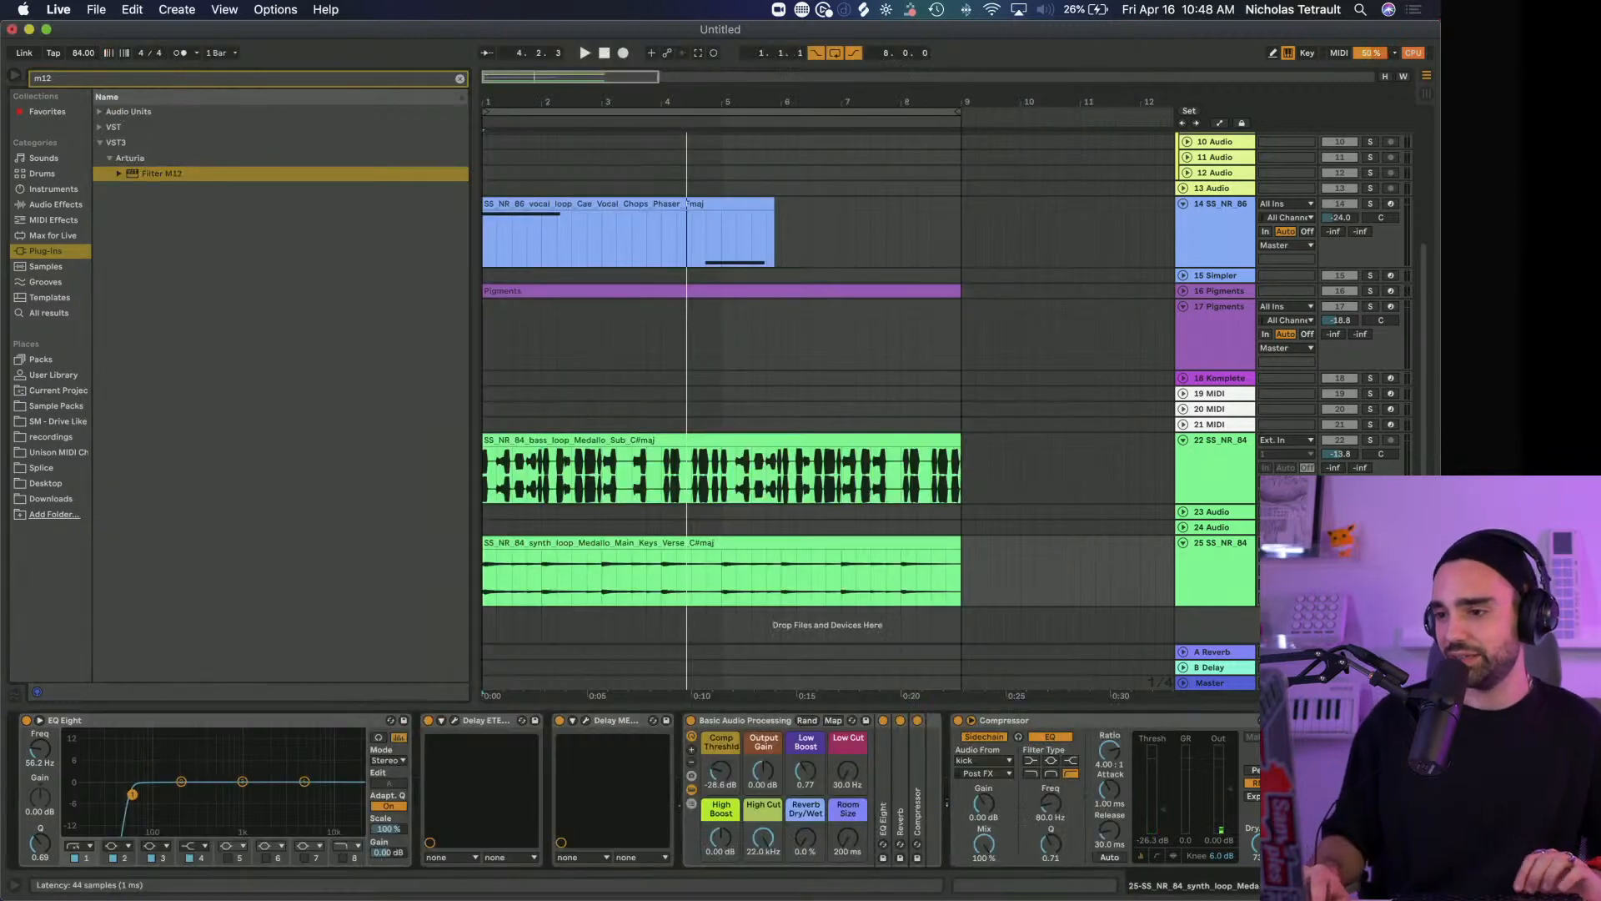
pyautogui.click(1234, 570)
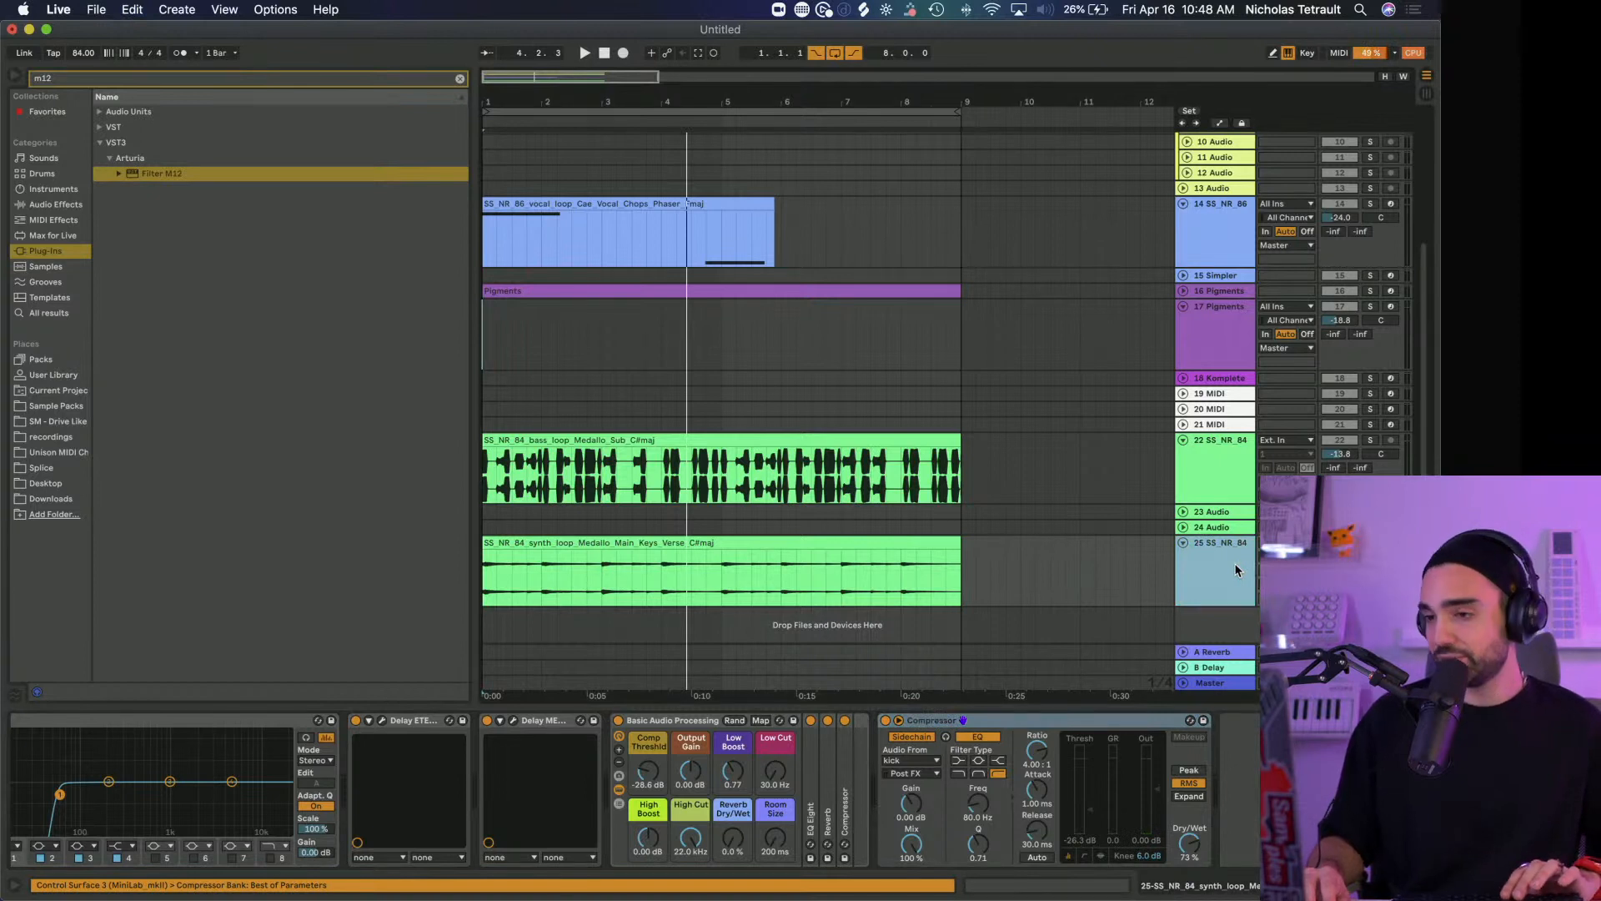
pyautogui.click(1183, 531)
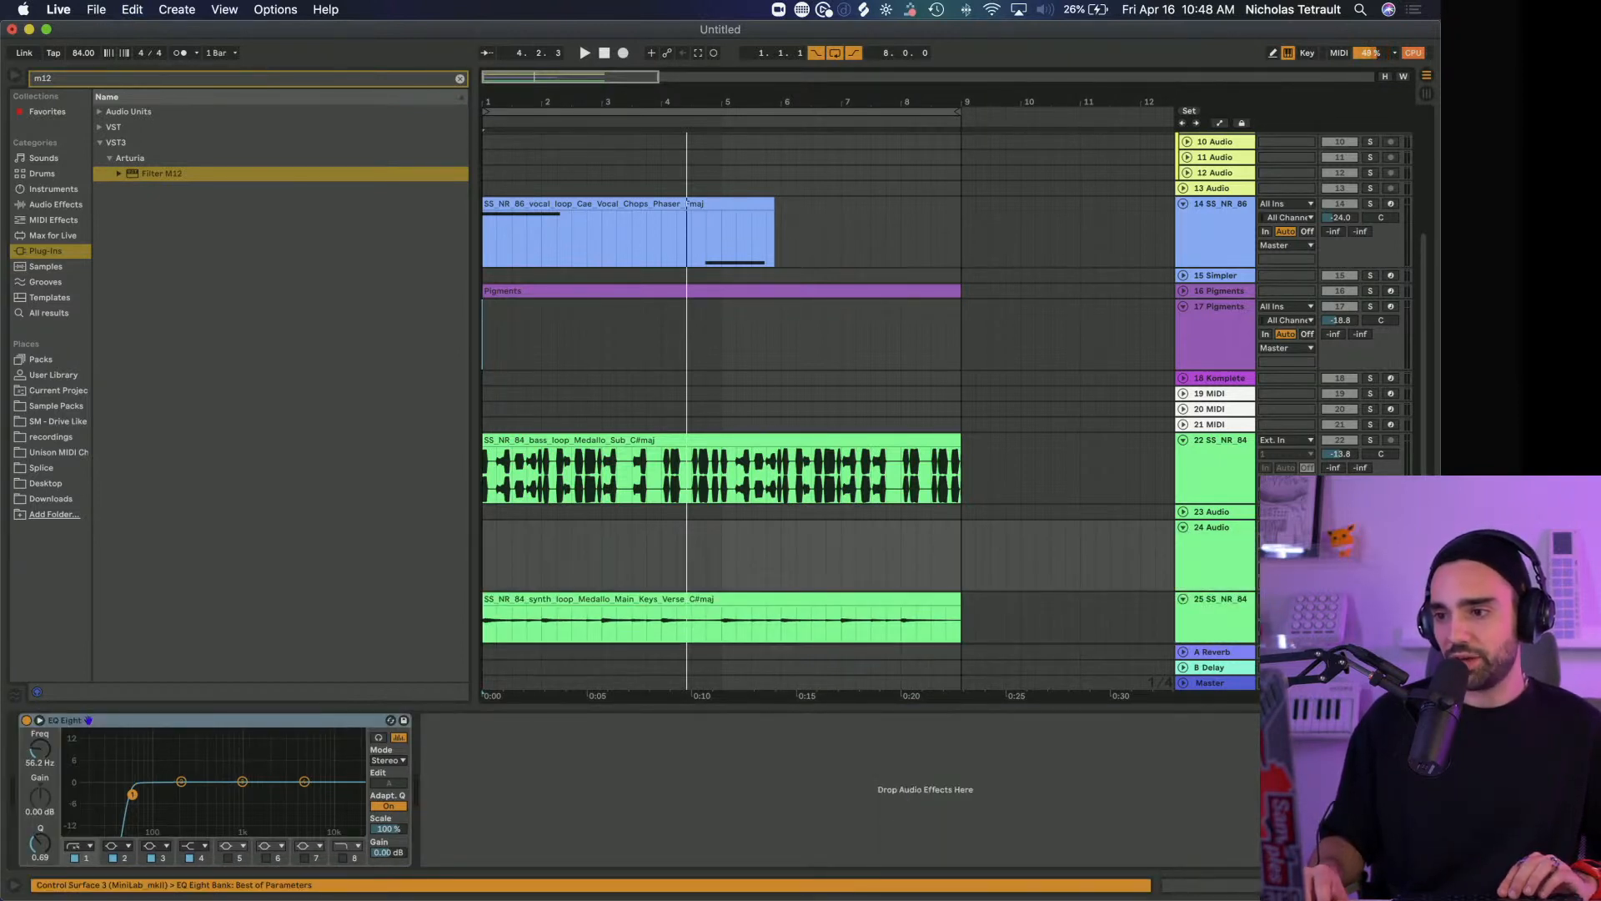
pyautogui.scroll(-1, 834, 417)
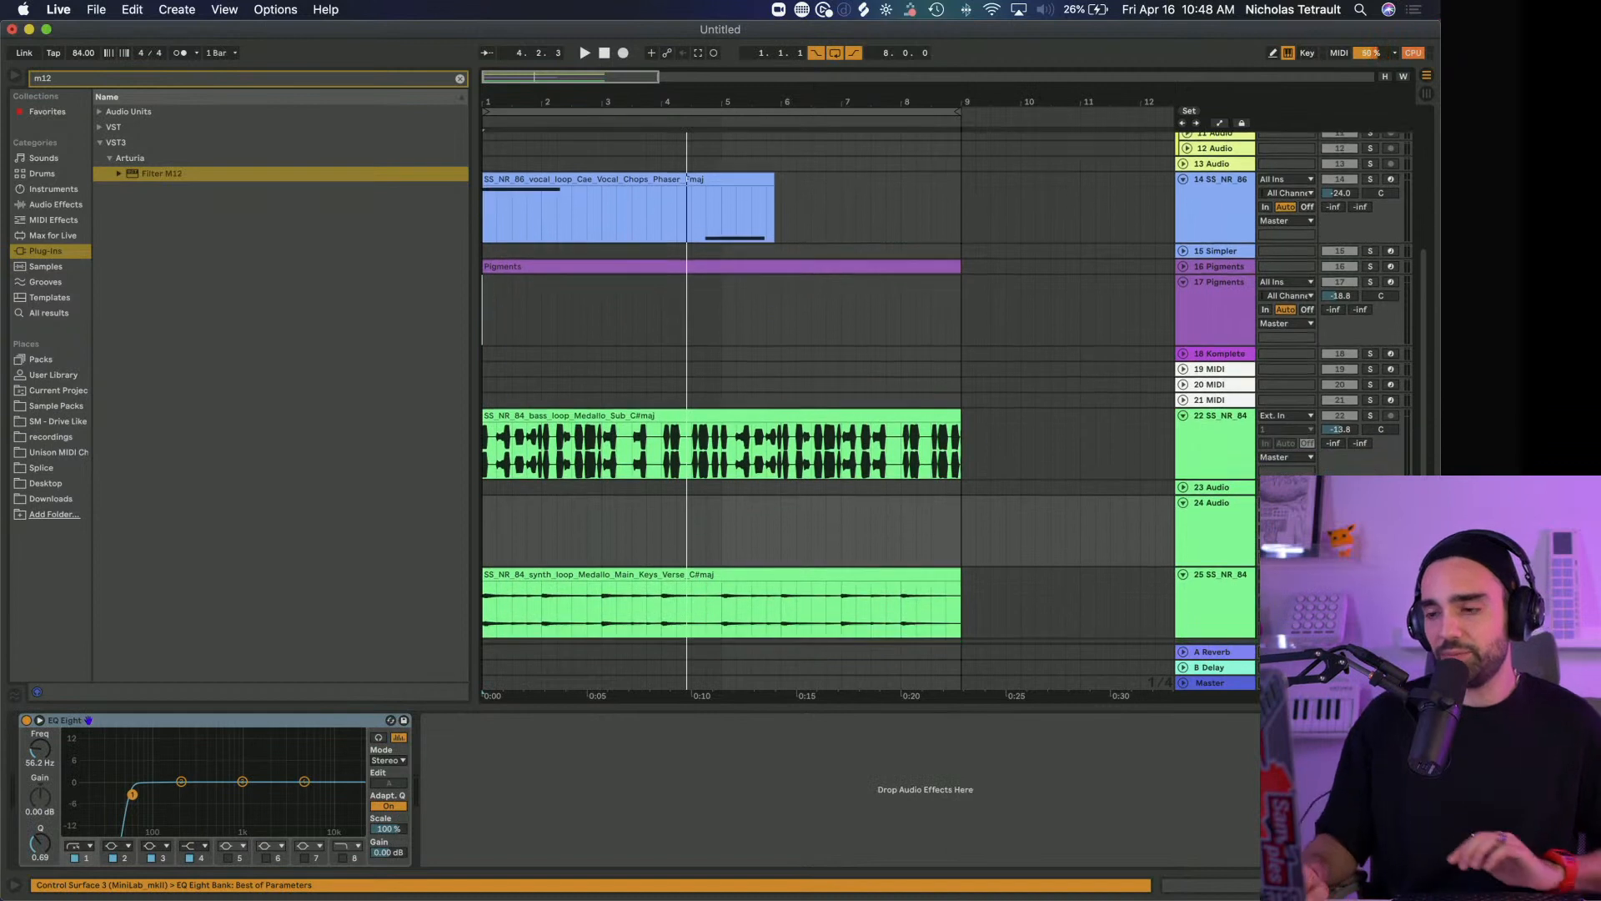
# Clear the browser search and show the contents of the Sample Packs folder
pyautogui.click(68, 377)
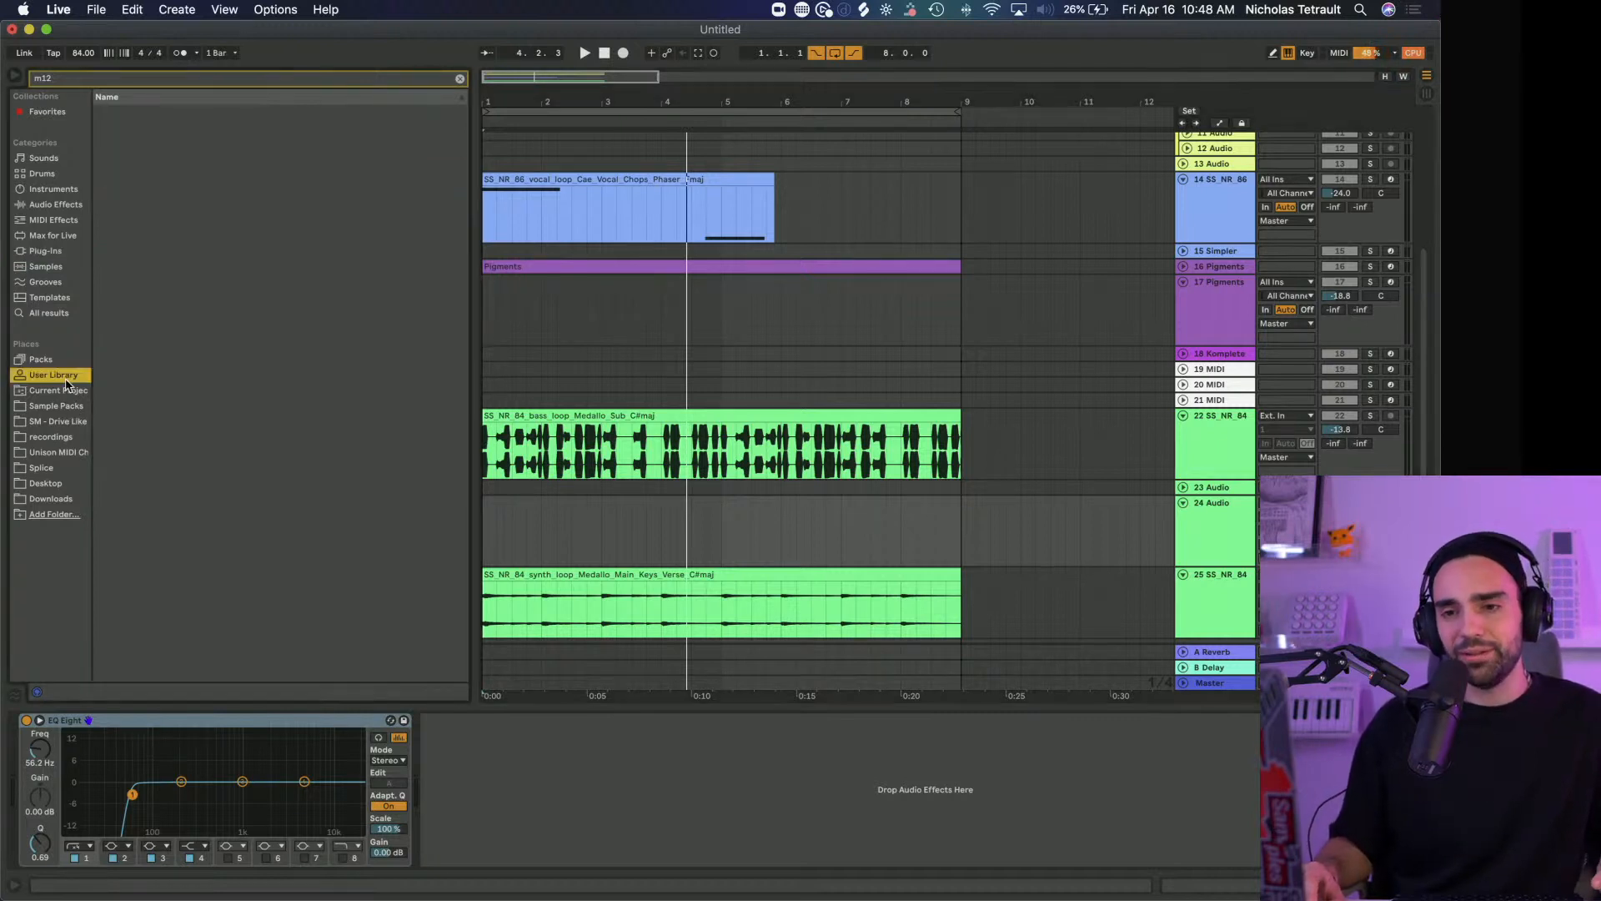
pyautogui.click(55, 361)
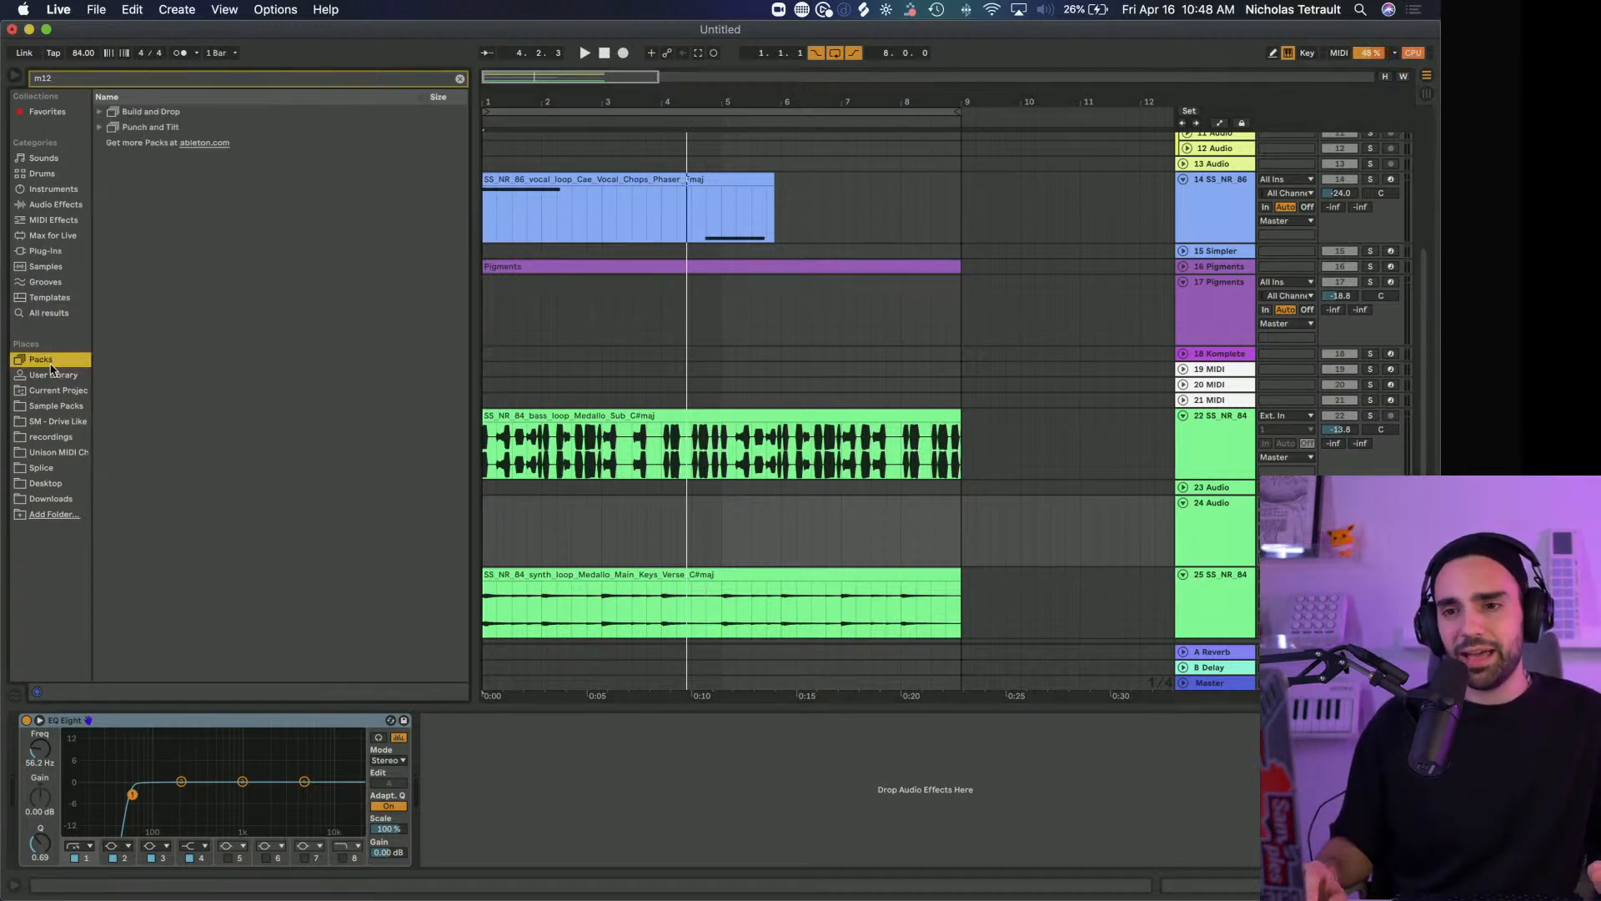
pyautogui.click(459, 78)
pyautogui.click(44, 253)
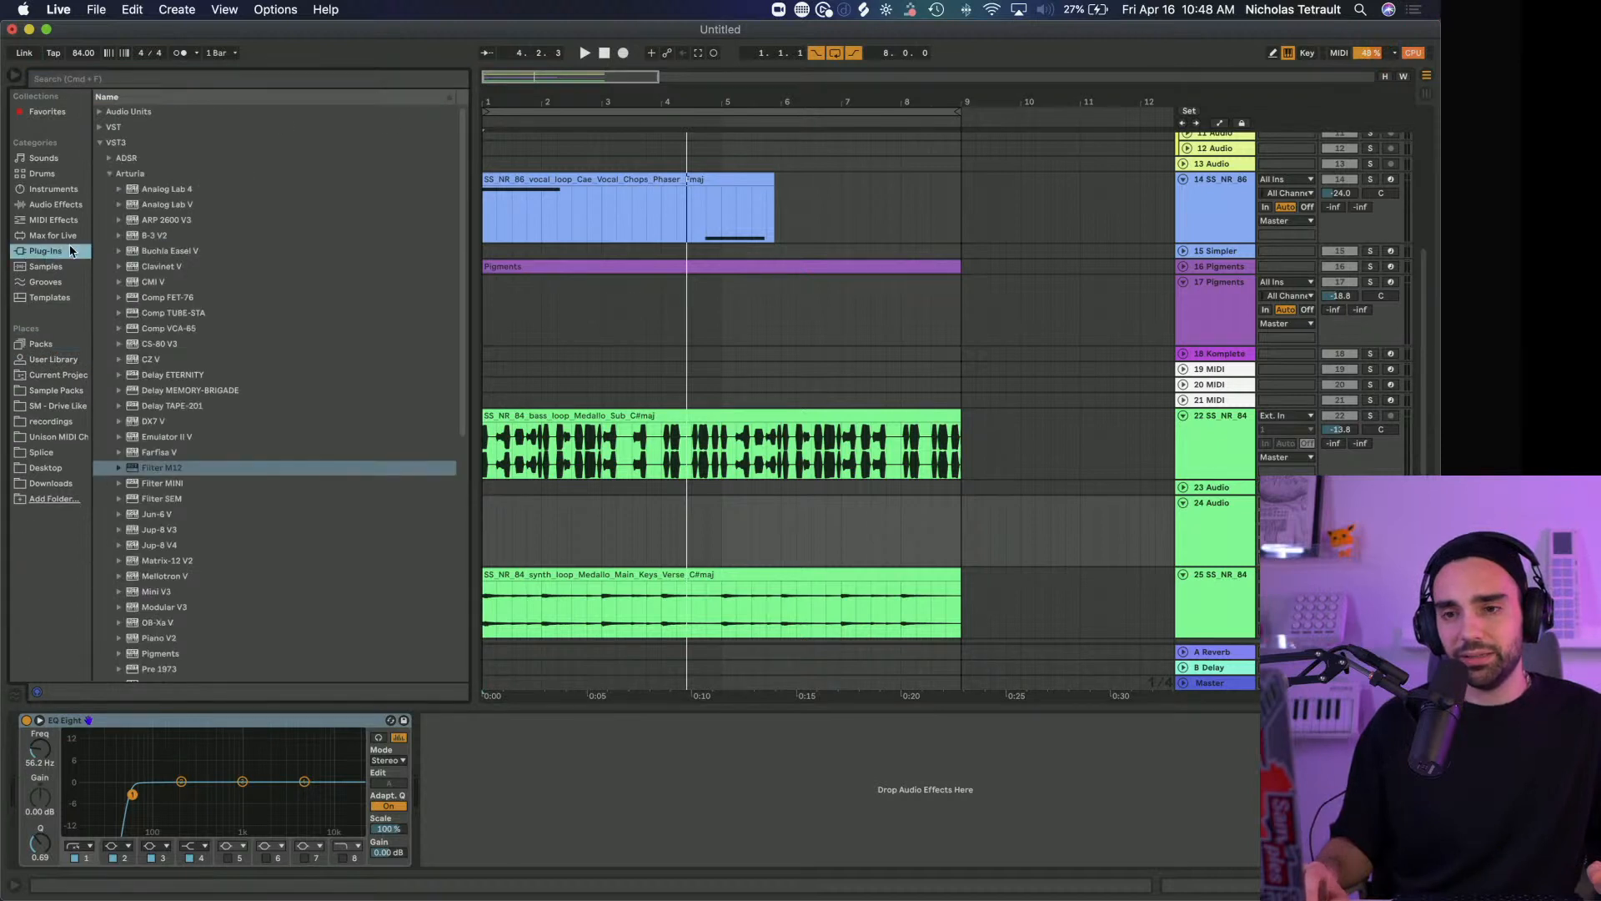
pyautogui.click(62, 391)
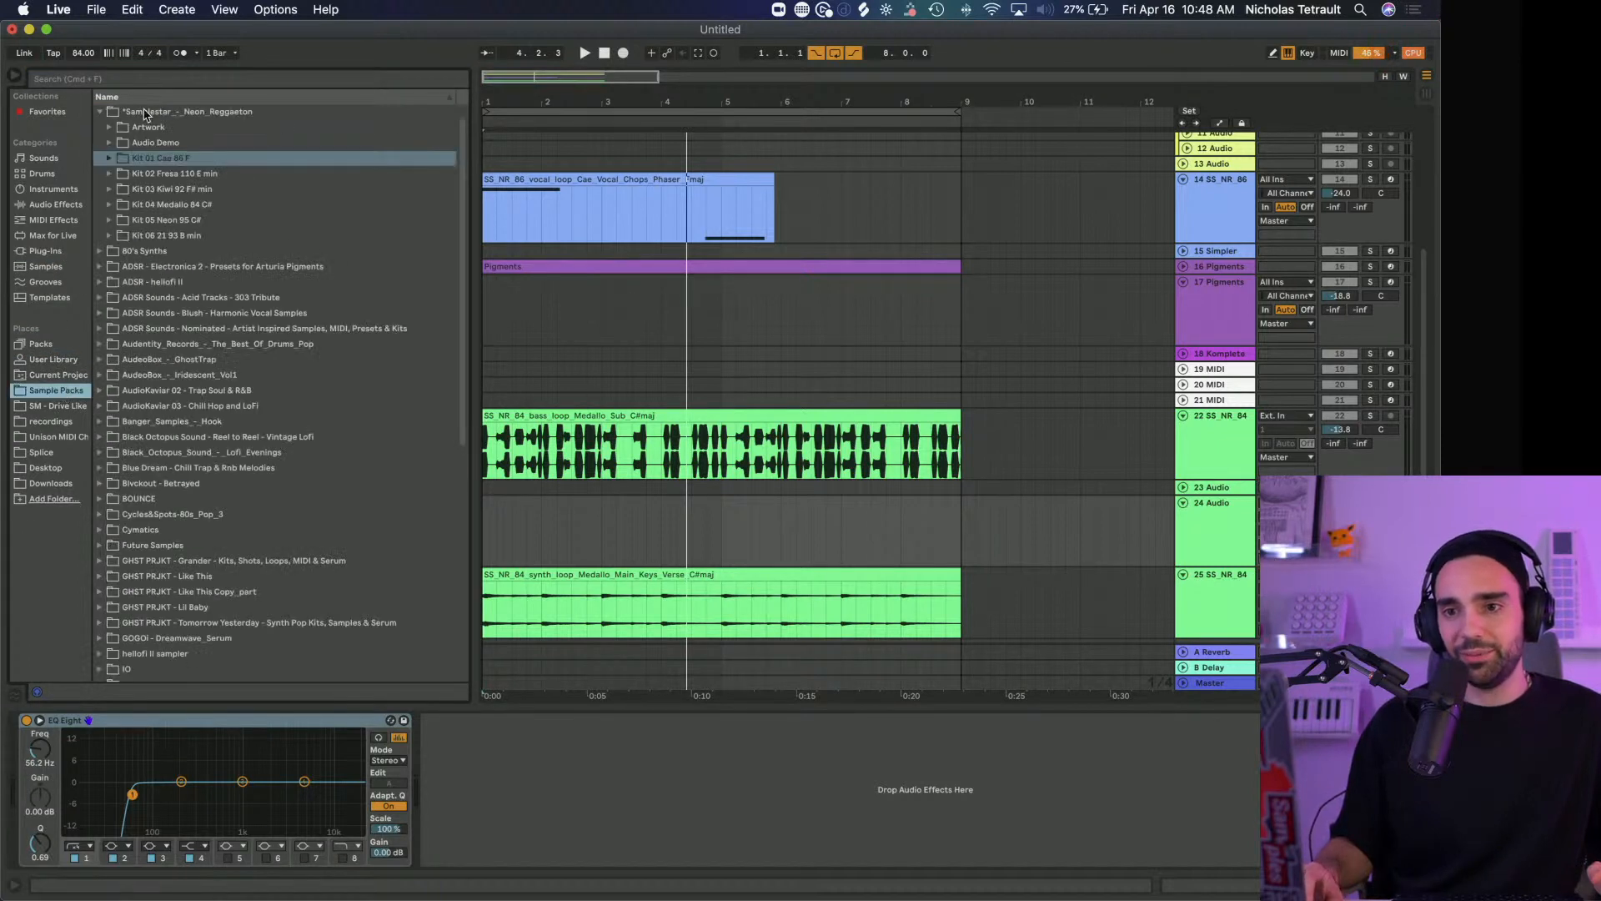
# Expand Kit 05 Neon 95 C# in the Neon Reggaeton pack and preview its Main Synth and Vocal Chops loops
pyautogui.click(121, 203)
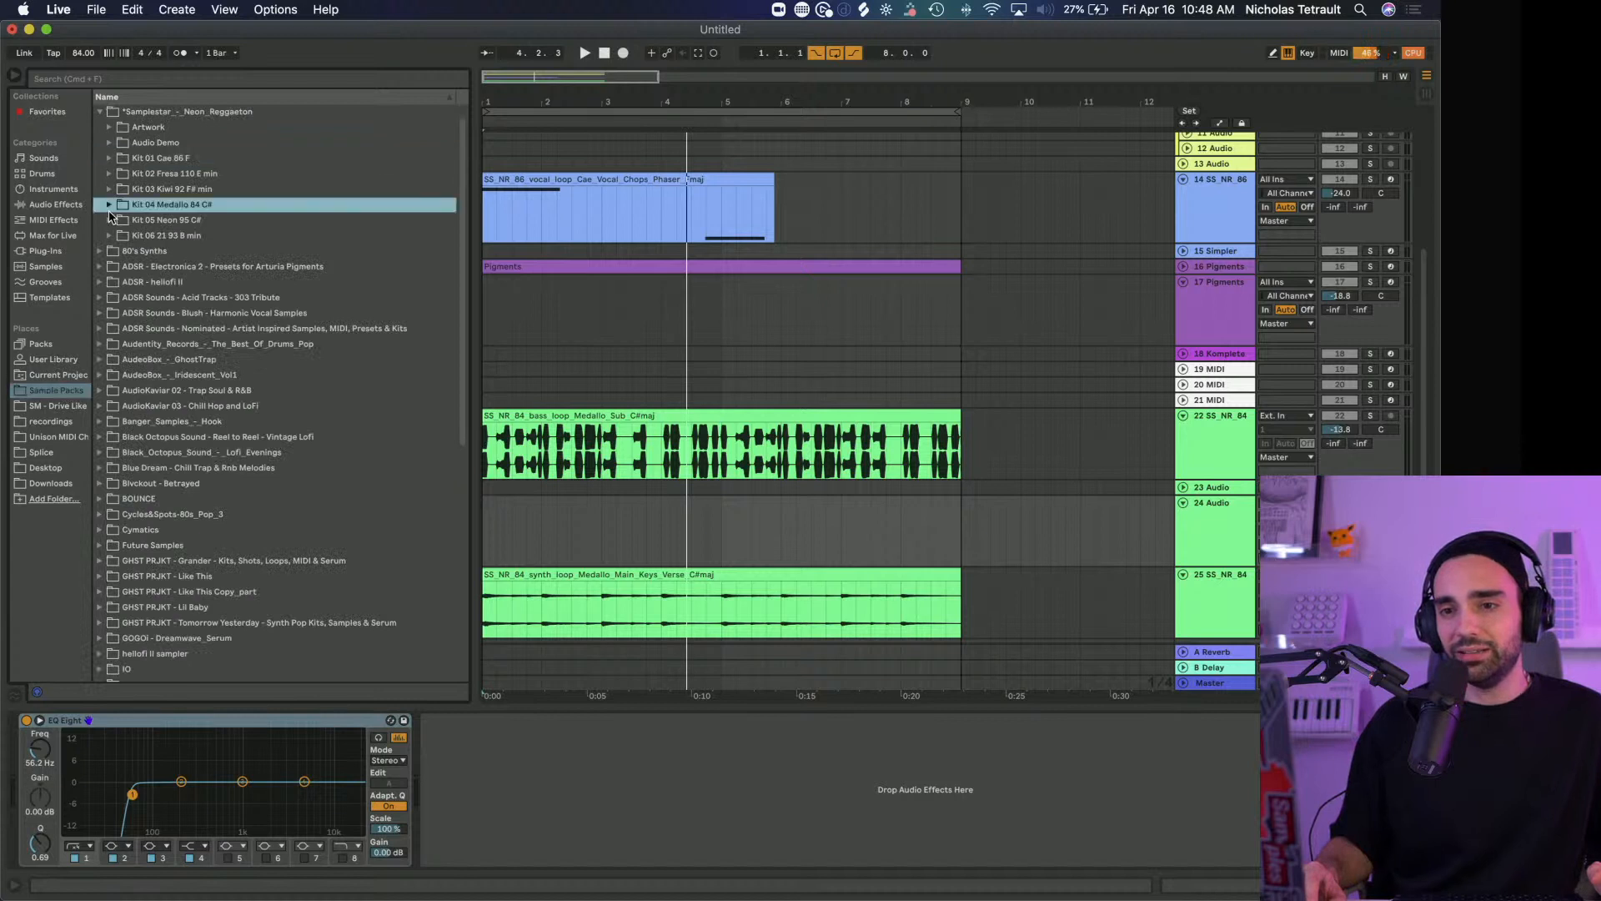
pyautogui.click(111, 219)
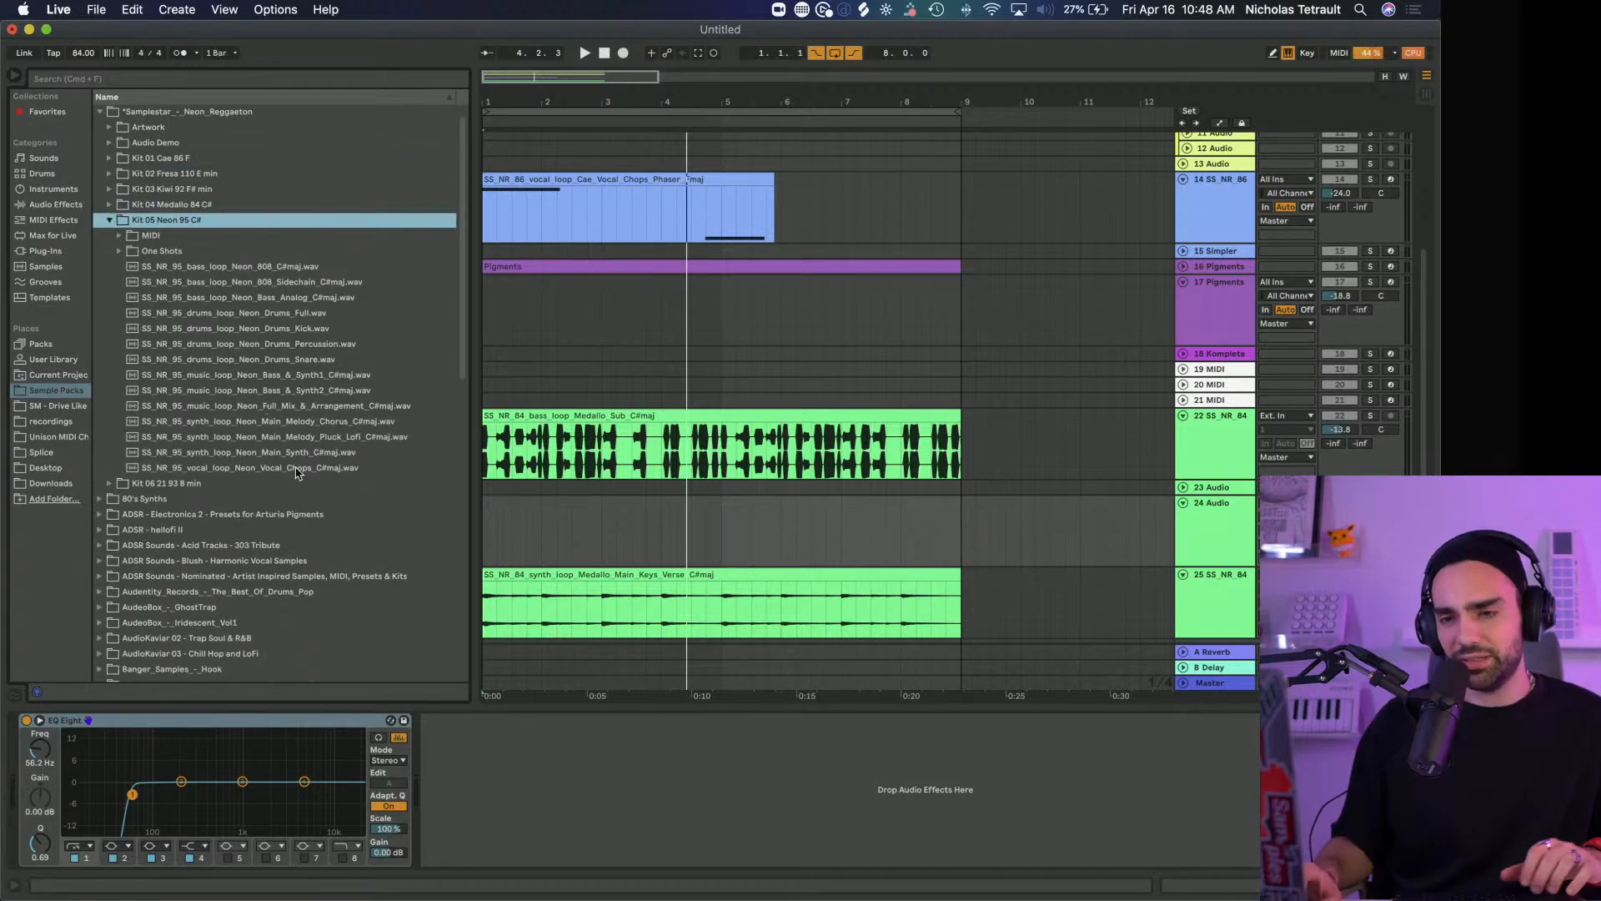
pyautogui.click(276, 452)
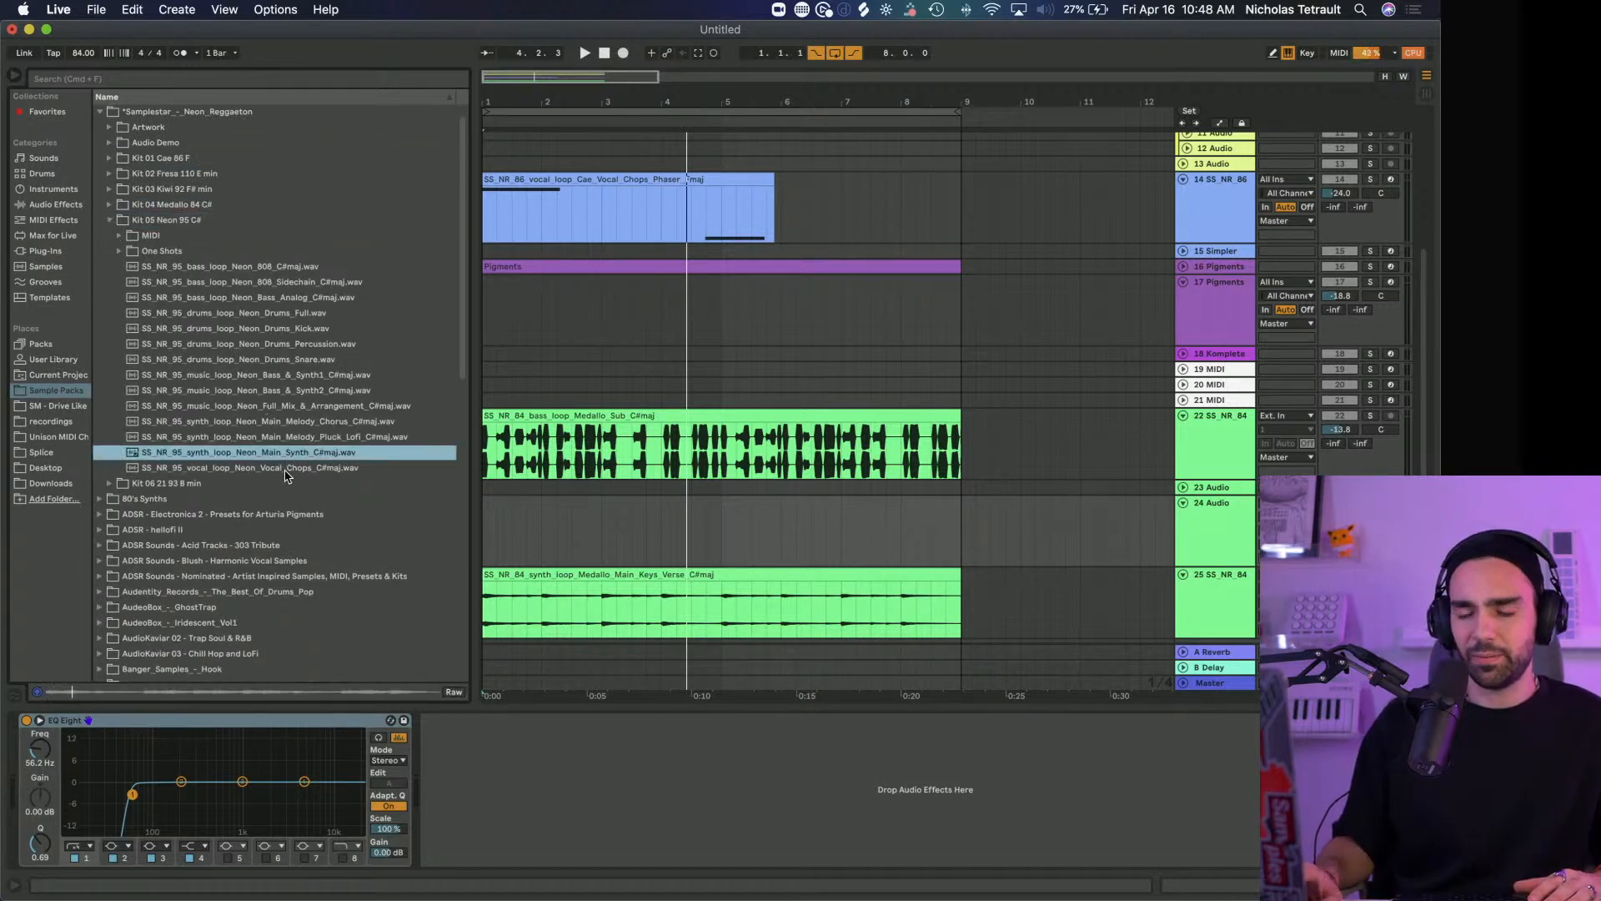
pyautogui.click(285, 468)
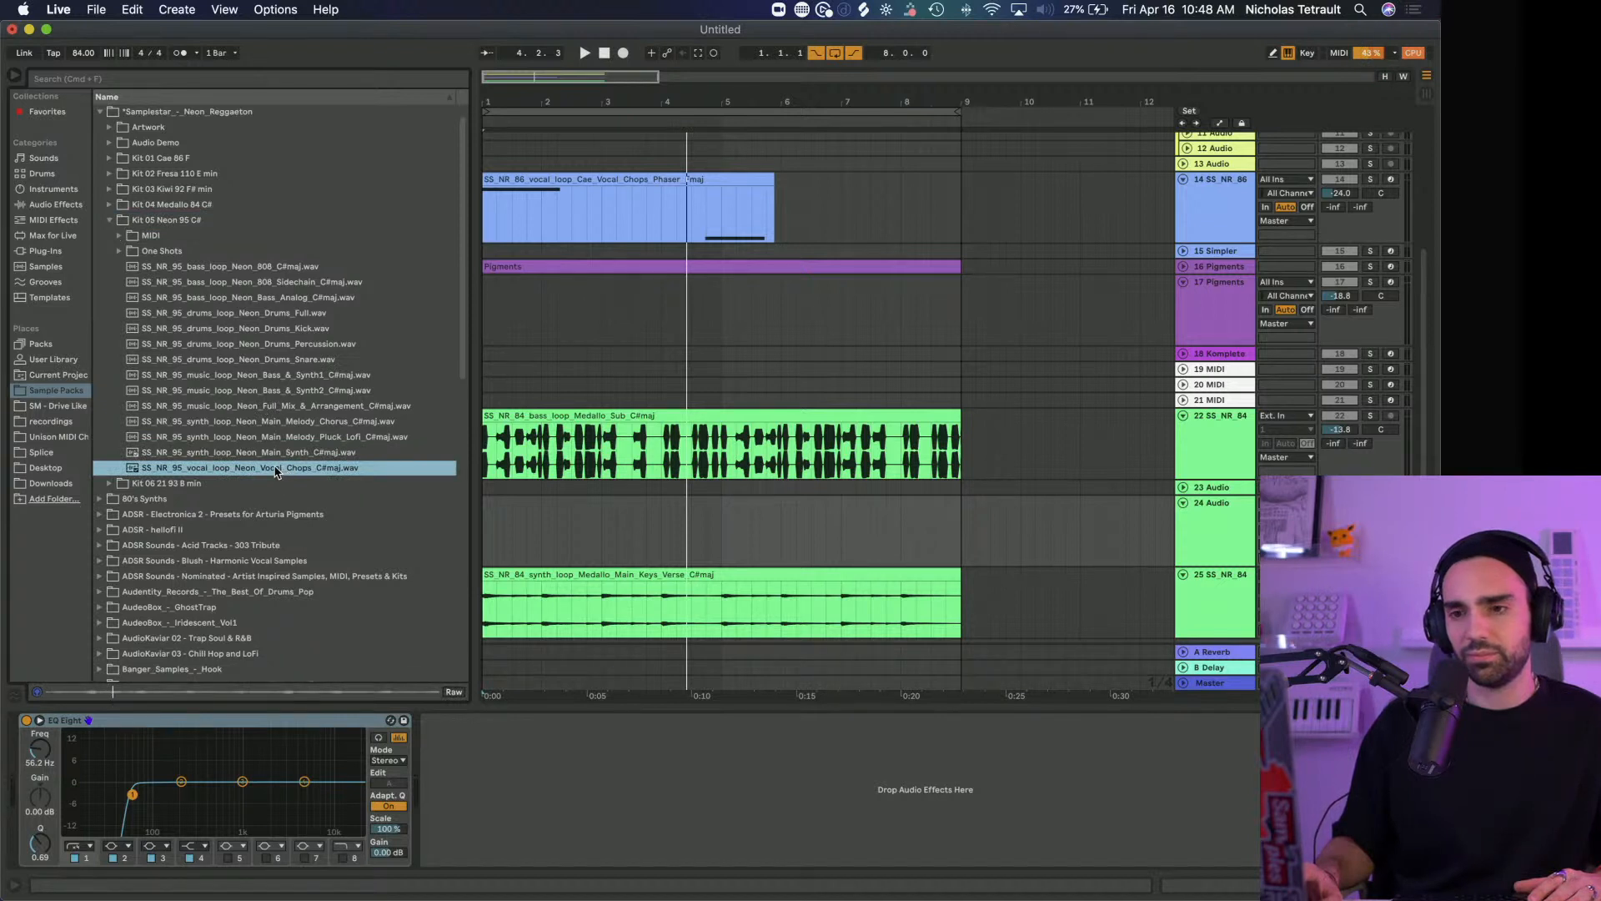
# Place the Neon Vocal Chops loop at the start of track 24 and shorten the playback loop to about its length
pyautogui.moveTo(227, 473); pyautogui.dragTo(484, 536)
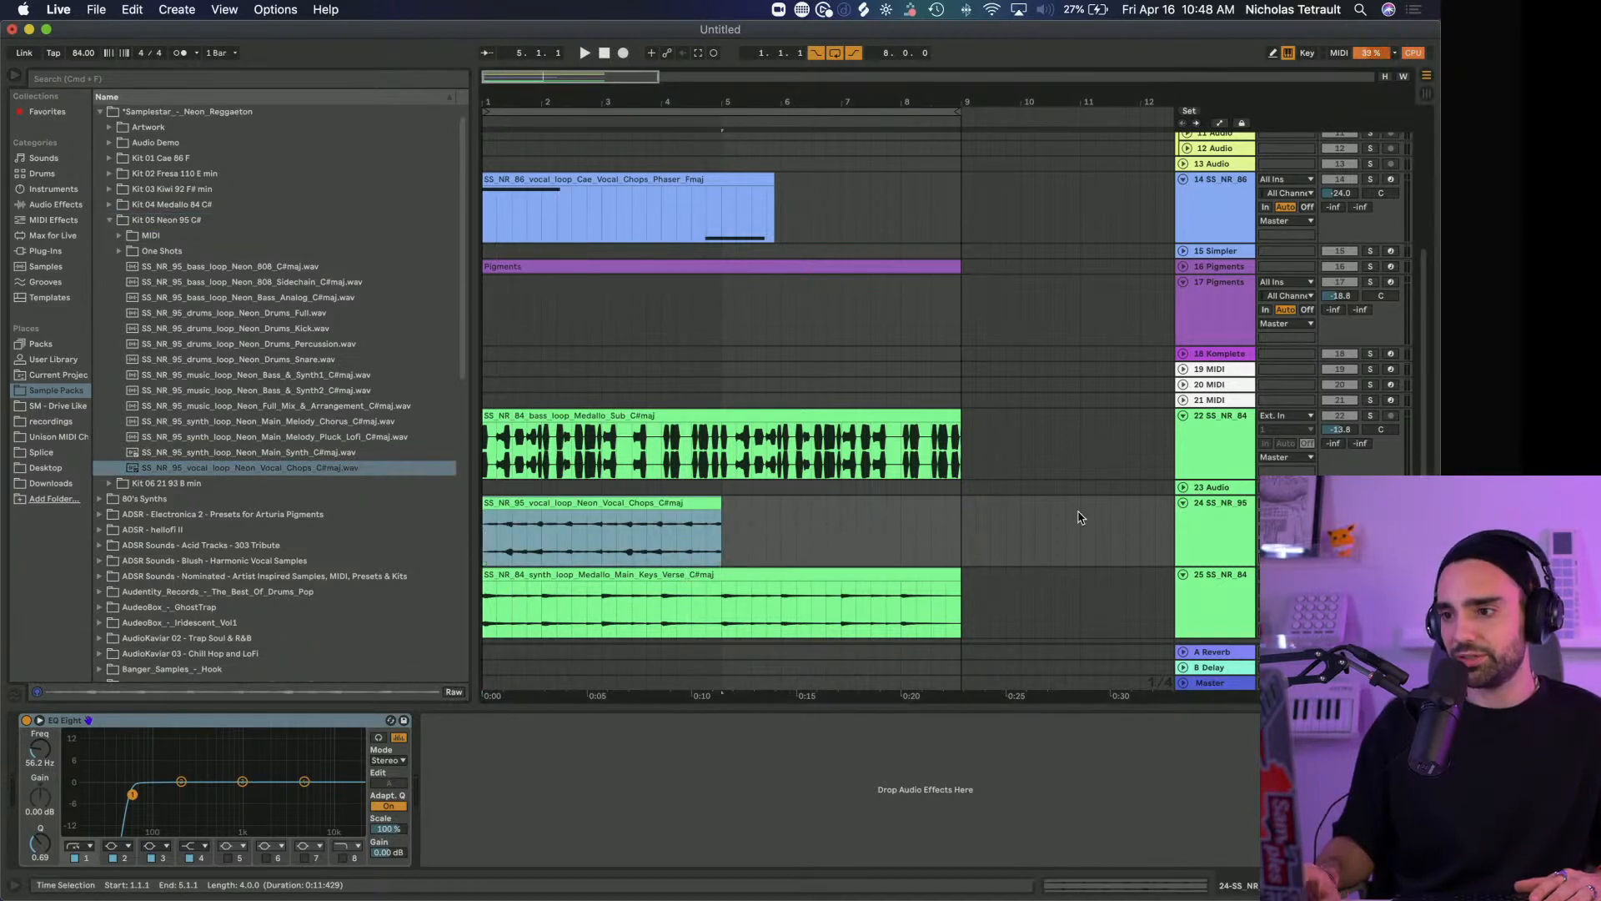
pyautogui.press('space')
pyautogui.moveTo(959, 111); pyautogui.dragTo(734, 215)
# Paste Filter M12 after EQ Eight on track 24 and trim the playback loop to exactly four bars
pyautogui.click(699, 830)
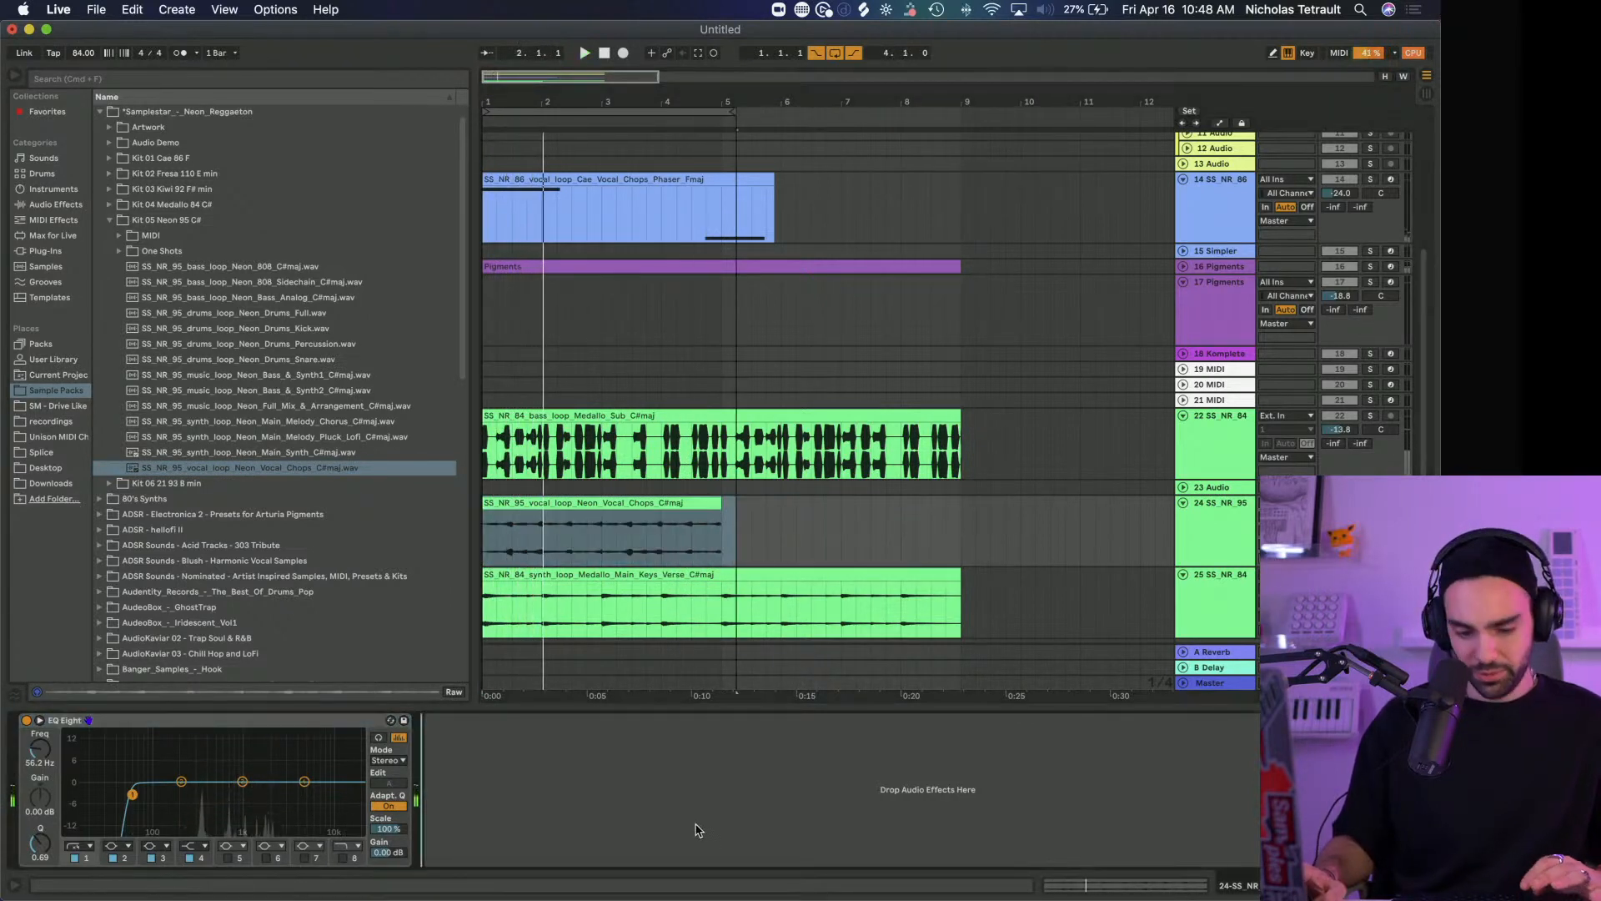
pyautogui.press('super+v')
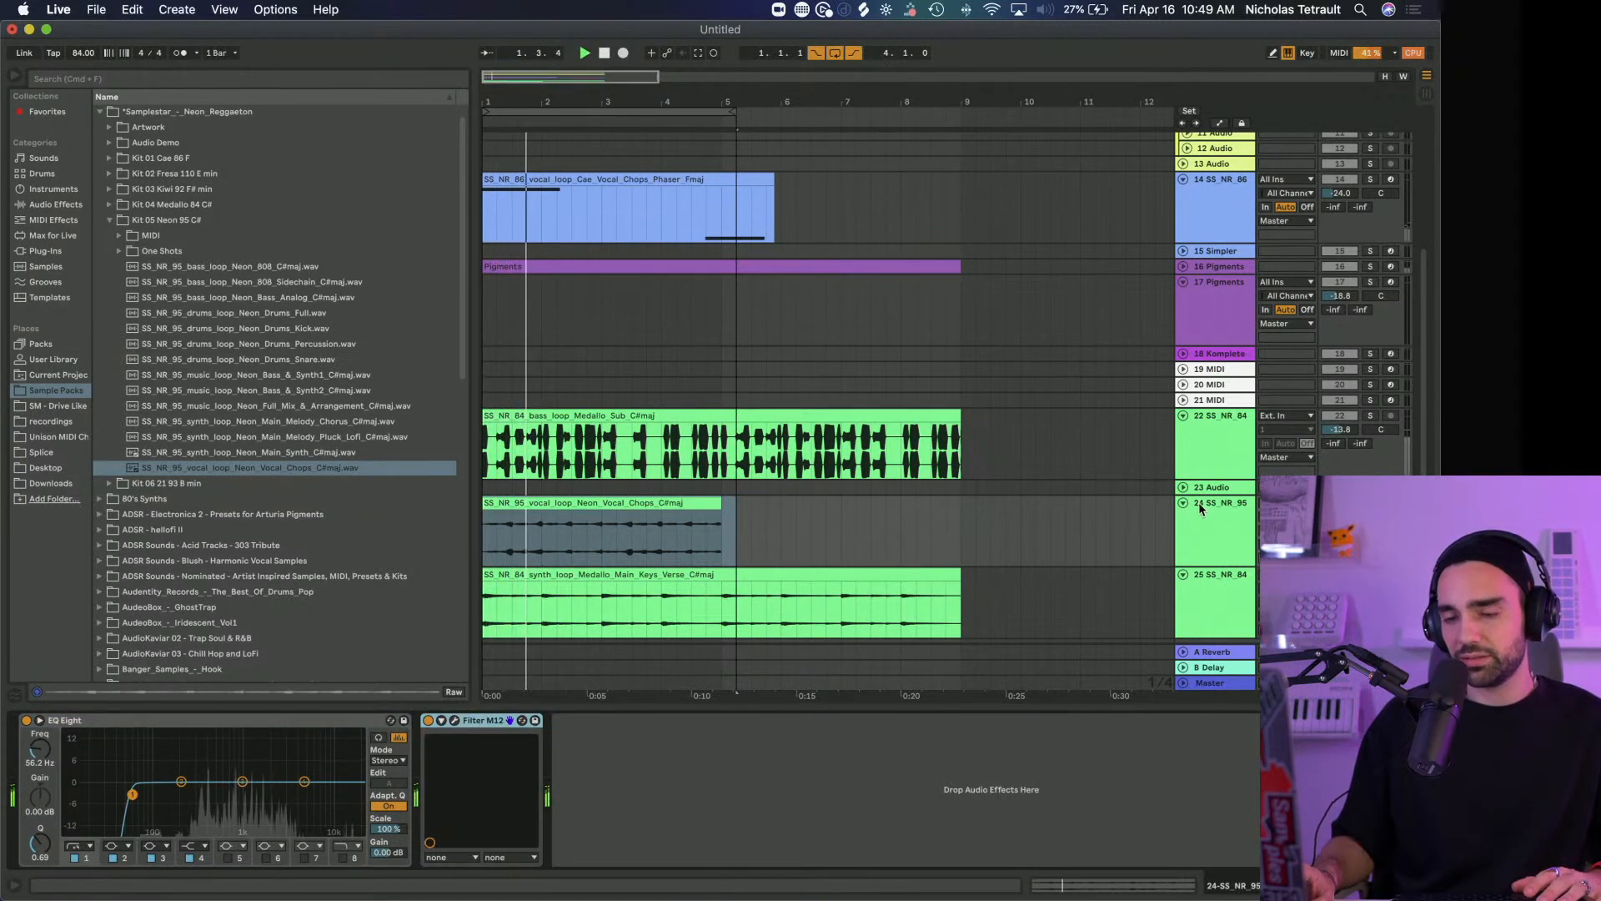
pyautogui.moveTo(727, 108); pyautogui.dragTo(714, 108)
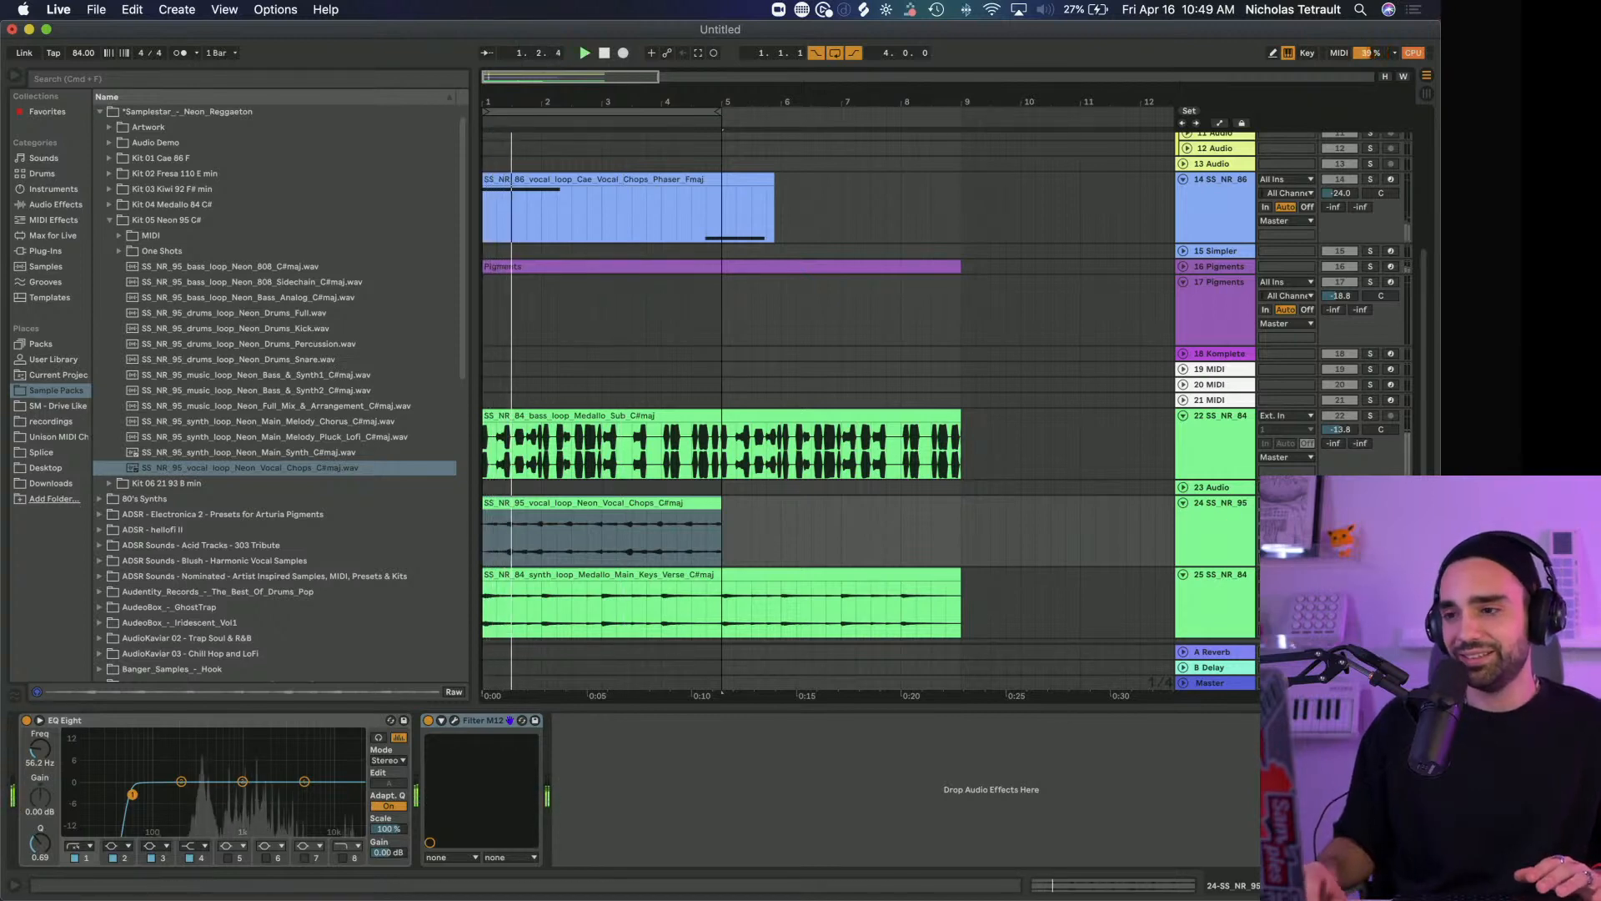
# Open Filter M12 on the vocal chops track and examine its Envelope 2 and Envelope 3 shapes
pyautogui.click(455, 721)
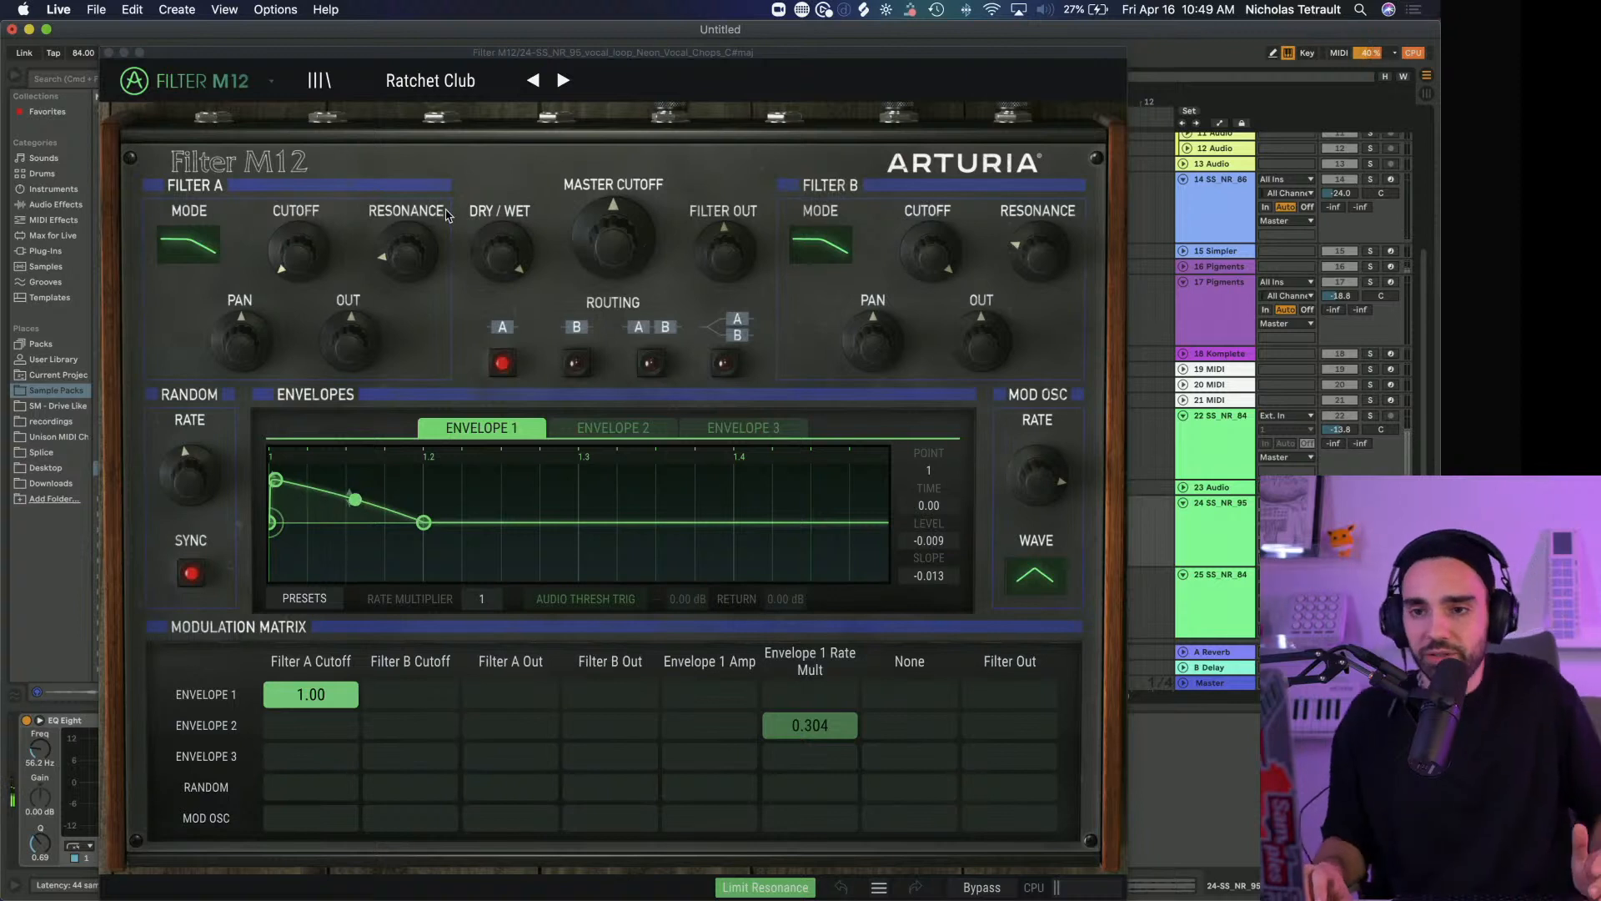
pyautogui.click(616, 429)
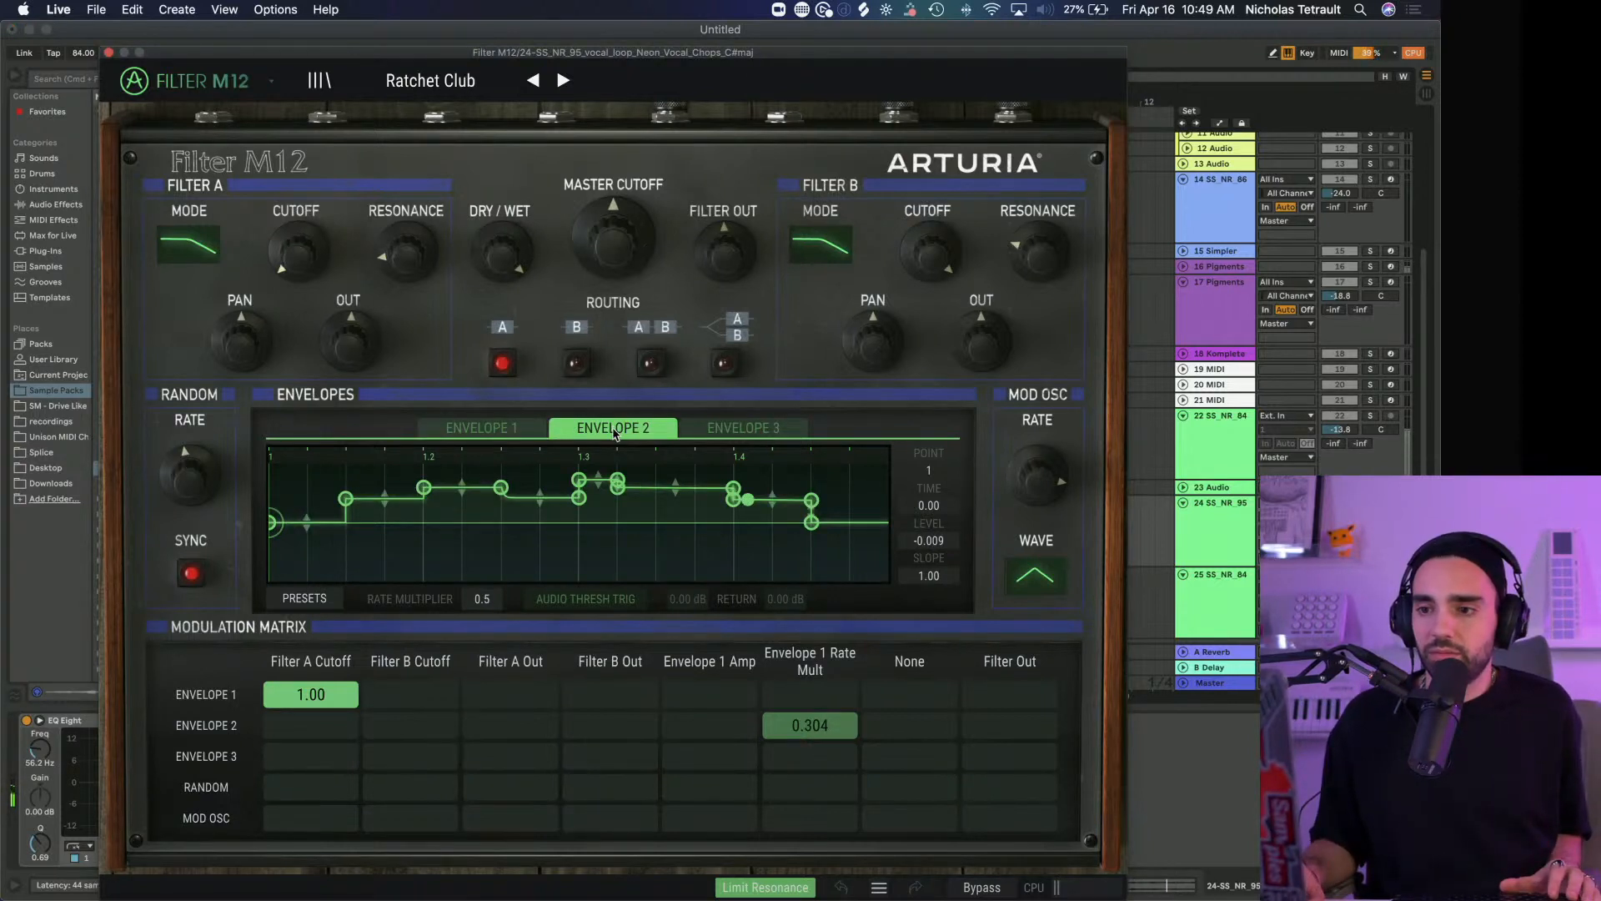
pyautogui.click(745, 427)
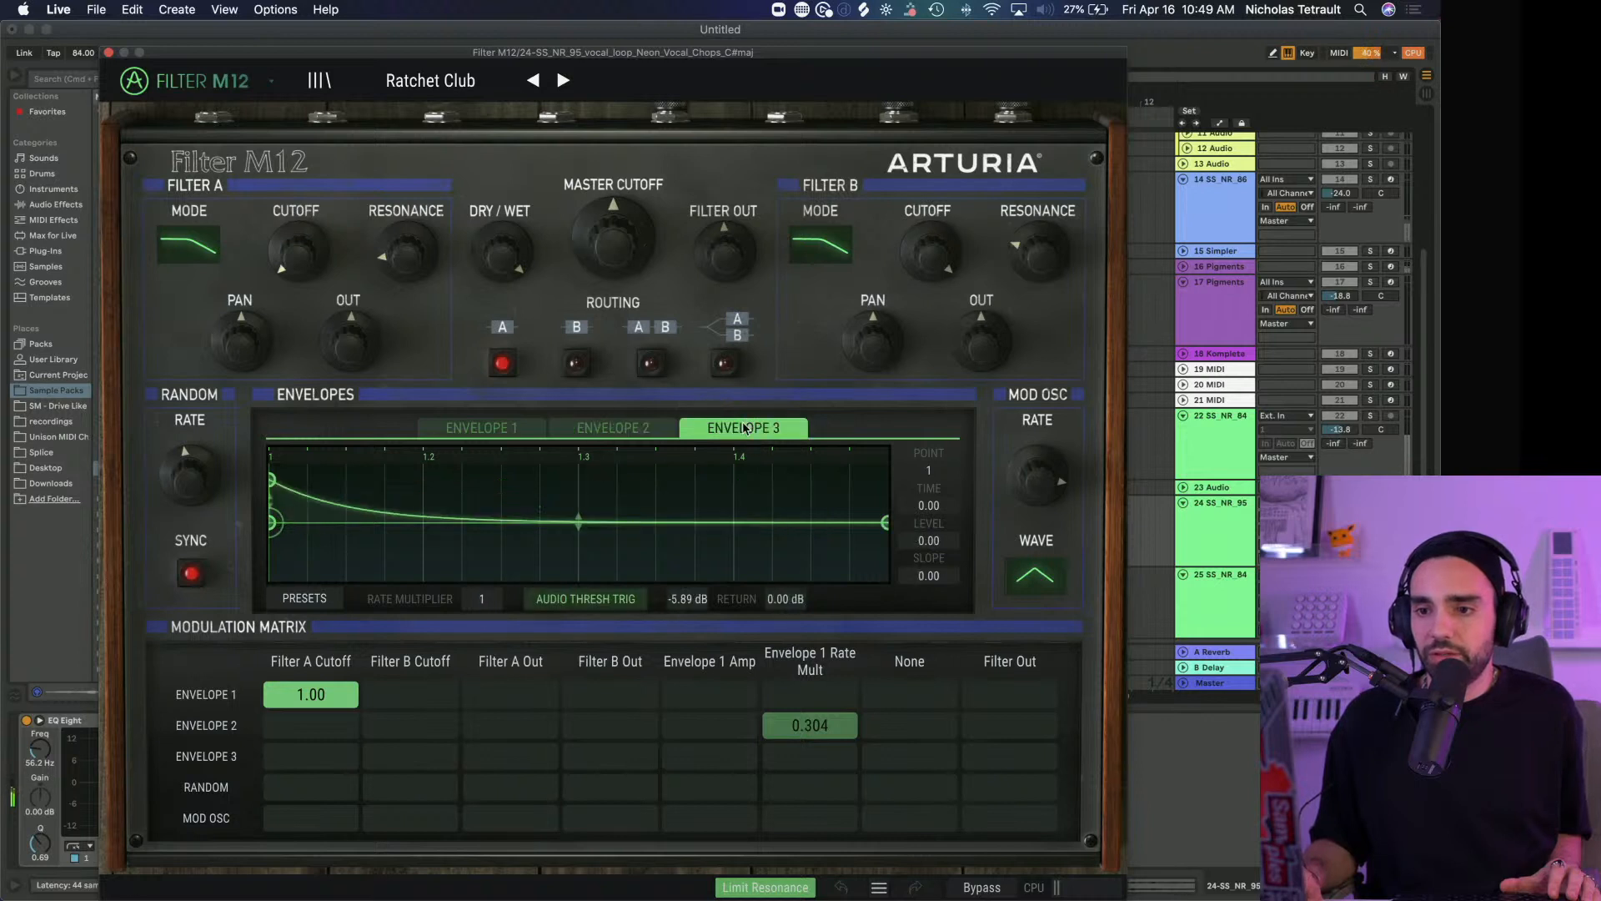
# Reshape Filter M12's Envelope 2, raising points 10 and 11 to level 1.00 with point 11 at time 0.865, and close the plug-in
pyautogui.click(616, 429)
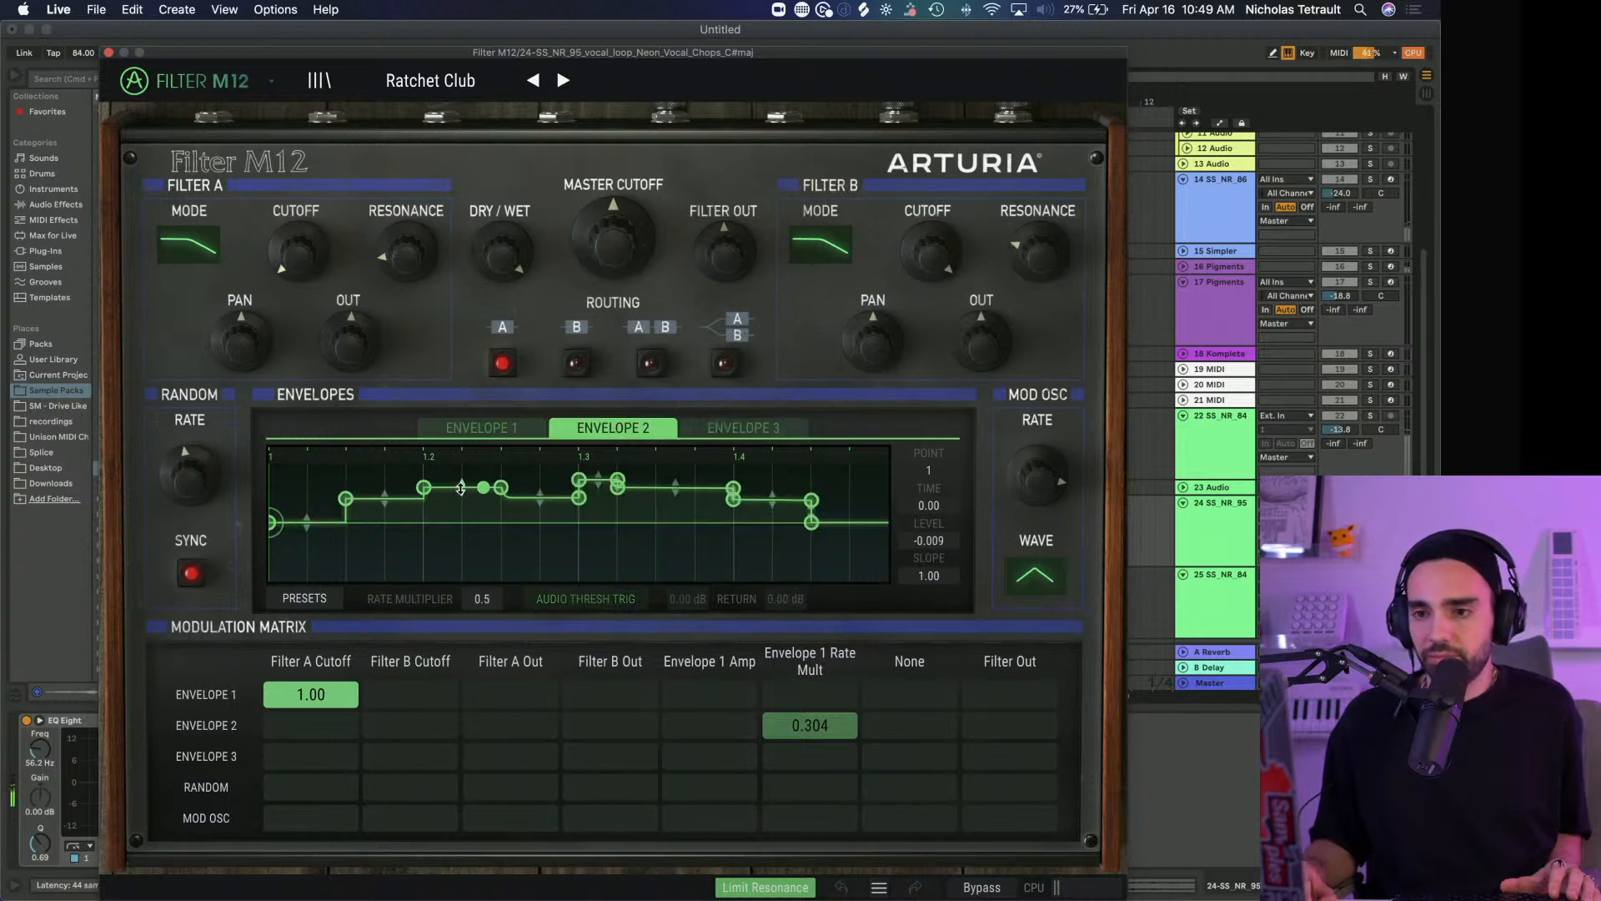
pyautogui.doubleClick(461, 488)
pyautogui.moveTo(501, 487); pyautogui.dragTo(617, 542)
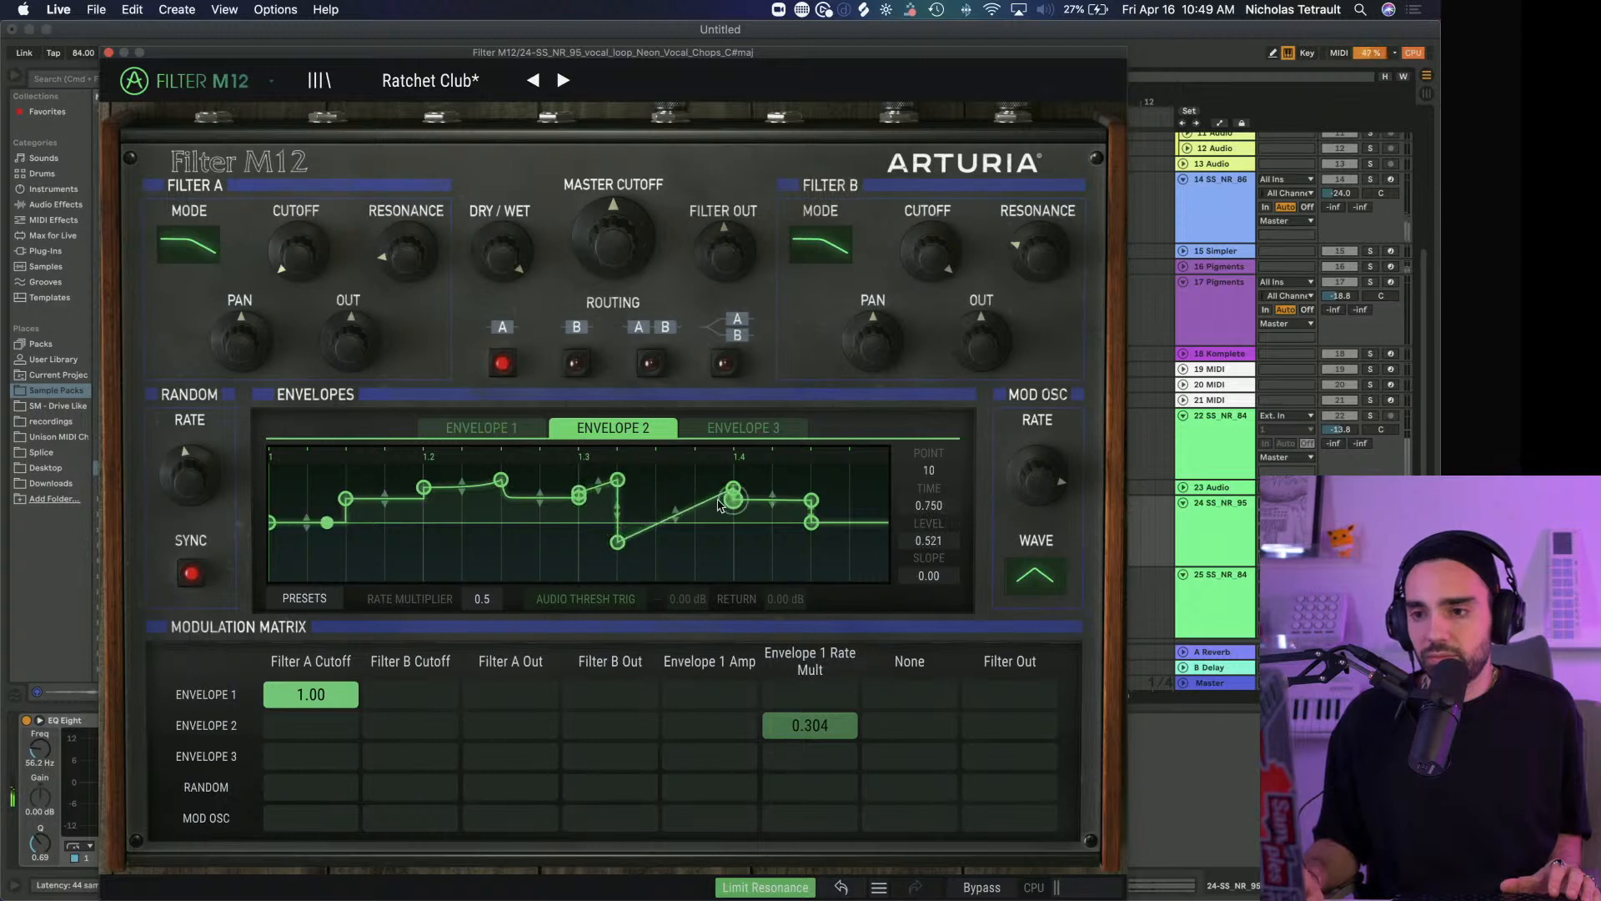
pyautogui.moveTo(733, 497); pyautogui.dragTo(738, 457)
pyautogui.moveTo(618, 542); pyautogui.dragTo(627, 458)
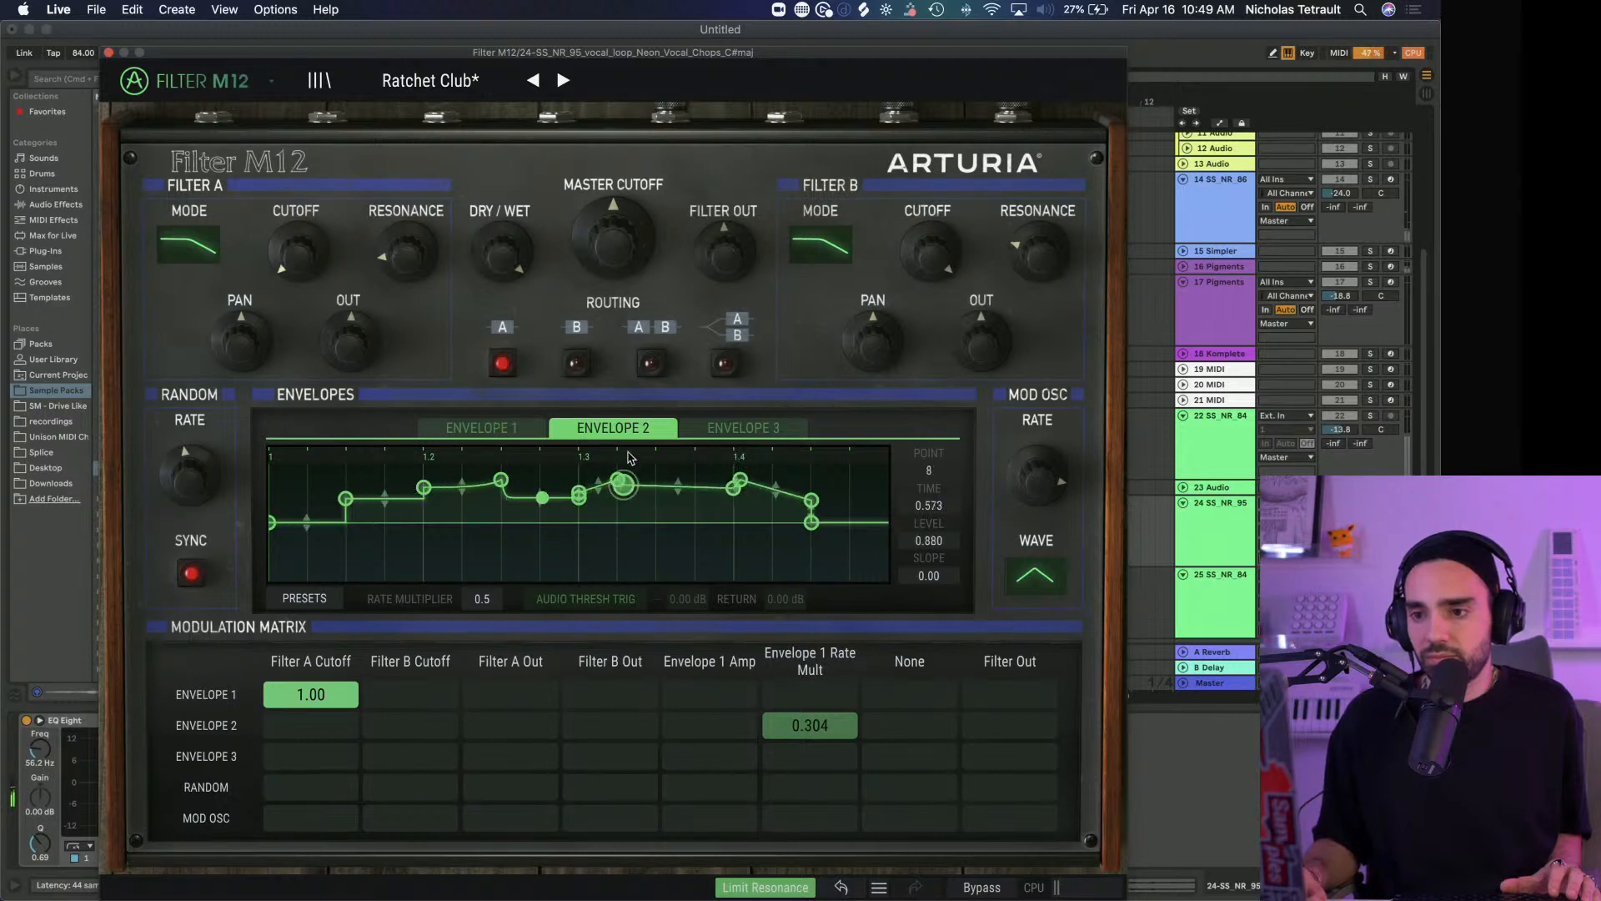
pyautogui.moveTo(730, 481); pyautogui.dragTo(722, 481)
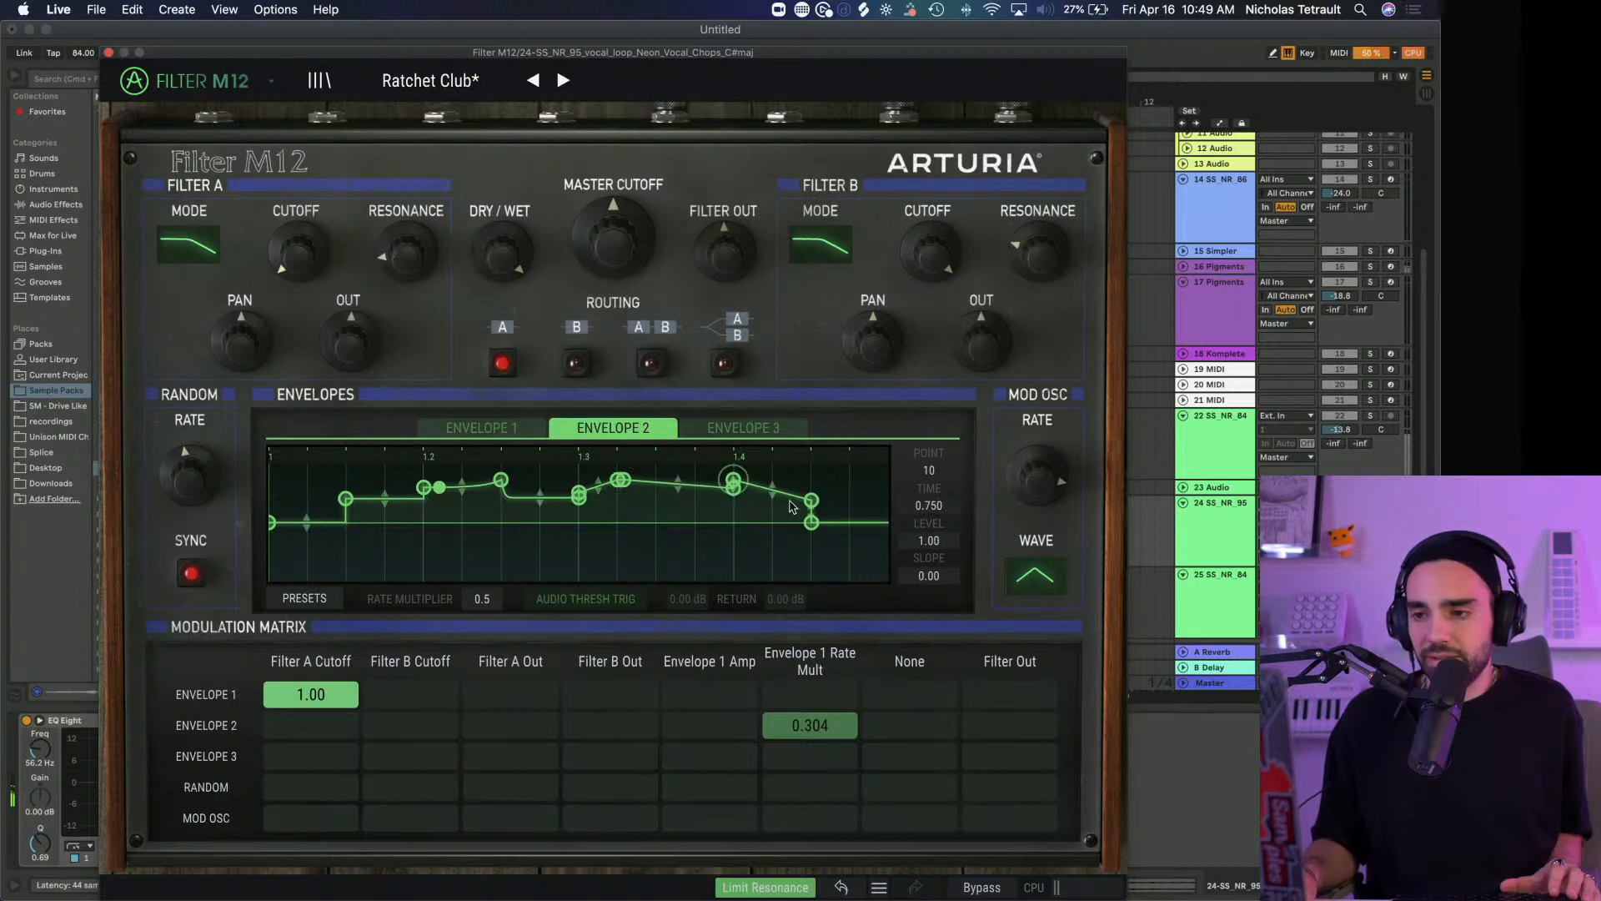
pyautogui.moveTo(811, 522); pyautogui.dragTo(739, 497)
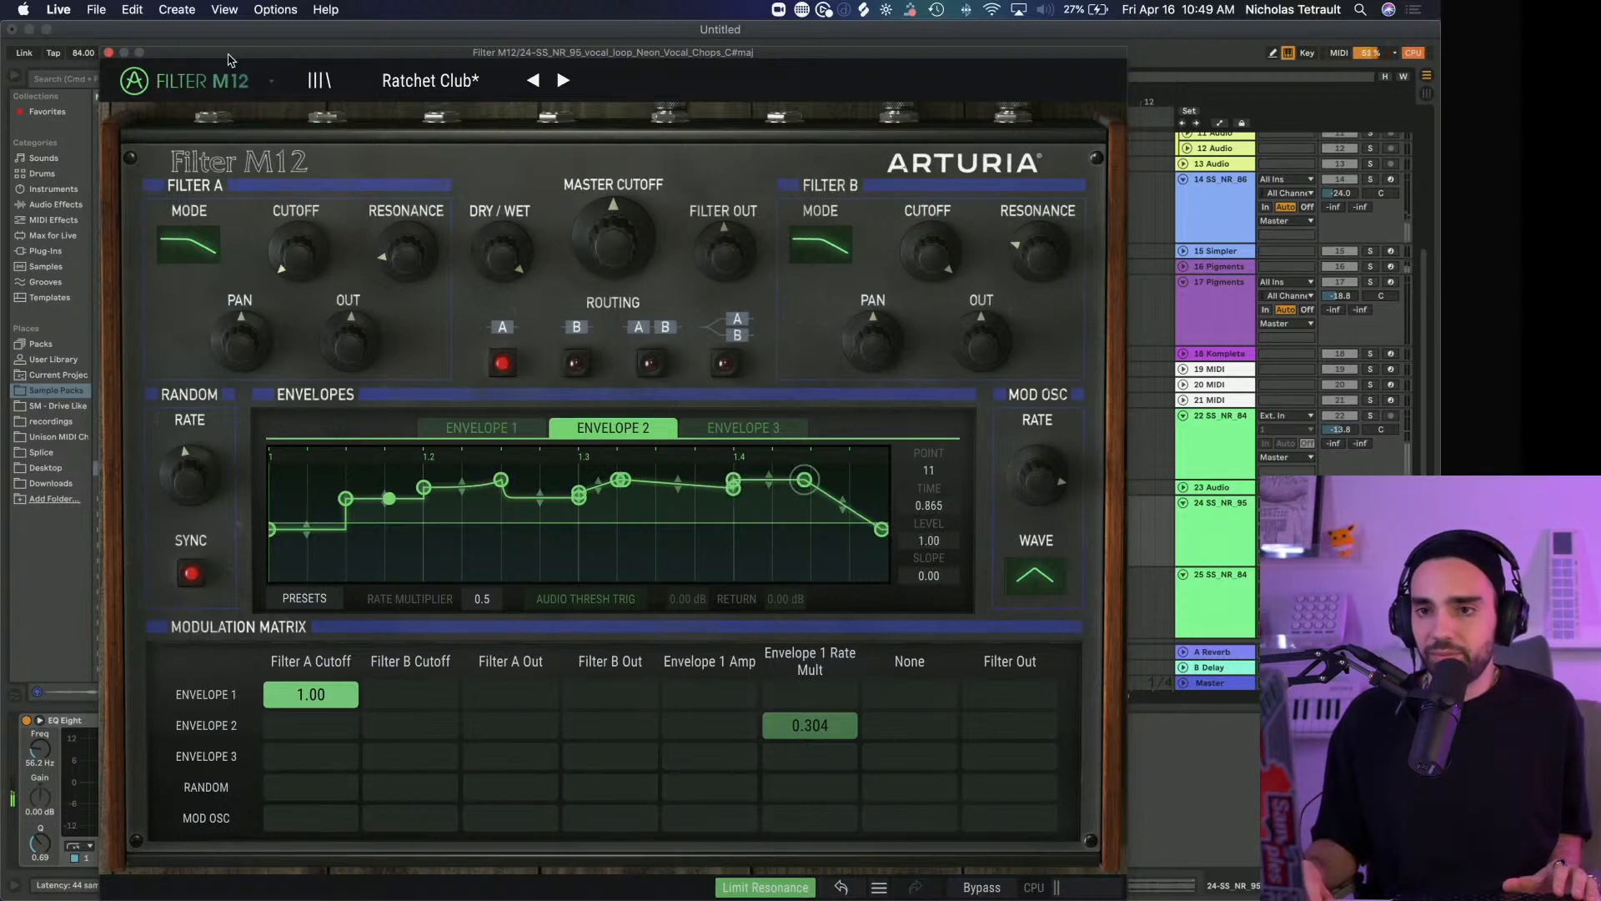
pyautogui.moveTo(229, 56); pyautogui.dragTo(415, 81)
pyautogui.click(334, 75)
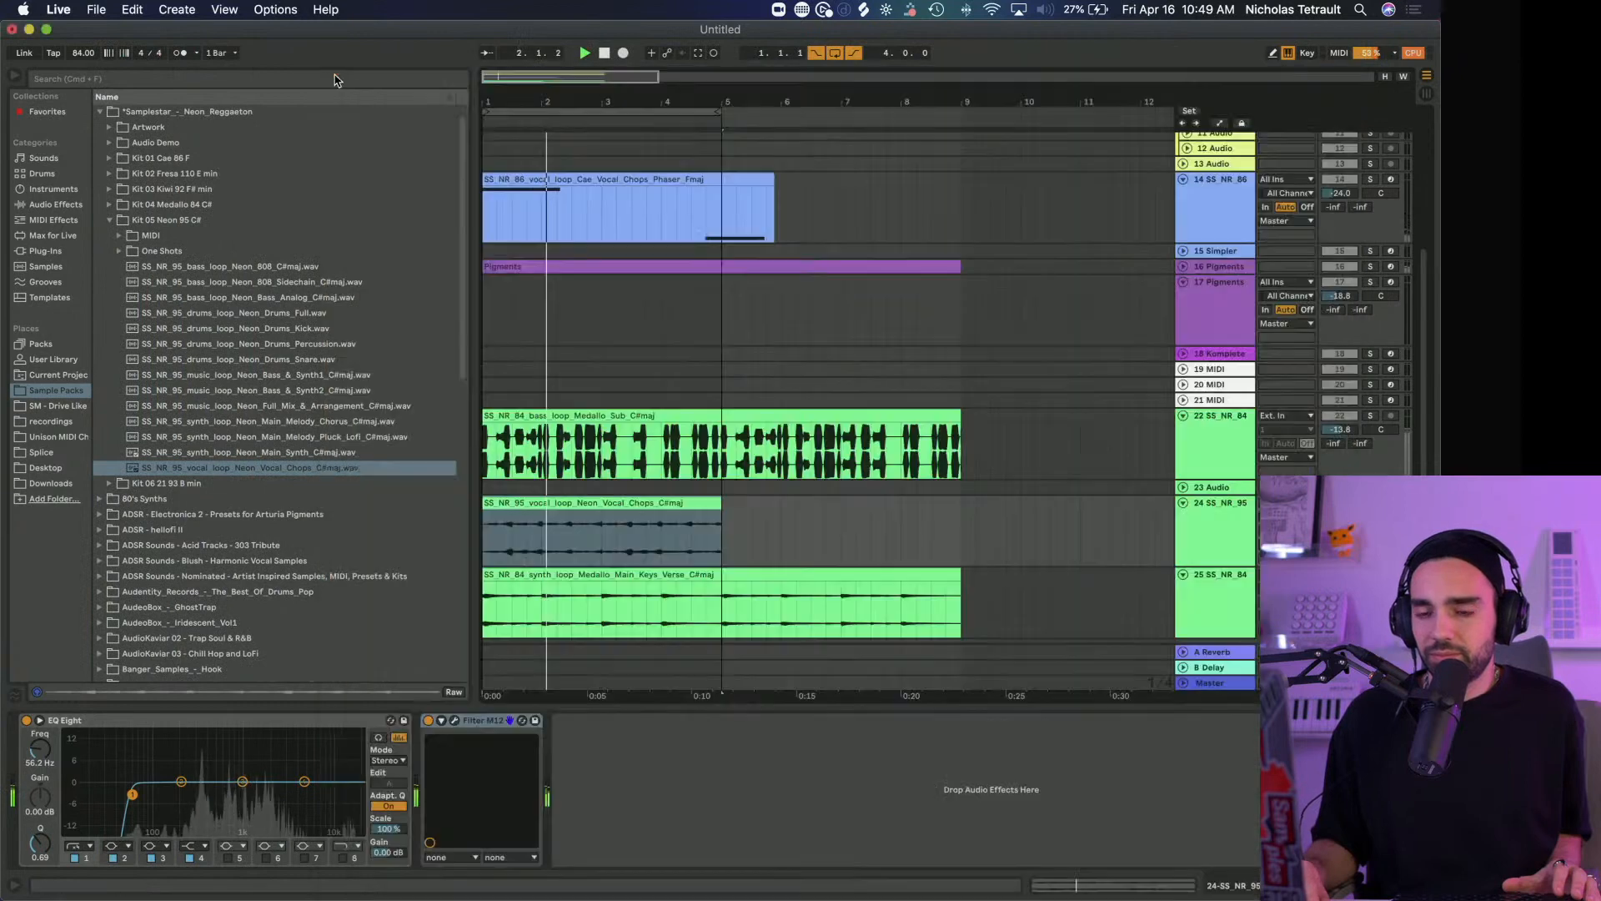
# Turn off solo on the vocal chops track 24 to hear it with the other tracks
pyautogui.scroll(1, 606, 375)
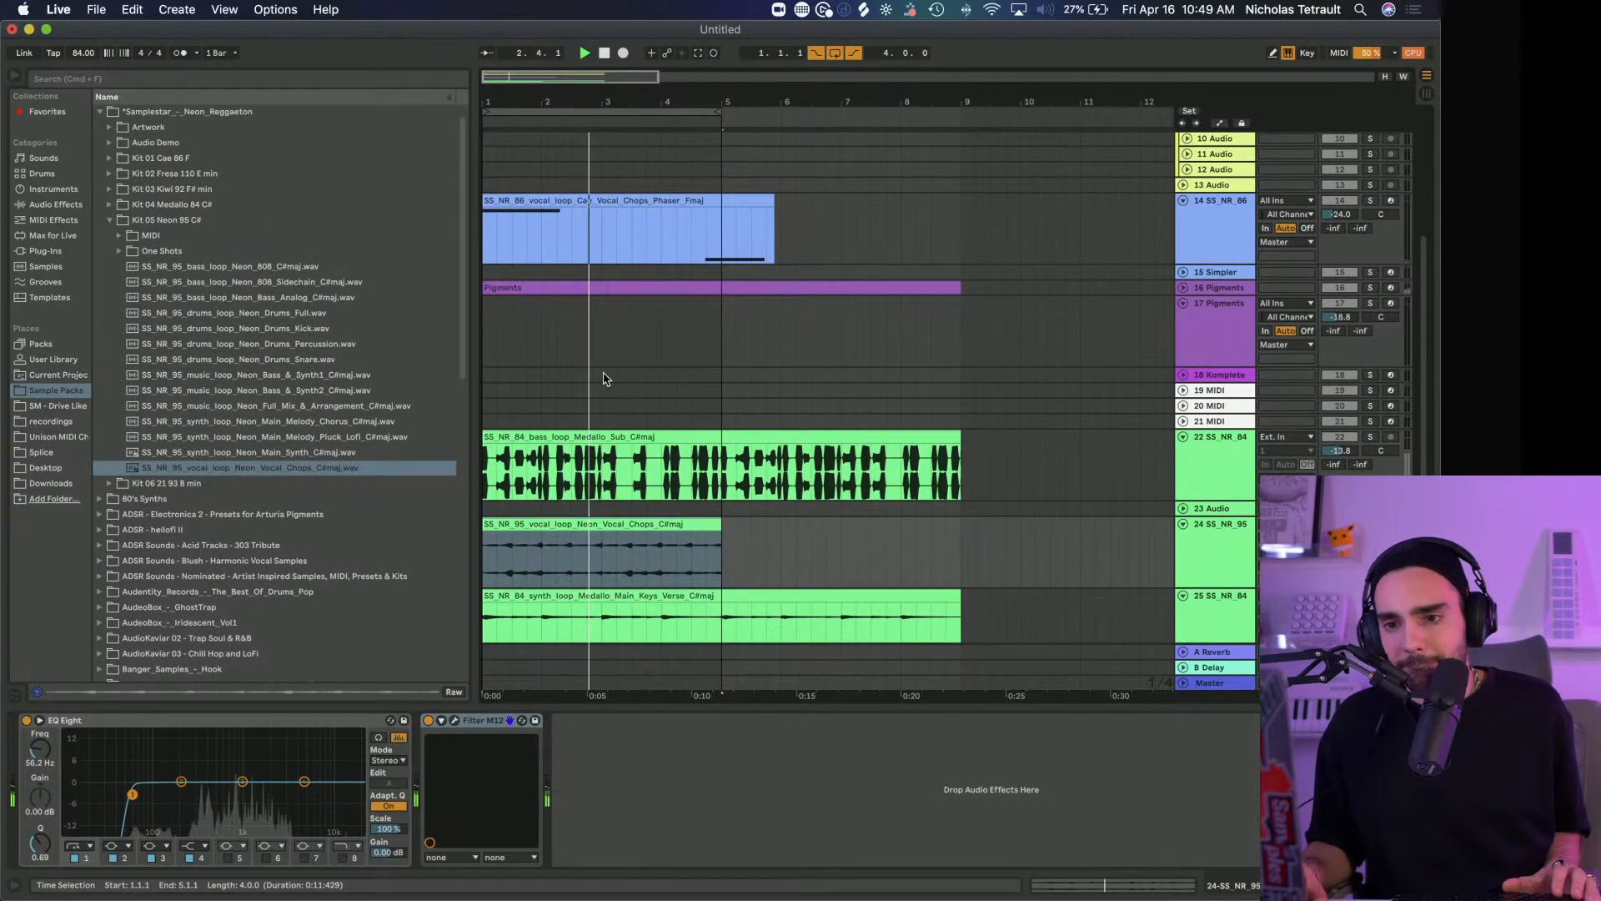
pyautogui.scroll(1, 668, 482)
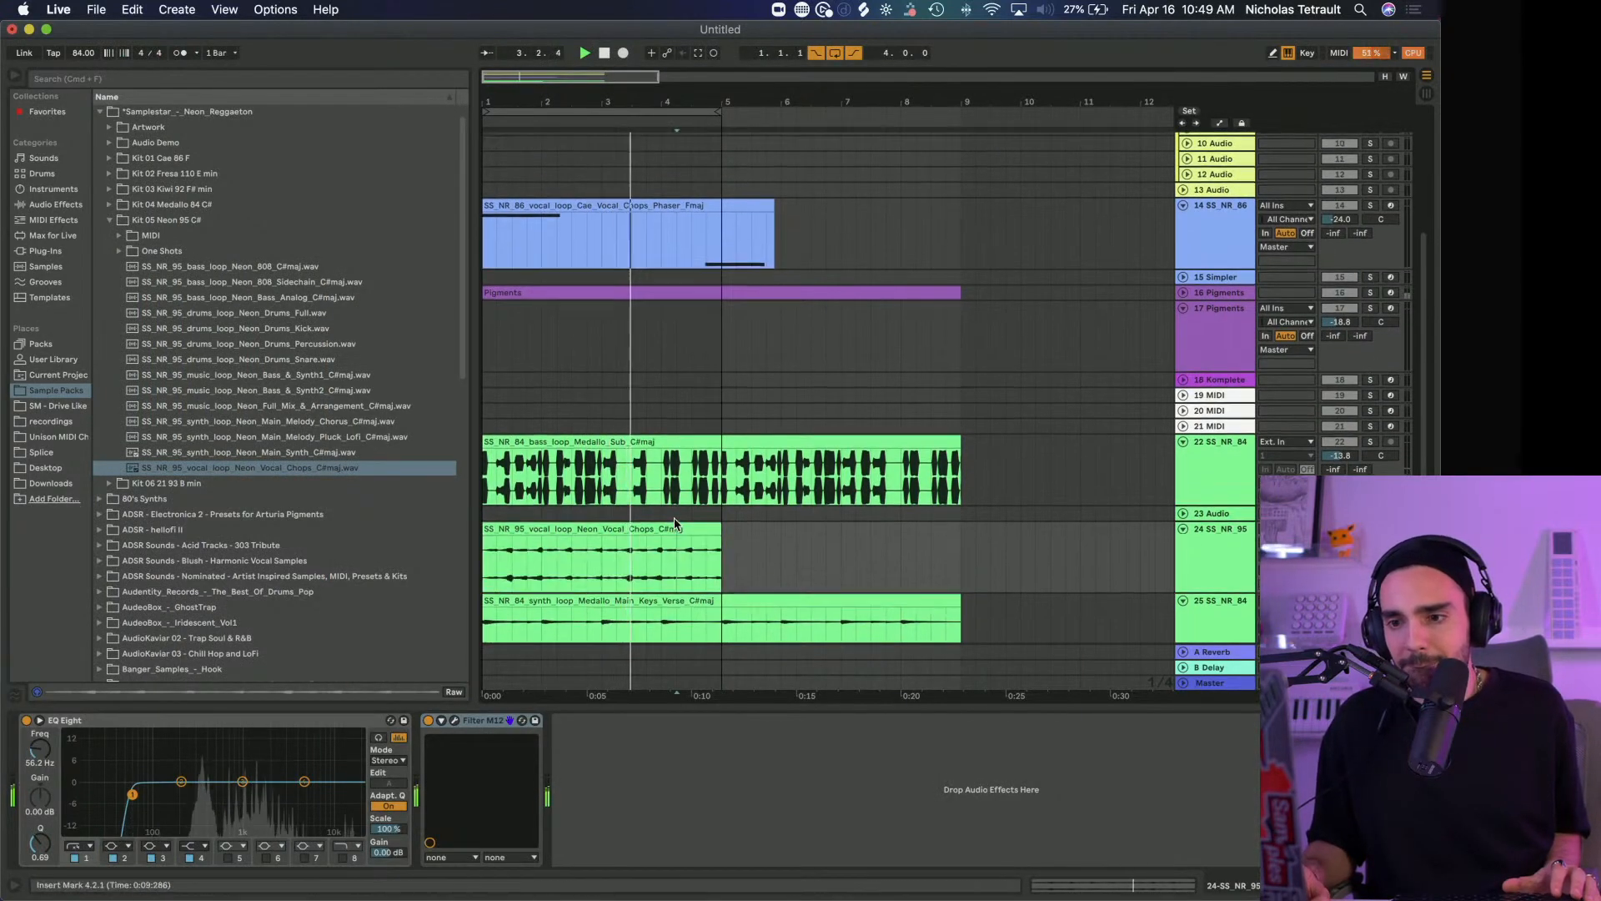
pyautogui.click(1370, 530)
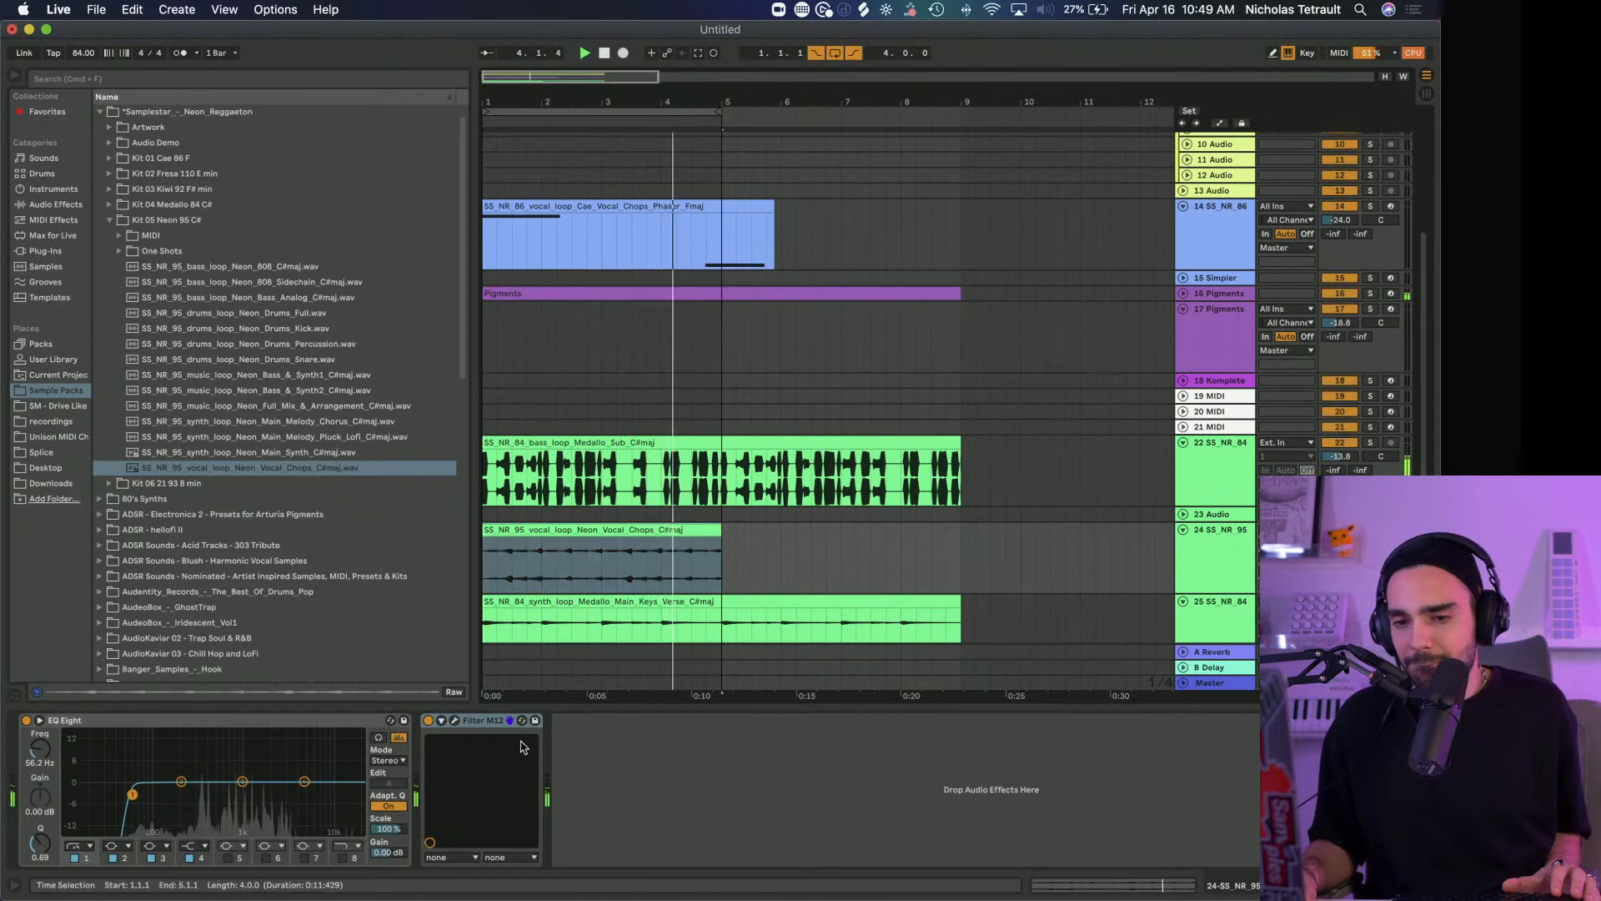
# Transpose the Neon Vocal Chops clip up 11 semitones and set its warp mode to Tones
pyautogui.click(635, 528)
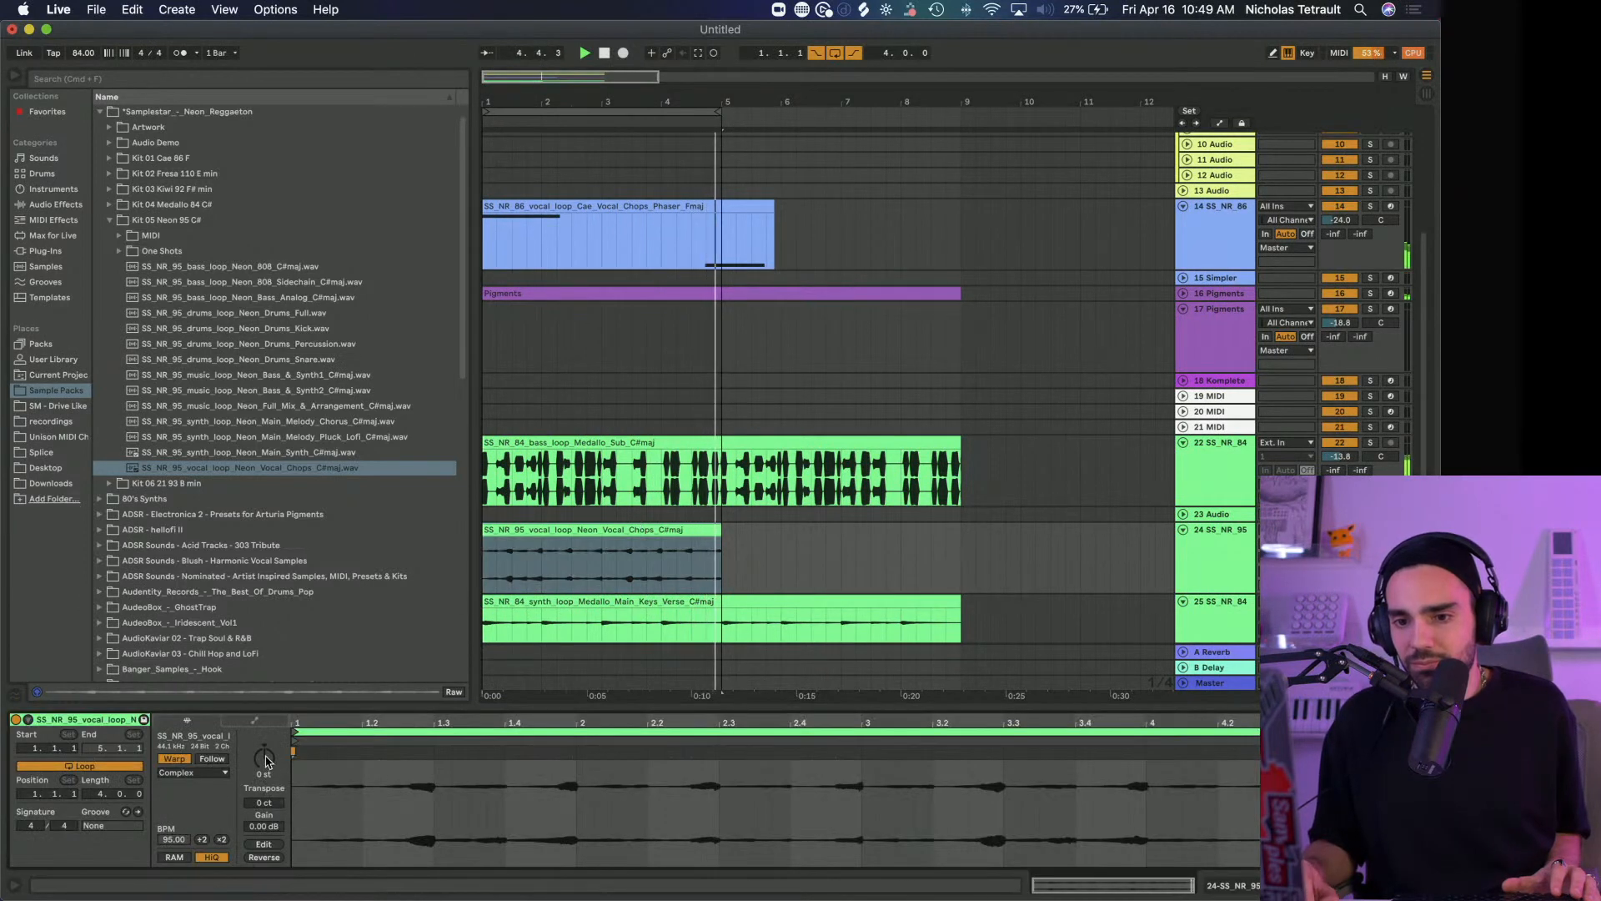
pyautogui.moveTo(264, 757); pyautogui.dragTo(265, 761)
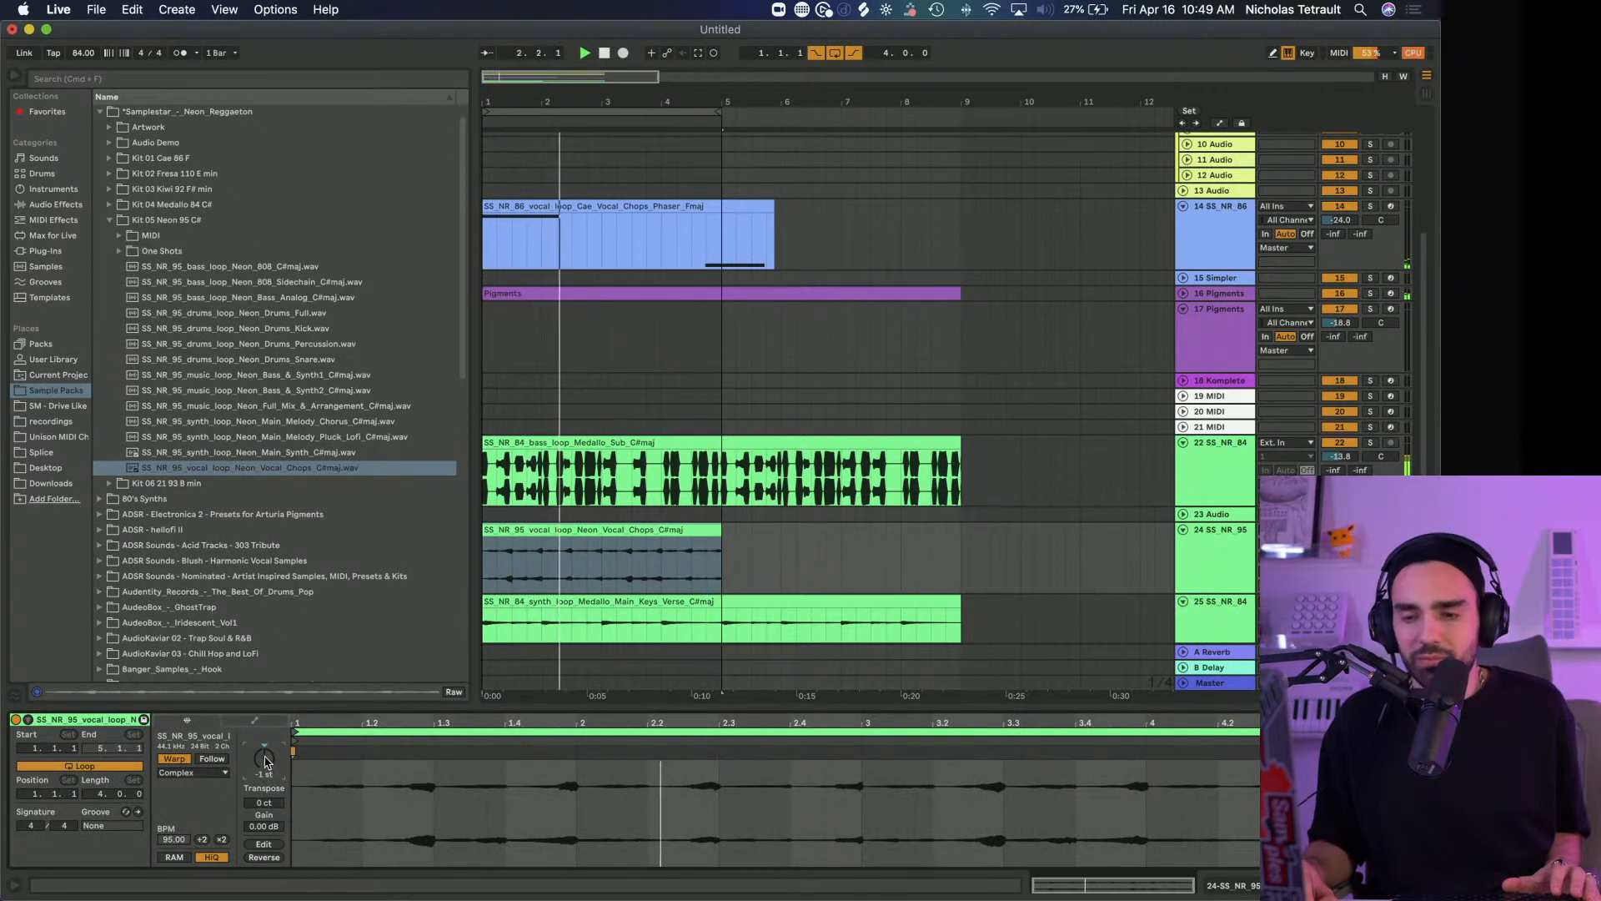
pyautogui.moveTo(264, 759); pyautogui.dragTo(264, 751)
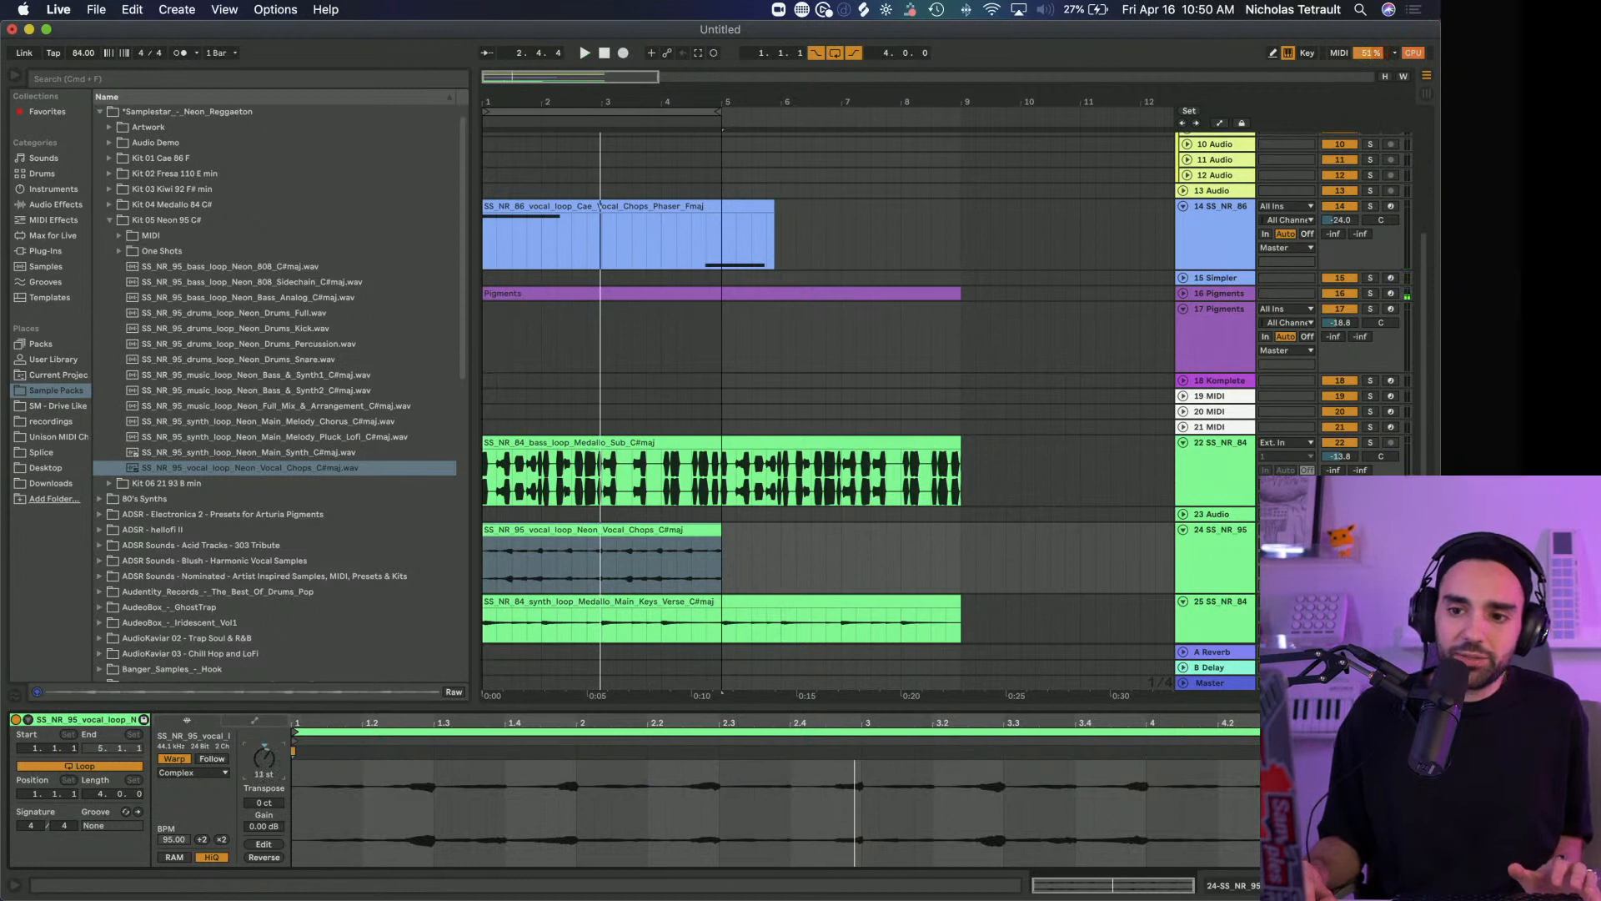
pyautogui.click(198, 773)
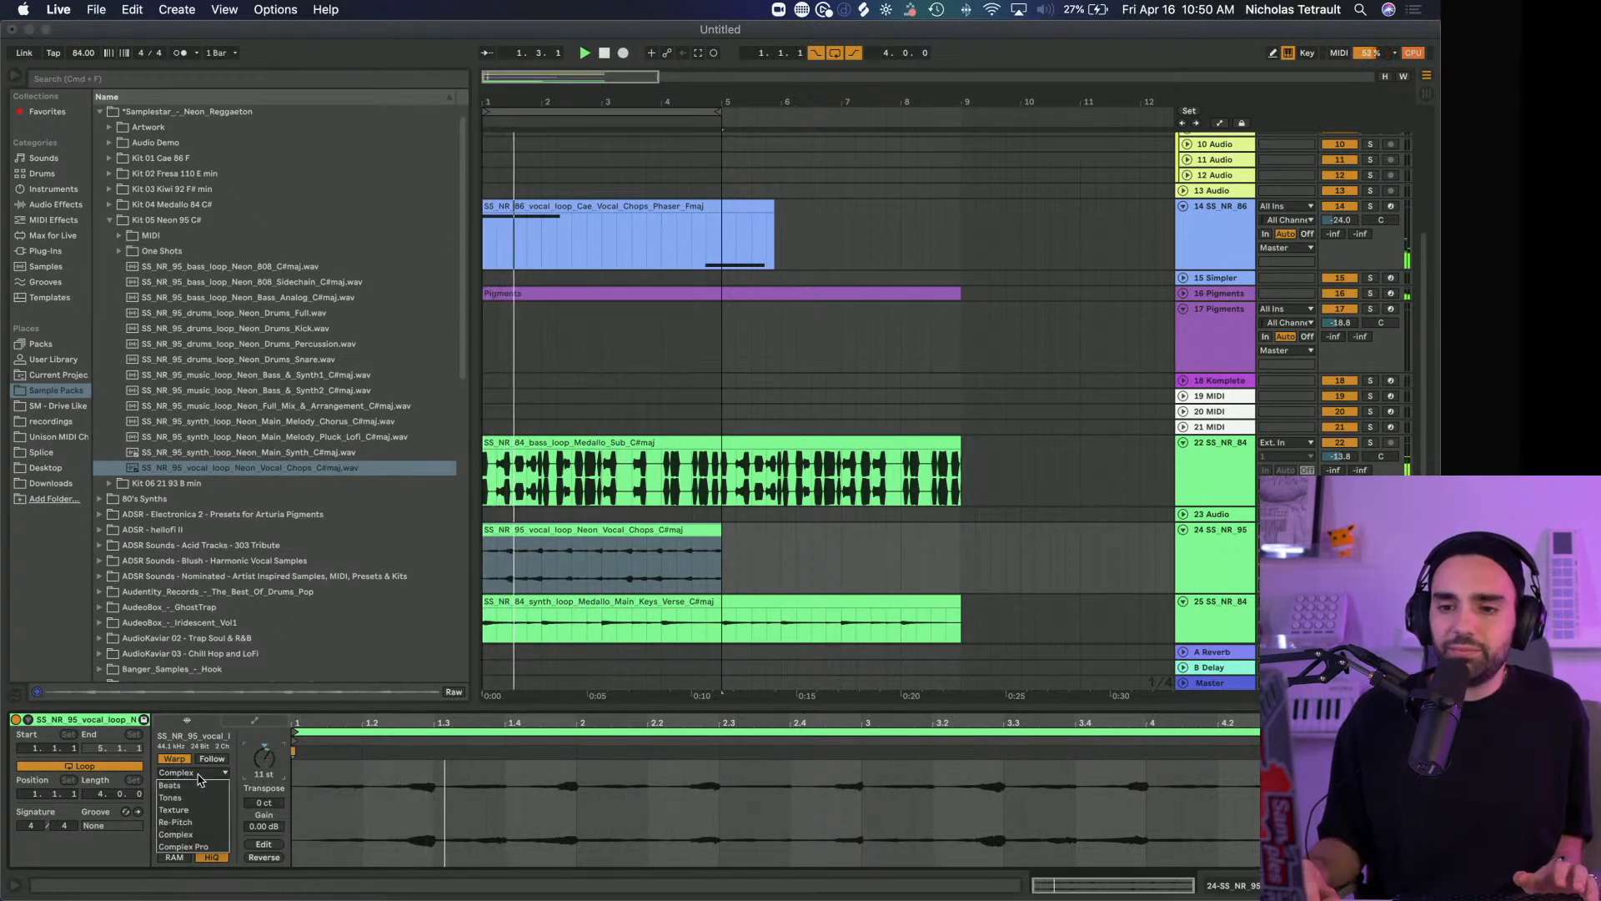
pyautogui.click(171, 797)
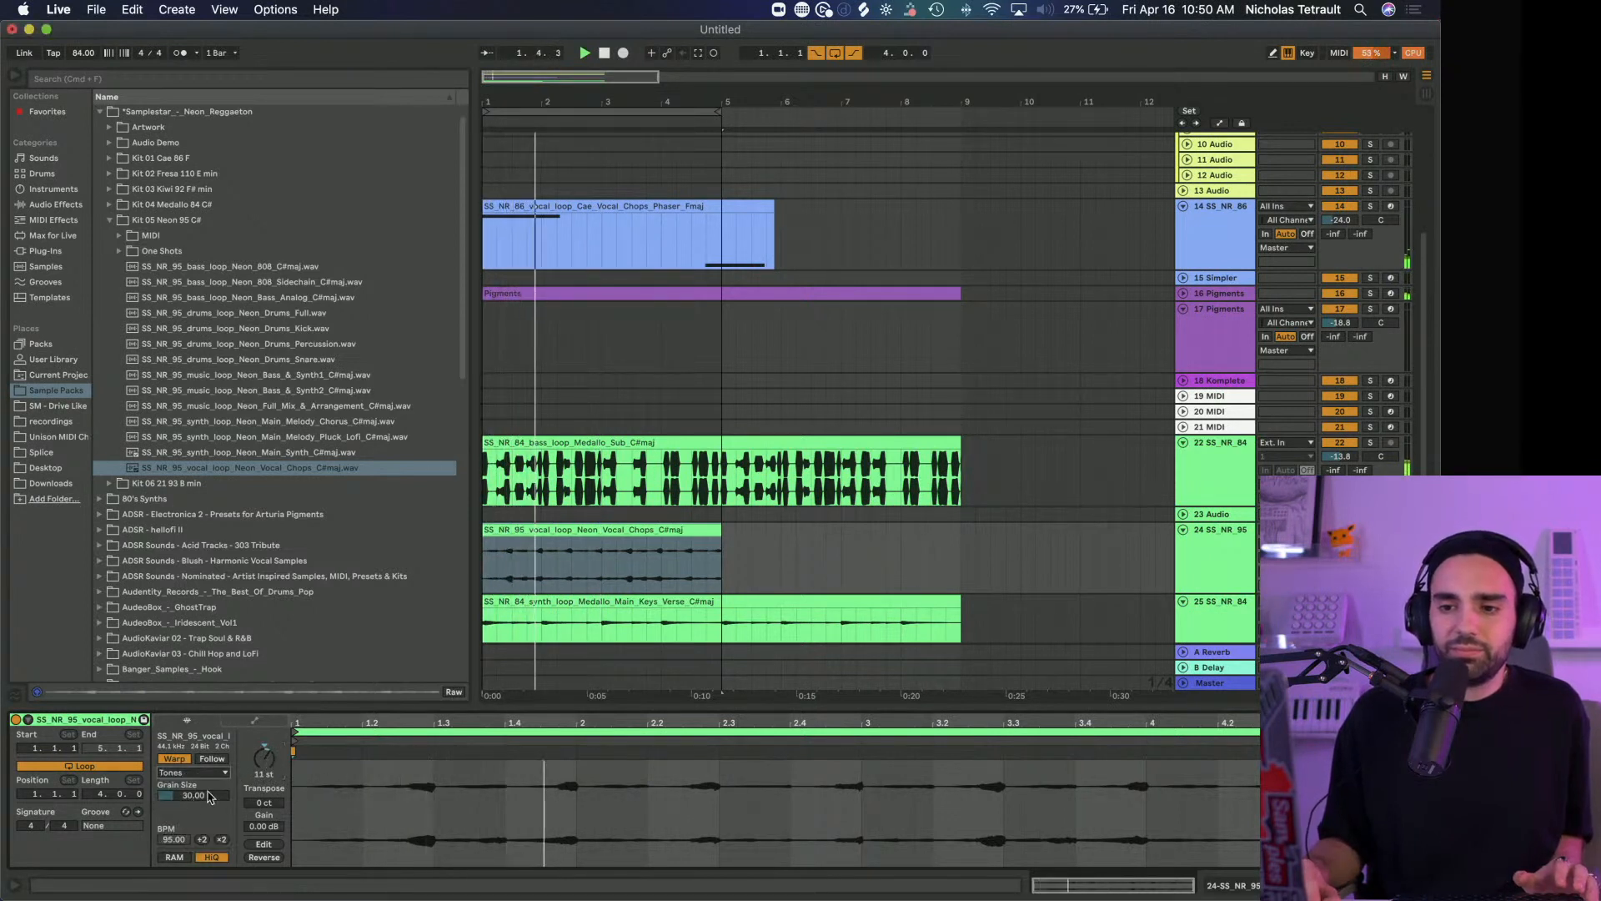
# Check the vocal chops track's device chain and clip settings, and play the loop from the start
pyautogui.click(1211, 568)
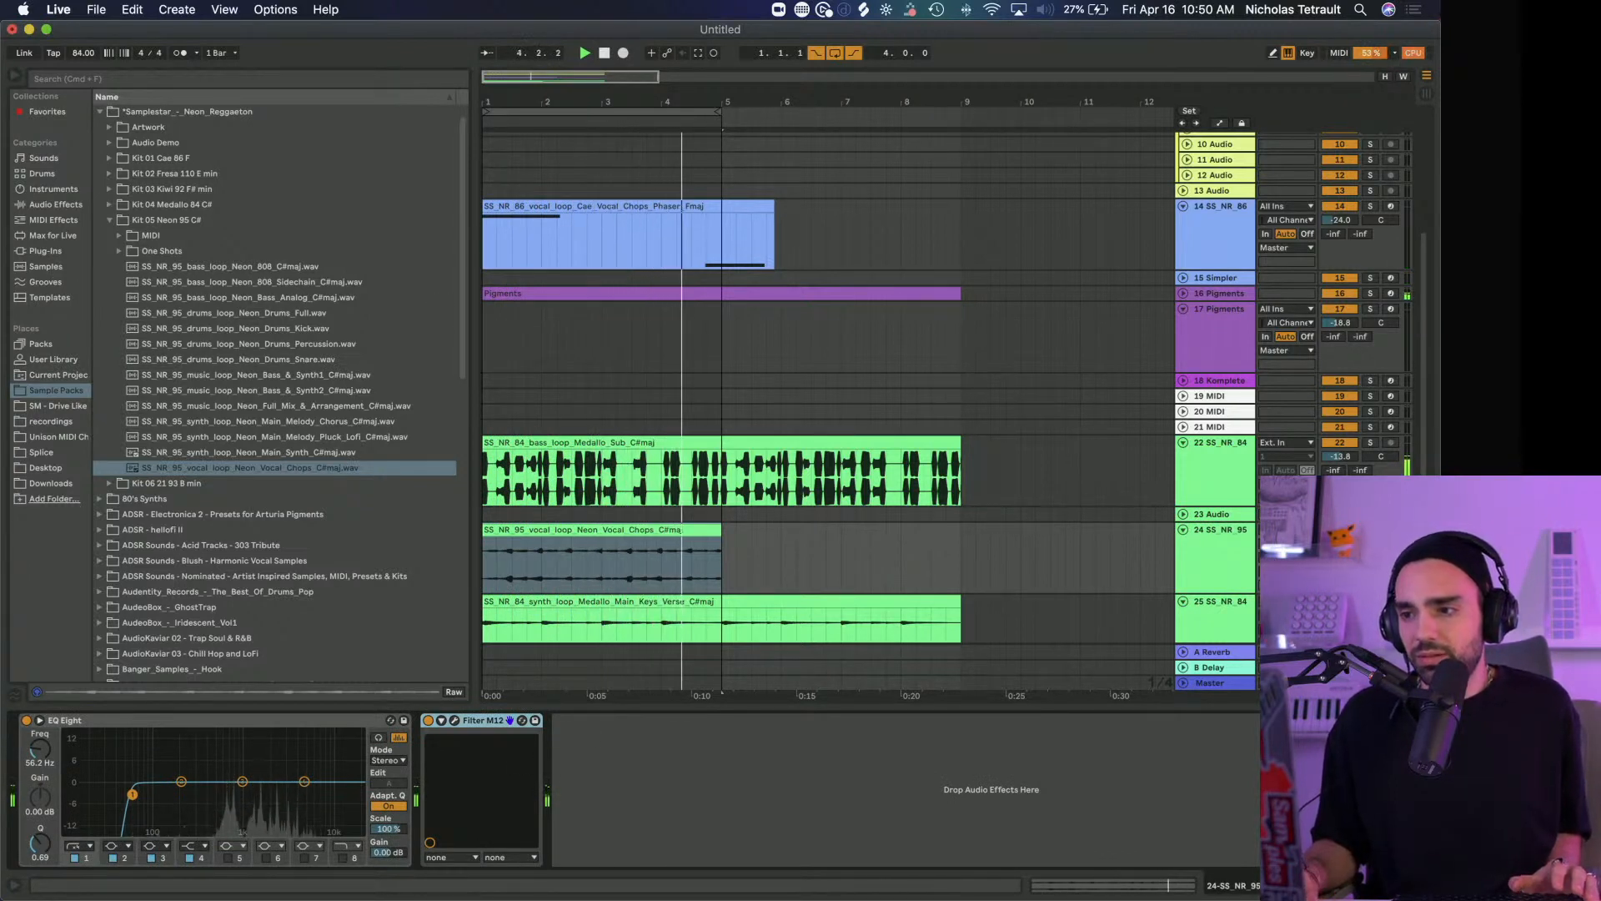
pyautogui.click(594, 529)
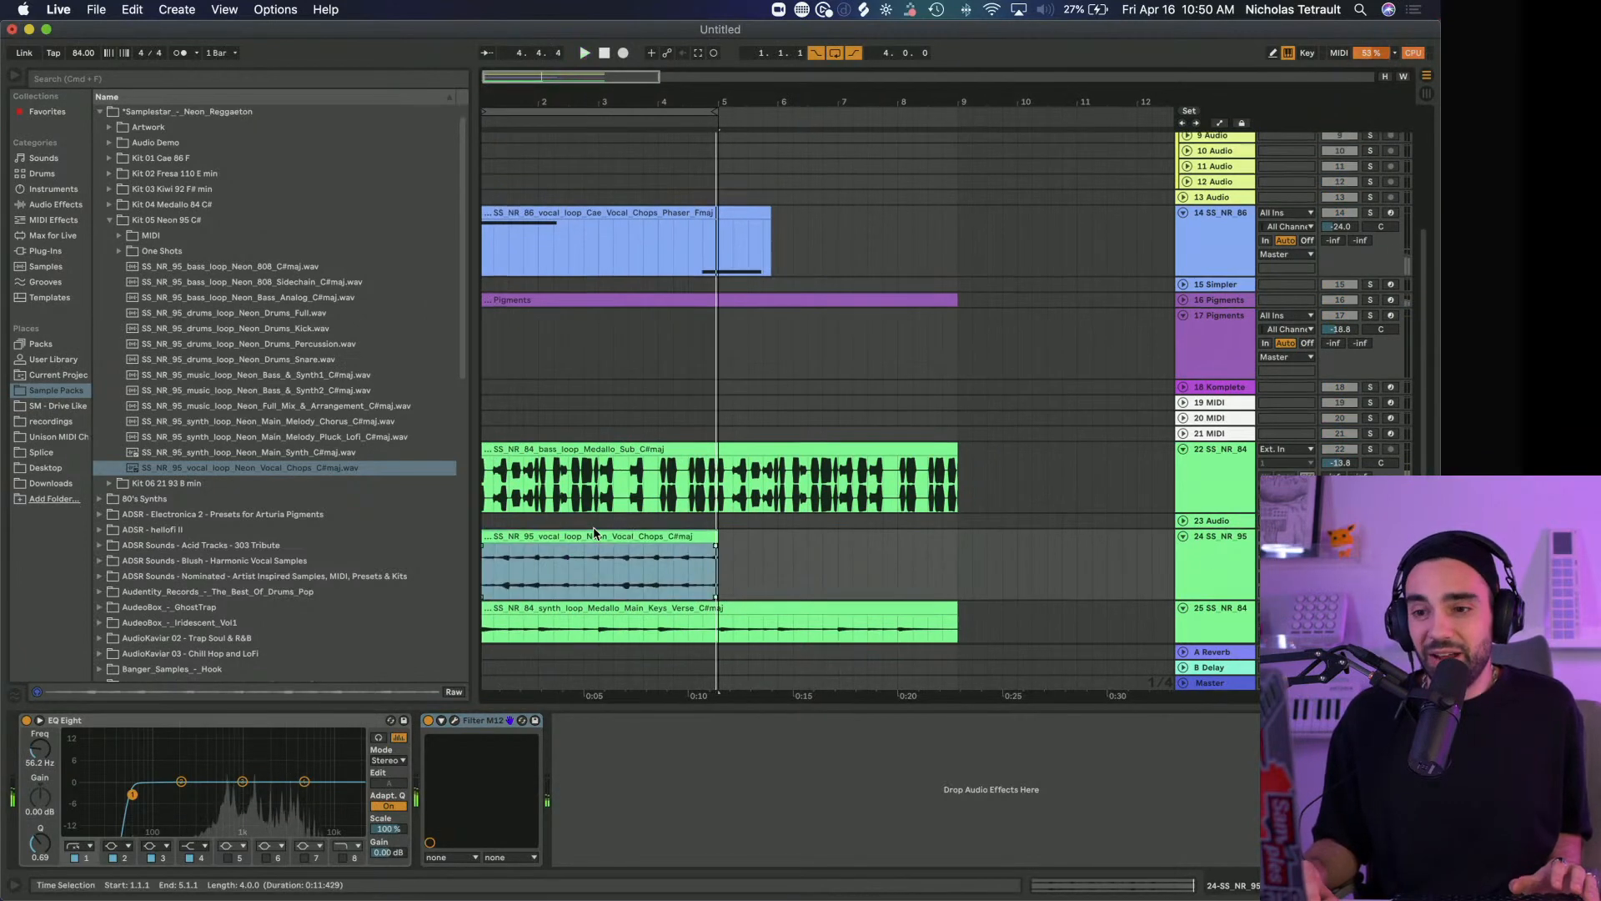
pyautogui.click(598, 521)
pyautogui.click(652, 540)
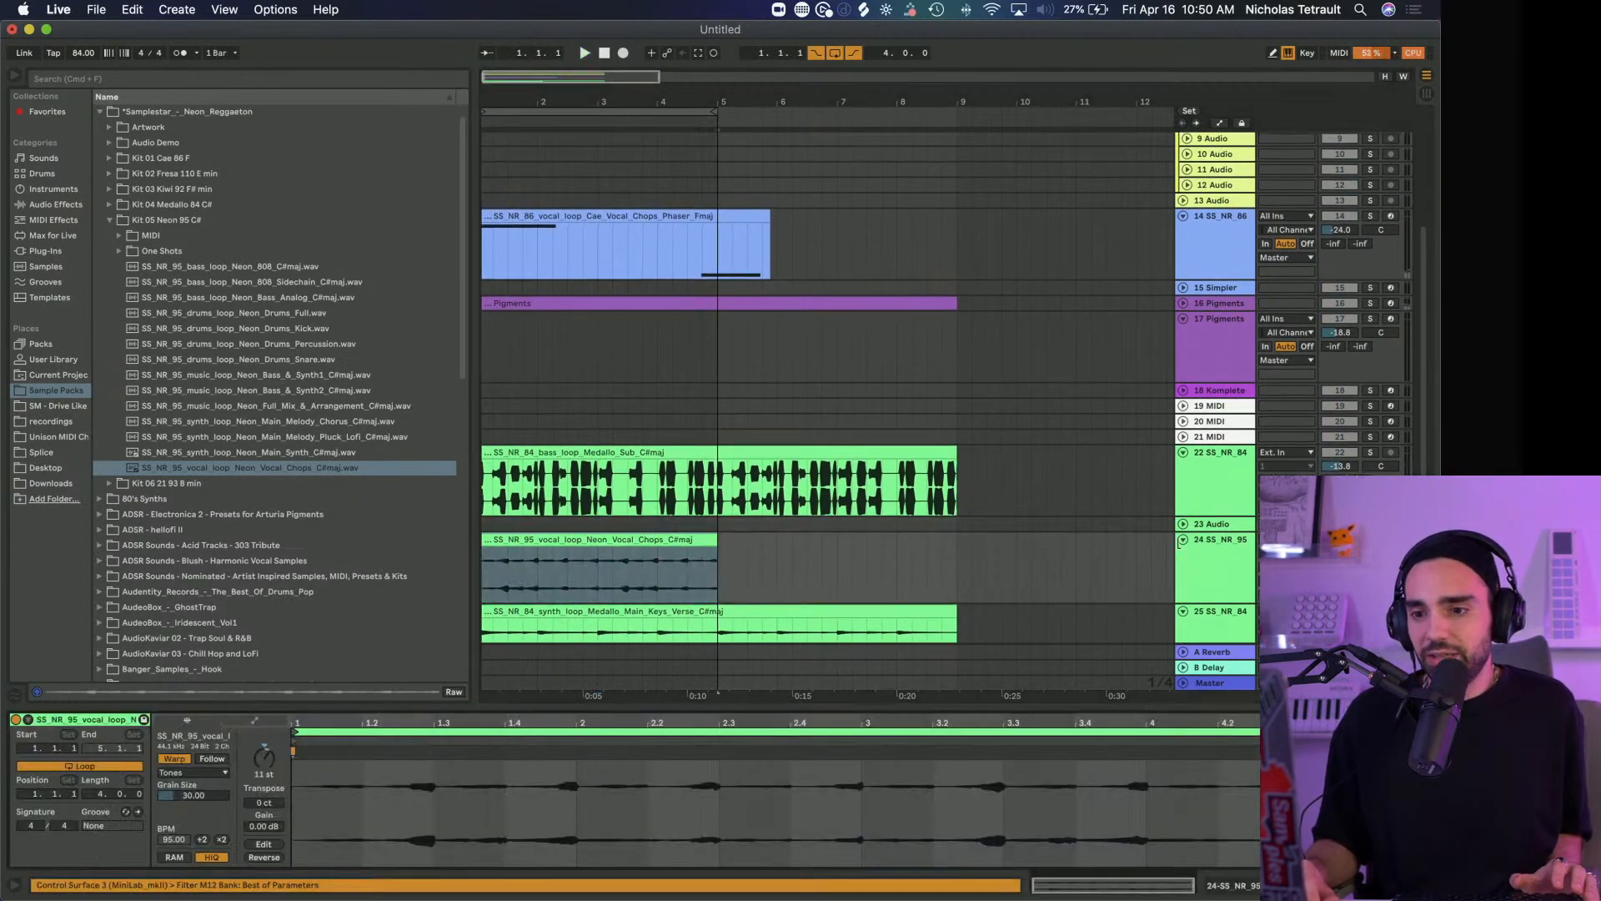
pyautogui.click(1209, 564)
pyautogui.press('space')
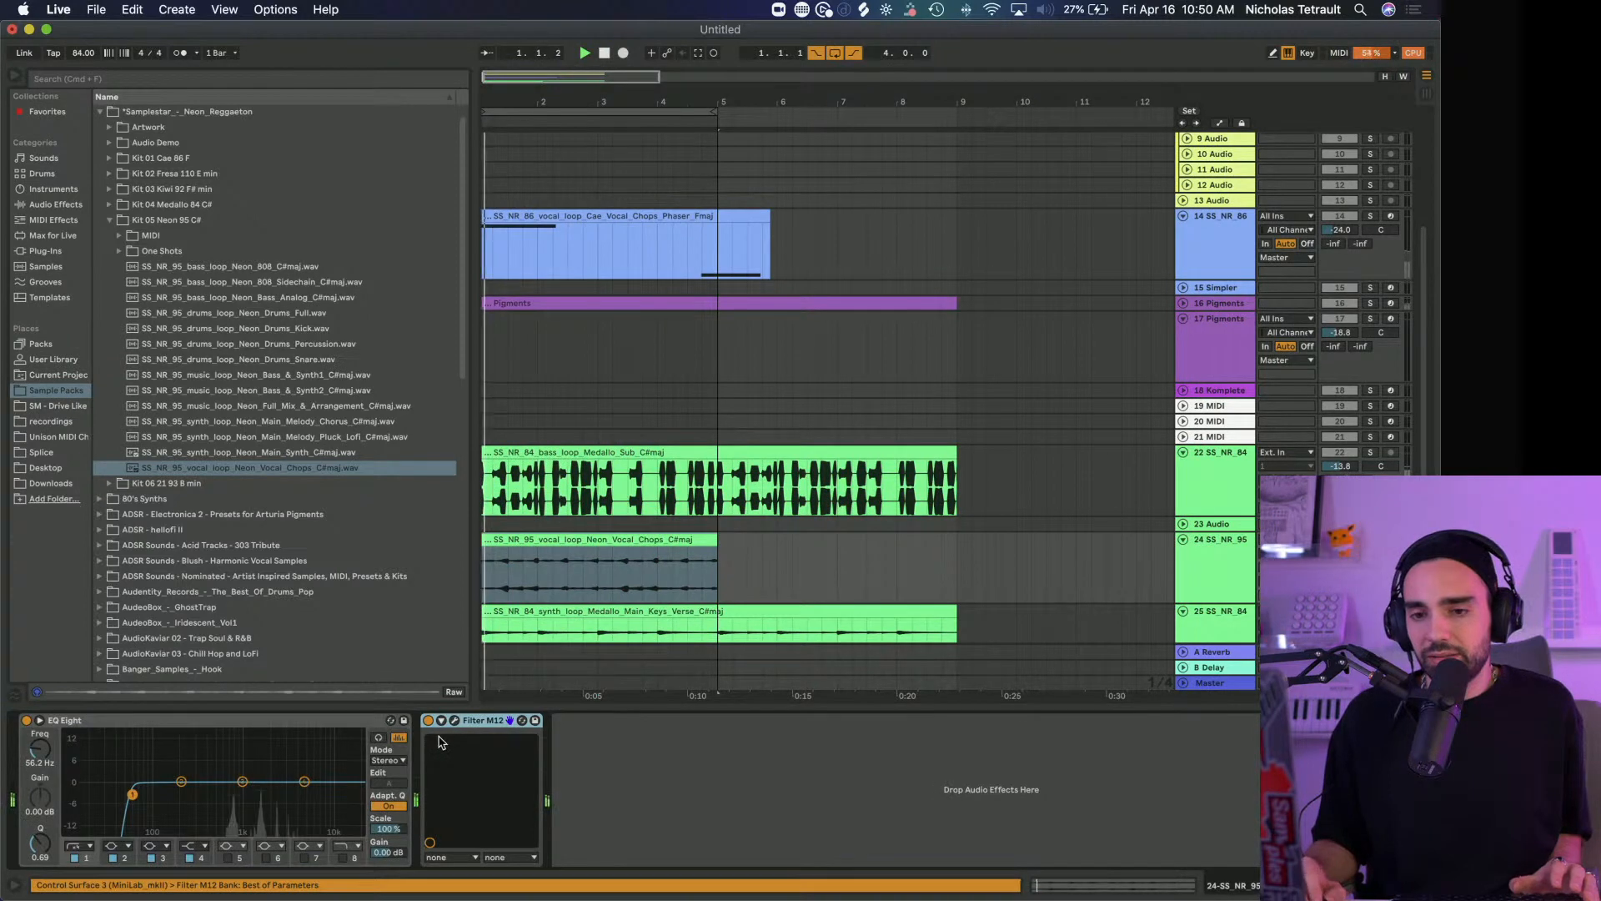
# Try the Complex Pro warp mode on the Neon Vocal Chops clip and return it to Tones
pyautogui.click(600, 539)
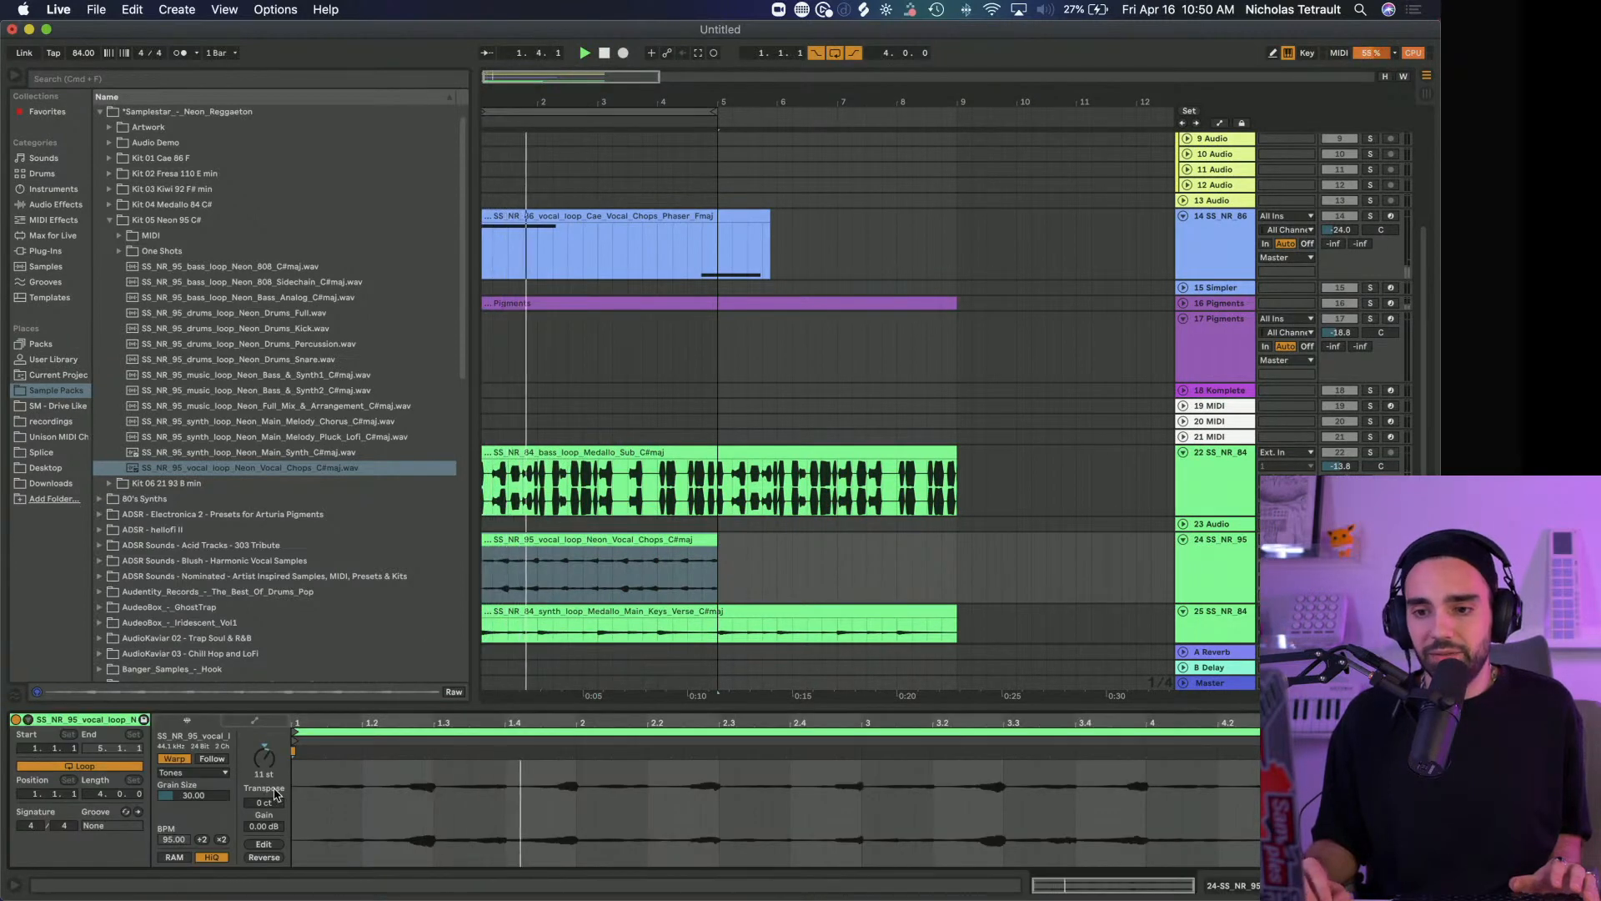
pyautogui.click(185, 774)
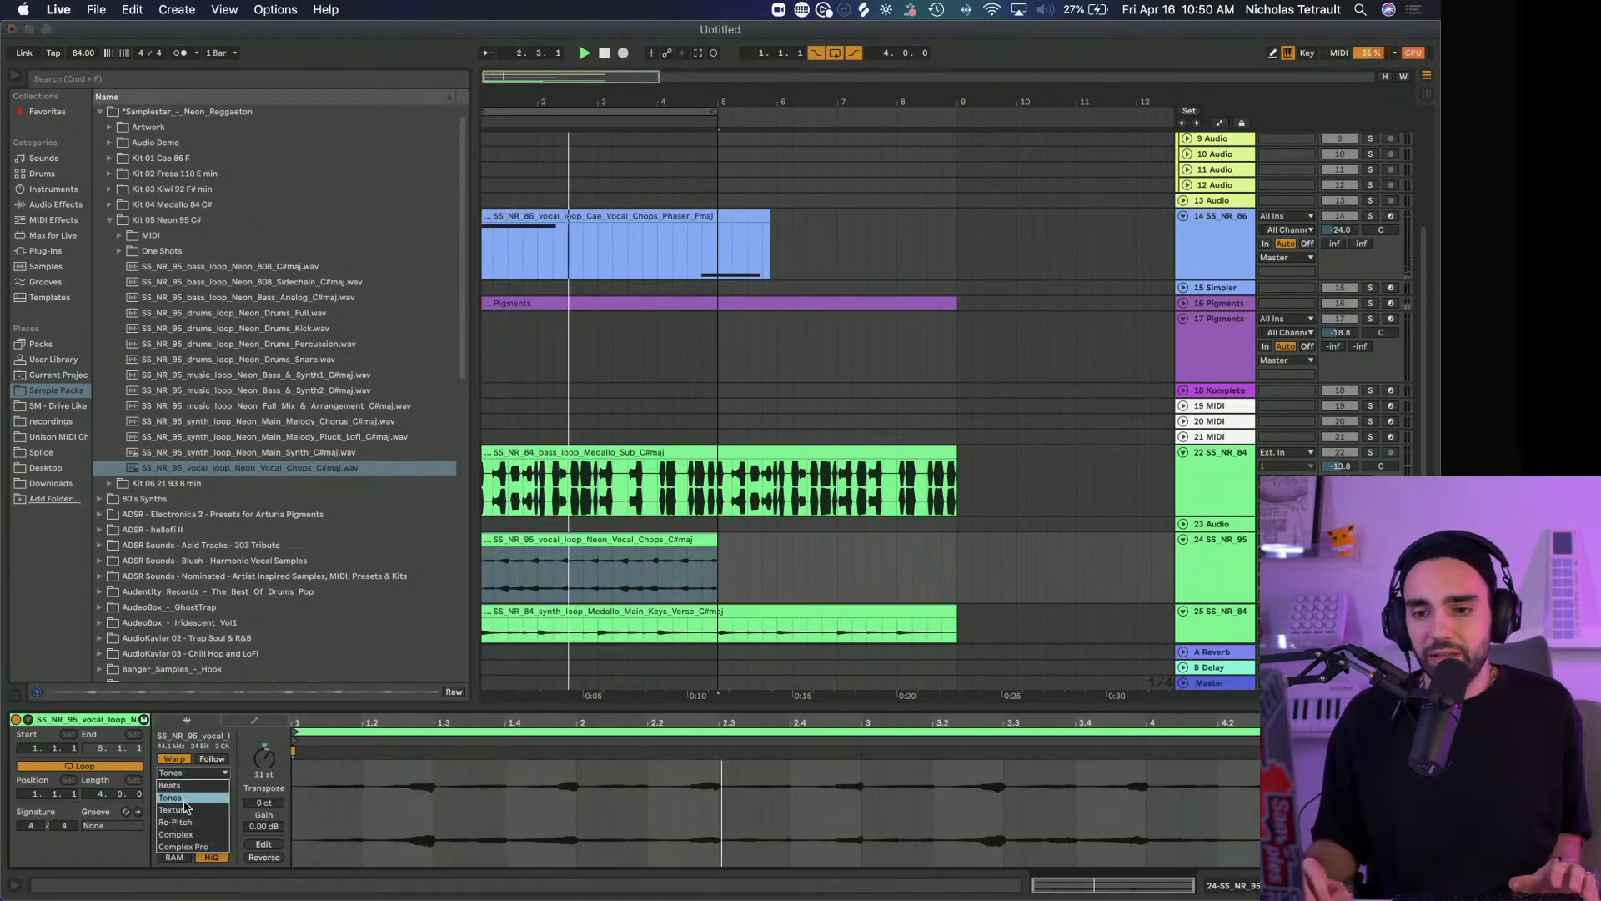
pyautogui.click(184, 847)
pyautogui.click(185, 772)
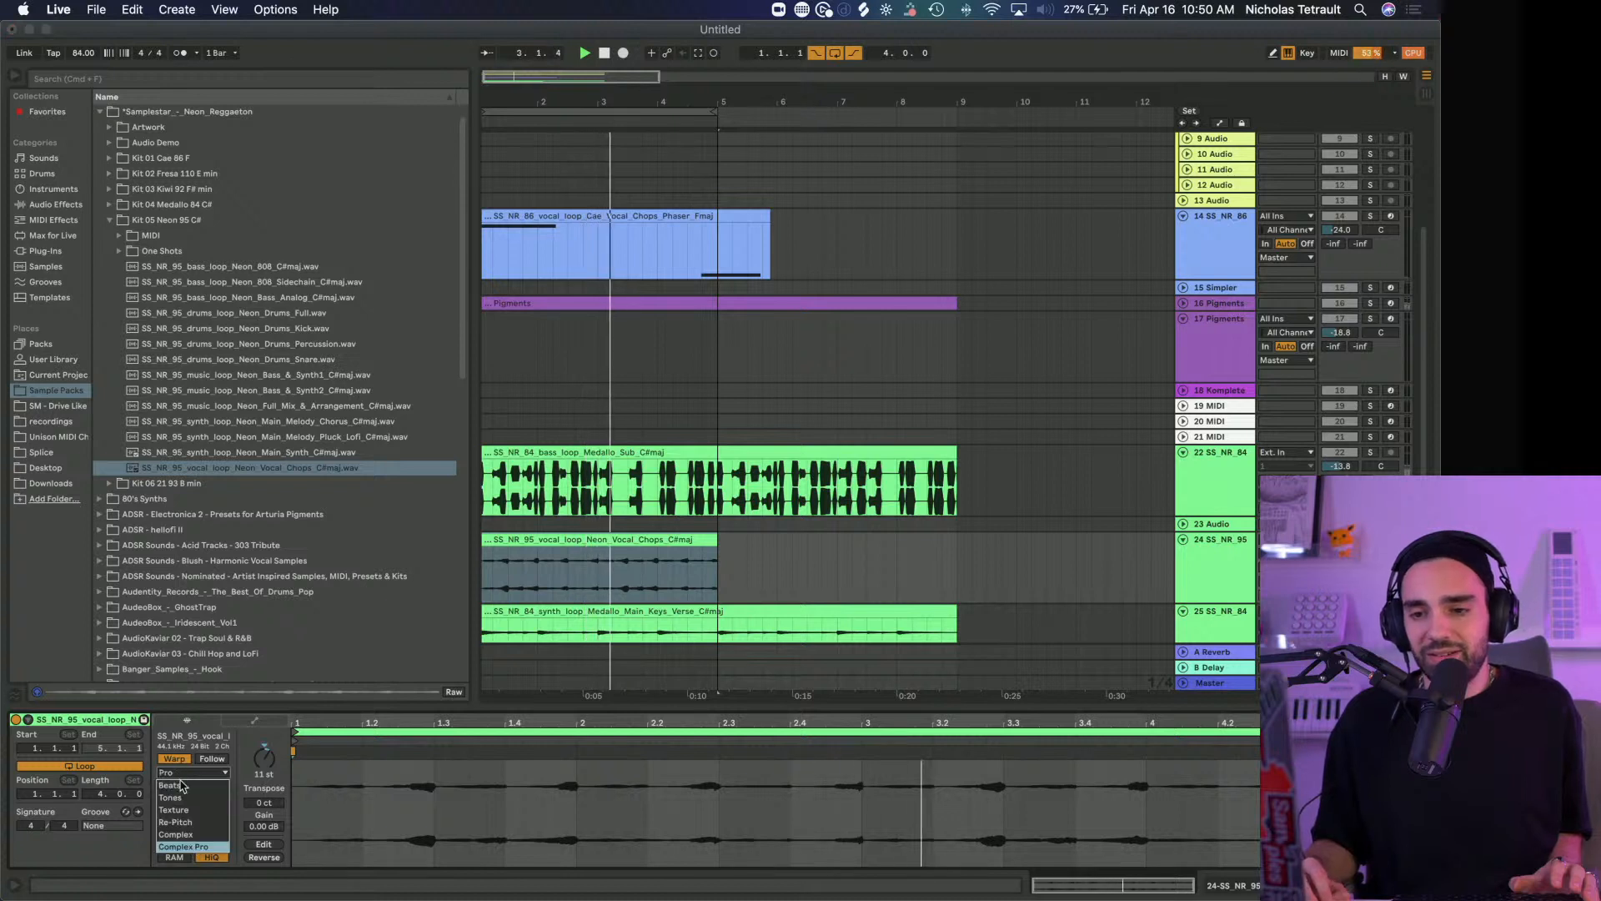
pyautogui.click(184, 790)
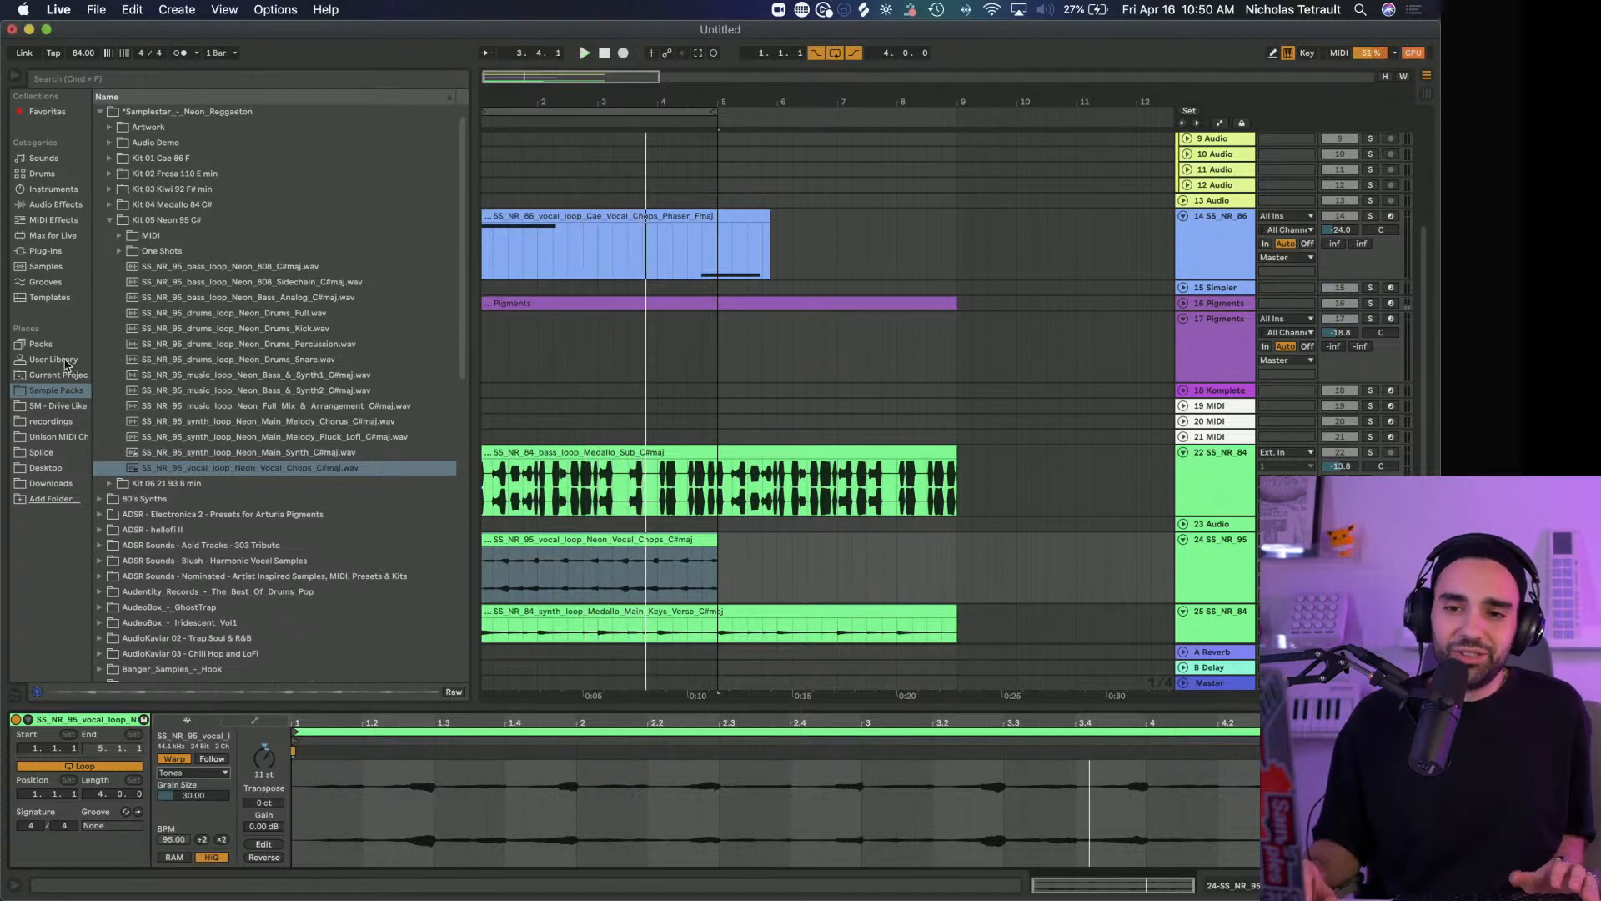
# Add Arturia's Rev INTENSITY after Filter M12 on the vocal chops track and expand its advanced filter and modulation section
pyautogui.click(59, 362)
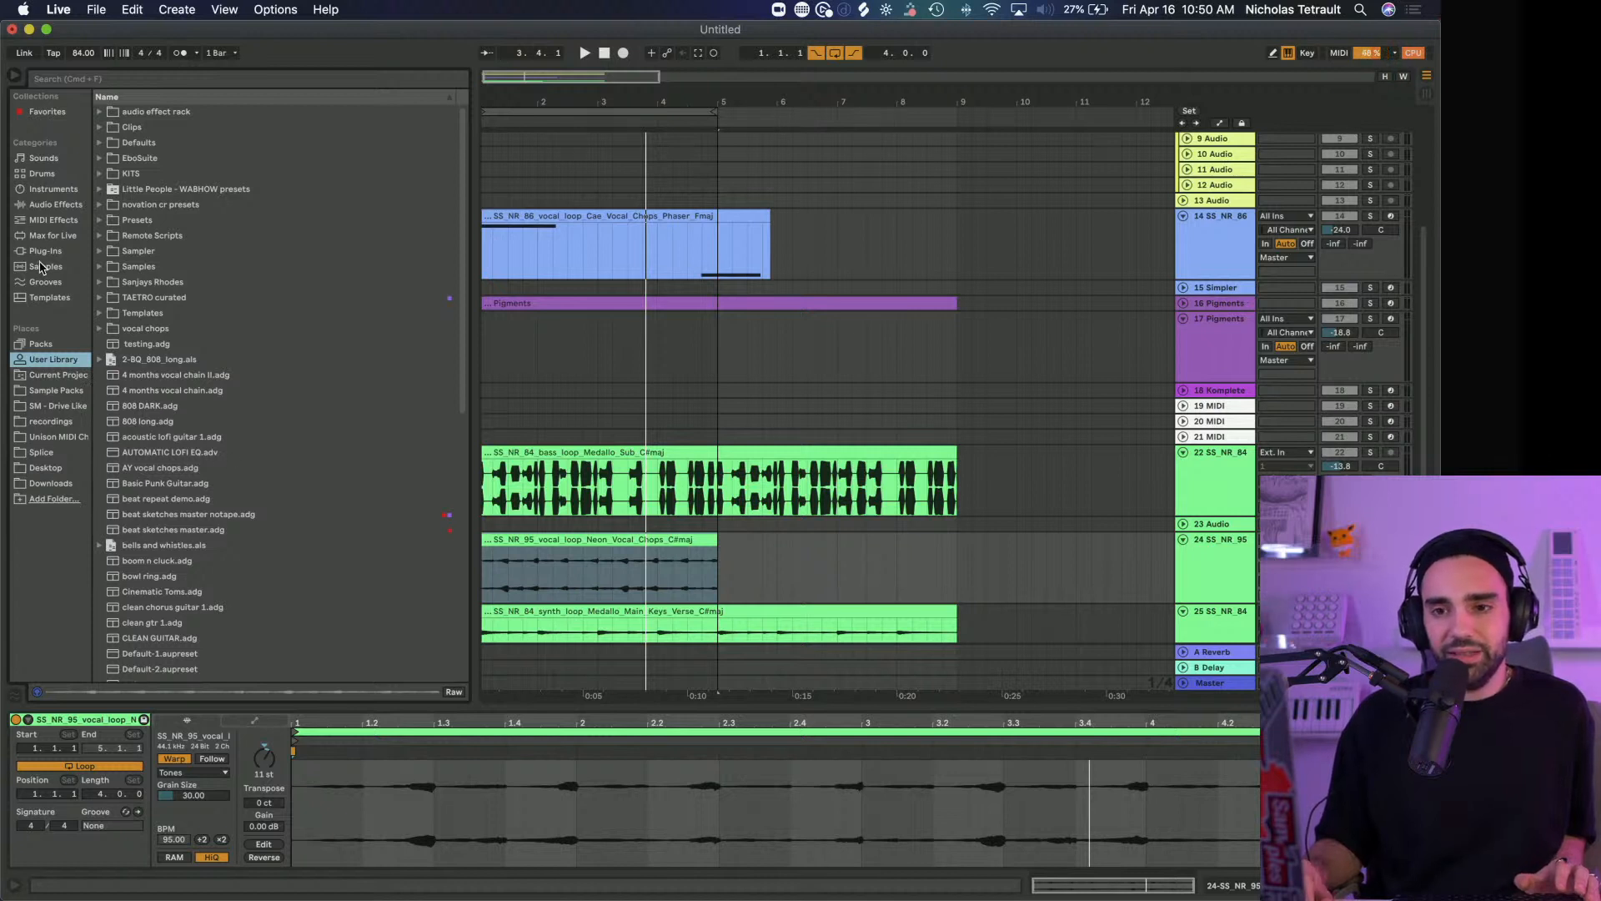
pyautogui.click(44, 252)
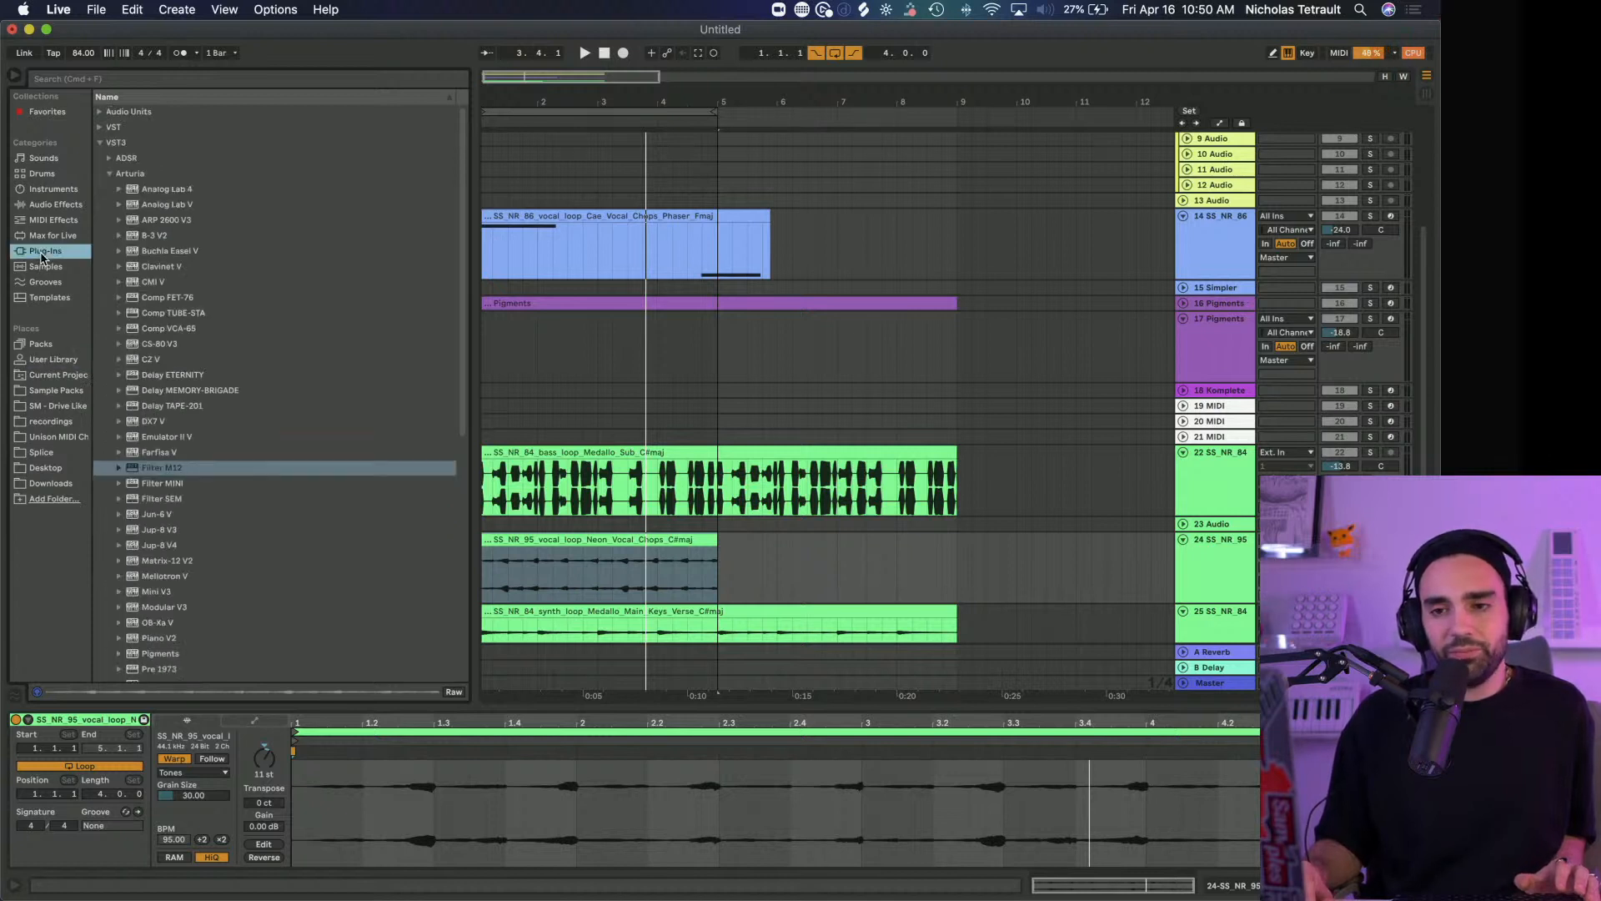
pyautogui.scroll(-10, 150, 419)
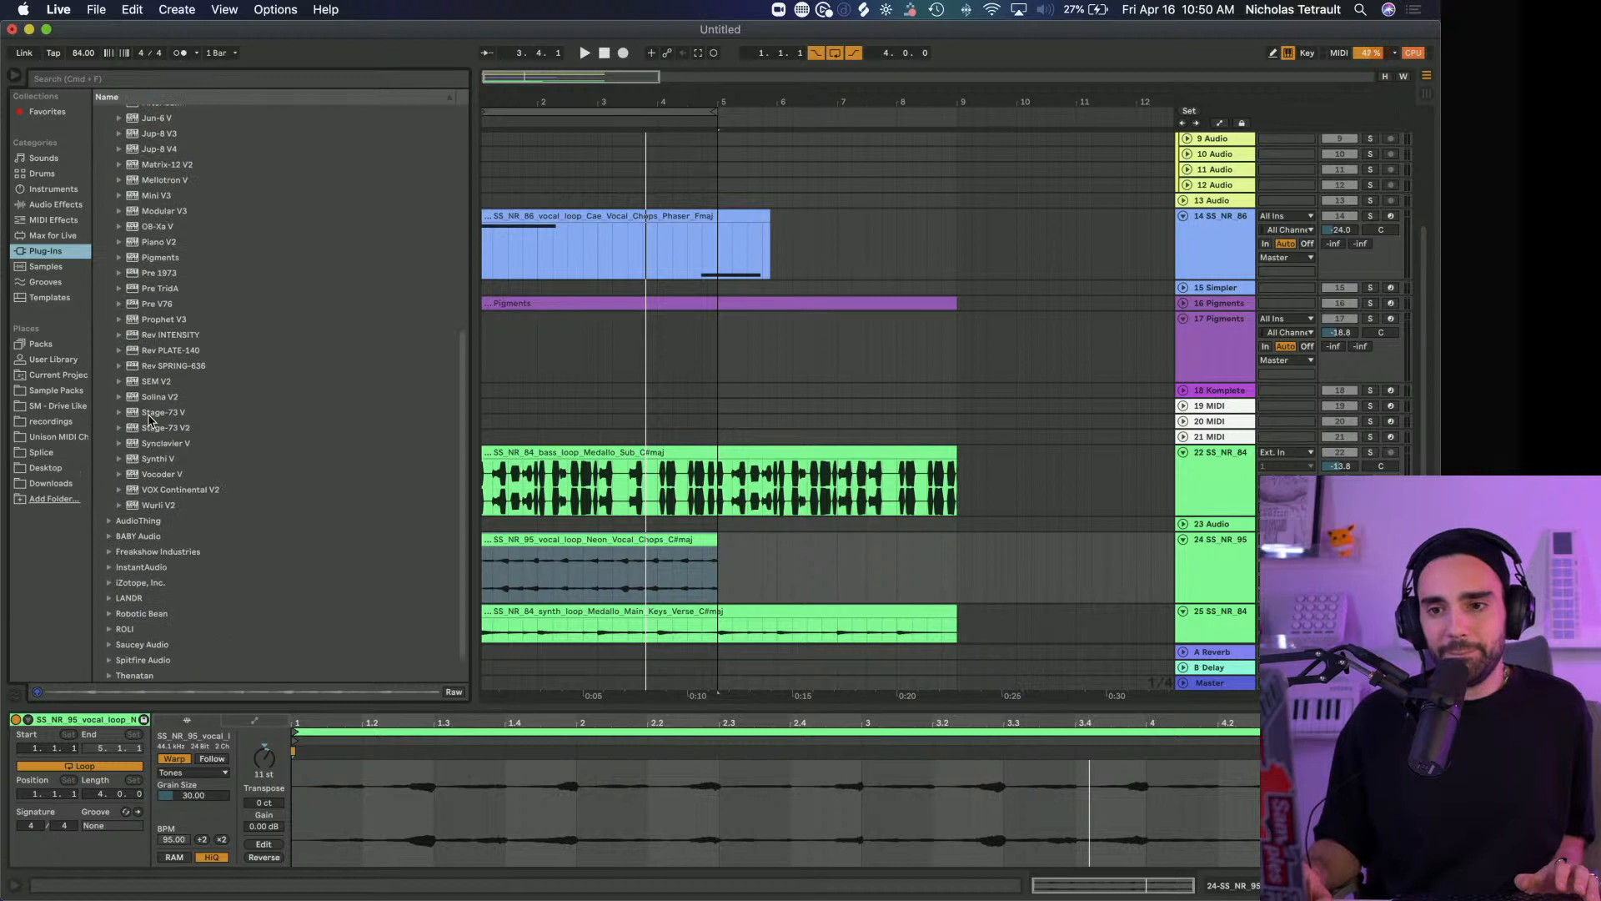
pyautogui.scroll(3, 150, 419)
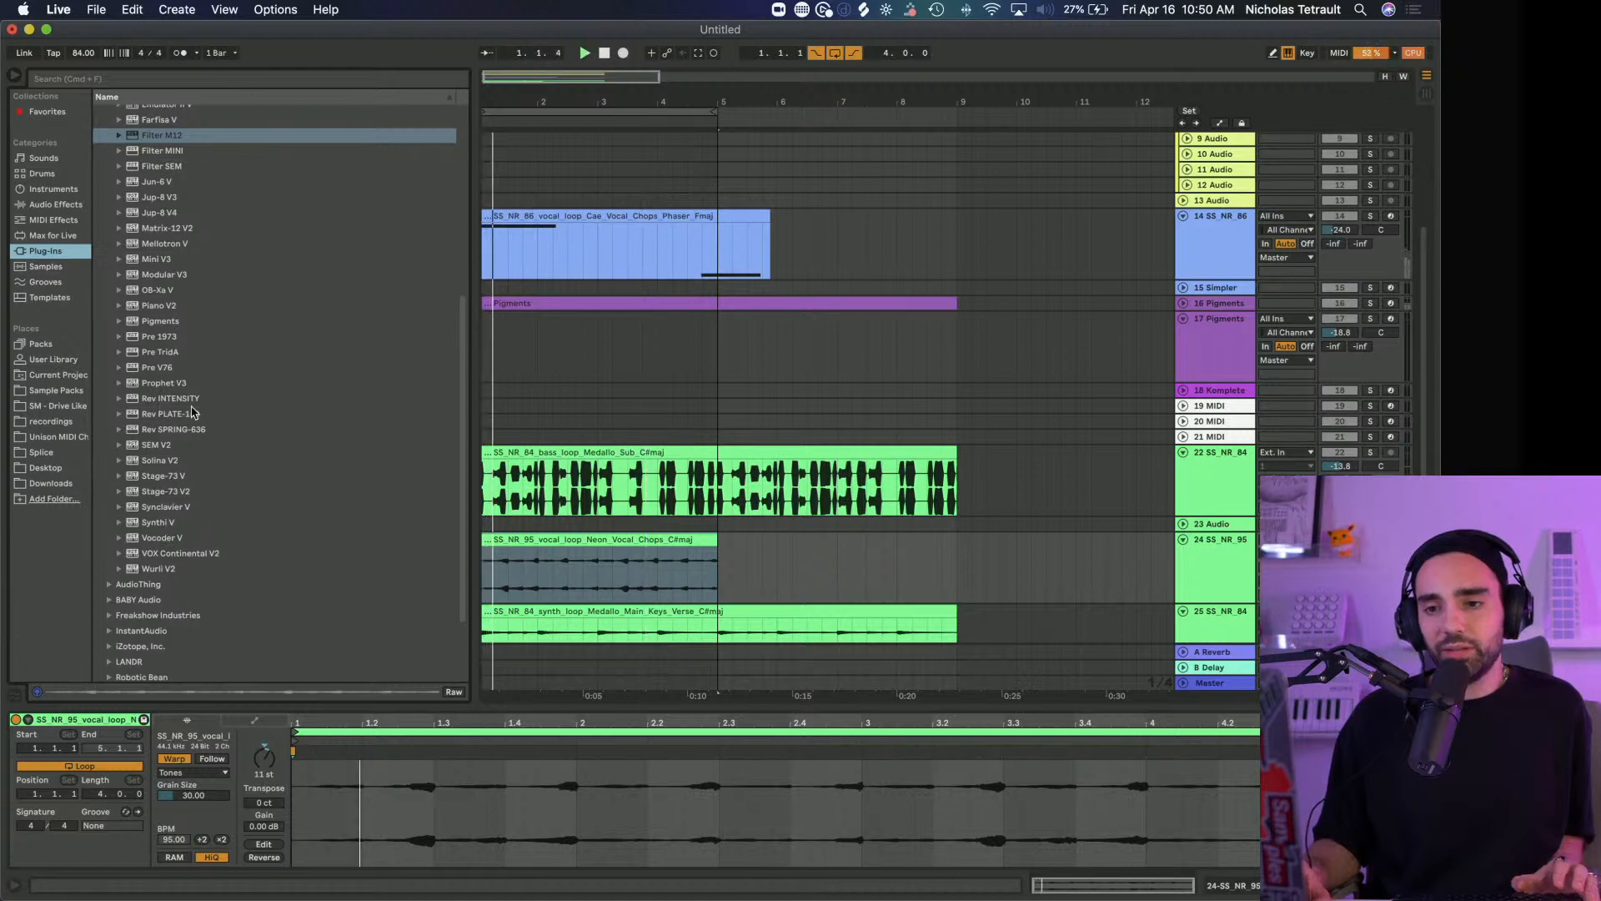
pyautogui.moveTo(163, 400); pyautogui.dragTo(550, 581)
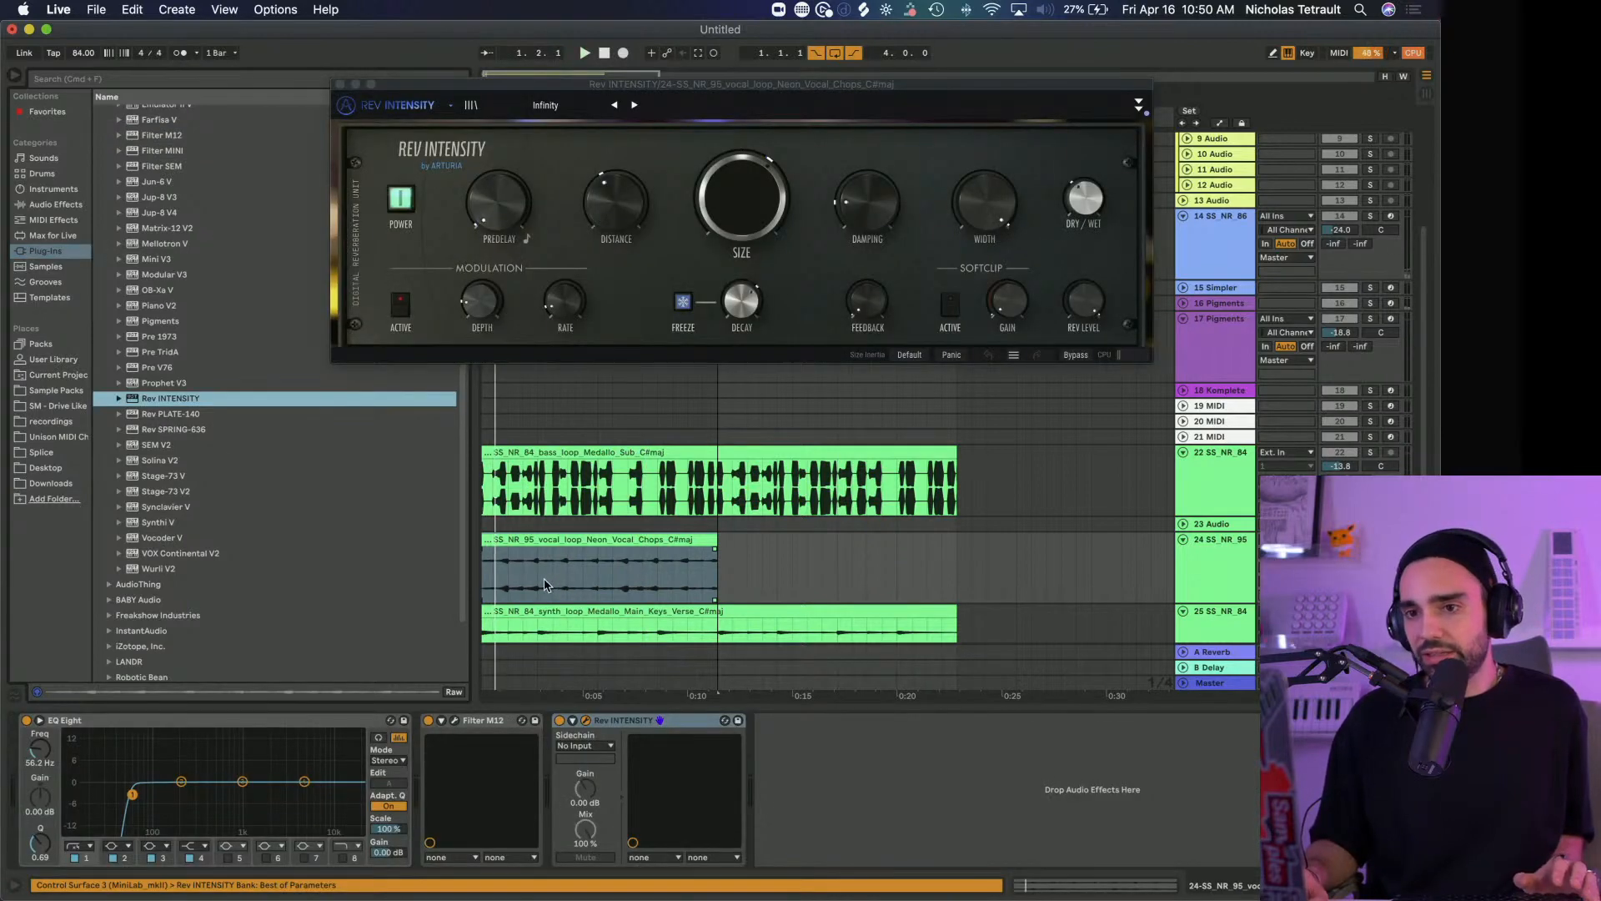
pyautogui.click(1138, 105)
pyautogui.moveTo(1008, 83); pyautogui.dragTo(926, 49)
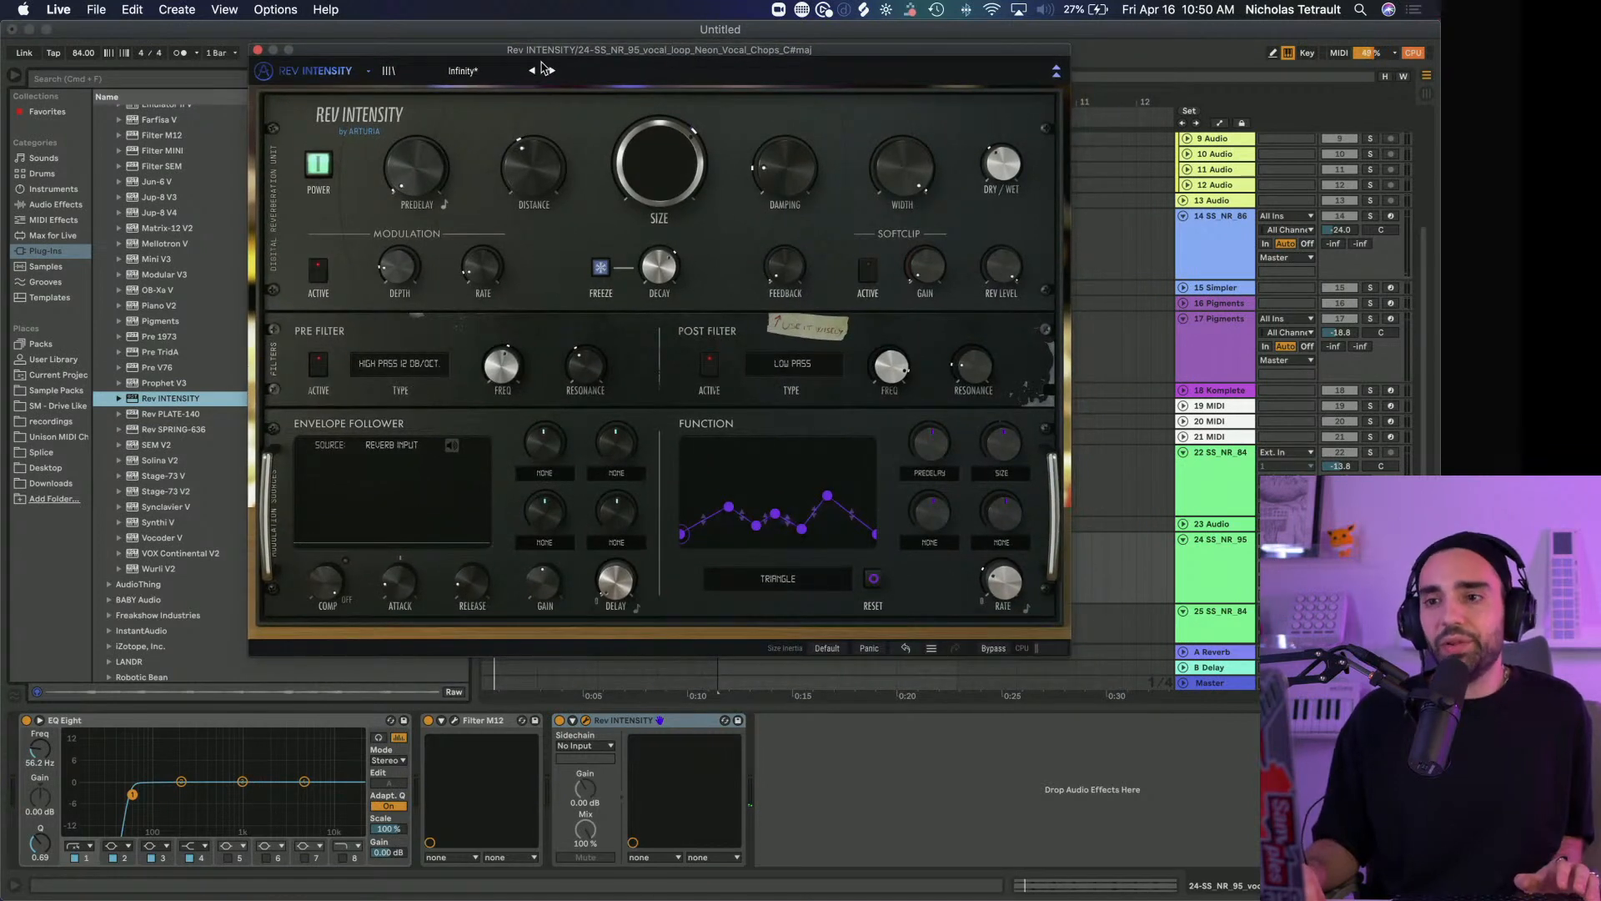
# Play the loop through Rev INTENSITY and try the Gated Verb and Next Door Appartment presets, adjusting the reverb Size
pyautogui.press('space')
pyautogui.moveTo(658, 168); pyautogui.dragTo(657, 159)
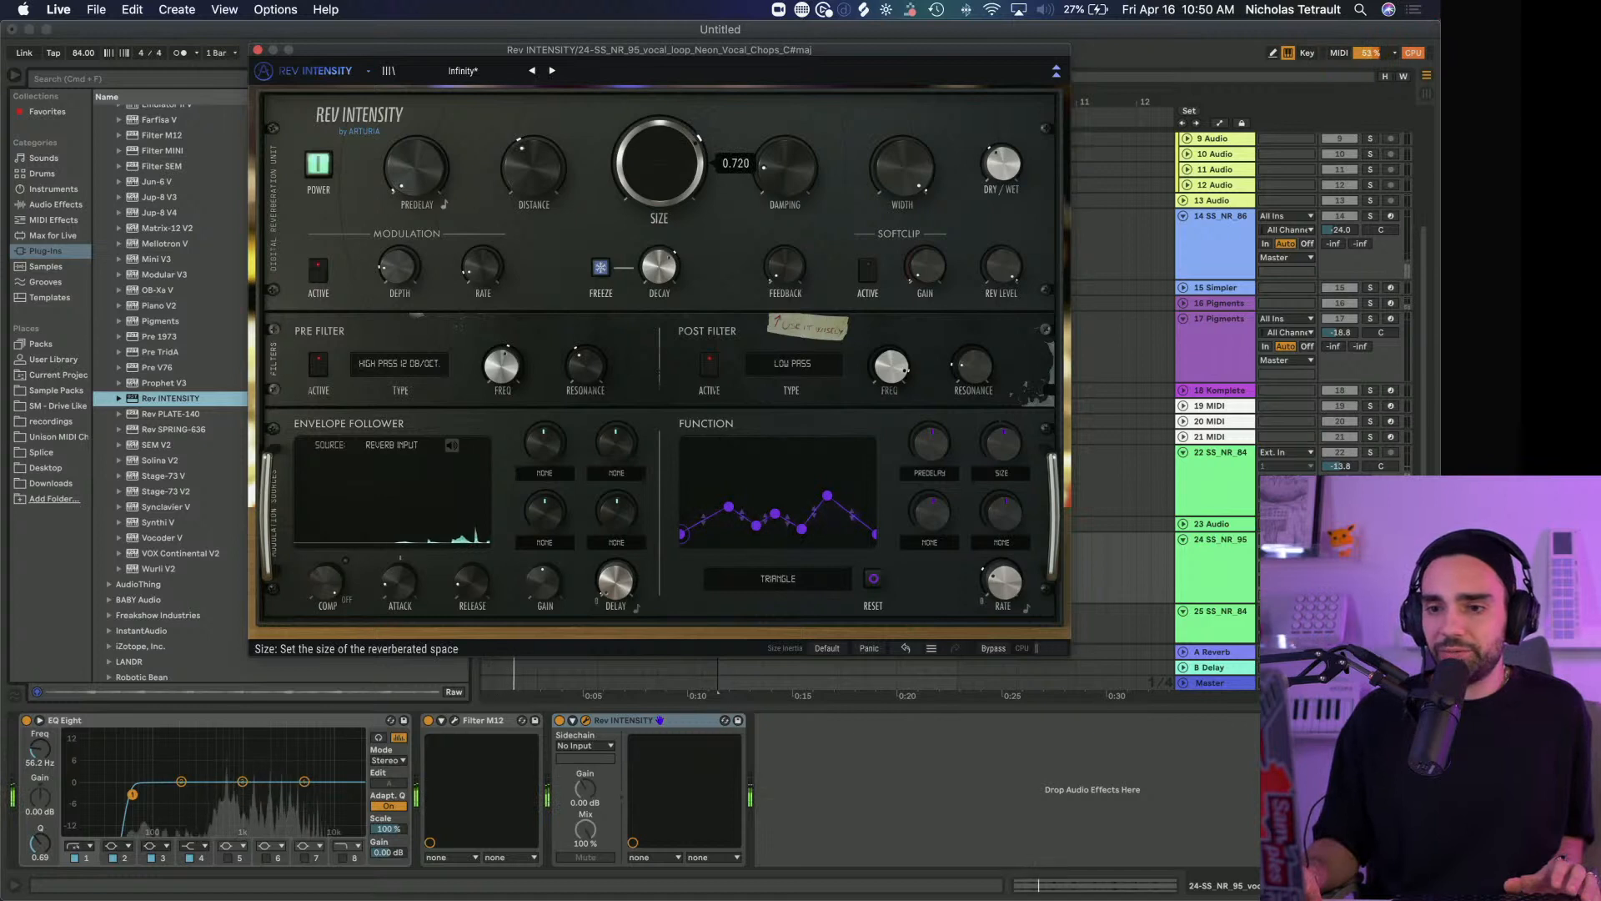
pyautogui.click(504, 75)
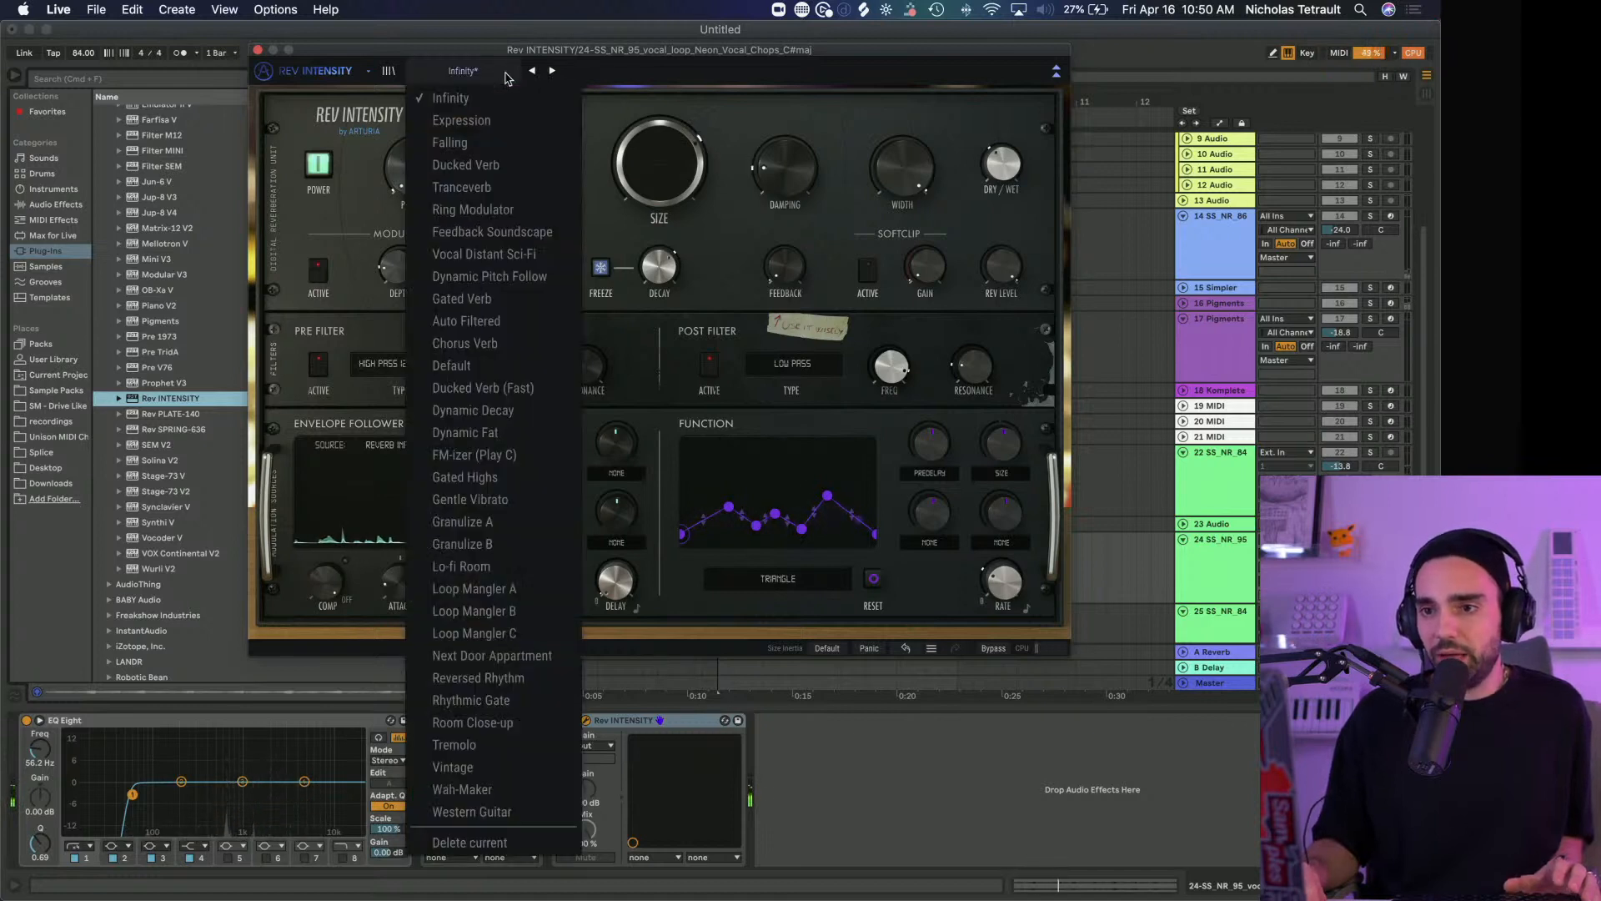
pyautogui.click(471, 297)
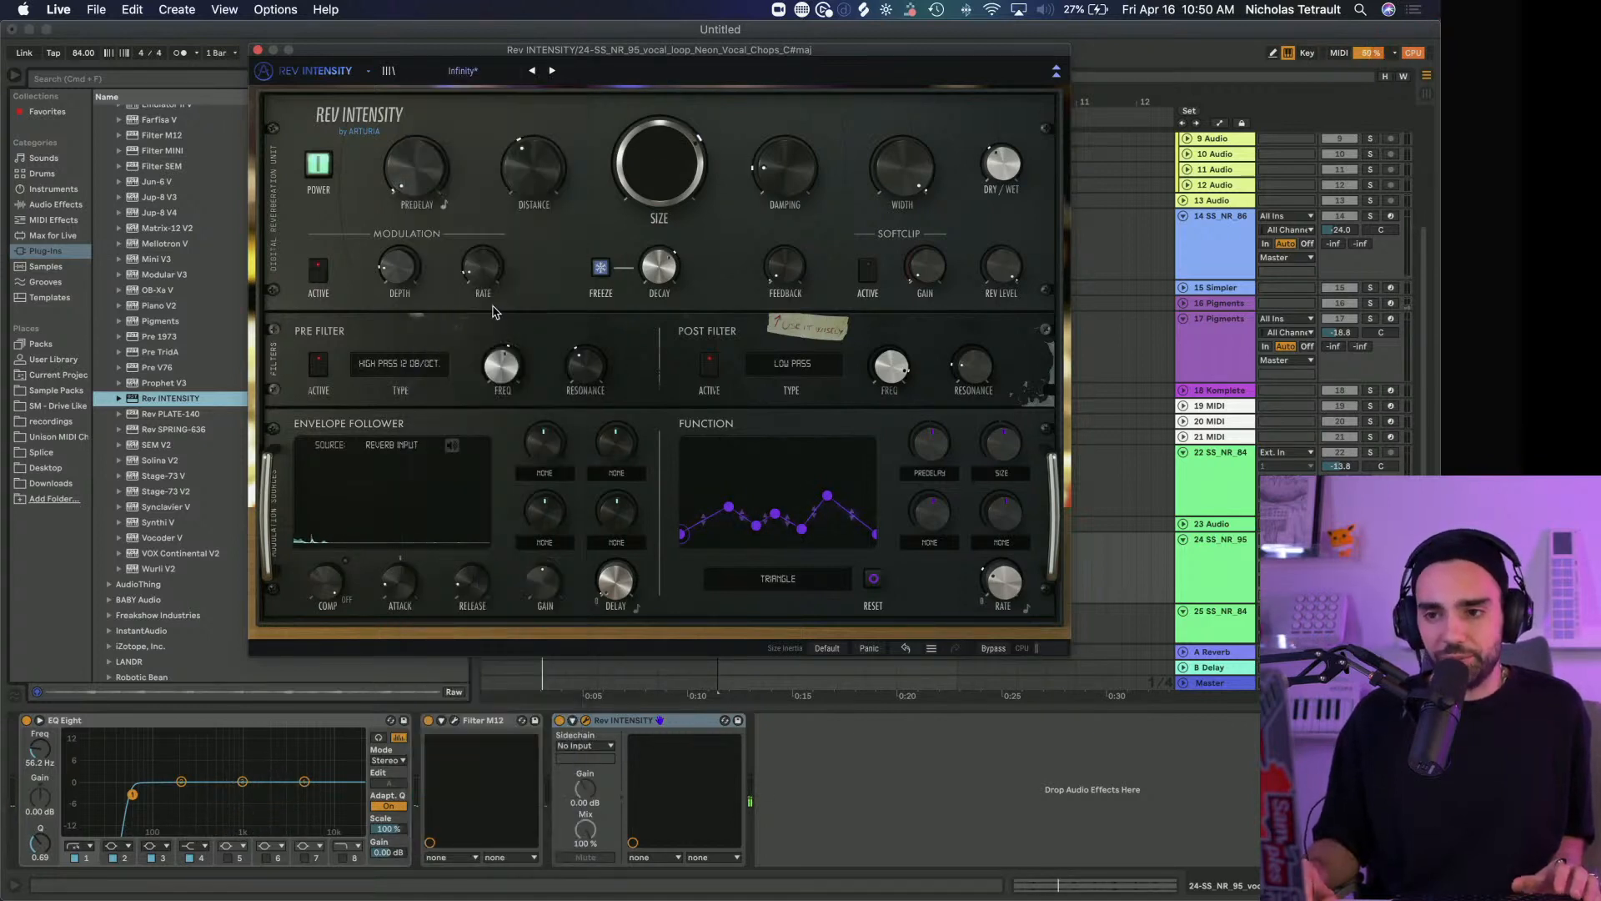
pyautogui.click(457, 73)
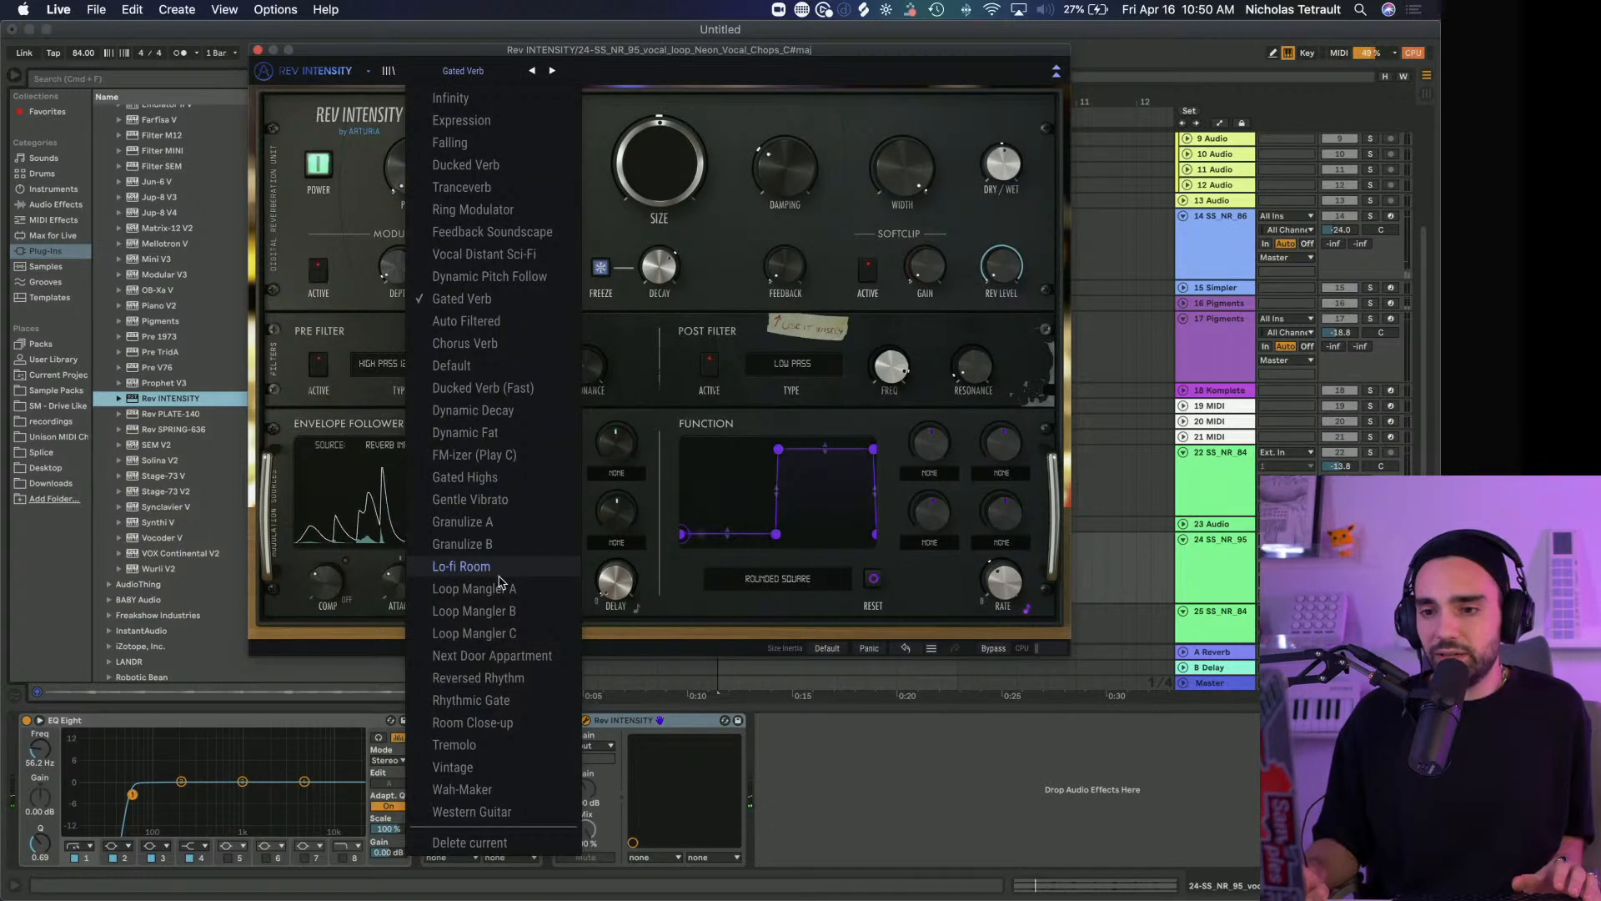
pyautogui.click(496, 656)
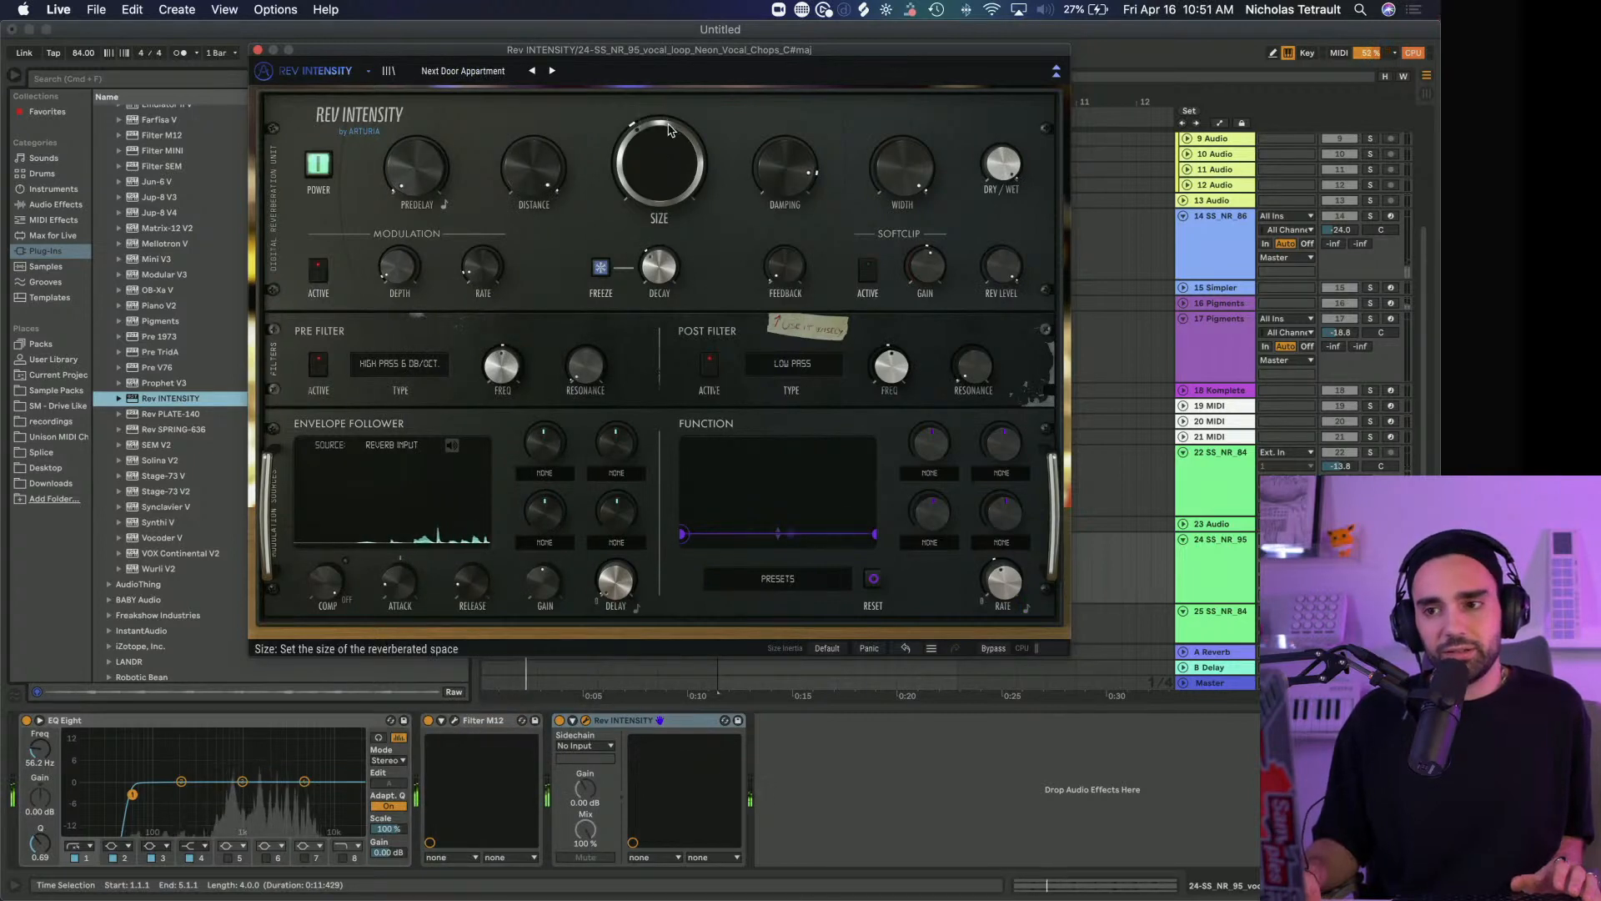
pyautogui.moveTo(664, 149); pyautogui.dragTo(664, 119)
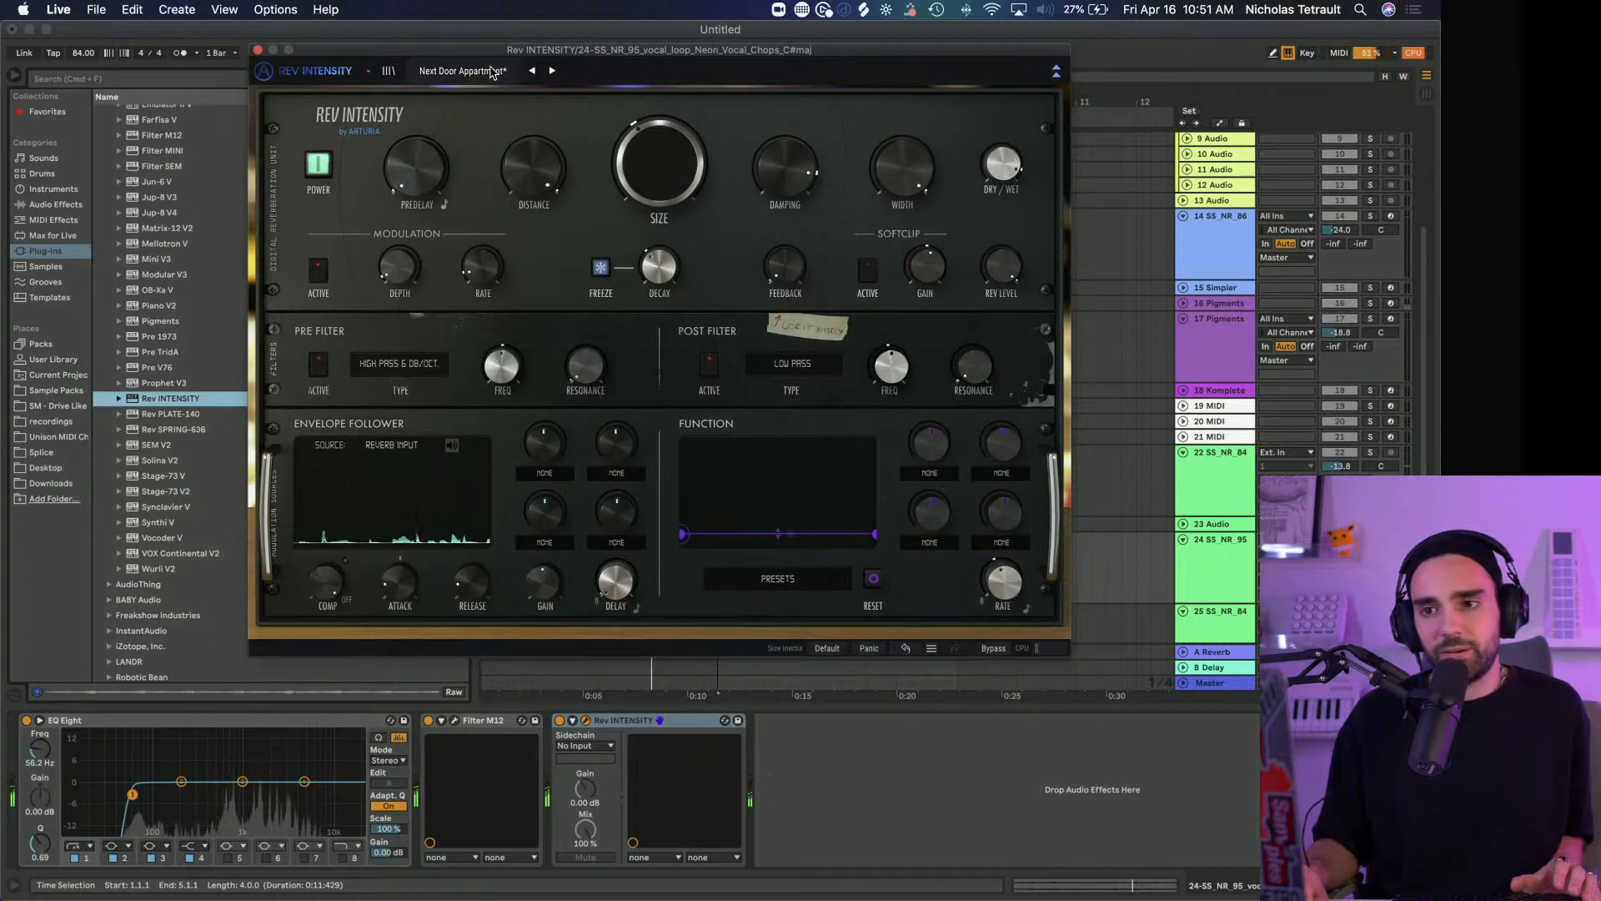
# Try Rev INTENSITY's Reversed Rhythm preset and adjust its Size while the vocal chops play
pyautogui.click(552, 71)
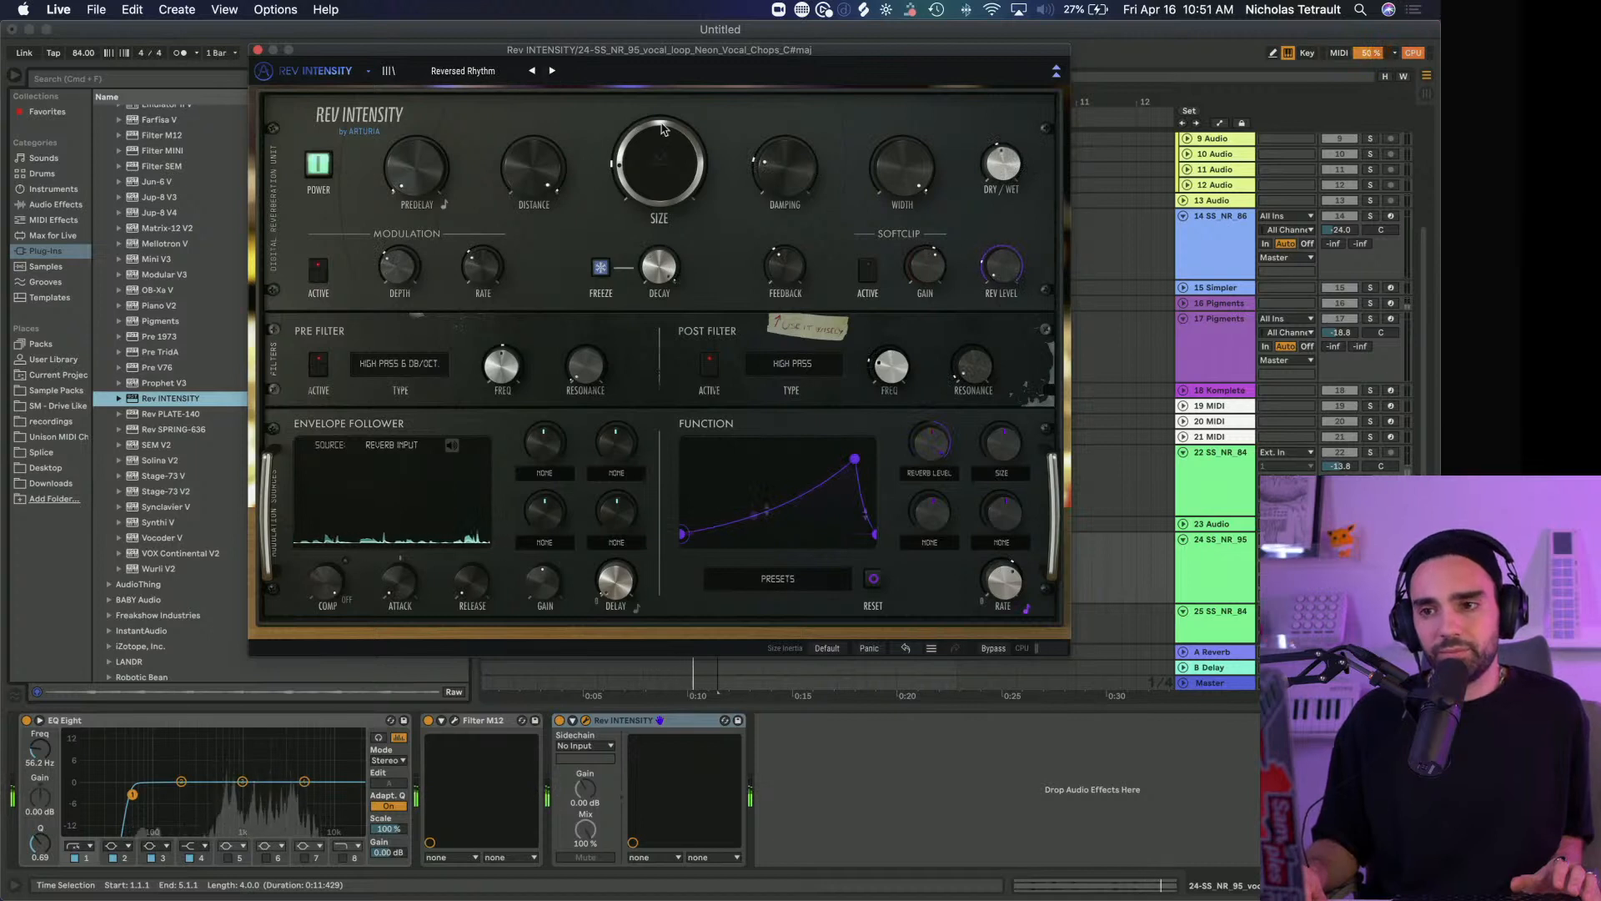
pyautogui.moveTo(662, 127); pyautogui.dragTo(662, 109)
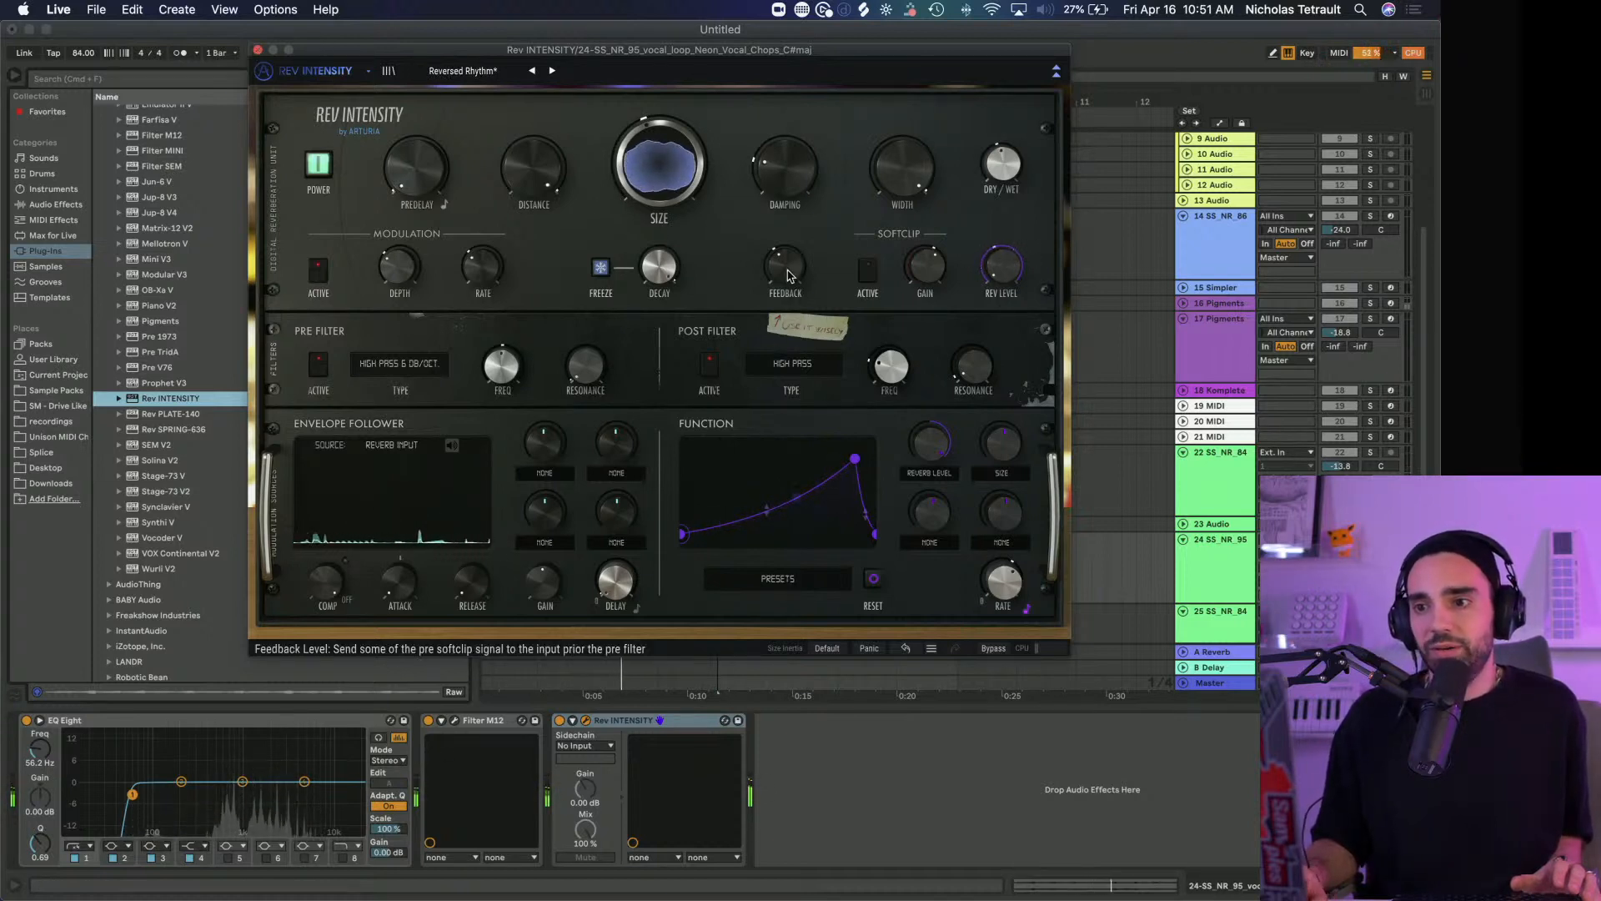
pyautogui.moveTo(785, 267)
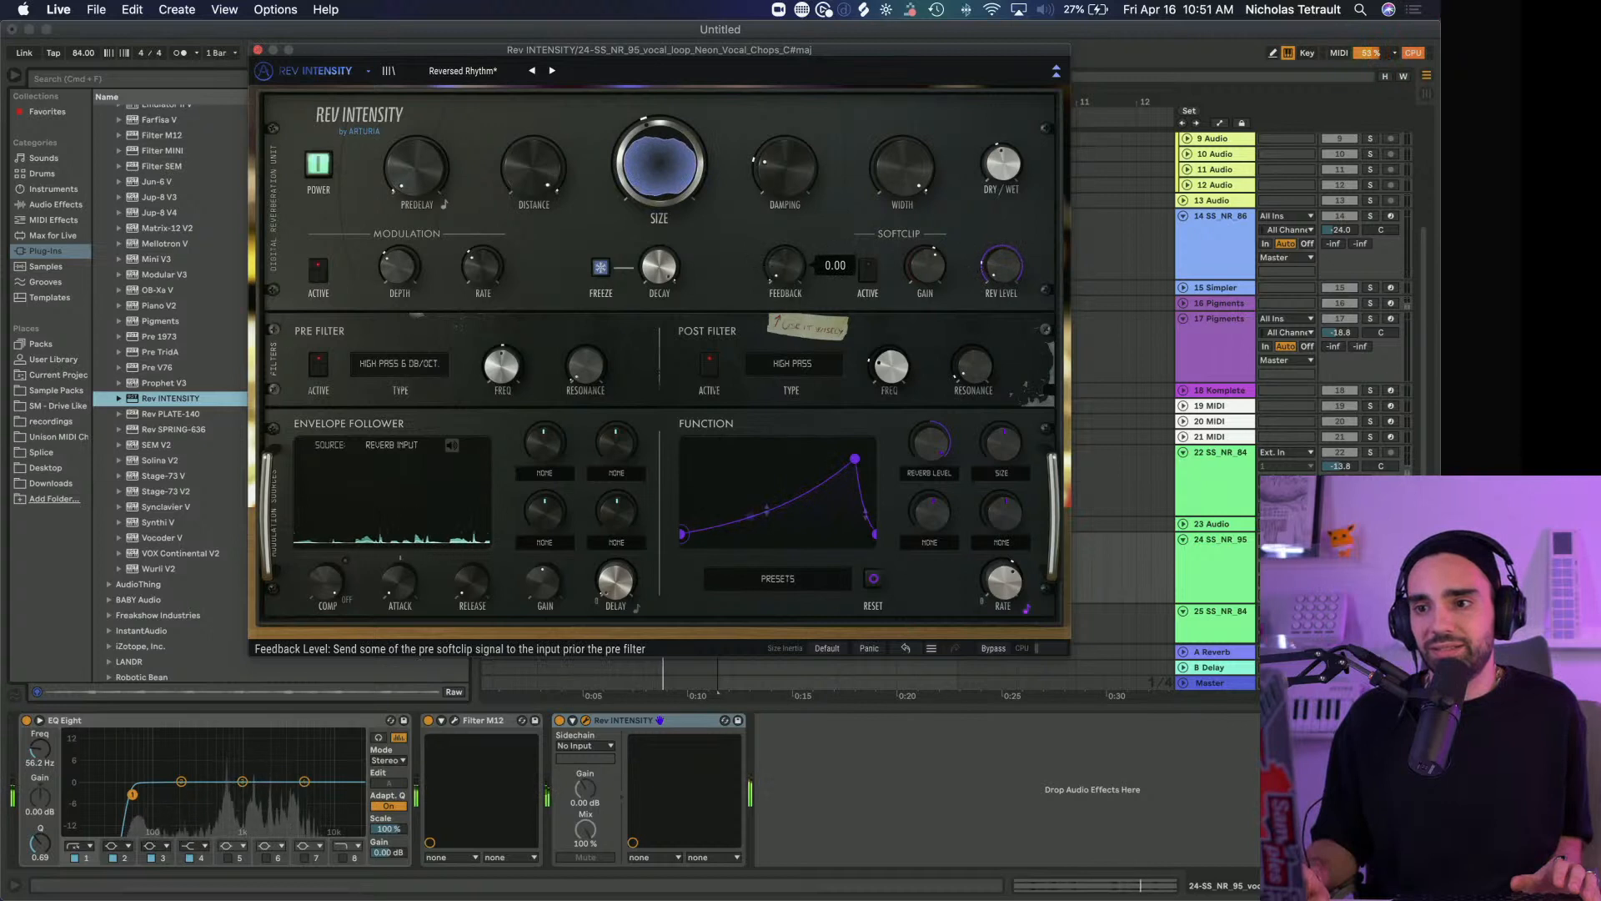
# Audition Rev INTENSITY's presets from Rhythmic Gate through Vintage on the vocal chops, and load Western Guitar
pyautogui.click(552, 71)
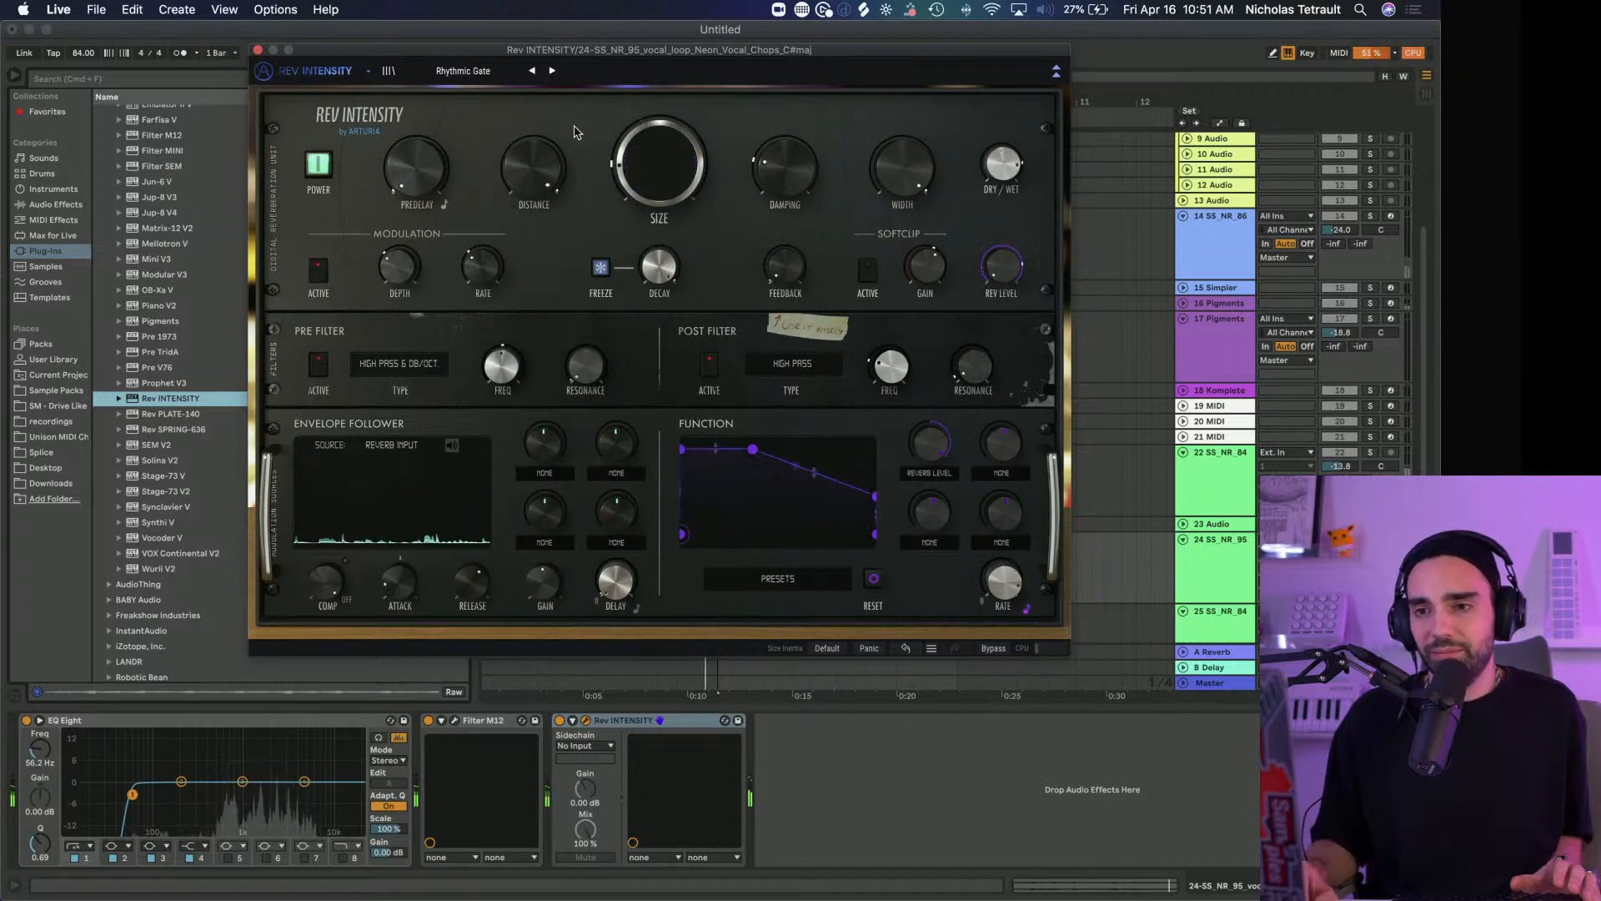
pyautogui.click(550, 71)
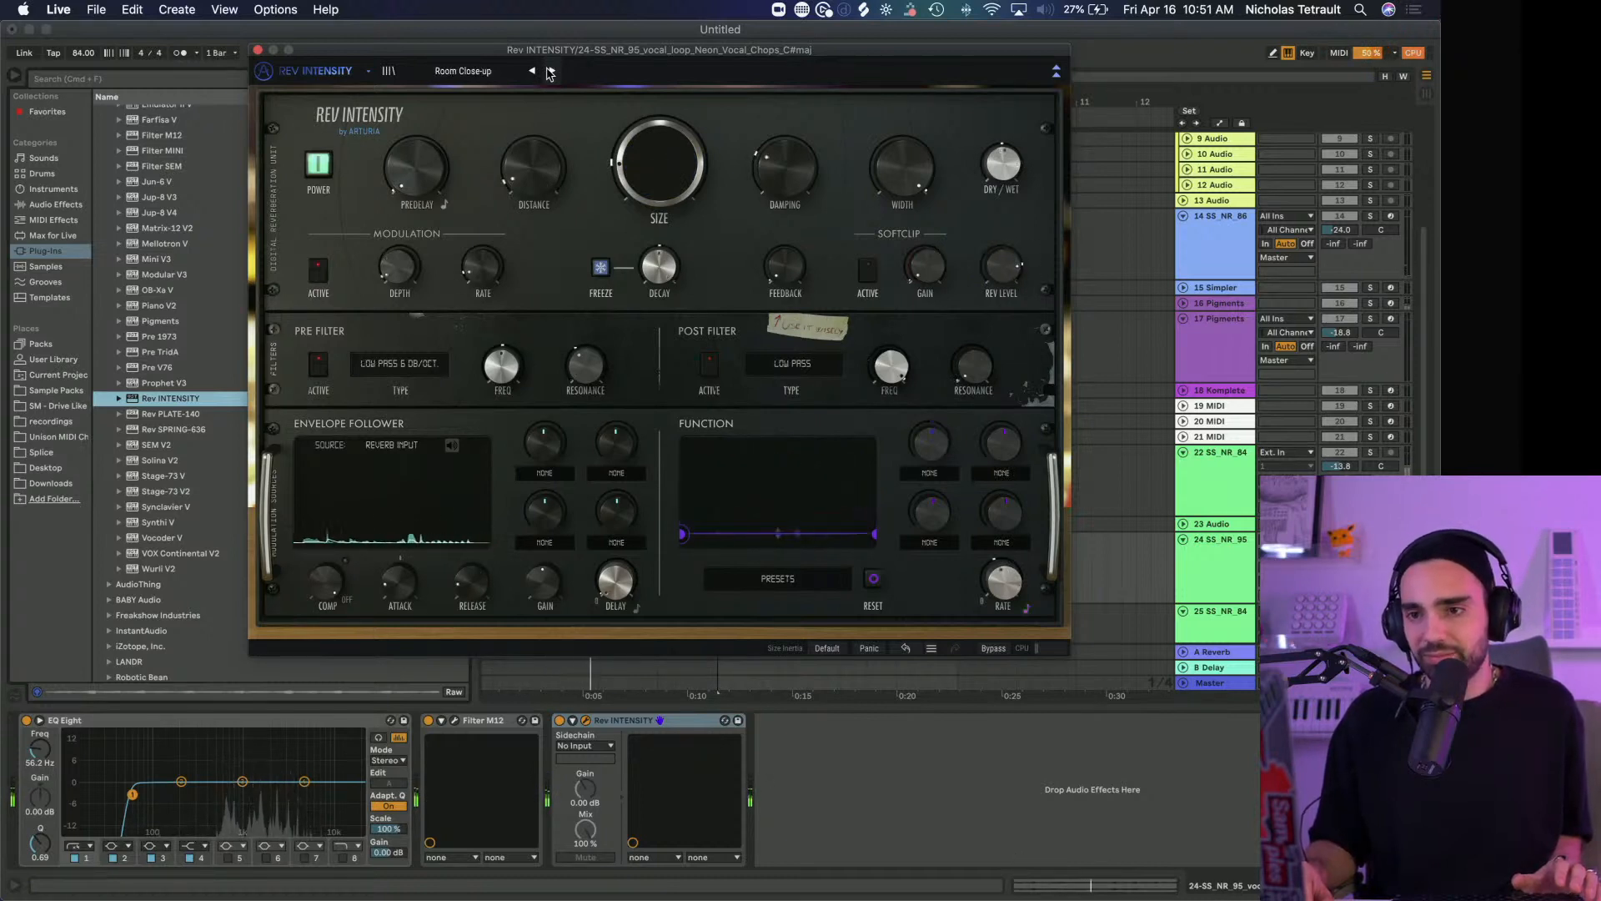
pyautogui.click(550, 71)
pyautogui.click(551, 71)
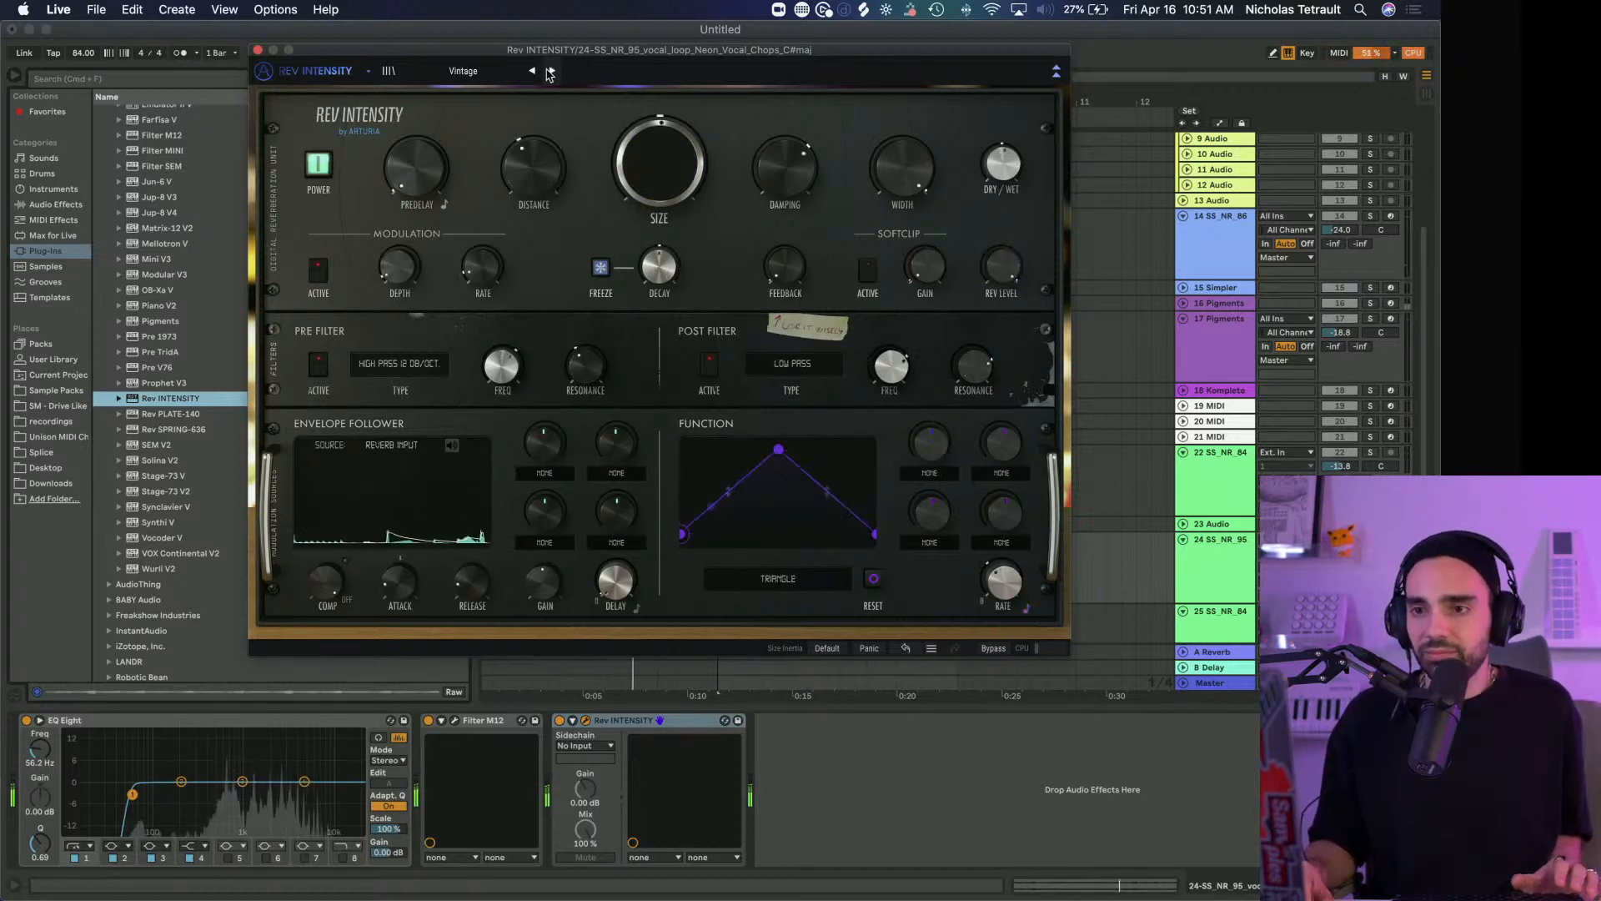
pyautogui.click(468, 73)
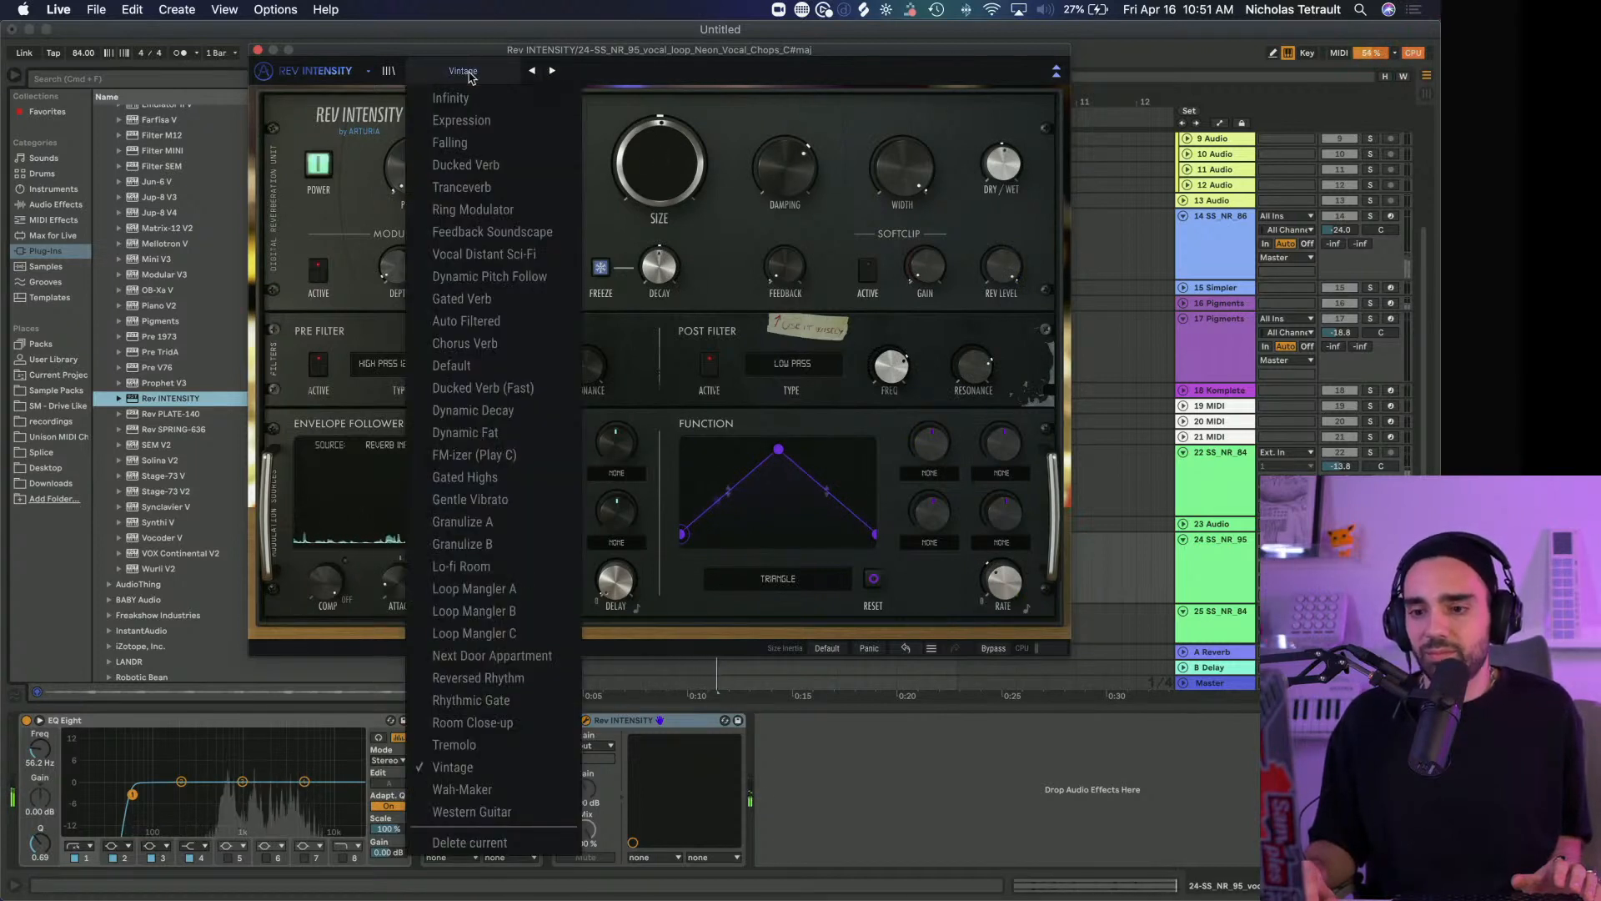
pyautogui.click(471, 811)
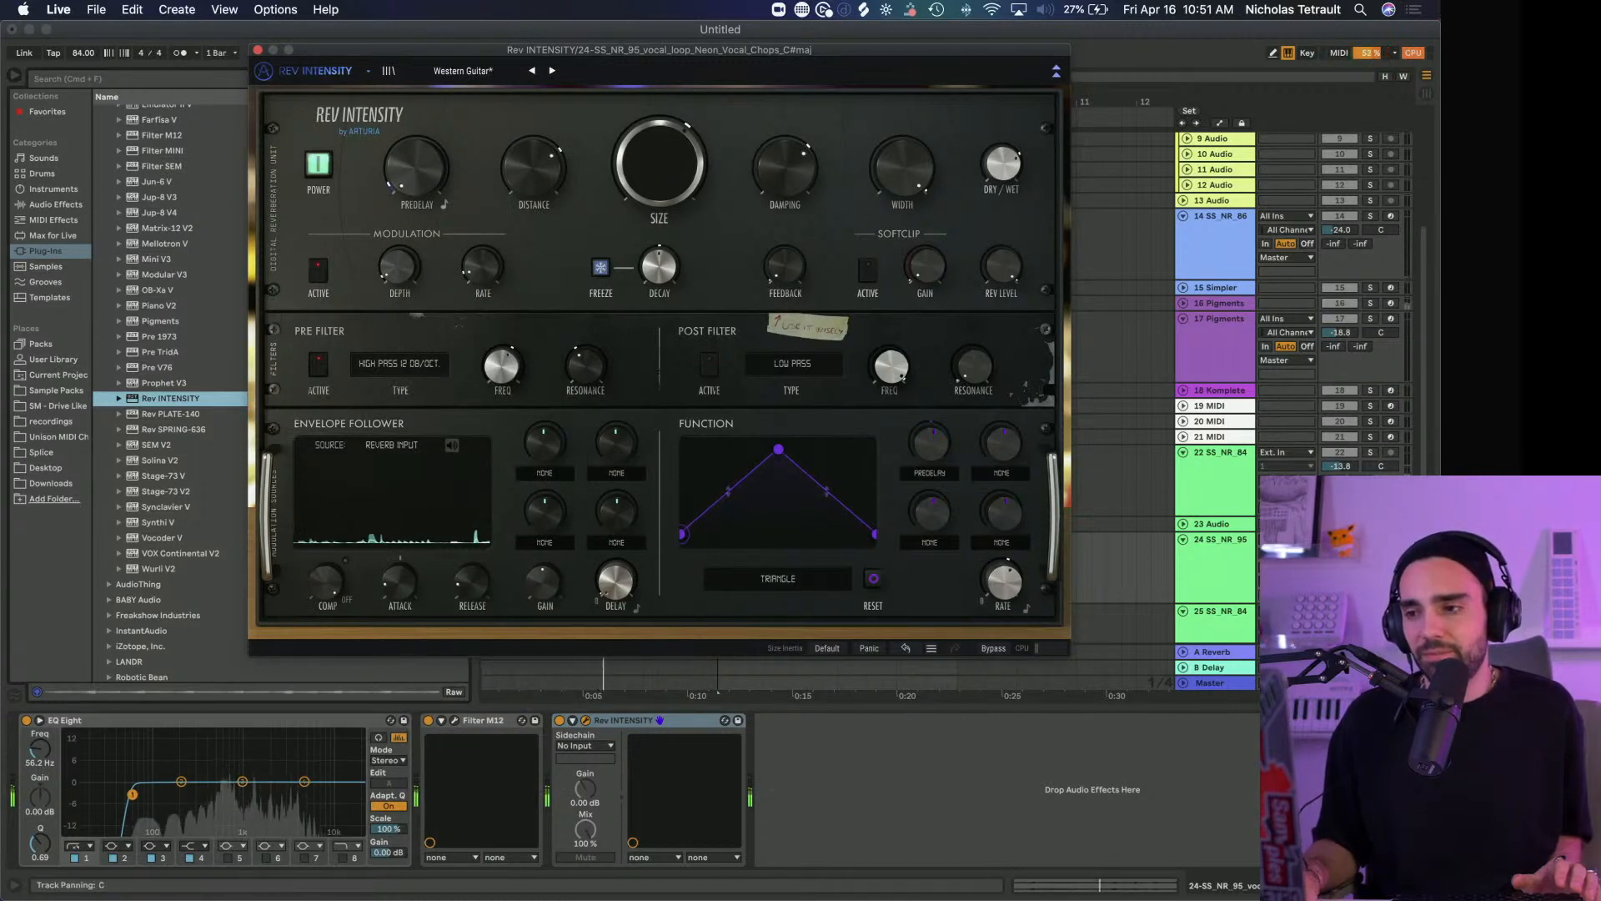
# Unsolo the vocal chops track, enable EQ Eight's band 8 low-pass at 1.32 kHz with Q 2.11, and close Rev INTENSITY
pyautogui.click(1370, 539)
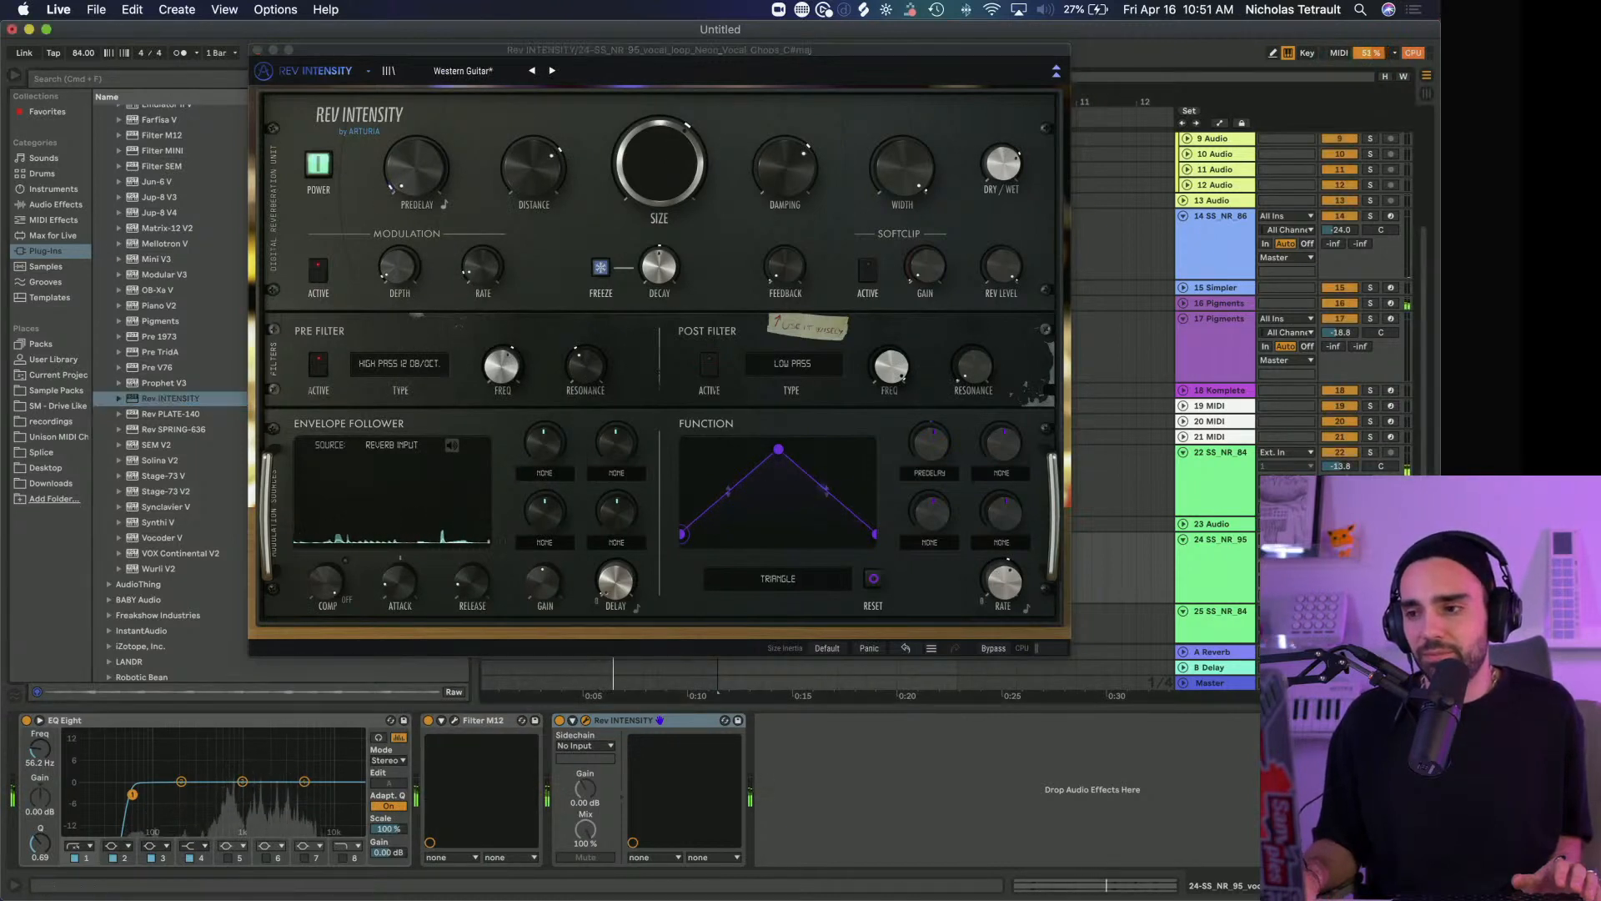
pyautogui.click(342, 858)
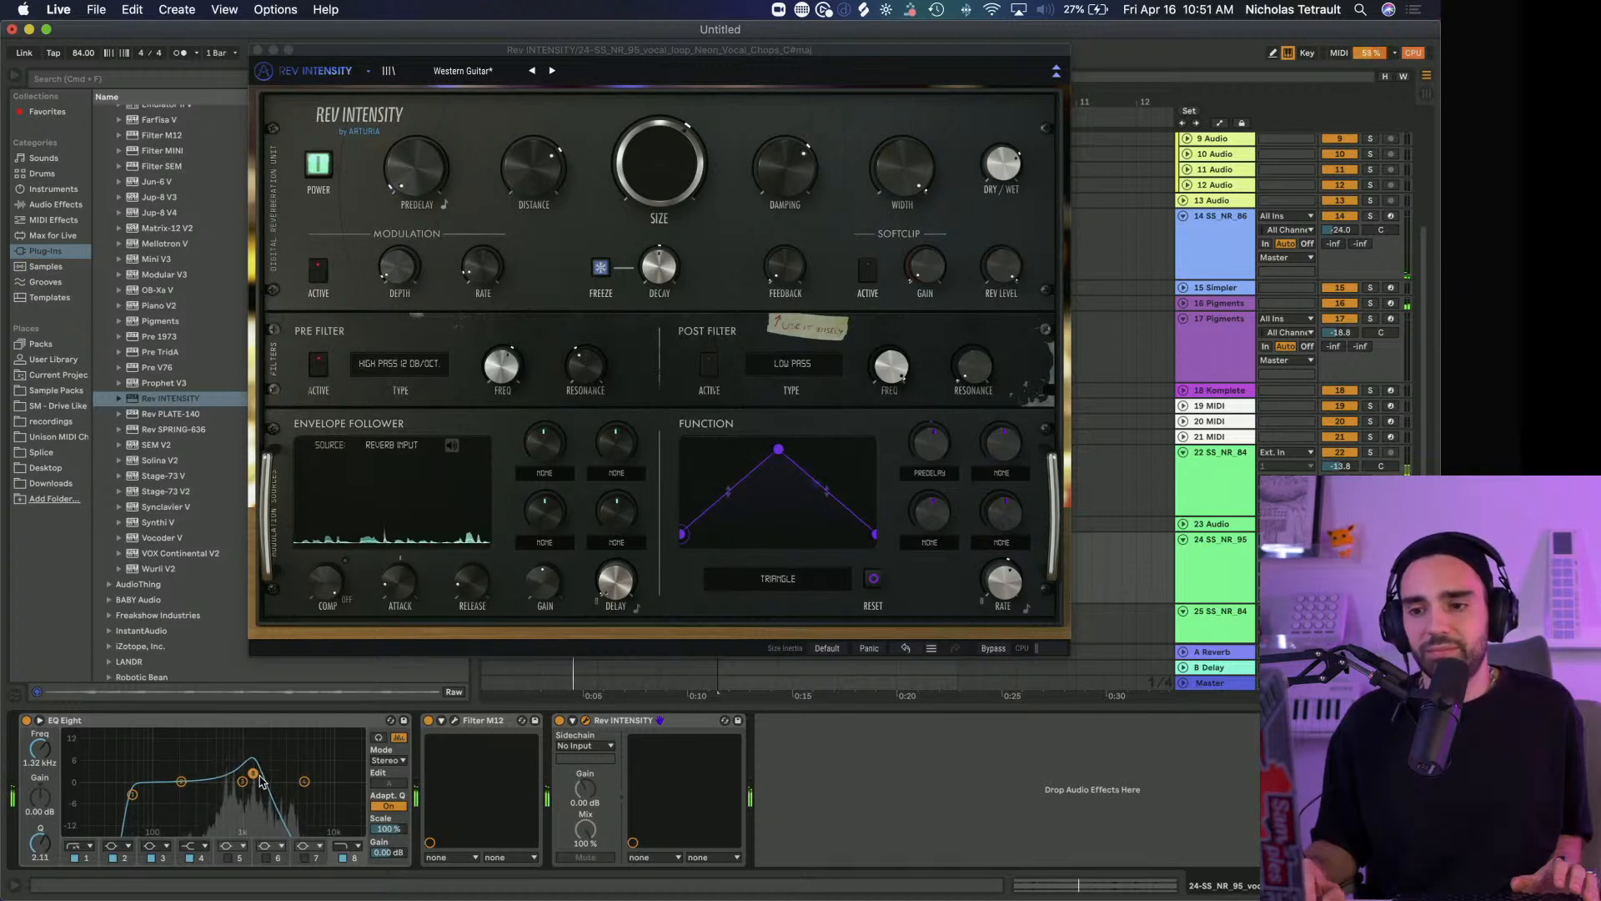
pyautogui.click(257, 50)
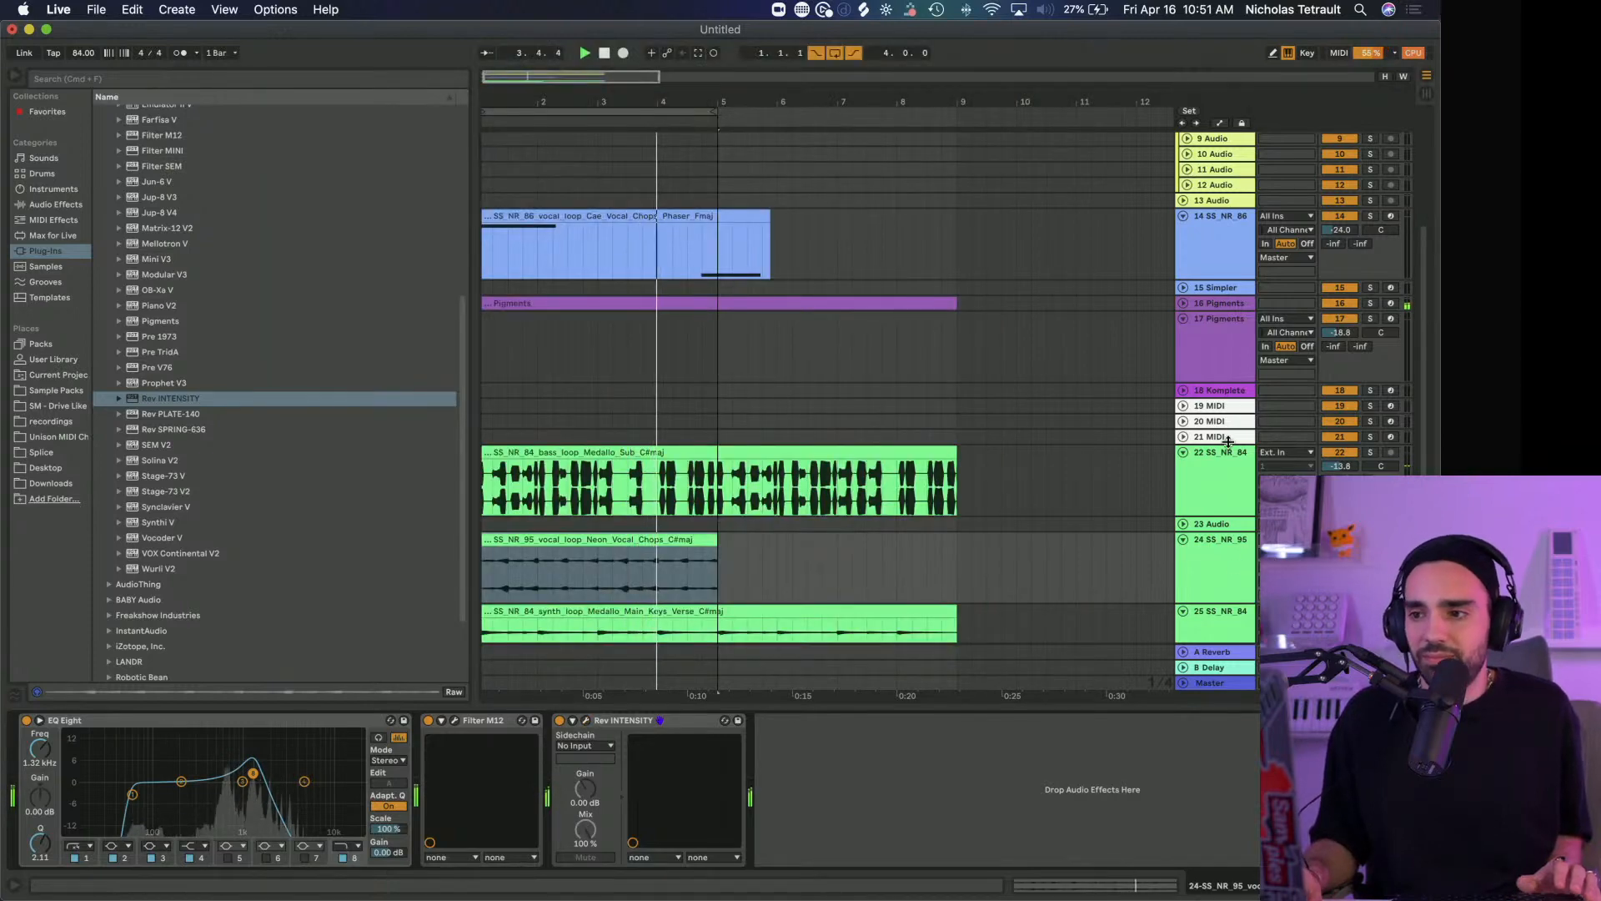
# Copy the kick-sidechained Compressor from track 17 Pigments to the end of the Neon Vocal Chops track's device chain
pyautogui.click(1224, 478)
pyautogui.click(1232, 355)
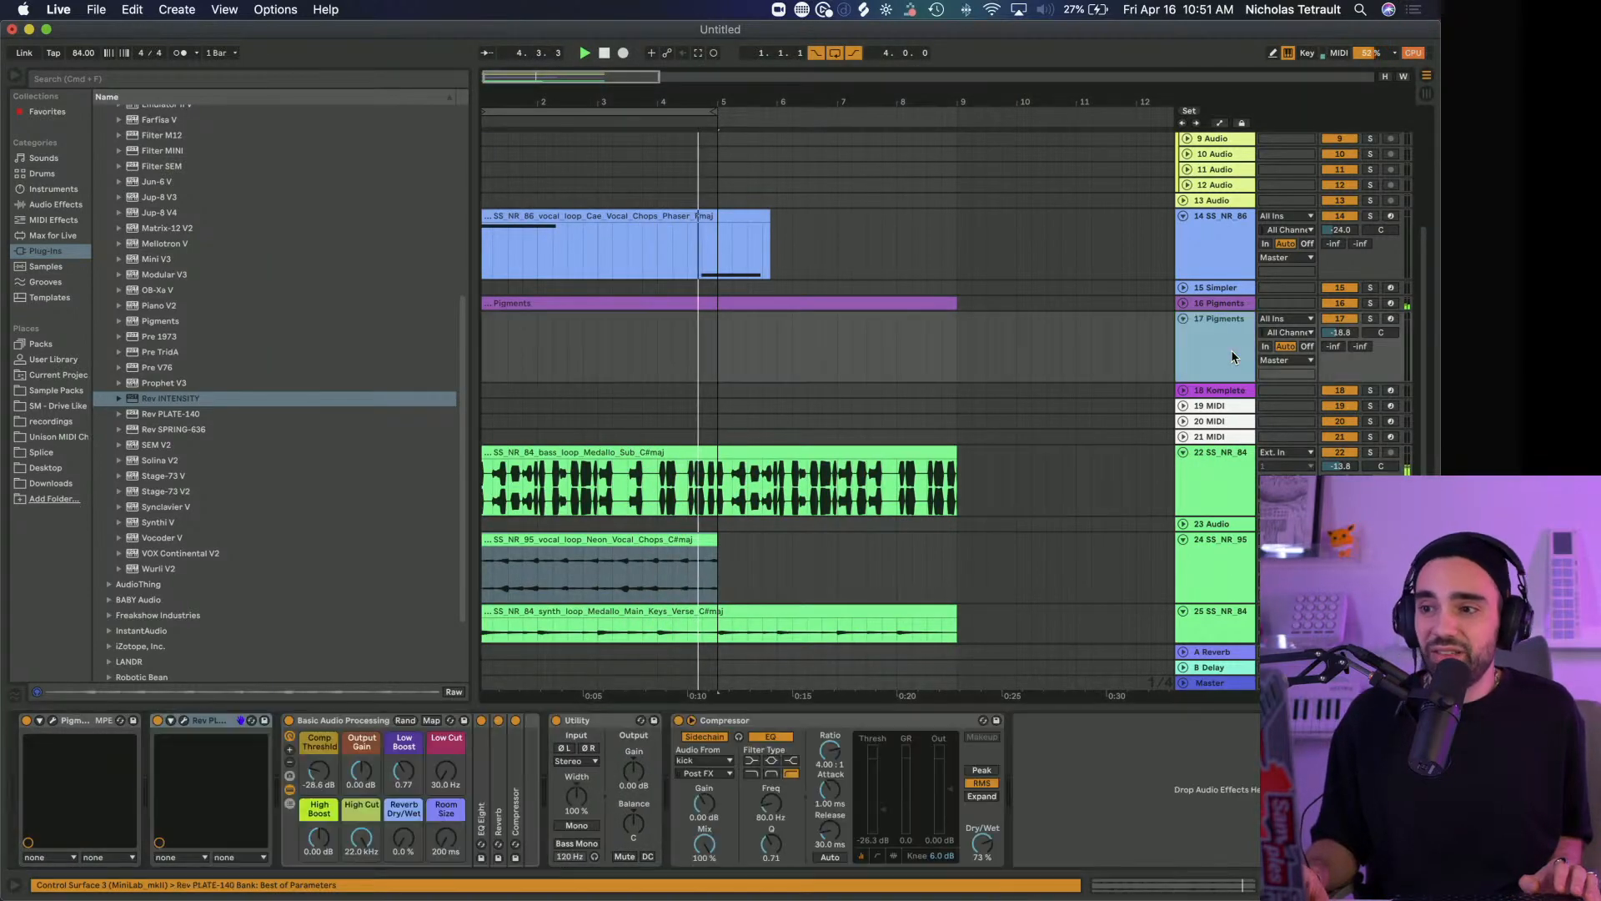
pyautogui.click(814, 721)
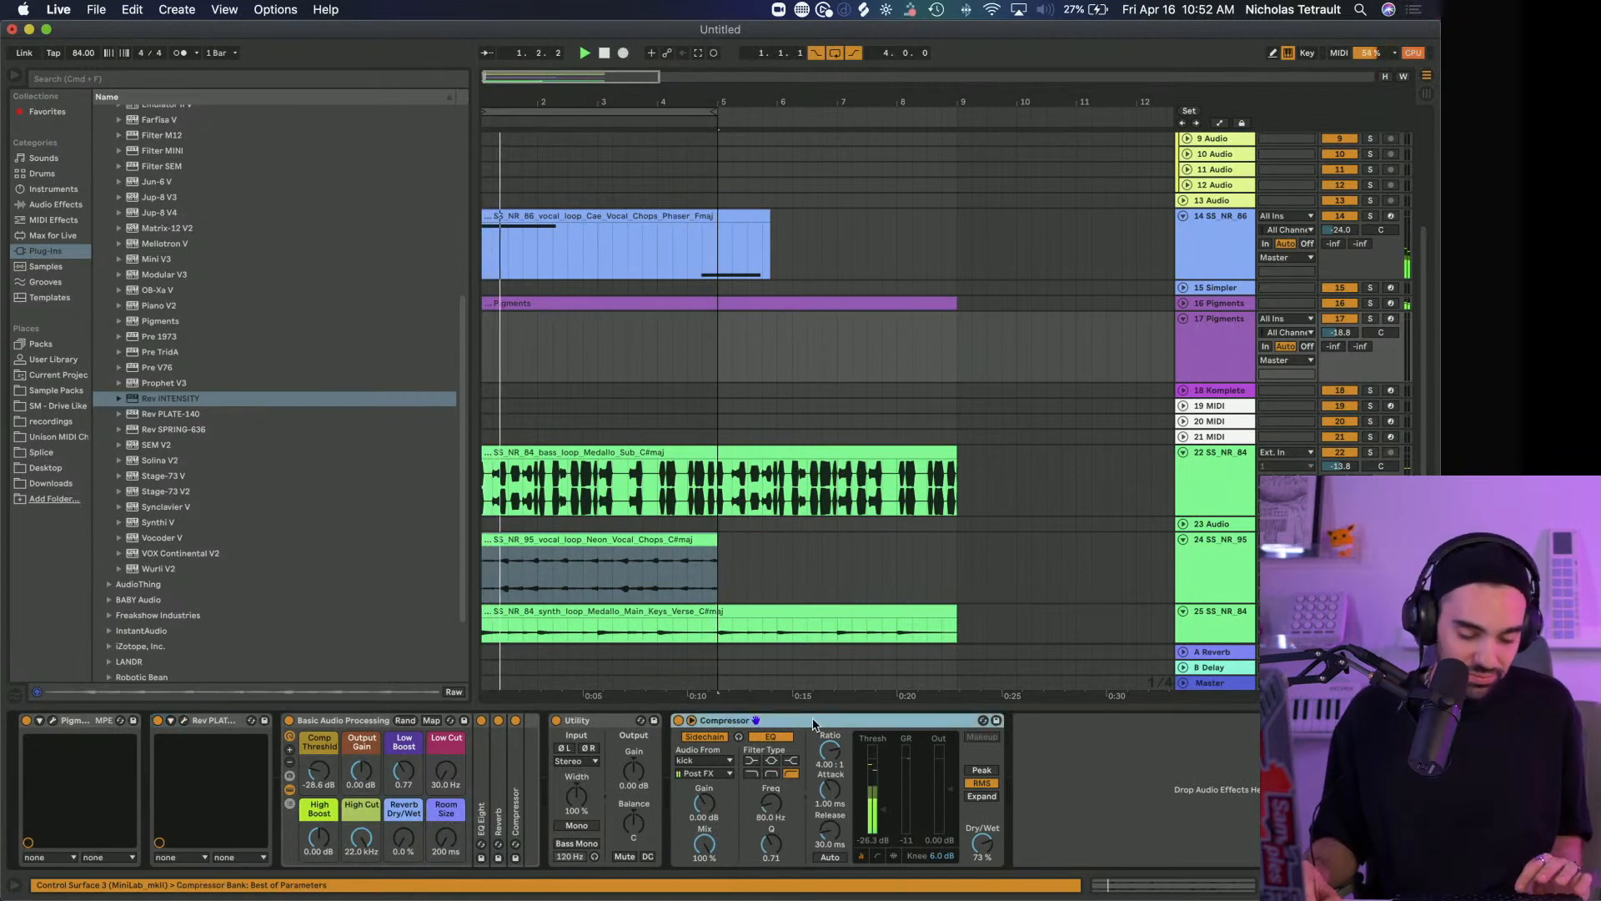
pyautogui.click(704, 543)
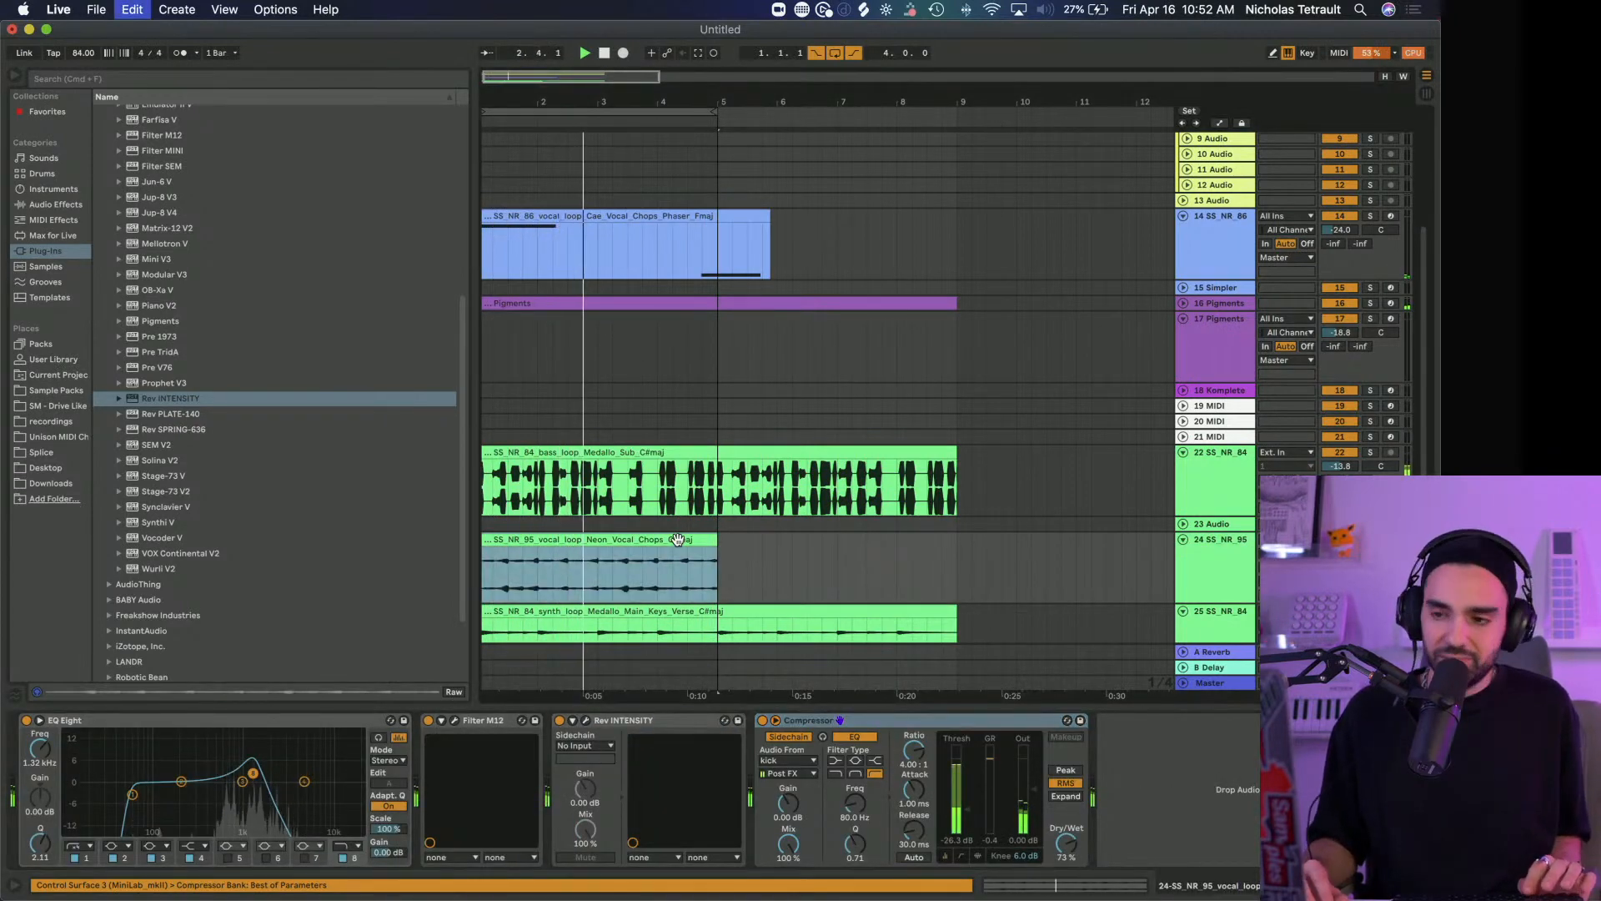
# Duplicate the Neon Vocal Chops clip from bar 5 to bar 9 and extend the arrangement loop to 8 bars
pyautogui.press('super+d')
pyautogui.hscroll(-1, 686, 552)
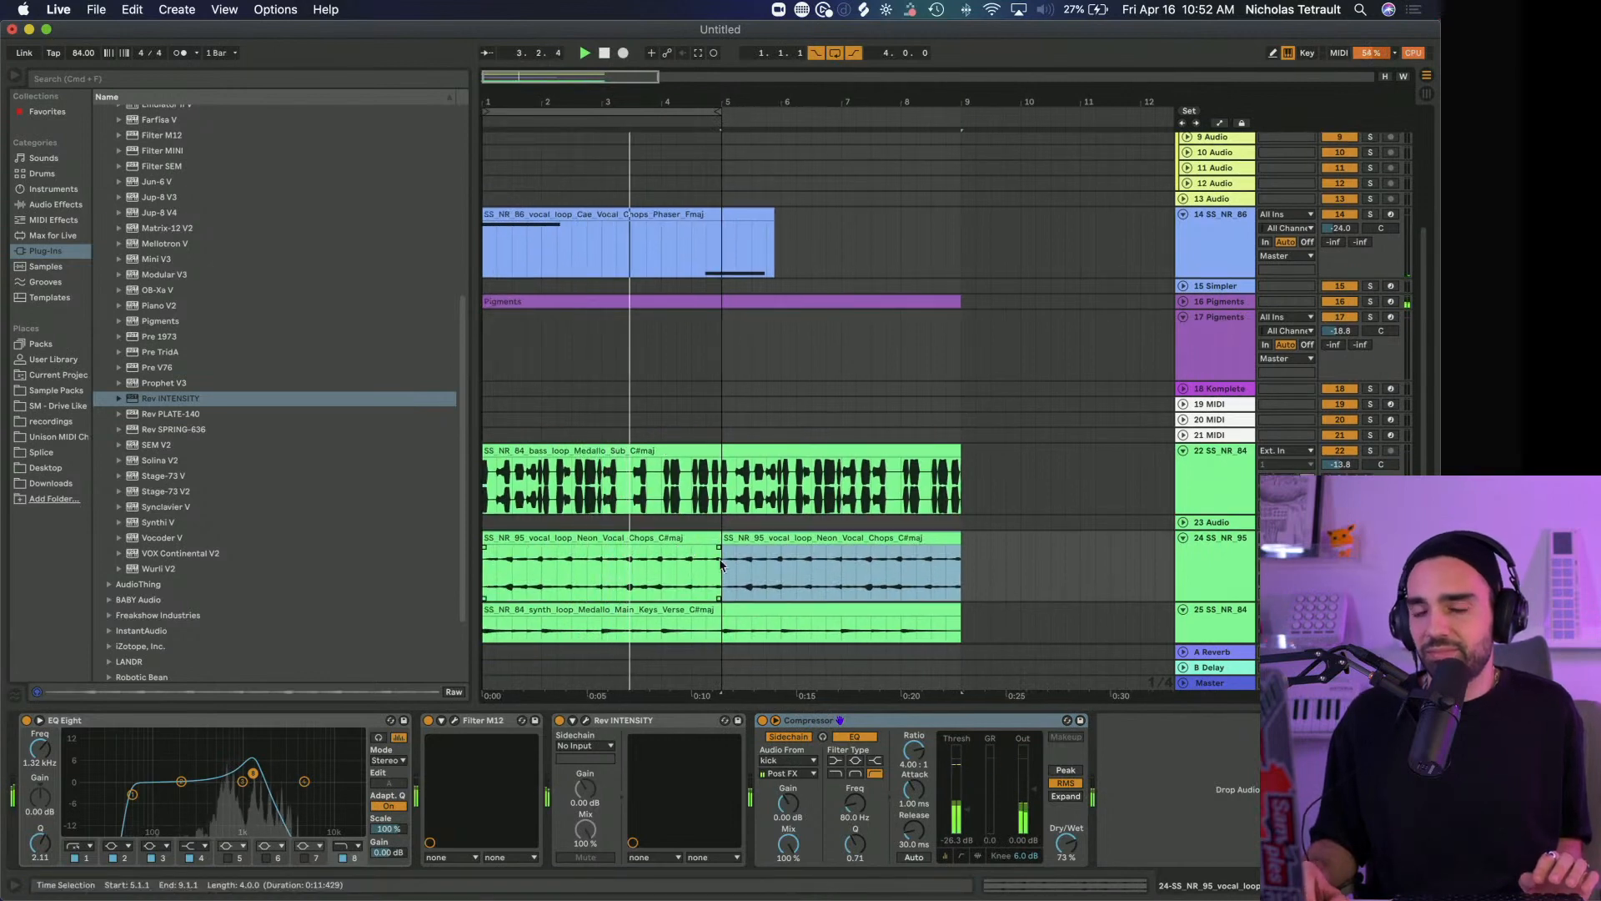
pyautogui.click(14, 76)
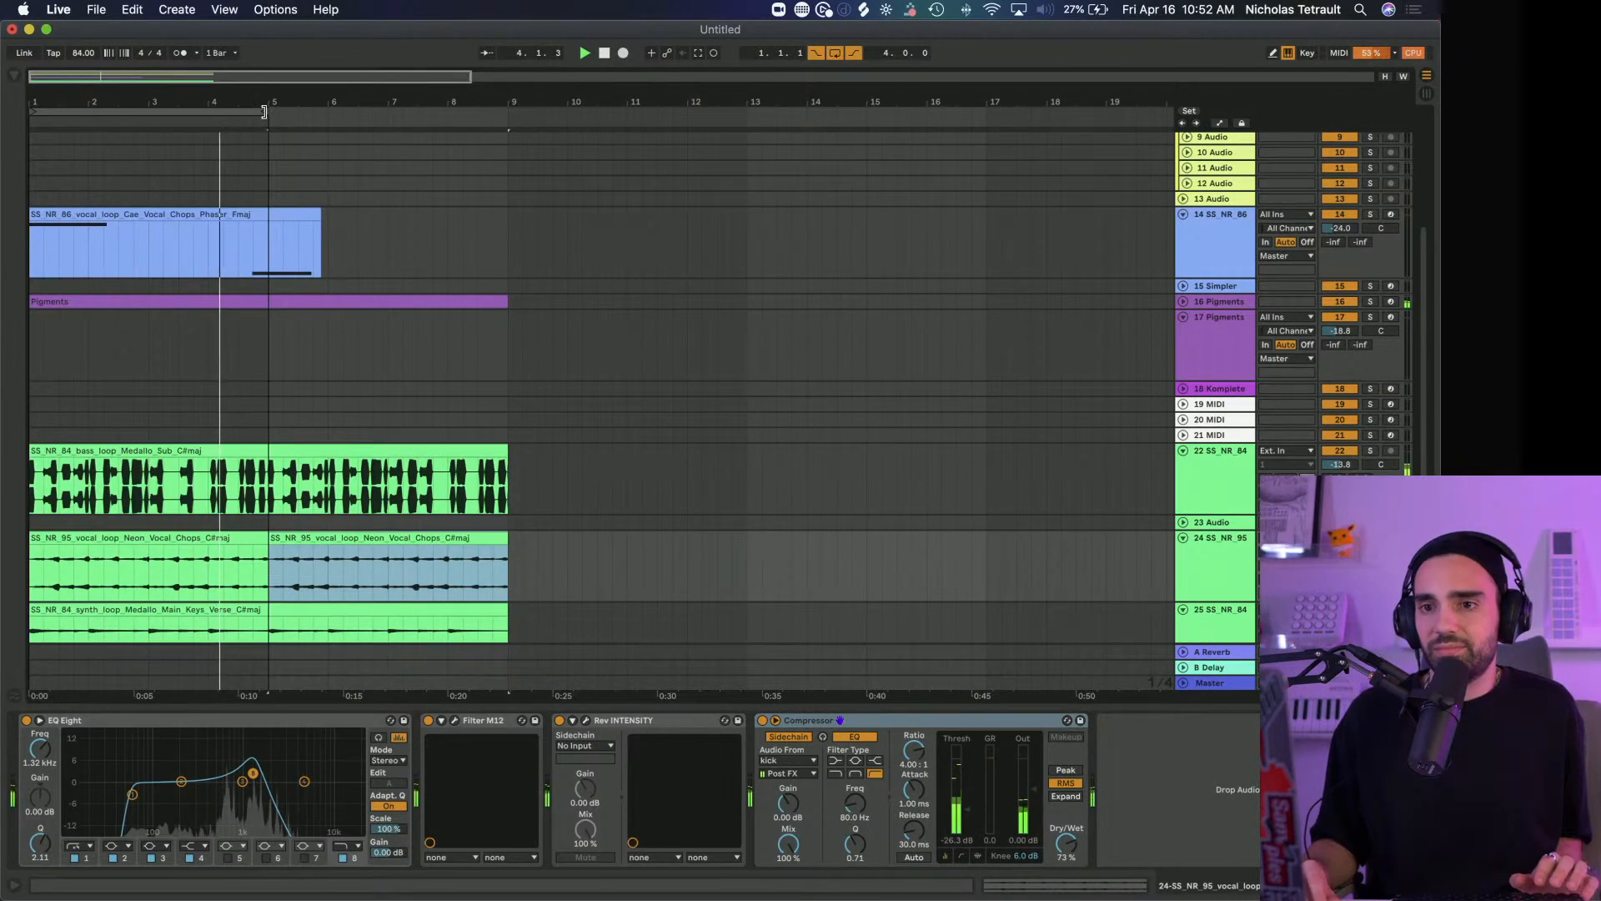
pyautogui.moveTo(266, 111); pyautogui.dragTo(508, 132)
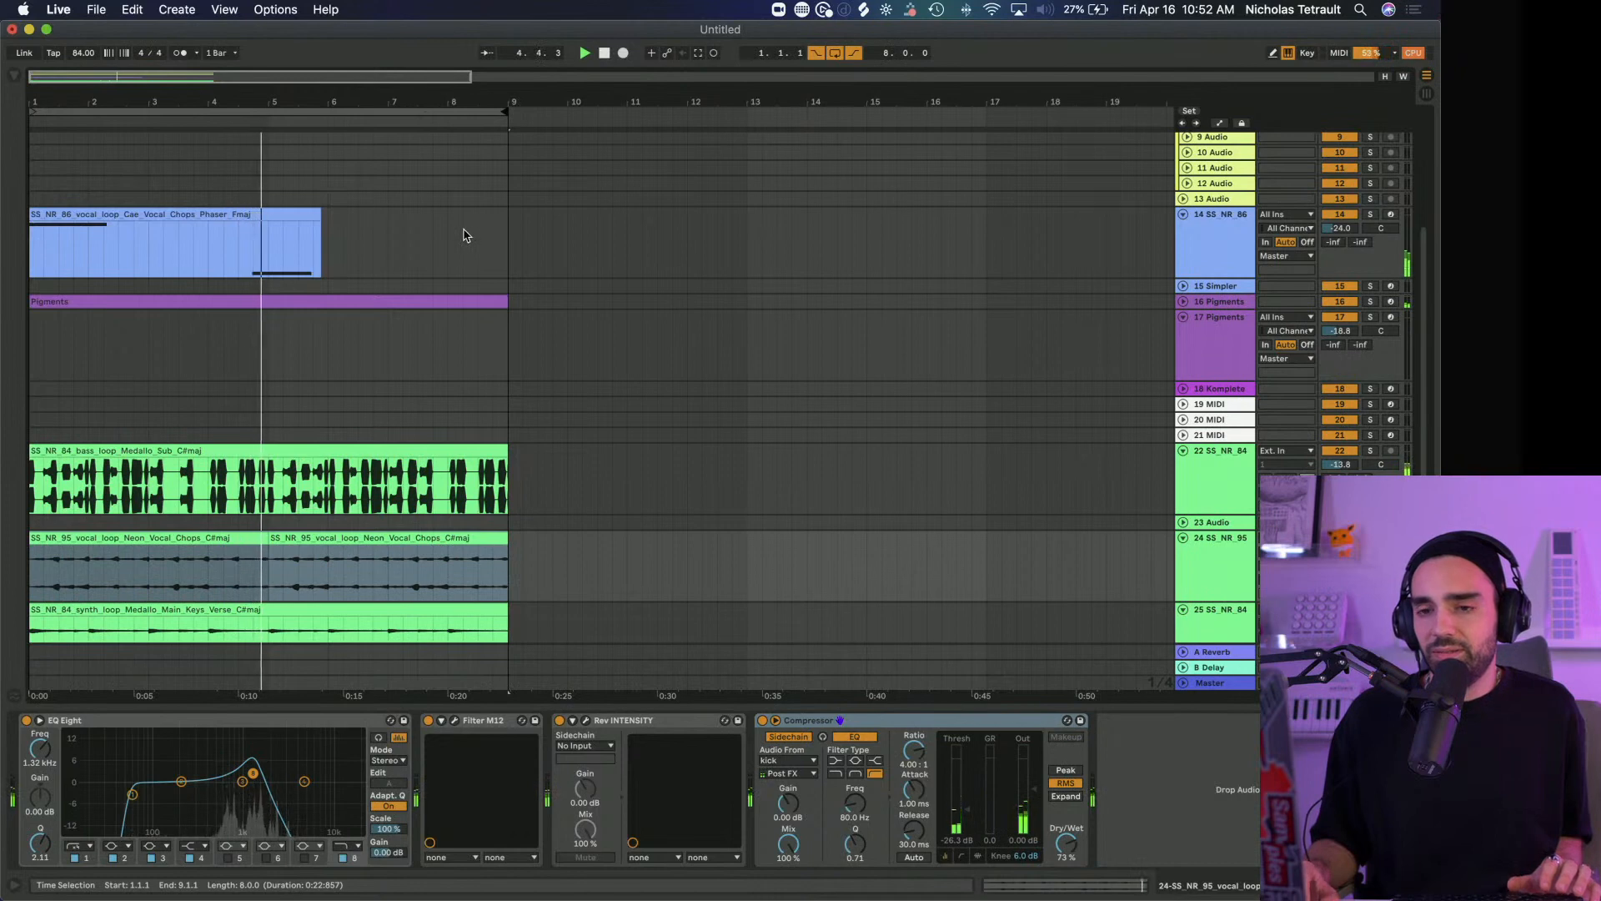
# Turn off Rev PLATE-140 on track 17 Pigments and open the Pigments synth window
pyautogui.scroll(3, 465, 241)
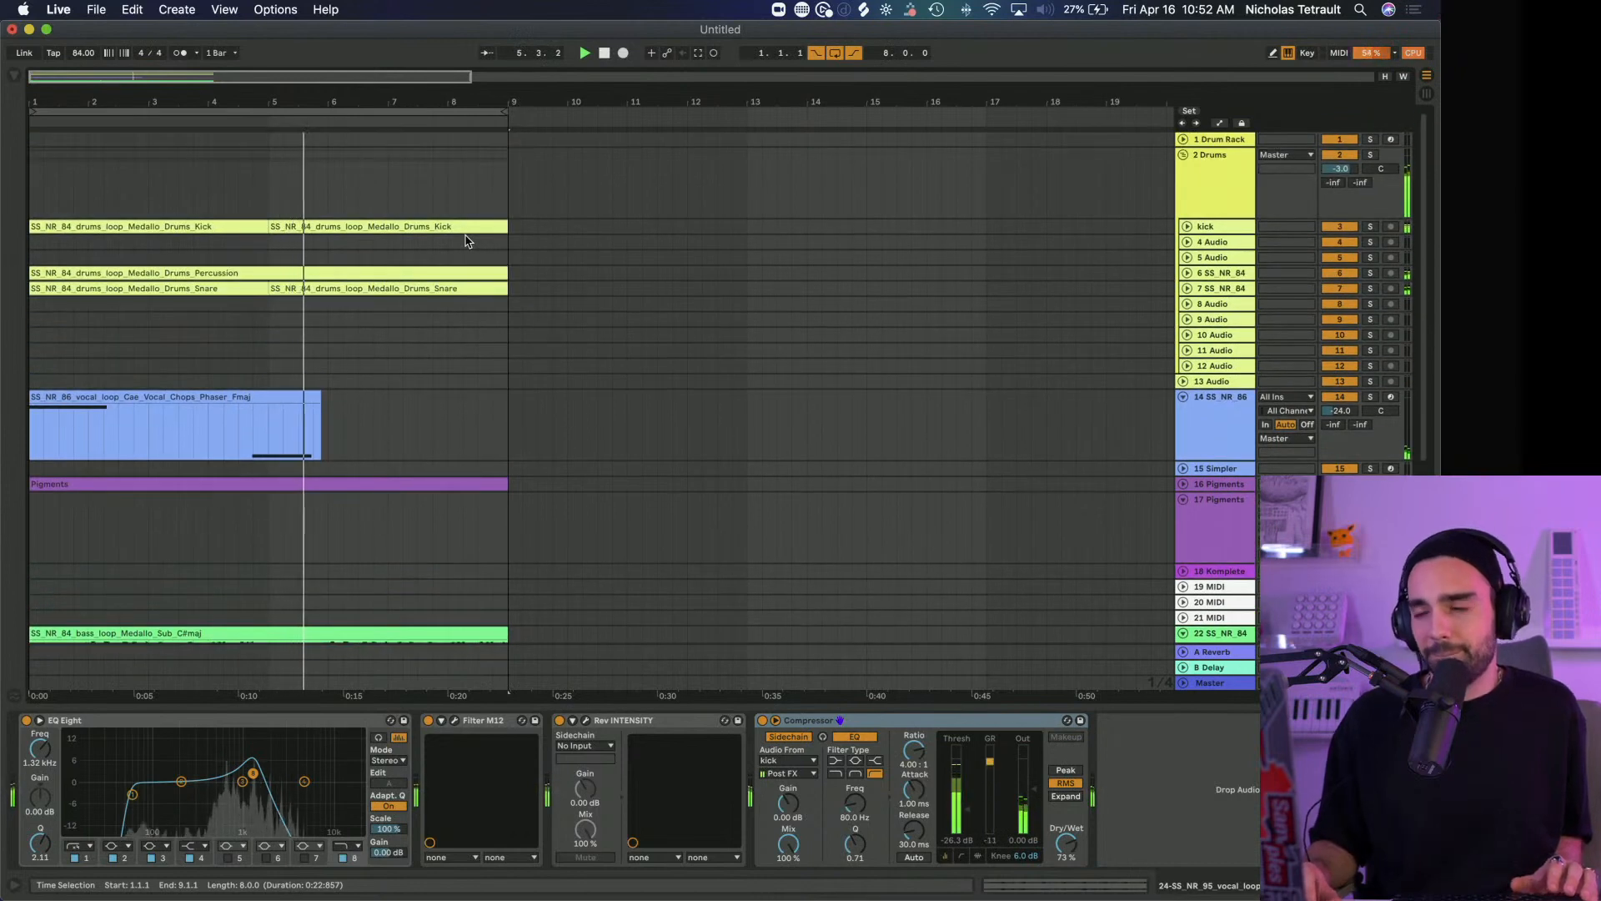
pyautogui.scroll(-4, 466, 234)
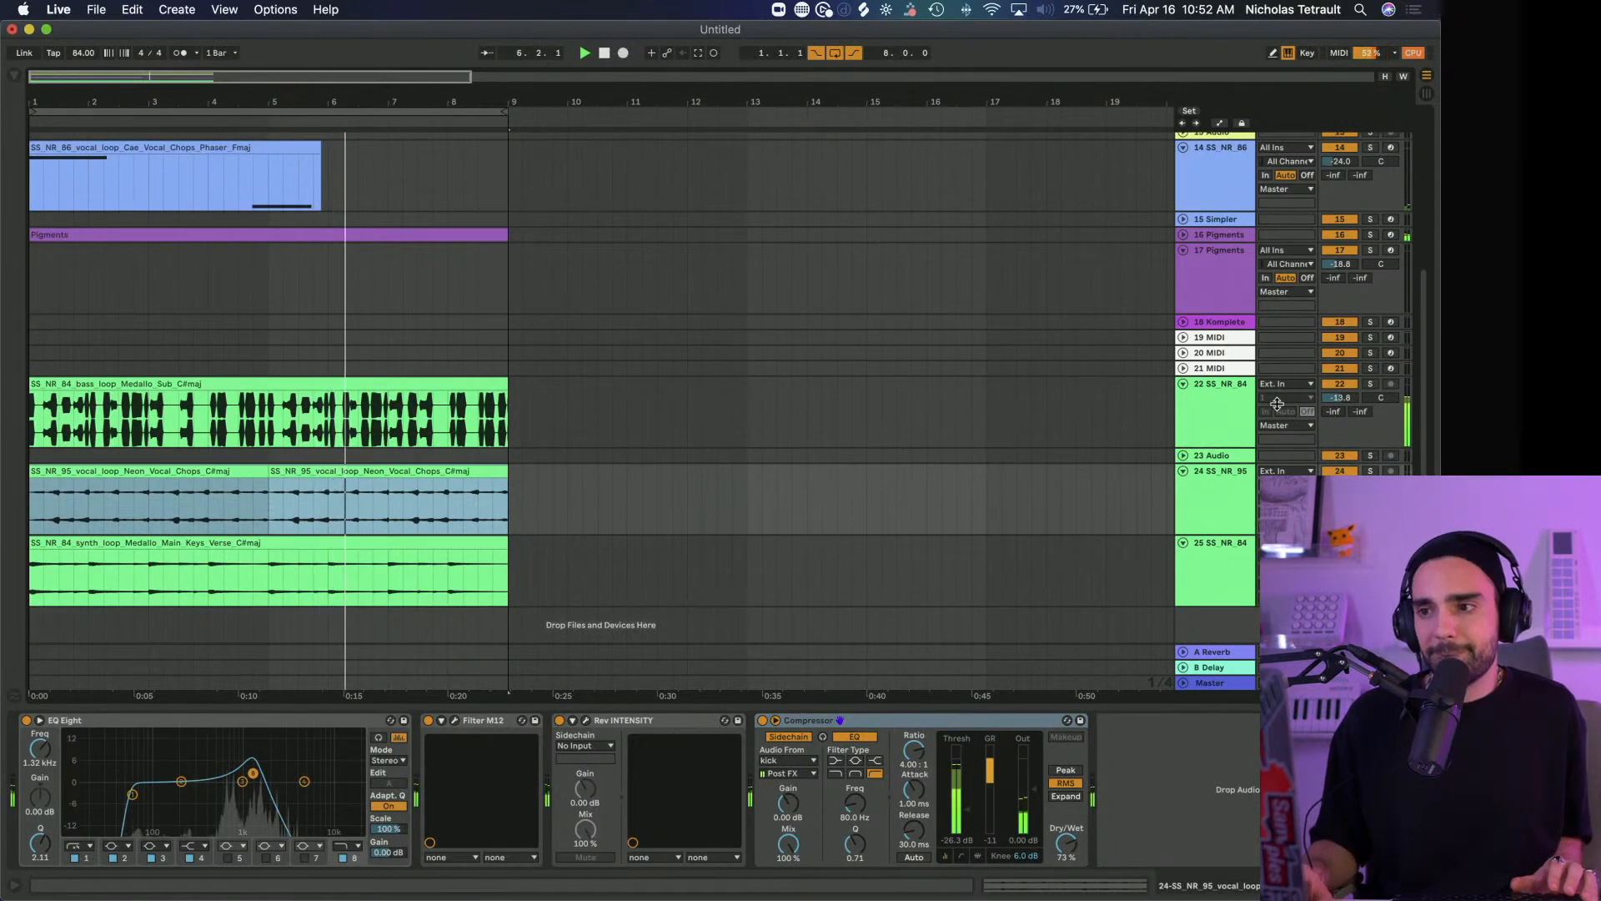
pyautogui.click(1229, 307)
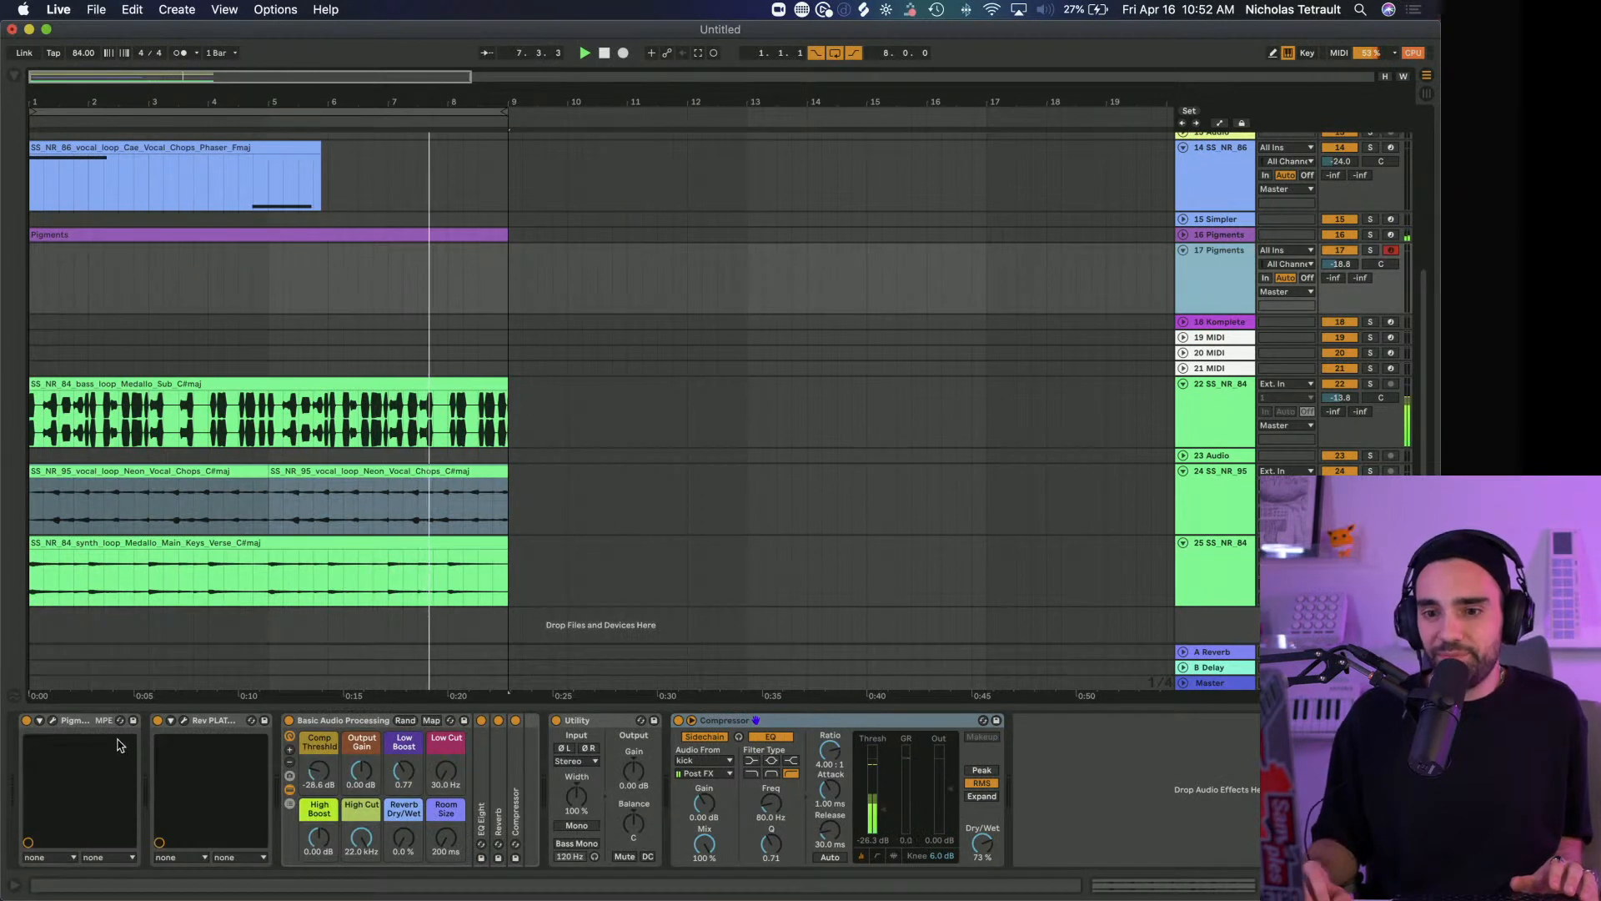
pyautogui.click(157, 721)
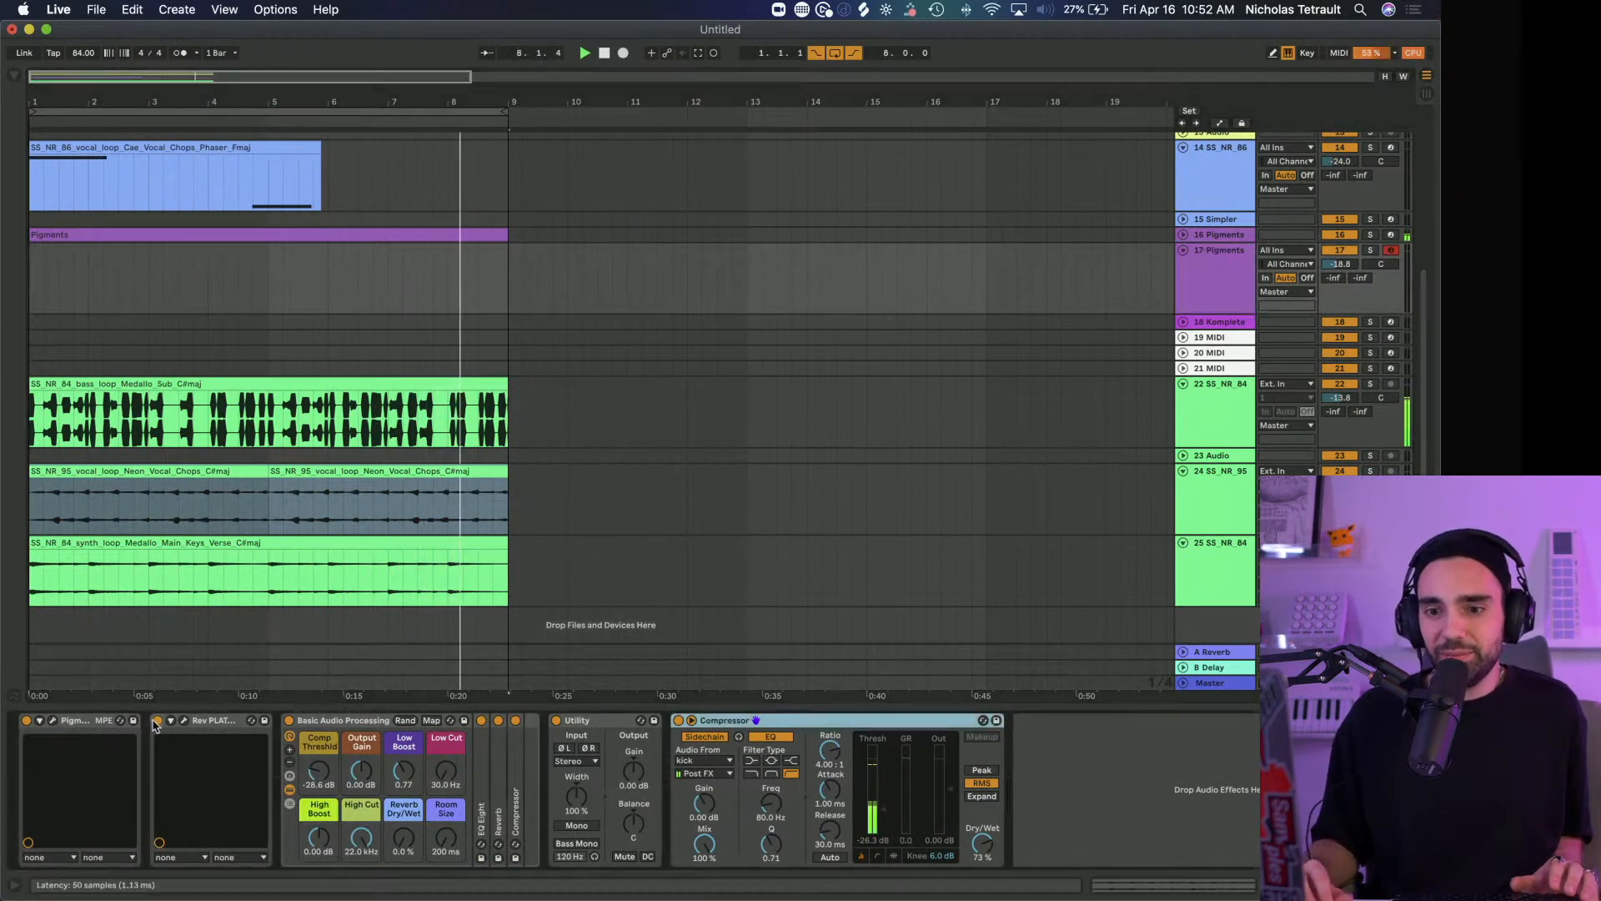
pyautogui.click(52, 722)
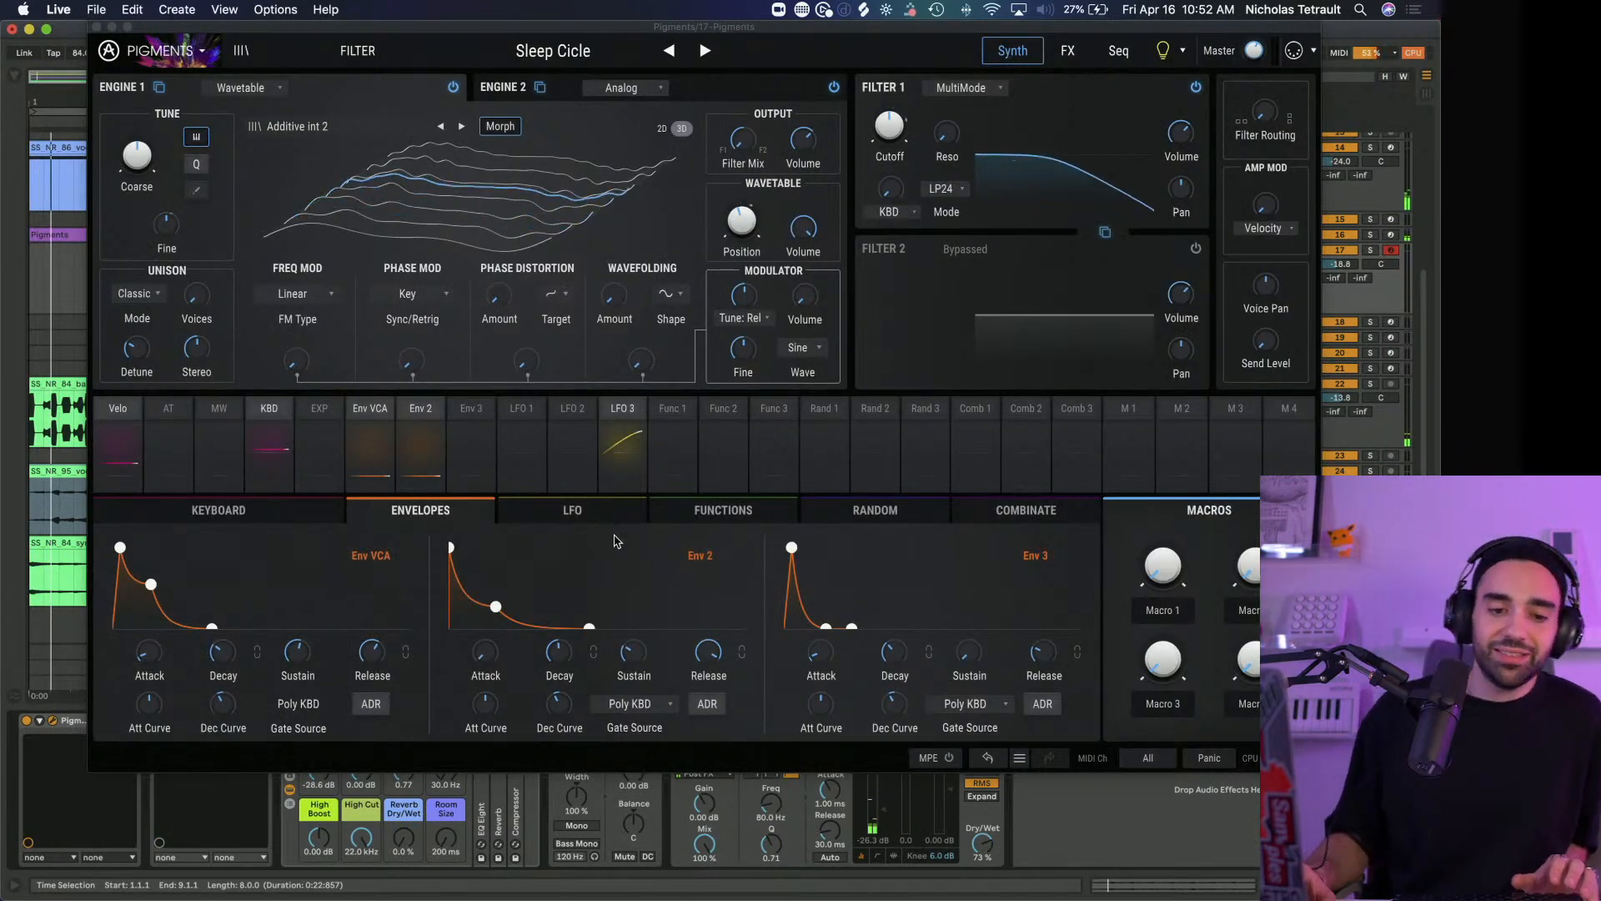
# Audition the Pigments presets So Fi E and Something Happened, playing the latter with the loop
pyautogui.click(708, 52)
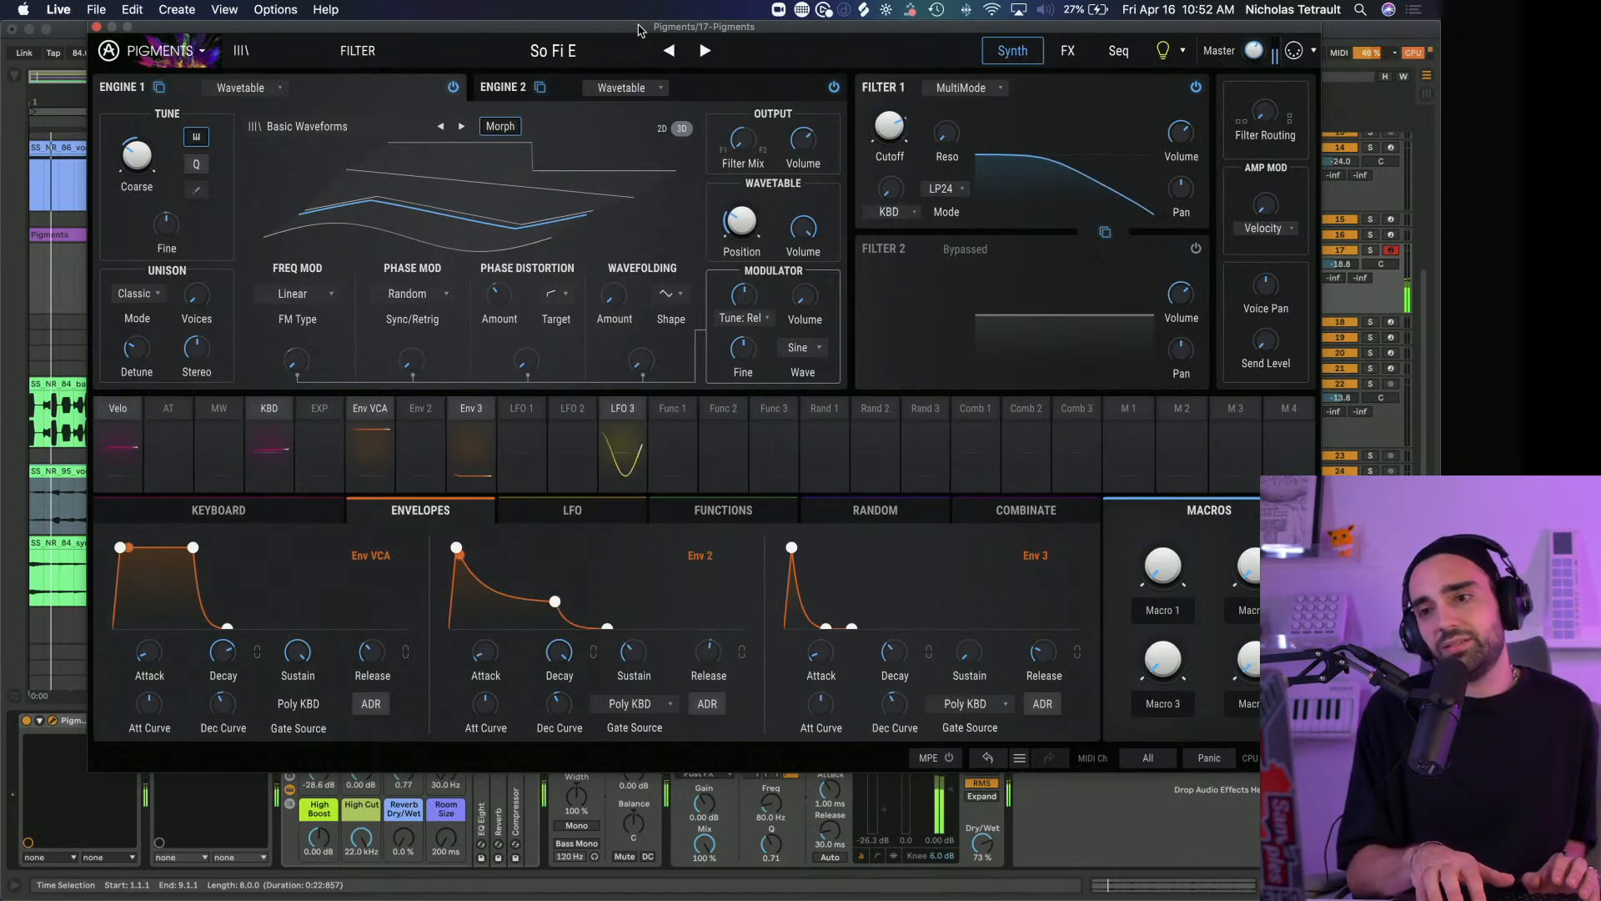
pyautogui.click(704, 52)
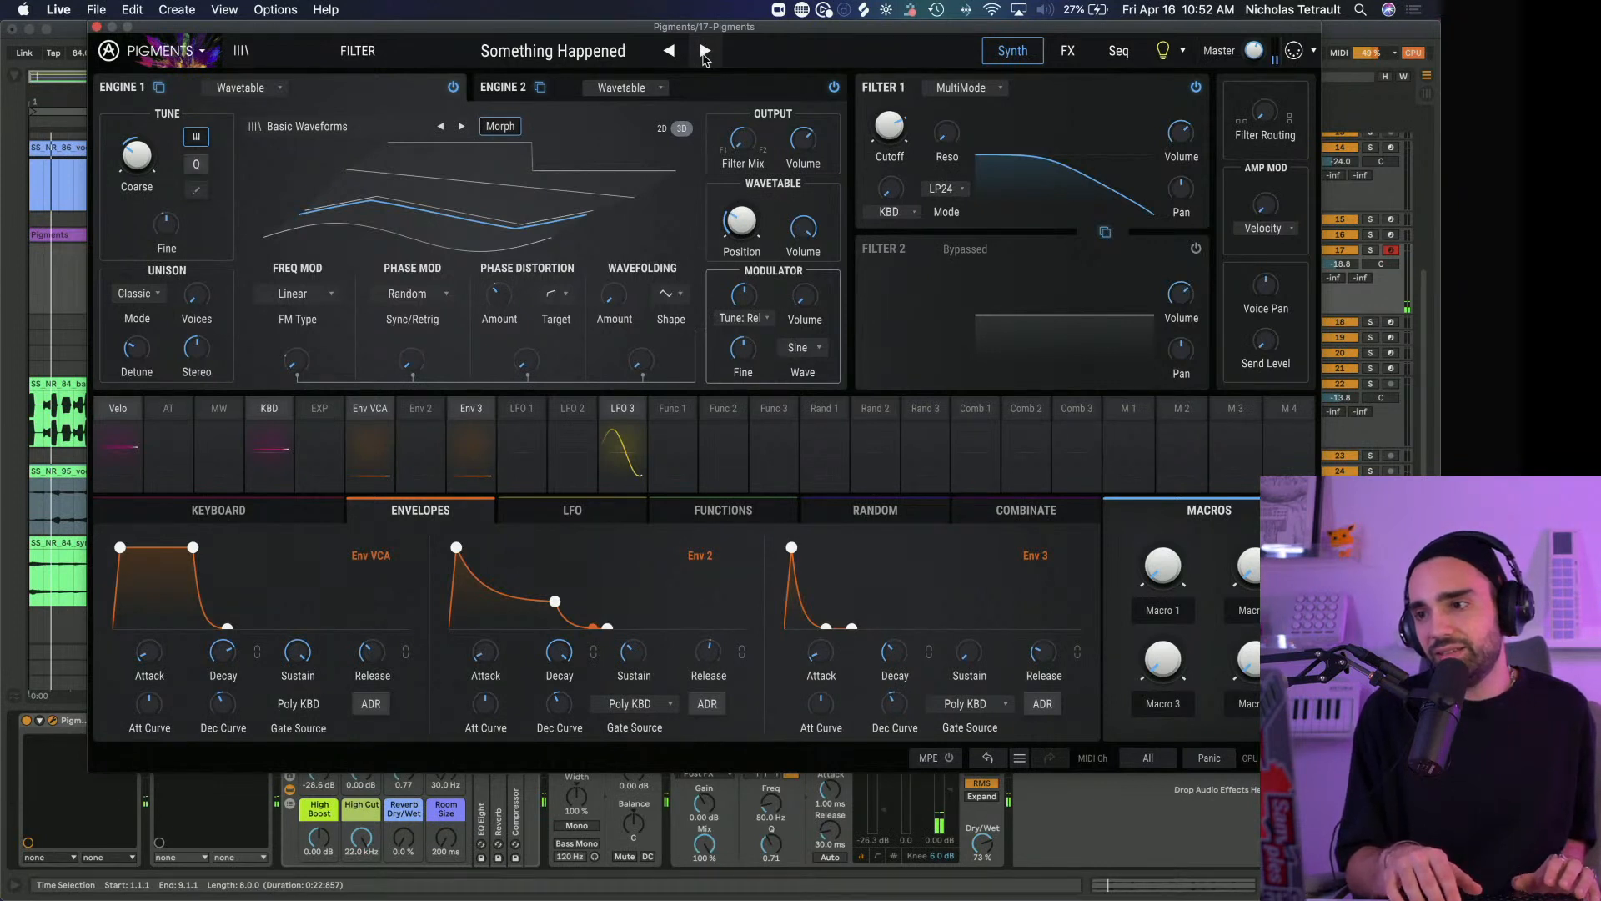
pyautogui.press('space')
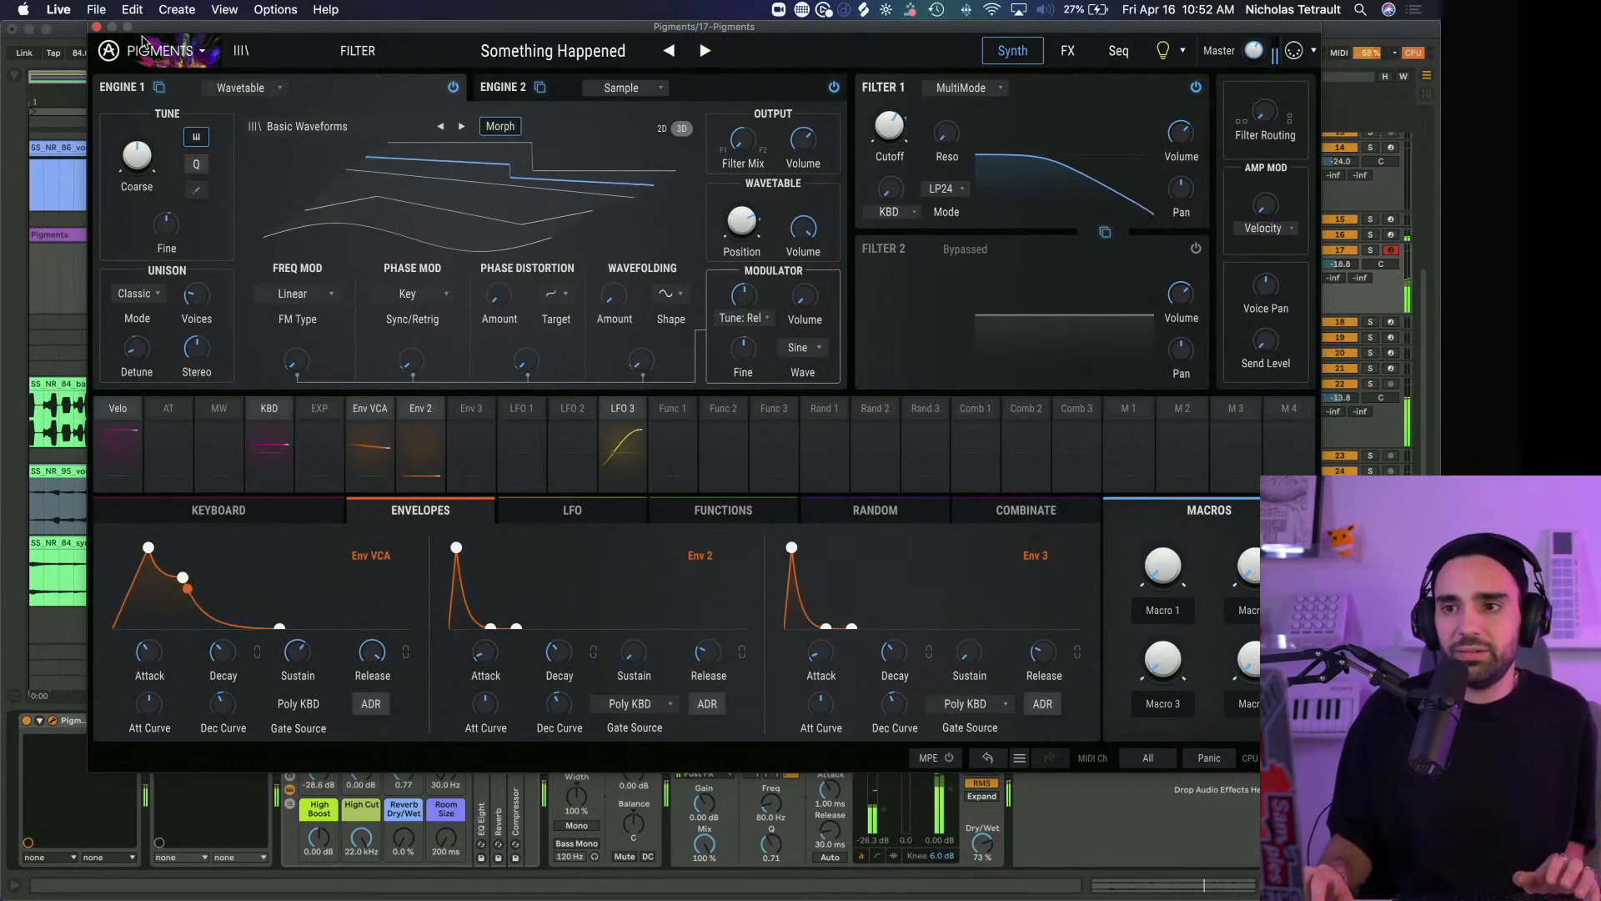
# Load the 4DATRAP preset in Pigments, audition it, stop playback and close the synth window
pyautogui.moveTo(144, 27); pyautogui.dragTo(421, 27)
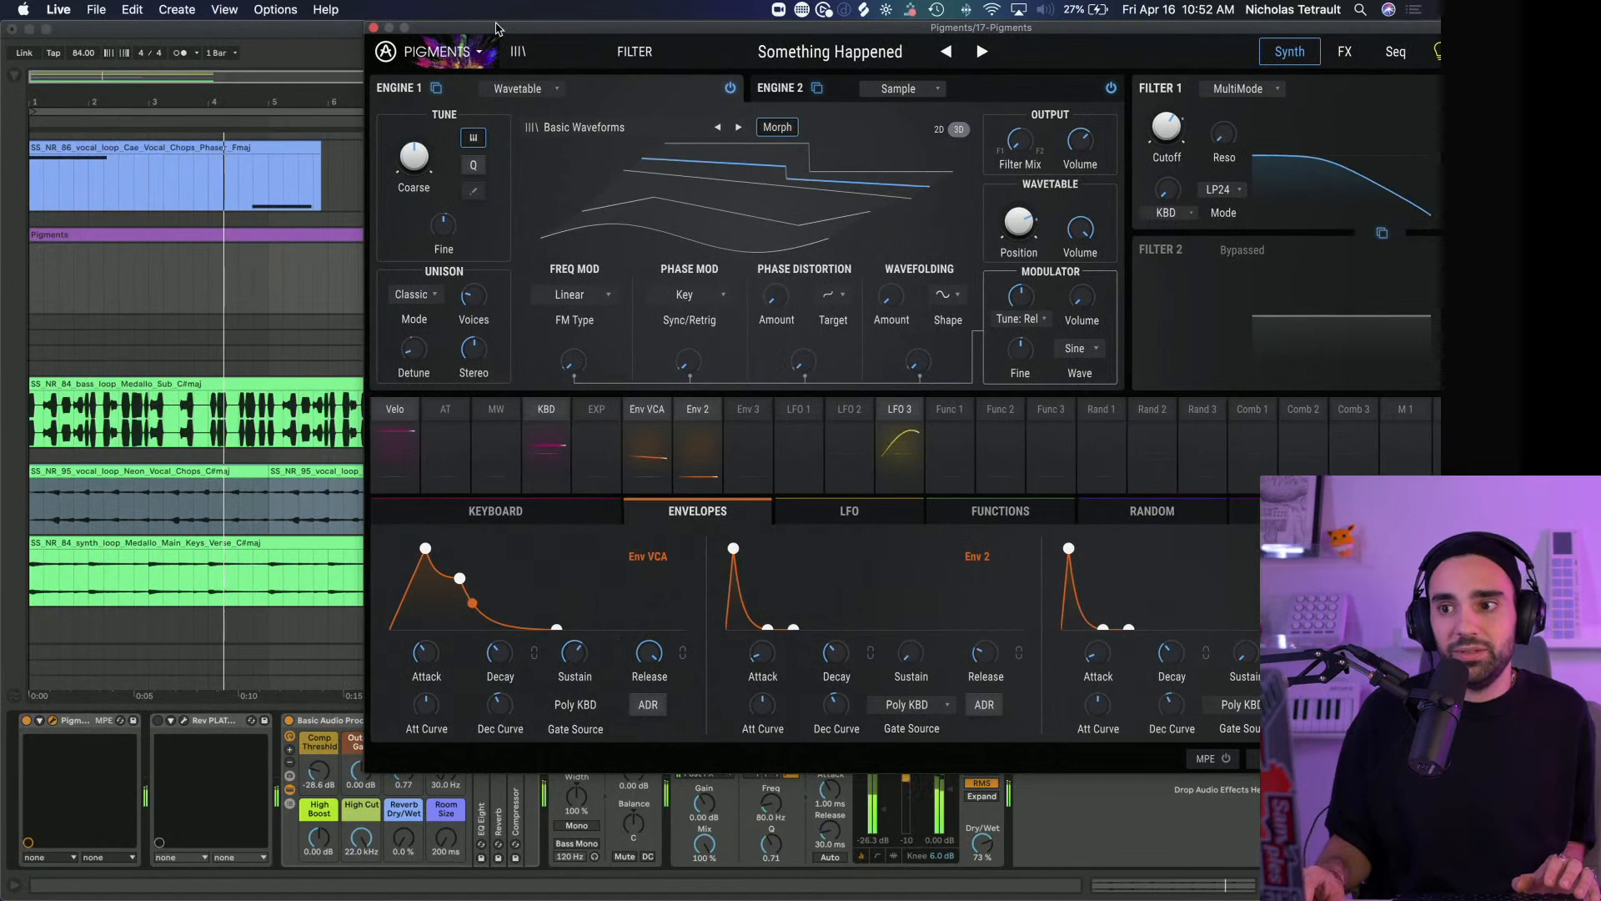
pyautogui.click(861, 48)
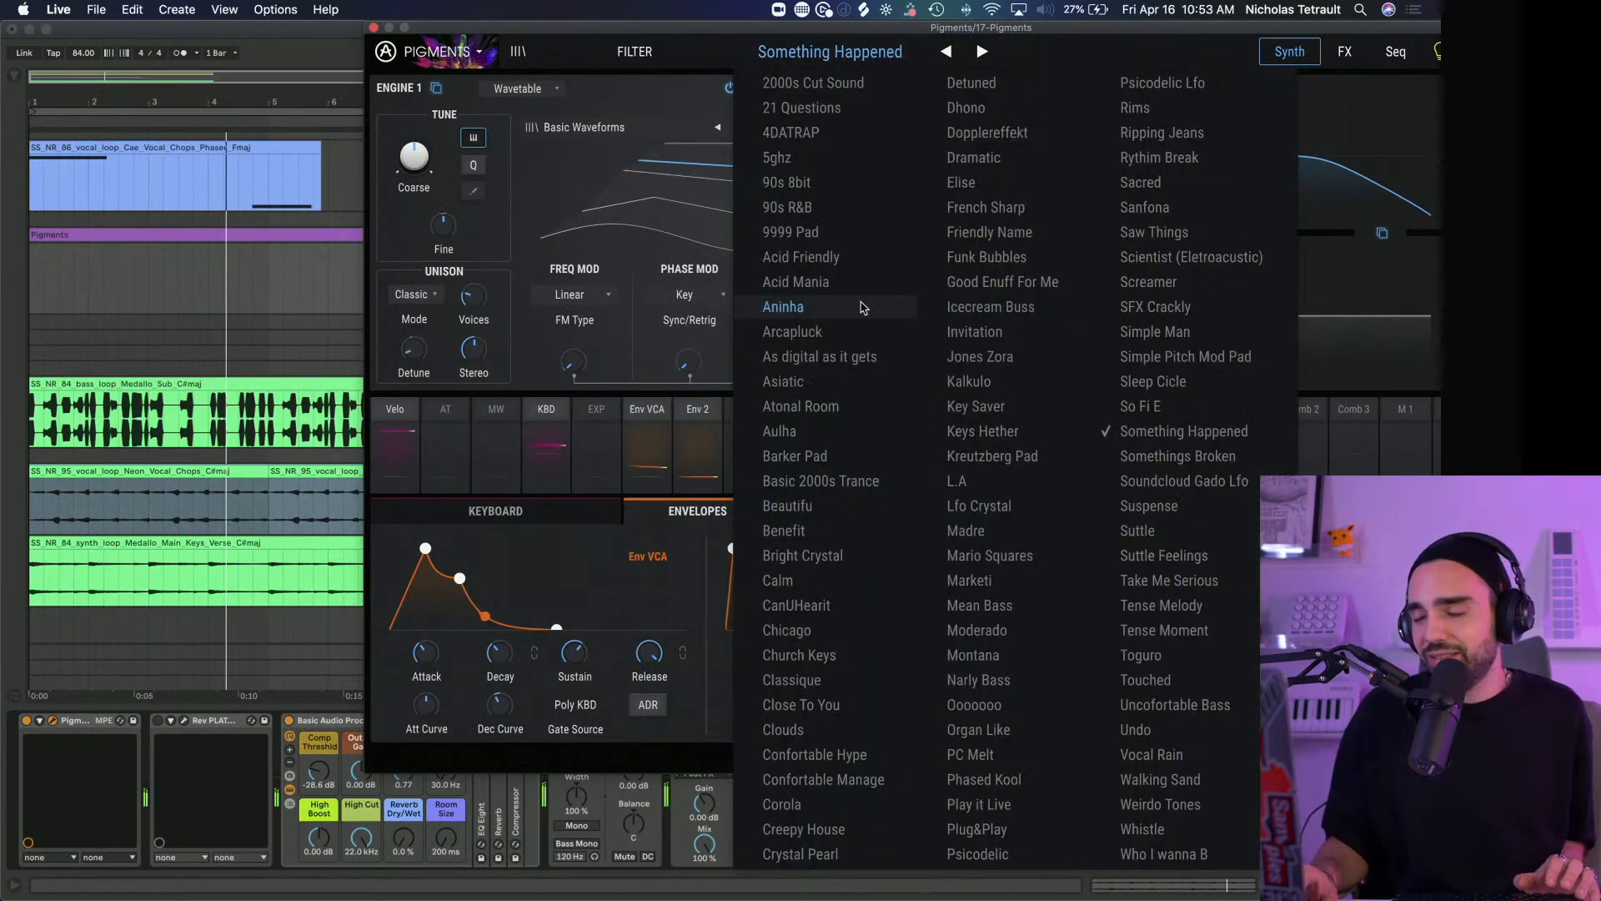
pyautogui.click(845, 128)
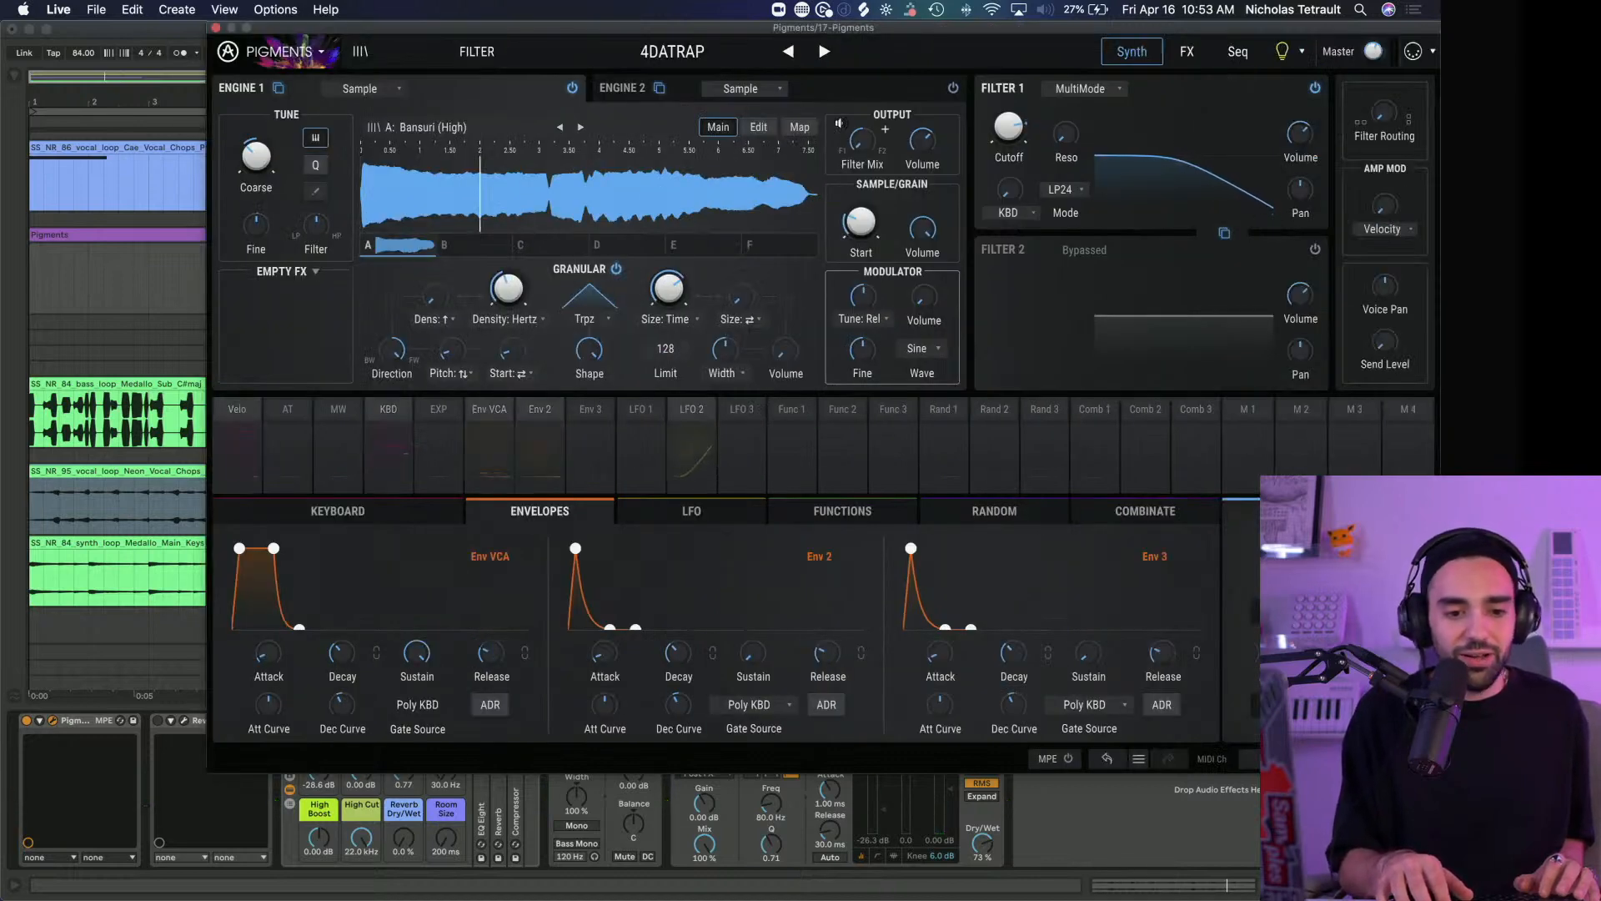
pyautogui.press('space')
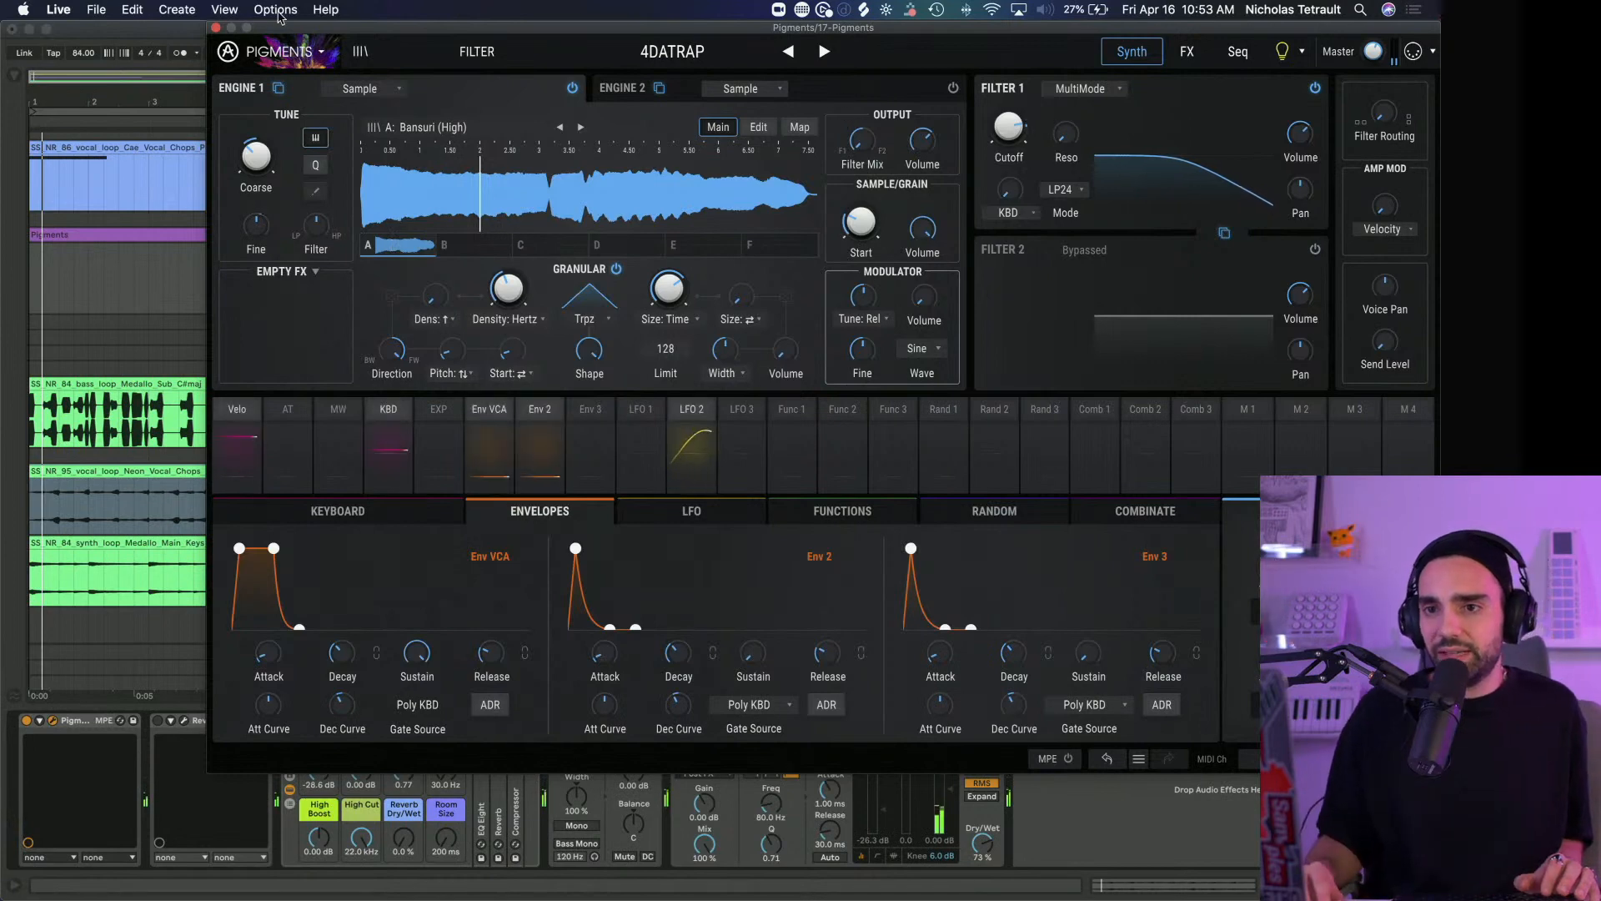
pyautogui.click(215, 27)
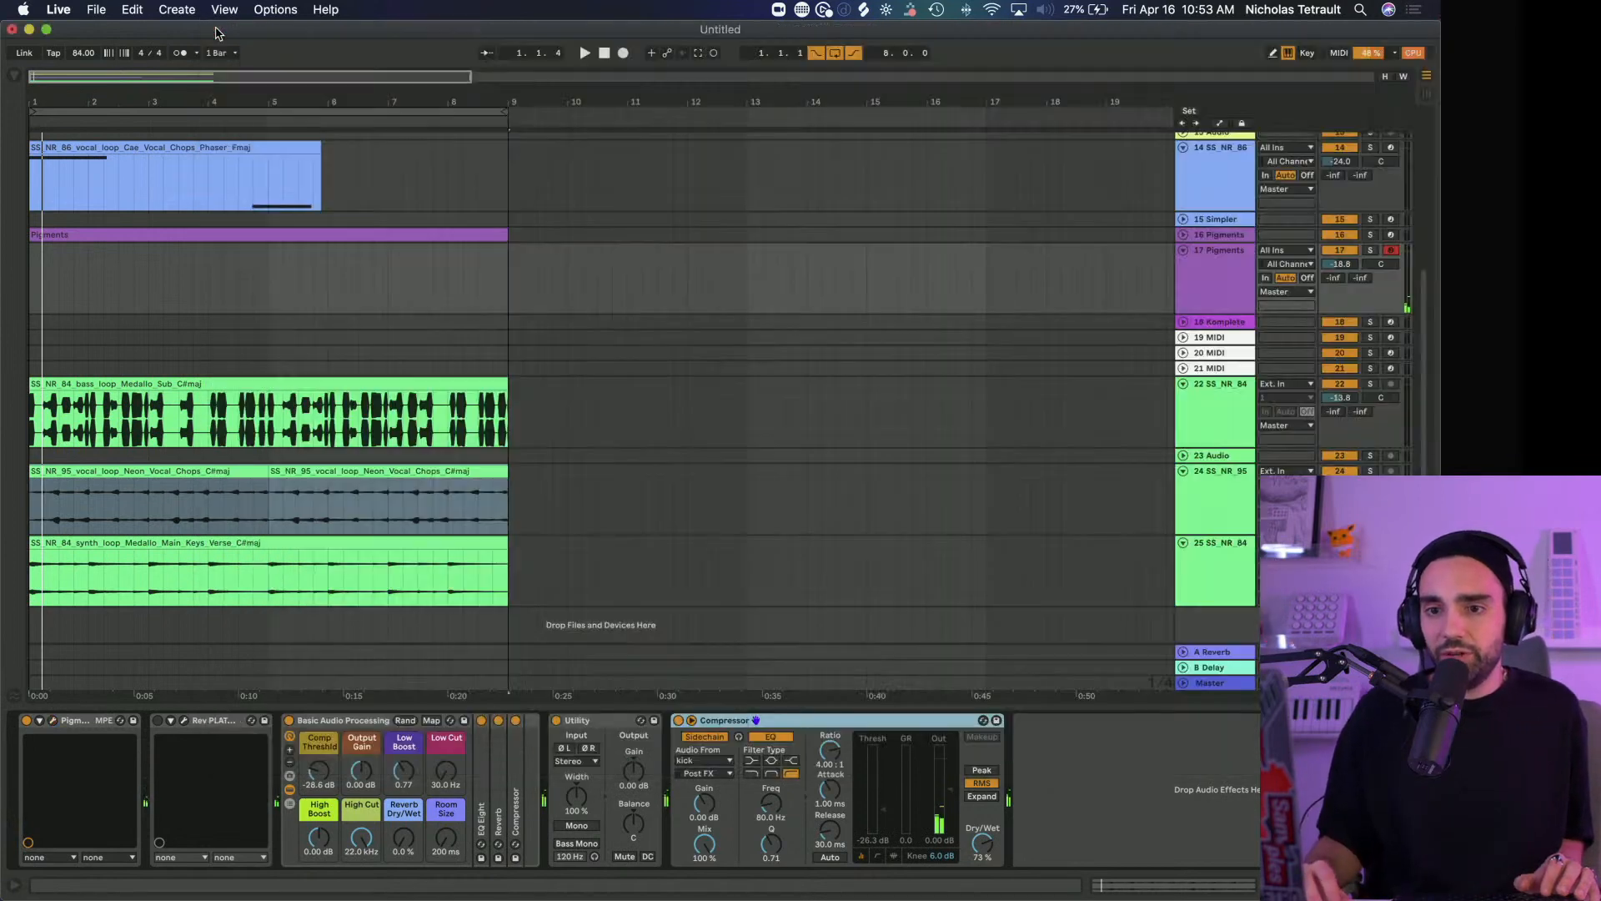
# Freeze track 16 Pigments
pyautogui.click(1237, 237)
pyautogui.rightClick(1236, 237)
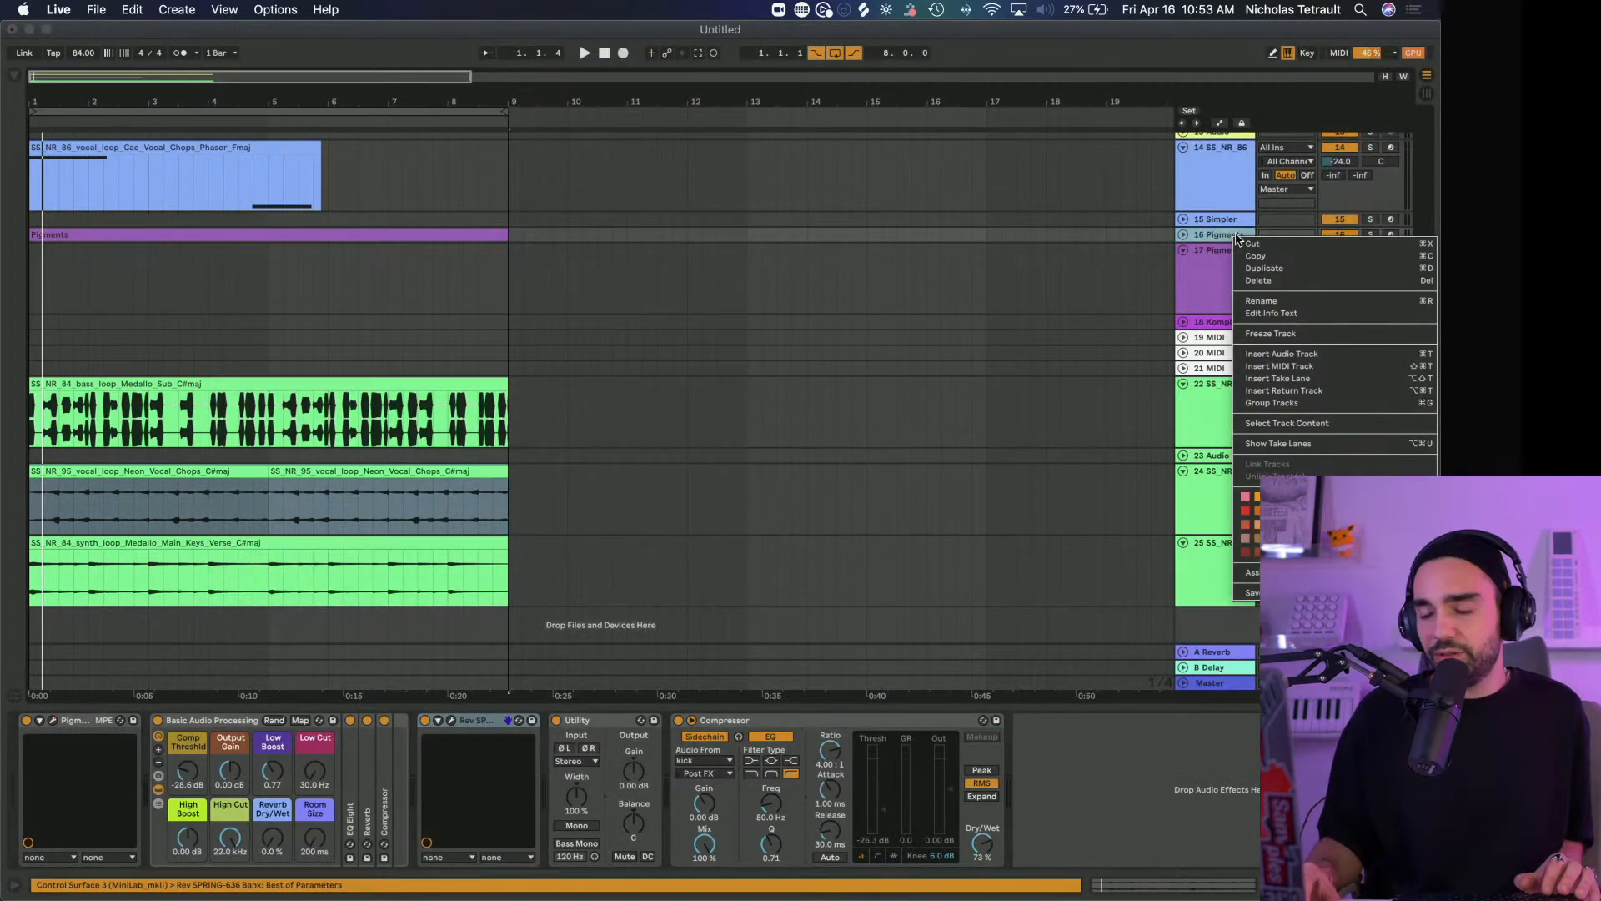
pyautogui.click(1318, 335)
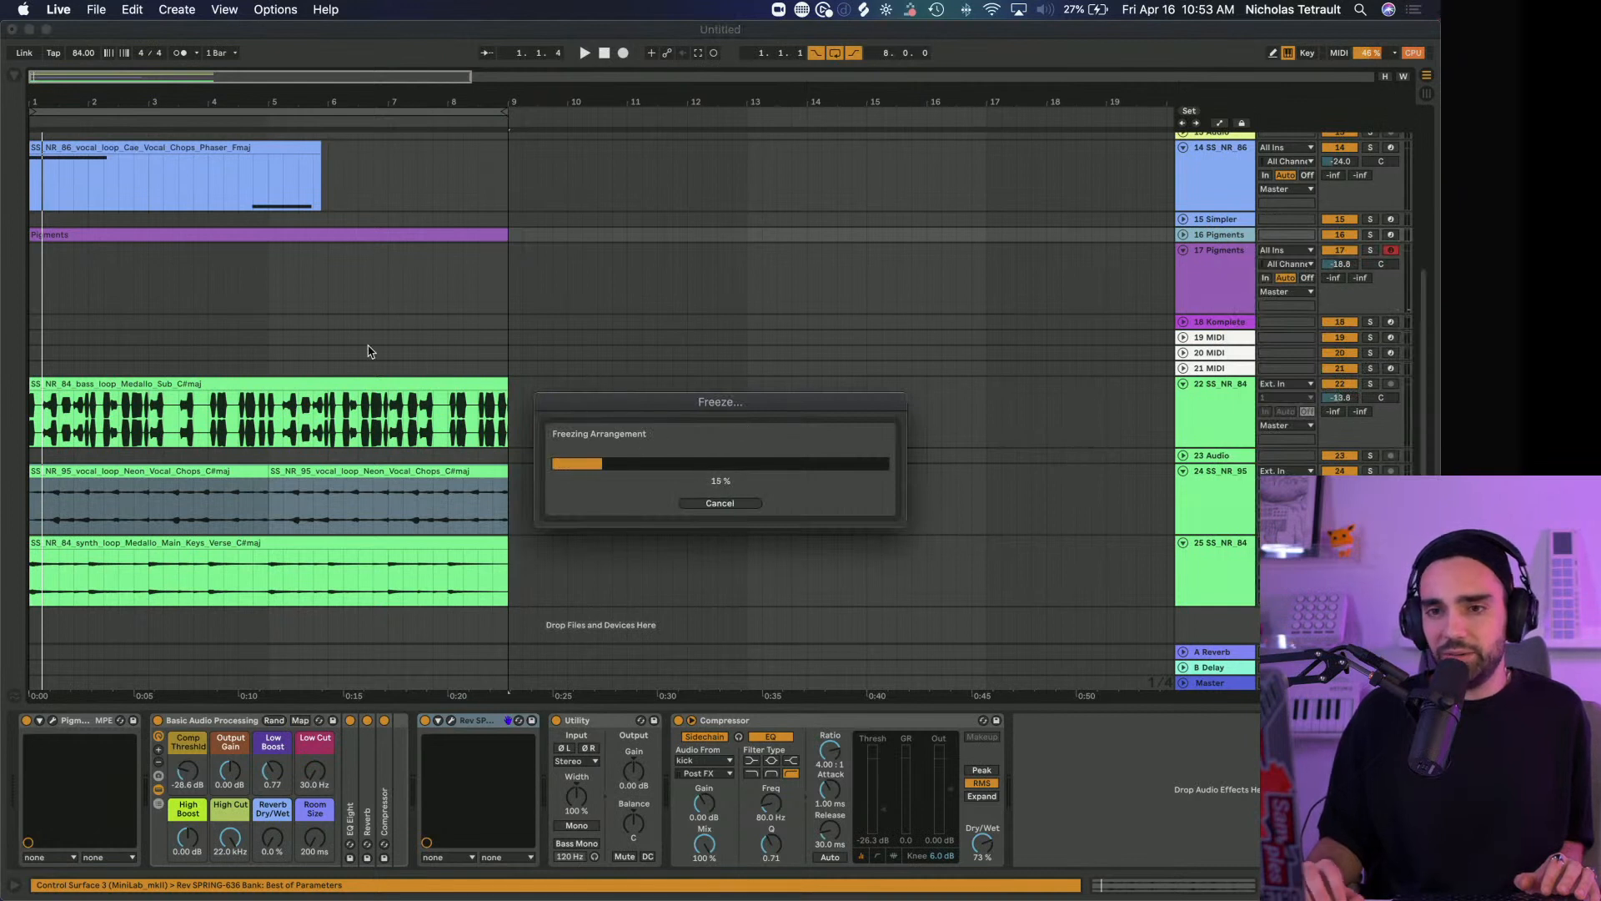
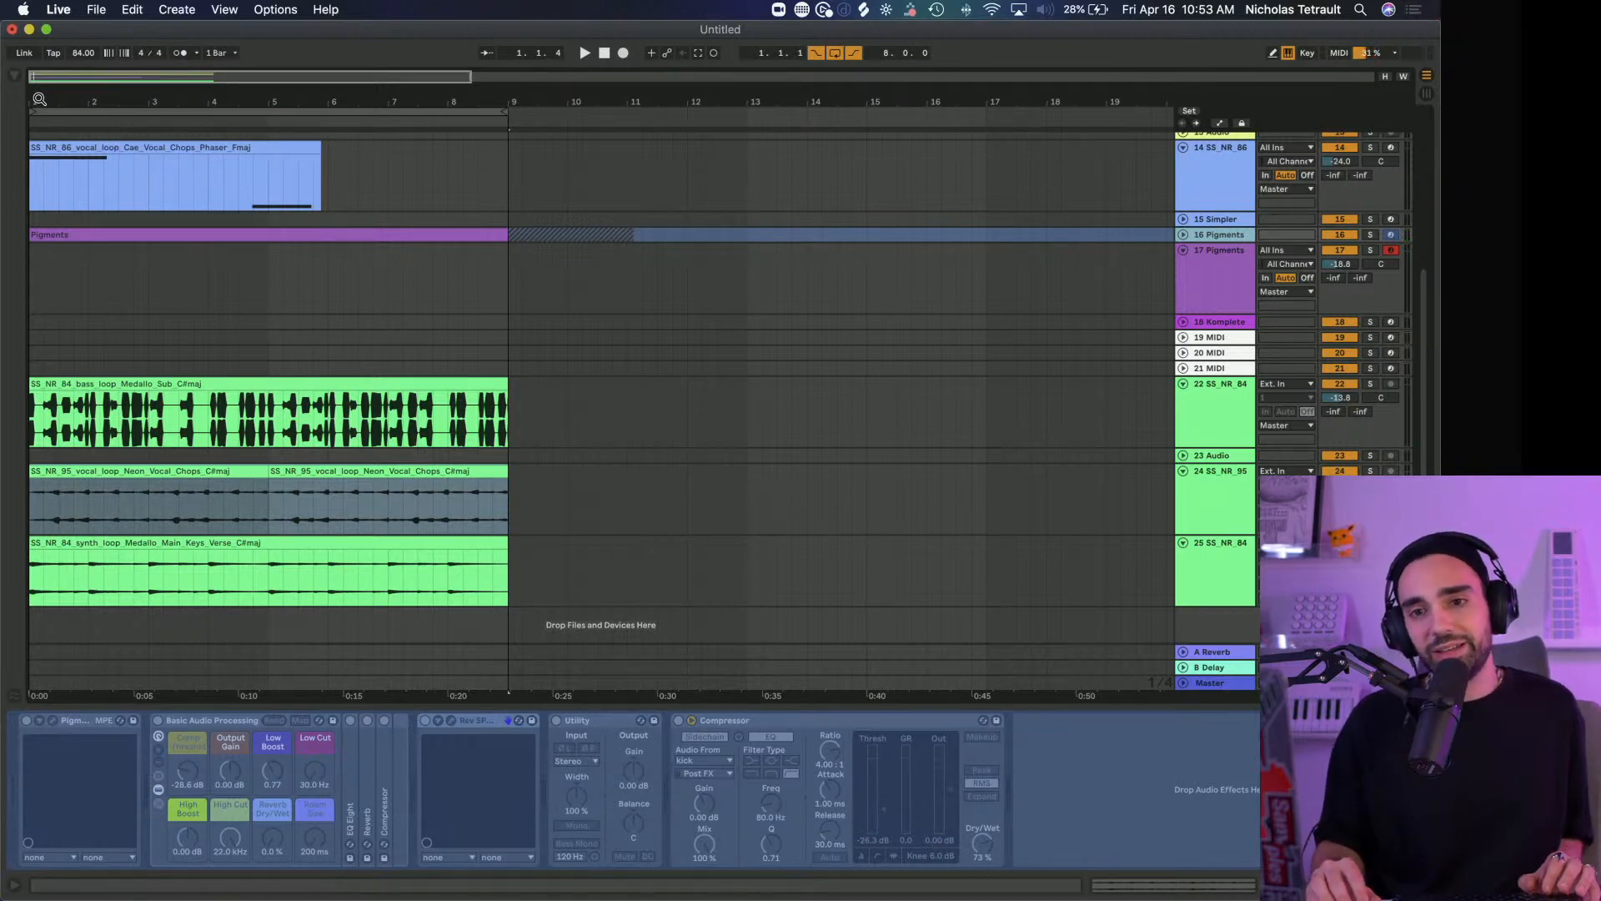
# Select track 17 Pigments to show its device chain and audition the arrangement loop from its start
pyautogui.moveTo(35, 102); pyautogui.dragTo(35, 158)
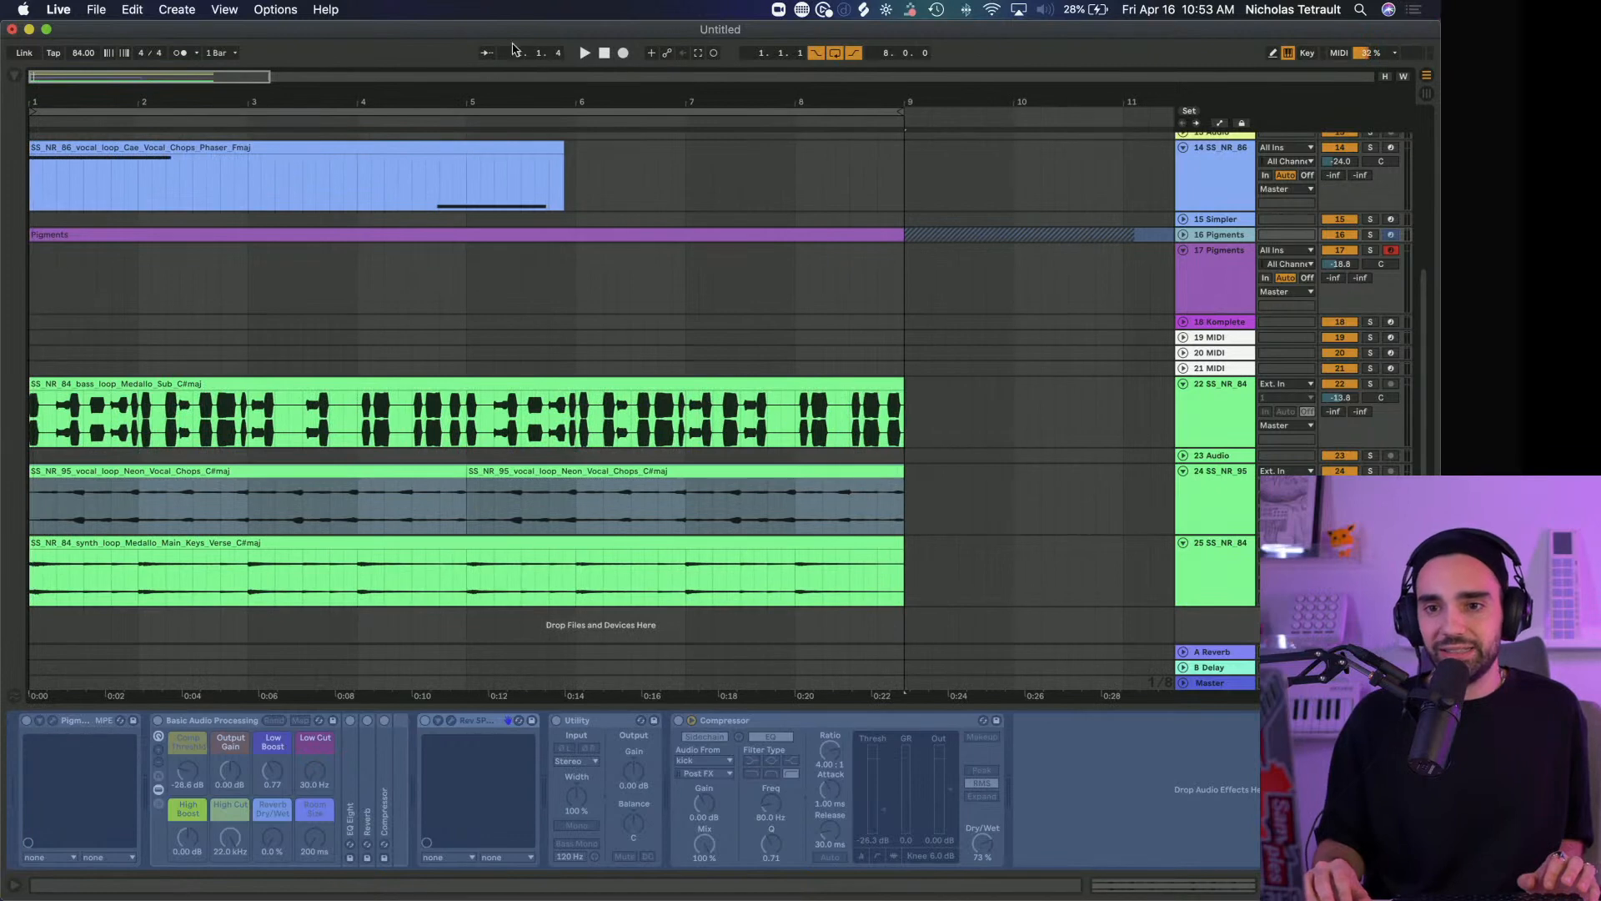
pyautogui.click(604, 54)
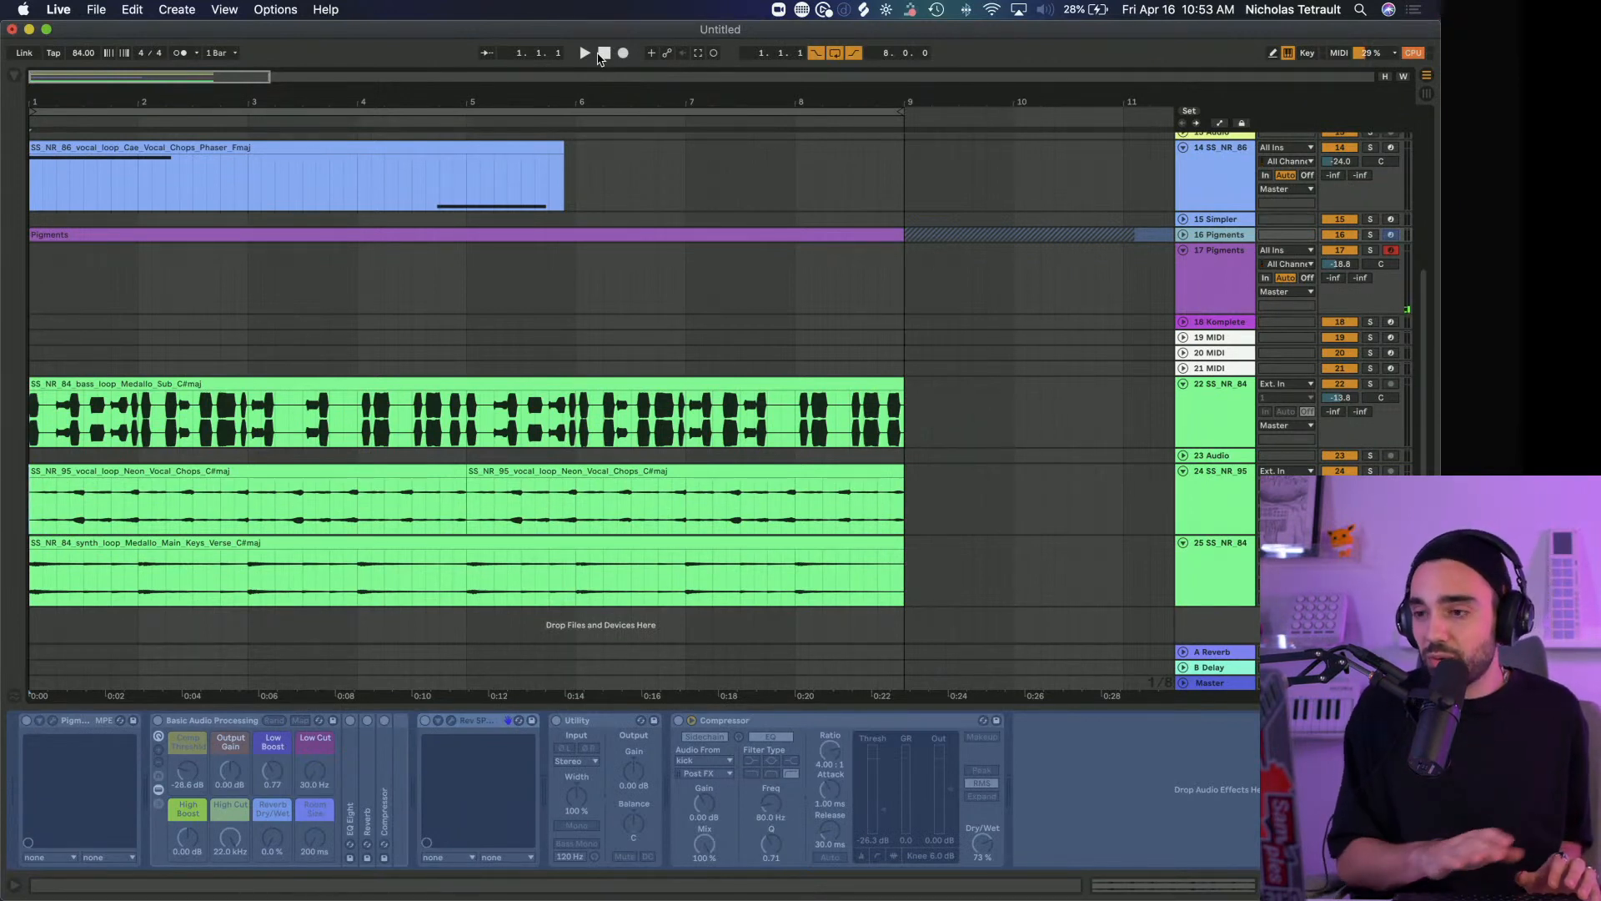
pyautogui.click(1208, 307)
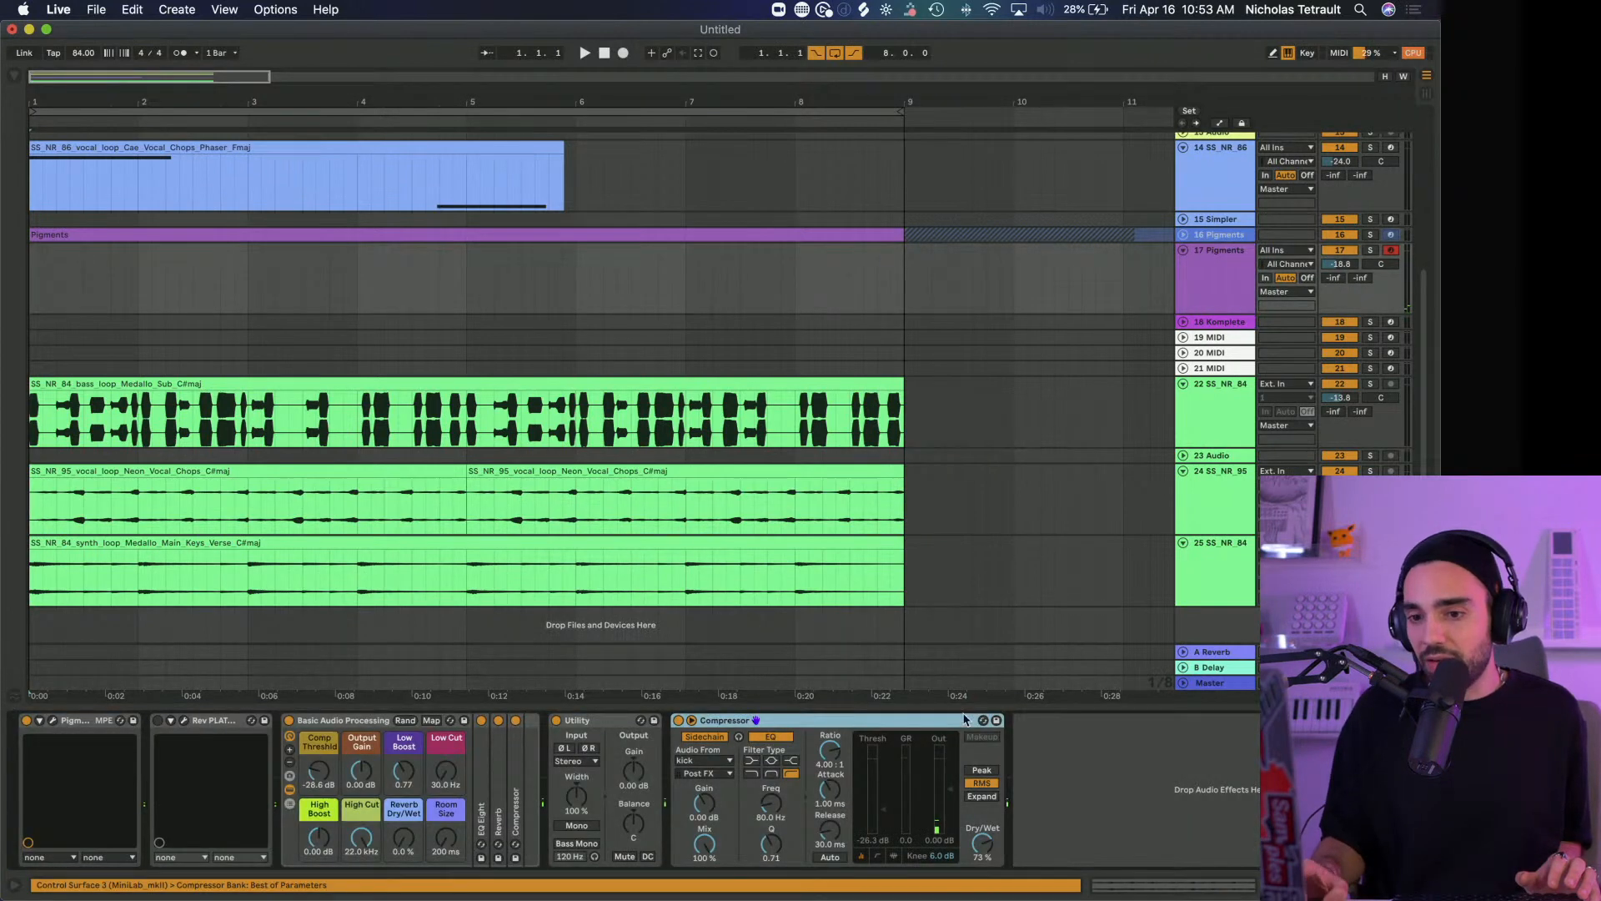
pyautogui.rightClick(1036, 815)
pyautogui.click(1039, 753)
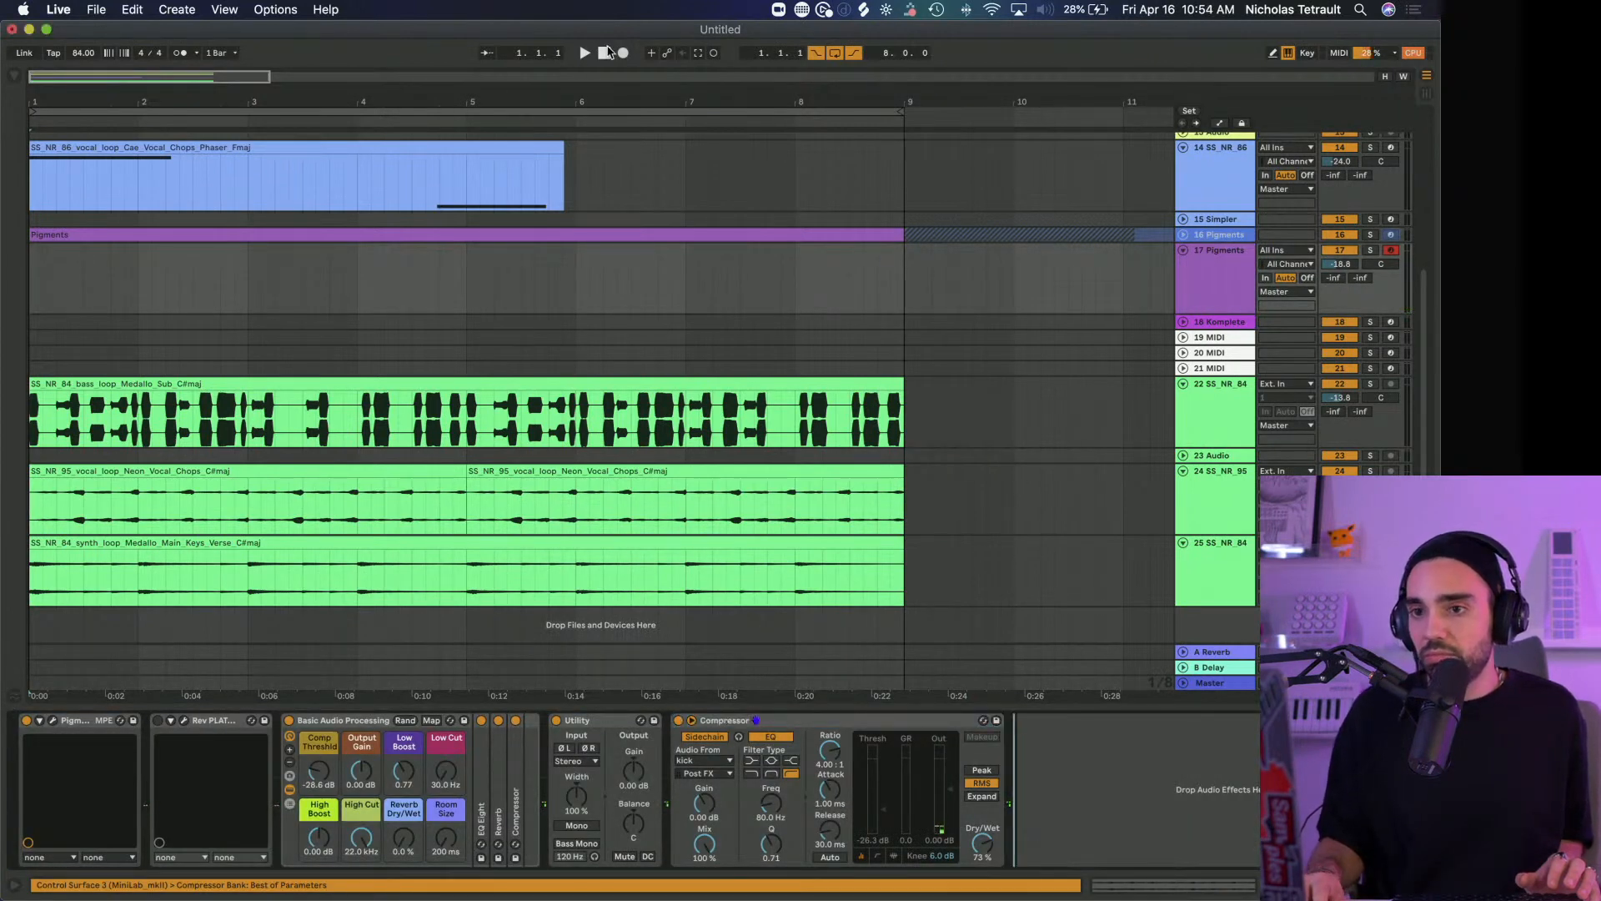
pyautogui.press('space')
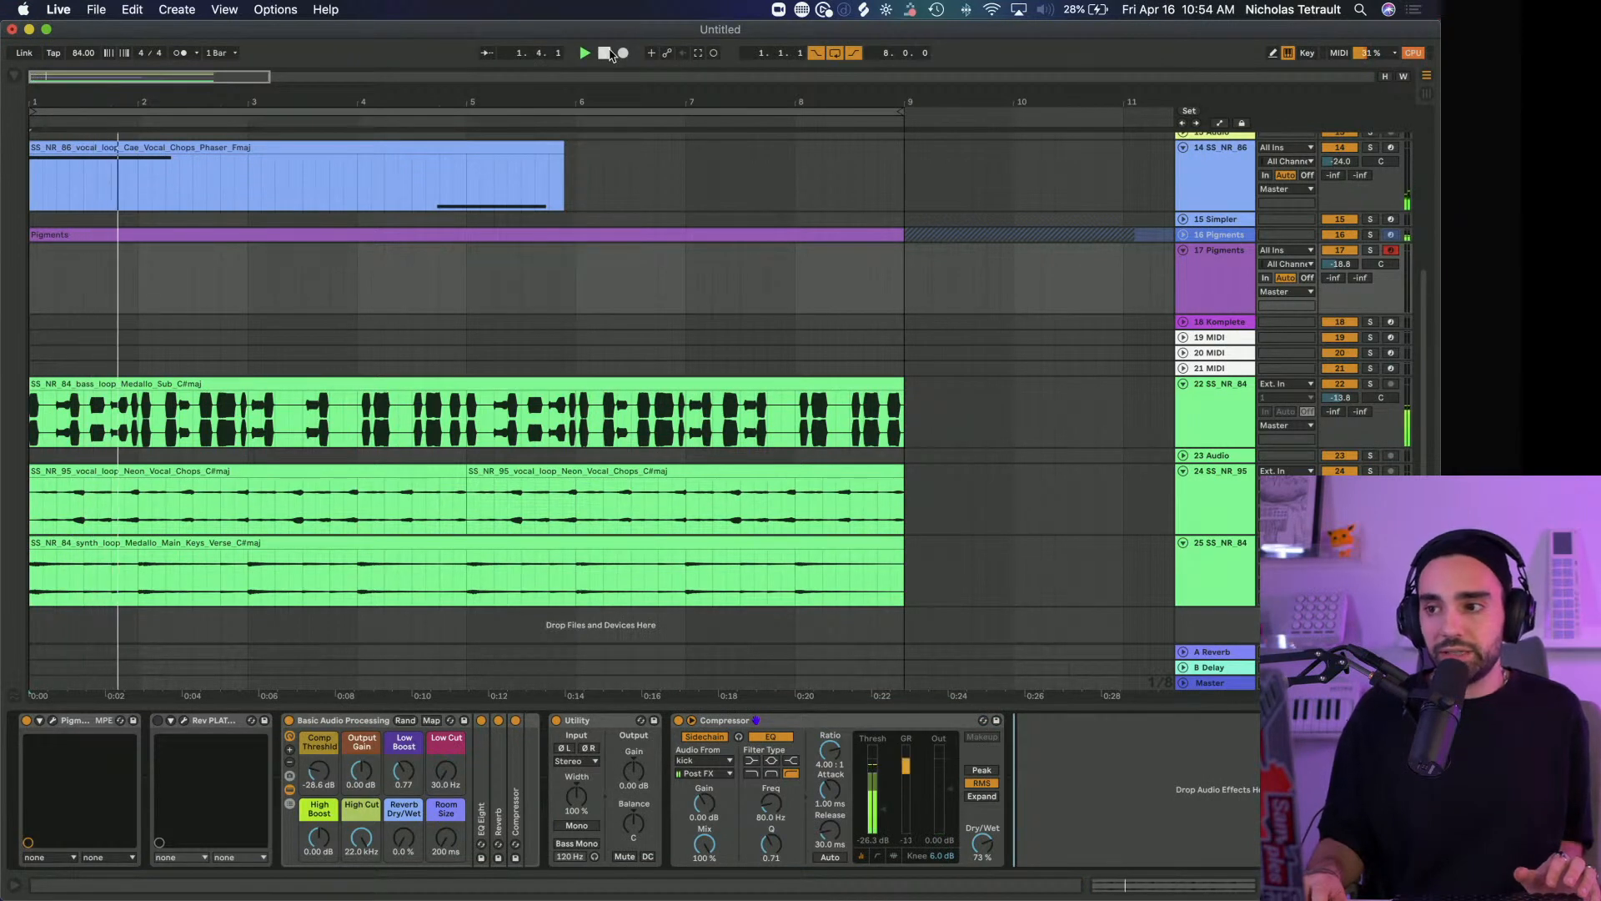
pyautogui.scroll(5, 643, 281)
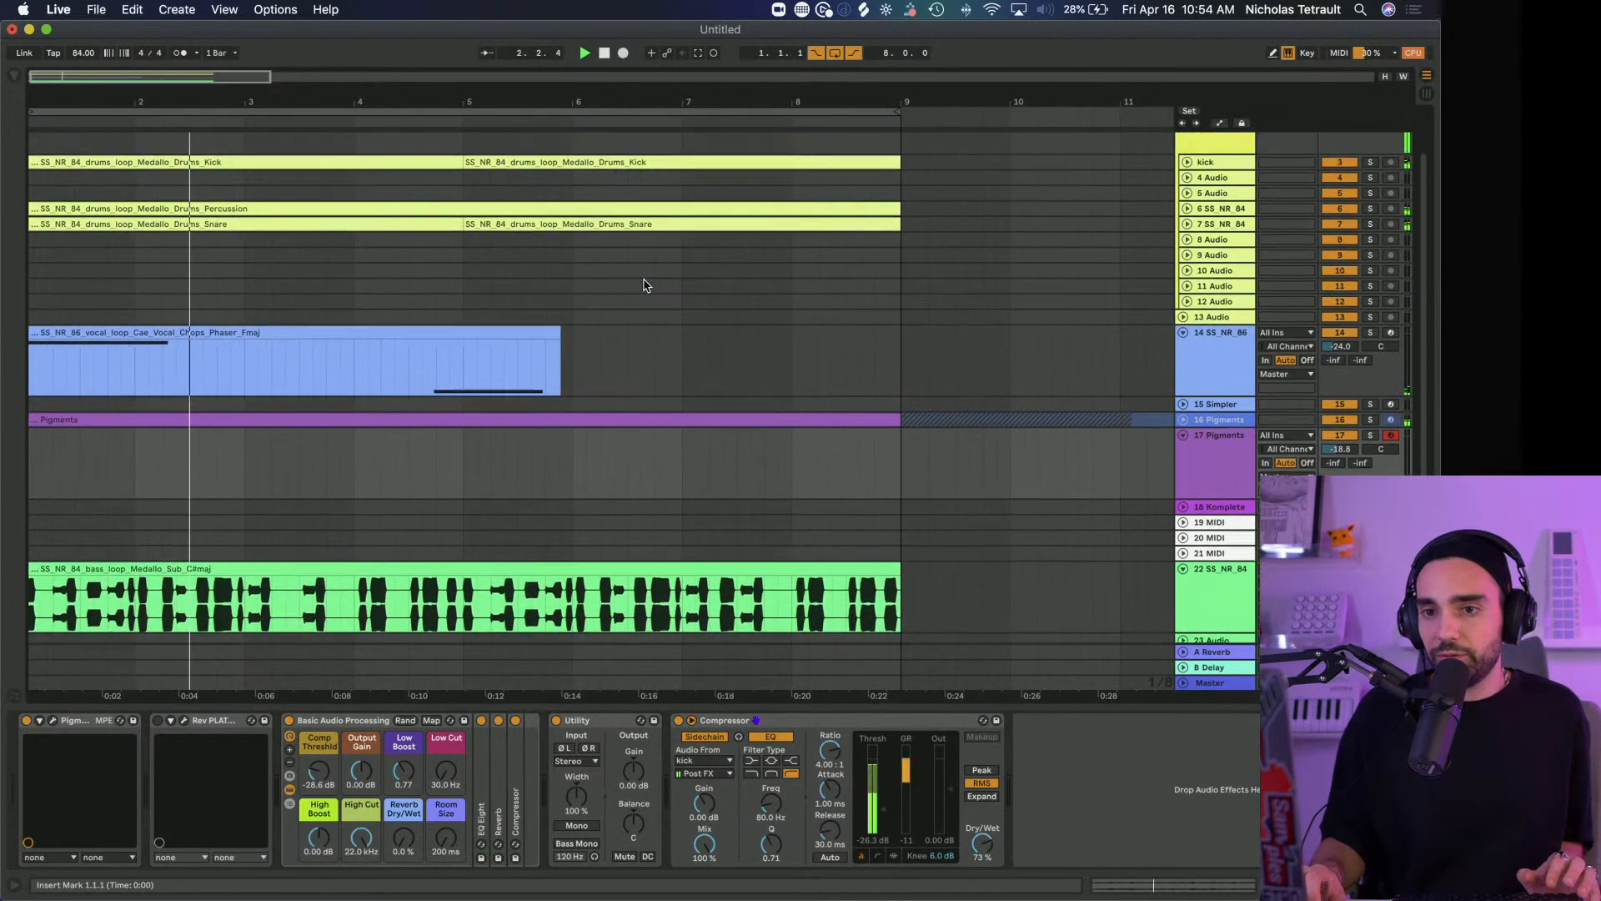
pyautogui.scroll(2, 643, 282)
pyautogui.press('space')
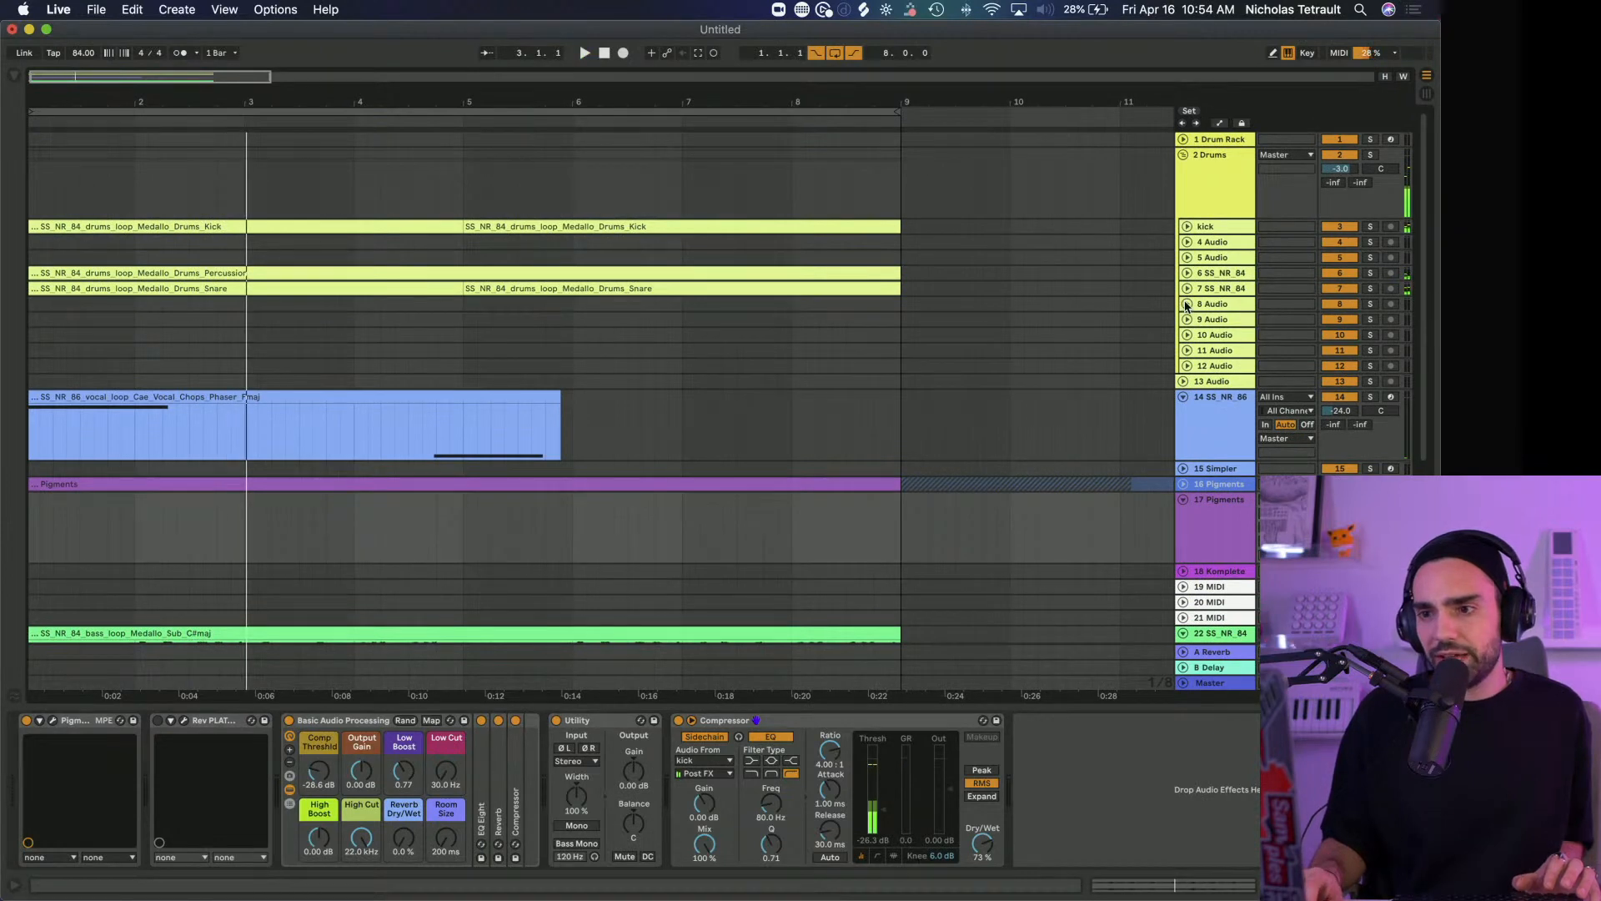
# Check the effect chain on the snare track and return to the device chain of track 17 Pigments
pyautogui.click(1185, 287)
pyautogui.click(1185, 289)
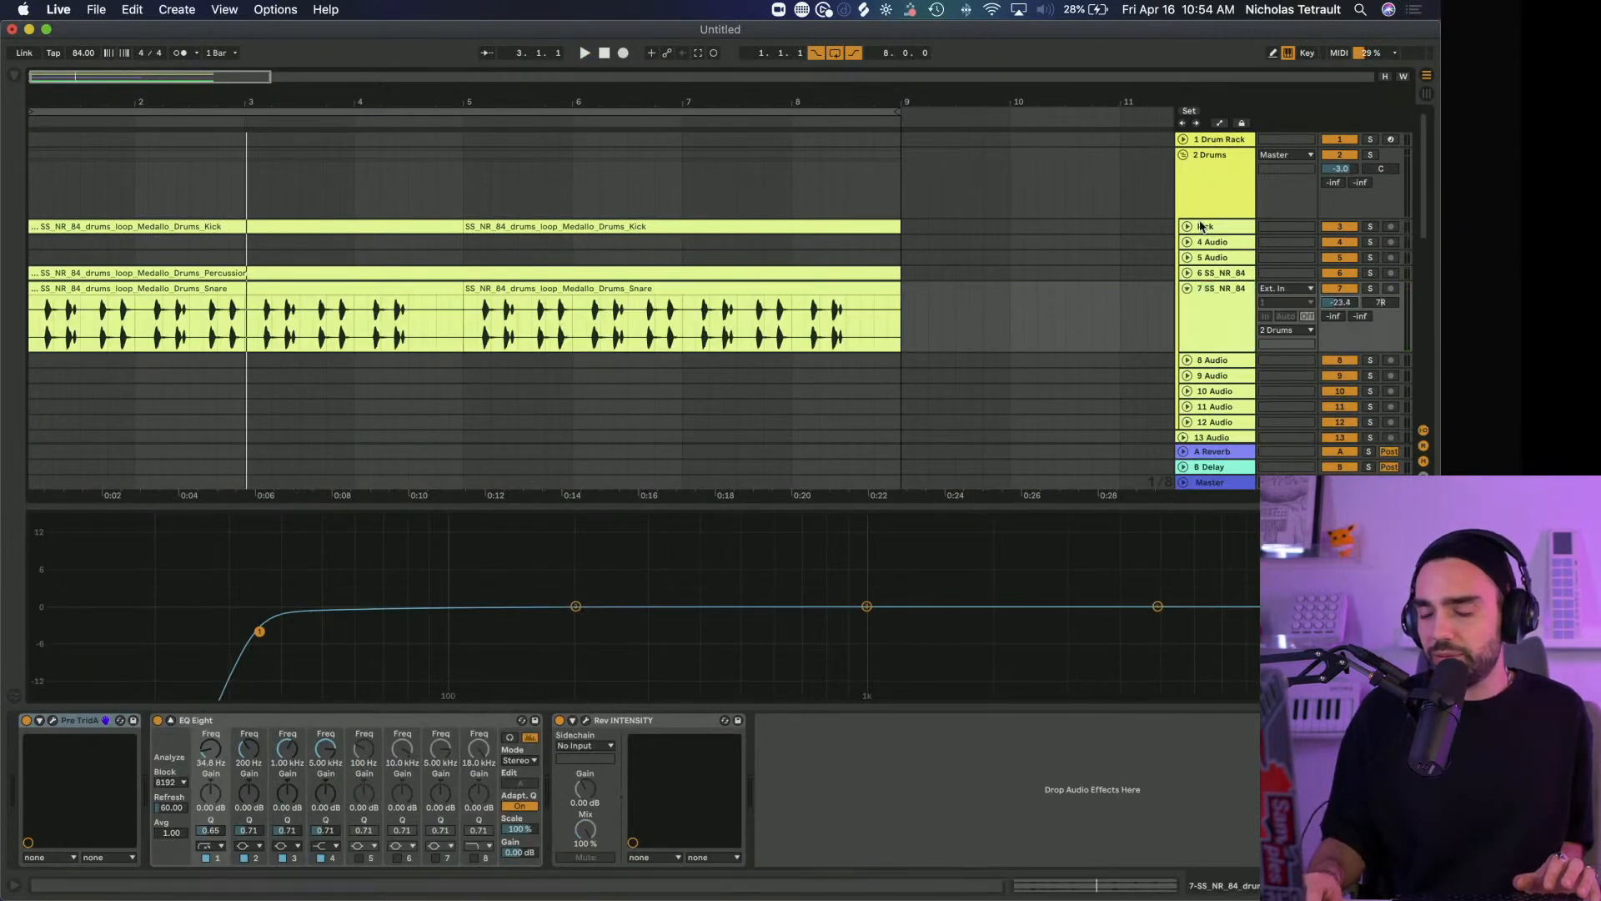
pyautogui.click(1185, 288)
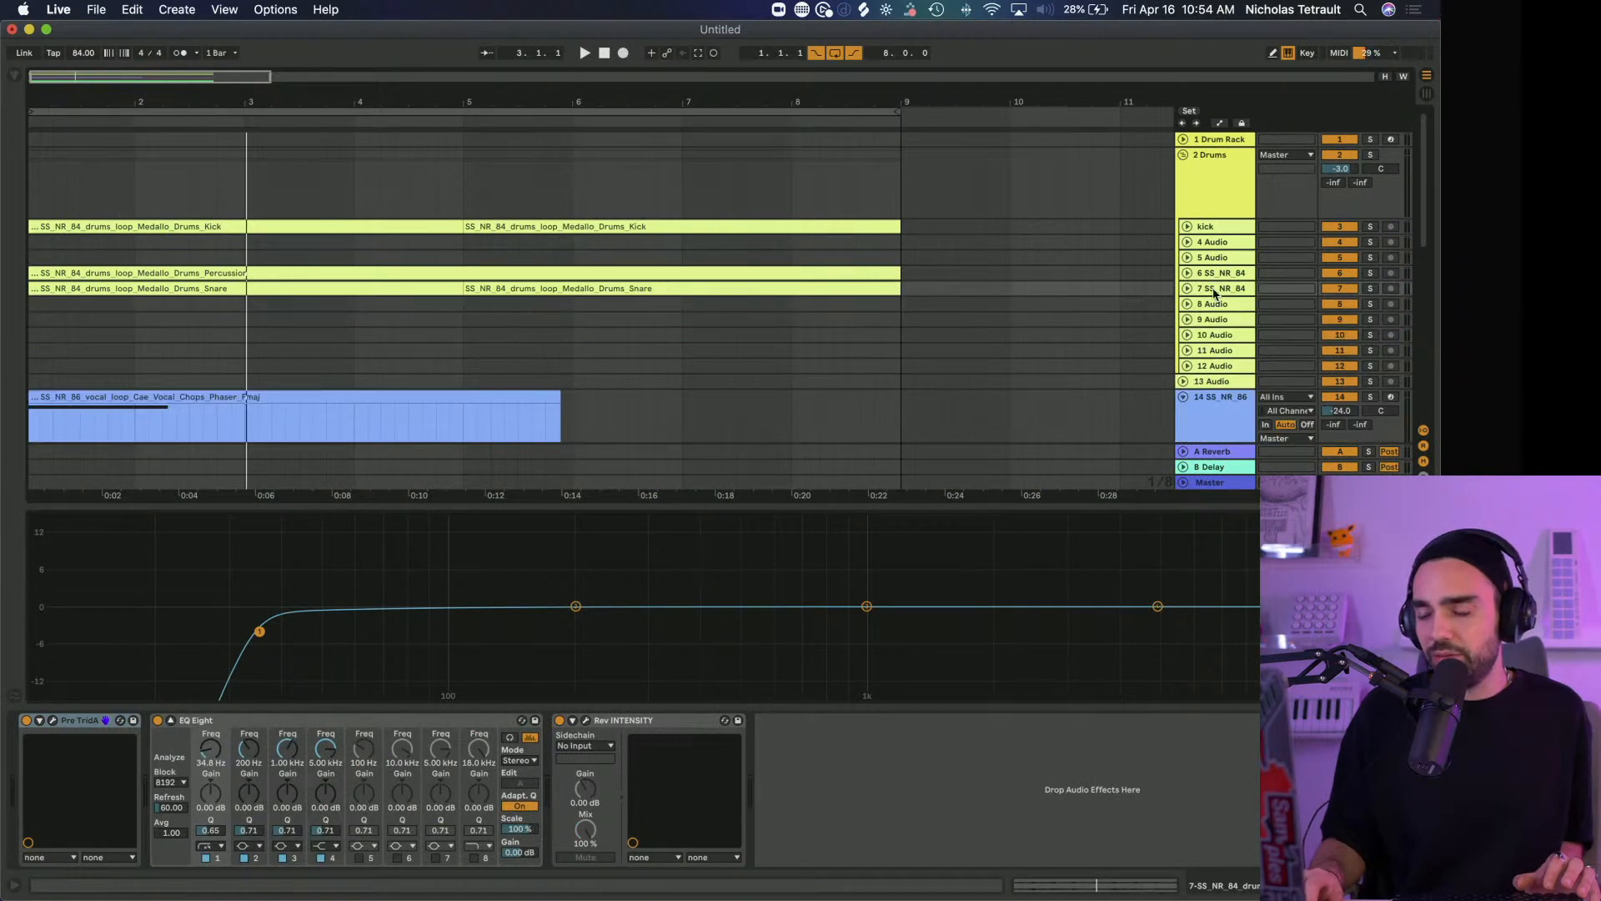
pyautogui.scroll(-10, 875, 364)
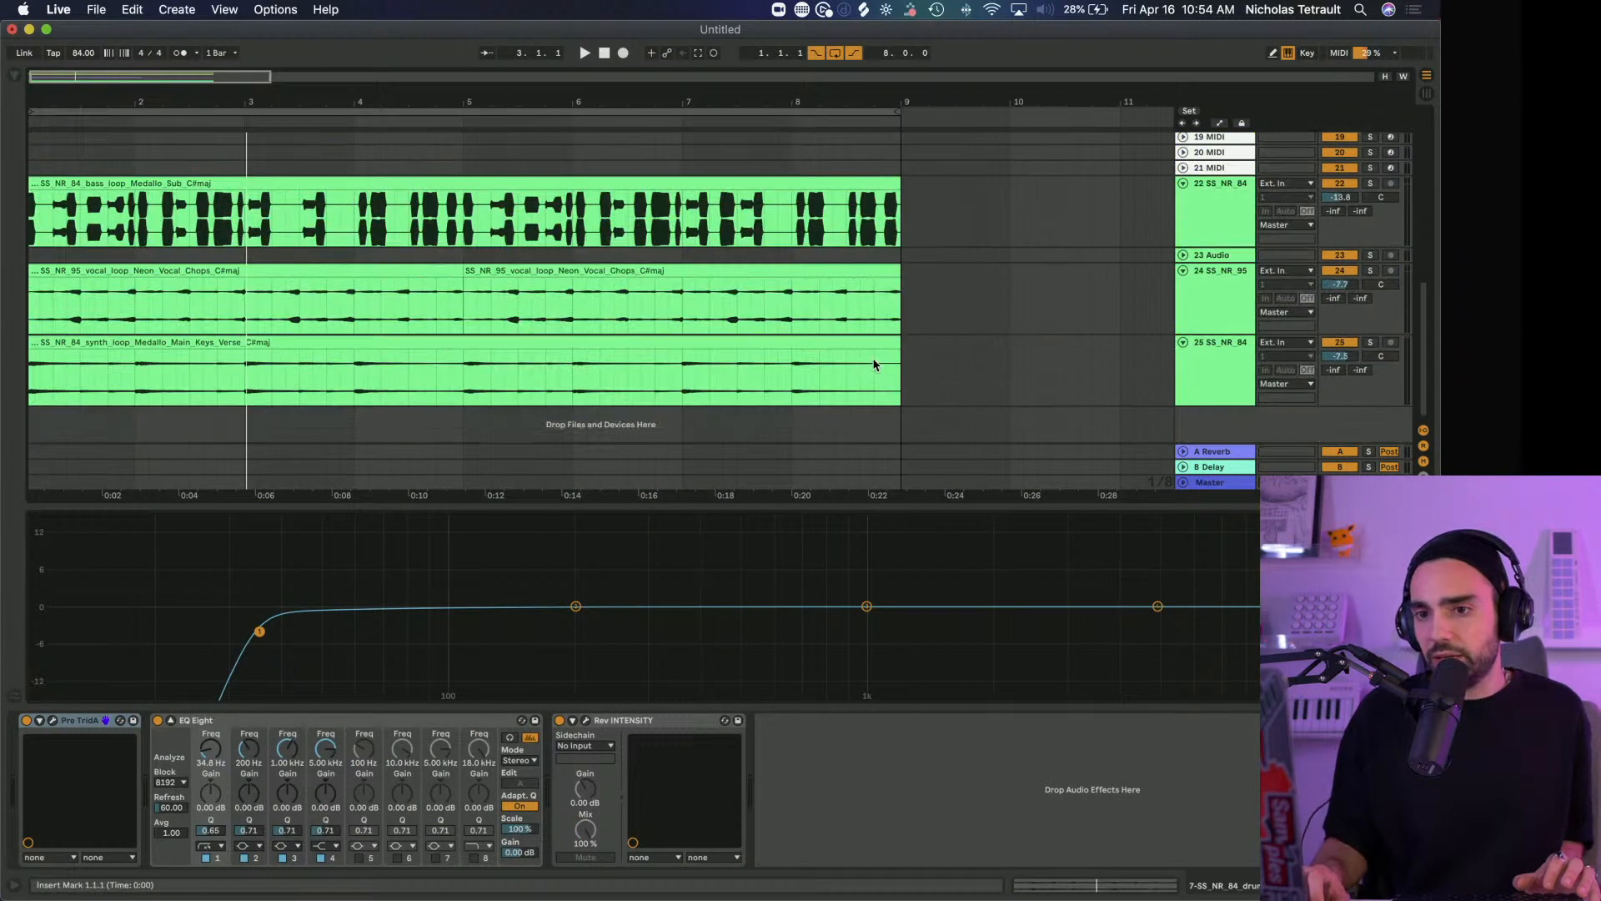
pyautogui.scroll(5, 875, 364)
pyautogui.click(1207, 275)
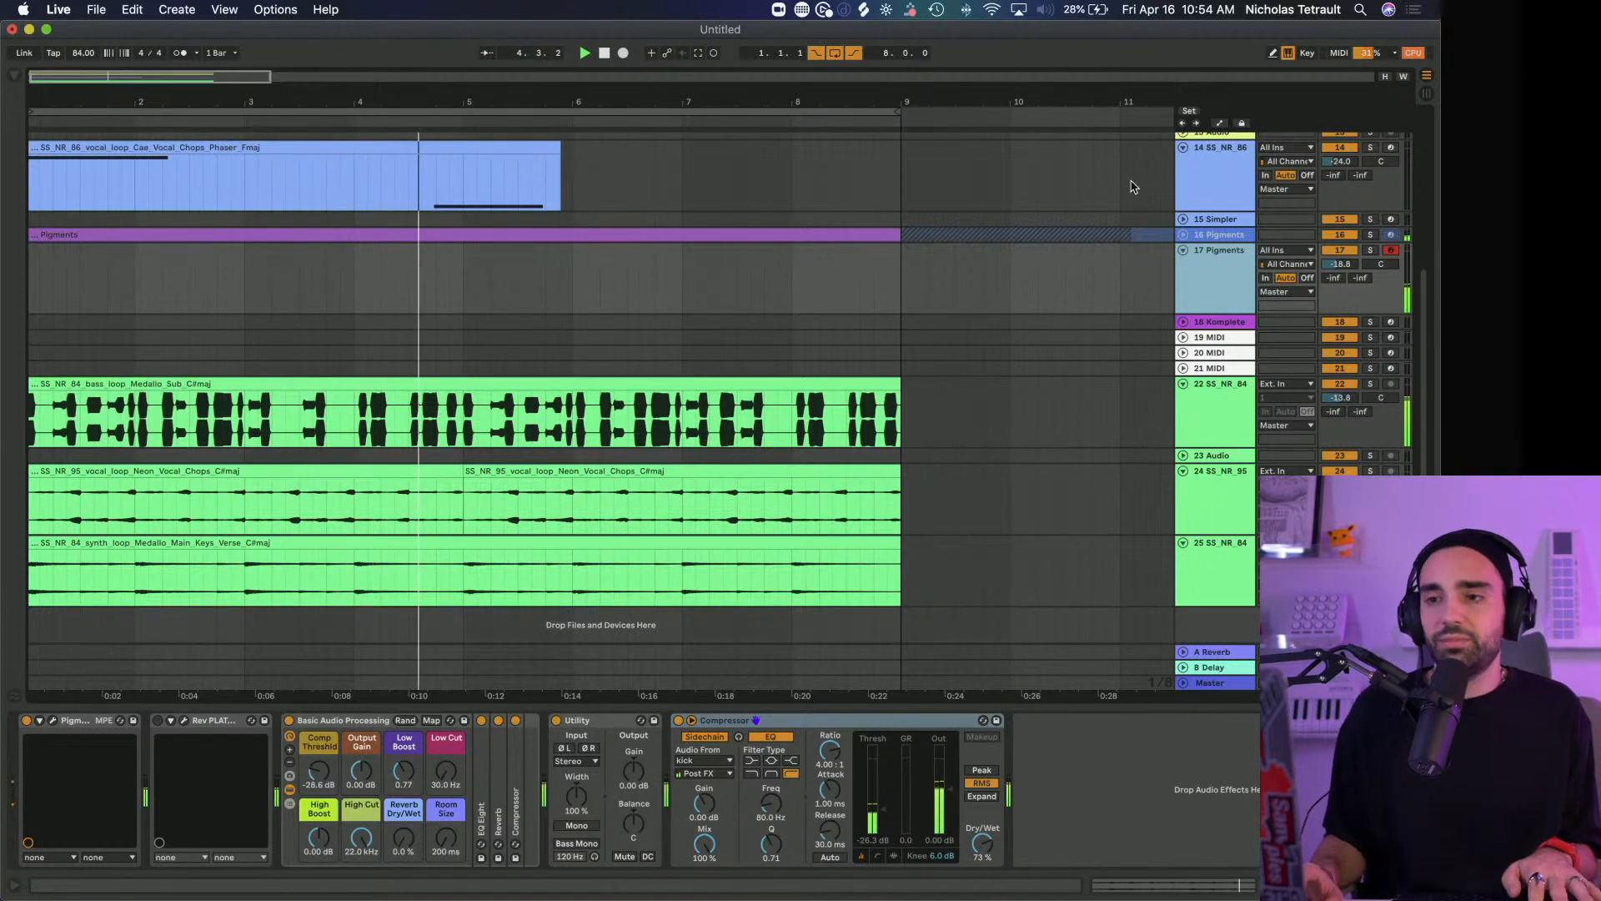
# Save the Live set as 04162021adsr in the APRIL folder
pyautogui.click(638, 284)
pyautogui.press('super+s')
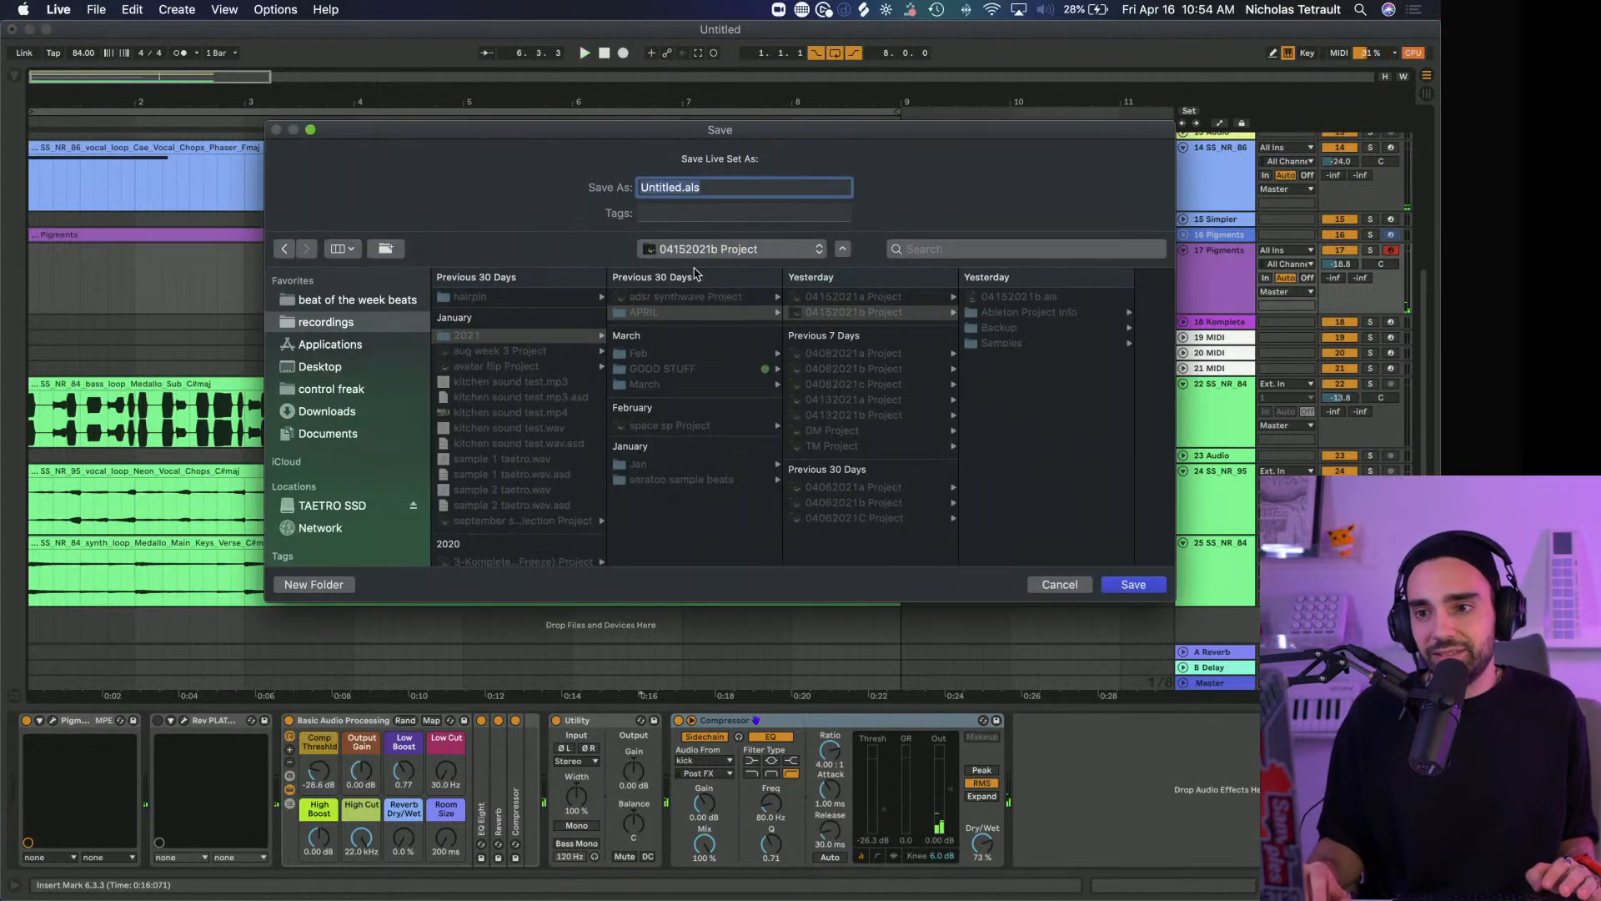
pyautogui.click(655, 313)
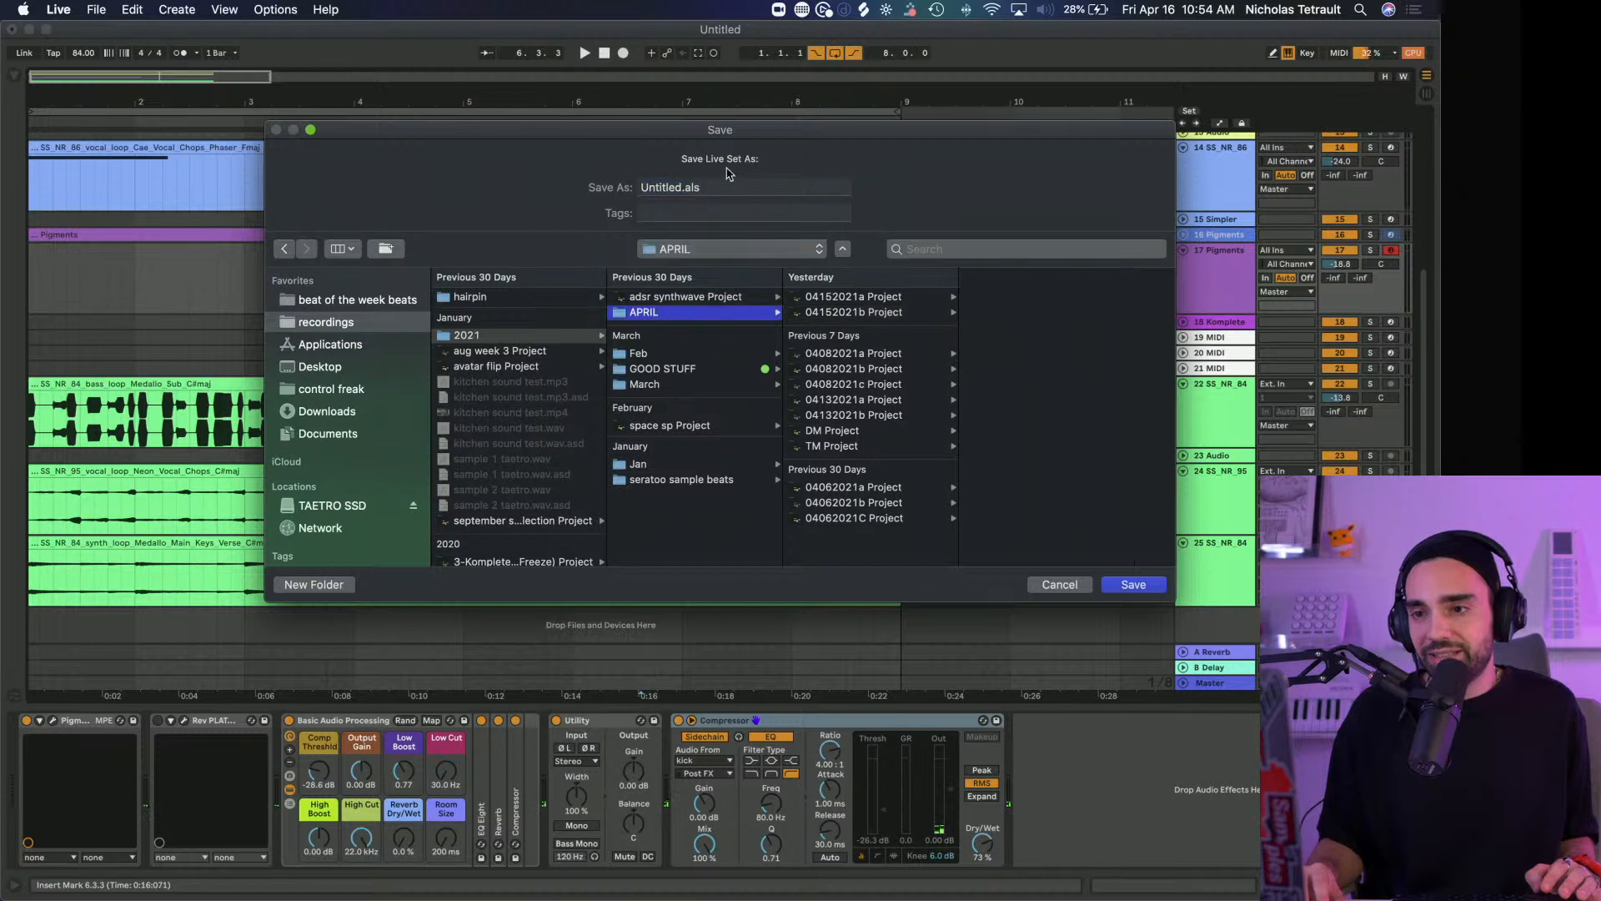
pyautogui.click(721, 187)
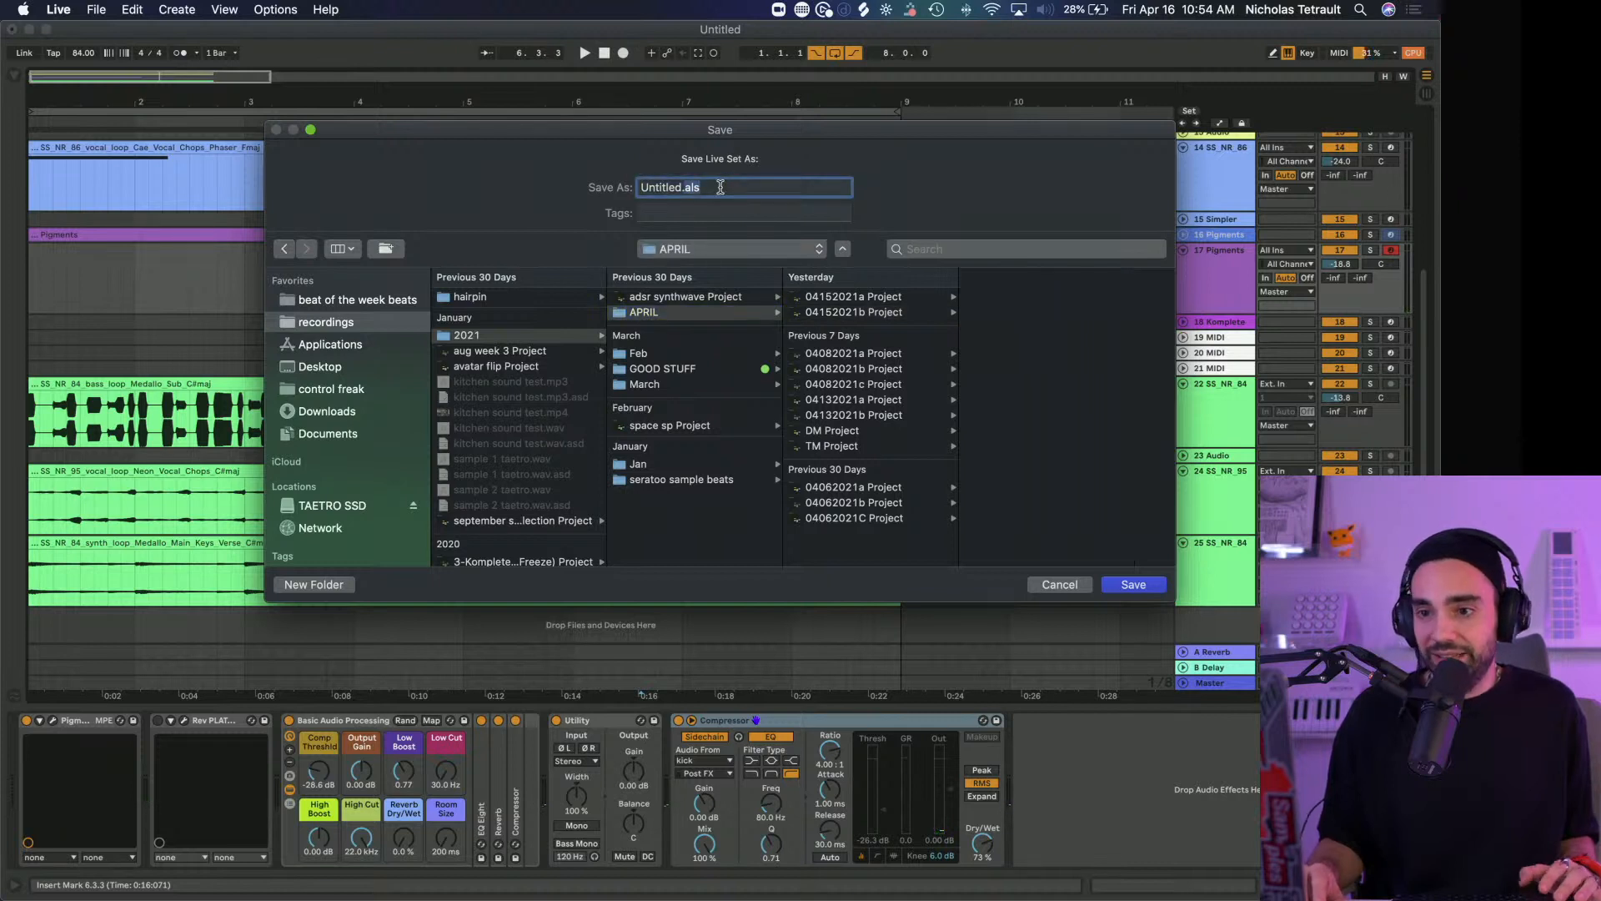
pyautogui.tripleClick(716, 187)
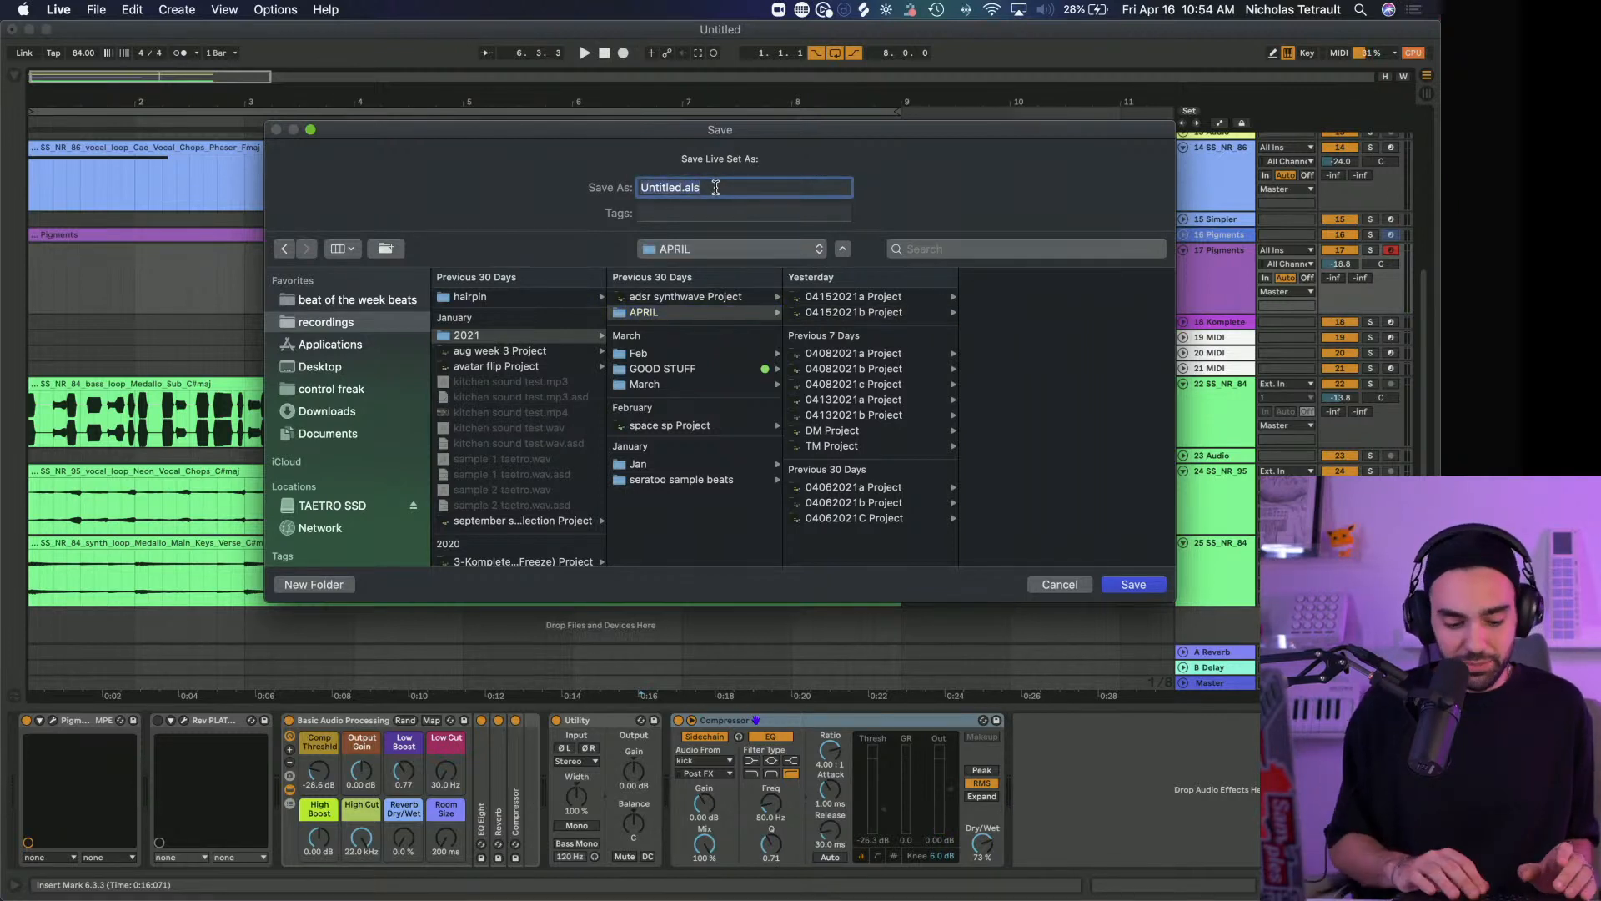
pyautogui.write('04162021adsr')
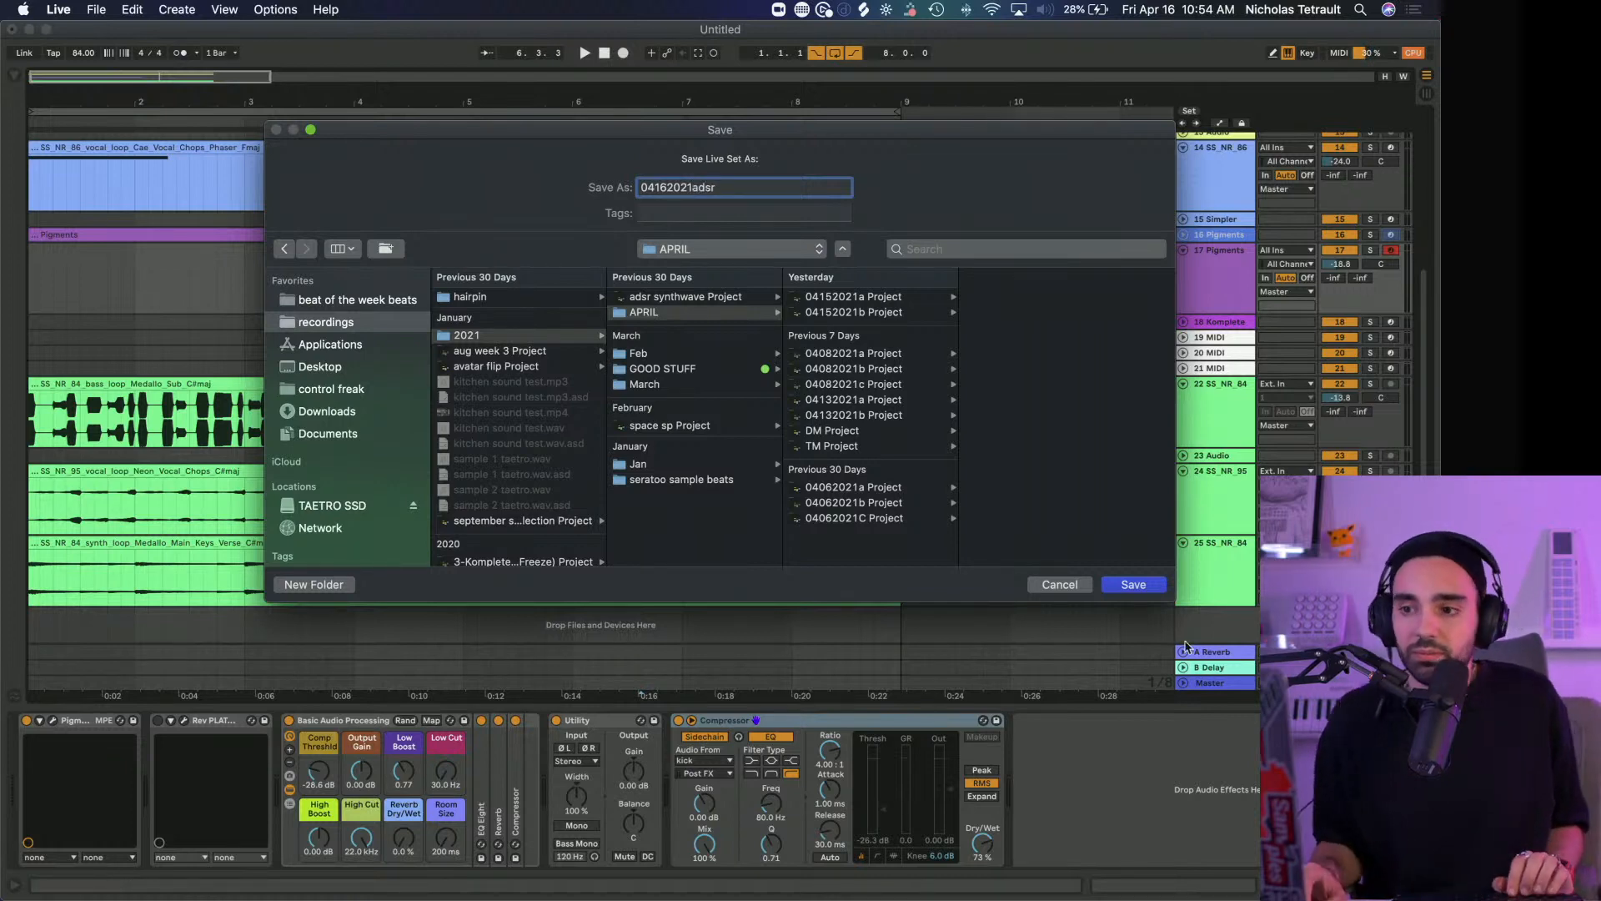
pyautogui.click(1132, 584)
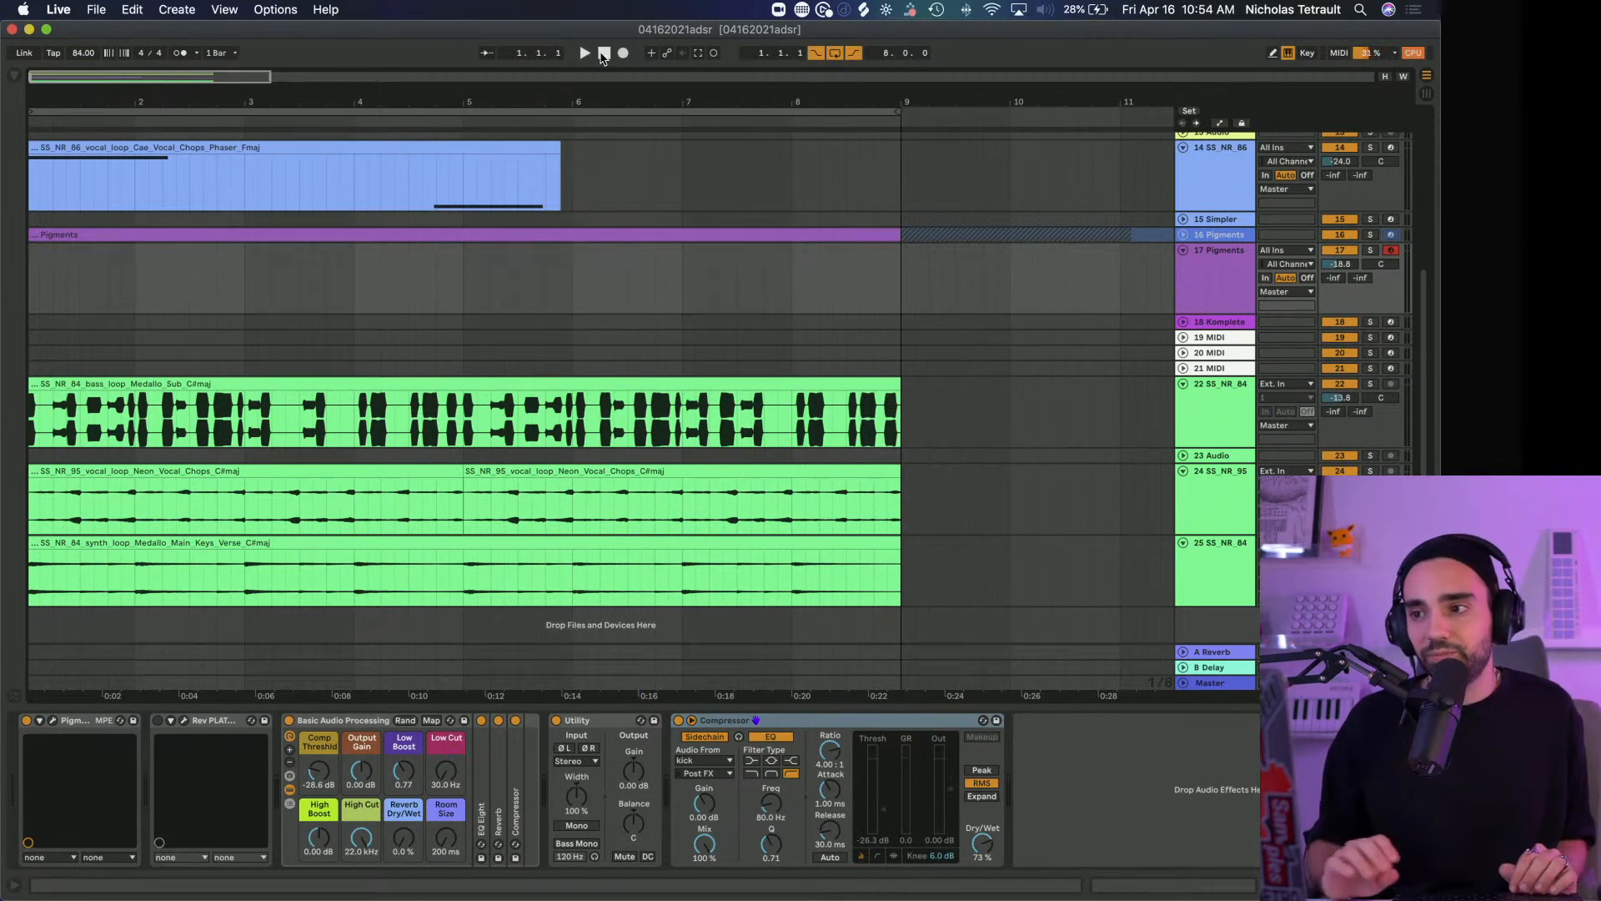
# Play the loop and inspect the Rev PLATE-140 settings on track 17 Pigments, closing the plug-in and stopping playback
pyautogui.press('space')
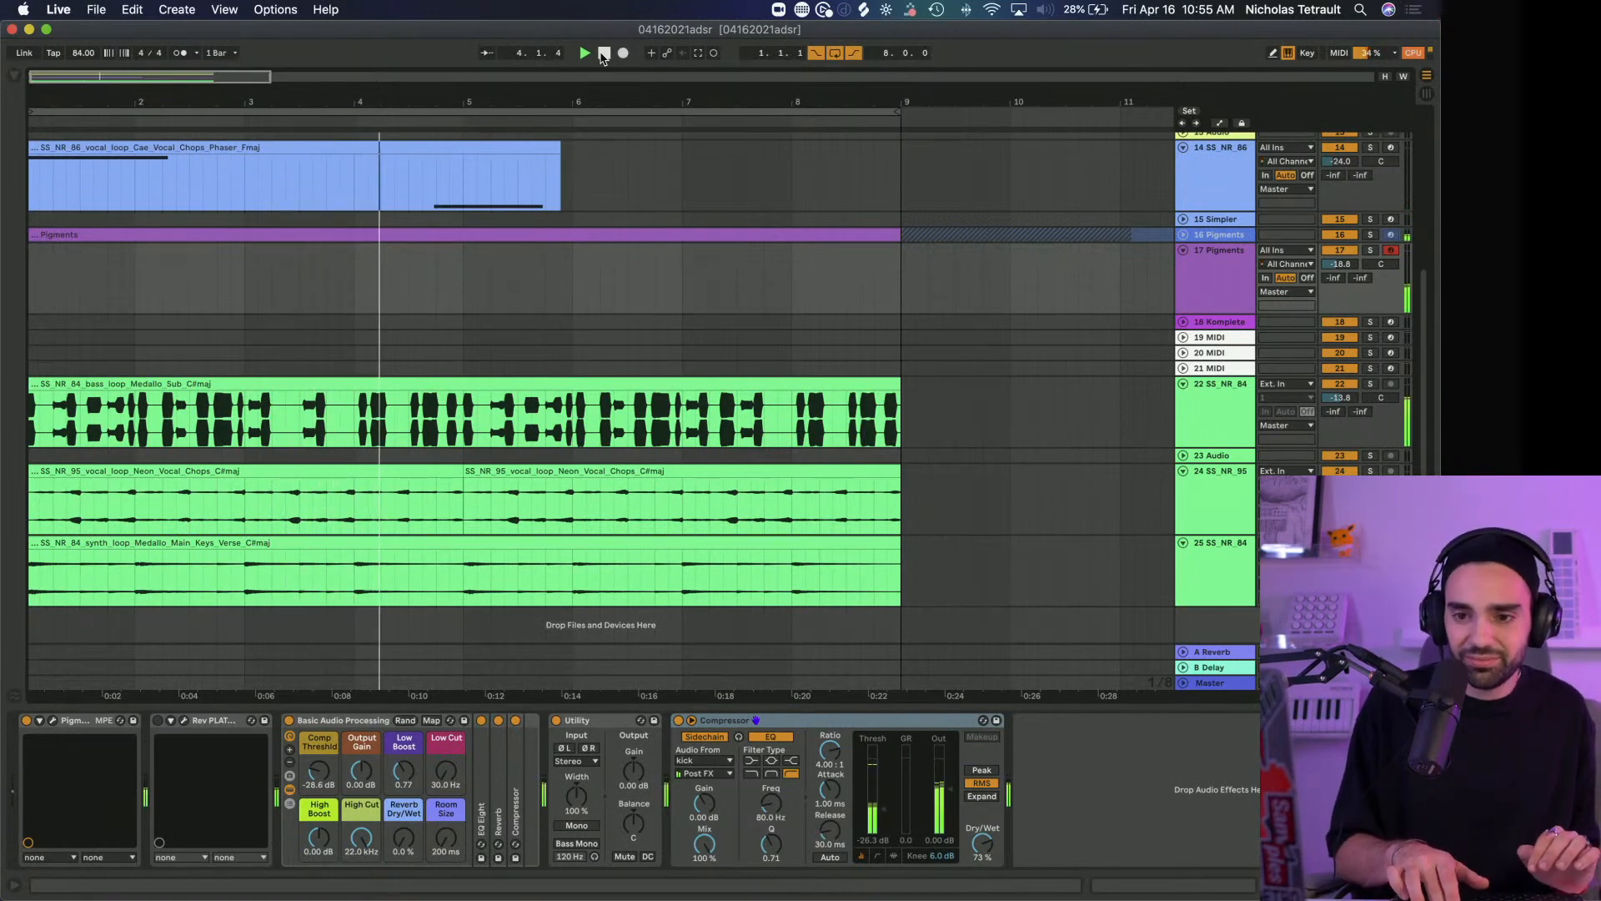
pyautogui.click(185, 722)
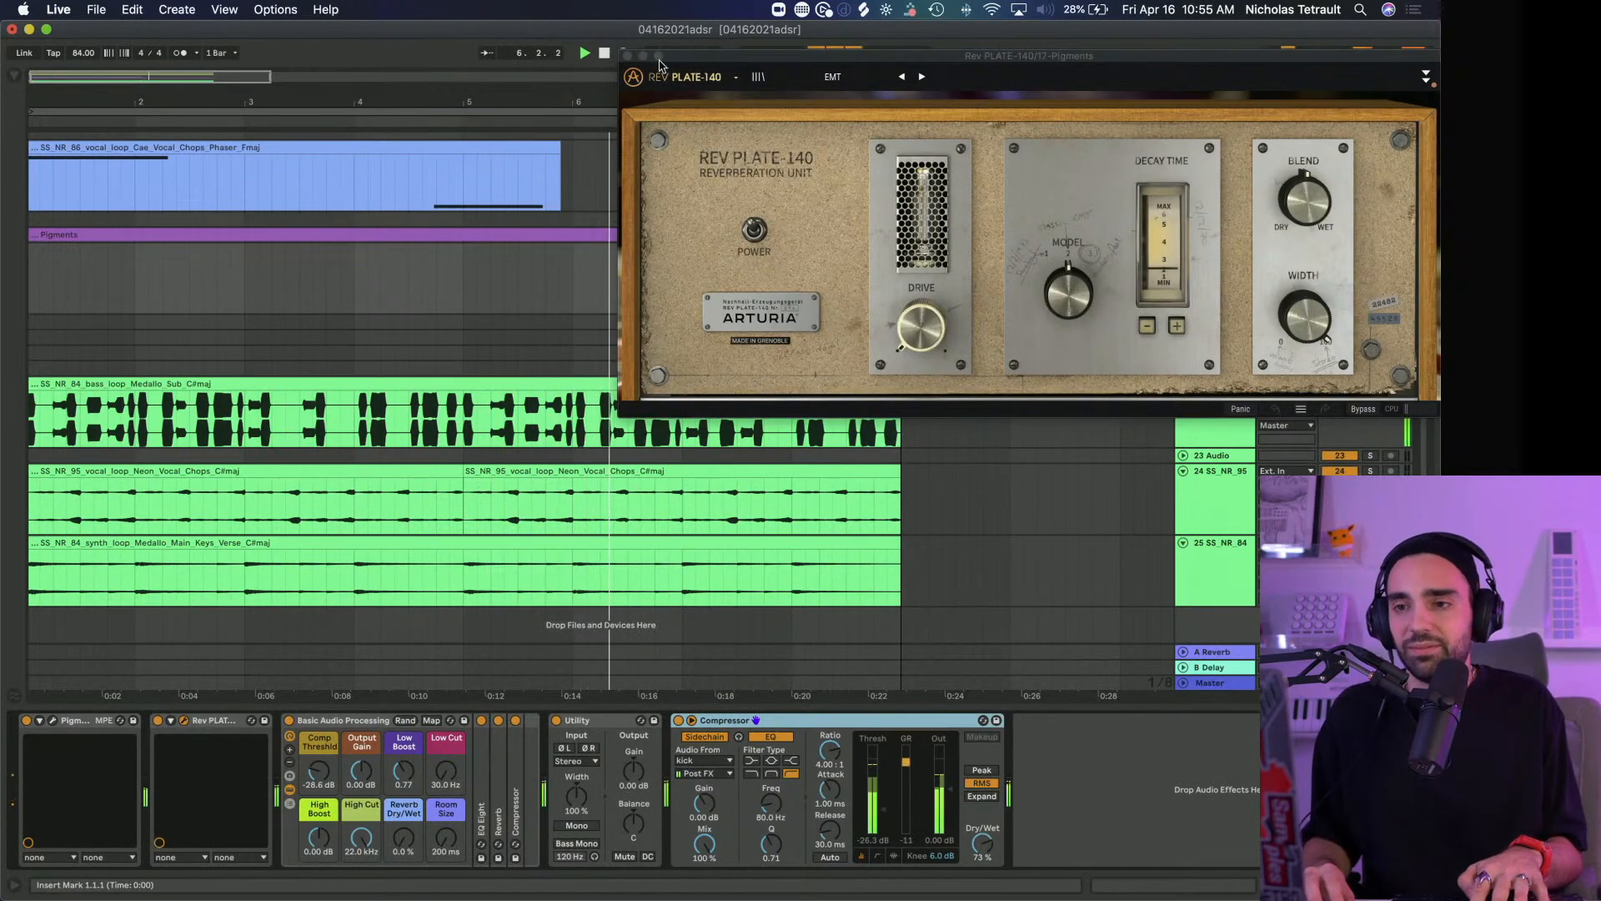
pyautogui.click(627, 57)
pyautogui.press('space')
# Replace Rev PLATE-140 on track 17 with the VST3 Delay MEMORY-BRIGADE right after Pigments, and show its advanced controls
pyautogui.click(214, 721)
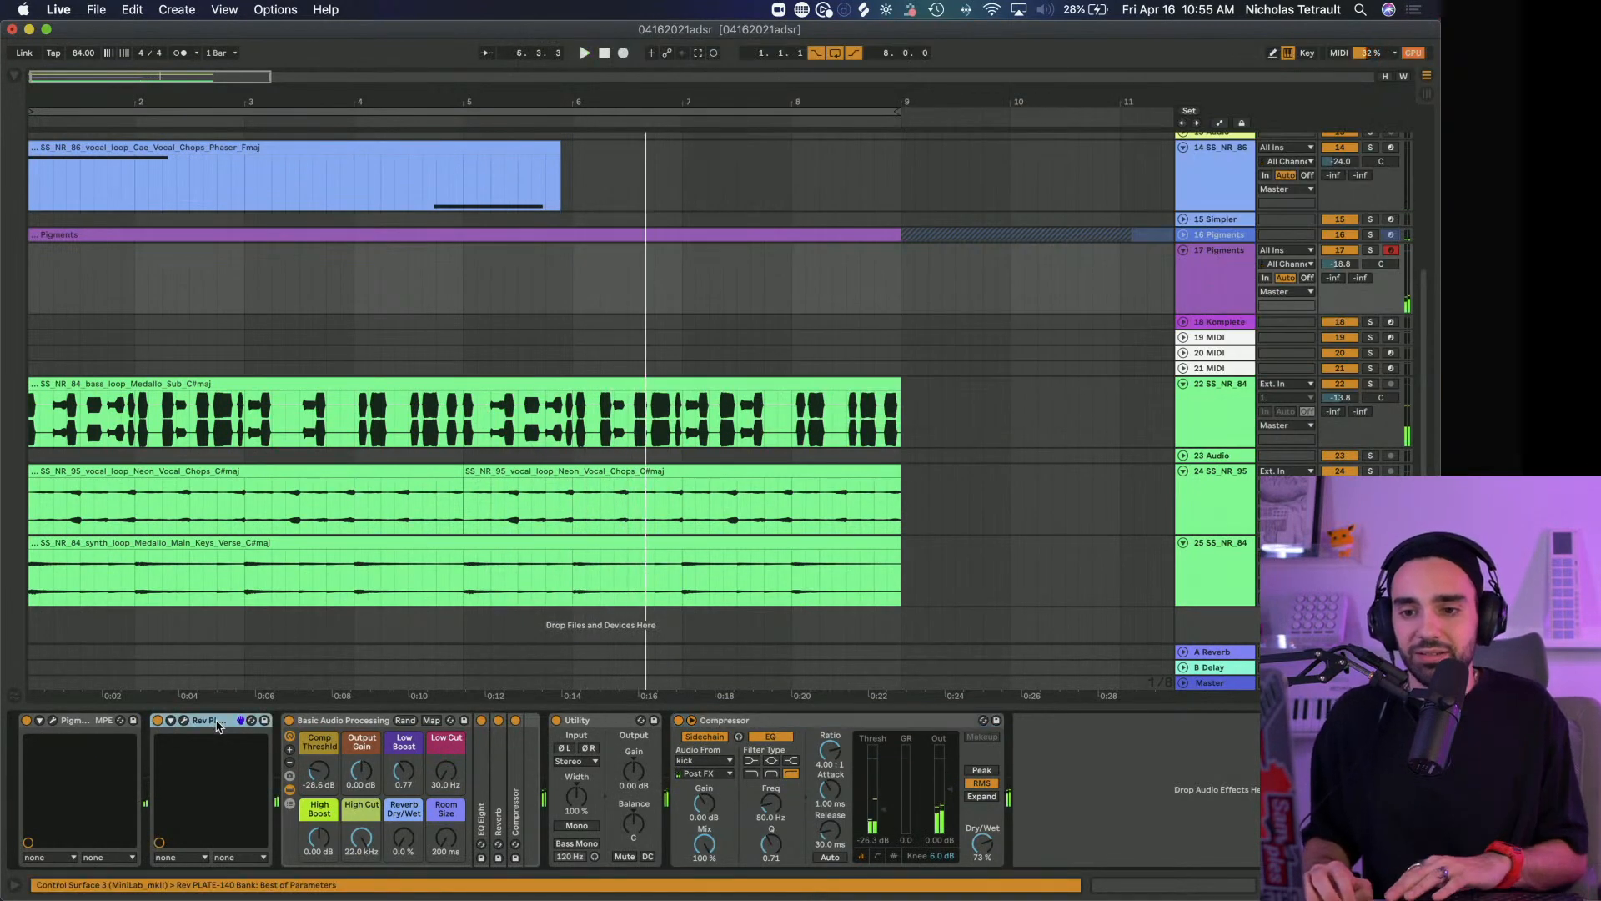
pyautogui.press('Delete')
pyautogui.click(16, 79)
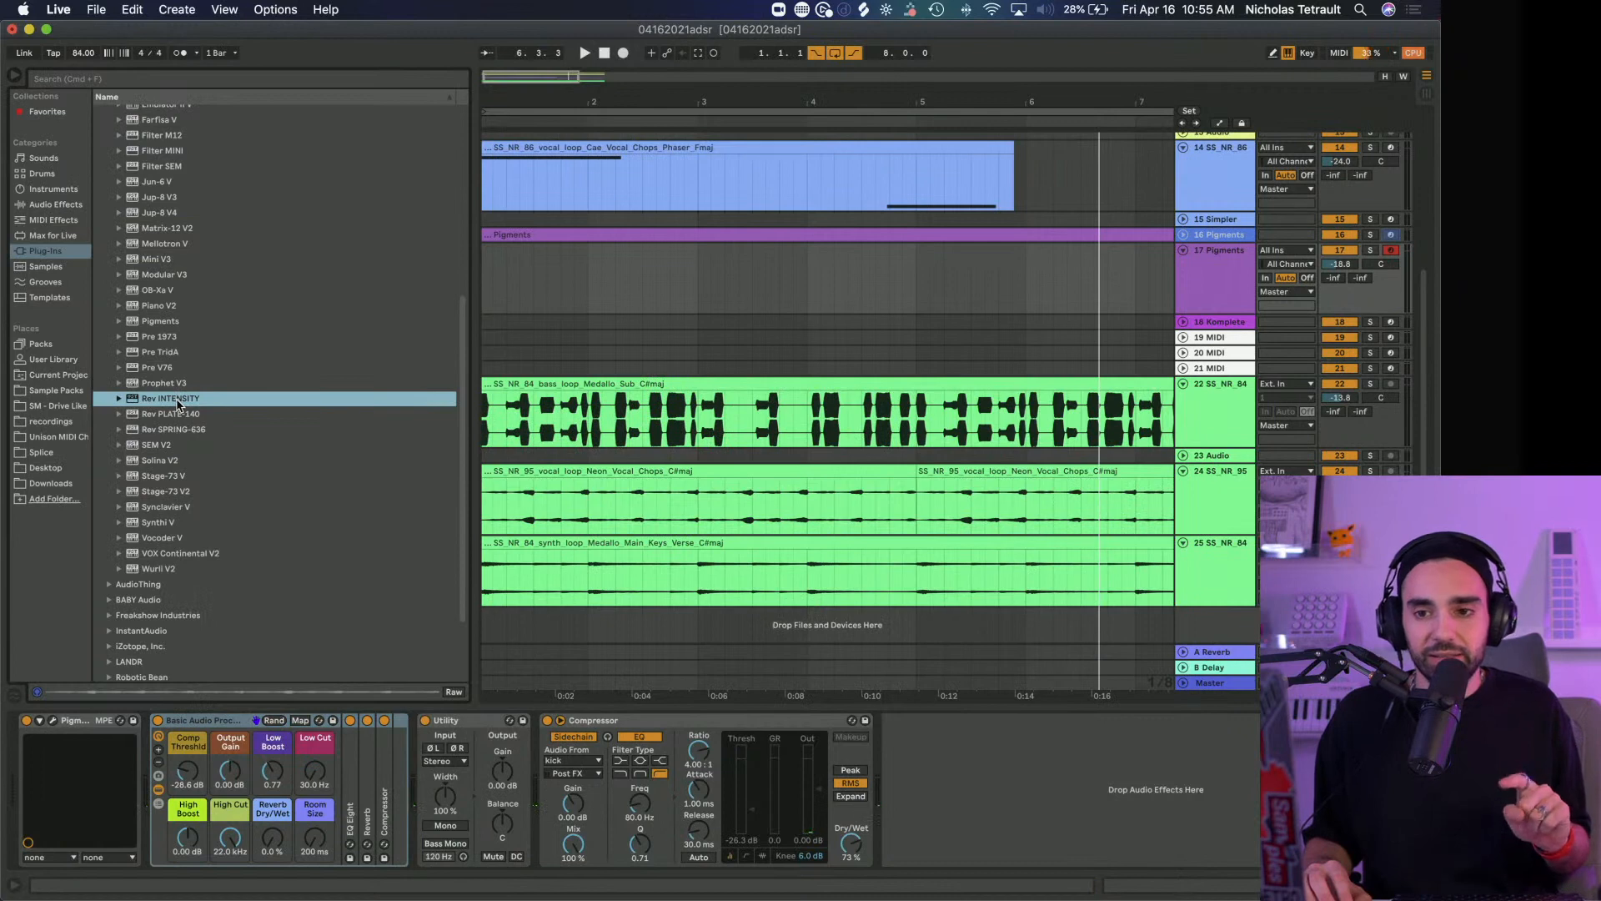
pyautogui.scroll(10, 177, 402)
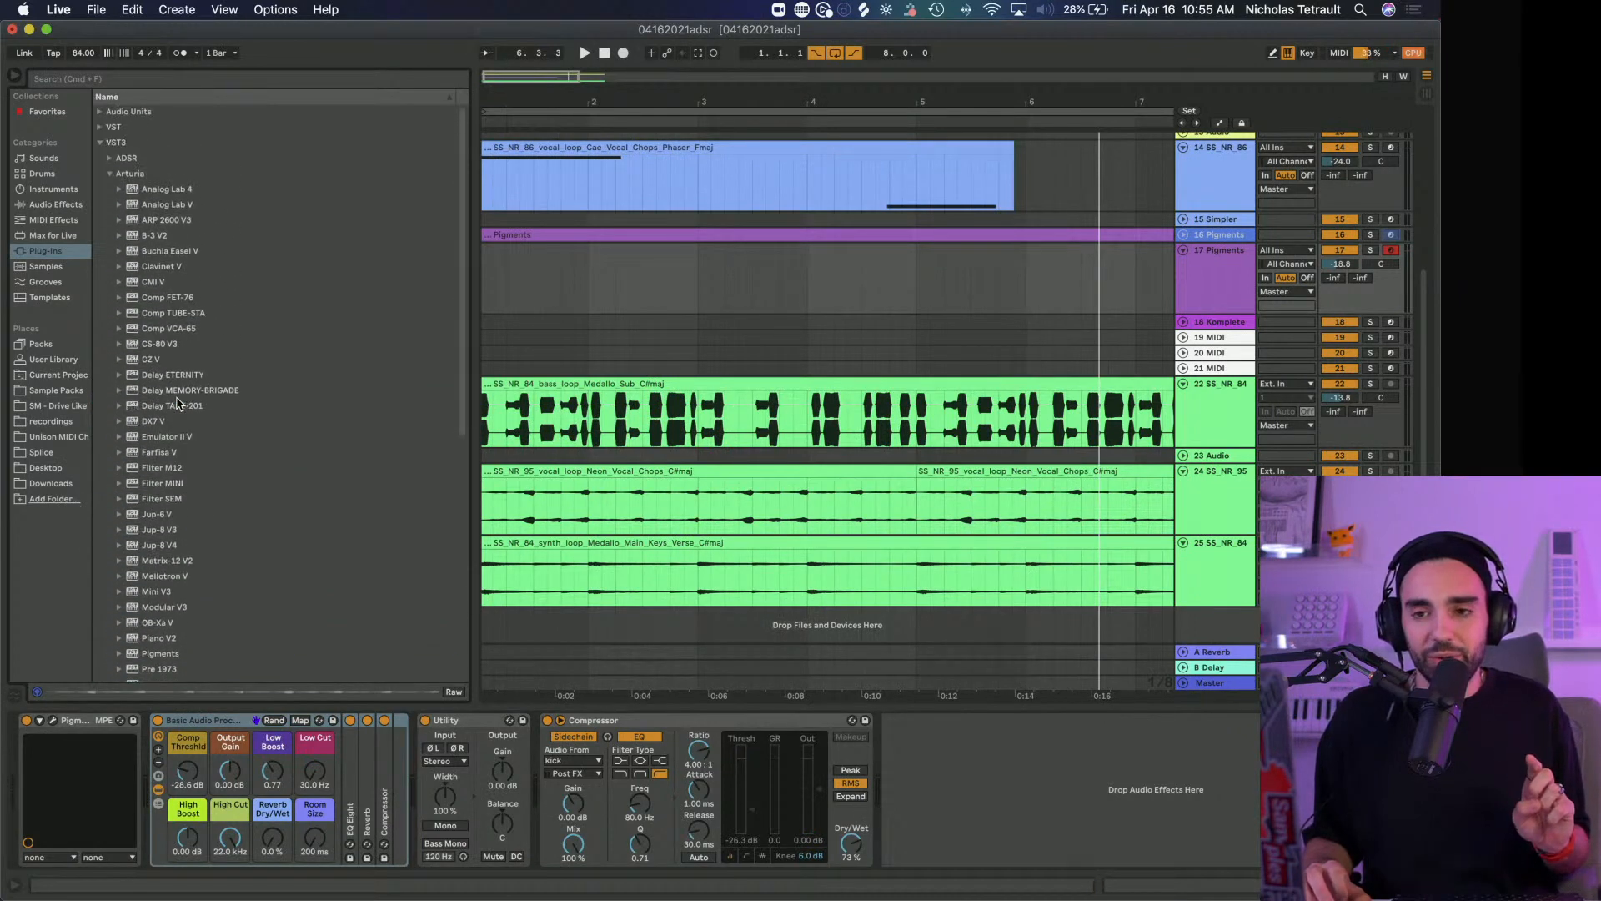
pyautogui.moveTo(177, 390); pyautogui.dragTo(163, 839)
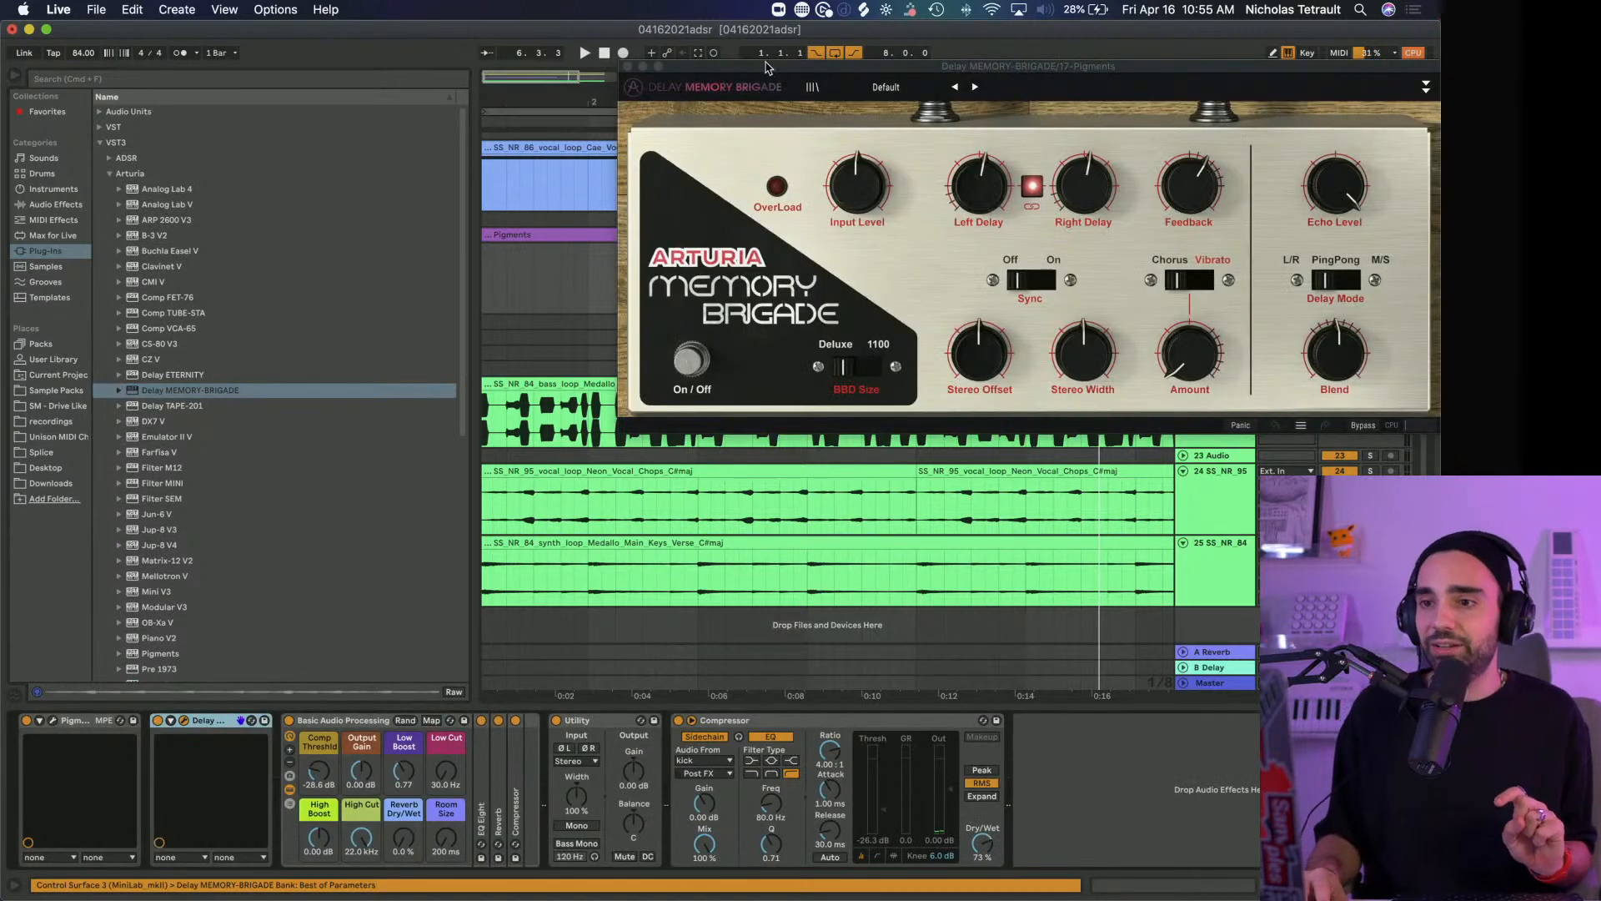
pyautogui.moveTo(703, 69); pyautogui.dragTo(465, 43)
pyautogui.click(1148, 59)
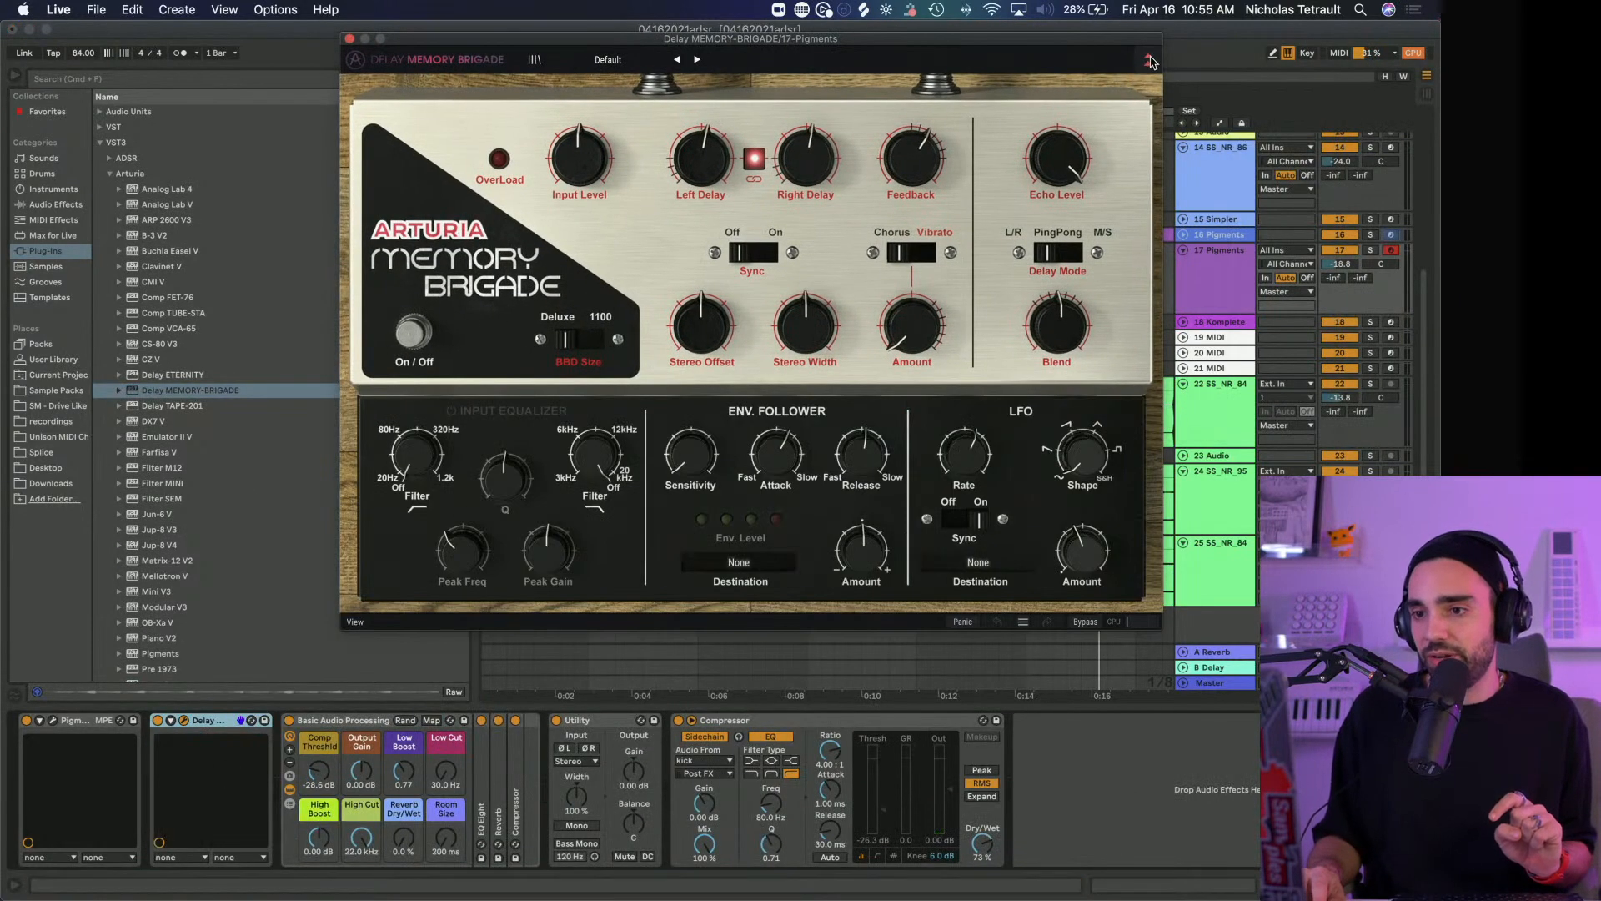
# Audition the Delay MEMORY-BRIGADE presets in order from 1.4 Delays through Small Hall Reverb while playing the Pigments sound
pyautogui.moveTo(807, 143)
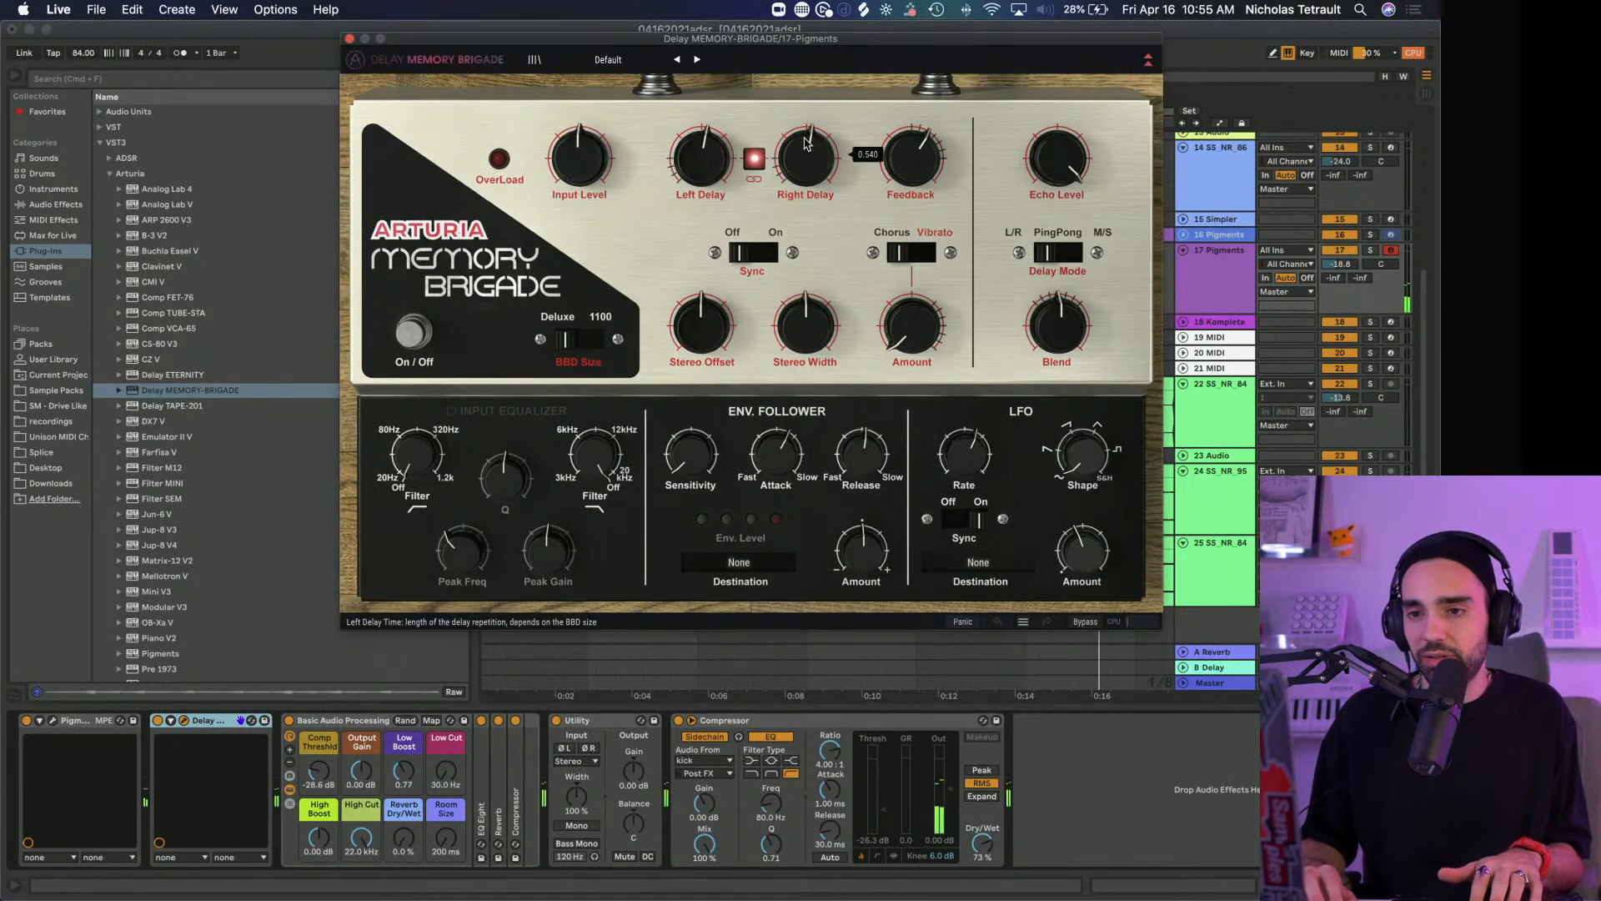
pyautogui.click(697, 60)
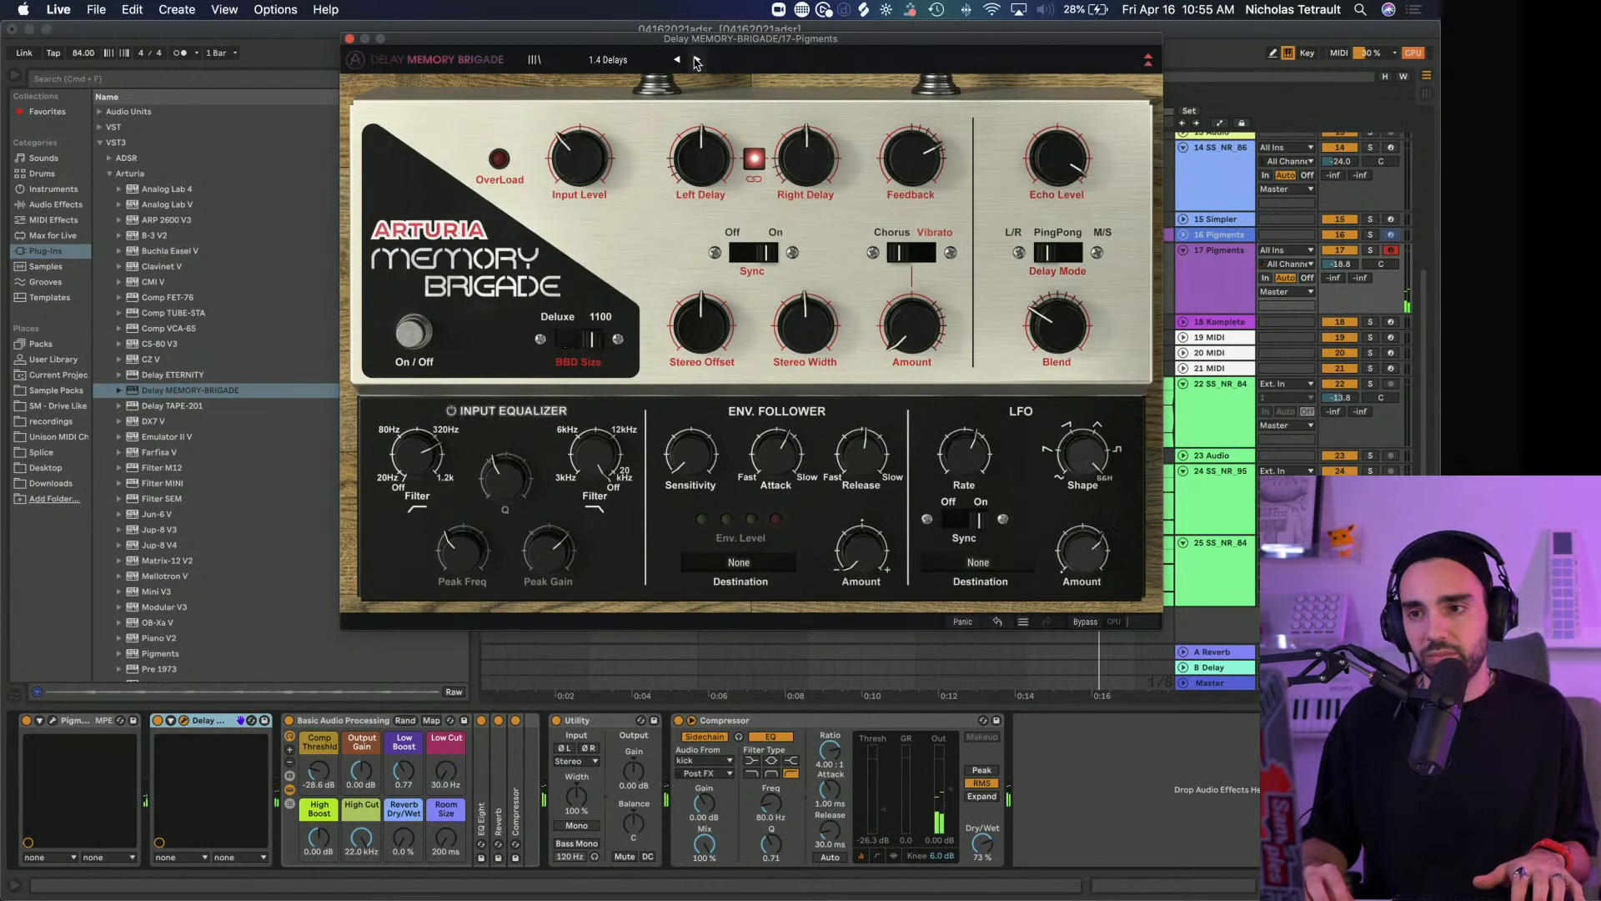
pyautogui.click(697, 60)
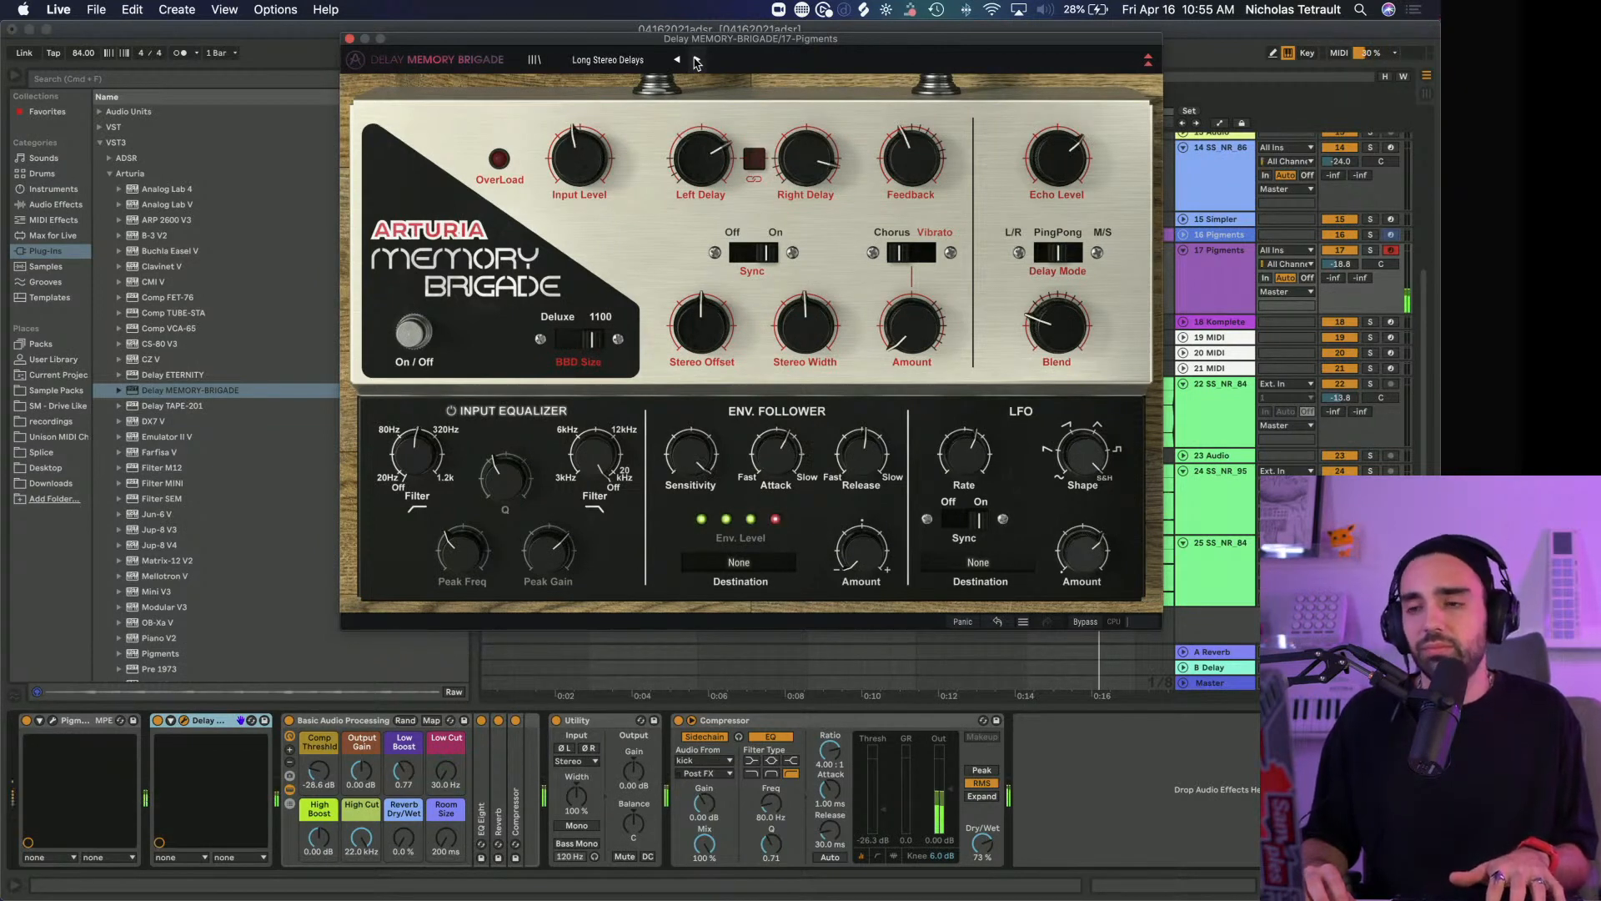
pyautogui.click(697, 60)
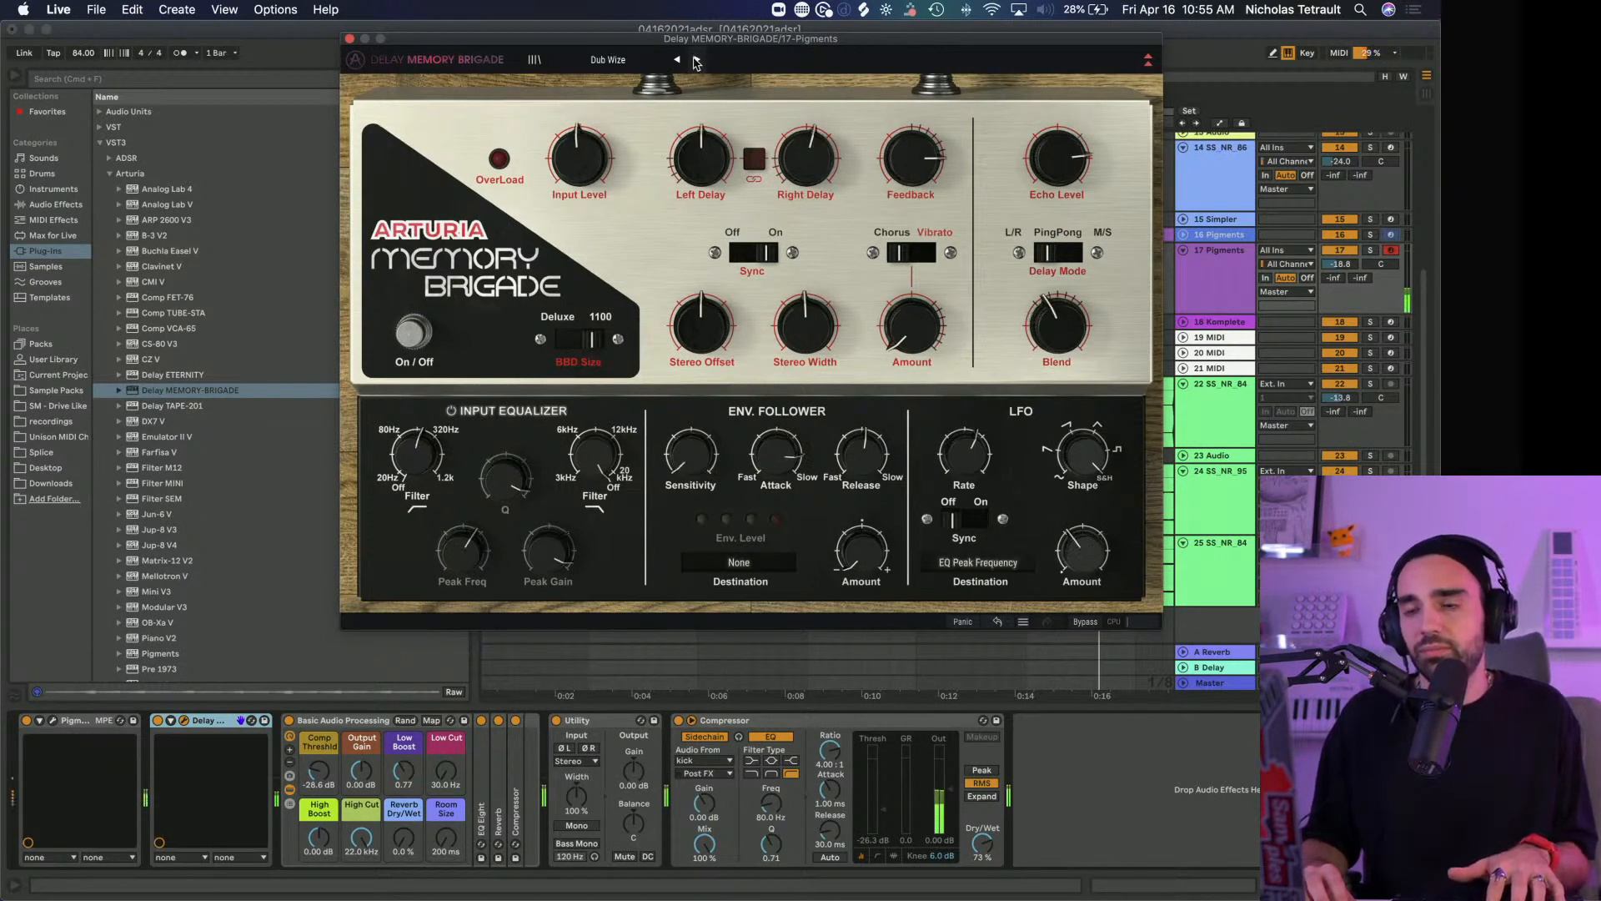
pyautogui.click(696, 60)
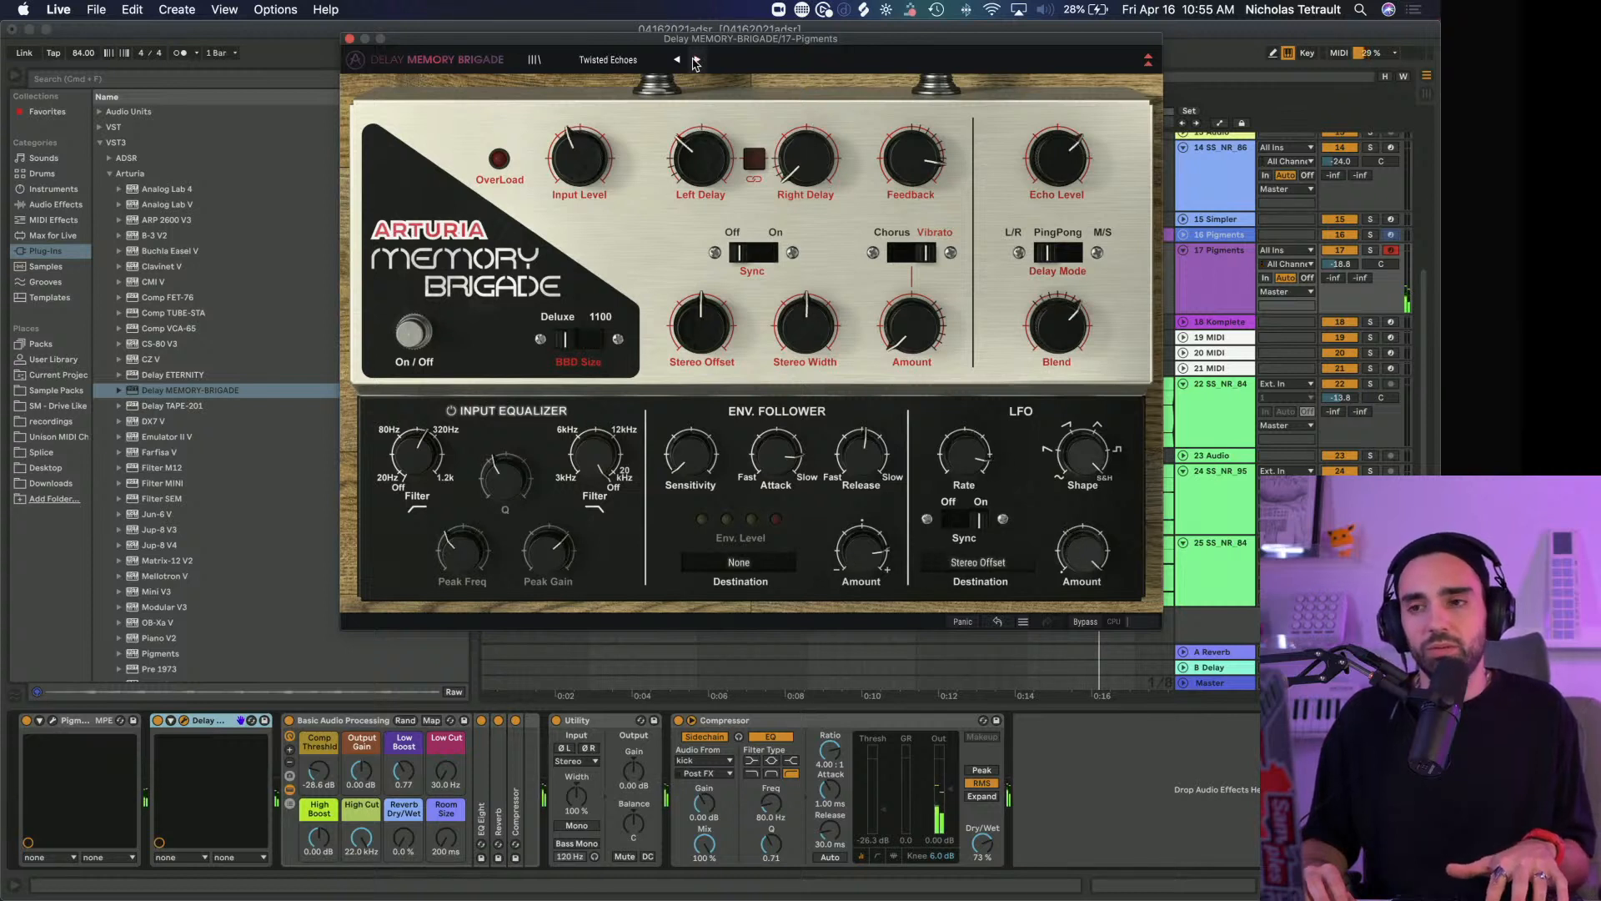
pyautogui.click(697, 60)
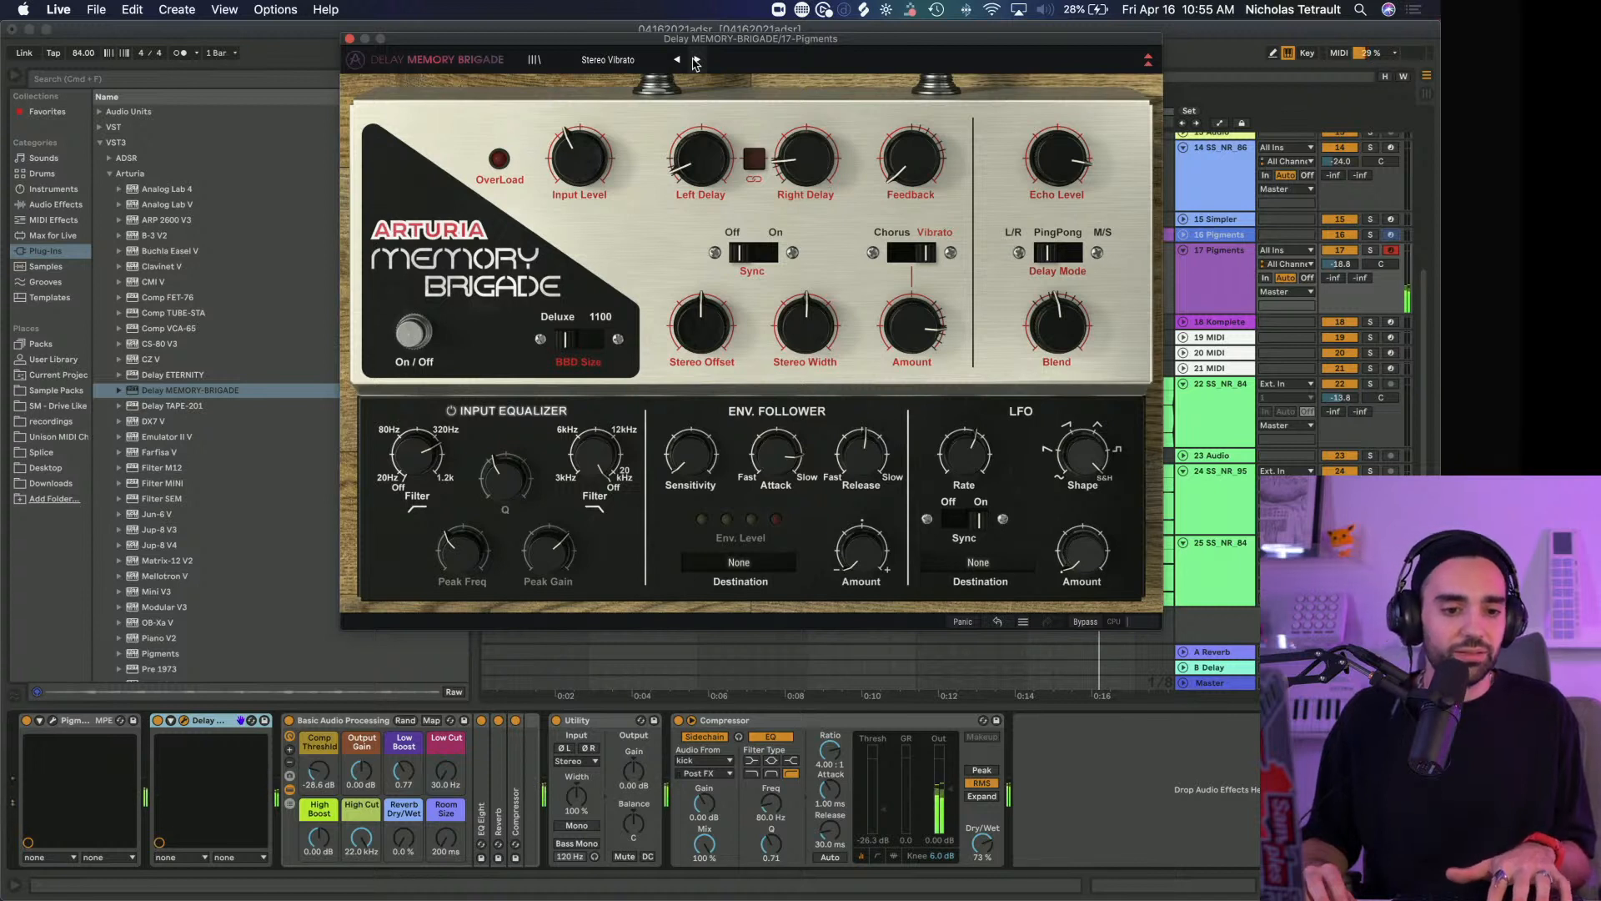
pyautogui.click(697, 60)
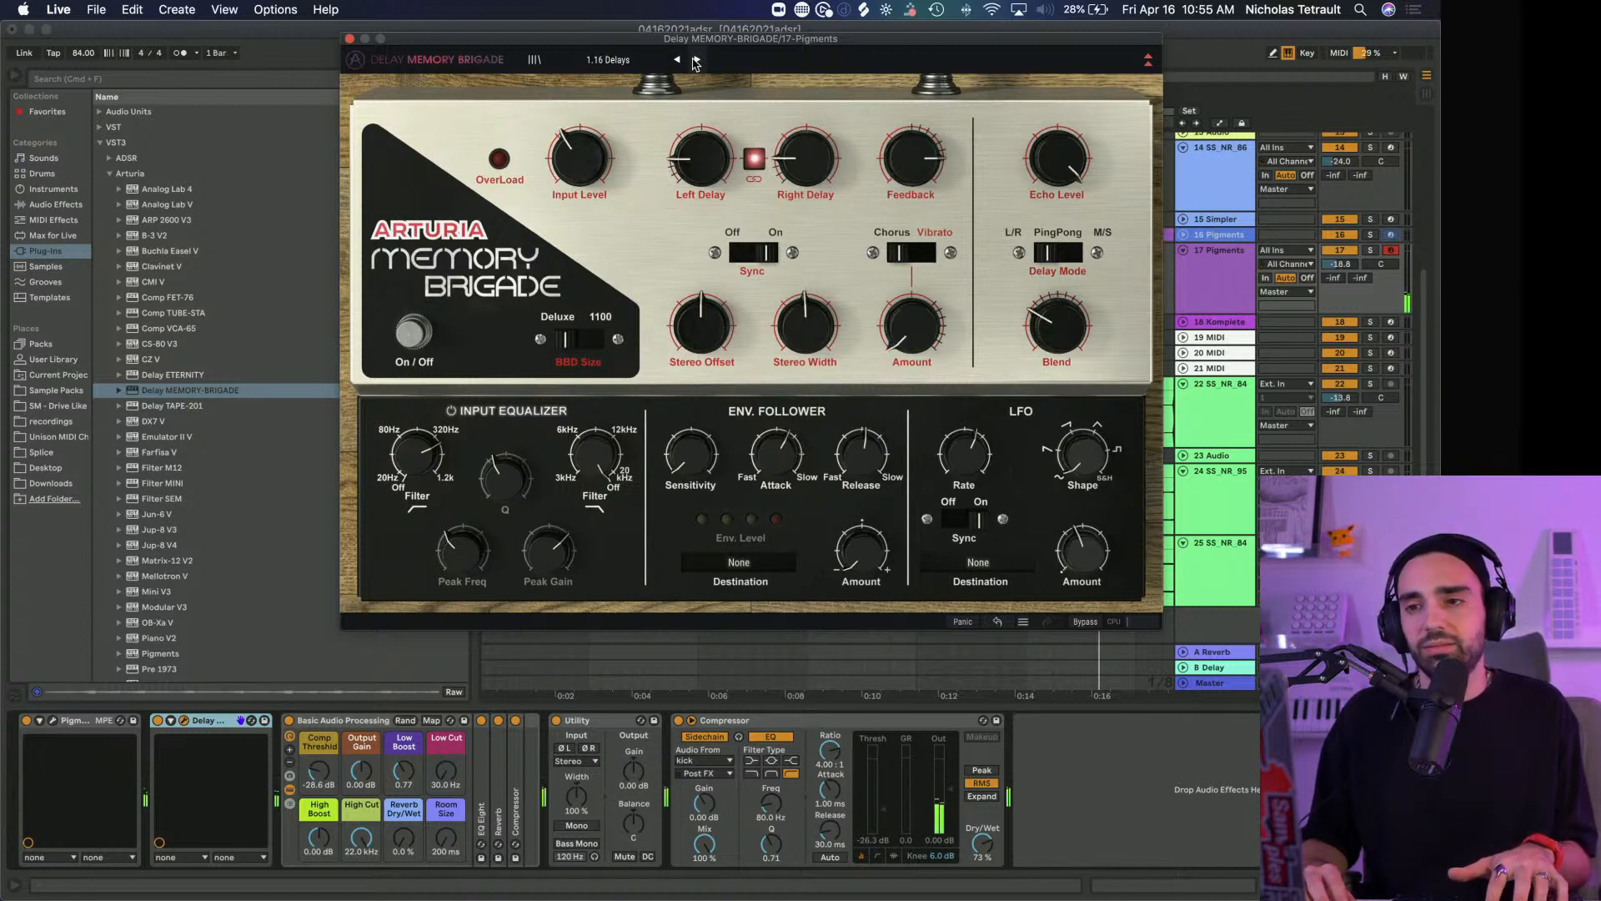
pyautogui.click(696, 60)
pyautogui.click(696, 60)
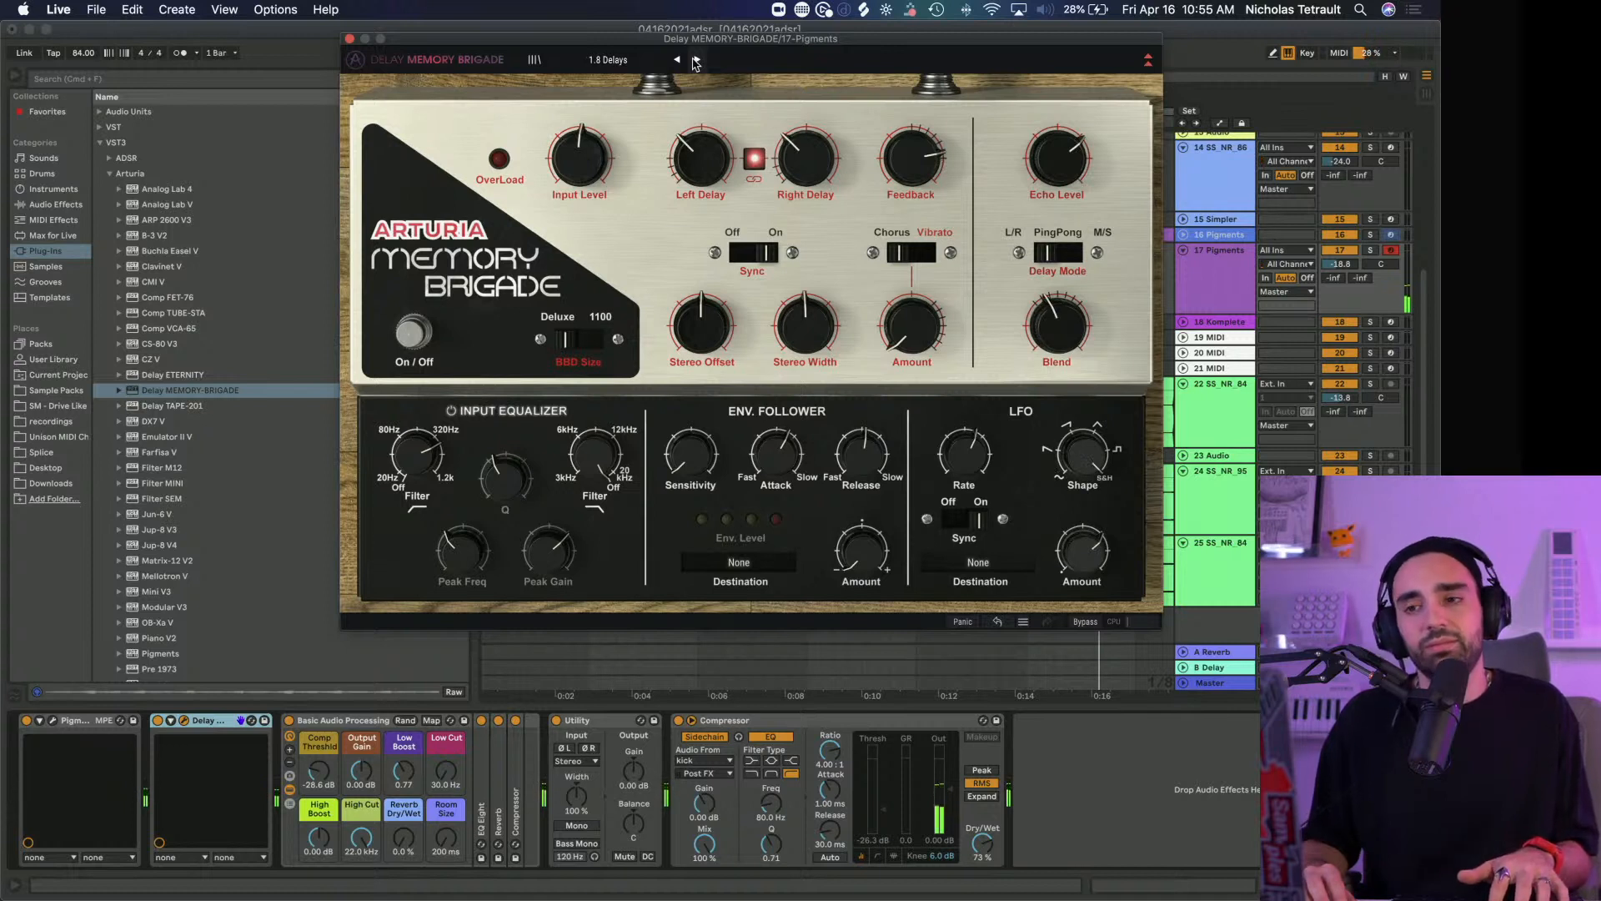
pyautogui.click(696, 60)
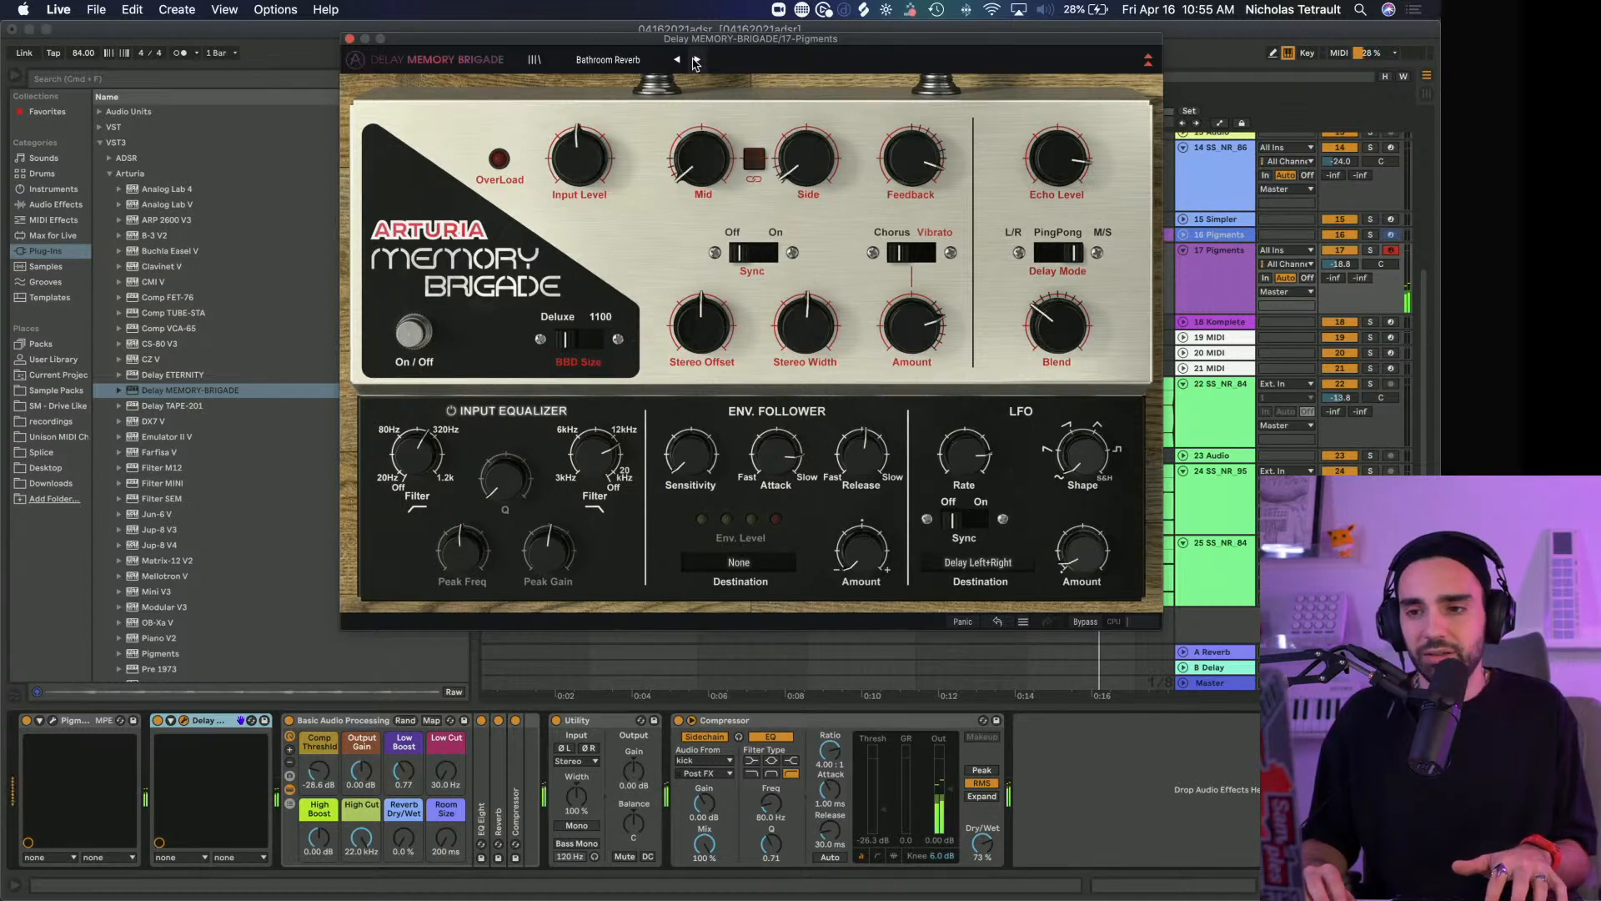
pyautogui.click(697, 60)
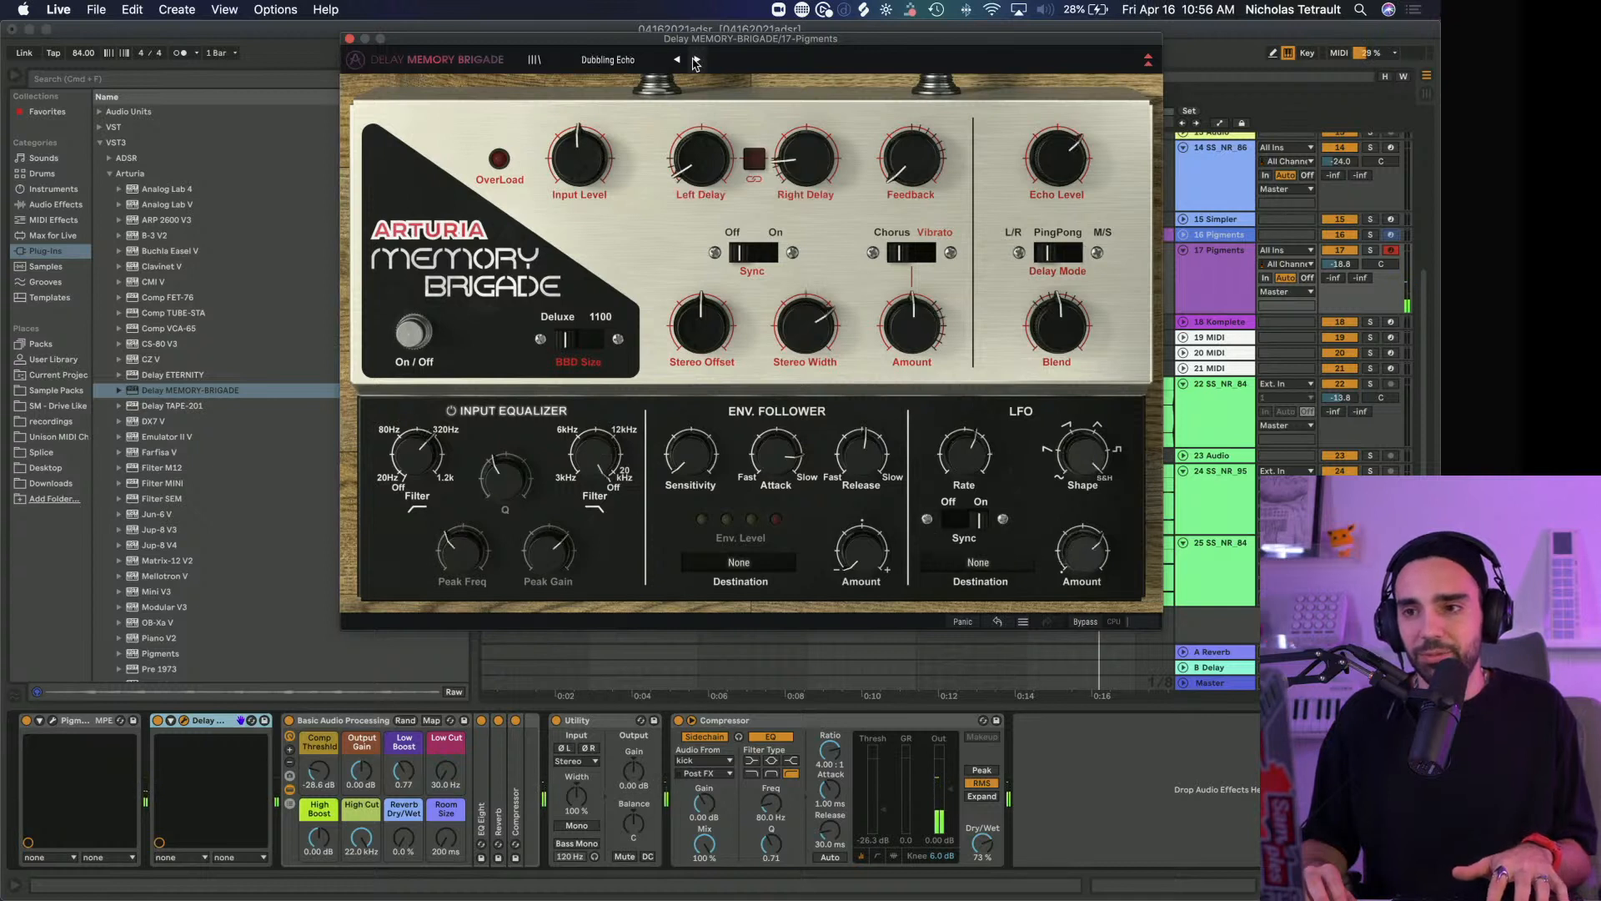
pyautogui.click(696, 60)
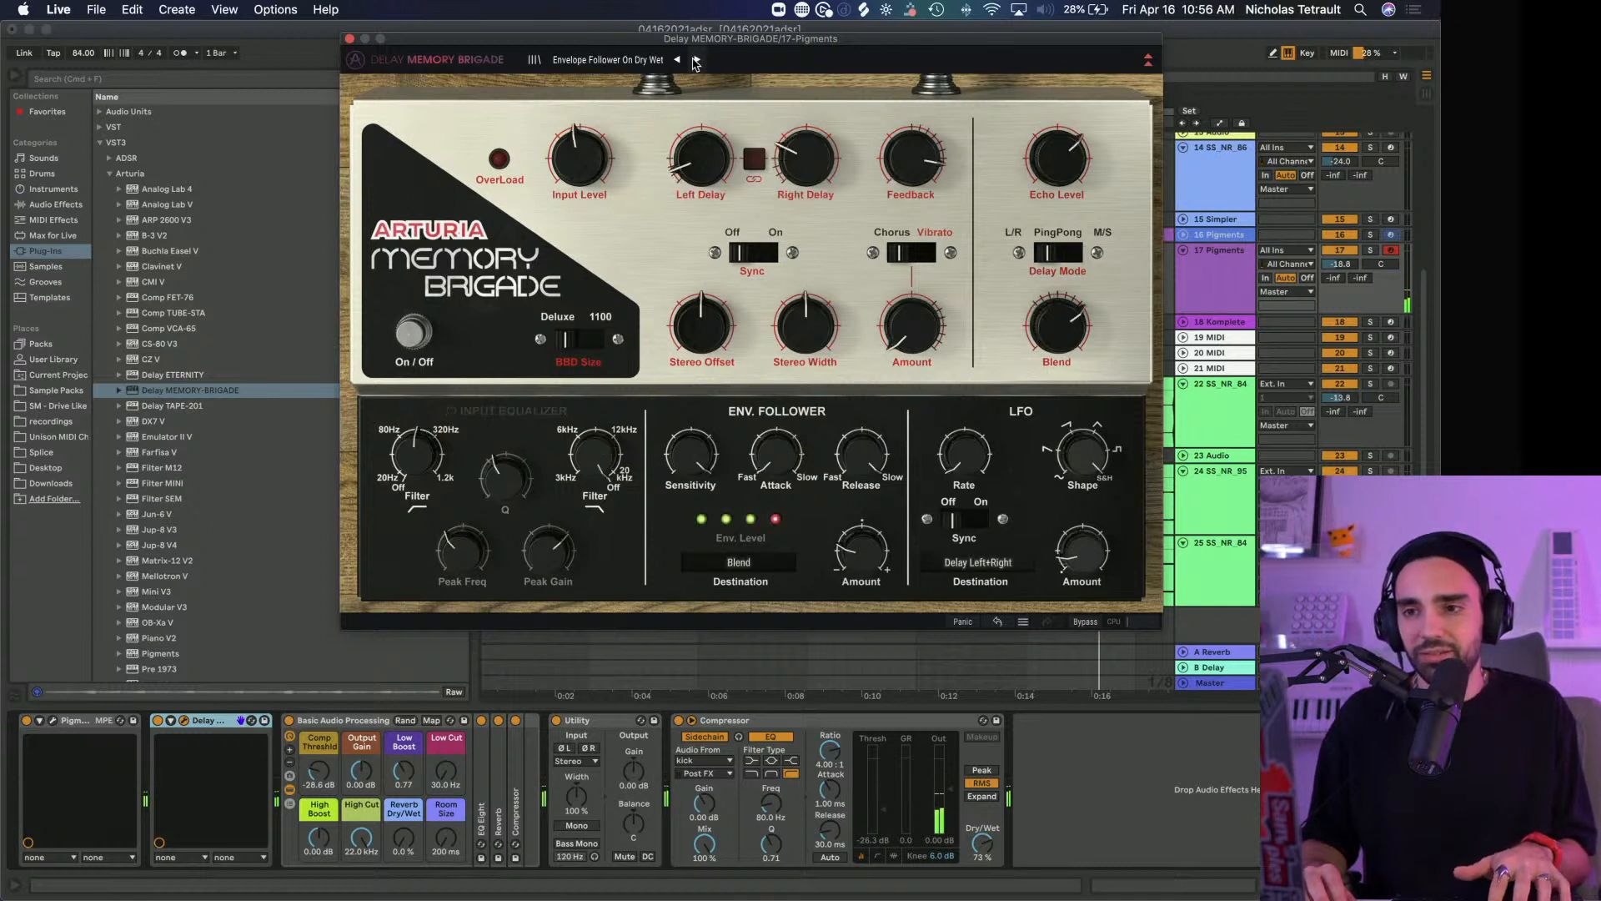
pyautogui.click(697, 60)
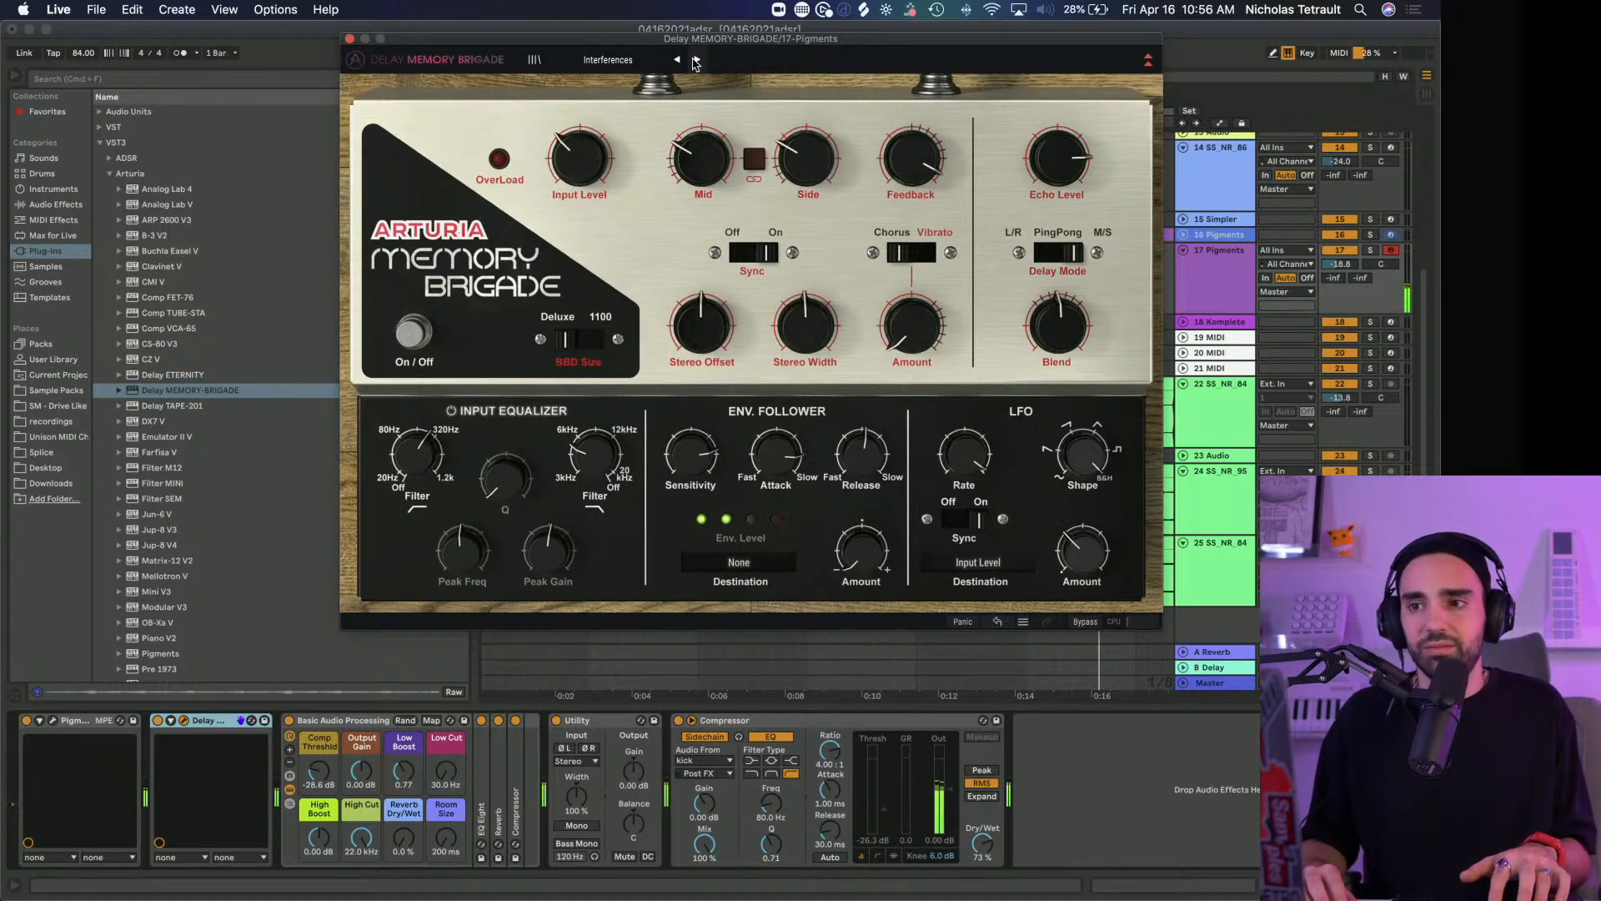
pyautogui.click(696, 60)
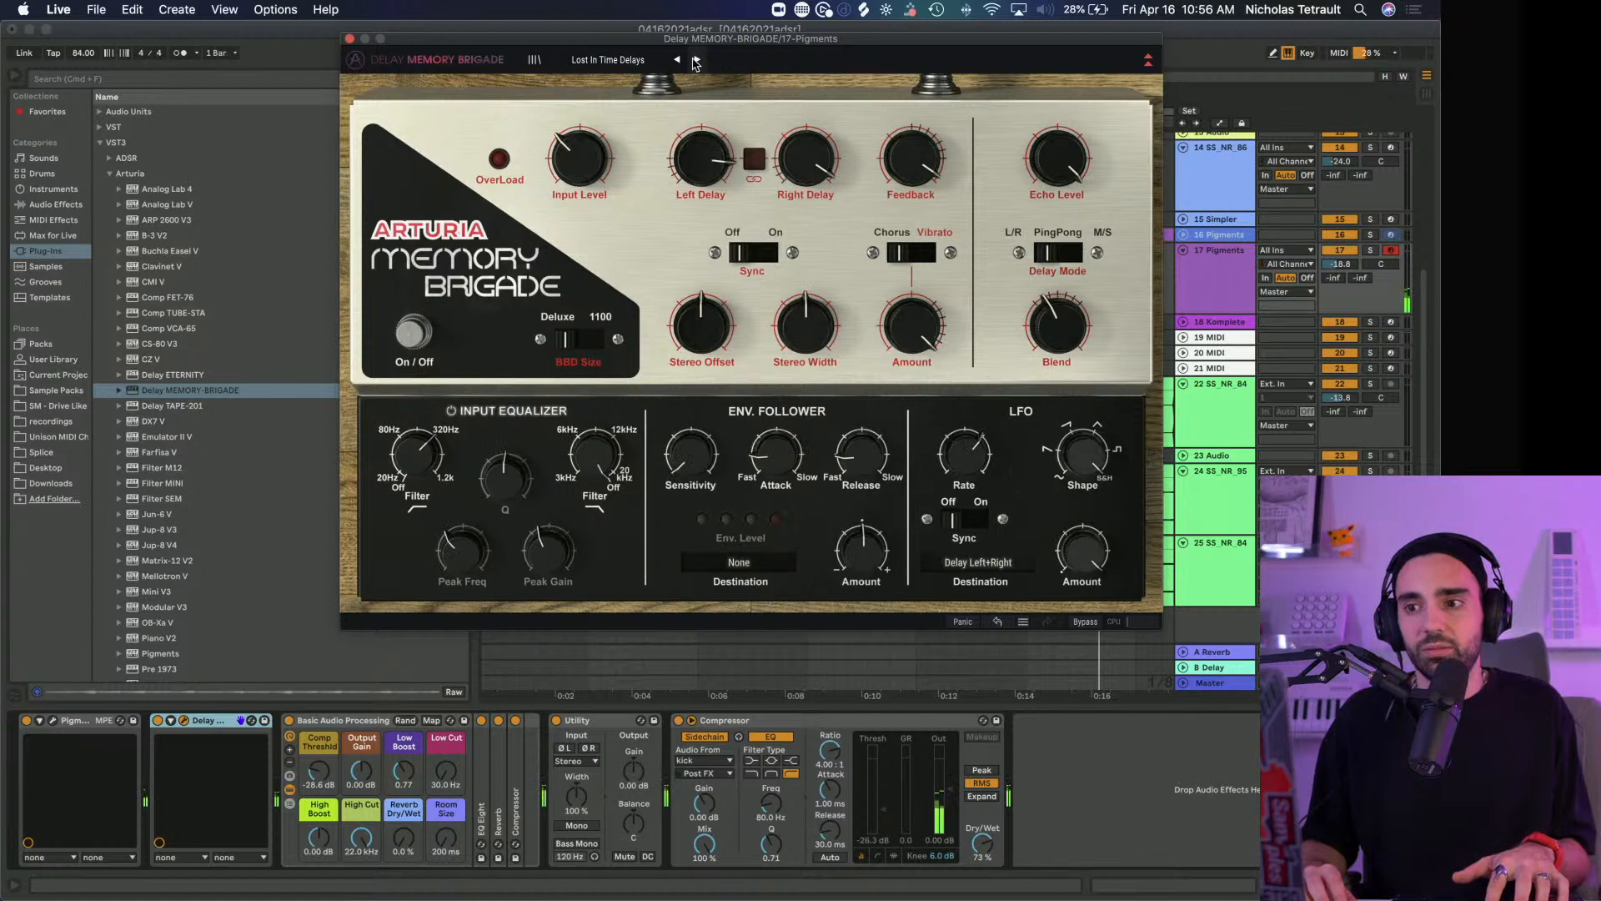
pyautogui.click(696, 60)
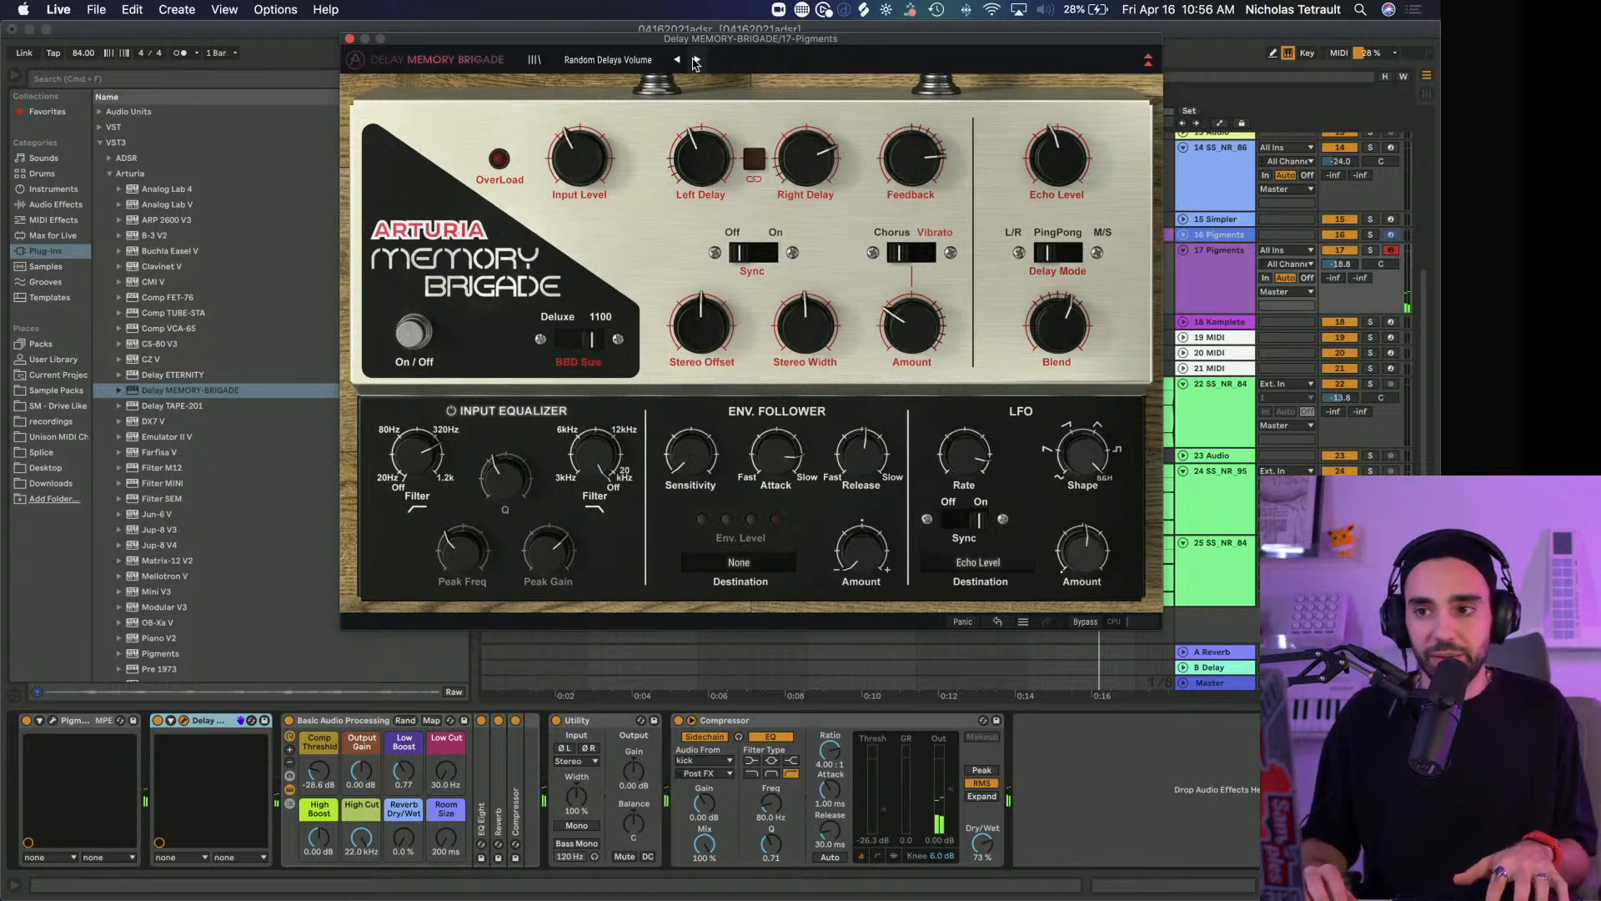
pyautogui.click(696, 60)
pyautogui.click(696, 60)
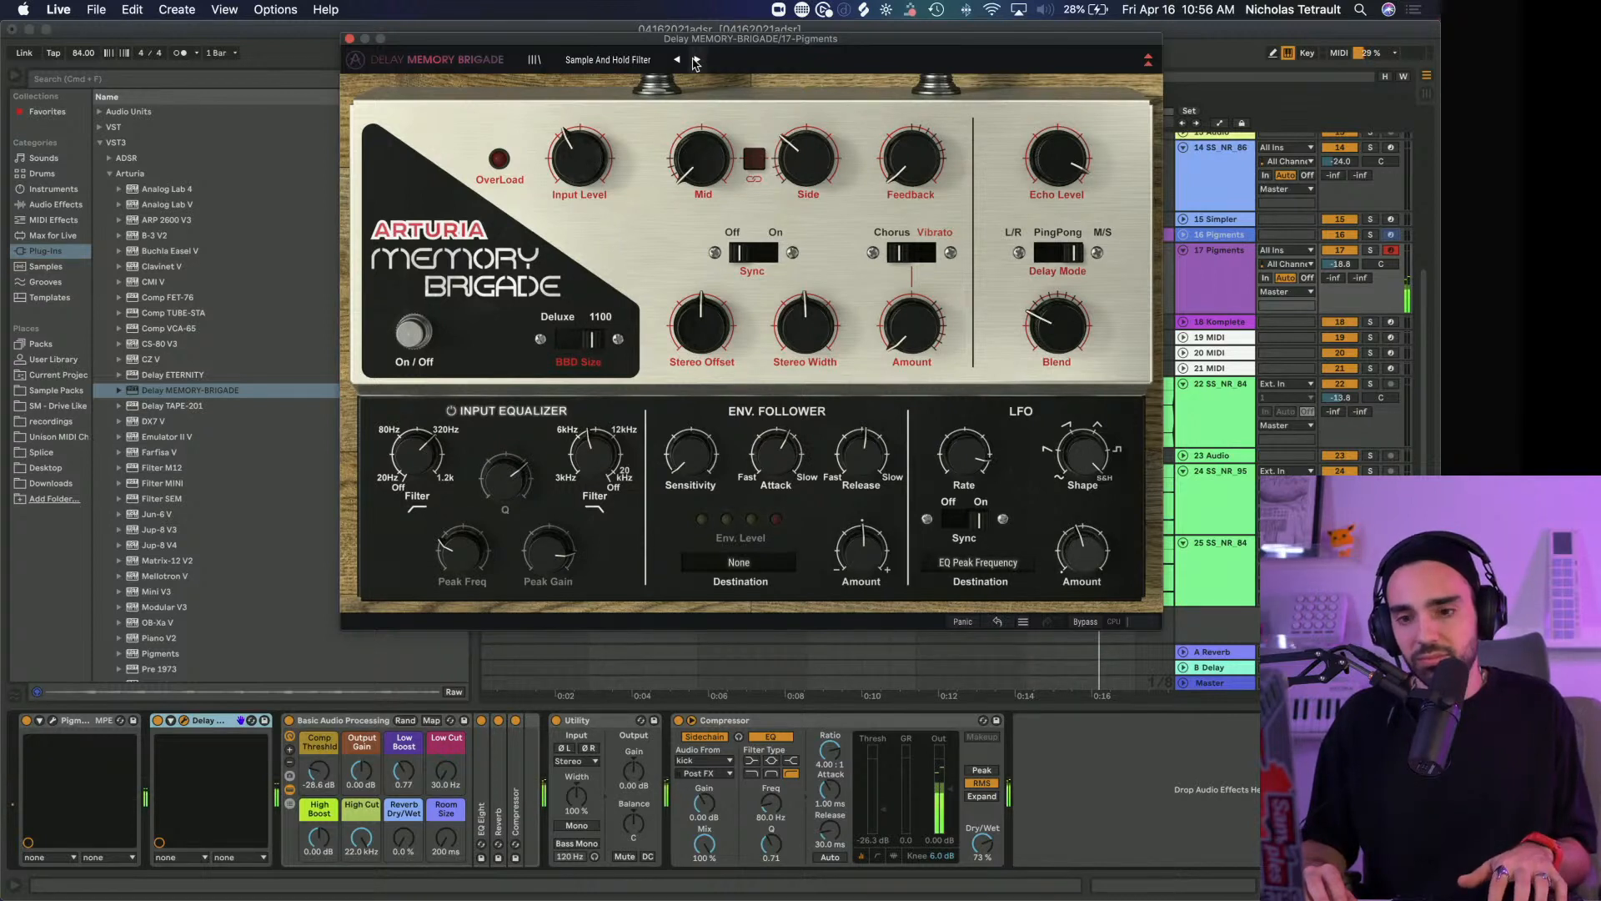
pyautogui.click(696, 60)
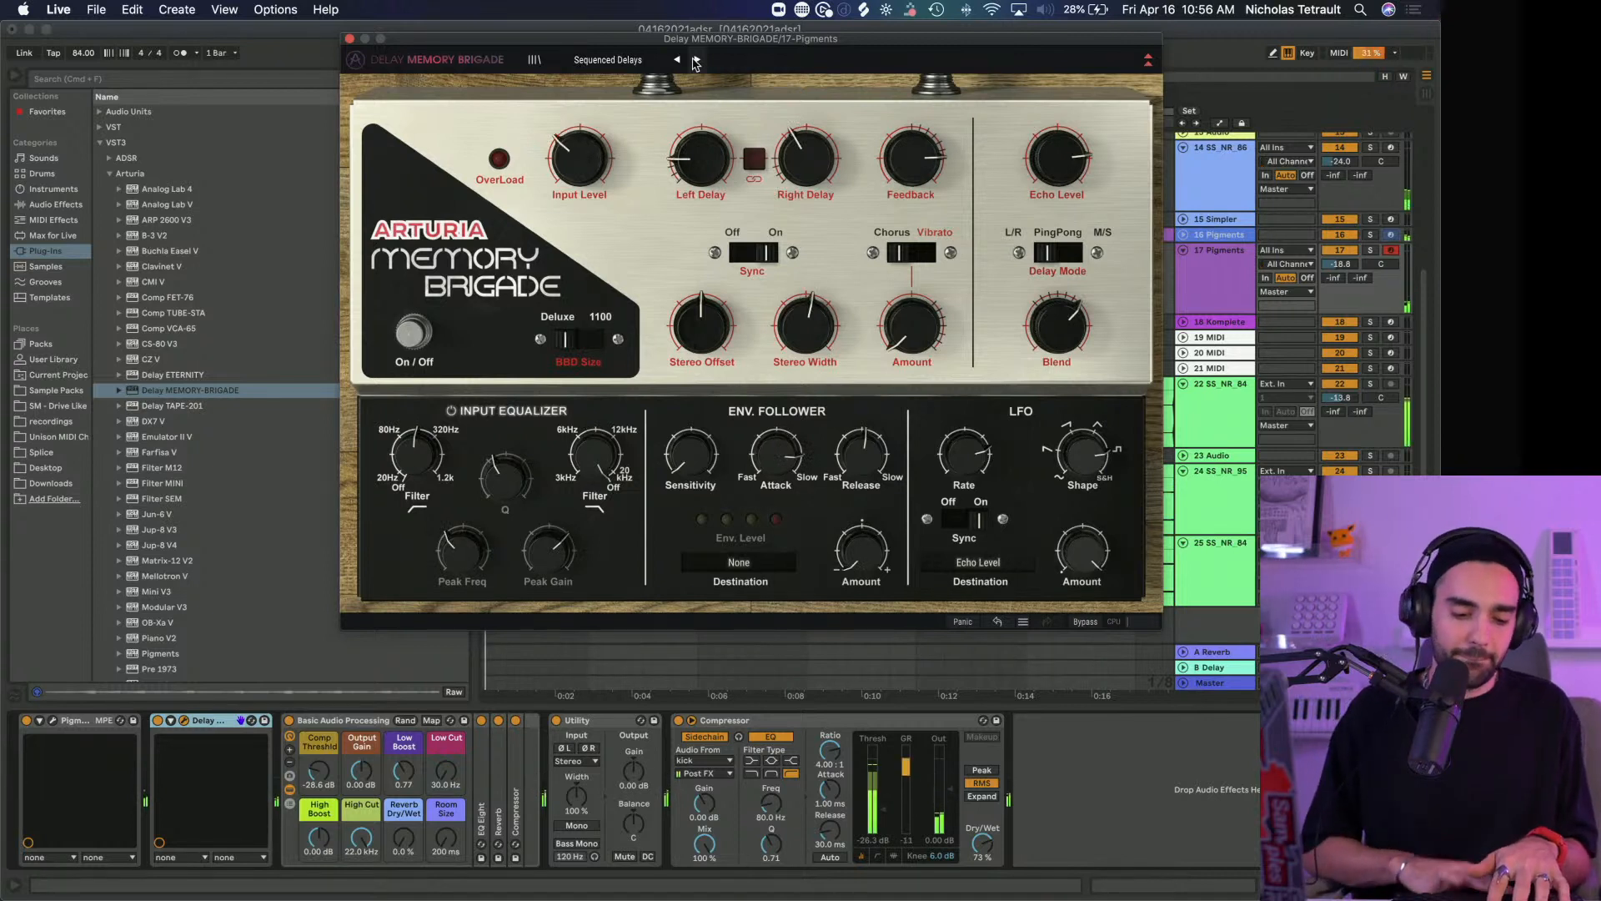
pyautogui.click(696, 60)
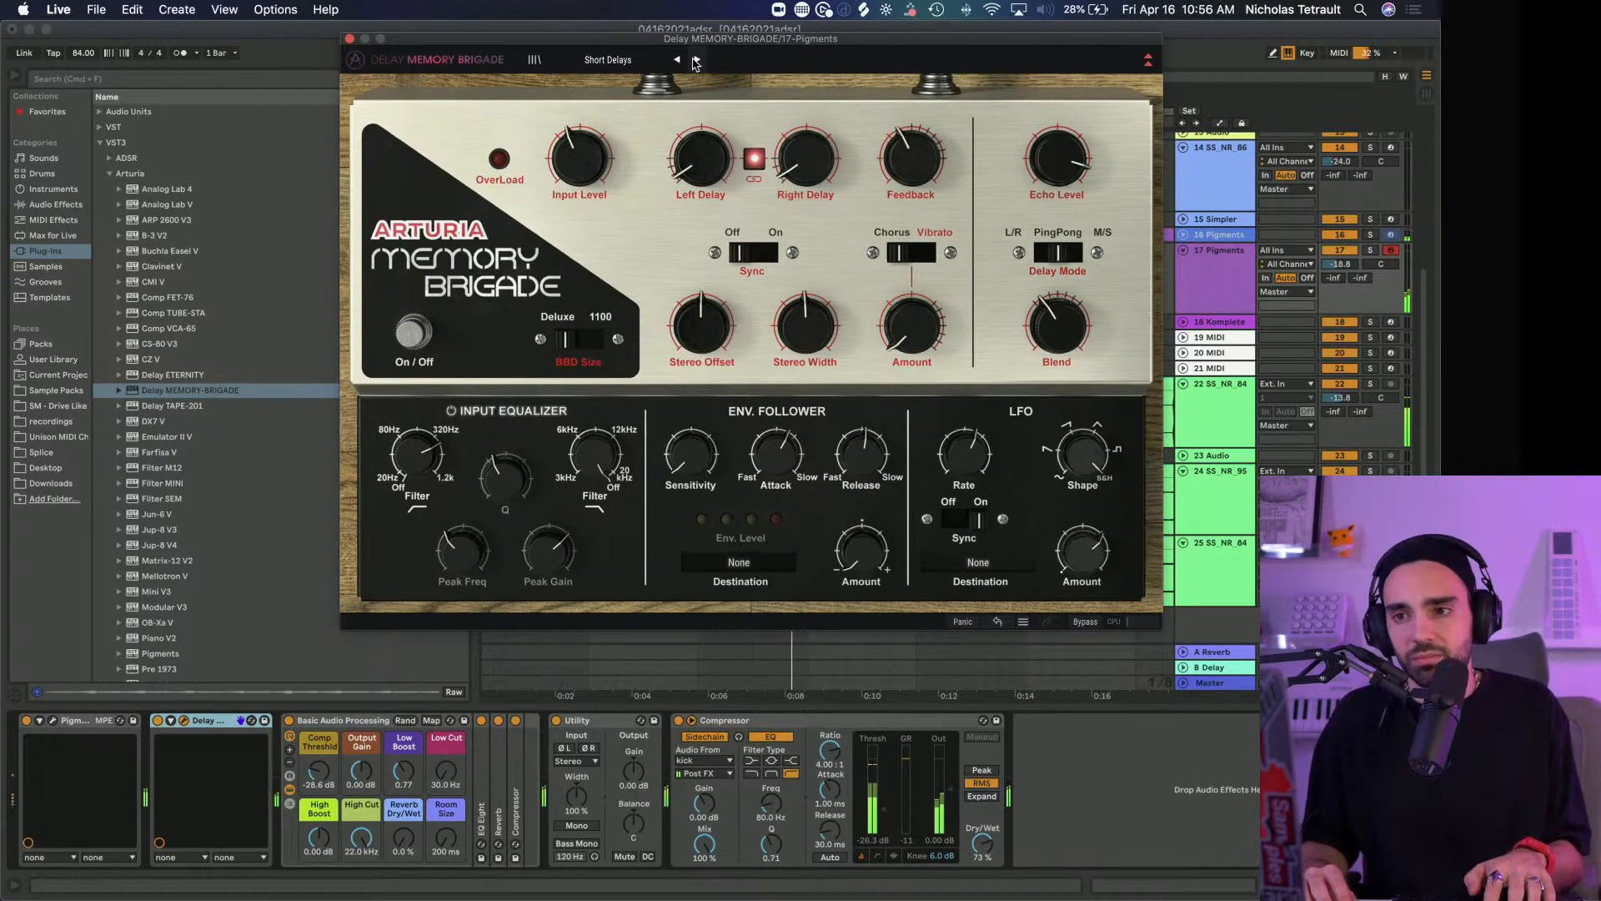
pyautogui.click(696, 60)
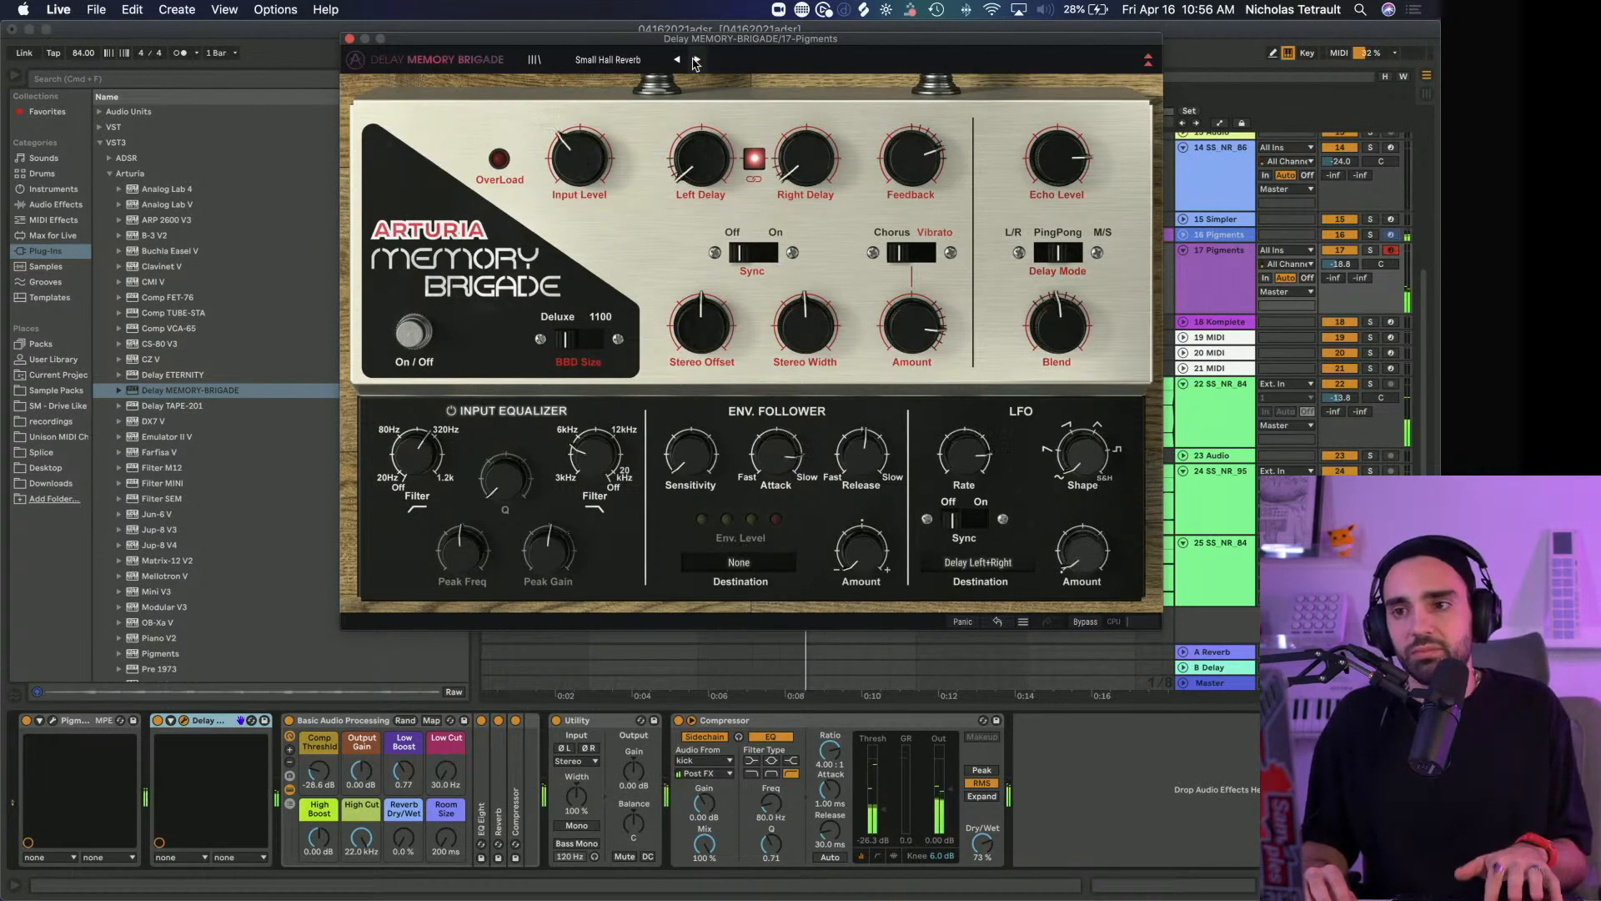
# Load the 1.4 Delays preset in Delay MEMORY-BRIGADE and close the plug-in window
pyautogui.click(591, 61)
pyautogui.click(679, 116)
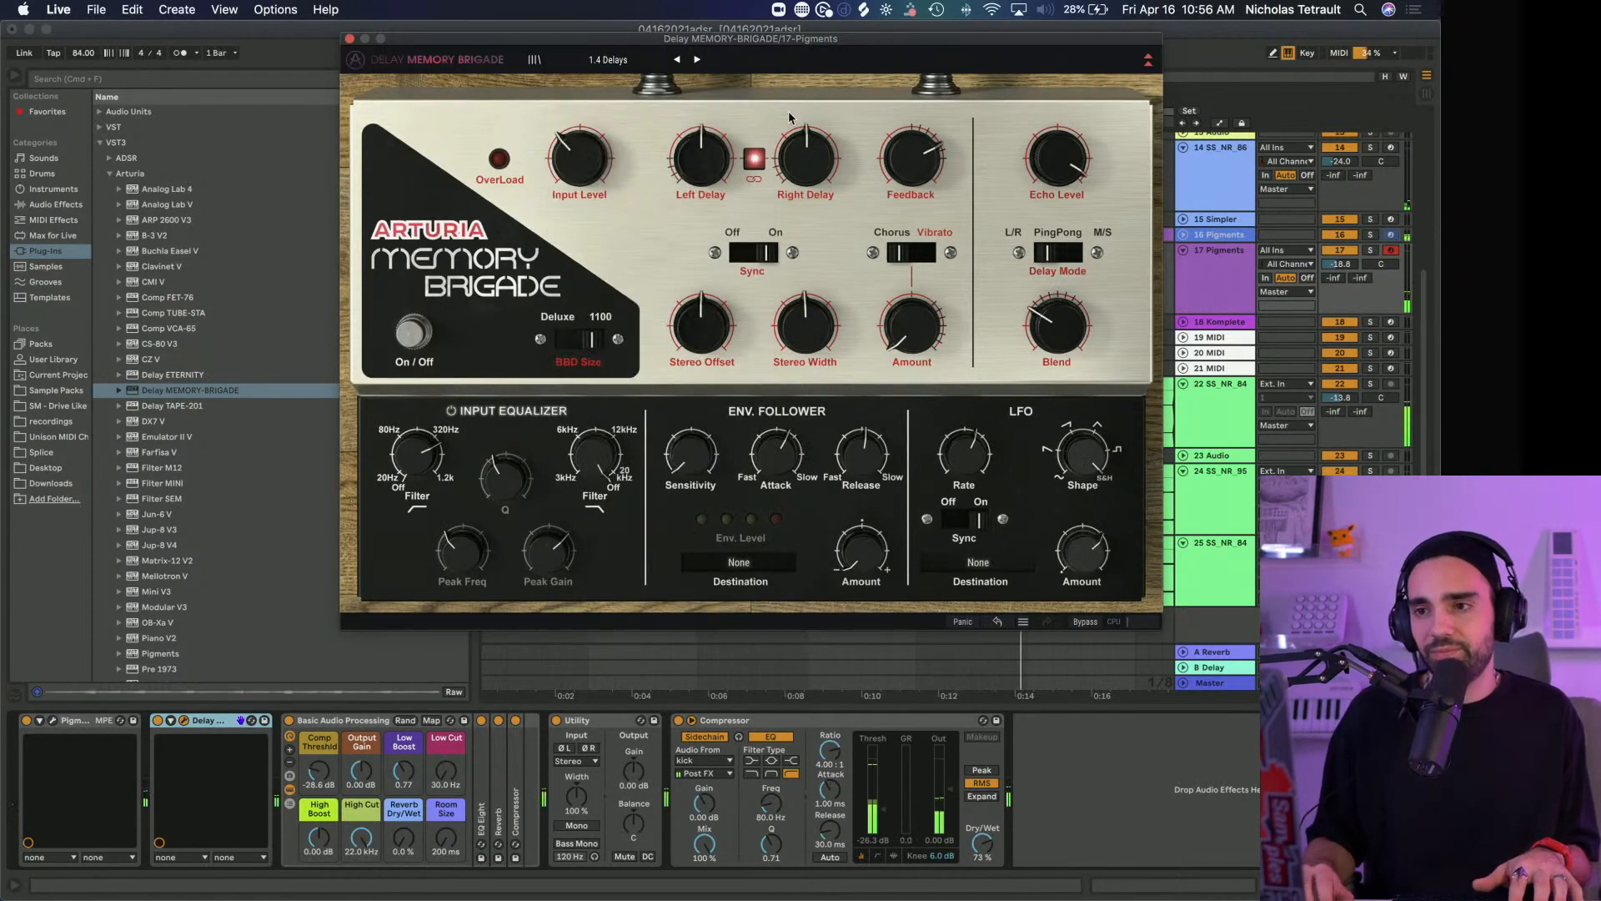
pyautogui.click(349, 40)
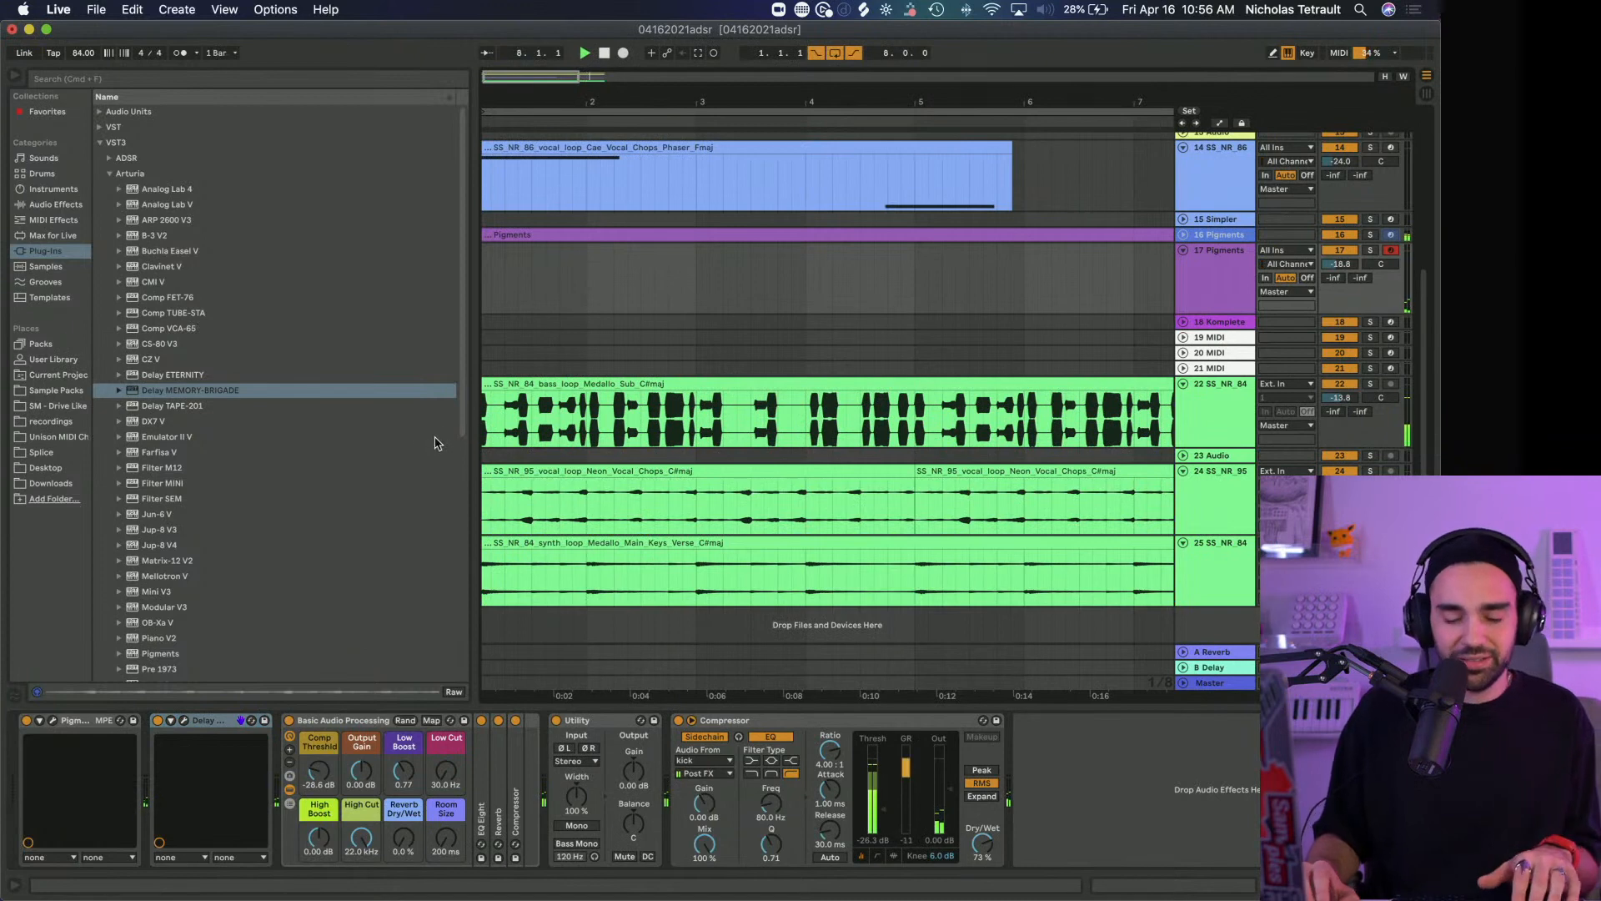
# Add the VST3 Rev INTENSITY to track 17 Pigments directly after Delay MEMORY-BRIGADE
pyautogui.scroll(-1, 199, 386)
pyautogui.click(198, 386)
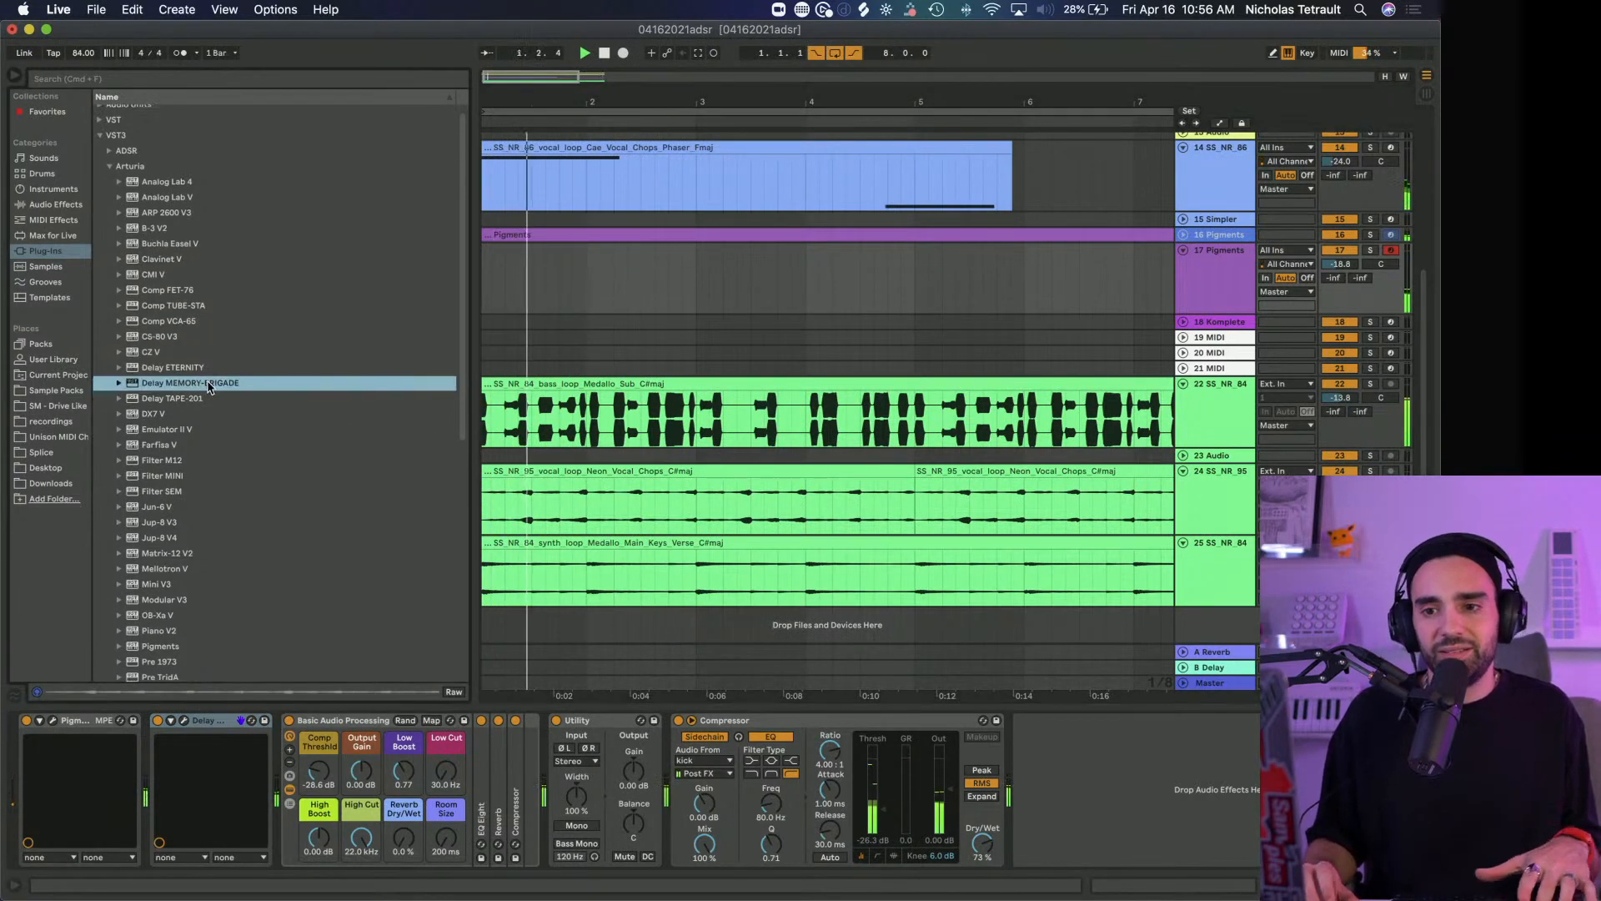
pyautogui.scroll(-5, 200, 461)
pyautogui.moveTo(200, 466); pyautogui.dragTo(280, 768)
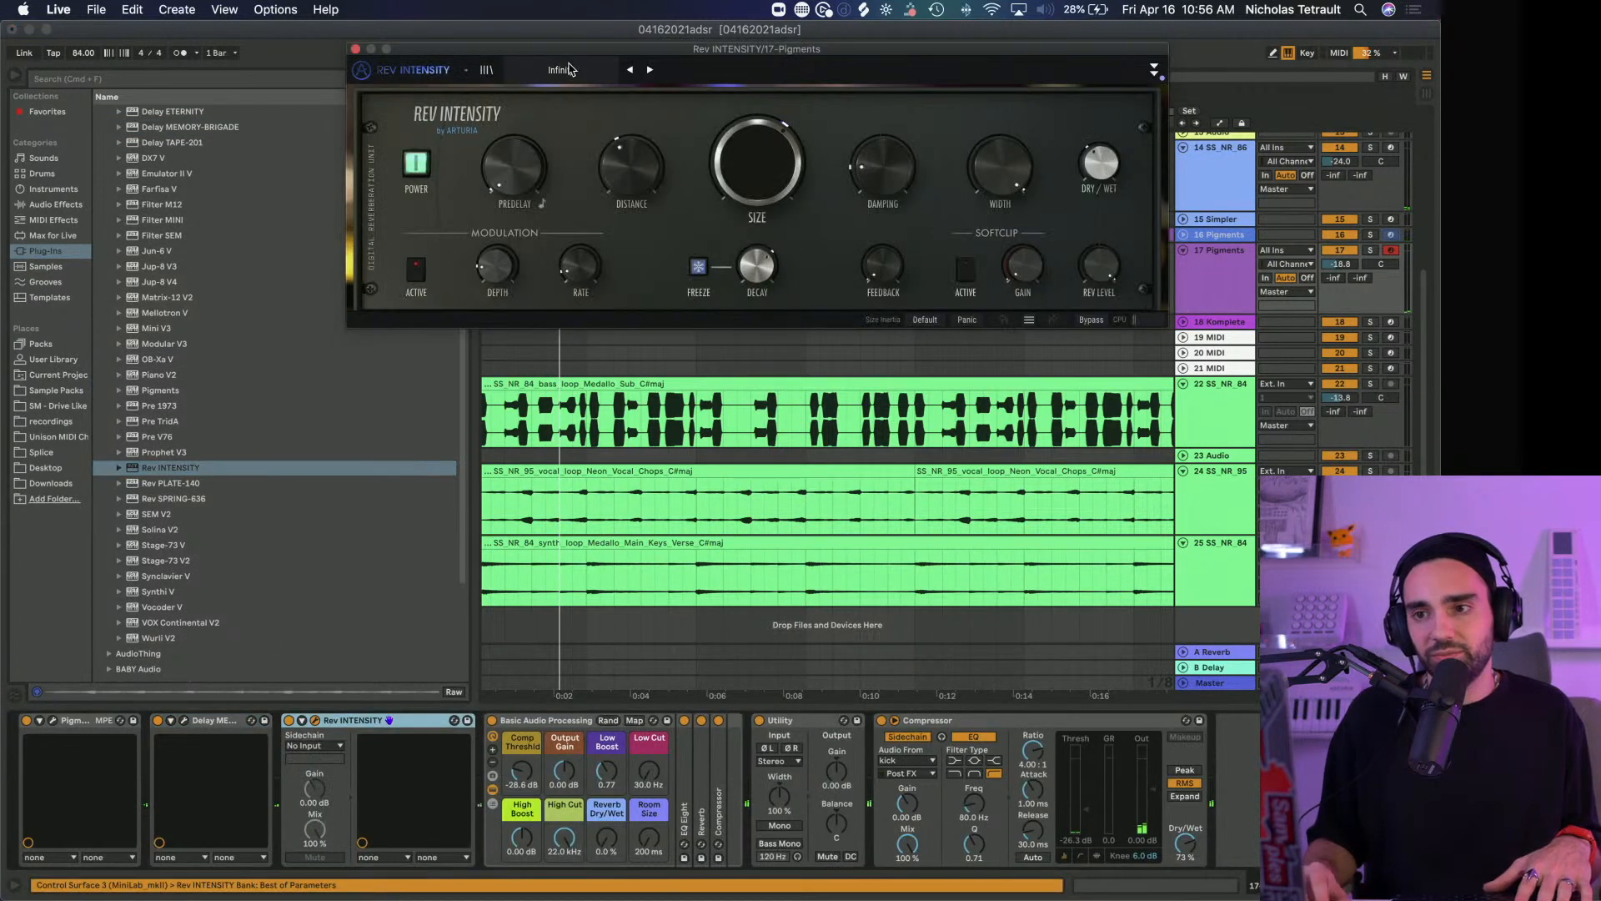
# Load the Vocal Distant Sci-Fi preset in Rev INTENSITY, lower its Dry/Wet mix and close the plug-in window
pyautogui.click(569, 70)
pyautogui.click(620, 255)
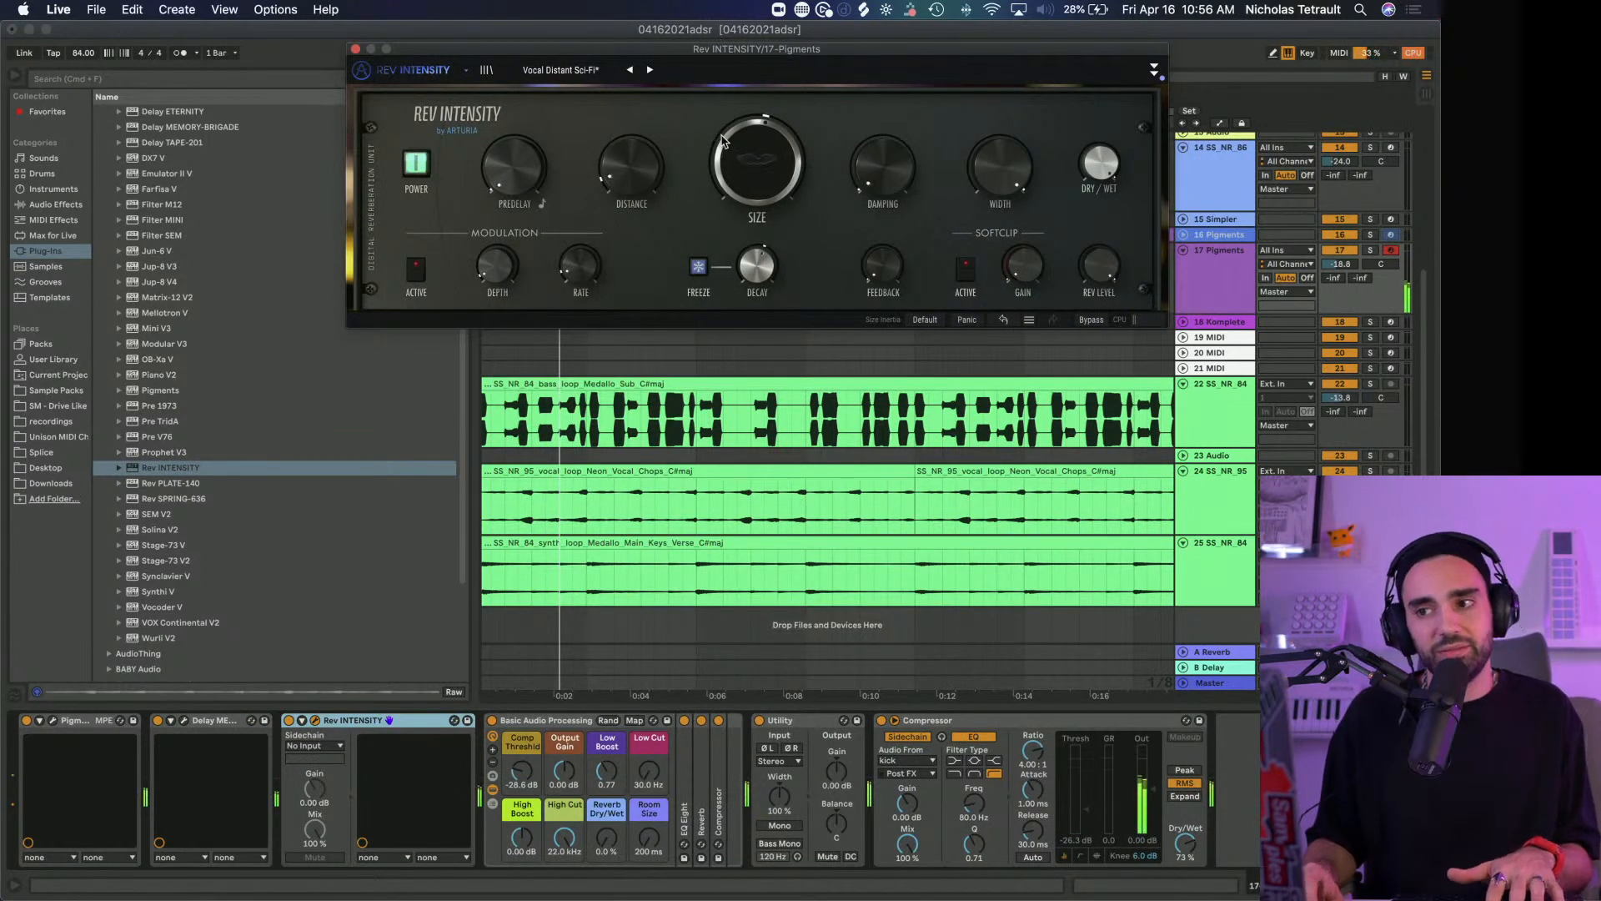
pyautogui.moveTo(1091, 157); pyautogui.dragTo(1090, 194)
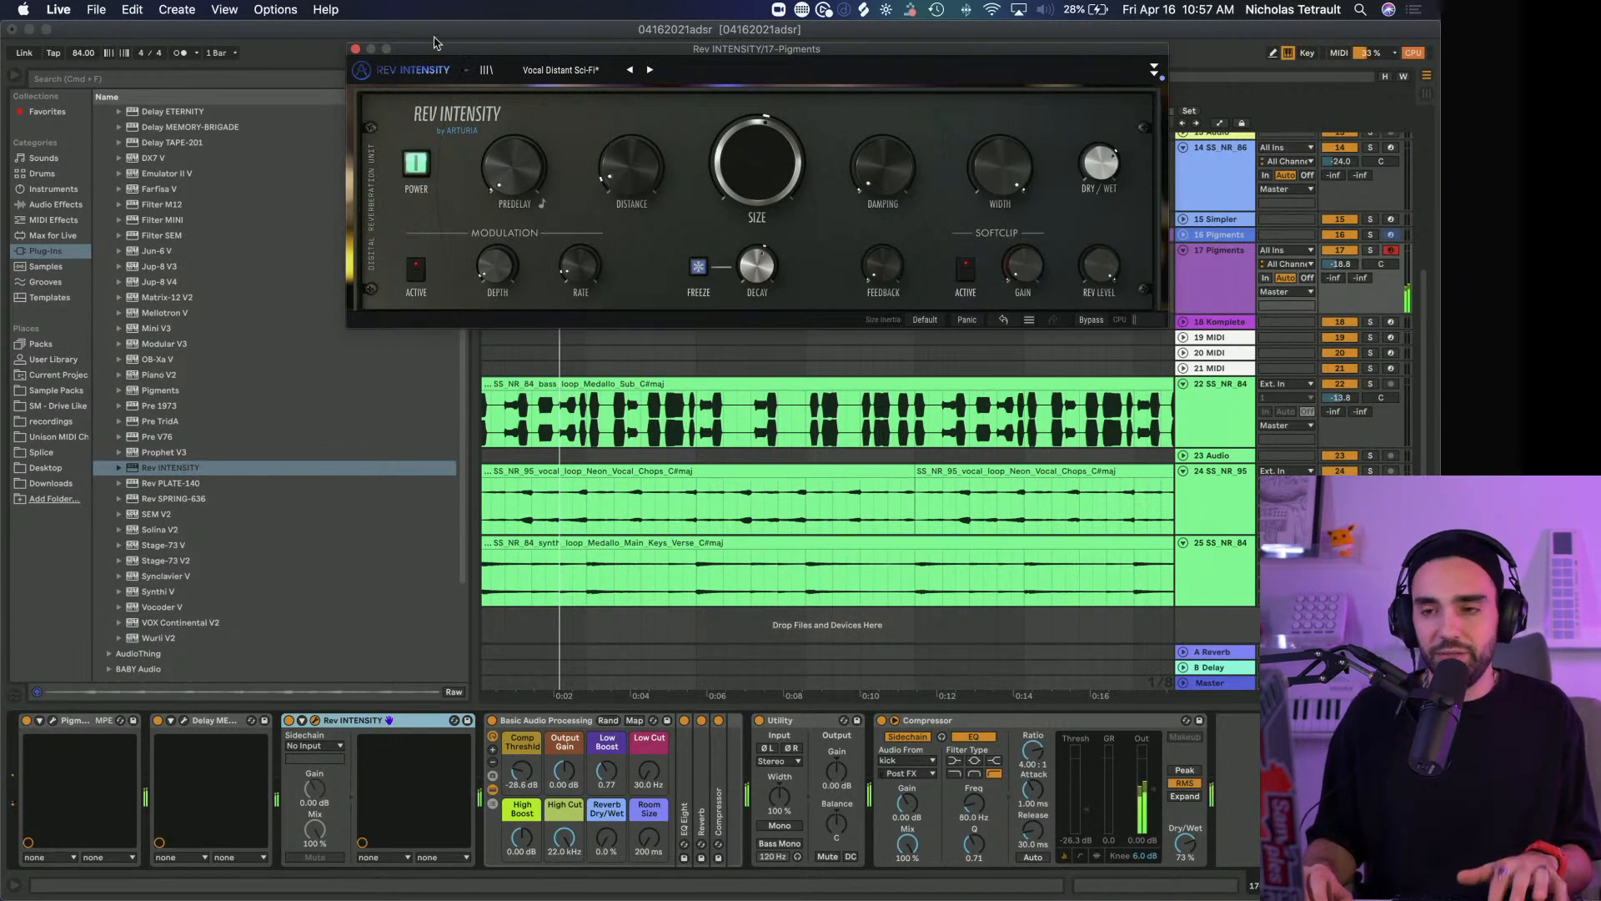
pyautogui.click(355, 50)
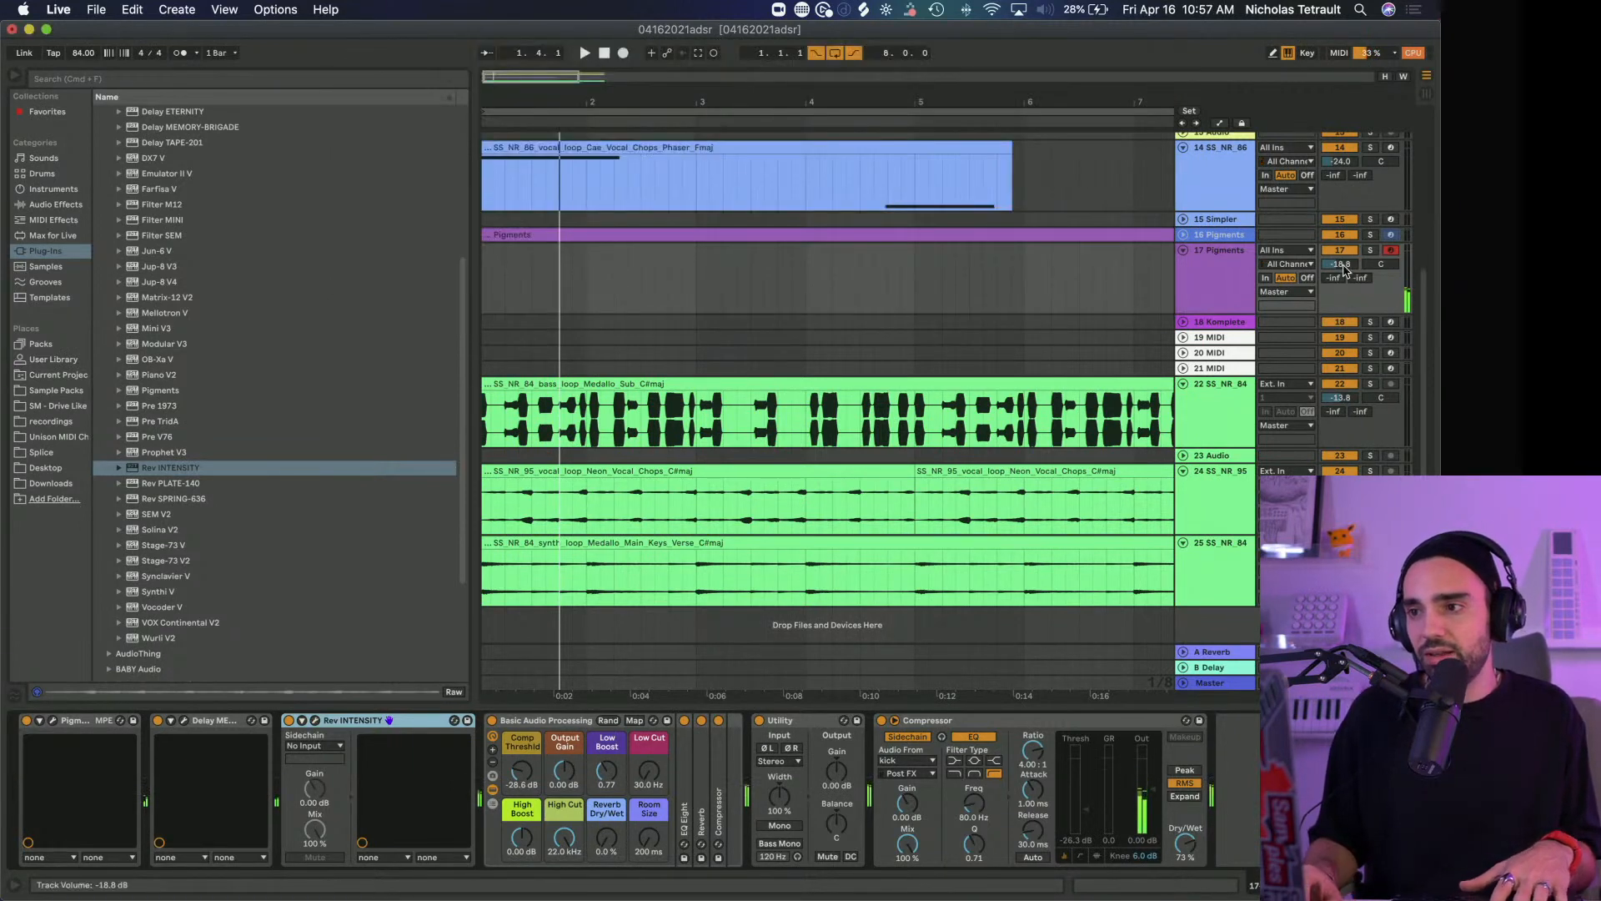
# Raise the volume of track 17 Pigments to about -17 dB
pyautogui.moveTo(1343, 265); pyautogui.dragTo(1342, 258)
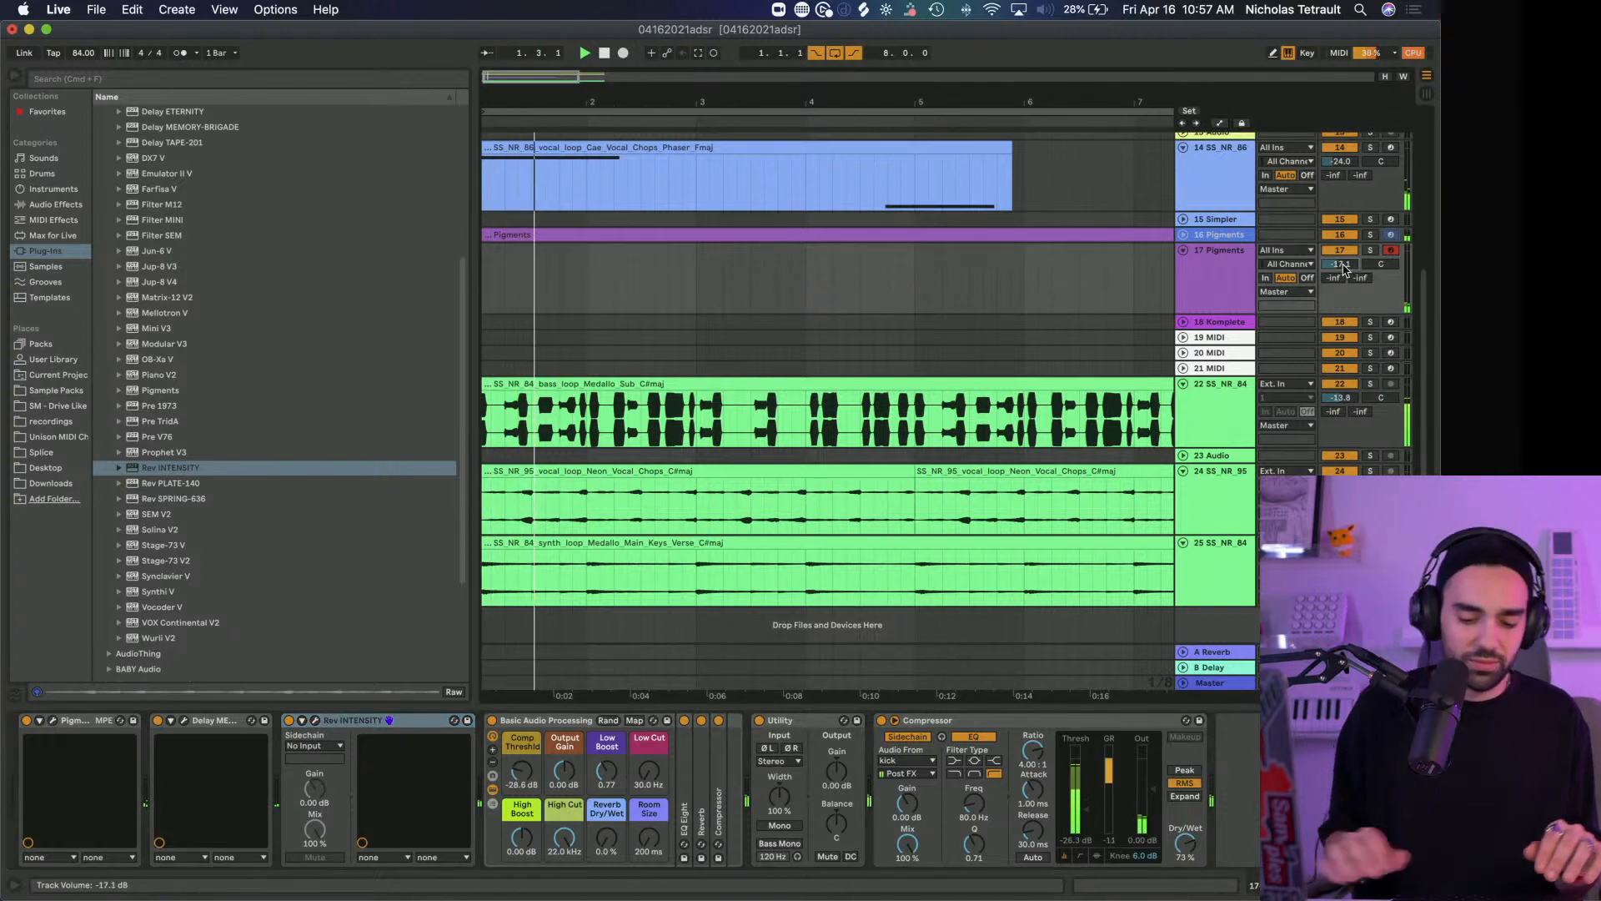
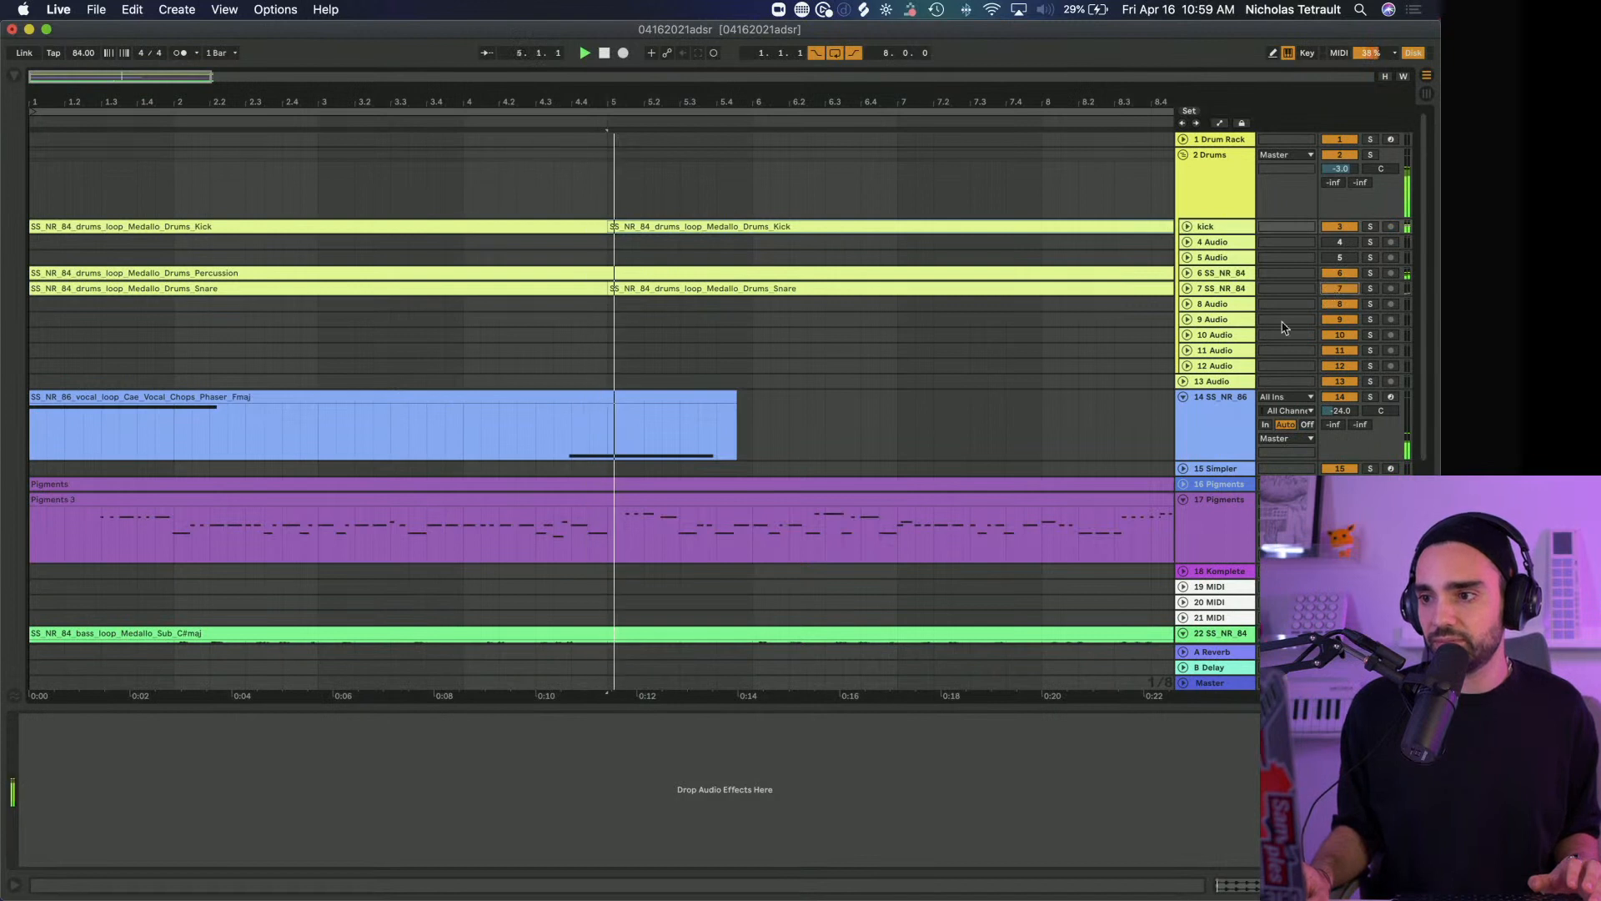
# Lower the volume of track 17 Pigments to -22.3 dB
pyautogui.press('-')
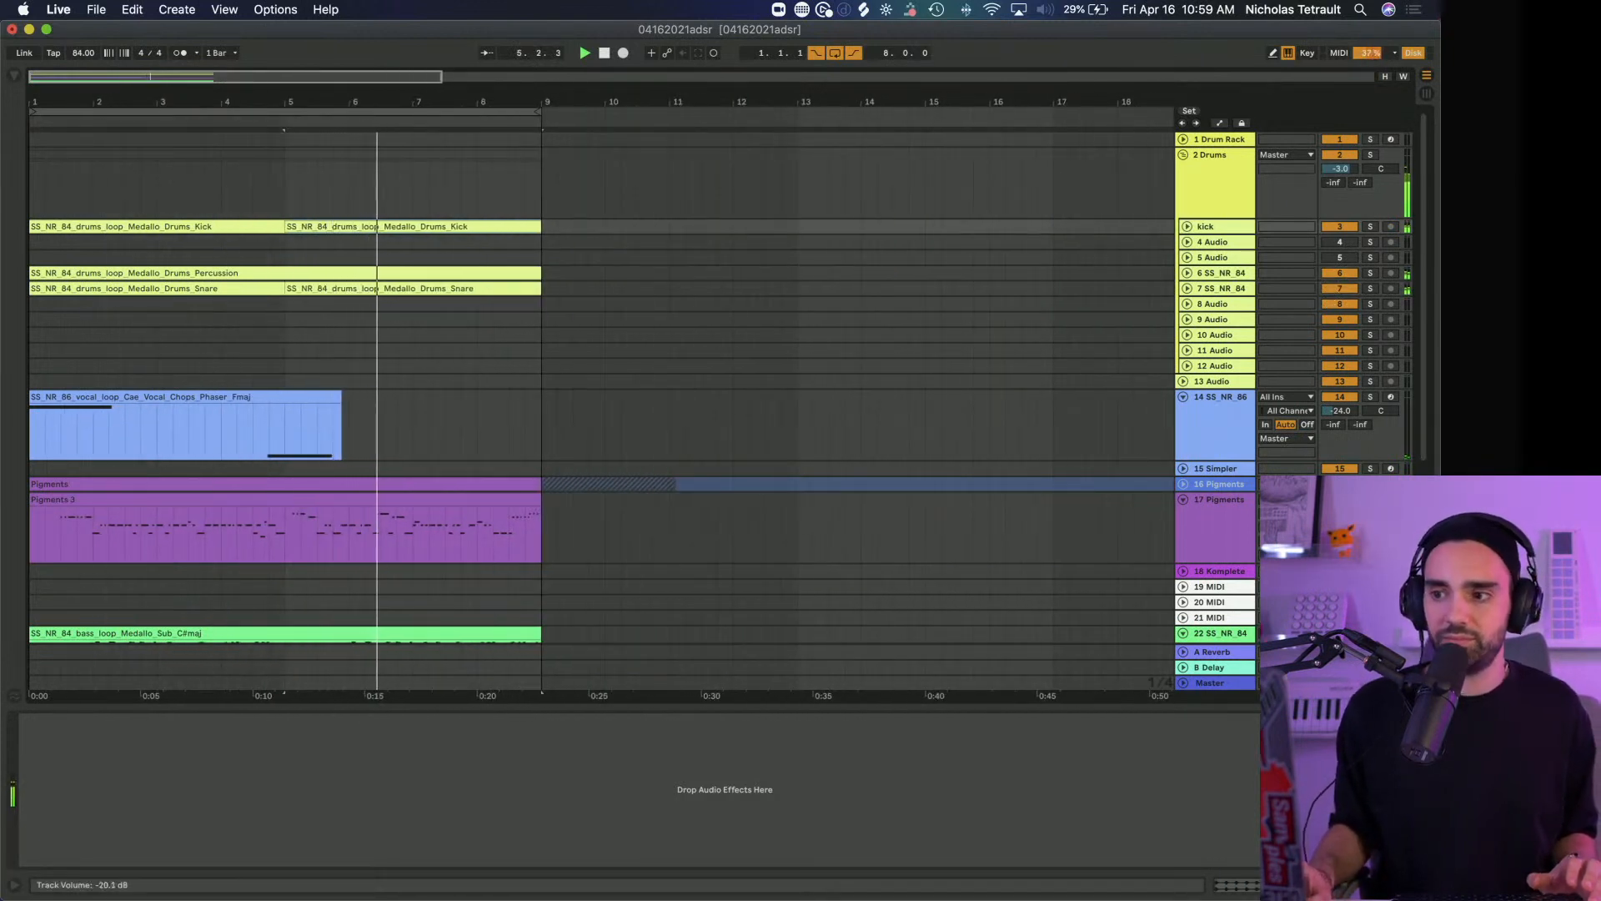
pyautogui.click(1226, 542)
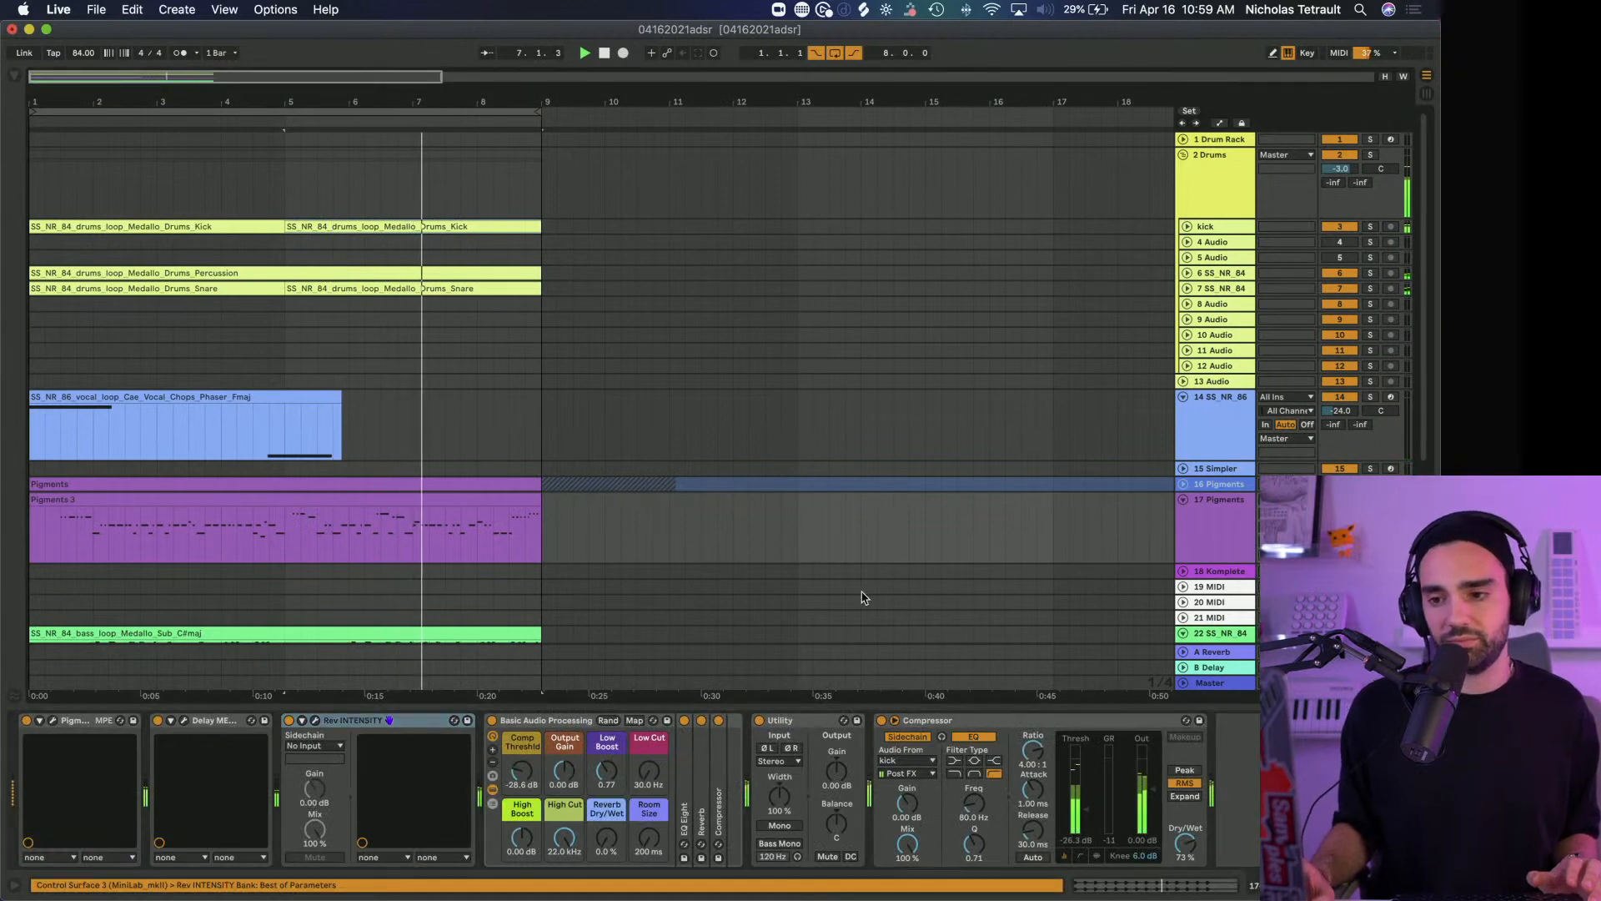
pyautogui.scroll(-5, 870, 597)
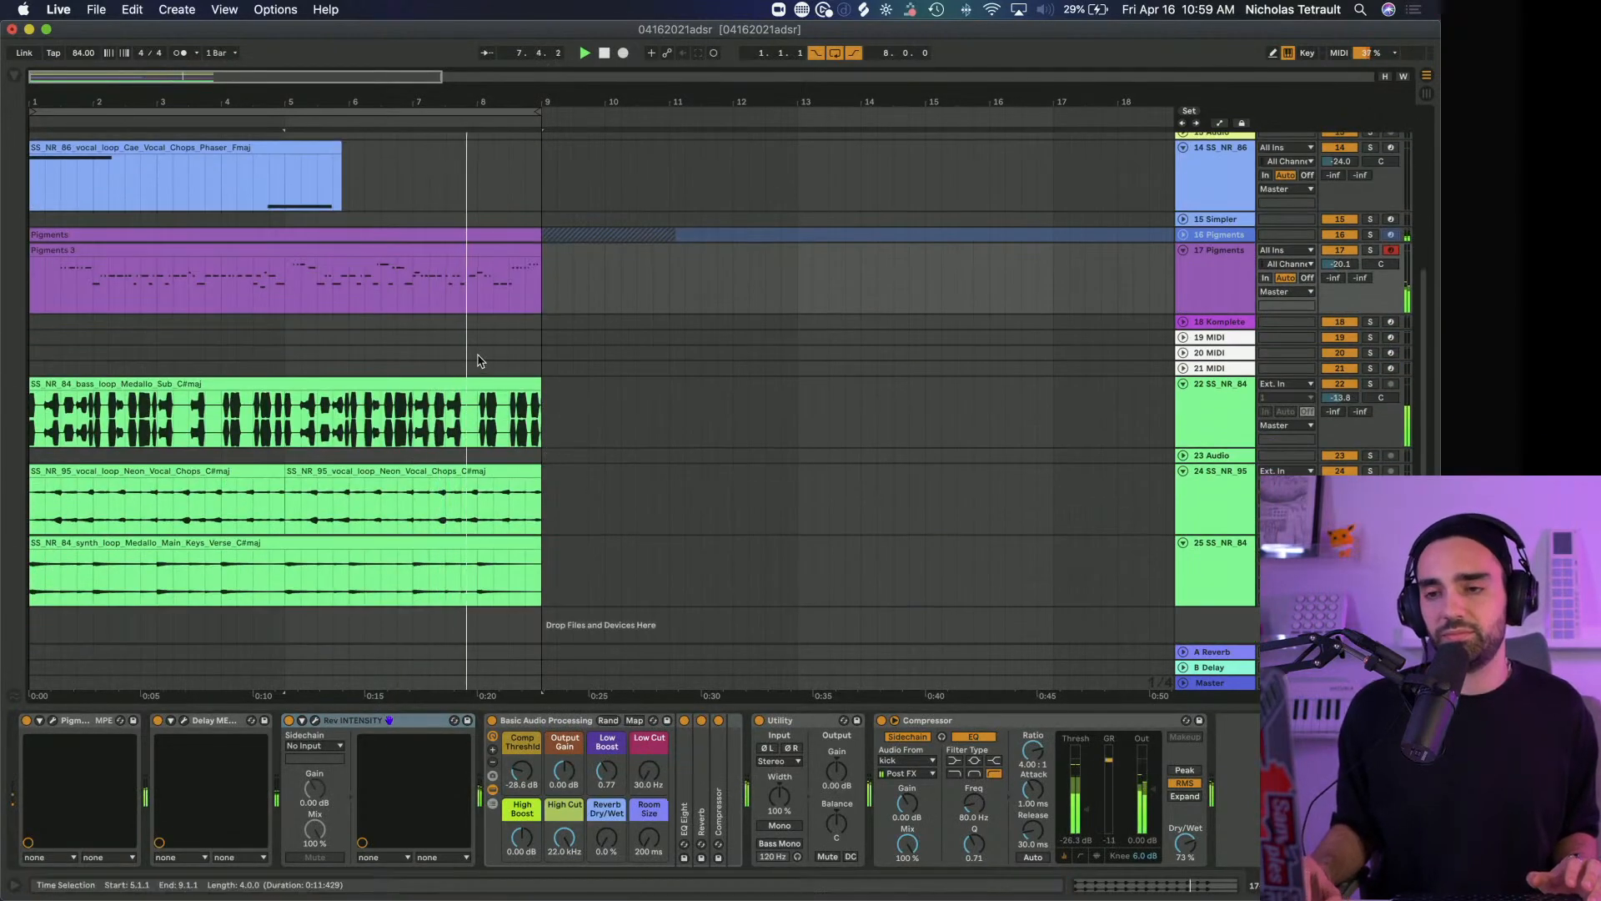
pyautogui.moveTo(1340, 264); pyautogui.dragTo(1340, 271)
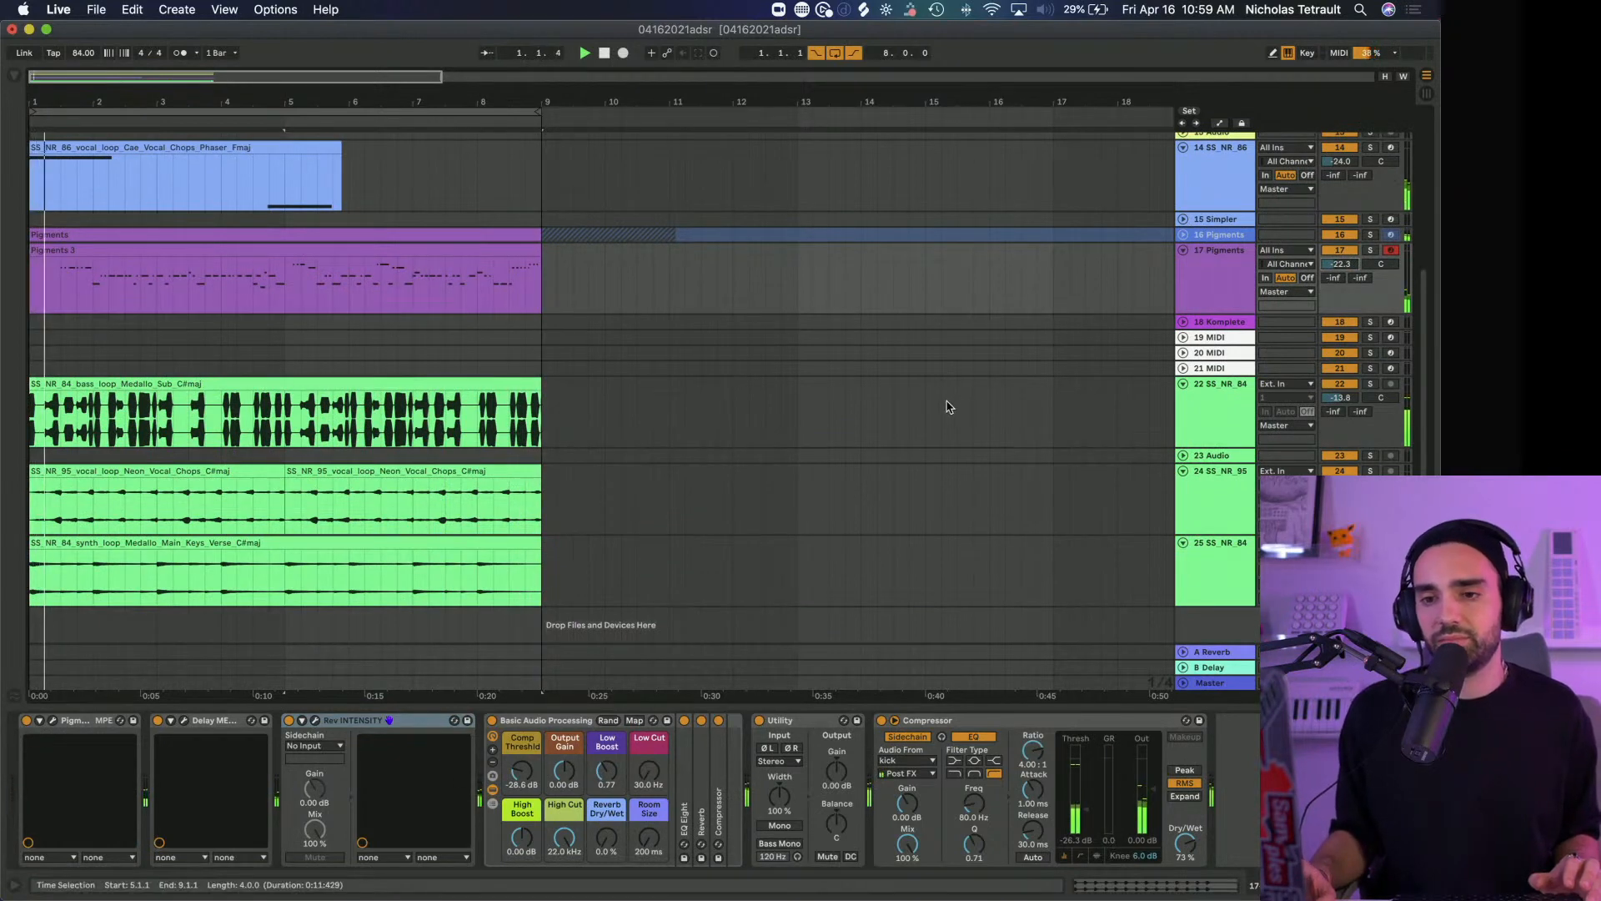
# Solo track 25, the Medallo Main Keys synth loop, and play it with Delay ETERNITY and Delay MEMORY-BRIGADE bypassed
pyautogui.click(1243, 573)
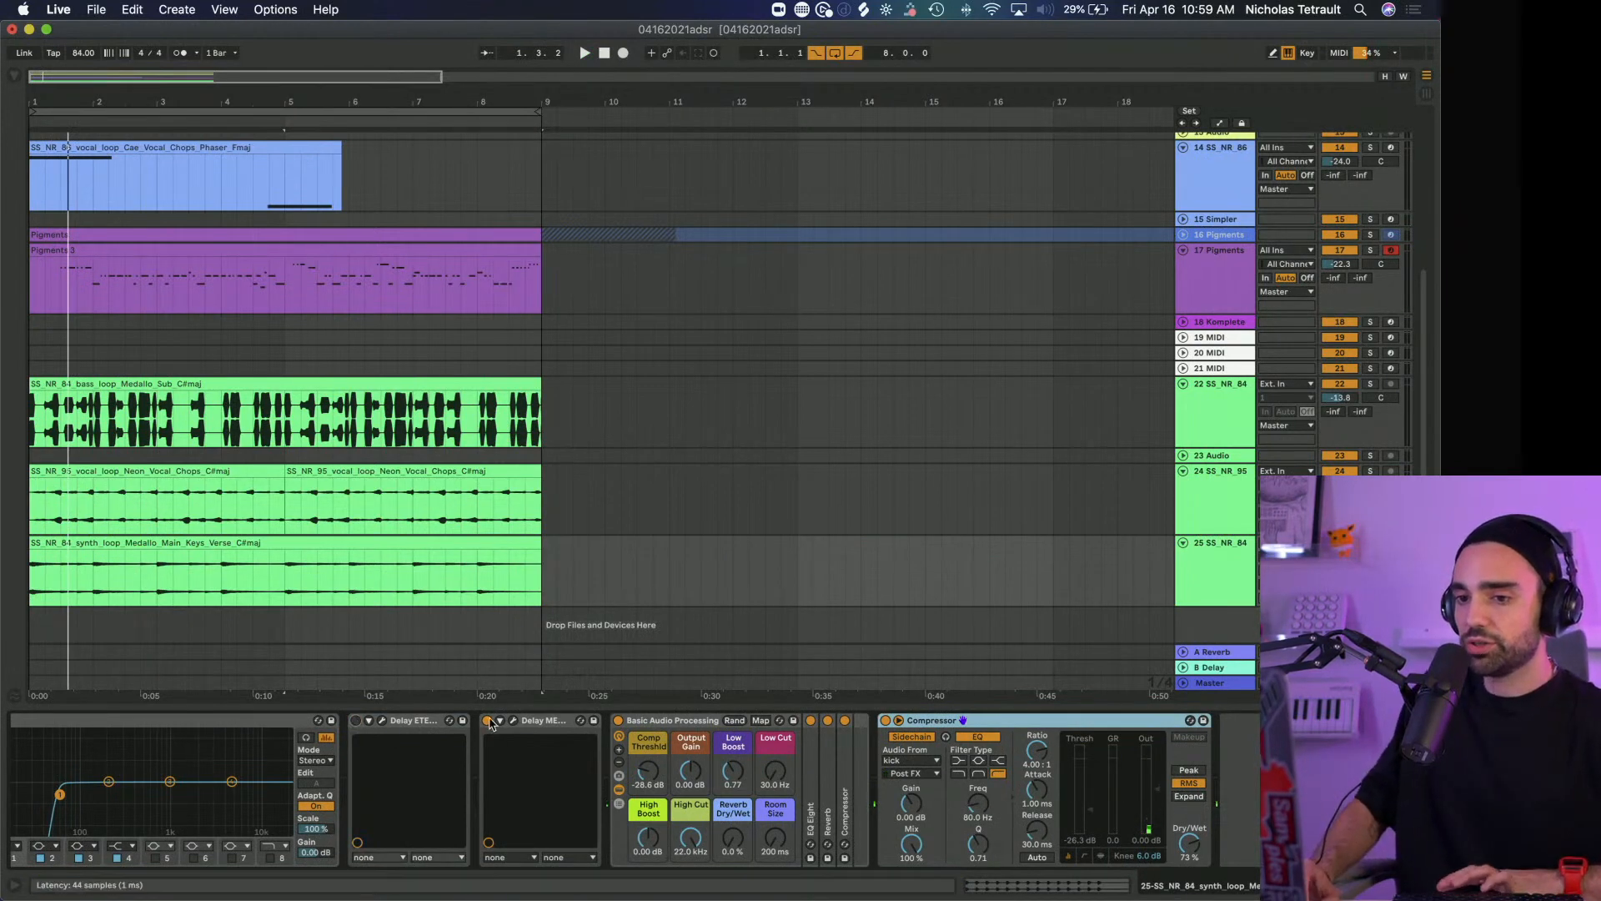
pyautogui.press('space')
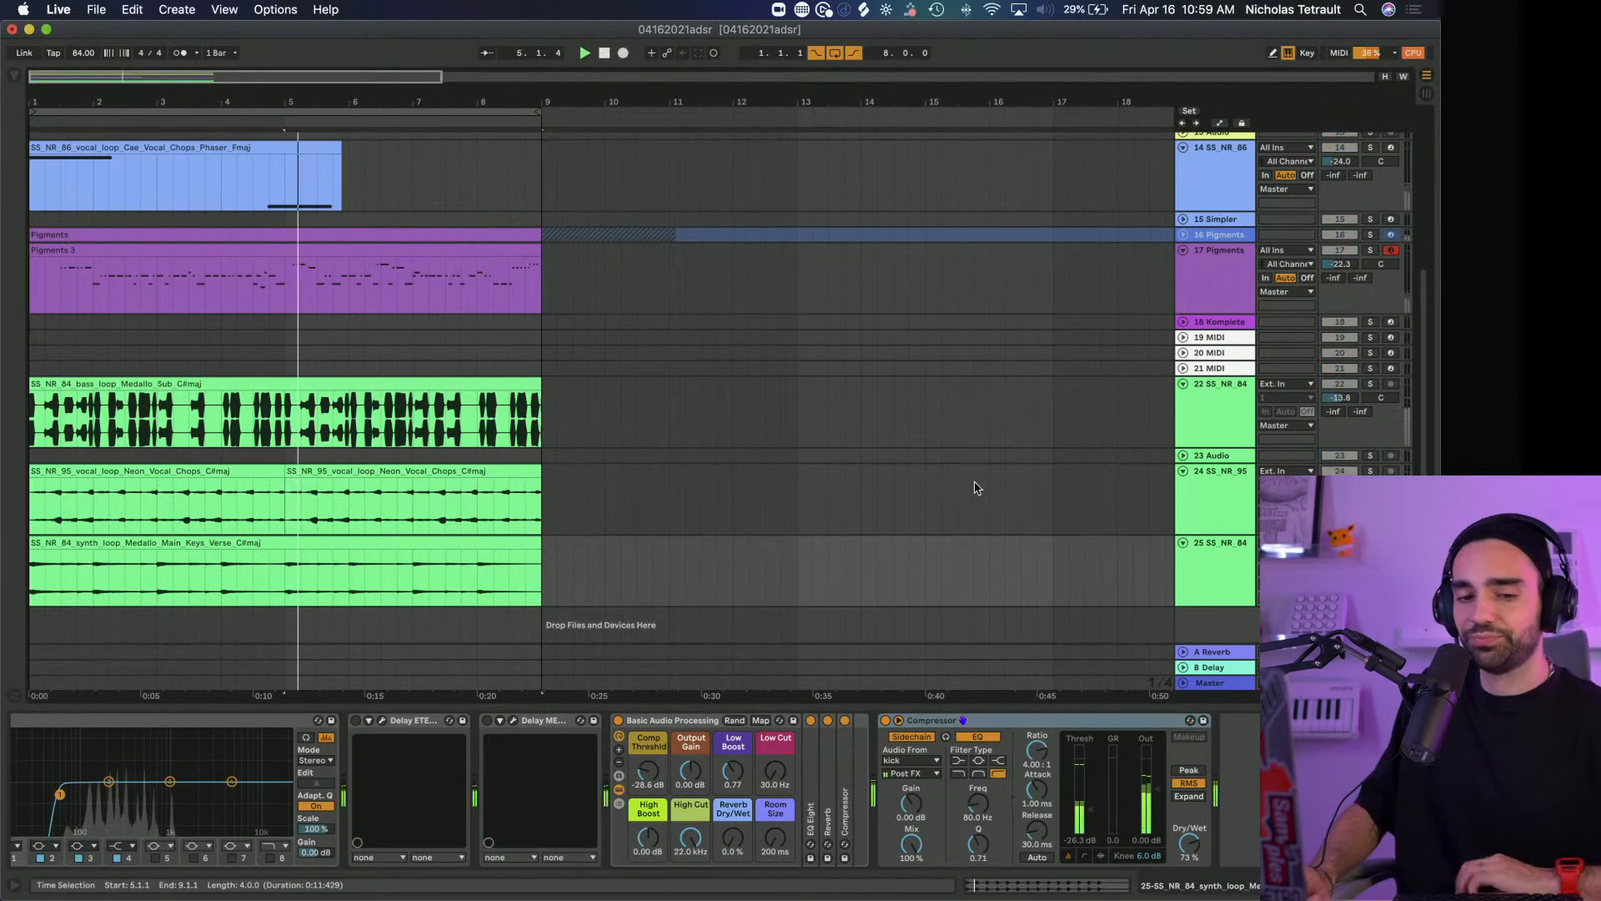
pyautogui.hscroll(1, 824, 473)
pyautogui.moveTo(63, 100); pyautogui.dragTo(90, 191)
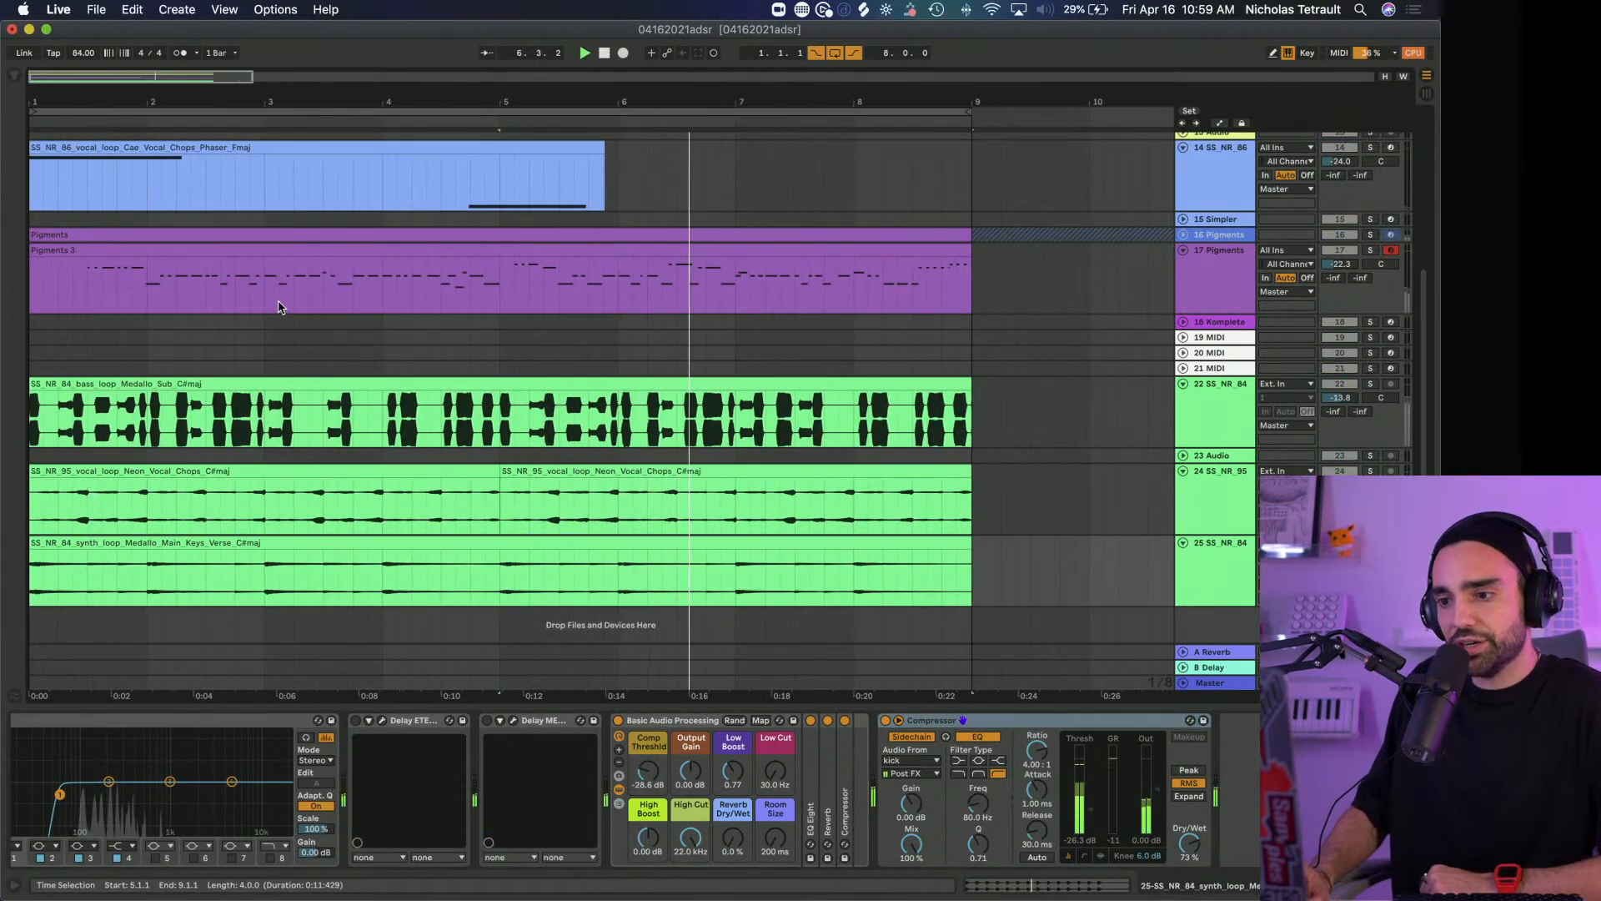
pyautogui.scroll(2, 337, 451)
pyautogui.scroll(-2, 337, 451)
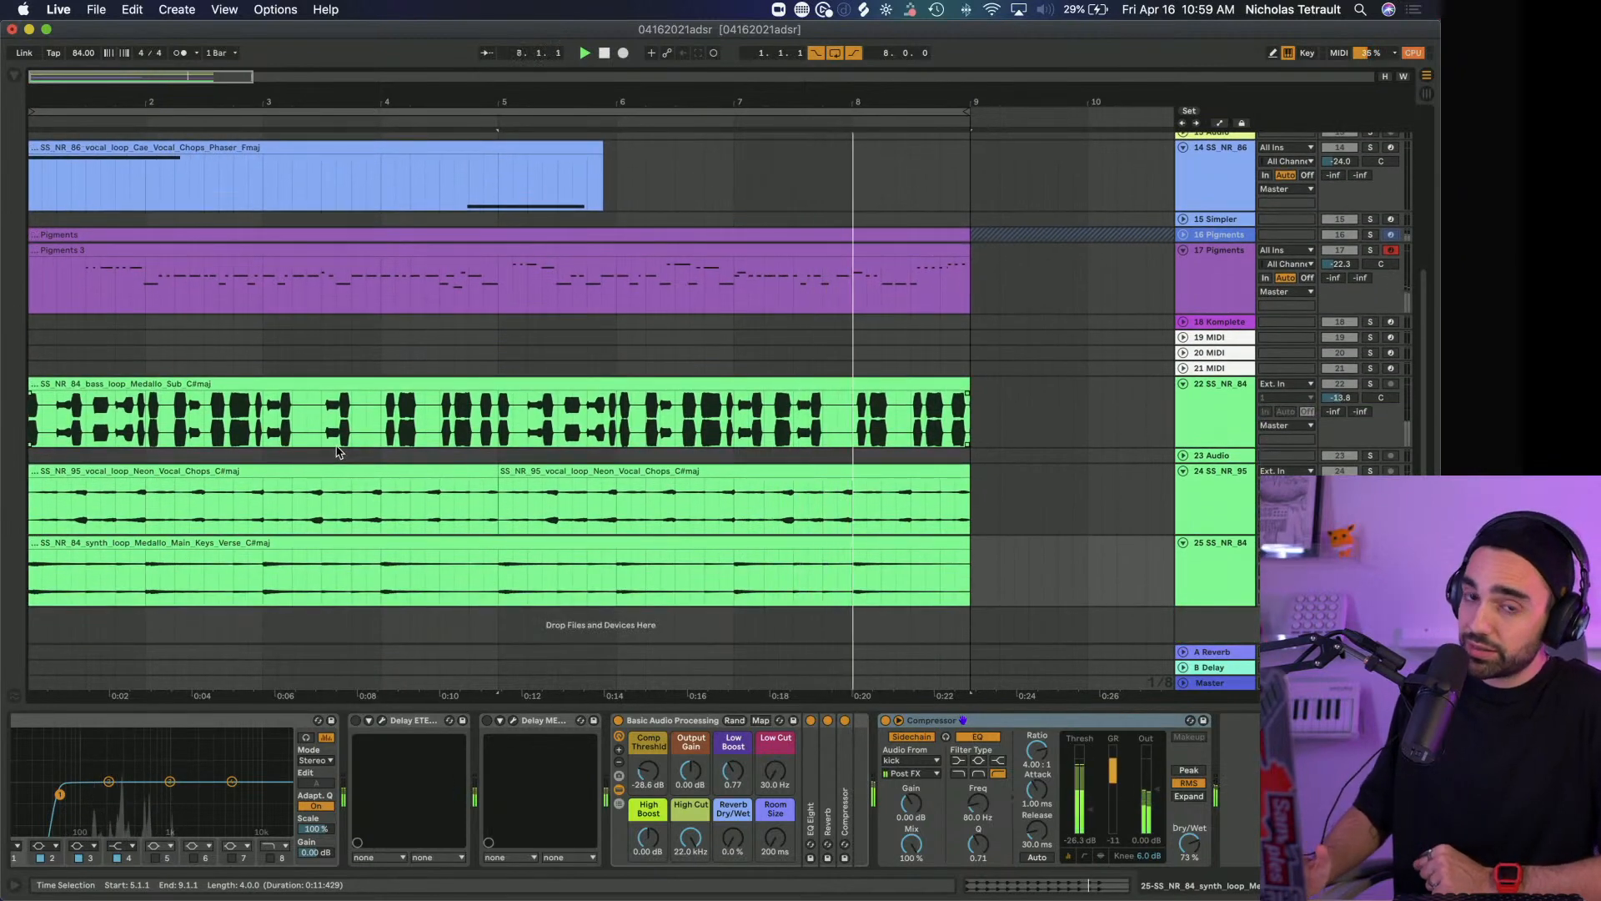
# Reactivate Delay ETERNITY and Delay MEMORY-BRIGADE on the synth loop track, view each plug-in's settings and close both windows
pyautogui.click(381, 720)
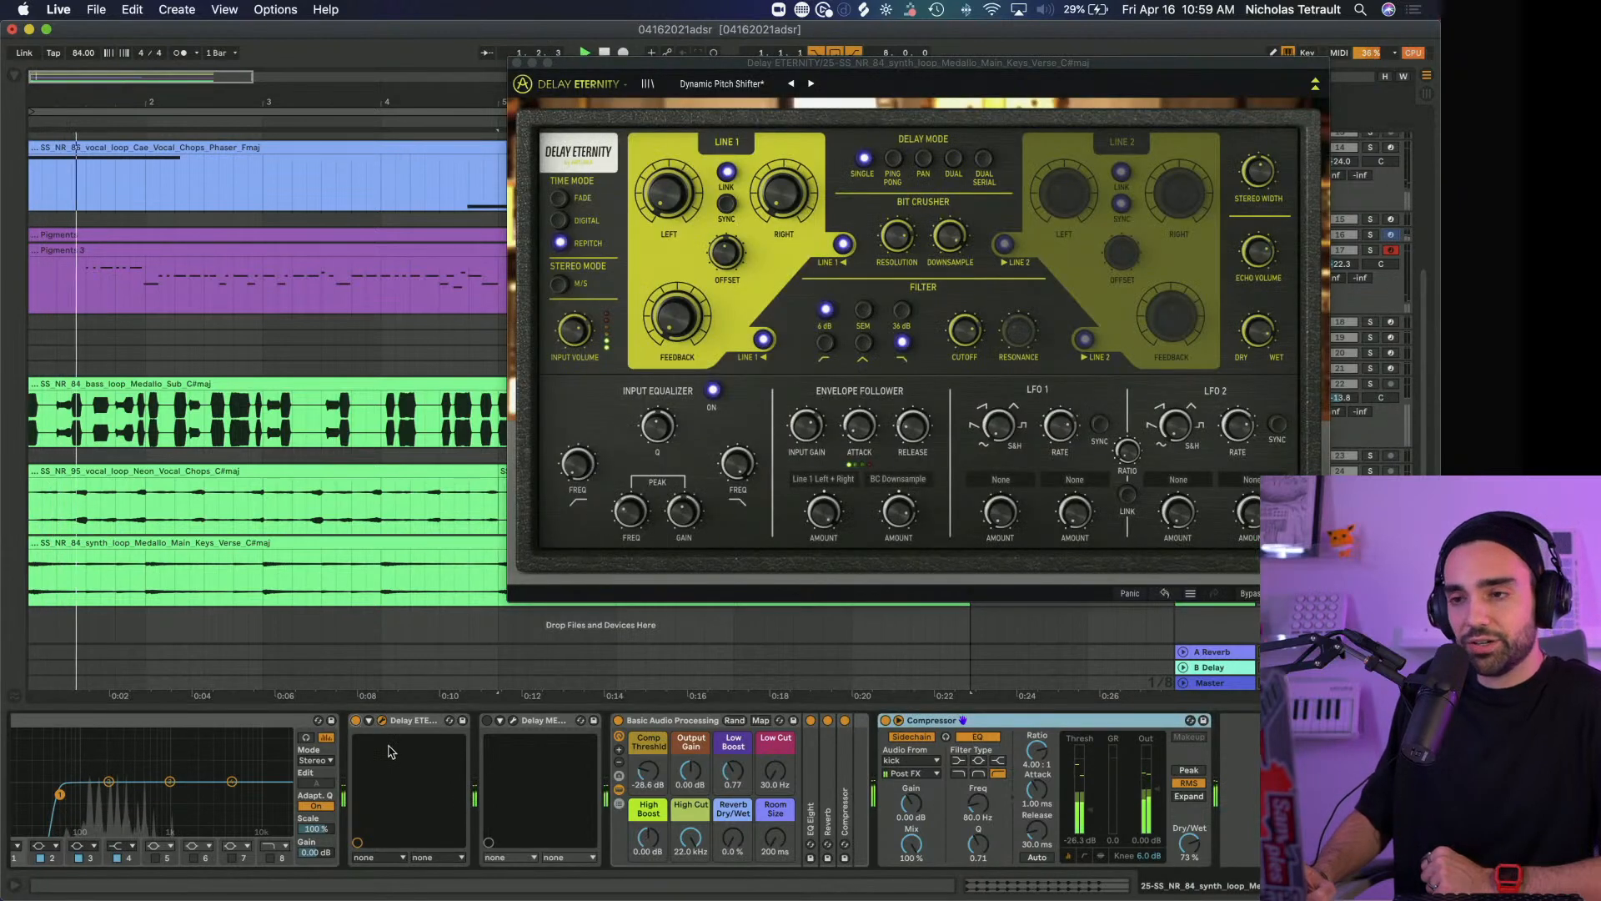
pyautogui.moveTo(604, 65); pyautogui.dragTo(365, 35)
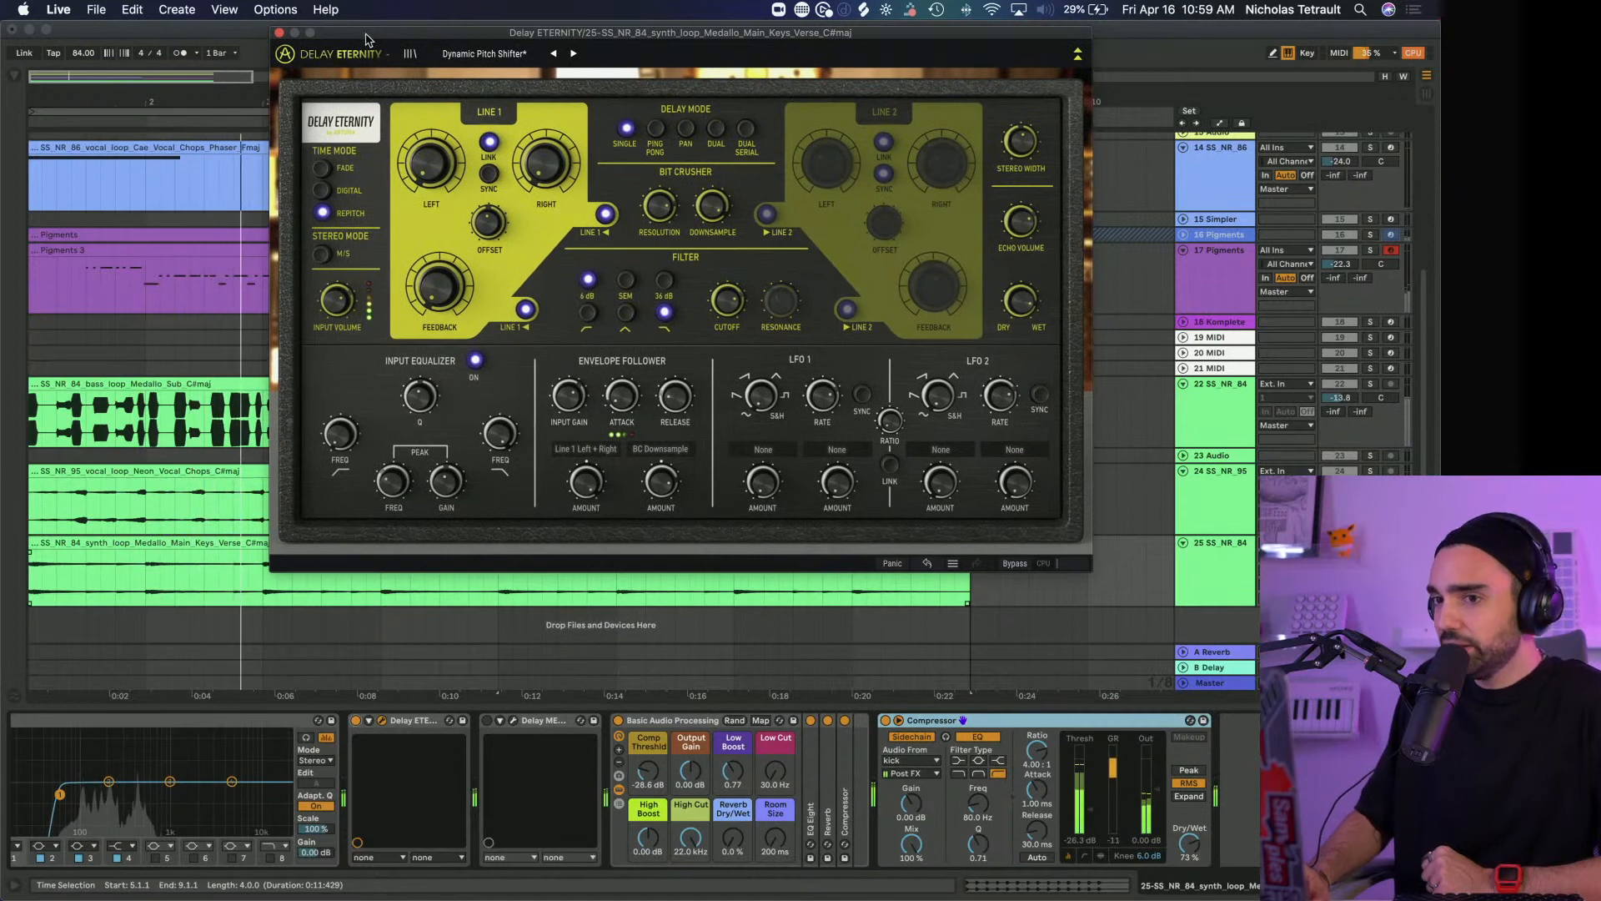
pyautogui.click(513, 722)
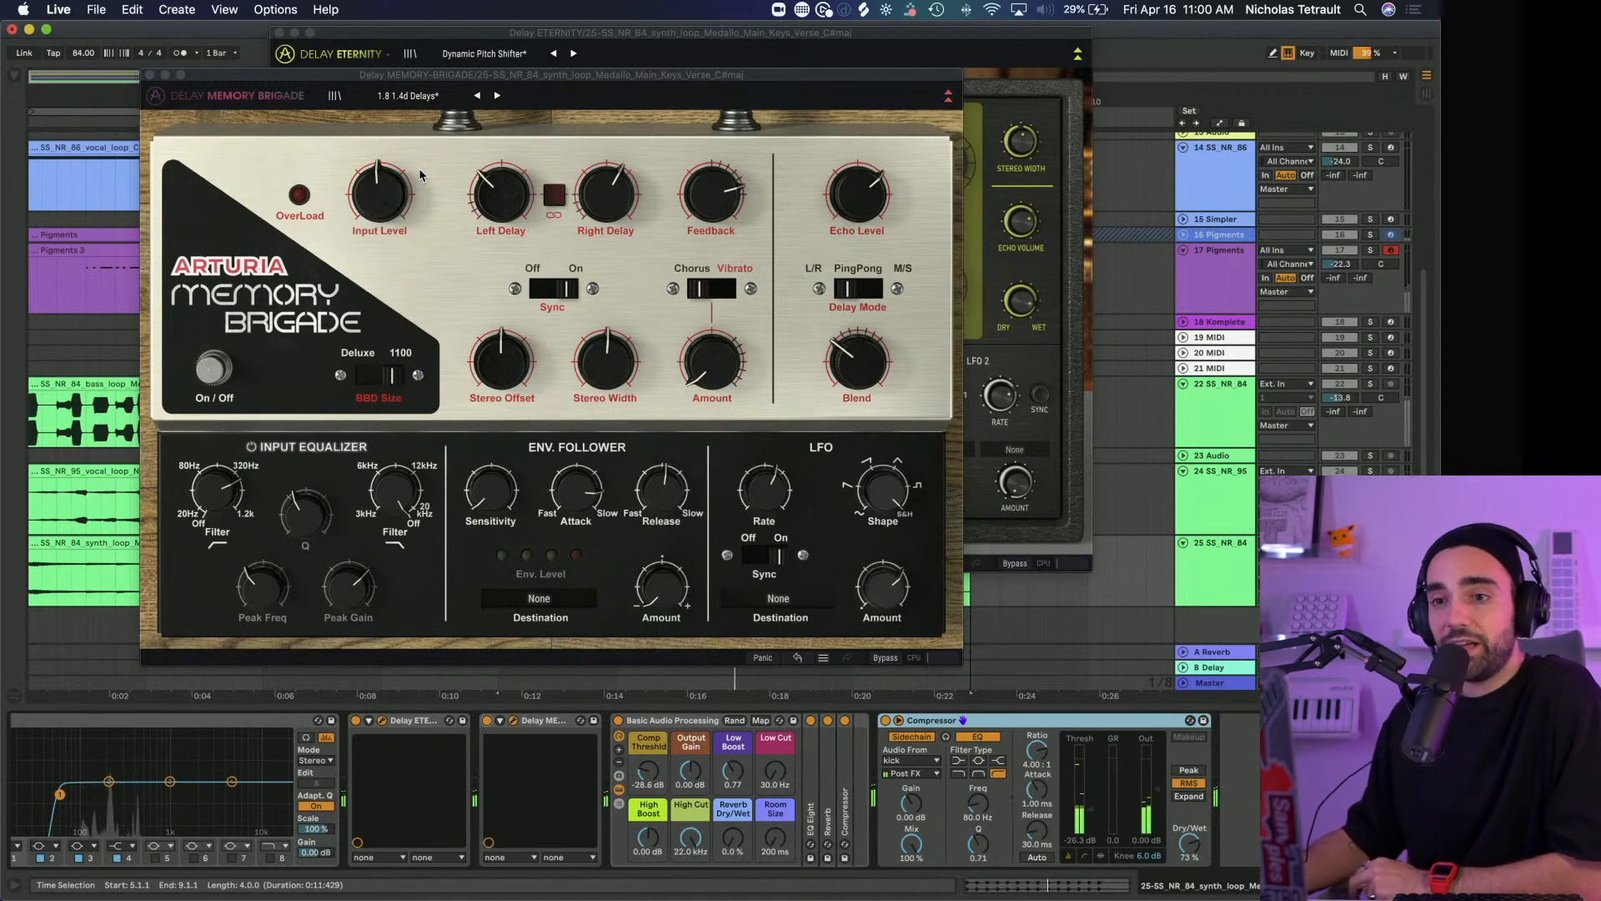
pyautogui.click(150, 75)
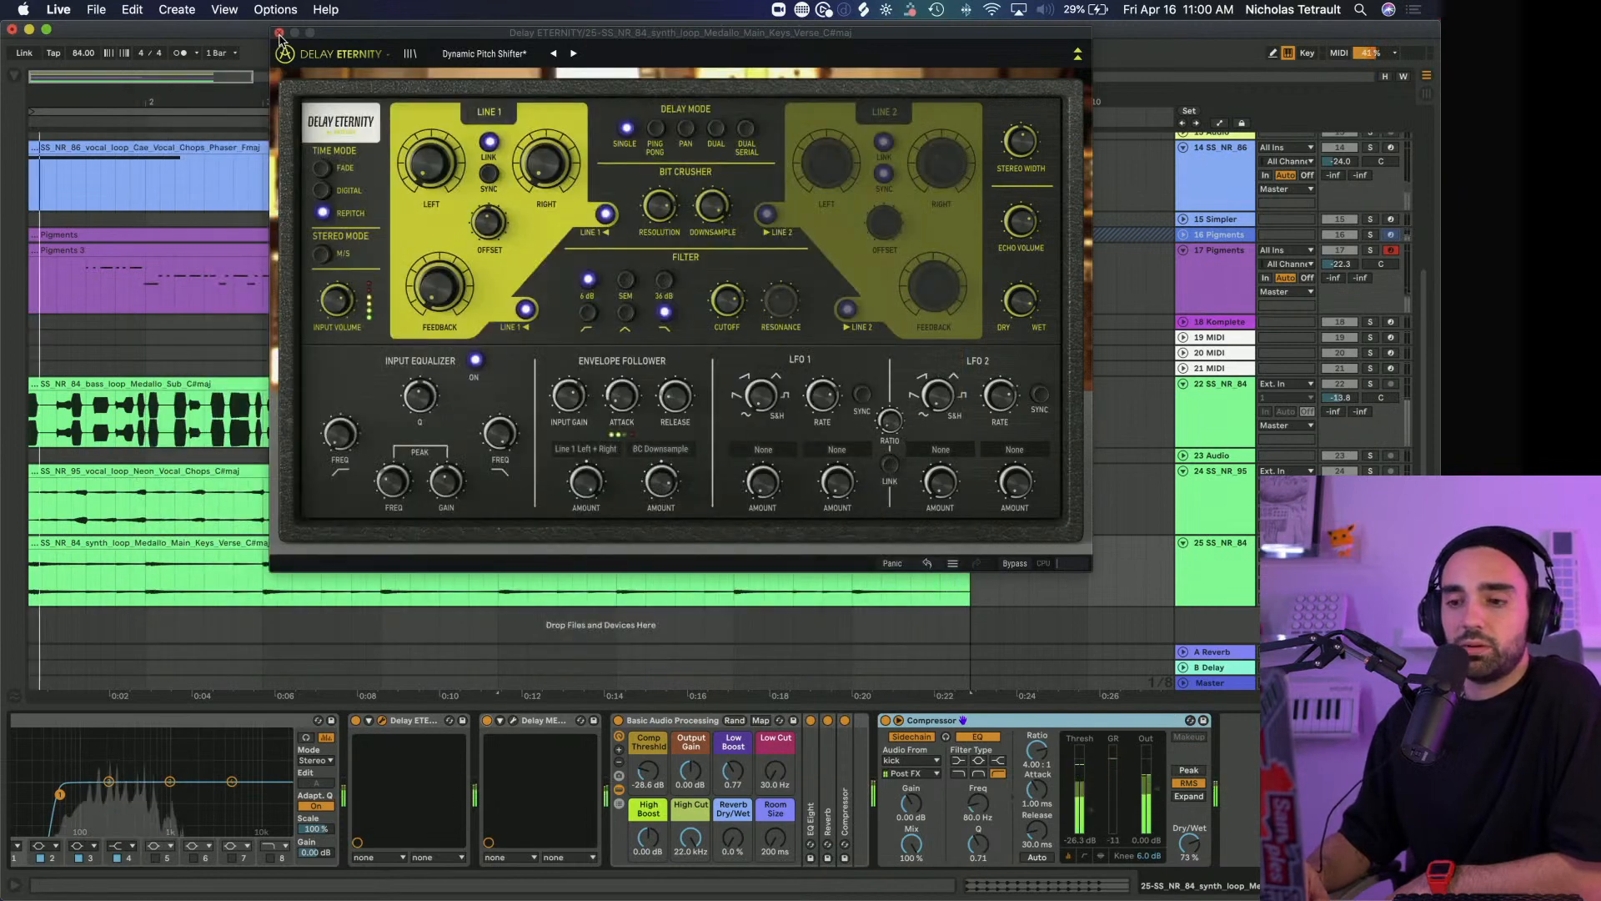
pyautogui.click(279, 33)
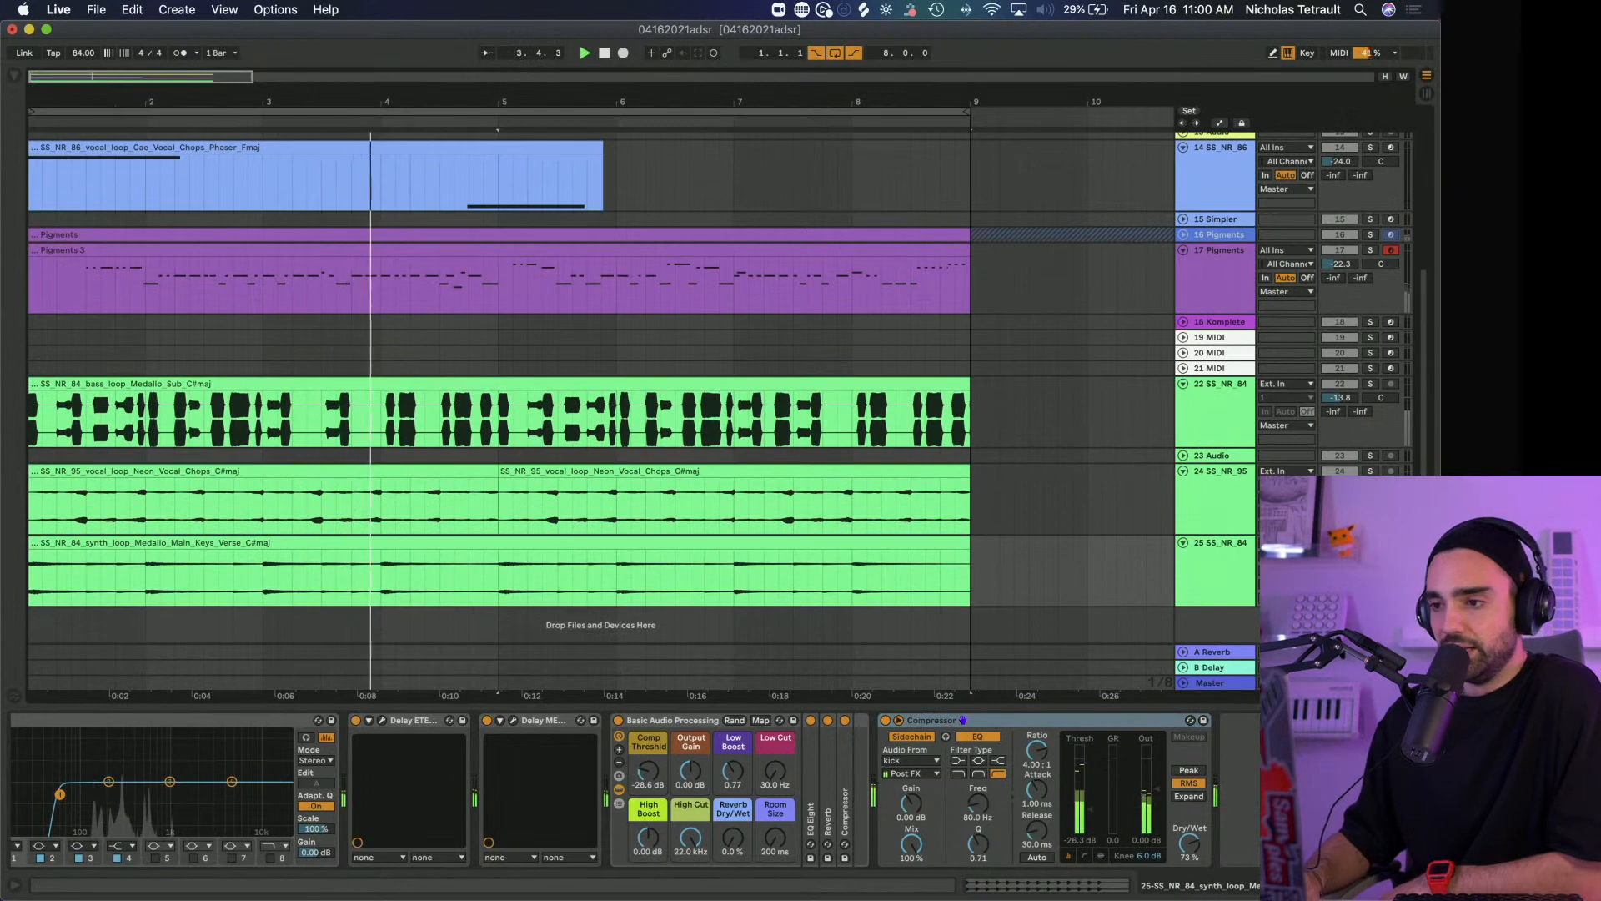
# Solo track 24, the Neon Vocal Chops loop, and bypass its Filter M12 and Rev INTENSITY effects
pyautogui.click(1372, 472)
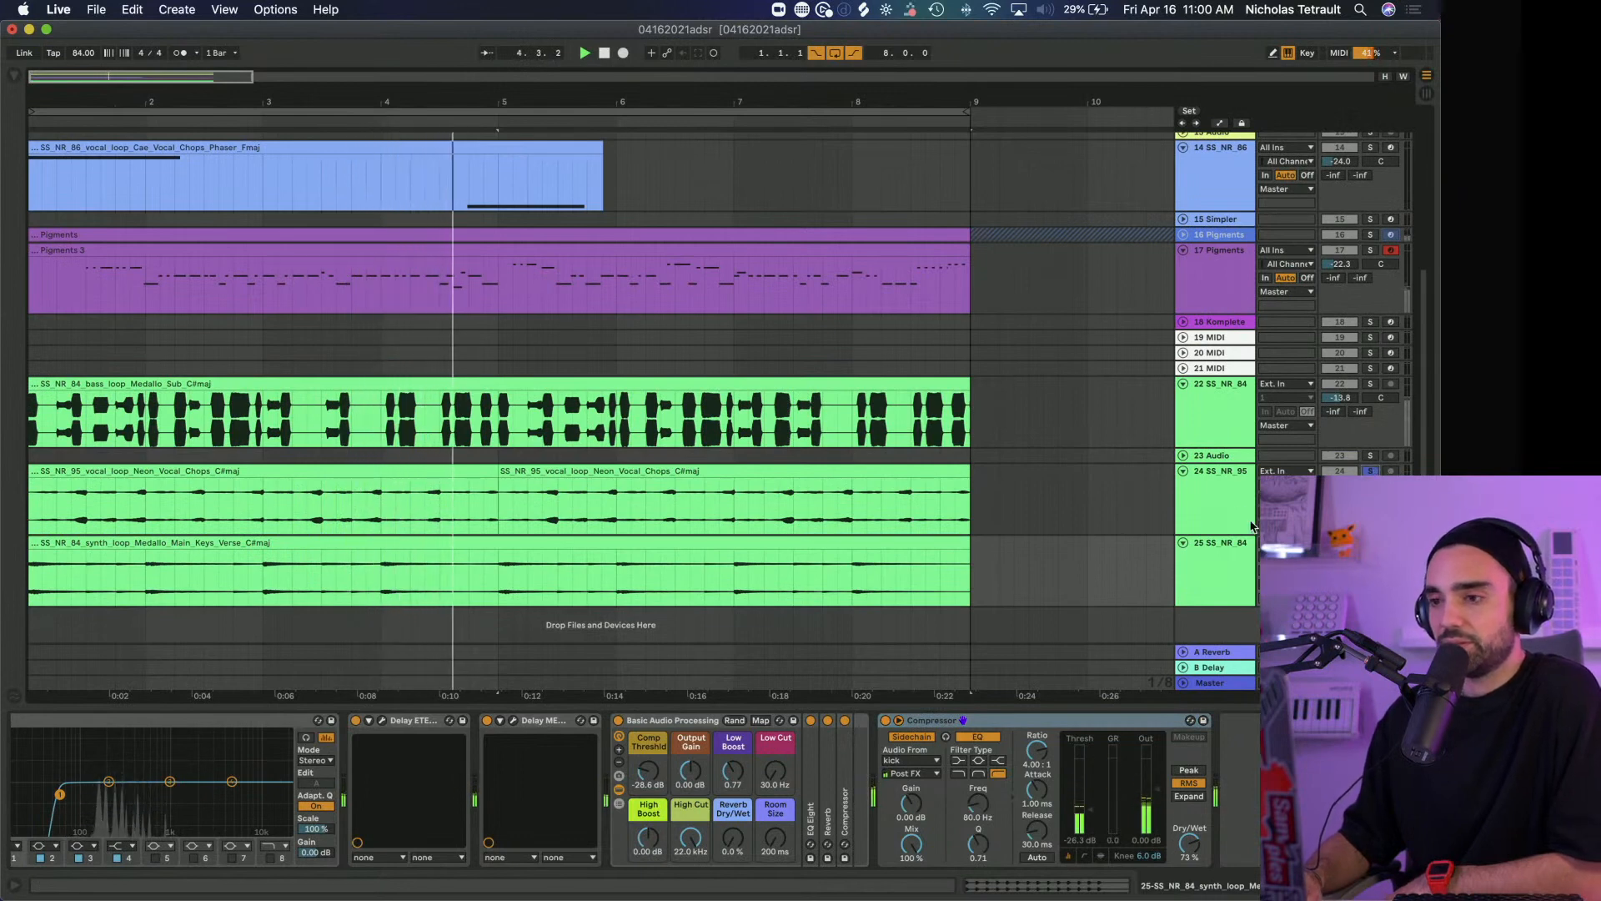
pyautogui.click(1225, 518)
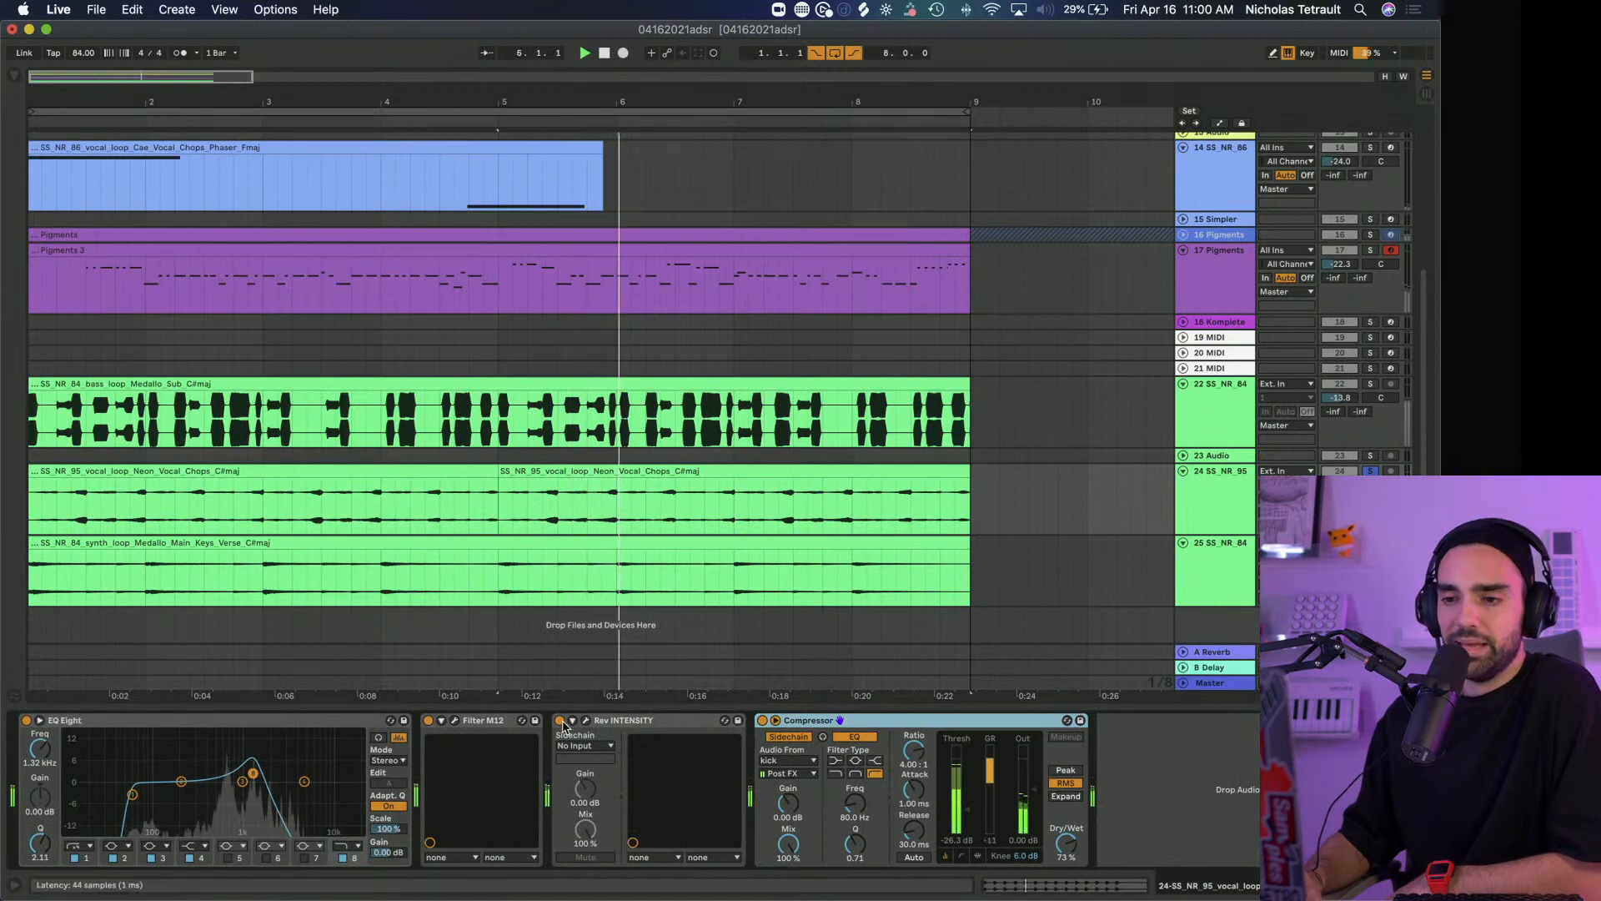
pyautogui.click(429, 721)
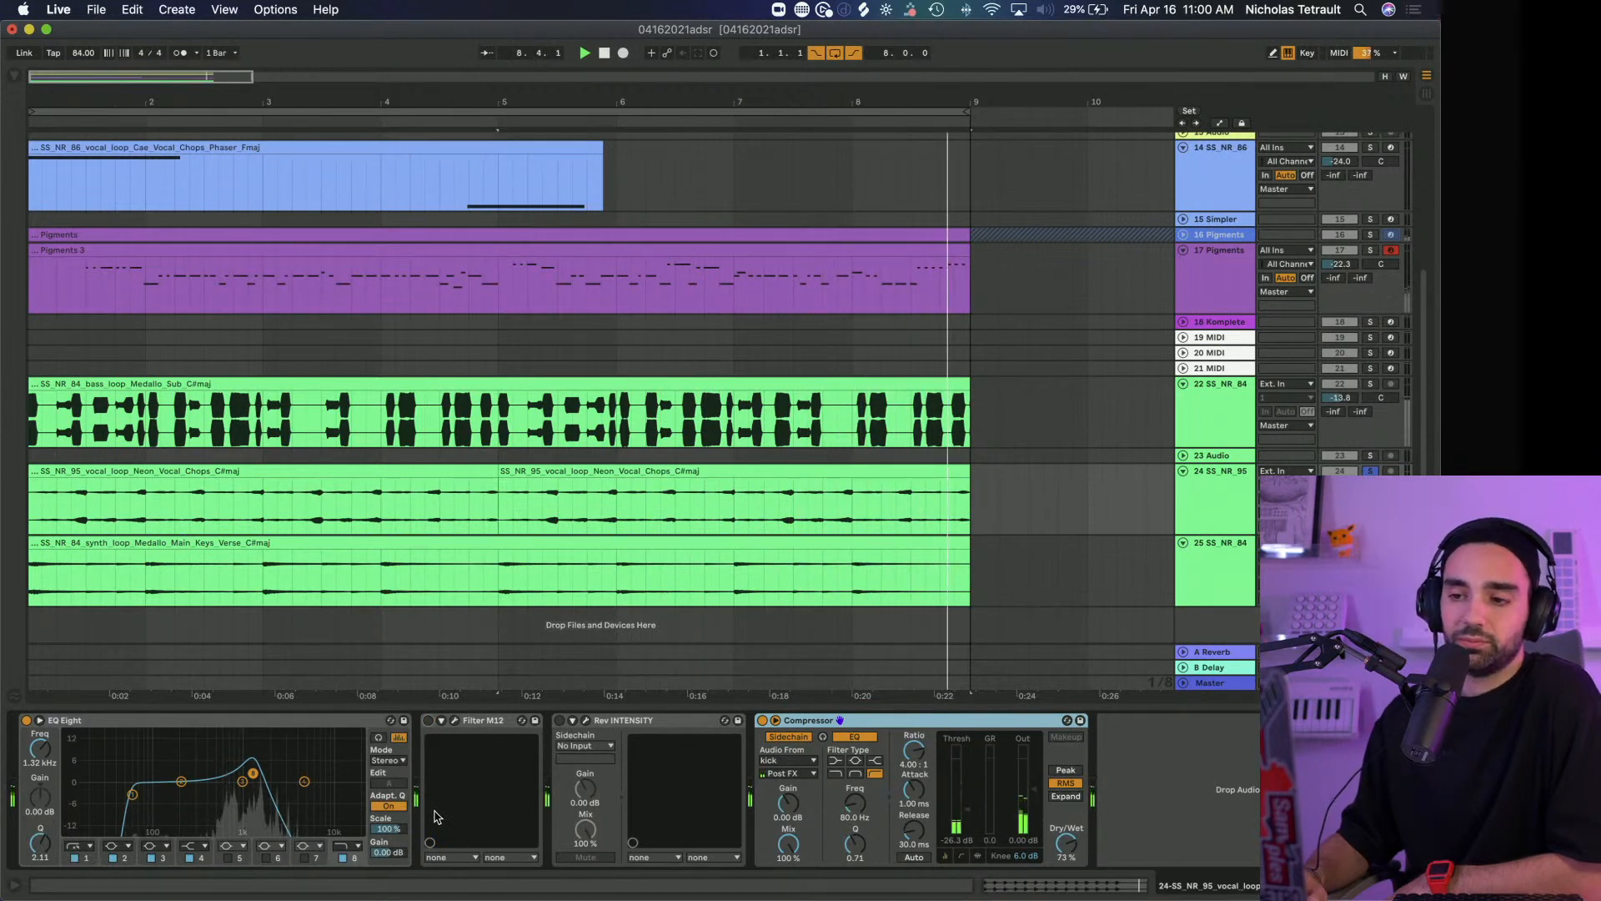
# Open Filter M12 on the Neon Vocal Chops track, switch the effect back on and place its window fully in view
pyautogui.click(452, 723)
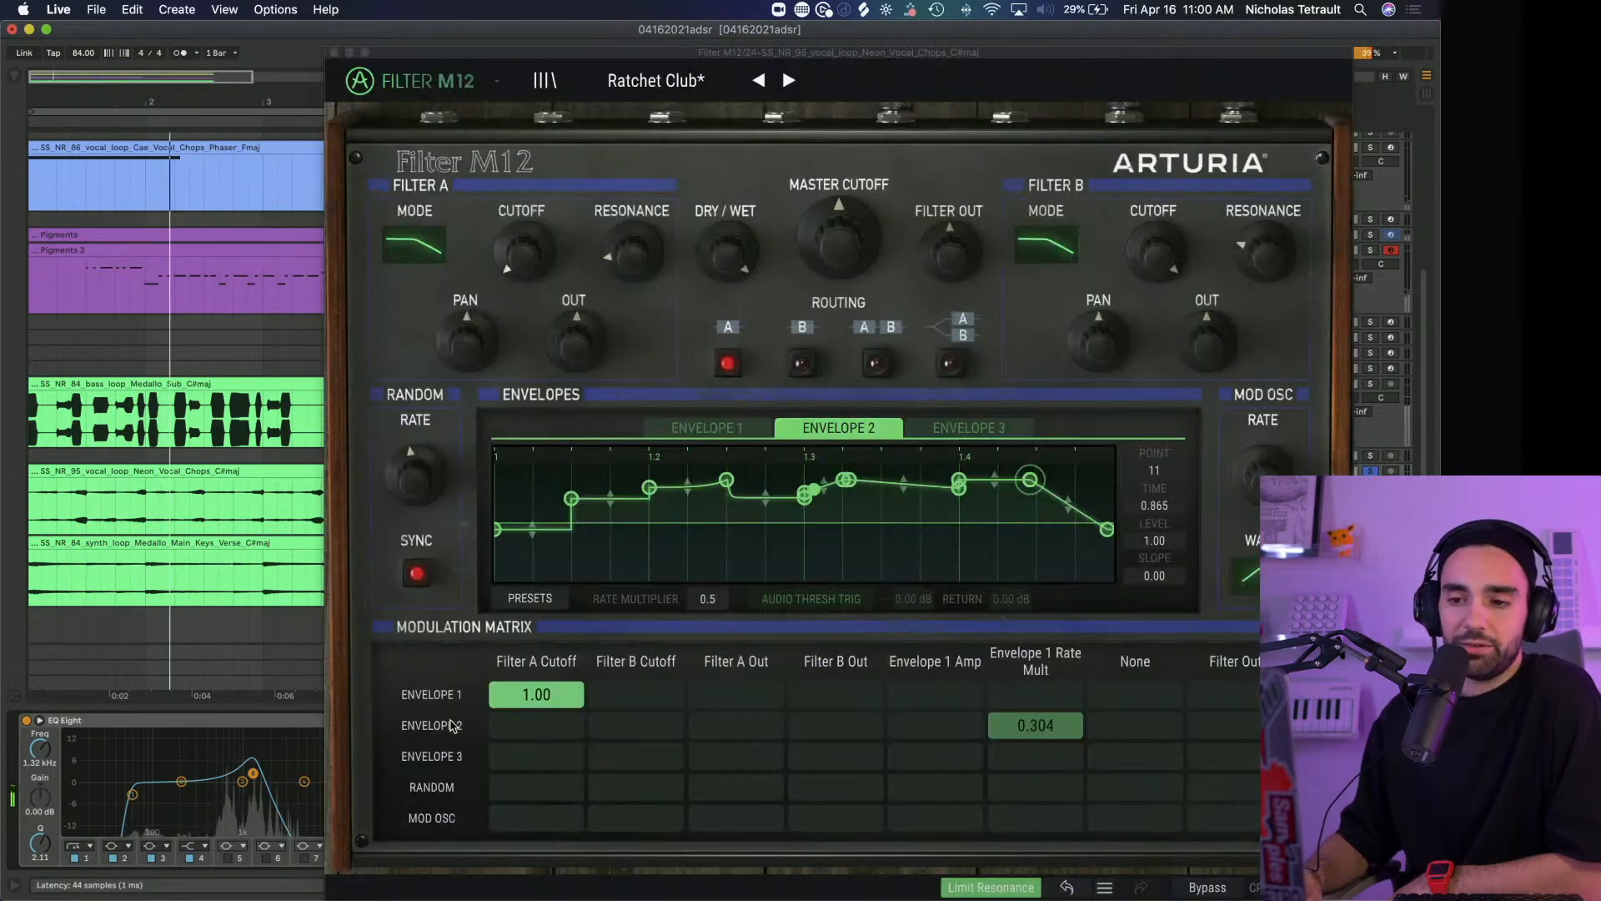
pyautogui.moveTo(462, 53); pyautogui.dragTo(549, 27)
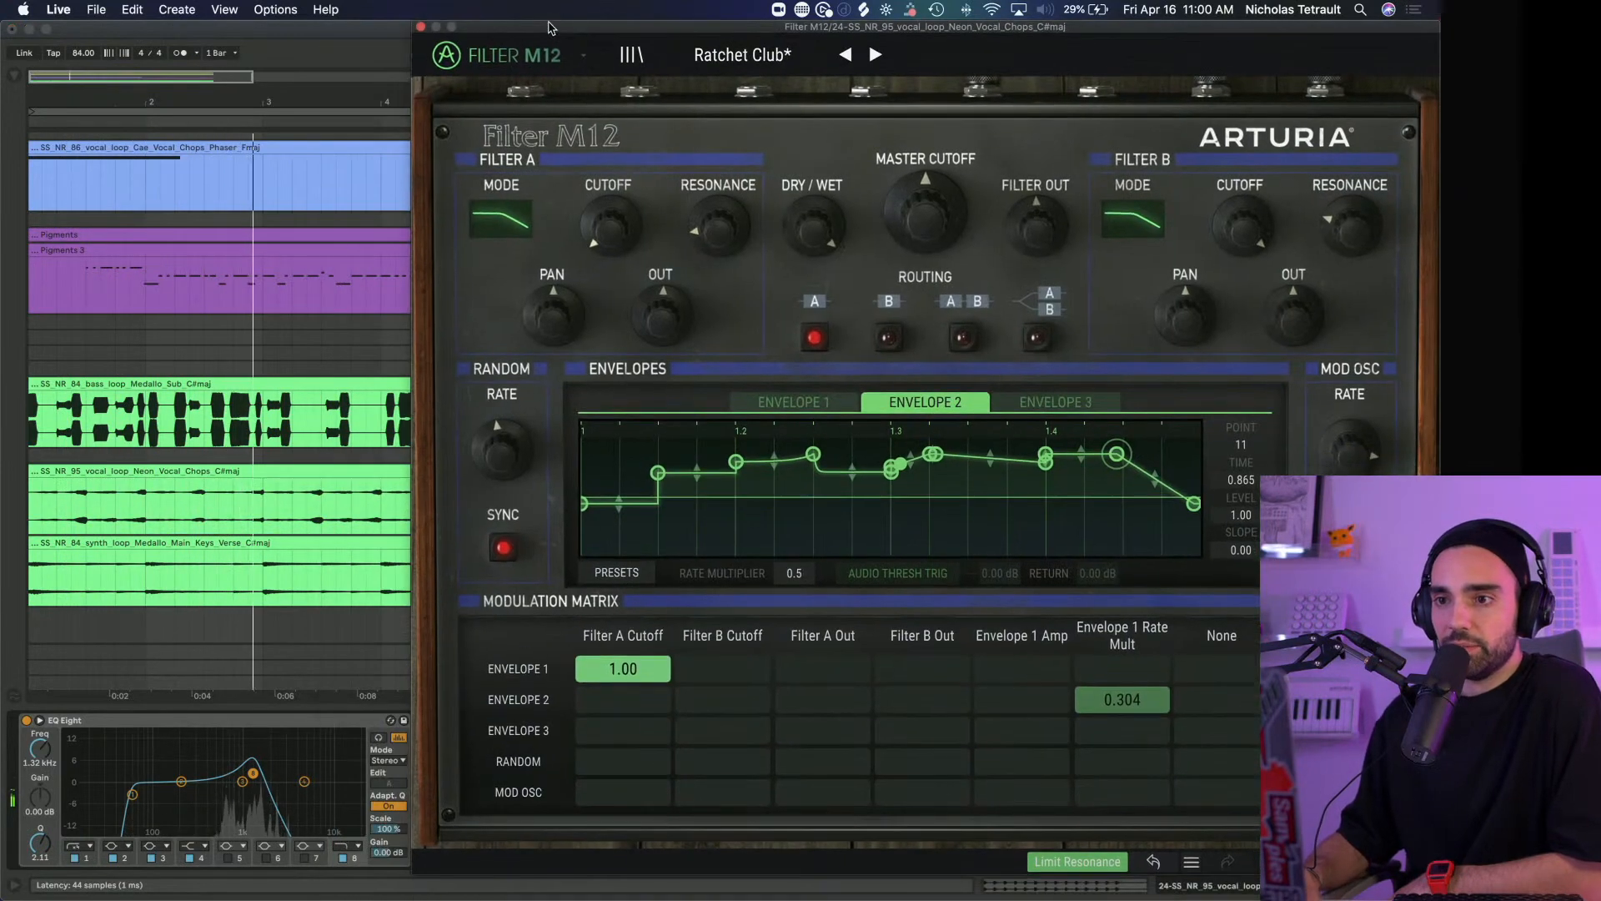
pyautogui.moveTo(841, 46); pyautogui.dragTo(1031, 56)
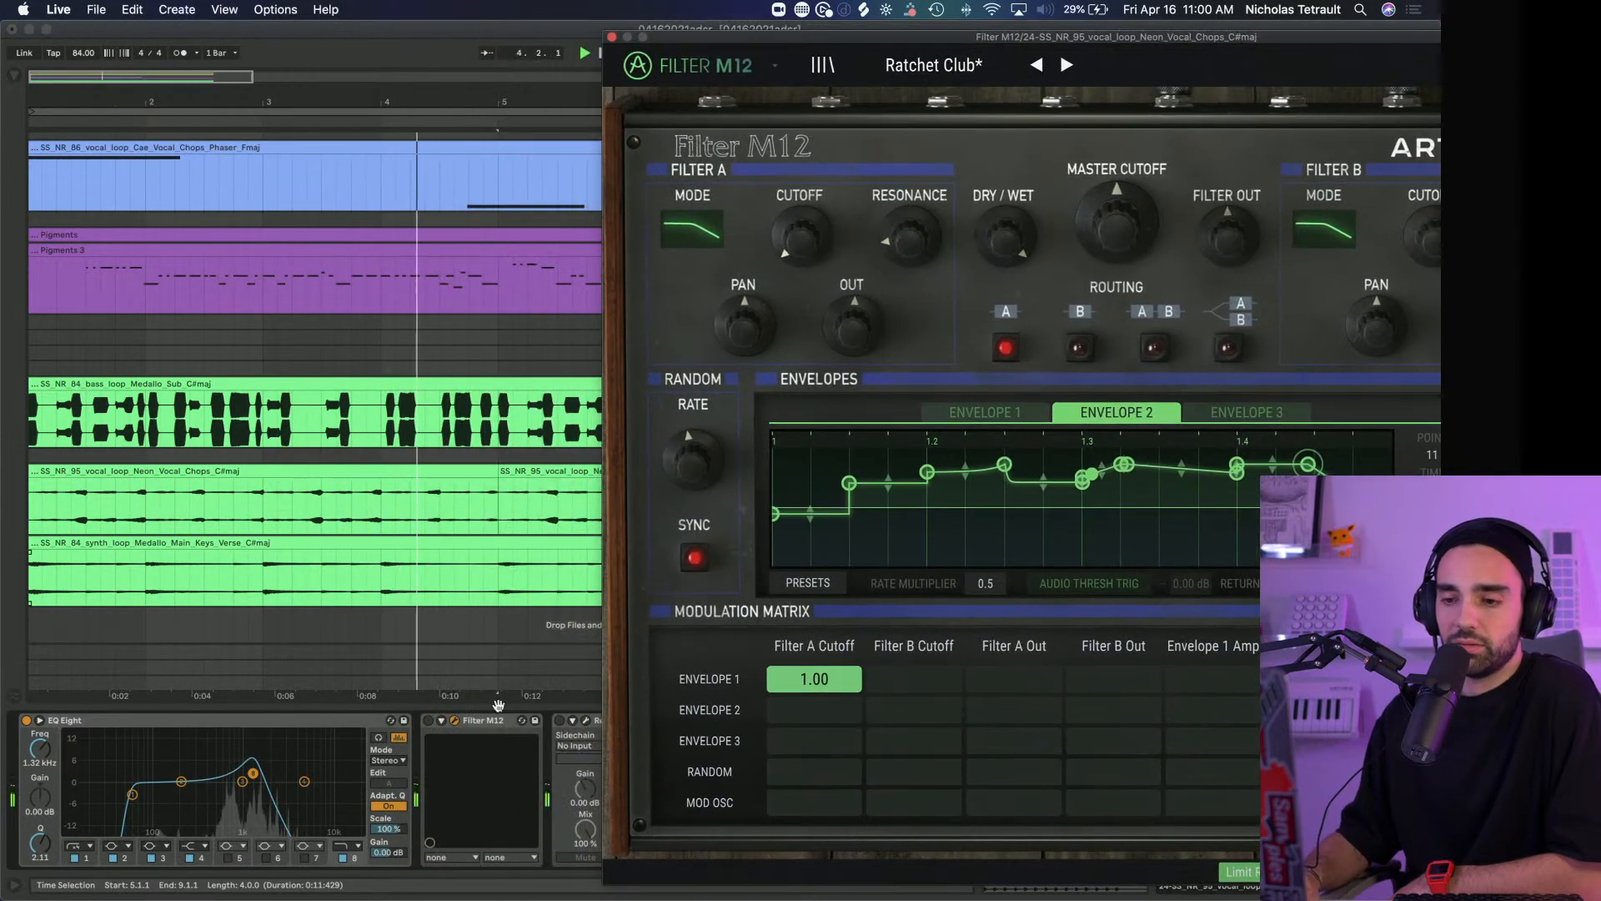
pyautogui.click(427, 720)
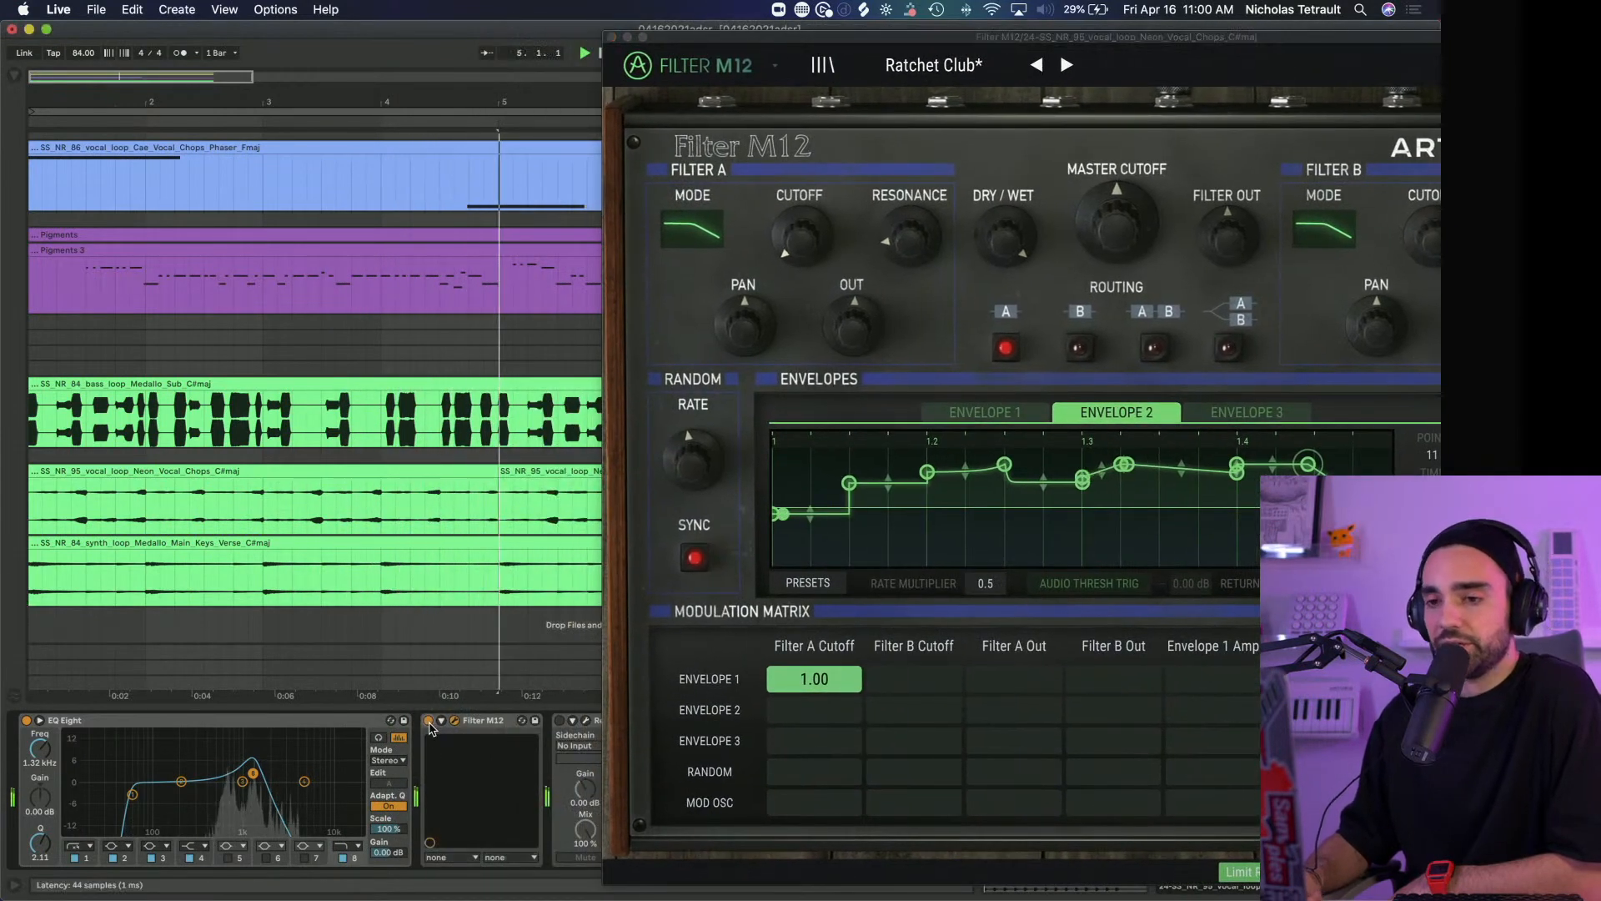
pyautogui.moveTo(908, 36); pyautogui.dragTo(442, 12)
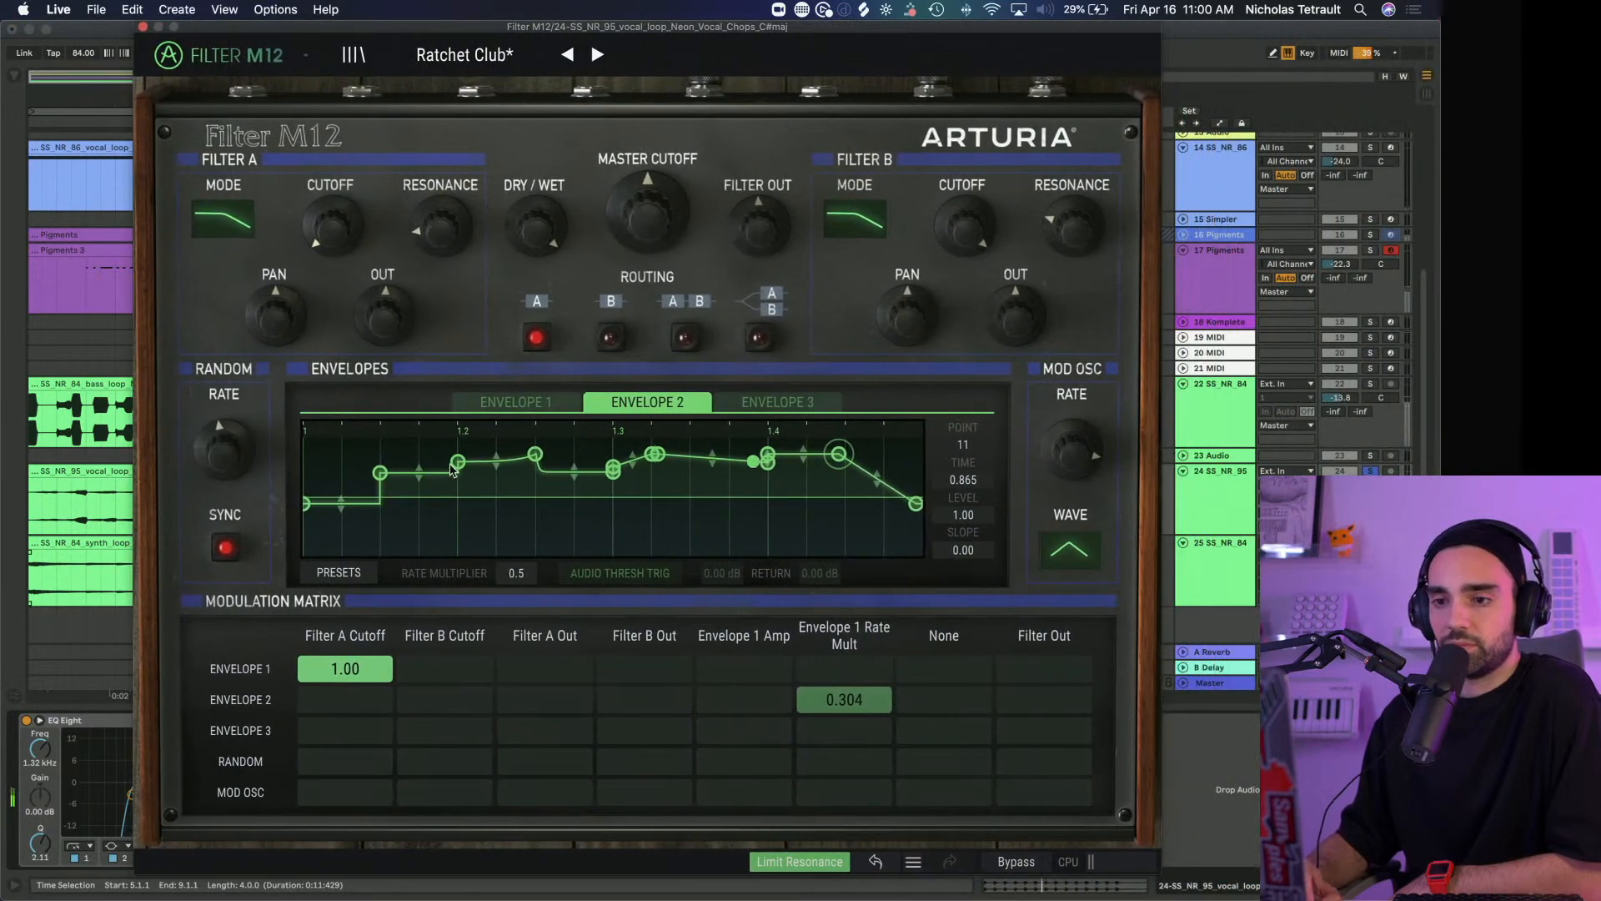
# Look through Envelopes 1, 2 and 3 in Filter M12 and close the plug-in window
pyautogui.click(546, 401)
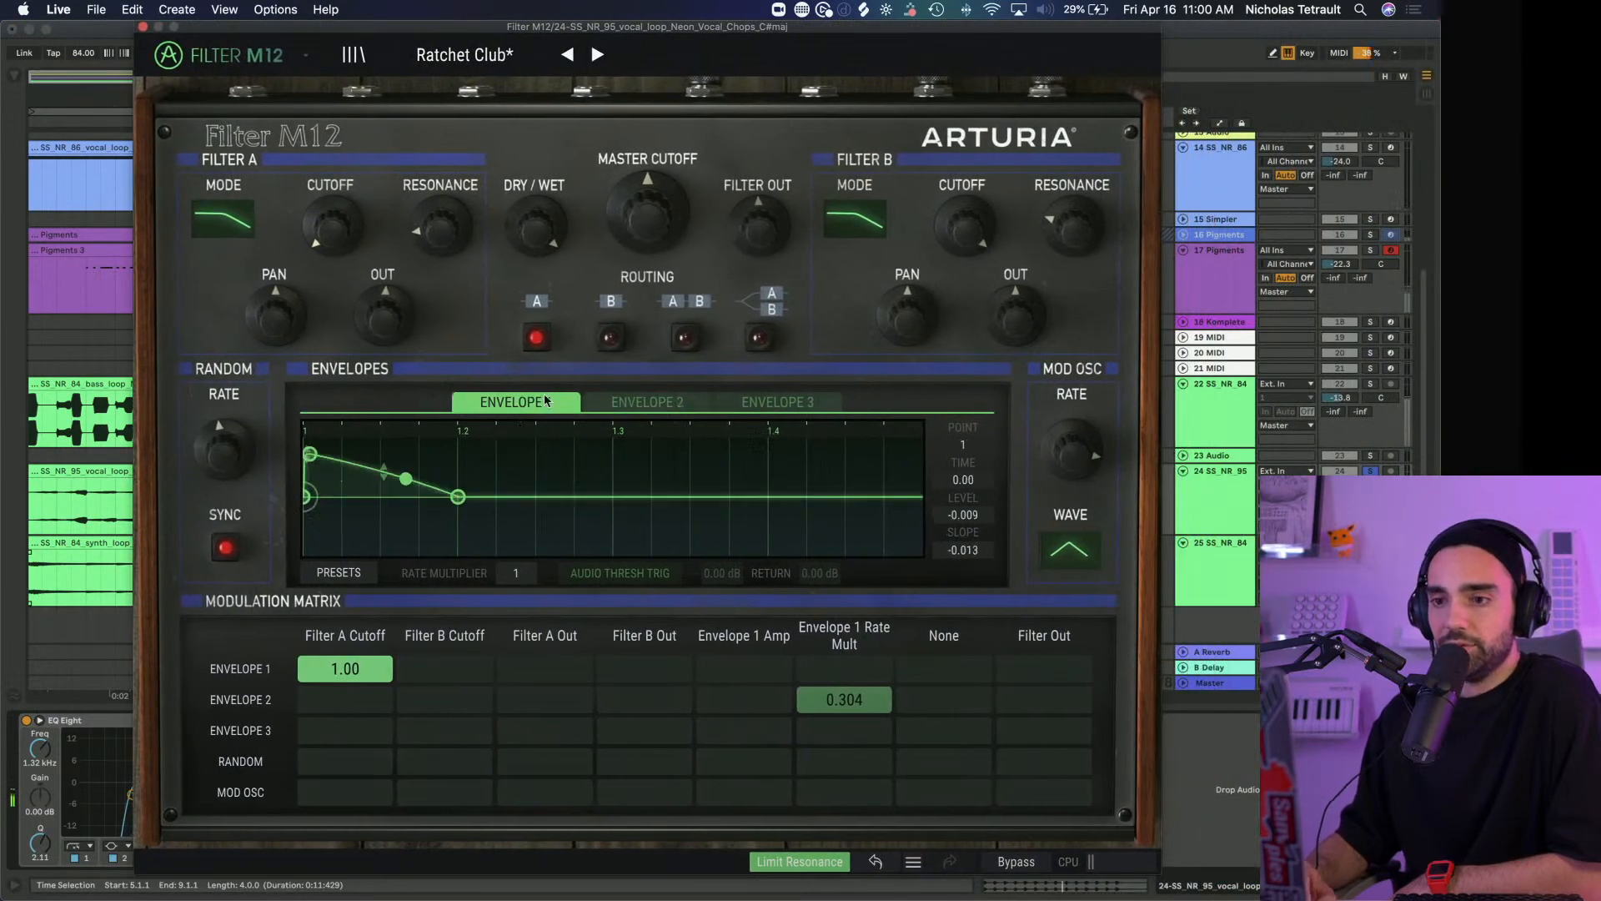
pyautogui.click(618, 407)
pyautogui.click(777, 401)
pyautogui.click(647, 401)
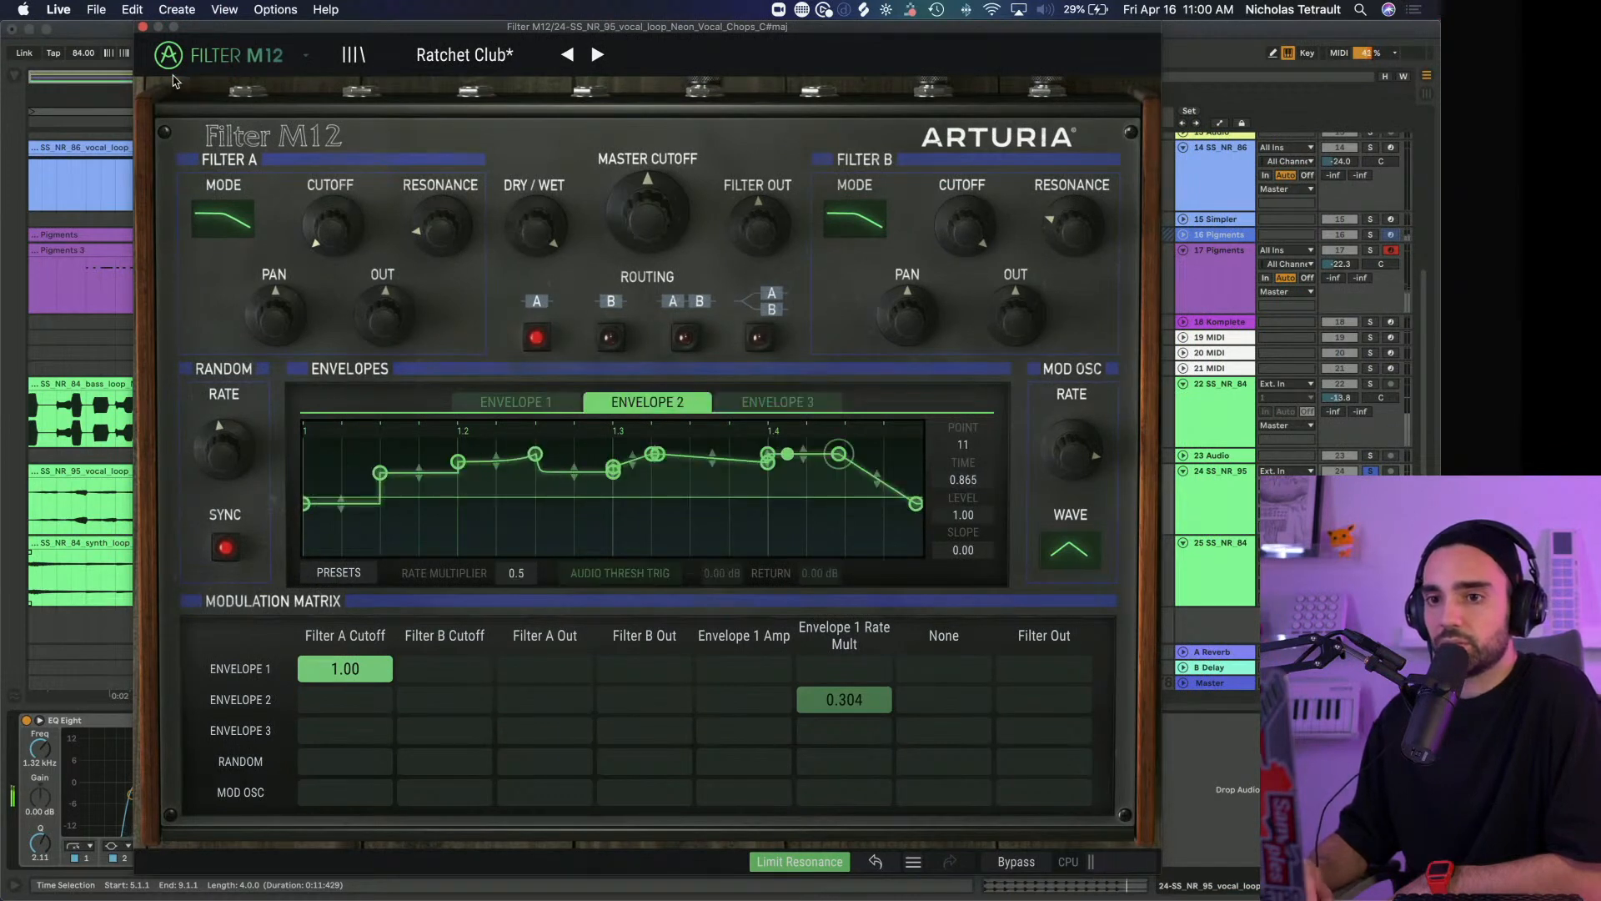
pyautogui.click(143, 28)
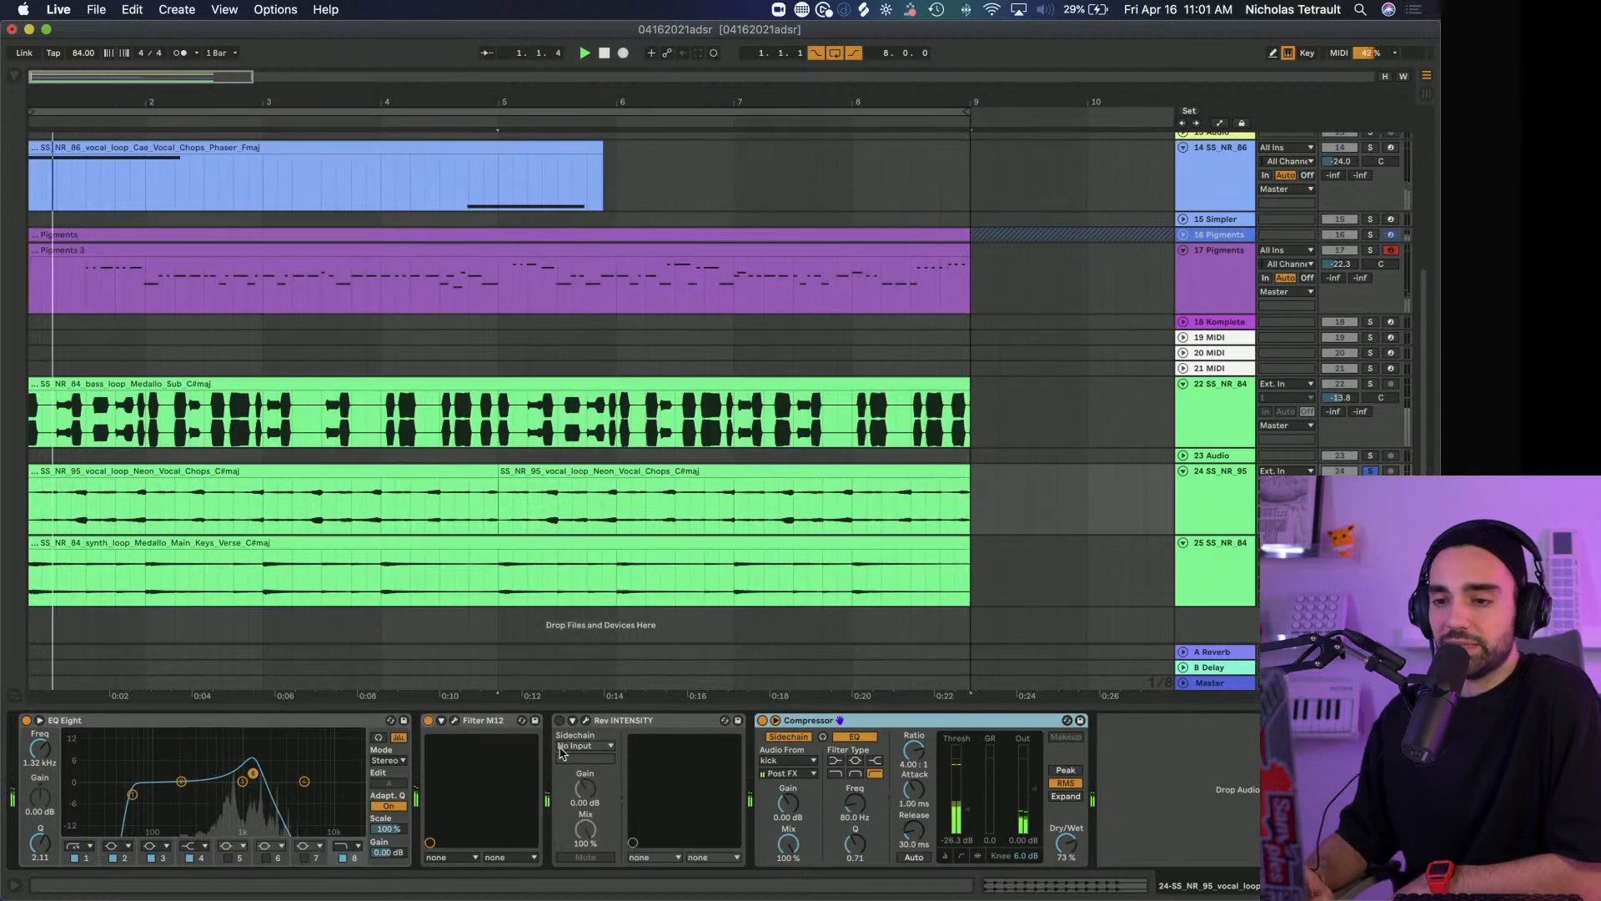
# Reactivate Rev INTENSITY on the Neon Vocal Chops track, view its settings and close the plug-in window
pyautogui.click(586, 722)
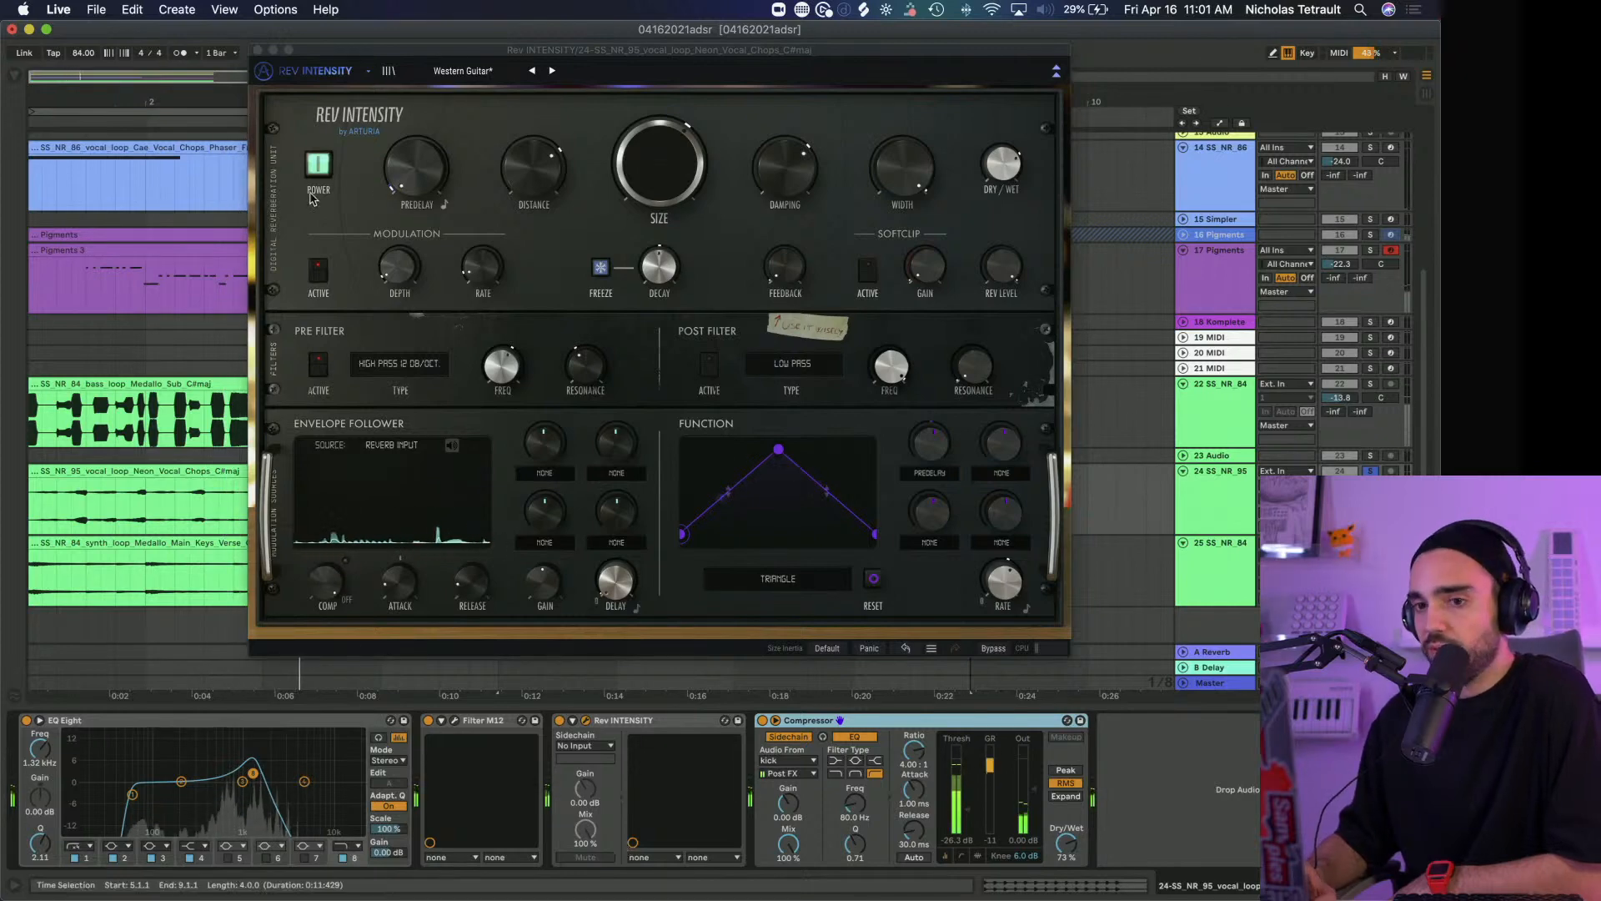
pyautogui.click(259, 52)
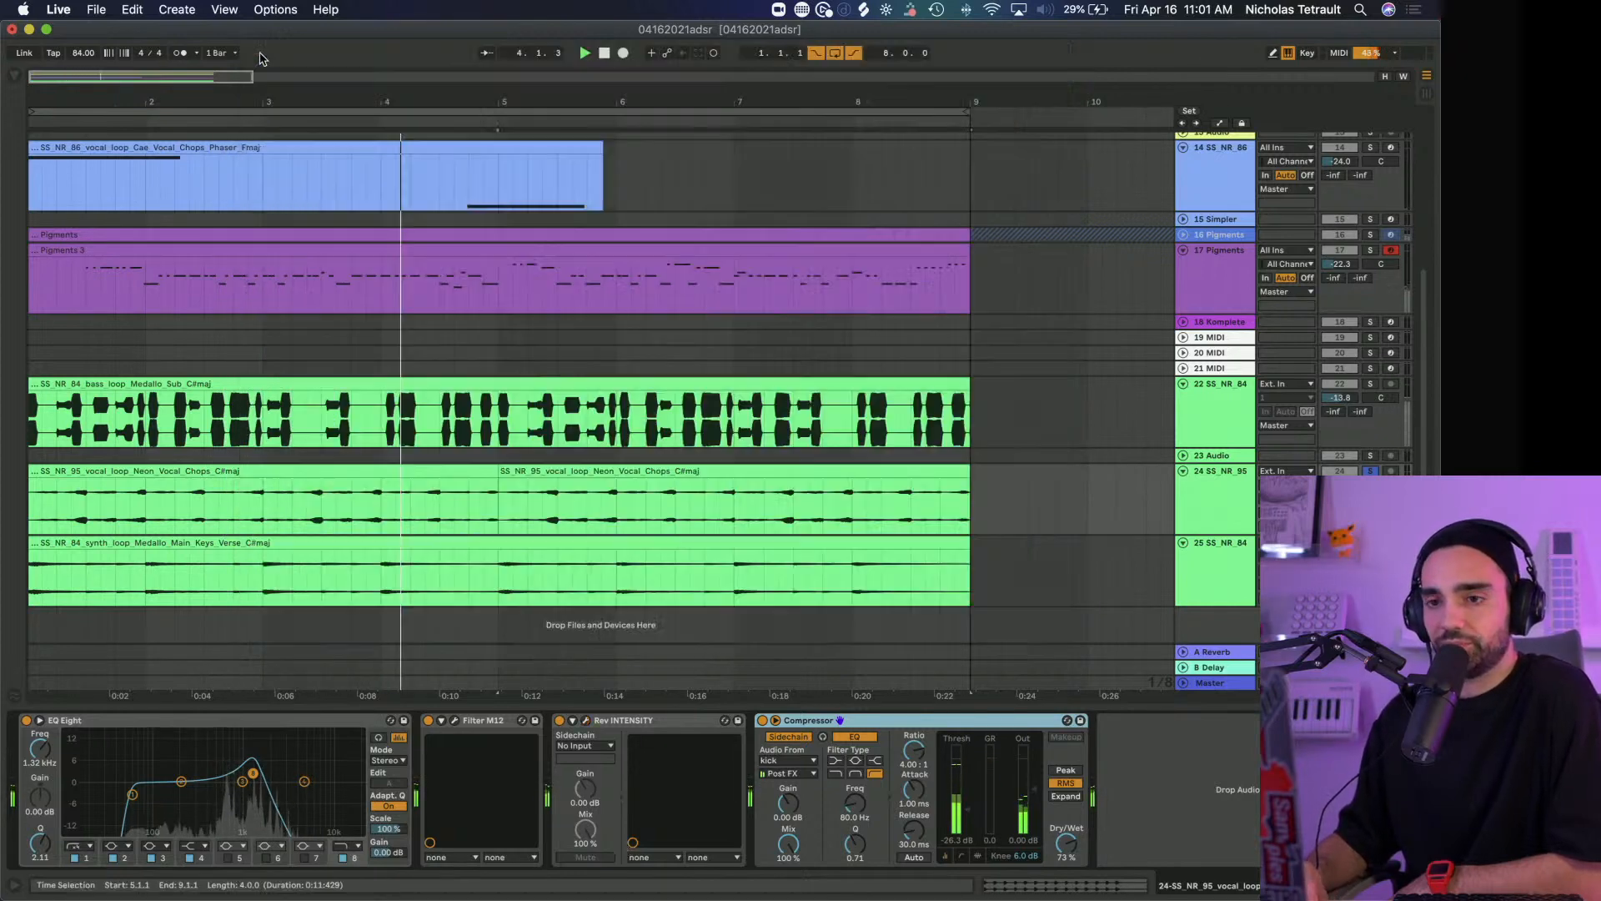
# Solo track 22, the Medallo Sub bass loop, compare it with Pre TridA bypassed and active, and close the plug-in window
pyautogui.click(1371, 384)
pyautogui.click(1219, 424)
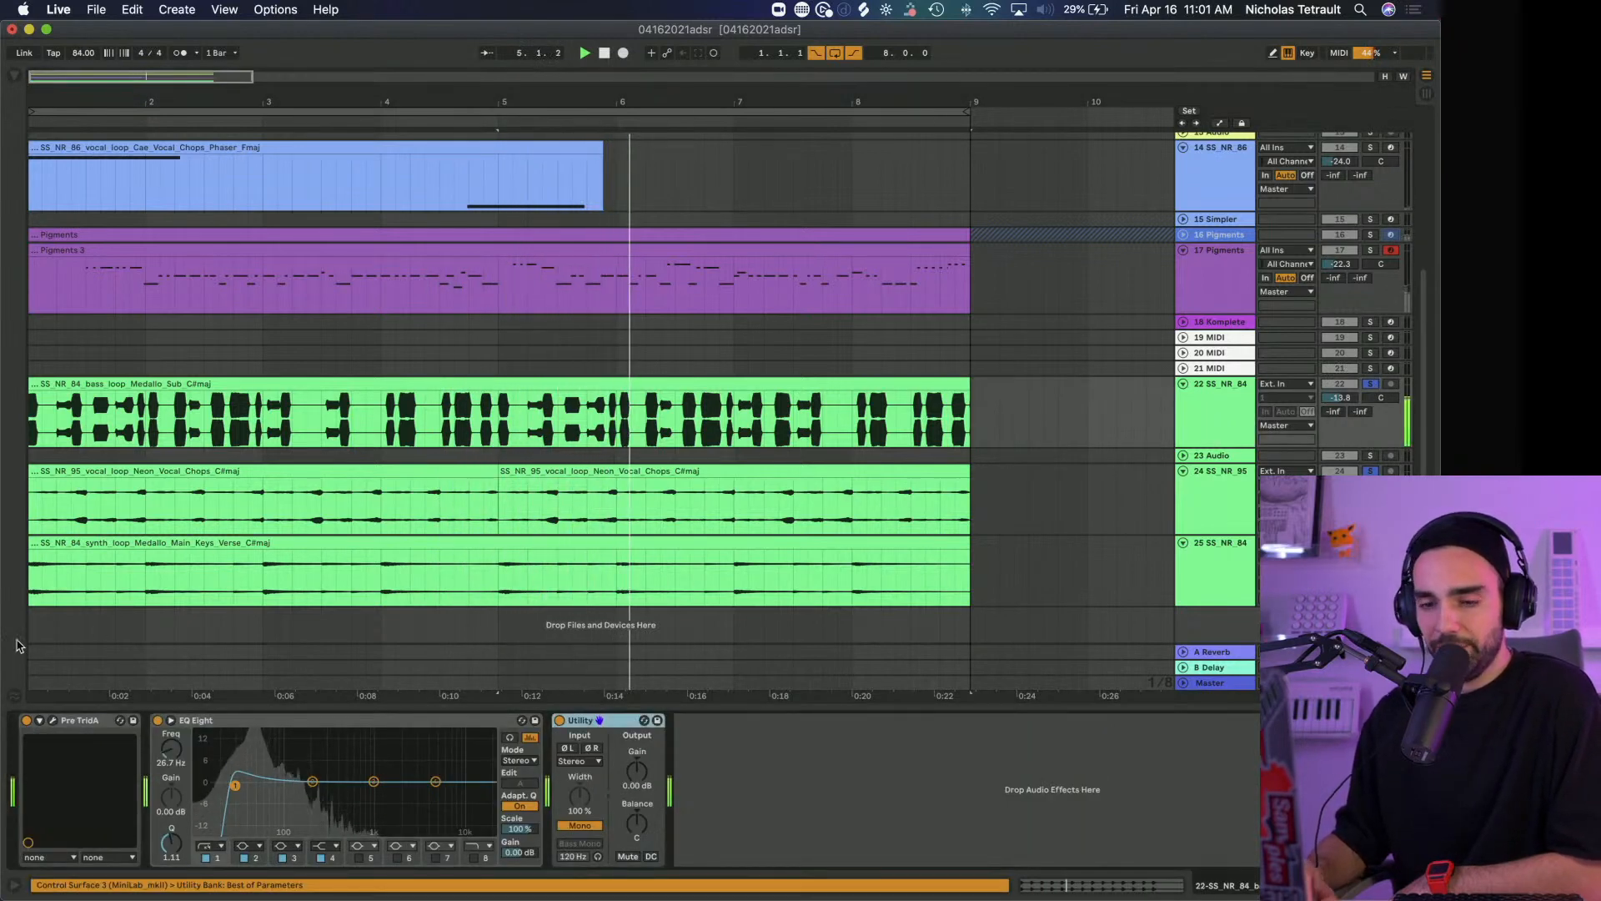
pyautogui.click(53, 721)
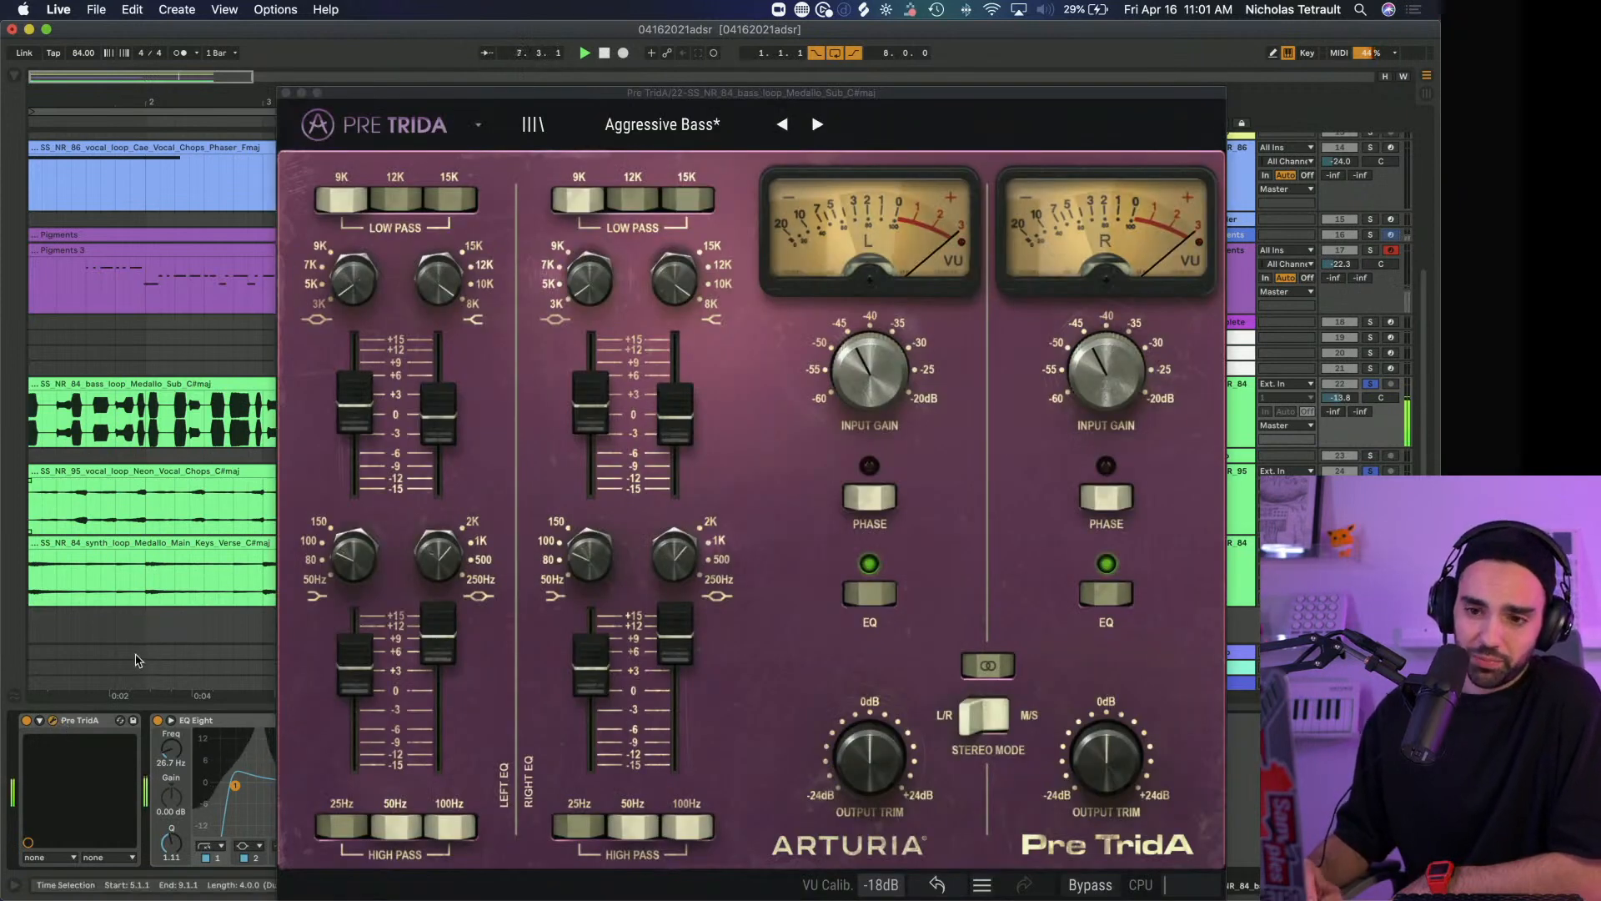
pyautogui.click(27, 721)
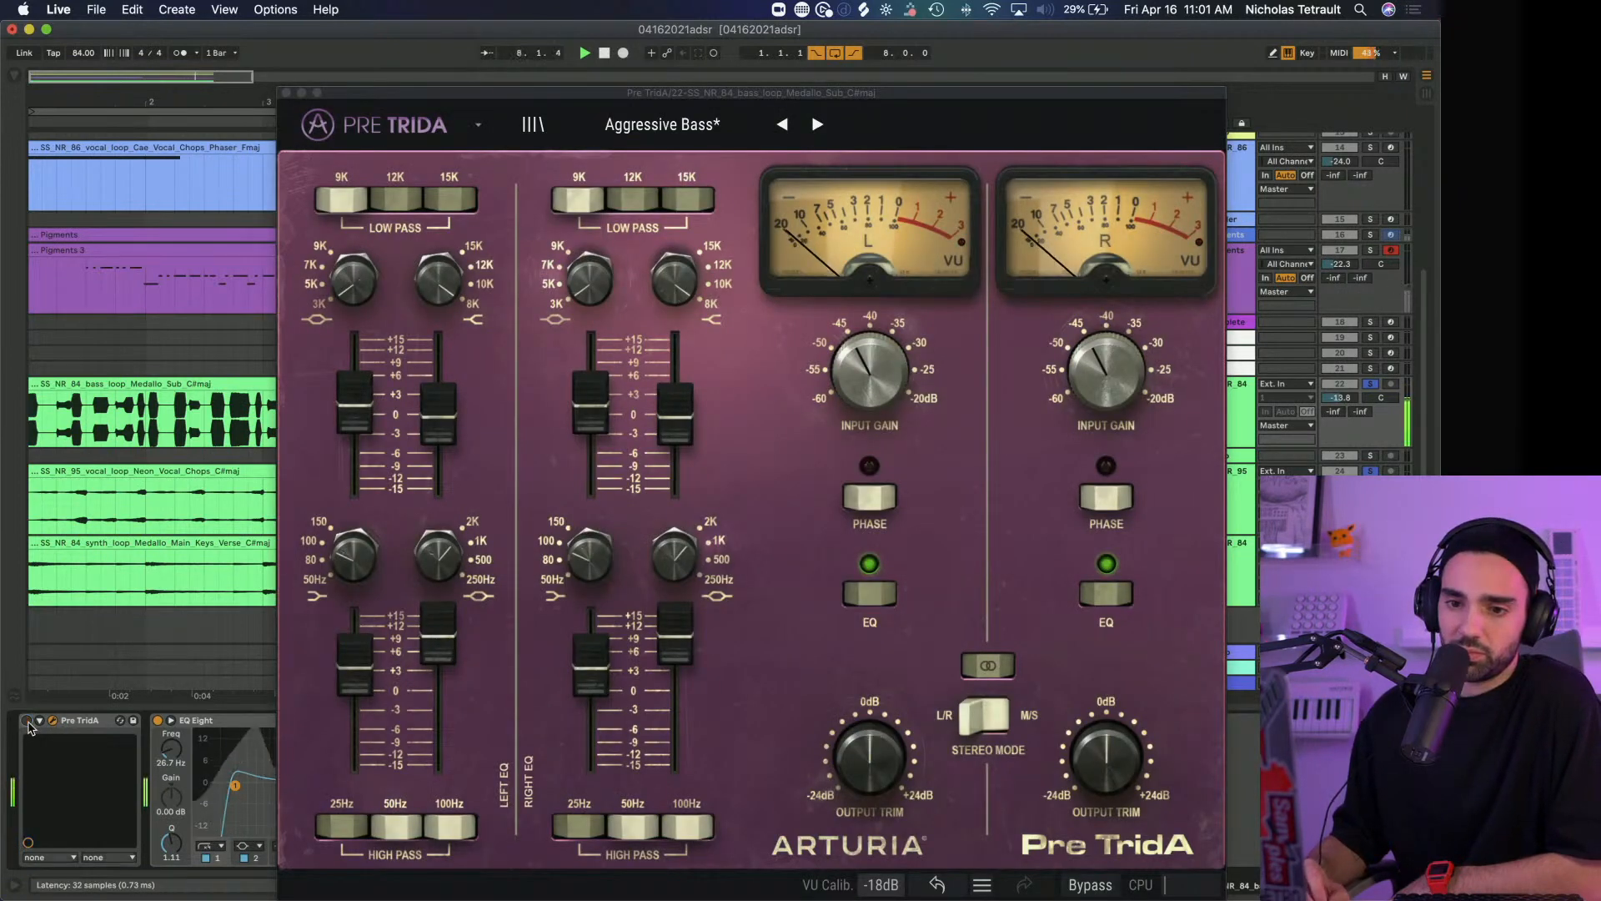
pyautogui.click(28, 722)
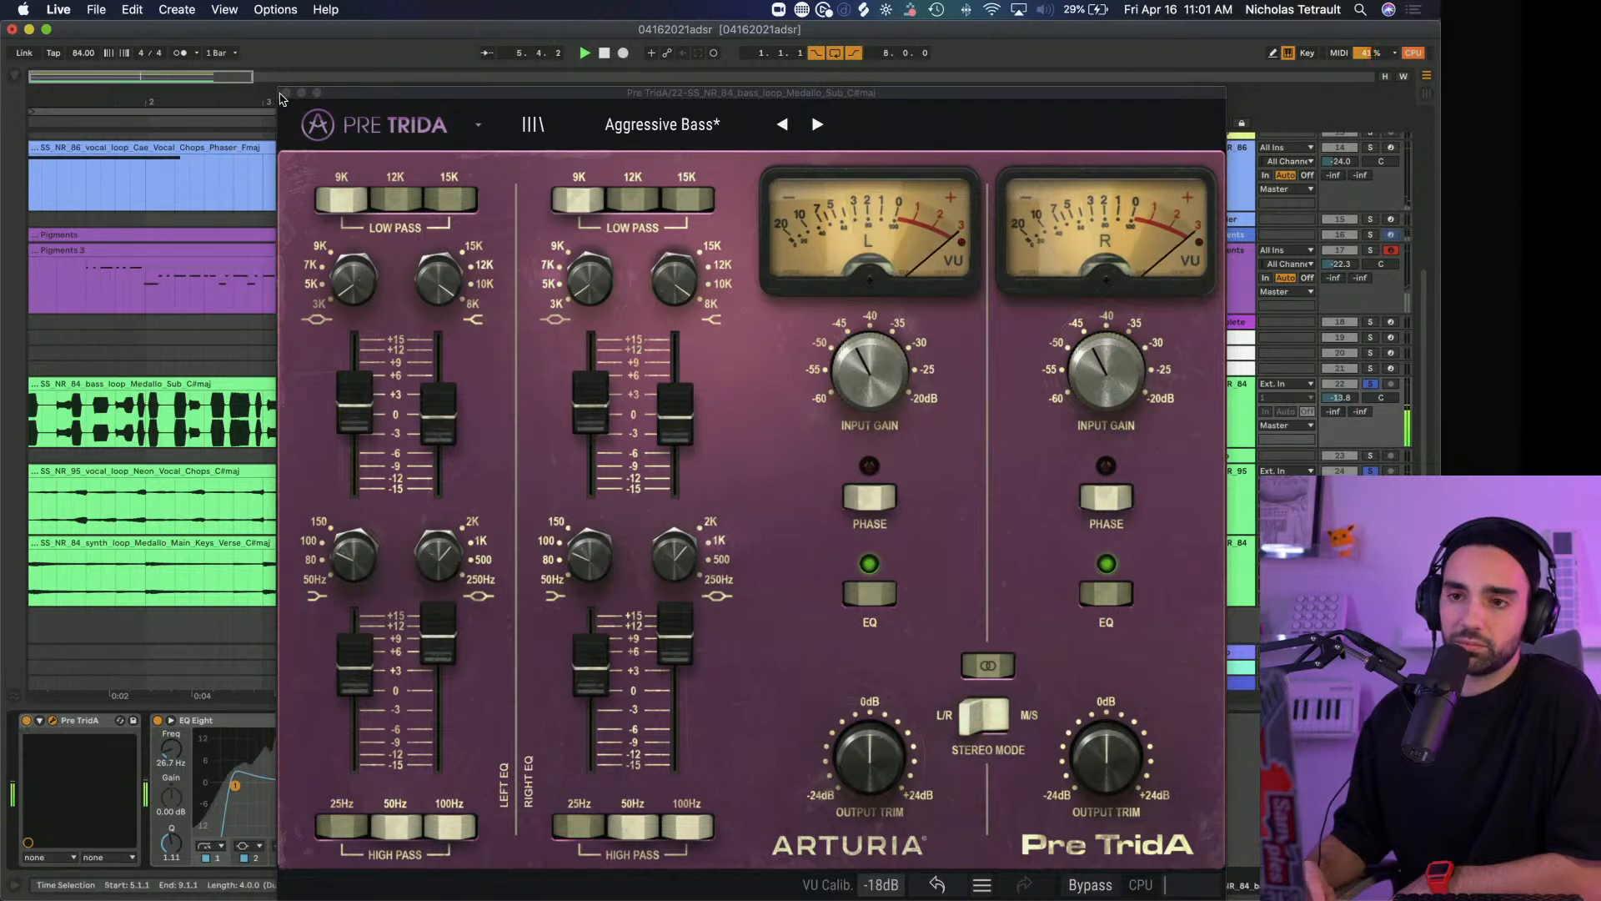
pyautogui.click(286, 93)
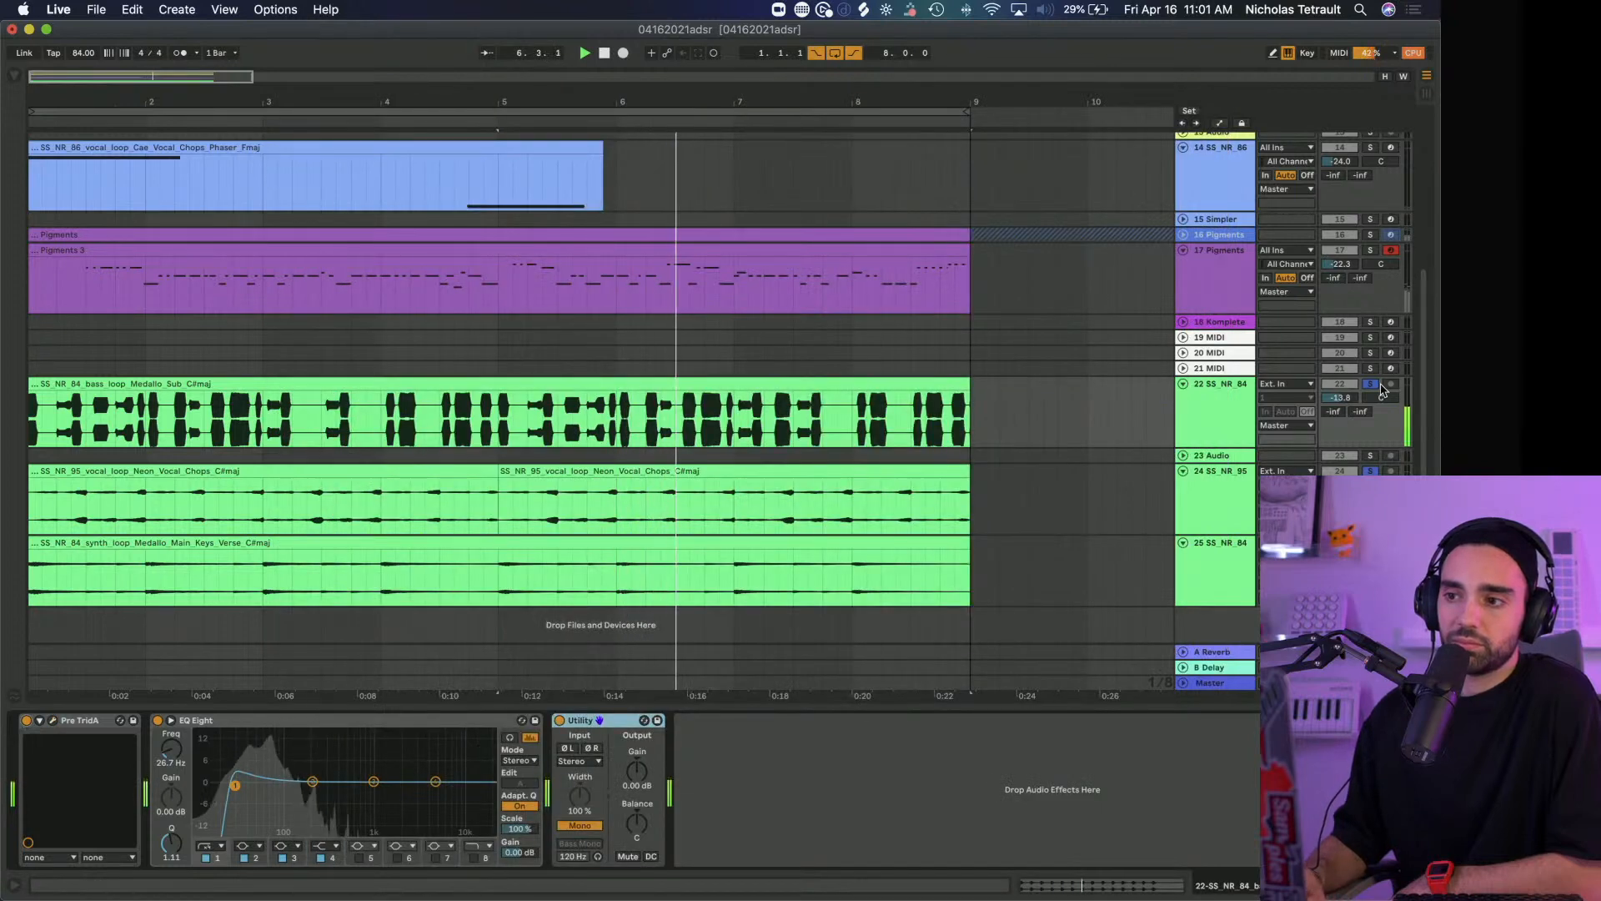
# Solo the kick and 5 Audio tracks in the Drums group
pyautogui.scroll(2, 1380, 333)
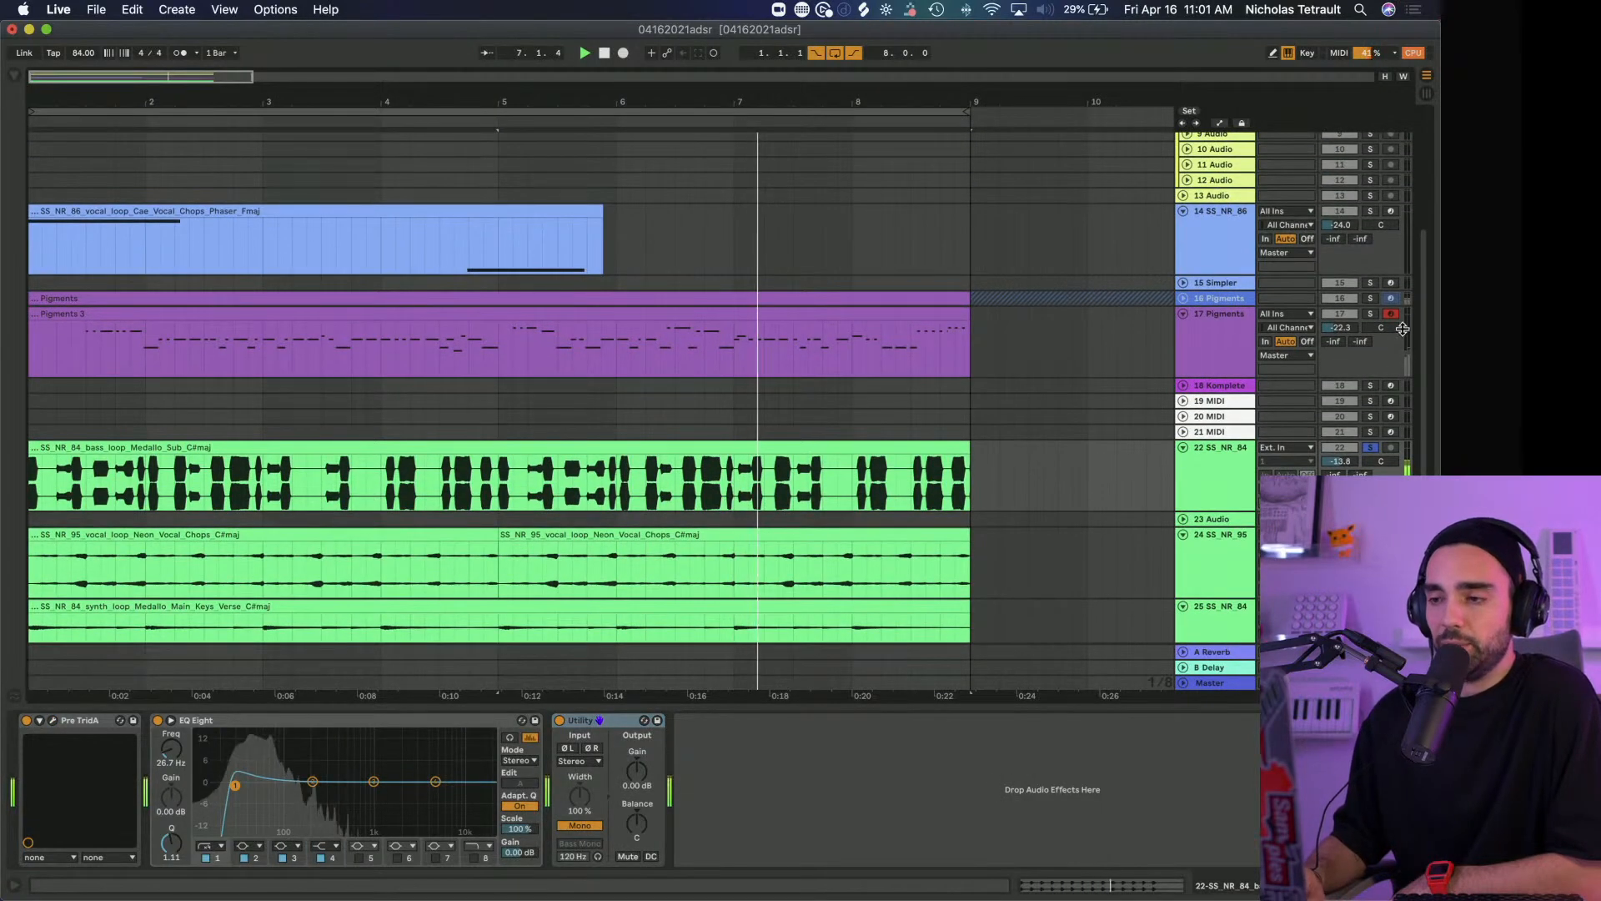
pyautogui.scroll(5, 1374, 323)
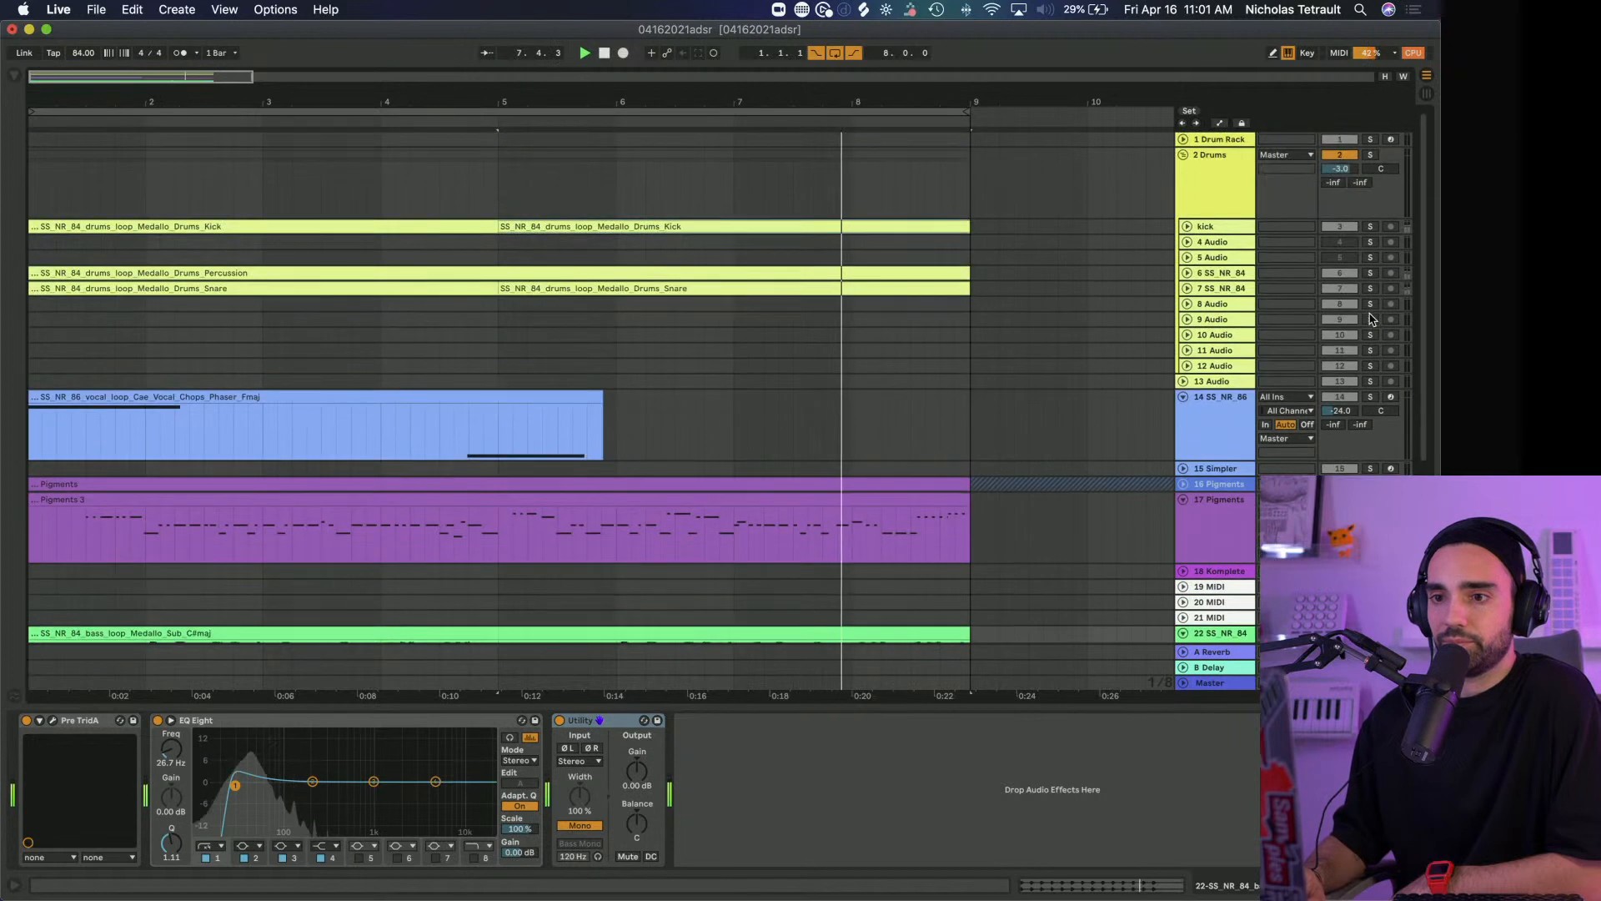
pyautogui.click(1370, 227)
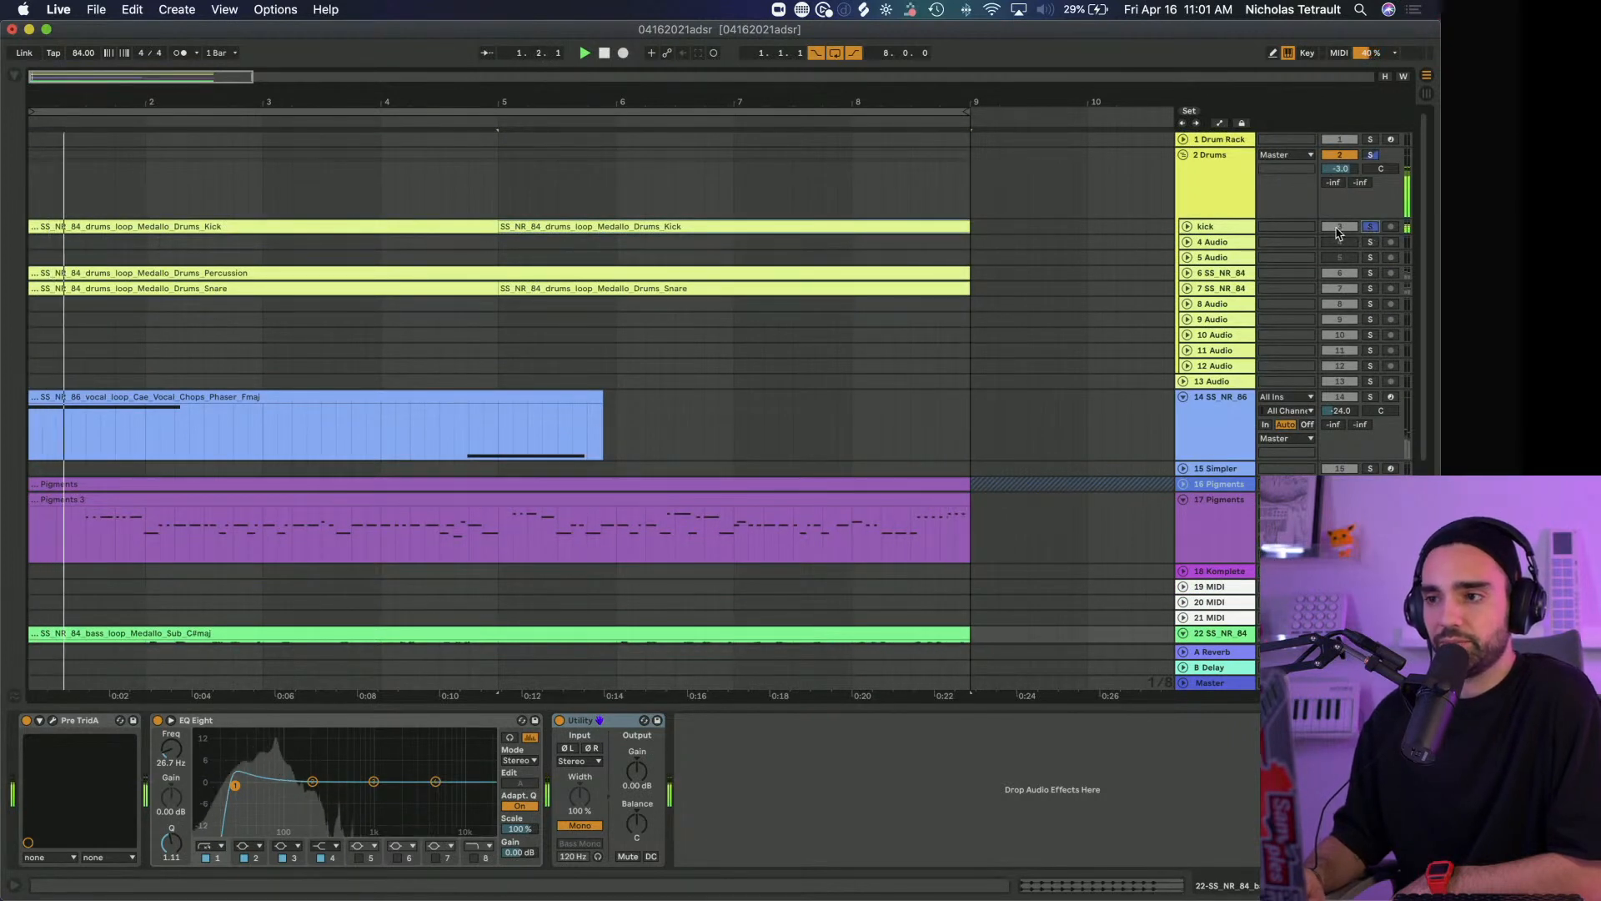
pyautogui.click(1370, 257)
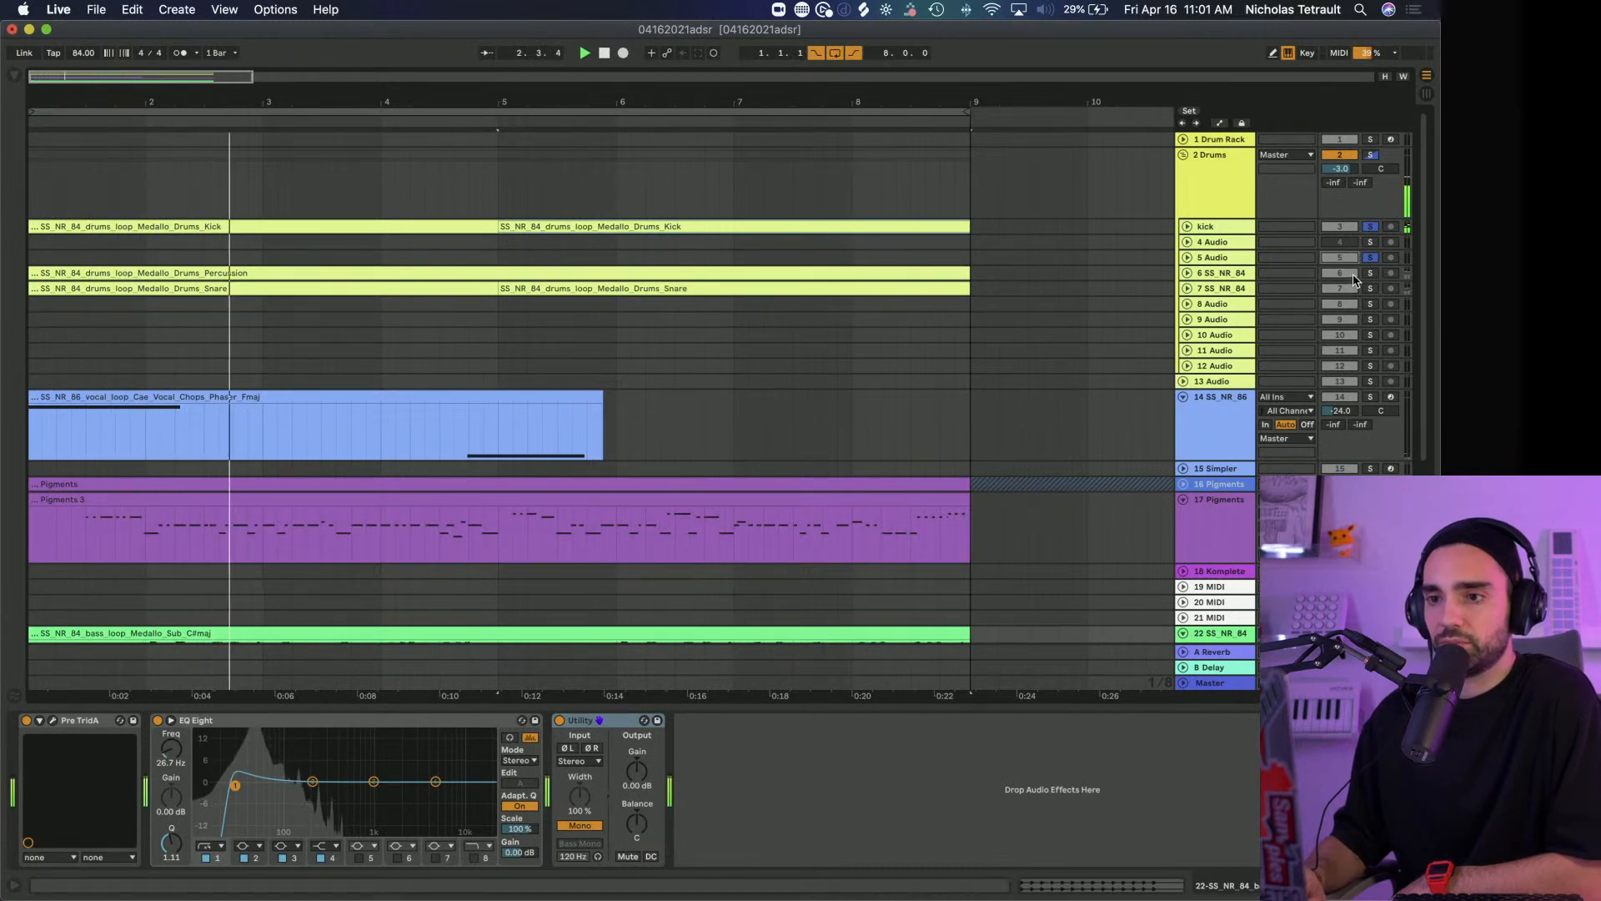
# Solo the percussion and snare tracks in the Drums group along with the kick, and unsolo 5 Audio
pyautogui.click(1371, 273)
pyautogui.click(1370, 257)
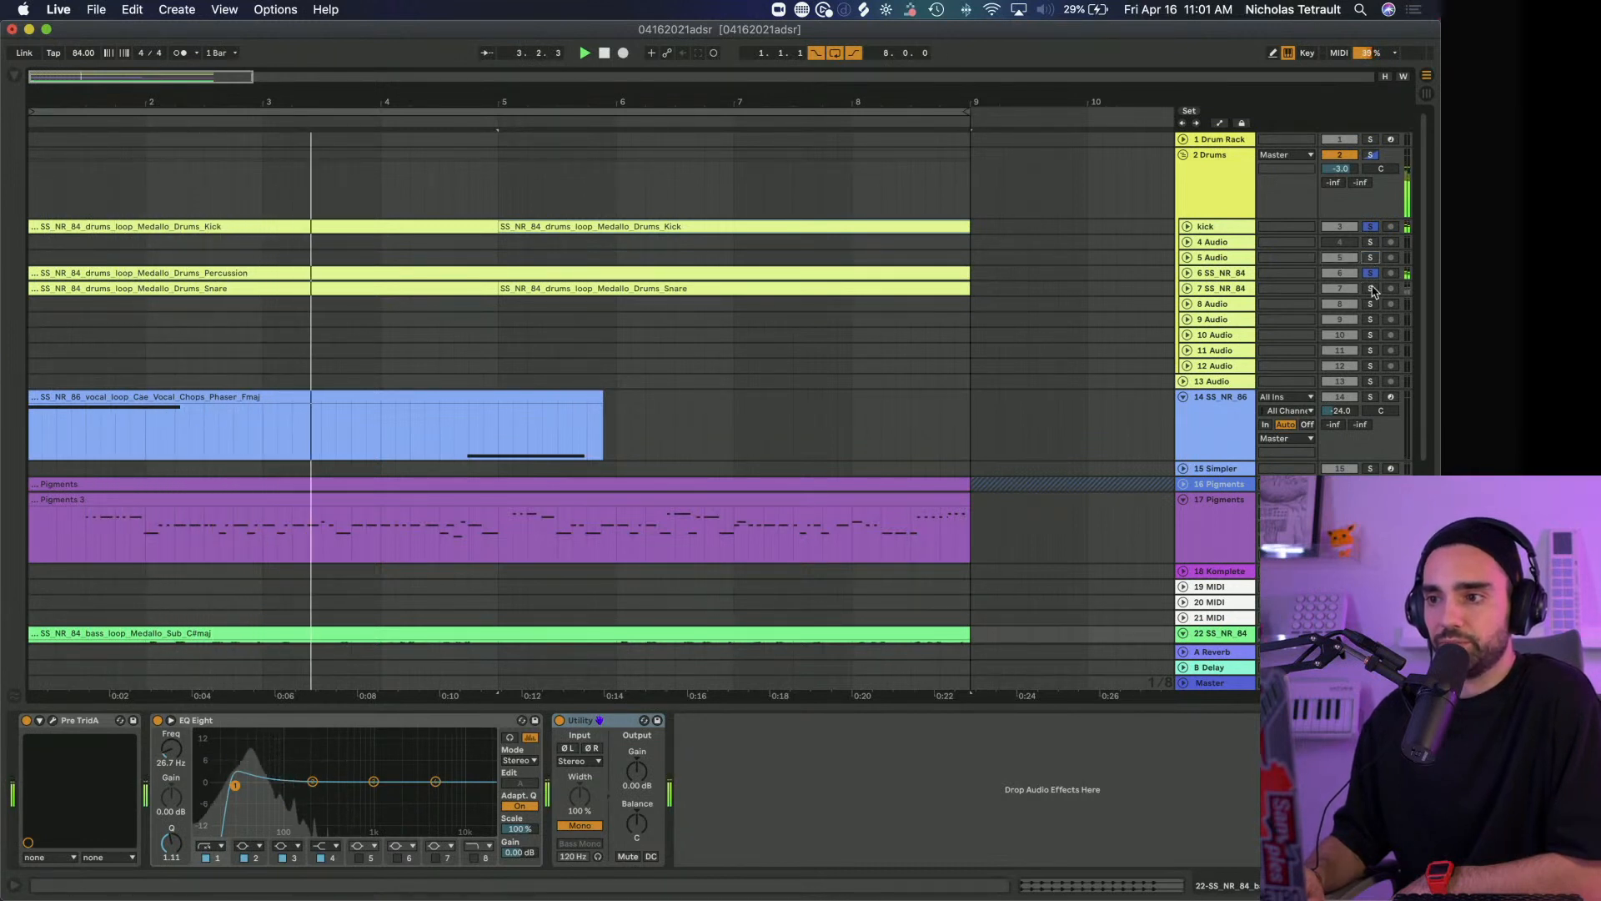
pyautogui.click(1370, 288)
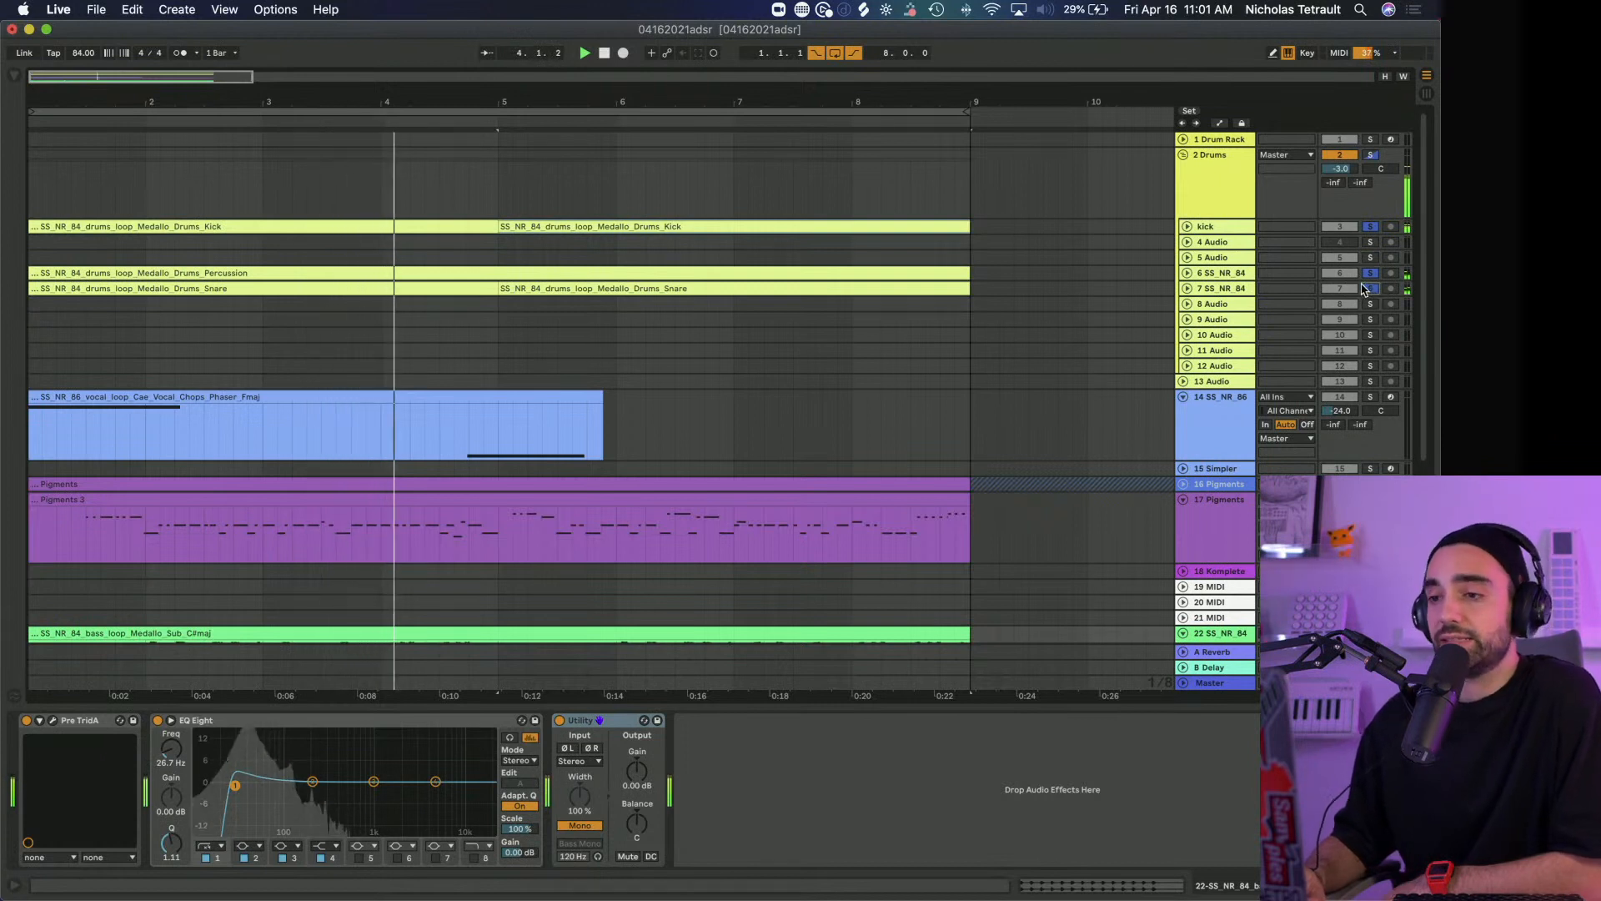
# Compare the Drums group with Pre V76 bypassed, trying 6.0 dB track volume and undoing it, and active, and close the plug-in window
pyautogui.click(1213, 199)
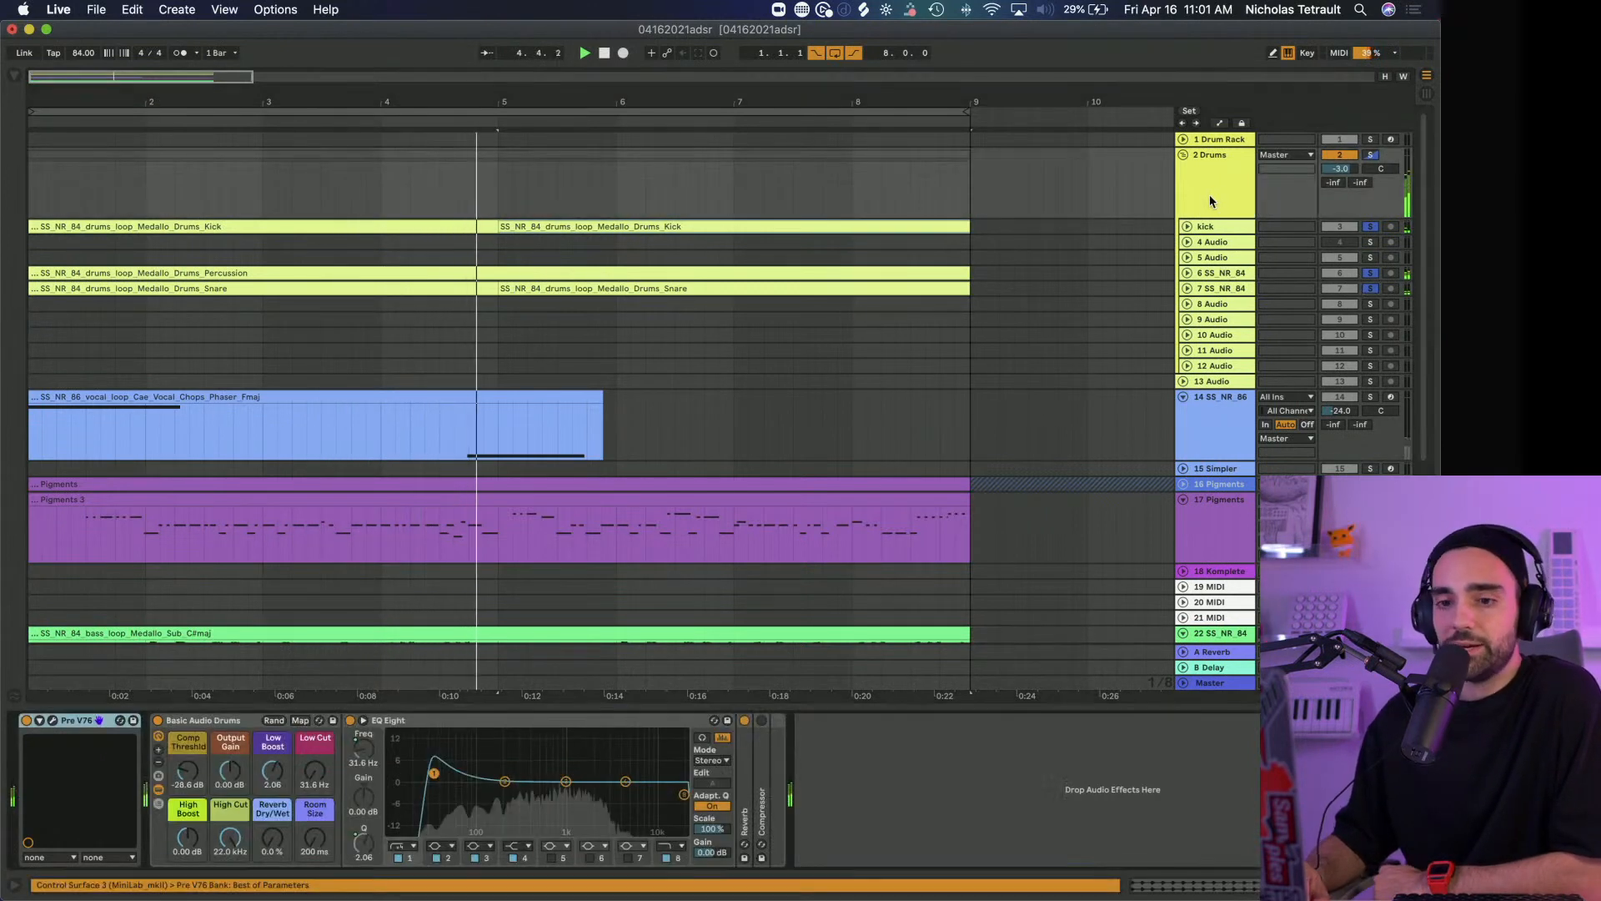
pyautogui.click(53, 720)
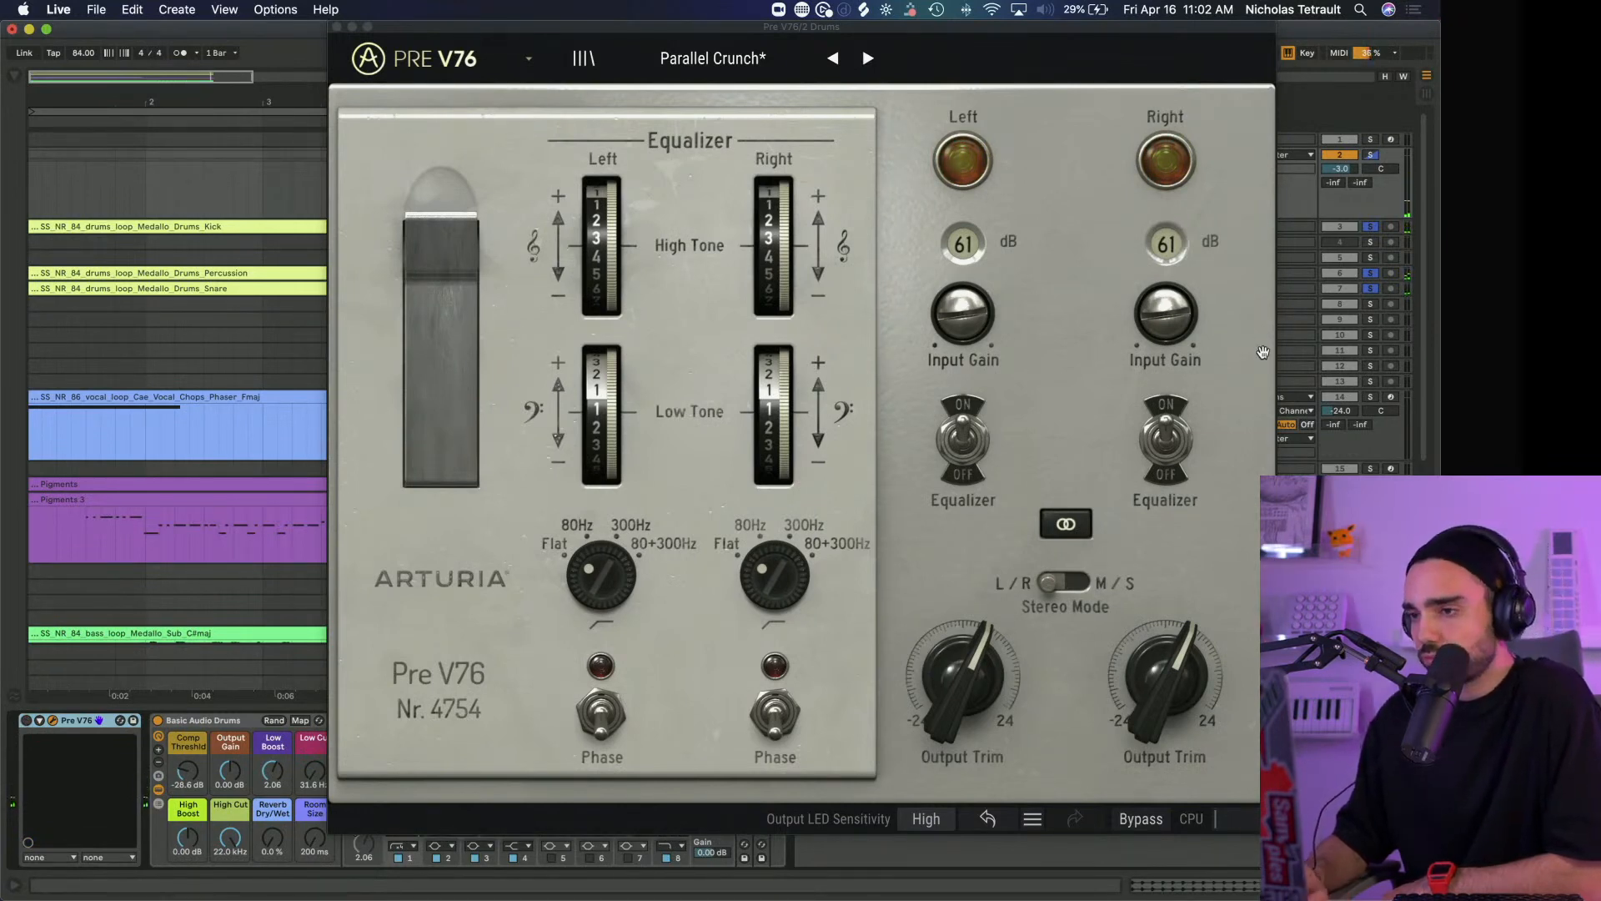
pyautogui.moveTo(1341, 168); pyautogui.dragTo(1340, 132)
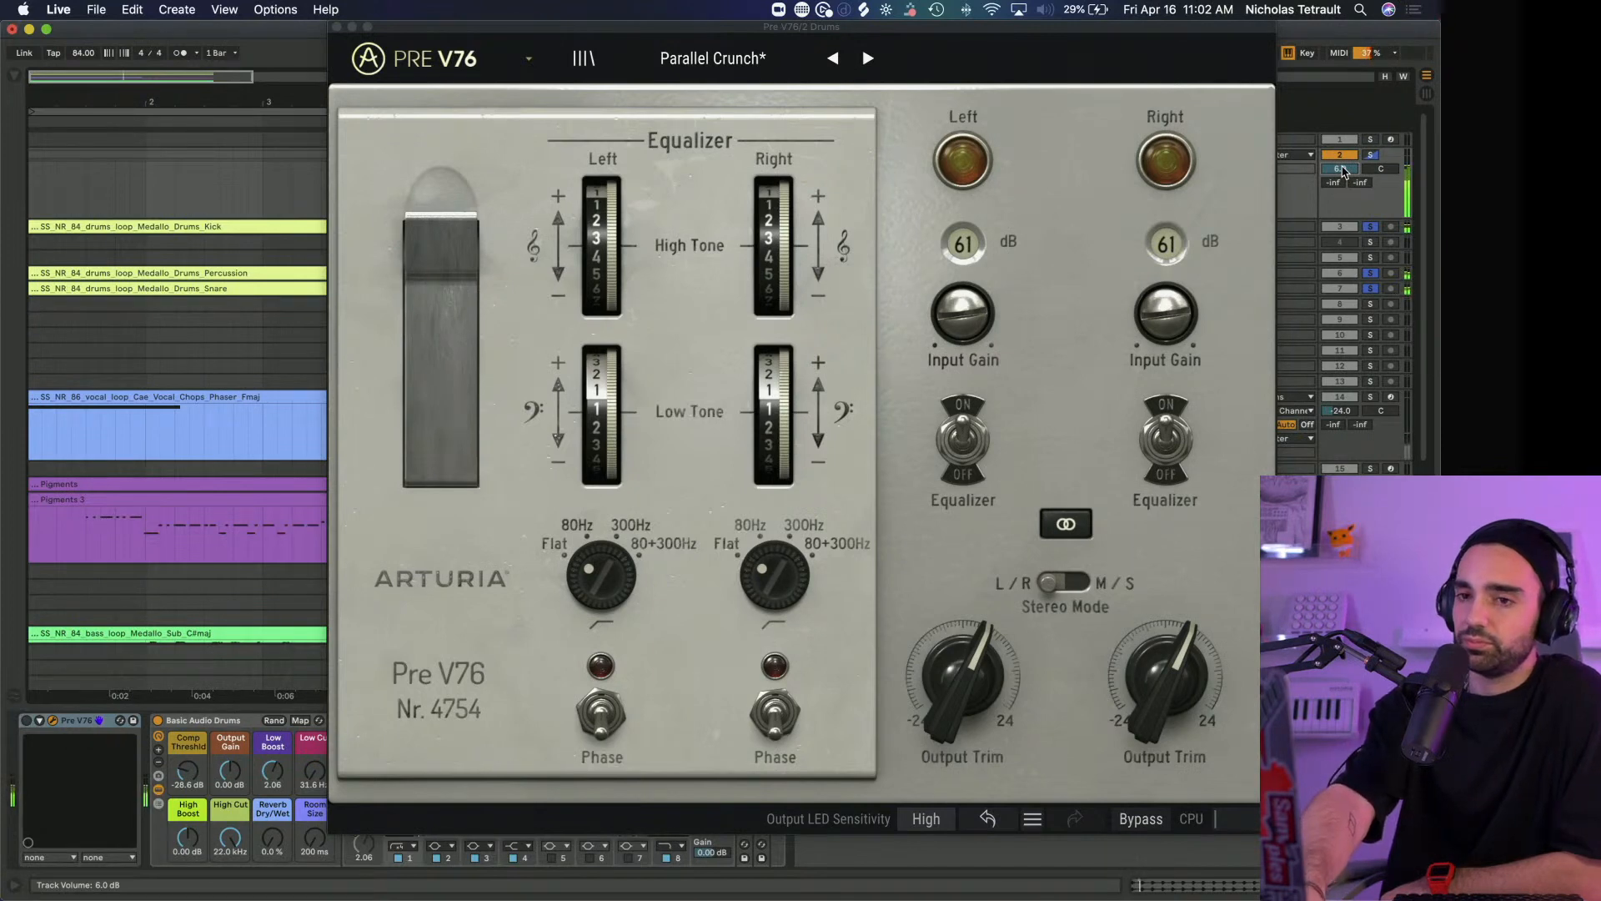
pyautogui.press('super+z')
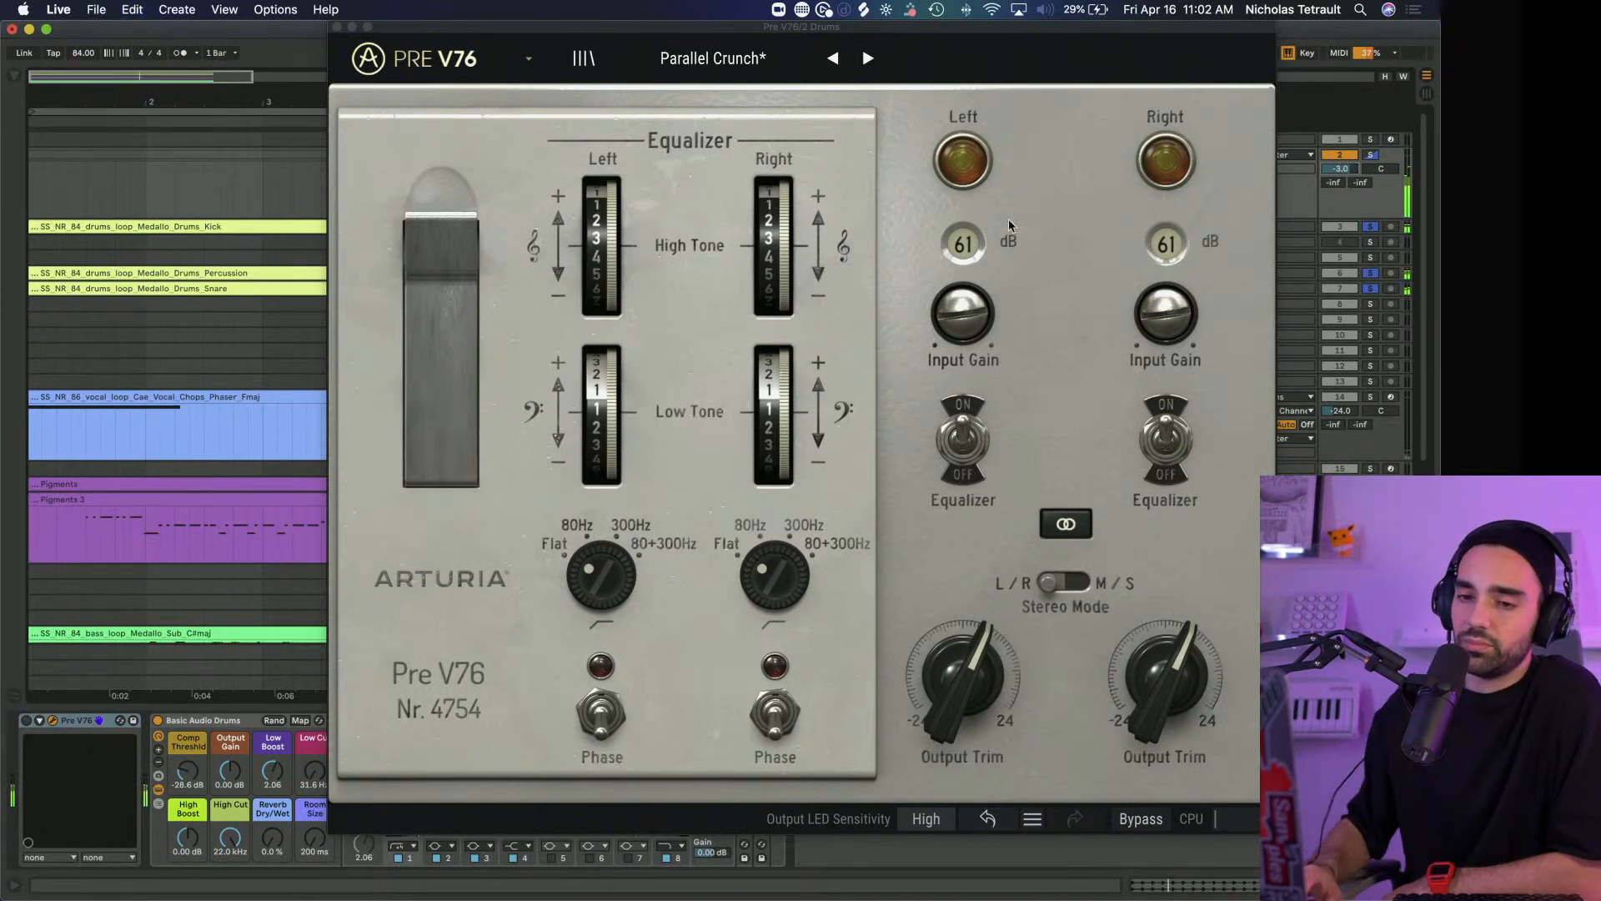
pyautogui.click(26, 721)
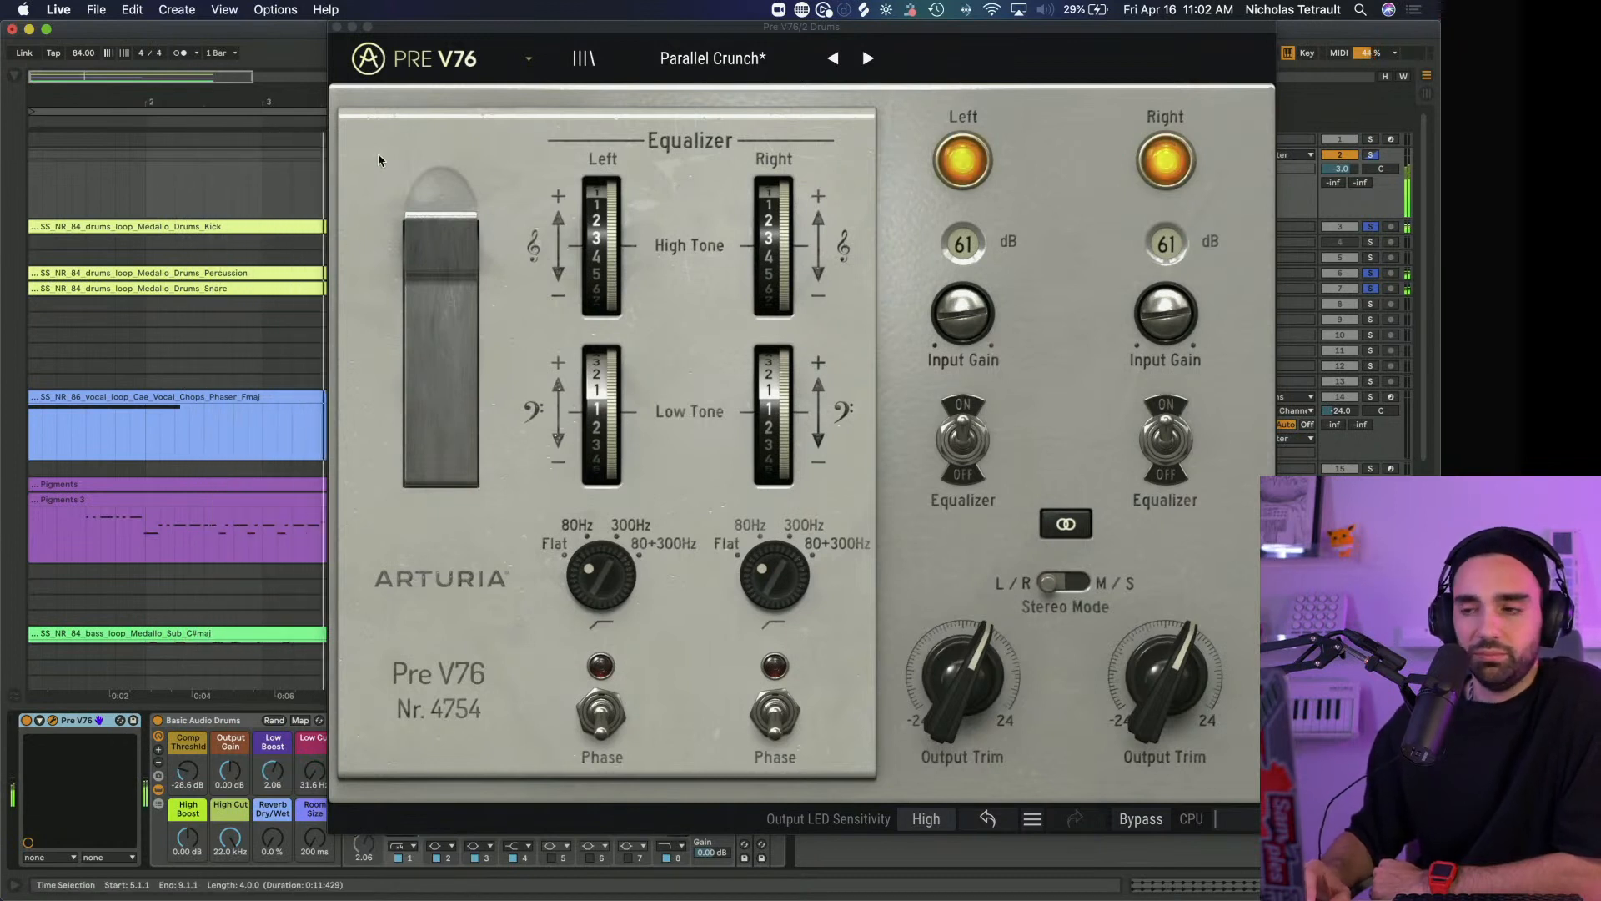
pyautogui.click(337, 29)
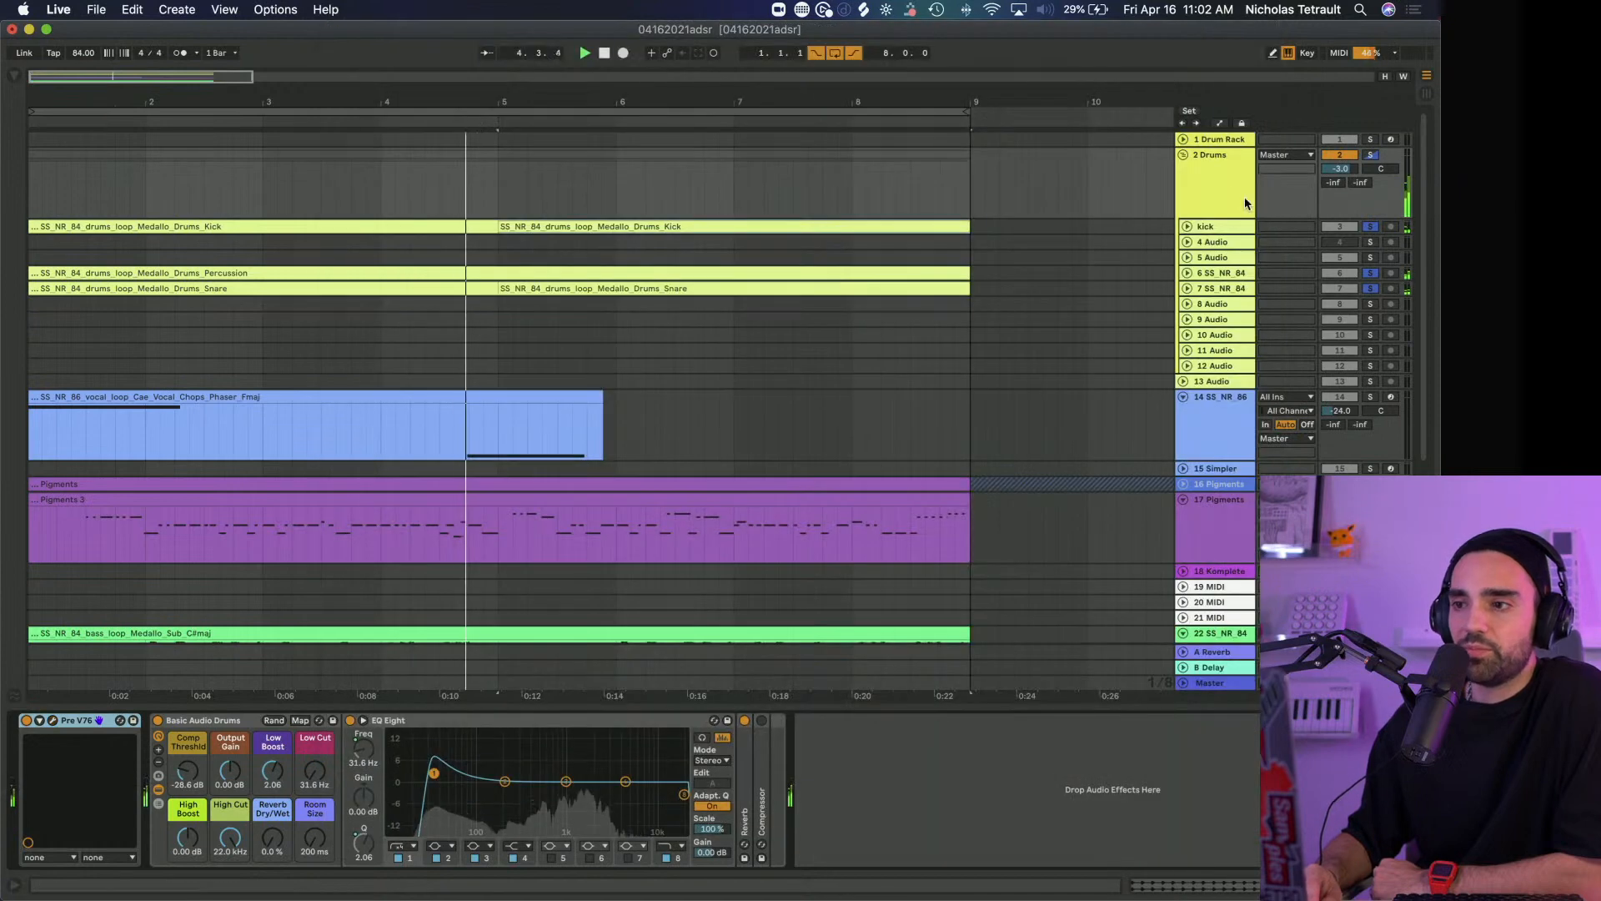
# Isolate the Medallo snare track, view its Pre TridA settings and compare the sound with the plug-in bypassed and active
pyautogui.click(1223, 289)
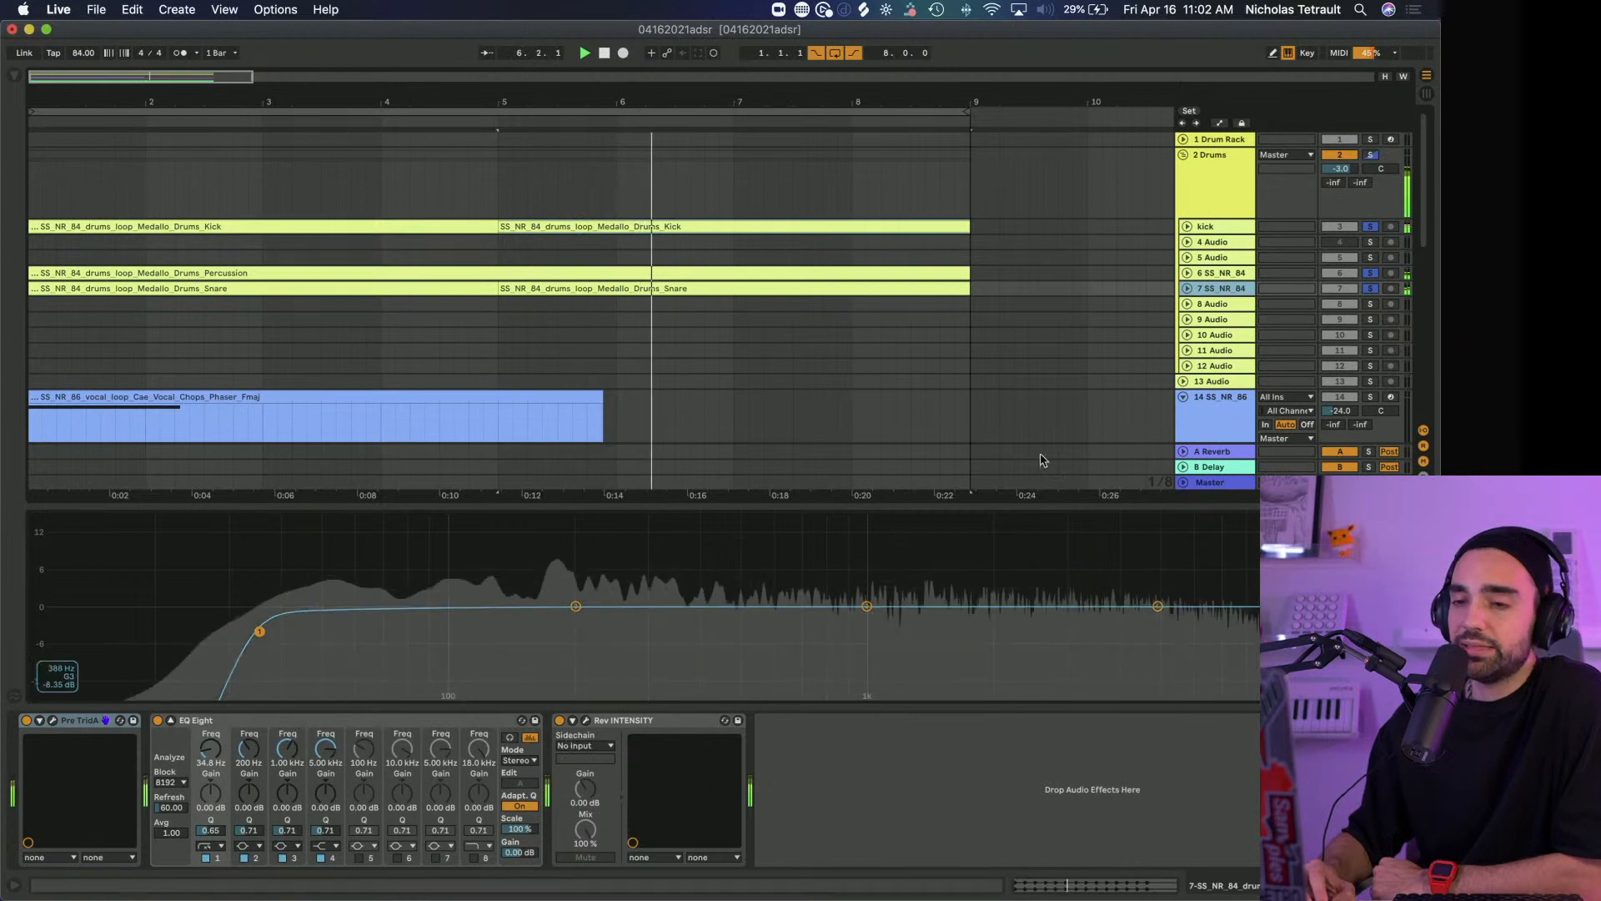
pyautogui.click(1370, 274)
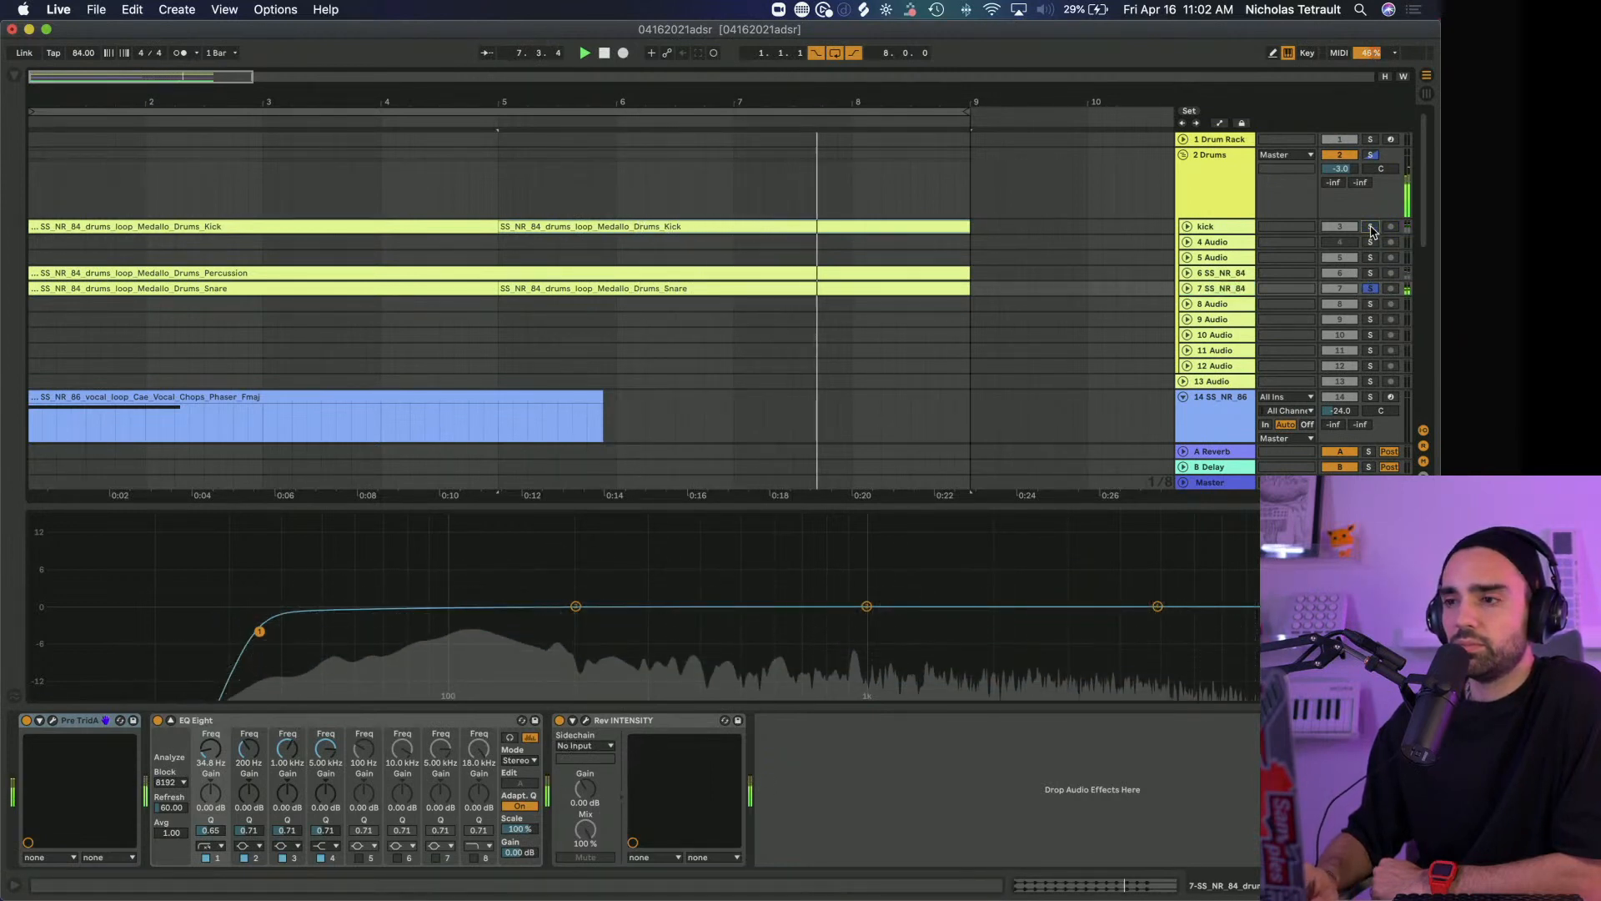
pyautogui.click(51, 721)
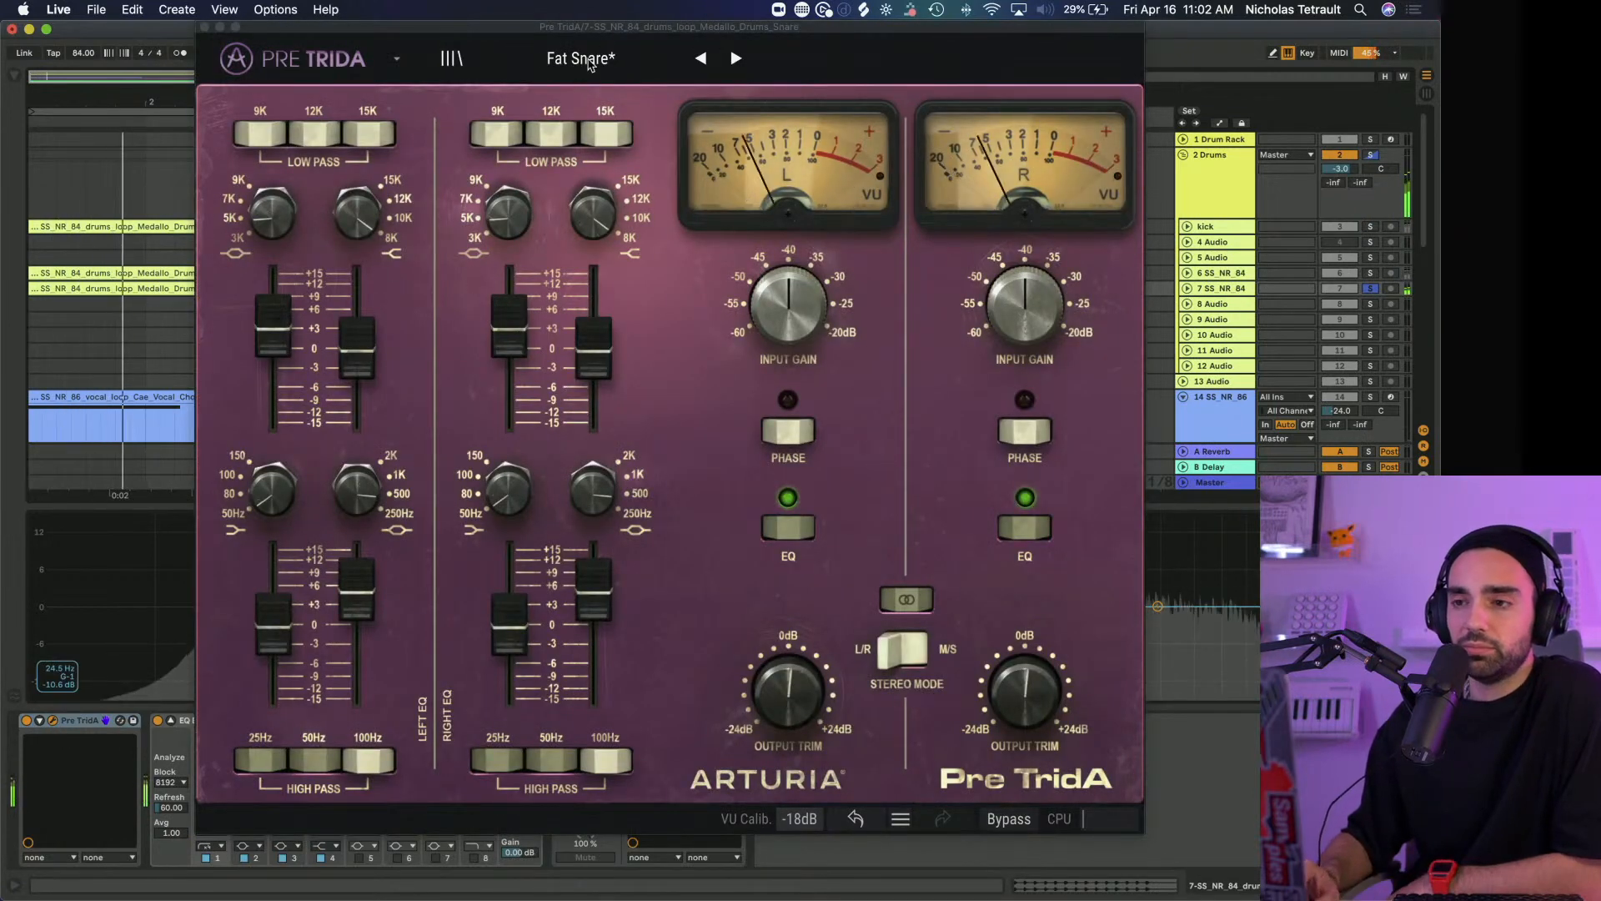
pyautogui.click(205, 28)
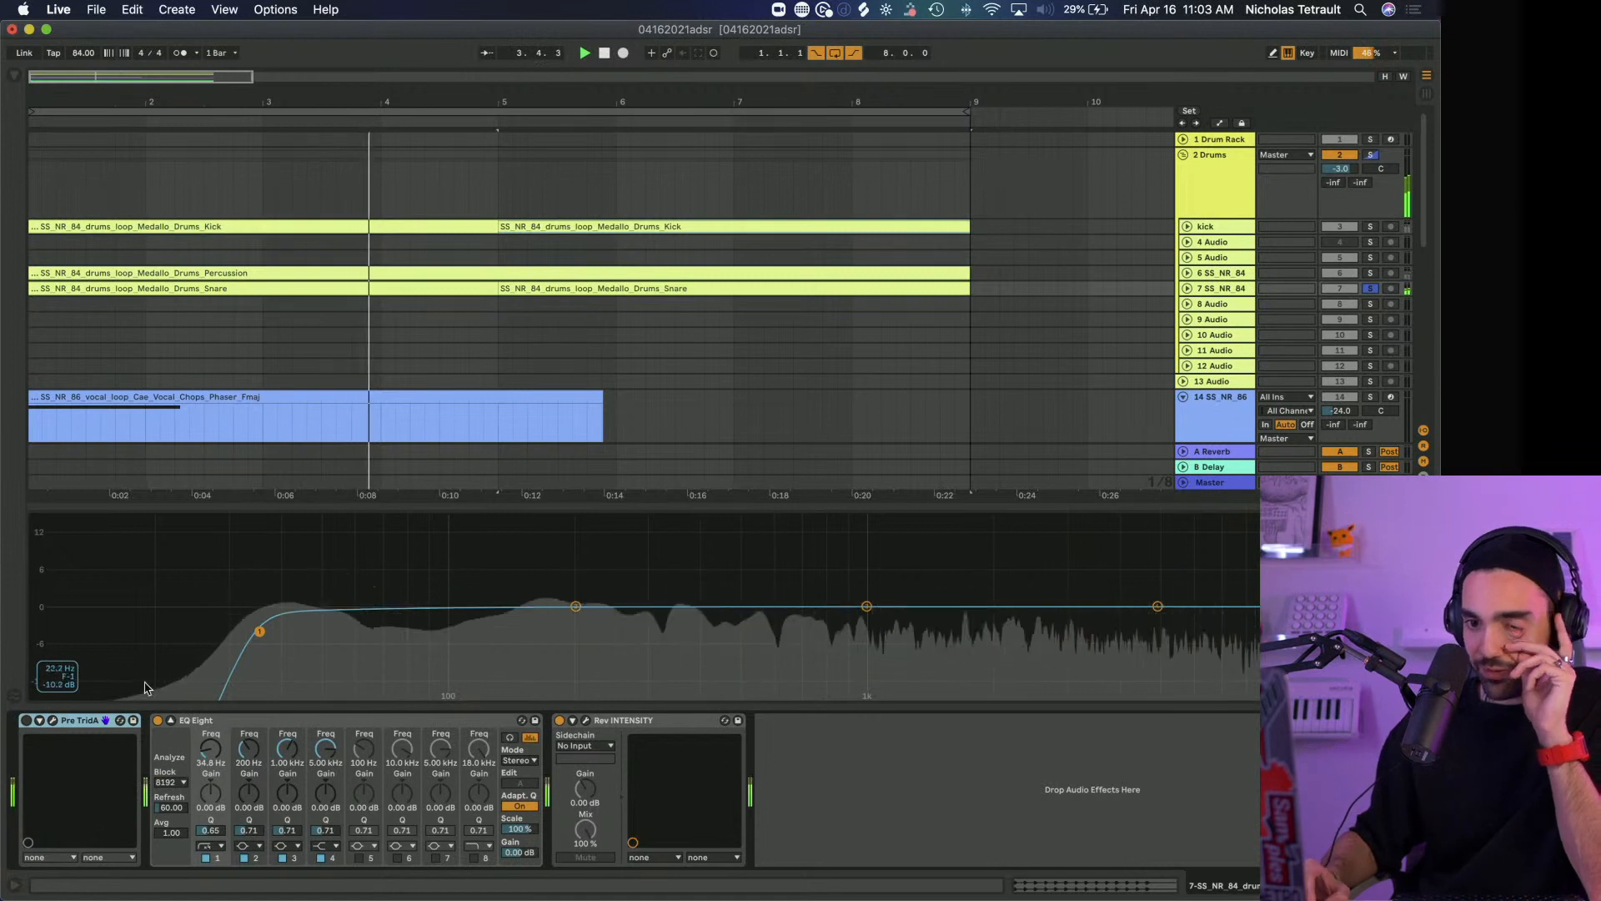
pyautogui.click(26, 721)
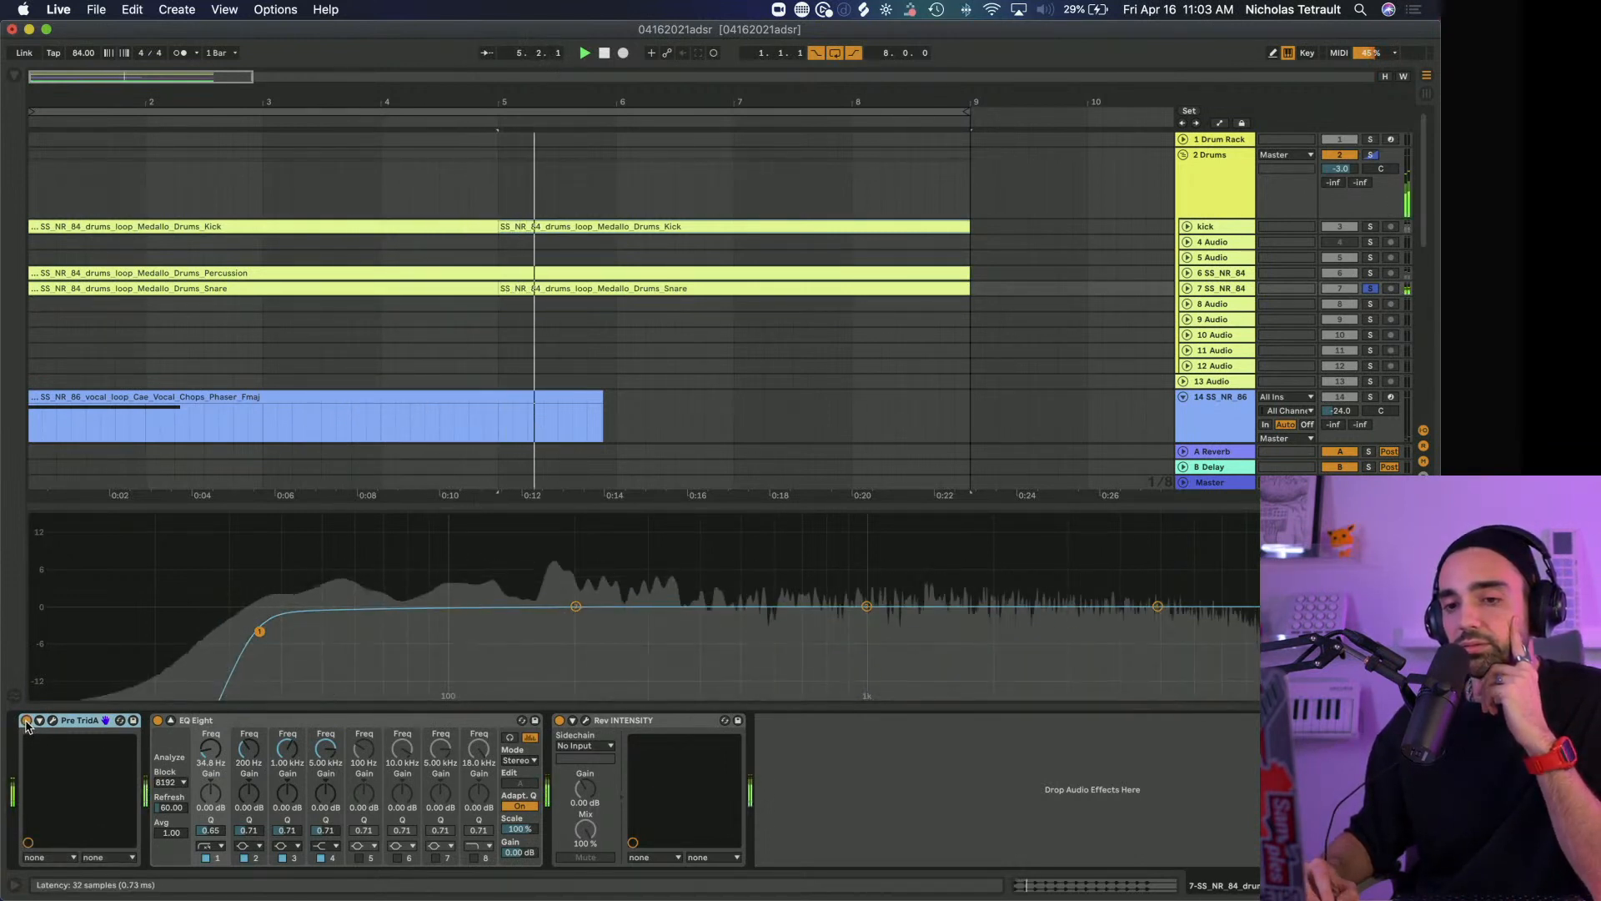
# Sweep the low-cut band of the snare's EQ Eight down to 13.3 Hz and bring it back up to 33.6 Hz
pyautogui.moveTo(261, 633); pyautogui.dragTo(200, 631)
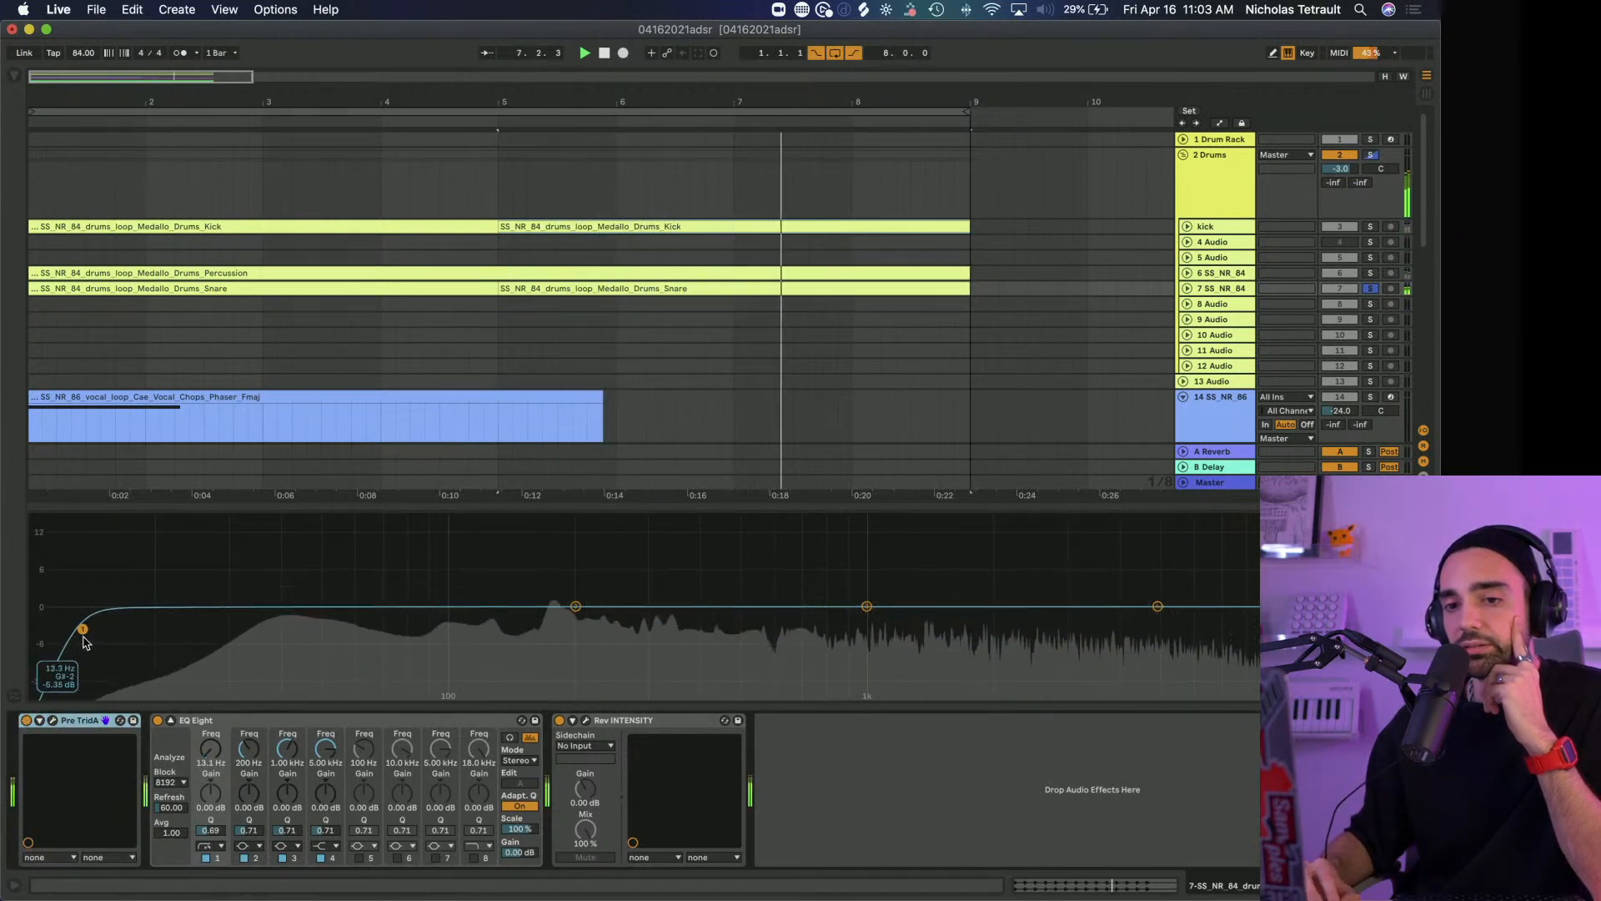
pyautogui.moveTo(82, 629); pyautogui.dragTo(253, 634)
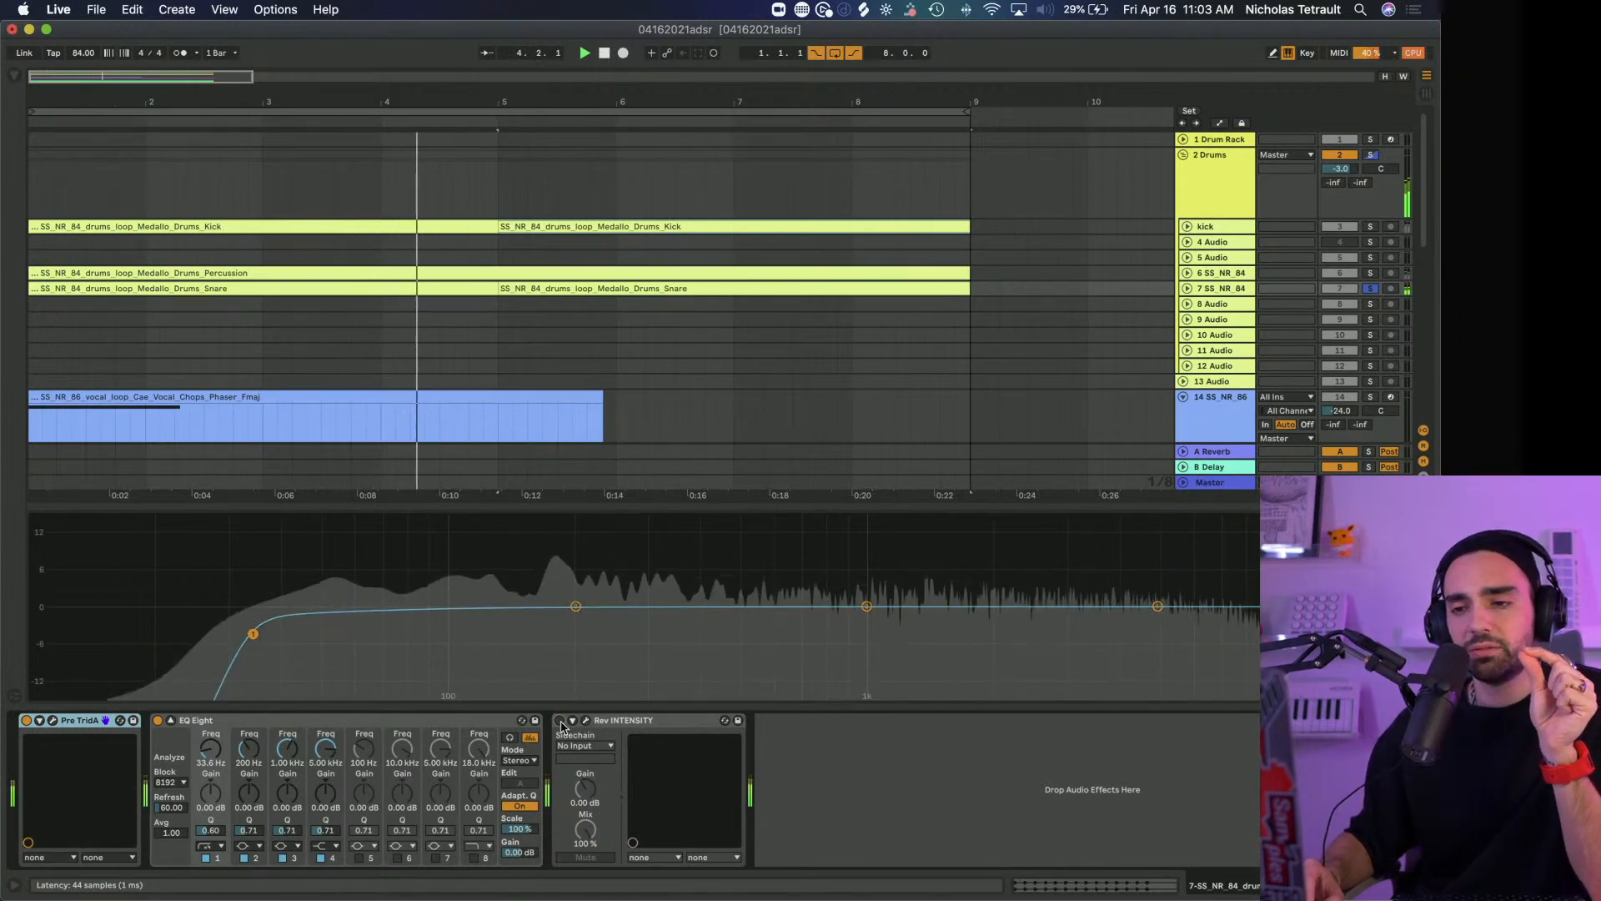
# View Rev INTENSITY on the snare, solo the kick and percussion again, and hide the plug-in window
pyautogui.click(585, 720)
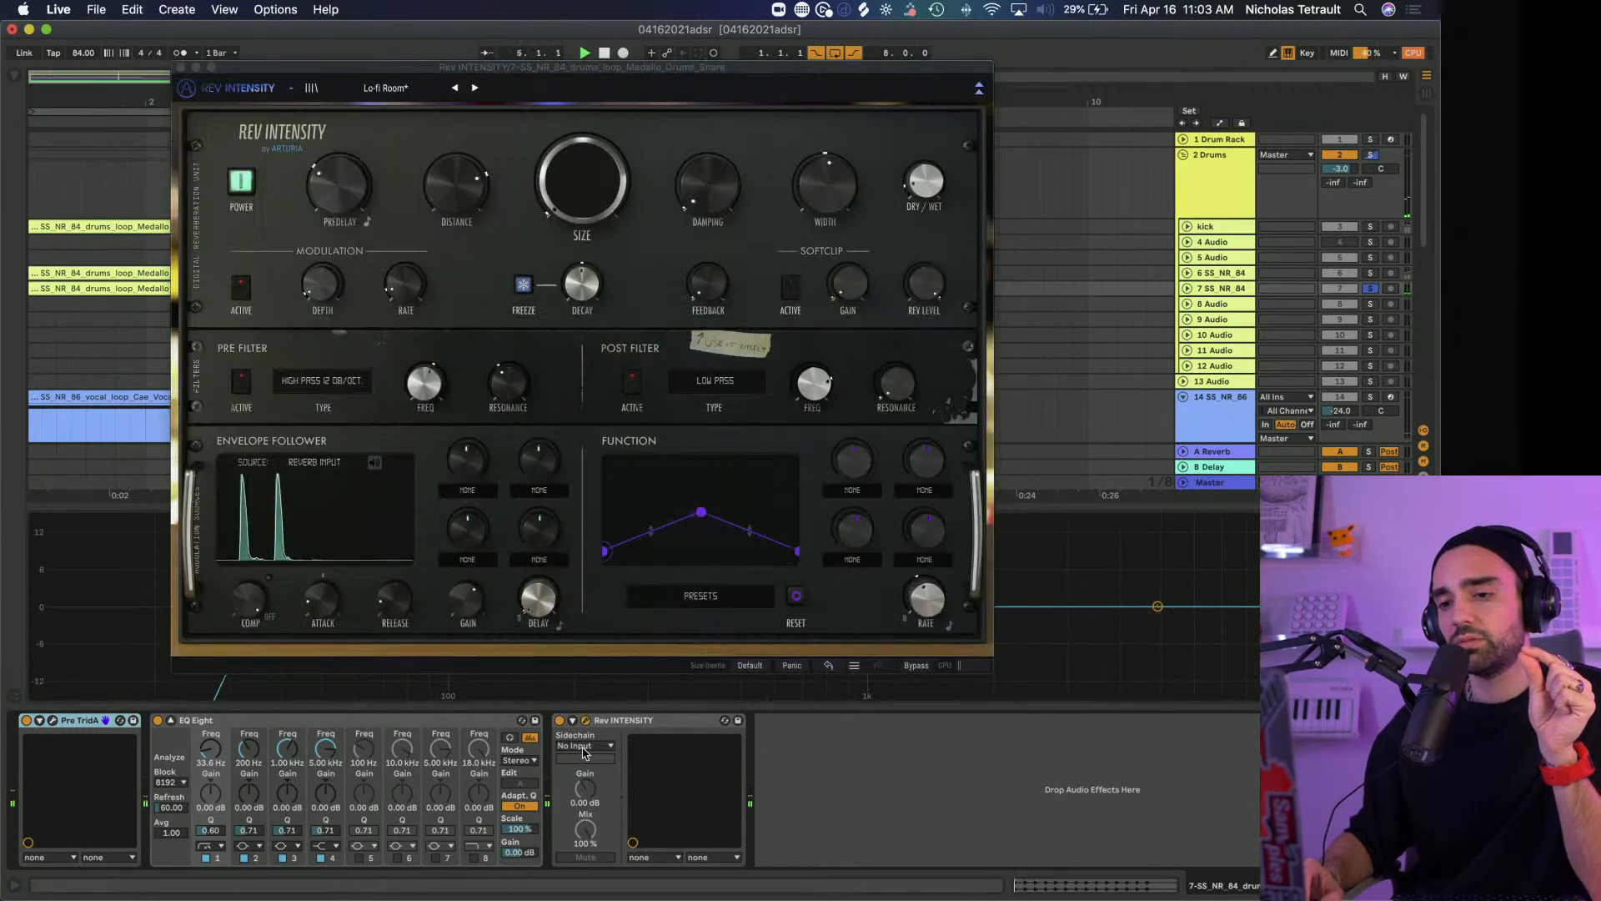
pyautogui.keyDown('super'); pyautogui.click(1370, 226); pyautogui.keyUp('super')
pyautogui.keyDown('super'); pyautogui.click(1370, 273); pyautogui.keyUp('super')
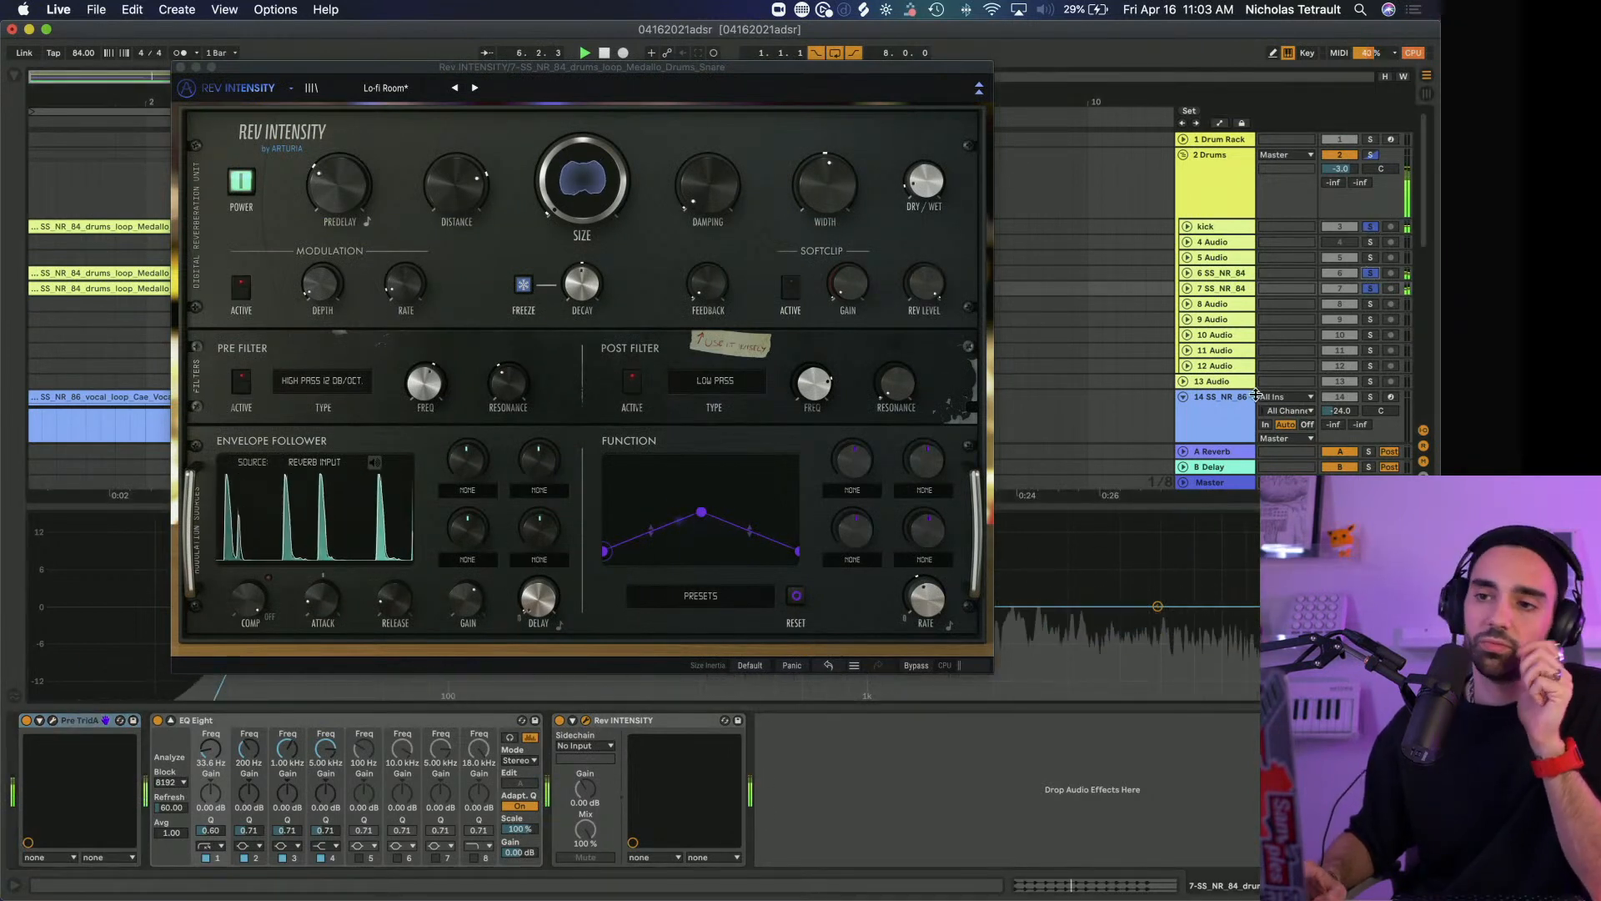
pyautogui.scroll(-1, 1256, 394)
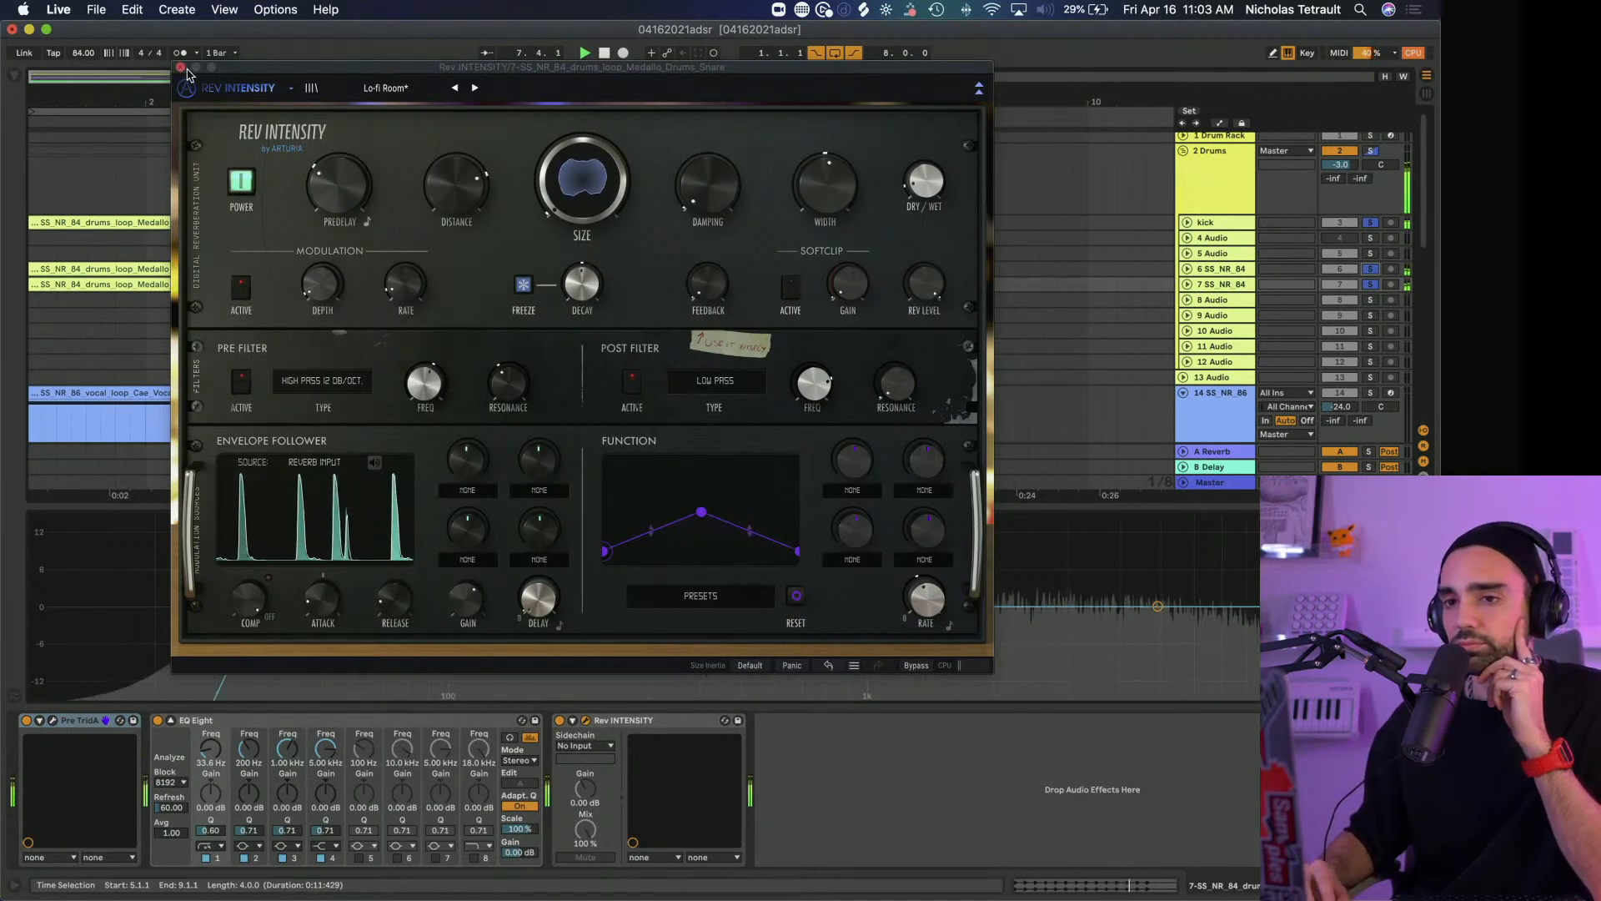
pyautogui.press('super+alt+p')
# Collapse the enlarged EQ Eight display and bring the bass, Neon Vocal Chops and synth tracks into view
pyautogui.scroll(-5, 647, 222)
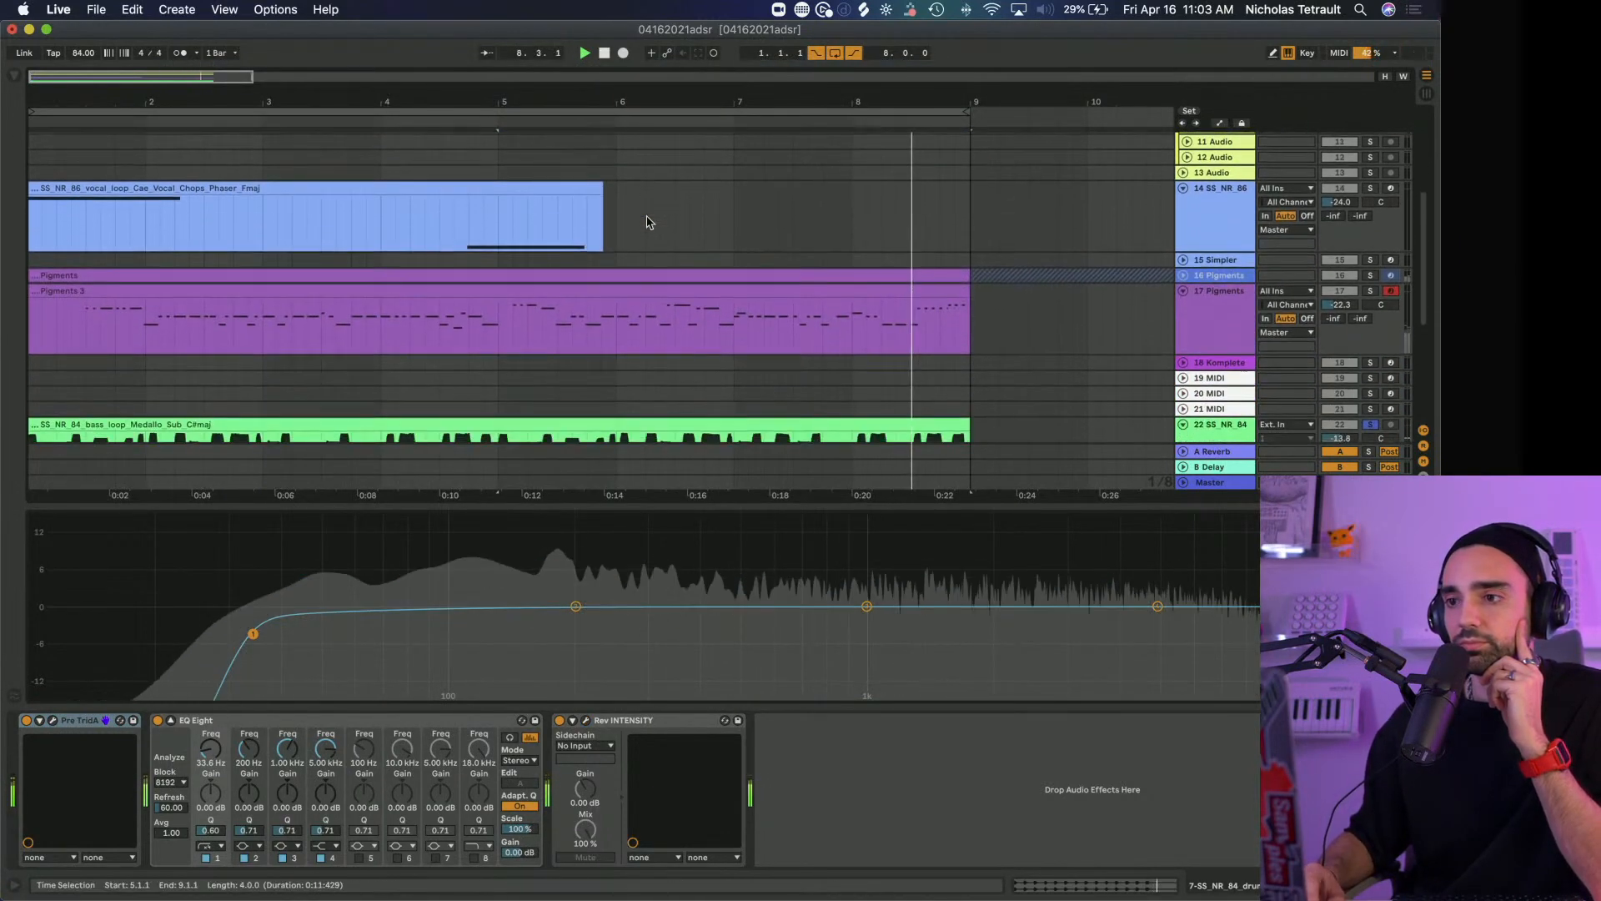
pyautogui.scroll(1, 660, 222)
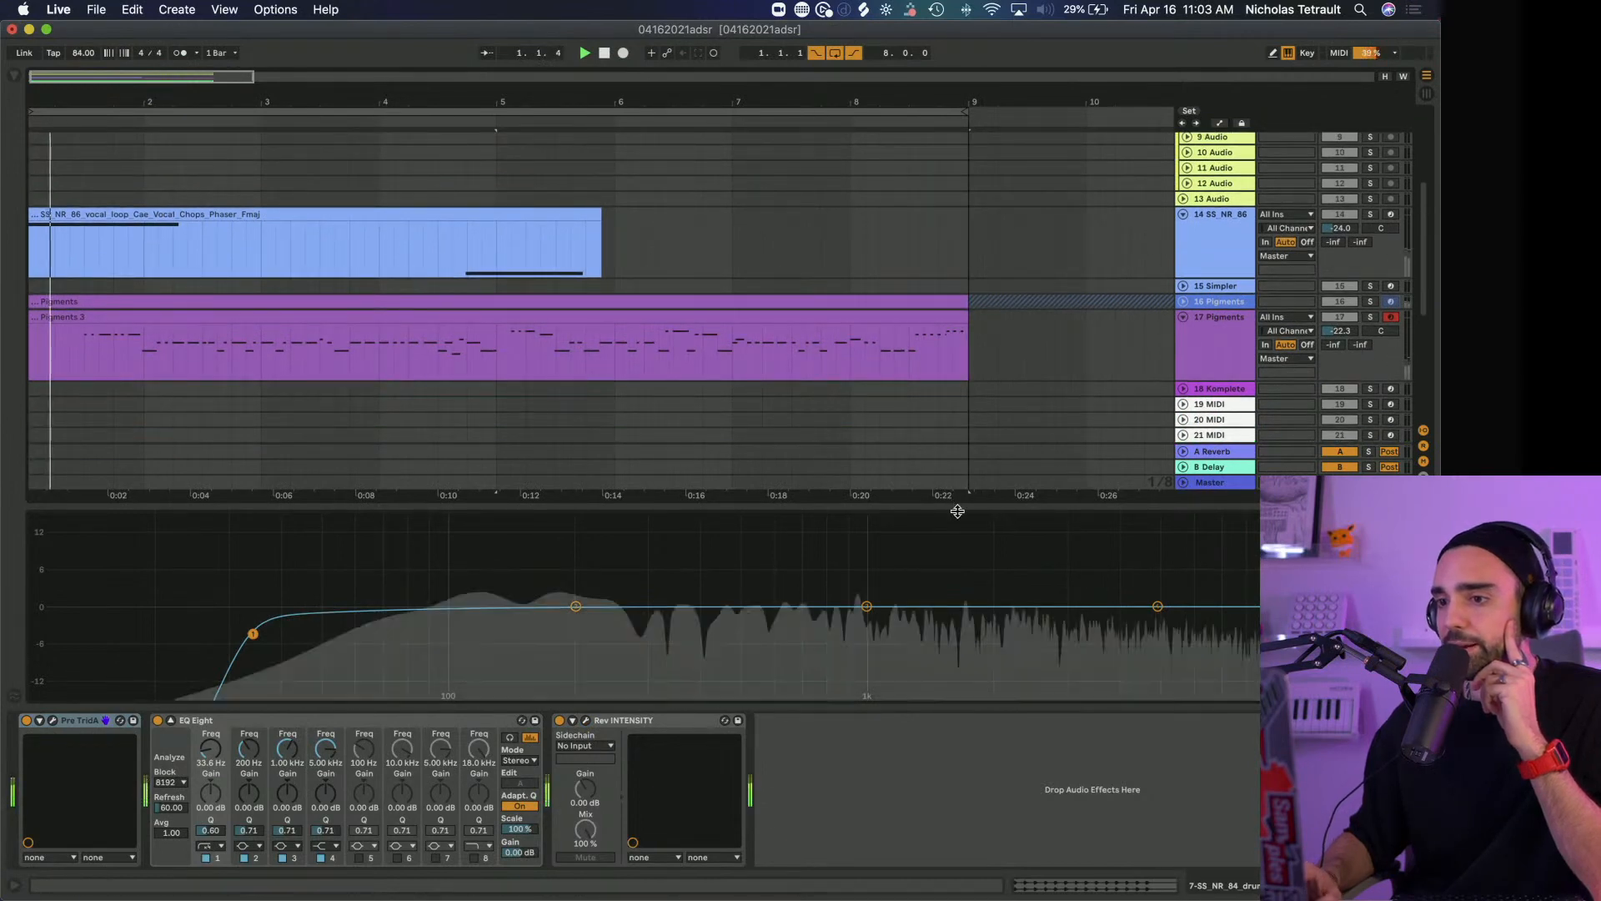
pyautogui.moveTo(951, 505); pyautogui.dragTo(975, 843)
pyautogui.scroll(-2, 811, 529)
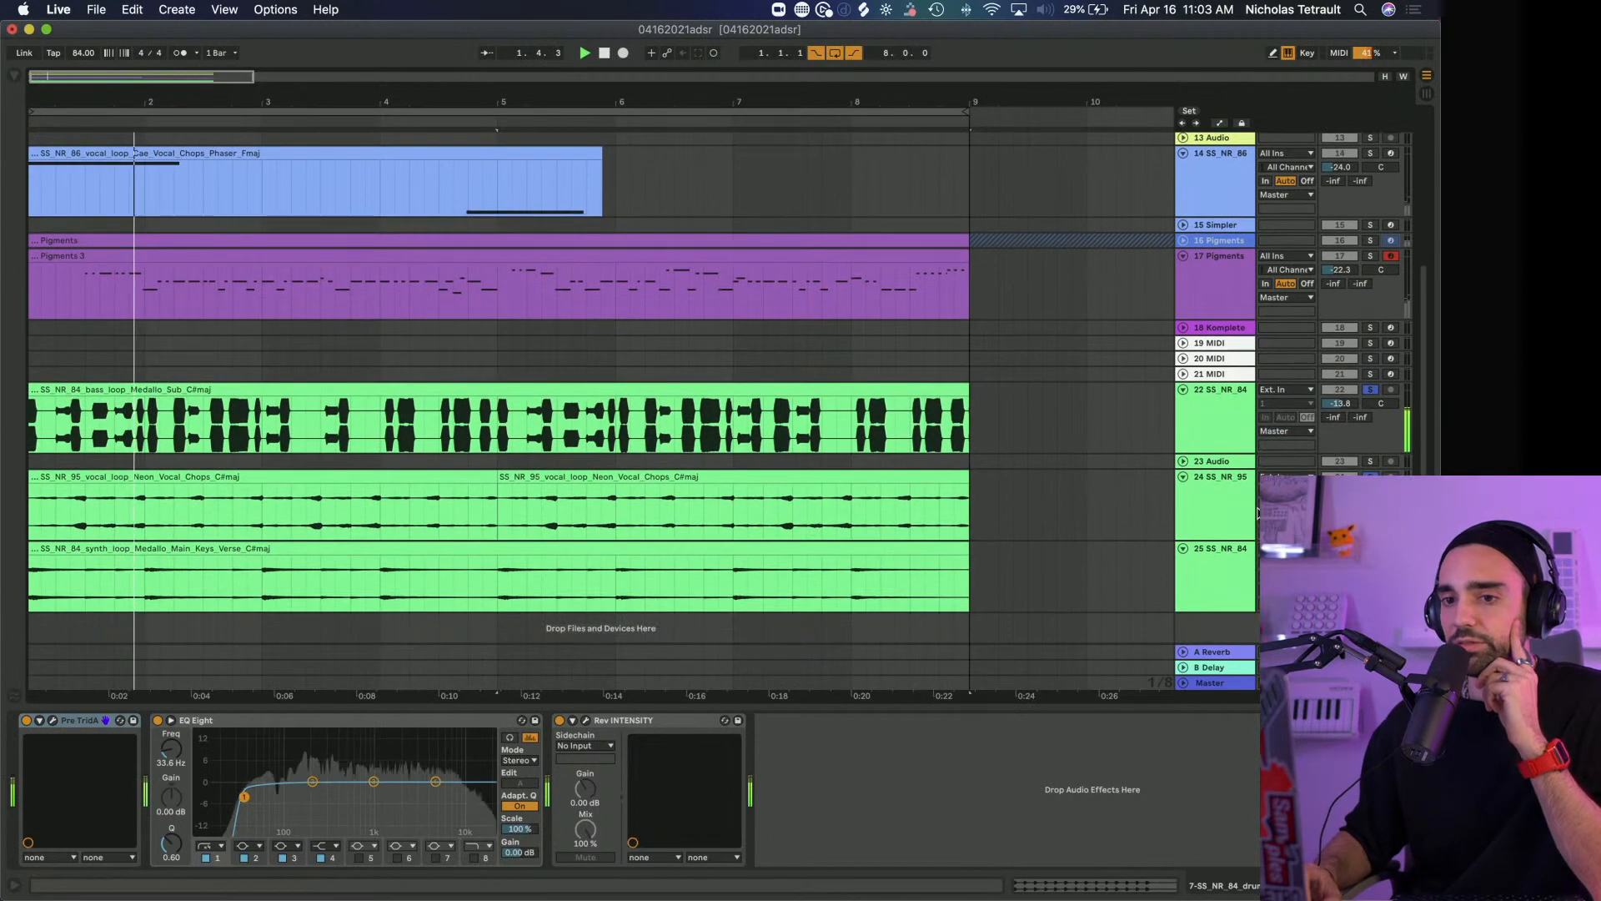
pyautogui.click(824, 507)
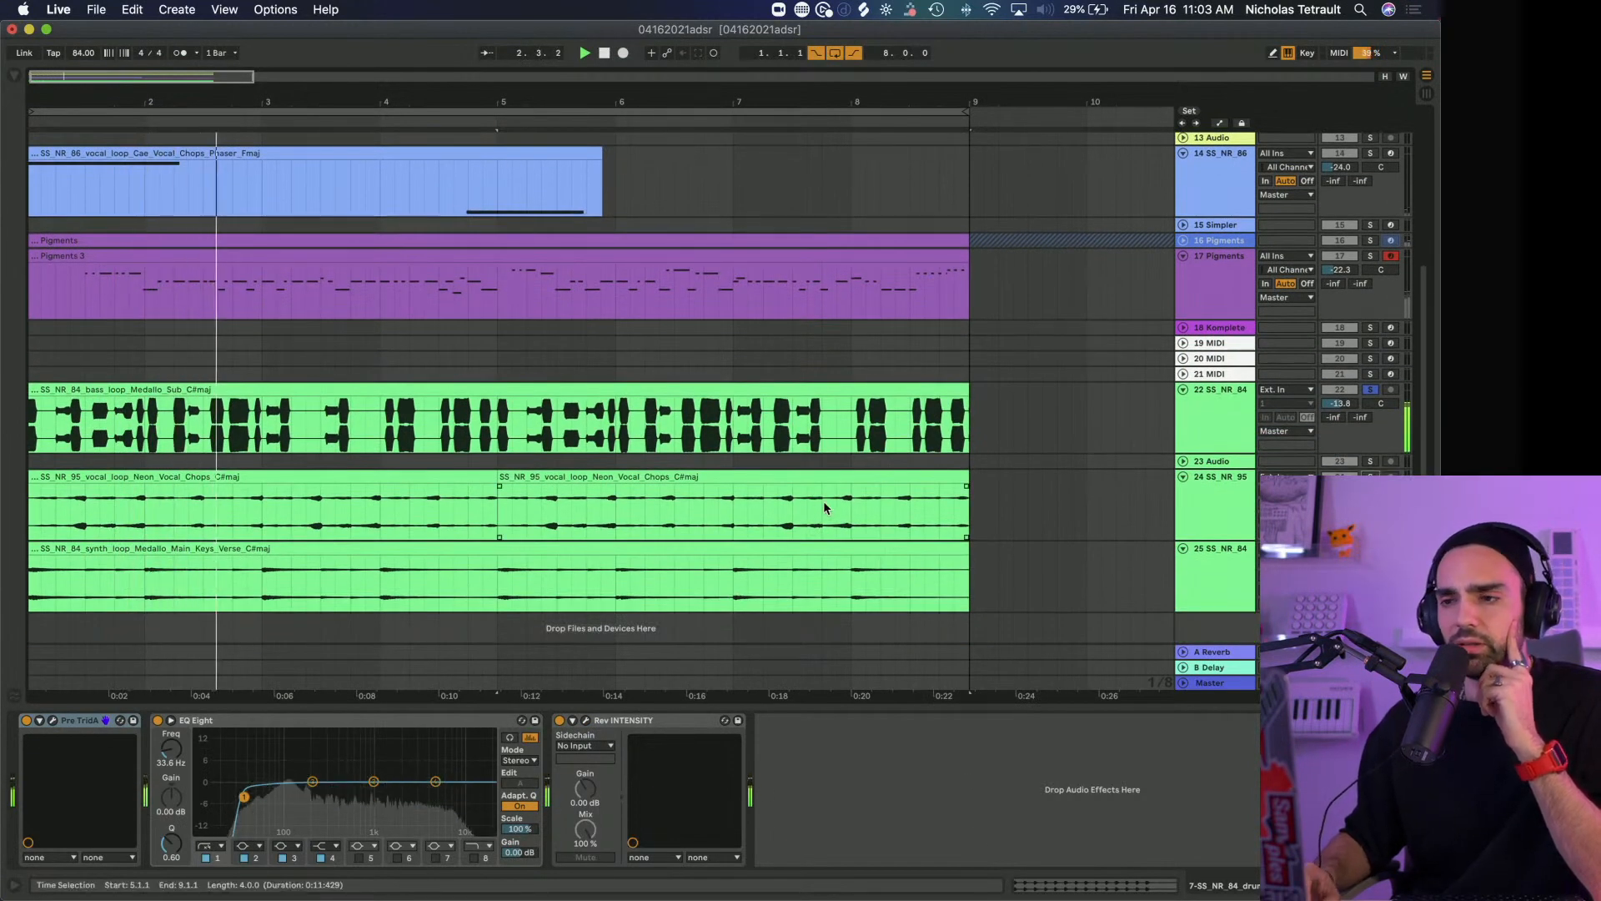
# Solo track 14, the Cae Vocal Chops Phaser track, together with the drums
pyautogui.scroll(8, 1009, 475)
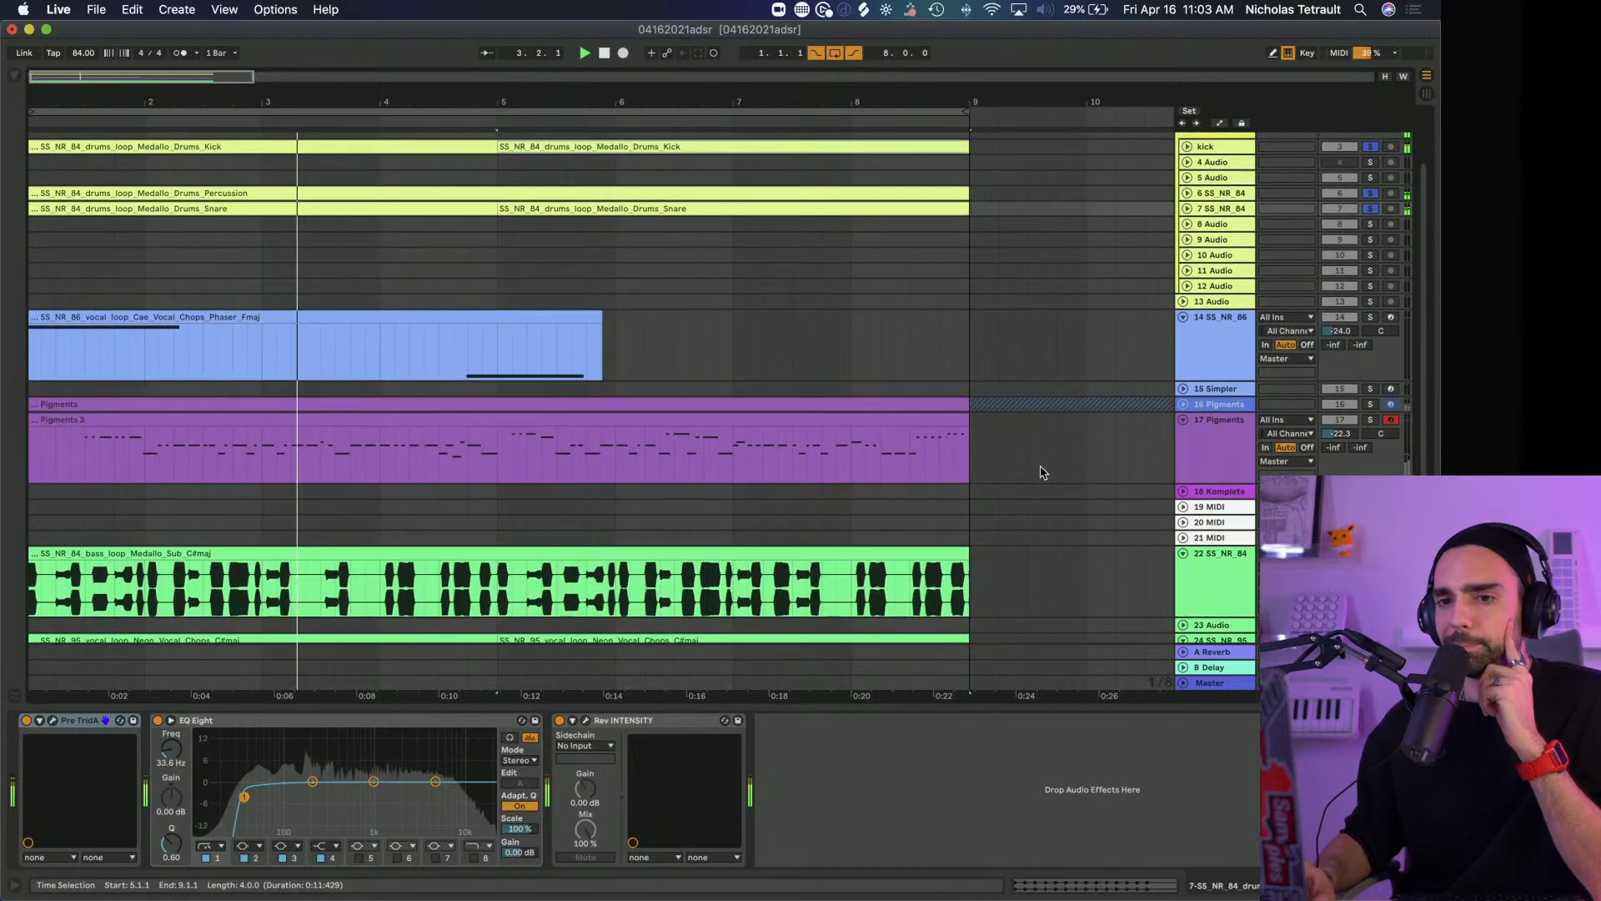
pyautogui.scroll(1, 1040, 473)
pyautogui.click(1365, 360)
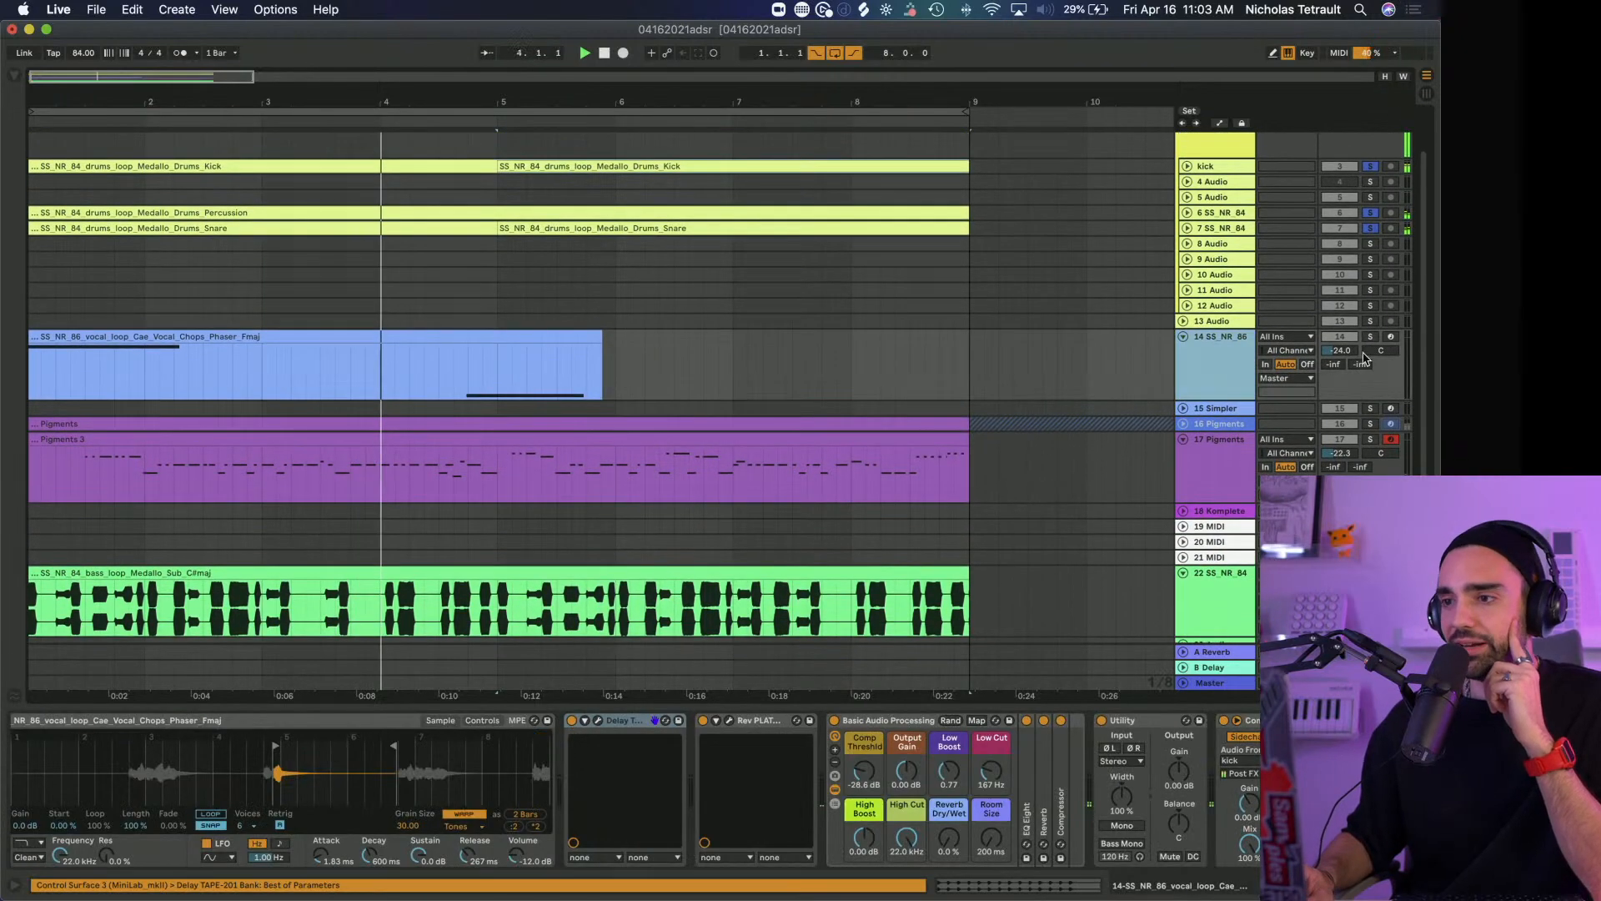
pyautogui.click(1369, 338)
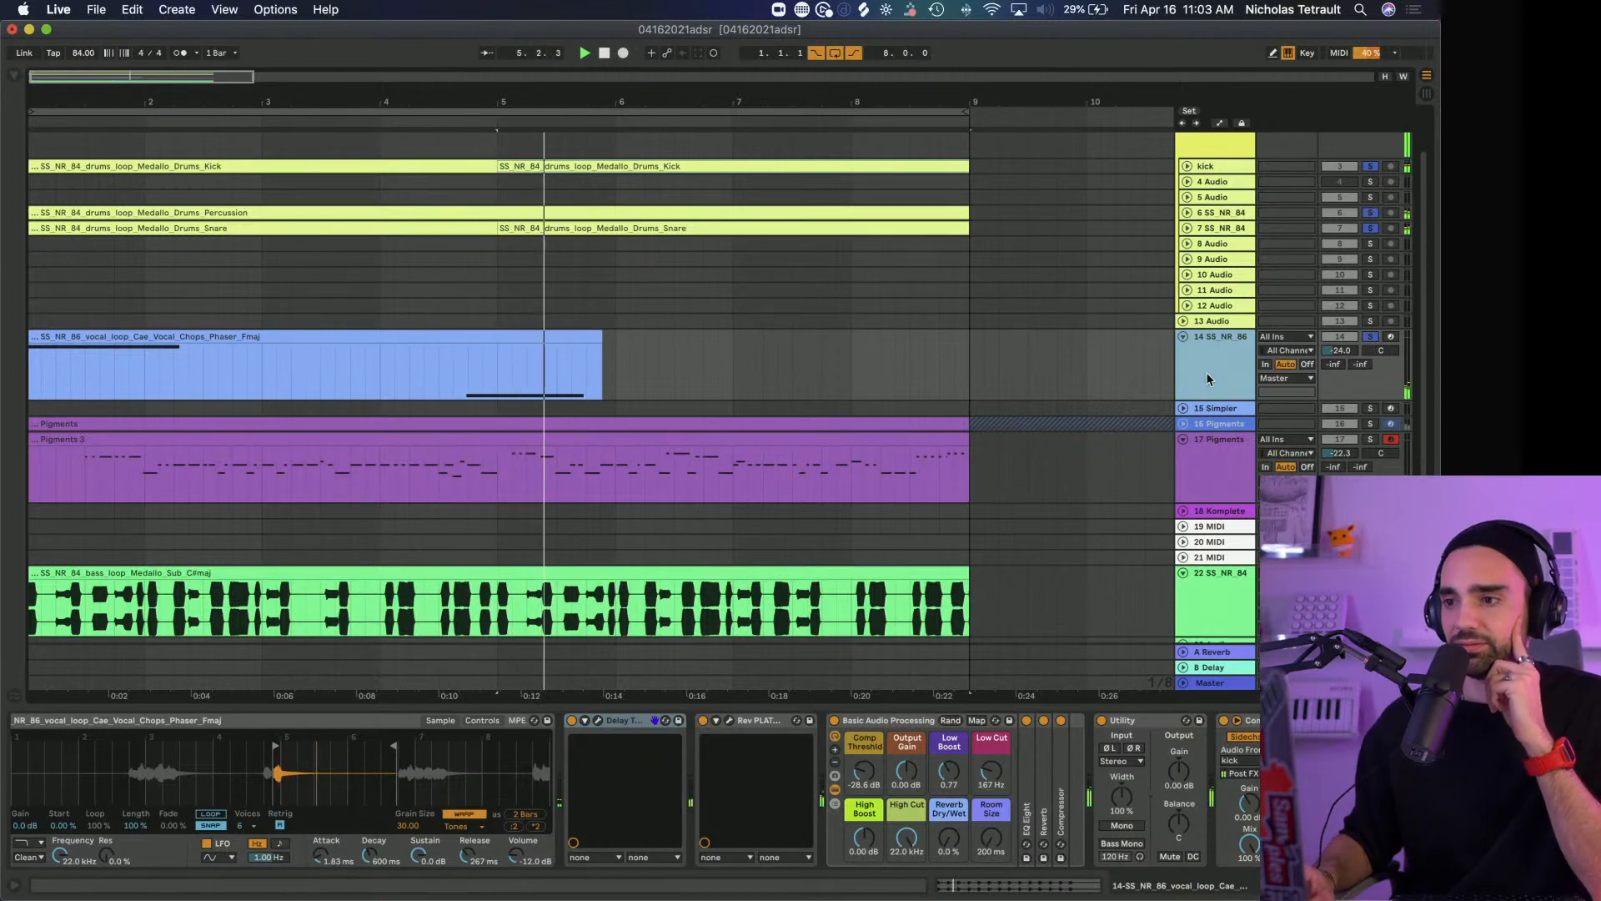
# Open Delay TAPE-201 and Rev PLATE-140 on track 14 and arrange their windows so both can be seen
pyautogui.click(652, 722)
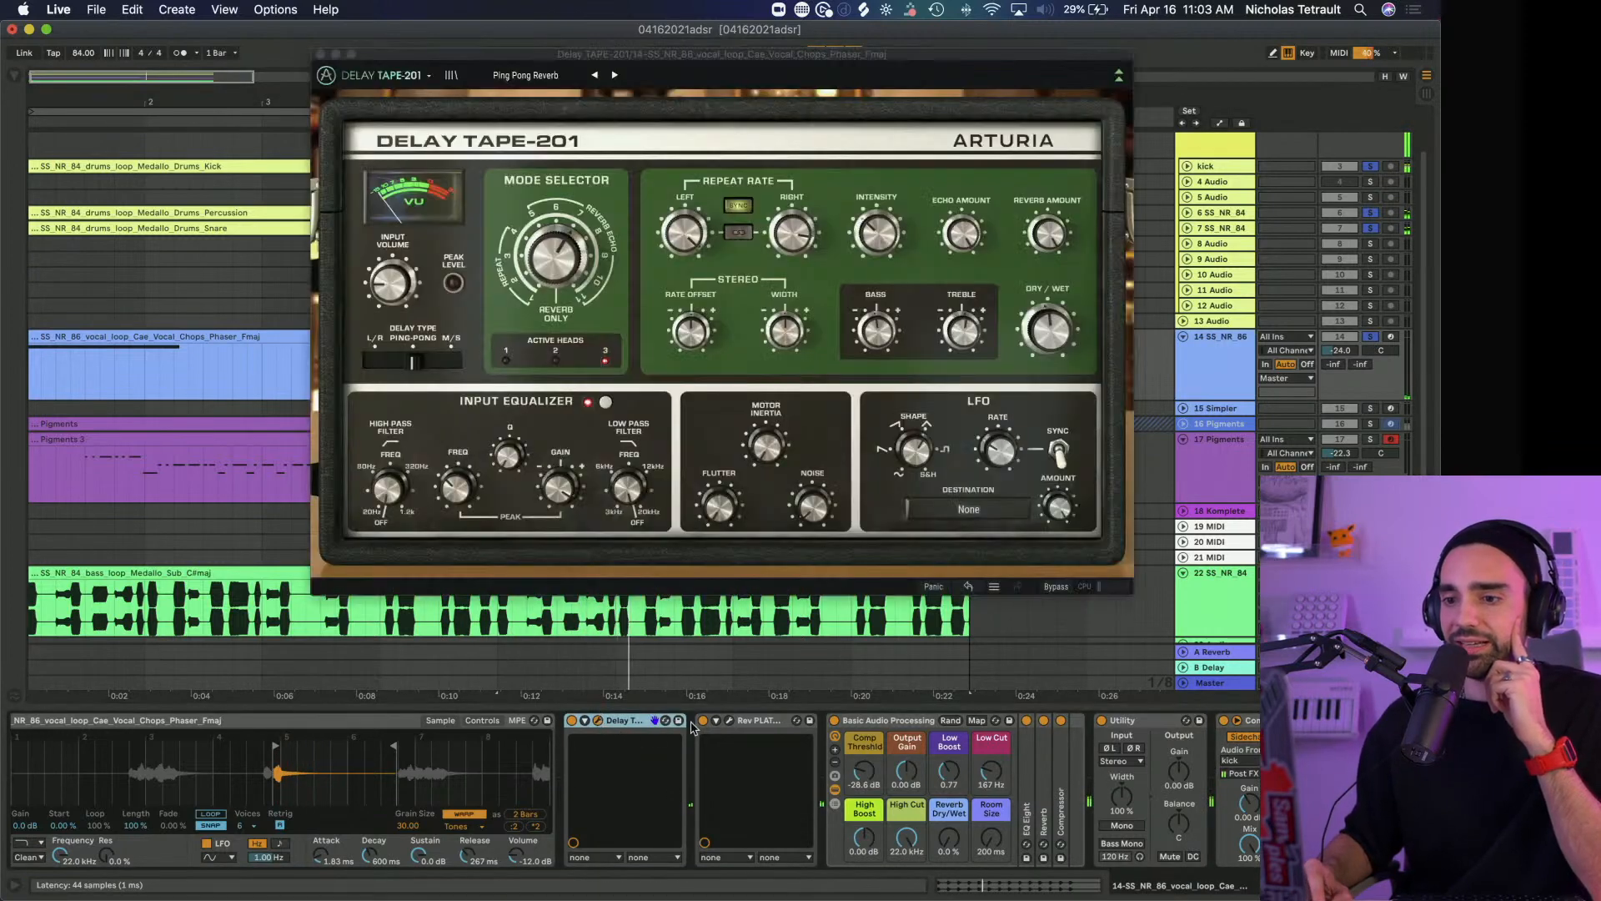
pyautogui.click(728, 723)
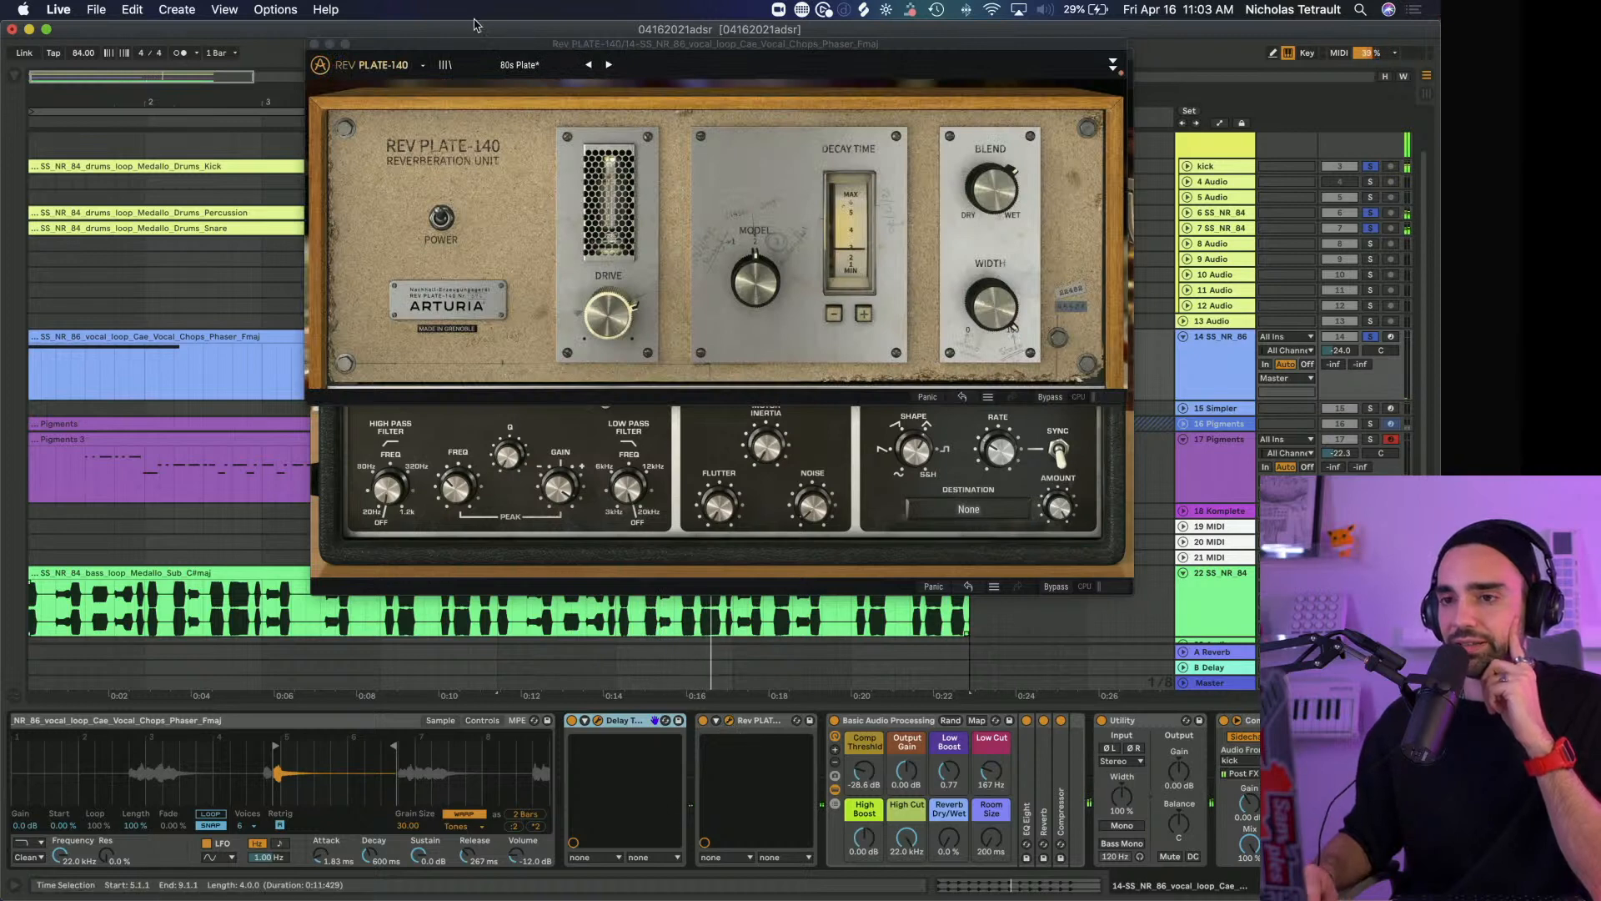
pyautogui.moveTo(475, 46); pyautogui.dragTo(247, 359)
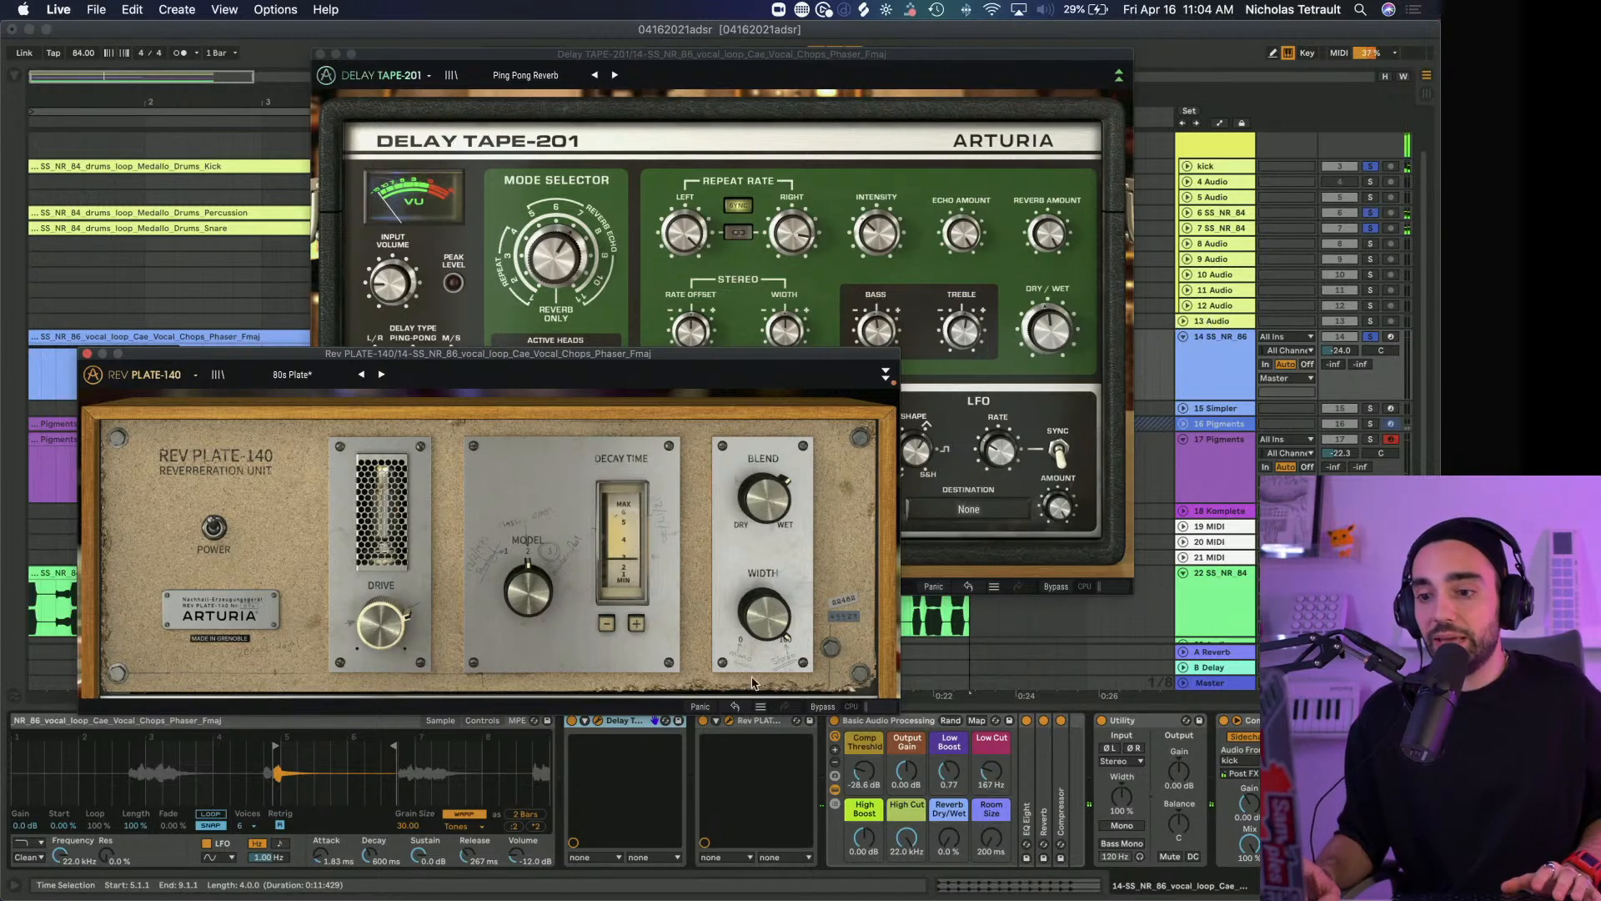
# Compare the Cae vocal chops with the delay and reverb bypassed and active, and close both plug-in windows
pyautogui.click(578, 722)
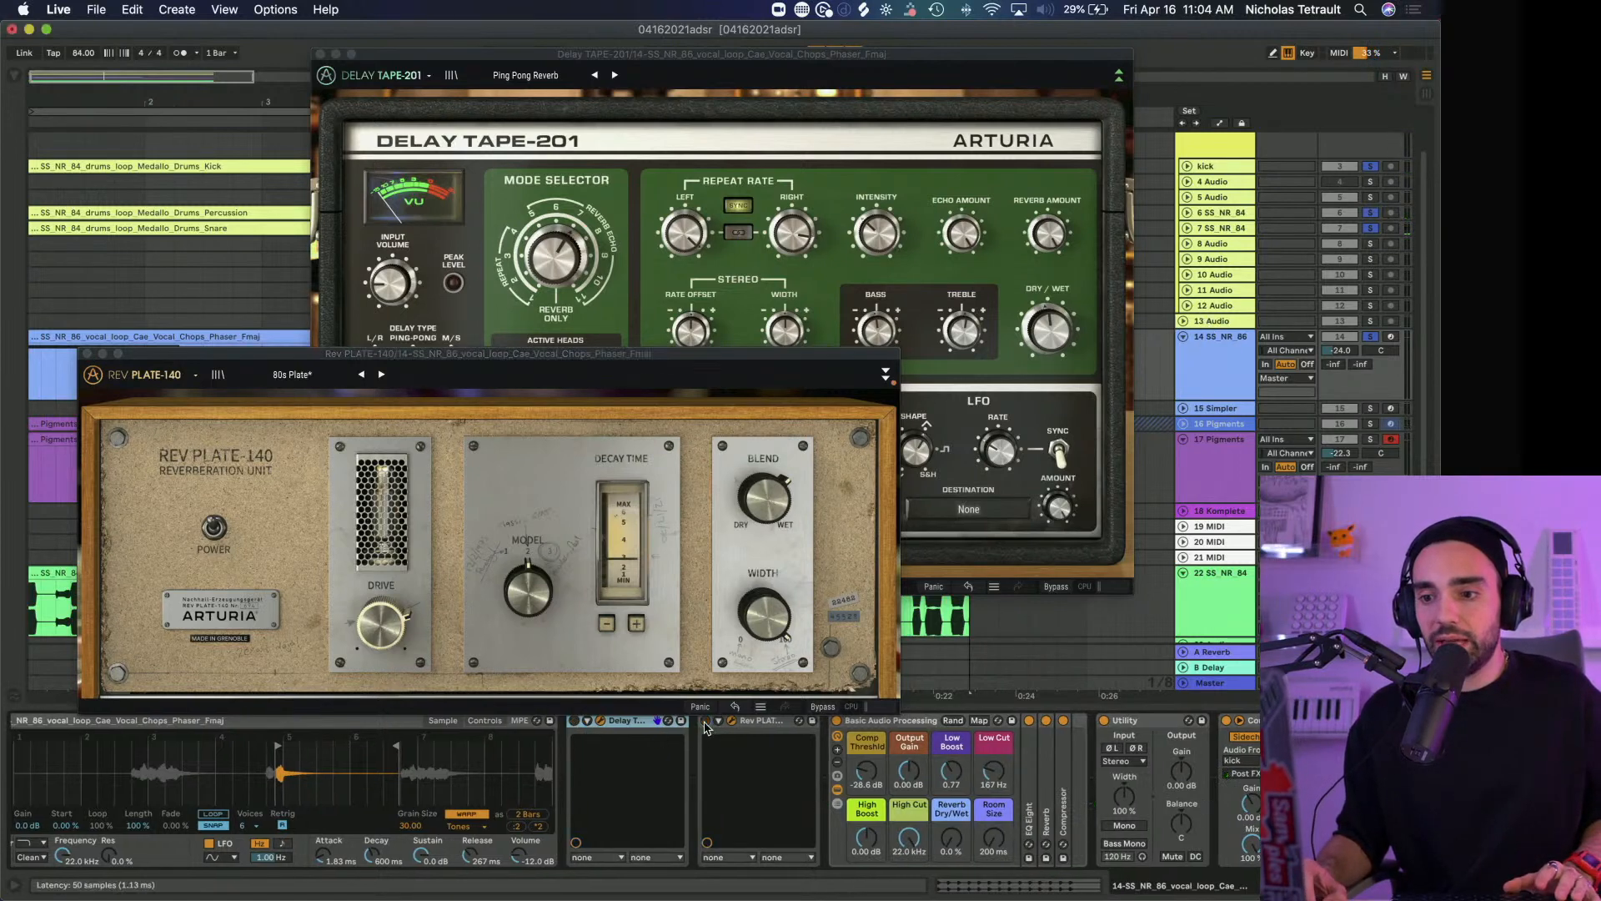
pyautogui.click(551, 63)
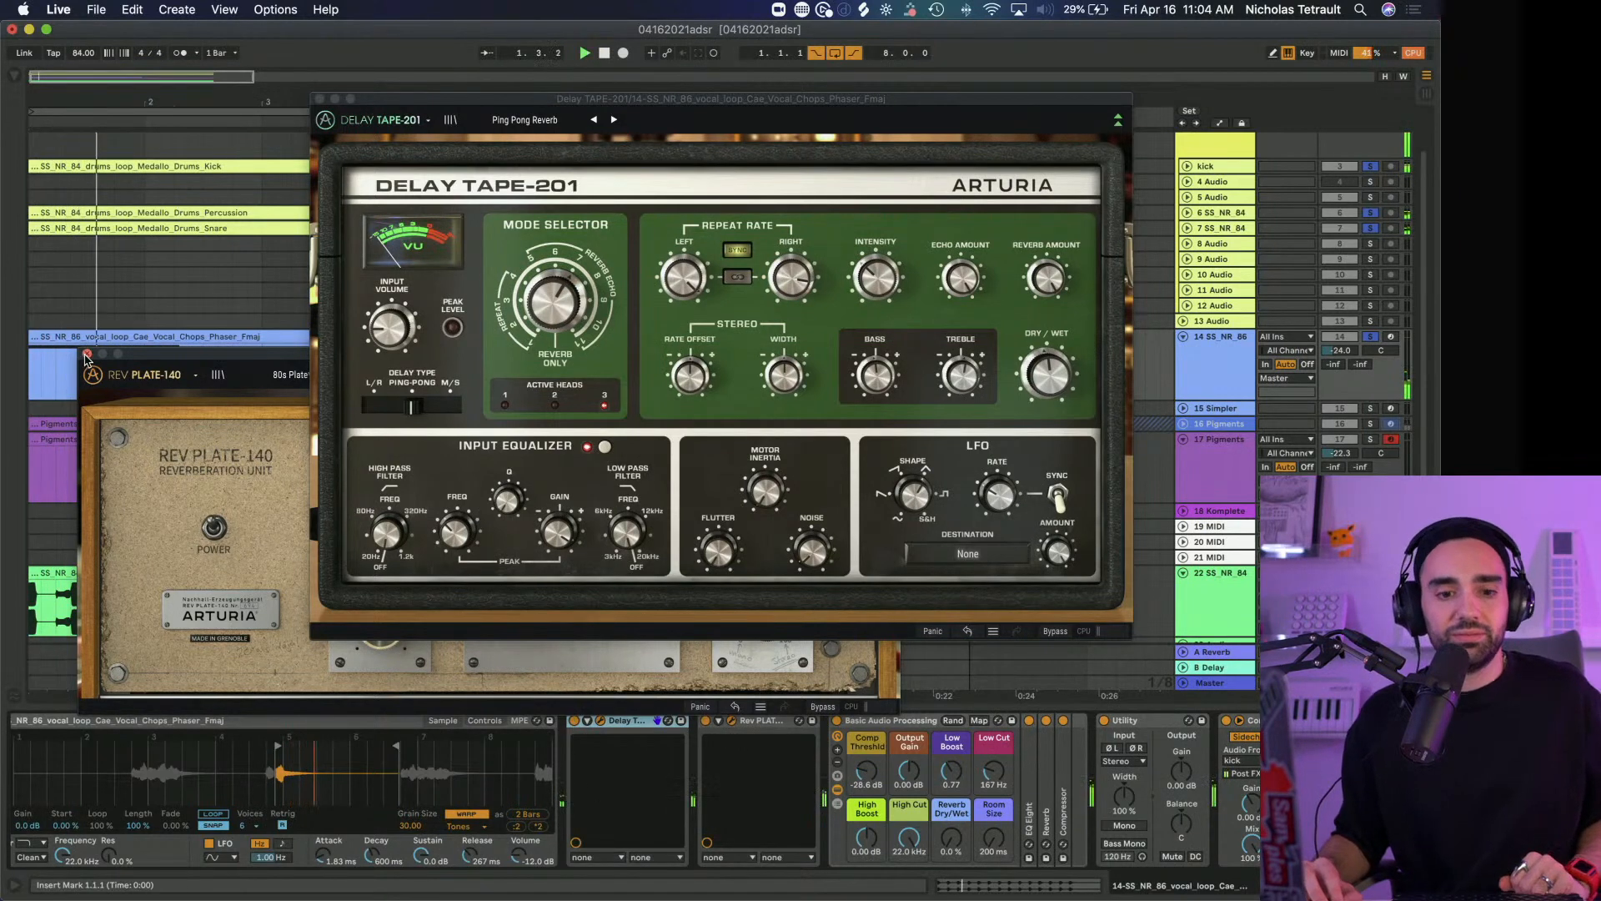
pyautogui.click(87, 355)
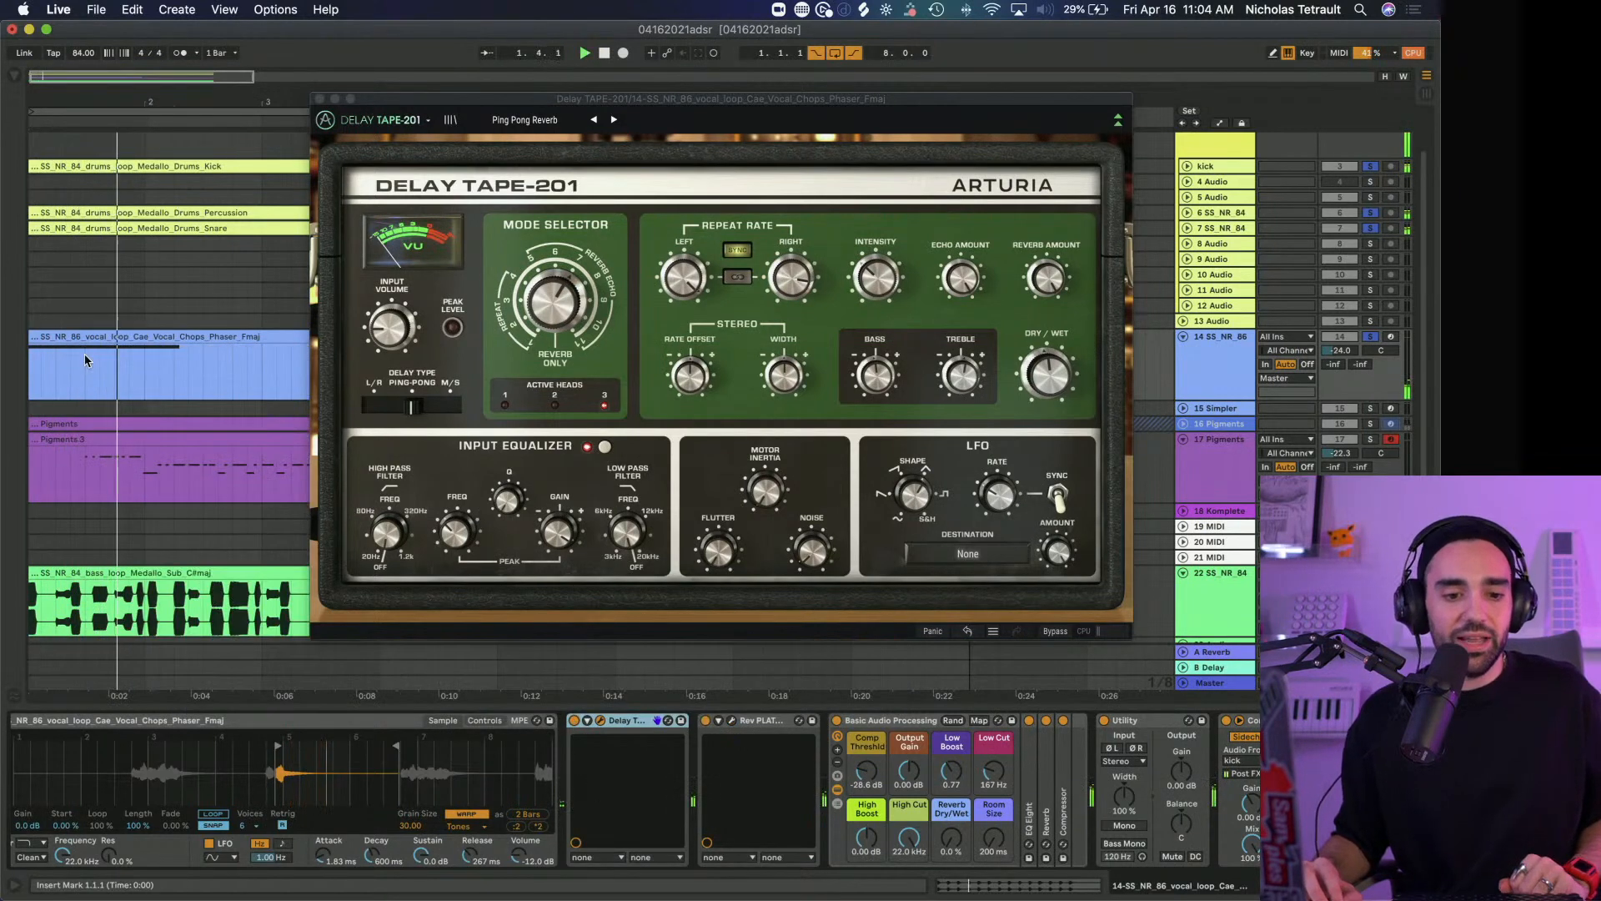
pyautogui.click(321, 98)
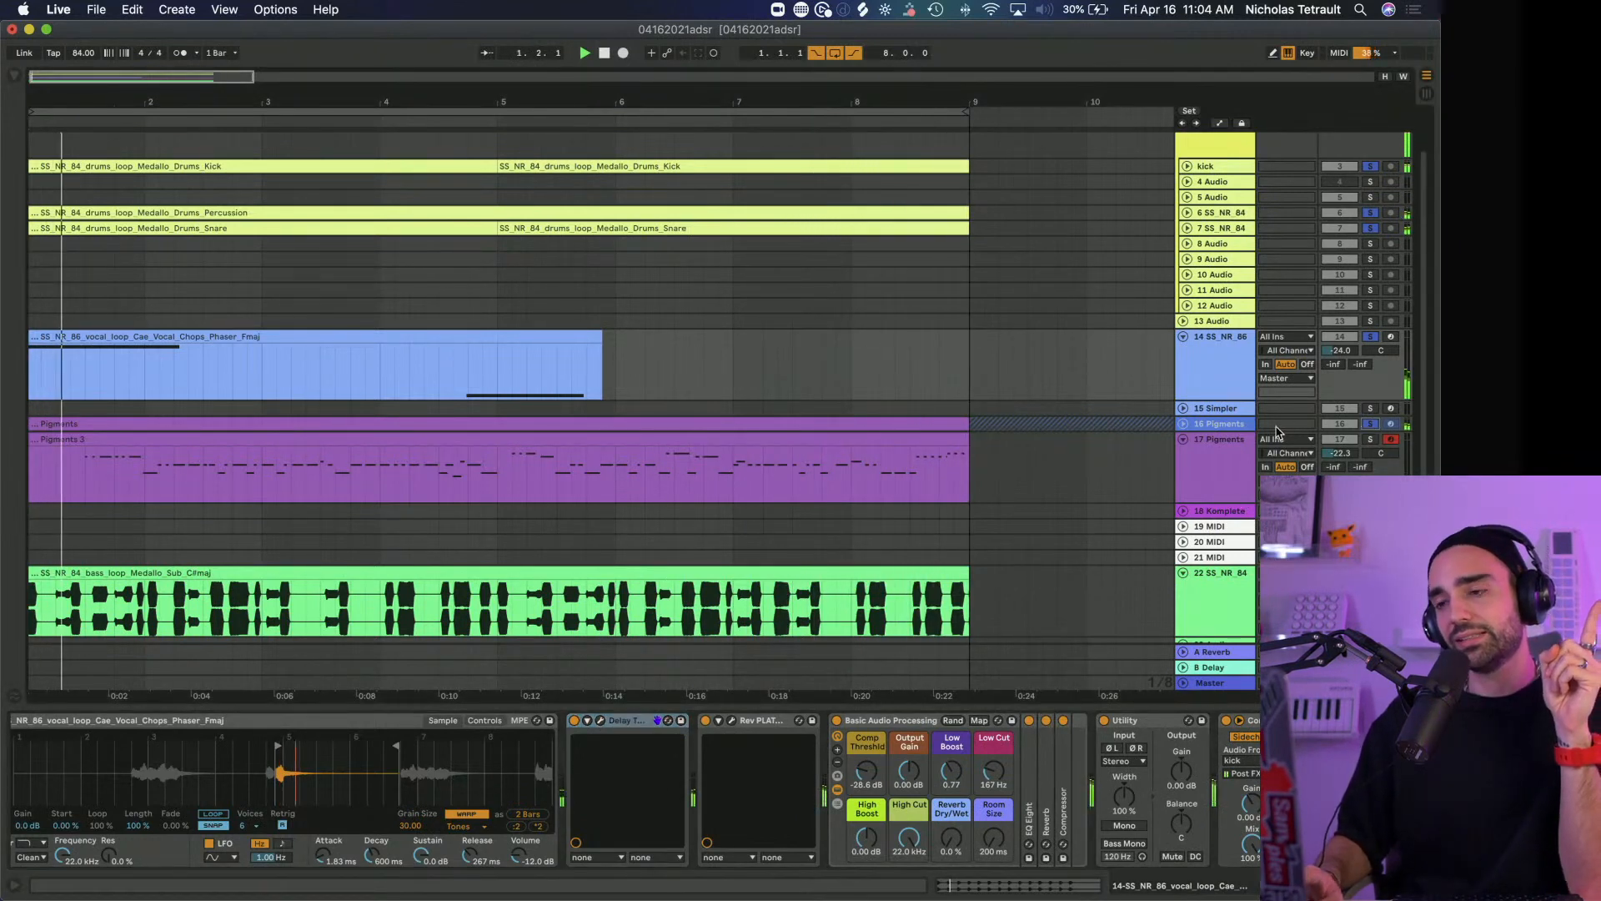
# View the device chains of the two Pigments tracks, 16 and 17, and solo track 17 as well
pyautogui.click(1220, 425)
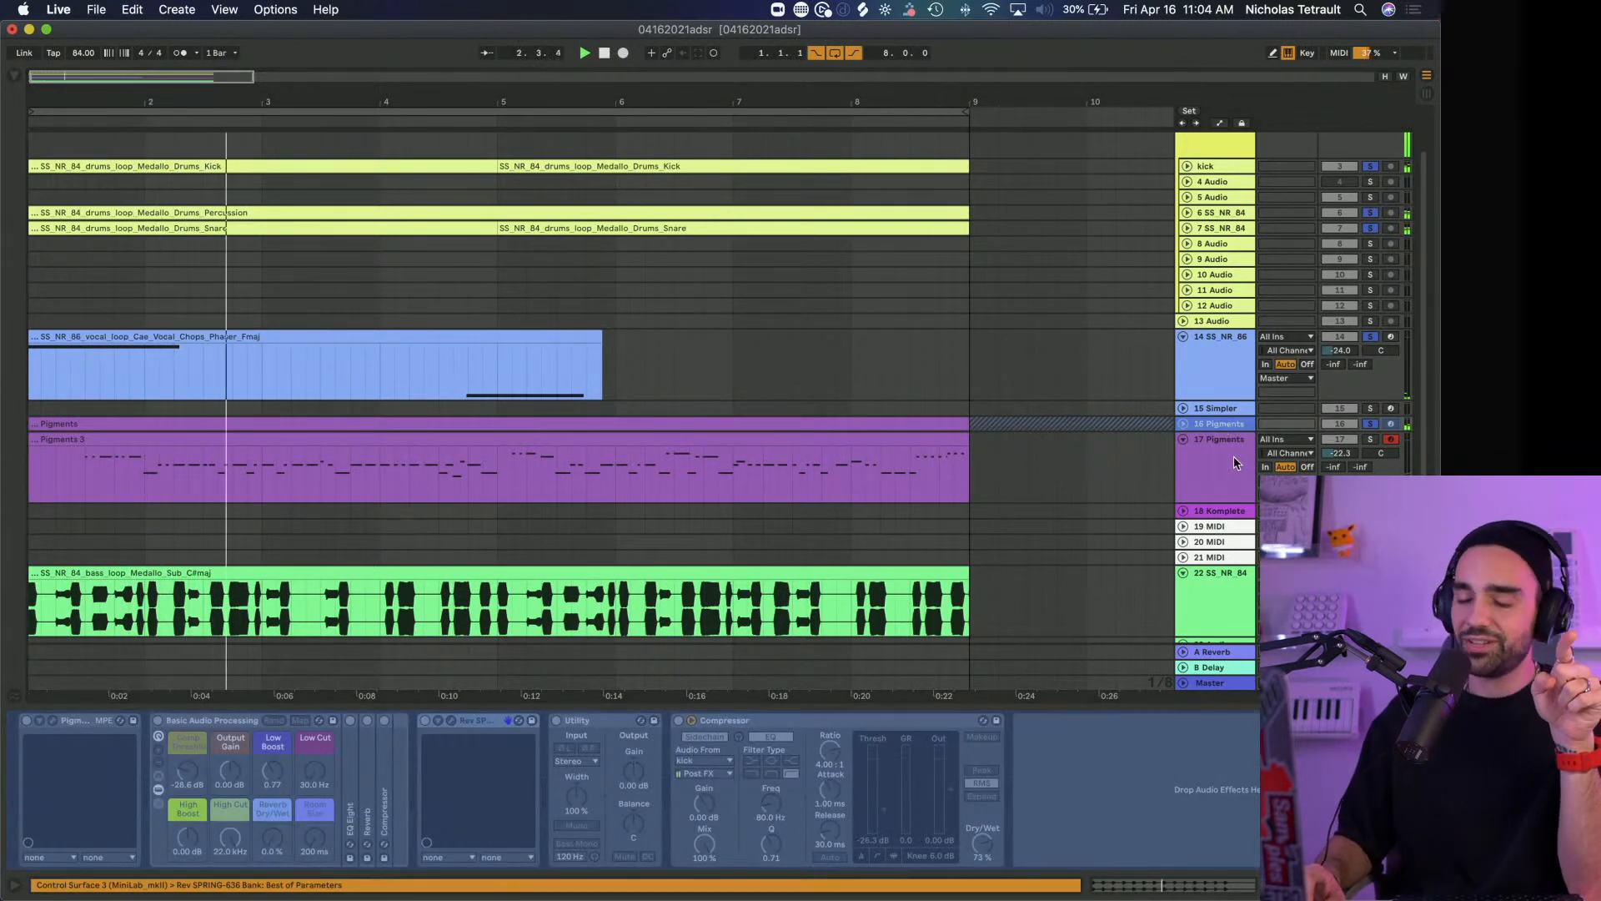
pyautogui.click(1235, 463)
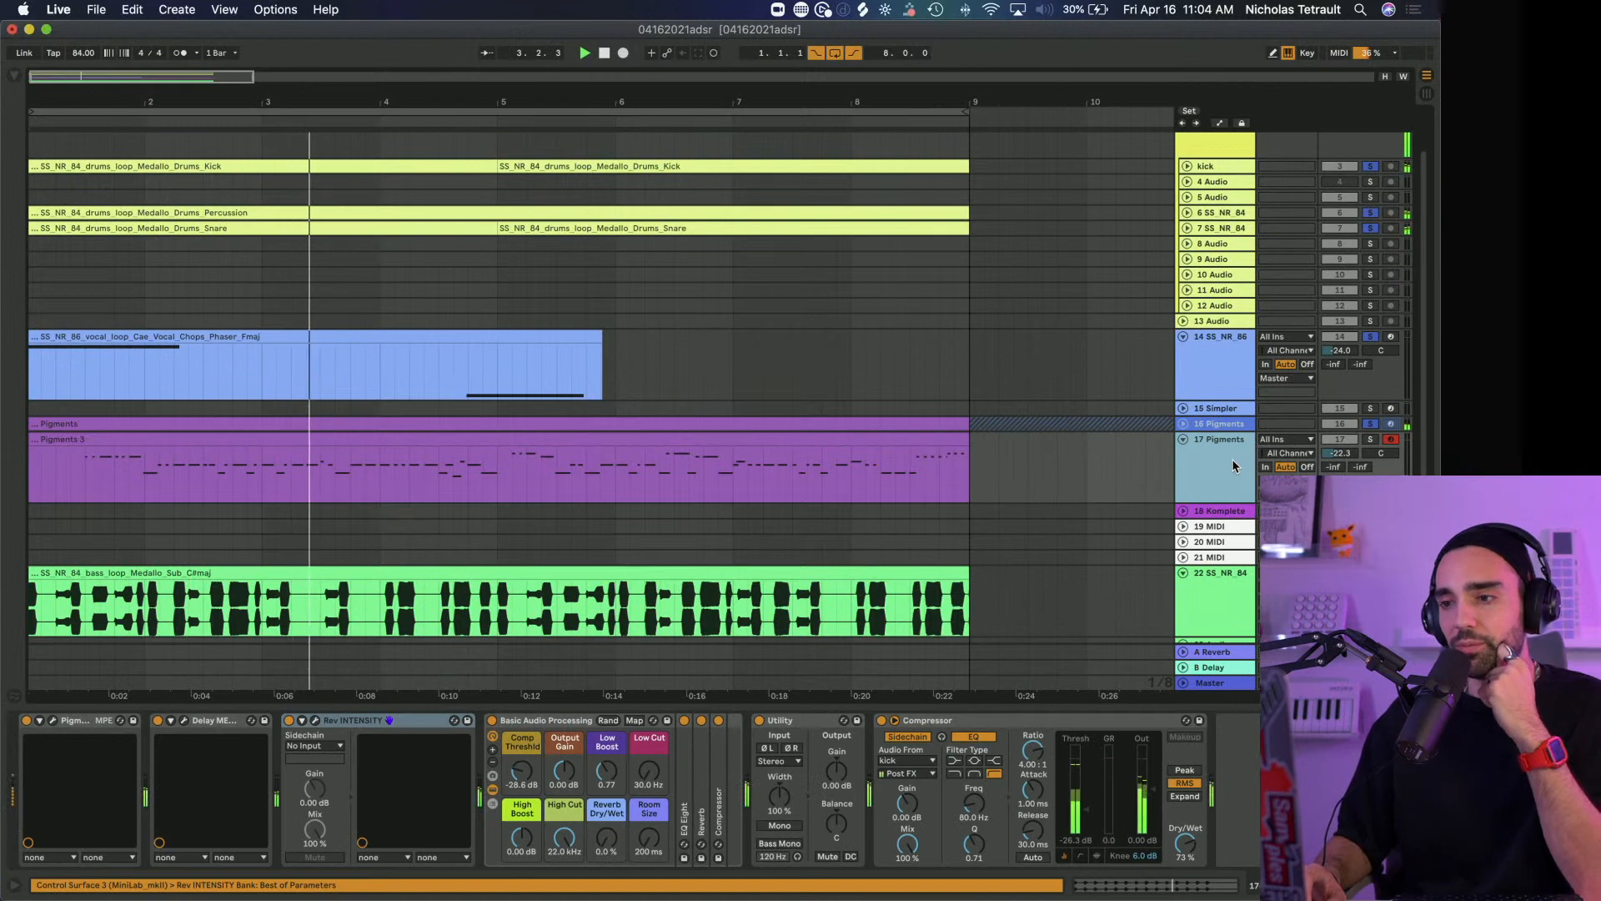
pyautogui.press('Up')
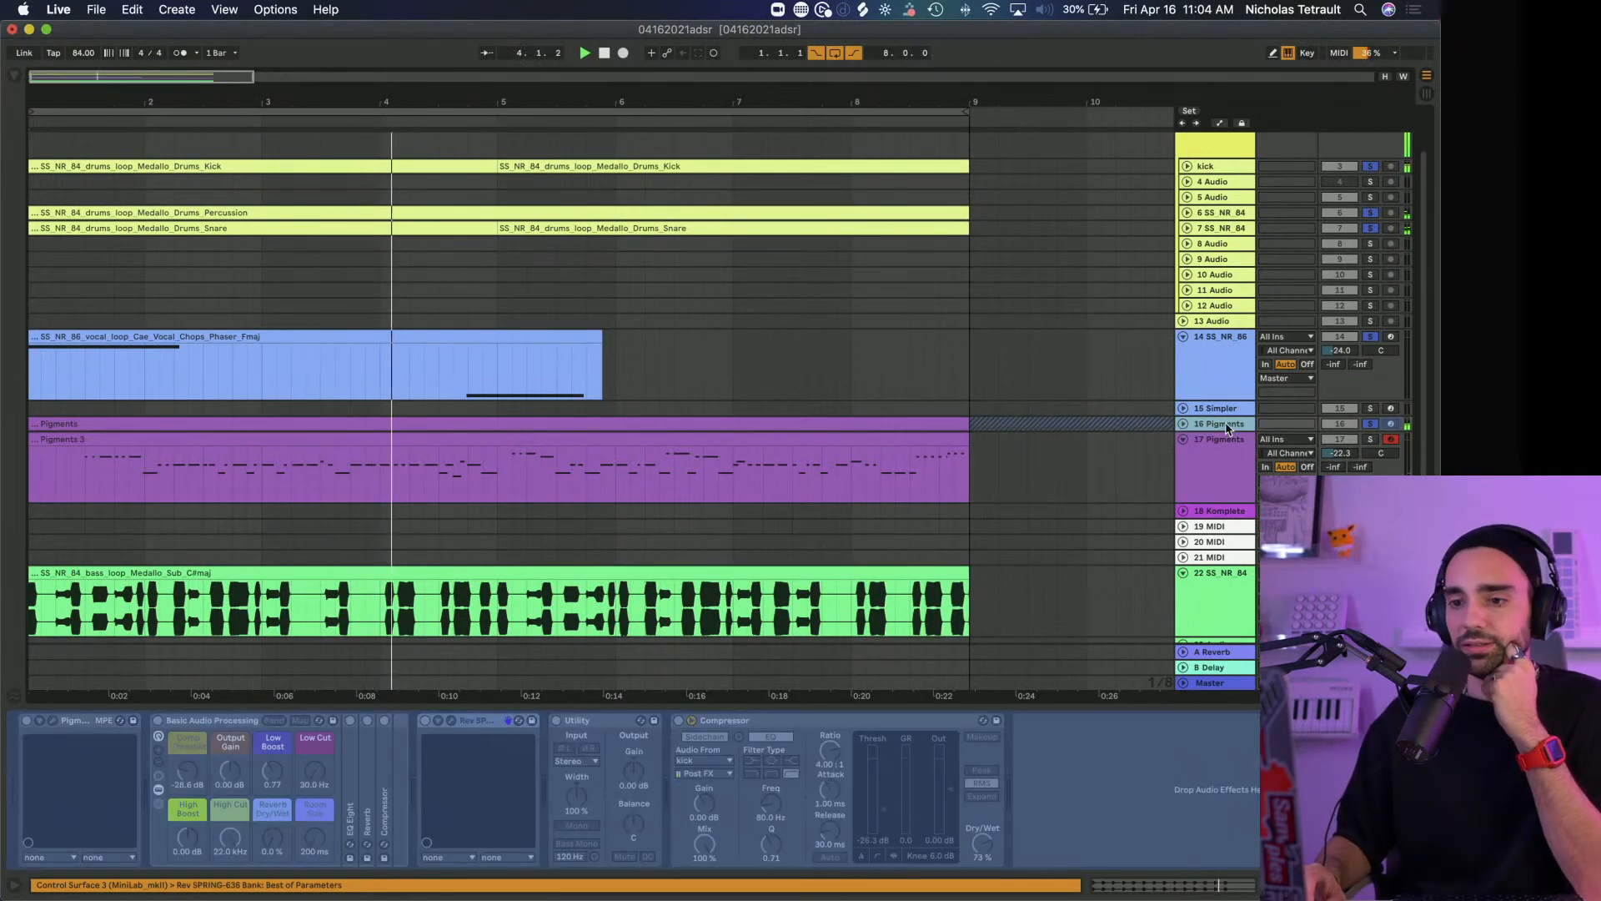
pyautogui.click(1226, 453)
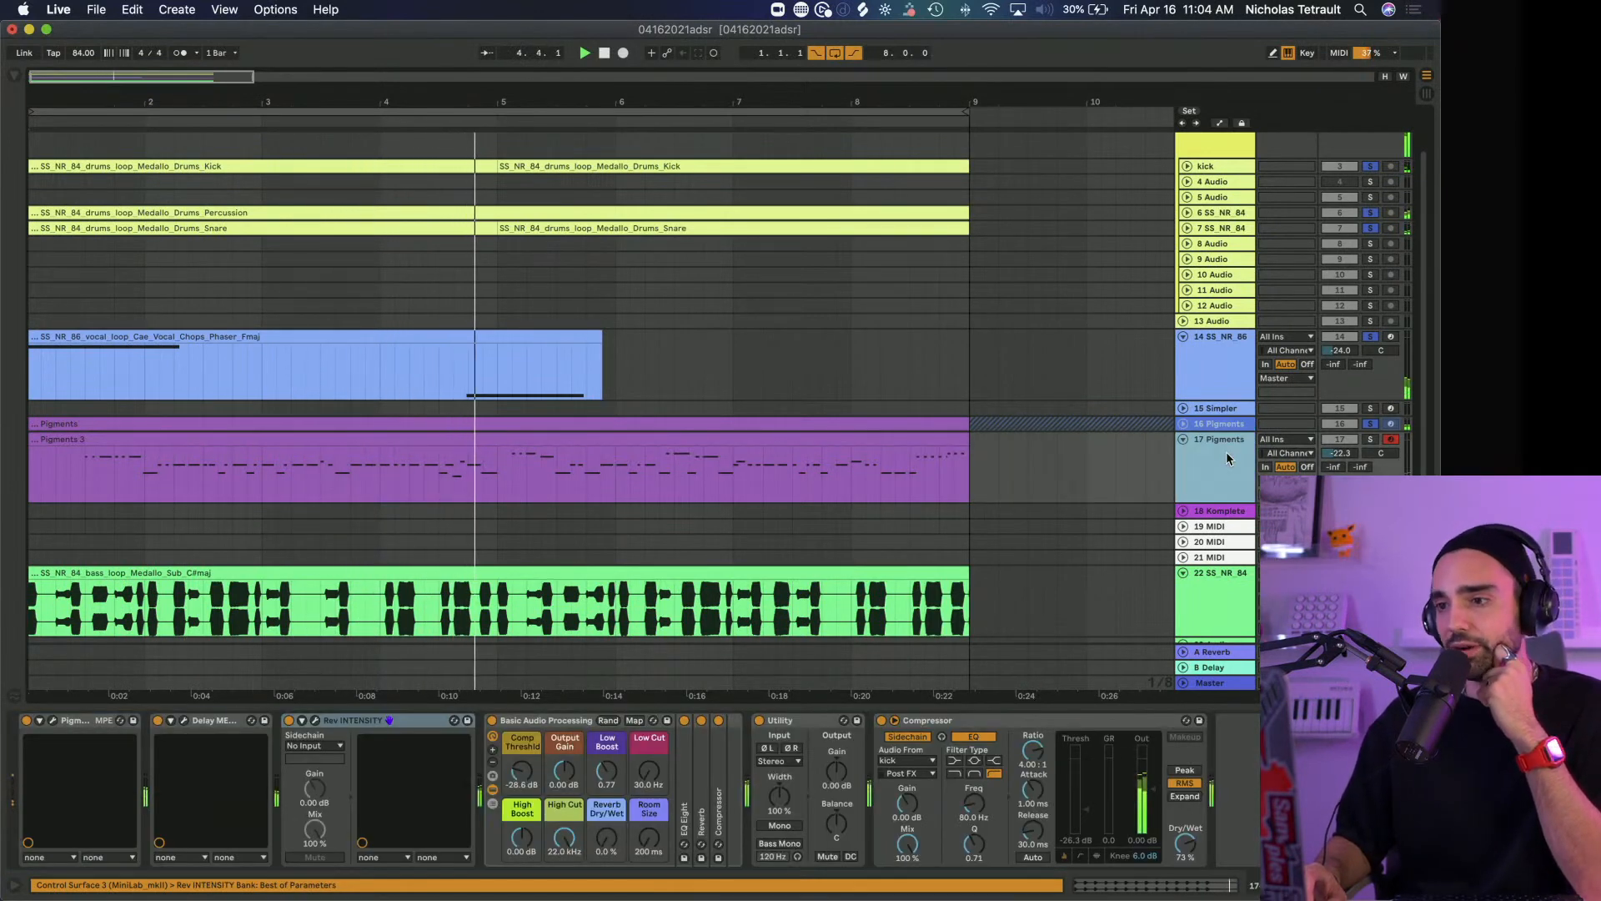
# View track 17's Pigments preset 4DATRAP in the synth's preset browser and close the plug-in window
pyautogui.click(1369, 424)
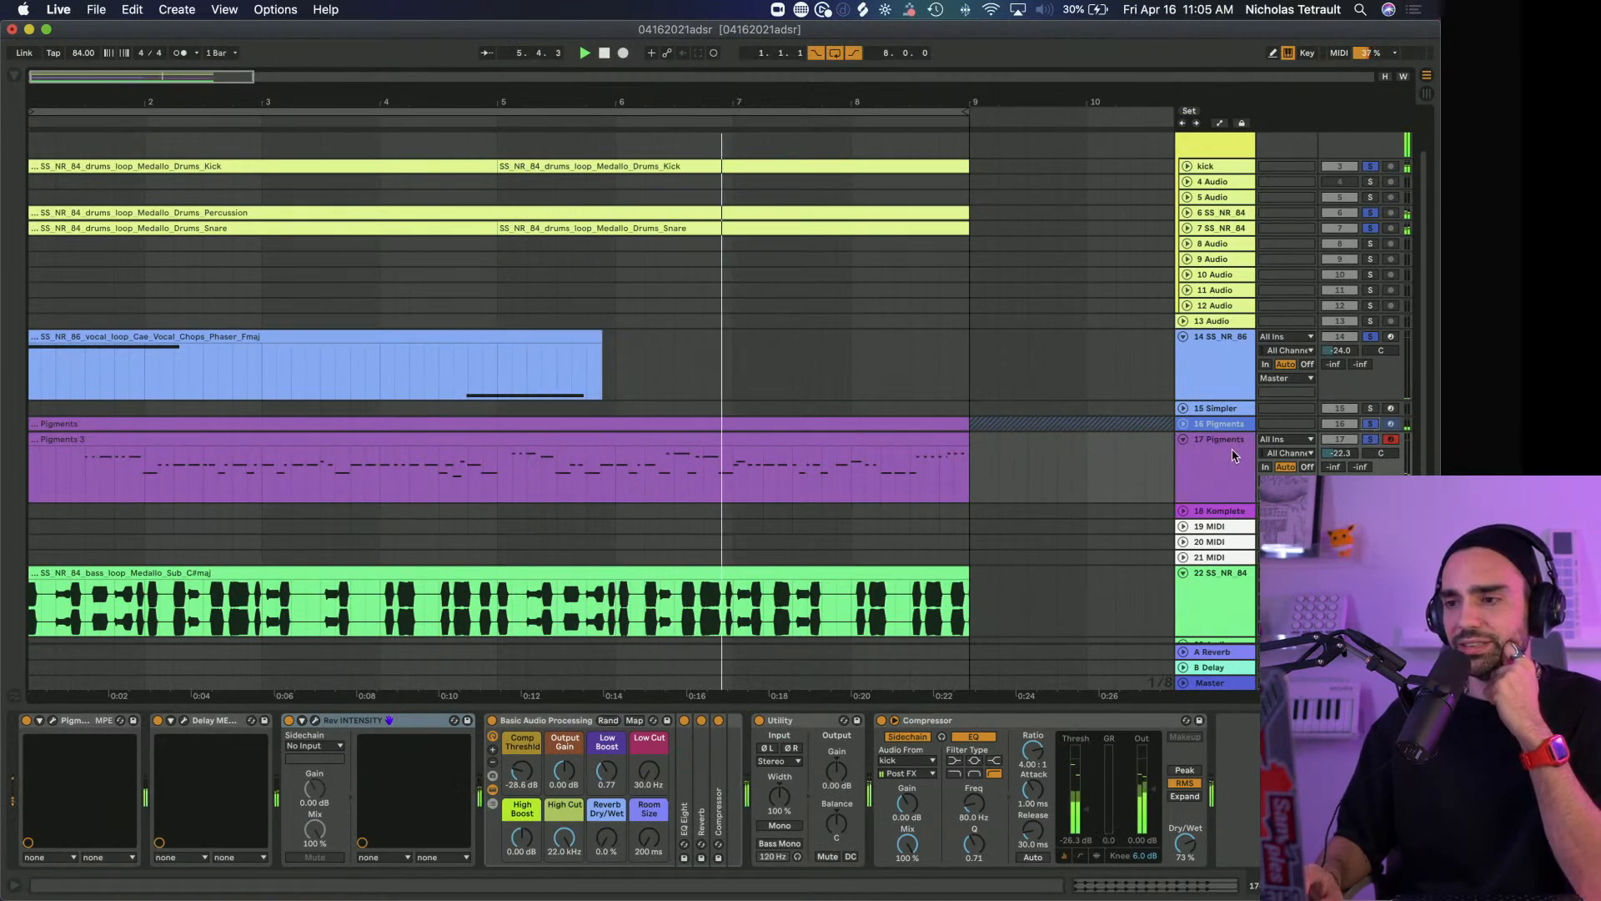
pyautogui.click(1216, 459)
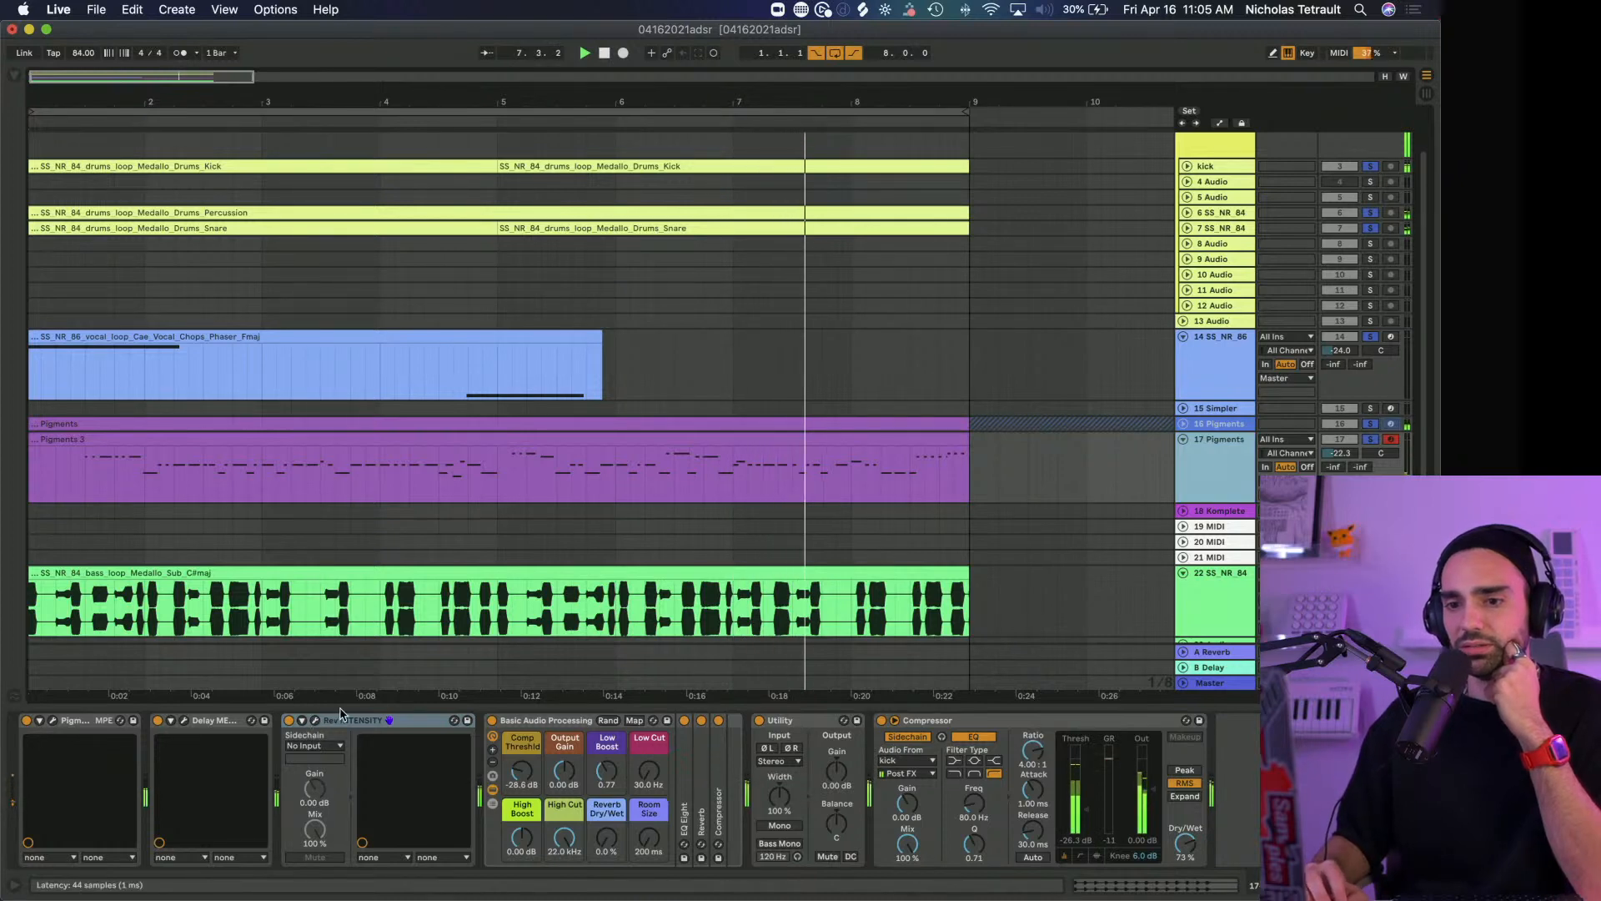
pyautogui.click(52, 721)
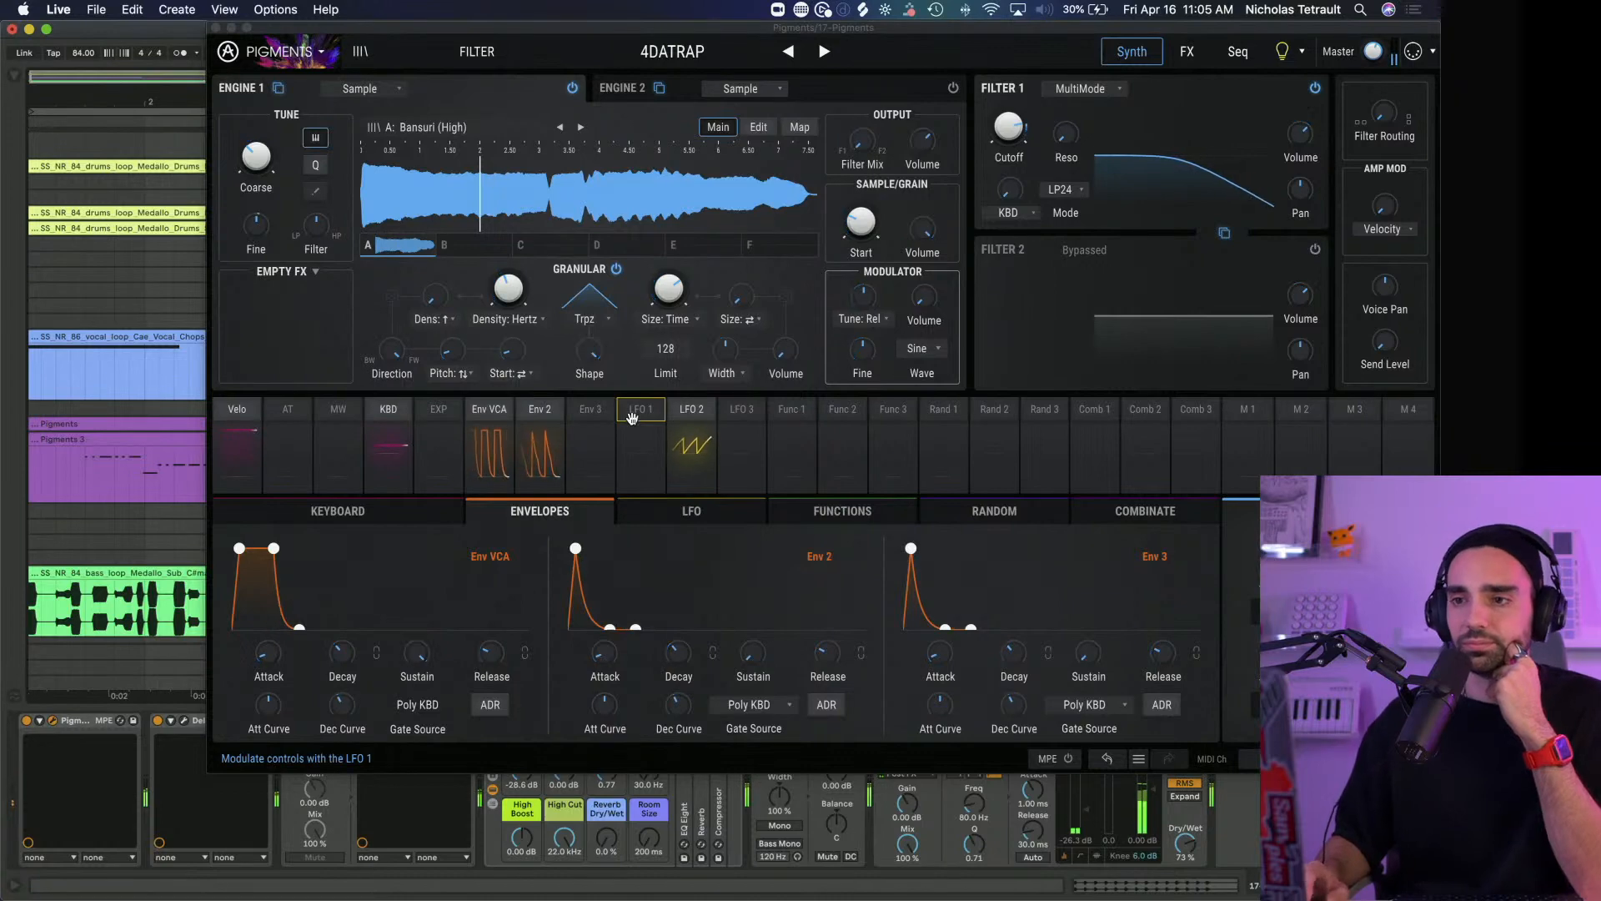
pyautogui.click(679, 53)
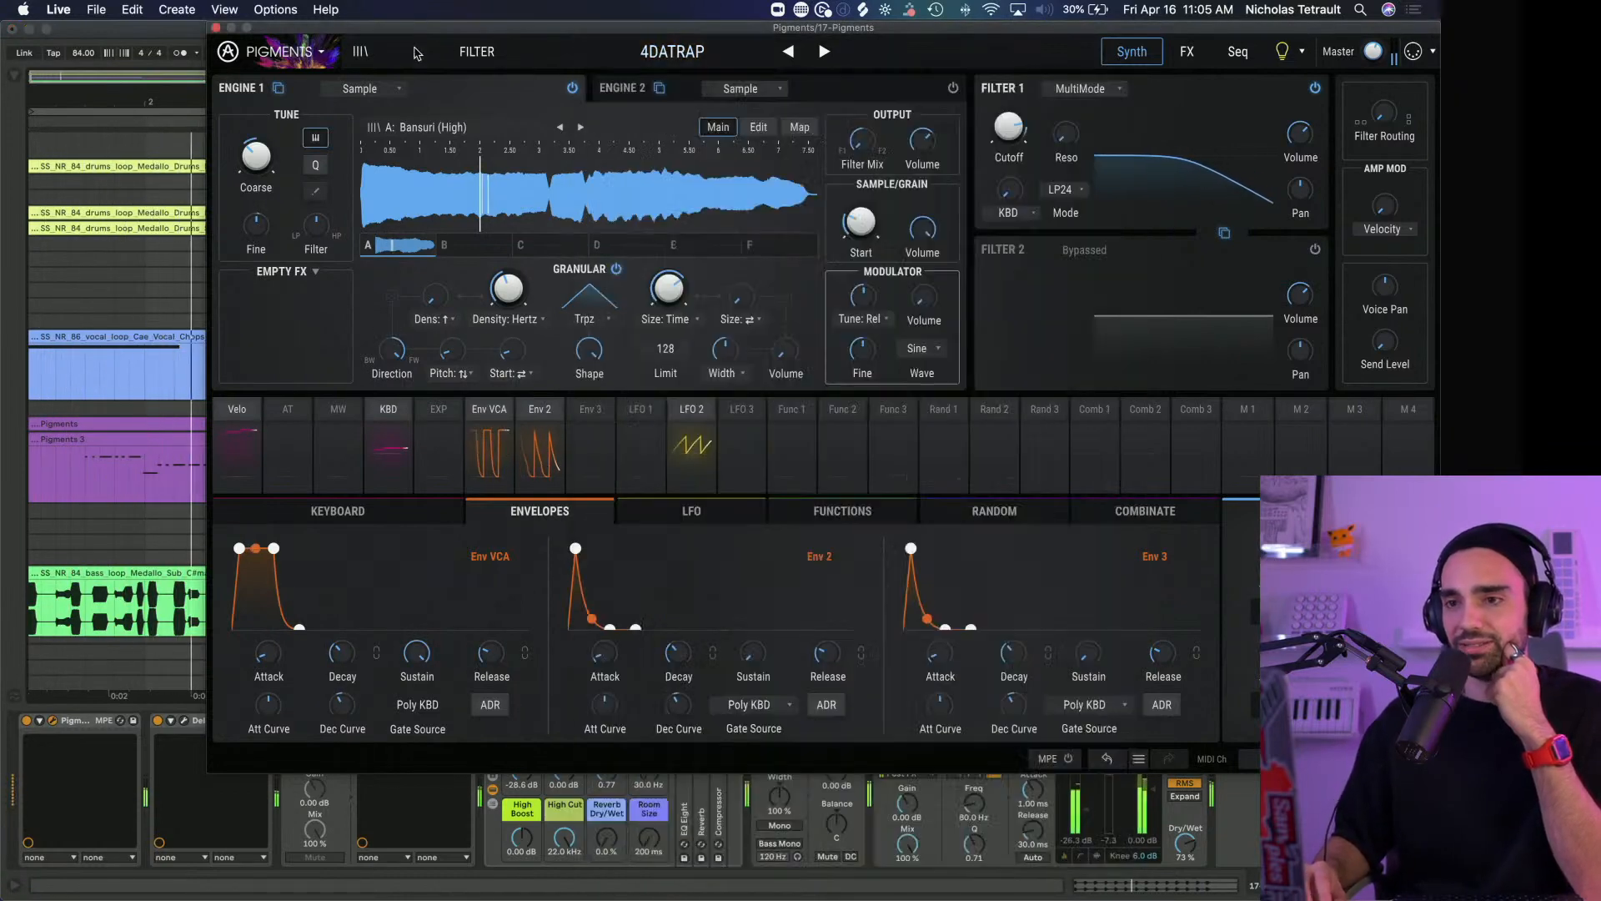
pyautogui.click(362, 52)
pyautogui.click(366, 53)
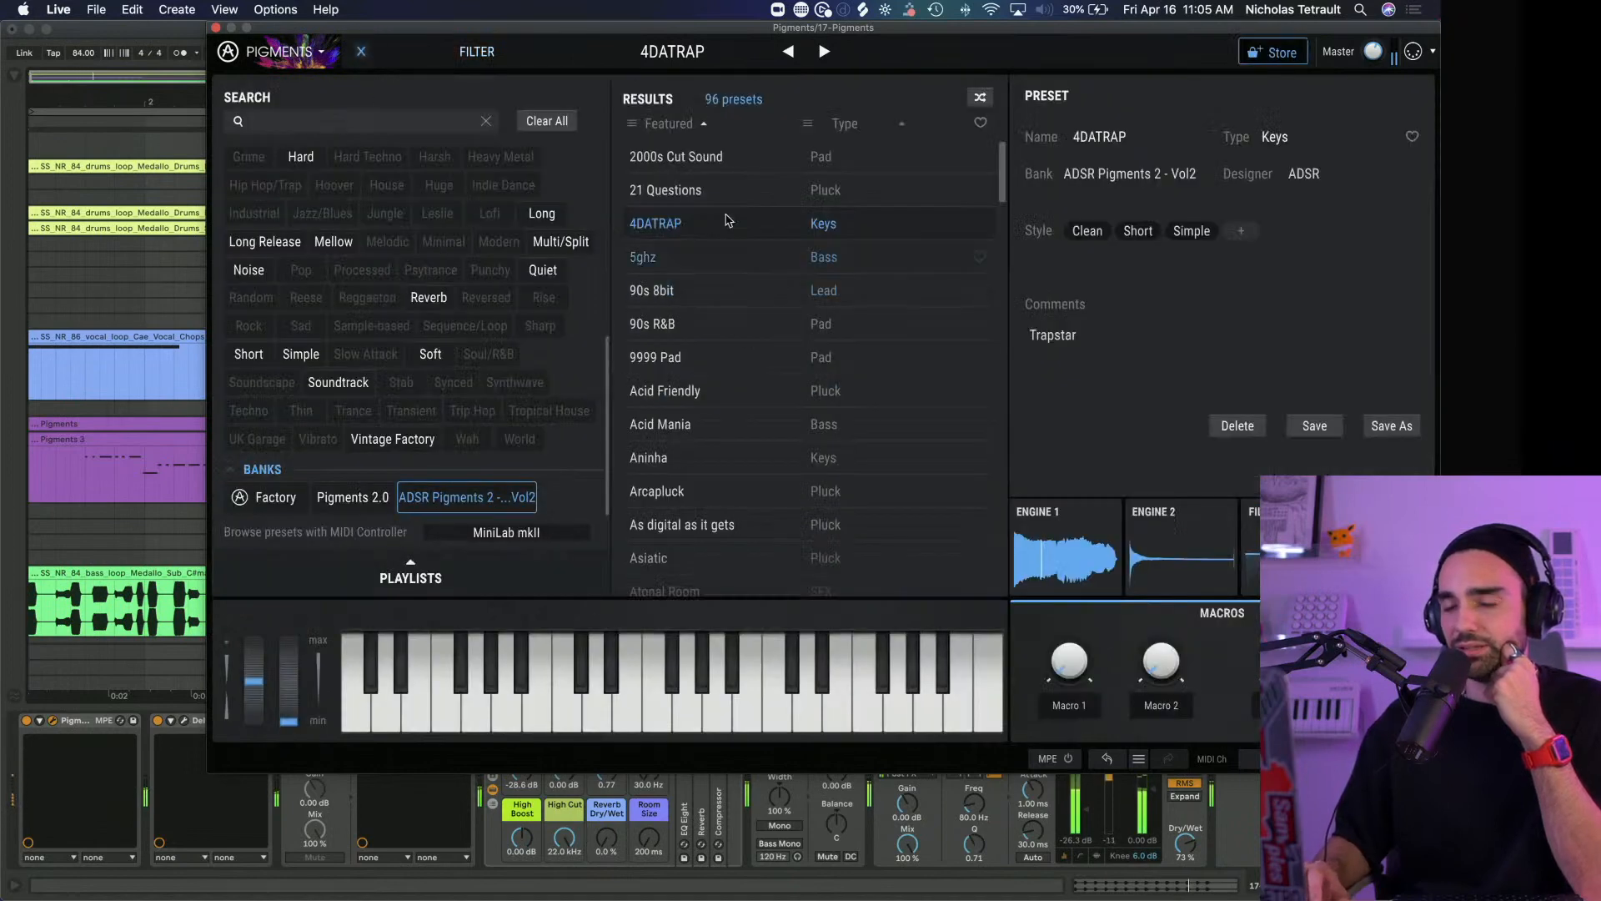
pyautogui.click(214, 29)
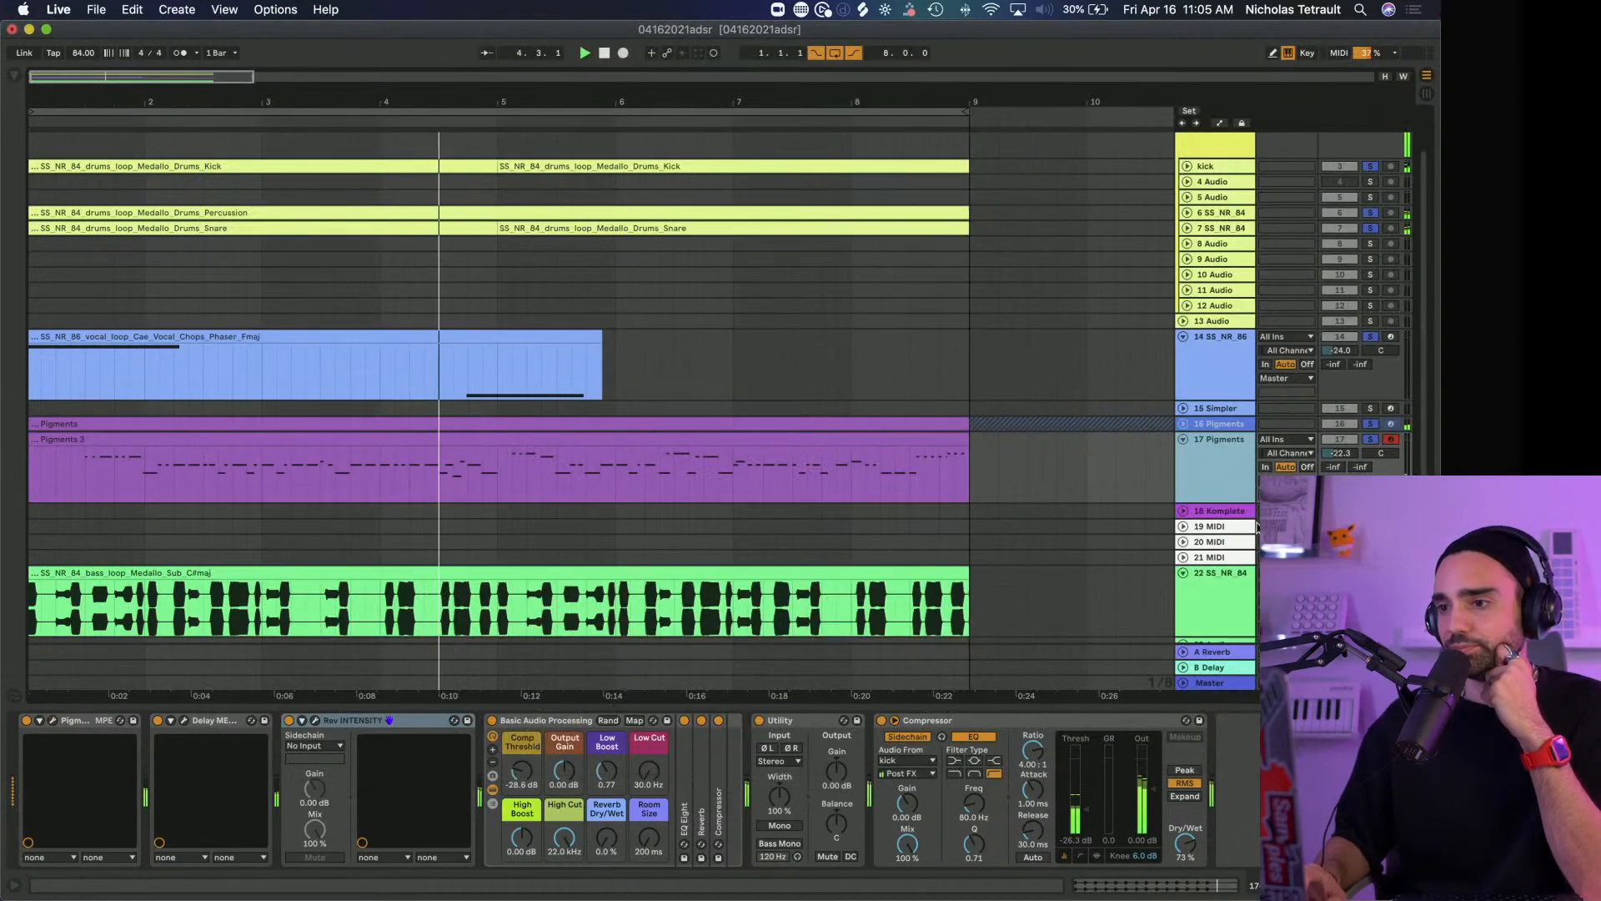
# Turn off solo on the Pigments, Cae Vocal Chops and drum tracks so the full mix plays
pyautogui.scroll(-3, 1225, 437)
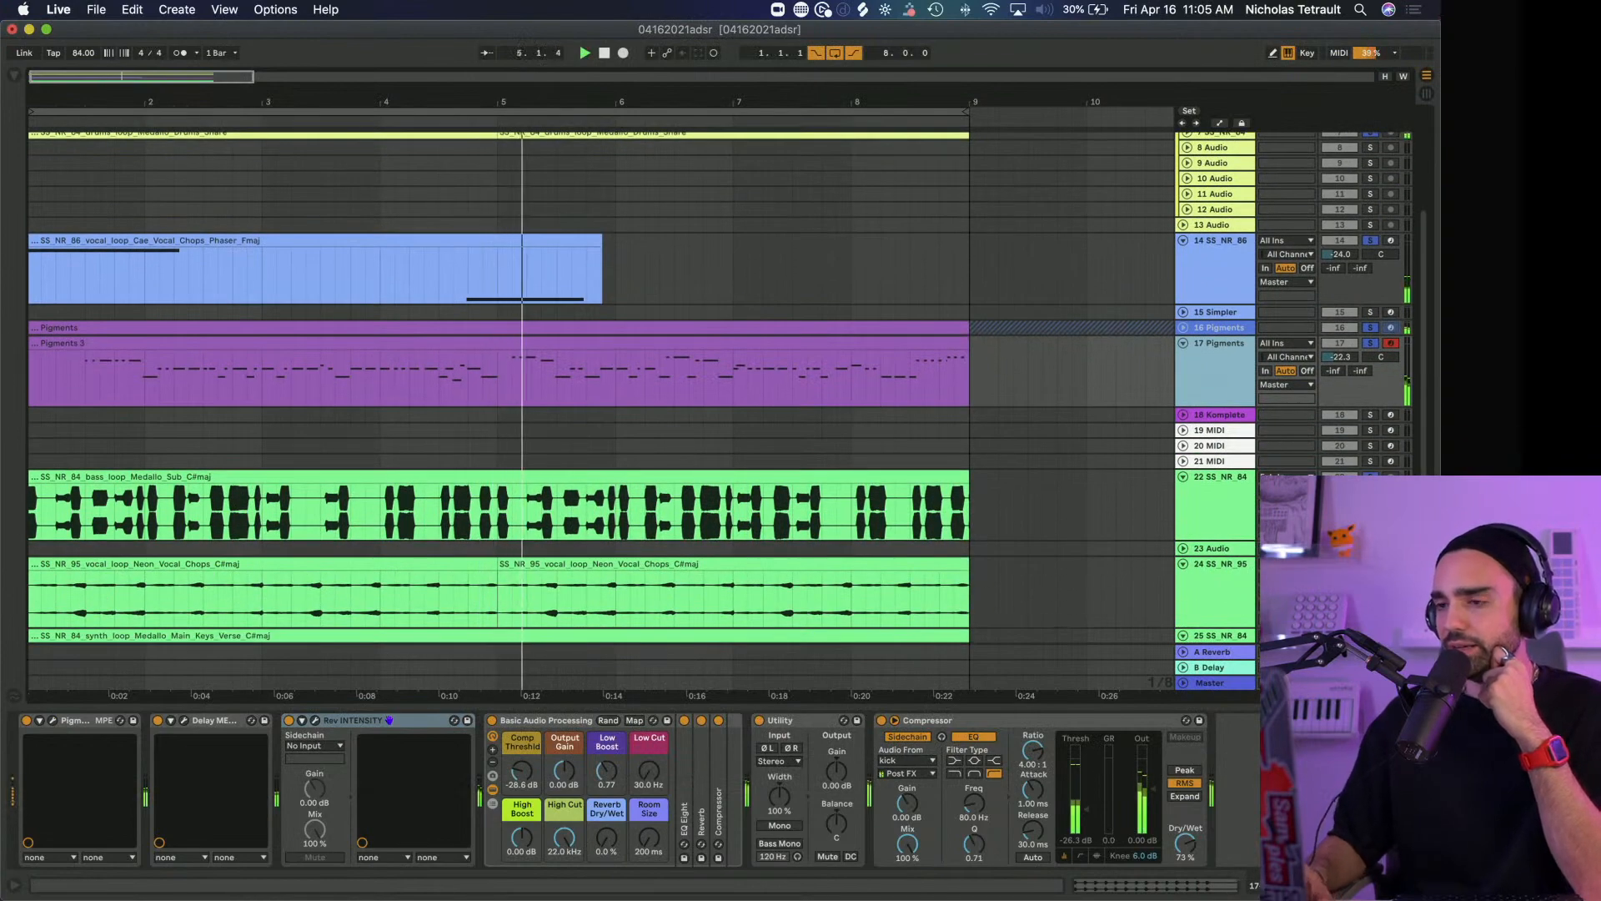
pyautogui.scroll(-3, 1226, 437)
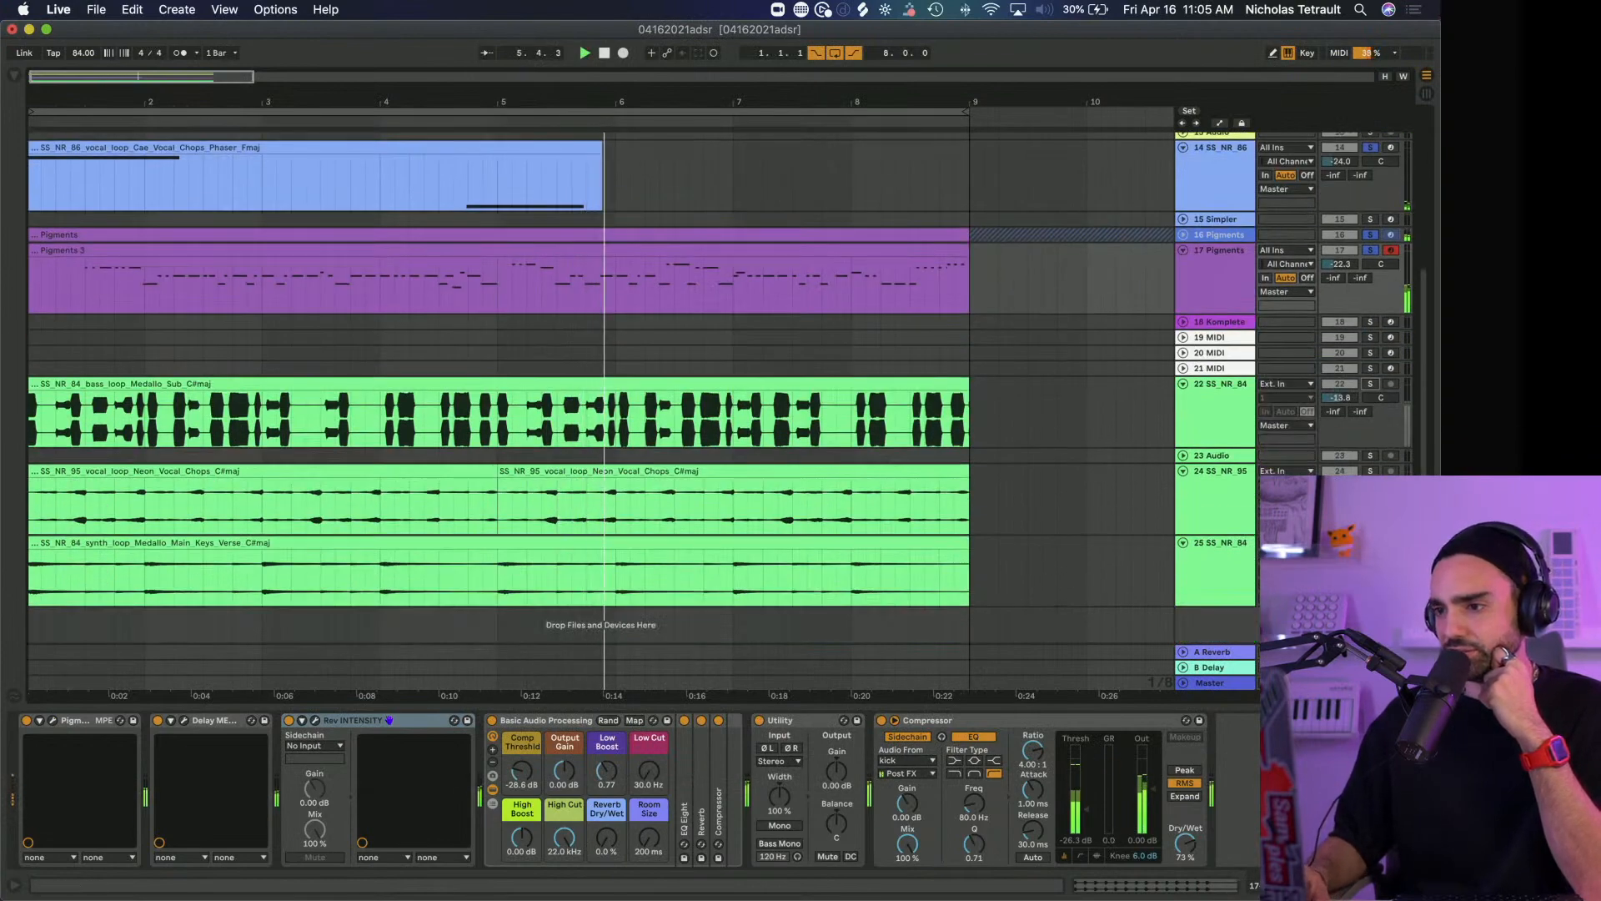
pyautogui.scroll(3, 1366, 386)
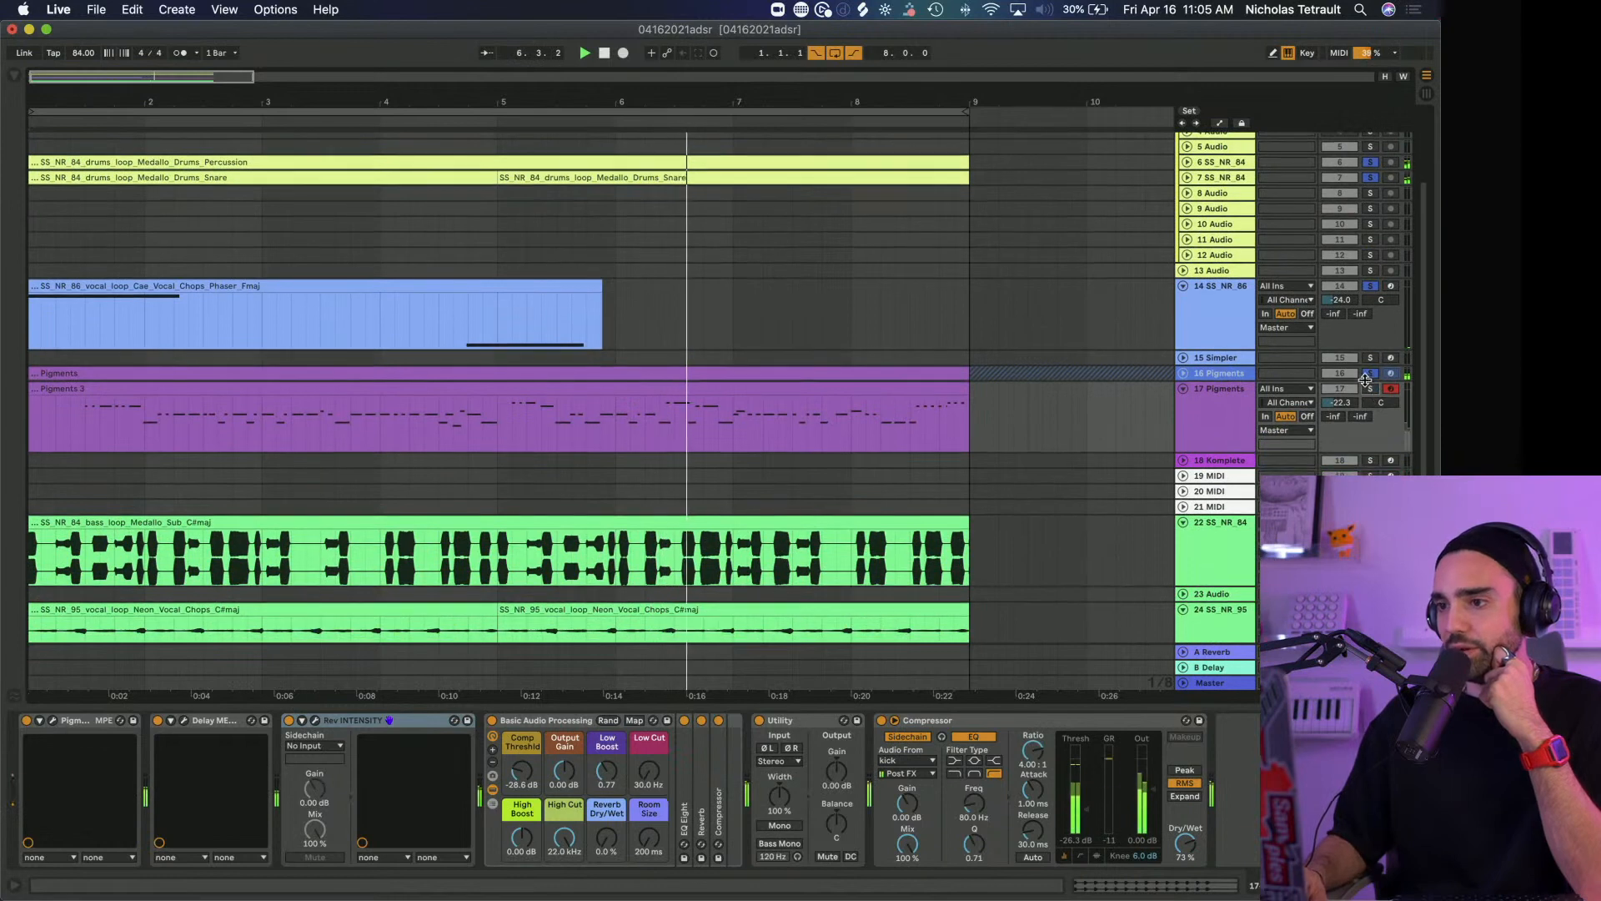
pyautogui.scroll(3, 1371, 379)
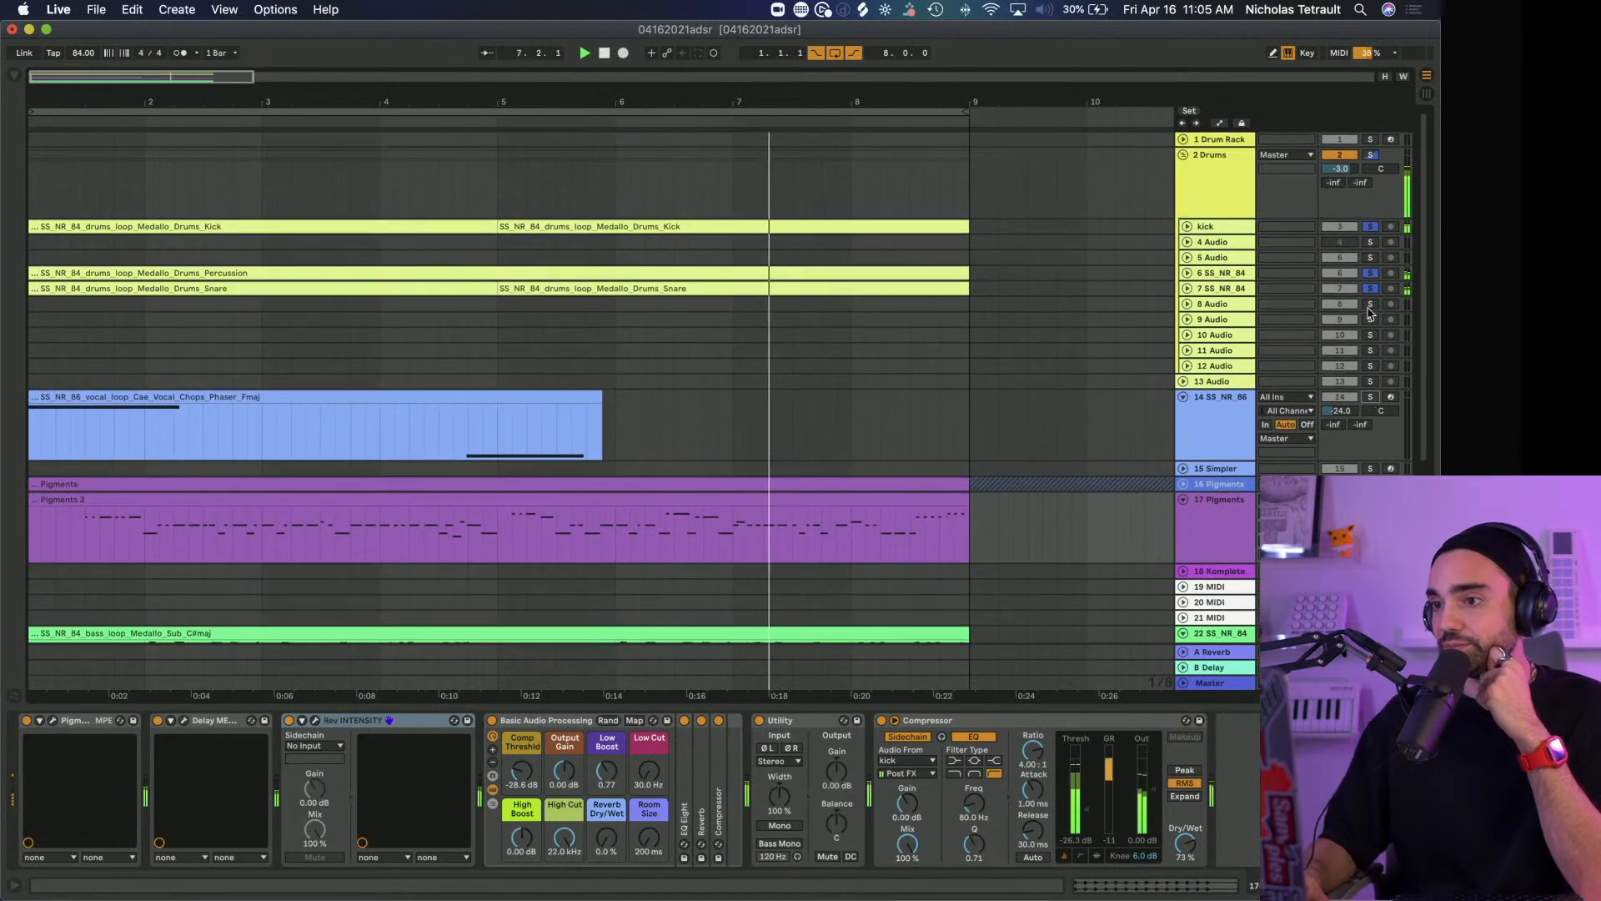
pyautogui.click(1370, 155)
pyautogui.click(1371, 156)
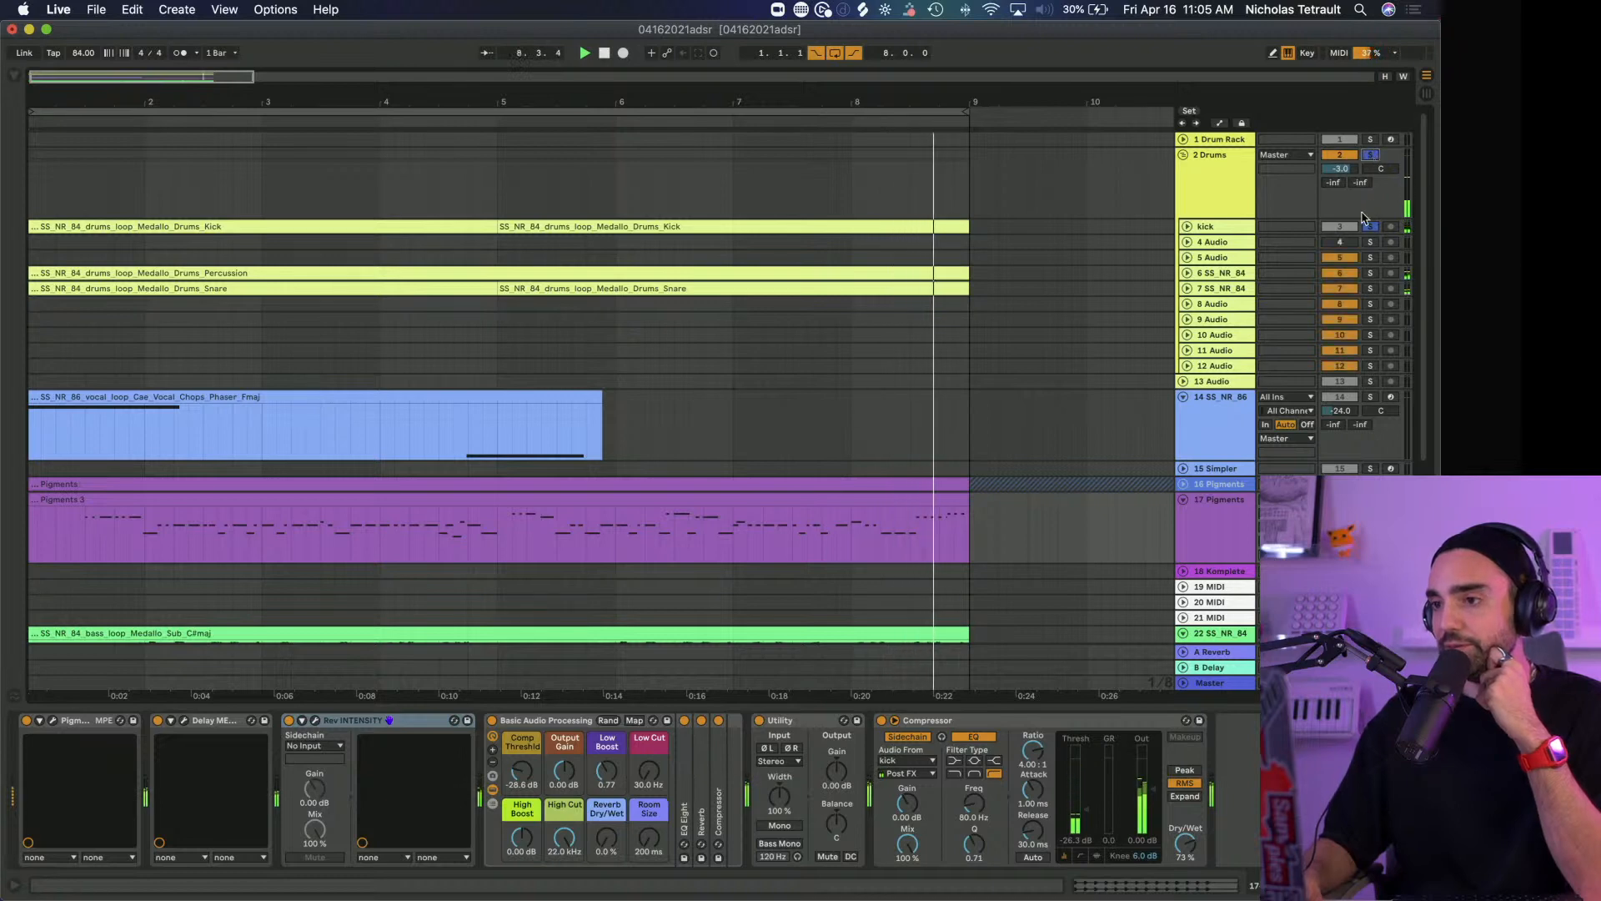
# Look over the whole arrangement, from the drums to the Medallo Main Keys track, while the full mix plays
pyautogui.scroll(-1, 1156, 183)
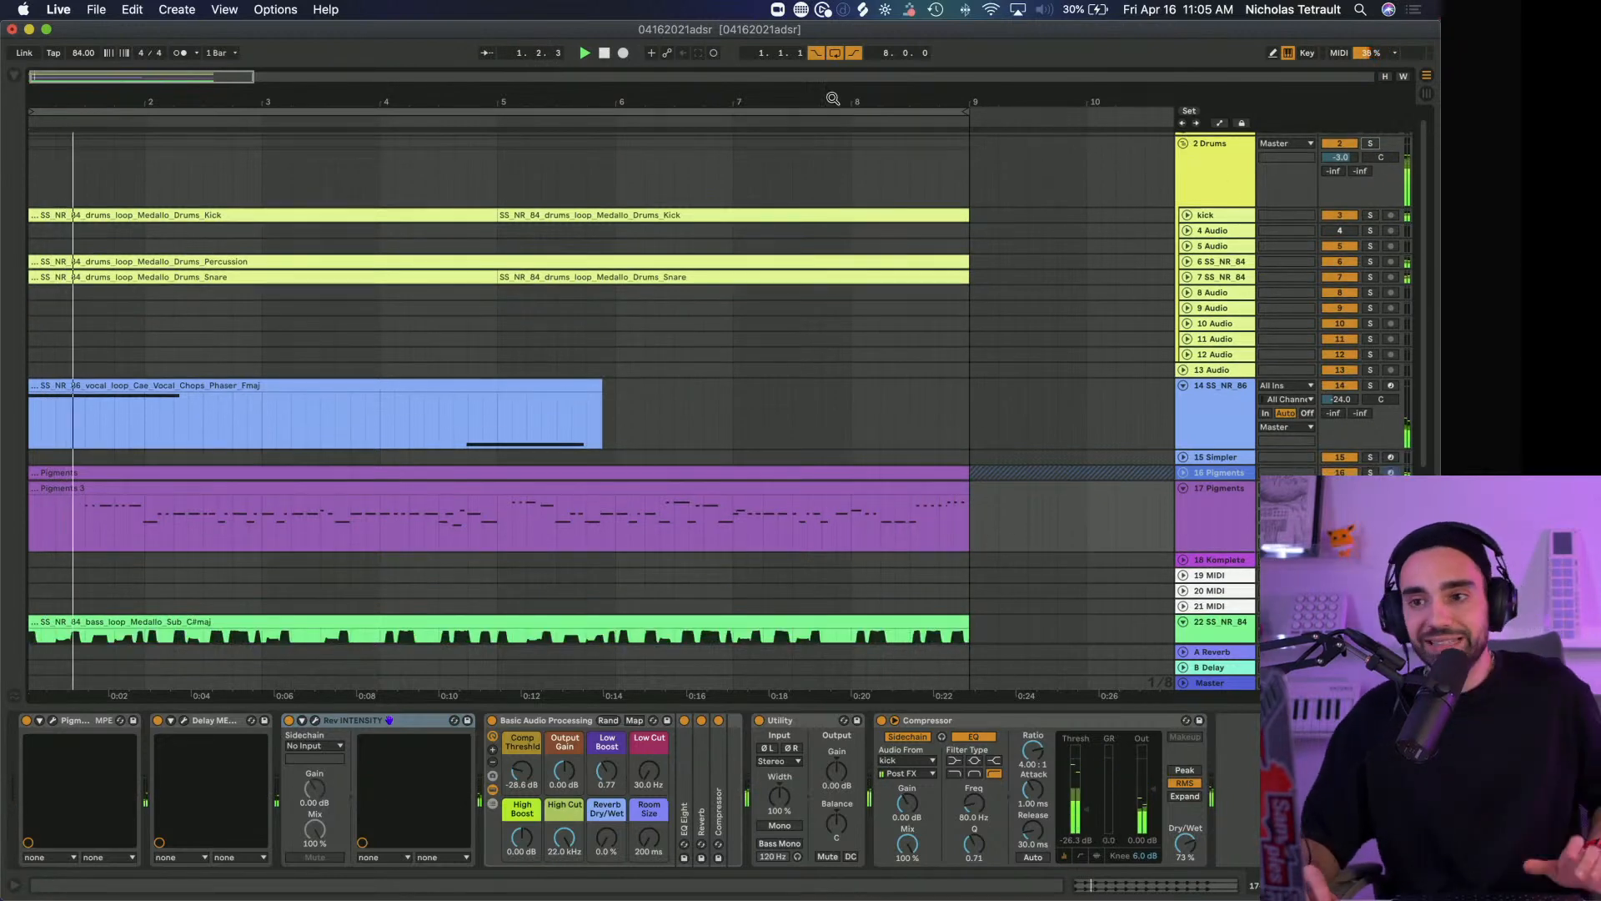
pyautogui.moveTo(832, 103); pyautogui.dragTo(728, 86)
pyautogui.scroll(-5, 798, 290)
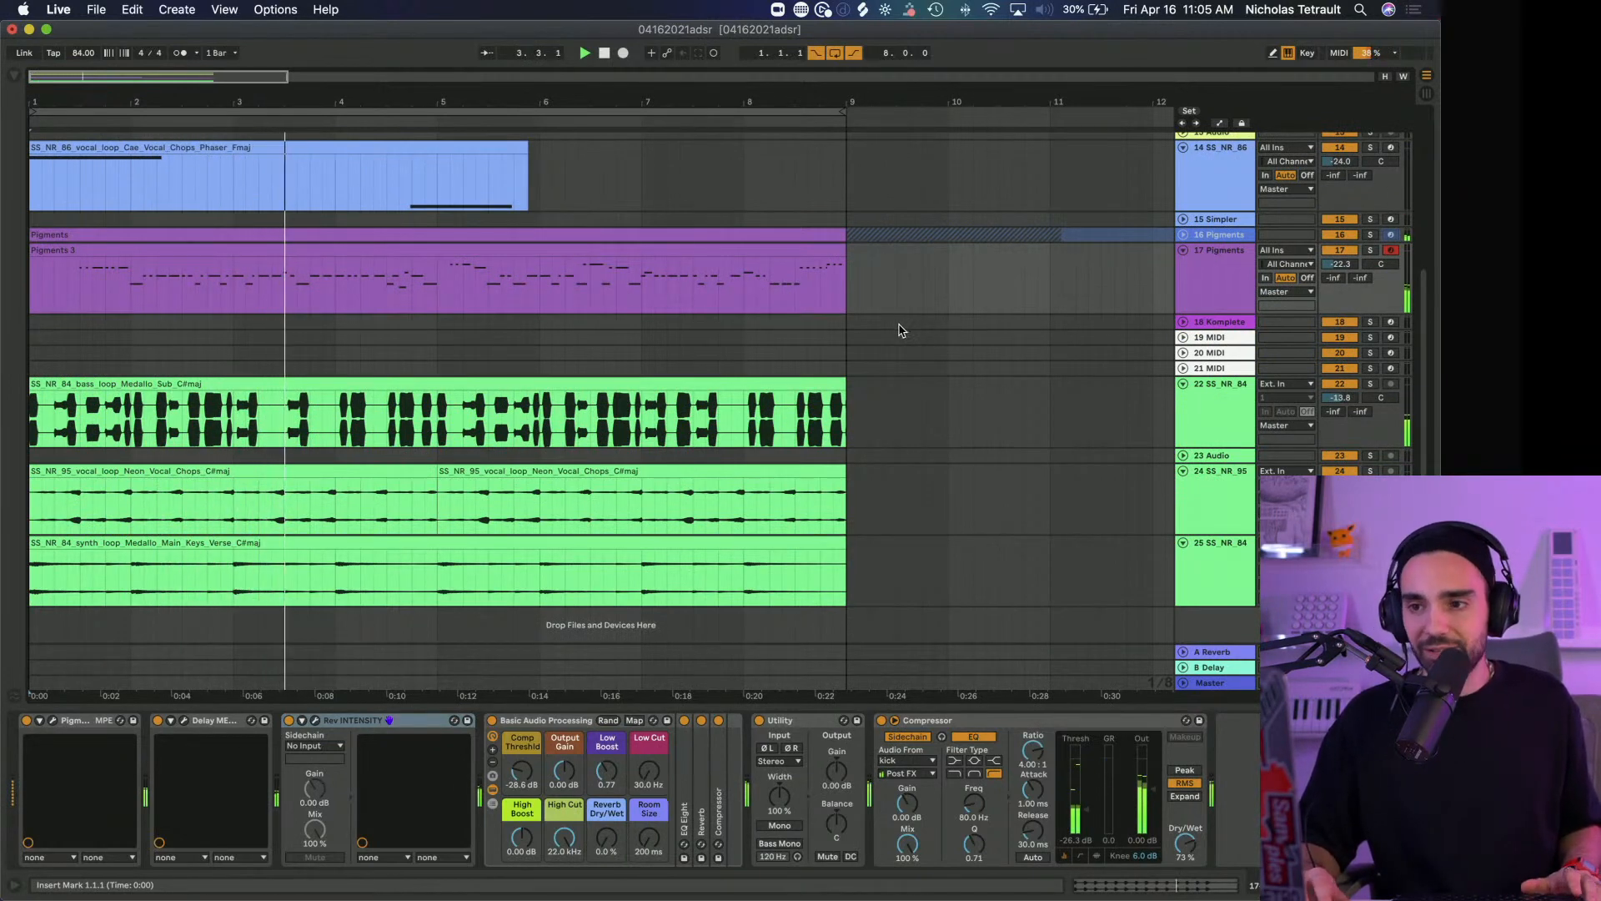
pyautogui.scroll(4, 900, 330)
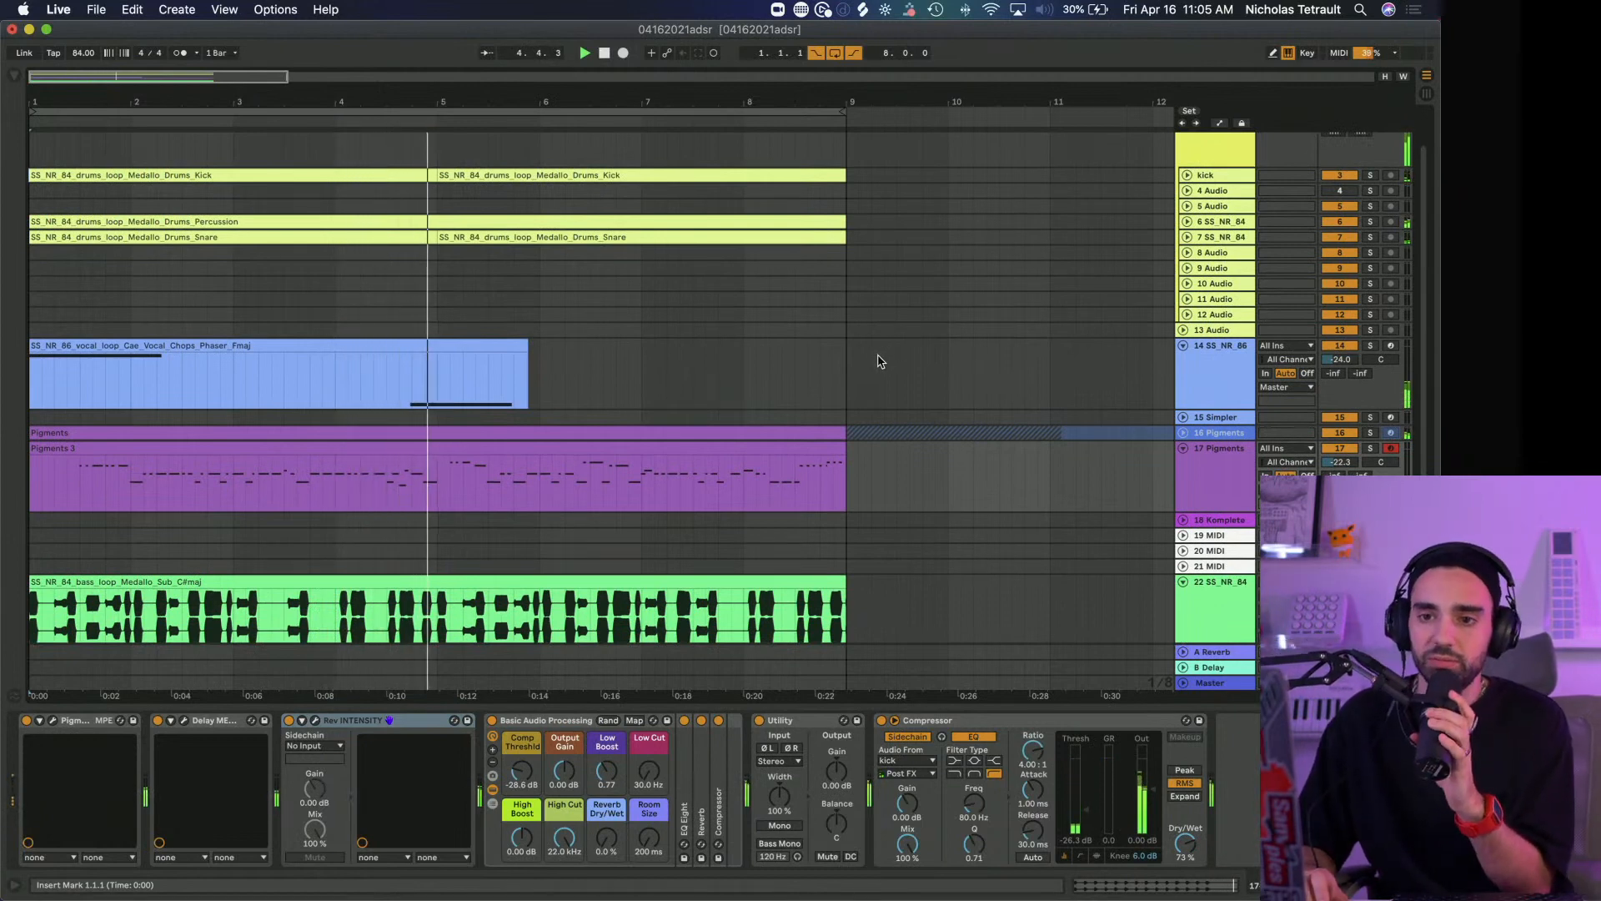
pyautogui.scroll(-4, 880, 361)
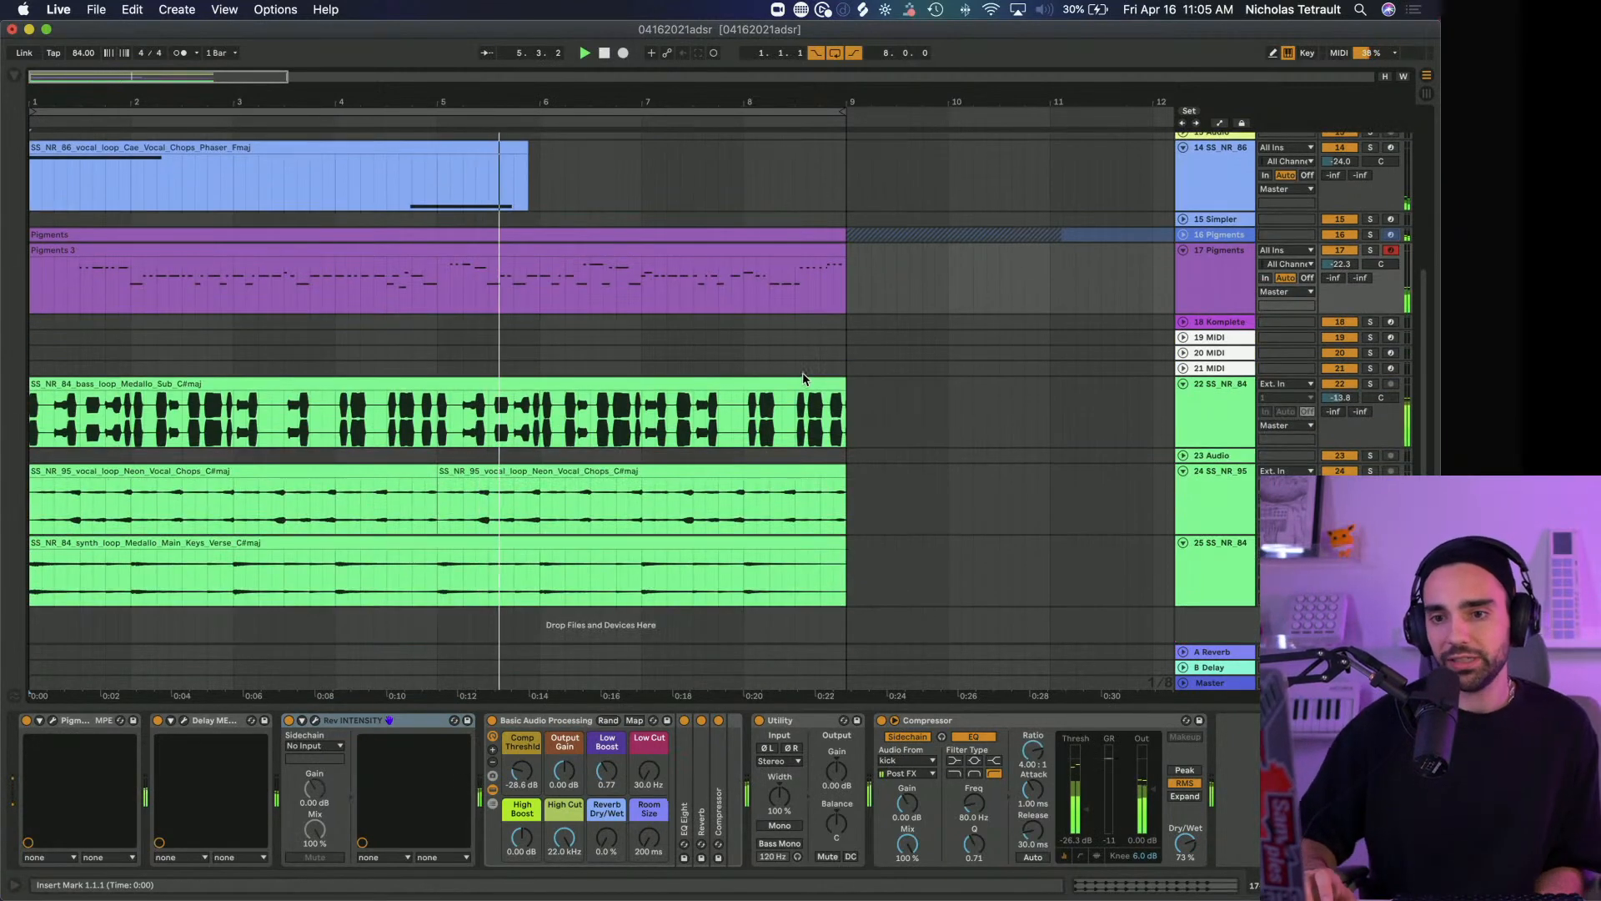
pyautogui.scroll(1, 433, 547)
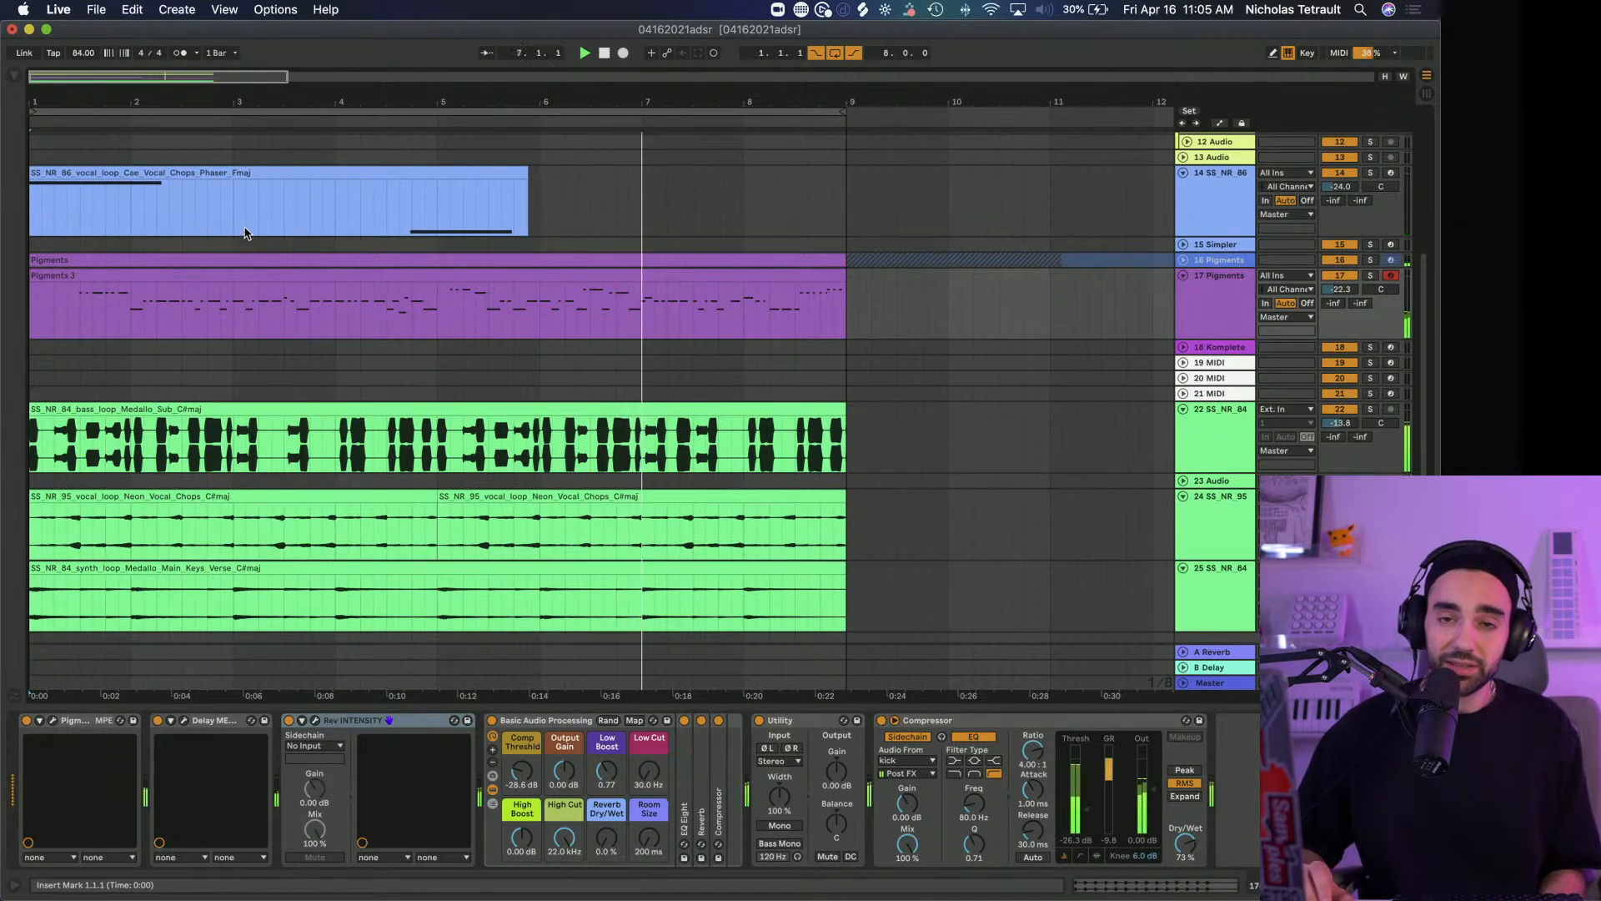
pyautogui.scroll(5, 319, 290)
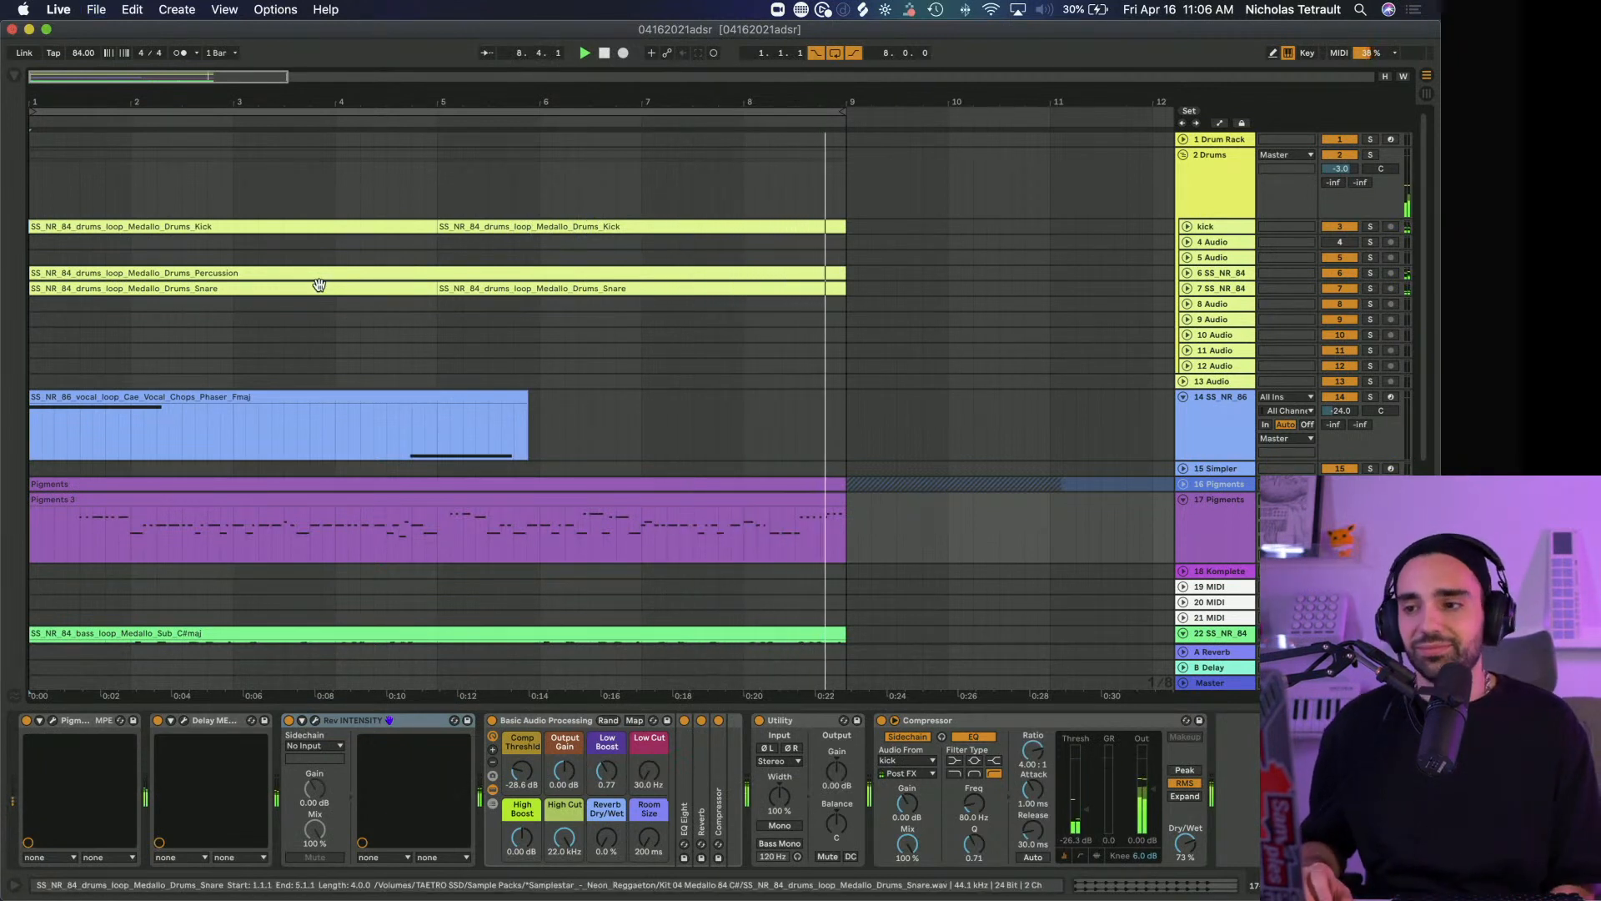
pyautogui.moveTo(56, 101)
pyautogui.mouseDown()
pyautogui.moveTo(56, 143)
pyautogui.moveTo(59, 97)
pyautogui.mouseUp()
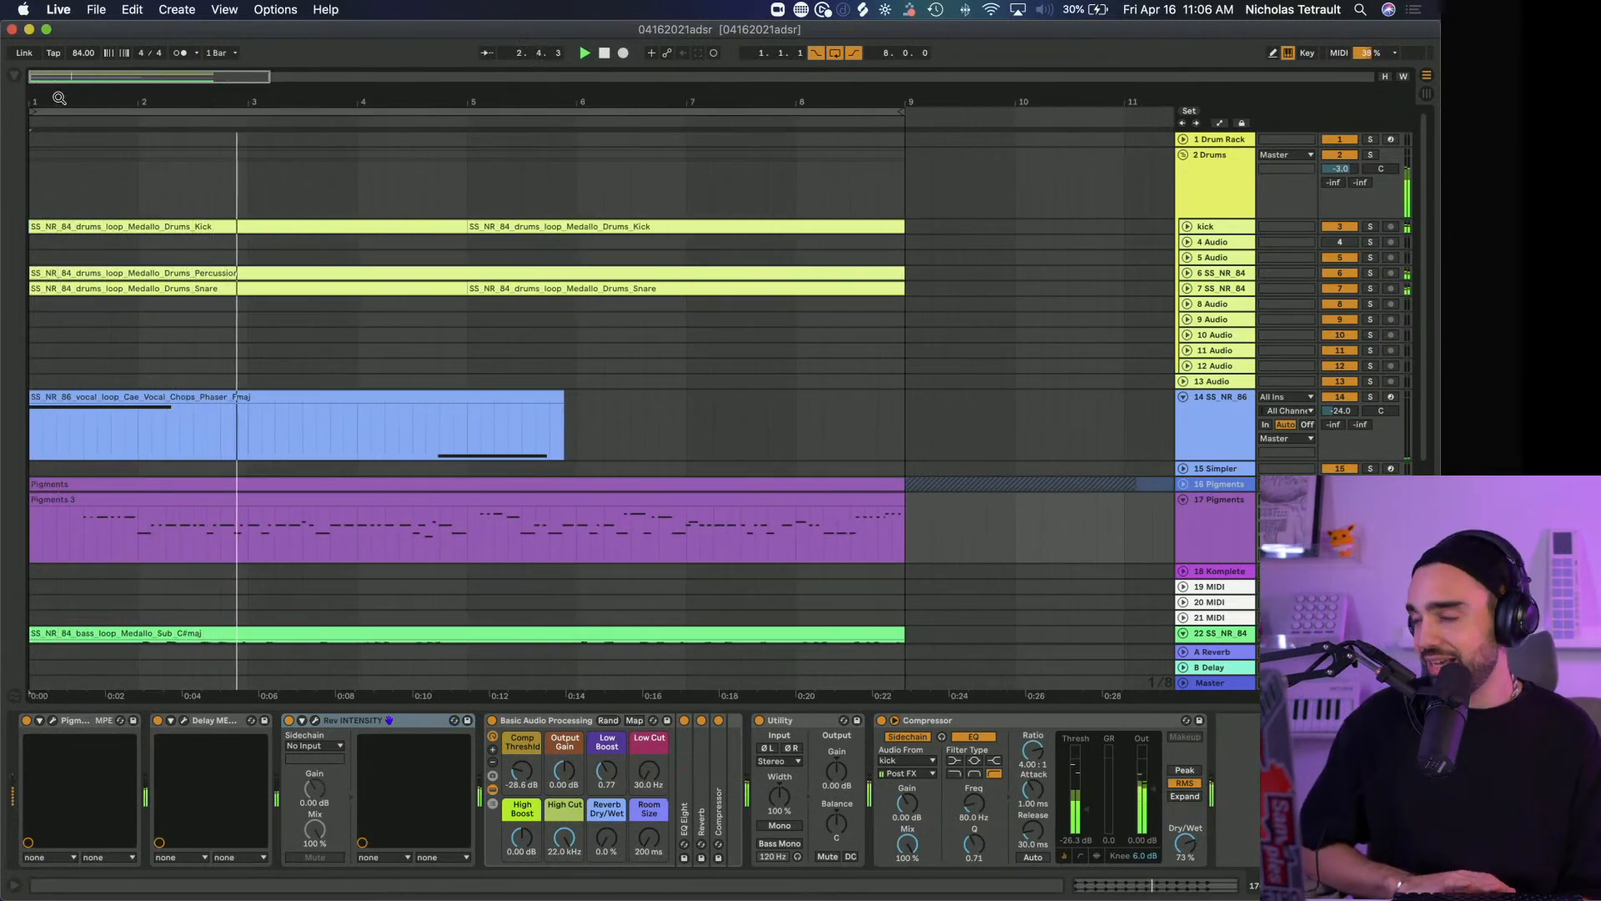